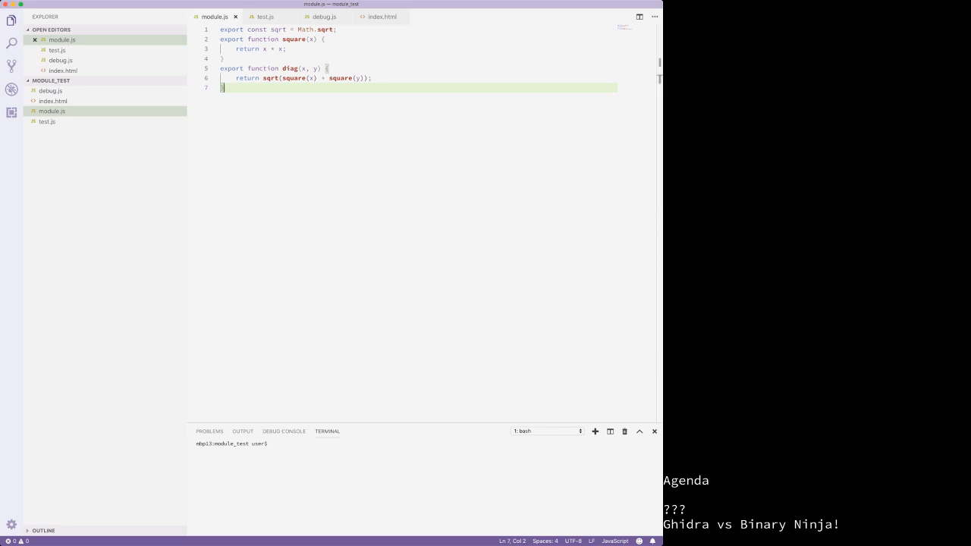
Step: Toggle the file sidebar a few times, then close all four open editors with Cmd+K Cmd+W
{"action": "key", "text": "super+b"}
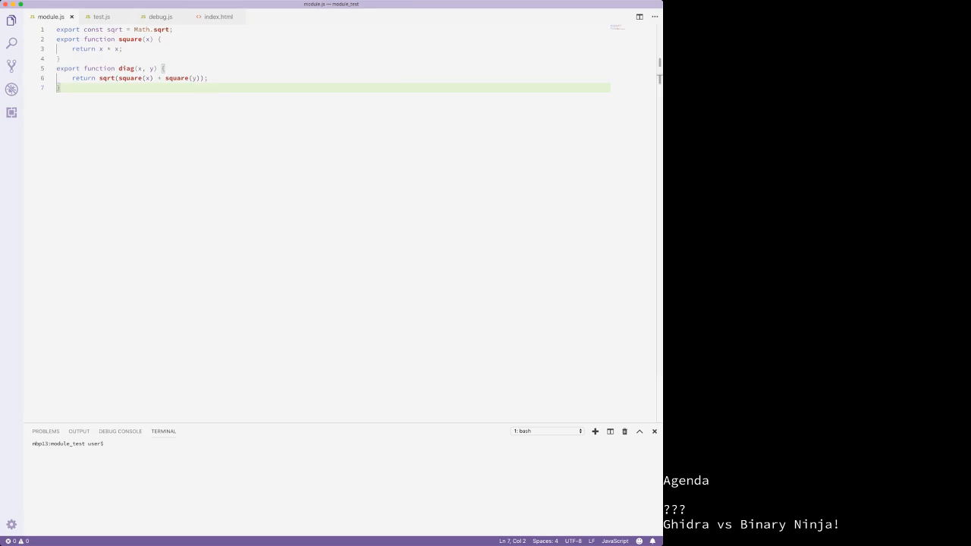
{"action": "key", "text": "super+b"}
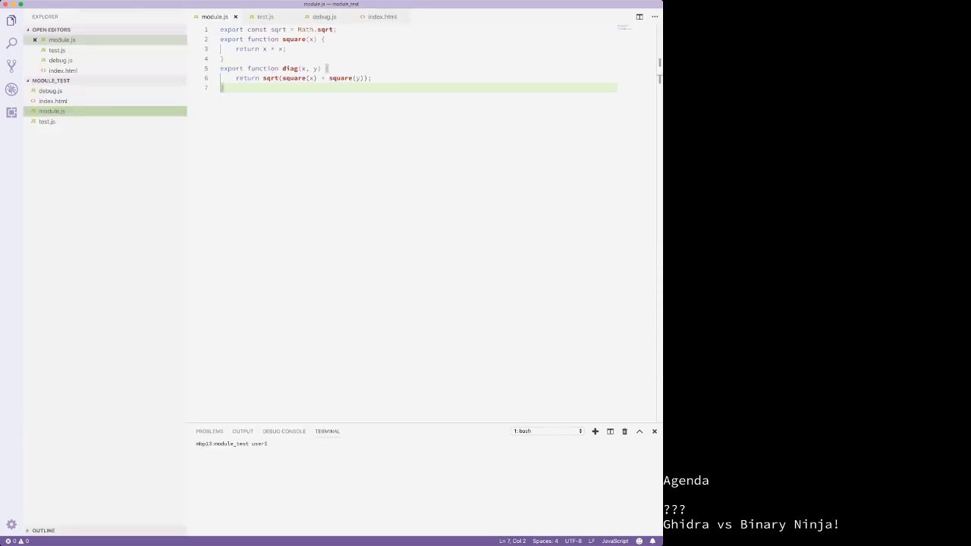
{"action": "key", "text": "ctrl+grave"}
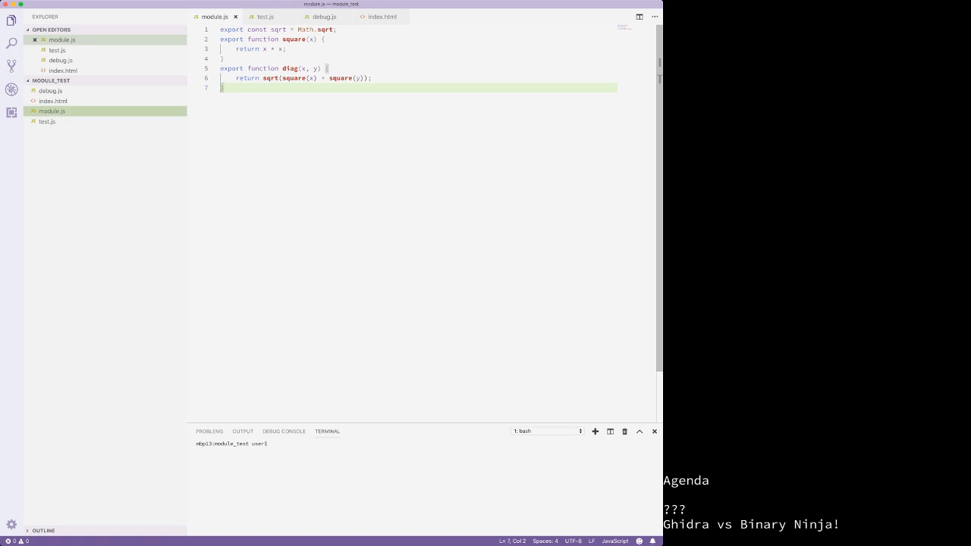
{"action": "key", "text": "super+b"}
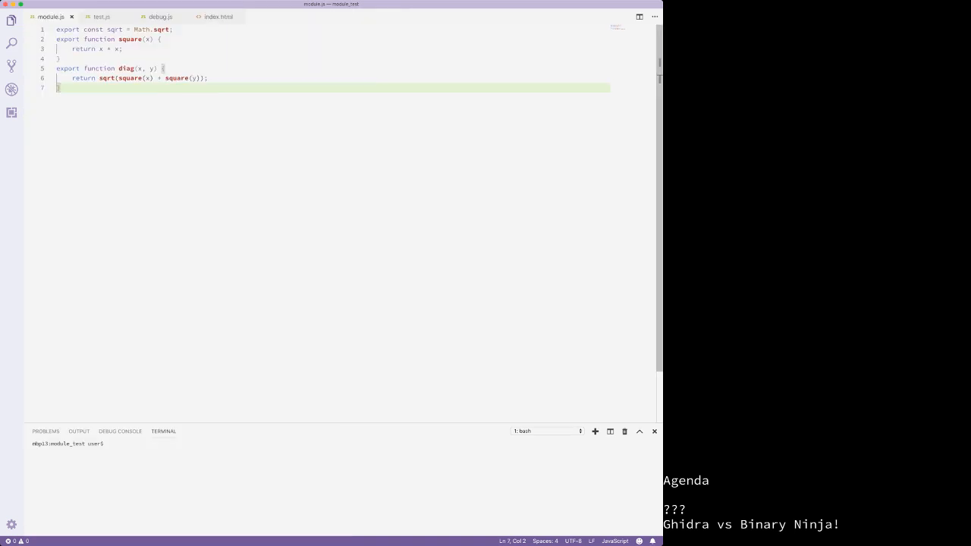
{"action": "key", "text": "super+b"}
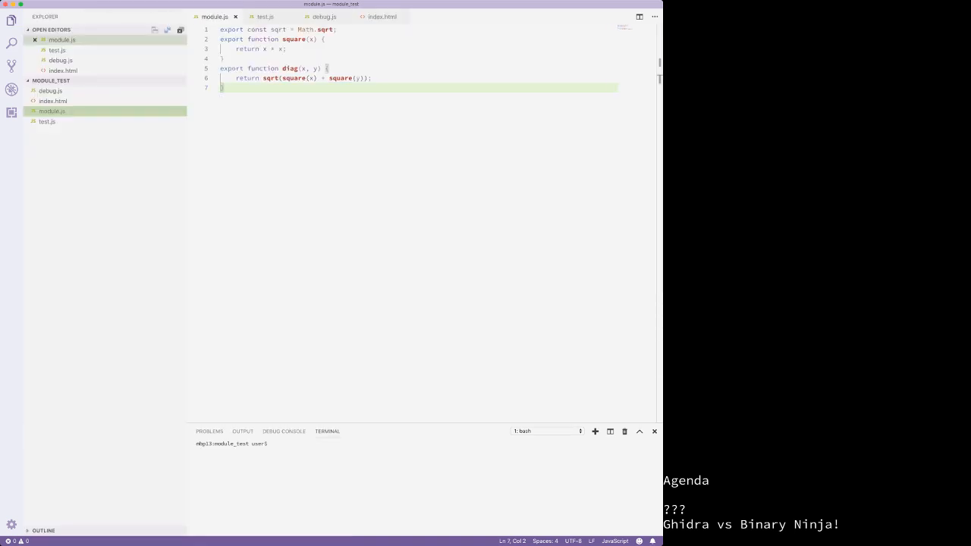
{"action": "key", "text": "super+k"}
{"action": "key", "text": "super+w"}
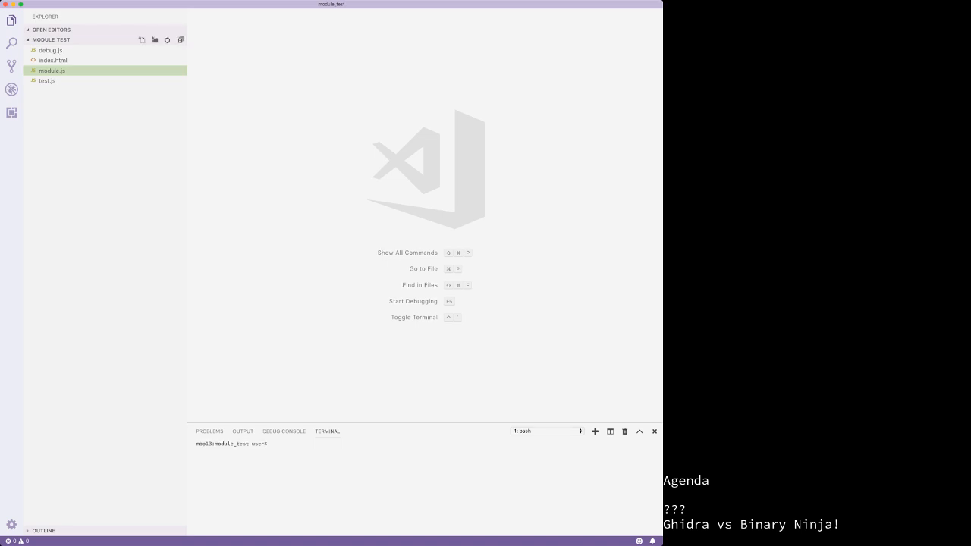
Step: Collapse and re-expand the module_test file list, collapse Open Editors, and refresh the Explorer
{"action": "left_click", "coordinate": [50, 40]}
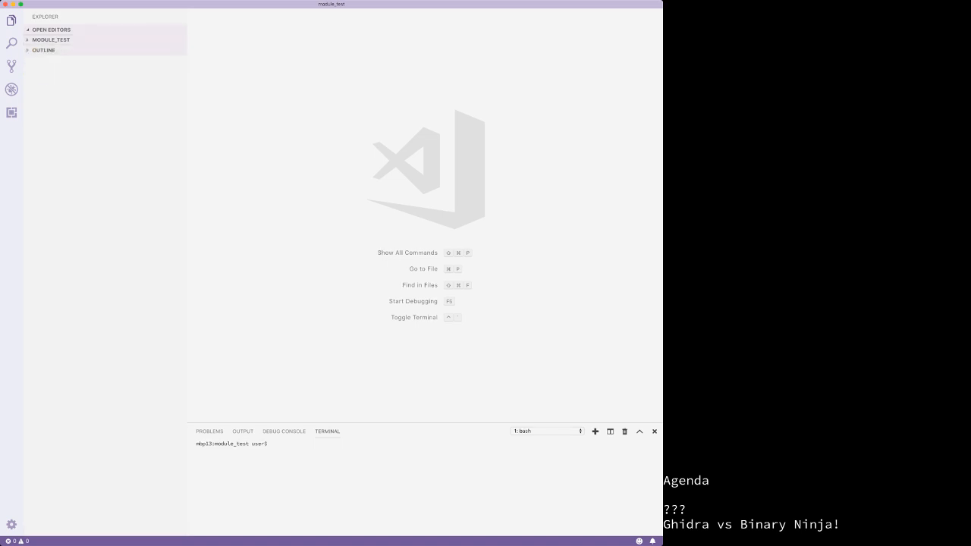
{"action": "left_click", "coordinate": [50, 40]}
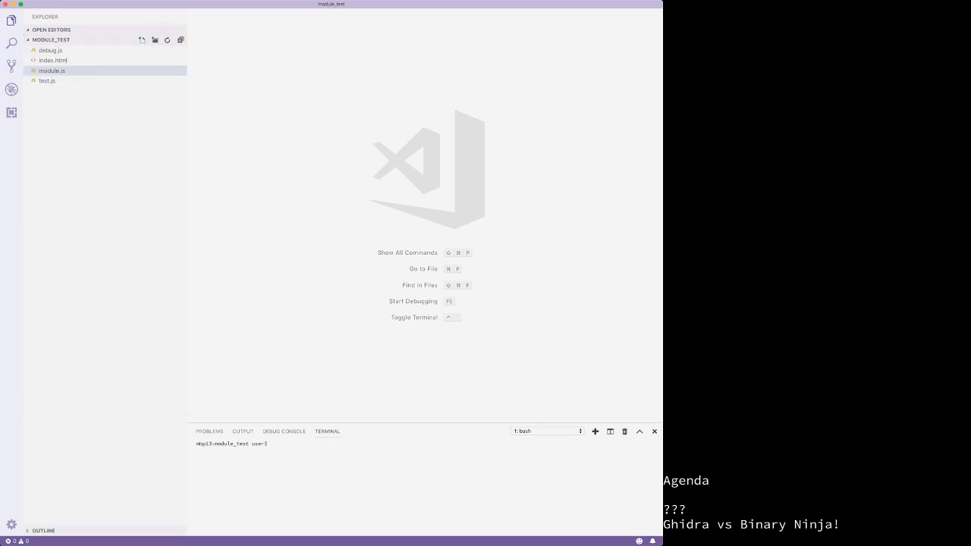
{"action": "left_click", "coordinate": [104, 228]}
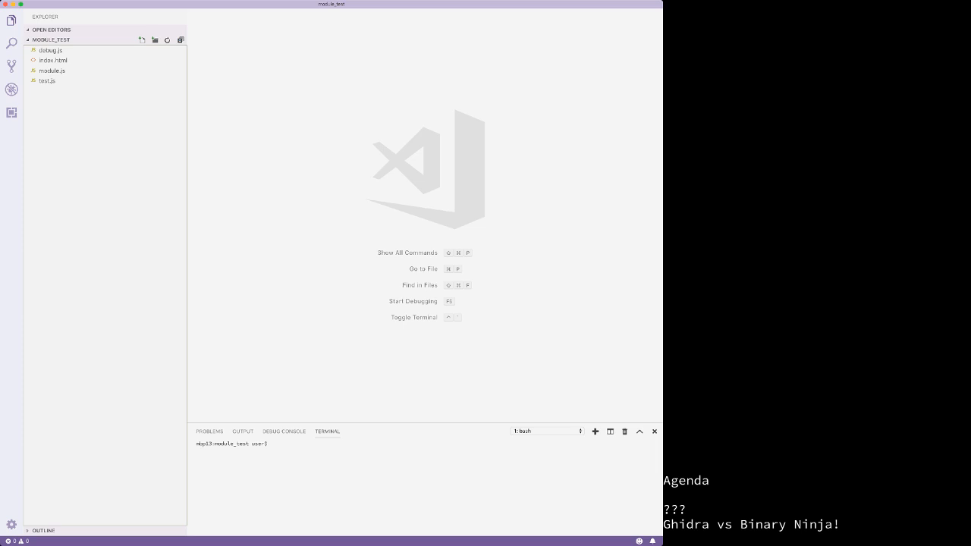
{"action": "left_click", "coordinate": [425, 228]}
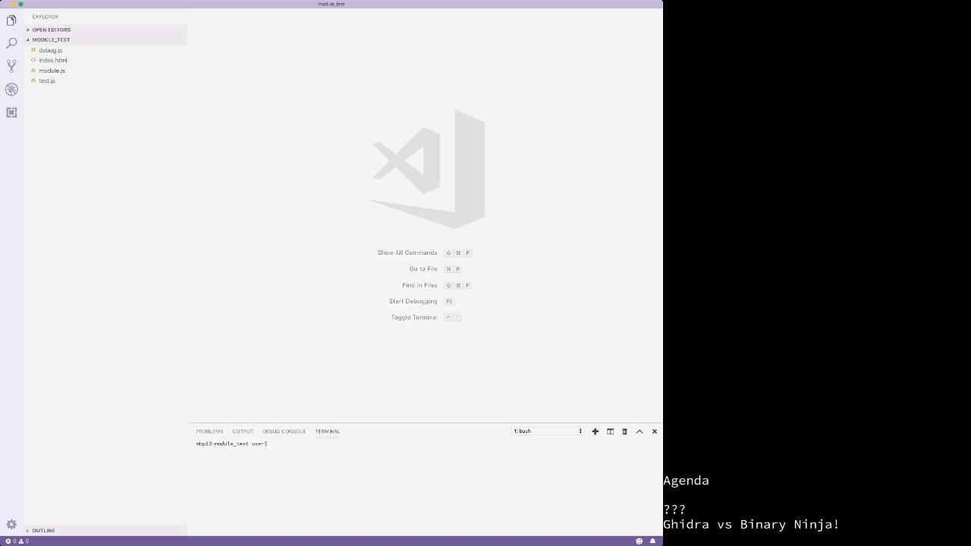
{"action": "left_click", "coordinate": [51, 50]}
{"action": "left_click", "coordinate": [51, 30]}
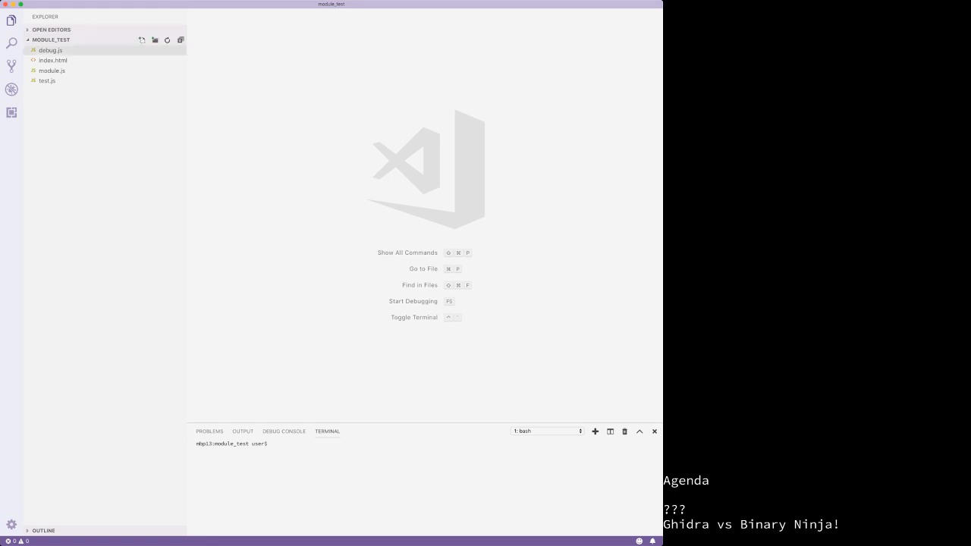
{"action": "left_click", "coordinate": [167, 40]}
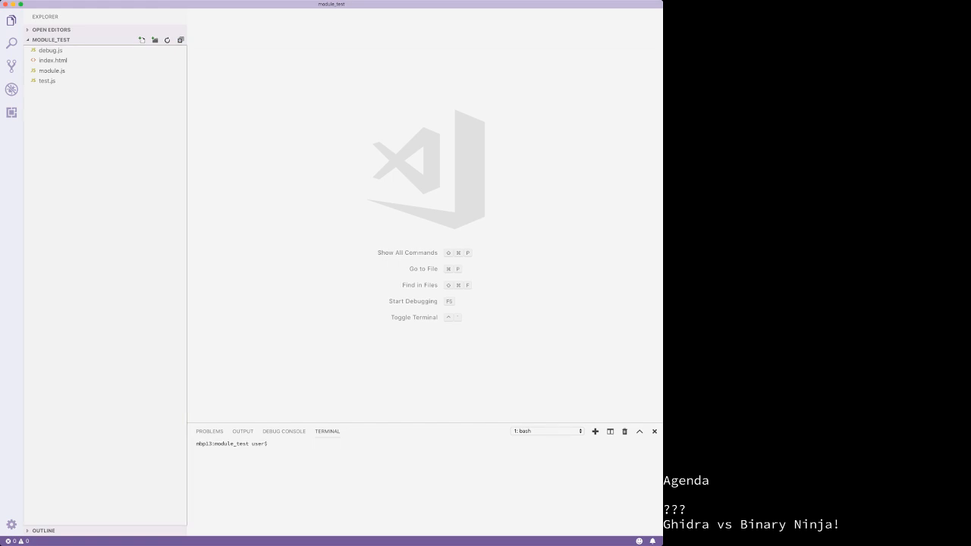
{"action": "left_click", "coordinate": [51, 40]}
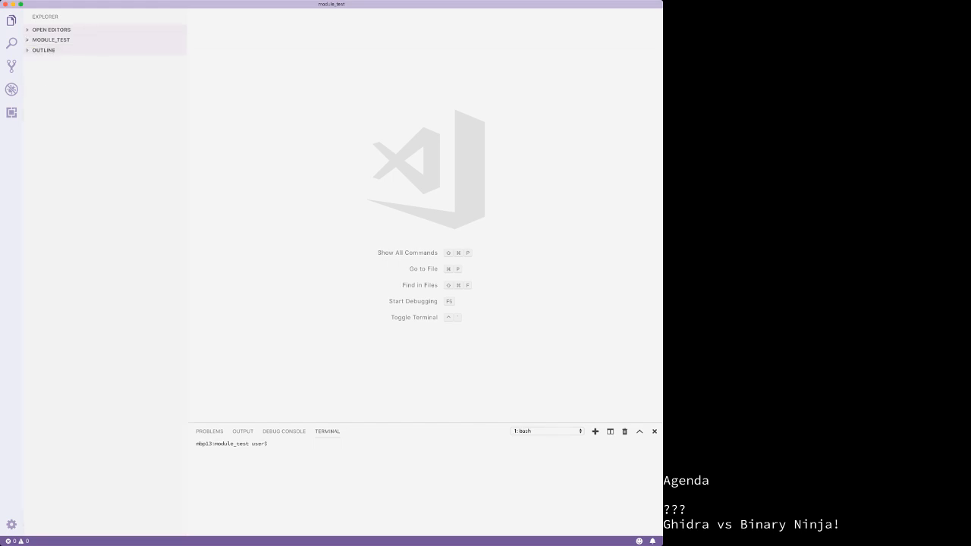
{"action": "left_click", "coordinate": [51, 40]}
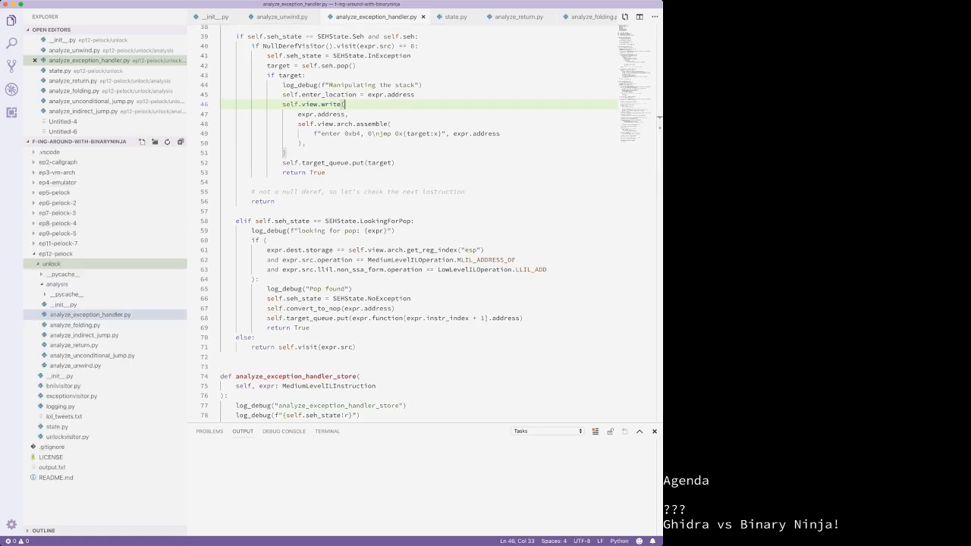
Step: Collapse ep12-pelock and close __init__.py, state.py, every analyze_*.py file and the untitled tabs
{"action": "left_click", "coordinate": [56, 254]}
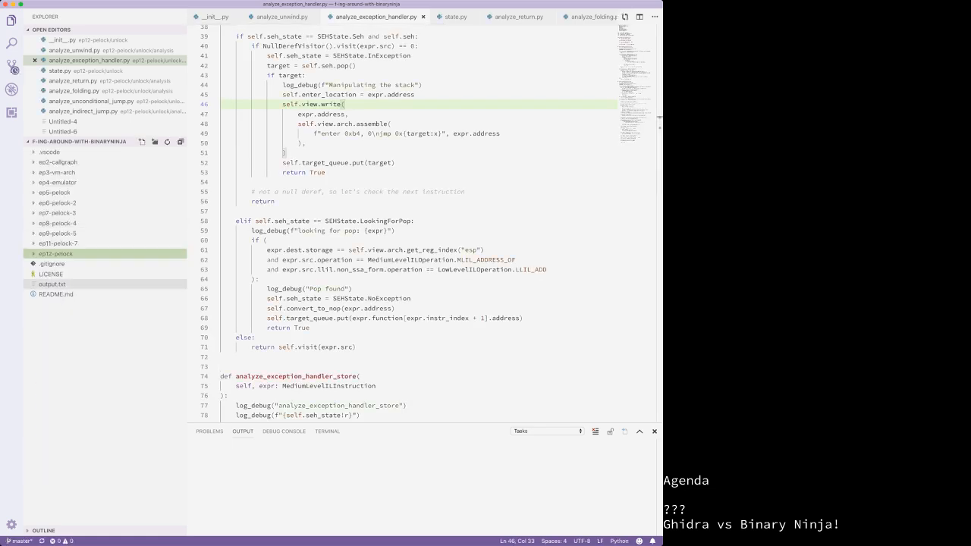
{"action": "left_click", "coordinate": [235, 17]}
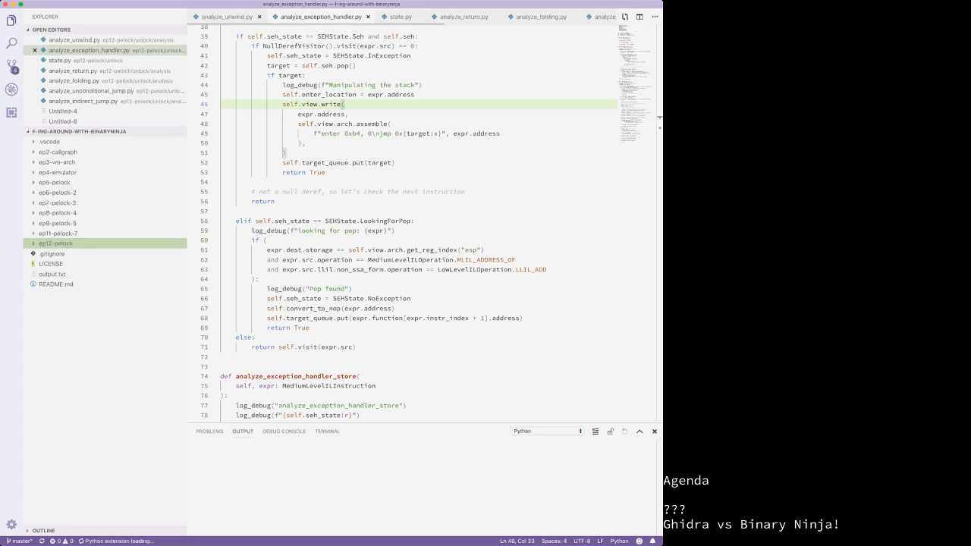
{"action": "left_click", "coordinate": [234, 17]}
{"action": "key", "text": "super+w"}
{"action": "key", "text": "super+w"}
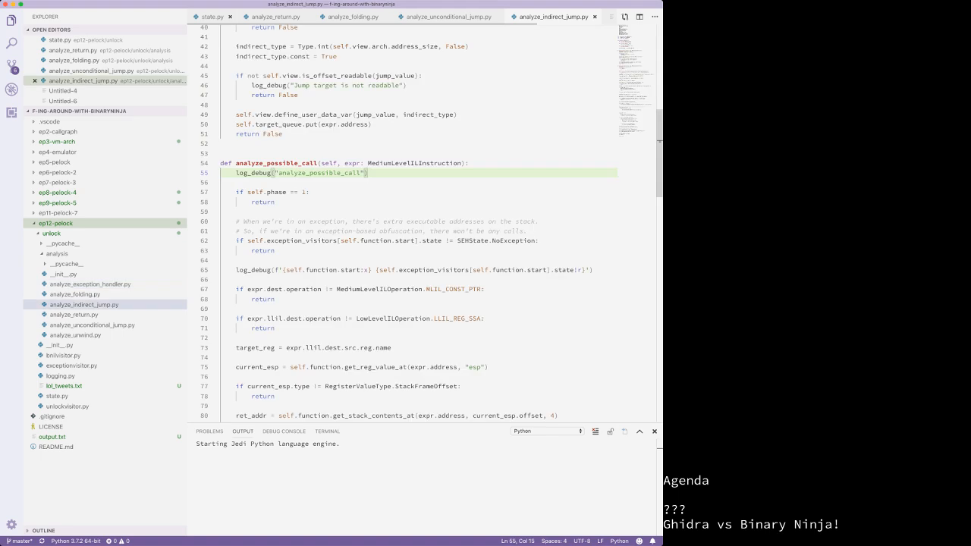
{"action": "left_click", "coordinate": [229, 16]}
{"action": "left_click", "coordinate": [256, 17]}
{"action": "left_click", "coordinate": [258, 17]}
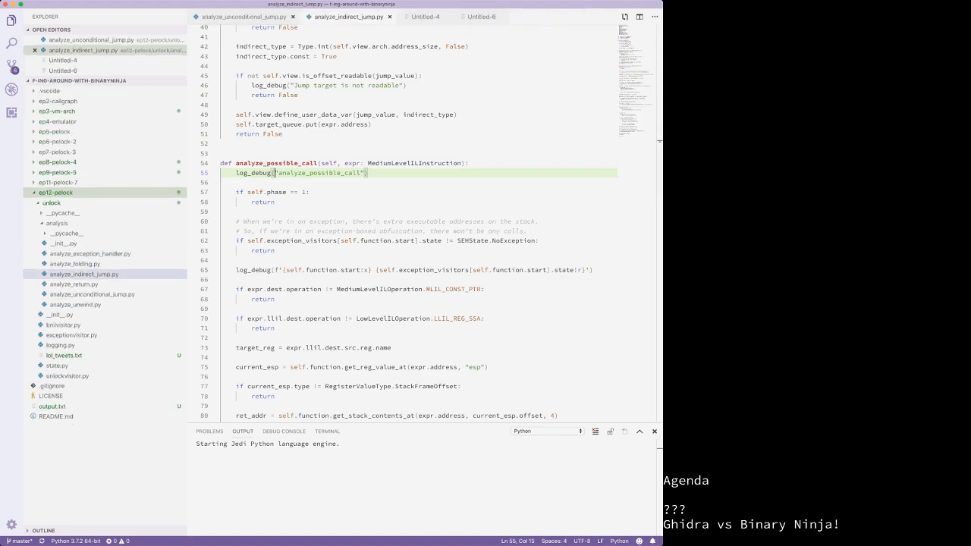
{"action": "left_click", "coordinate": [292, 17]}
{"action": "left_click", "coordinate": [276, 17]}
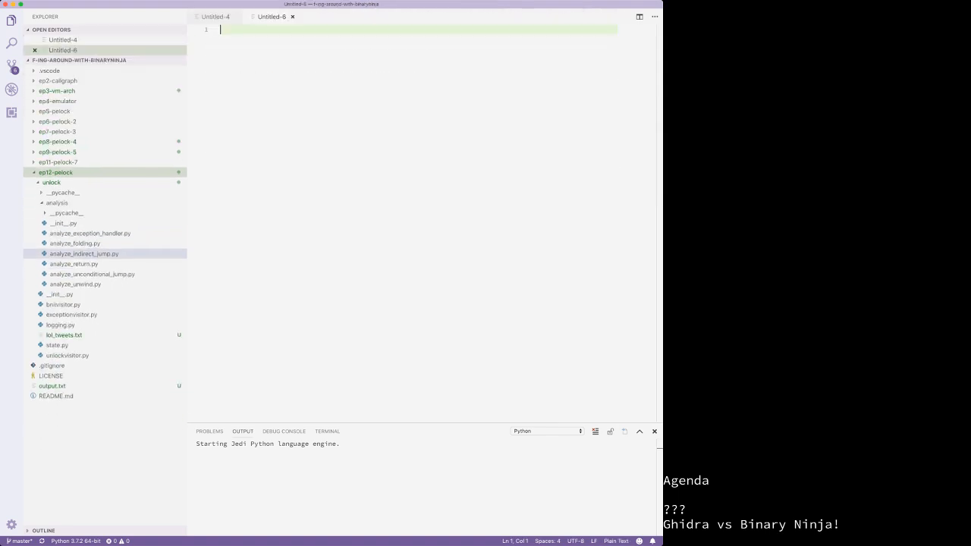
{"action": "key", "text": "super+w"}
{"action": "key", "text": "super+w"}
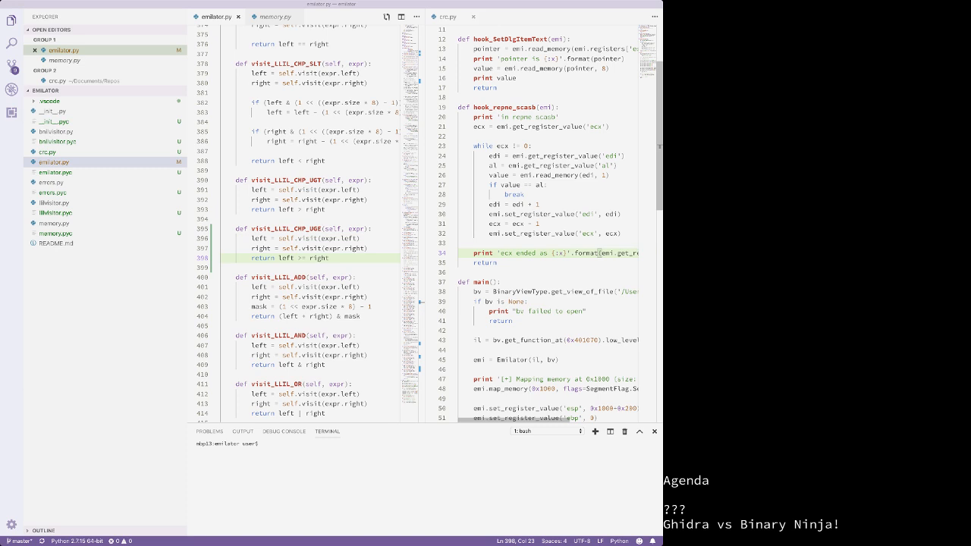
{"action": "left_click", "coordinate": [107, 182]}
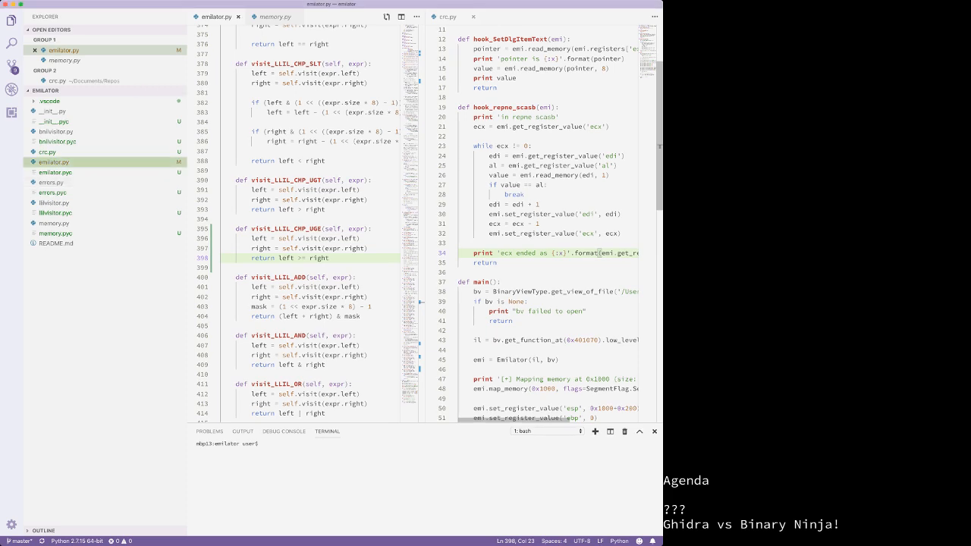
{"action": "key", "text": "super+w"}
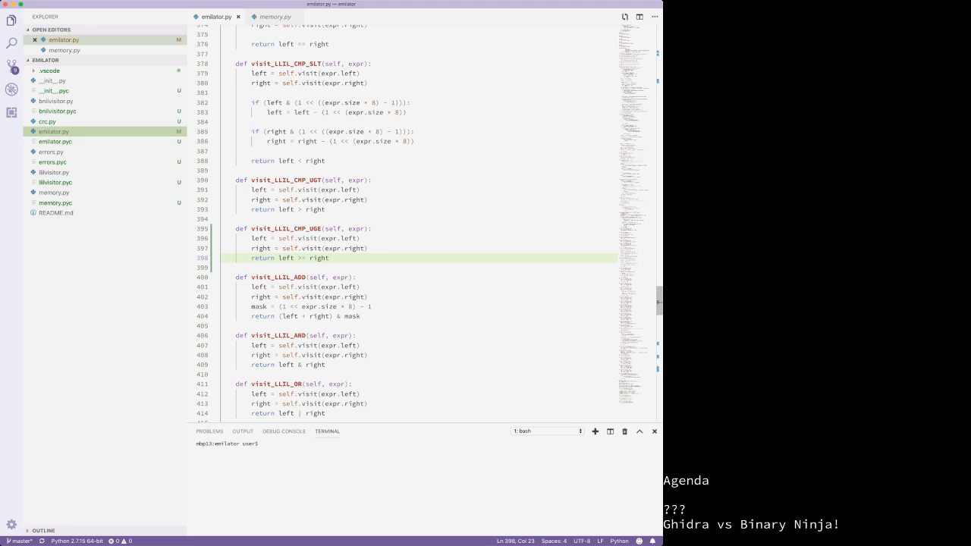
{"action": "scroll", "coordinate": [417, 227], "scroll_direction": "up", "scroll_amount": 10}
{"action": "scroll", "coordinate": [418, 228], "scroll_direction": "up", "scroll_amount": 9}
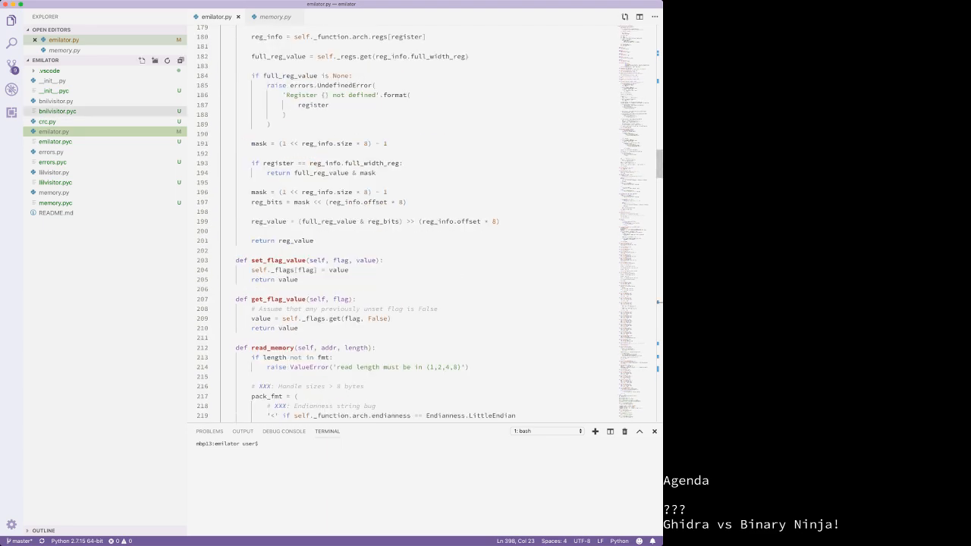
{"action": "scroll", "coordinate": [417, 228], "scroll_direction": "up", "scroll_amount": 5}
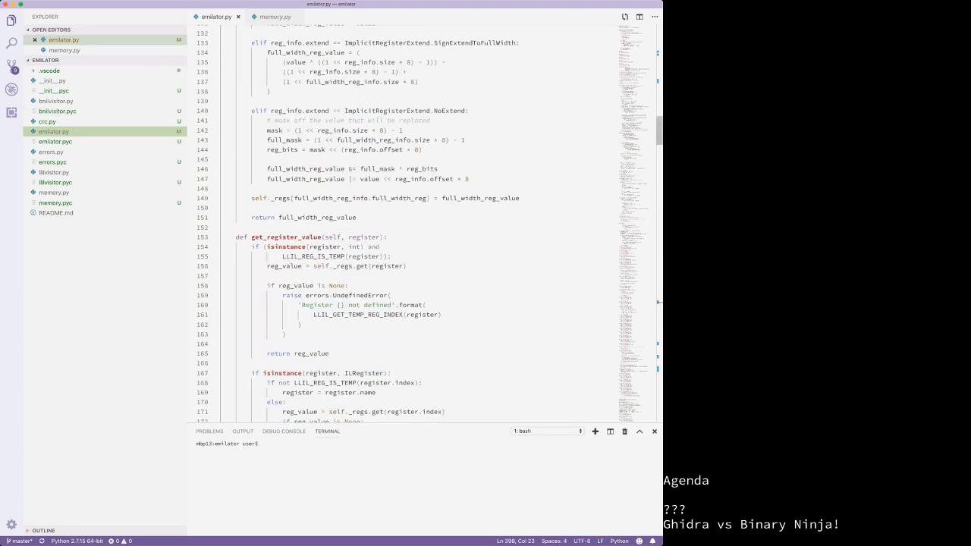
{"action": "scroll", "coordinate": [417, 227], "scroll_direction": "up", "scroll_amount": 13}
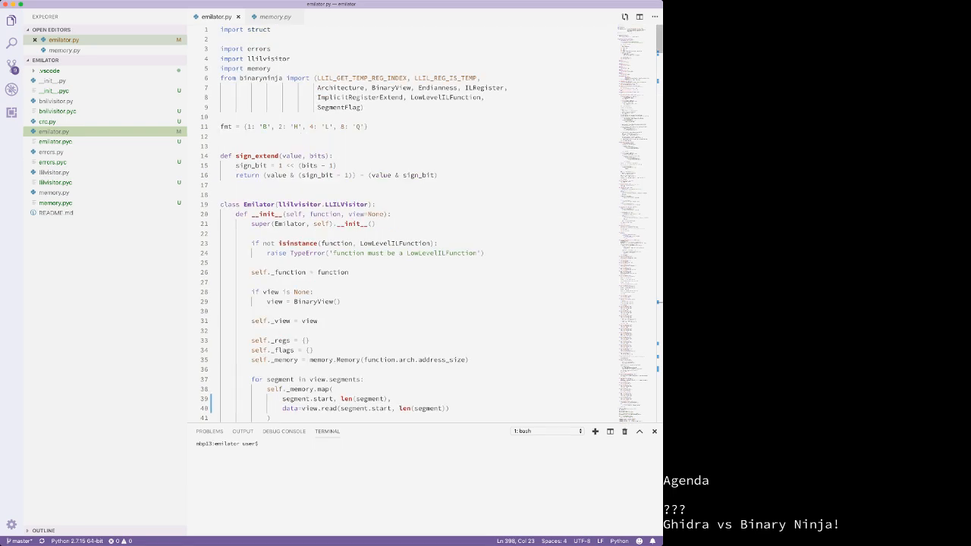
{"action": "scroll", "coordinate": [418, 227], "scroll_direction": "down", "scroll_amount": 4}
{"action": "scroll", "coordinate": [417, 227], "scroll_direction": "down", "scroll_amount": 4}
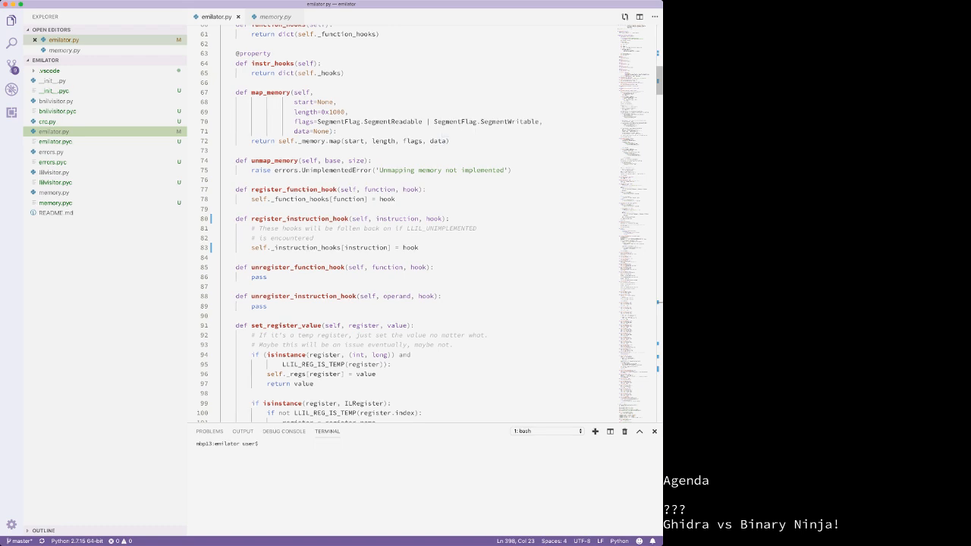
{"action": "scroll", "coordinate": [425, 228], "scroll_direction": "up", "scroll_amount": 10}
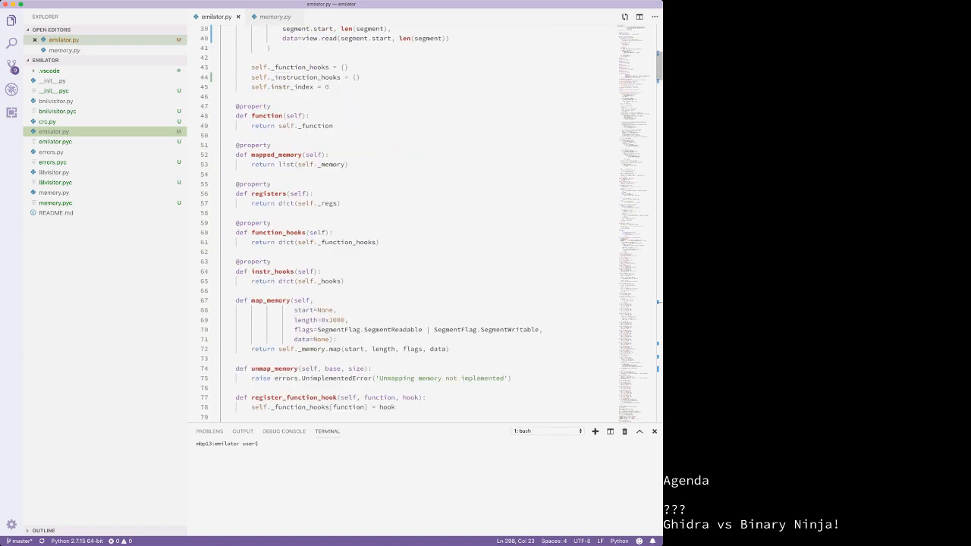
{"action": "scroll", "coordinate": [425, 227], "scroll_direction": "up", "scroll_amount": 2}
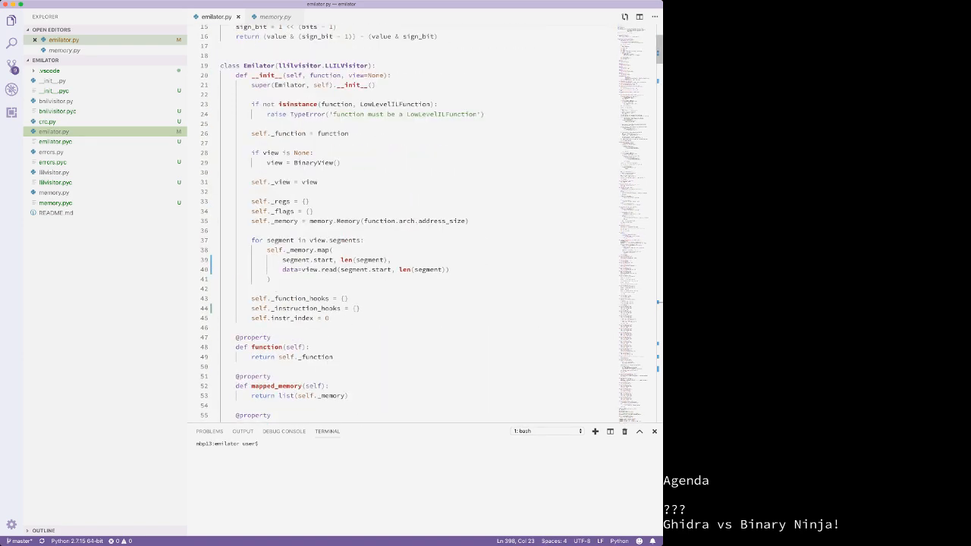
{"action": "left_click", "coordinate": [341, 163]}
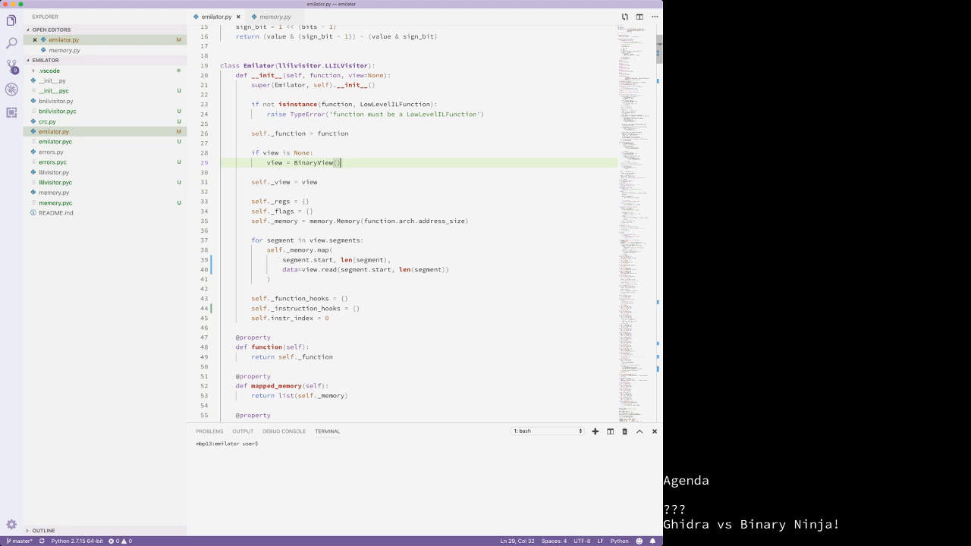
{"action": "scroll", "coordinate": [402, 220], "scroll_direction": "down", "scroll_amount": 5}
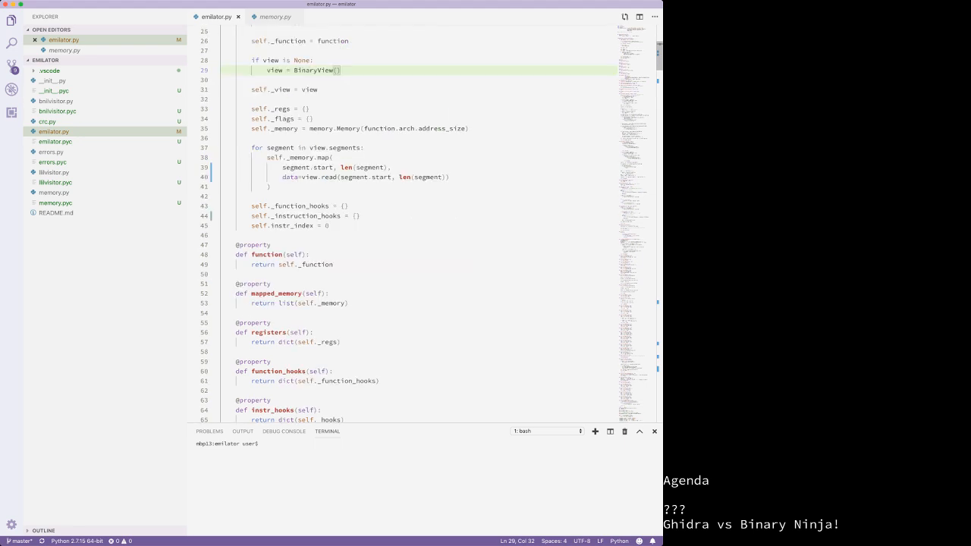
{"action": "scroll", "coordinate": [402, 220], "scroll_direction": "down", "scroll_amount": 19}
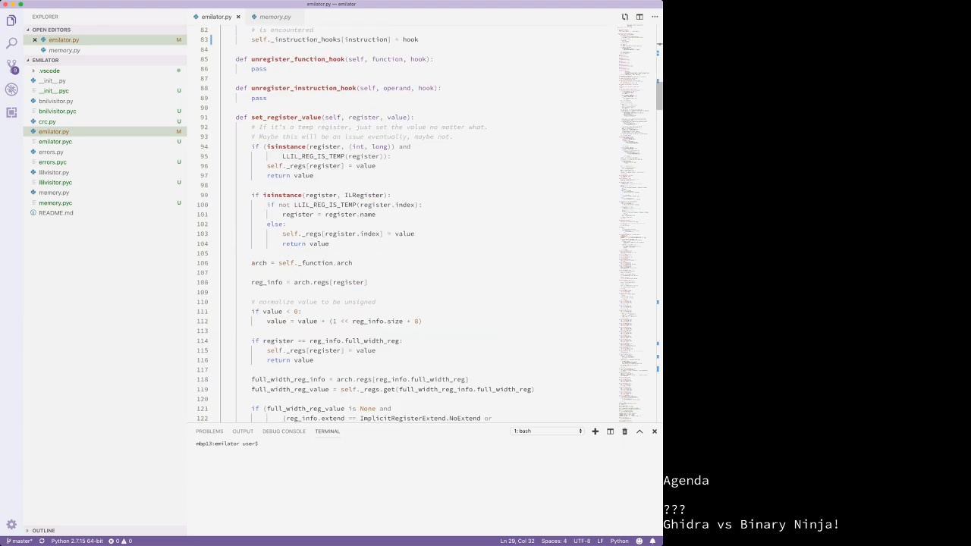
{"action": "scroll", "coordinate": [401, 220], "scroll_direction": "down", "scroll_amount": 20}
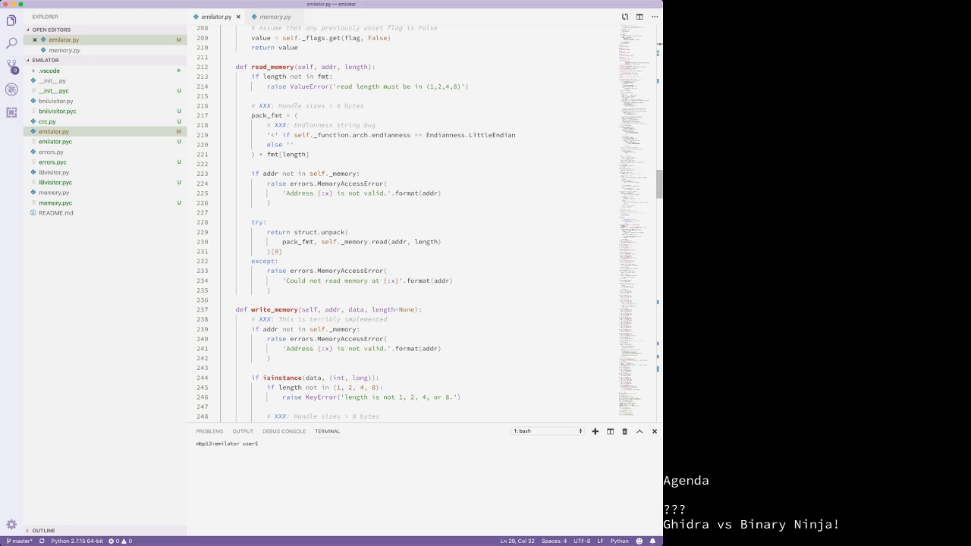
{"action": "scroll", "coordinate": [402, 220], "scroll_direction": "down", "scroll_amount": 20}
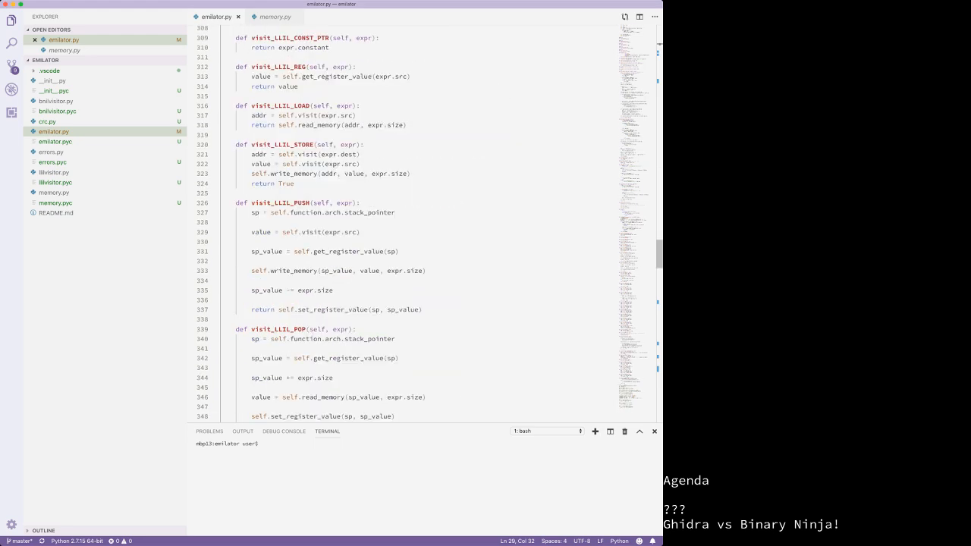
{"action": "scroll", "coordinate": [402, 220], "scroll_direction": "up", "scroll_amount": 20}
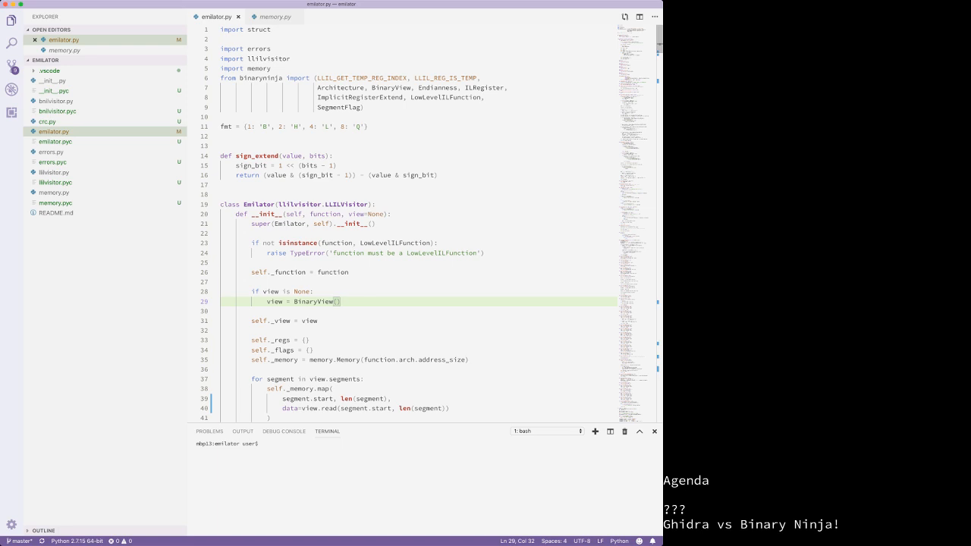
{"action": "scroll", "coordinate": [408, 224], "scroll_direction": "down", "scroll_amount": 3}
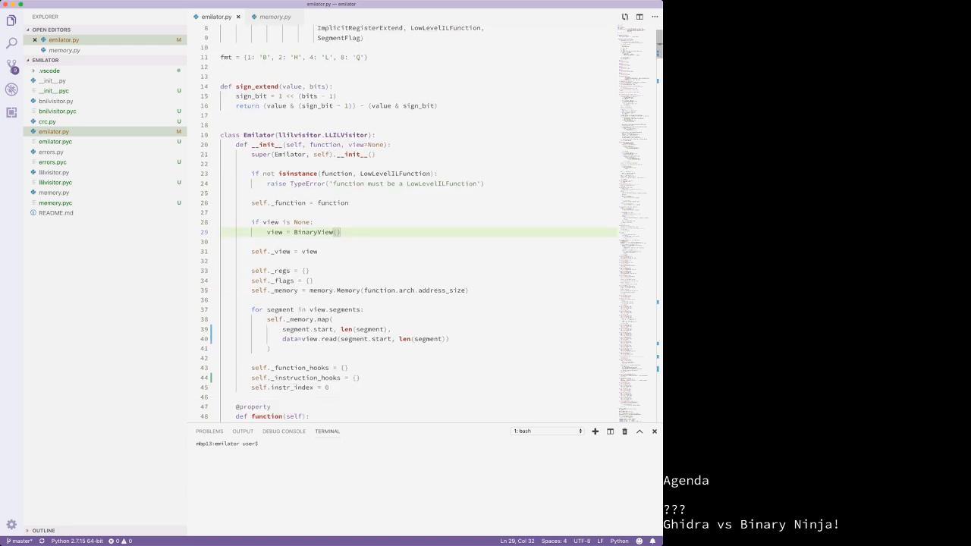
{"action": "scroll", "coordinate": [408, 223], "scroll_direction": "down", "scroll_amount": 3}
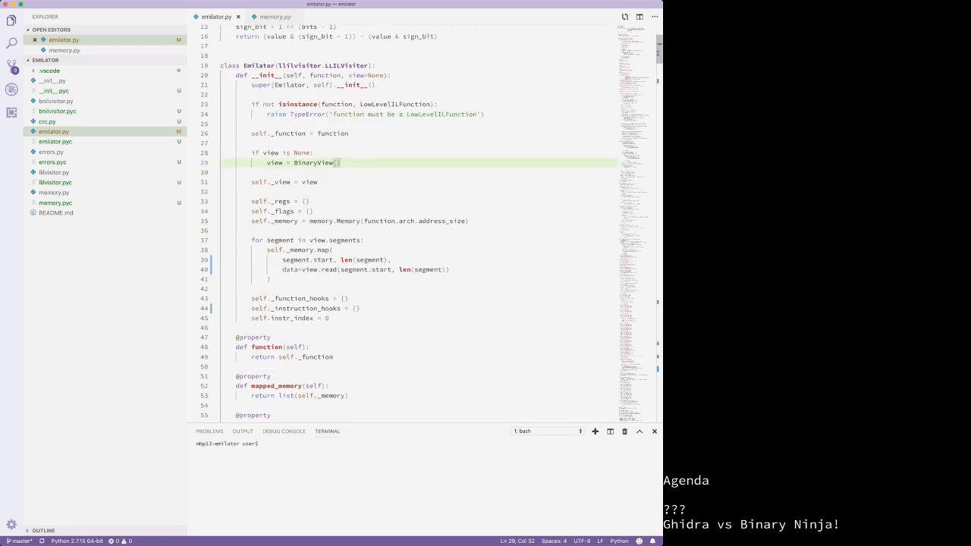
{"action": "scroll", "coordinate": [408, 224], "scroll_direction": "down", "scroll_amount": 20}
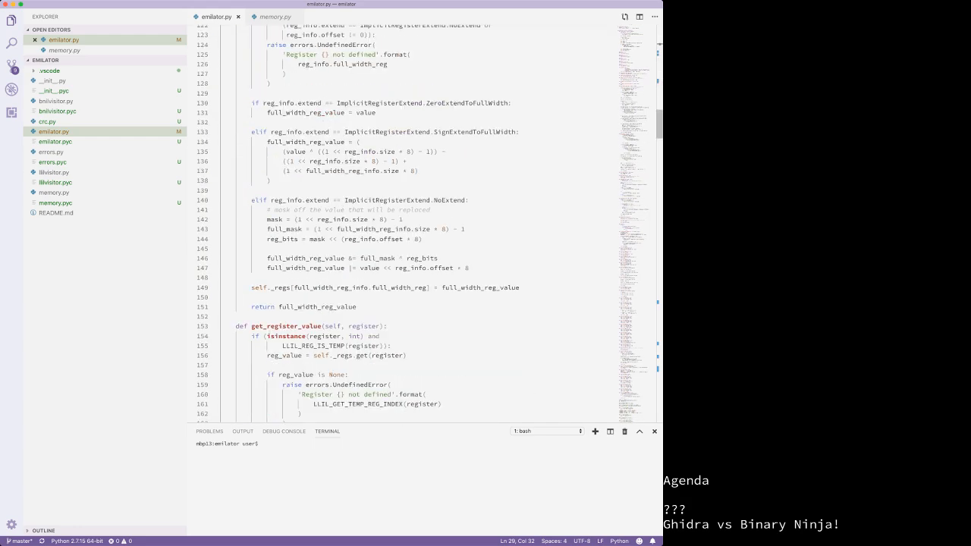
{"action": "scroll", "coordinate": [408, 223], "scroll_direction": "down", "scroll_amount": 20}
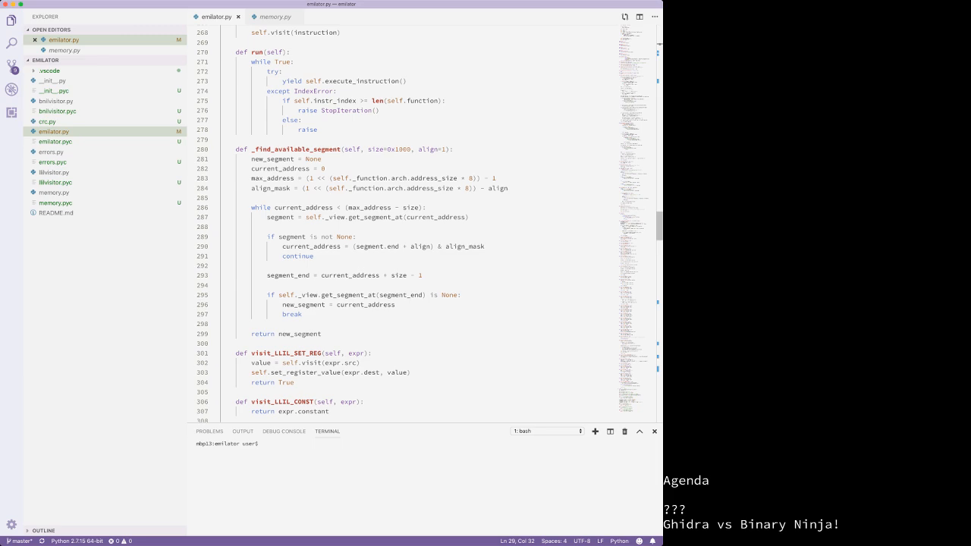
{"action": "scroll", "coordinate": [408, 224], "scroll_direction": "down", "scroll_amount": 20}
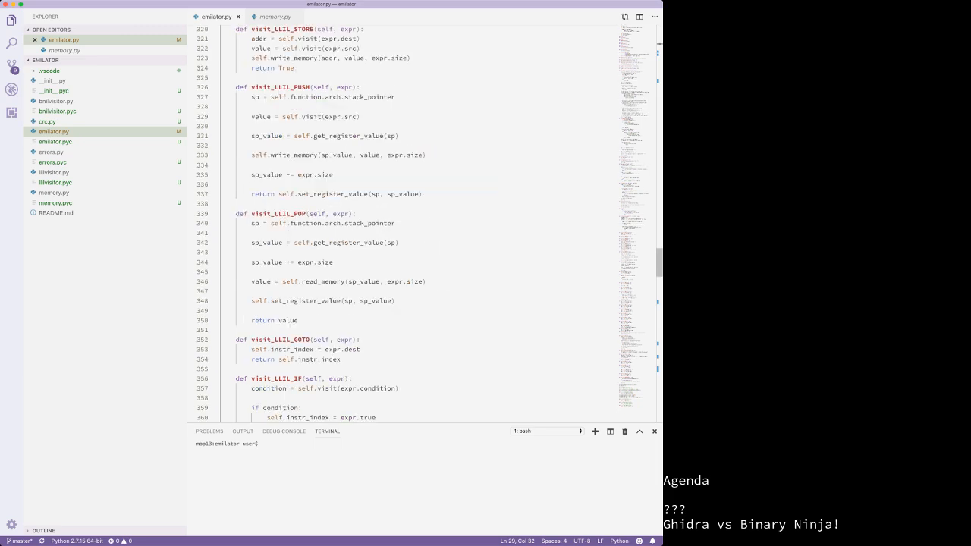
{"action": "scroll", "coordinate": [408, 224], "scroll_direction": "down", "scroll_amount": 8}
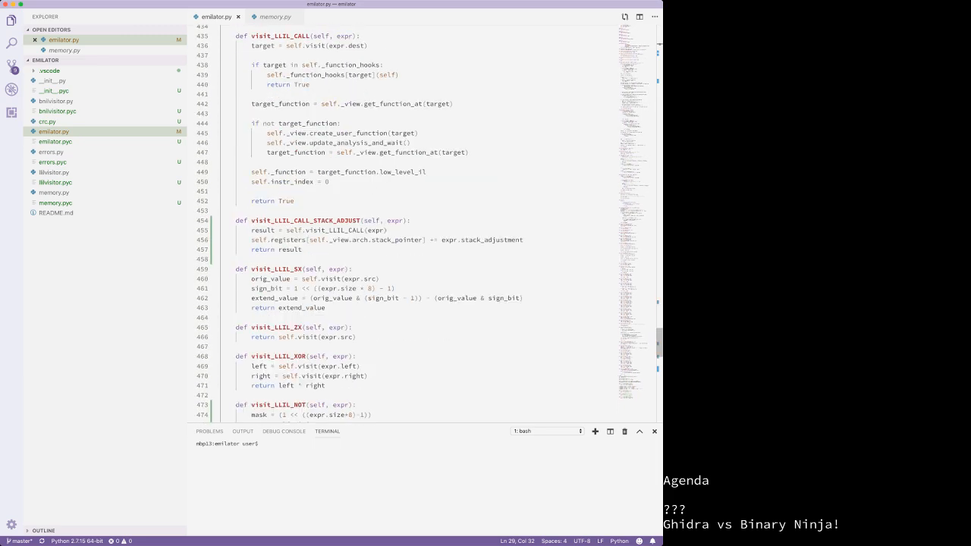
{"action": "scroll", "coordinate": [407, 223], "scroll_direction": "down", "scroll_amount": 20}
{"action": "scroll", "coordinate": [408, 223], "scroll_direction": "up", "scroll_amount": 3}
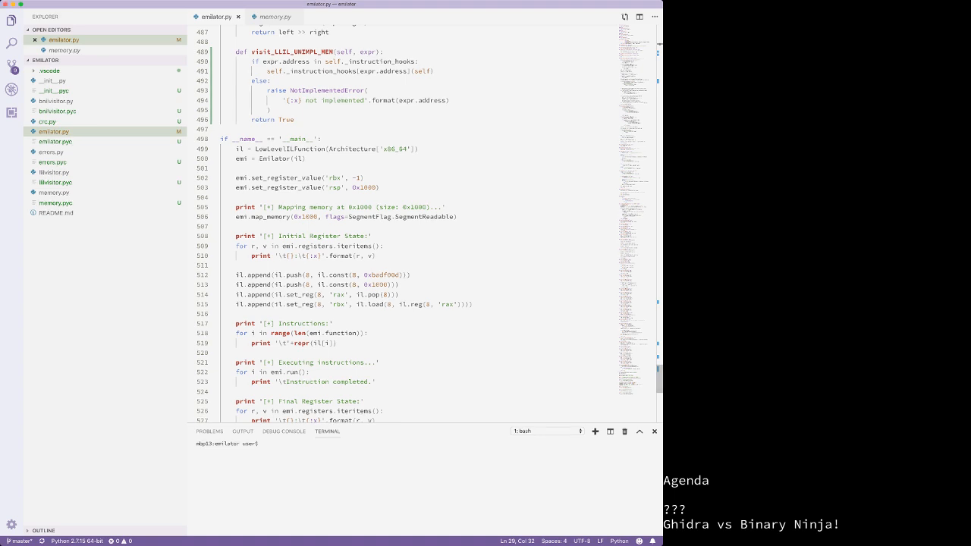
Step: Preview crc.py with its 'from emilator import Emilator' line, then return to emilator.py
{"action": "left_click", "coordinate": [47, 121]}
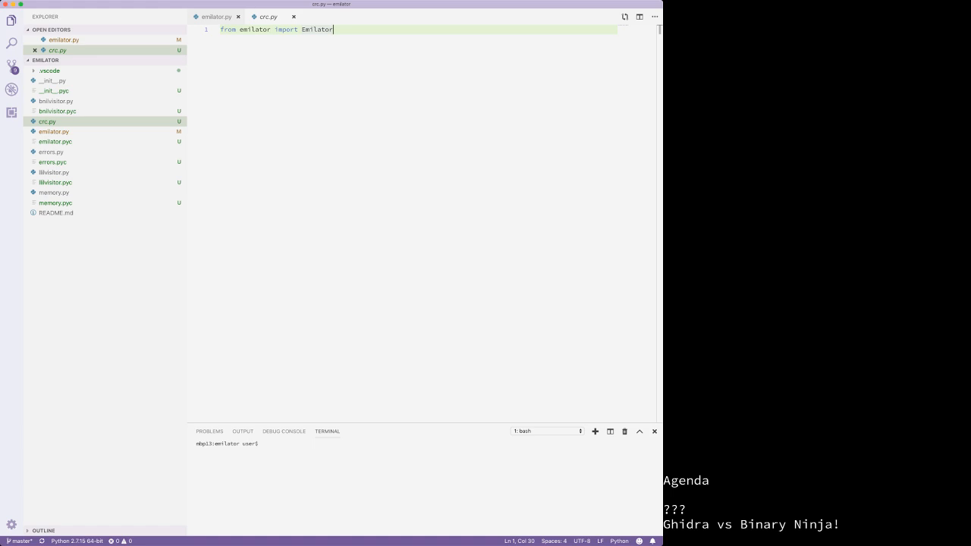
{"action": "left_click", "coordinate": [63, 40]}
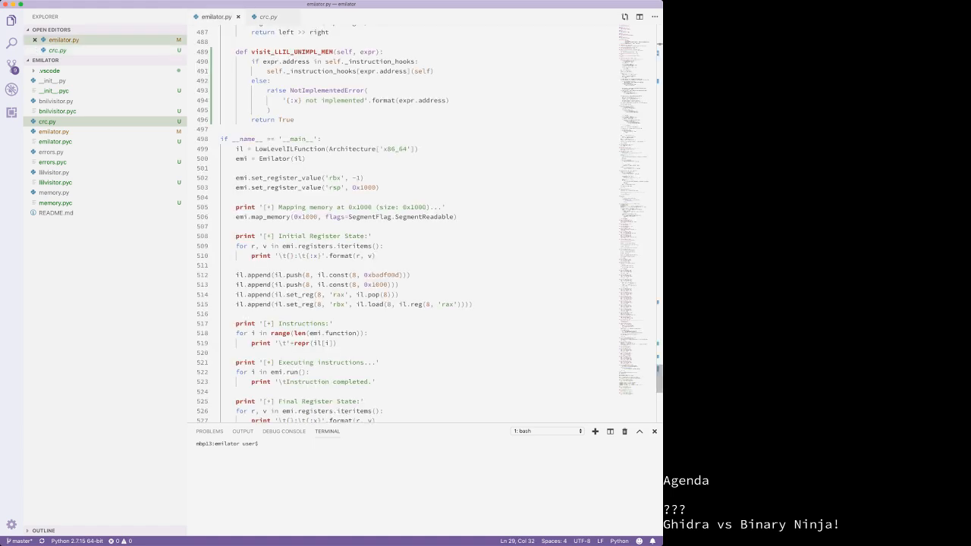
Step: Scroll through emilator.py's visit_LLIL handlers, then switch to the Chrome window showing Ghidra
{"action": "scroll", "coordinate": [425, 227], "scroll_direction": "down", "scroll_amount": 5}
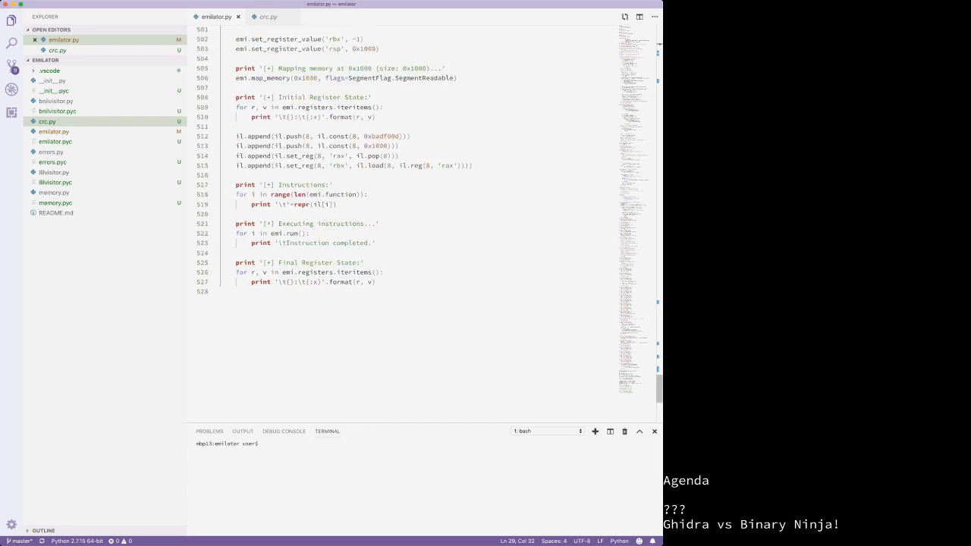
{"action": "scroll", "coordinate": [424, 228], "scroll_direction": "up", "scroll_amount": 4}
{"action": "scroll", "coordinate": [424, 220], "scroll_direction": "up", "scroll_amount": 3}
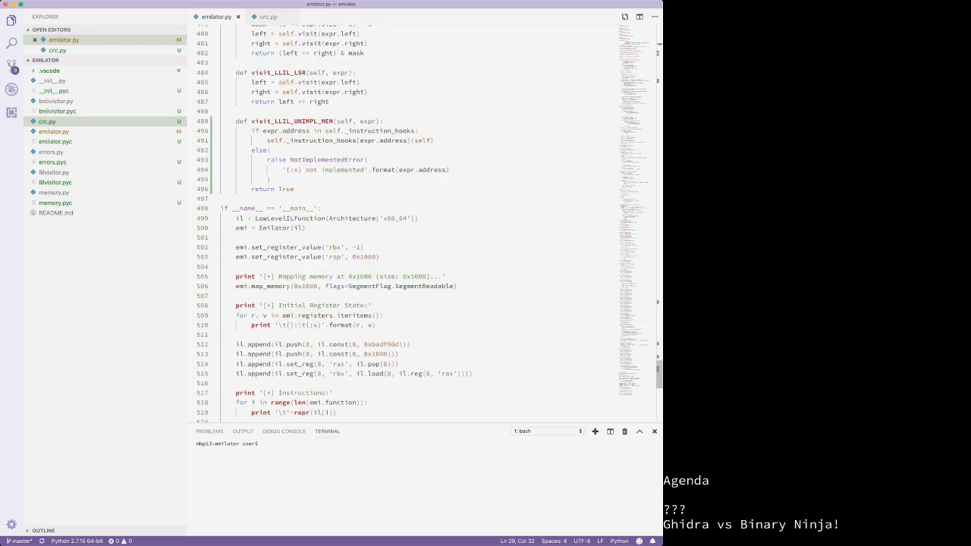
{"action": "scroll", "coordinate": [425, 227], "scroll_direction": "up", "scroll_amount": 7}
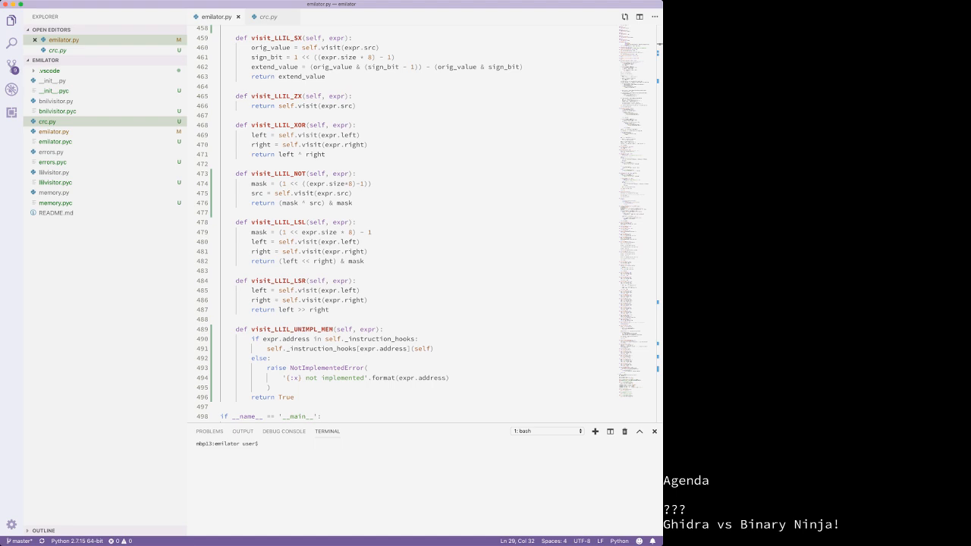
{"action": "key", "text": "super+Tab"}
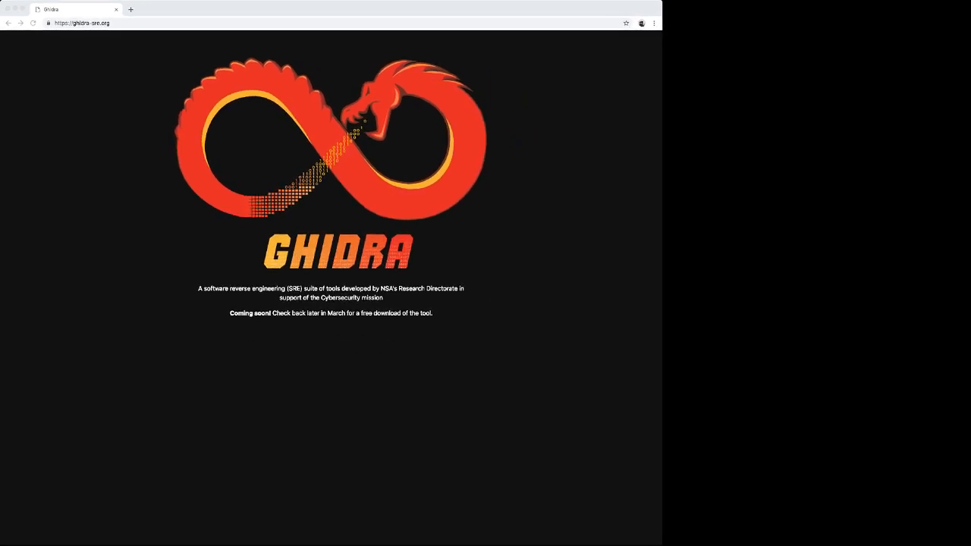
Step: Open a new Chrome tab and search 'microcorruption' to reach the Embedded Security CTF login page
{"action": "left_click", "coordinate": [82, 23]}
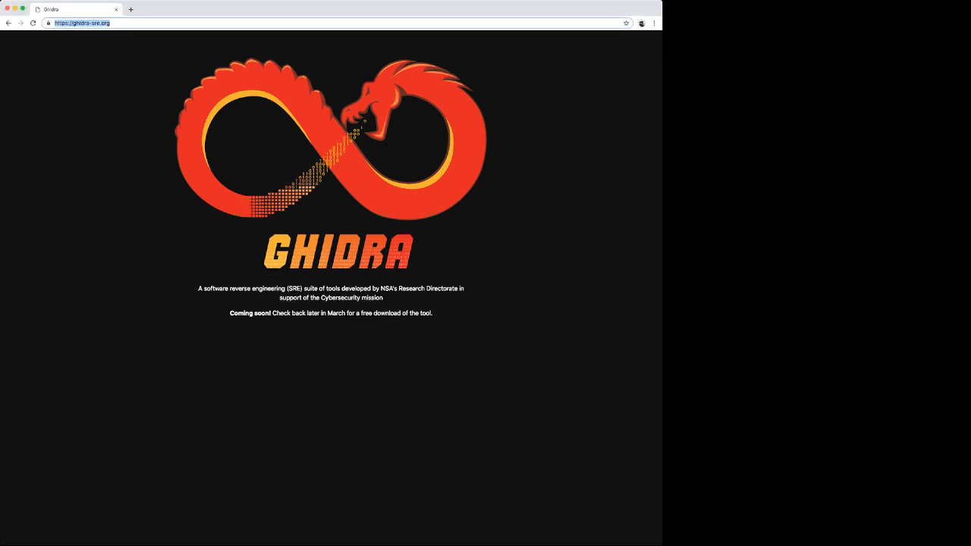
{"action": "key", "text": "Return"}
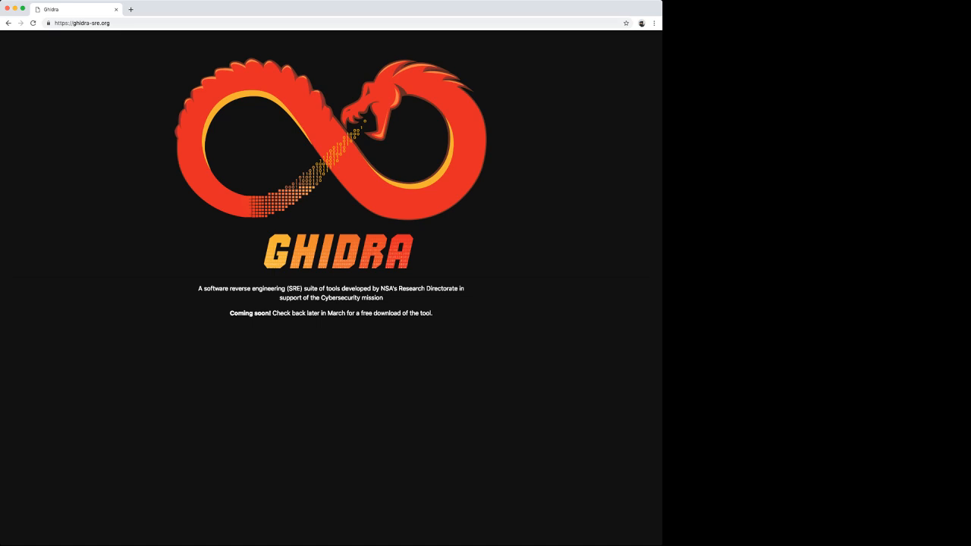
{"action": "left_click", "coordinate": [130, 9]}
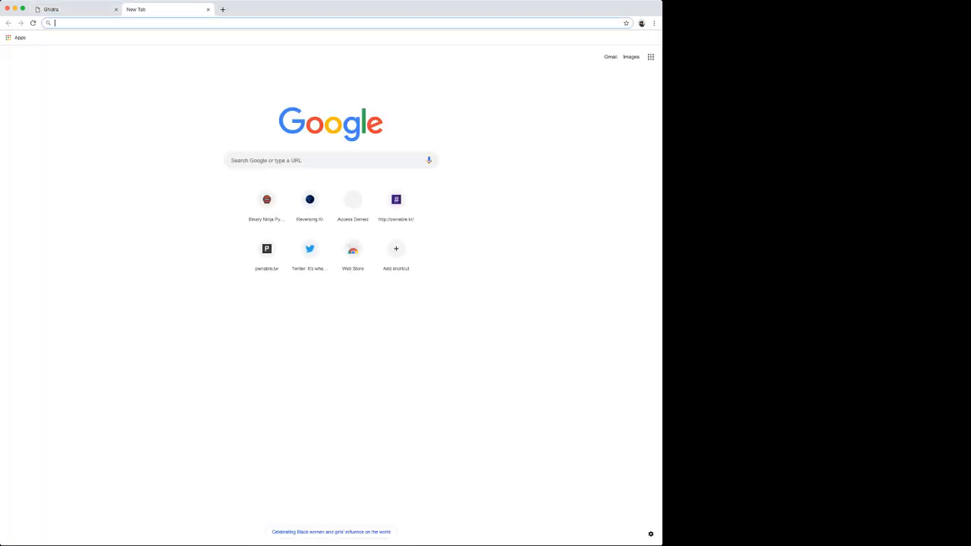
{"action": "type", "text": "microcoru"}
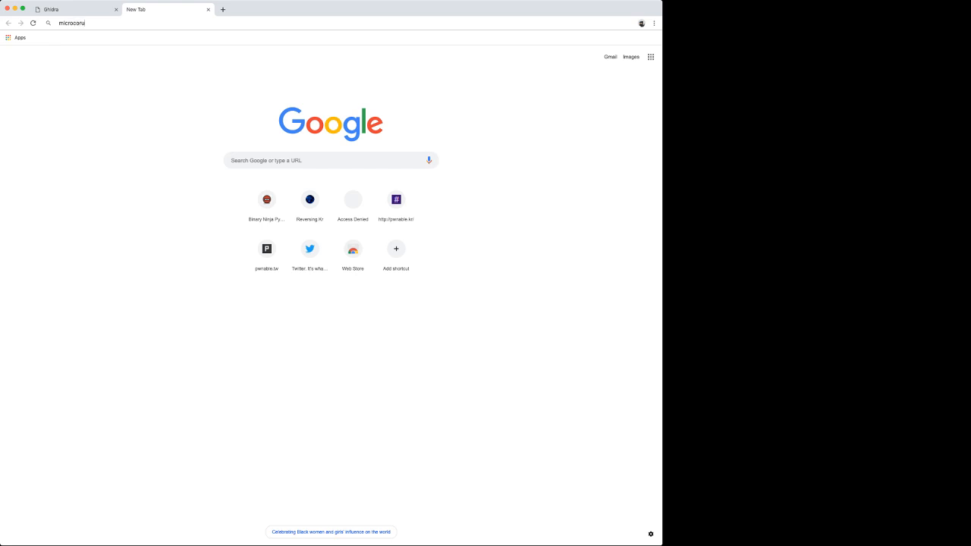
{"action": "key", "text": "BackSpace"}
{"action": "type", "text": "ruption"}
{"action": "key", "text": "Return"}
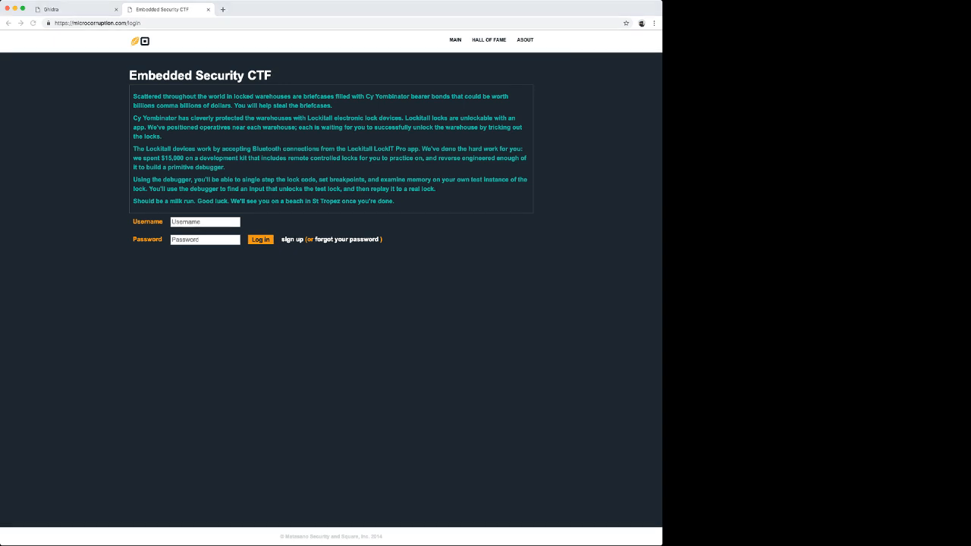
Step: Log in to Microcorruption by pasting the account username and password
{"action": "key", "text": "super+Tab"}
{"action": "key", "text": "super+Tab"}
{"action": "type", "text": "swarlemagne"}
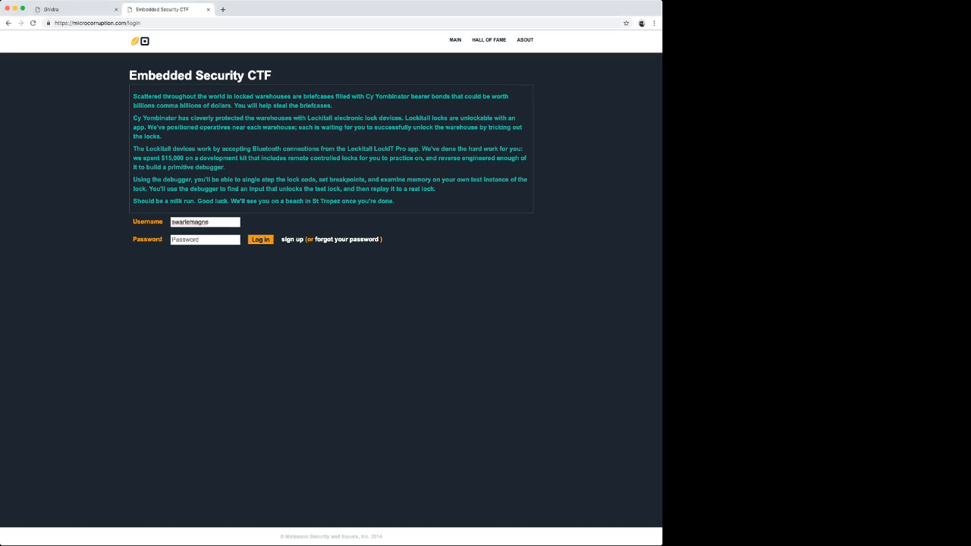
{"action": "key", "text": "super+Tab"}
{"action": "key", "text": "super+Tab"}
{"action": "key", "text": "Tab"}
{"action": "key", "text": "super+v"}
{"action": "key", "text": "Return"}
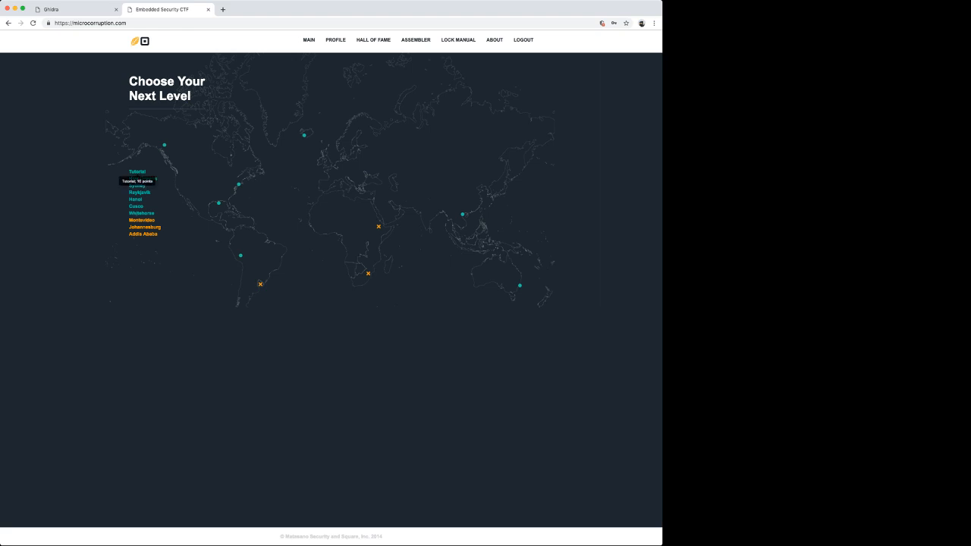
Step: Open the Tutorial level's debugger, skip the walkthrough, and open a blank tab
{"action": "left_click", "coordinate": [137, 172]}
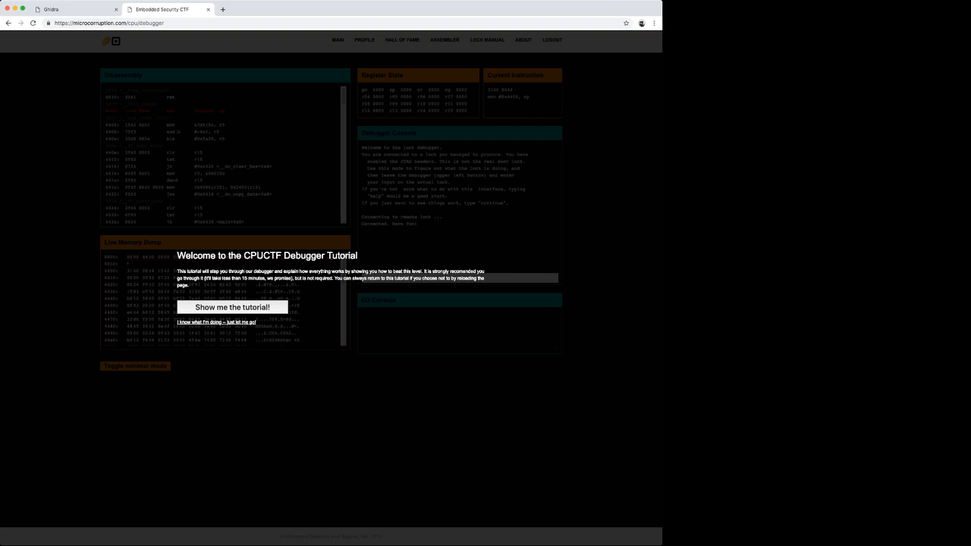
{"action": "left_click", "coordinate": [216, 322]}
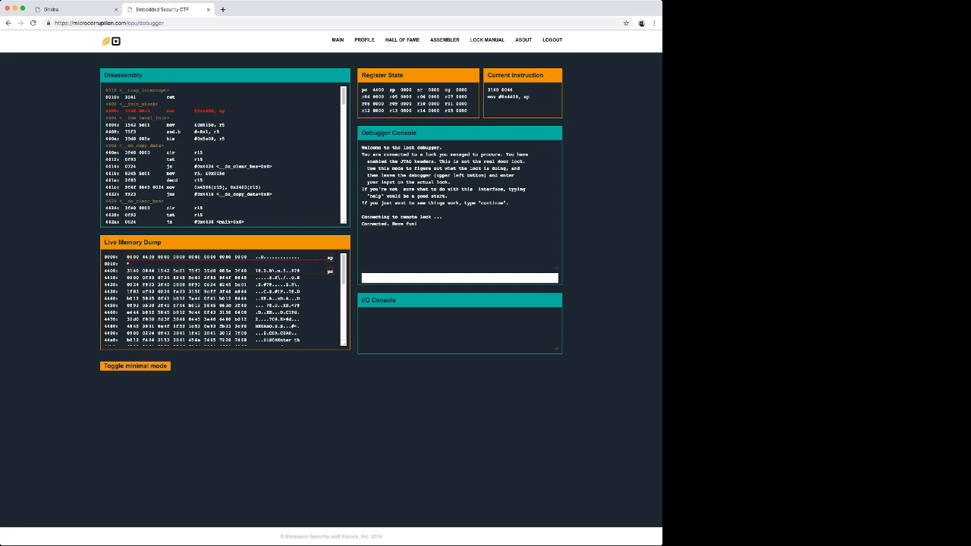
{"action": "key", "text": "super+t"}
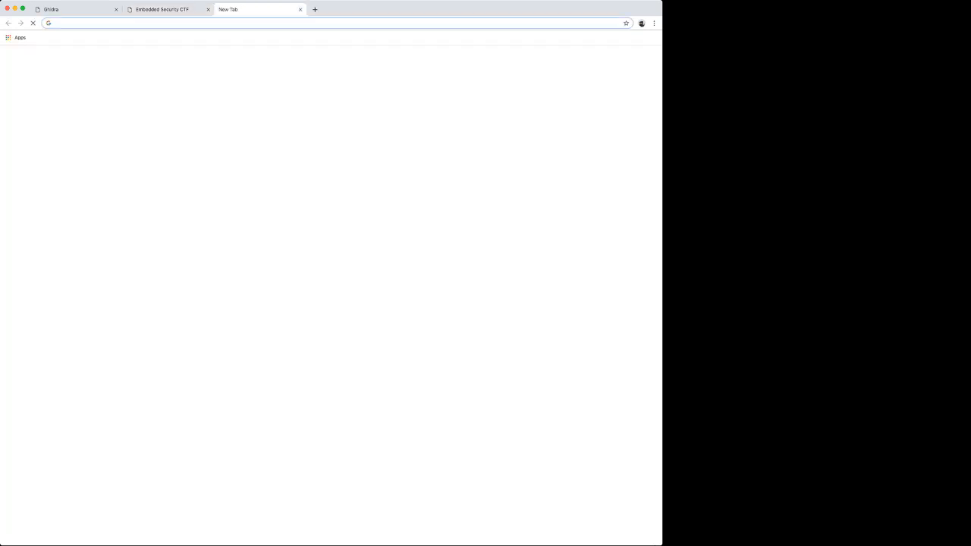
Step: Load github.com/joshwatson/binaryninja-msp430 and copy its HTTPS clone address
{"action": "type", "text": "github.com"}
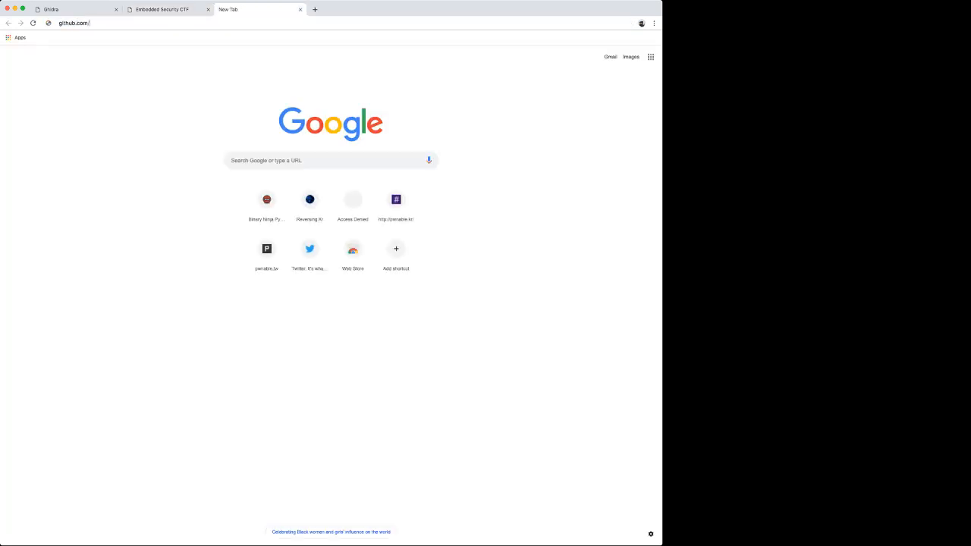
{"action": "type", "text": "/joshwatson/binaryninja-msp430"}
{"action": "key", "text": "Return"}
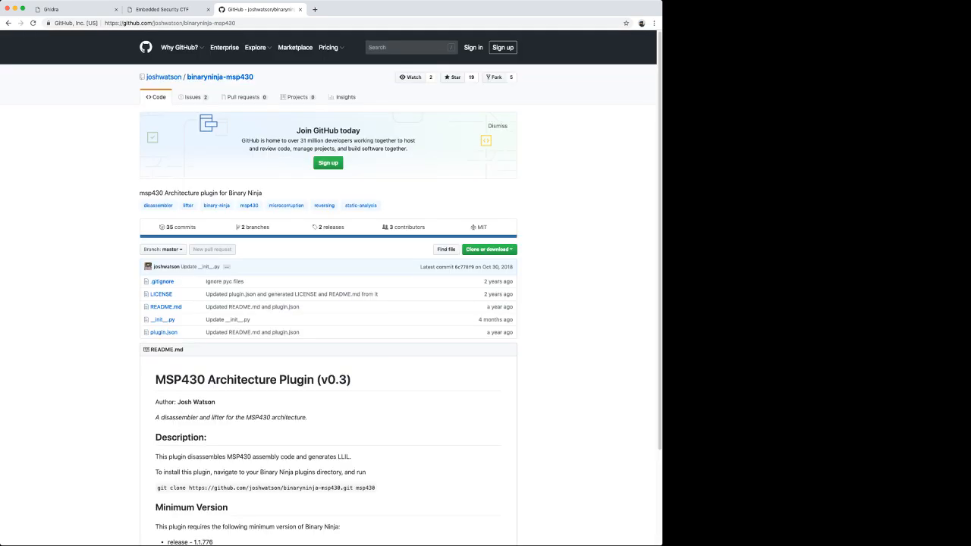
{"action": "left_click", "coordinate": [488, 249]}
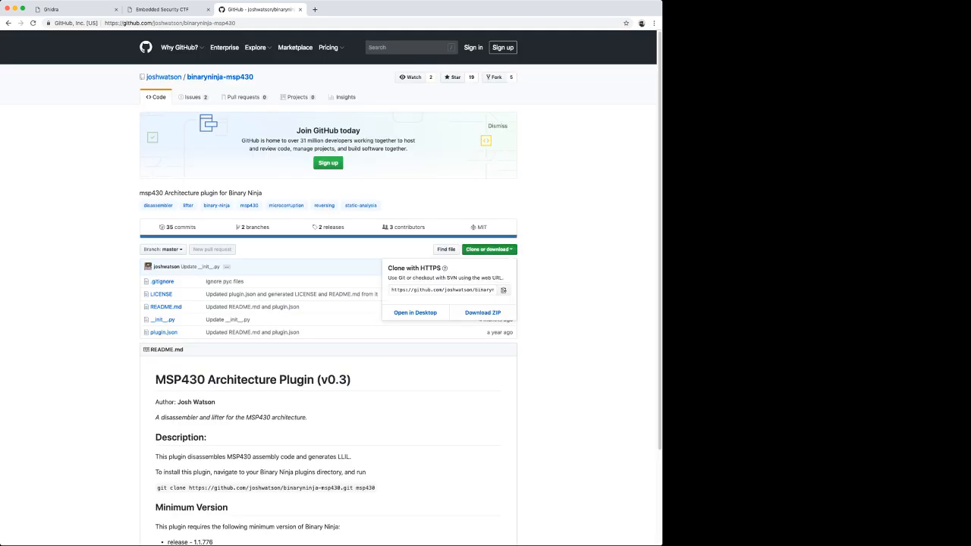
{"action": "left_click", "coordinate": [504, 290]}
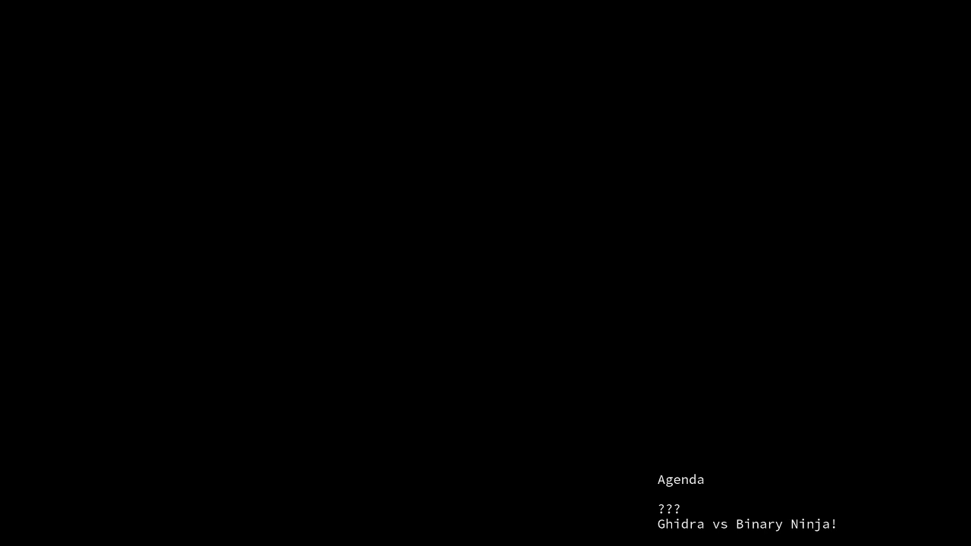
Step: Open a new Terminal window and size it to the left half of the screen
{"action": "key", "text": "super+n"}
{"action": "key", "text": "super+alt+f"}
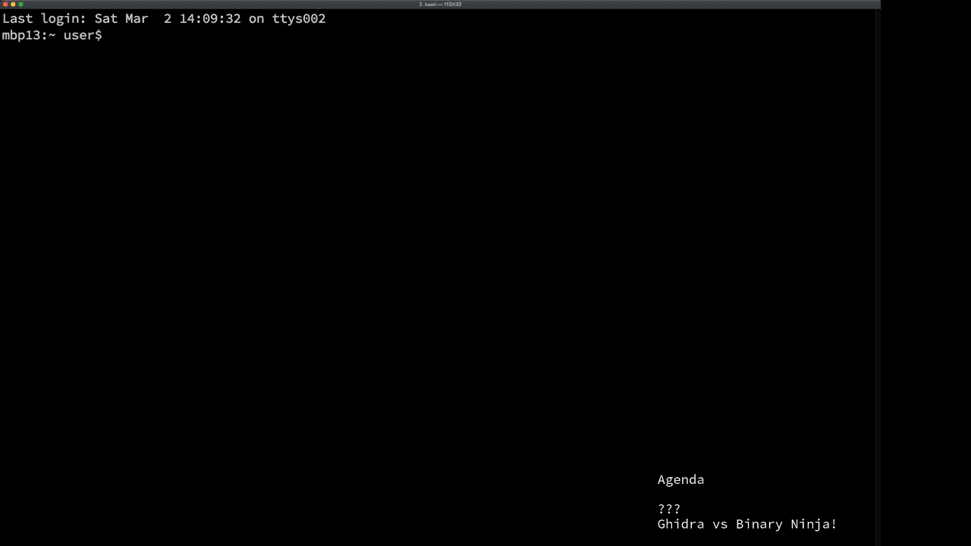
{"action": "key", "text": "super+alt+Left"}
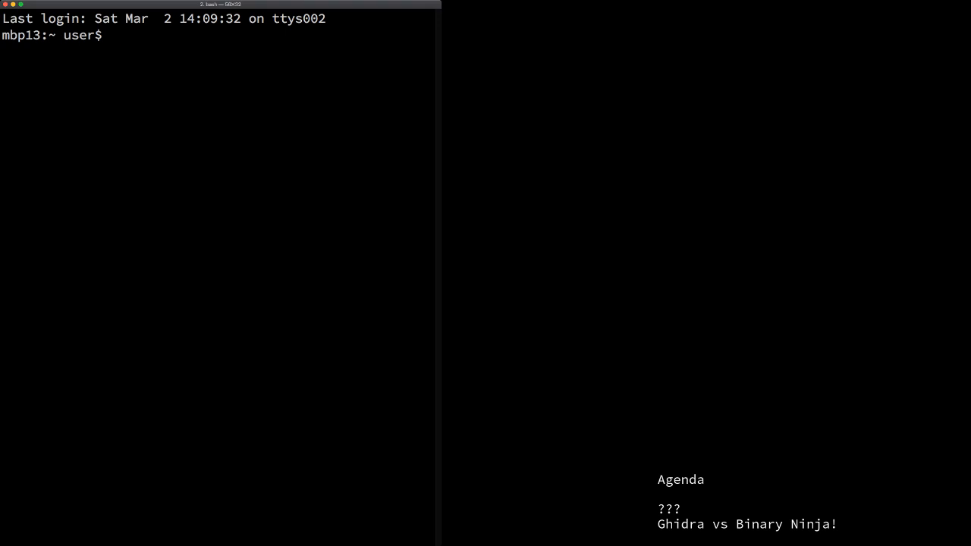
{"action": "key", "text": "super+alt+Left"}
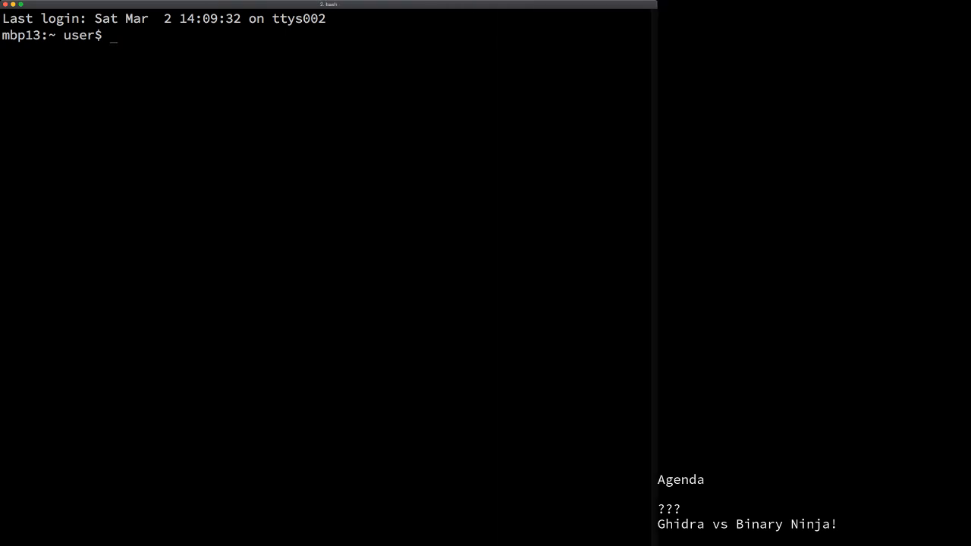
{"action": "key", "text": "super+Tab"}
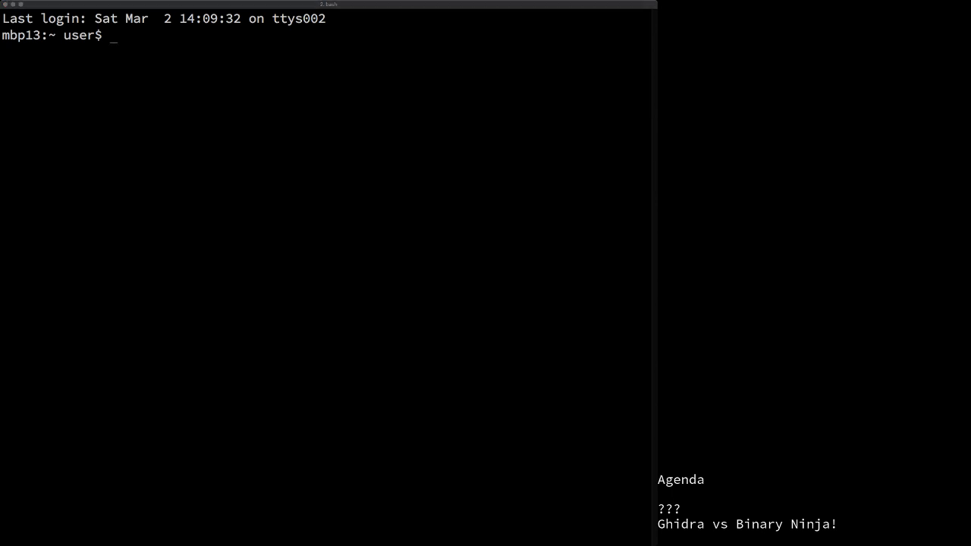
{"action": "key", "text": "super+Tab"}
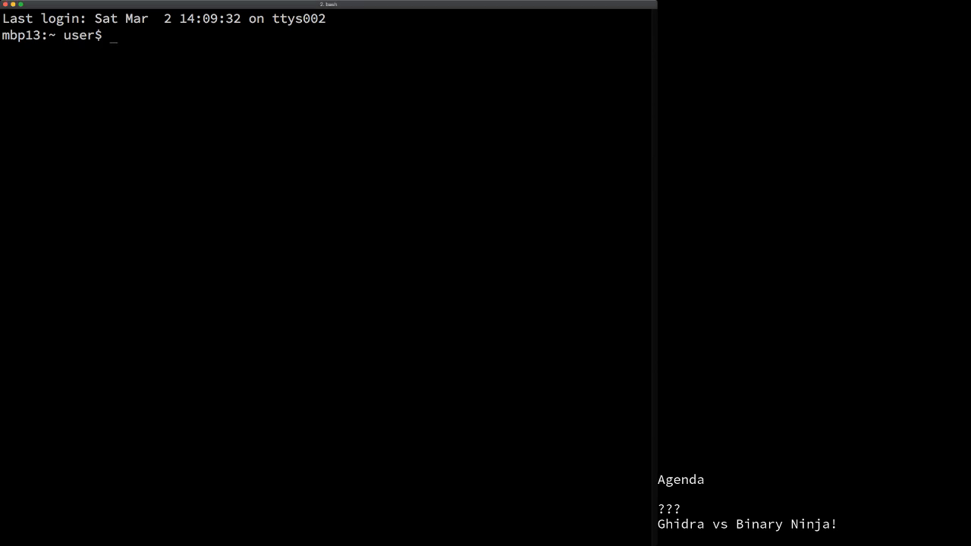
Step: cd into Documents/Repos and git clone the binaryninja-msp430 repository
{"action": "type", "text": "cd Documents/Repos/"}
{"action": "key", "text": "Return"}
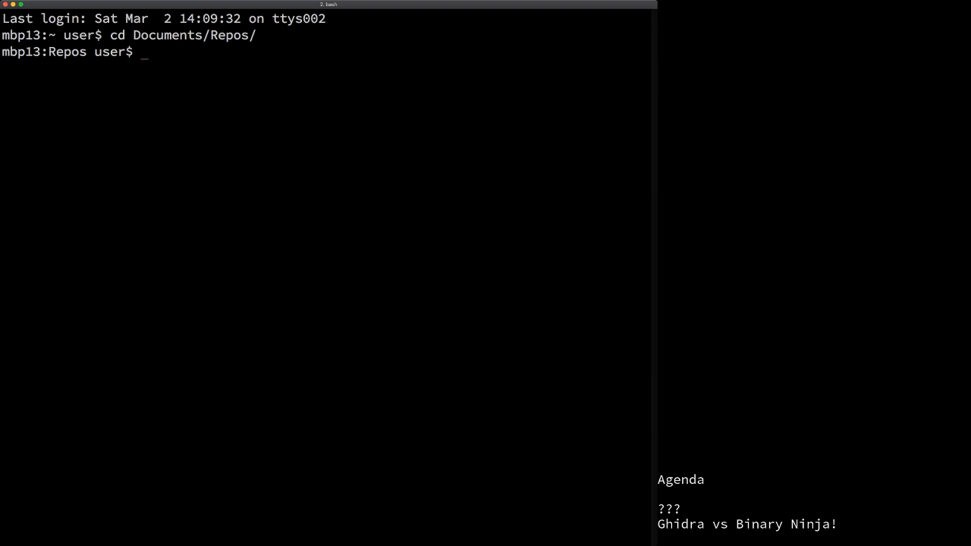
{"action": "type", "text": "git clone"}
{"action": "key", "text": "super+v"}
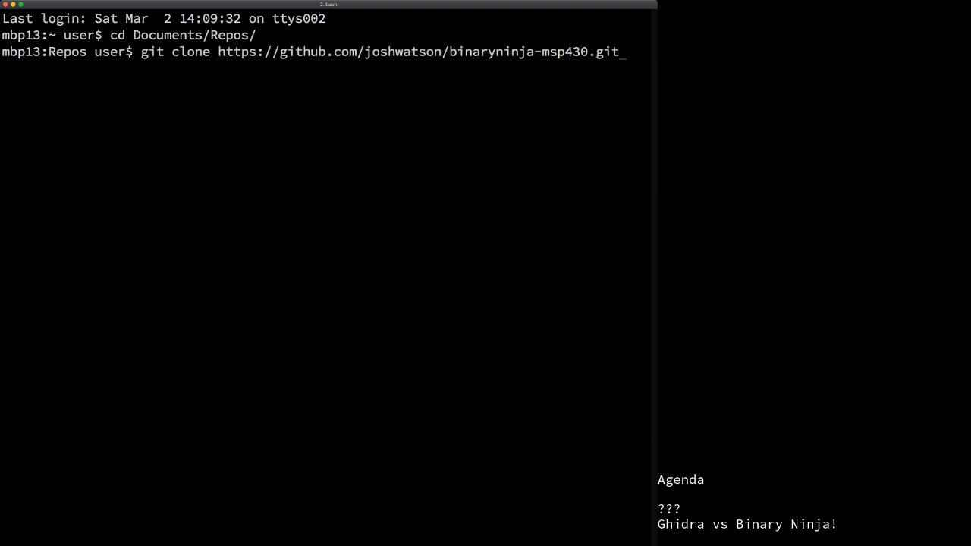
{"action": "key", "text": "Return"}
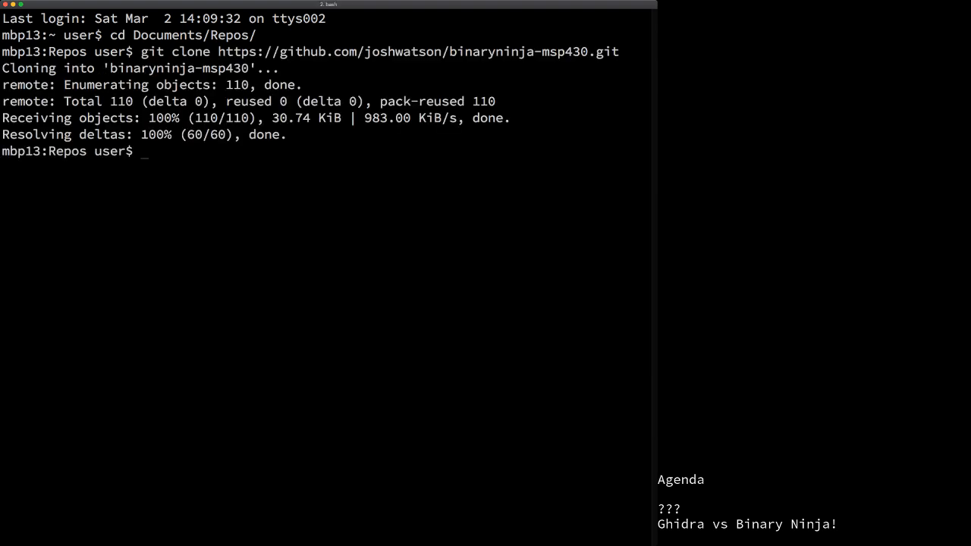
Step: Rename the cloned binaryninja-msp430 folder to msp430 with mv, then start an ln -s link command
{"action": "type", "text": "cd"}
{"action": "key", "text": "BackSpace"}
{"action": "key", "text": "BackSpace"}
{"action": "key", "text": "BackSpace"}
{"action": "type", "text": "ln -s"}
{"action": "type", "text": " bin"}
{"action": "key", "text": "BackSpace"}
{"action": "key", "text": "BackSpace"}
{"action": "key", "text": "BackSpace"}
{"action": "type", "text": "`pwd`bin"}
{"action": "key", "text": "BackSpace"}
{"action": "key", "text": "BackSpace"}
{"action": "key", "text": "BackSpace"}
{"action": "key", "text": "BackSpace"}
{"action": "key", "text": "BackSpace"}
{"action": "key", "text": "BackSpace"}
{"action": "key", "text": "BackSpace"}
{"action": "key", "text": "BackSpace"}
{"action": "key", "text": "BackSpace"}
{"action": "key", "text": "BackSpace"}
{"action": "key", "text": "BackSpace"}
{"action": "key", "text": "BackSpace"}
{"action": "key", "text": "BackSpace"}
{"action": "key", "text": "BackSpace"}
{"action": "key", "text": "BackSpace"}
{"action": "type", "text": "mv binar"}
{"action": "key", "text": "Tab"}
{"action": "type", "text": "m"}
{"action": "key", "text": "Tab"}
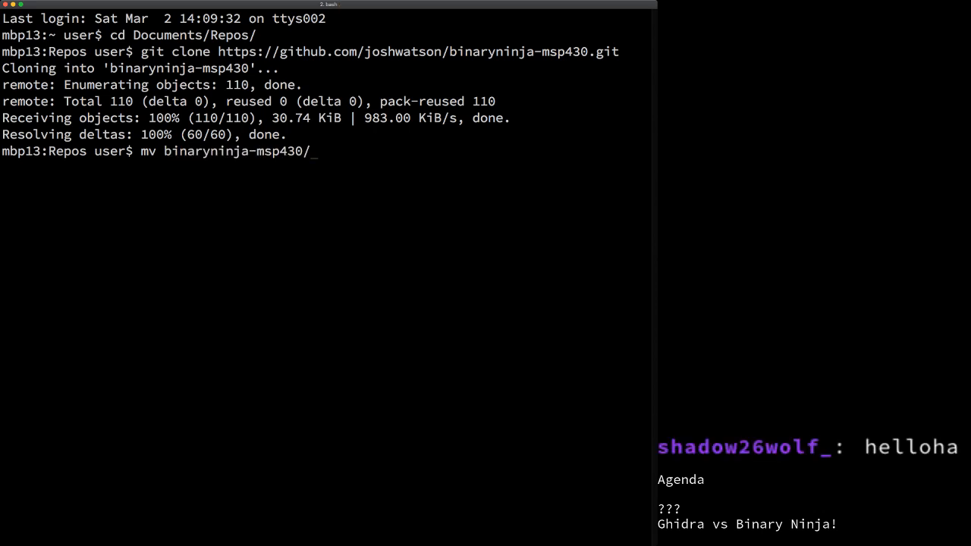
{"action": "key", "text": "BackSpace"}
{"action": "type", "text": "msp430"}
{"action": "key", "text": "Return"}
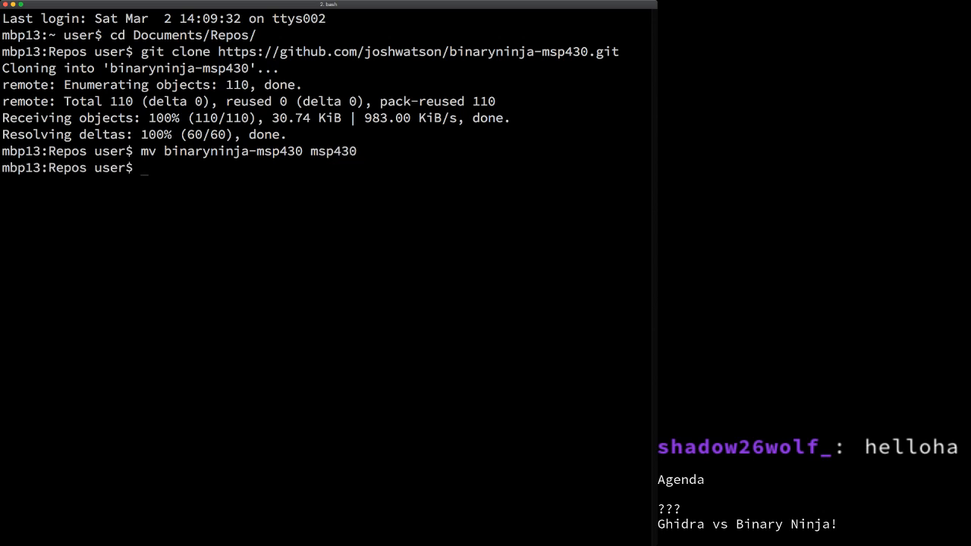
{"action": "type", "text": "ln -s `pwd`/msp4"}
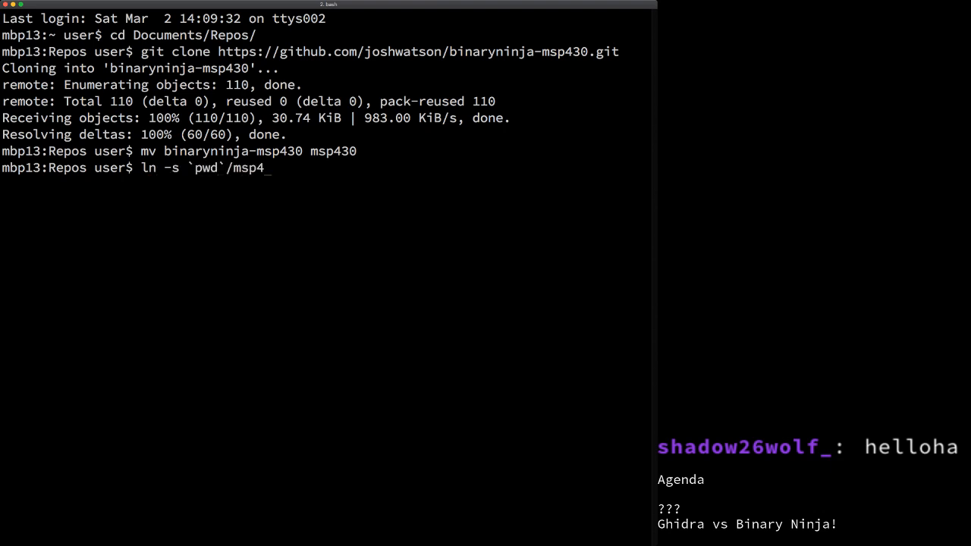
{"action": "type", "text": "30 ~/Library/Ap"}
Step: Symlink msp430 into ~/Library/Application Support/Binary Ninja/plugins, then switch to Chrome
{"action": "key", "text": "Tab"}
{"action": "type", "text": "up"}
{"action": "key", "text": "Tab"}
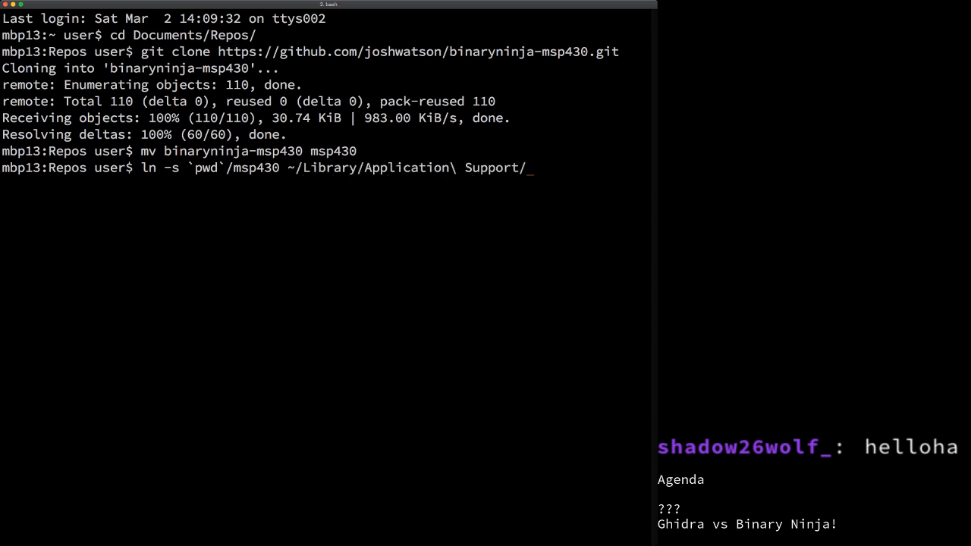
{"action": "type", "text": "Binary\\ Ninja/"}
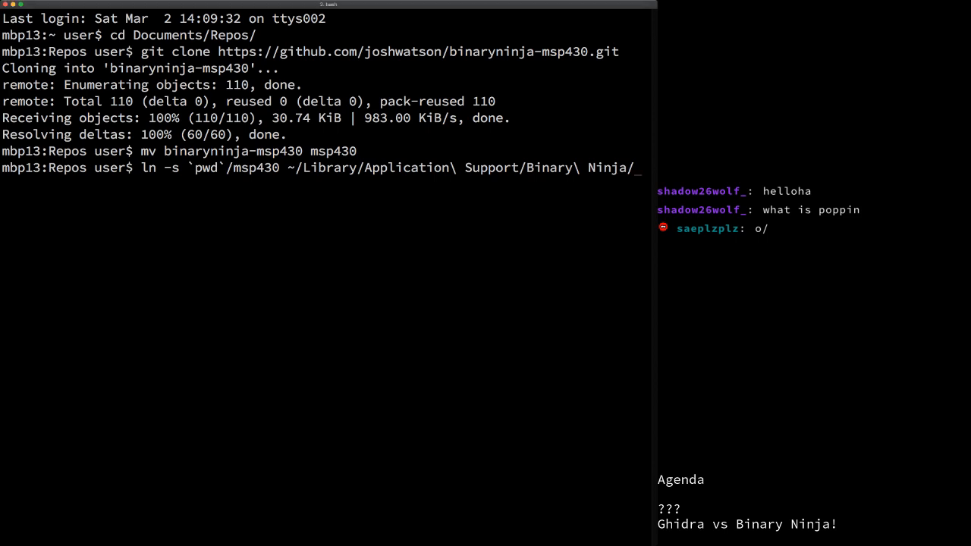
{"action": "type", "text": "plugins"}
{"action": "key", "text": "Return"}
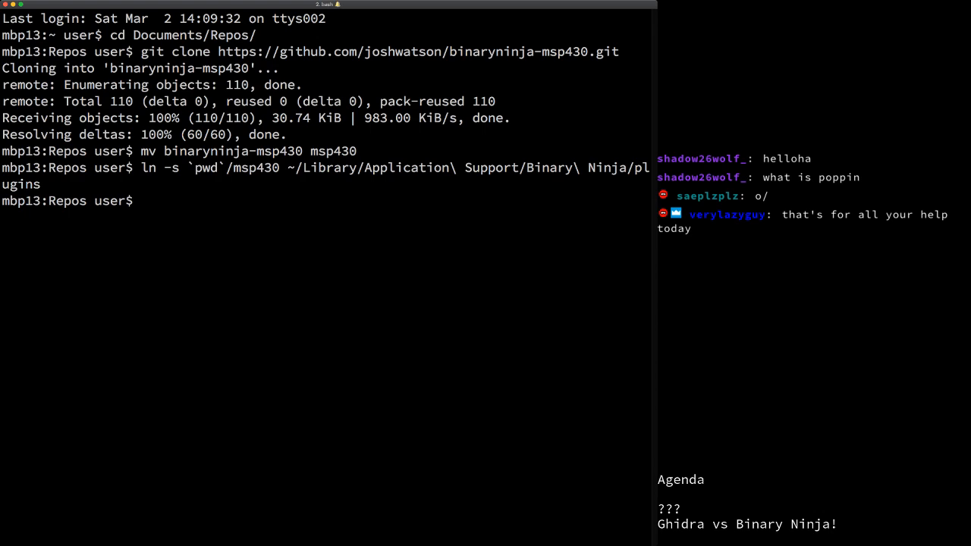
{"action": "key", "text": "super"}
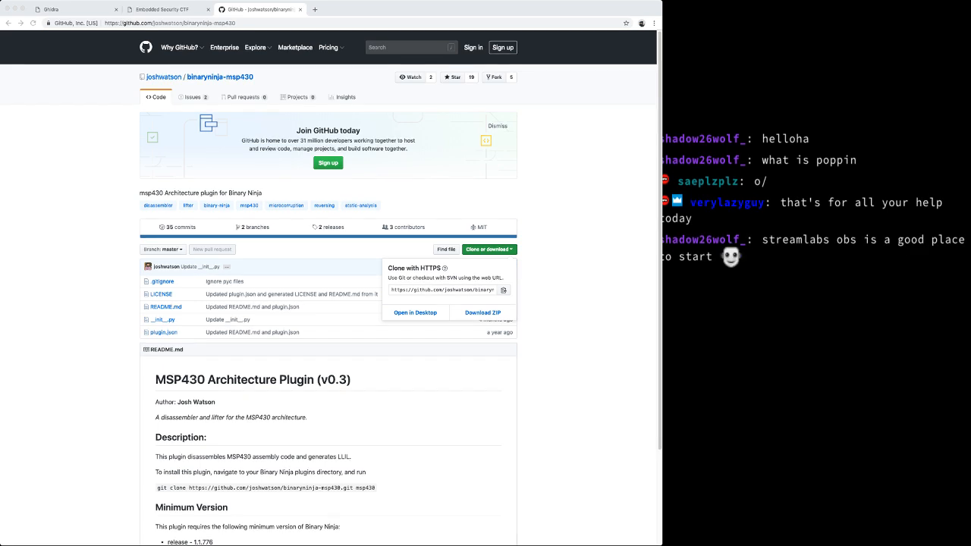
Step: Change the GitHub address to the binaryninja-microcorruption repository and load its page
{"action": "scroll", "coordinate": [328, 303], "scroll_direction": "down", "scroll_amount": 3}
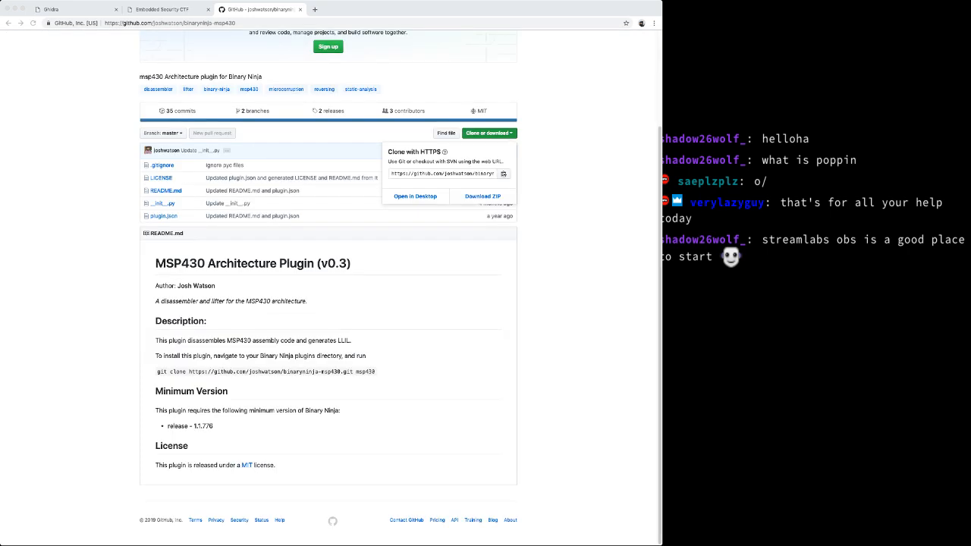
{"action": "scroll", "coordinate": [328, 303], "scroll_direction": "up", "scroll_amount": 3}
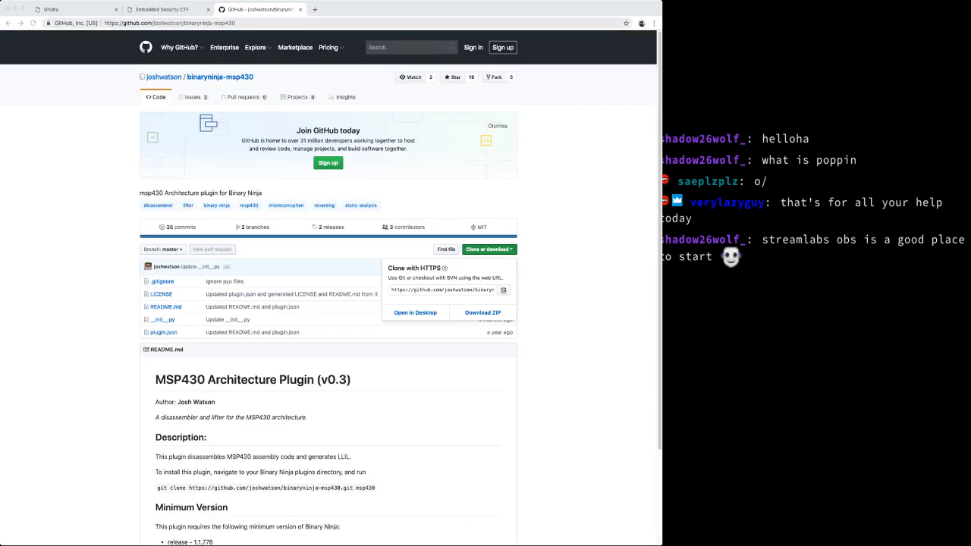
{"action": "left_click", "coordinate": [236, 23]}
{"action": "left_click", "coordinate": [237, 24]}
{"action": "left_click_drag", "start_coordinate": [236, 24], "coordinate": [184, 23]}
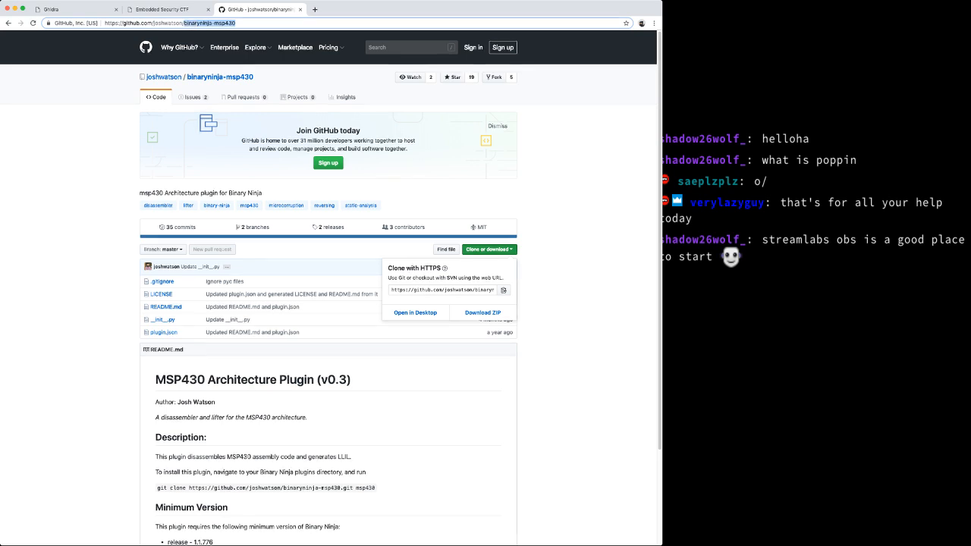
{"action": "type", "text": "binaryninja-"}
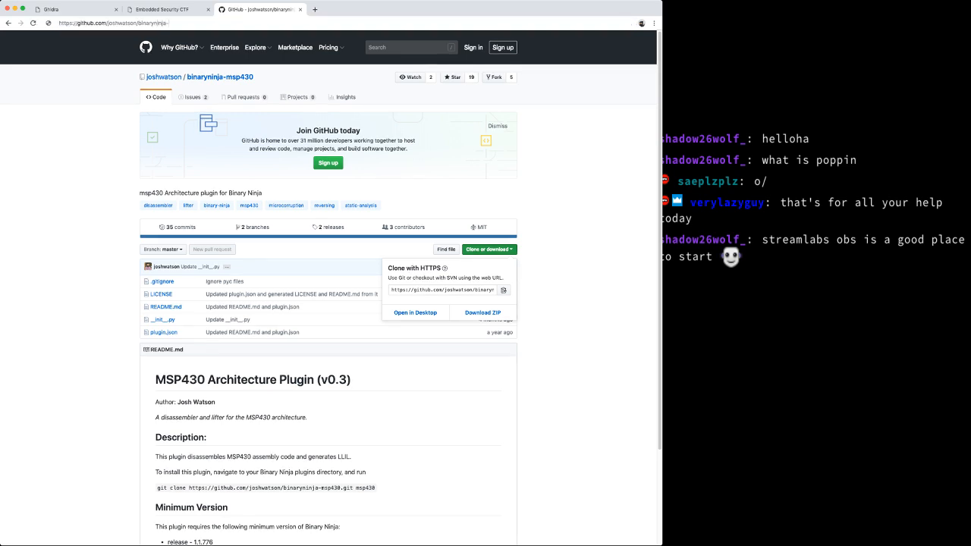
{"action": "type", "text": "micros"}
{"action": "type", "text": "orruption"}
{"action": "key", "text": "Return"}
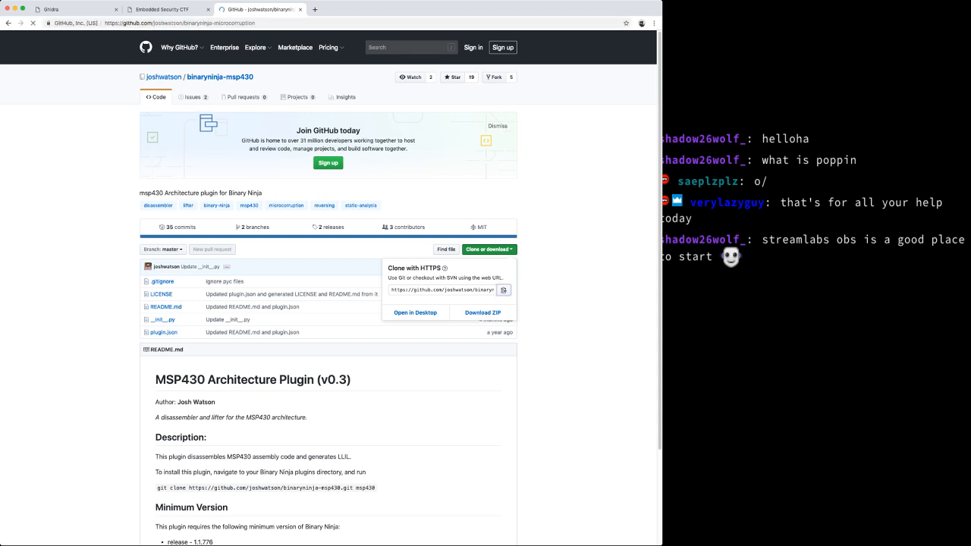
Step: Copy the repository's HTTPS clone address from the Clone or download menu
{"action": "scroll", "coordinate": [330, 320], "scroll_direction": "down", "scroll_amount": 1}
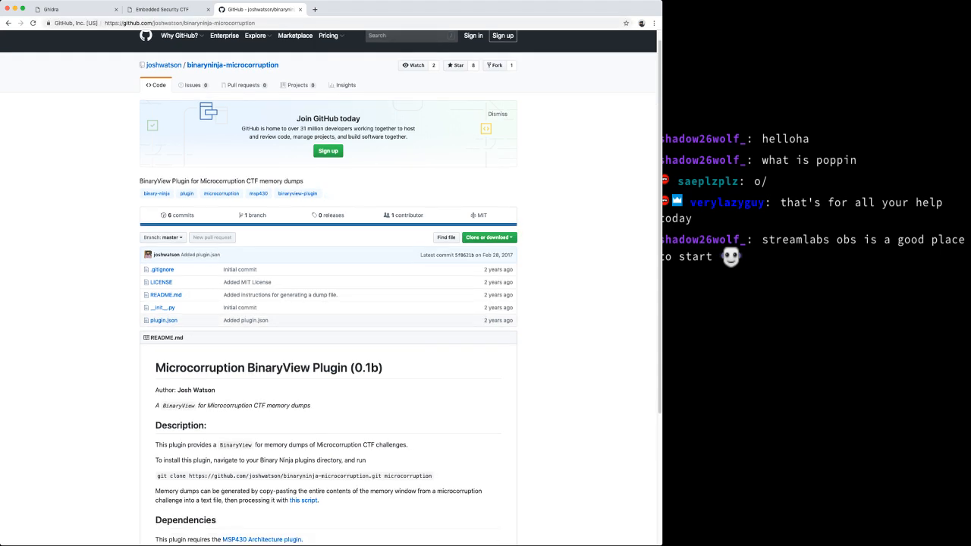
{"action": "scroll", "coordinate": [486, 227], "scroll_direction": "down", "scroll_amount": 5}
{"action": "left_click", "coordinate": [489, 142]}
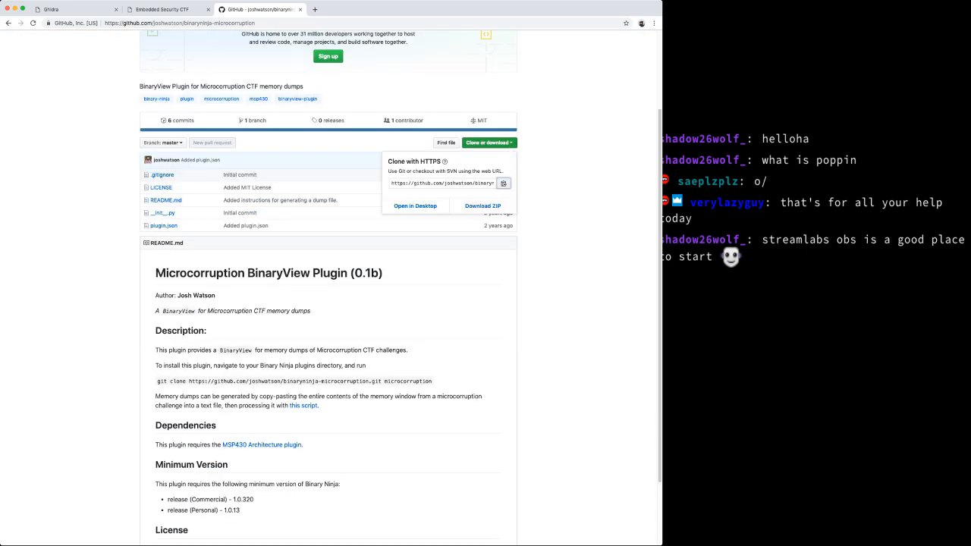
{"action": "key", "text": "Escape"}
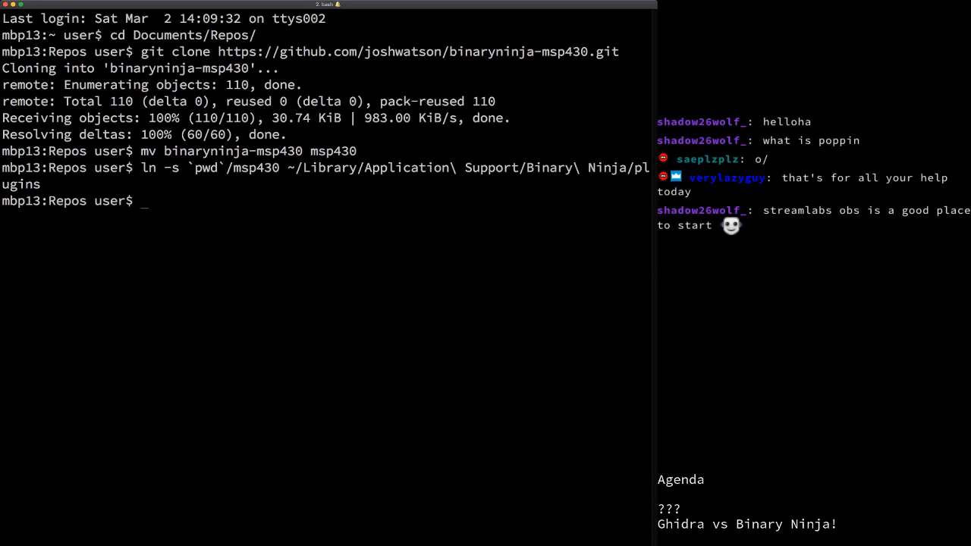
Step: Clone the binaryninja-microcorruption repository with git clone and the pasted address
{"action": "type", "text": "git clone"}
{"action": "key", "text": "super+v"}
{"action": "type", "text": "micros"}
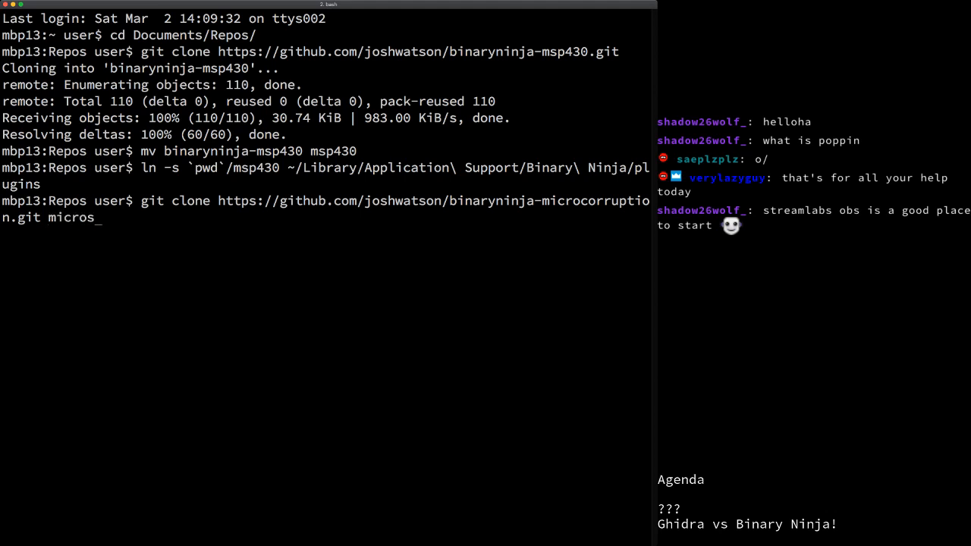
{"action": "key", "text": "BackSpace"}
Step: Start an ln -s command linking the microcorruption folder by its full `pwd` path
{"action": "type", "text": "corruption"}
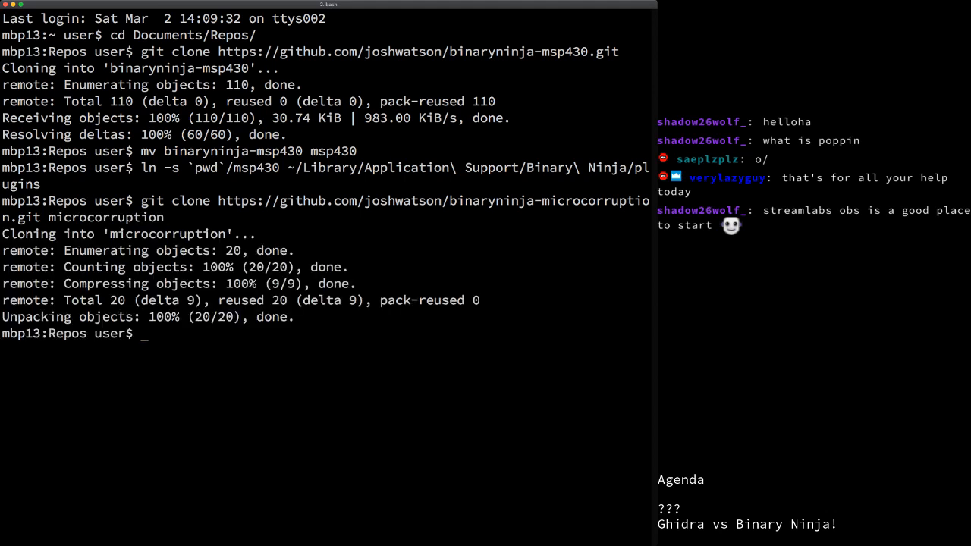
{"action": "type", "text": "ln -s"}
{"action": "key", "text": "super+Tab"}
{"action": "key", "text": "super+Tab"}
{"action": "type", "text": "microcorruption"}
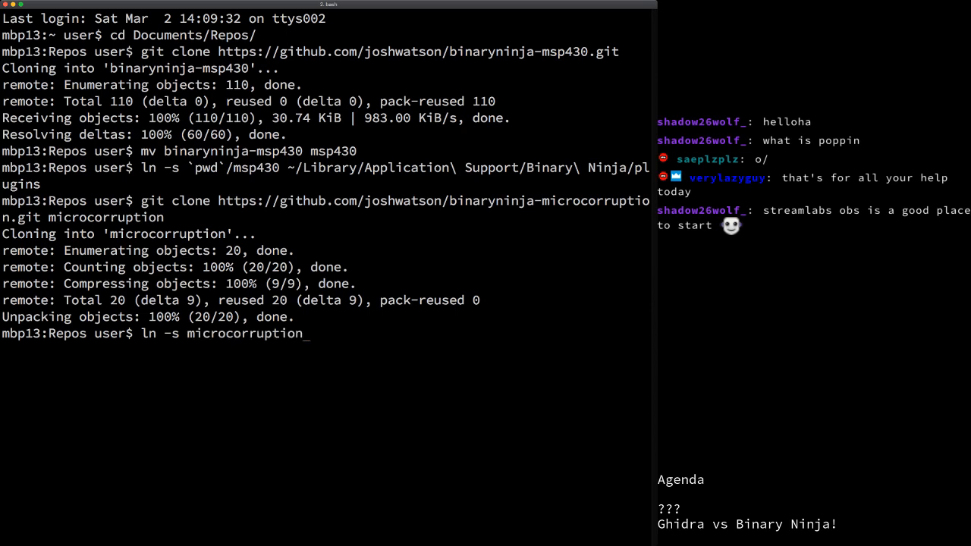
{"action": "key", "text": "super+Tab"}
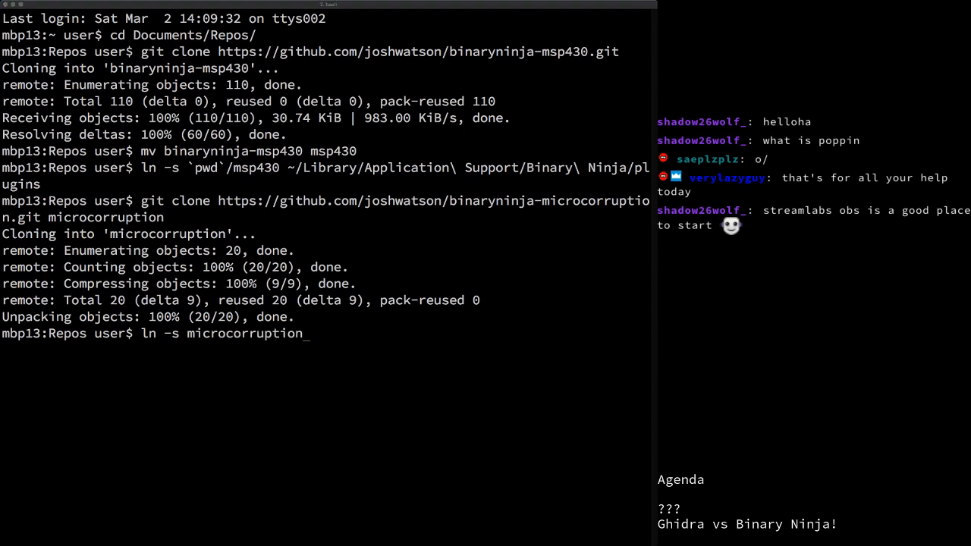
{"action": "key", "text": "super+Tab"}
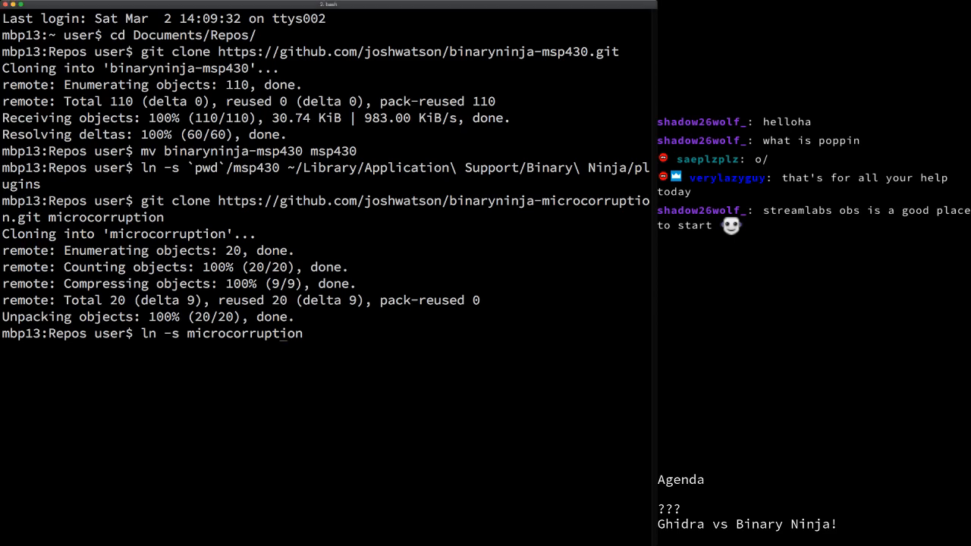
{"action": "key", "text": "Left"}
{"action": "type", "text": "`"}
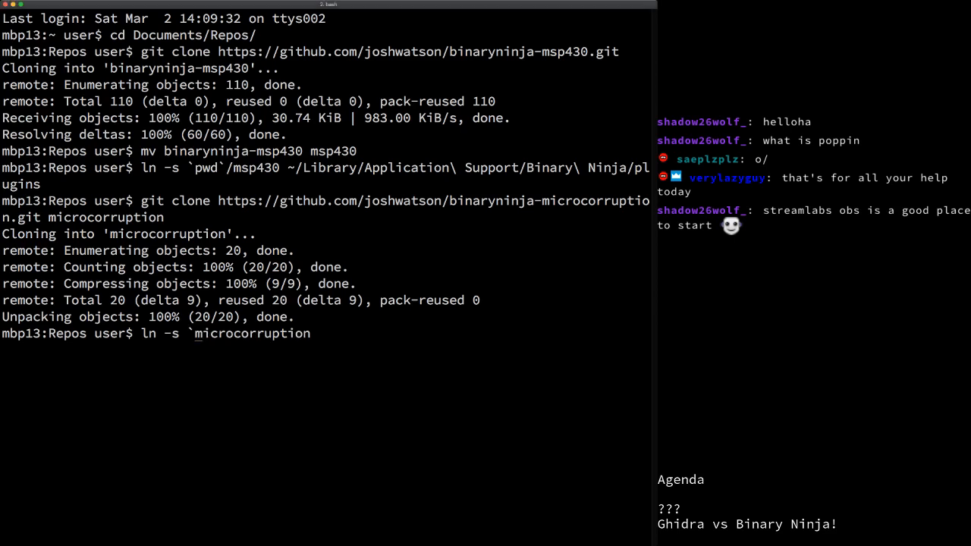
{"action": "type", "text": "pwd`/"}
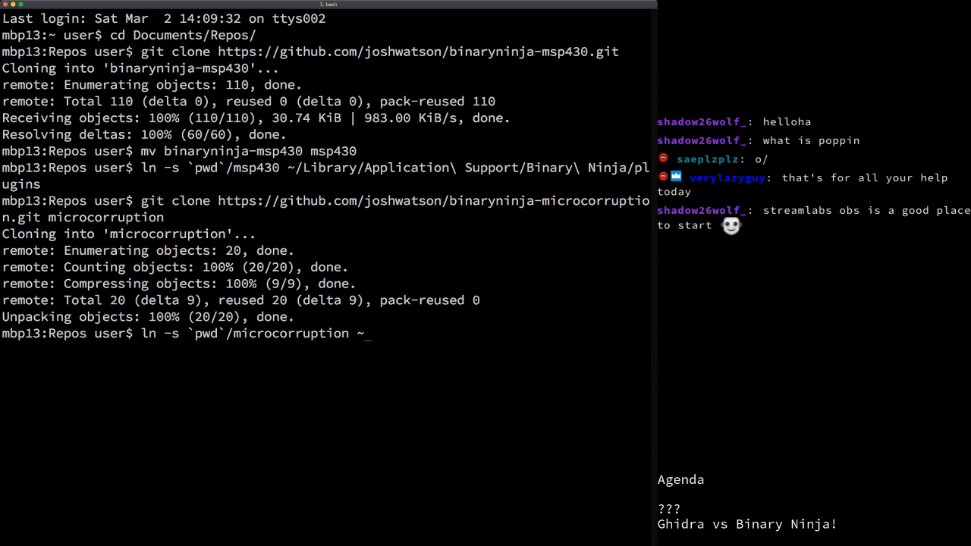
Step: Create the link in ~/Library/Application Support/Binary Ninja/plugins
{"action": "type", "text": "~/Library"}
{"action": "type", "text": "/App"}
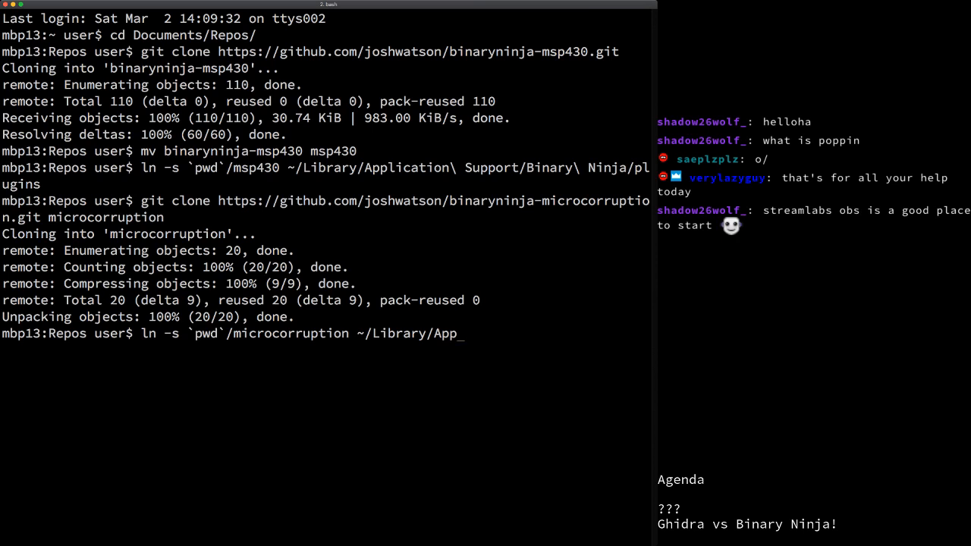
{"action": "type", "text": "lication"}
{"action": "key", "text": "Tab"}
{"action": "type", "text": "up"}
{"action": "key", "text": "Tab"}
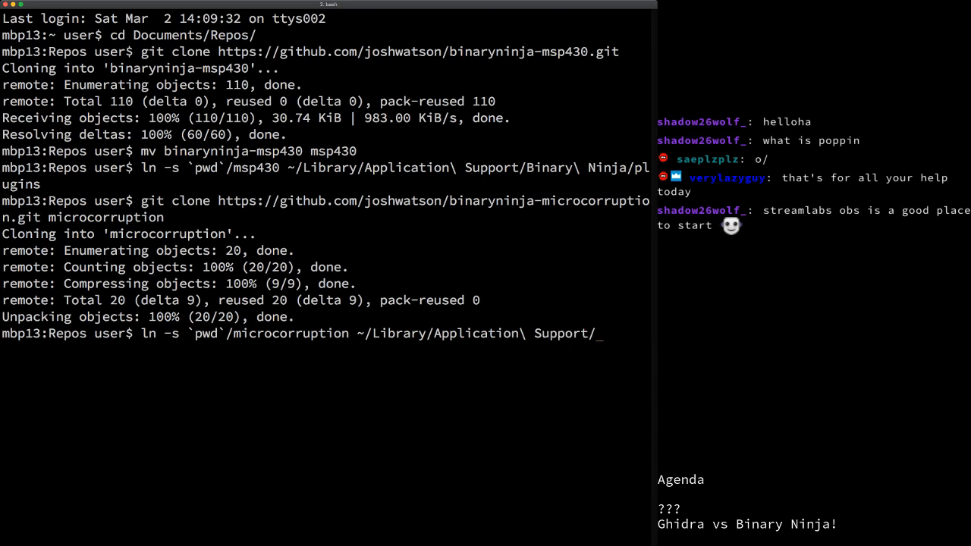
{"action": "type", "text": "Binar"}
{"action": "key", "text": "Tab"}
{"action": "type", "text": "plugins"}
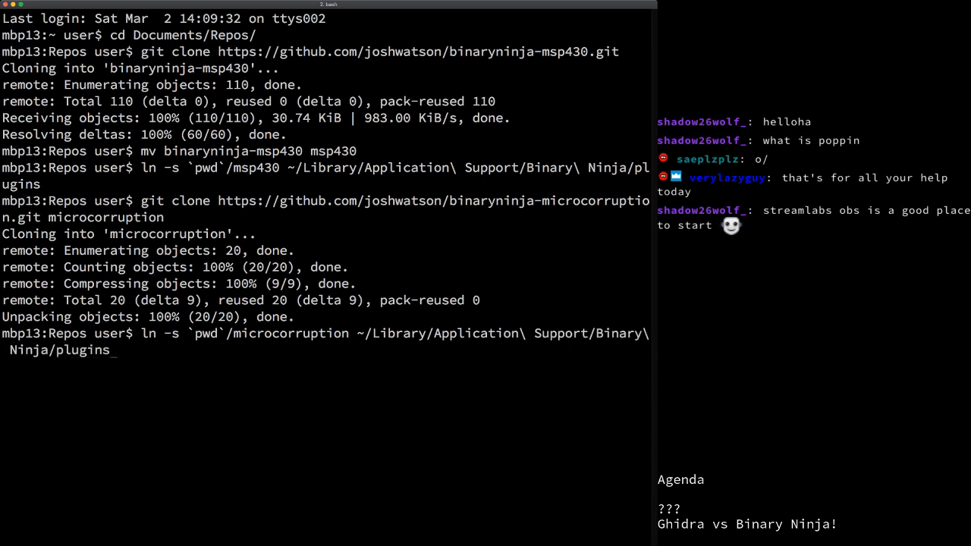
{"action": "key", "text": "Return"}
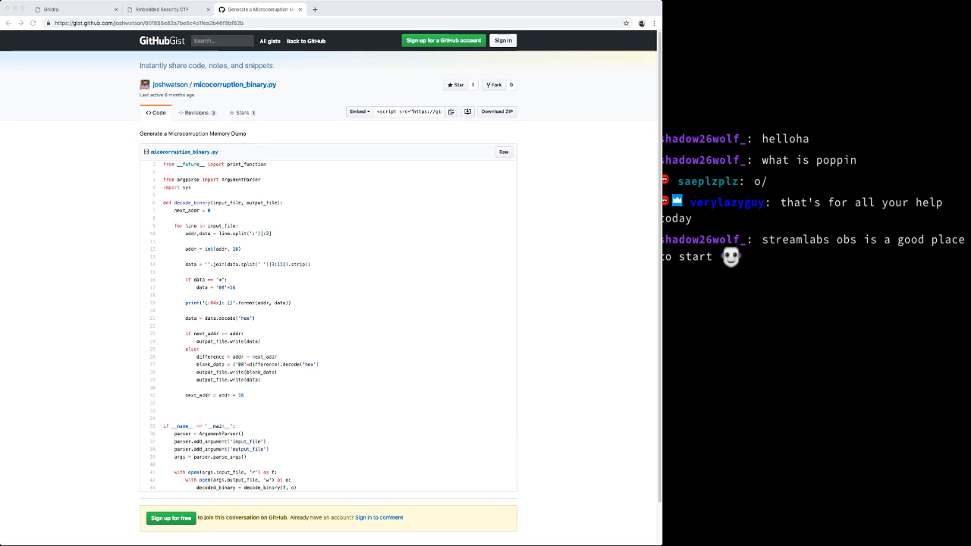
Step: Select and copy the entire Live Memory Dump text on the Microcorruption debugger tab
{"action": "scroll", "coordinate": [330, 286], "scroll_direction": "down", "scroll_amount": 1}
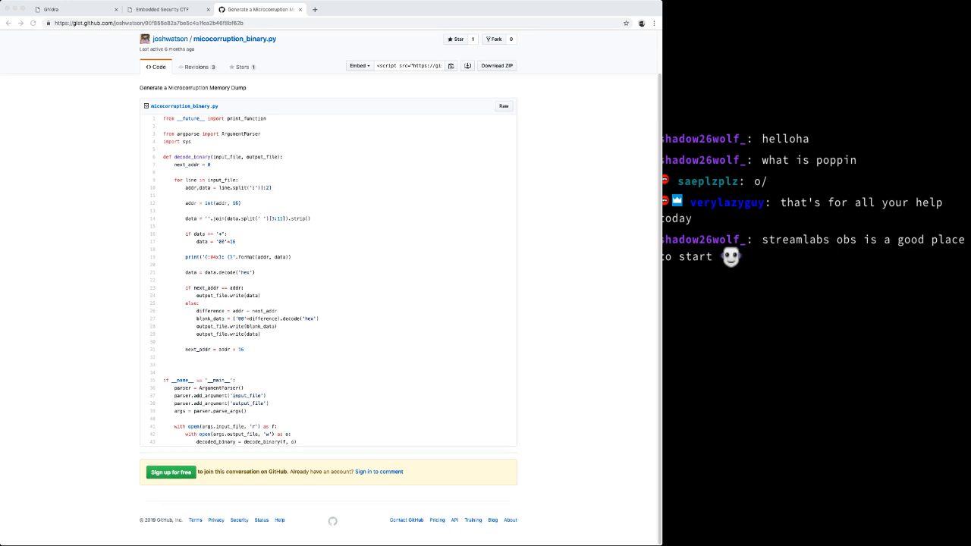
{"action": "scroll", "coordinate": [330, 286], "scroll_direction": "up", "scroll_amount": 1}
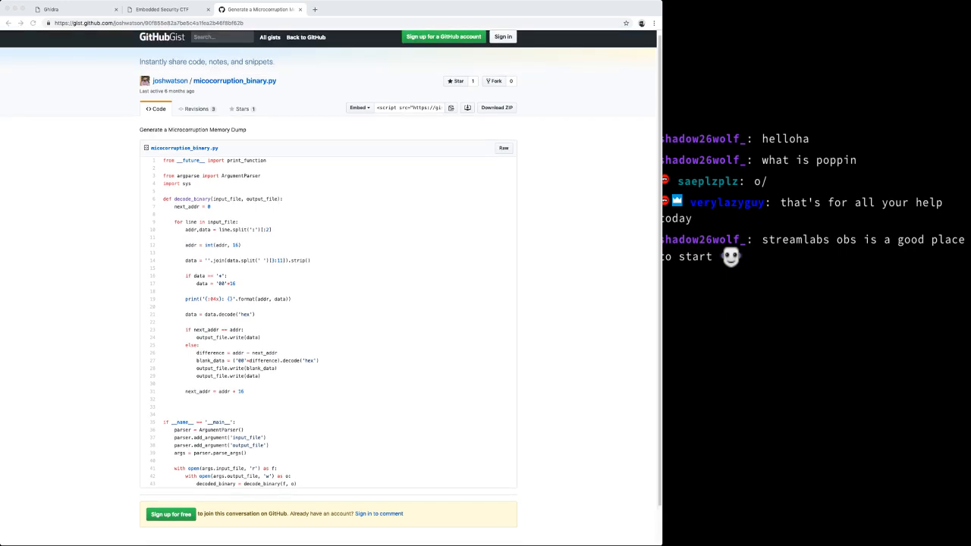
{"action": "left_click", "coordinate": [76, 9]}
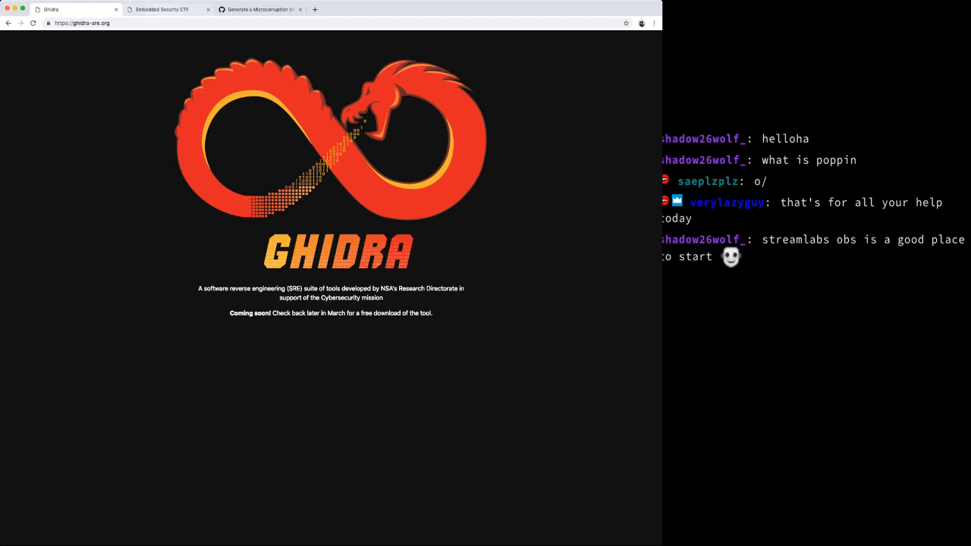
{"action": "left_click", "coordinate": [161, 9]}
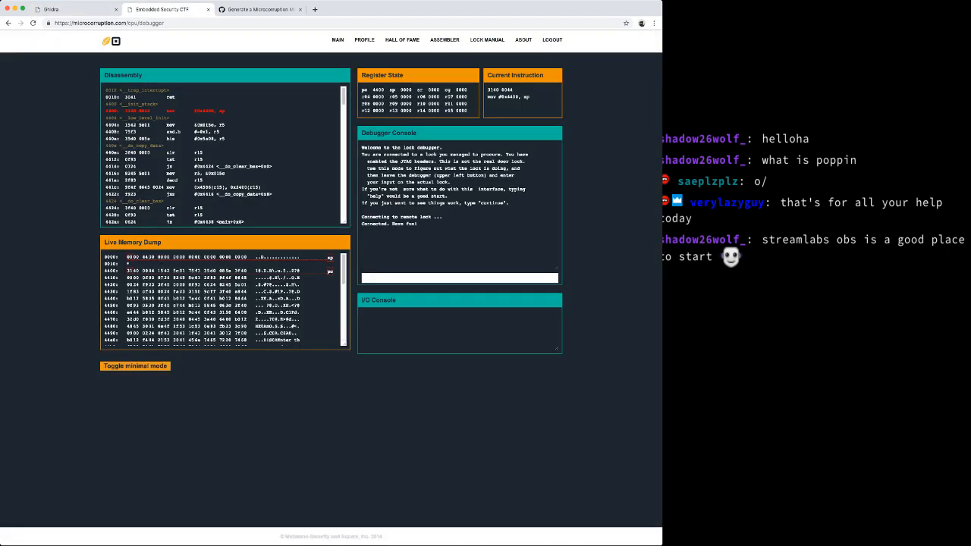
{"action": "left_click_drag", "start_coordinate": [104, 257], "coordinate": [300, 373]}
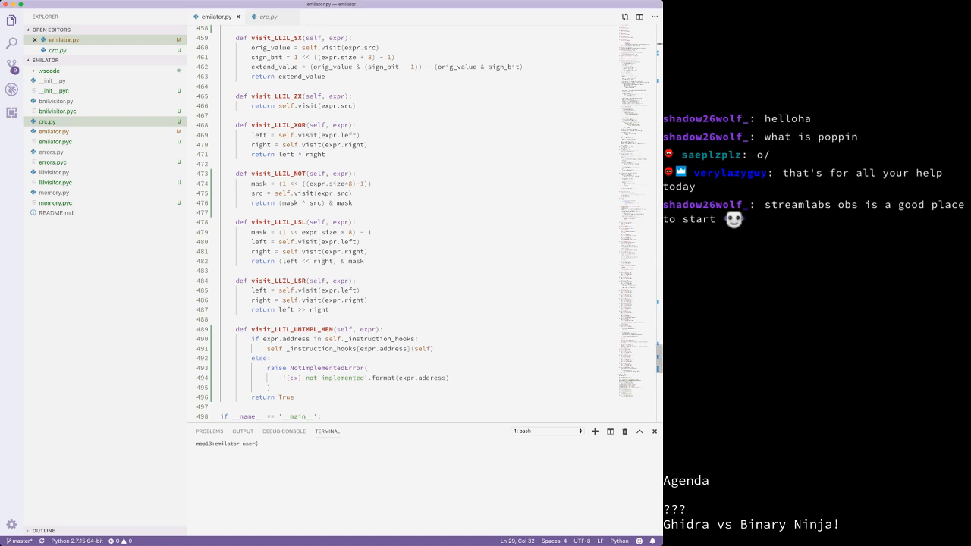
Step: Paste the dump into a new file, drop the 'Toggle minimal mode' line, save as microcorruption/tutorial.txt
{"action": "key", "text": "super+t"}
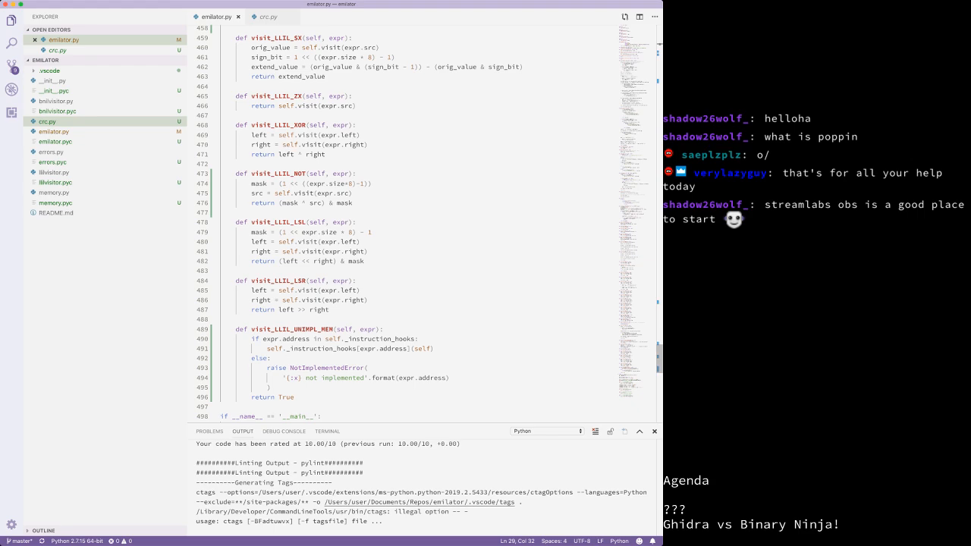
{"action": "key", "text": "cmd+n"}
{"action": "key", "text": "super+v"}
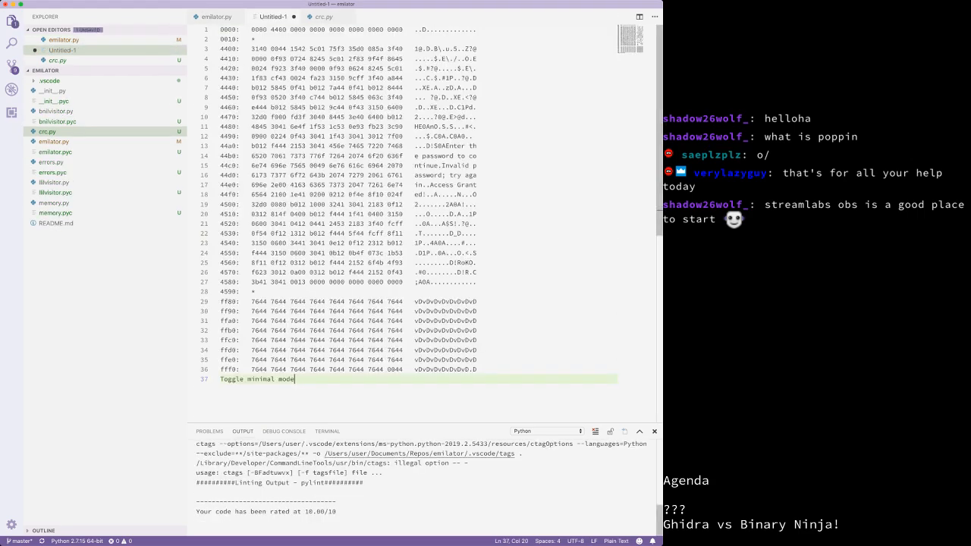
{"action": "key", "text": "BackSpace"}
{"action": "key", "text": "BackSpace"}
{"action": "key", "text": "BackSpace"}
{"action": "key", "text": "BackSpace"}
{"action": "key", "text": "BackSpace"}
{"action": "key", "text": "BackSpace"}
{"action": "key", "text": "BackSpace"}
{"action": "key", "text": "BackSpace"}
{"action": "key", "text": "BackSpace"}
{"action": "key", "text": "BackSpace"}
{"action": "key", "text": "BackSpace"}
{"action": "key", "text": "BackSpace"}
{"action": "key", "text": "BackSpace"}
{"action": "key", "text": "BackSpace"}
{"action": "key", "text": "BackSpace"}
{"action": "key", "text": "BackSpace"}
{"action": "key", "text": "BackSpace"}
{"action": "key", "text": "BackSpace"}
{"action": "key", "text": "BackSpace"}
{"action": "key", "text": "BackSpace"}
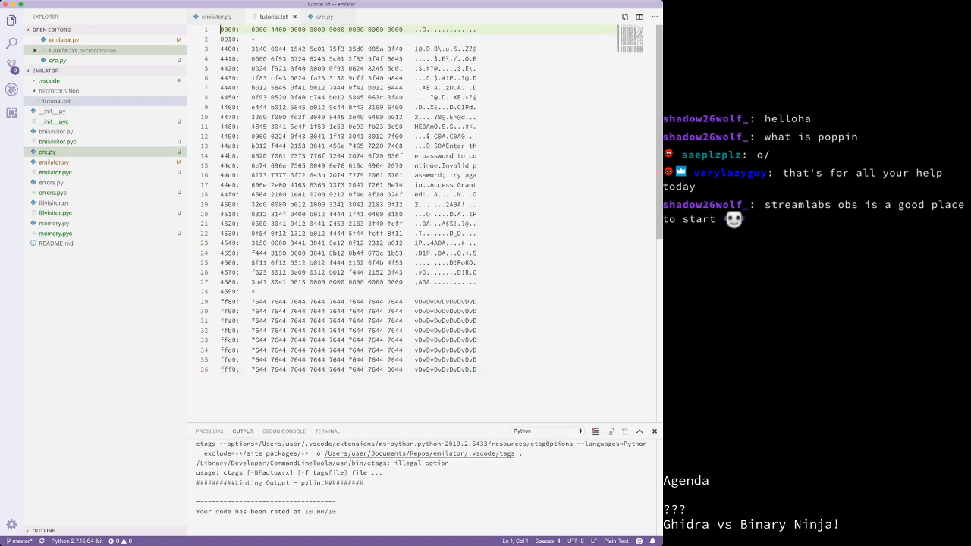
{"action": "left_click", "coordinate": [478, 145]}
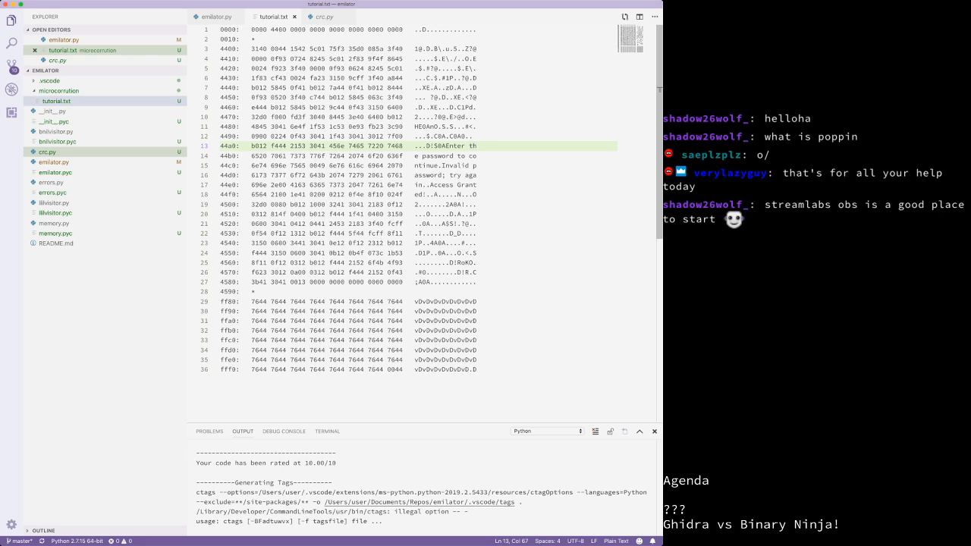
{"action": "key", "text": "super+n"}
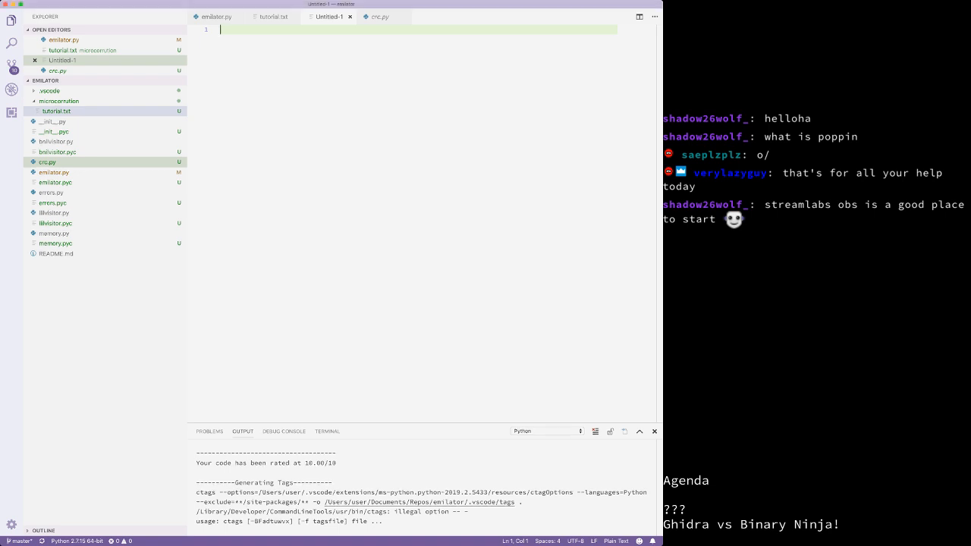
Step: Paste the gist's decoding script and save it as microcorruption/microcorruption_binary.py
{"action": "key", "text": "super+v"}
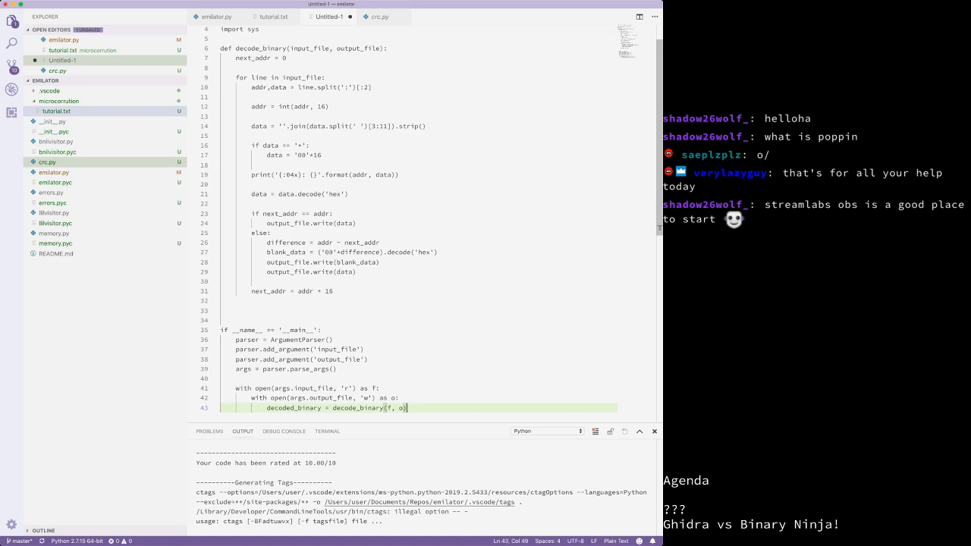
{"action": "scroll", "coordinate": [425, 224], "scroll_direction": "up", "scroll_amount": 1}
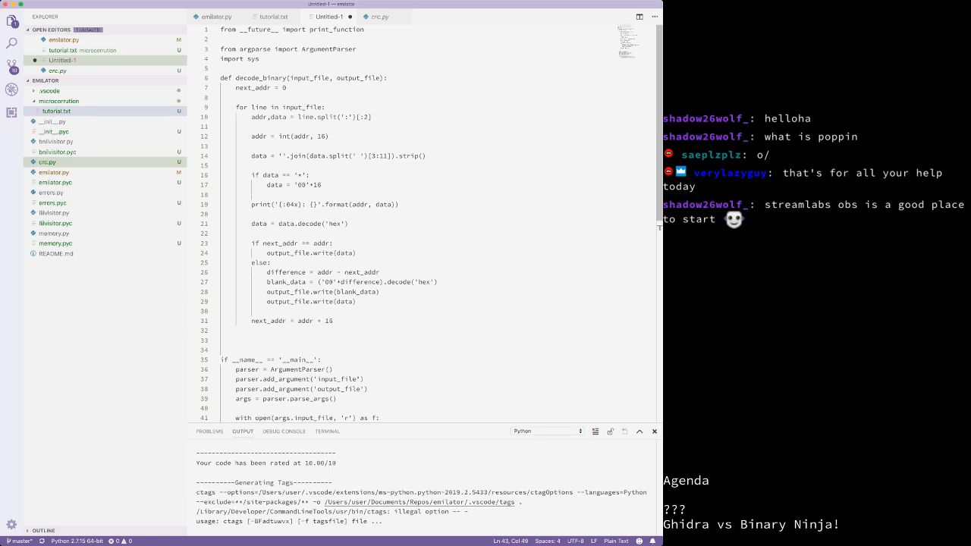
{"action": "key", "text": "Return"}
Step: Review the script, checking the lint warning on decoded_binary at line 43
{"action": "scroll", "coordinate": [424, 220], "scroll_direction": "down", "scroll_amount": 4}
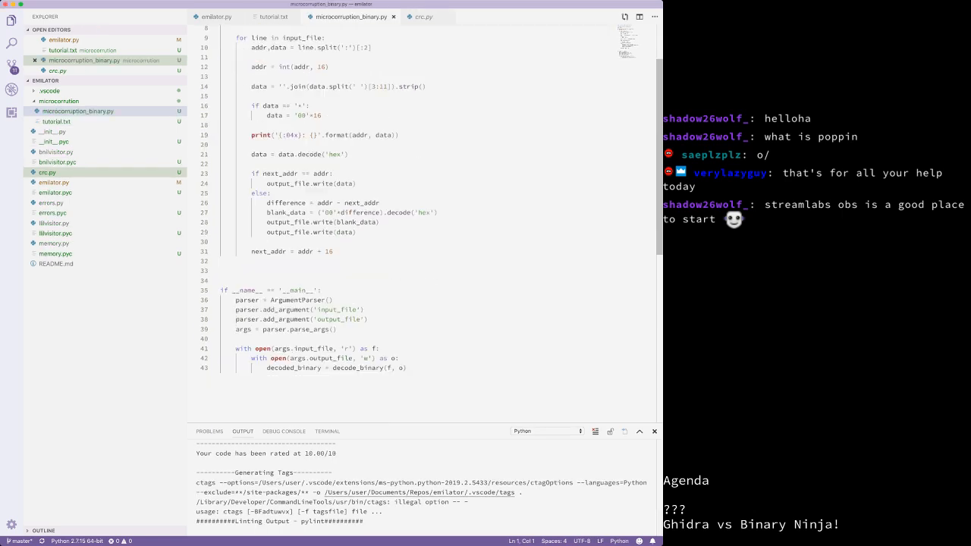
{"action": "scroll", "coordinate": [424, 220], "scroll_direction": "up", "scroll_amount": 4}
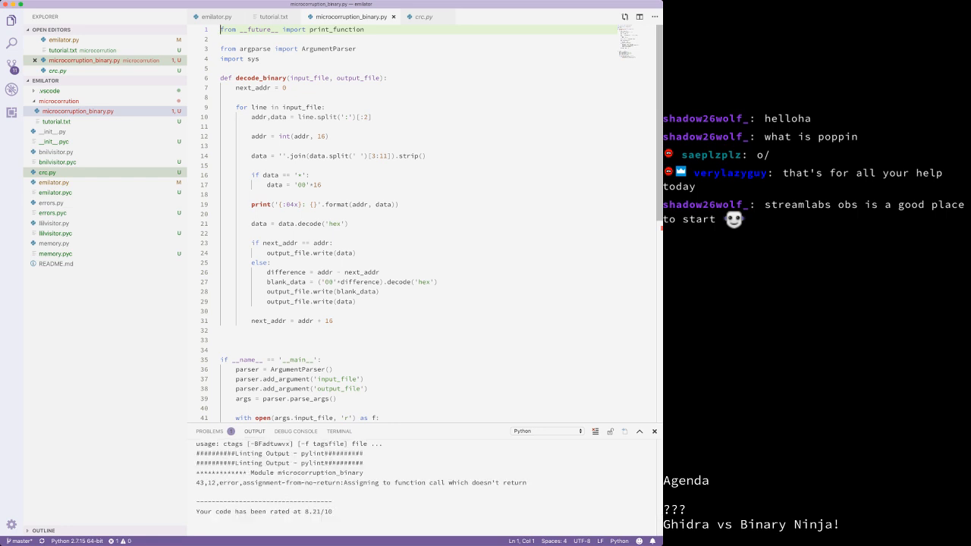
{"action": "scroll", "coordinate": [307, 228], "scroll_direction": "down", "scroll_amount": 5}
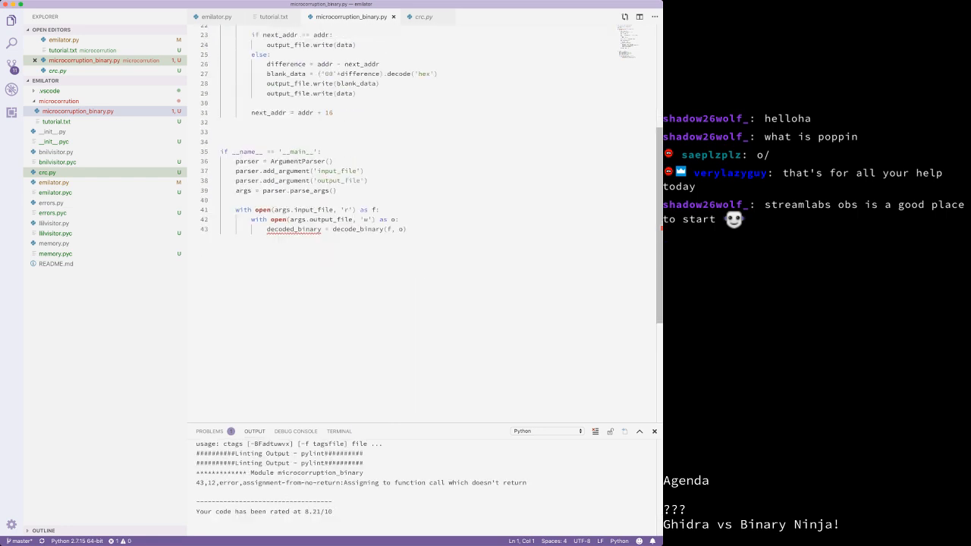
{"action": "left_click", "coordinate": [307, 228]}
{"action": "scroll", "coordinate": [307, 227], "scroll_direction": "up", "scroll_amount": 3}
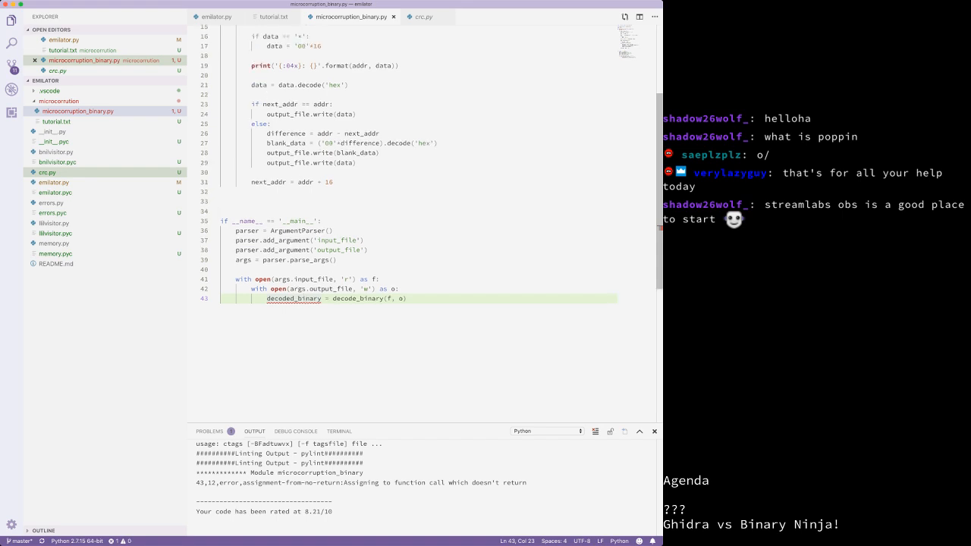
{"action": "scroll", "coordinate": [417, 220], "scroll_direction": "up", "scroll_amount": 3}
{"action": "scroll", "coordinate": [417, 220], "scroll_direction": "up", "scroll_amount": 2}
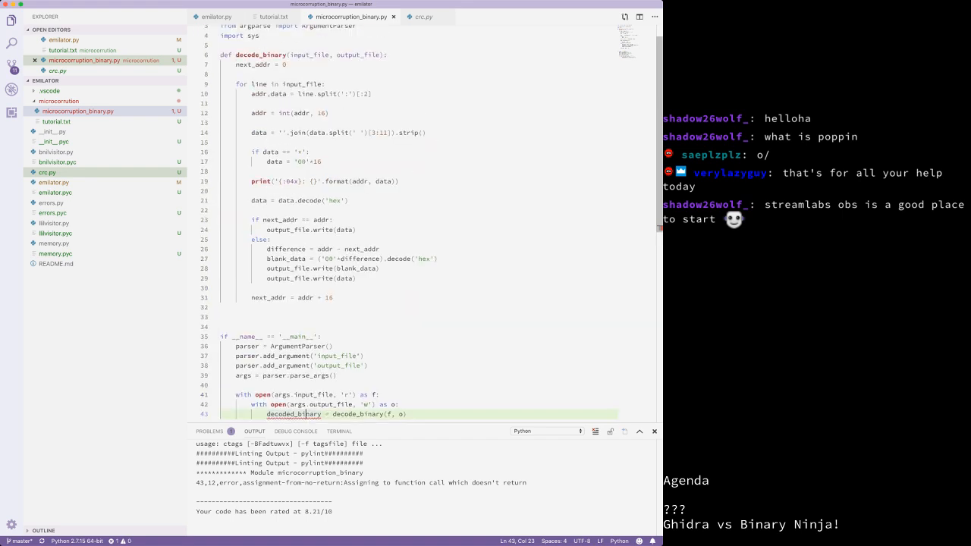
{"action": "scroll", "coordinate": [308, 367], "scroll_direction": "down", "scroll_amount": 3}
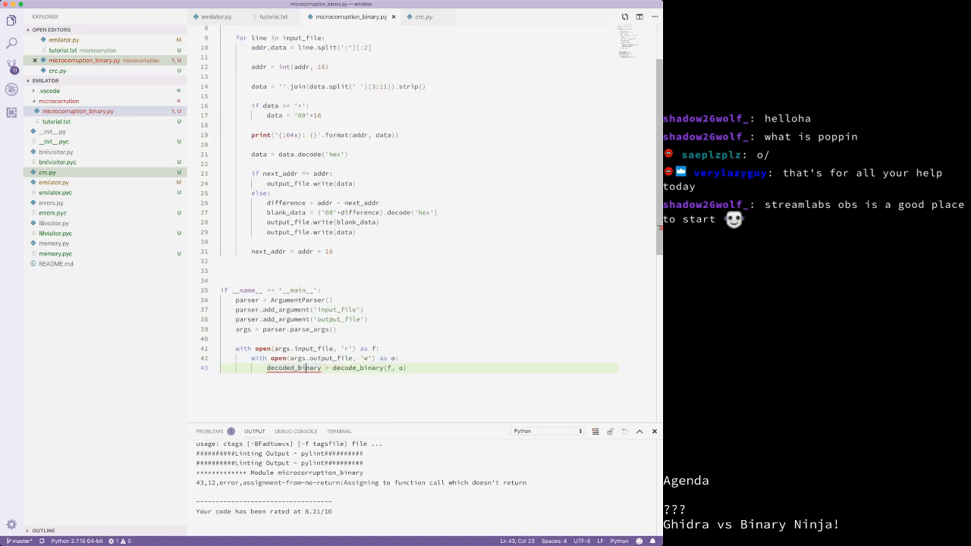
{"action": "mouse_move", "coordinate": [307, 368]}
{"action": "scroll", "coordinate": [306, 390], "scroll_direction": "up", "scroll_amount": 1}
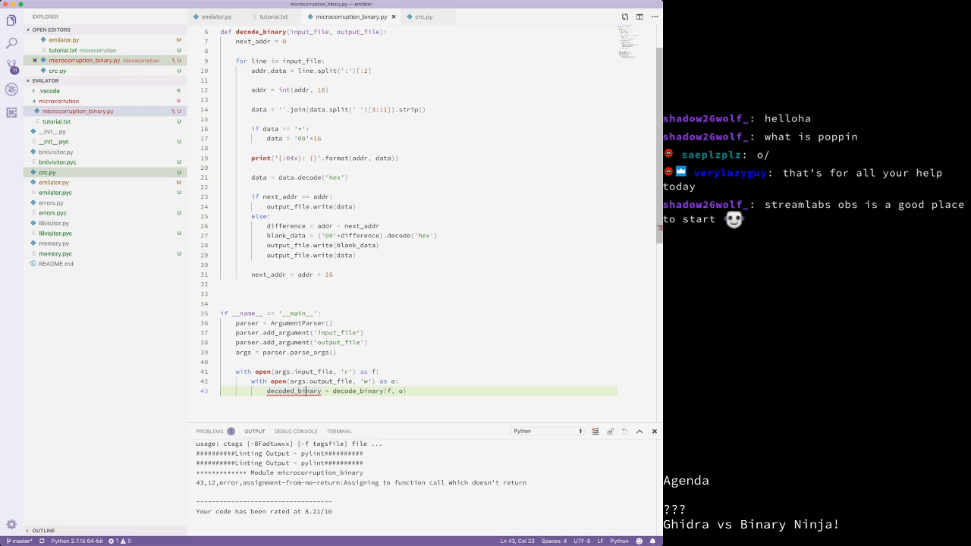
{"action": "scroll", "coordinate": [306, 391], "scroll_direction": "up", "scroll_amount": 2}
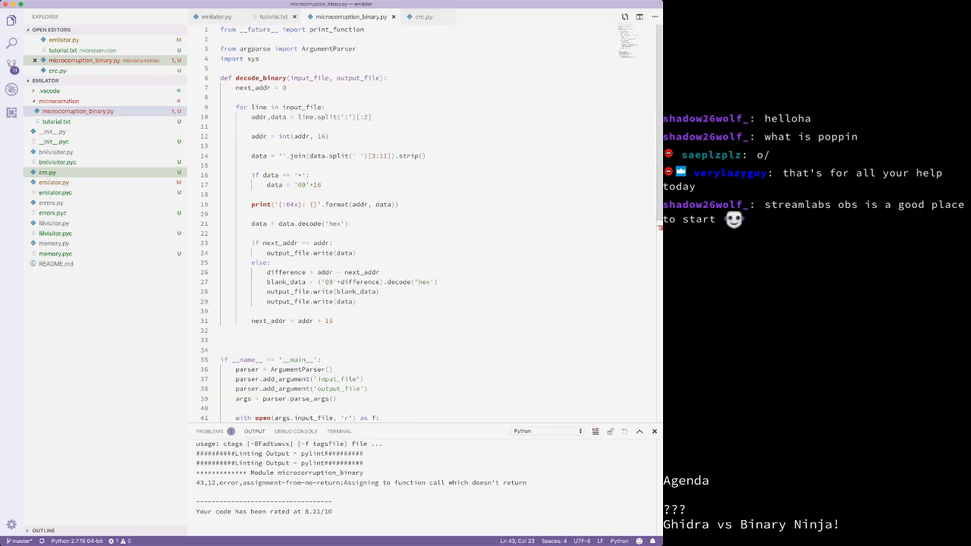
{"action": "left_click", "coordinate": [273, 17]}
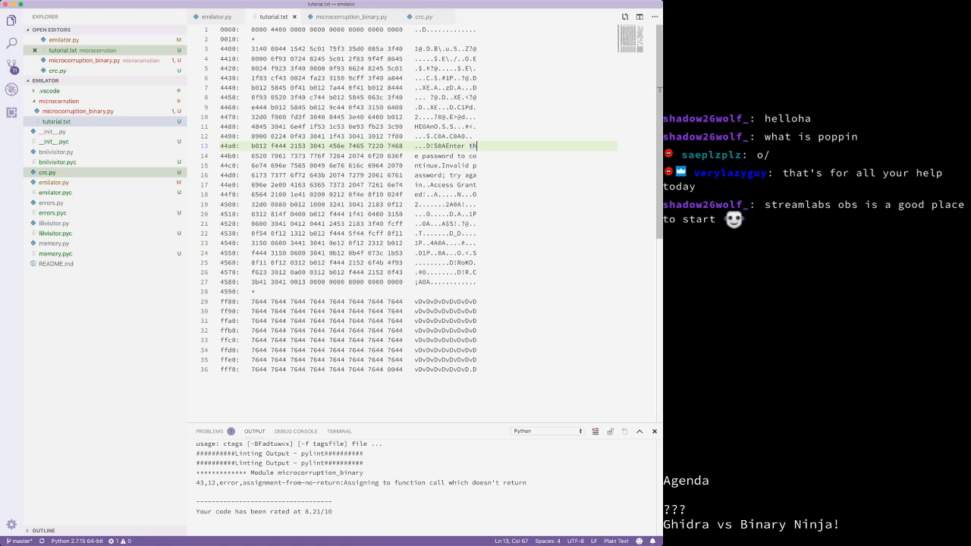
{"action": "mouse_move", "coordinate": [256, 40]}
{"action": "left_mouse_down"}
{"action": "mouse_move", "coordinate": [240, 39]}
{"action": "mouse_move", "coordinate": [252, 39]}
{"action": "left_mouse_up"}
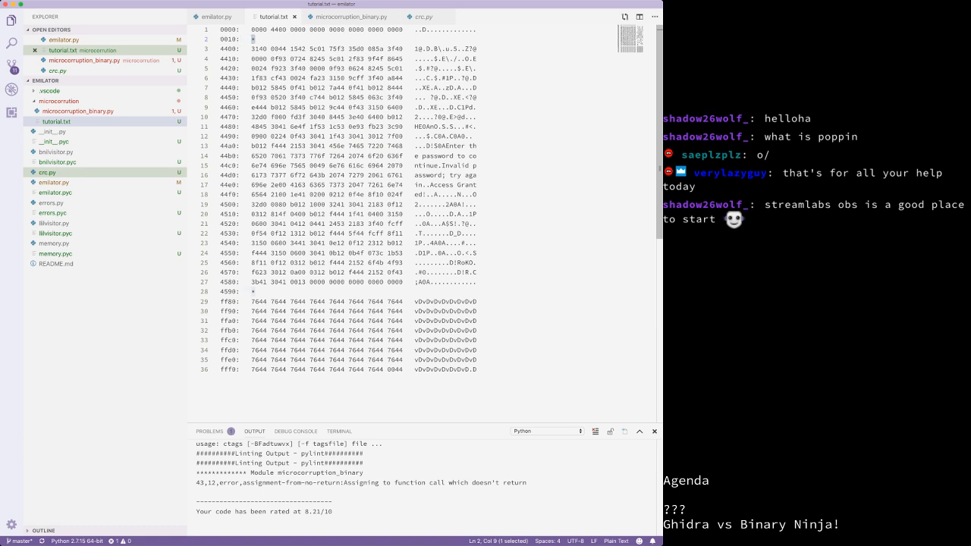
{"action": "double_click", "coordinate": [394, 29]}
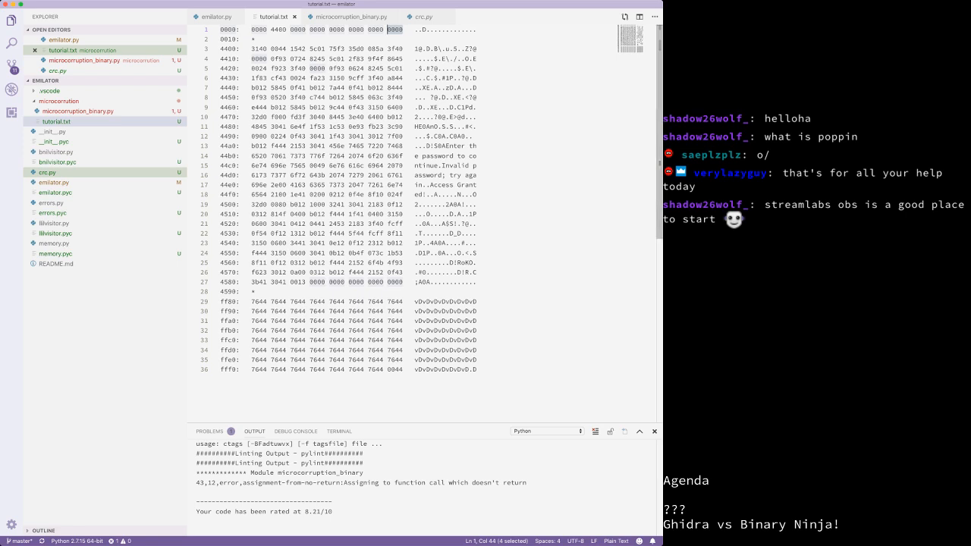
{"action": "left_click_drag", "start_coordinate": [256, 291], "coordinate": [251, 291]}
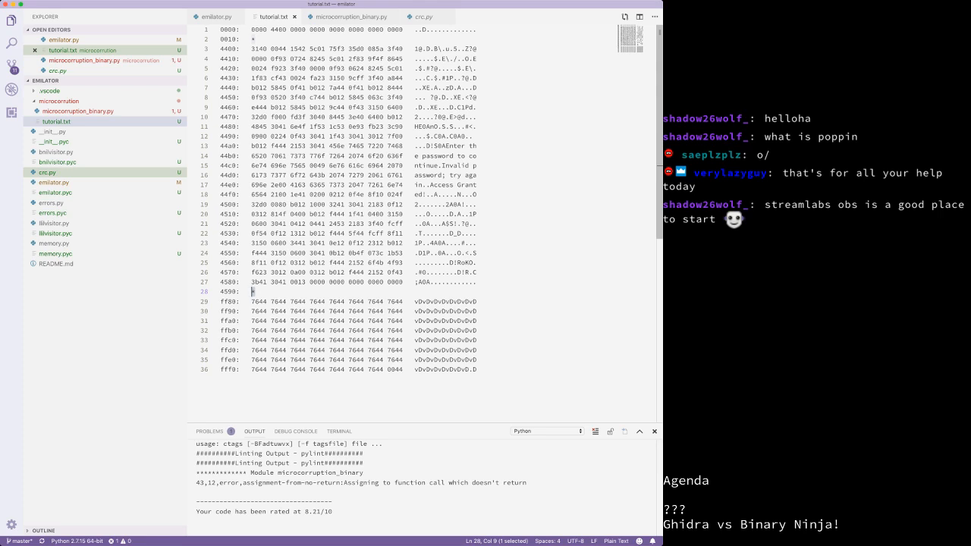
{"action": "left_click", "coordinate": [351, 16]}
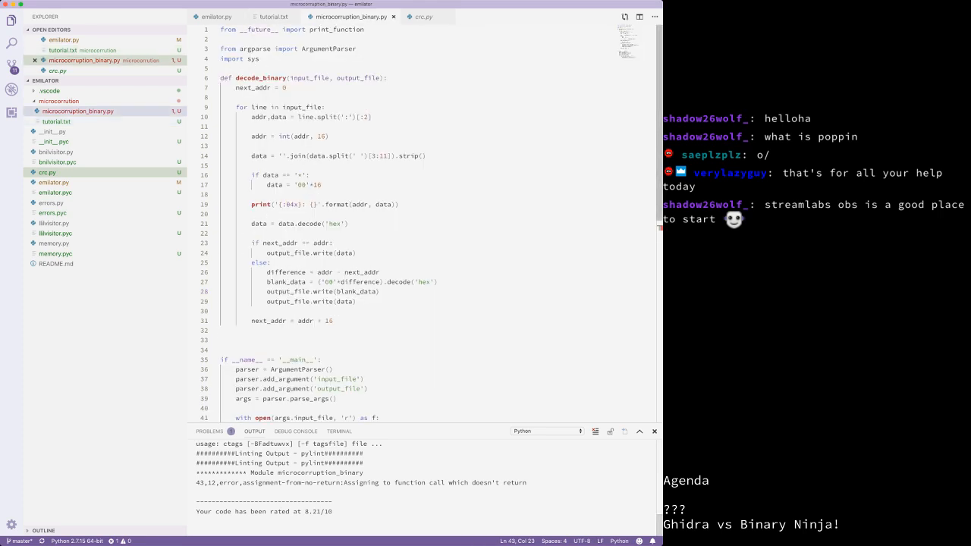
Step: In the integrated terminal, change into ../microcorruption and list its contents
{"action": "left_click", "coordinate": [339, 430]}
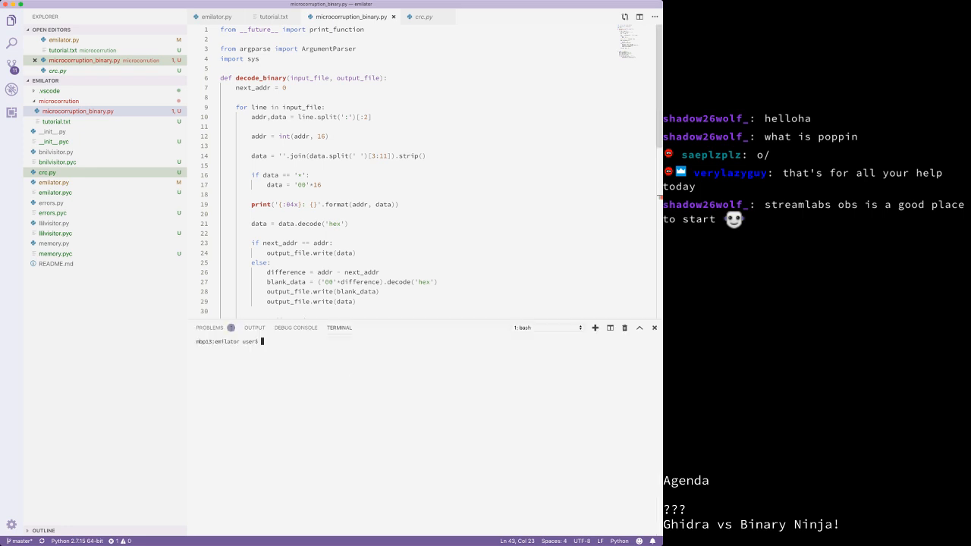
{"action": "type", "text": "cd"}
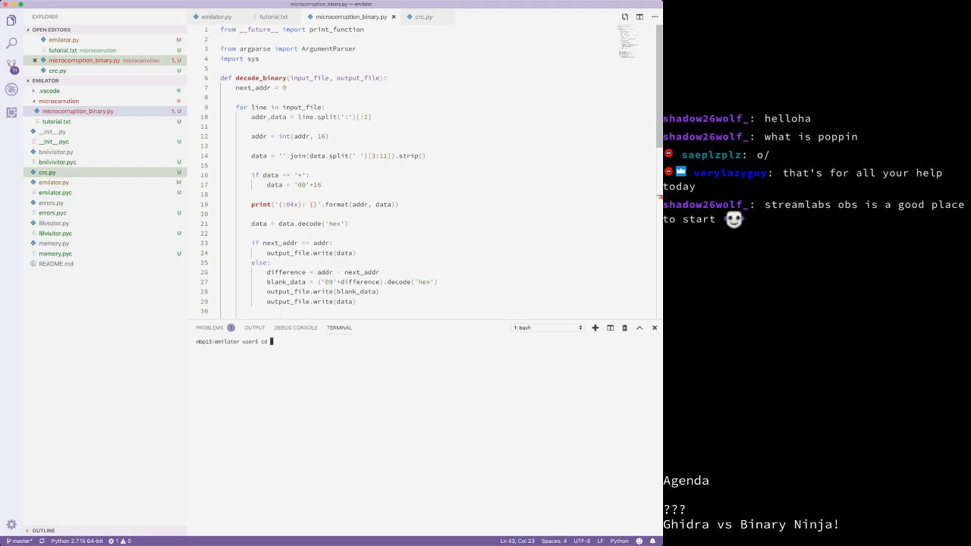
{"action": "type", "text": " ../micro"}
{"action": "key", "text": "Tab"}
{"action": "key", "text": "BackSpace"}
{"action": "type", "text": "/"}
{"action": "key", "text": "Return"}
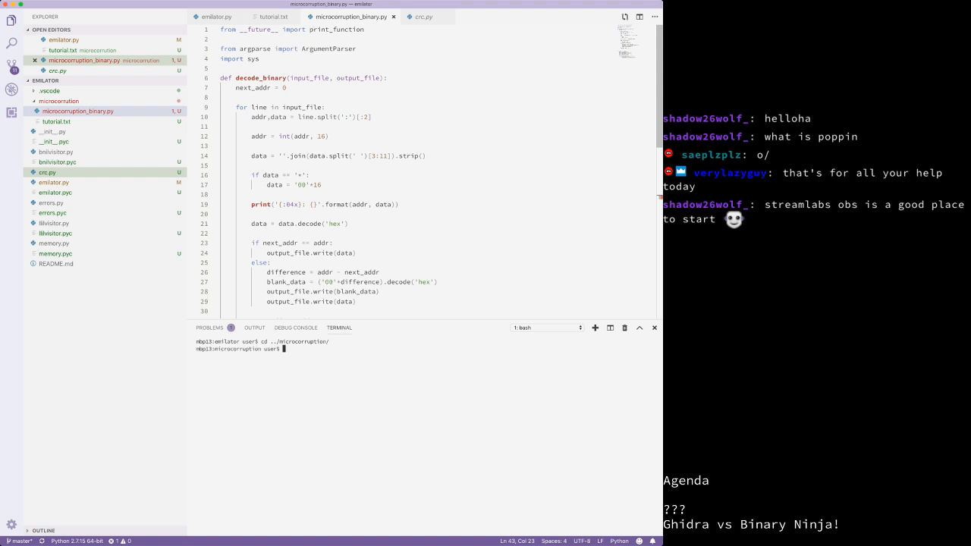
{"action": "type", "text": "ls"}
{"action": "key", "text": "Return"}
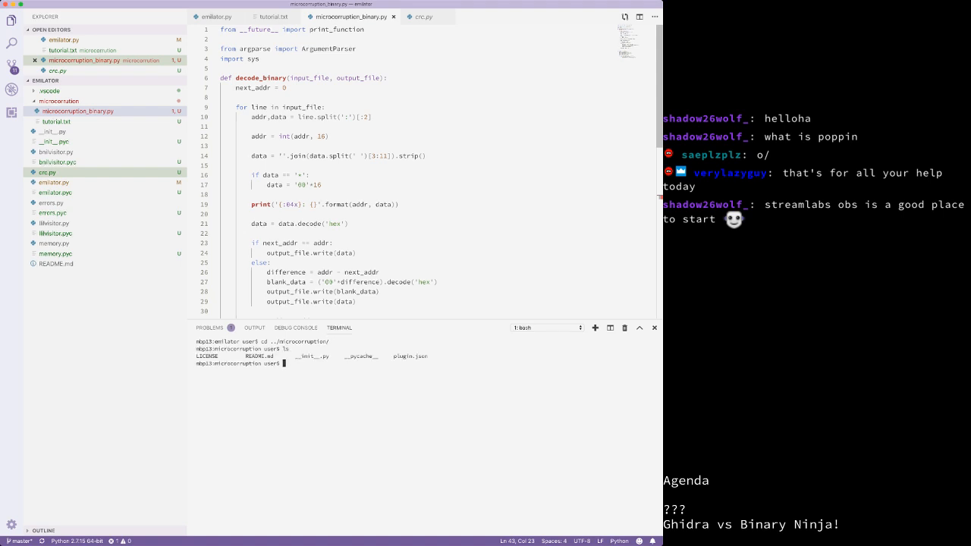
Step: Navigate into the microcorrution folder via the script's pasted path and list its files
{"action": "type", "text": "cd .."}
{"action": "key", "text": "Return"}
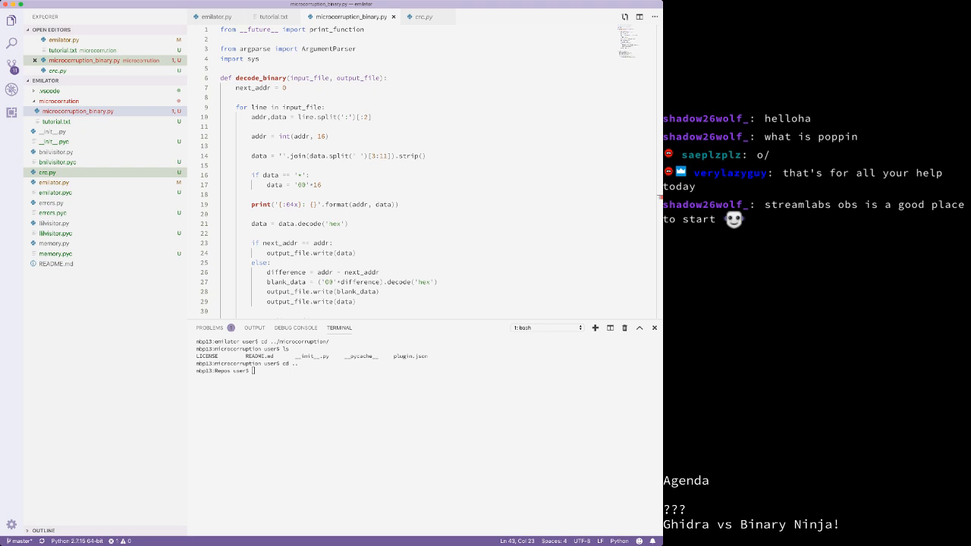
{"action": "type", "text": "cd"}
{"action": "type", "text": "/Users/user/Documents/Repos/emilator/microcorruption/microcorruption_binary.py"}
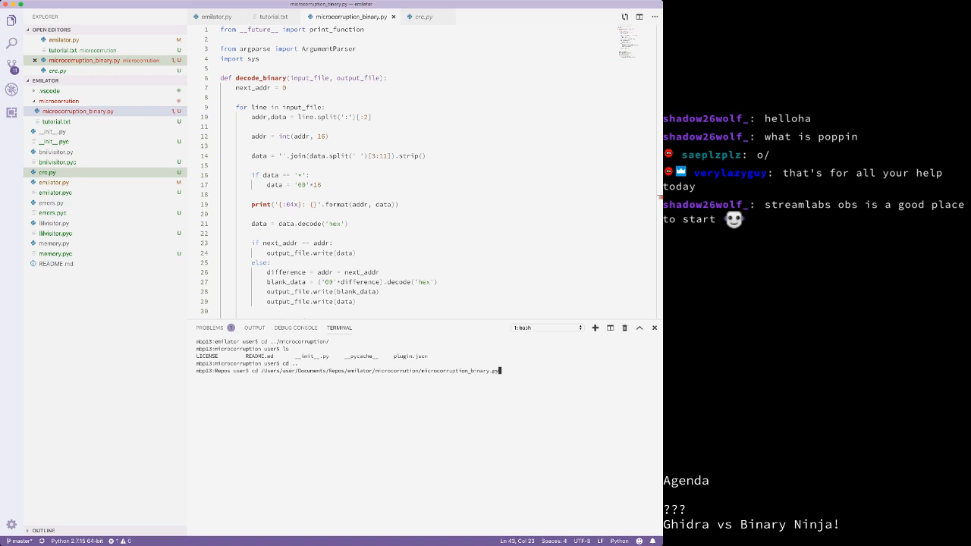
{"action": "key", "text": "BackSpace"}
{"action": "key", "text": "BackSpace"}
{"action": "key", "text": "BackSpace"}
{"action": "key", "text": "BackSpace"}
{"action": "key", "text": "BackSpace"}
{"action": "key", "text": "BackSpace"}
{"action": "key", "text": "BackSpace"}
{"action": "key", "text": "BackSpace"}
{"action": "key", "text": "BackSpace"}
{"action": "key", "text": "BackSpace"}
{"action": "key", "text": "BackSpace"}
{"action": "key", "text": "BackSpace"}
{"action": "key", "text": "BackSpace"}
{"action": "key", "text": "BackSpace"}
{"action": "key", "text": "BackSpace"}
{"action": "key", "text": "BackSpace"}
{"action": "key", "text": "BackSpace"}
{"action": "key", "text": "BackSpace"}
{"action": "key", "text": "BackSpace"}
{"action": "key", "text": "Up"}
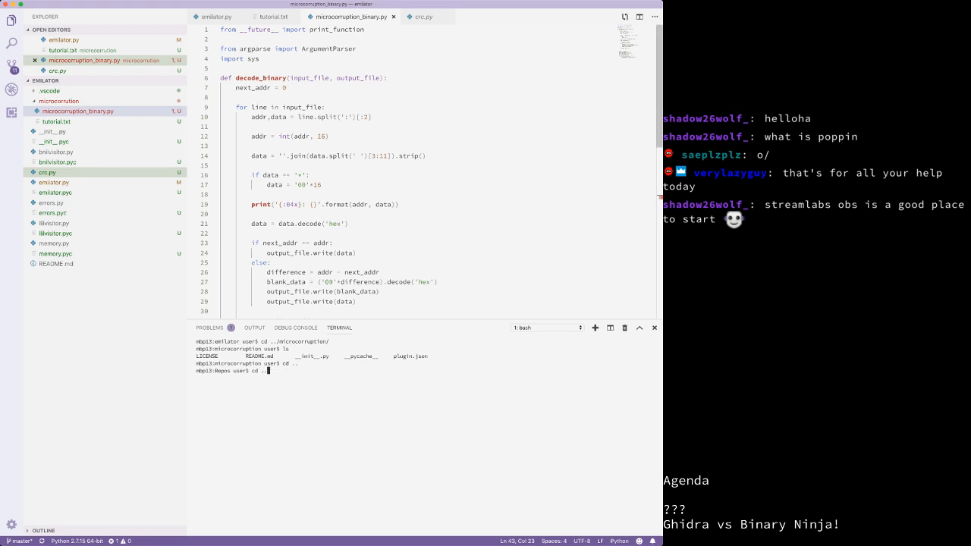
{"action": "key", "text": "Up"}
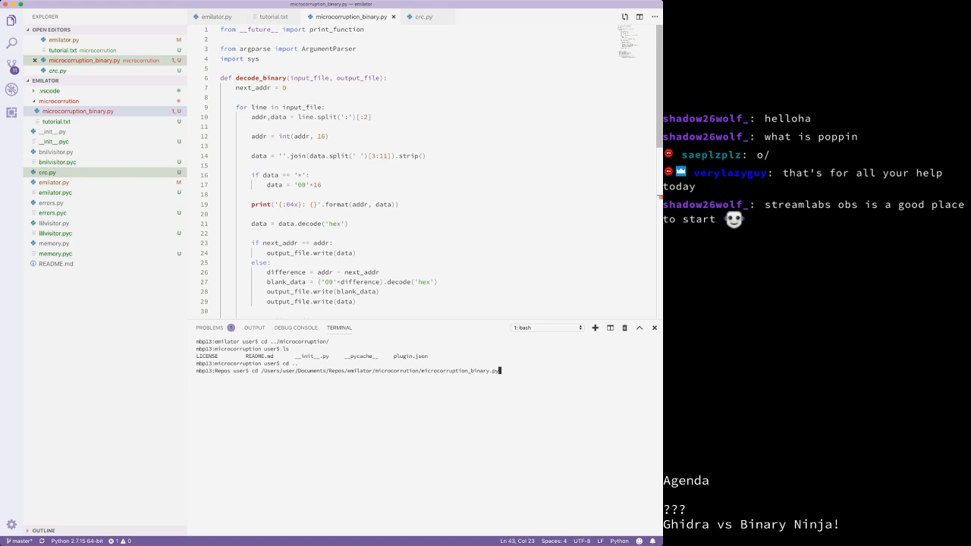
{"action": "key", "text": "Return"}
{"action": "key", "text": "Up"}
{"action": "key", "text": "BackSpace"}
{"action": "key", "text": "BackSpace"}
{"action": "key", "text": "BackSpace"}
{"action": "key", "text": "BackSpace"}
{"action": "key", "text": "BackSpace"}
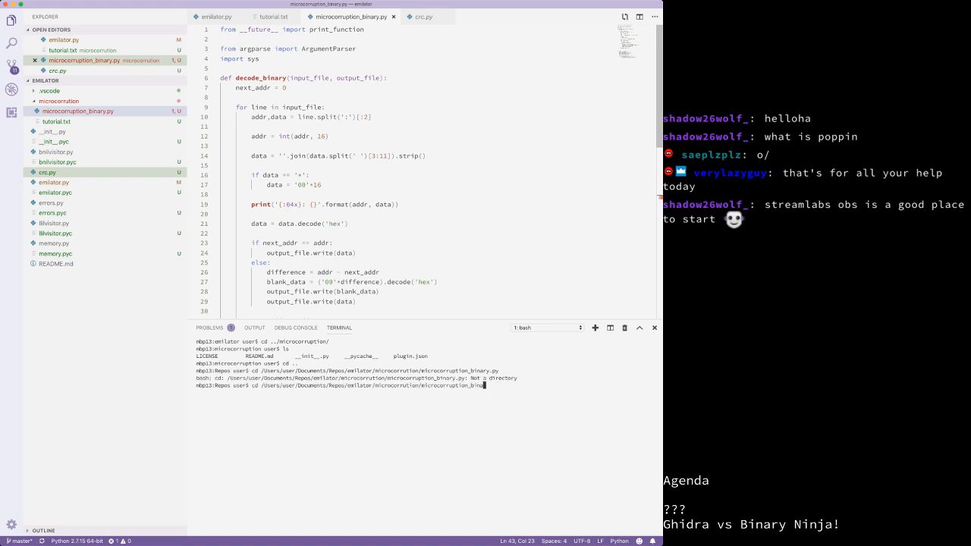
{"action": "key", "text": "BackSpace"}
{"action": "key", "text": "BackSpace"}
{"action": "key", "text": "BackSpace"}
{"action": "key", "text": "BackSpace"}
{"action": "key", "text": "BackSpace"}
{"action": "key", "text": "BackSpace"}
{"action": "key", "text": "BackSpace"}
{"action": "key", "text": "BackSpace"}
{"action": "key", "text": "BackSpace"}
{"action": "key", "text": "BackSpace"}
{"action": "key", "text": "BackSpace"}
{"action": "key", "text": "BackSpace"}
{"action": "key", "text": "BackSpace"}
{"action": "key", "text": "BackSpace"}
{"action": "key", "text": "BackSpace"}
{"action": "key", "text": "BackSpace"}
{"action": "key", "text": "BackSpace"}
{"action": "key", "text": "BackSpace"}
{"action": "key", "text": "BackSpace"}
{"action": "key", "text": "BackSpace"}
{"action": "key", "text": "Return"}
{"action": "type", "text": "ls"}
{"action": "key", "text": "Return"}
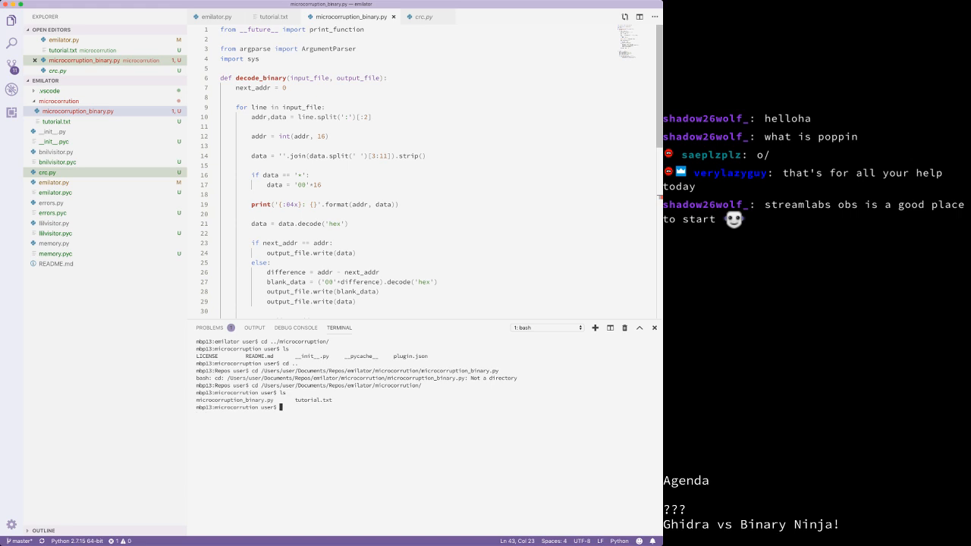
Step: Run python3 microcorruption_binary.py on tutorial.txt, which fails: 'str' has no attribute 'decode'
{"action": "type", "text": "python3 m"}
{"action": "key", "text": "Tab"}
{"action": "type", "text": "tuto"}
{"action": "key", "text": "Tab"}
{"action": "type", "text": "tutorial.ms"}
{"action": "key", "text": "Return"}
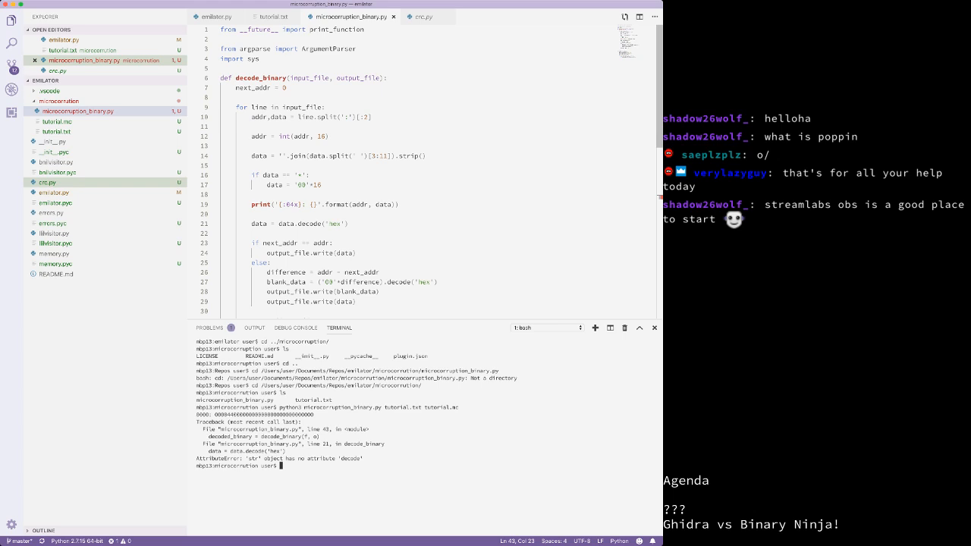
Step: Run python microcorruption_binary.py tutorial.txt tutorial.mc under Python 2, printing the hex dump
{"action": "type", "text": "python"}
{"action": "type", "text": "mic"}
{"action": "key", "text": "Tab"}
{"action": "type", "text": "tur"}
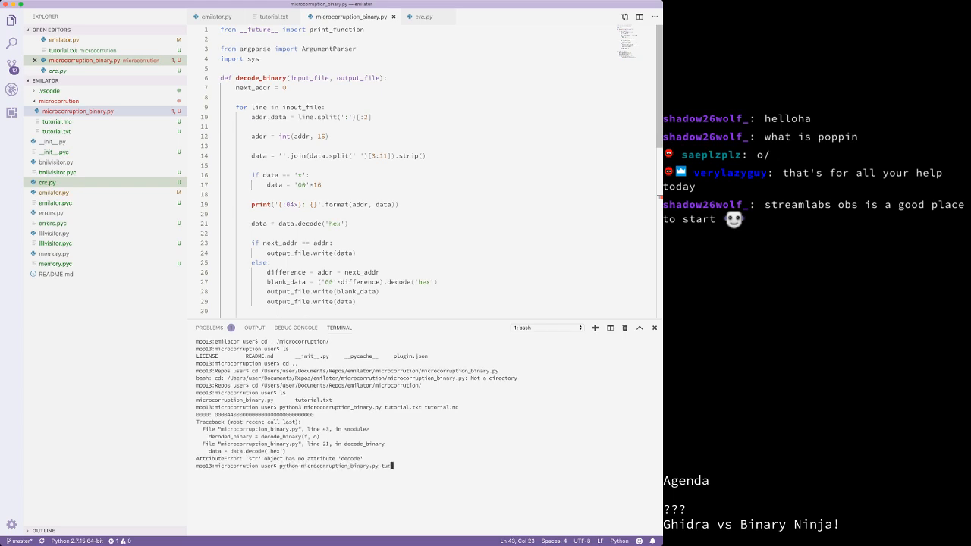
{"action": "key", "text": "BackSpace"}
{"action": "type", "text": "t"}
{"action": "key", "text": "Tab"}
{"action": "type", "text": "txt tutori"}
{"action": "key", "text": "Tab"}
{"action": "type", "text": "mc"}
{"action": "key", "text": "Return"}
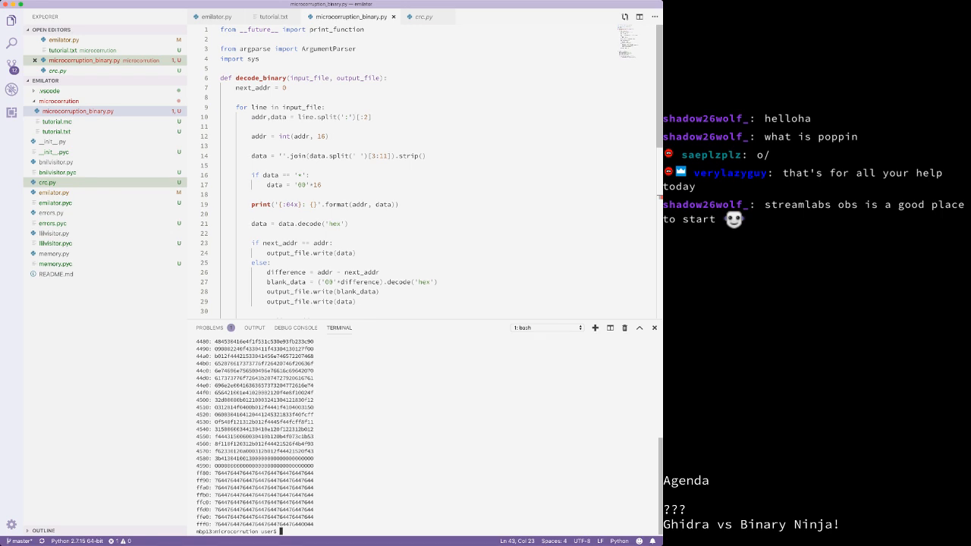
{"action": "scroll", "coordinate": [425, 436], "scroll_direction": "up", "scroll_amount": 10}
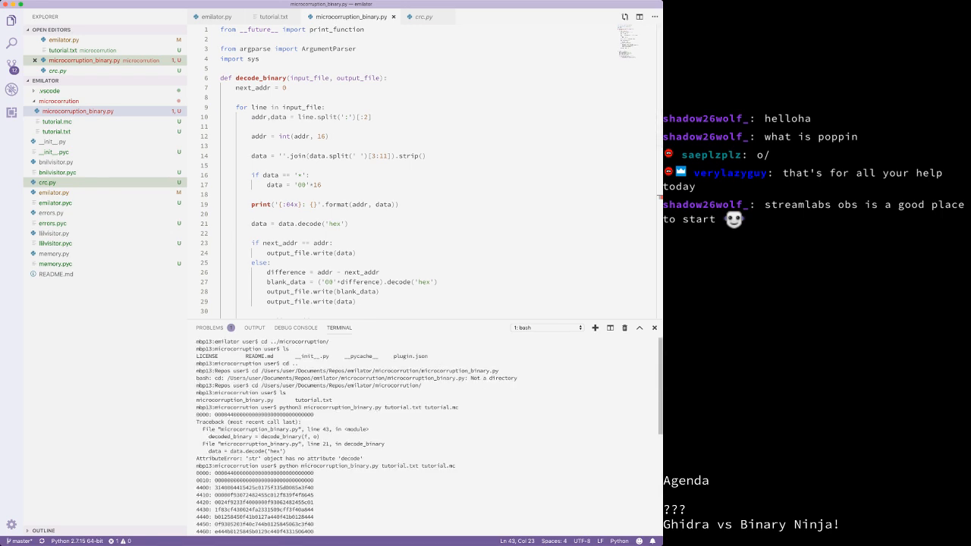
{"action": "scroll", "coordinate": [424, 436], "scroll_direction": "down", "scroll_amount": 10}
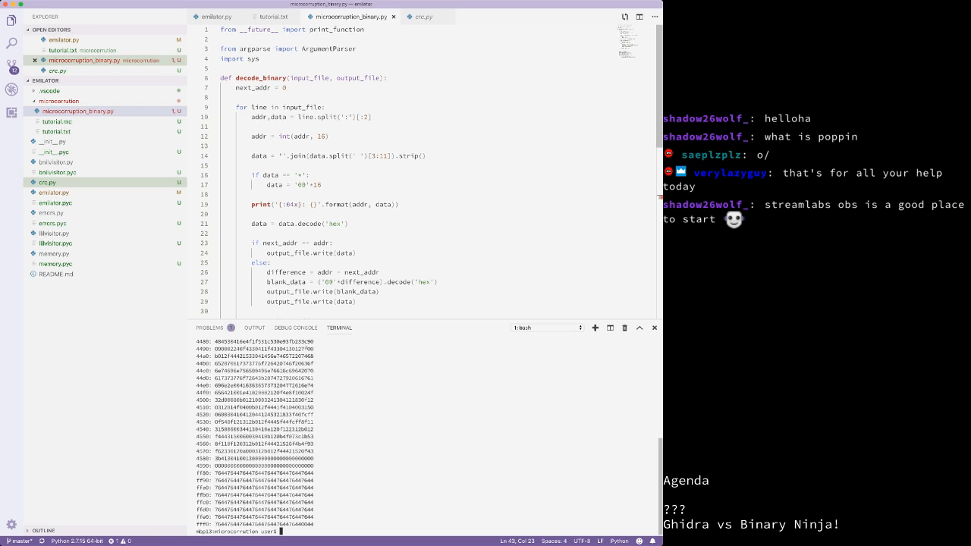
Step: Show emilator.py's __main__ block and inspect the x86_64 LowLevelILFunction setup on line 499
{"action": "scroll", "coordinate": [424, 167], "scroll_direction": "down", "scroll_amount": 5}
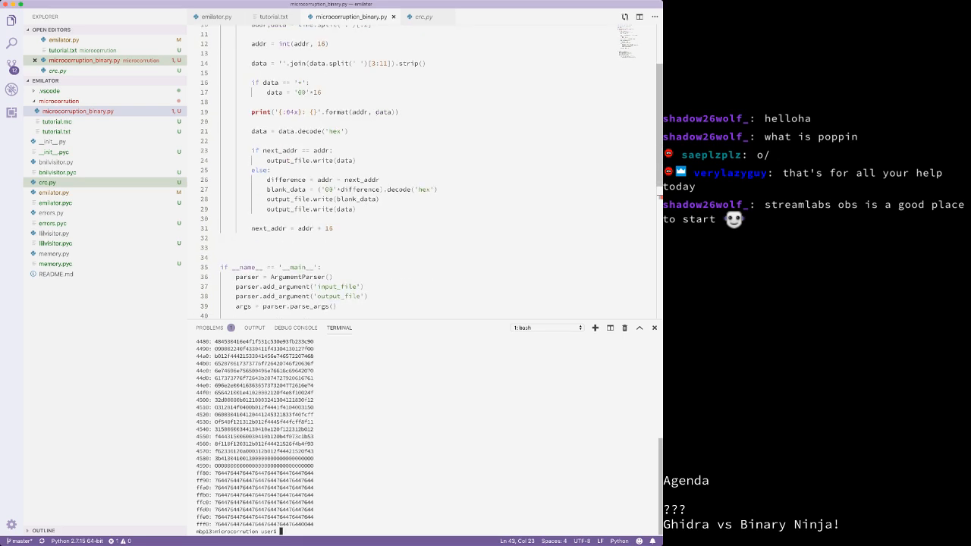
{"action": "left_click", "coordinate": [216, 16]}
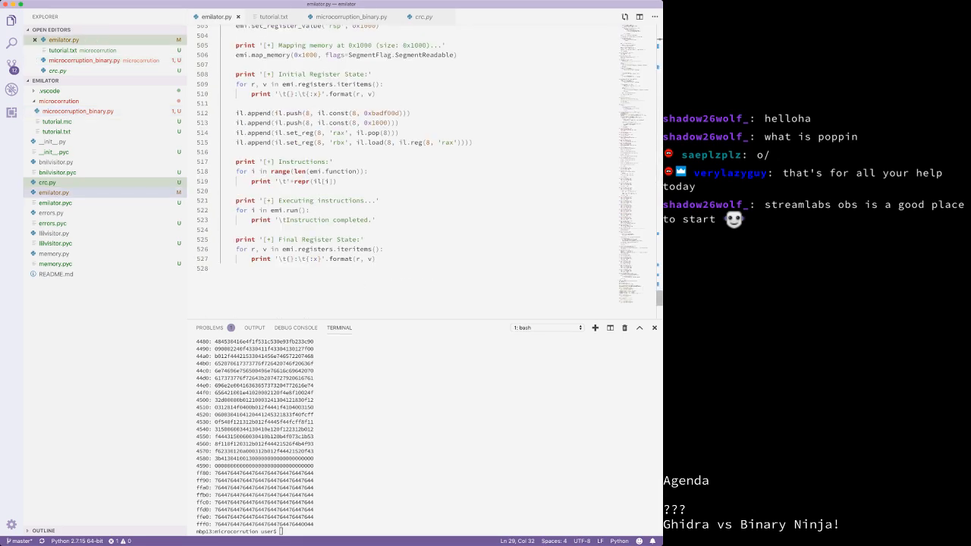
{"action": "scroll", "coordinate": [425, 167], "scroll_direction": "down", "scroll_amount": 10}
{"action": "scroll", "coordinate": [425, 166], "scroll_direction": "up", "scroll_amount": 14}
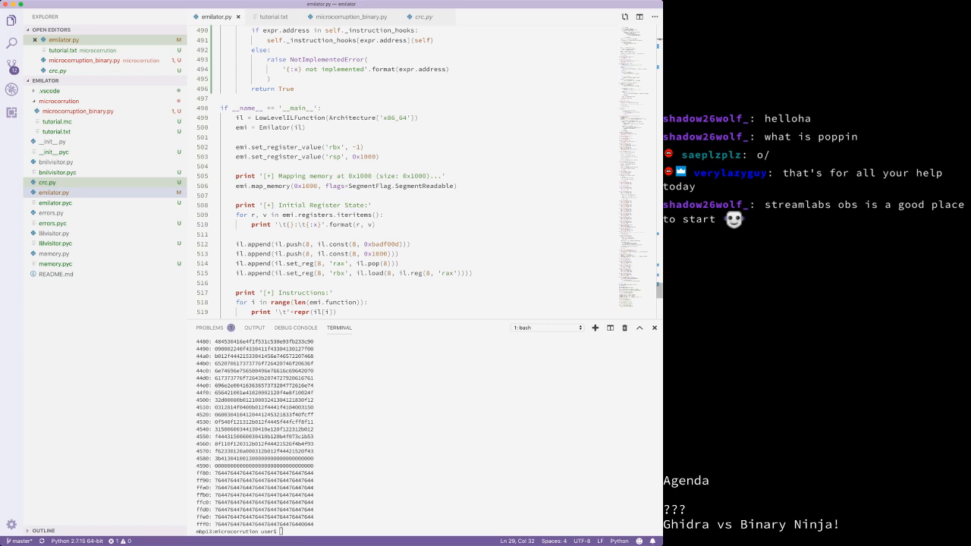
{"action": "double_click", "coordinate": [290, 118]}
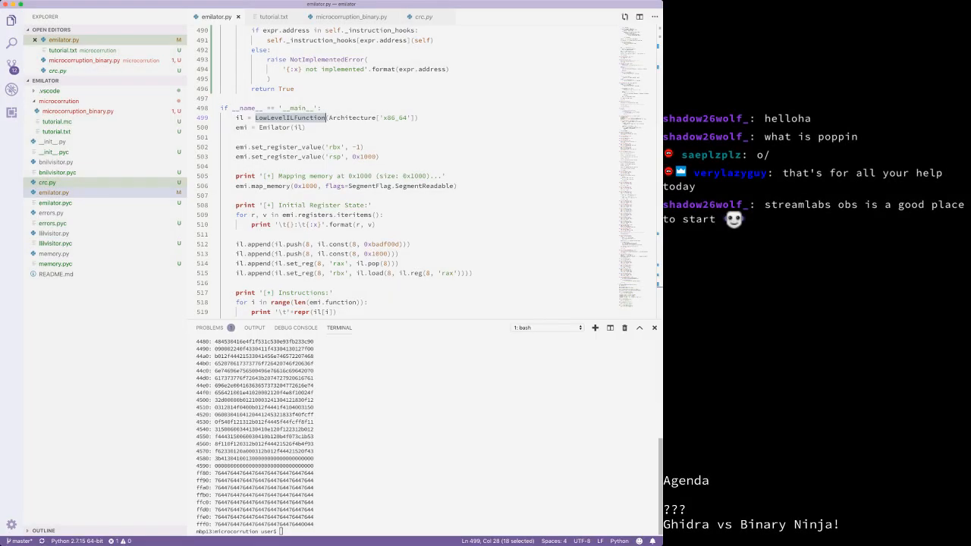
{"action": "left_click", "coordinate": [379, 157]}
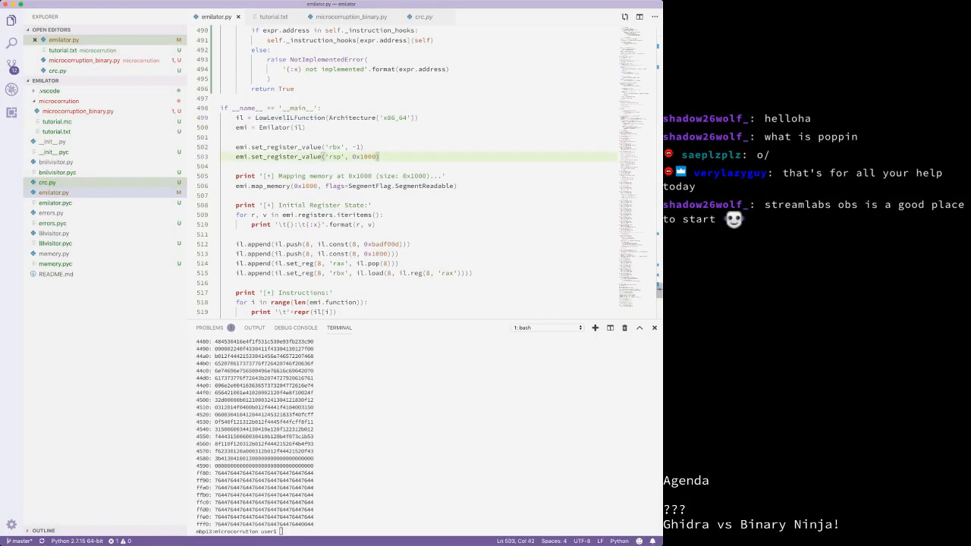
{"action": "triple_click", "coordinate": [326, 117]}
{"action": "left_click", "coordinate": [364, 147]}
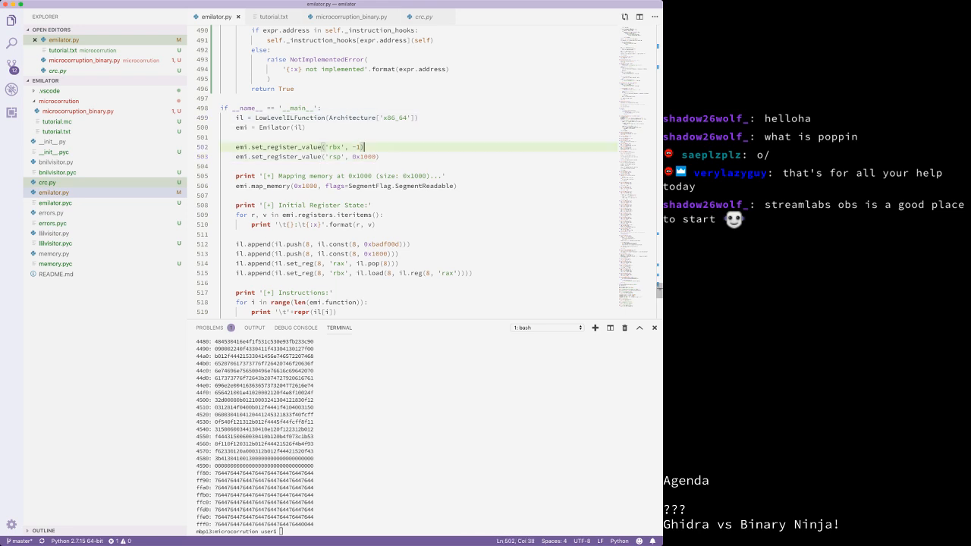
Step: Move up to the emilator folder, list it, and run python3 emilator.py, hitting line 505's SyntaxError
{"action": "key", "text": "ctrl+grave"}
{"action": "type", "text": "cd .."}
{"action": "key", "text": "Return"}
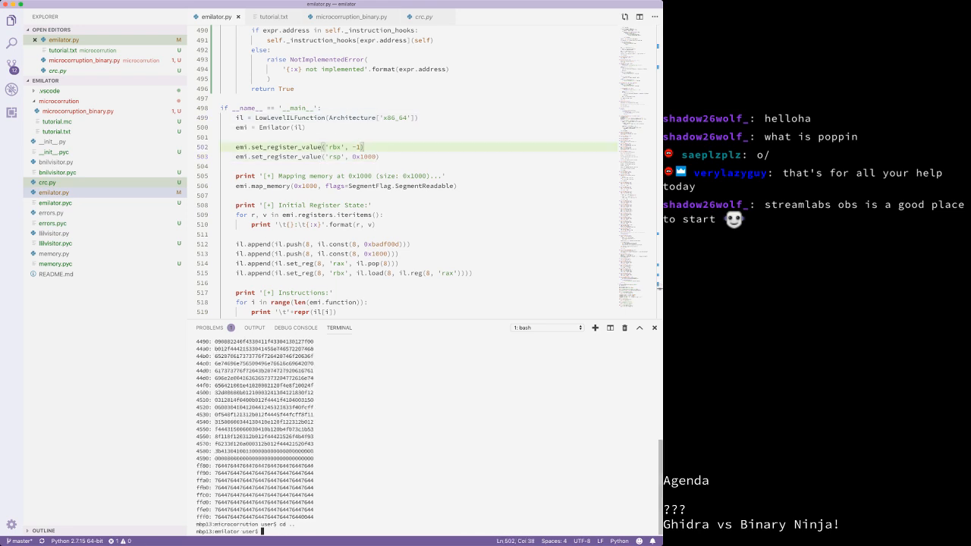
{"action": "type", "text": "ls"}
{"action": "key", "text": "Return"}
{"action": "type", "text": "p"}
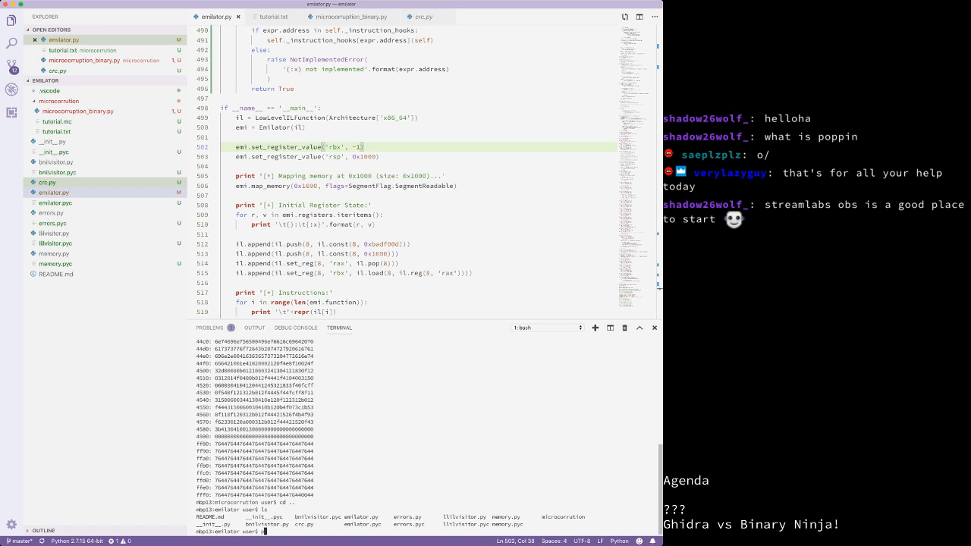
{"action": "type", "text": "ython3"}
{"action": "type", "text": "emilator.py"}
{"action": "key", "text": "Return"}
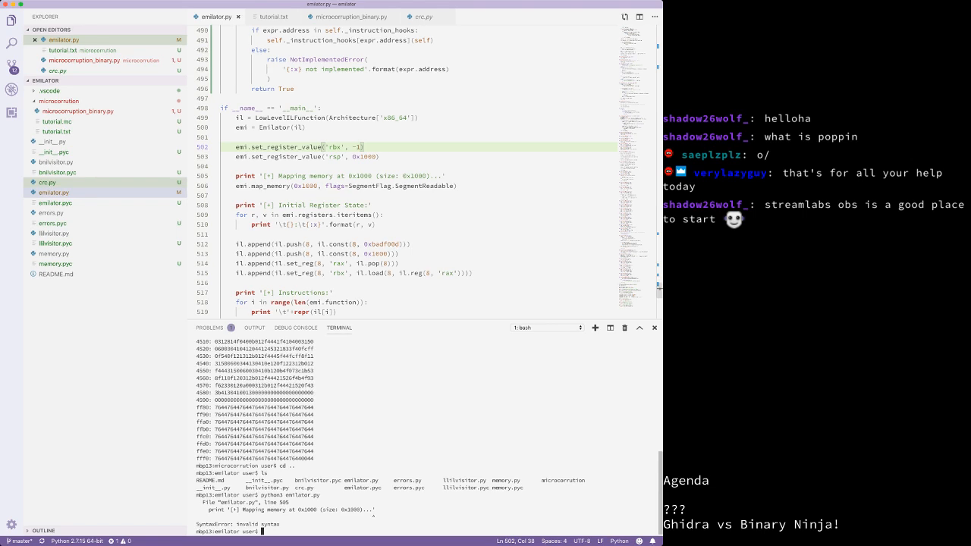
Step: Convert the print statements on lines 505 and 508 to Python 3 print() calls
{"action": "left_click", "coordinate": [259, 176]}
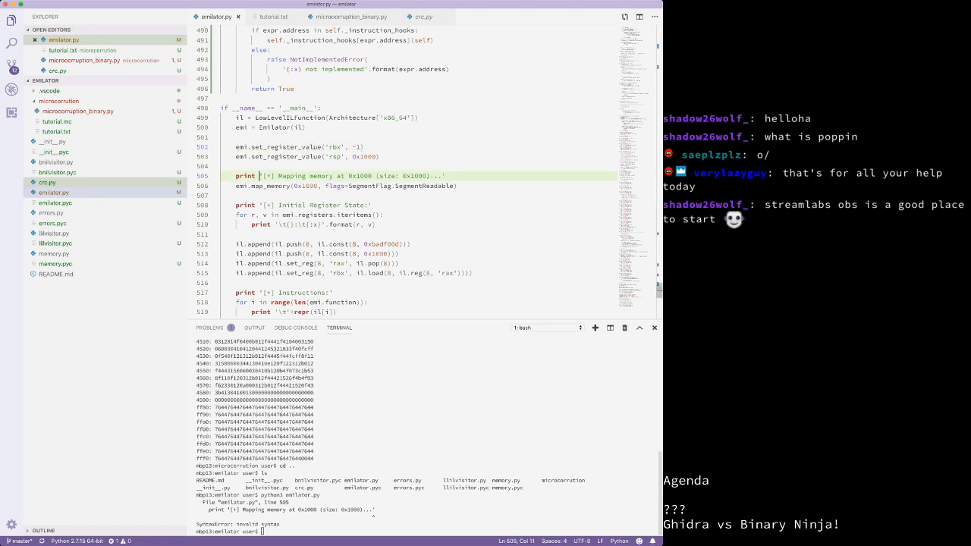
{"action": "key", "text": "BackSpace"}
{"action": "type", "text": "("}
{"action": "key", "text": "super+Right"}
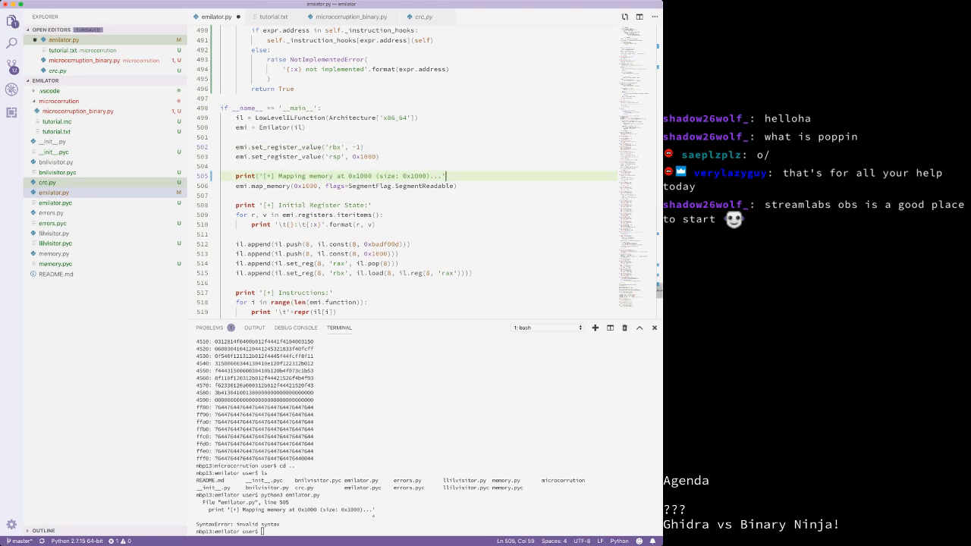
{"action": "type", "text": ")"}
{"action": "left_click", "coordinate": [259, 205]}
{"action": "key", "text": "BackSpace"}
{"action": "type", "text": "("}
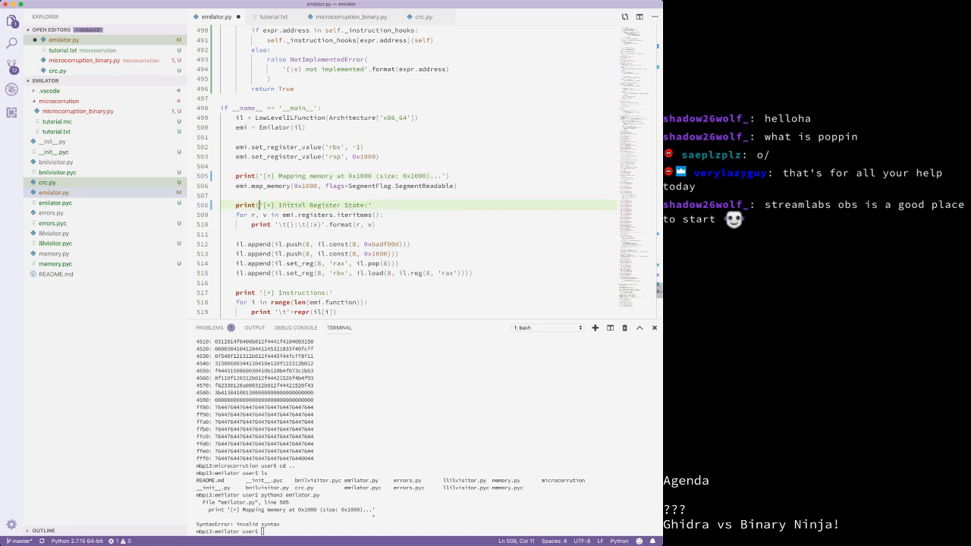
{"action": "key", "text": "super+Right"}
{"action": "type", "text": ")"}
Step: Convert the print statements on lines 510 and 517 to print() calls
{"action": "left_click", "coordinate": [275, 226]}
{"action": "key", "text": "BackSpace"}
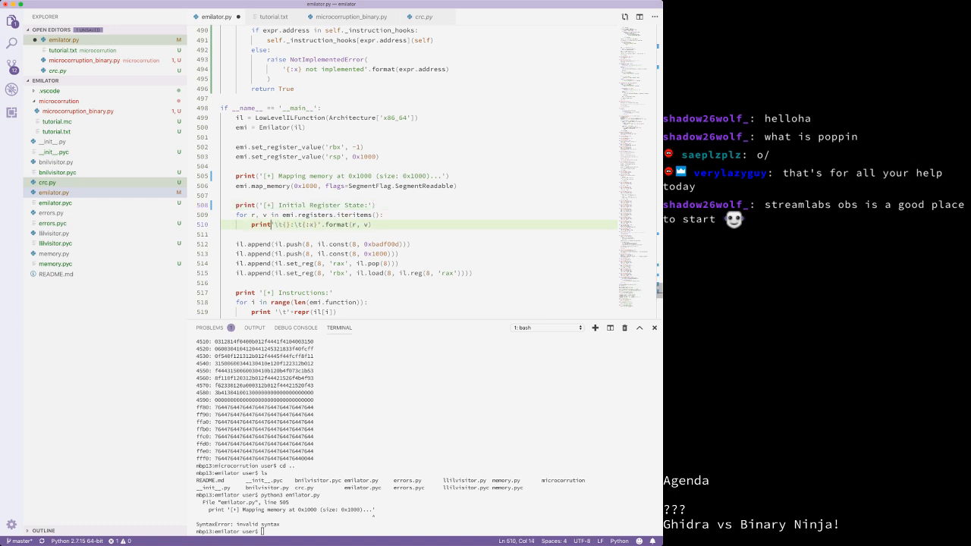
{"action": "type", "text": "("}
{"action": "key", "text": "End"}
{"action": "type", "text": ")"}
{"action": "scroll", "coordinate": [417, 170], "scroll_direction": "down", "scroll_amount": 3}
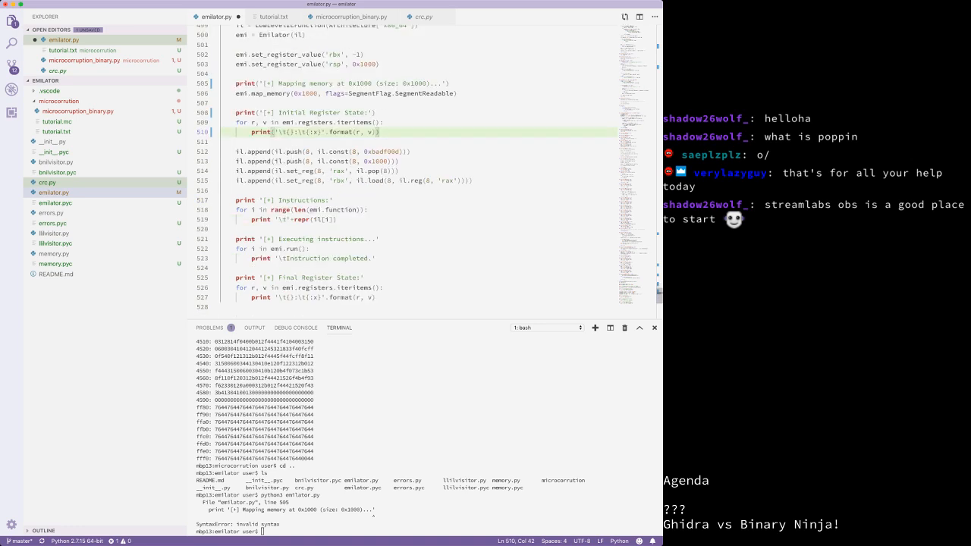
{"action": "left_click", "coordinate": [259, 200]}
{"action": "key", "text": "BackSpace"}
{"action": "type", "text": "*"}
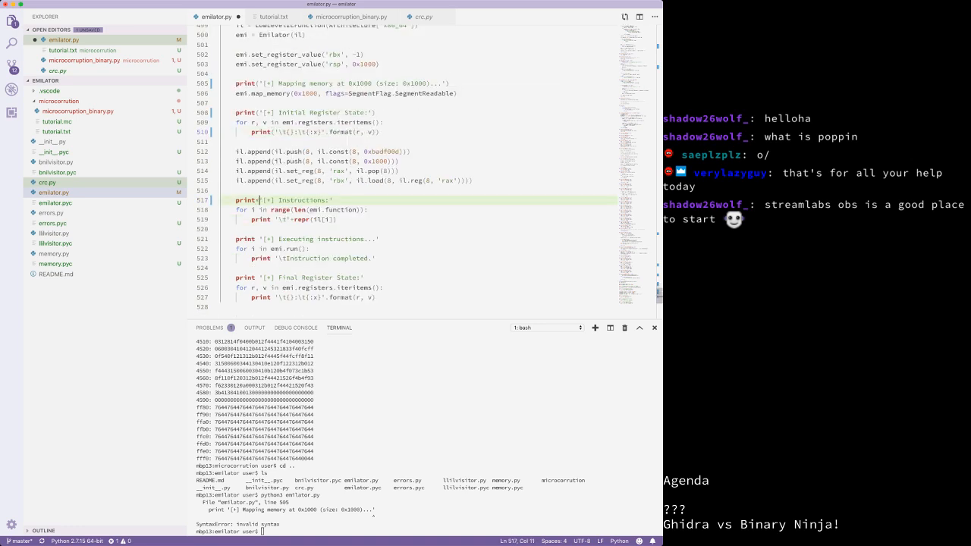
{"action": "key", "text": "BackSpace"}
{"action": "type", "text": "("}
{"action": "left_click", "coordinate": [333, 200]}
{"action": "type", "text": ")"}
Step: Wrap the print statements on lines 519, 521 and 523 in parentheses
{"action": "left_click", "coordinate": [278, 219]}
{"action": "key", "text": "BackSpace"}
{"action": "type", "text": "("}
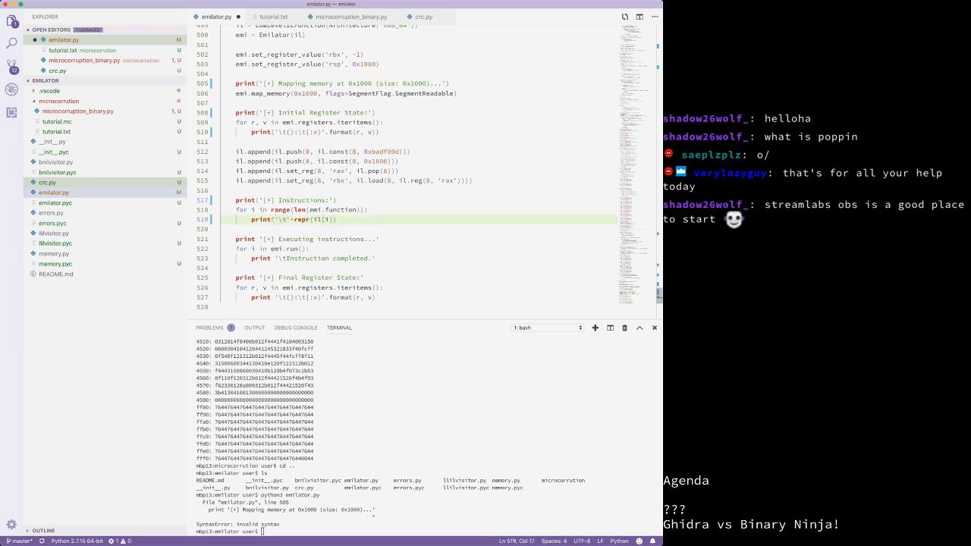
{"action": "key", "text": "Right"}
{"action": "key", "text": "Right"}
{"action": "key", "text": "Right"}
{"action": "key", "text": "Right"}
{"action": "key", "text": "Right"}
{"action": "key", "text": "Right"}
{"action": "key", "text": "Right"}
{"action": "key", "text": "Right"}
{"action": "key", "text": "Right"}
{"action": "key", "text": "Right"}
{"action": "type", "text": ")"}
{"action": "left_click", "coordinate": [260, 239]}
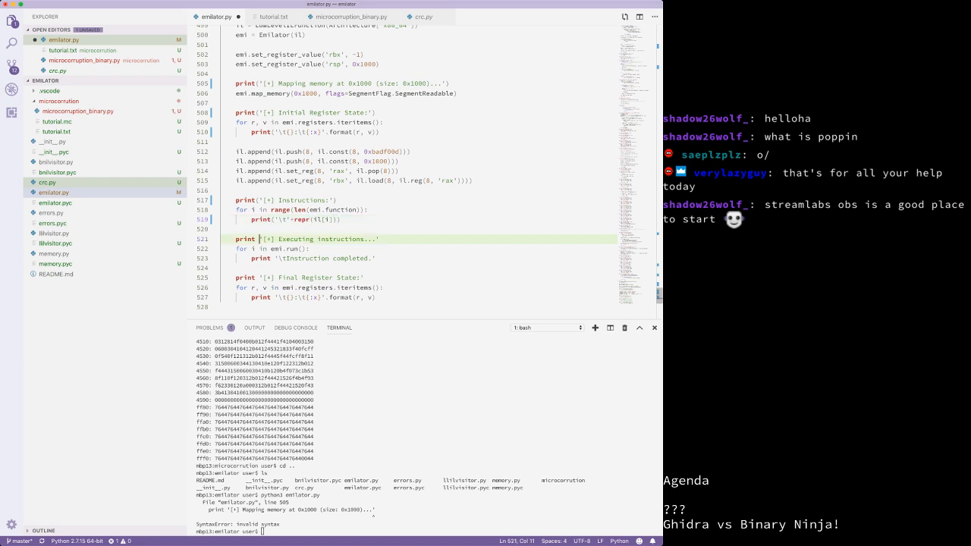
{"action": "key", "text": "BackSpace"}
{"action": "type", "text": "("}
{"action": "key", "text": "super+Right"}
{"action": "type", "text": ")"}
{"action": "left_click", "coordinate": [275, 259]}
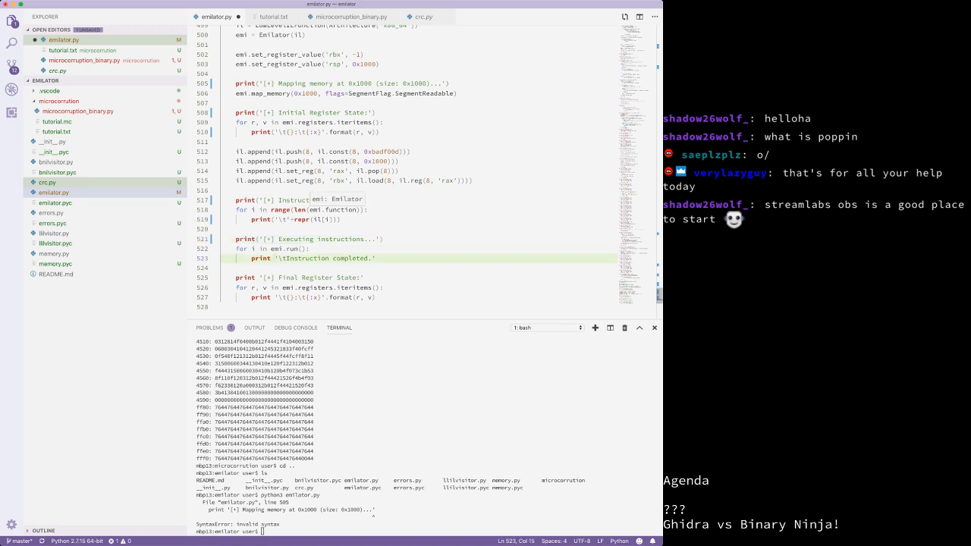
{"action": "type", "text": "("}
{"action": "type", "text": ")"}
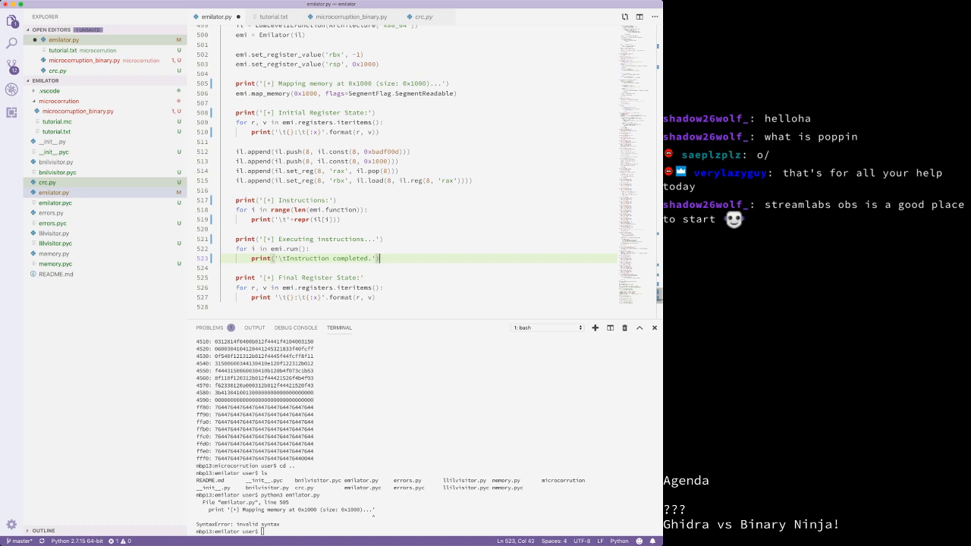
Step: Wrap the register-state prints on lines 525 and 527 in parentheses
{"action": "left_click", "coordinate": [259, 278]}
{"action": "key", "text": "BackSpace"}
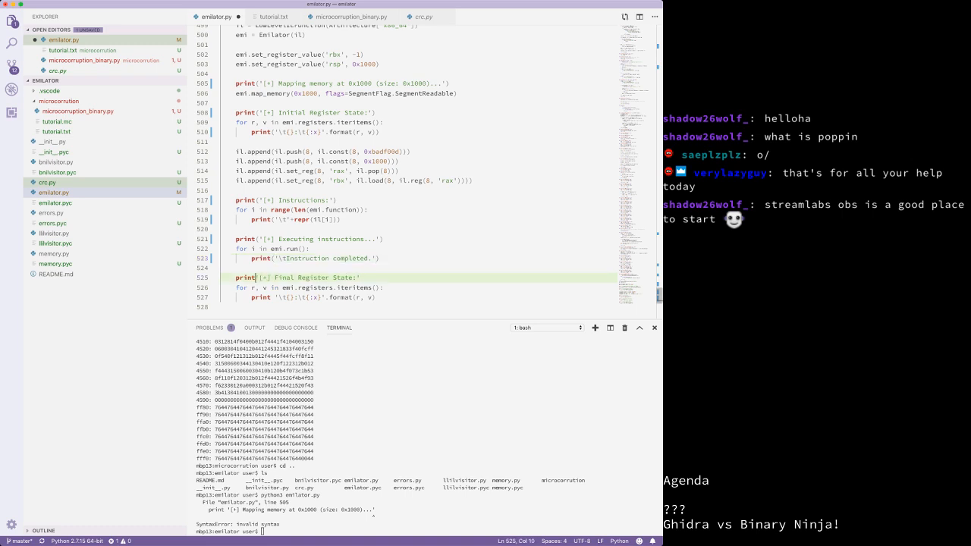
{"action": "type", "text": "("}
{"action": "key", "text": "End"}
{"action": "type", "text": ")"}
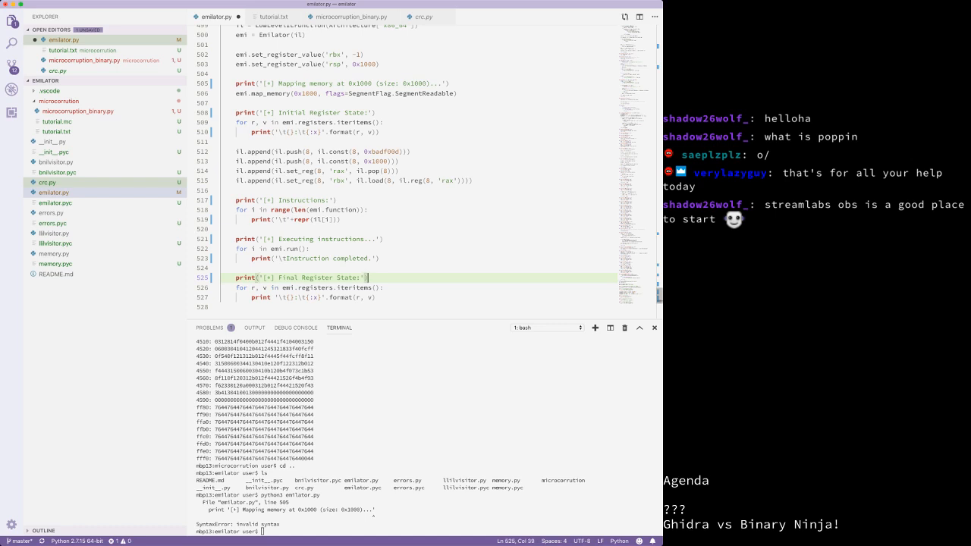
{"action": "left_click", "coordinate": [275, 298]}
{"action": "key", "text": "BackSpace"}
{"action": "type", "text": "("}
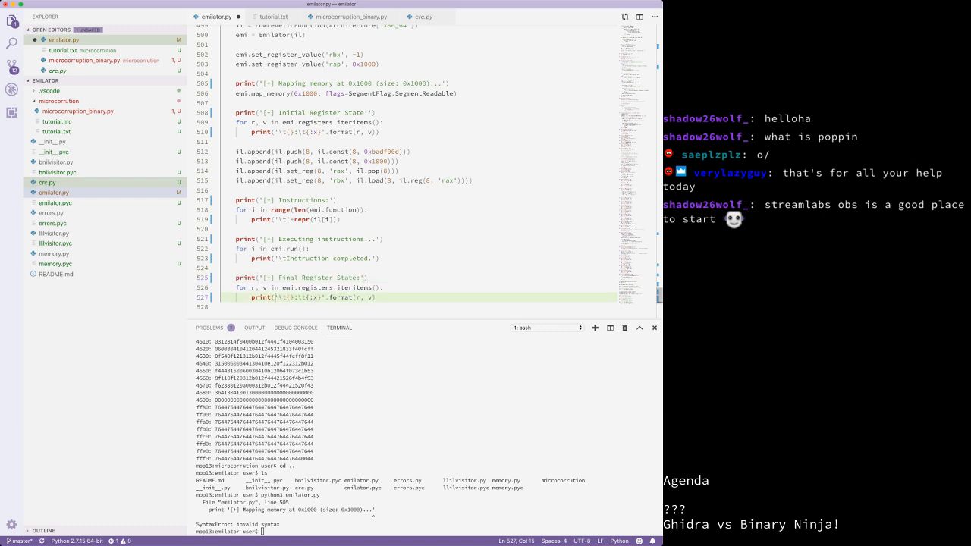
{"action": "key", "text": "End"}
{"action": "type", "text": ")"}
Step: Save emilator.py and recall the previous python3 emilator.py command in the terminal
{"action": "scroll", "coordinate": [425, 170], "scroll_direction": "down", "scroll_amount": 6}
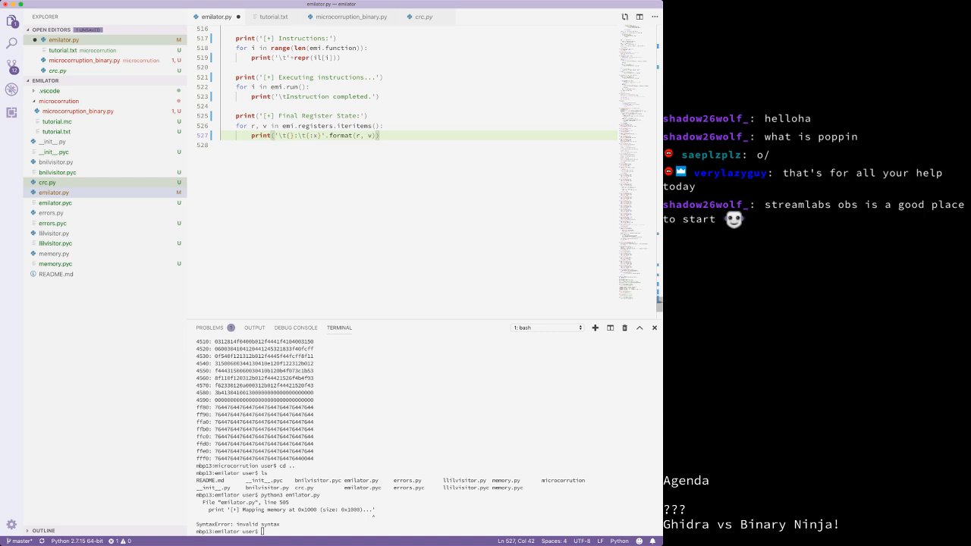
{"action": "scroll", "coordinate": [402, 171], "scroll_direction": "up", "scroll_amount": 2}
{"action": "key", "text": "super+s"}
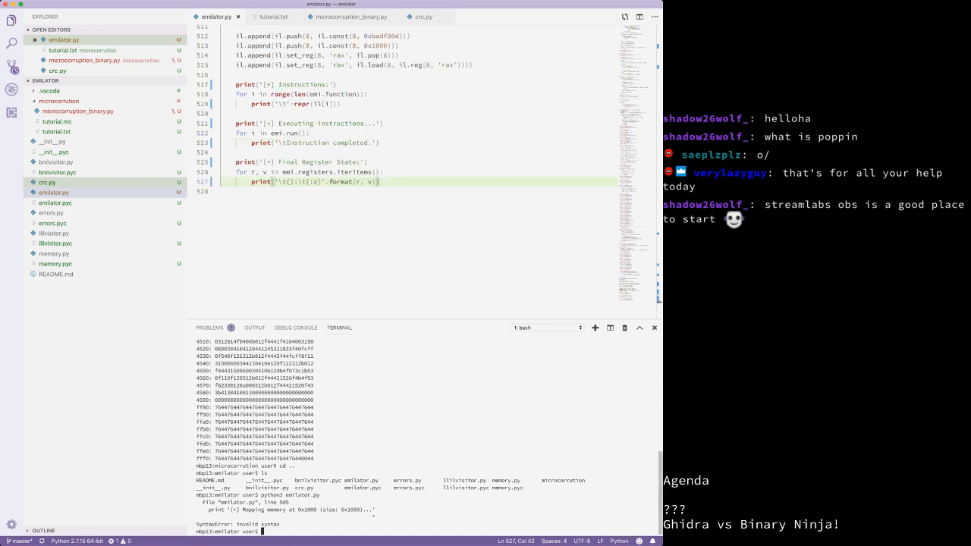
{"action": "key", "text": "Up"}
Step: Run python3 emilator.py, which fails with NameError for 'long', and enlarge the terminal panel
{"action": "key", "text": "Return"}
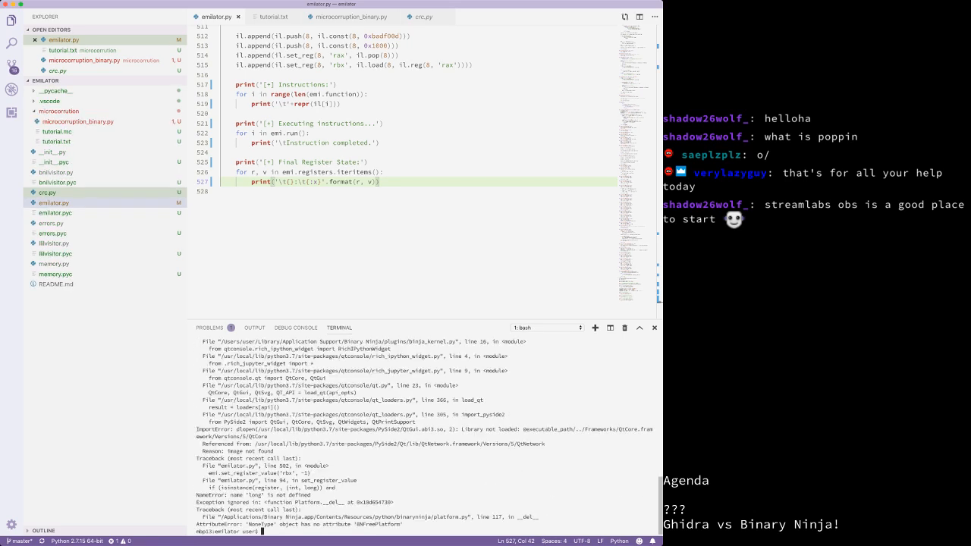
{"action": "left_click_drag", "start_coordinate": [425, 319], "coordinate": [424, 219]}
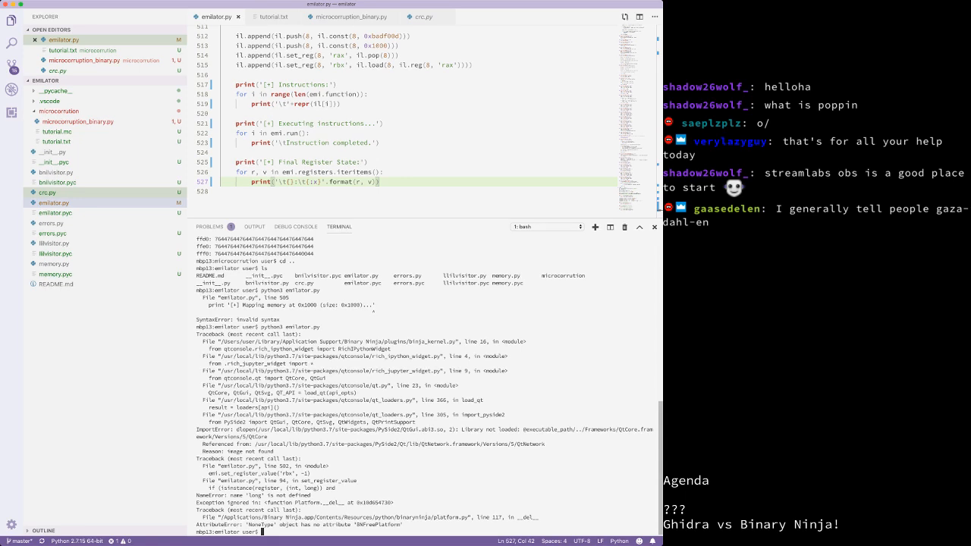
Step: List ~/Library/Application Support/Binary Ninja/plugins/binja_kernel.py to confirm it exists
{"action": "type", "text": "rm -"}
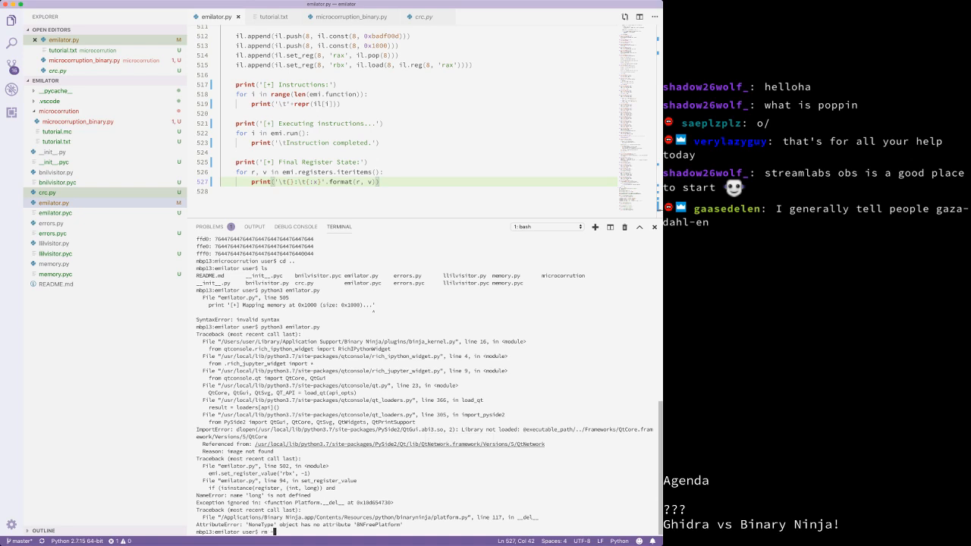
{"action": "type", "text": "/Library/Ap"}
{"action": "key", "text": "Tab"}
{"action": "type", "text": "Support/Binary\\ Ninja/"}
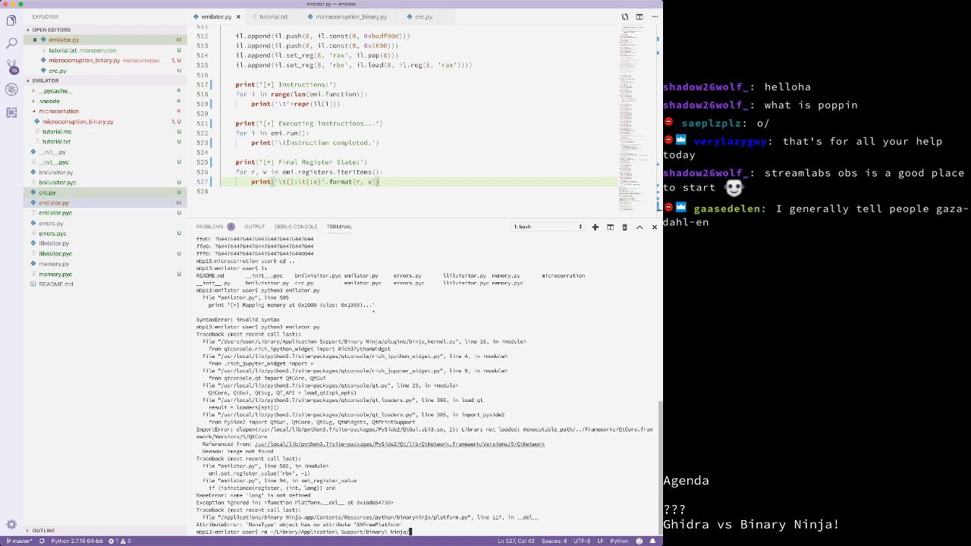
{"action": "type", "text": "p"}
{"action": "key", "text": "Tab"}
{"action": "type", "text": "b"}
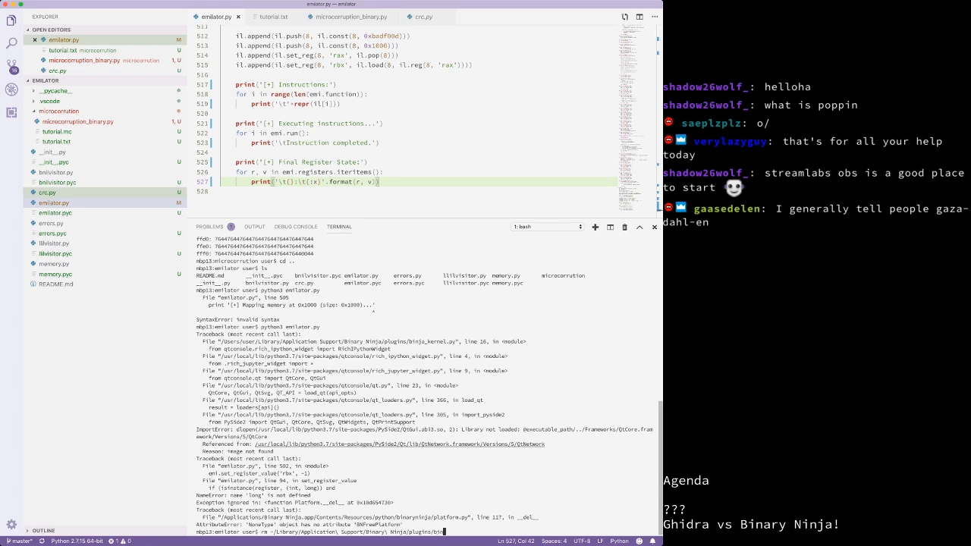
{"action": "key", "text": "Tab"}
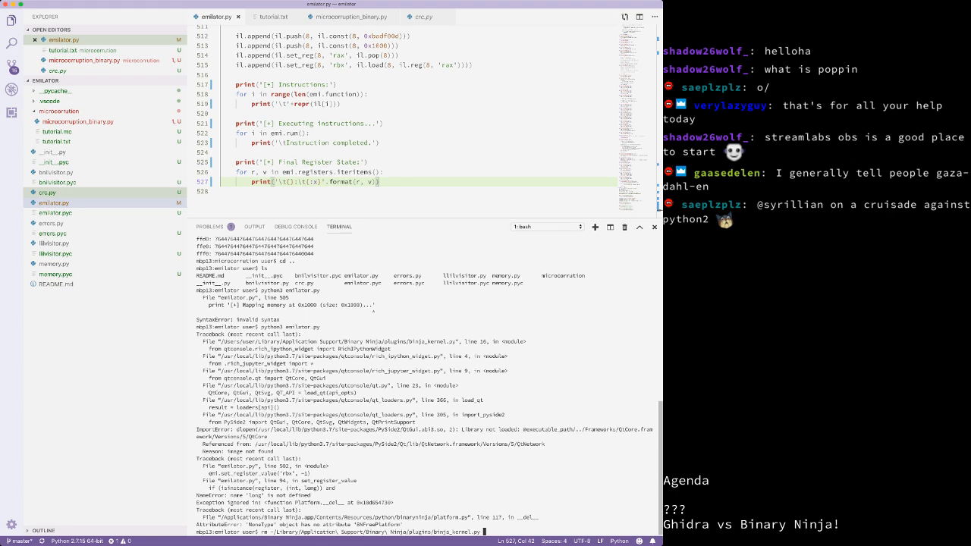
{"action": "key", "text": "alt+Left"}
{"action": "key", "text": "alt+Left"}
{"action": "key", "text": "alt+Left"}
{"action": "key", "text": "alt+Left"}
{"action": "key", "text": "alt+Left"}
{"action": "key", "text": "alt+Left"}
{"action": "key", "text": "alt+Left"}
{"action": "key", "text": "alt+Left"}
{"action": "key", "text": "alt+Left"}
{"action": "key", "text": "alt+Left"}
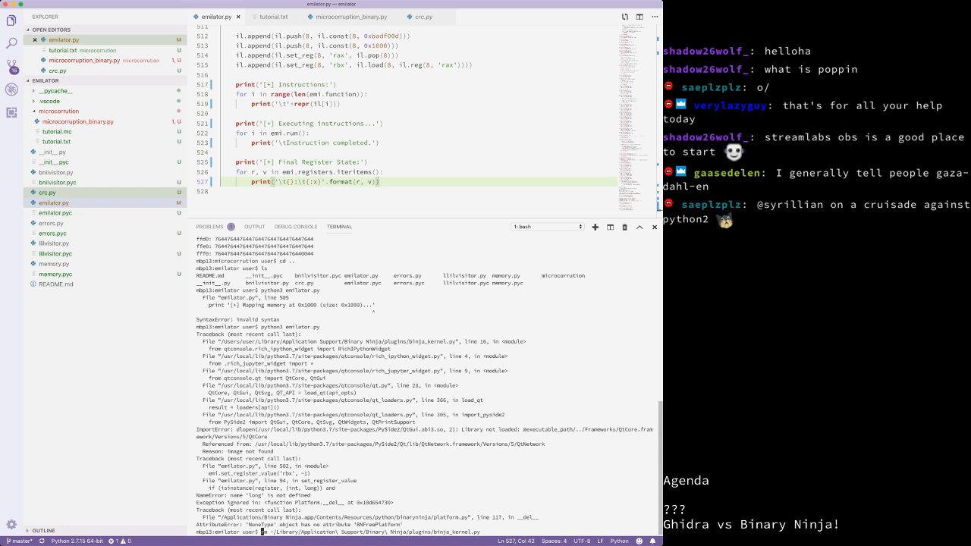
{"action": "key", "text": "Right"}
{"action": "key", "text": "Delete"}
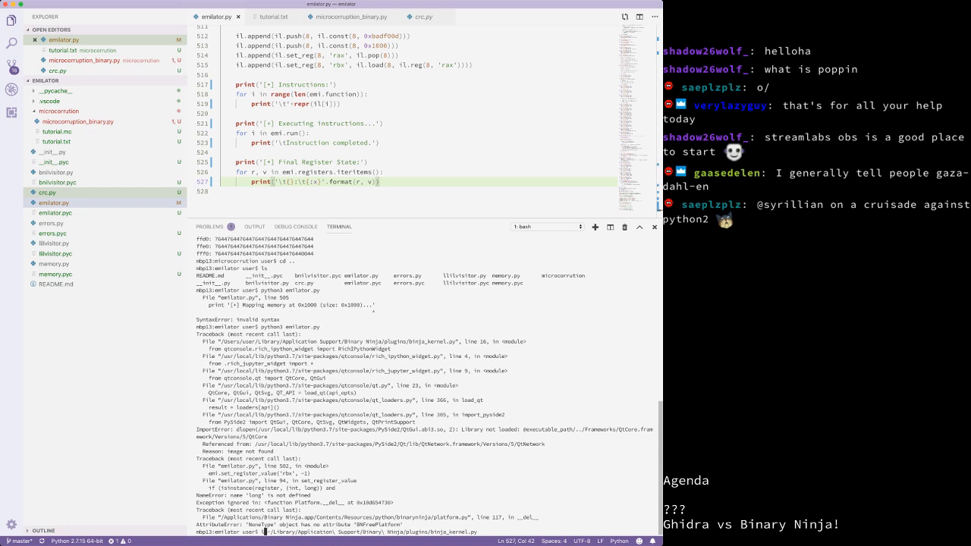
{"action": "type", "text": "s"}
{"action": "key", "text": "Return"}
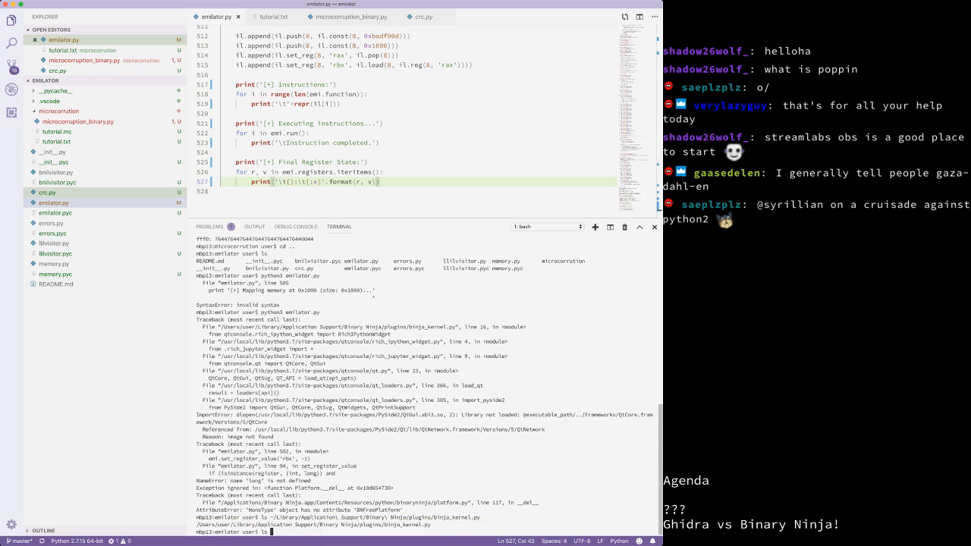
Step: Relist binja_kernel.py with ls -al for full details
{"action": "key", "text": "Up"}
{"action": "key", "text": "Left"}
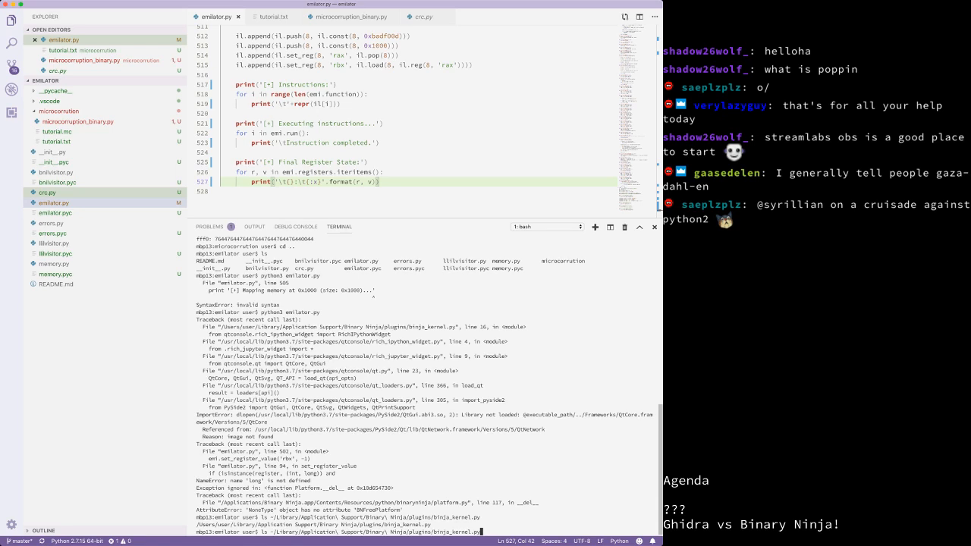
{"action": "key", "text": "alt+Left"}
{"action": "key", "text": "alt+Left"}
{"action": "key", "text": "alt+Left"}
{"action": "key", "text": "alt+Left"}
{"action": "key", "text": "alt+Left"}
{"action": "key", "text": "alt+Left"}
{"action": "key", "text": "alt+Left"}
{"action": "key", "text": "alt+Left"}
{"action": "key", "text": "alt+Left"}
{"action": "key", "text": "Left"}
{"action": "key", "text": "Left"}
{"action": "type", "text": "-al"}
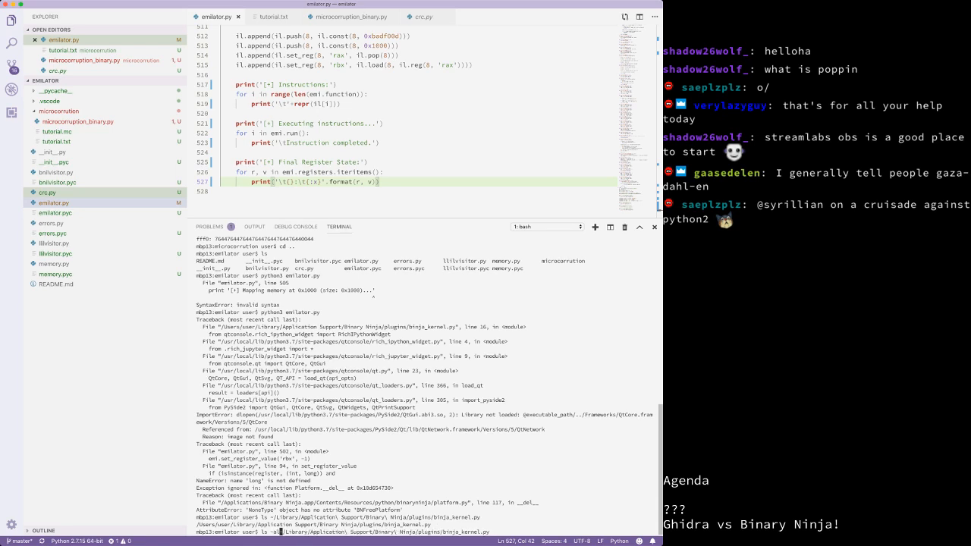
{"action": "key", "text": "Return"}
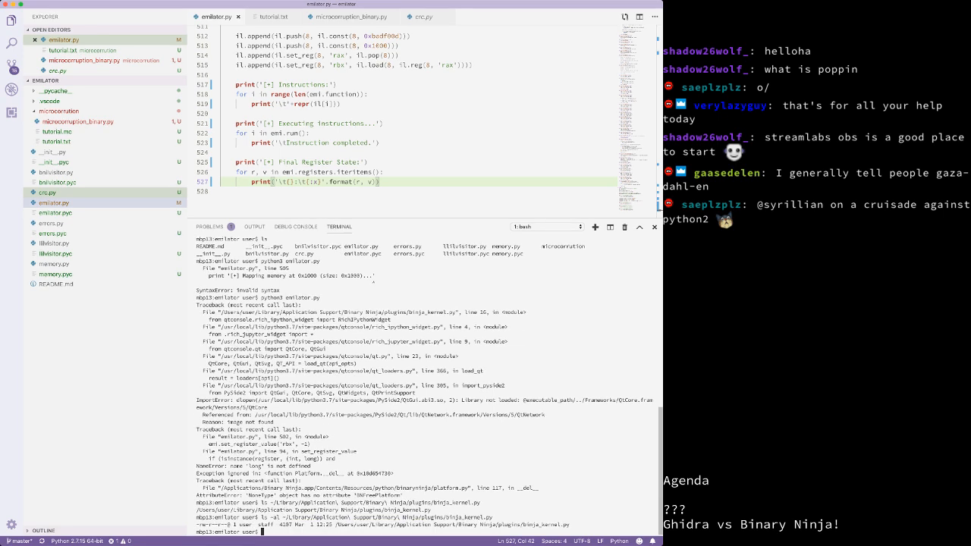
Step: Move binja_kernel.py up out of the plugins folder with mv … .. and rerun emilator.py
{"action": "type", "text": "mv ~/Library/"}
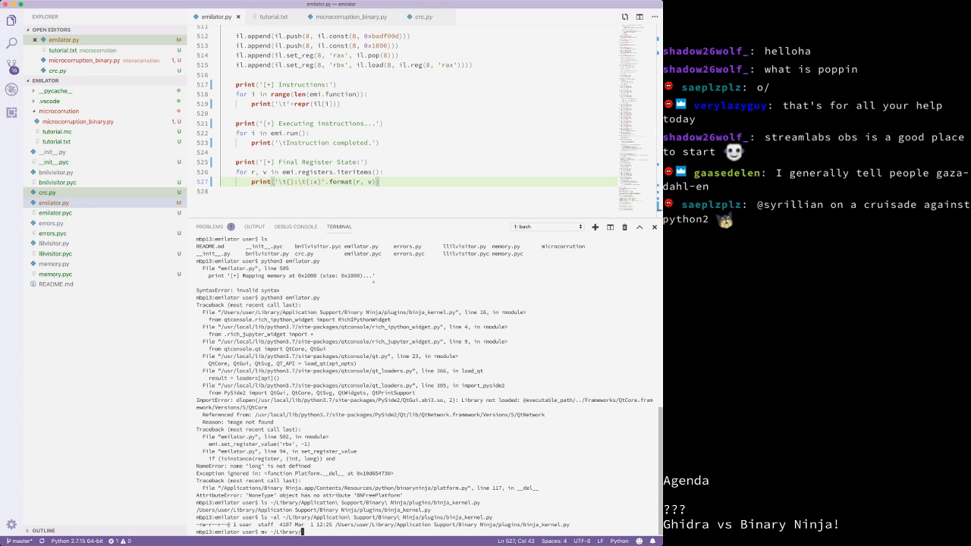
{"action": "type", "text": "Application\\ Support/Binary\\ Ninja/plugins/binja_kernel.py ."}
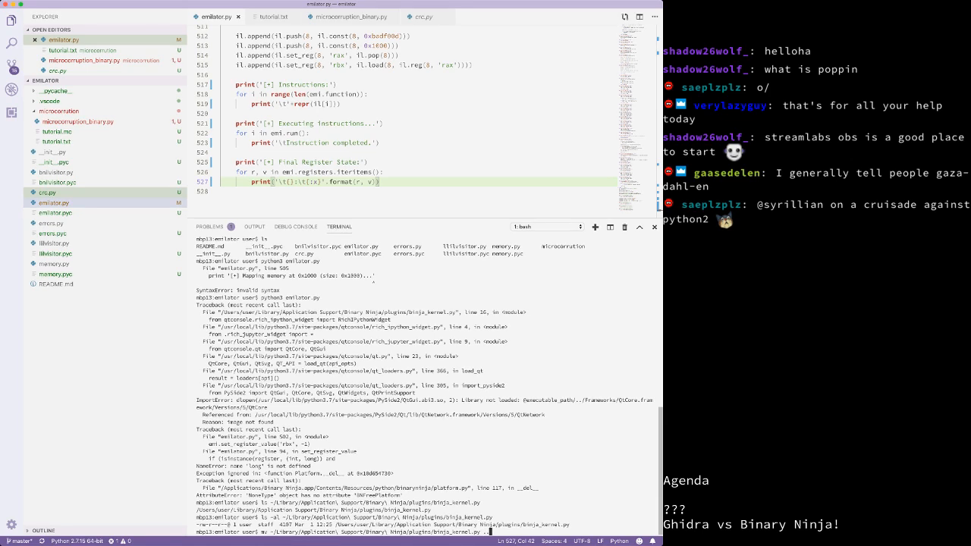
{"action": "type", "text": "."}
{"action": "key", "text": "Return"}
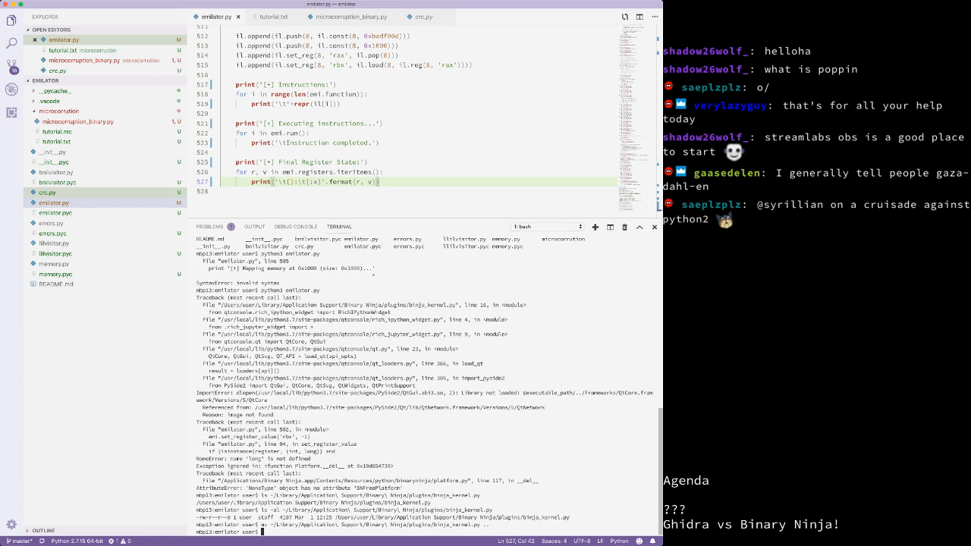
{"action": "key", "text": "Up"}
{"action": "key", "text": "Up"}
{"action": "key", "text": "Up"}
{"action": "key", "text": "Up"}
{"action": "key", "text": "Return"}
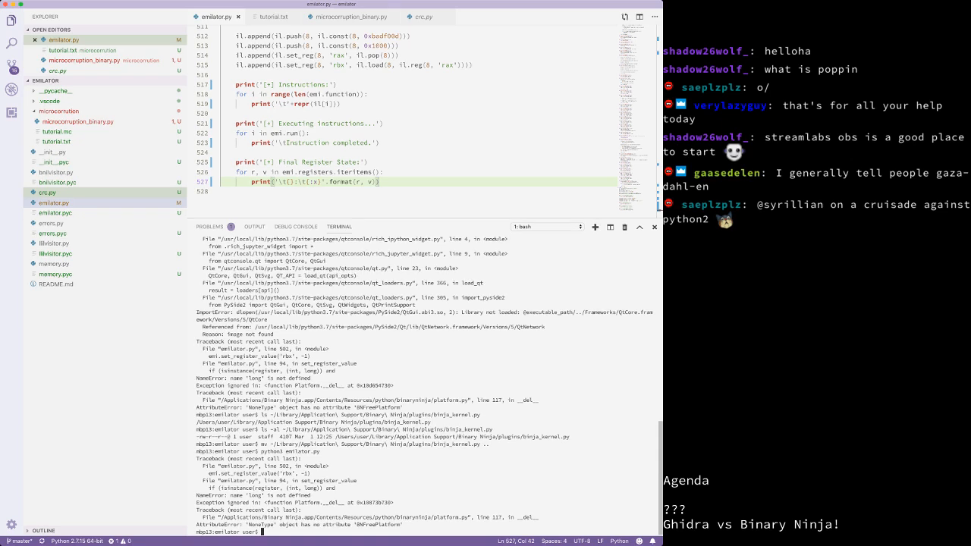
Step: Add 'long = int' below the imports on line 12 of emilator.py and save
{"action": "double_click", "coordinate": [255, 495]}
{"action": "left_click", "coordinate": [424, 104]}
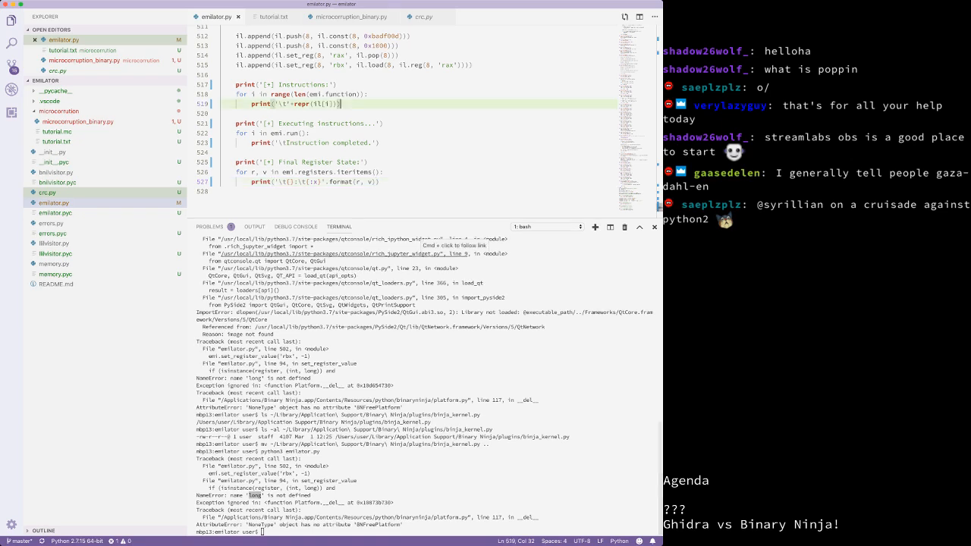
{"action": "left_click", "coordinate": [425, 75]}
{"action": "scroll", "coordinate": [417, 113], "scroll_direction": "up", "scroll_amount": 20}
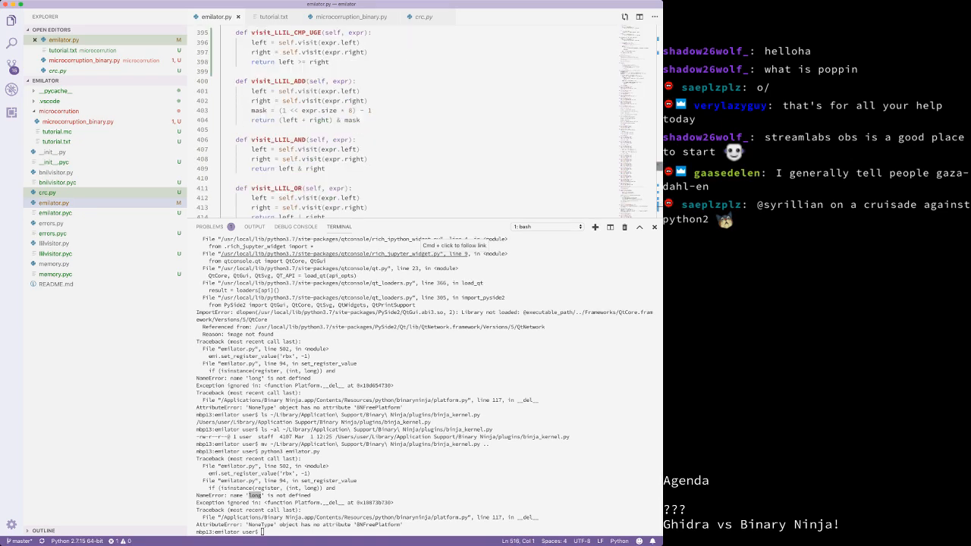
{"action": "left_click", "coordinate": [417, 137]}
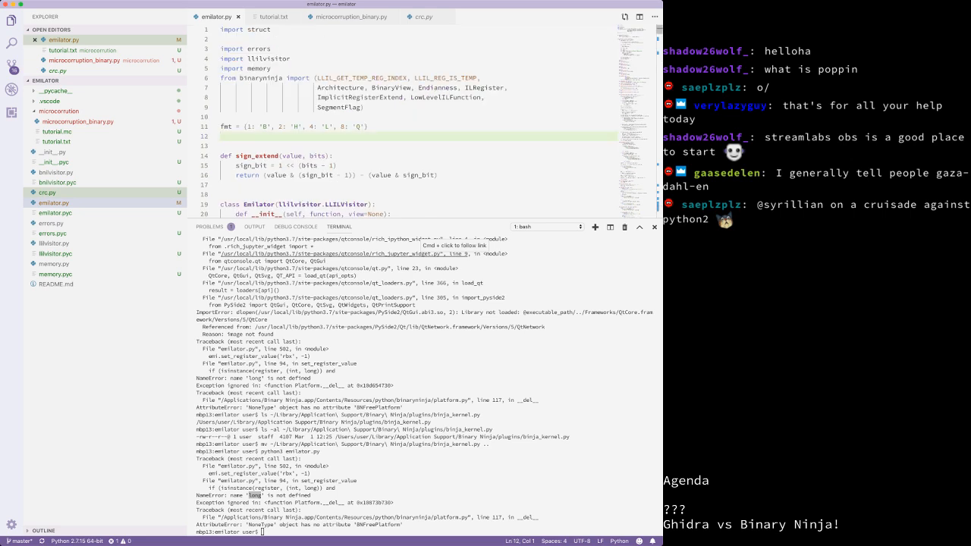
{"action": "key", "text": "Return"}
{"action": "type", "text": "long = int"}
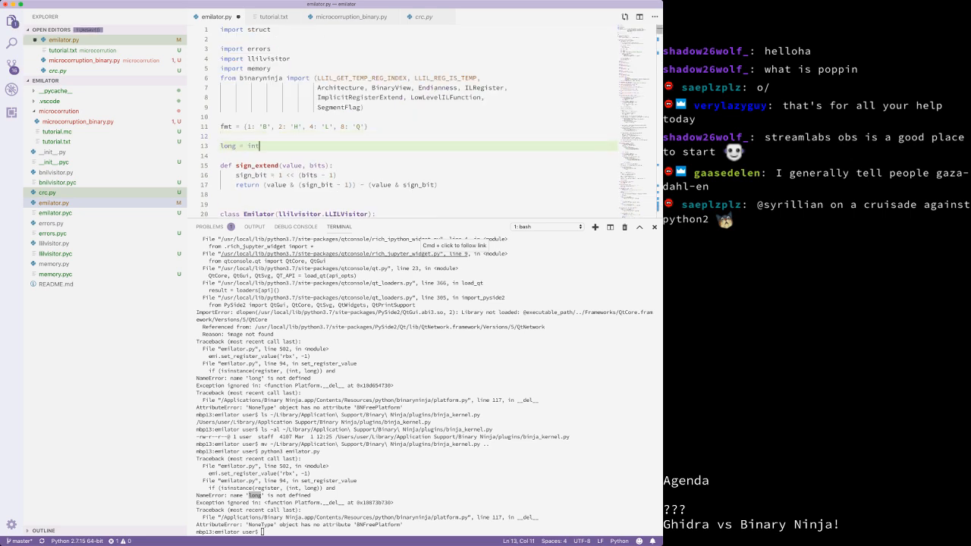
{"action": "key", "text": "cmd+s"}
Step: Rerun python3 emilator.py in the terminal, now failing with a TypeError in memory.py
{"action": "left_click", "coordinate": [421, 258]}
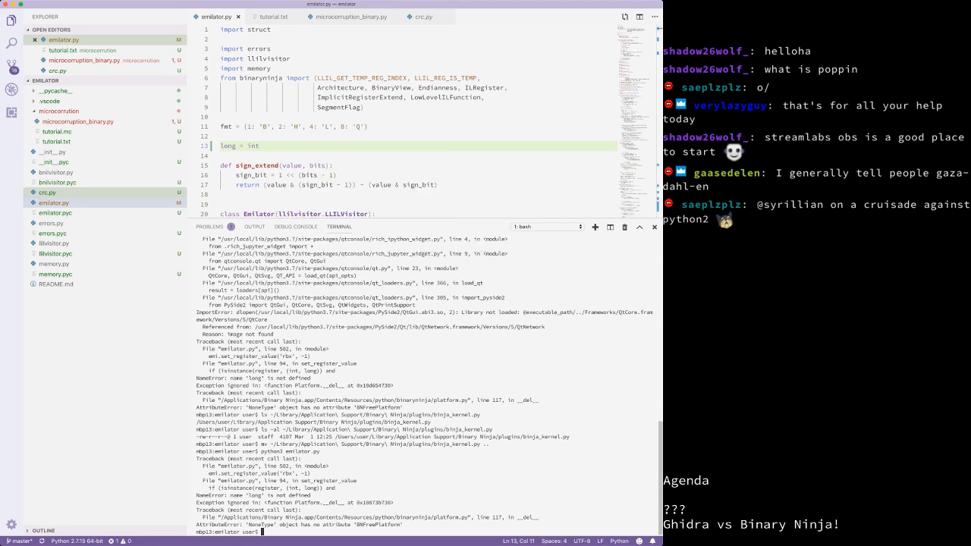
{"action": "key", "text": "Up"}
{"action": "key", "text": "Return"}
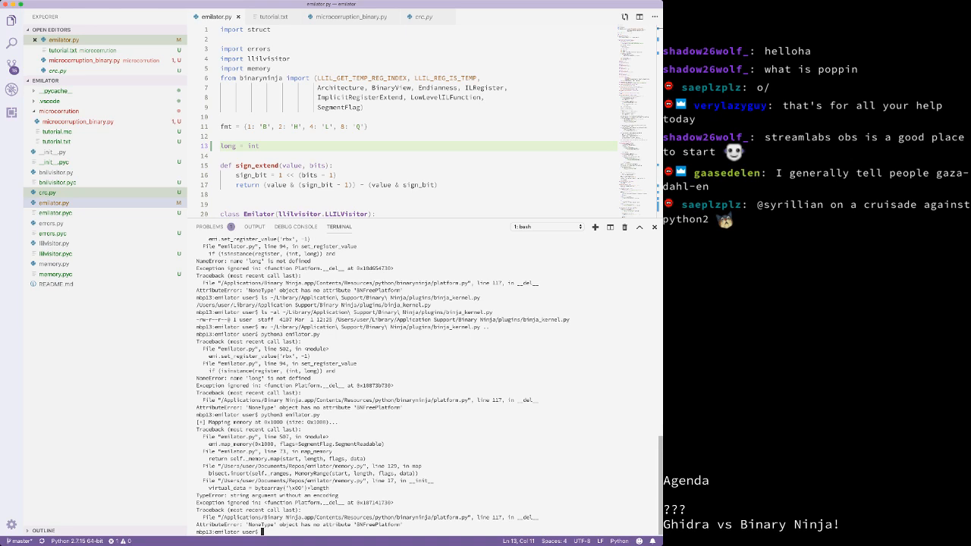
Step: Open the User Settings page with Cmd+, after clearing the terminal selection
{"action": "left_click_drag", "start_coordinate": [411, 524], "coordinate": [197, 503]}
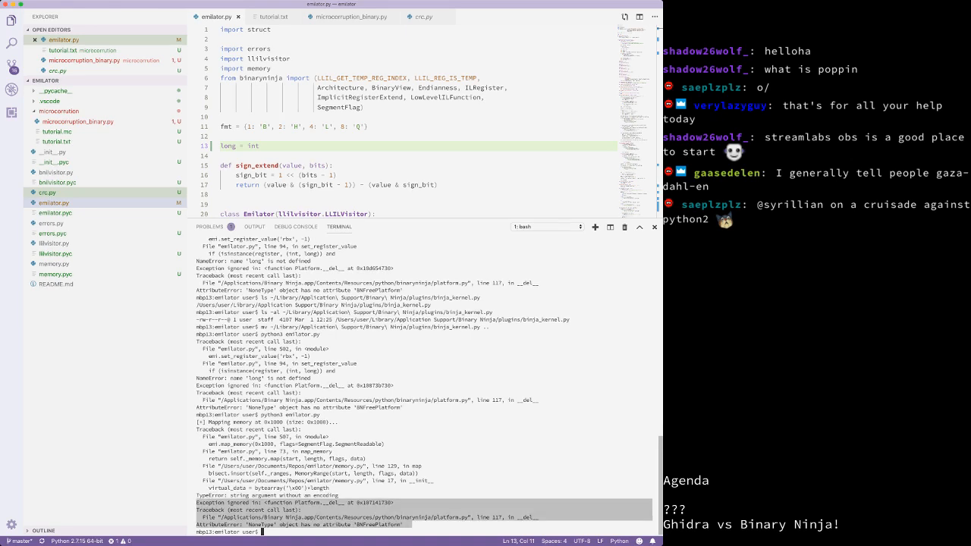
{"action": "left_click", "coordinate": [199, 504]}
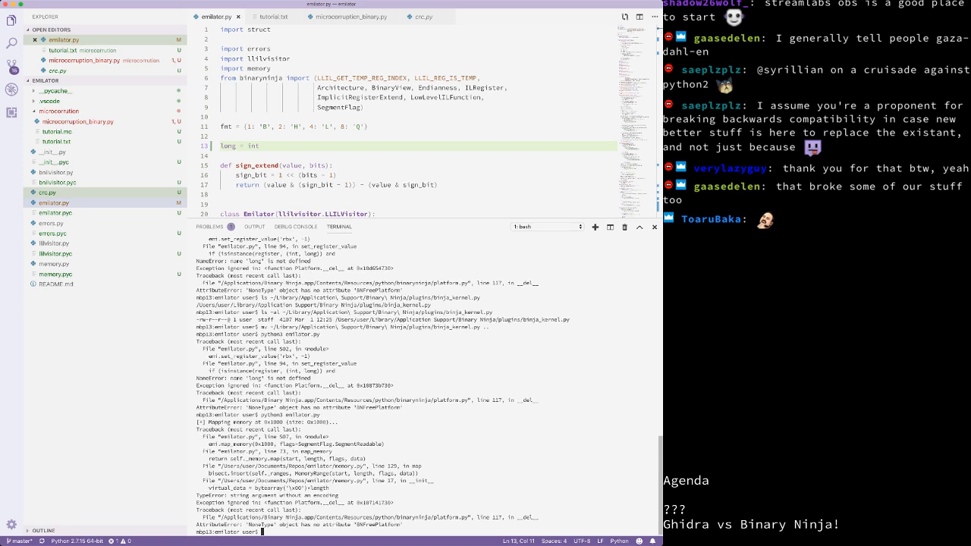
{"action": "key", "text": "super+comma"}
Step: Set Features › Terminal › Integrated: Font Size to 18 and close the Settings tab
{"action": "scroll", "coordinate": [470, 144], "scroll_direction": "down", "scroll_amount": 5}
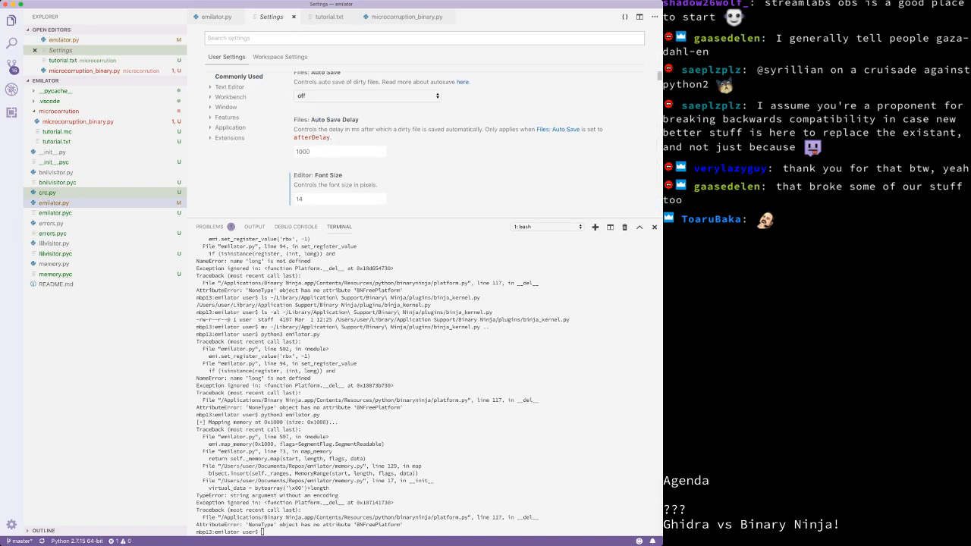
{"action": "left_click", "coordinate": [227, 118]}
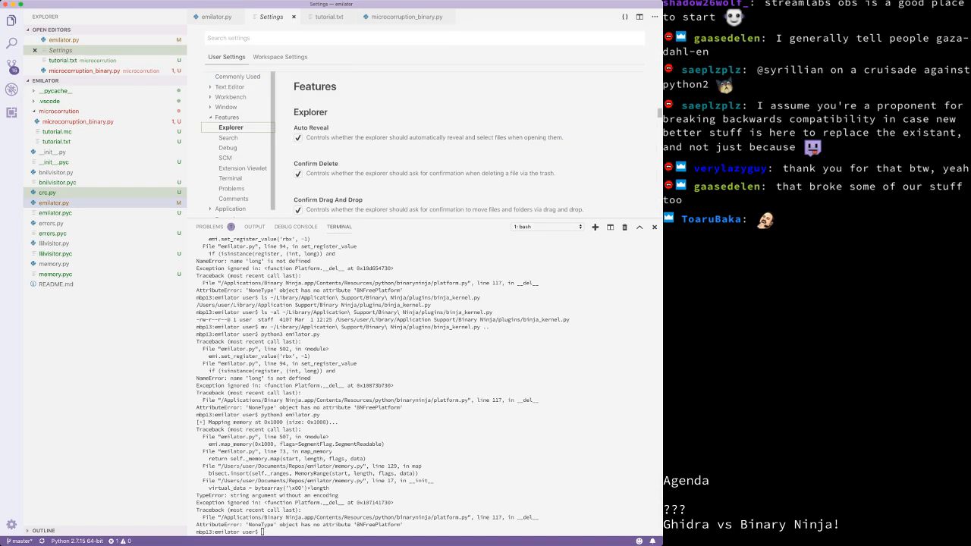
{"action": "left_click", "coordinate": [231, 178]}
{"action": "scroll", "coordinate": [437, 128], "scroll_direction": "down", "scroll_amount": 1}
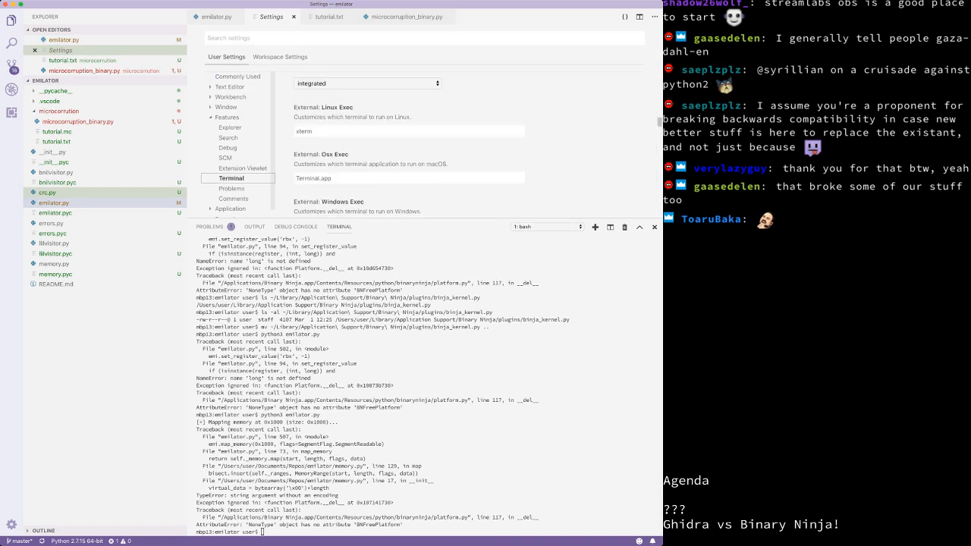
{"action": "scroll", "coordinate": [438, 144], "scroll_direction": "down", "scroll_amount": 8}
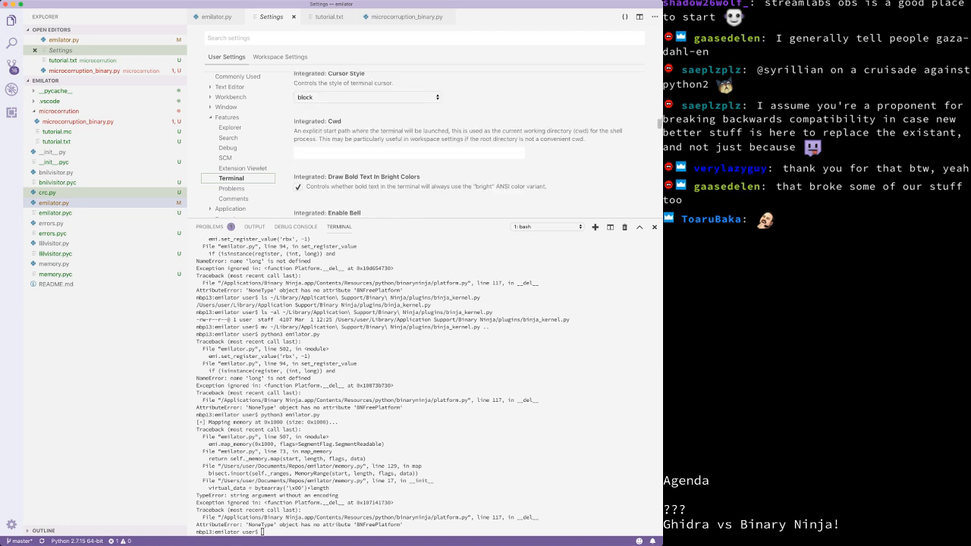
{"action": "scroll", "coordinate": [438, 144], "scroll_direction": "down", "scroll_amount": 6}
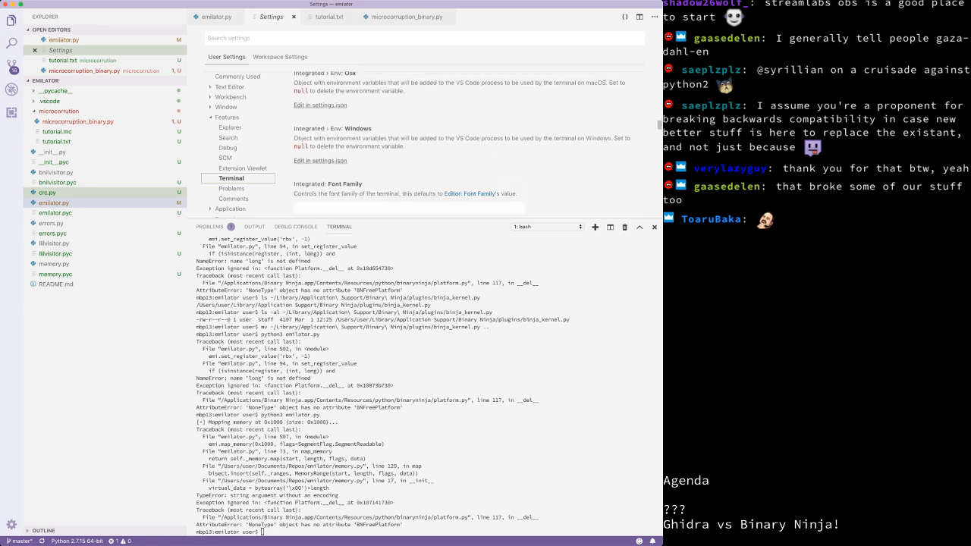
{"action": "scroll", "coordinate": [437, 144], "scroll_direction": "down", "scroll_amount": 2}
{"action": "scroll", "coordinate": [438, 144], "scroll_direction": "down", "scroll_amount": 2}
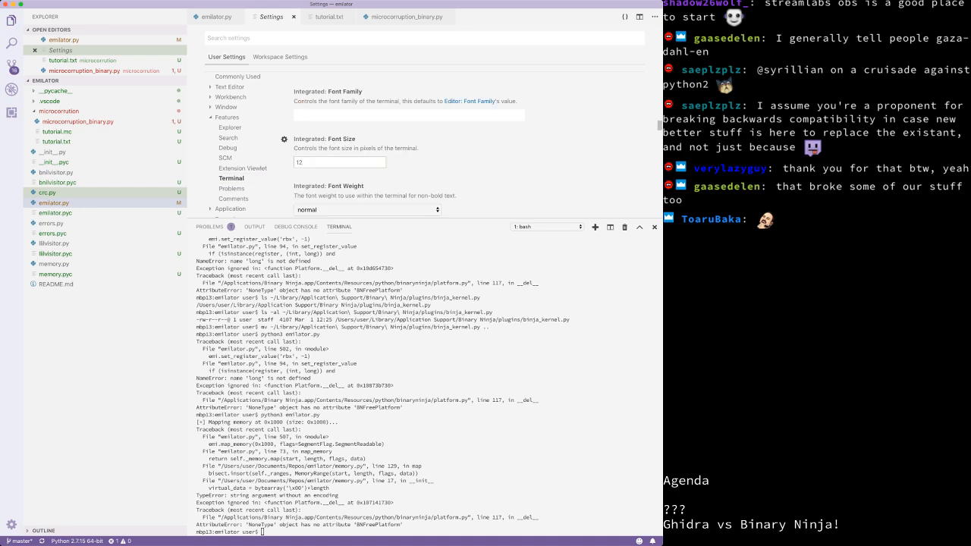
{"action": "type", "text": "8"}
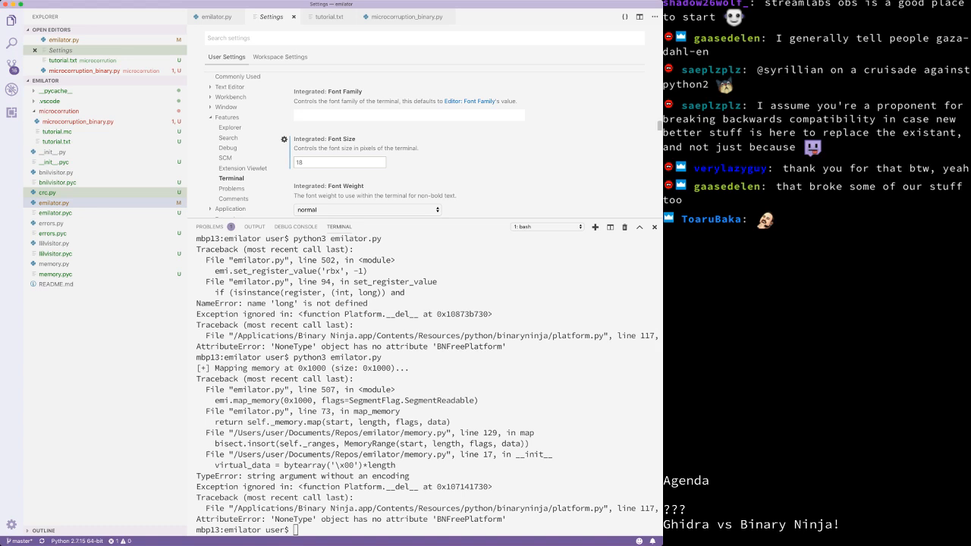
{"action": "key", "text": "super+w"}
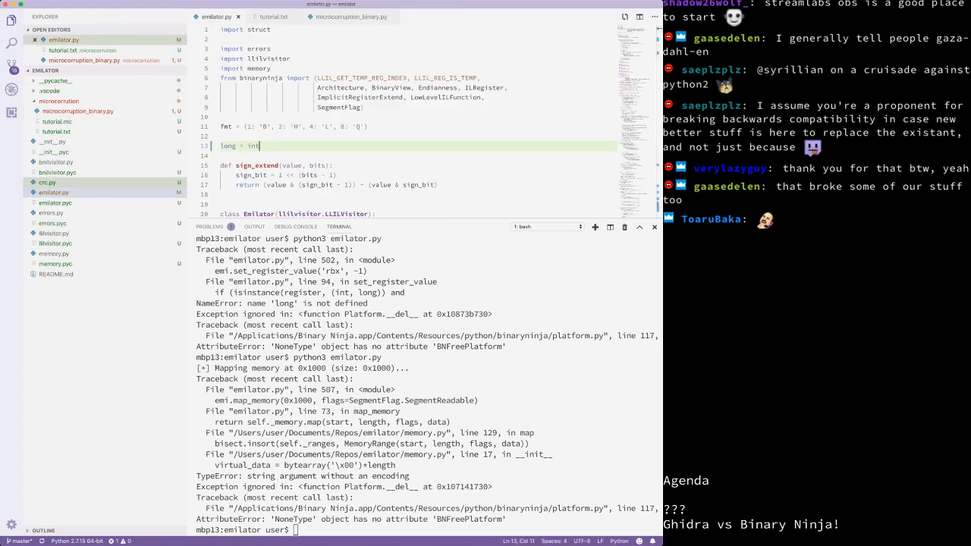
Step: Focus the terminal, then the Explorer, and cancel a new-file entry with Escape
{"action": "left_click", "coordinate": [390, 531]}
{"action": "left_click", "coordinate": [107, 379]}
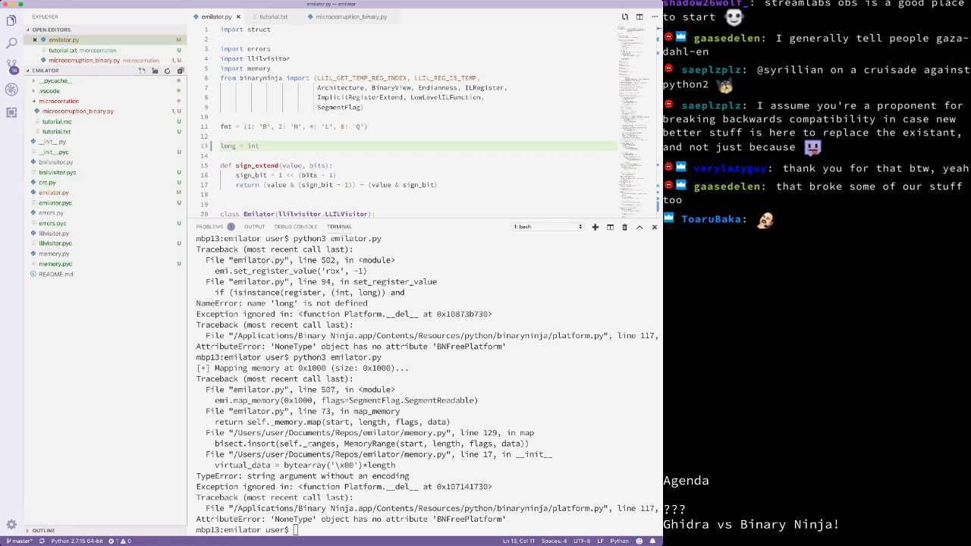
{"action": "left_click", "coordinate": [142, 71]}
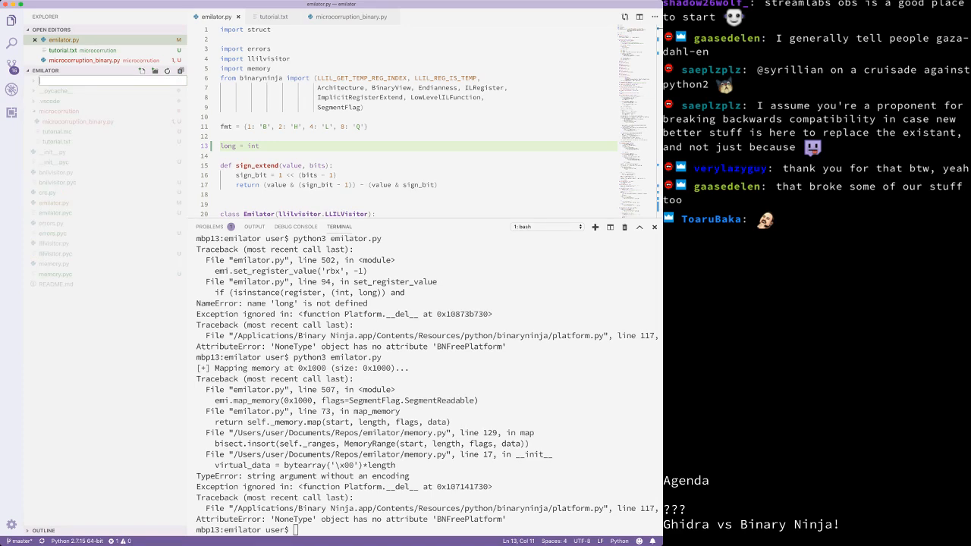
{"action": "key", "text": "Escape"}
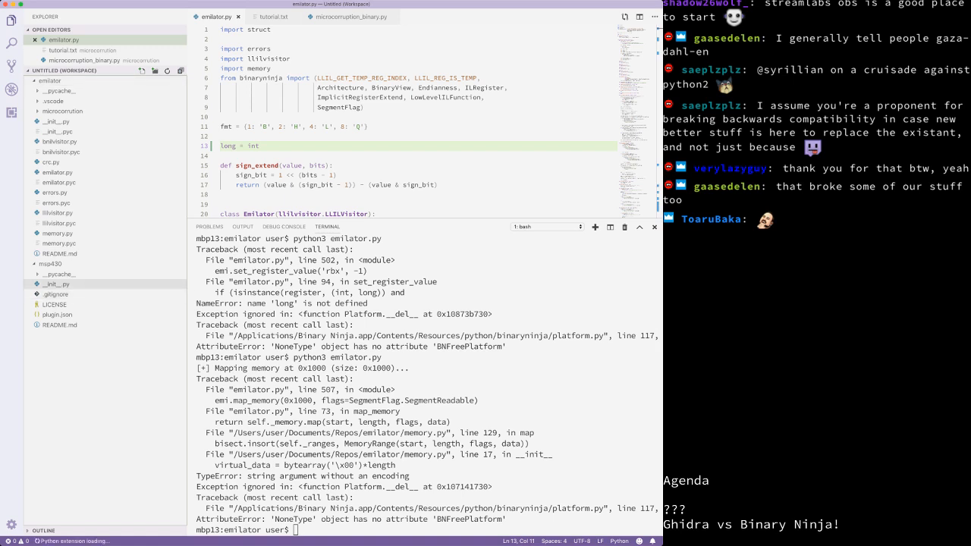
Step: Open msp430/__init__.py, shrink the terminal to enlarge the code area, and scroll through it
{"action": "left_click", "coordinate": [56, 283]}
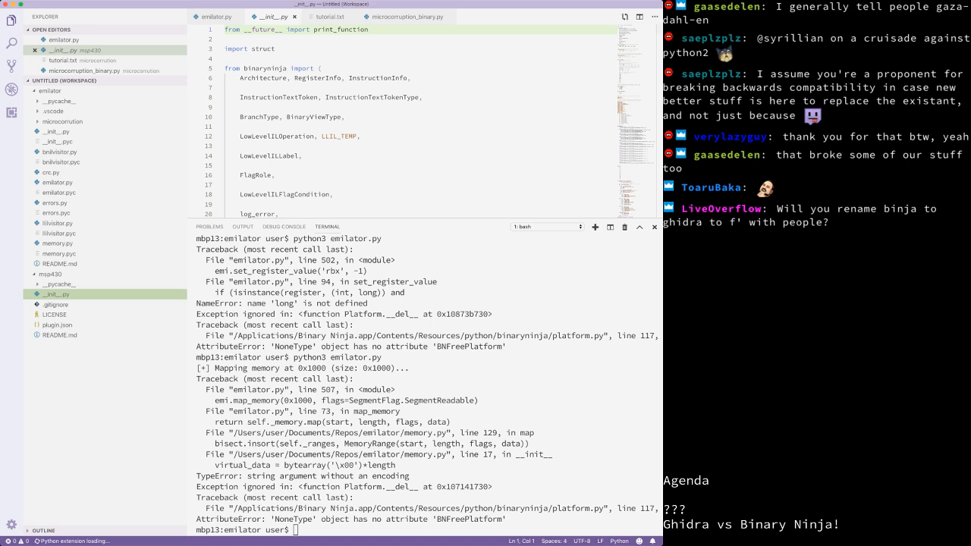
{"action": "left_click_drag", "start_coordinate": [424, 218], "coordinate": [425, 387]}
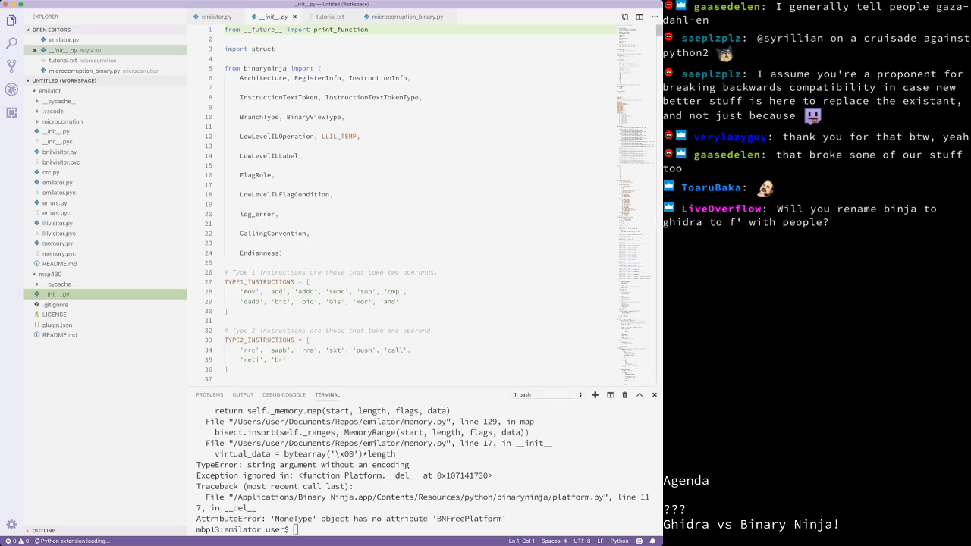
{"action": "scroll", "coordinate": [410, 205], "scroll_direction": "down", "scroll_amount": 3}
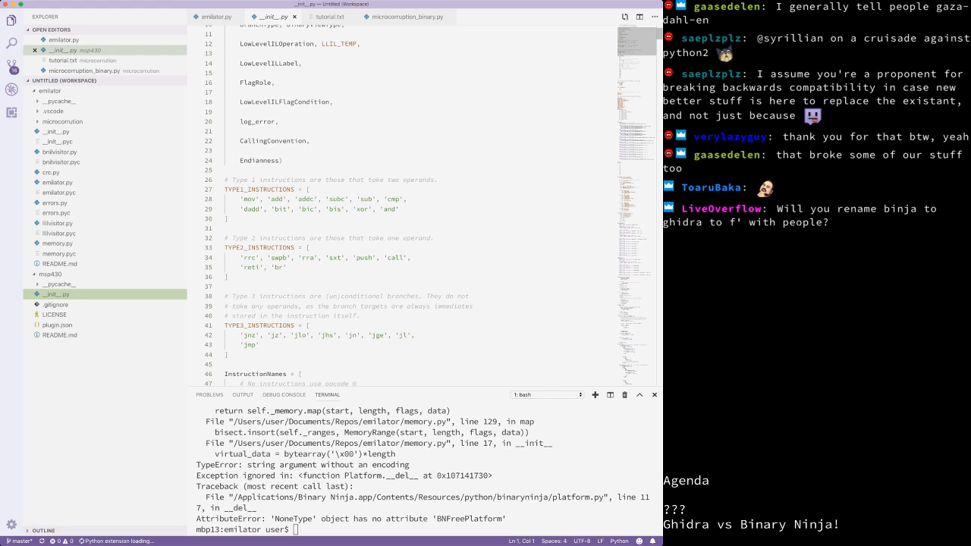
{"action": "left_click_drag", "start_coordinate": [659, 34], "coordinate": [659, 332]}
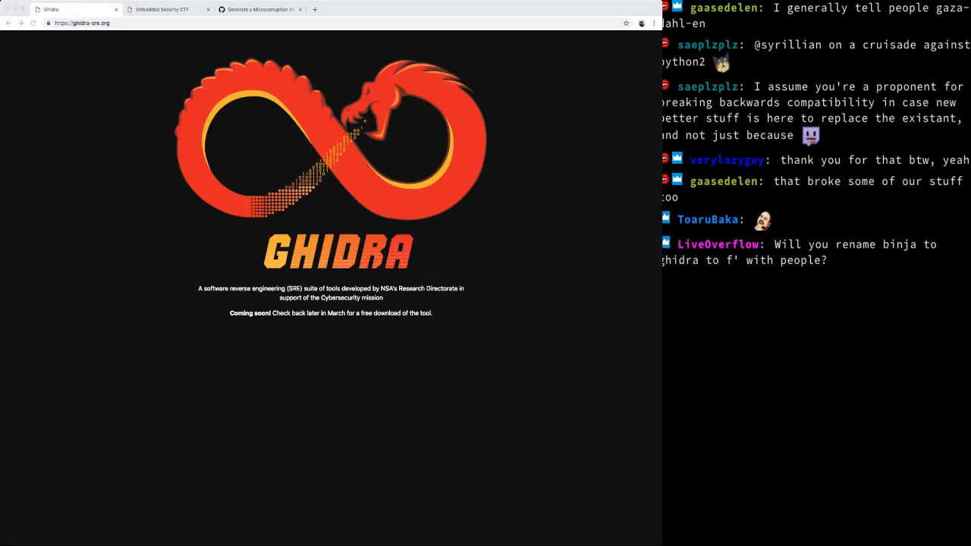
Step: Switch to Chrome, reload ghidra-sre.org with Cmd+R, and switch back to VS Code
{"action": "key", "text": "super+Tab"}
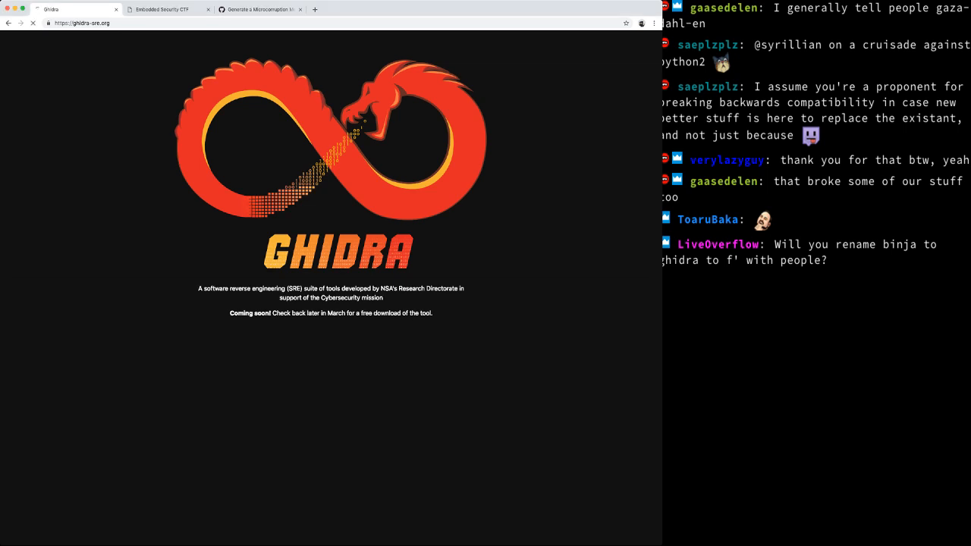
{"action": "key", "text": "super+r"}
{"action": "key", "text": "super+Tab"}
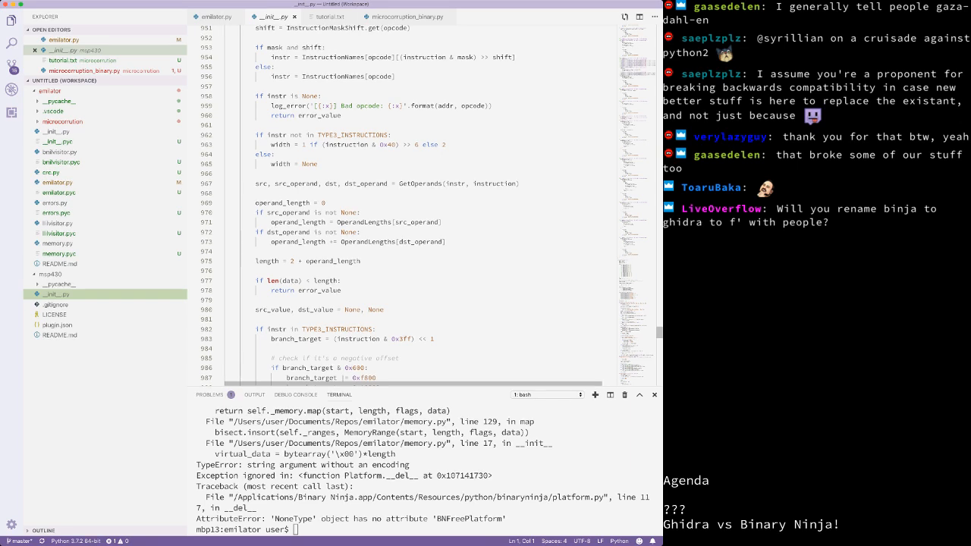
Step: Scroll to the end of __init__.py and select standalone_platform on line 1098
{"action": "scroll", "coordinate": [417, 205], "scroll_direction": "down", "scroll_amount": 3}
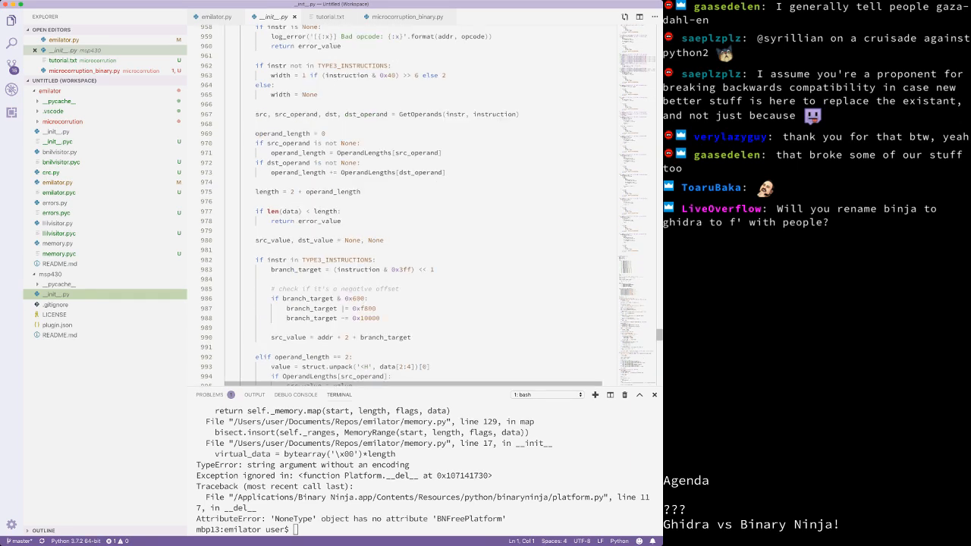
{"action": "scroll", "coordinate": [418, 205], "scroll_direction": "down", "scroll_amount": 20}
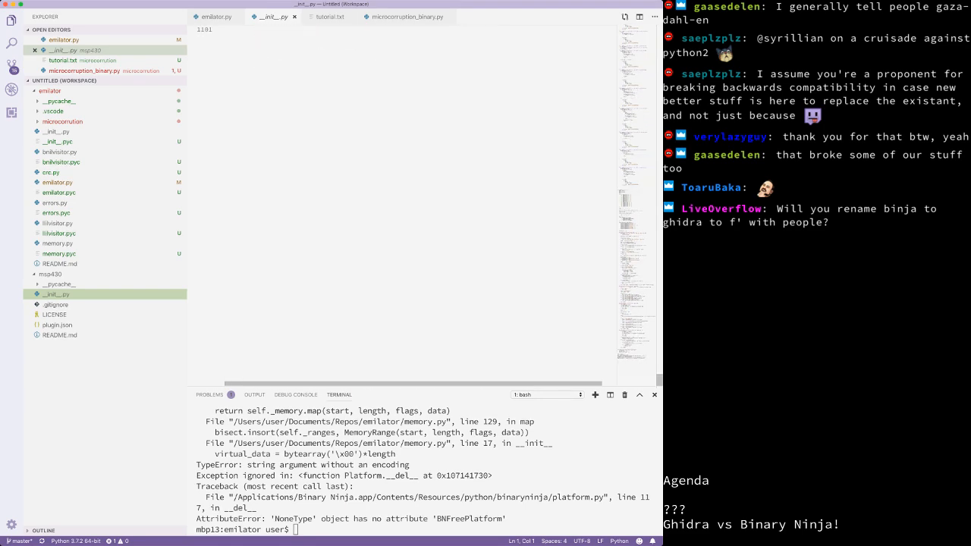
{"action": "scroll", "coordinate": [417, 204], "scroll_direction": "up", "scroll_amount": 8}
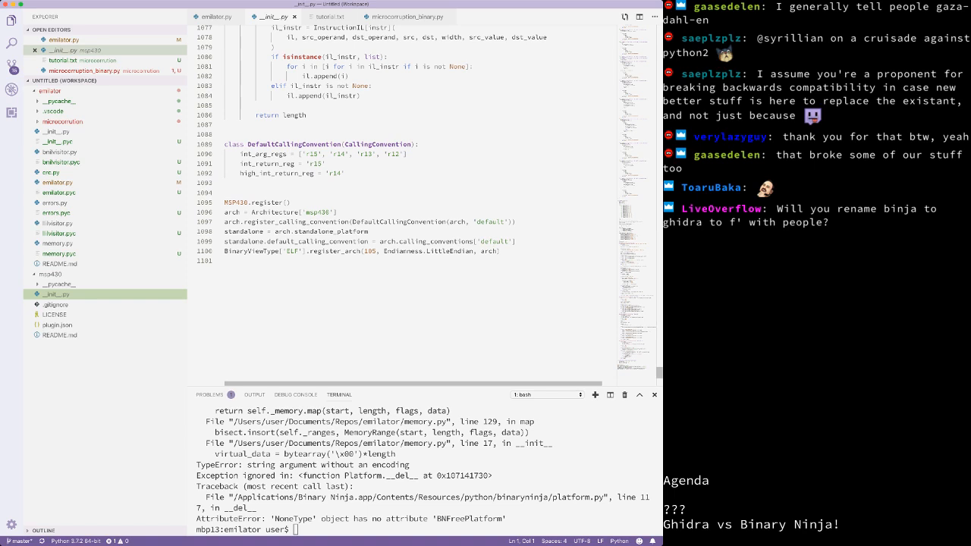
{"action": "left_click", "coordinate": [370, 232]}
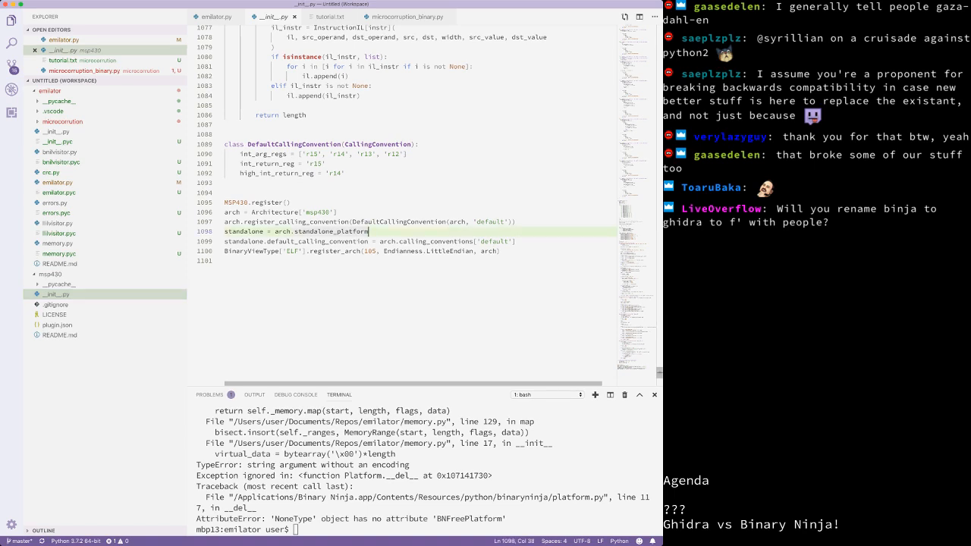
{"action": "scroll", "coordinate": [401, 204], "scroll_direction": "up", "scroll_amount": 2}
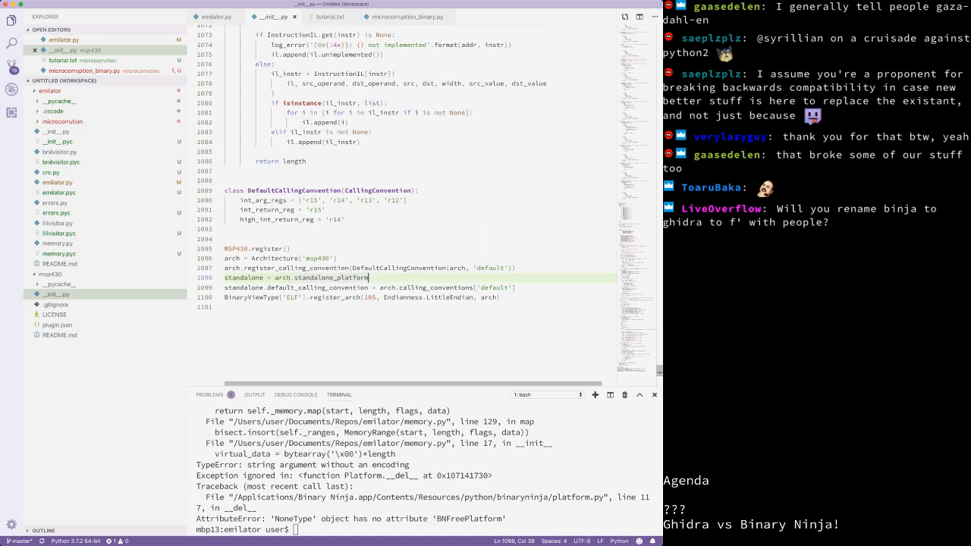
{"action": "scroll", "coordinate": [401, 205], "scroll_direction": "up", "scroll_amount": 3}
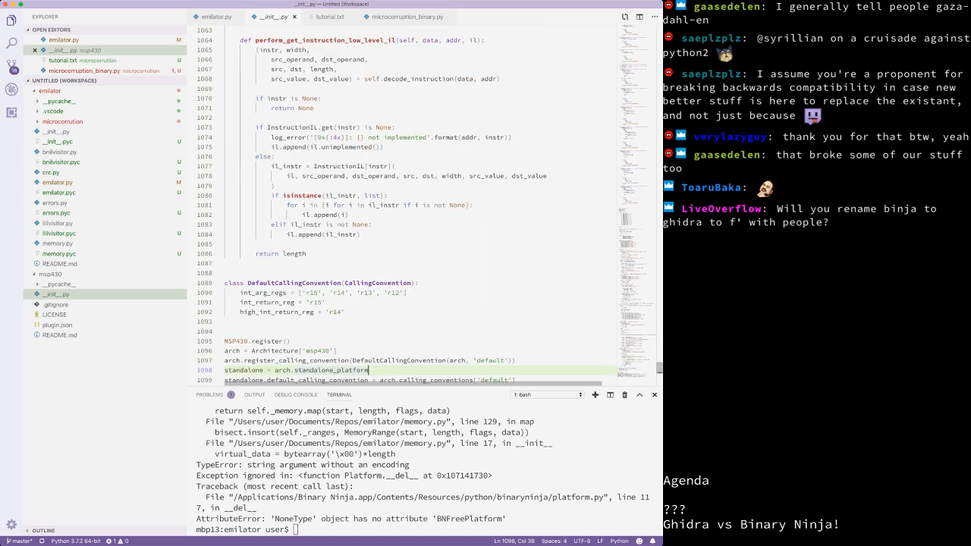
{"action": "scroll", "coordinate": [402, 205], "scroll_direction": "down", "scroll_amount": 4}
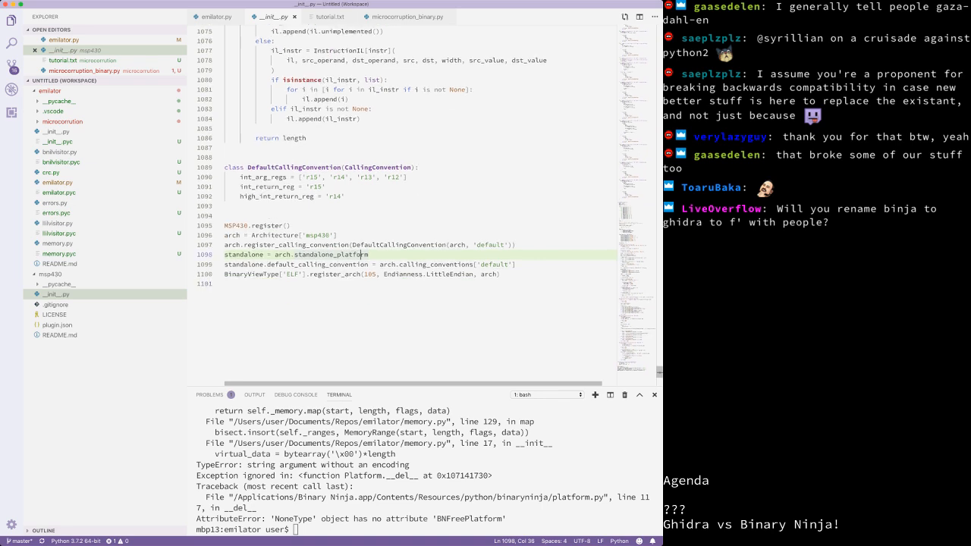
{"action": "double_click", "coordinate": [367, 254]}
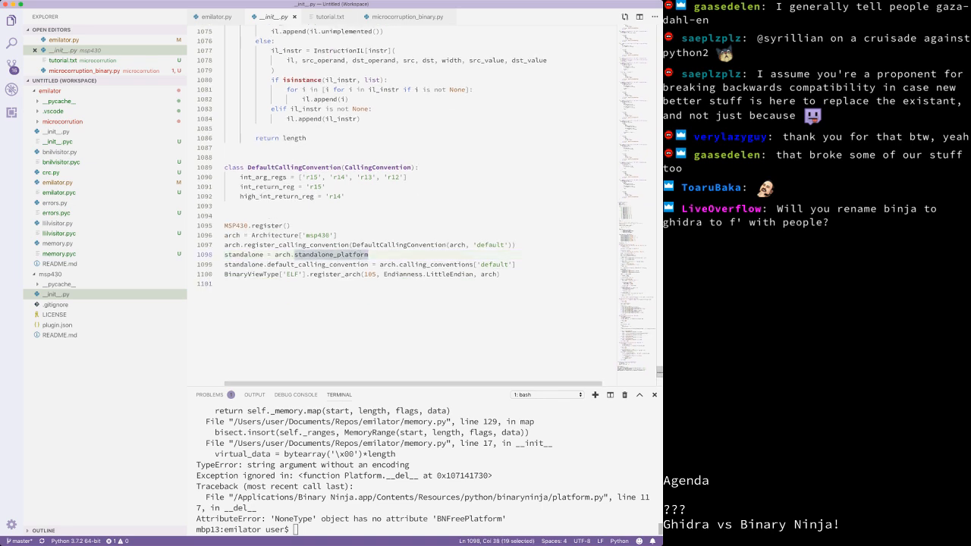
Step: Inspect the AttributeError output in the terminal
{"action": "double_click", "coordinate": [319, 475]}
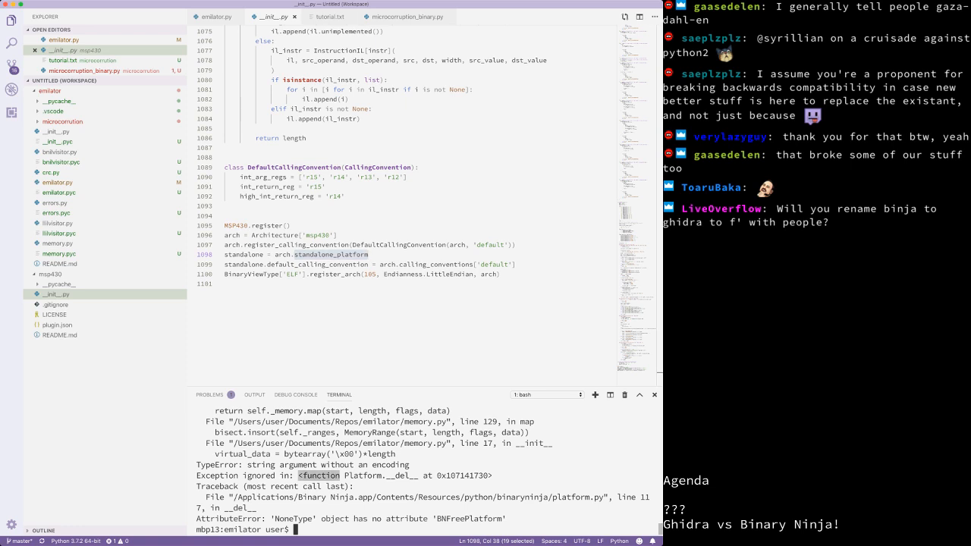
{"action": "left_click", "coordinate": [318, 475]}
{"action": "double_click", "coordinate": [360, 518]}
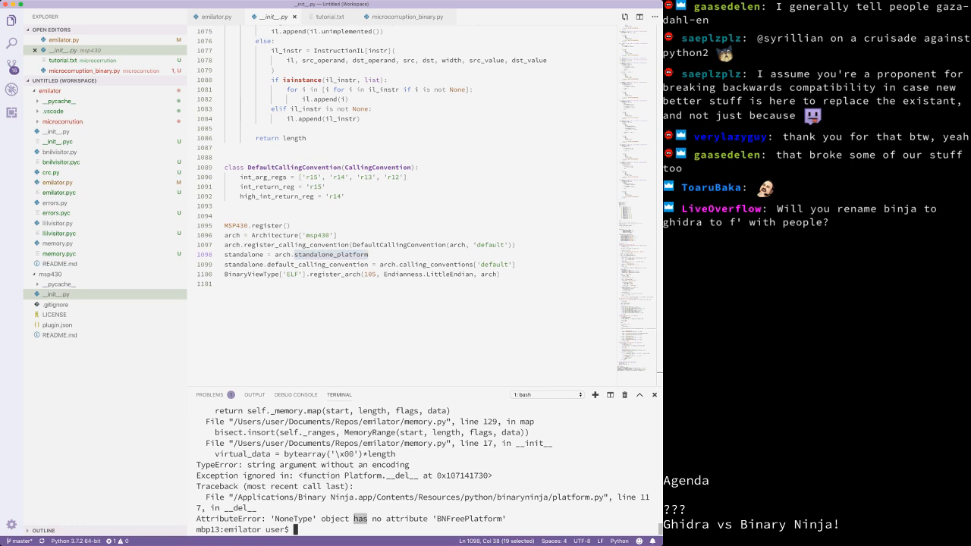
{"action": "left_click", "coordinate": [360, 519]}
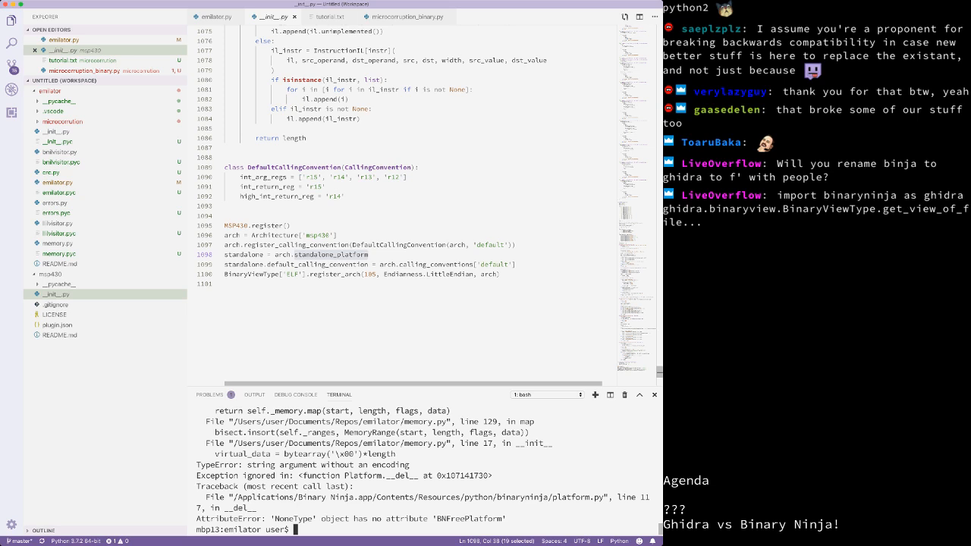
{"action": "scroll", "coordinate": [417, 205], "scroll_direction": "up", "scroll_amount": 3}
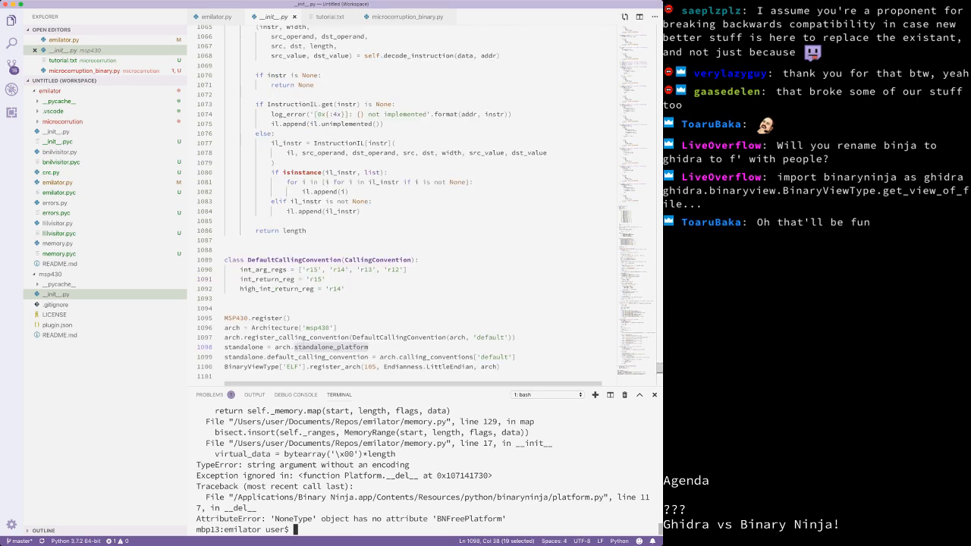
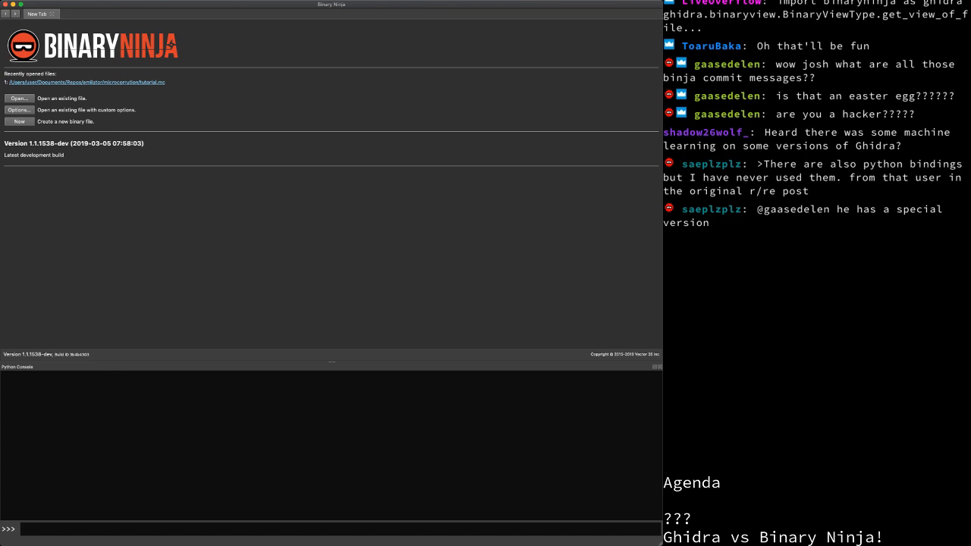
Step: Run Create Javascript Console from the command palette and widen the new console pane
{"action": "key", "text": "super+p"}
{"action": "type", "text": "jav"}
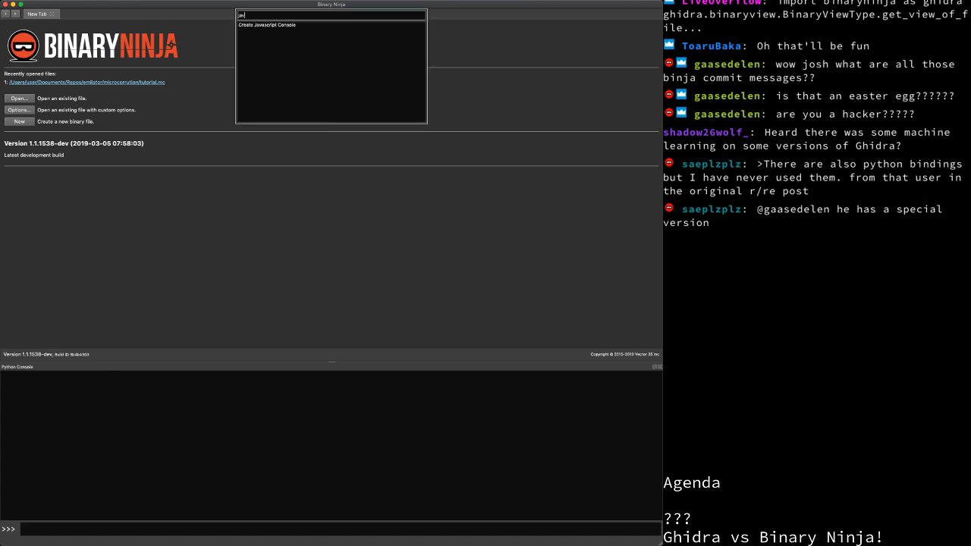
{"action": "key", "text": "Down"}
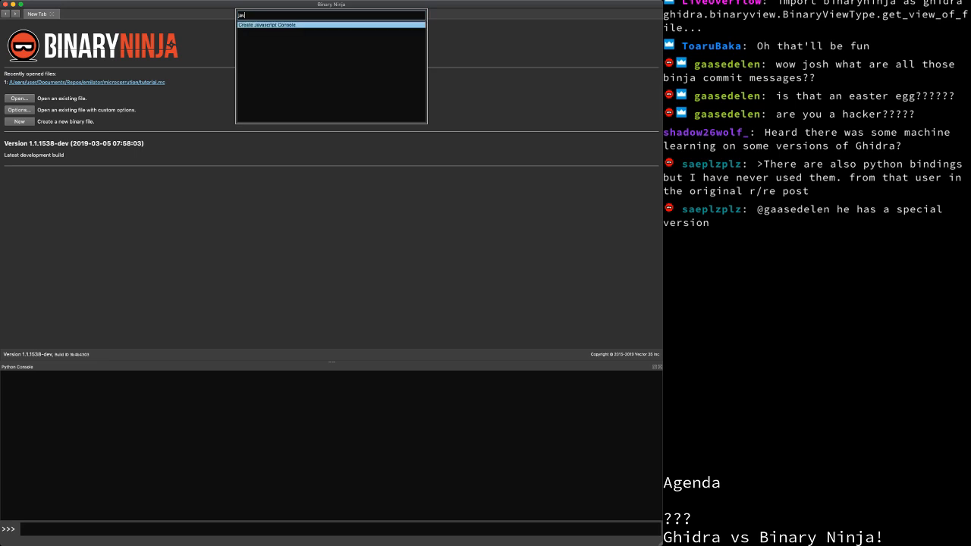
{"action": "key", "text": "Return"}
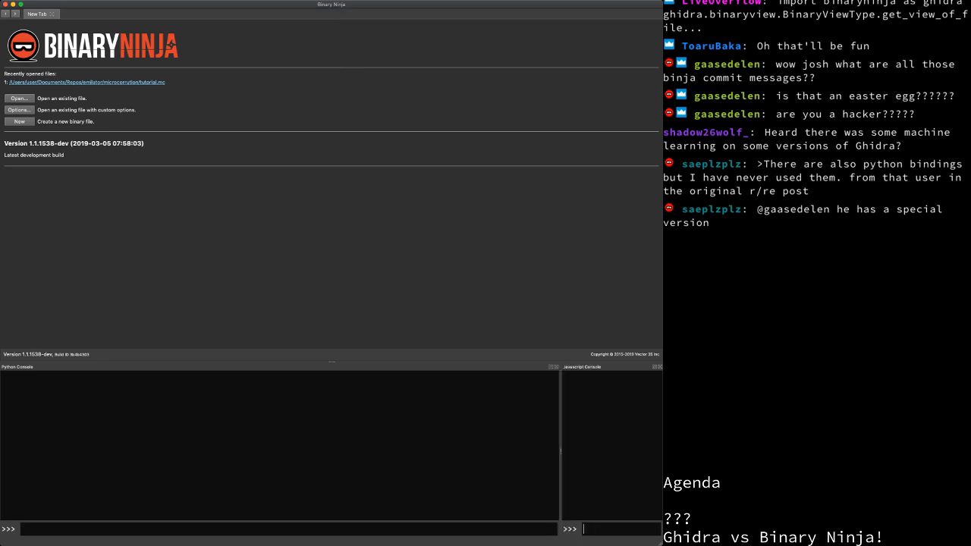
{"action": "left_click_drag", "start_coordinate": [561, 451], "coordinate": [269, 452]}
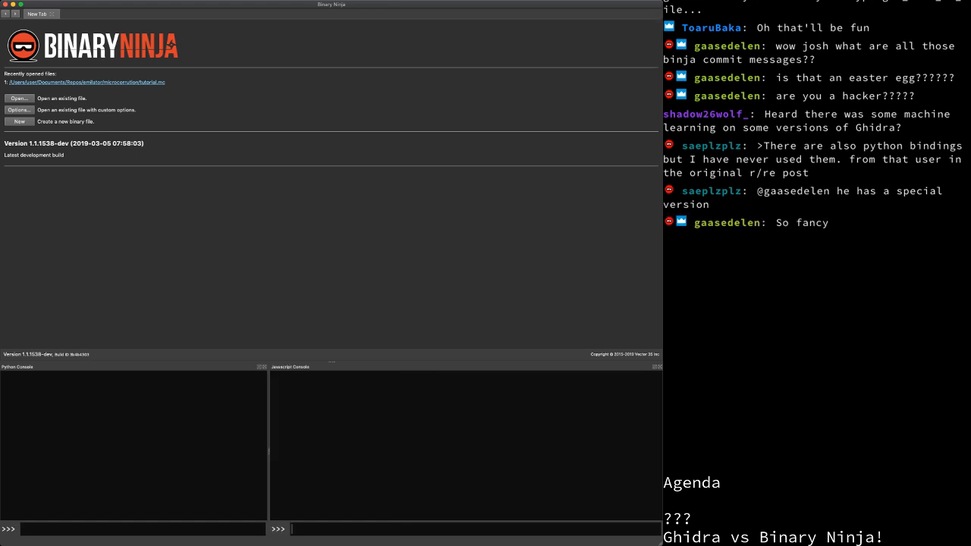
Step: List the binary view types by running BinaryViewType.GetViewTypes() in the JavaScript console
{"action": "type", "text": "BinaryViewType.GetTypes"}
{"action": "key", "text": "Return"}
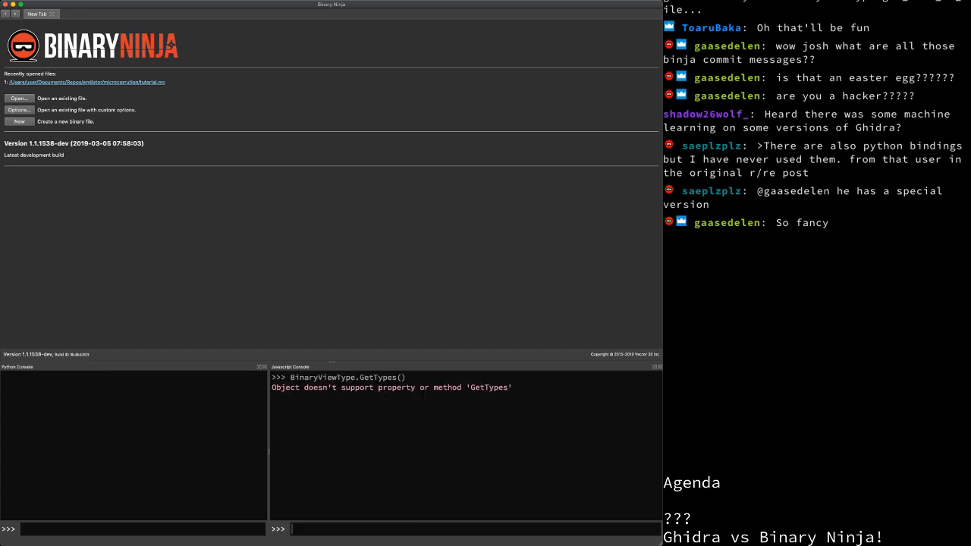
{"action": "key", "text": "Up"}
{"action": "key", "text": "BackSpace"}
{"action": "key", "text": "BackSpace"}
{"action": "key", "text": "BackSpace"}
{"action": "key", "text": "BackSpace"}
{"action": "key", "text": "BackSpace"}
{"action": "key", "text": "BackSpace"}
{"action": "key", "text": "BackSpace"}
{"action": "type", "text": "ViewTypes()"}
{"action": "key", "text": "Return"}
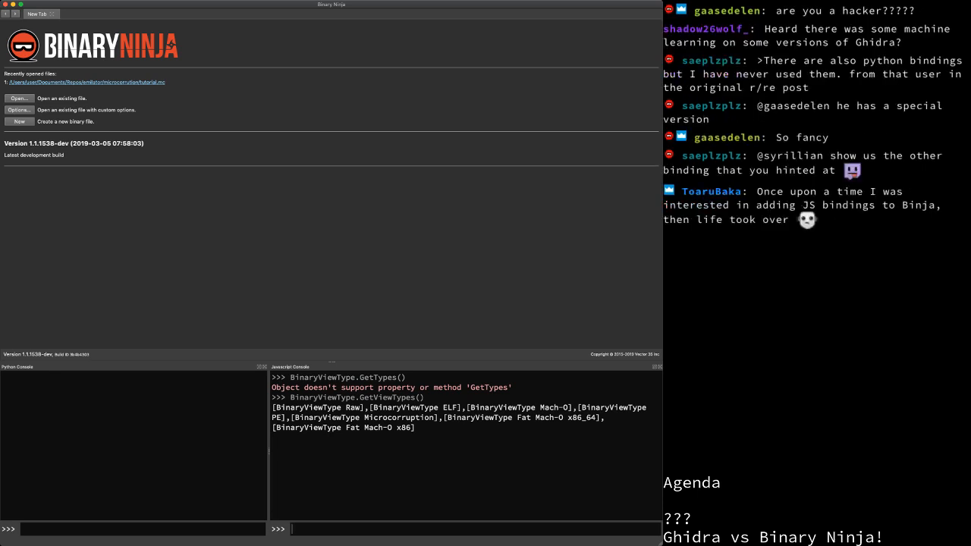
Step: Create the array with var a = new Uint8Array(10) and print a
{"action": "type", "text": "var a = Uint8Array(10)"}
{"action": "key", "text": "Return"}
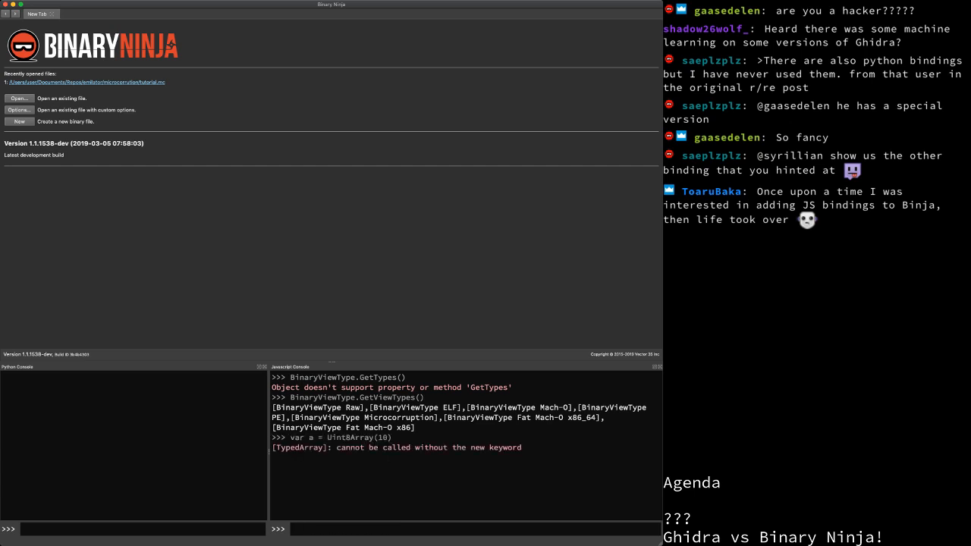
{"action": "key", "text": "Up"}
{"action": "type", "text": "new"}
{"action": "key", "text": "Return"}
{"action": "type", "text": "a"}
{"action": "key", "text": "Return"}
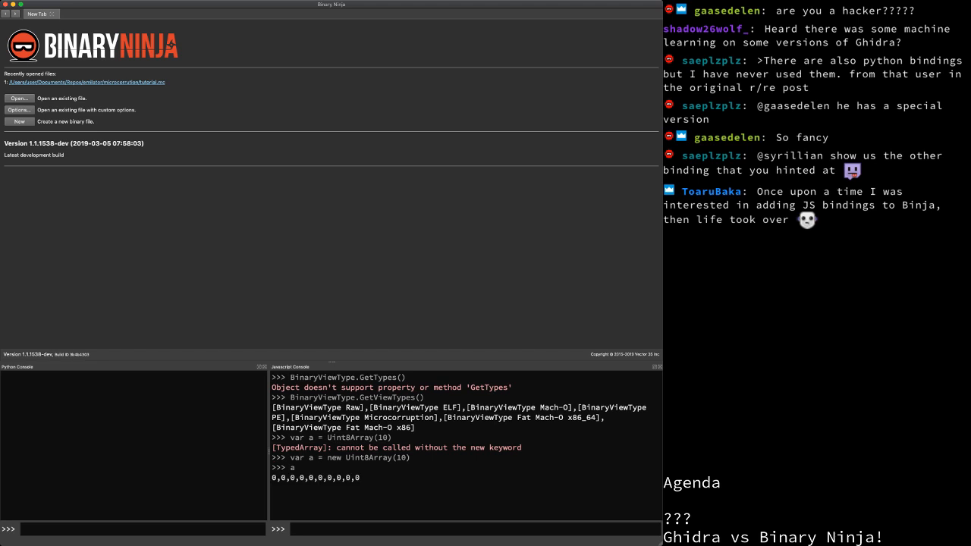
Step: Widen the Python console slightly and highlight part of the view type output
{"action": "left_click_drag", "start_coordinate": [269, 451], "coordinate": [337, 451]}
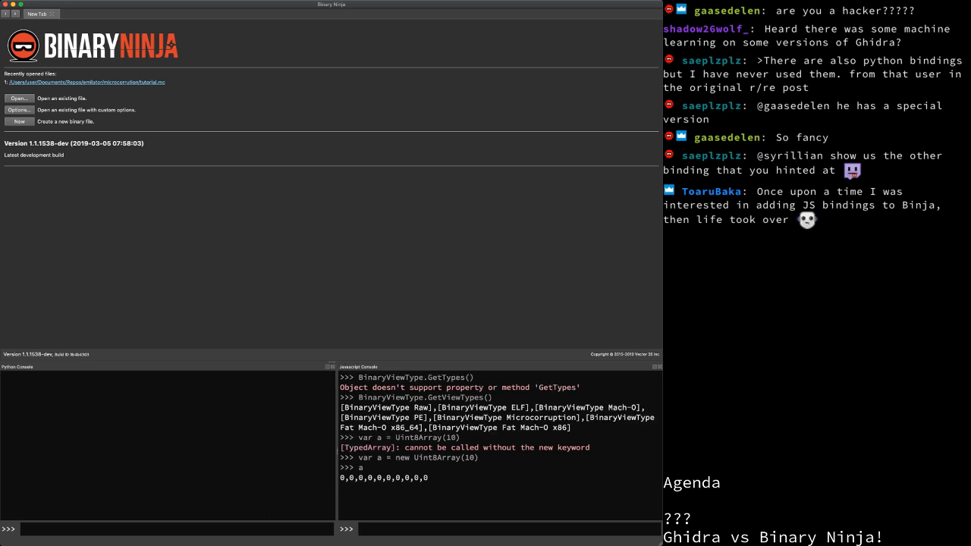
{"action": "left_click_drag", "start_coordinate": [508, 407], "coordinate": [434, 417]}
{"action": "left_click_drag", "start_coordinate": [571, 428], "coordinate": [342, 398]}
{"action": "left_click", "coordinate": [394, 424]}
Step: Open recent file tutorial.mc to view the sub_4400 graph, then close the JavaScript console dock
{"action": "key", "text": "1"}
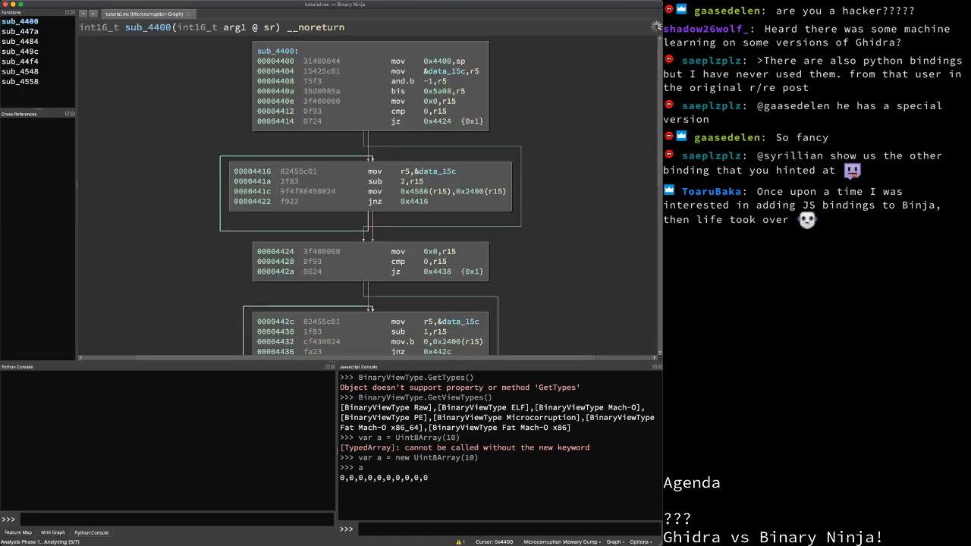
{"action": "scroll", "coordinate": [384, 195], "scroll_direction": "down", "scroll_amount": 3}
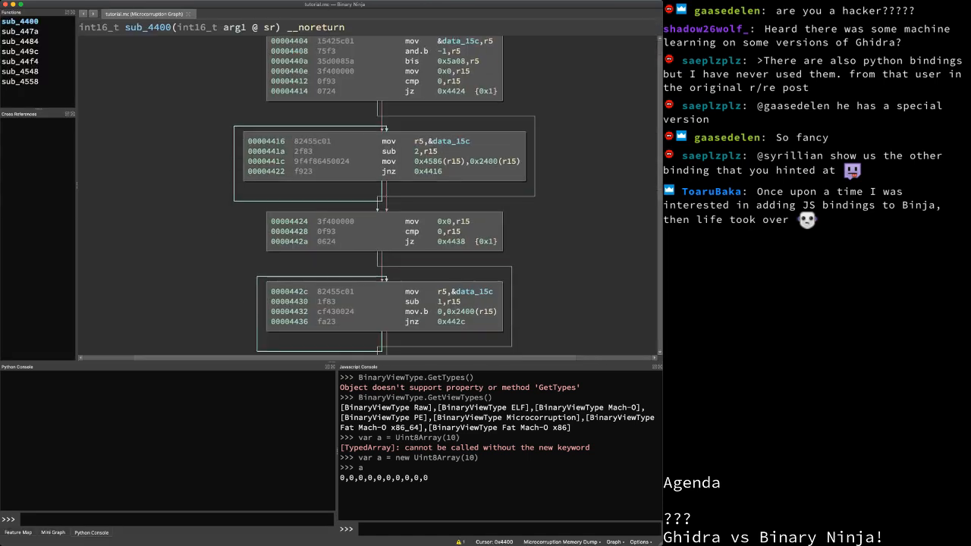
{"action": "key", "text": "shift+grave"}
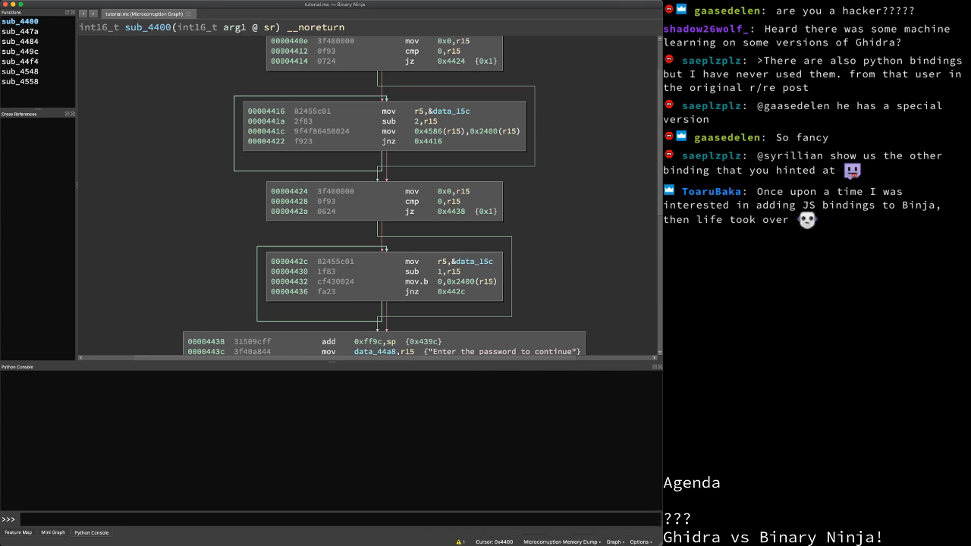
{"action": "scroll", "coordinate": [384, 195], "scroll_direction": "up", "scroll_amount": 3}
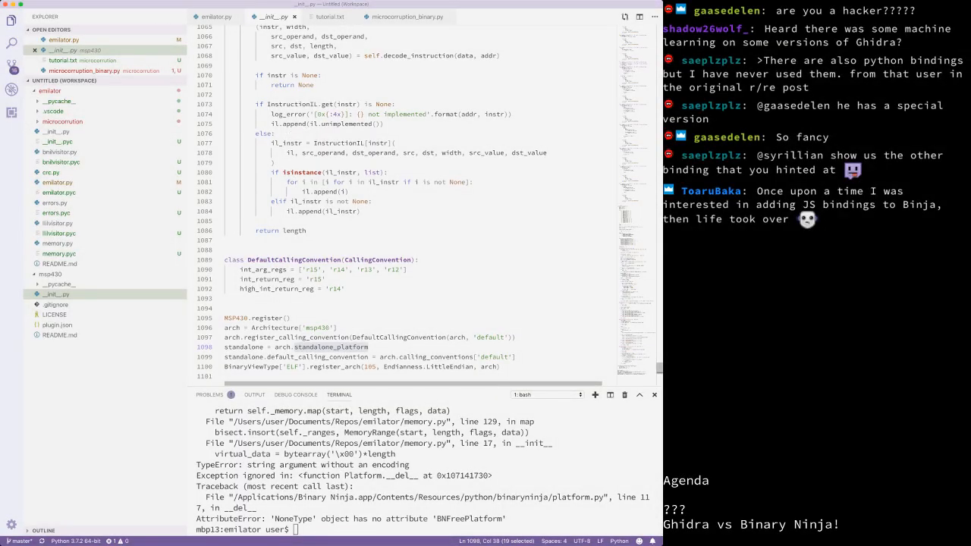
Step: Scroll through the msp430 __init__.py, then close it so emilator.py is shown
{"action": "scroll", "coordinate": [417, 205], "scroll_direction": "down", "scroll_amount": 4}
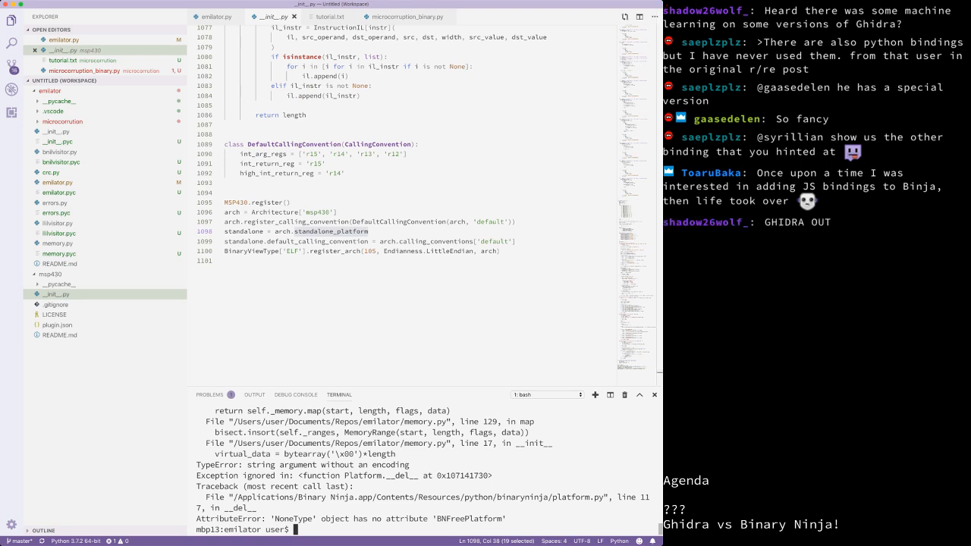
{"action": "key", "text": "super+w"}
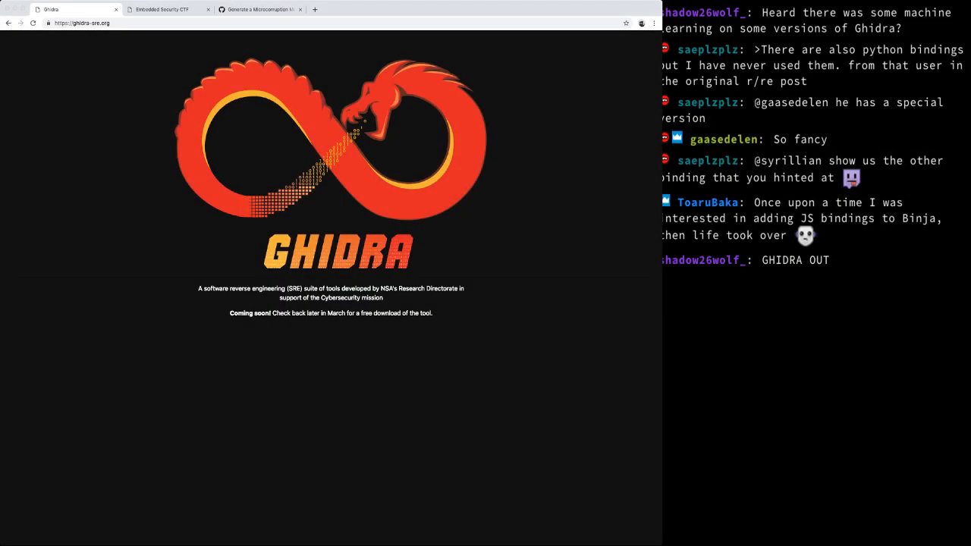
Step: Reload ghidra-sre.org and start downloading the Ghidra 9.0 zip via Download Ghidra
{"action": "key", "text": "super+r"}
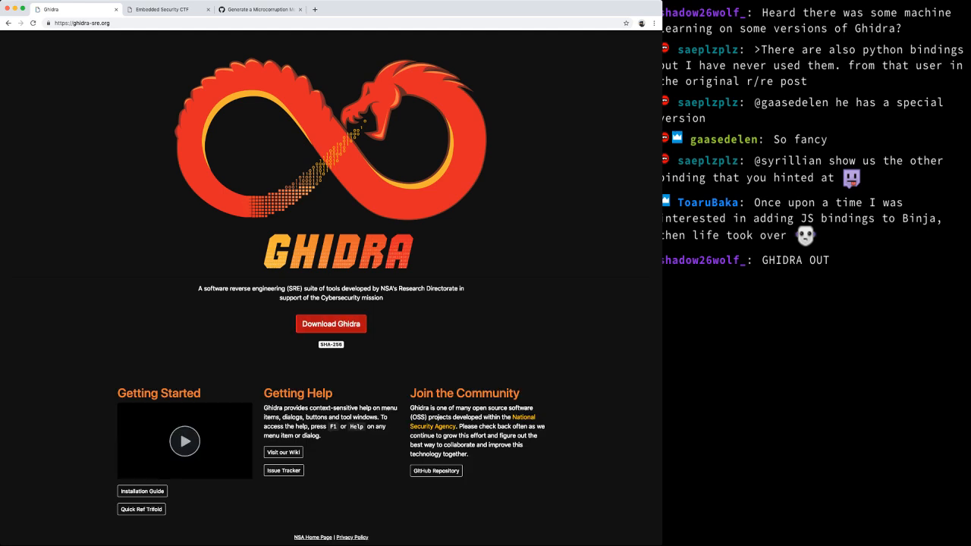
{"action": "left_click", "coordinate": [331, 323]}
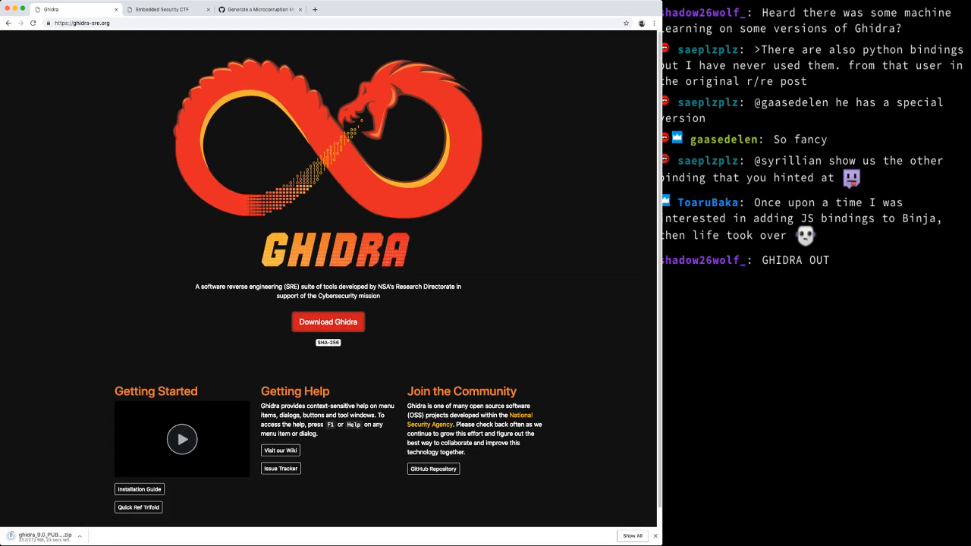
{"action": "scroll", "coordinate": [327, 273], "scroll_direction": "down", "scroll_amount": 1}
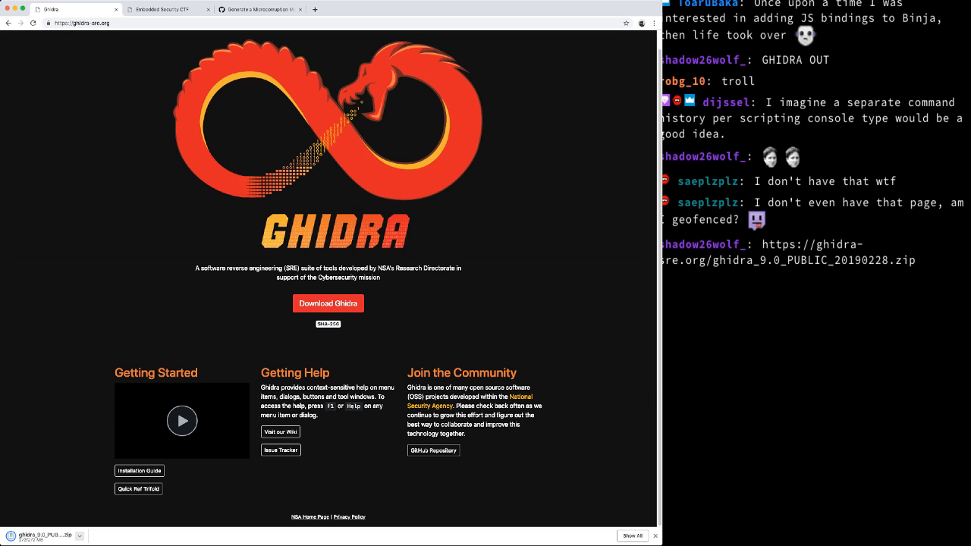
Step: Dismiss the download item menu, then, once the Ghidra zip finishes, go to the GitHub Gist tab
{"action": "key", "text": "Escape"}
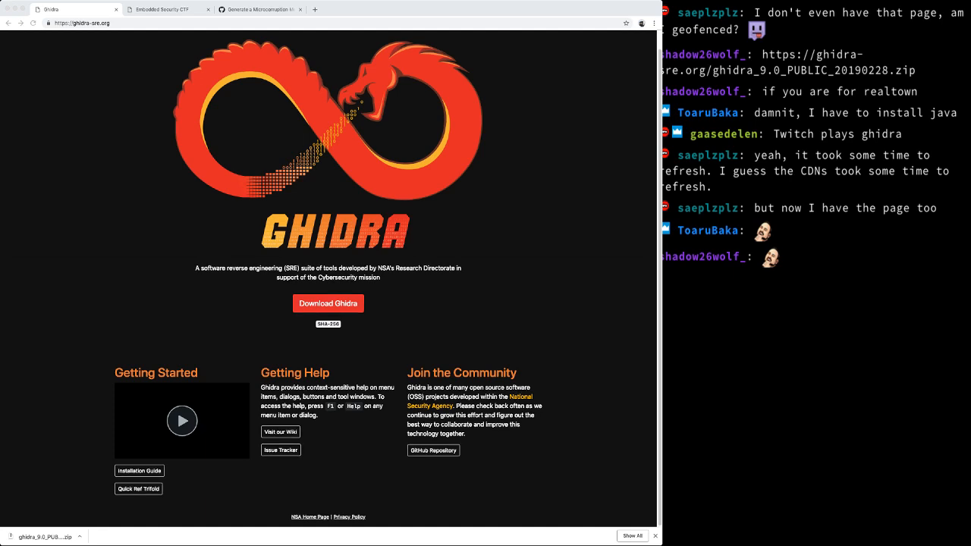
{"action": "left_click", "coordinate": [260, 10]}
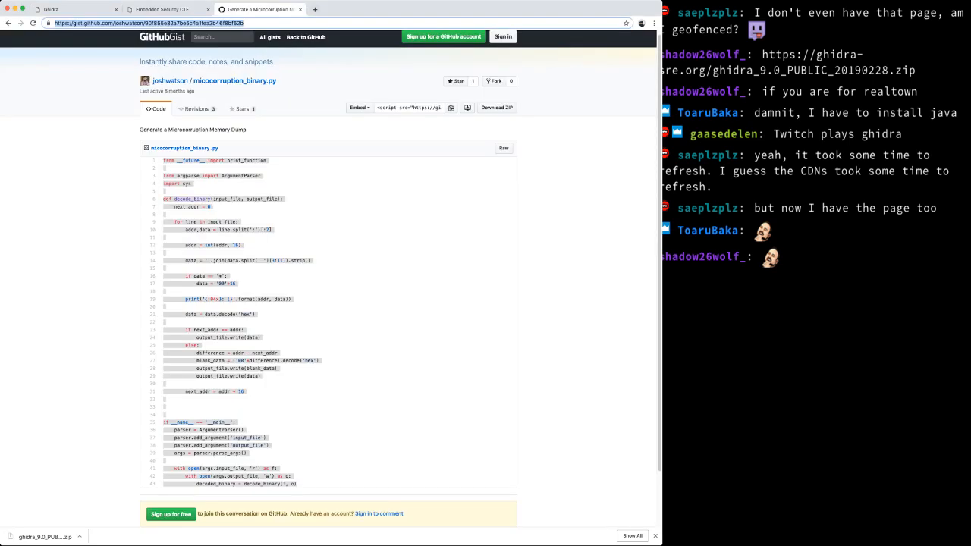
Step: Search Google for 'jdk 11' in a new tab and put the JDK 11 download page address in the address bar
{"action": "key", "text": "super+t"}
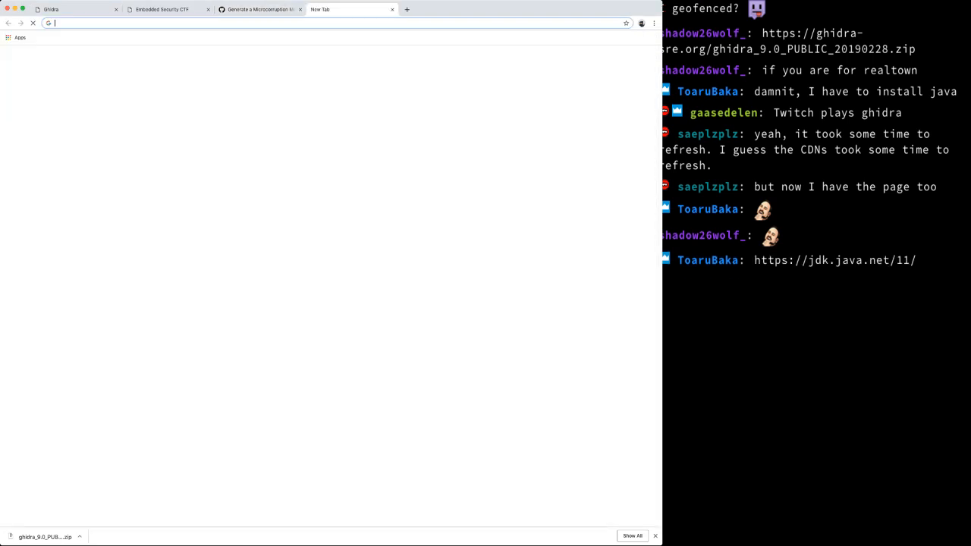
{"action": "type", "text": "jdk 11"}
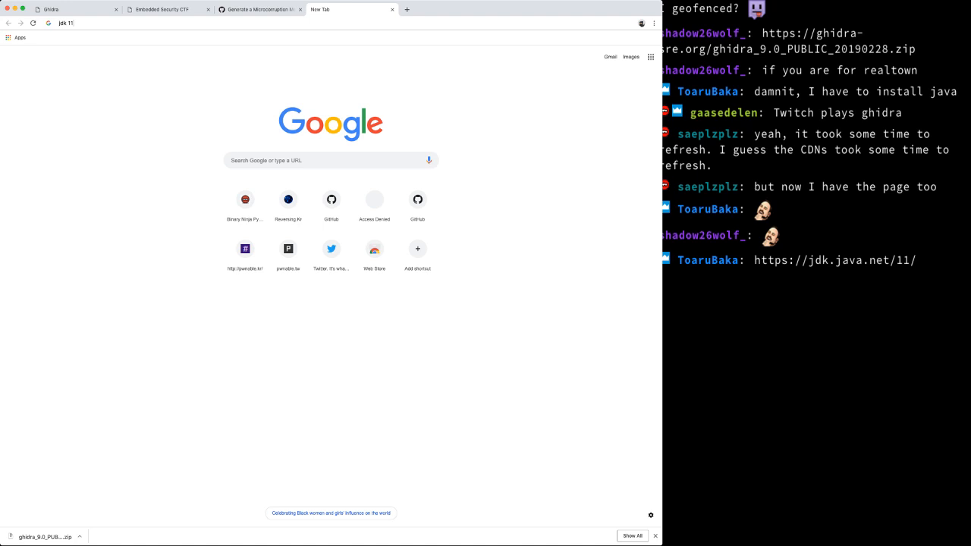
{"action": "key", "text": "Return"}
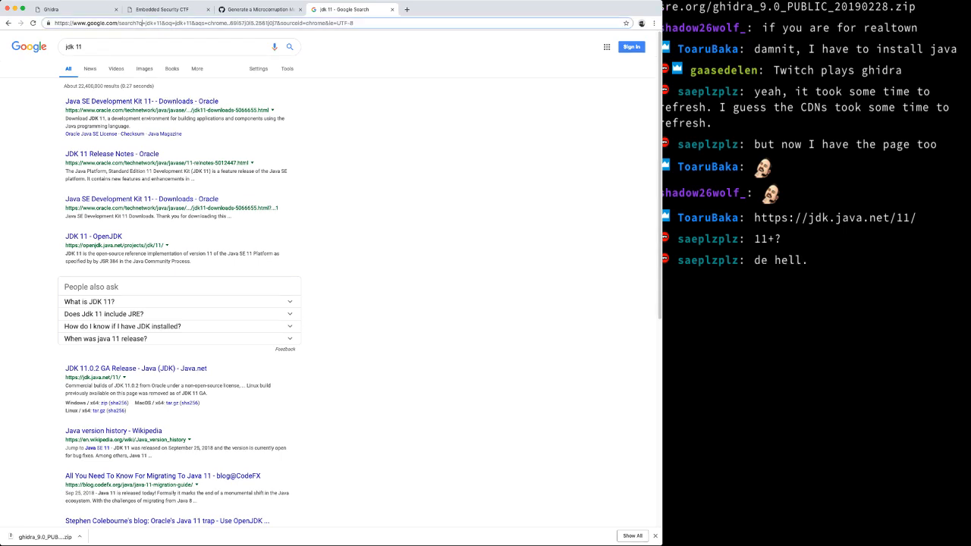
{"action": "left_click", "coordinate": [141, 22]}
{"action": "key", "text": "super+Tab"}
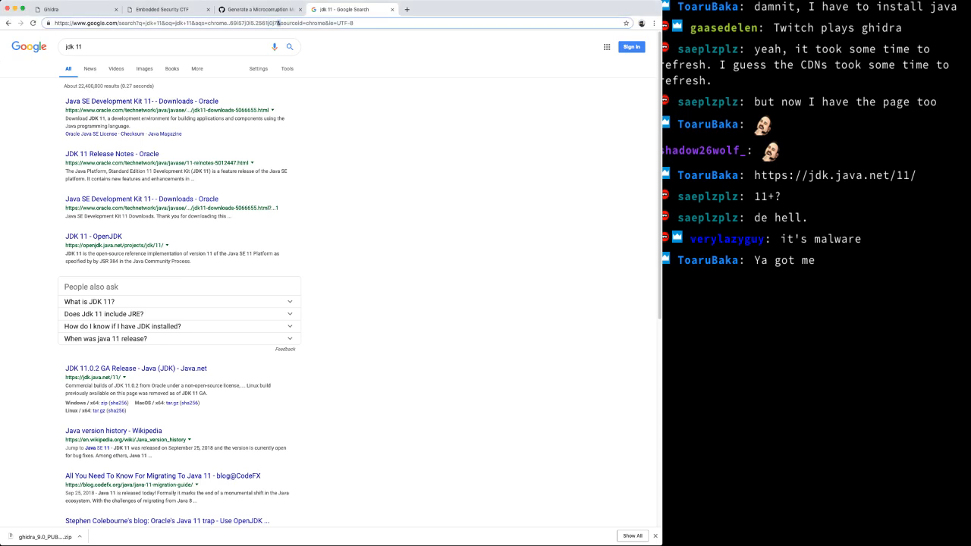
{"action": "type", "text": "https://jdk.java.net/11/"}
{"action": "key", "text": "super+a"}
{"action": "type", "text": "https://jdk.java.net/11/"}
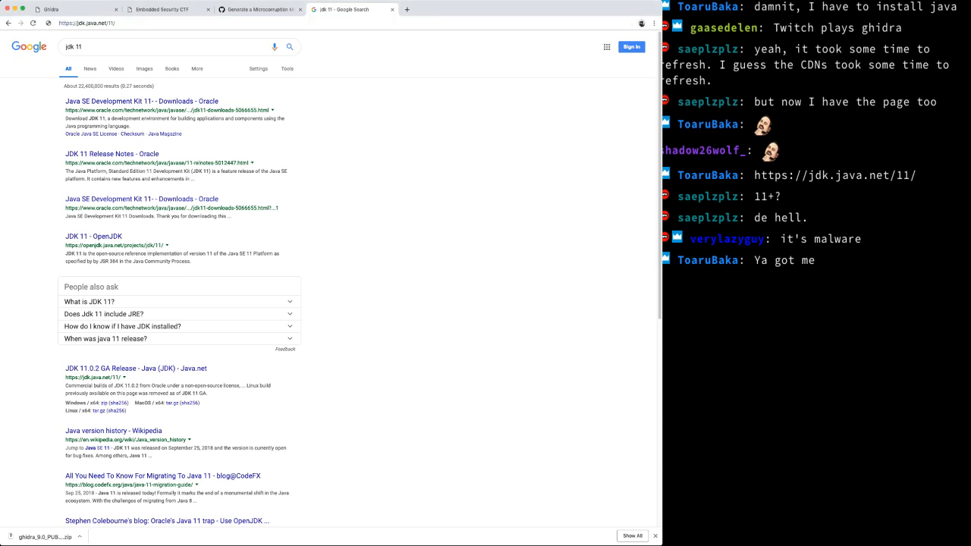
{"action": "key", "text": "Return"}
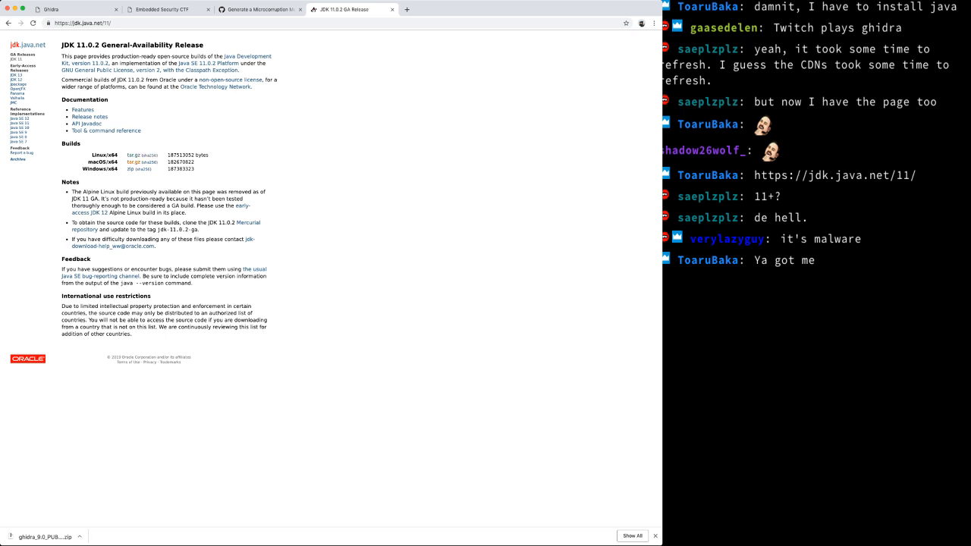
{"action": "left_click", "coordinate": [133, 162]}
{"action": "left_click", "coordinate": [44, 537]}
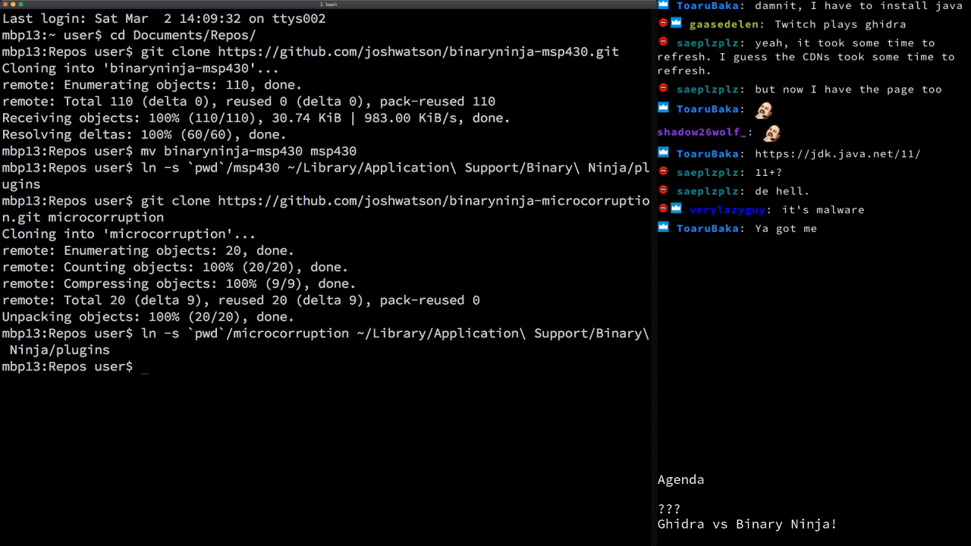
Step: Change into ~/Downloads/ghidra_9.0, list its files, and launch ./ghidraRun
{"action": "type", "text": "cd ~/Downloads/G"}
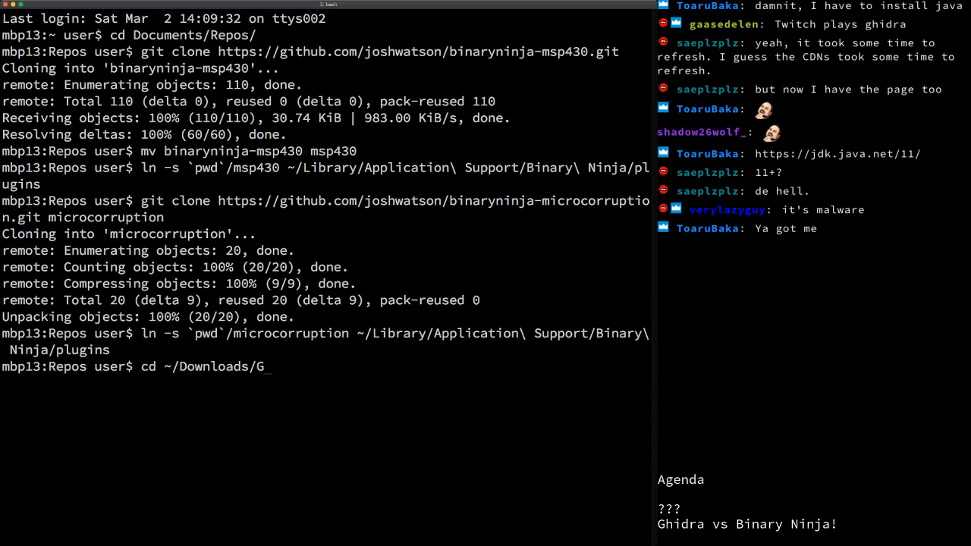
{"action": "type", "text": "hi"}
{"action": "key", "text": "BackSpace"}
{"action": "key", "text": "BackSpace"}
{"action": "key", "text": "BackSpace"}
{"action": "type", "text": "ghidra_9.0"}
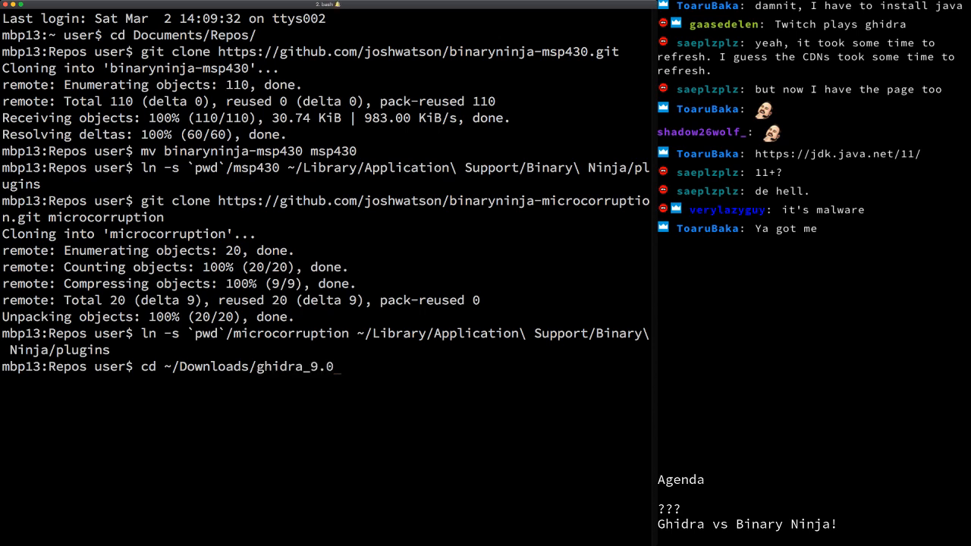
{"action": "key", "text": "Return"}
{"action": "type", "text": "ls"}
{"action": "key", "text": "Return"}
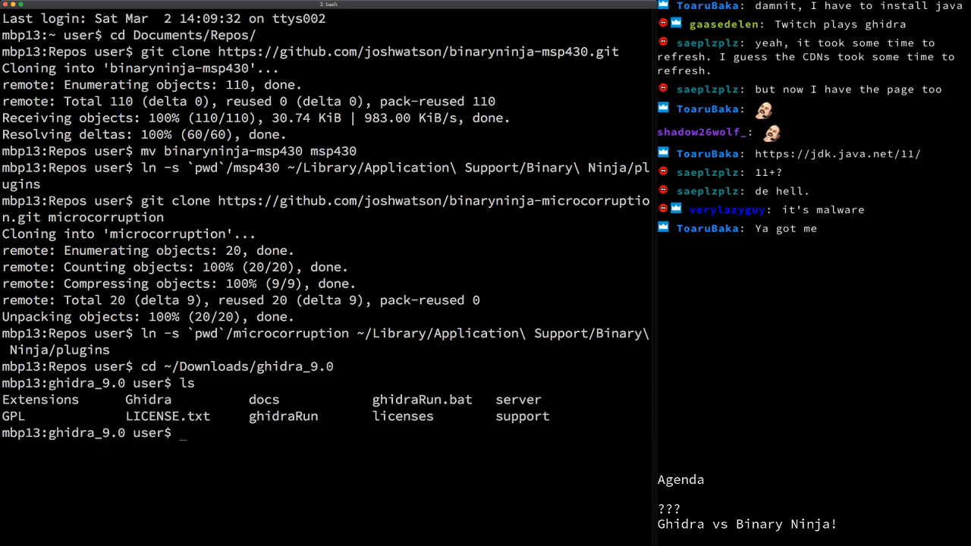
{"action": "type", "text": "./ghi"}
{"action": "key", "text": "Tab"}
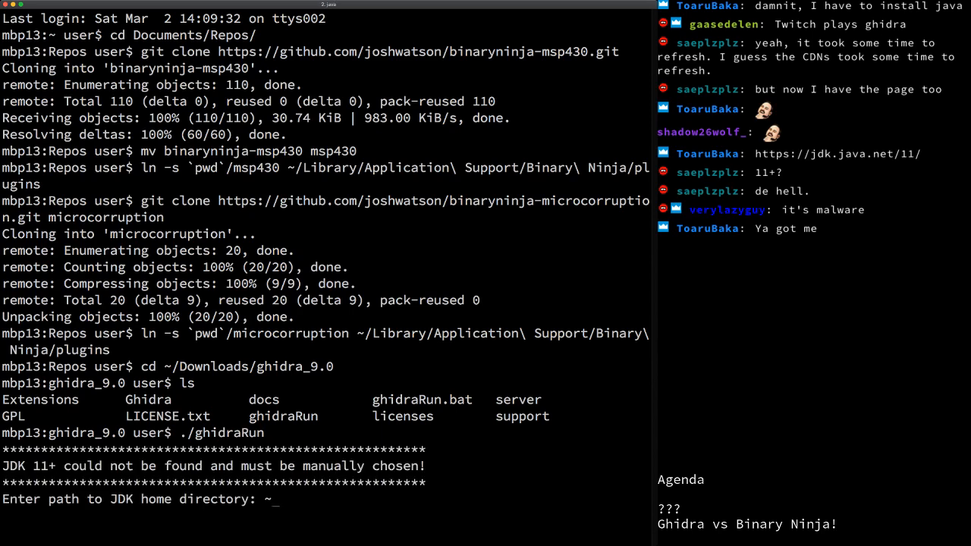
{"action": "type", "text": "/Downloads/"}
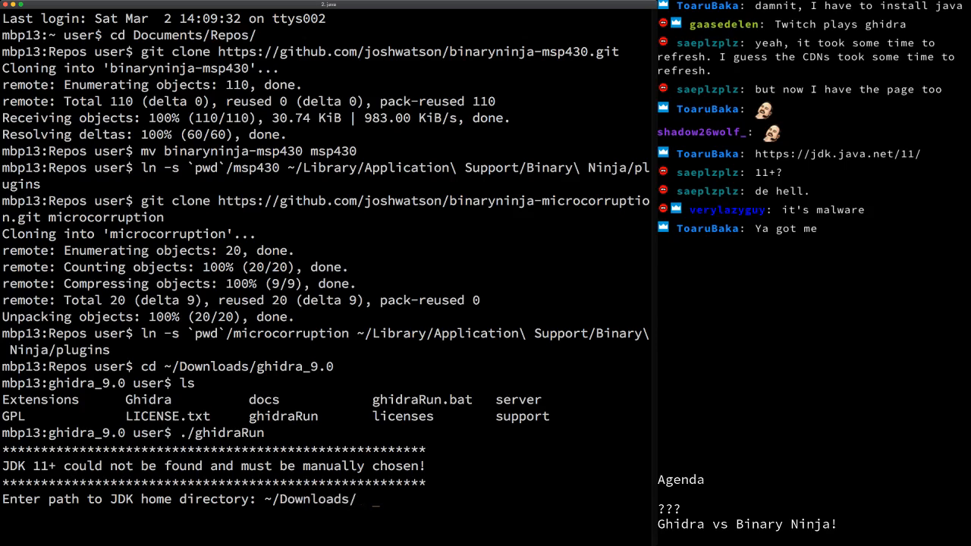
Step: Give the JDK prompt the full path to Downloads/jdk-11.0.2.jdk/Contents/Home
{"action": "key", "text": "BackSpace"}
{"action": "key", "text": "BackSpace"}
{"action": "key", "text": "BackSpace"}
{"action": "type", "text": "/"}
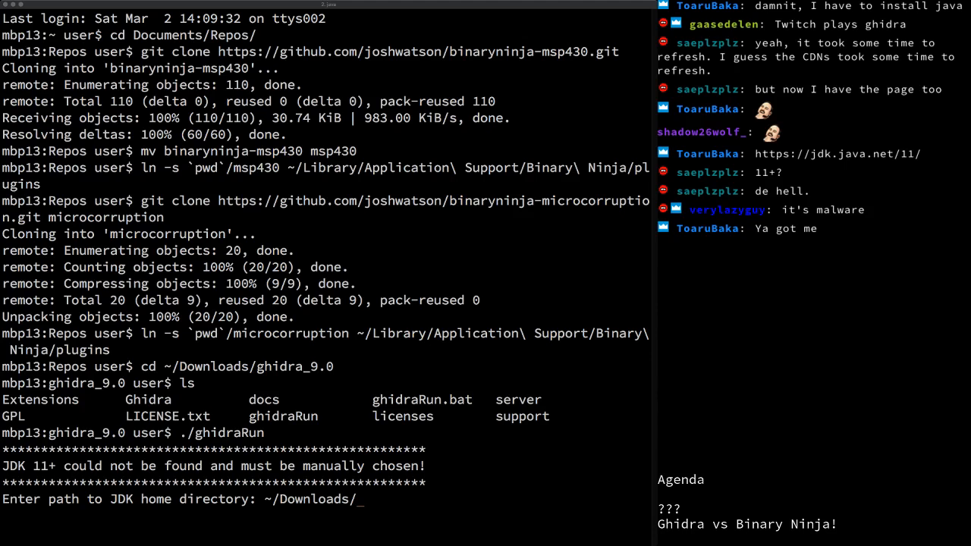
{"action": "key", "text": "super+Tab"}
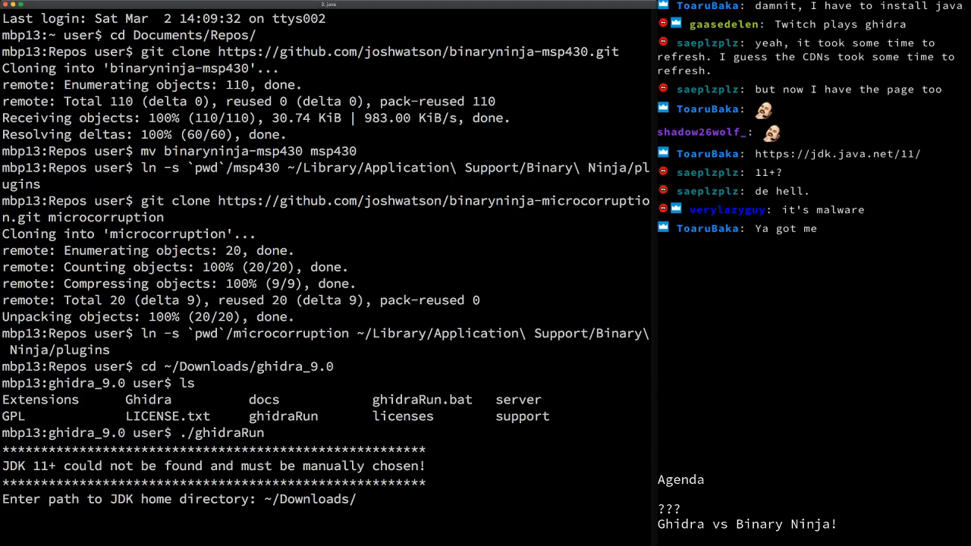
{"action": "type", "text": "jdk"}
{"action": "key", "text": "super+Tab"}
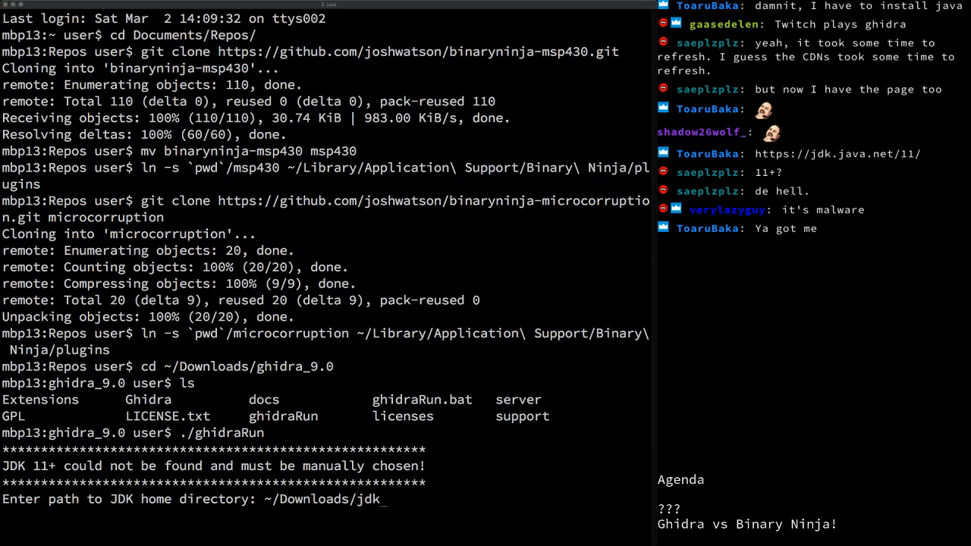
{"action": "key", "text": "super+Tab"}
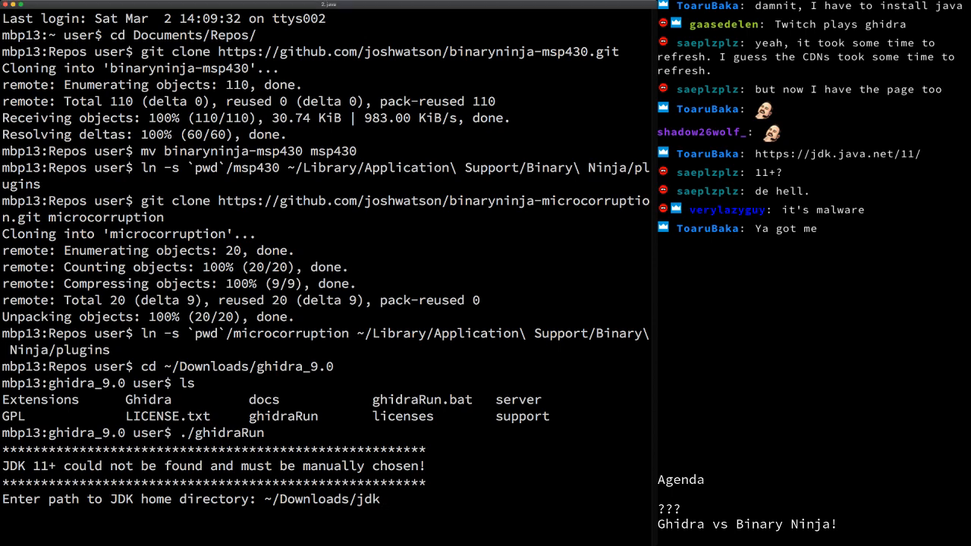
{"action": "type", "text": "-11.0.2.jdk/Contents/"}
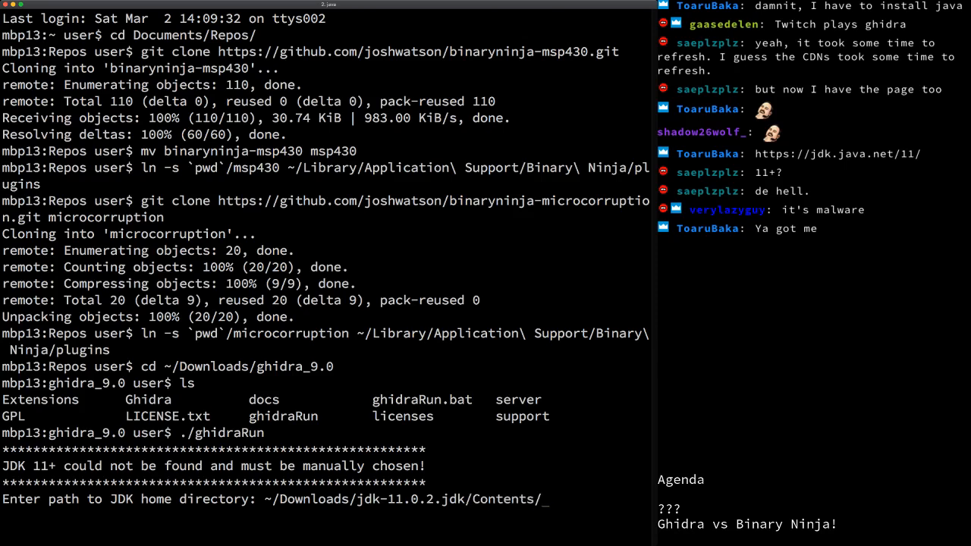
{"action": "type", "text": "Home"}
{"action": "key", "text": "Return"}
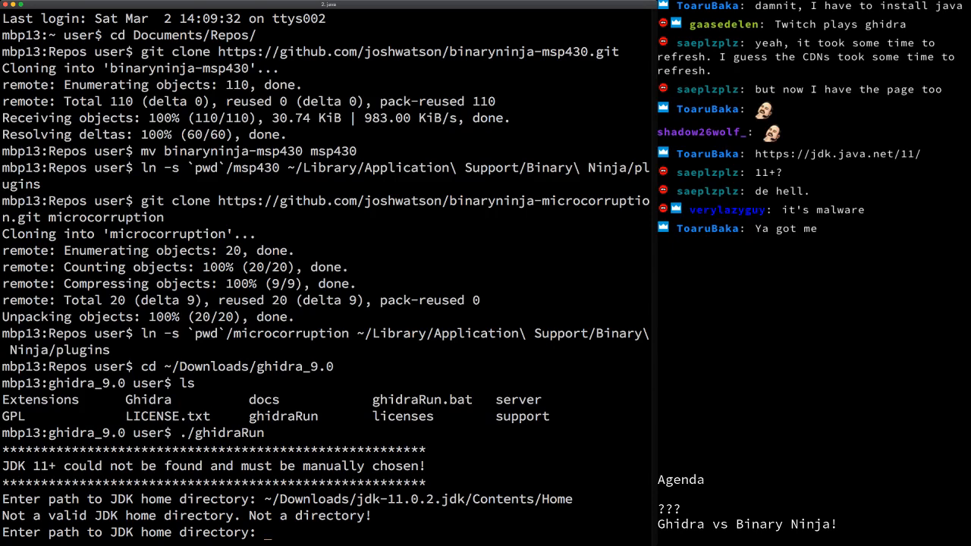
{"action": "key", "text": "Up"}
{"action": "key", "text": "Left"}
{"action": "key", "text": "BackSpace"}
{"action": "key", "text": "BackSpace"}
{"action": "key", "text": "BackSpace"}
{"action": "key", "text": "BackSpace"}
{"action": "key", "text": "BackSpace"}
{"action": "key", "text": "BackSpace"}
{"action": "key", "text": "BackSpace"}
{"action": "key", "text": "BackSpace"}
{"action": "type", "text": "/Users/user/Down"}
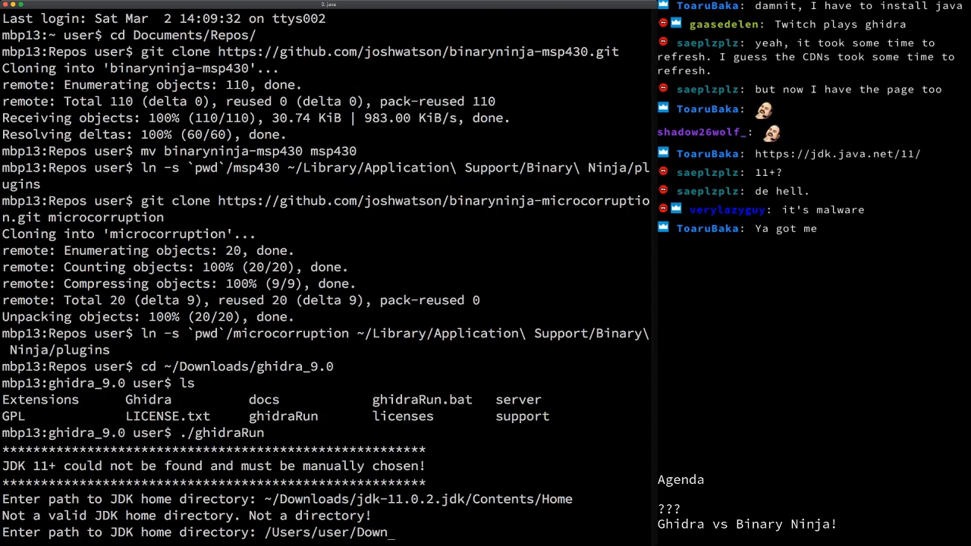
{"action": "type", "text": "loads/jdk"}
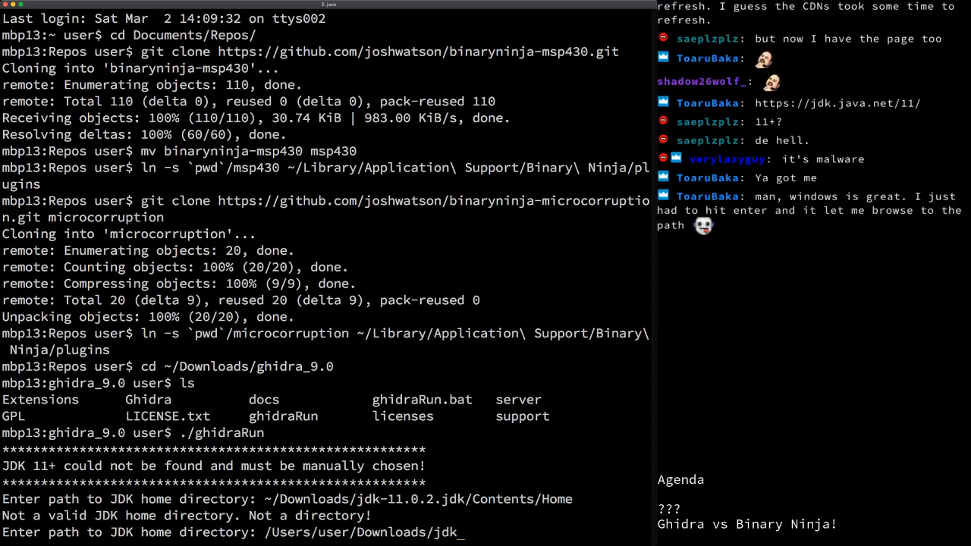
{"action": "type", "text": "-11.0.2.jdk/Contents/H"}
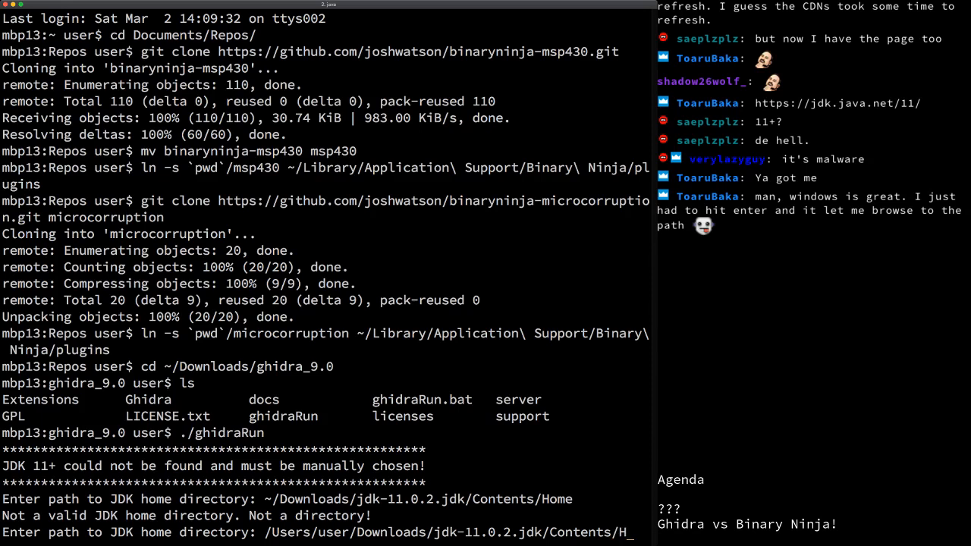
{"action": "type", "text": "ome"}
{"action": "key", "text": "Return"}
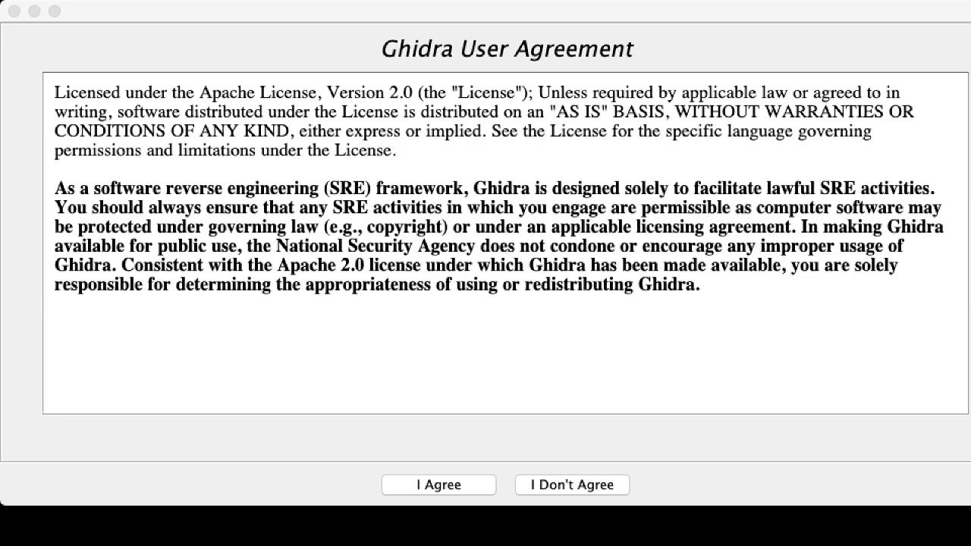
Step: Accept the Ghidra User Agreement with I Agree
{"action": "left_click", "coordinate": [438, 484]}
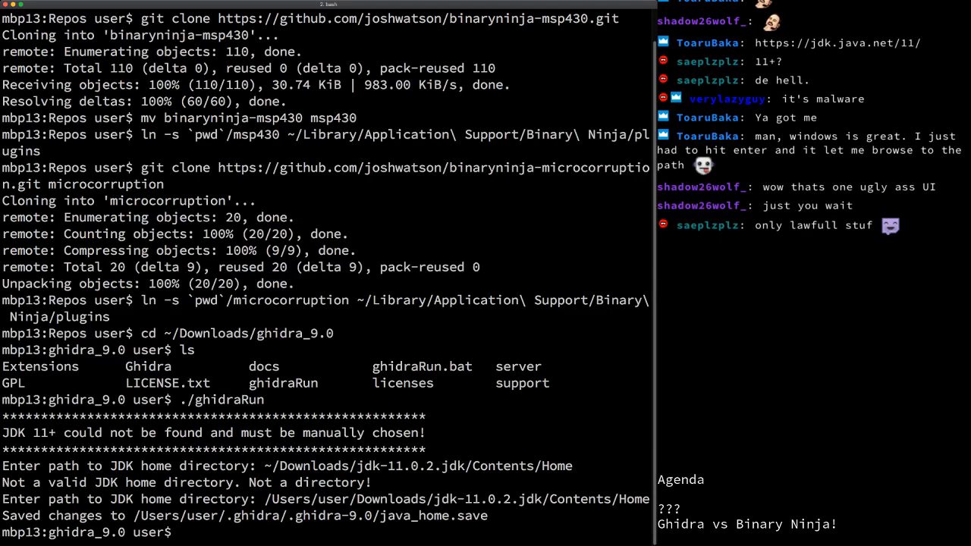
Step: Shrink and then restore the terminal font size, and show all windows in Mission Control
{"action": "key", "text": "super+minus"}
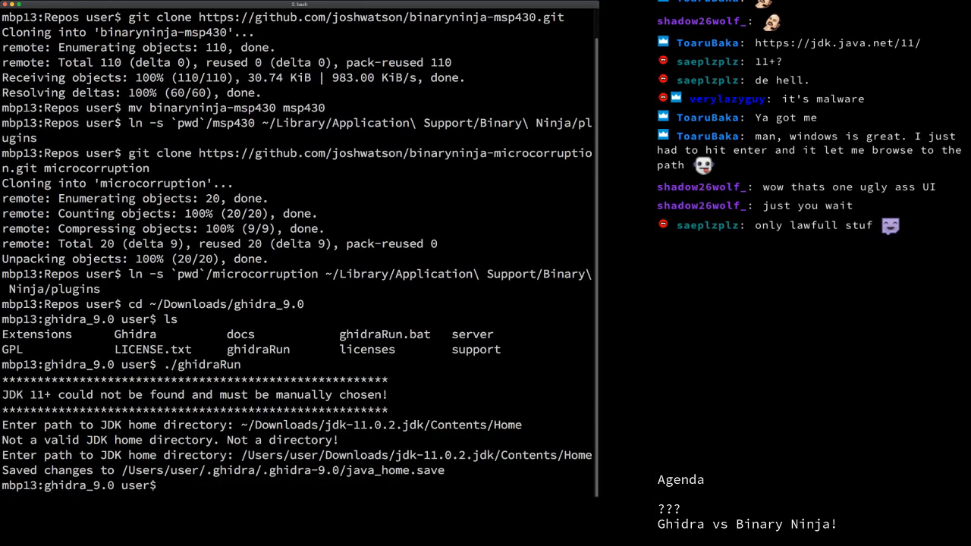
{"action": "key", "text": "super+minus"}
{"action": "key", "text": "super+minus"}
{"action": "key", "text": "super+minus"}
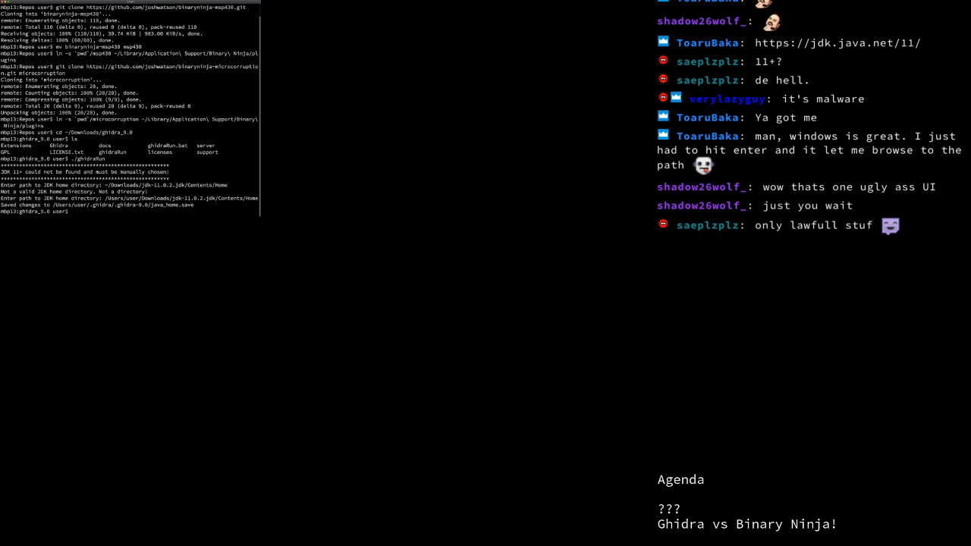
{"action": "key", "text": "super+0"}
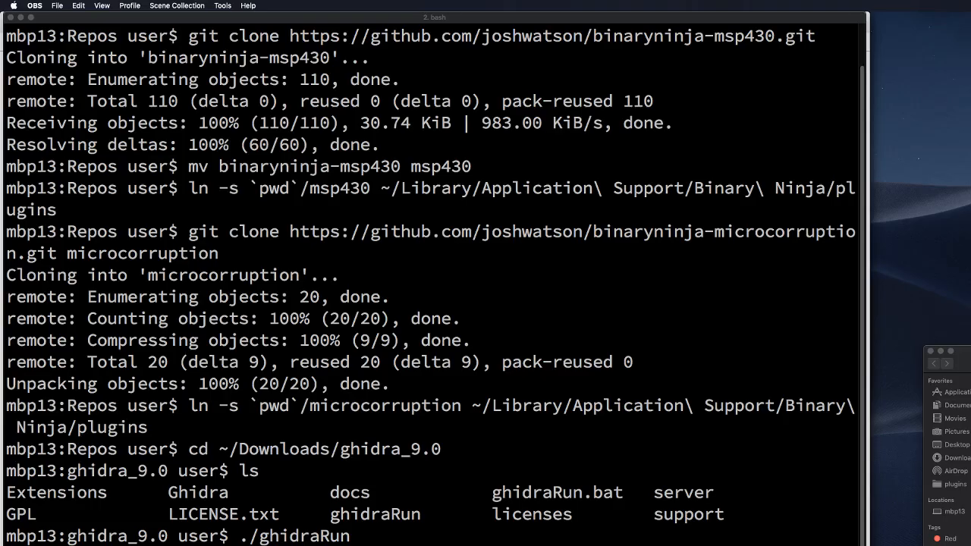
{"action": "key", "text": "ctrl+Up"}
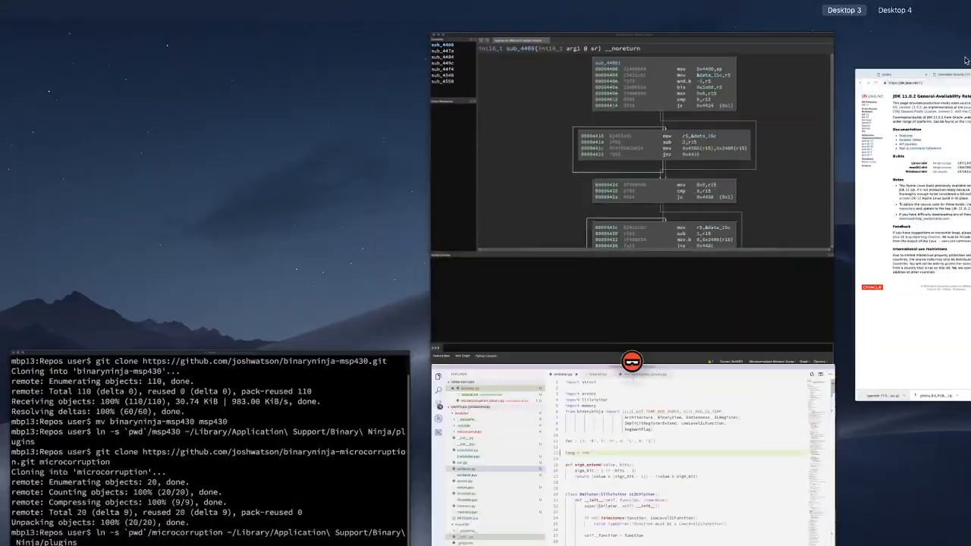
Step: Return from the terminal to the Ghidra desktop and move the project window up and left
{"action": "left_click", "coordinate": [934, 35]}
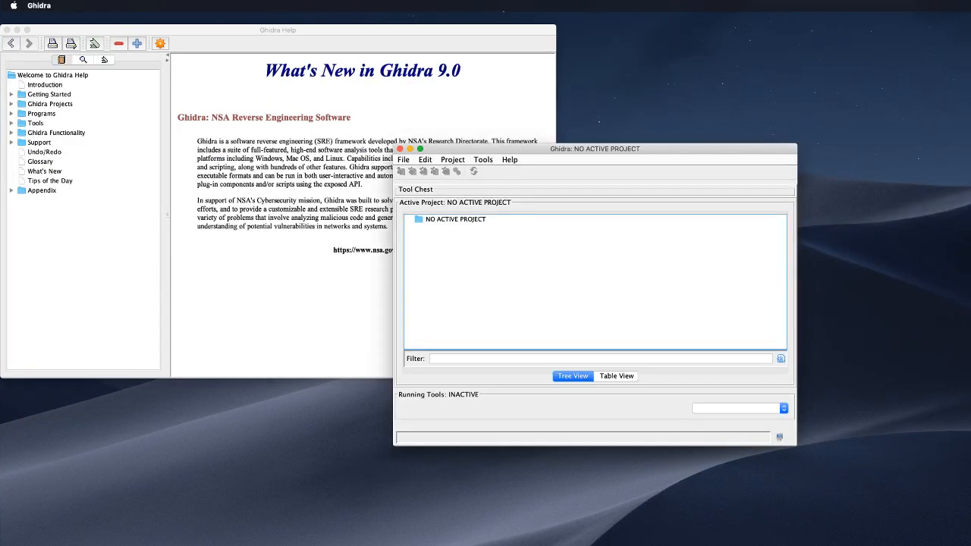
{"action": "key", "text": "ctrl+Up"}
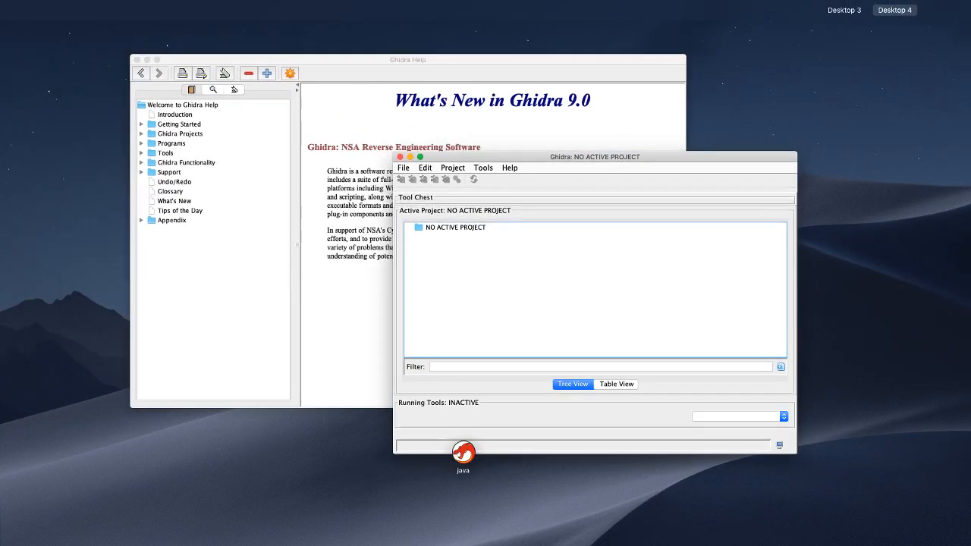
{"action": "key", "text": "ctrl+Up"}
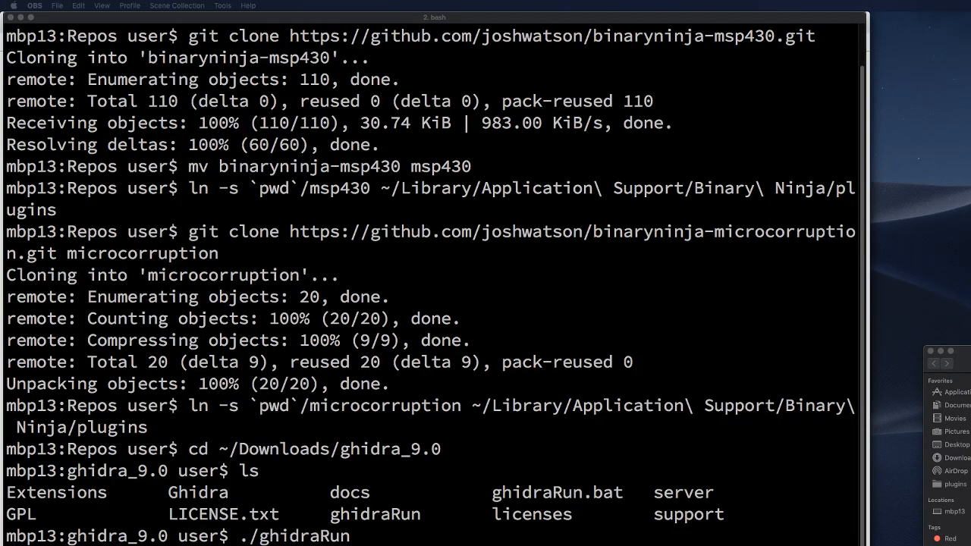
{"action": "key", "text": "ctrl+Up"}
{"action": "key", "text": "ctrl+Up"}
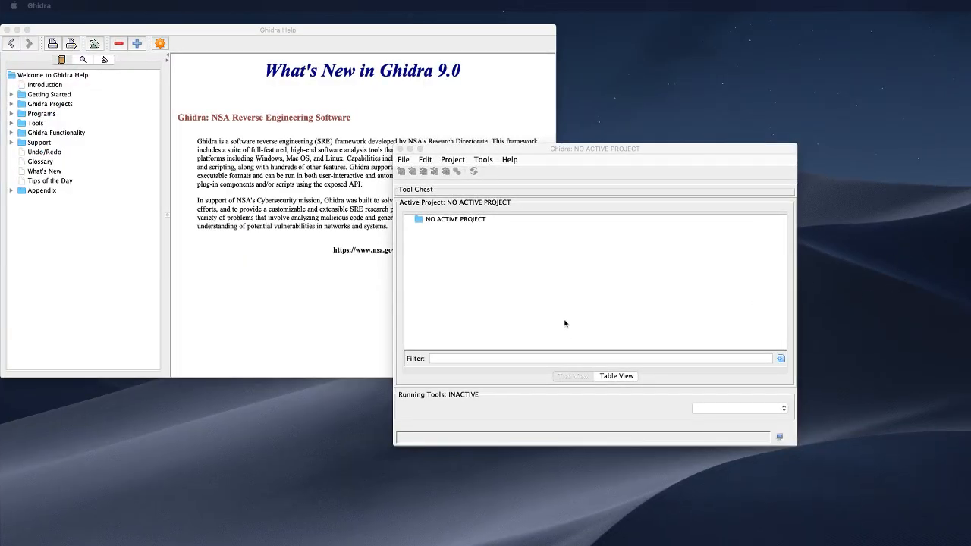
{"action": "left_click_drag", "start_coordinate": [591, 150], "coordinate": [452, 110]}
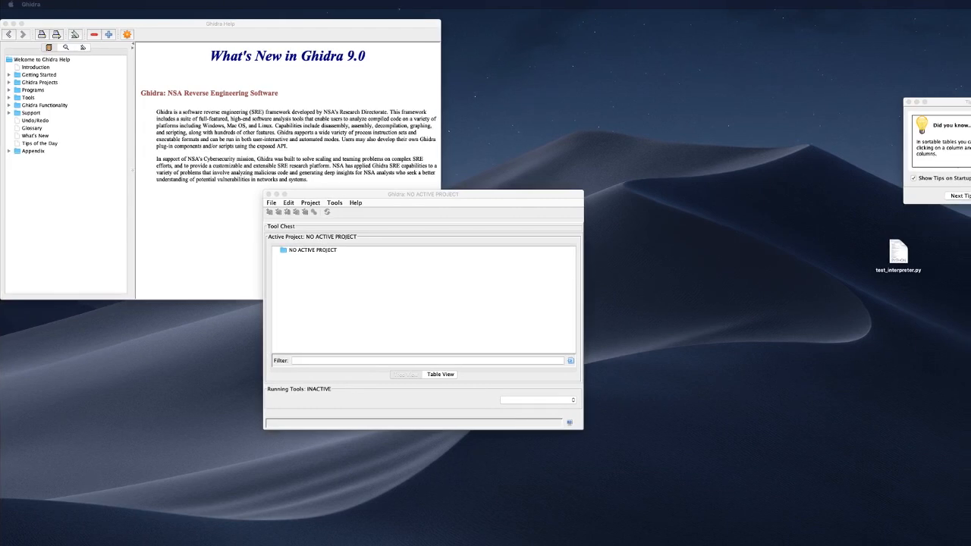
Step: Drag the Tip of the Day fully into view and close it
{"action": "left_click_drag", "start_coordinate": [970, 142], "coordinate": [546, 61]}
{"action": "left_click_drag", "start_coordinate": [969, 101], "coordinate": [574, 47]}
{"action": "left_click", "coordinate": [553, 88]}
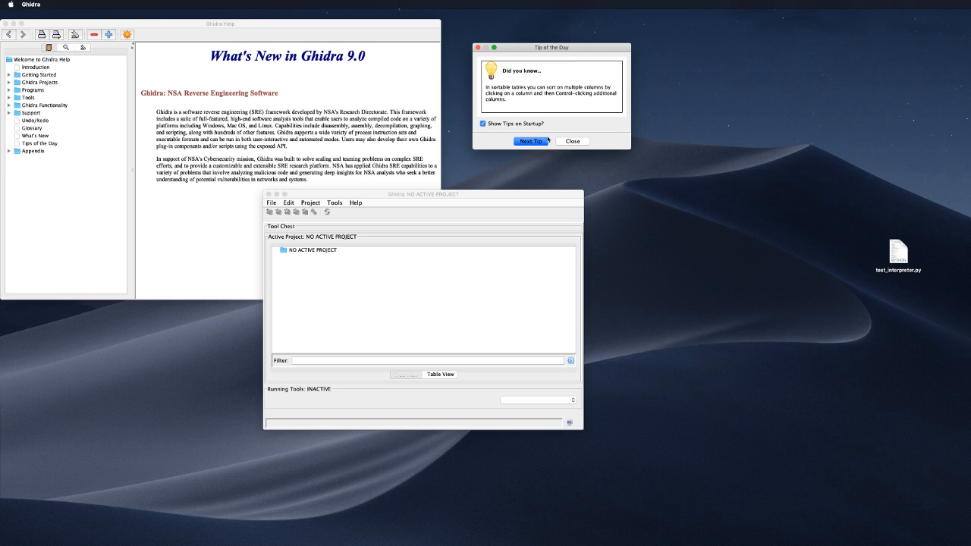
{"action": "left_click", "coordinate": [572, 141]}
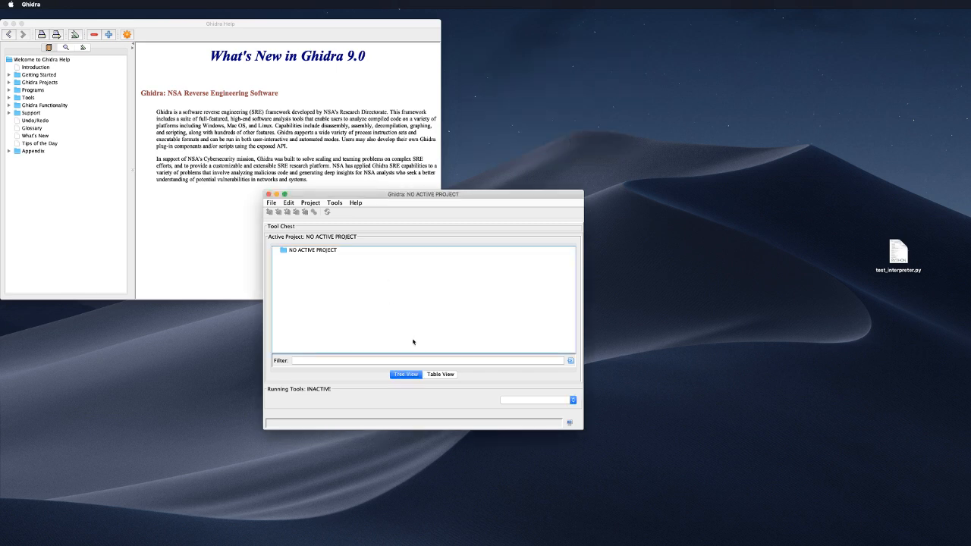
Step: Start a new project from the File menu and choose Non-Shared Project
{"action": "left_click", "coordinate": [271, 203]}
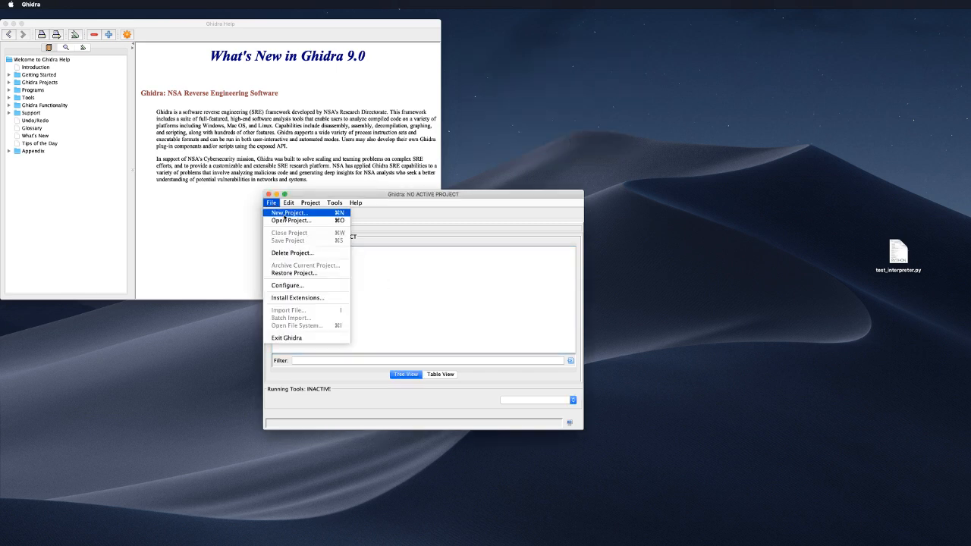
{"action": "left_click", "coordinate": [284, 218]}
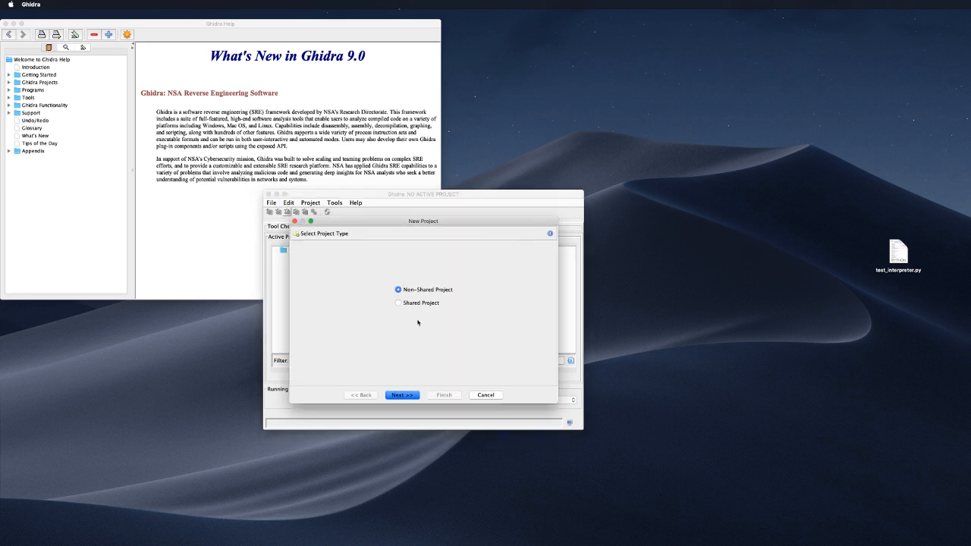
{"action": "left_click", "coordinate": [408, 305]}
{"action": "left_click", "coordinate": [402, 289]}
{"action": "left_click", "coordinate": [411, 397]}
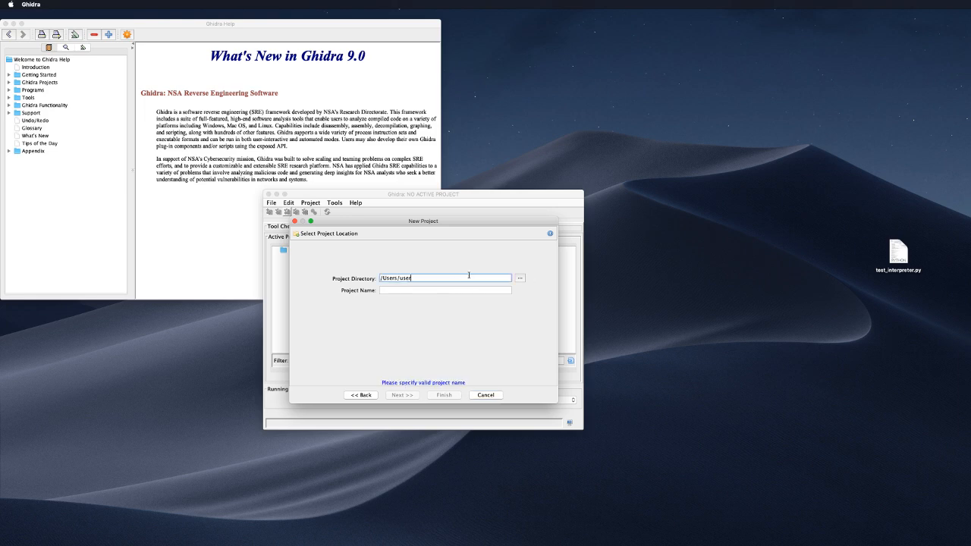
Step: Set the project directory to the Repos/emulator/microcorruption folder under Documents
{"action": "type", "text": "/Rep"}
{"action": "key", "text": "BackSpace"}
{"action": "key", "text": "BackSpace"}
{"action": "key", "text": "BackSpace"}
{"action": "type", "text": "Documents/Repla"}
{"action": "key", "text": "BackSpace"}
{"action": "key", "text": "BackSpace"}
{"action": "type", "text": "os/emulator/mic"}
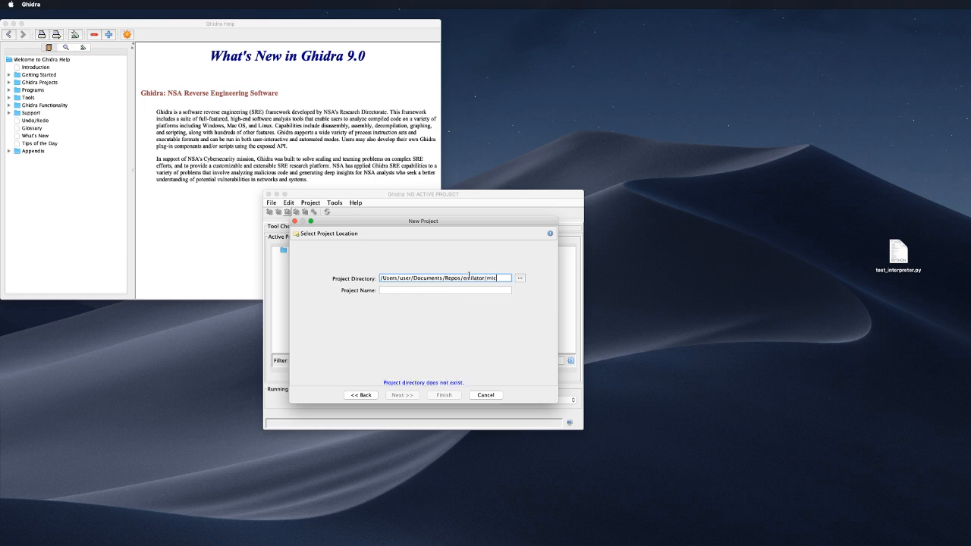
{"action": "type", "text": "rocorru"}
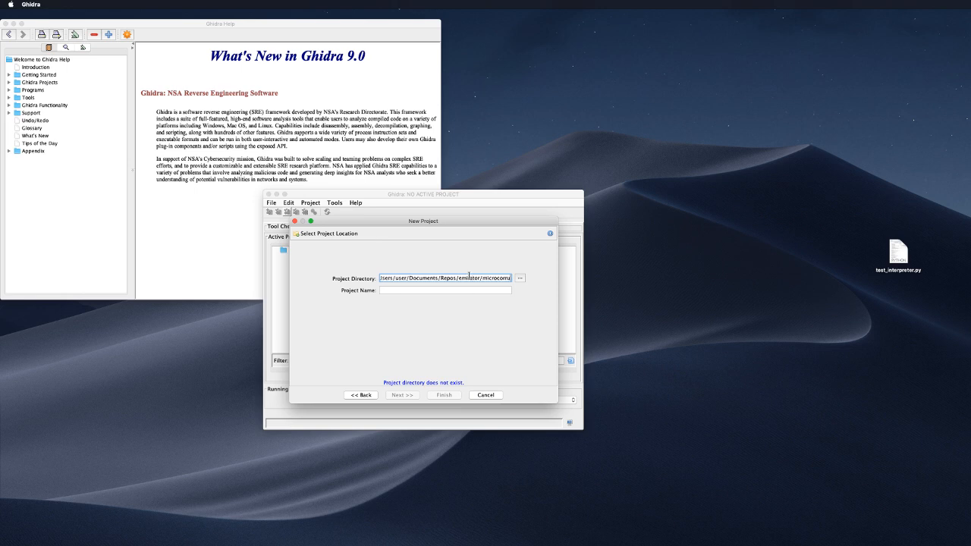
{"action": "type", "text": "ption/"}
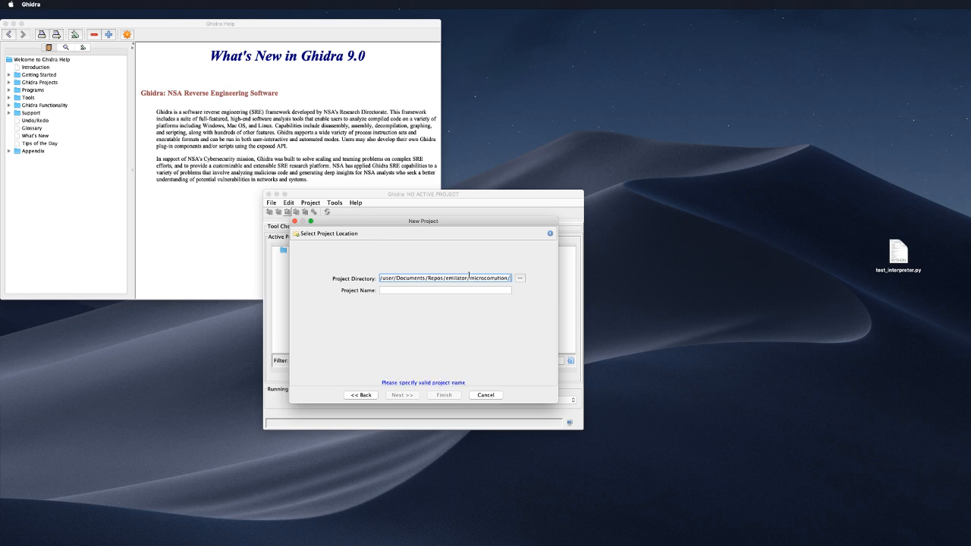
{"action": "left_click", "coordinate": [519, 279]}
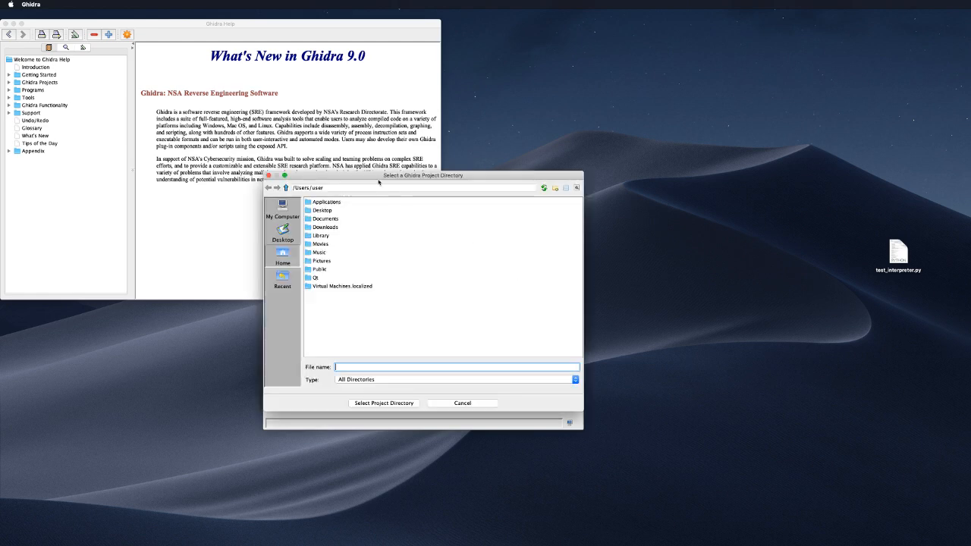
{"action": "left_click_drag", "start_coordinate": [378, 182], "coordinate": [969, 235]}
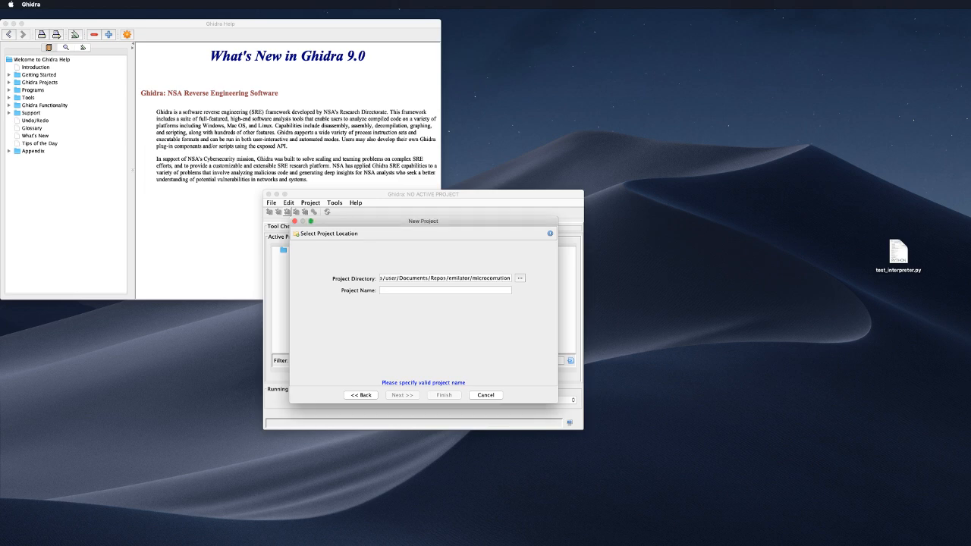
Step: Name the project 'Microcorruption' and finish creating it
{"action": "left_click", "coordinate": [454, 289]}
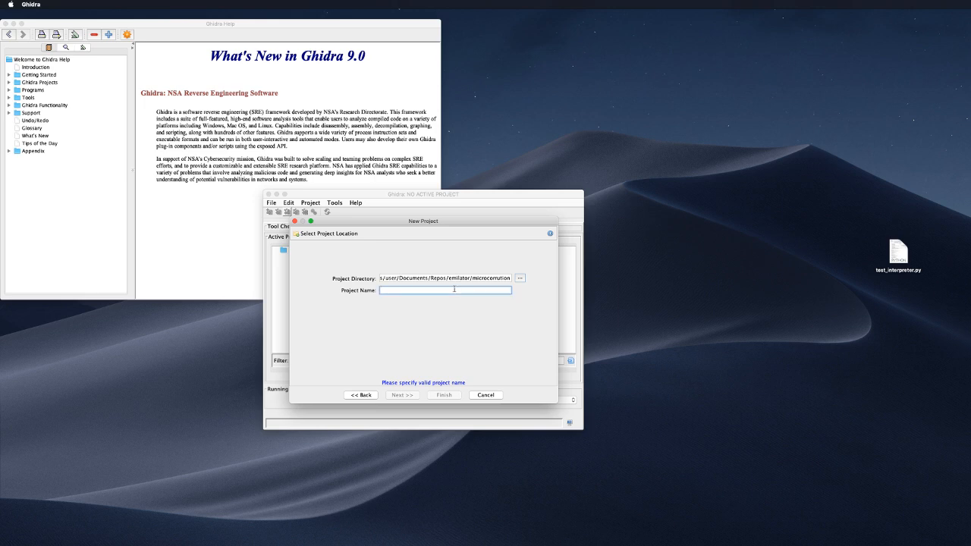
{"action": "type", "text": "Microcoruppt"}
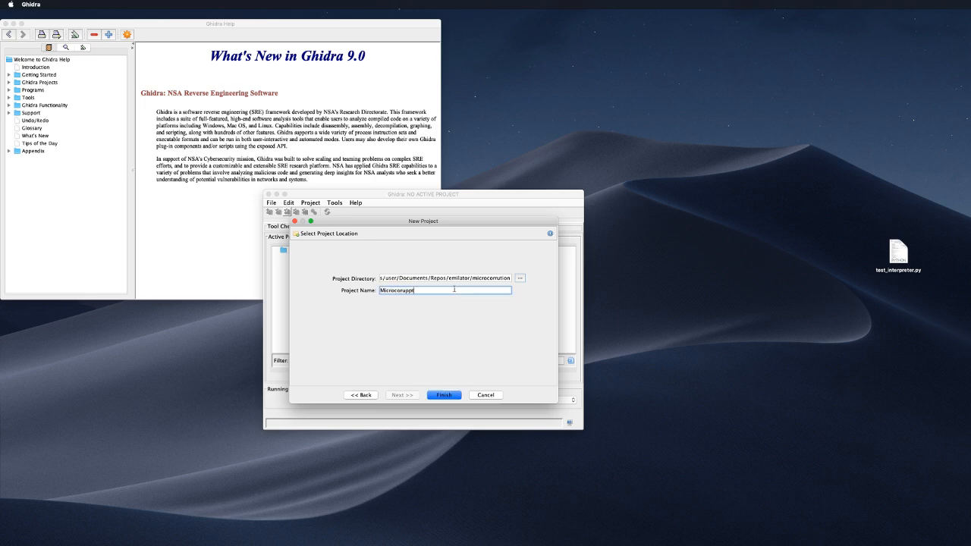
{"action": "key", "text": "BackSpace"}
{"action": "key", "text": "BackSpace"}
{"action": "key", "text": "BackSpace"}
{"action": "key", "text": "BackSpace"}
{"action": "key", "text": "BackSpace"}
{"action": "type", "text": "ruption"}
{"action": "key", "text": "BackSpace"}
{"action": "key", "text": "BackSpace"}
{"action": "key", "text": "BackSpace"}
{"action": "key", "text": "BackSpace"}
{"action": "type", "text": "ption"}
{"action": "left_click", "coordinate": [455, 392]}
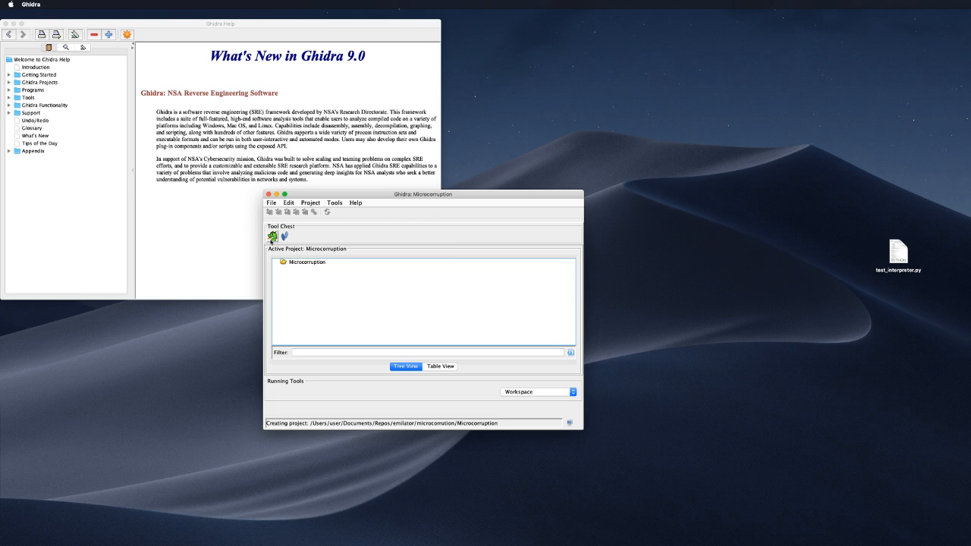
{"action": "left_click_drag", "start_coordinate": [391, 194], "coordinate": [363, 118]}
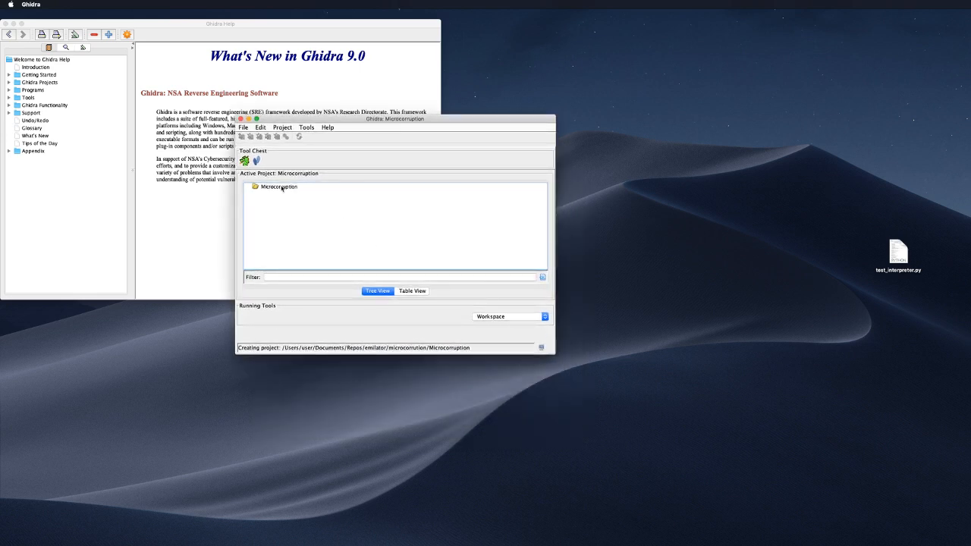
{"action": "left_click", "coordinate": [415, 290]}
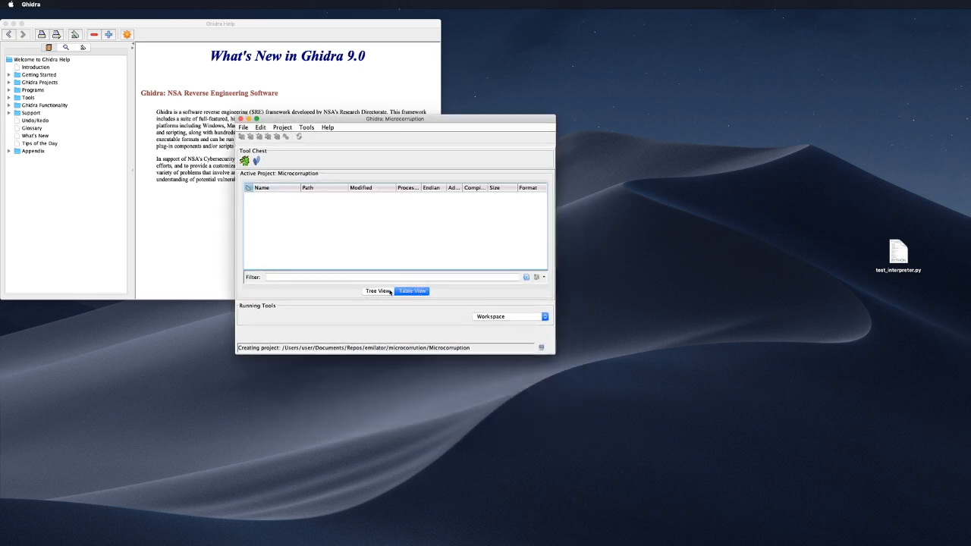
{"action": "left_click", "coordinate": [381, 291]}
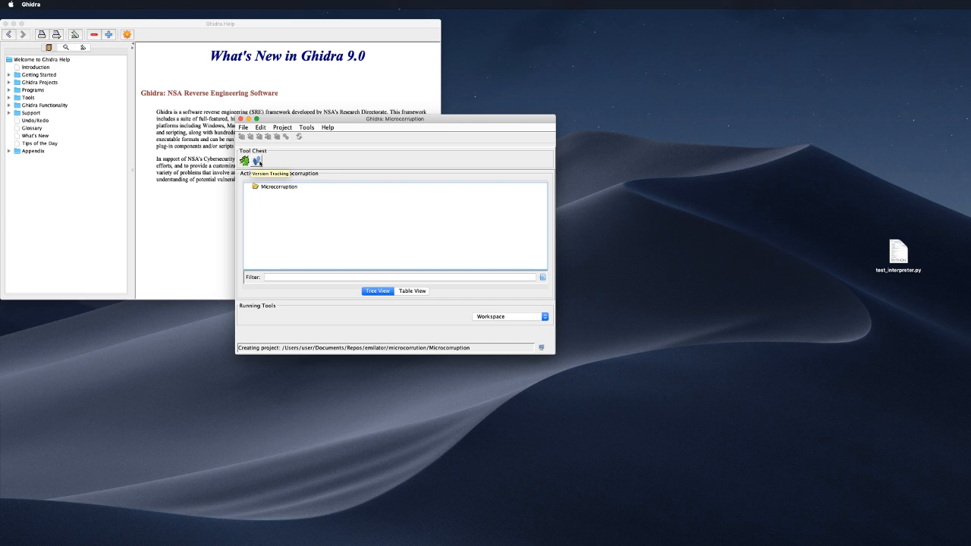
{"action": "left_click", "coordinate": [243, 128]}
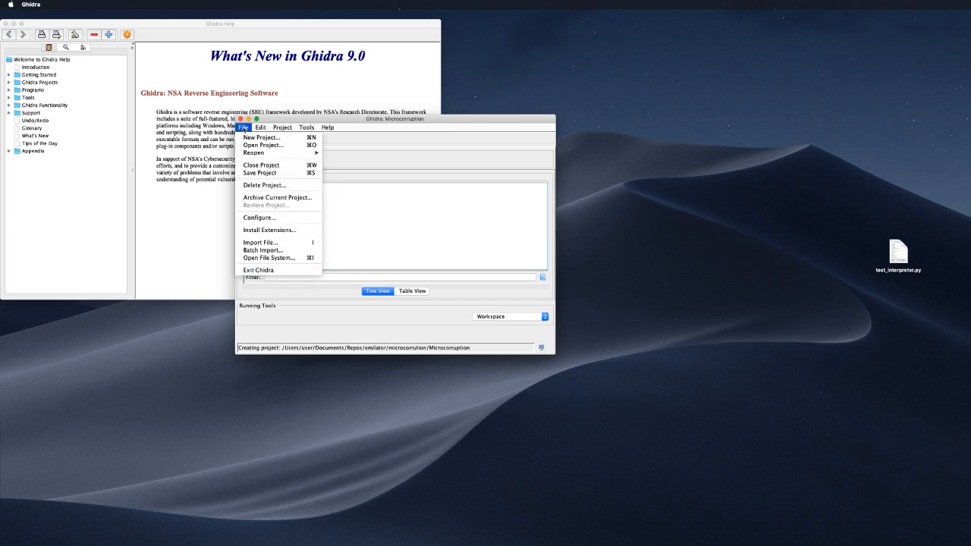
{"action": "mouse_move", "coordinate": [265, 154]}
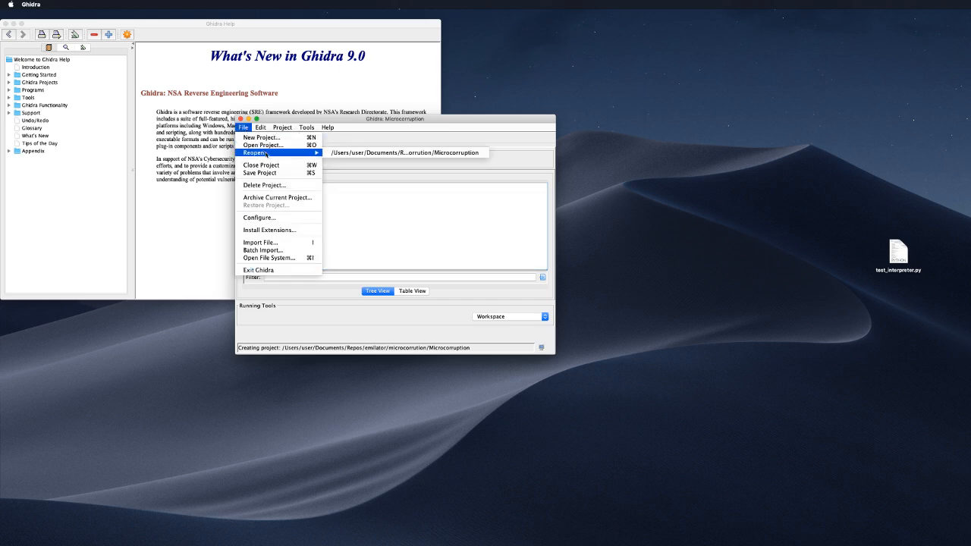
Step: Start importing tutorial.mc, keeping Raw Binary as the format
{"action": "left_click", "coordinate": [297, 243]}
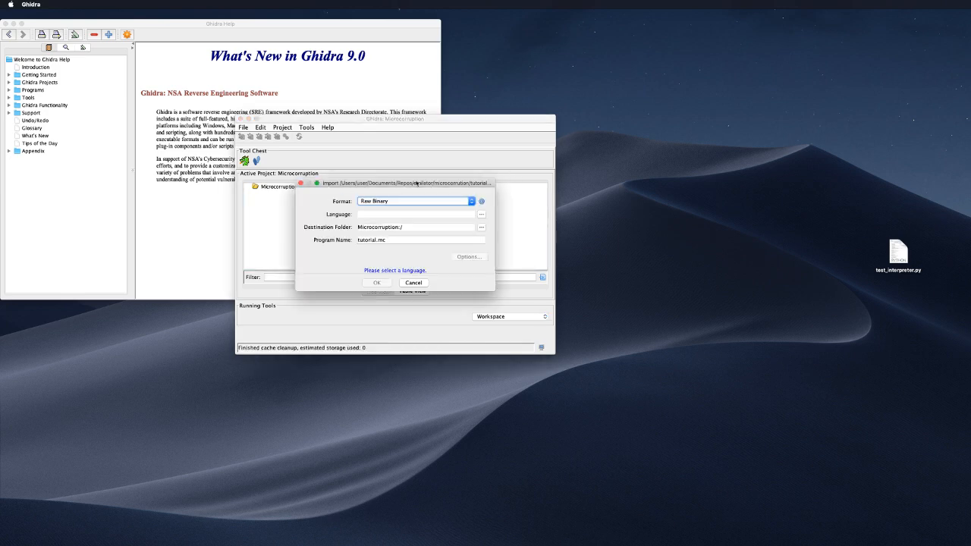
{"action": "left_click", "coordinate": [410, 202]}
{"action": "left_click", "coordinate": [409, 202]}
Step: Open the Language list, scroll through processors, and enlarge the dialog
{"action": "left_click", "coordinate": [481, 214]}
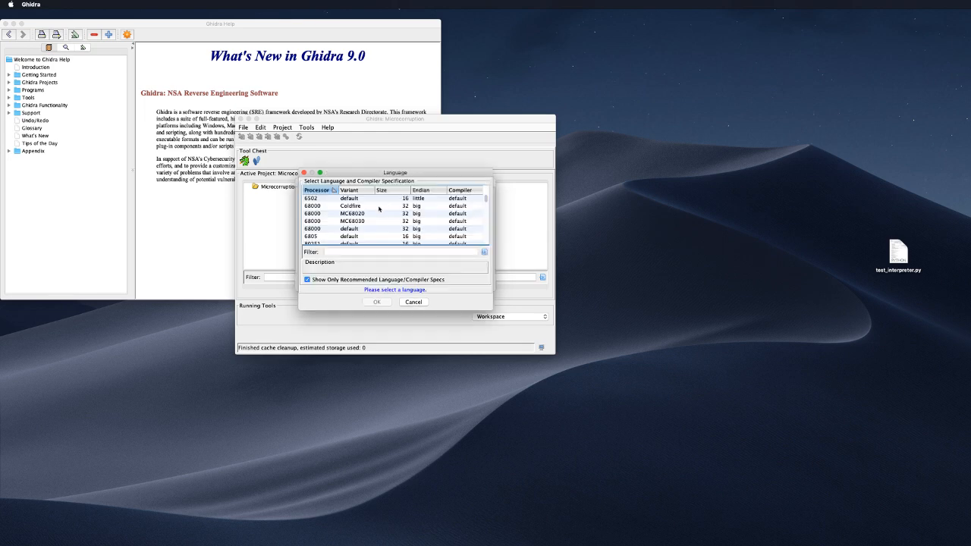
{"action": "scroll", "coordinate": [379, 212], "scroll_direction": "down", "scroll_amount": 5}
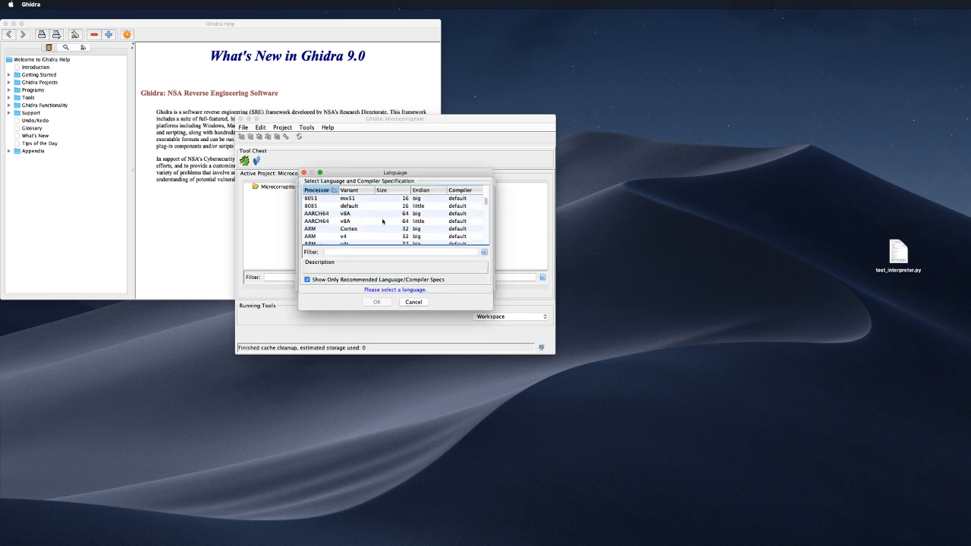
{"action": "scroll", "coordinate": [382, 221], "scroll_direction": "down", "scroll_amount": 1}
{"action": "left_click_drag", "start_coordinate": [491, 310], "coordinate": [641, 463]}
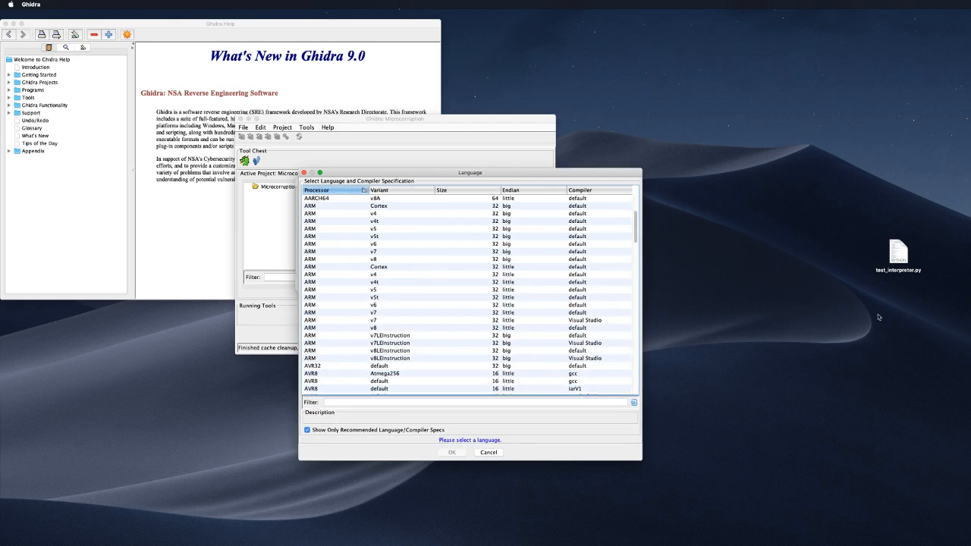
{"action": "key", "text": "ctrl+Up"}
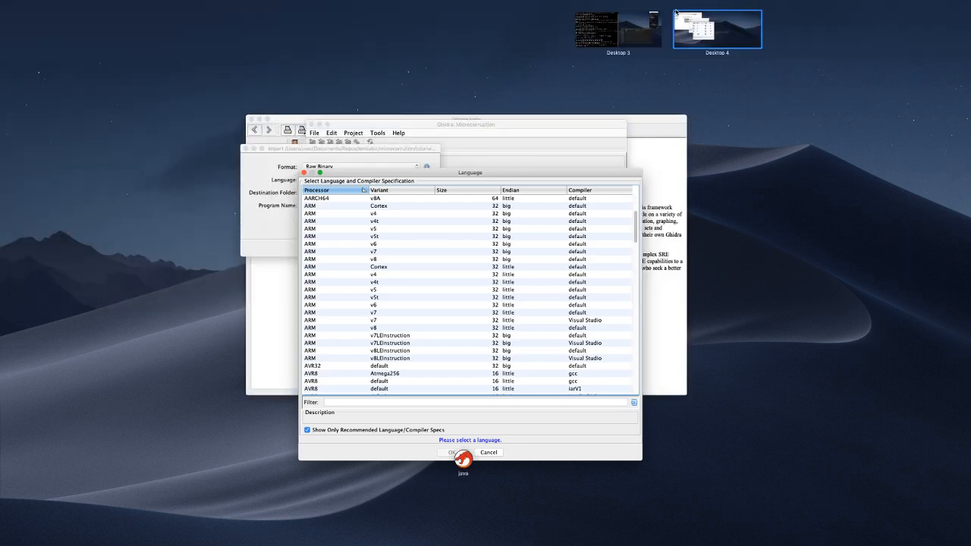
Step: Switch to the desktop holding the terminal
{"action": "left_click", "coordinate": [653, 30]}
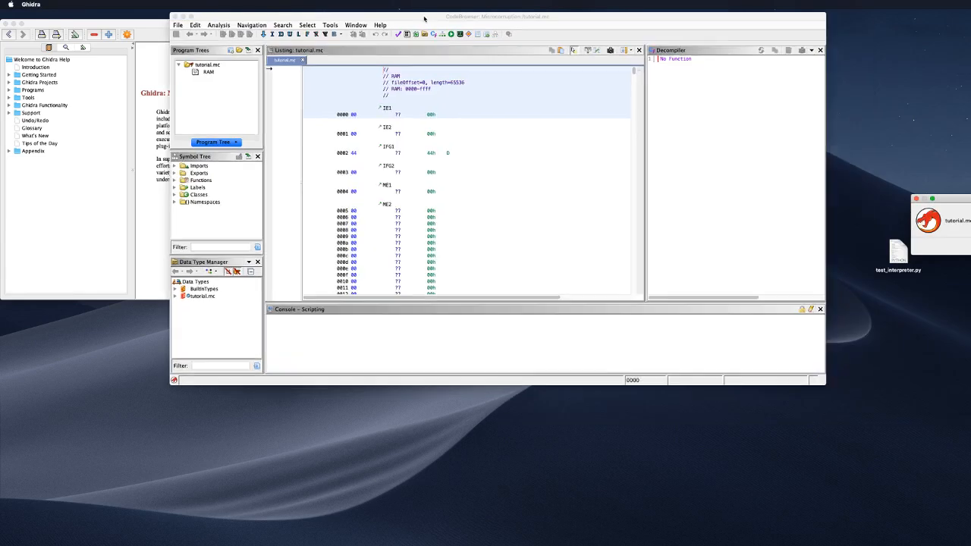
Step: Bring the CodeBrowser into view and accept the prompt to analyze tutorial.mc
{"action": "left_click_drag", "start_coordinate": [424, 19], "coordinate": [351, 19]}
{"action": "left_click_drag", "start_coordinate": [969, 199], "coordinate": [334, 125]}
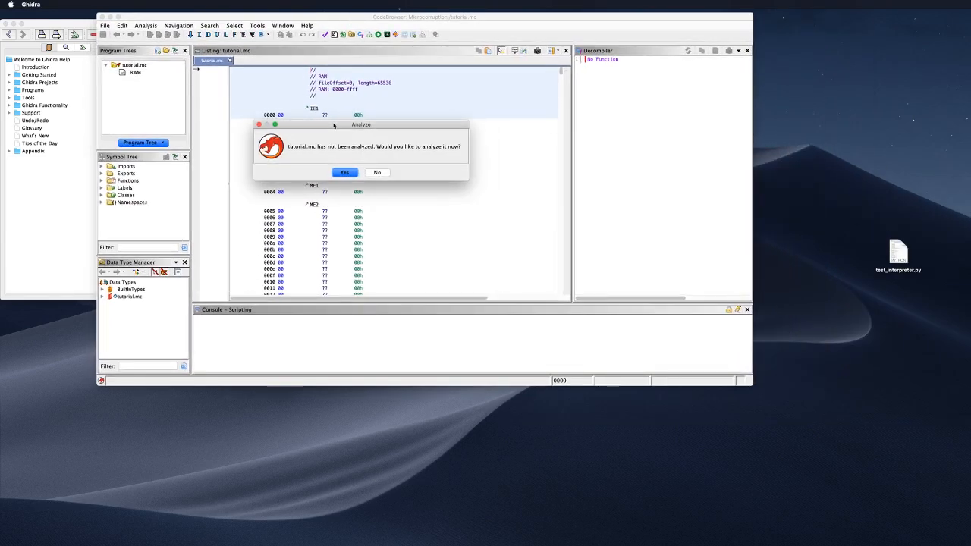
{"action": "left_click", "coordinate": [345, 173]}
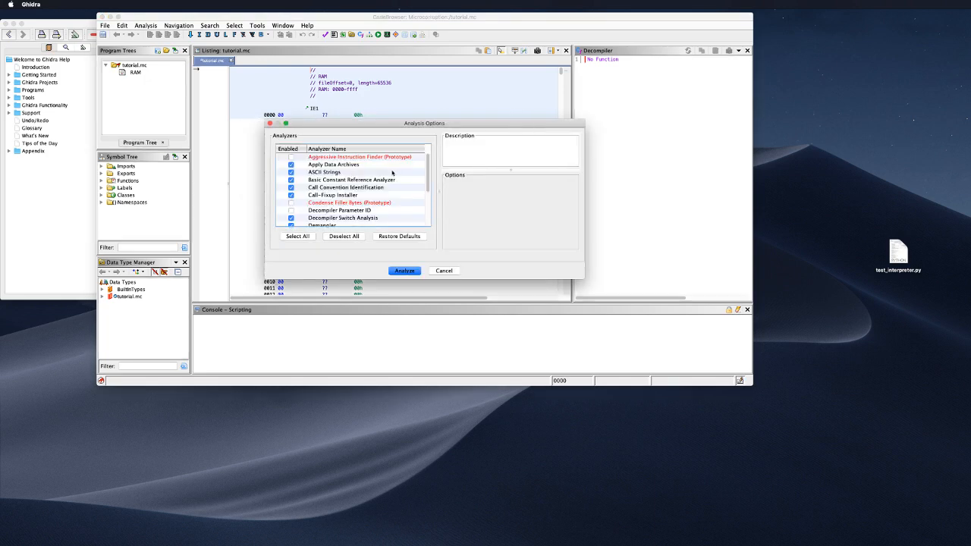
Step: Review Aggressive Instruction Finder, leave it unticked, and run analysis with default analyzers
{"action": "scroll", "coordinate": [394, 173], "scroll_direction": "down", "scroll_amount": 2}
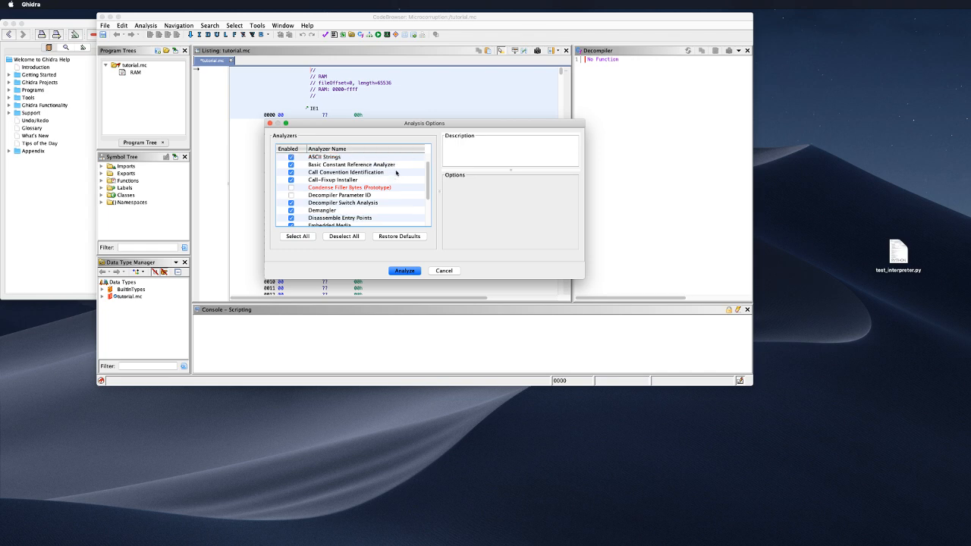
{"action": "scroll", "coordinate": [396, 173], "scroll_direction": "up", "scroll_amount": 2}
{"action": "left_click", "coordinate": [292, 158]}
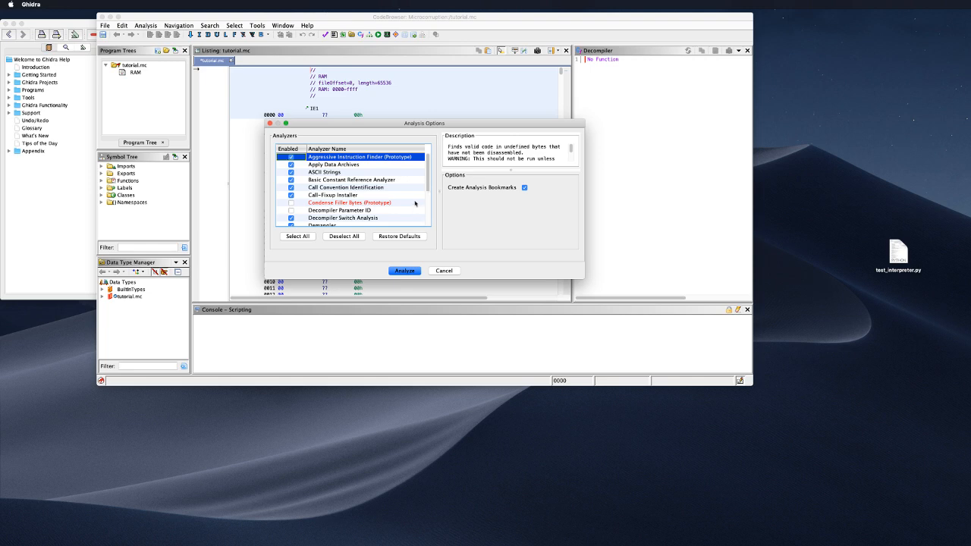
{"action": "scroll", "coordinate": [552, 155], "scroll_direction": "down", "scroll_amount": 1}
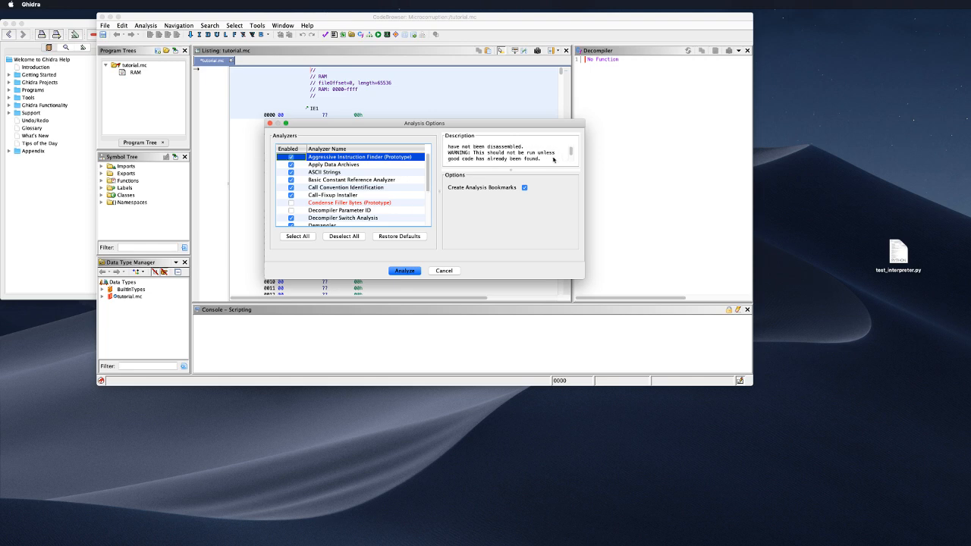
{"action": "scroll", "coordinate": [548, 160], "scroll_direction": "down", "scroll_amount": 1}
{"action": "scroll", "coordinate": [546, 160], "scroll_direction": "down", "scroll_amount": 1}
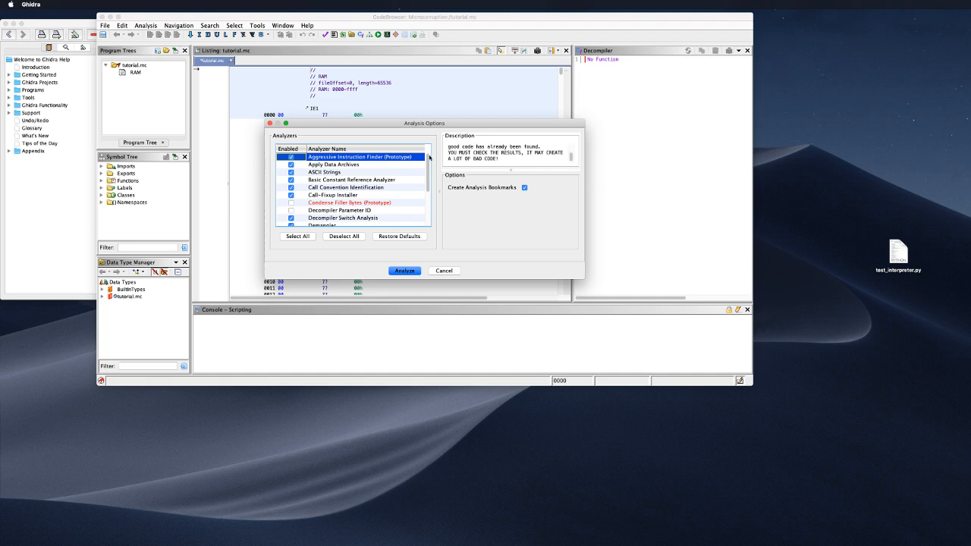
{"action": "left_click", "coordinate": [290, 156]}
{"action": "scroll", "coordinate": [390, 188], "scroll_direction": "down", "scroll_amount": 2}
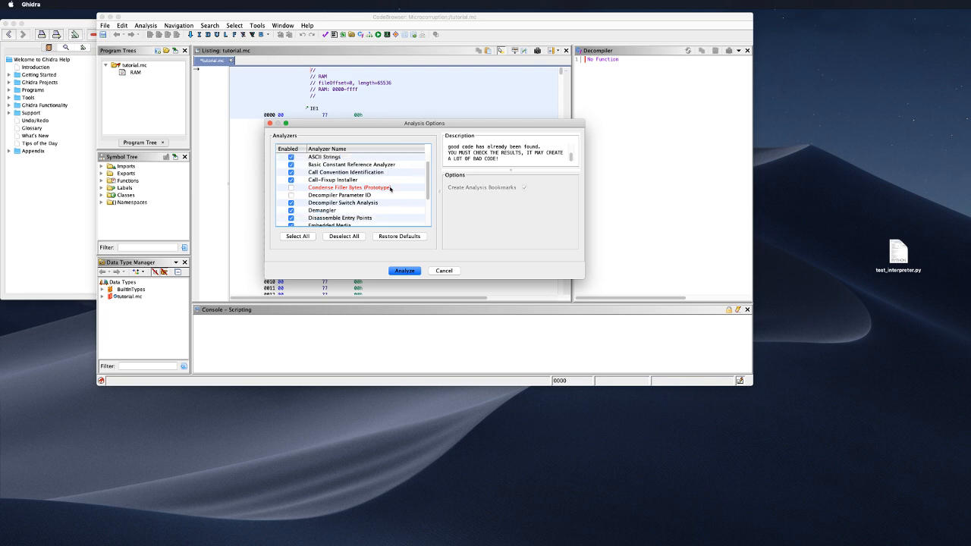
{"action": "scroll", "coordinate": [390, 188], "scroll_direction": "down", "scroll_amount": 6}
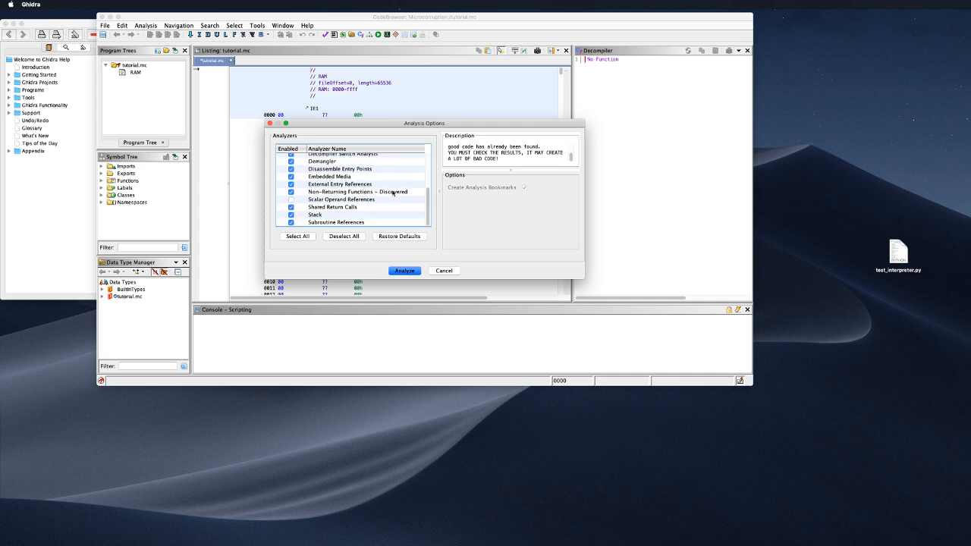
{"action": "left_click", "coordinate": [413, 270]}
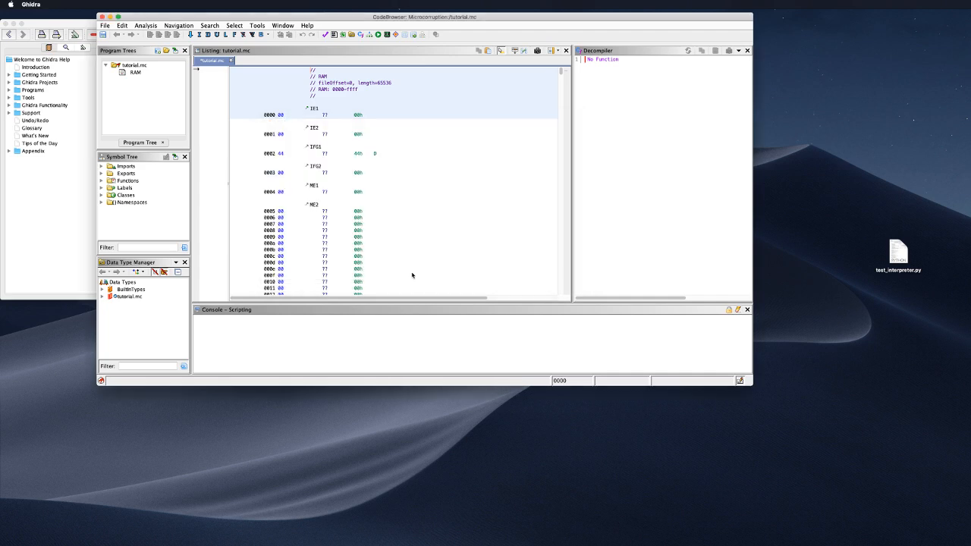
Step: Snap the CodeBrowser to the screen's left half and delete test_interpreter.py from the desktop
{"action": "scroll", "coordinate": [537, 154], "scroll_direction": "down", "scroll_amount": 10}
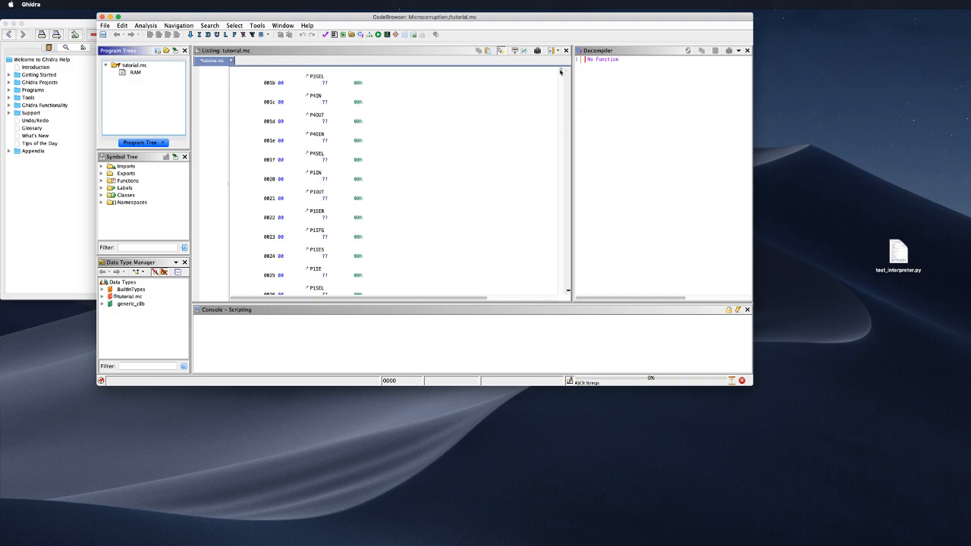
{"action": "left_click_drag", "start_coordinate": [561, 76], "coordinate": [568, 98]}
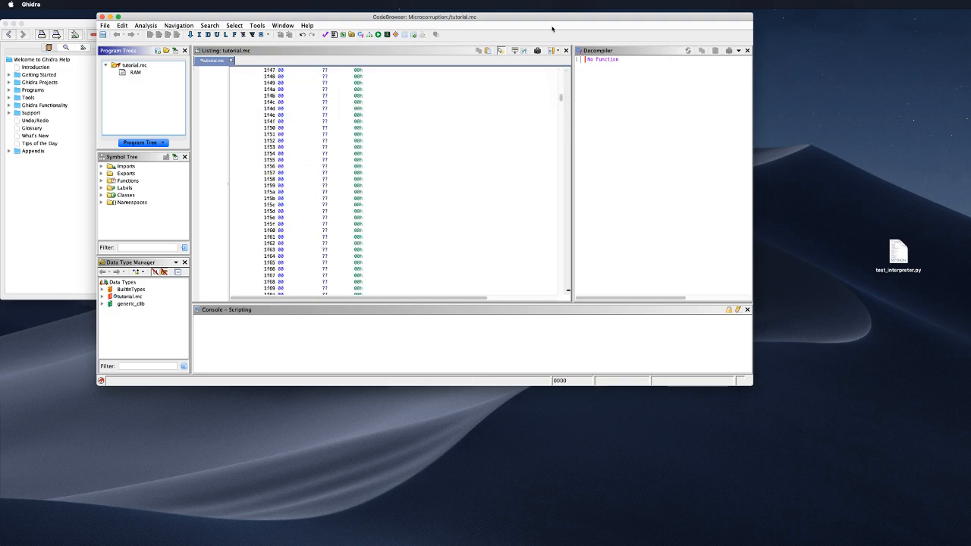
{"action": "key", "text": "alt+super+Left"}
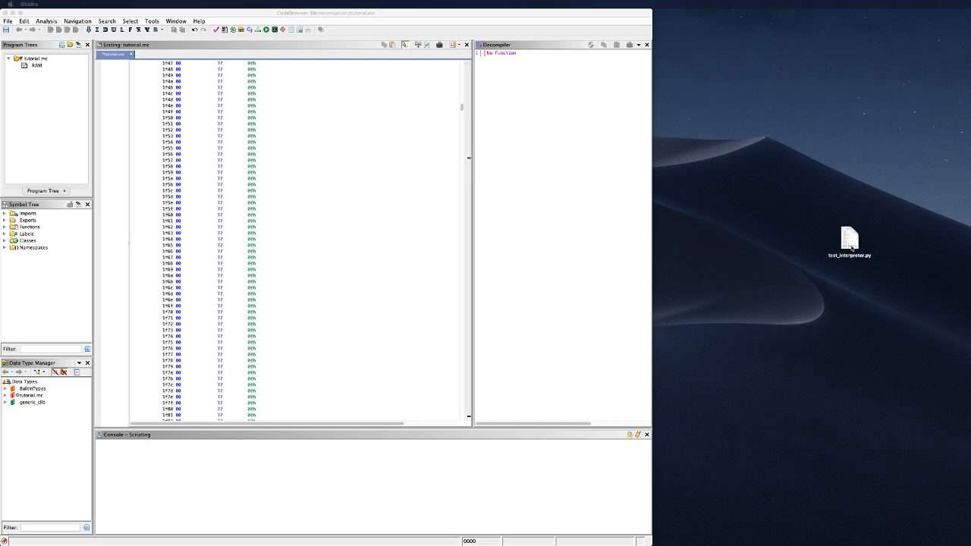
{"action": "left_click", "coordinate": [850, 243]}
{"action": "key", "text": "super+BackSpace"}
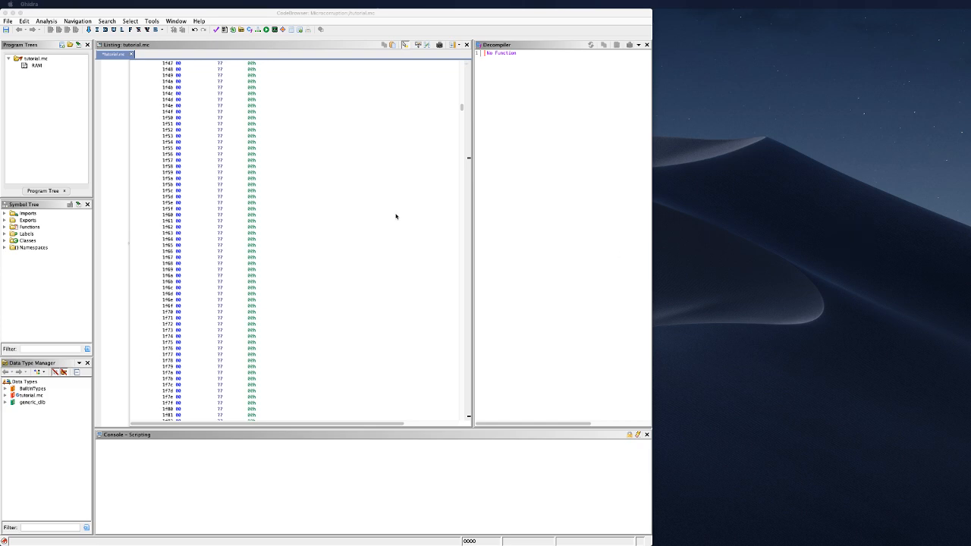
Step: Refocus the CodeBrowser and select the listing row at 46af
{"action": "left_click", "coordinate": [329, 202]}
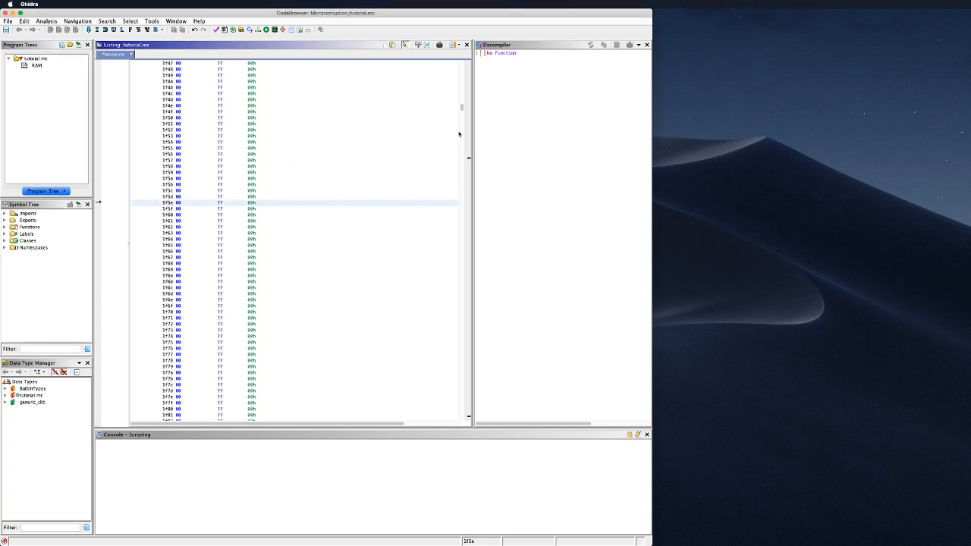
{"action": "left_click_drag", "start_coordinate": [461, 108], "coordinate": [466, 160]}
{"action": "left_click", "coordinate": [382, 166]}
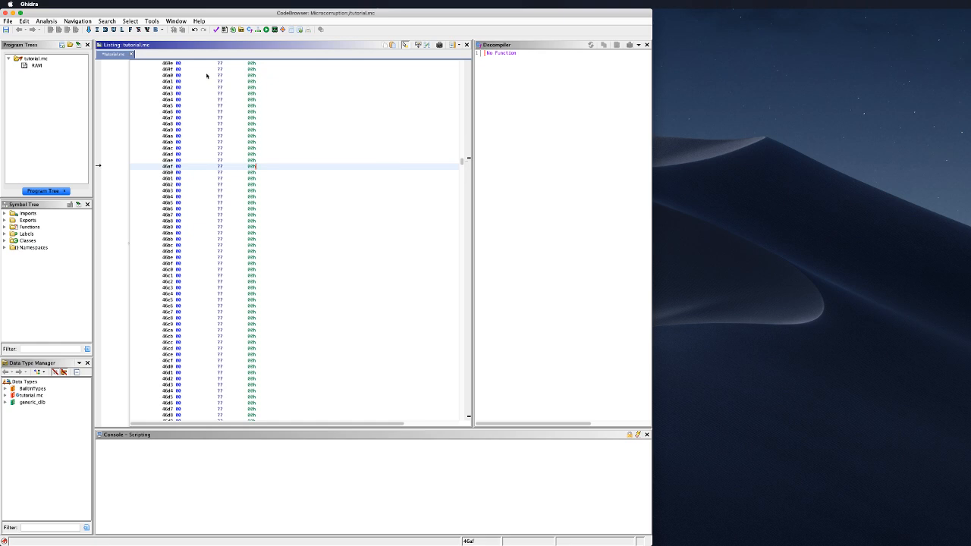
Step: Go to address 4400 and open the context menu for the DAT_4400 byte
{"action": "key", "text": "g"}
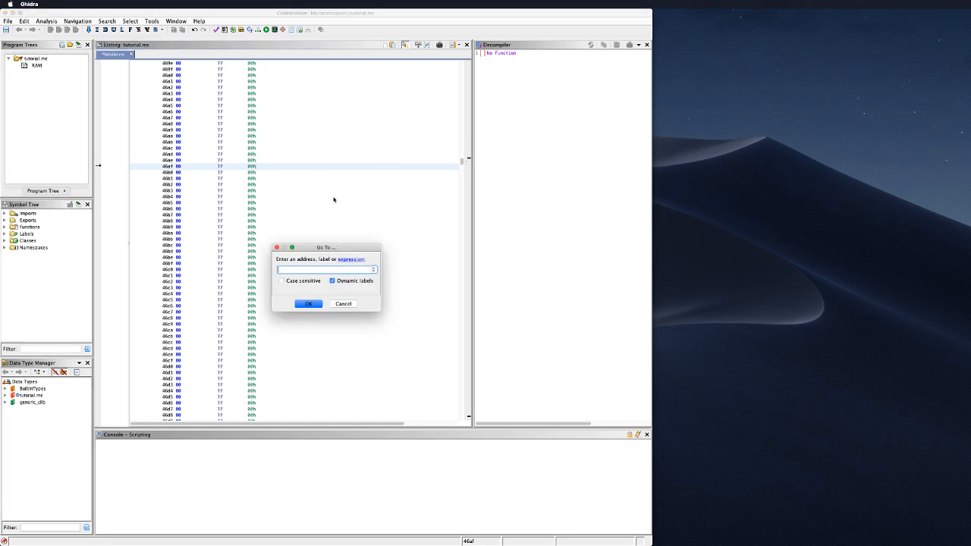
{"action": "type", "text": "4400"}
{"action": "key", "text": "Return"}
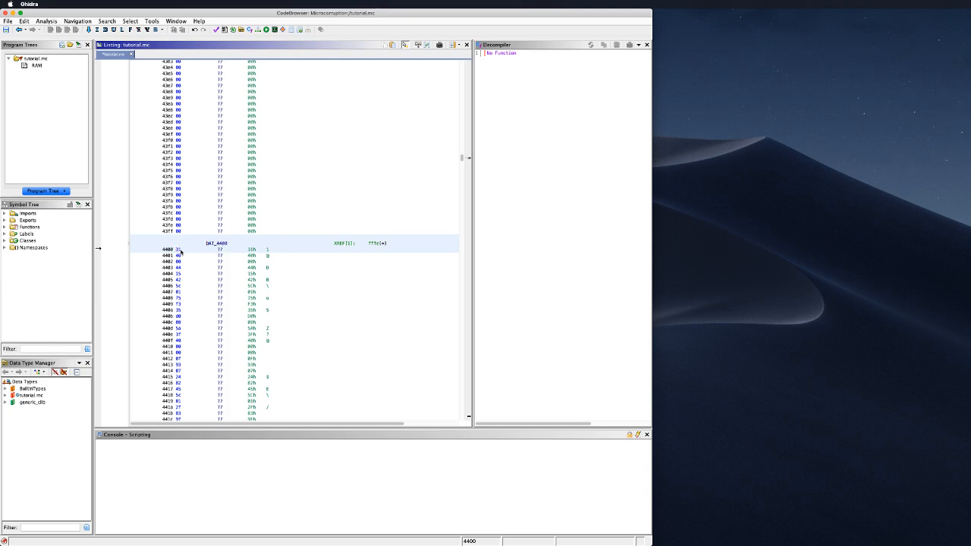
{"action": "right_click", "coordinate": [178, 250]}
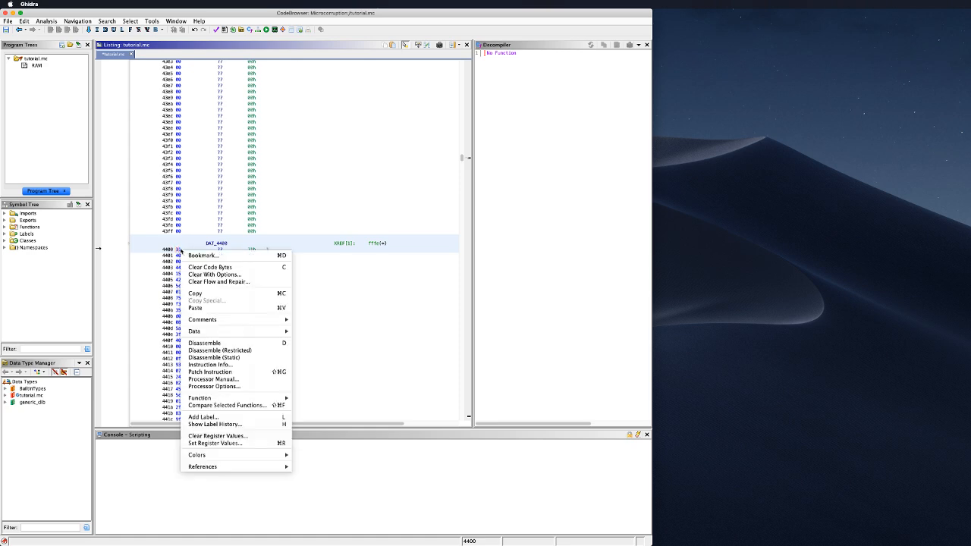
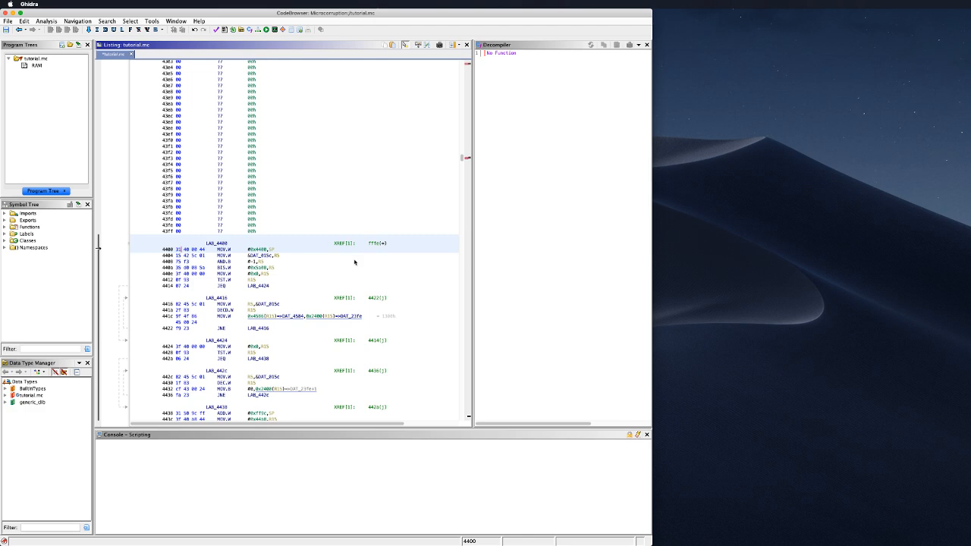
Step: Scroll the Listing down slightly to bring the disassembled MSP430 code at LAB_4400 into view
{"action": "scroll", "coordinate": [355, 260], "scroll_direction": "down", "scroll_amount": 3}
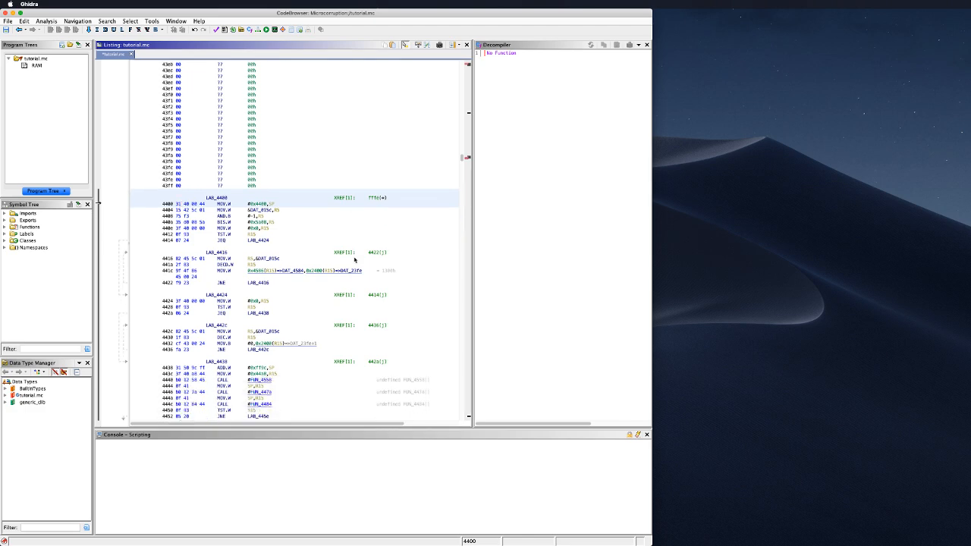
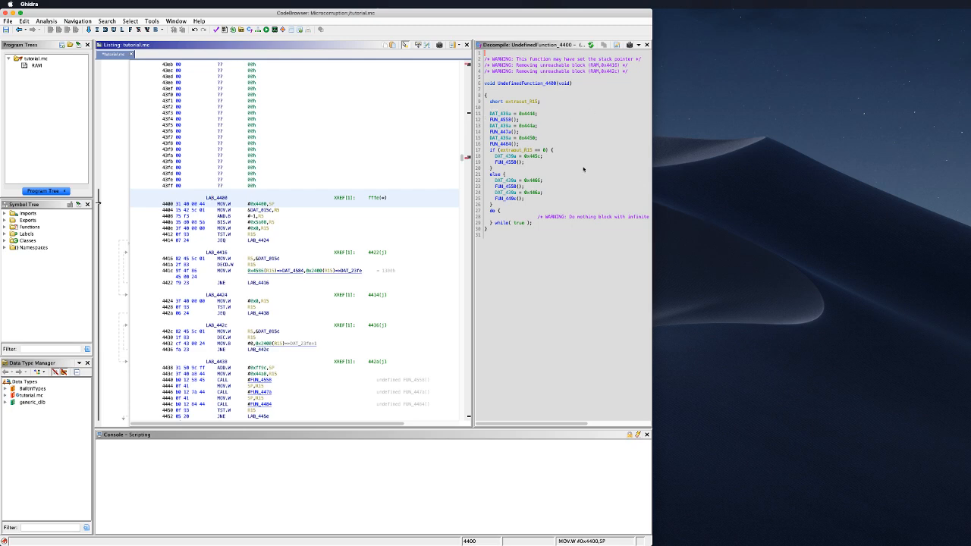
Step: Widen the Decompile pane, select the 0x4444 assignment, and jump into the called FUN_4558
{"action": "left_click_drag", "start_coordinate": [469, 156], "coordinate": [362, 156]}
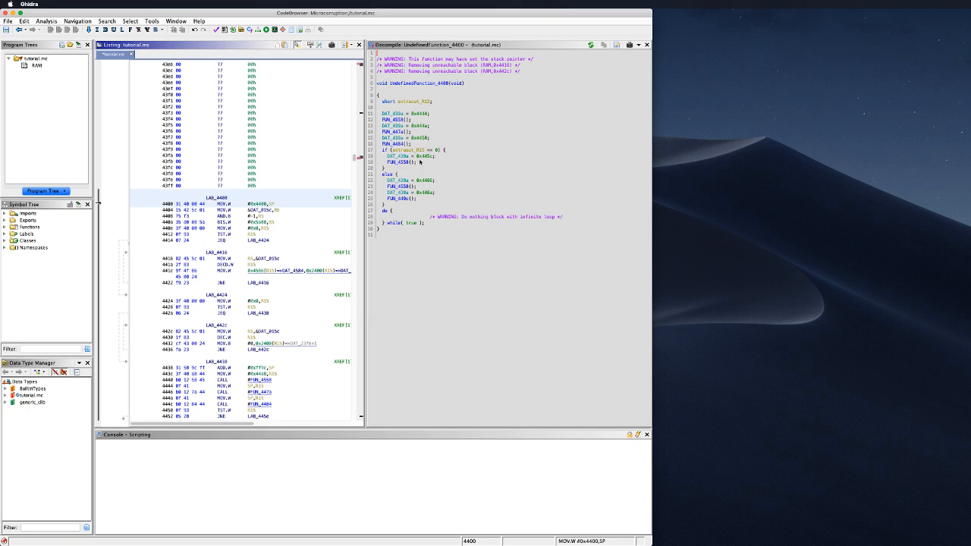
{"action": "left_click", "coordinate": [419, 114]}
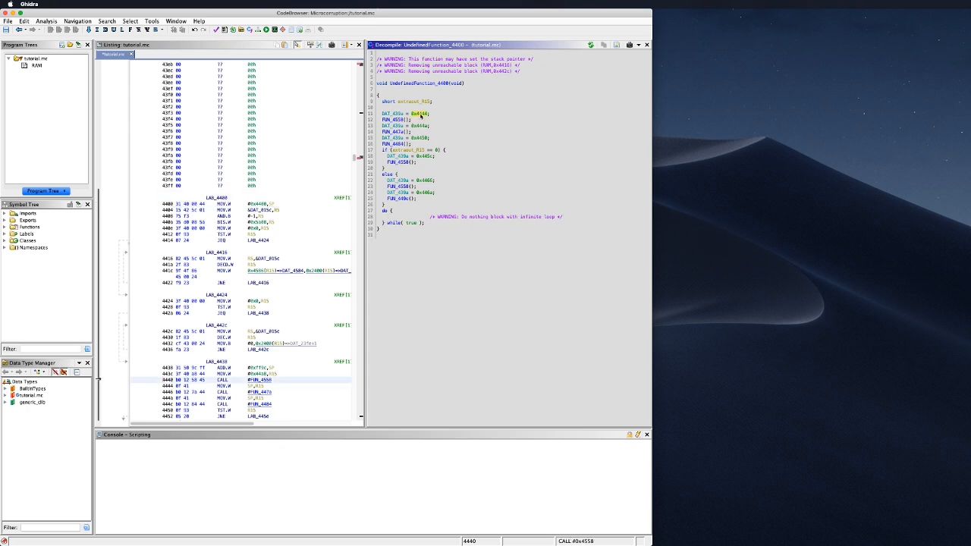
{"action": "double_click", "coordinate": [393, 119]}
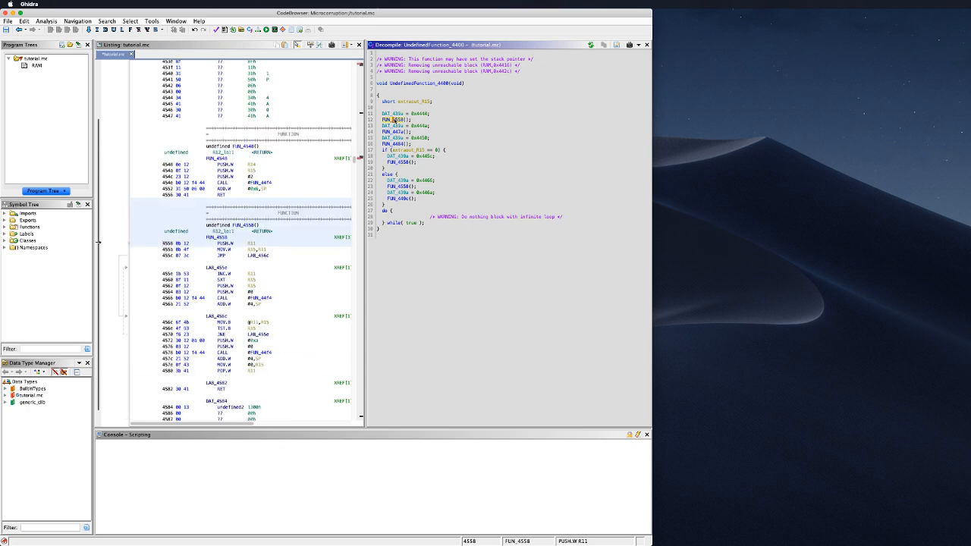
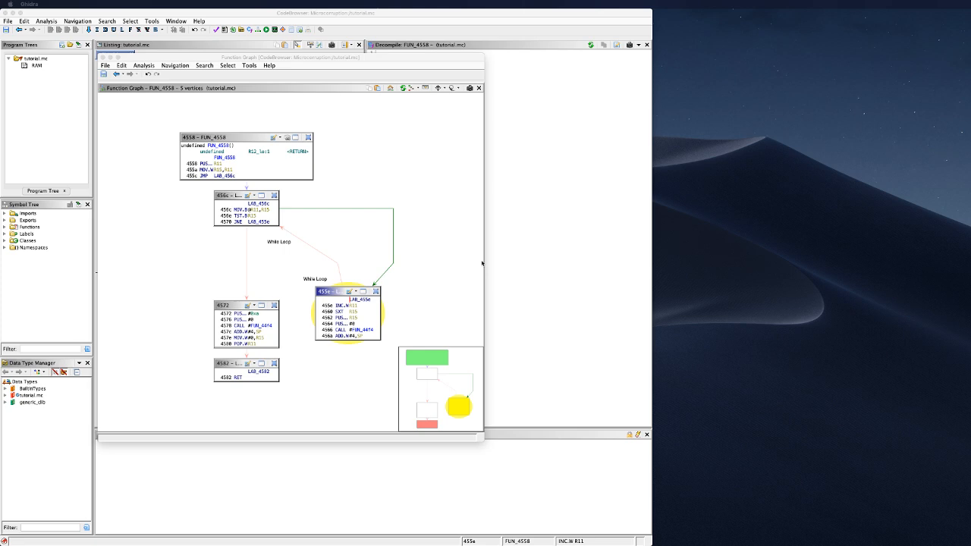
Step: Bring the CodeBrowser window forward and open File > Configure for the tool
{"action": "left_click", "coordinate": [419, 202]}
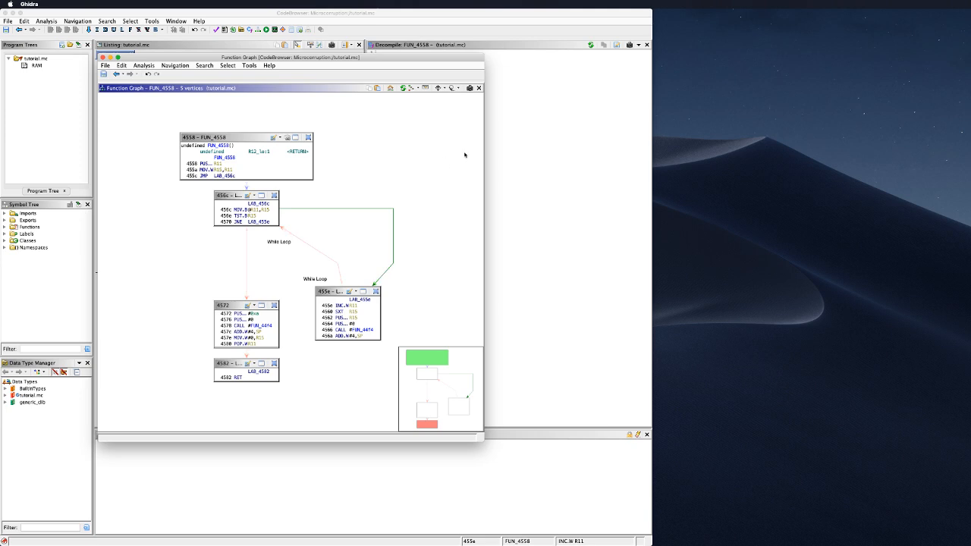
{"action": "left_click", "coordinate": [183, 21]}
{"action": "left_click", "coordinate": [183, 20]}
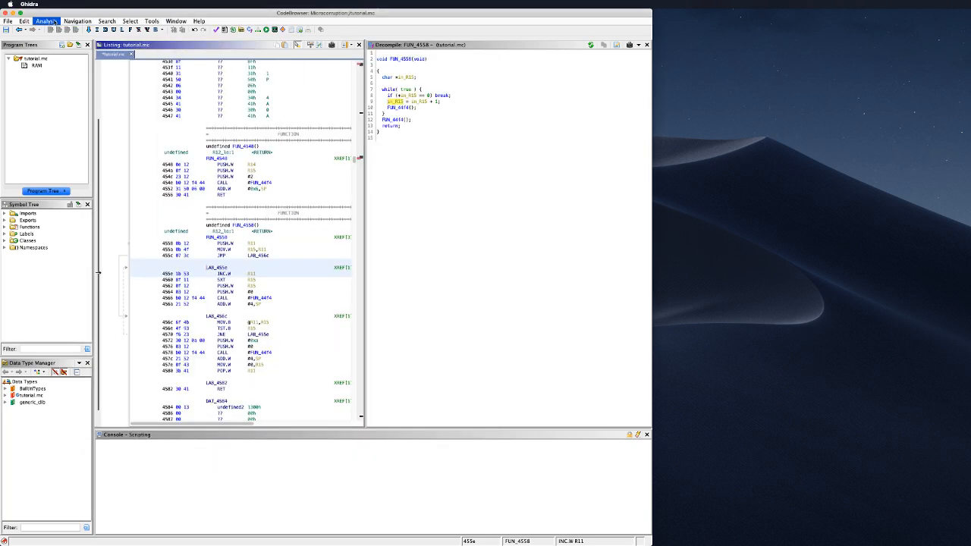
{"action": "mouse_move", "coordinate": [7, 21]}
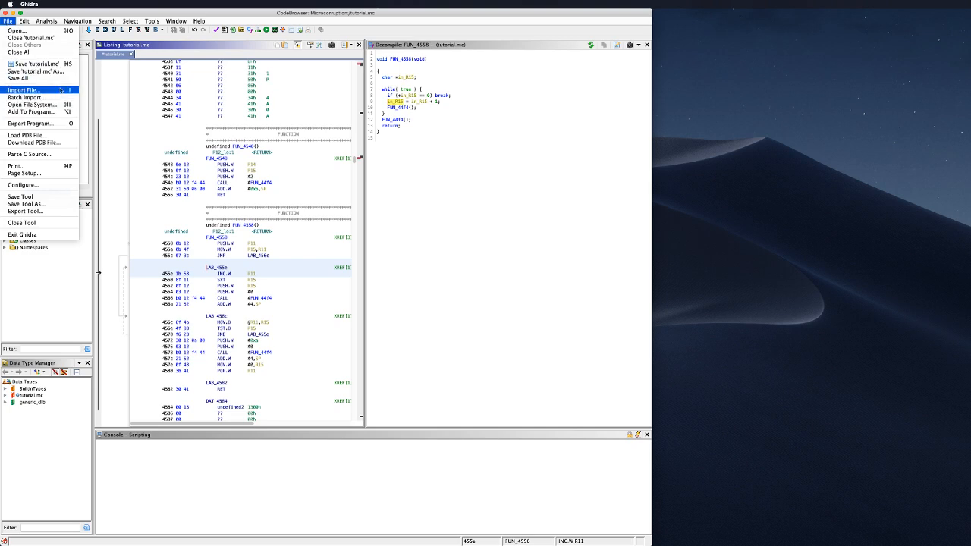
{"action": "left_click", "coordinate": [63, 185]}
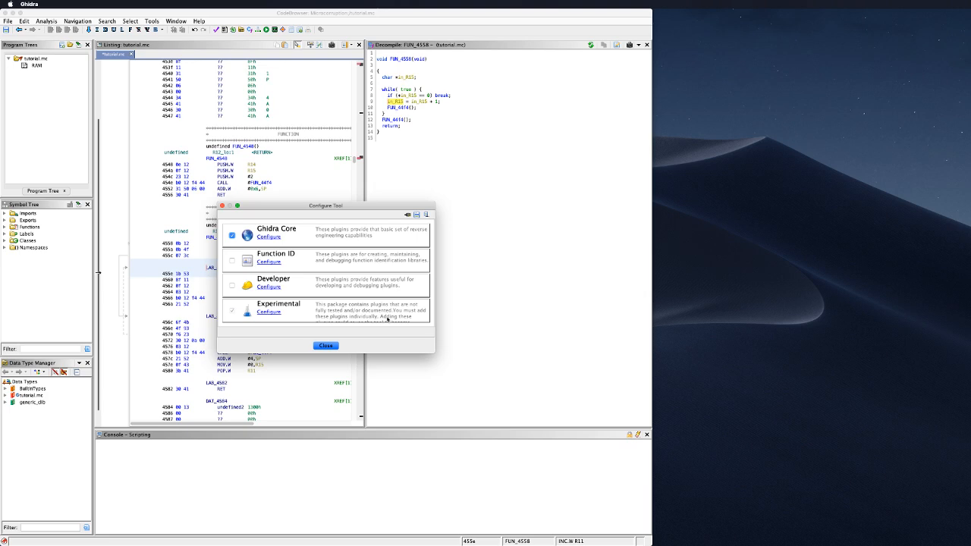
Step: Review the FunctionReachabilityPlugin and ValidateProgramPlugin details among the Experimental plugins, then close the list
{"action": "left_click", "coordinate": [278, 313]}
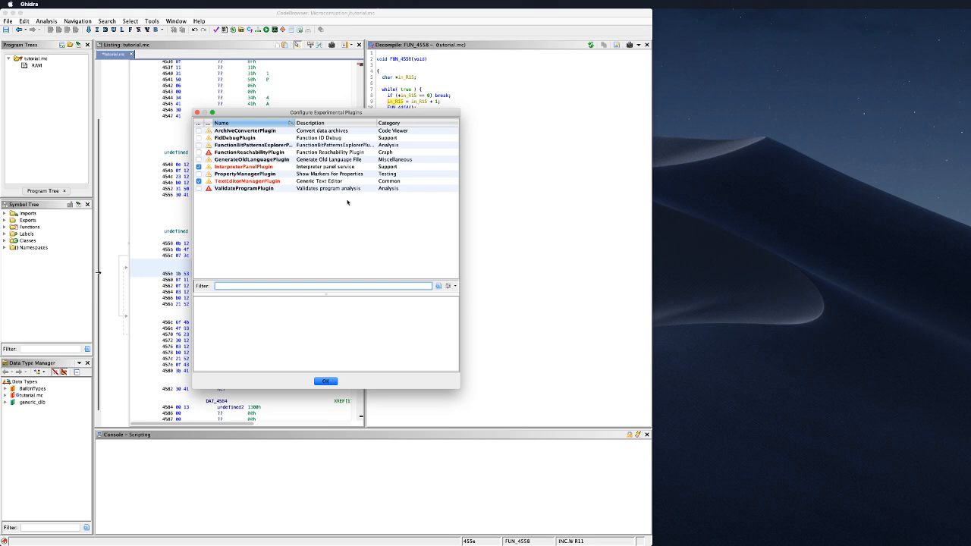
{"action": "left_click", "coordinate": [345, 153]}
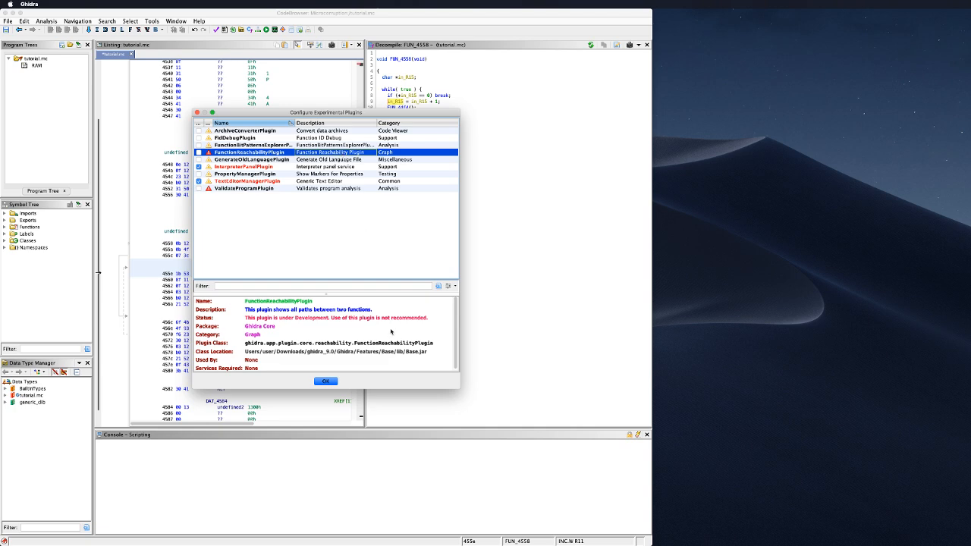
{"action": "scroll", "coordinate": [416, 331], "scroll_direction": "down", "scroll_amount": 1}
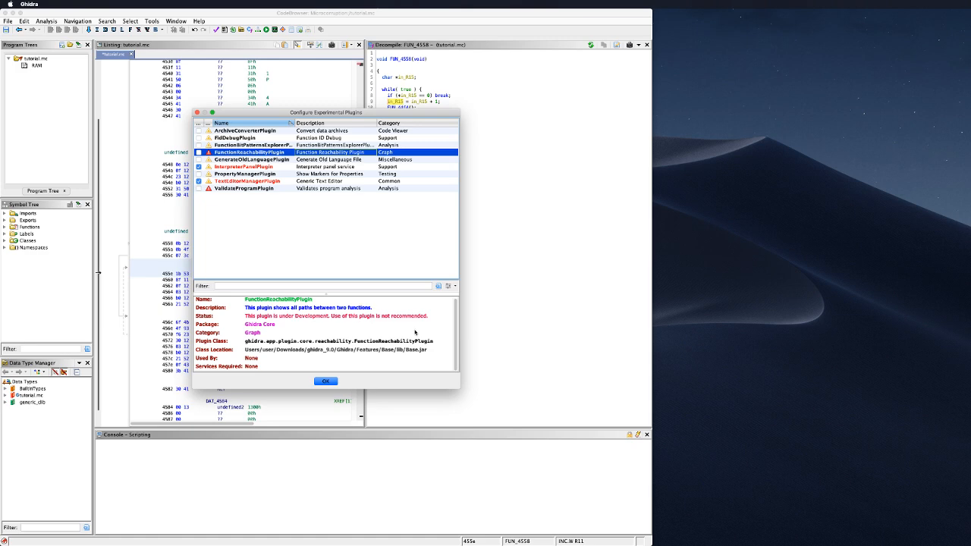
{"action": "scroll", "coordinate": [415, 332], "scroll_direction": "up", "scroll_amount": 1}
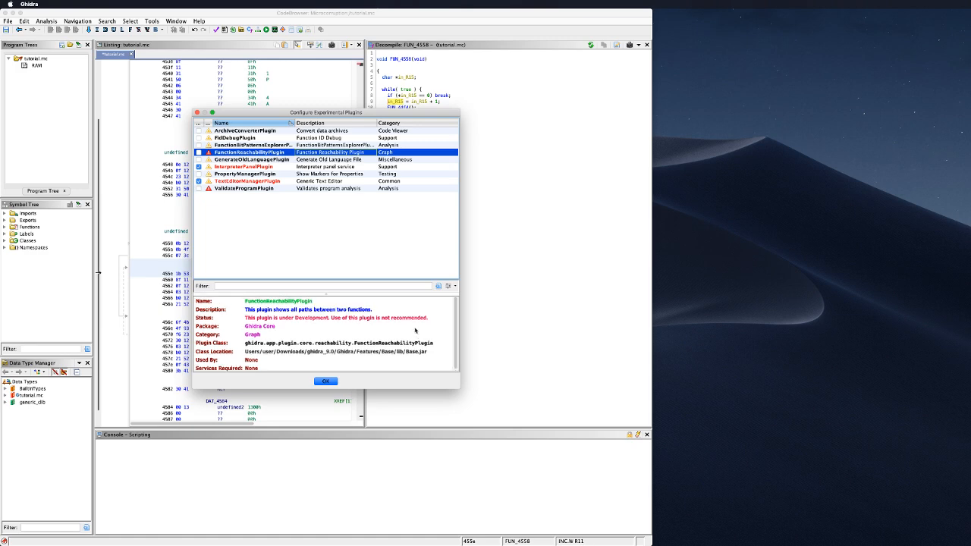
{"action": "left_click", "coordinate": [336, 189]}
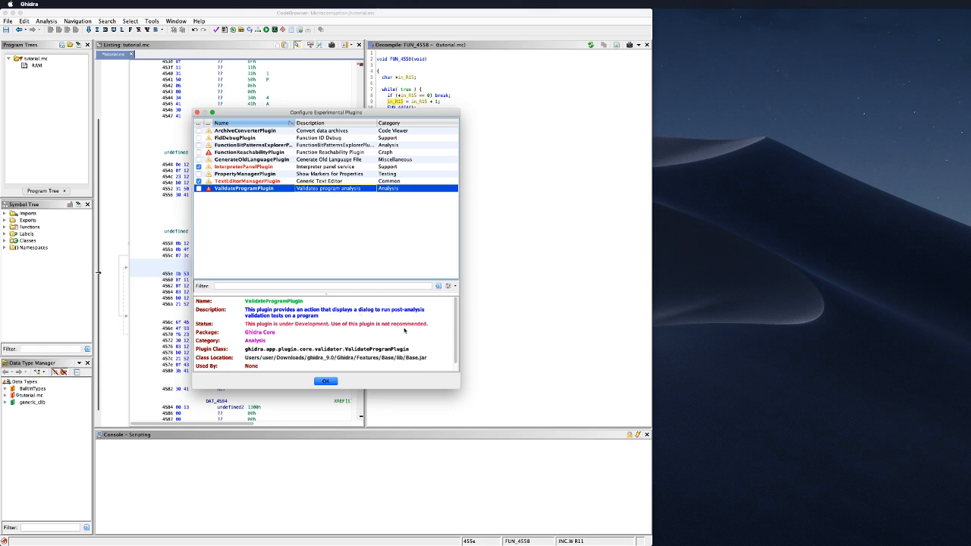
{"action": "scroll", "coordinate": [403, 330], "scroll_direction": "down", "scroll_amount": 2}
{"action": "scroll", "coordinate": [403, 331], "scroll_direction": "up", "scroll_amount": 2}
{"action": "scroll", "coordinate": [403, 331], "scroll_direction": "down", "scroll_amount": 2}
{"action": "scroll", "coordinate": [404, 330], "scroll_direction": "up", "scroll_amount": 2}
{"action": "left_click", "coordinate": [197, 112]}
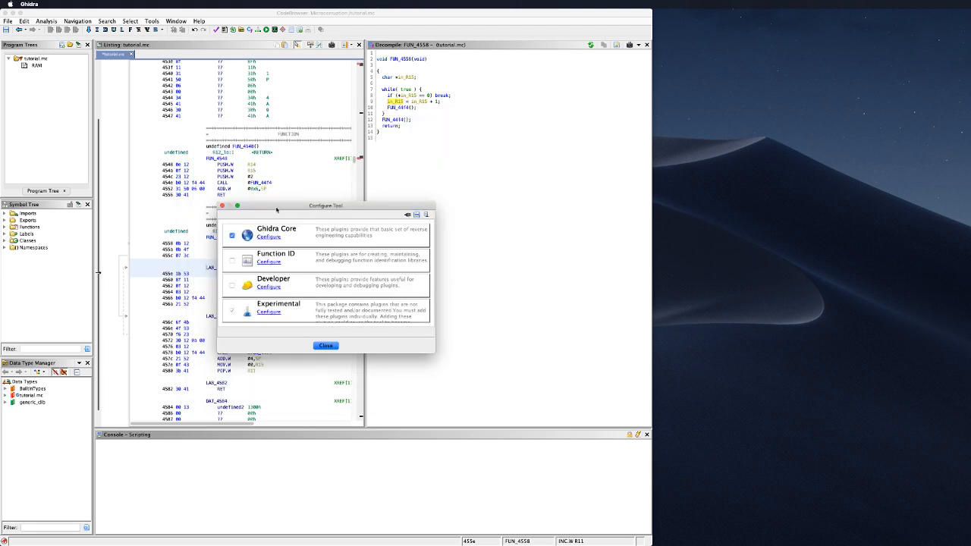
Step: Close the Configure Tool dialog and reopen it from the File menu
{"action": "left_click", "coordinate": [222, 206]}
{"action": "left_click", "coordinate": [176, 22]}
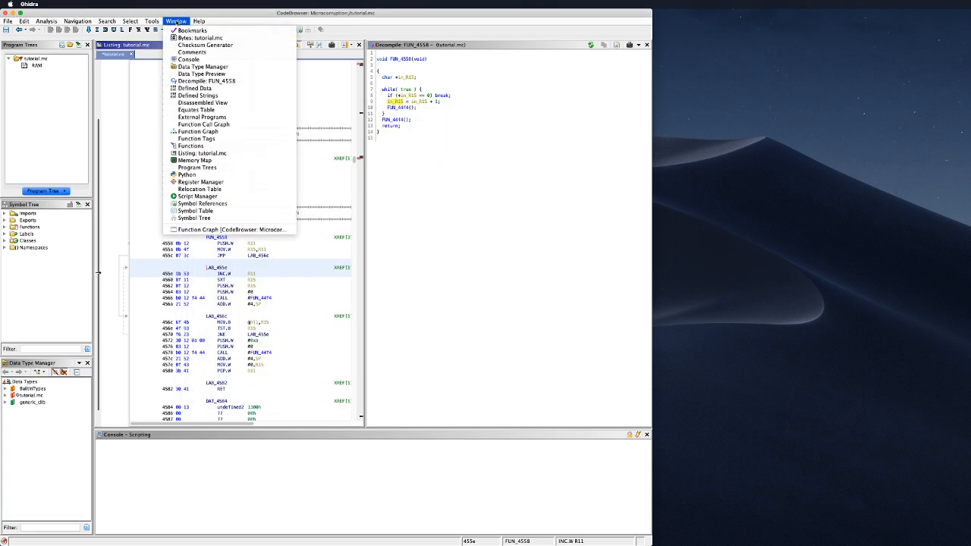
{"action": "mouse_move", "coordinate": [144, 21]}
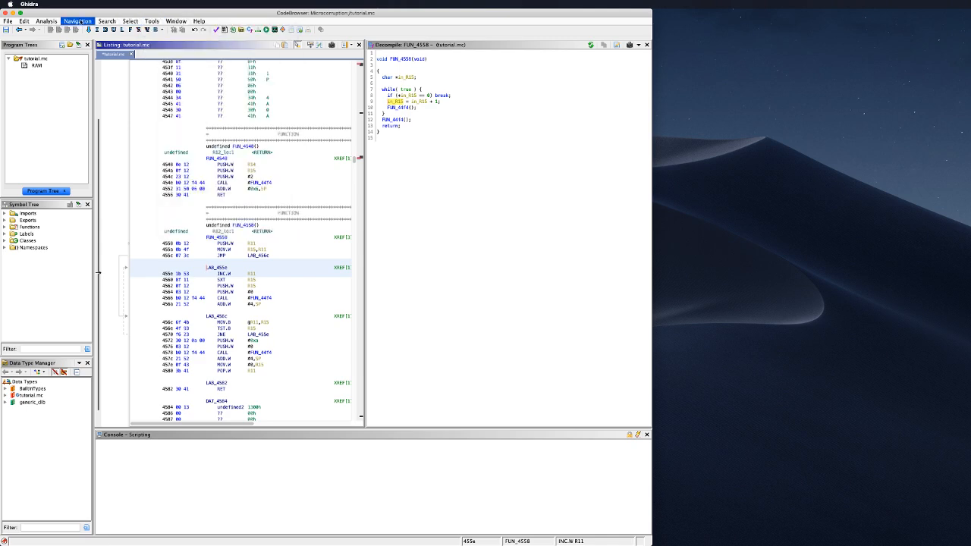
{"action": "mouse_move", "coordinate": [103, 25]}
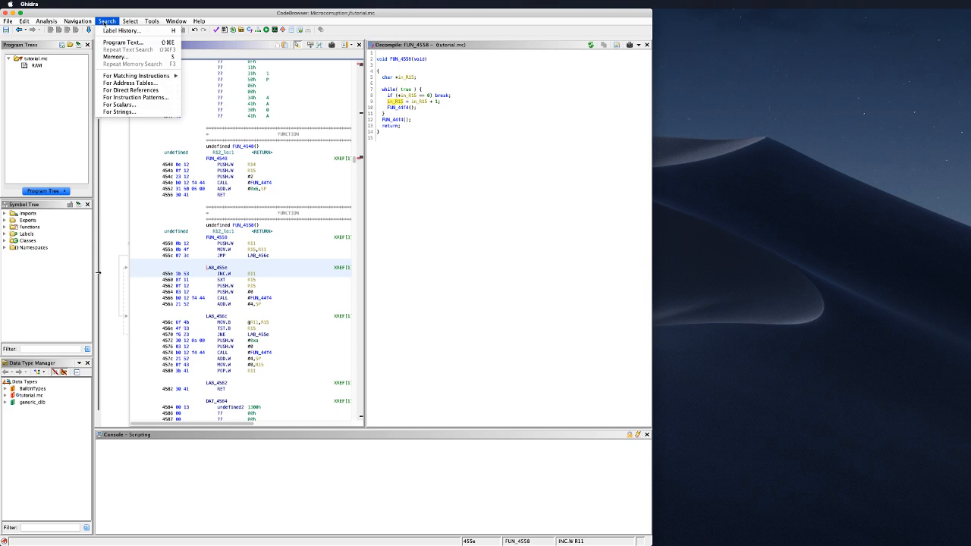
{"action": "mouse_move", "coordinate": [66, 20]}
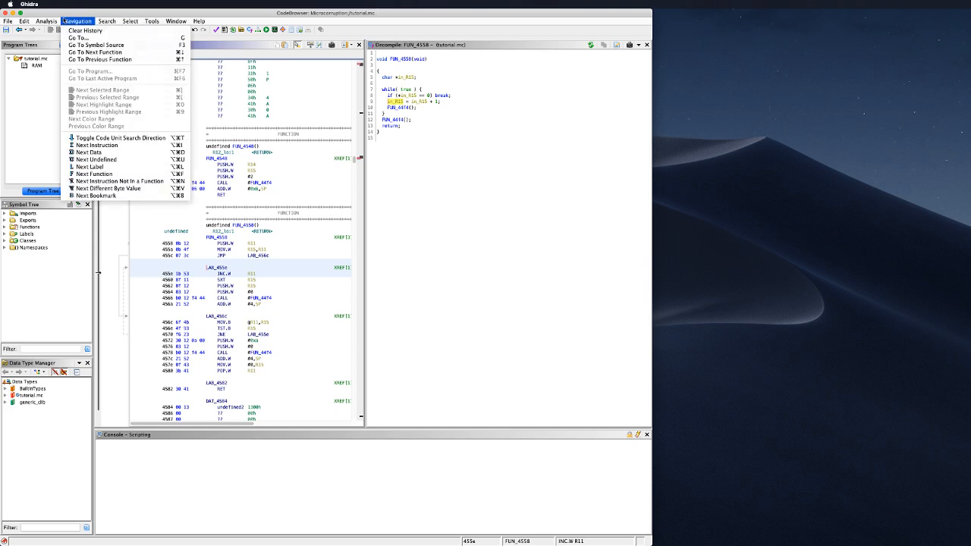
{"action": "mouse_move", "coordinate": [9, 21]}
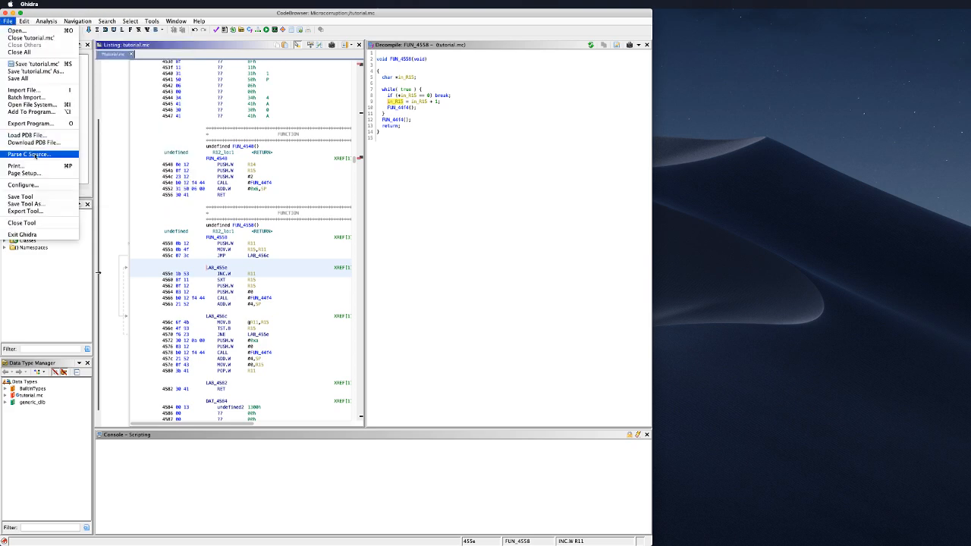
{"action": "left_click", "coordinate": [52, 185]}
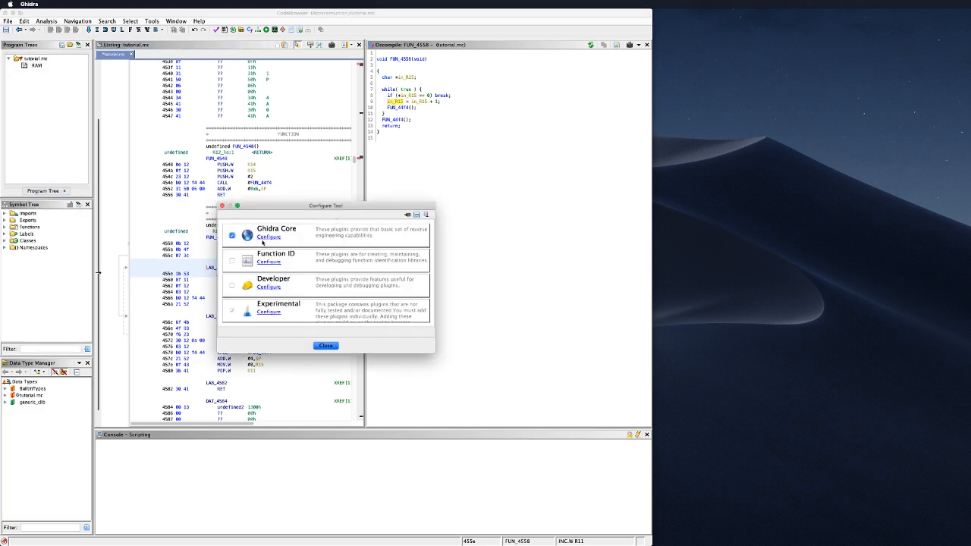
Step: Filter the Ghidra Core plugins for 'python', inspect PythonPlugin, and accept with OK
{"action": "left_click", "coordinate": [266, 237]}
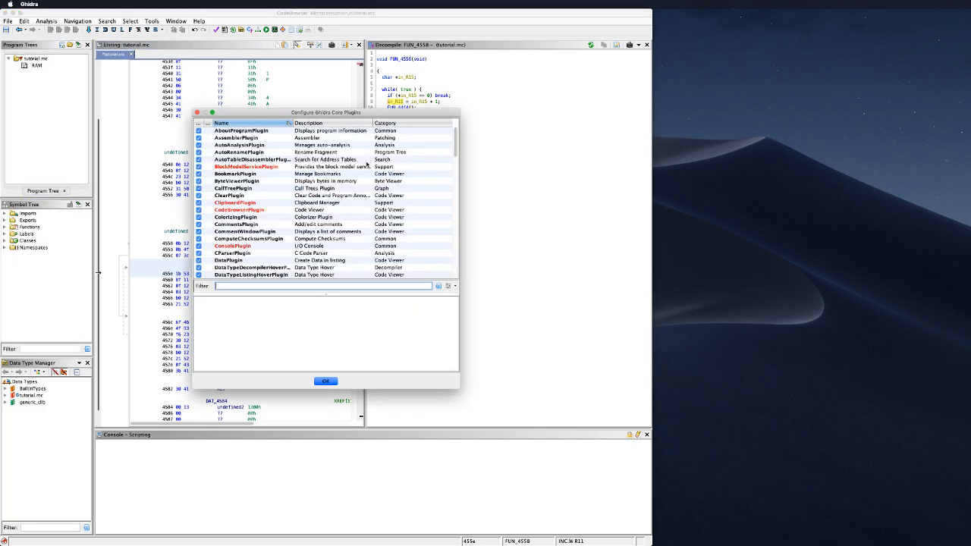
{"action": "scroll", "coordinate": [362, 165], "scroll_direction": "down", "scroll_amount": 1}
{"action": "left_click", "coordinate": [317, 284]}
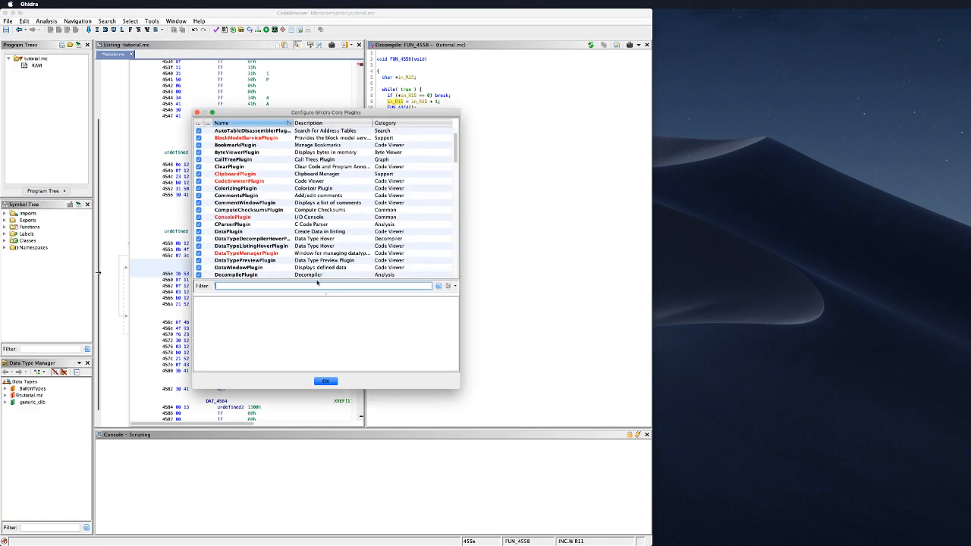
{"action": "type", "text": "th"}
{"action": "key", "text": "BackSpace"}
{"action": "key", "text": "BackSpace"}
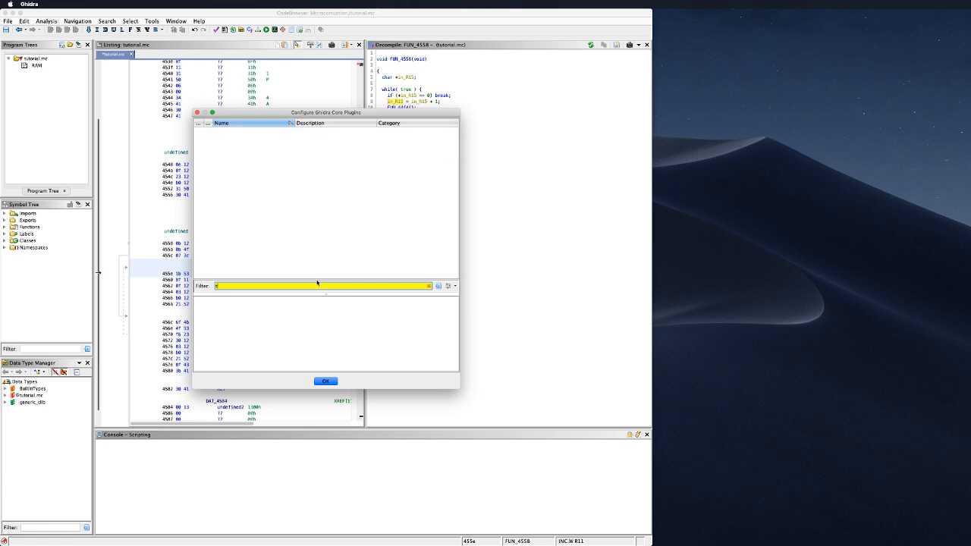
{"action": "type", "text": "python"}
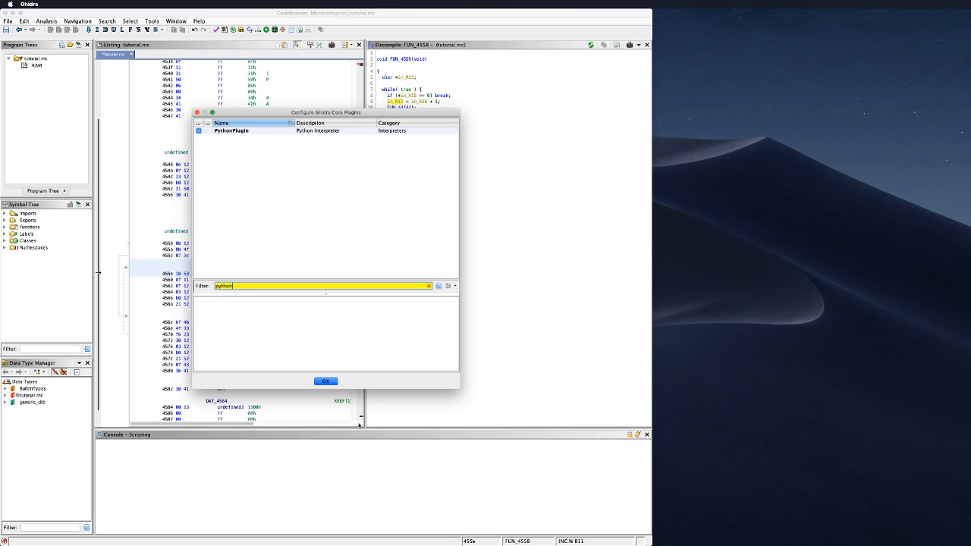
{"action": "left_click", "coordinate": [235, 131]}
{"action": "scroll", "coordinate": [392, 335], "scroll_direction": "down", "scroll_amount": 2}
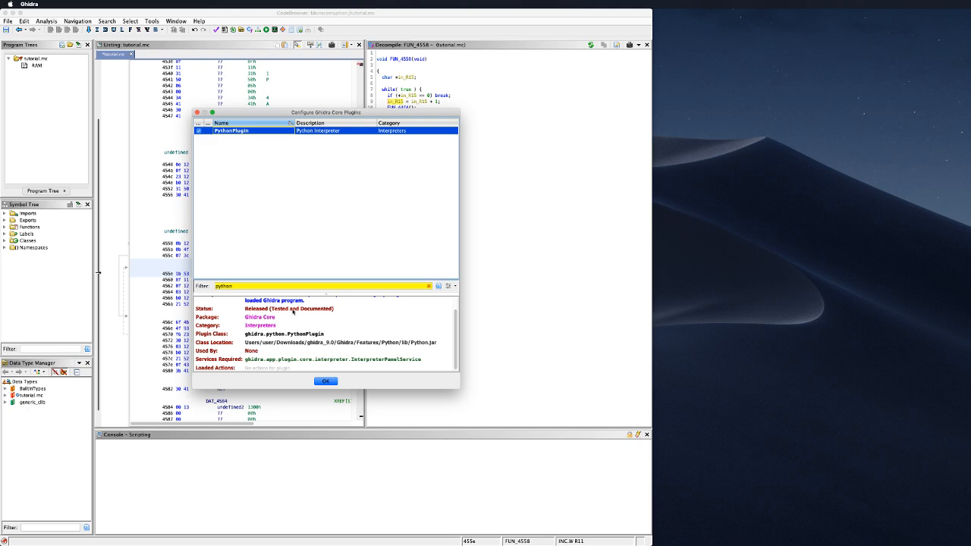
{"action": "scroll", "coordinate": [376, 335], "scroll_direction": "up", "scroll_amount": 2}
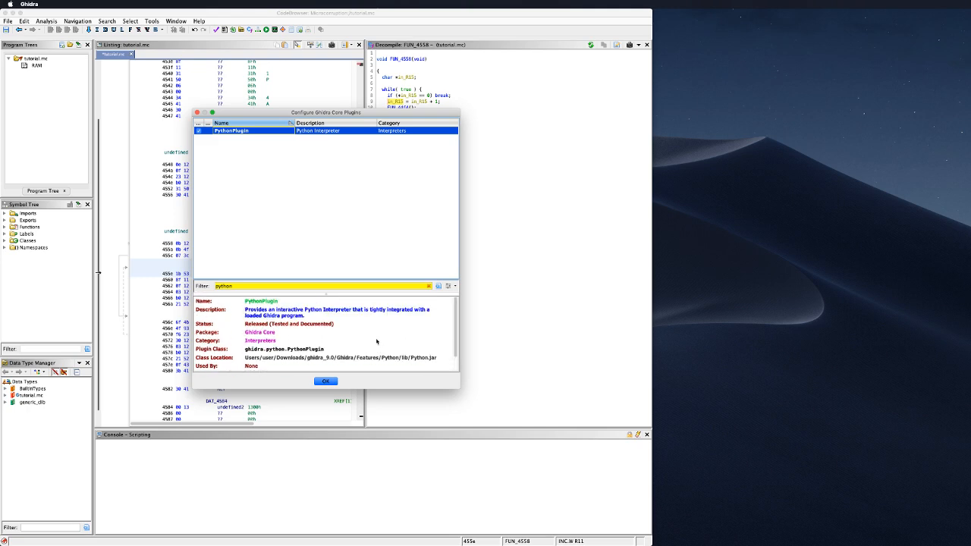
{"action": "left_click", "coordinate": [325, 381]}
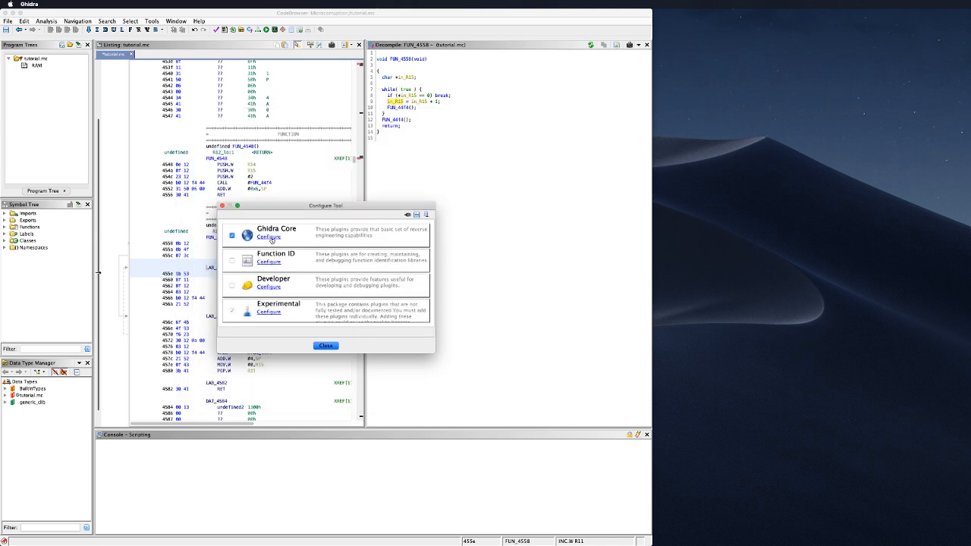
Step: Reopen the Ghidra Core plugins and read the ColorizingPlugin and EclipseIntegrationPlugin details
{"action": "left_click", "coordinate": [269, 238]}
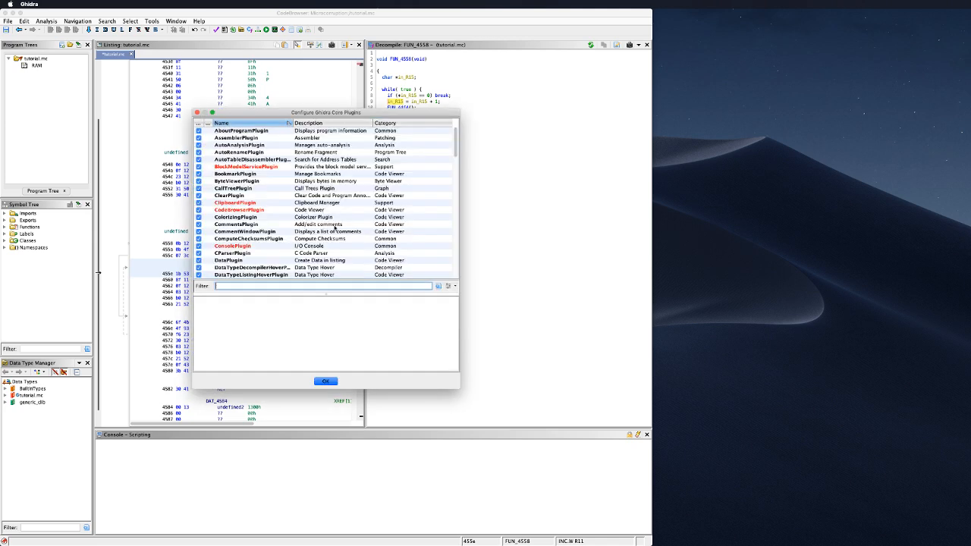
{"action": "left_click", "coordinate": [255, 218]}
{"action": "scroll", "coordinate": [427, 352], "scroll_direction": "down", "scroll_amount": 5}
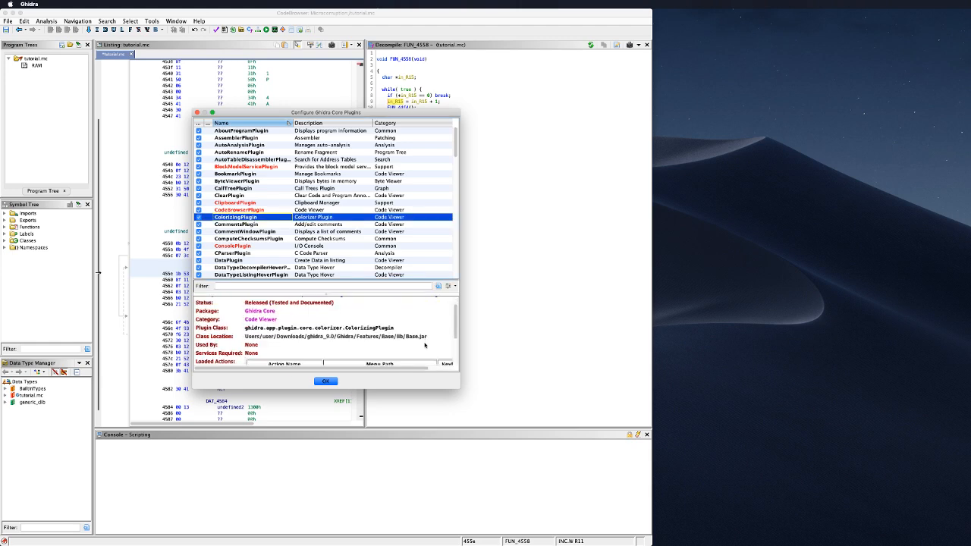
{"action": "scroll", "coordinate": [369, 355], "scroll_direction": "down", "scroll_amount": 1}
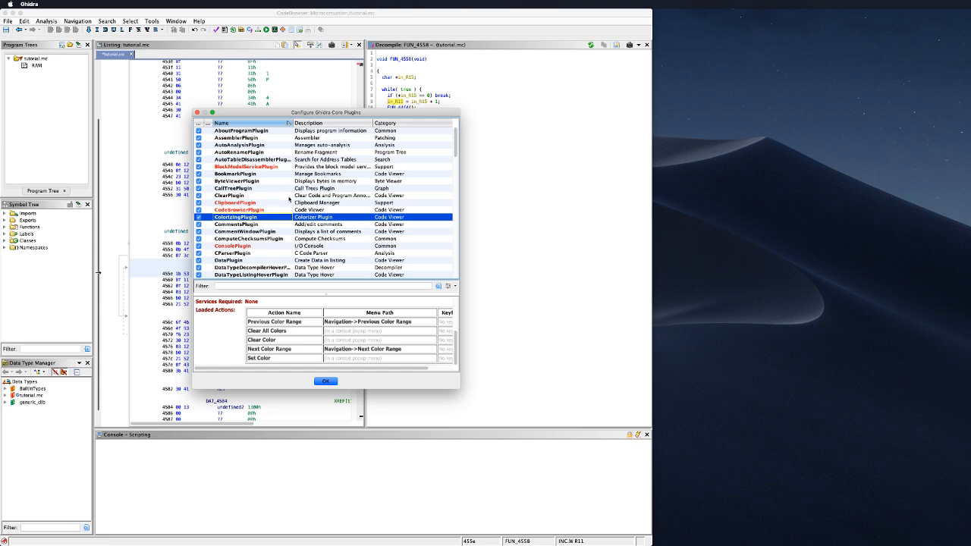
{"action": "scroll", "coordinate": [289, 199], "scroll_direction": "down", "scroll_amount": 5}
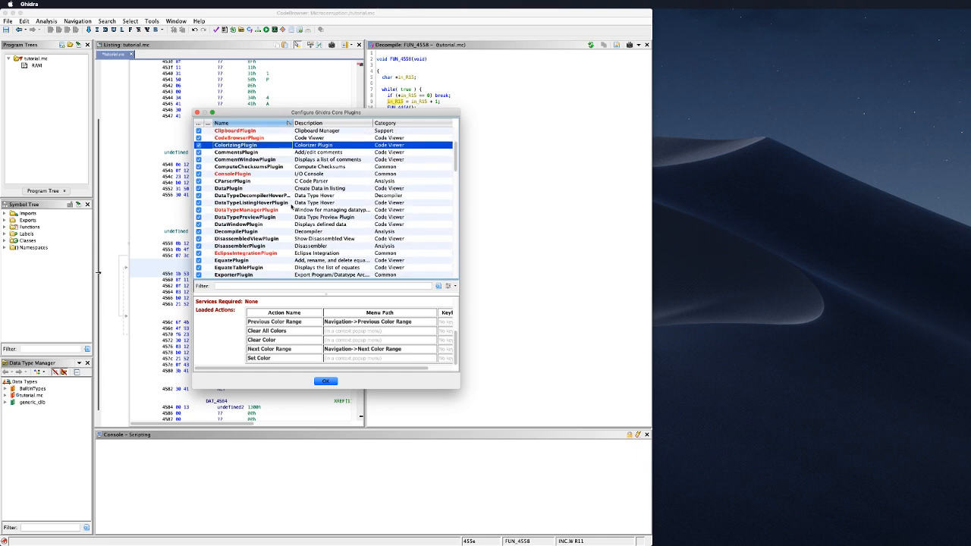
{"action": "scroll", "coordinate": [291, 207], "scroll_direction": "down", "scroll_amount": 1}
{"action": "scroll", "coordinate": [291, 206], "scroll_direction": "down", "scroll_amount": 3}
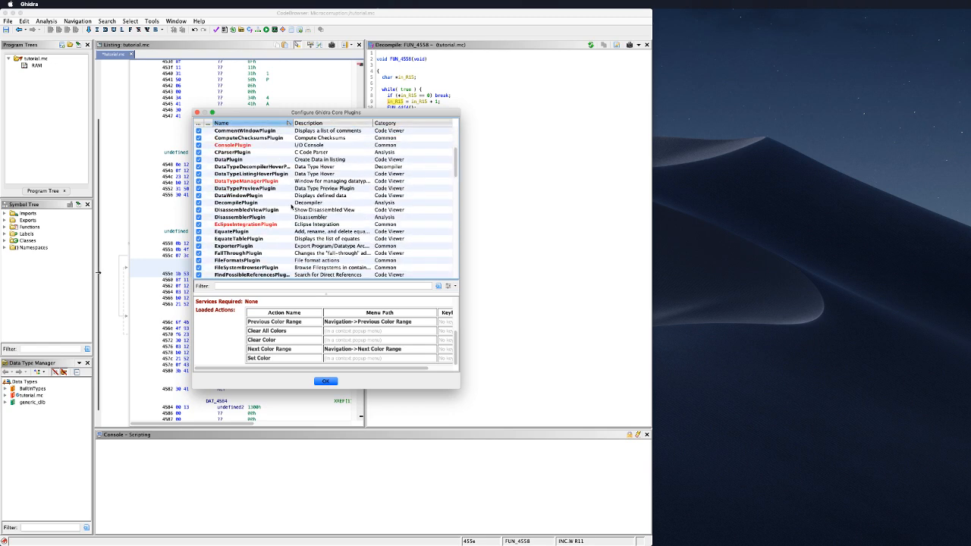
{"action": "left_click", "coordinate": [276, 212]}
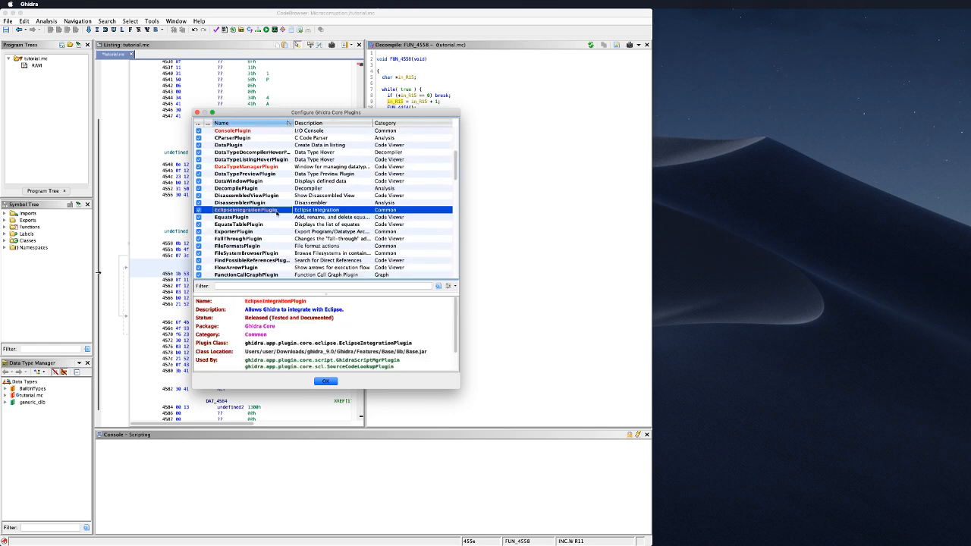
{"action": "scroll", "coordinate": [284, 204], "scroll_direction": "down", "scroll_amount": 1}
{"action": "scroll", "coordinate": [281, 218], "scroll_direction": "down", "scroll_amount": 9}
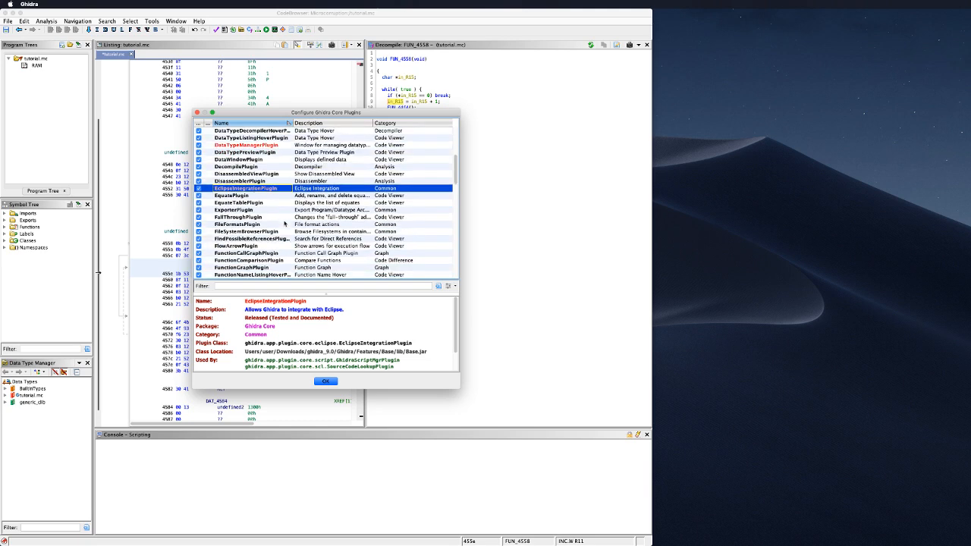
{"action": "scroll", "coordinate": [285, 222], "scroll_direction": "down", "scroll_amount": 3}
Step: Read details of FunctionWindow, FunctionSignatureDecompilerHover, Pdb, PdbSymbolServer and Python plugins
{"action": "left_click", "coordinate": [284, 222]}
{"action": "scroll", "coordinate": [285, 222], "scroll_direction": "down", "scroll_amount": 2}
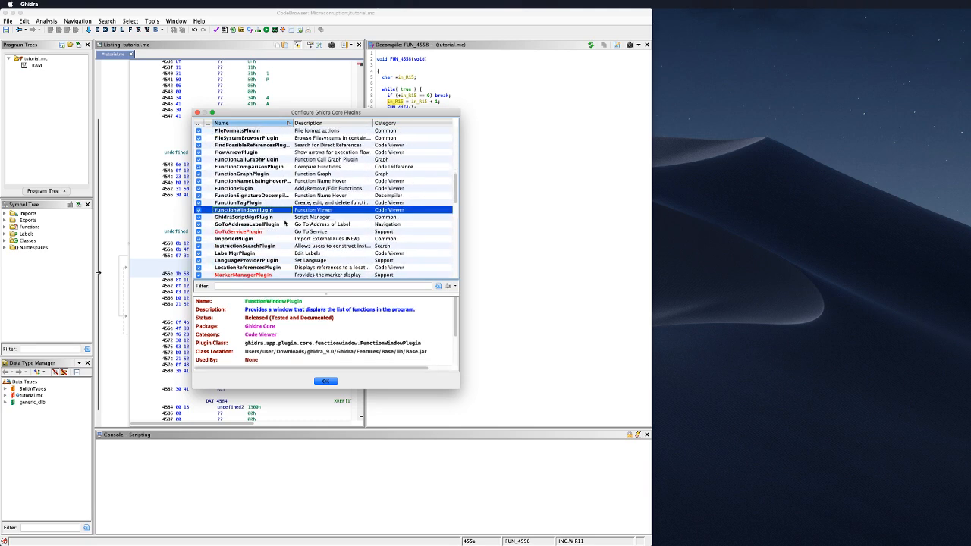
{"action": "left_click", "coordinate": [278, 194]}
{"action": "scroll", "coordinate": [285, 220], "scroll_direction": "down", "scroll_amount": 10}
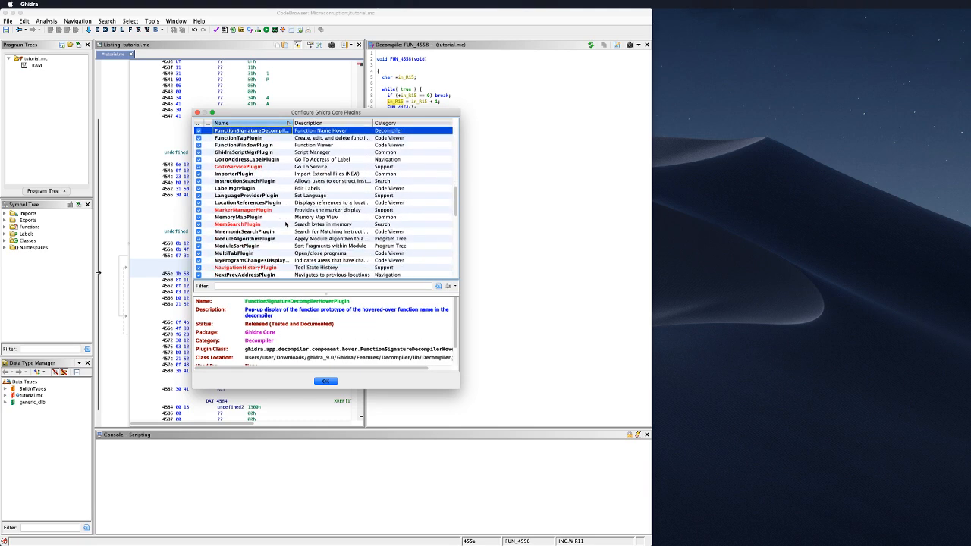
{"action": "scroll", "coordinate": [285, 224], "scroll_direction": "down", "scroll_amount": 4}
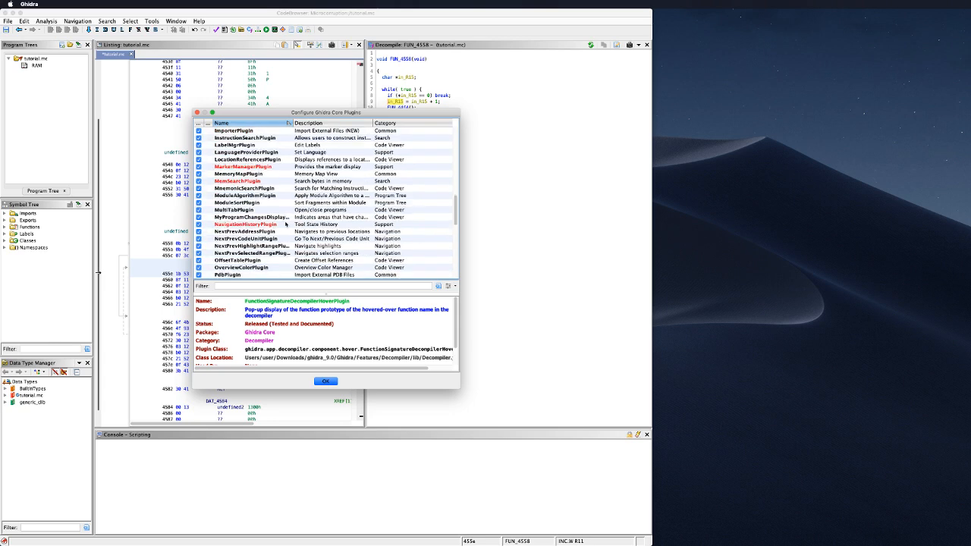
{"action": "scroll", "coordinate": [285, 224], "scroll_direction": "down", "scroll_amount": 4}
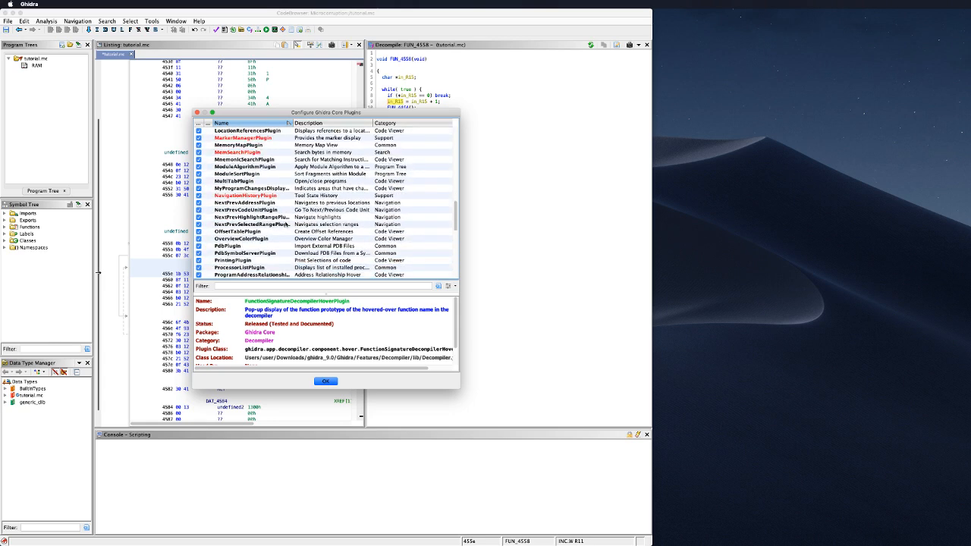
{"action": "left_click", "coordinate": [281, 247]}
{"action": "left_click", "coordinate": [282, 253]}
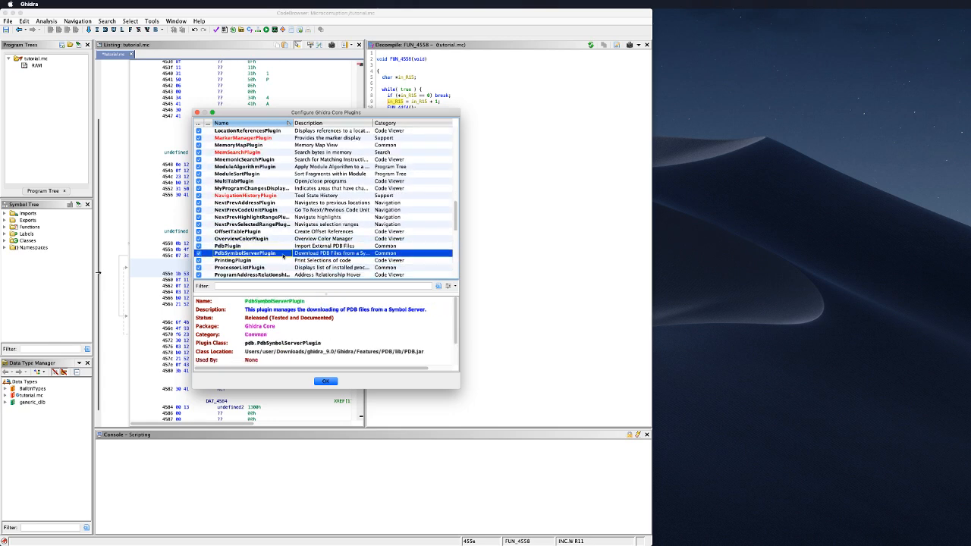
{"action": "scroll", "coordinate": [285, 251], "scroll_direction": "down", "scroll_amount": 9}
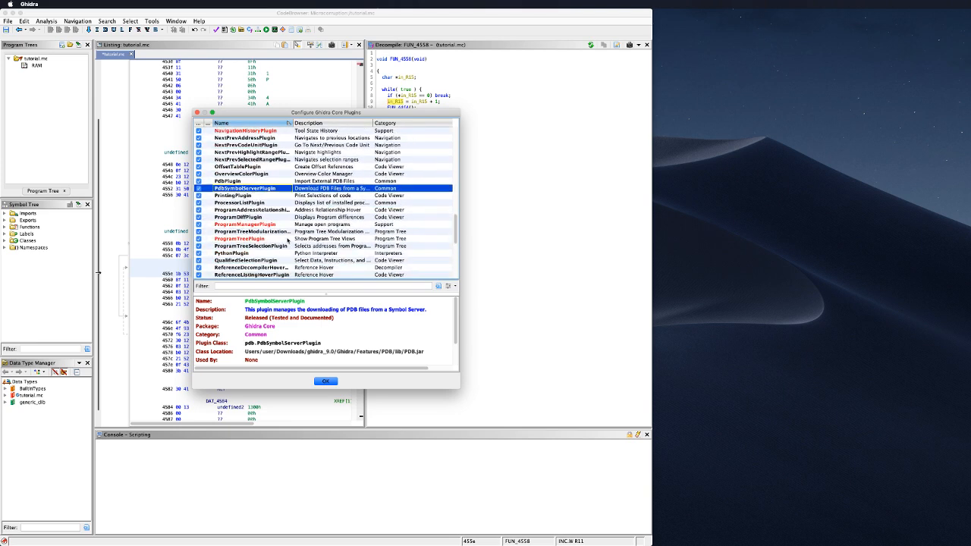
{"action": "scroll", "coordinate": [288, 240], "scroll_direction": "down", "scroll_amount": 2}
{"action": "left_click", "coordinate": [288, 239]}
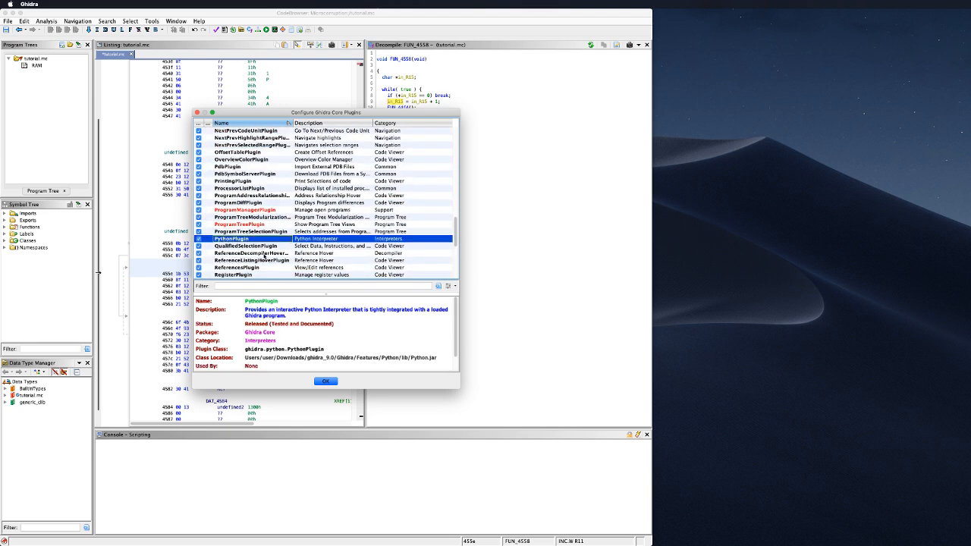
{"action": "scroll", "coordinate": [292, 246], "scroll_direction": "down", "scroll_amount": 7}
{"action": "scroll", "coordinate": [300, 243], "scroll_direction": "down", "scroll_amount": 11}
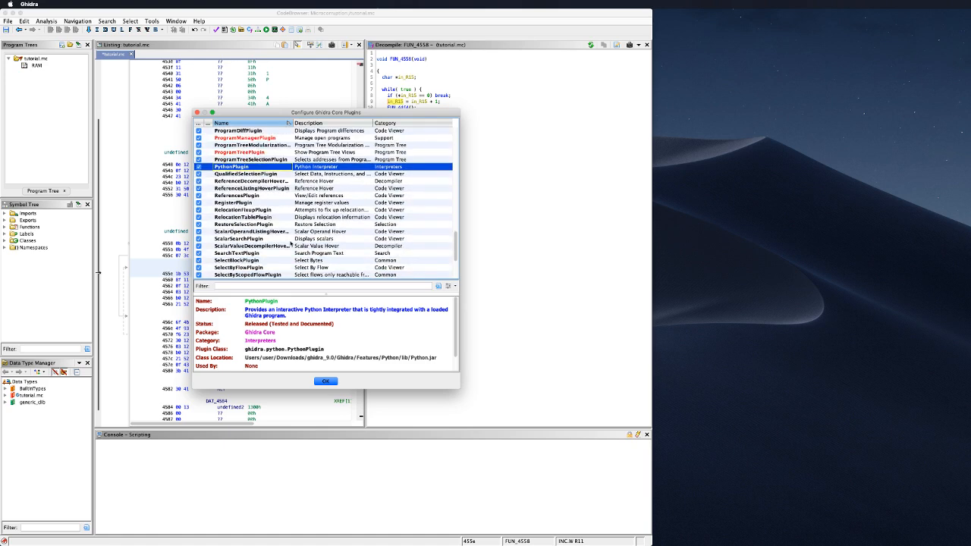
{"action": "scroll", "coordinate": [291, 243], "scroll_direction": "down", "scroll_amount": 4}
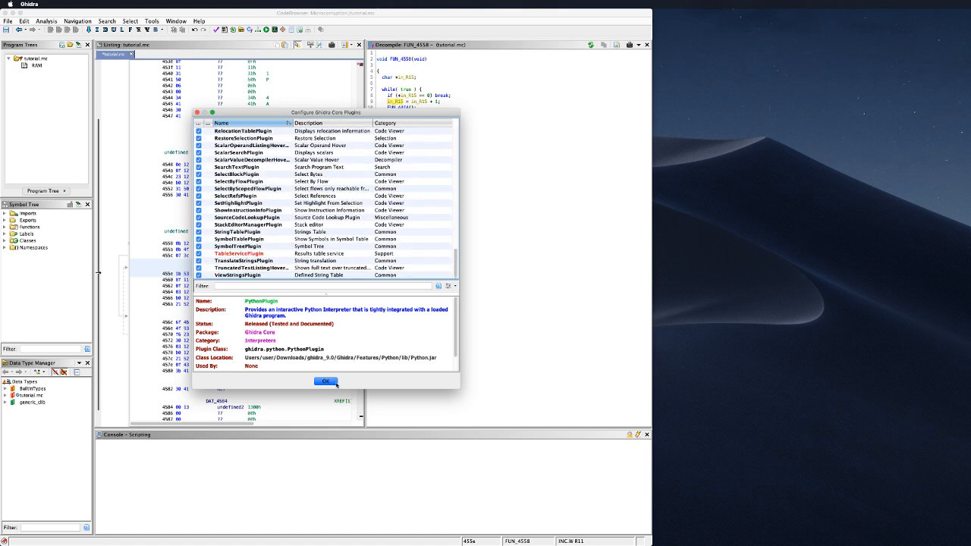
Step: Close the core list, glance at the Developer plugins, and close the Configure Tool dialog
{"action": "left_click", "coordinate": [196, 113]}
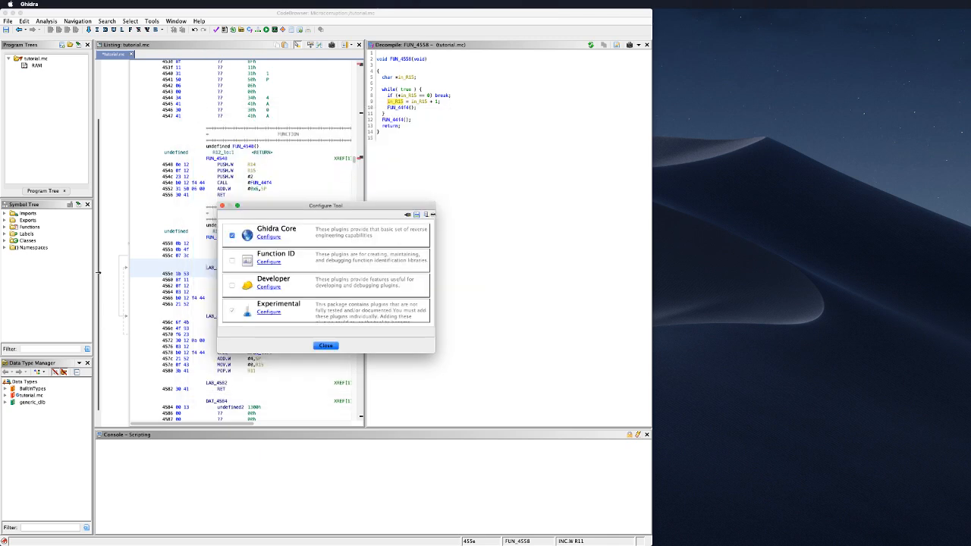
{"action": "left_click", "coordinate": [268, 286]}
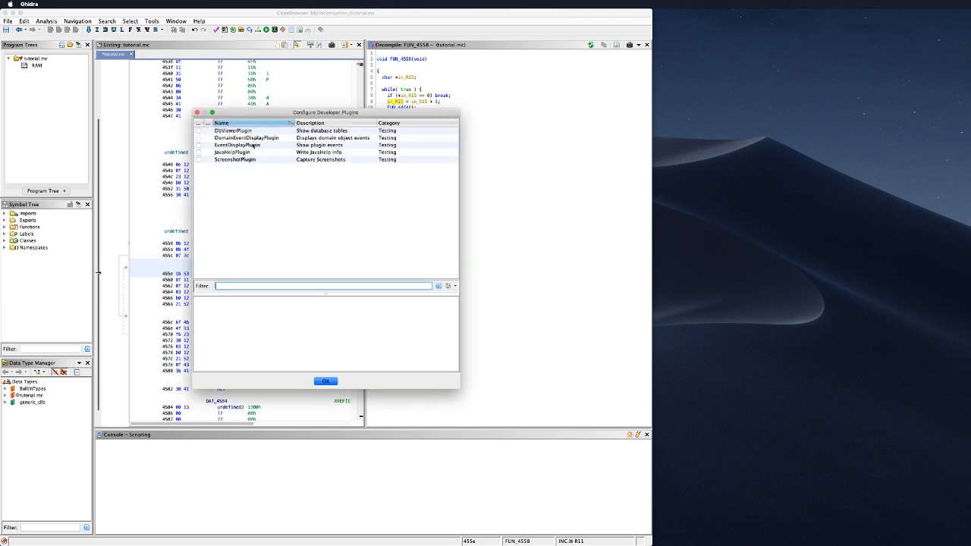
{"action": "left_click", "coordinate": [197, 112]}
{"action": "left_click", "coordinate": [328, 346]}
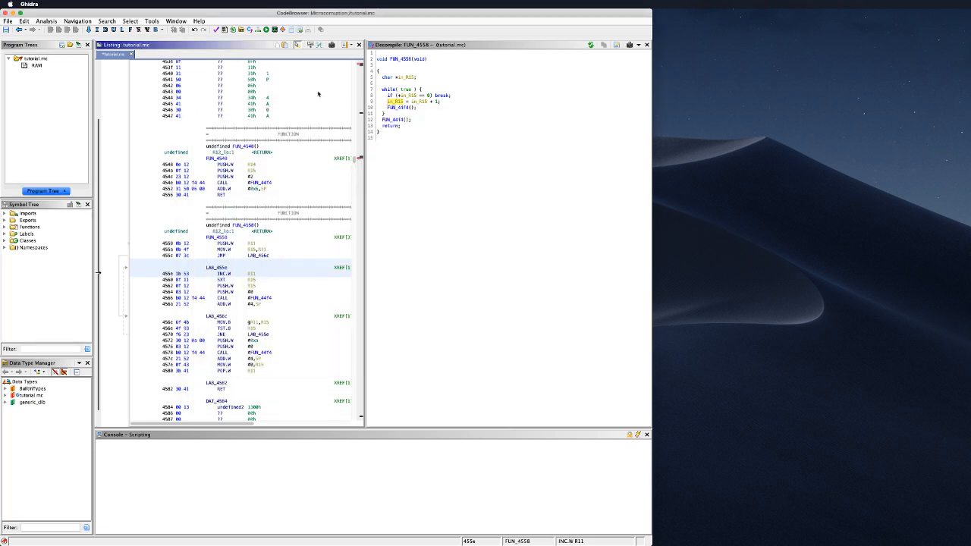
{"action": "left_click", "coordinate": [174, 21]}
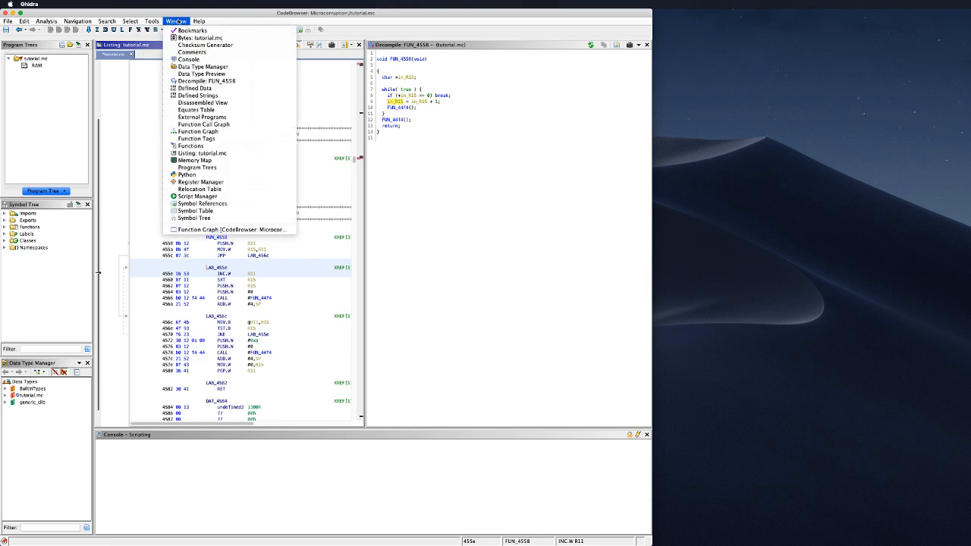
Step: Open the CodeBrowser Tool Options and browse the Entropy and Diff default apply settings
{"action": "mouse_move", "coordinate": [25, 22]}
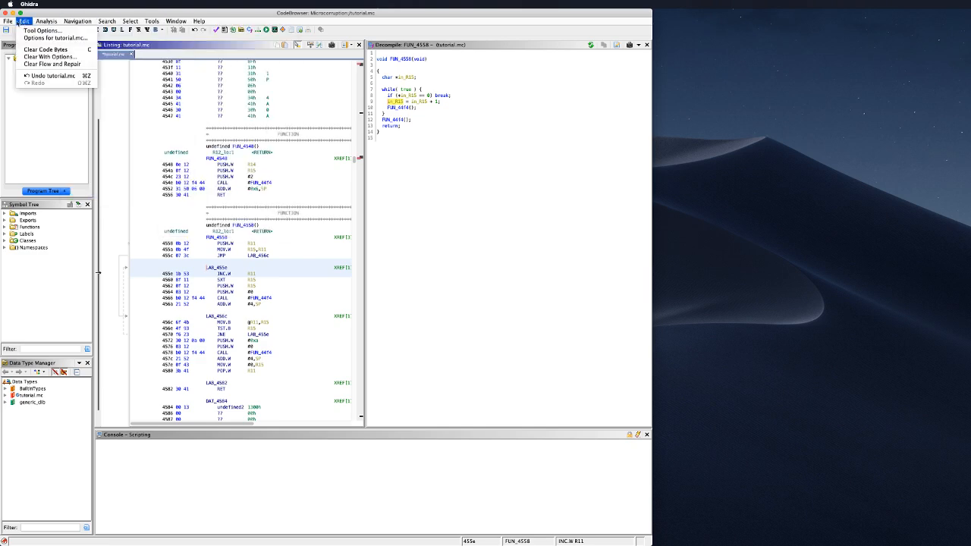
{"action": "left_click", "coordinate": [32, 31]}
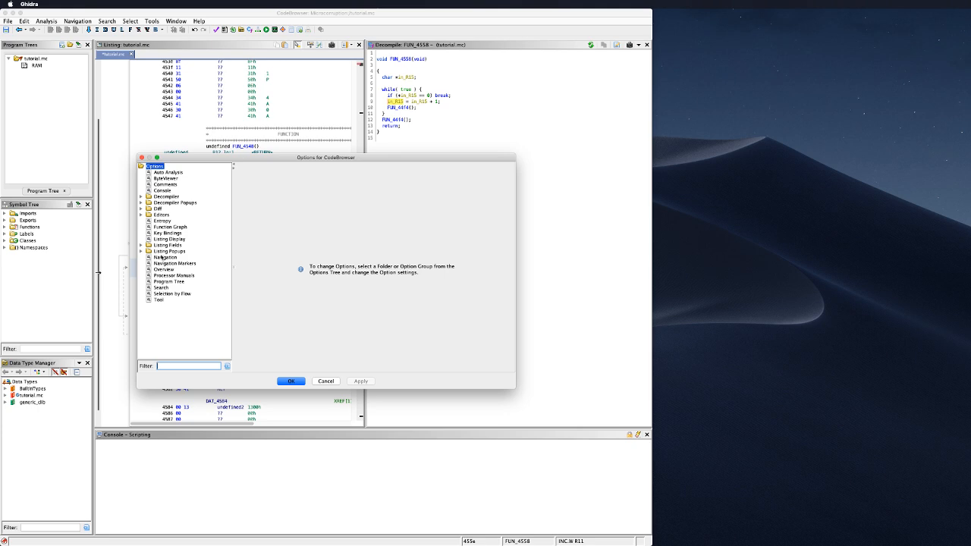
{"action": "left_click", "coordinate": [161, 221]}
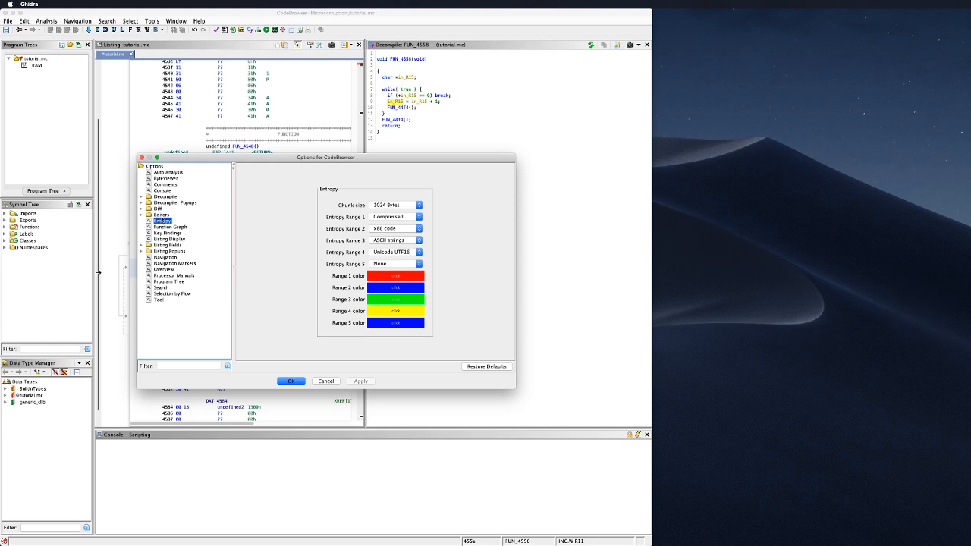
{"action": "left_click", "coordinate": [159, 209]}
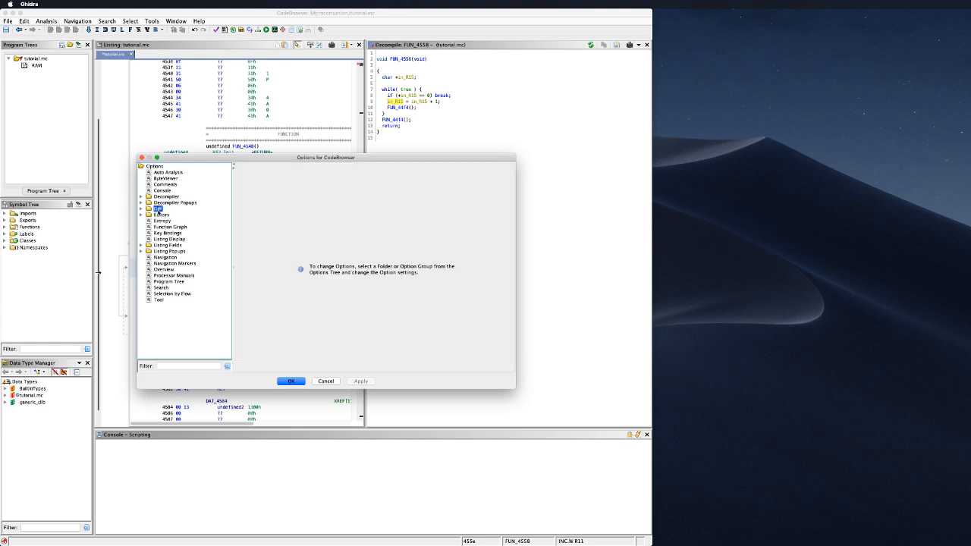
{"action": "left_click", "coordinate": [142, 209]}
{"action": "left_click", "coordinate": [166, 215]}
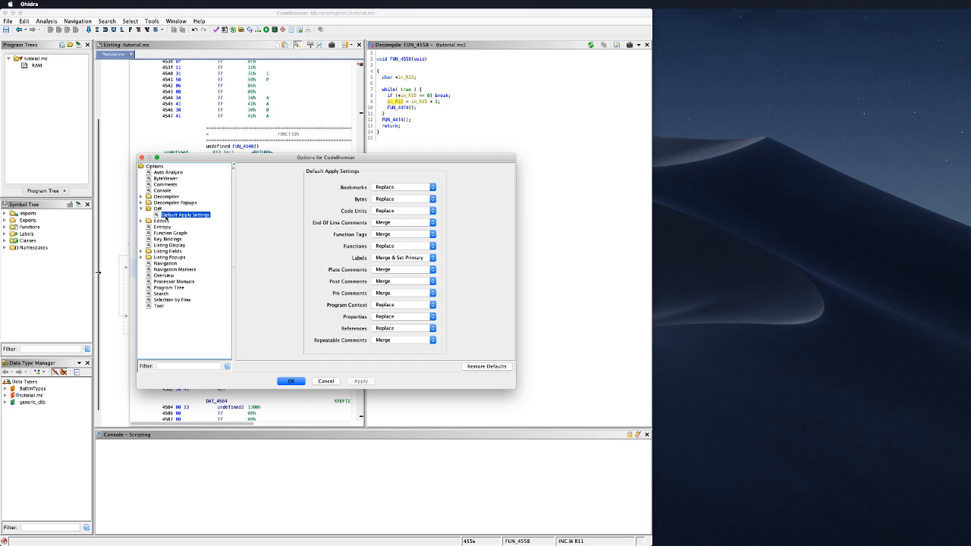
{"action": "left_click", "coordinate": [158, 209]}
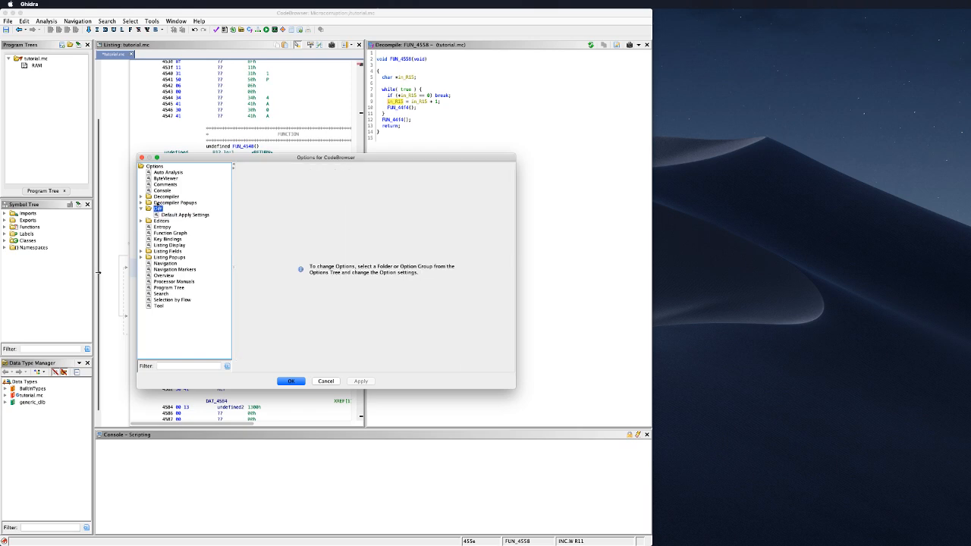
Step: Look through the Decompiler, Console, Comments, ByteViewer and Auto Analysis options, then close the window
{"action": "left_click", "coordinate": [159, 197]}
{"action": "left_click", "coordinate": [159, 190]}
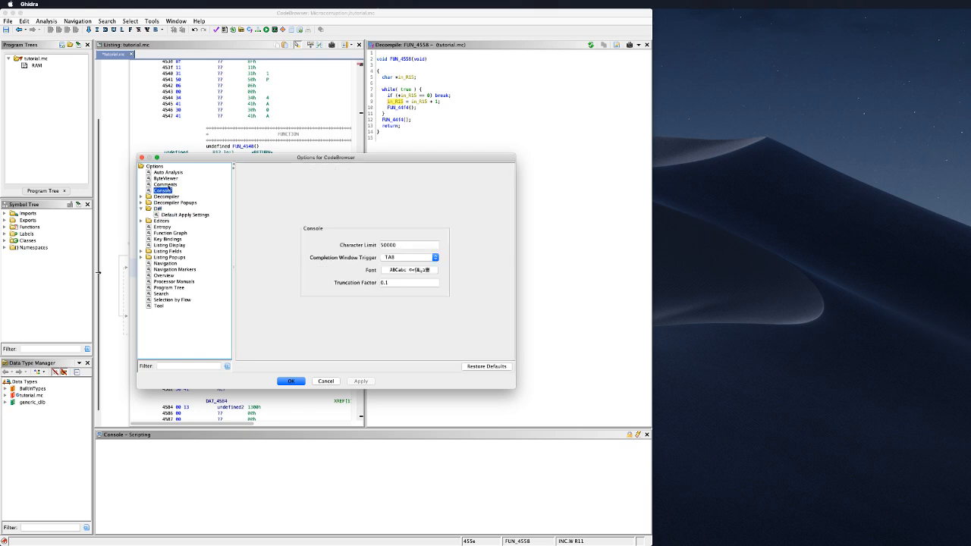
{"action": "left_click", "coordinate": [165, 184]}
{"action": "left_click", "coordinate": [165, 178]}
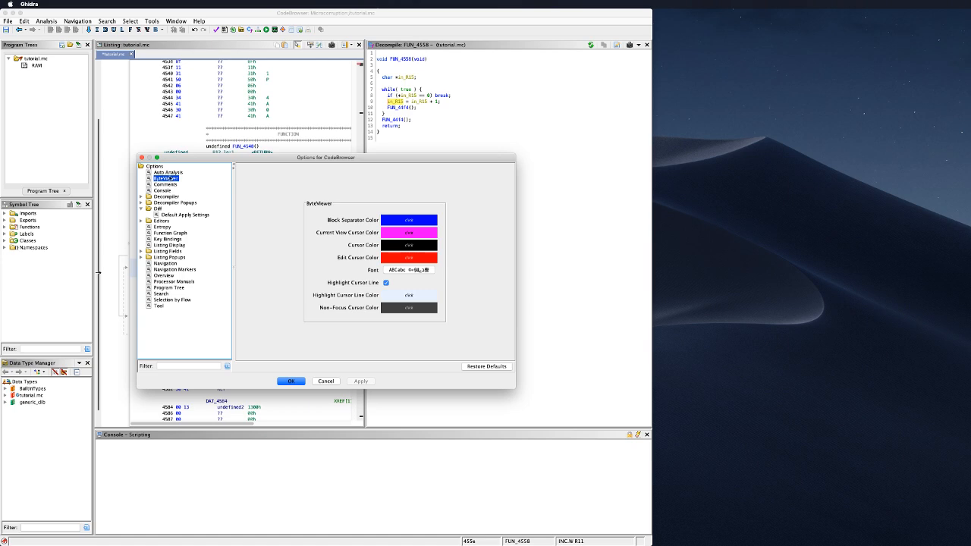
{"action": "left_click", "coordinate": [169, 173]}
{"action": "left_click", "coordinate": [169, 179]}
{"action": "left_click", "coordinate": [170, 173]}
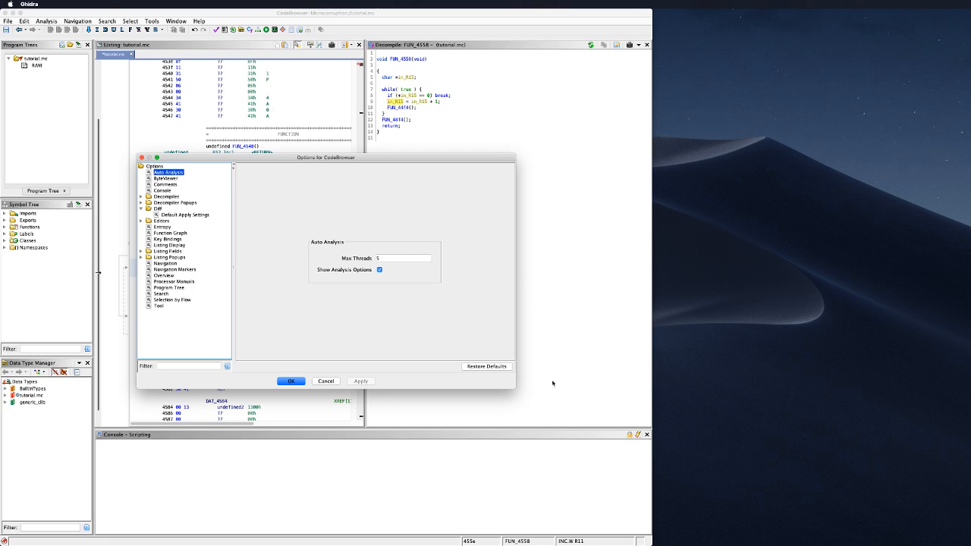
{"action": "left_click", "coordinate": [325, 382]}
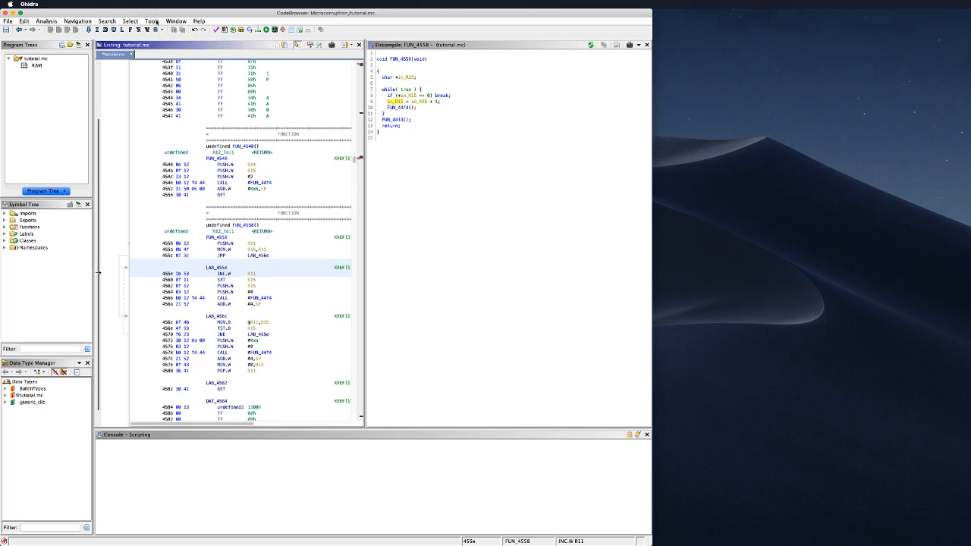
Step: Reopen Tool Options, review the general Tool settings, and close without changes
{"action": "left_click", "coordinate": [24, 21]}
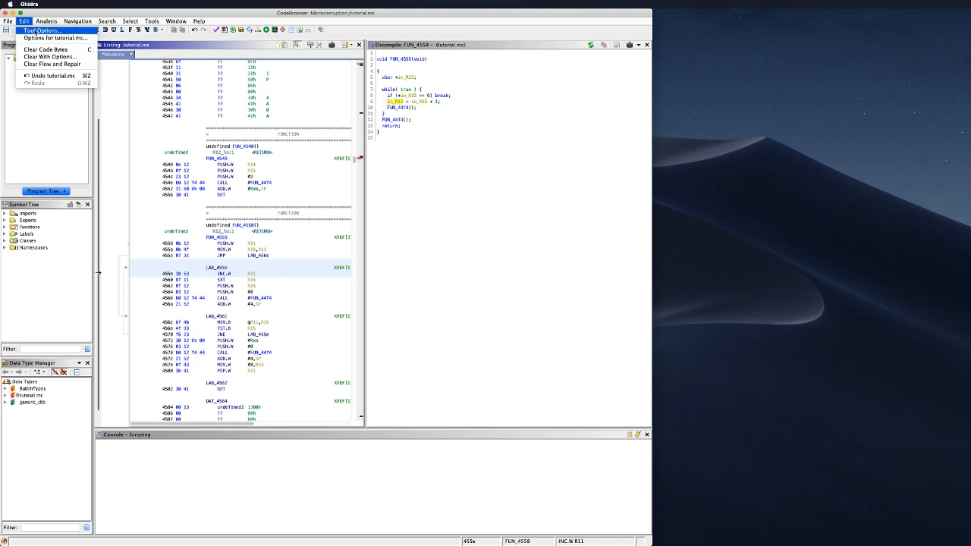
{"action": "left_click", "coordinate": [36, 31]}
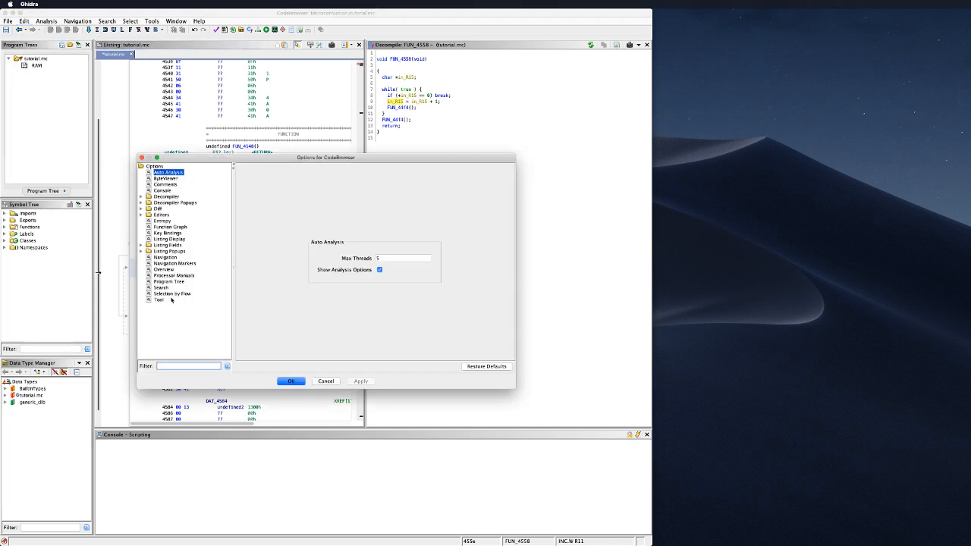
{"action": "left_click", "coordinate": [158, 300]}
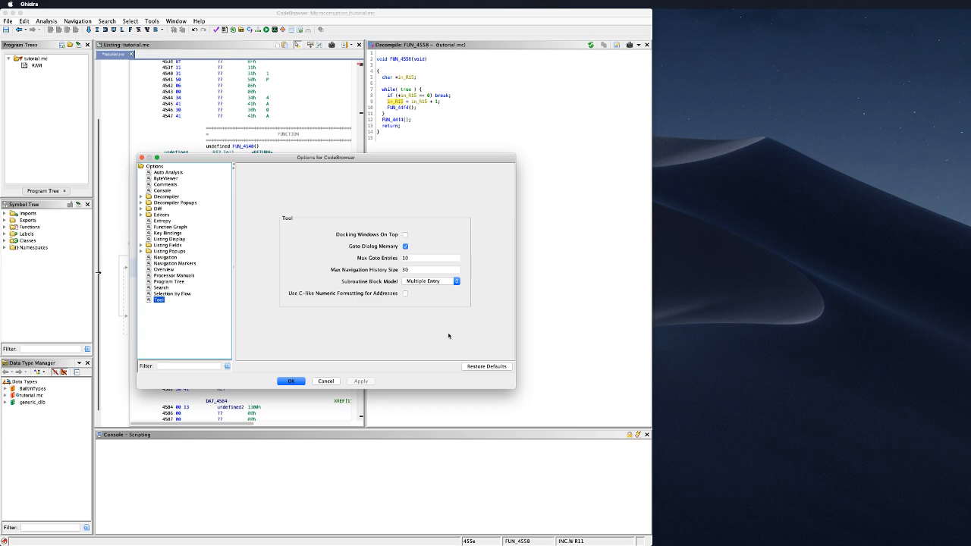
{"action": "left_click", "coordinate": [326, 380]}
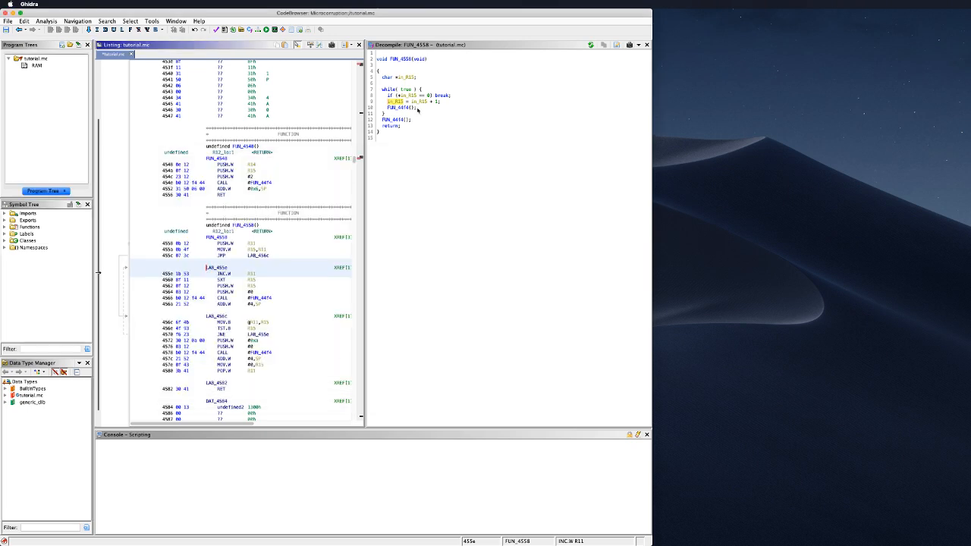
Step: Switch back to Ghidra and cycle its windows to the CodeBrowser
{"action": "key", "text": "super+Tab"}
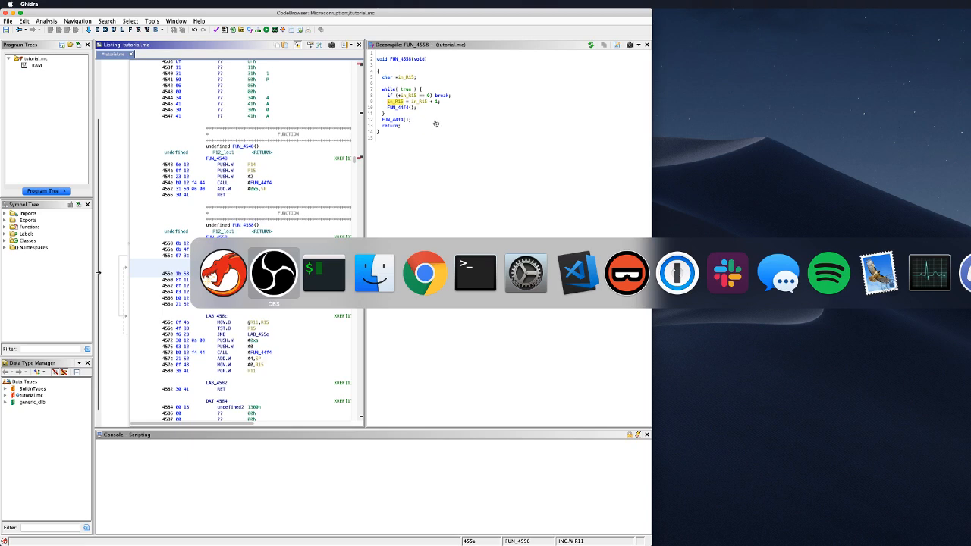
{"action": "key", "text": "super+shift+Tab"}
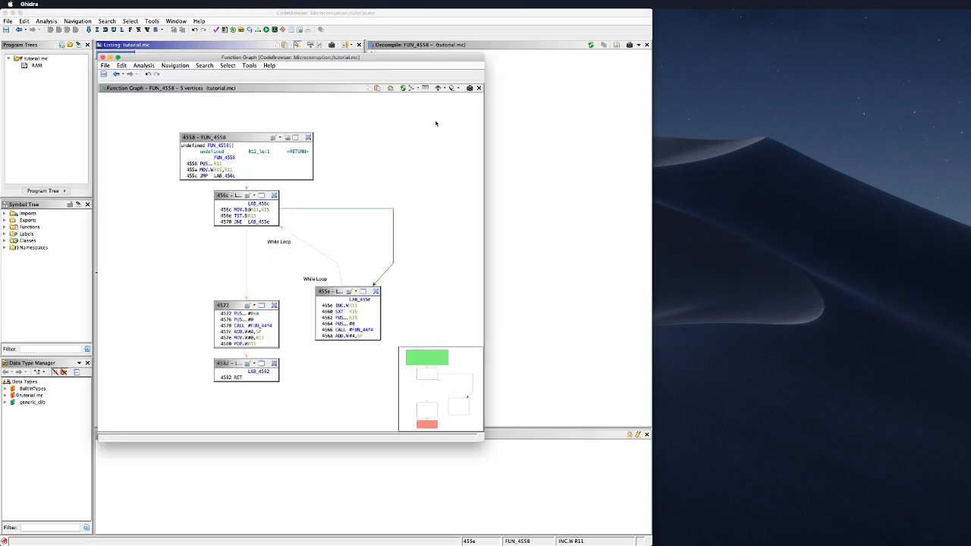
{"action": "key", "text": "super+grave"}
{"action": "key", "text": "super+grave"}
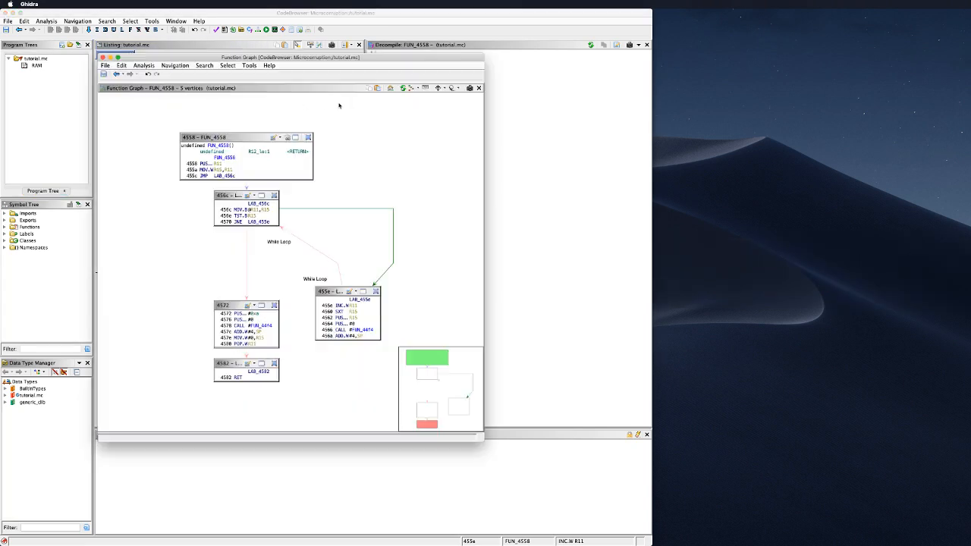
{"action": "key", "text": "super+grave"}
{"action": "key", "text": "super+grave"}
{"action": "key", "text": "super+grave"}
{"action": "key", "text": "super+grave"}
{"action": "key", "text": "super+grave"}
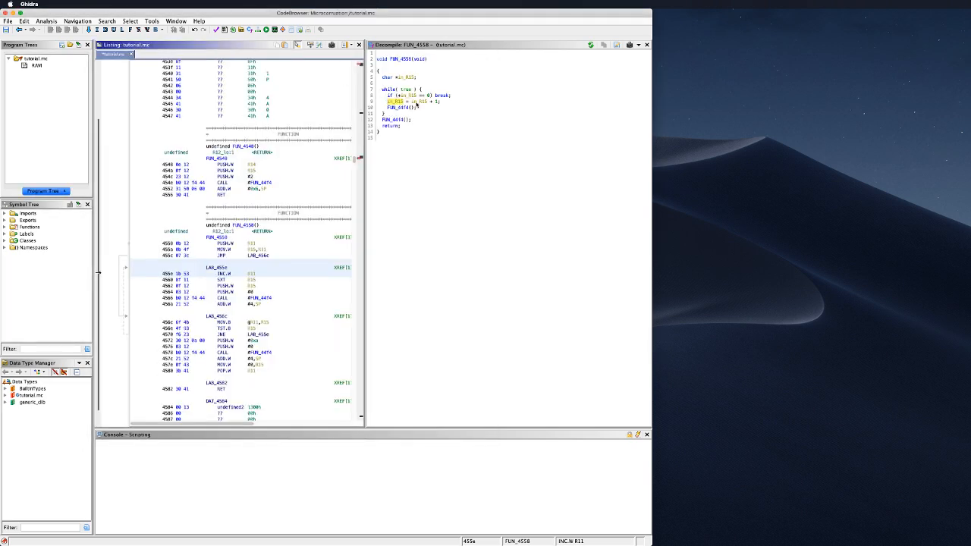
Step: Glance at the Ghidra and Tools menus without choosing anything, then open the Edit menu
{"action": "left_click", "coordinate": [36, 4]}
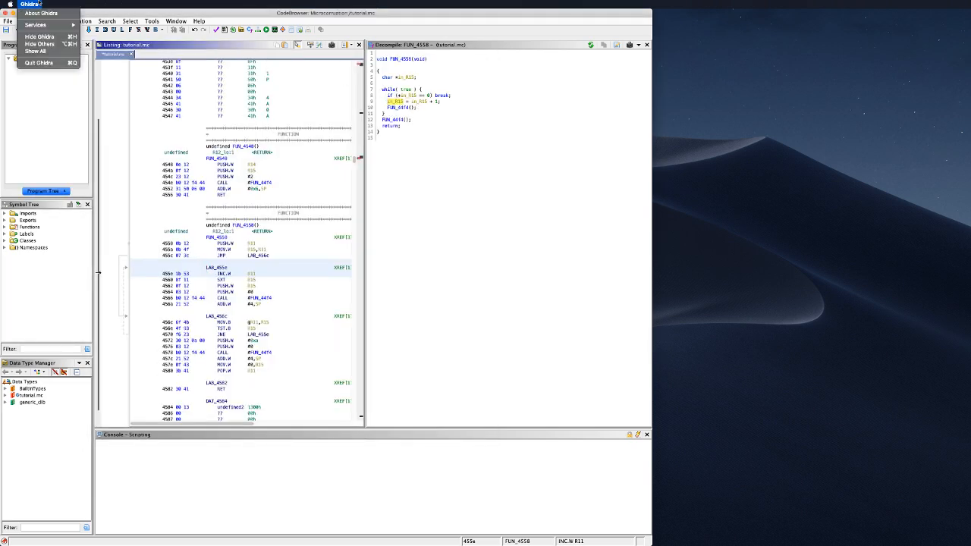
{"action": "left_click", "coordinate": [34, 4]}
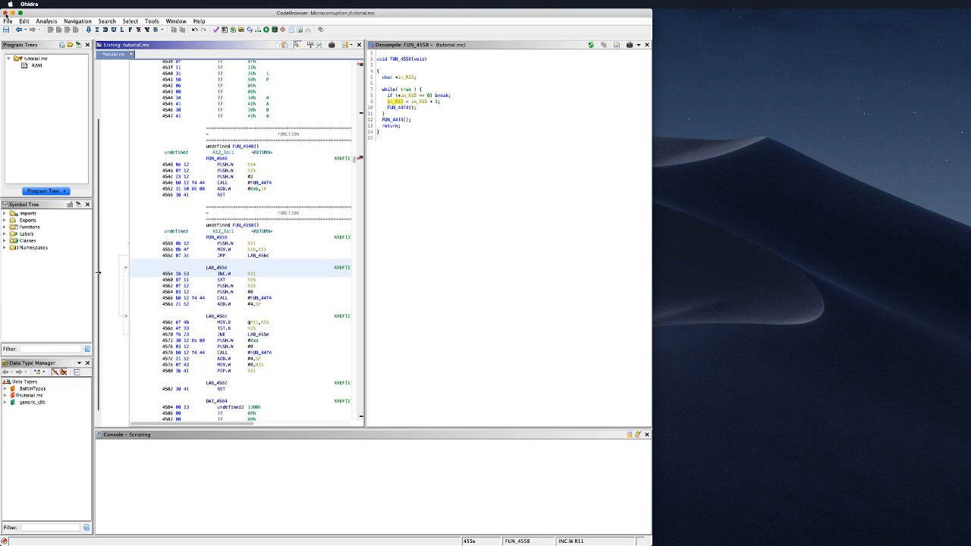
{"action": "left_click", "coordinate": [152, 21]}
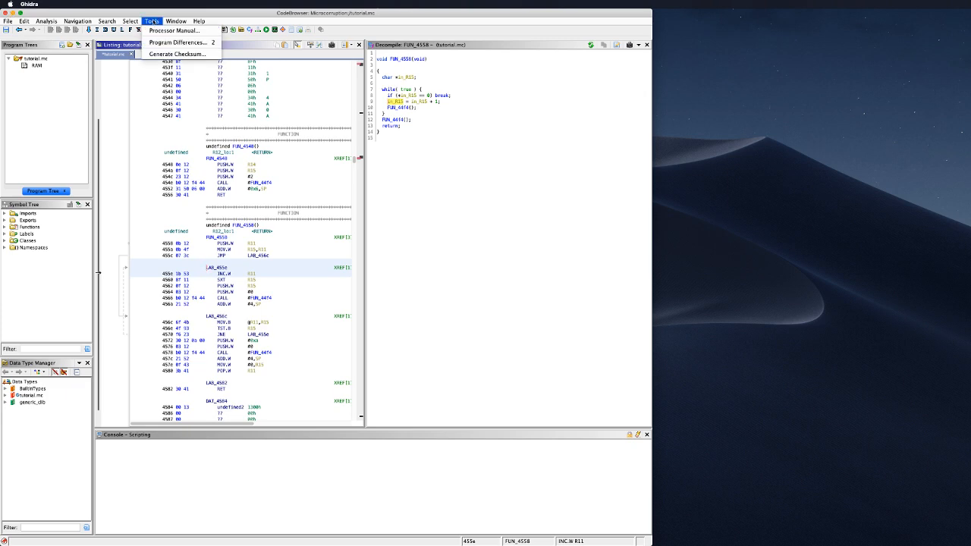
{"action": "left_click", "coordinate": [154, 21]}
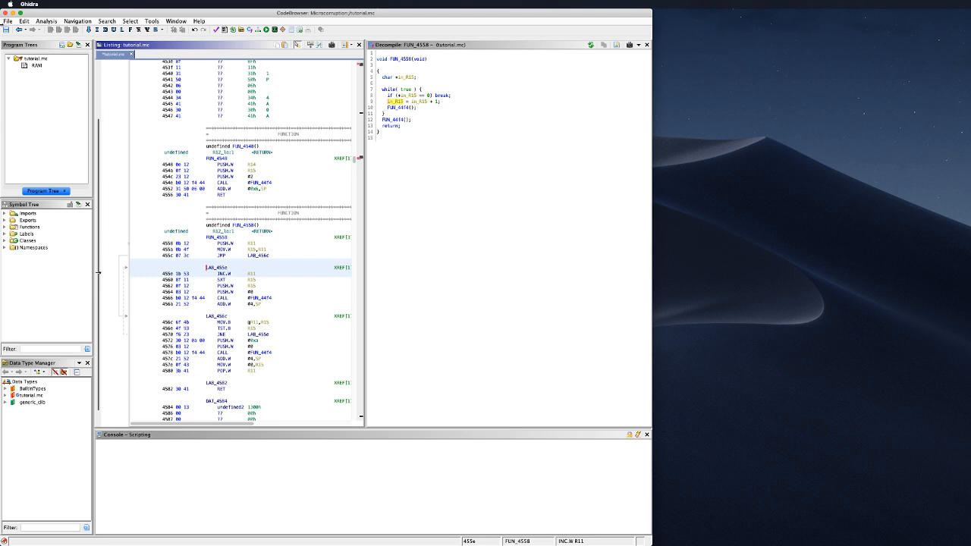
{"action": "left_click", "coordinate": [24, 21]}
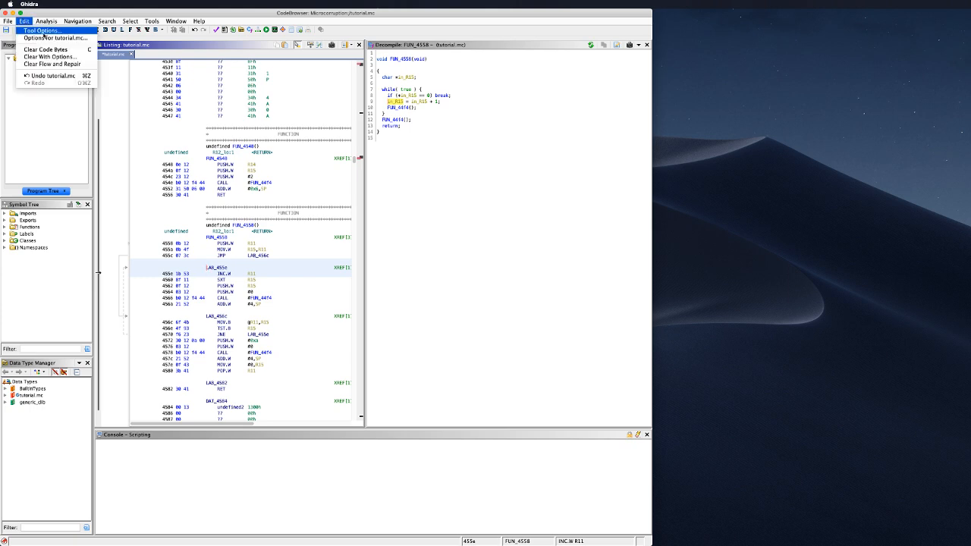
Step: Open the CodeBrowser options and scroll through the Decompiler > Display colour settings
{"action": "left_click", "coordinate": [44, 34]}
{"action": "left_click", "coordinate": [151, 196]}
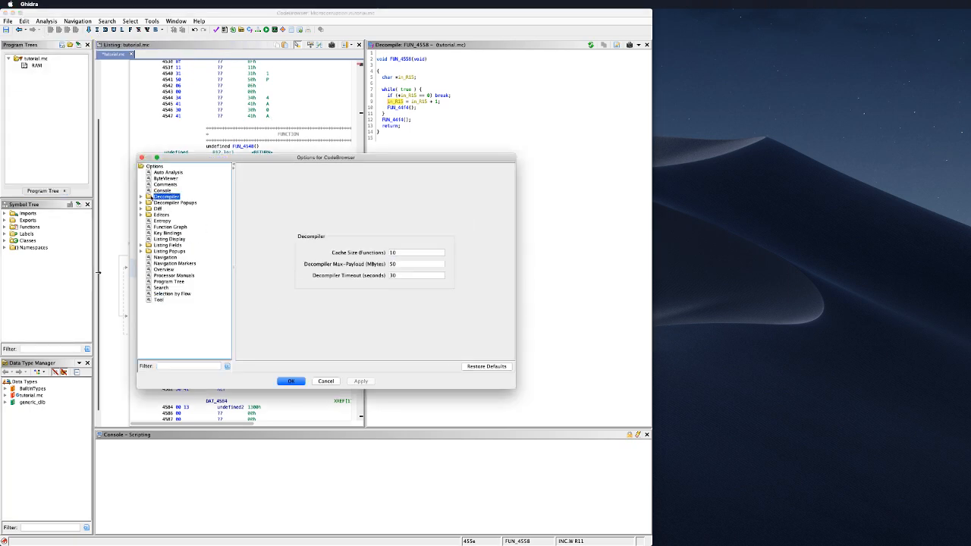
{"action": "left_click", "coordinate": [141, 196]}
{"action": "left_click", "coordinate": [171, 208]}
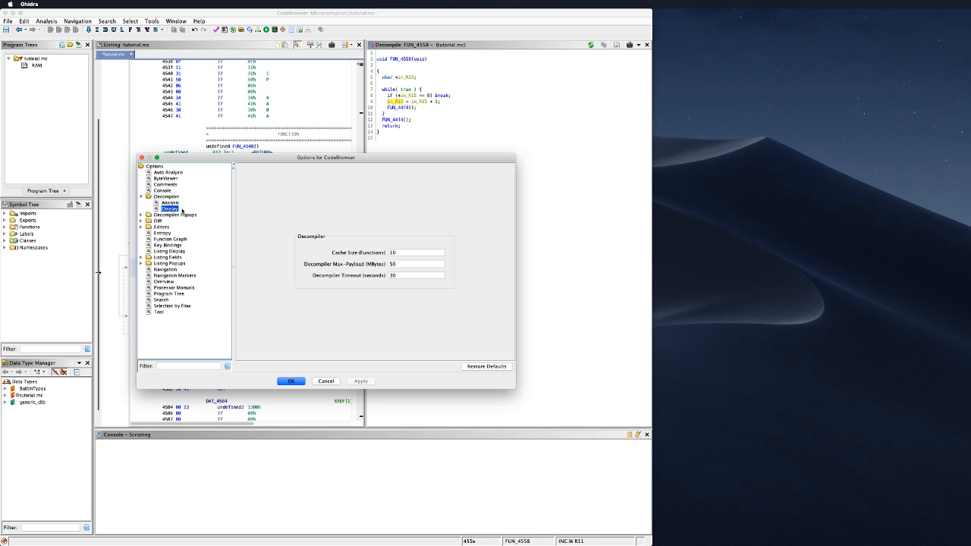
{"action": "scroll", "coordinate": [352, 220], "scroll_direction": "down", "scroll_amount": 3}
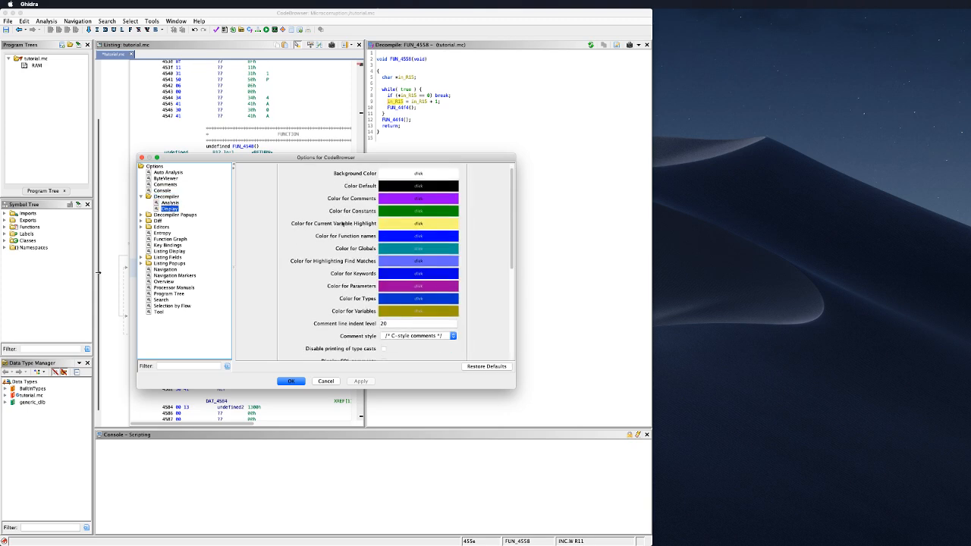
{"action": "scroll", "coordinate": [342, 247], "scroll_direction": "down", "scroll_amount": 6}
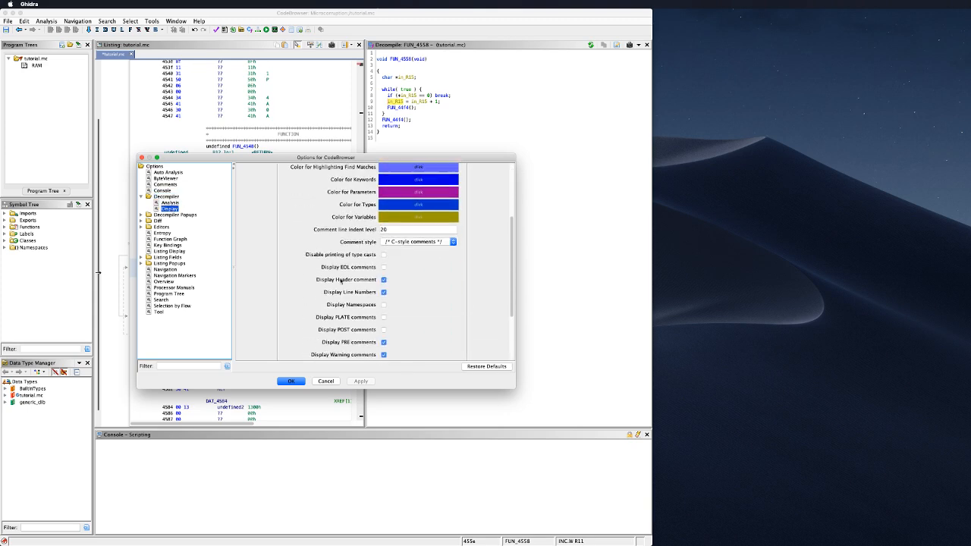
{"action": "scroll", "coordinate": [339, 300], "scroll_direction": "down", "scroll_amount": 2}
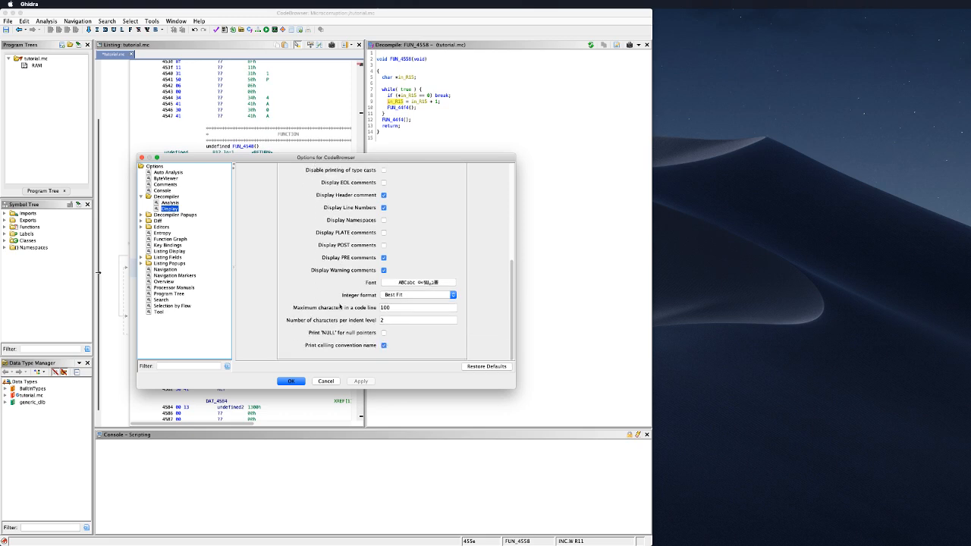
{"action": "left_click_drag", "start_coordinate": [508, 309], "coordinate": [511, 181]}
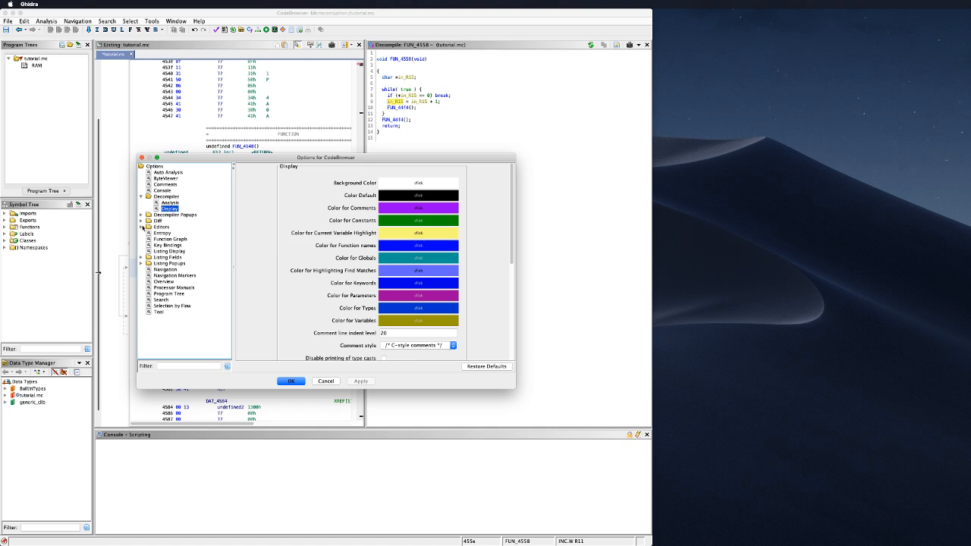
Step: Browse the Stack, Structure and Union Editor settings, ending on ByteViewer colours and font
{"action": "left_click", "coordinate": [141, 226]}
{"action": "left_click", "coordinate": [165, 233]}
{"action": "left_click", "coordinate": [170, 238]}
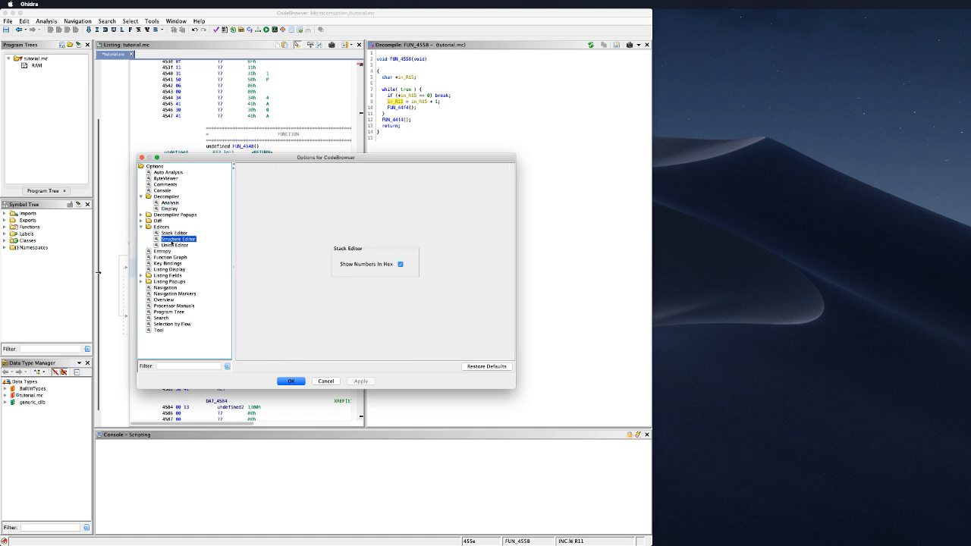
{"action": "left_click", "coordinate": [173, 245]}
{"action": "left_click", "coordinate": [161, 228]}
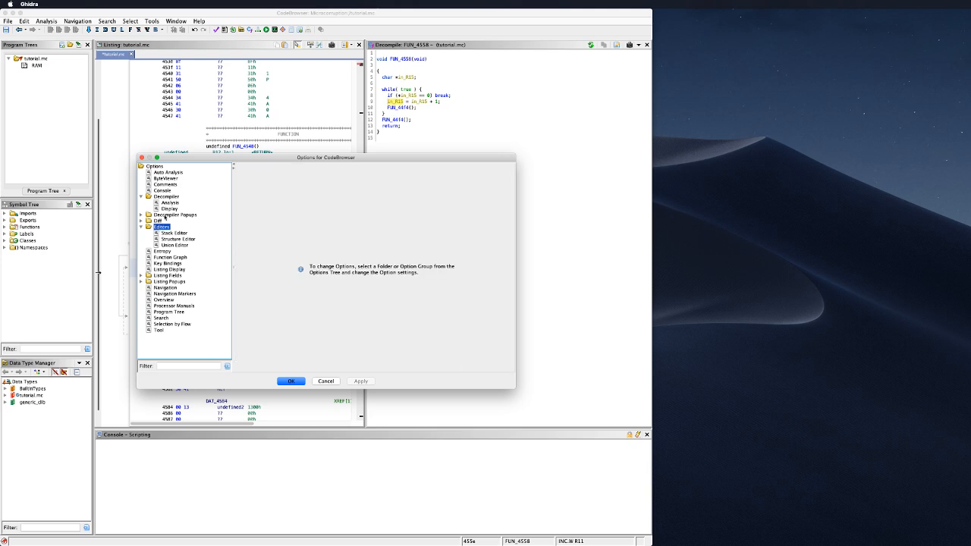
{"action": "left_click", "coordinate": [157, 222]}
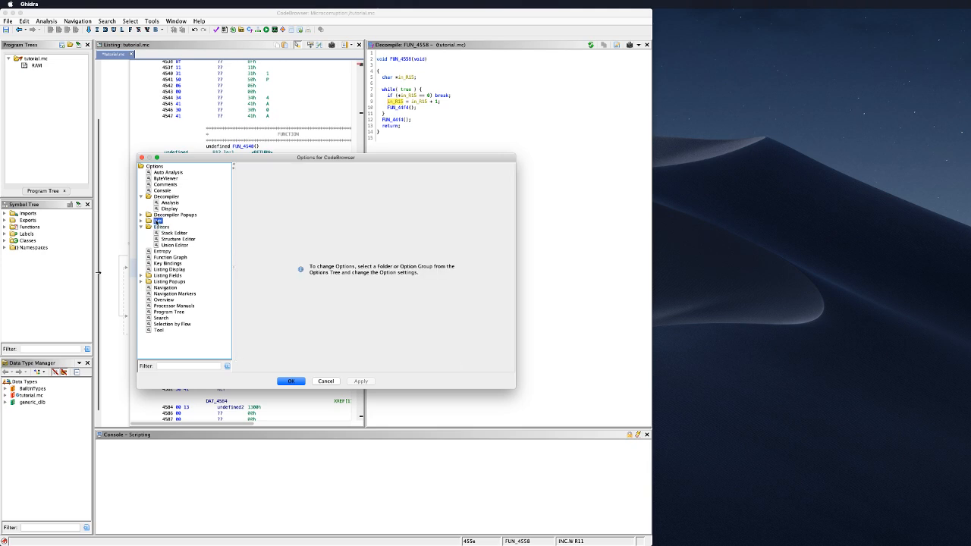
{"action": "left_click", "coordinate": [165, 179]}
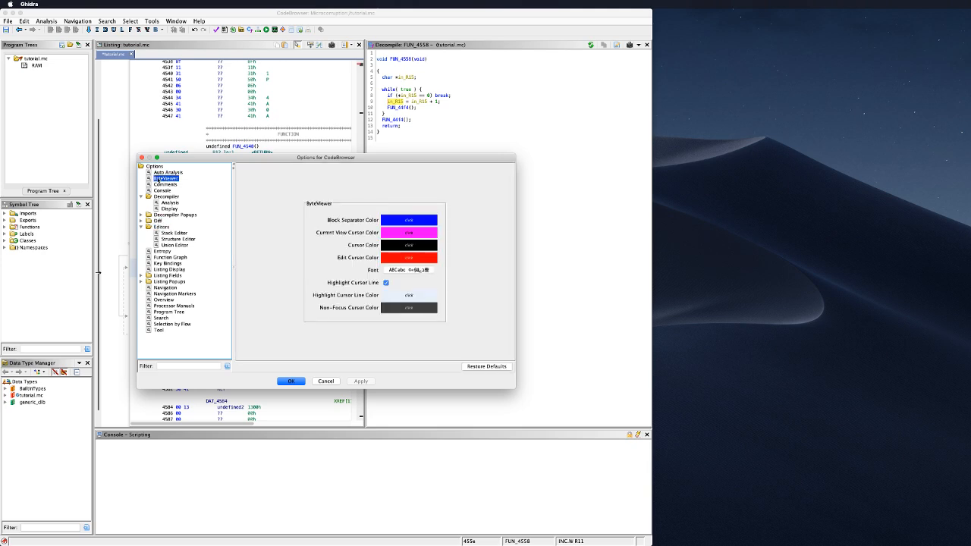
Step: Leave the block separator colour unchanged and apply Source Code Pro as the ByteViewer font
{"action": "left_click", "coordinate": [409, 220]}
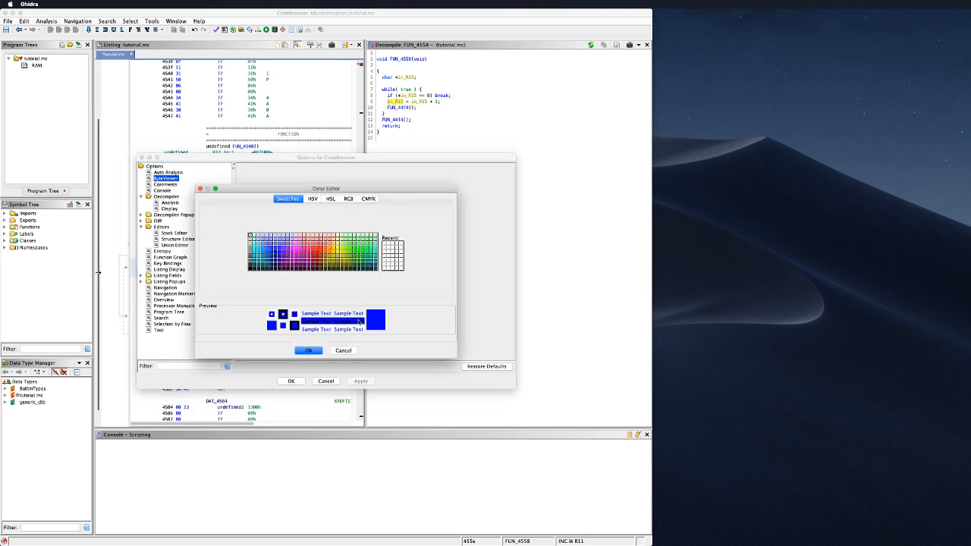
{"action": "left_click", "coordinate": [342, 349]}
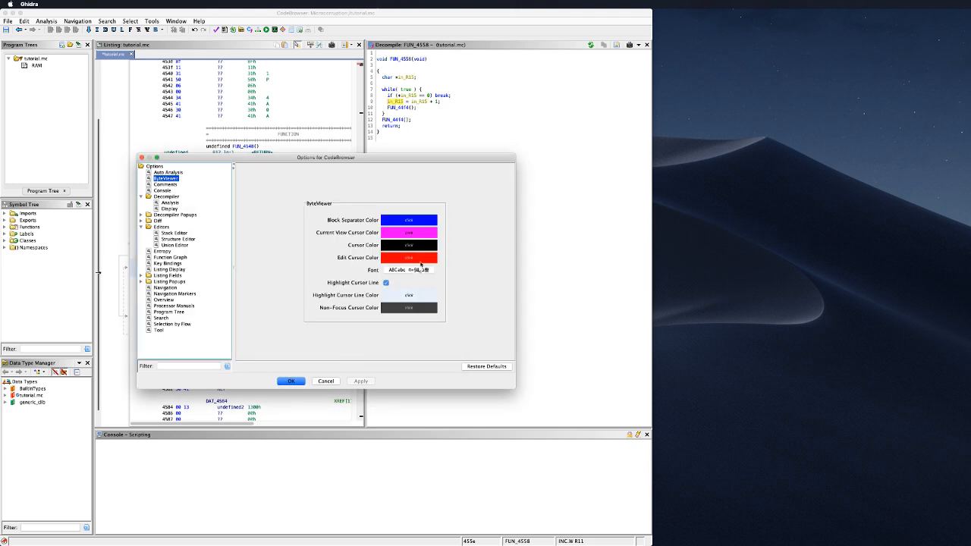
{"action": "left_click", "coordinate": [418, 271]}
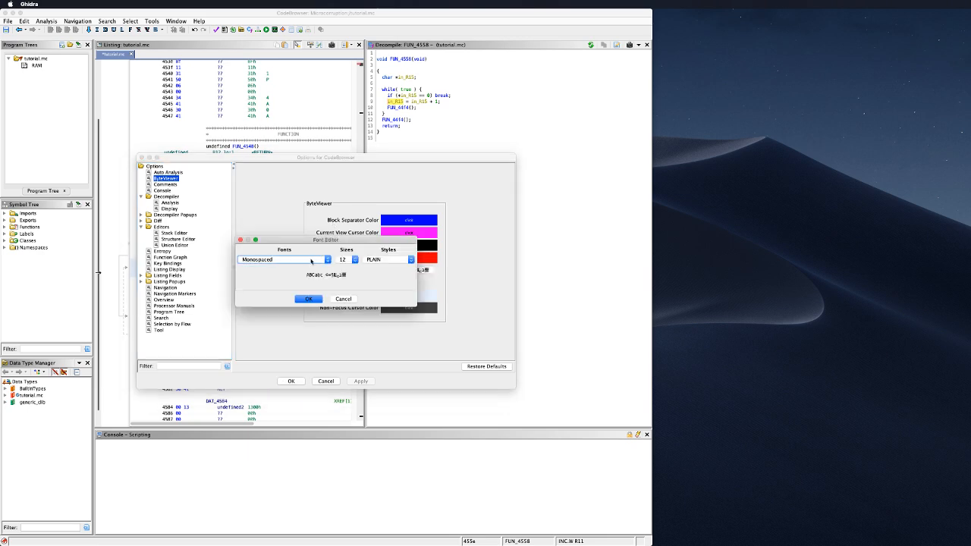
{"action": "left_click", "coordinate": [314, 260]}
{"action": "scroll", "coordinate": [317, 306], "scroll_direction": "down", "scroll_amount": 10}
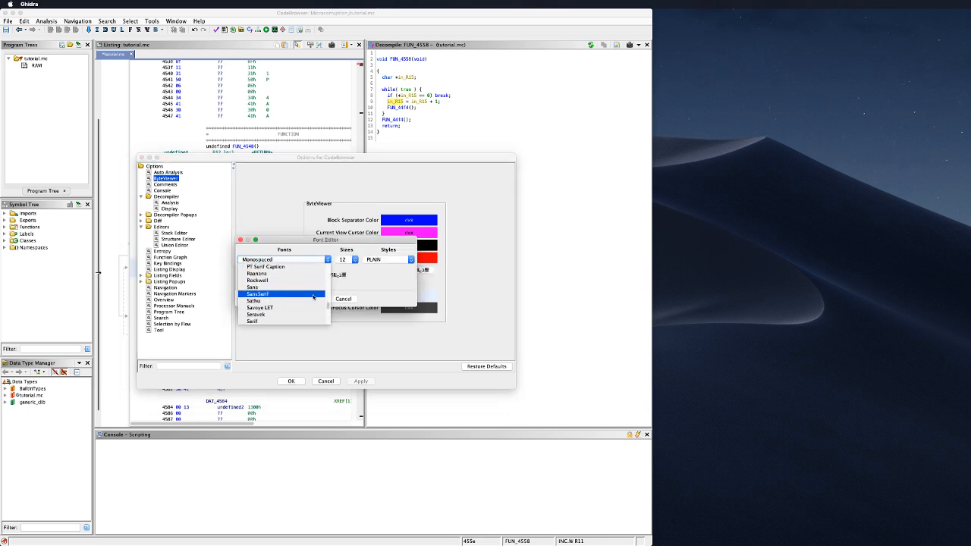
{"action": "scroll", "coordinate": [312, 297], "scroll_direction": "down", "scroll_amount": 3}
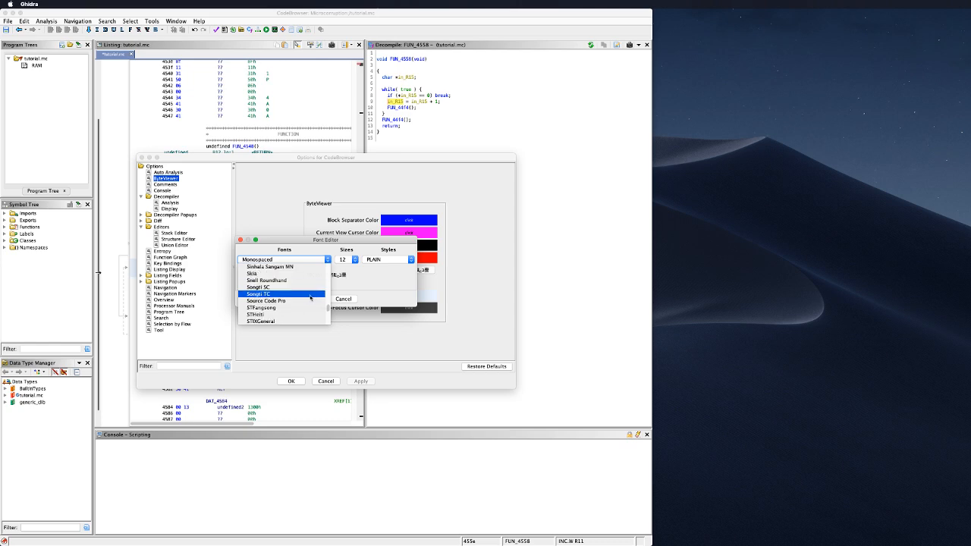
{"action": "left_click", "coordinate": [304, 296]}
{"action": "left_click", "coordinate": [308, 299]}
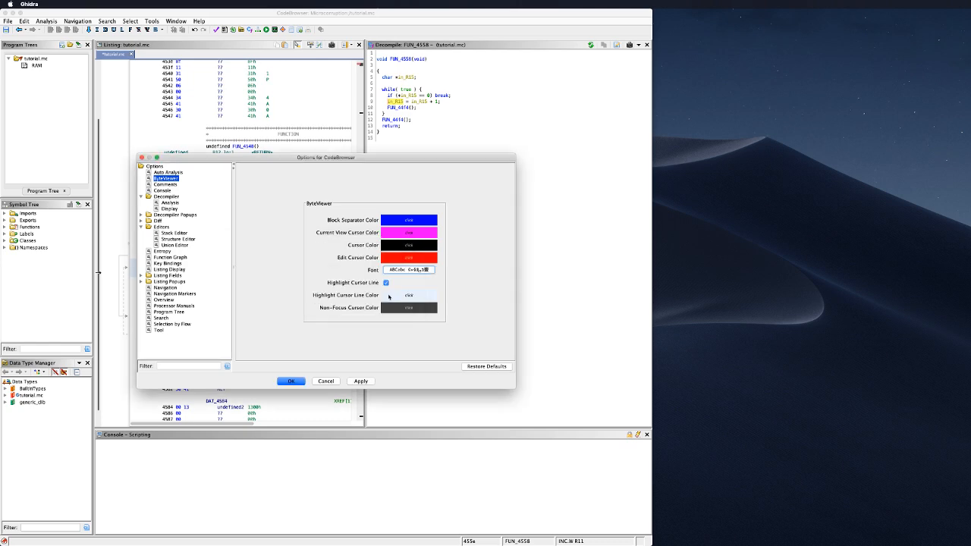
{"action": "left_click", "coordinate": [362, 381]}
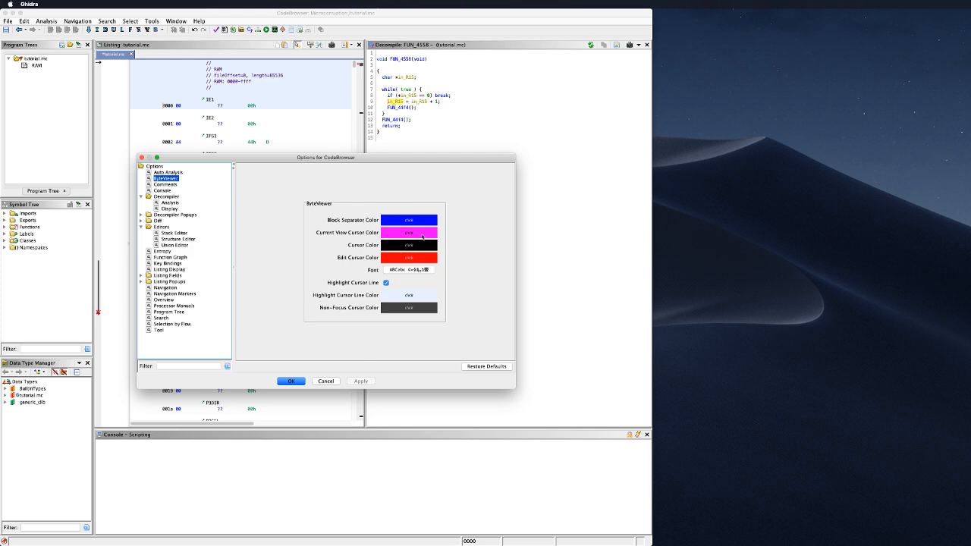
Step: Increase the ByteViewer font size to 18 and apply it
{"action": "left_click", "coordinate": [407, 270]}
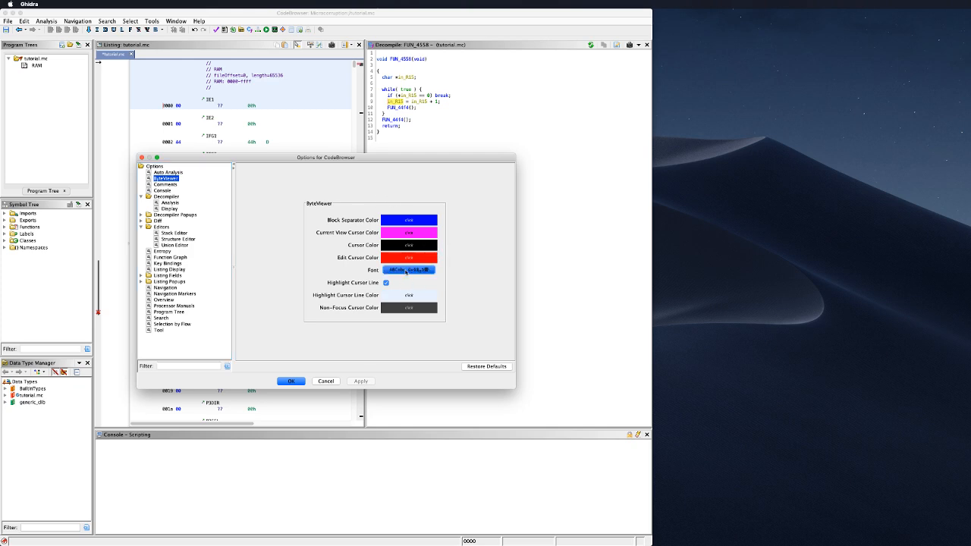
{"action": "left_click", "coordinate": [345, 260]}
{"action": "left_click", "coordinate": [346, 280]}
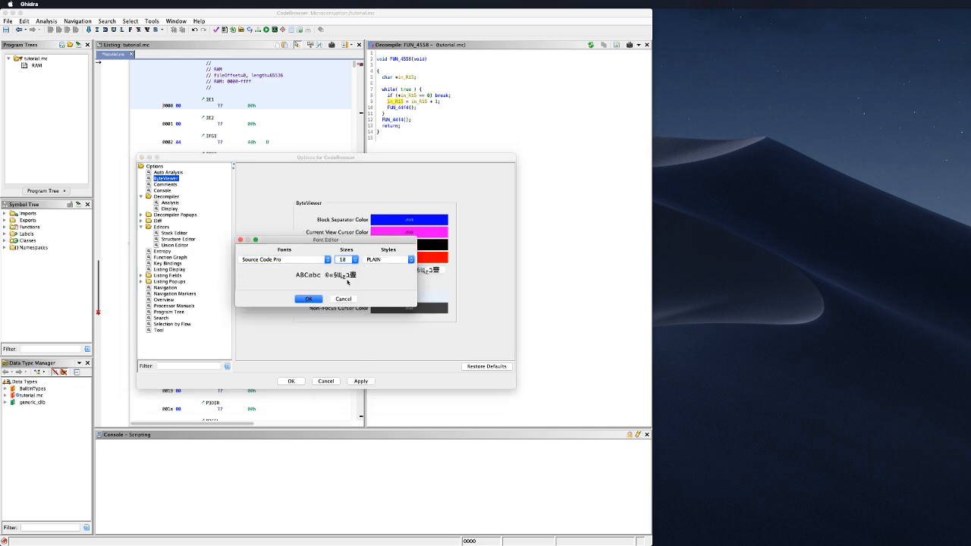
{"action": "left_click", "coordinate": [344, 299]}
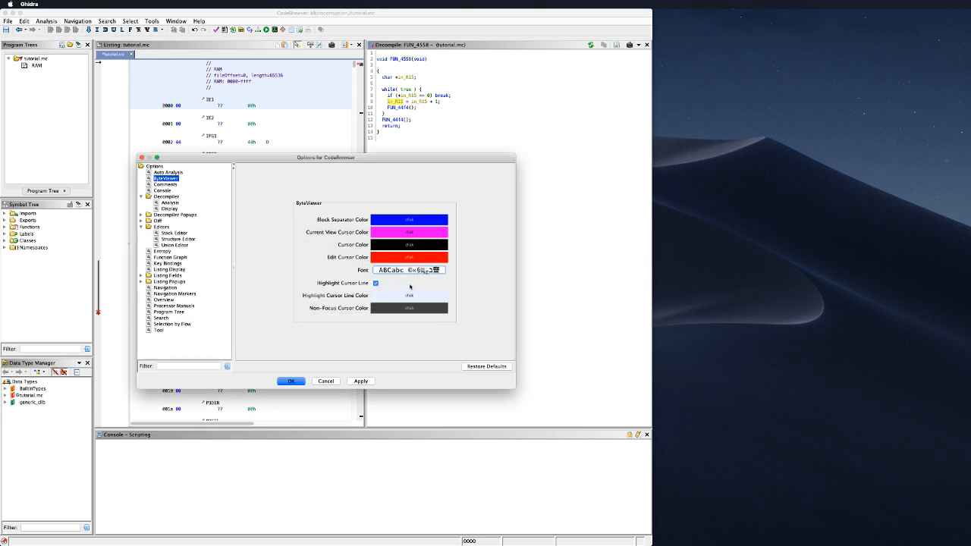
{"action": "left_click", "coordinate": [361, 380]}
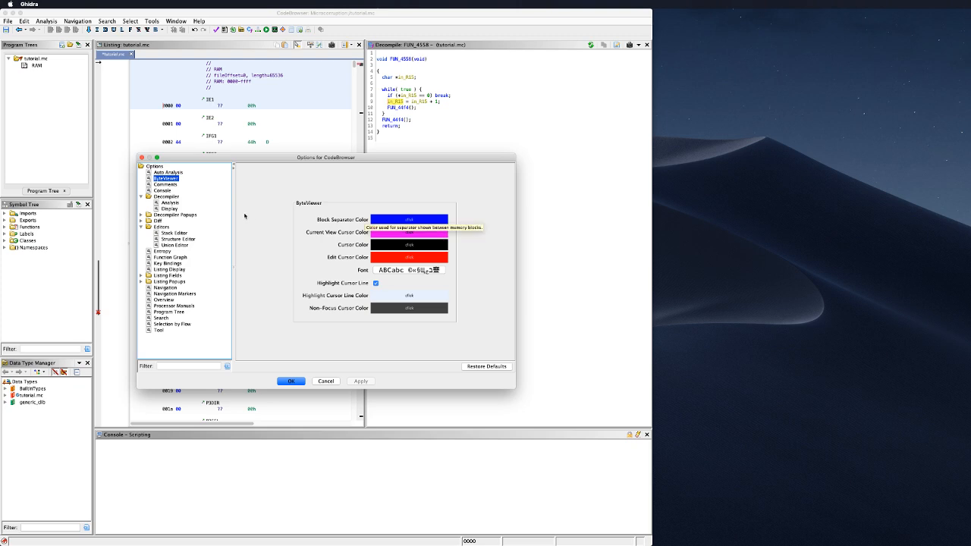
Step: Accept the options, close the CodeBrowser, and save tutorial.mc when prompted
{"action": "left_click", "coordinate": [291, 383]}
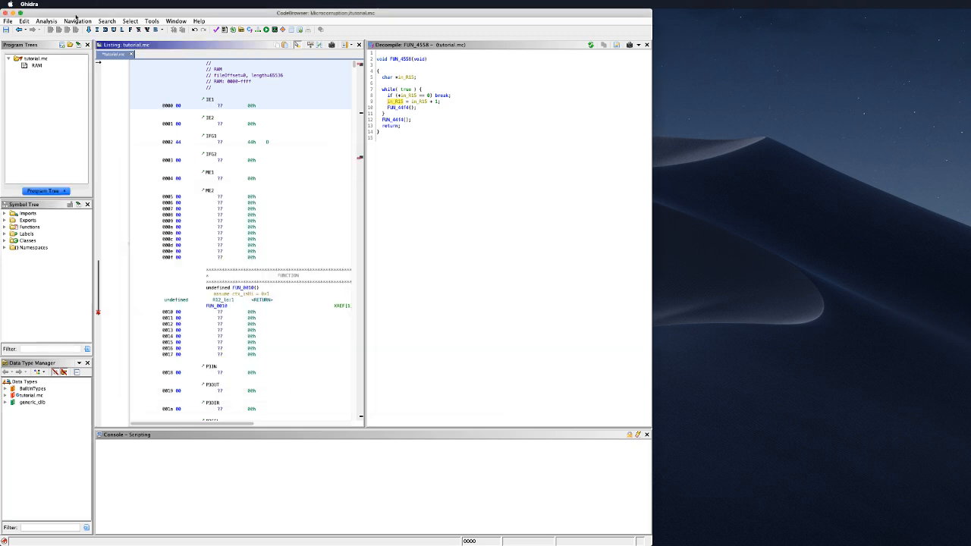
{"action": "left_click", "coordinate": [5, 13]}
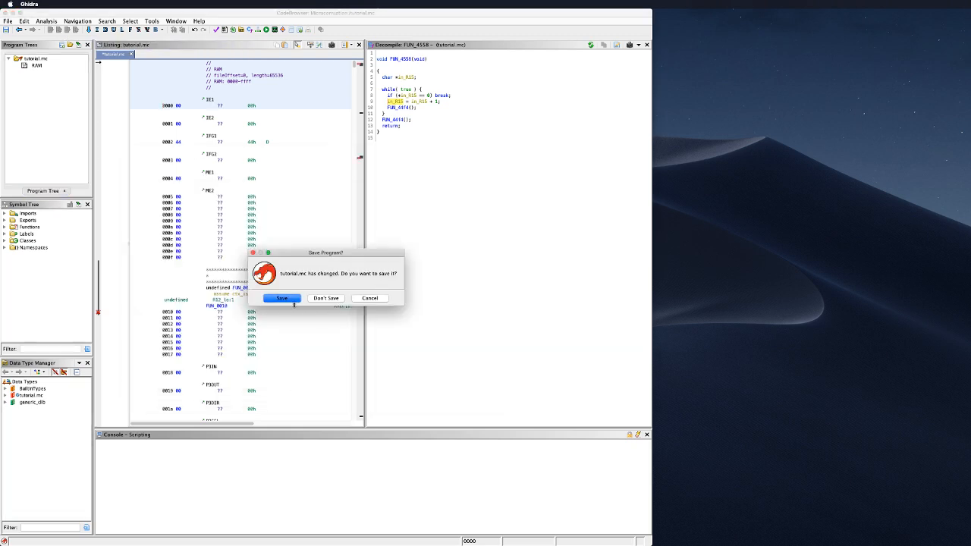
{"action": "left_click", "coordinate": [287, 298]}
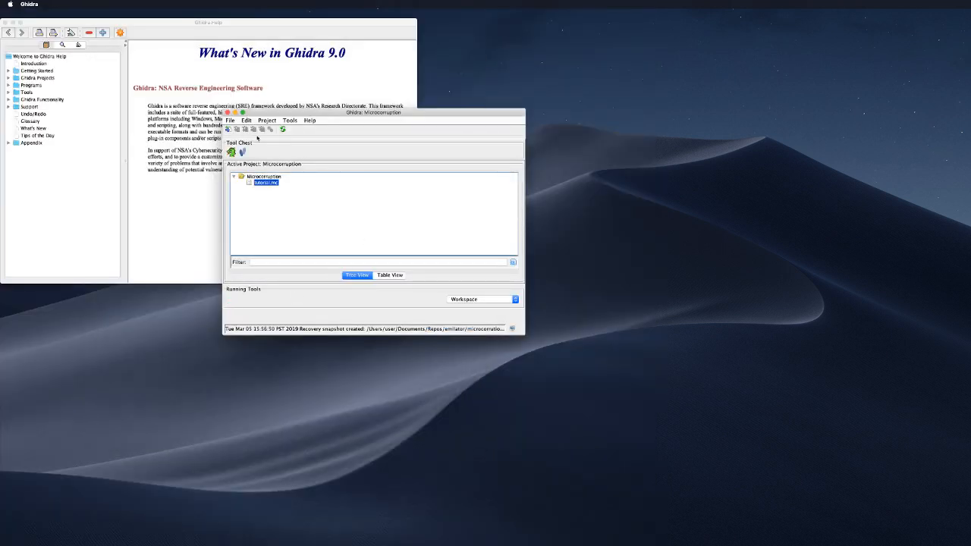
Step: Enable Use Inverted Colors in the project Tool options, accept Metal look and feel at restart, and quit Ghidra
{"action": "left_click", "coordinate": [291, 121]}
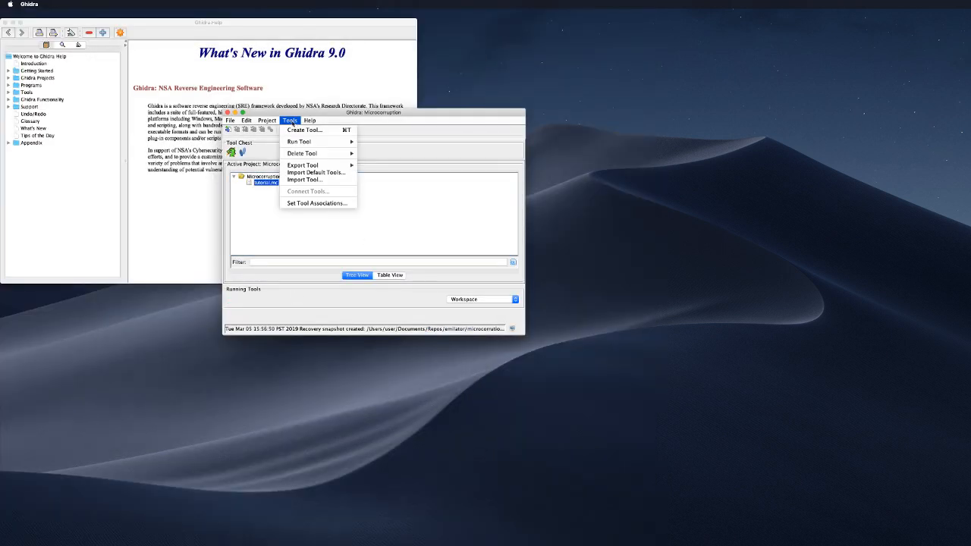
{"action": "left_click", "coordinate": [251, 131]}
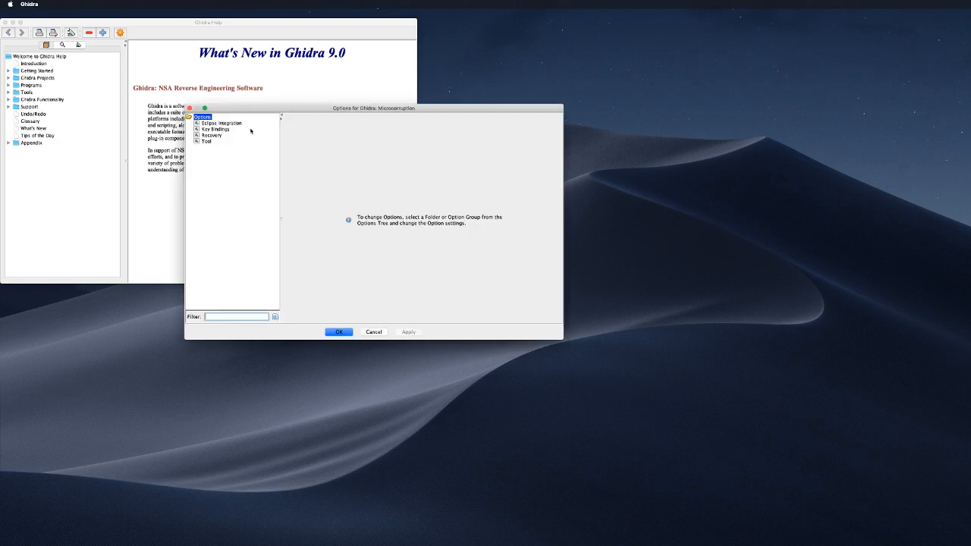
{"action": "left_click", "coordinate": [208, 142]}
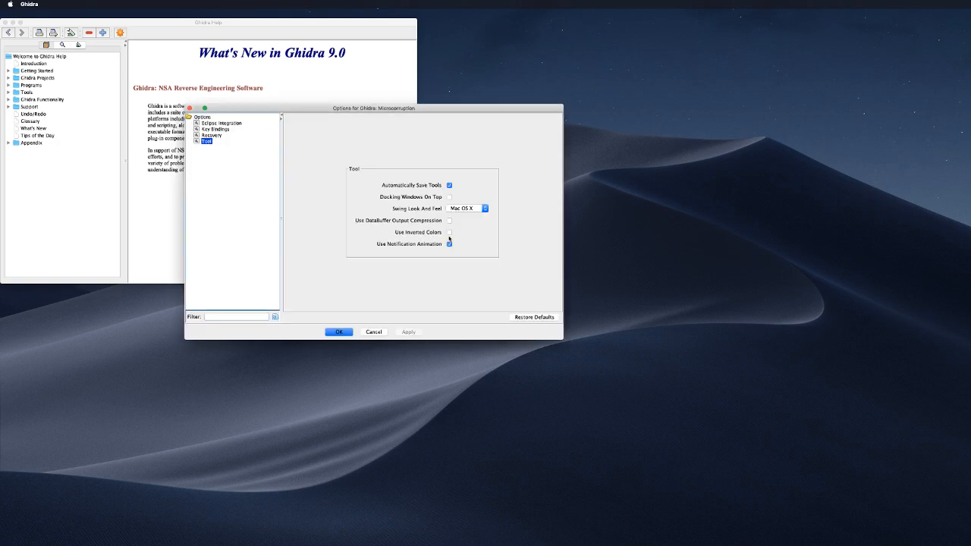
{"action": "left_click", "coordinate": [449, 232]}
{"action": "left_click", "coordinate": [407, 332]}
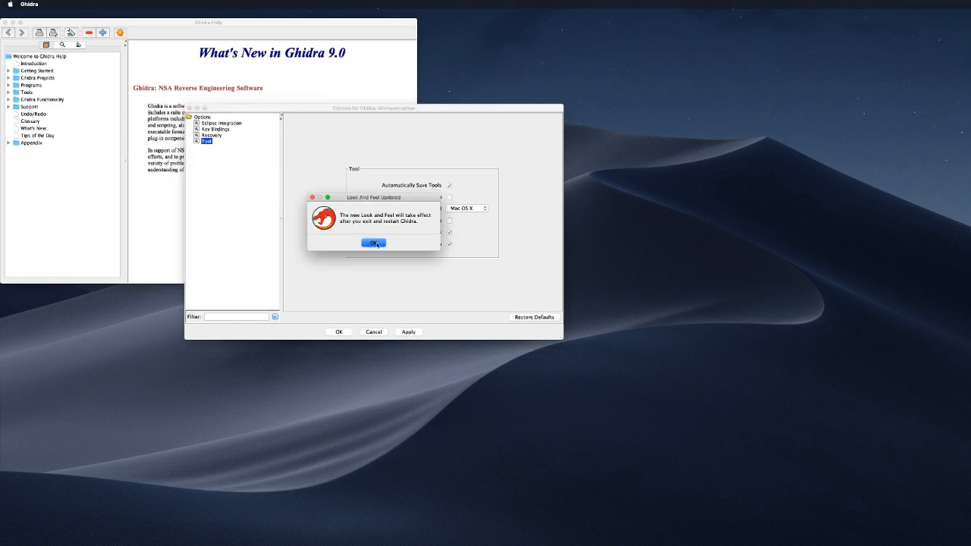
{"action": "left_click", "coordinate": [375, 243]}
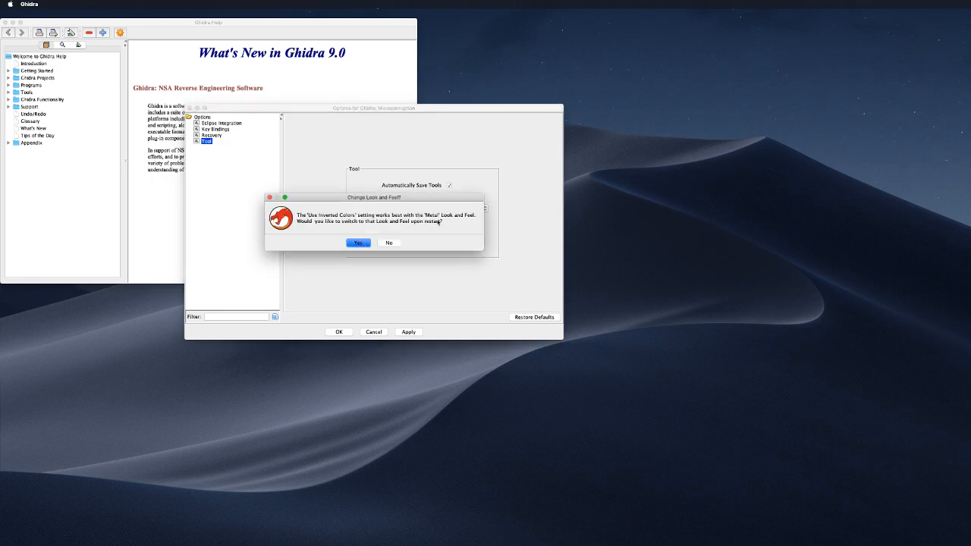
{"action": "left_click", "coordinate": [357, 242]}
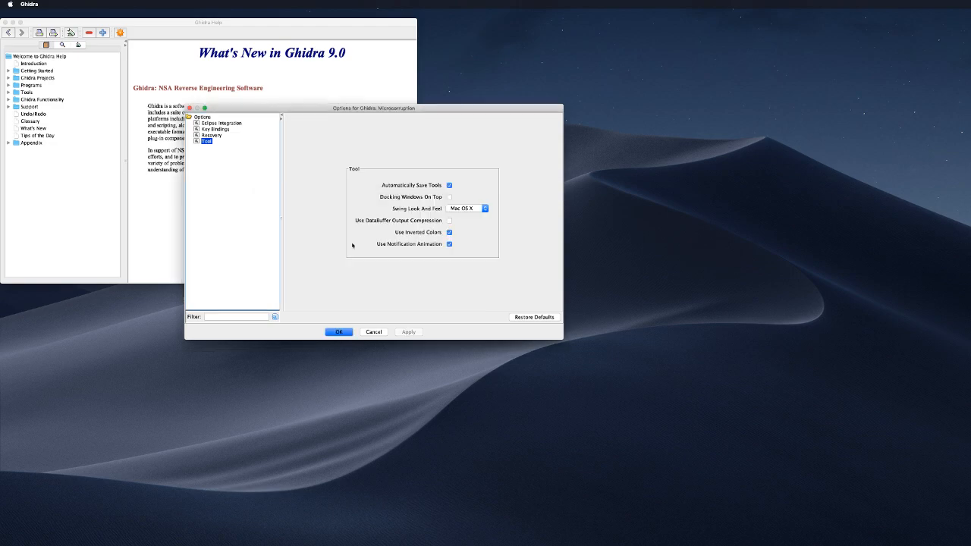
{"action": "left_click", "coordinate": [339, 332]}
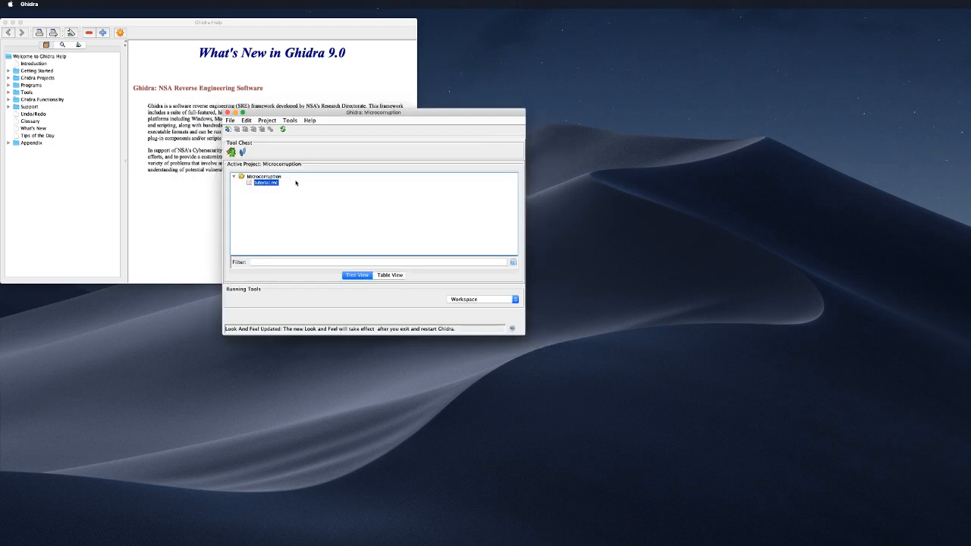
{"action": "left_click", "coordinate": [226, 112]}
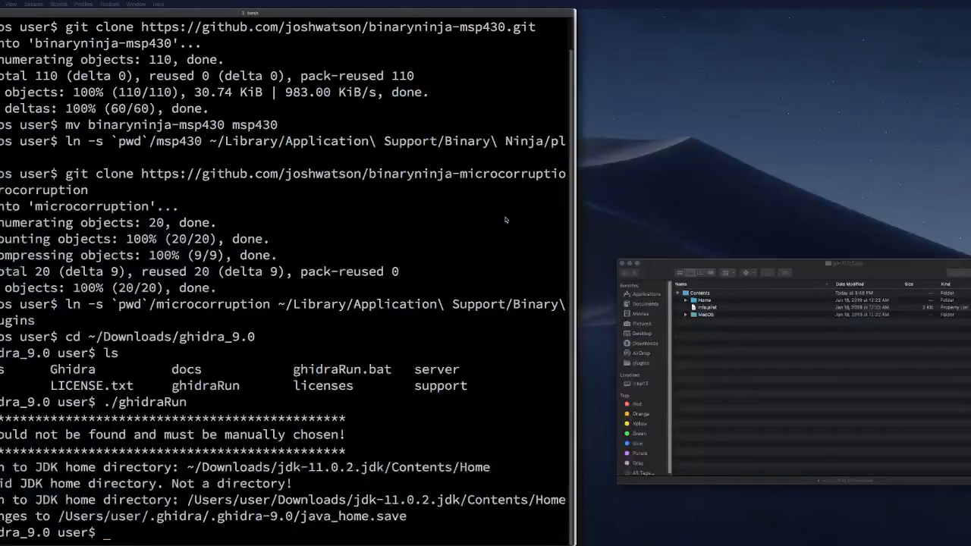
Step: Rerun ./ghidraRun in the terminal and switch desktop spaces to watch Ghidra start
{"action": "key", "text": "Up"}
{"action": "key", "text": "Return"}
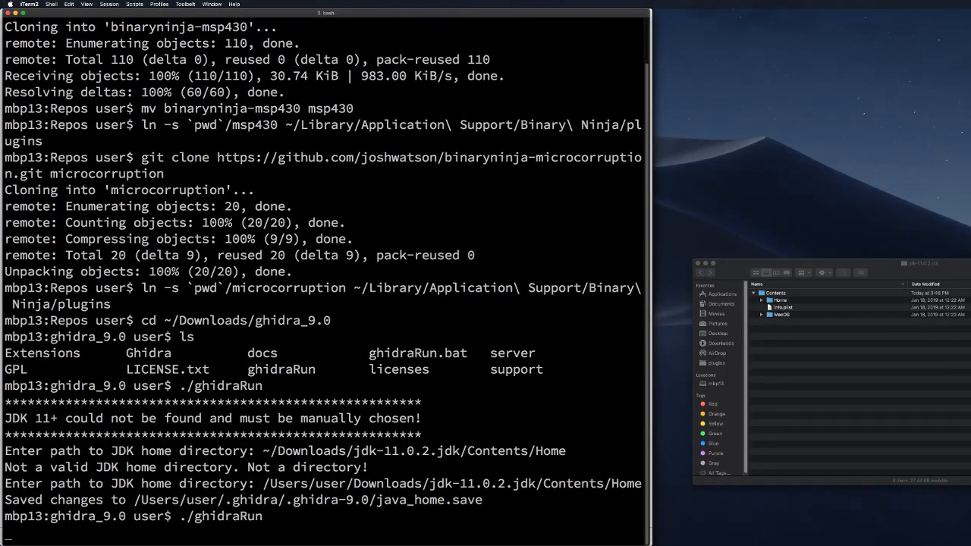
{"action": "key", "text": "ctrl+Right"}
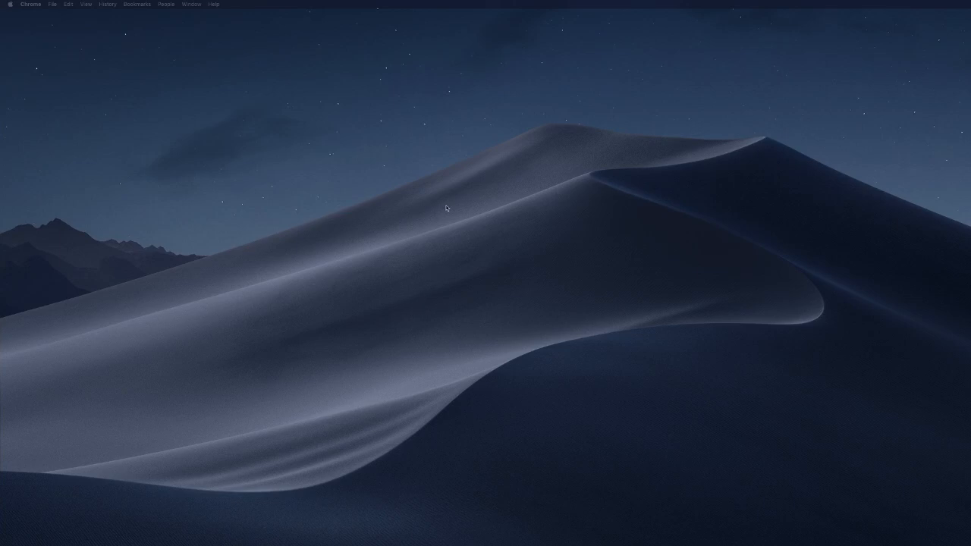
{"action": "key", "text": "ctrl+Left"}
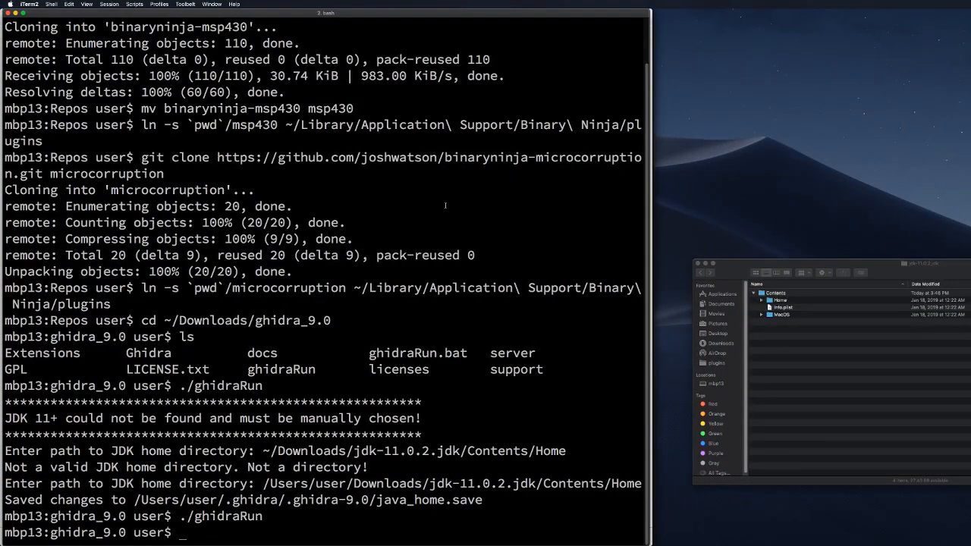
{"action": "key", "text": "ctrl+Right"}
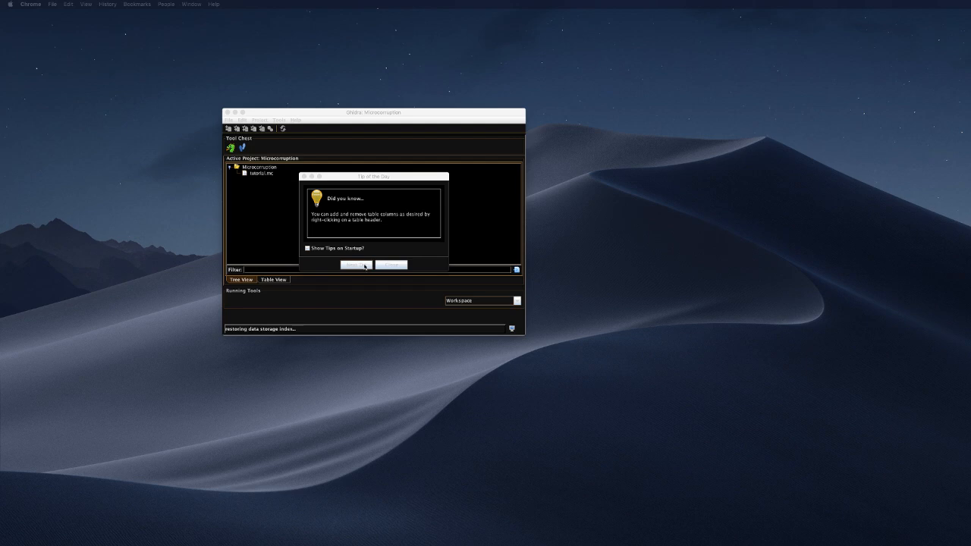
Step: Dismiss the Tip of the Day and reopen tutorial.mc in the CodeBrowser
{"action": "left_click", "coordinate": [365, 266]}
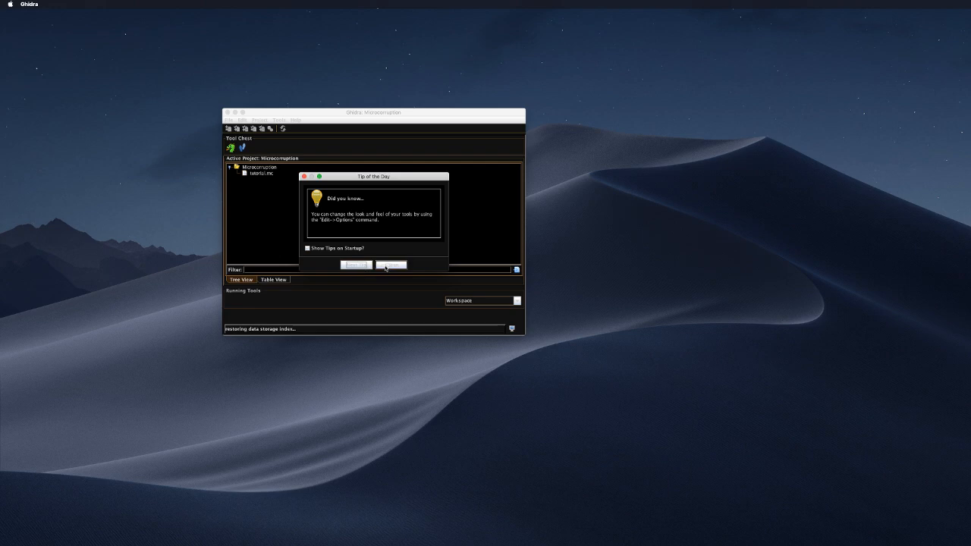
{"action": "left_click", "coordinate": [390, 265]}
{"action": "double_click", "coordinate": [260, 173]}
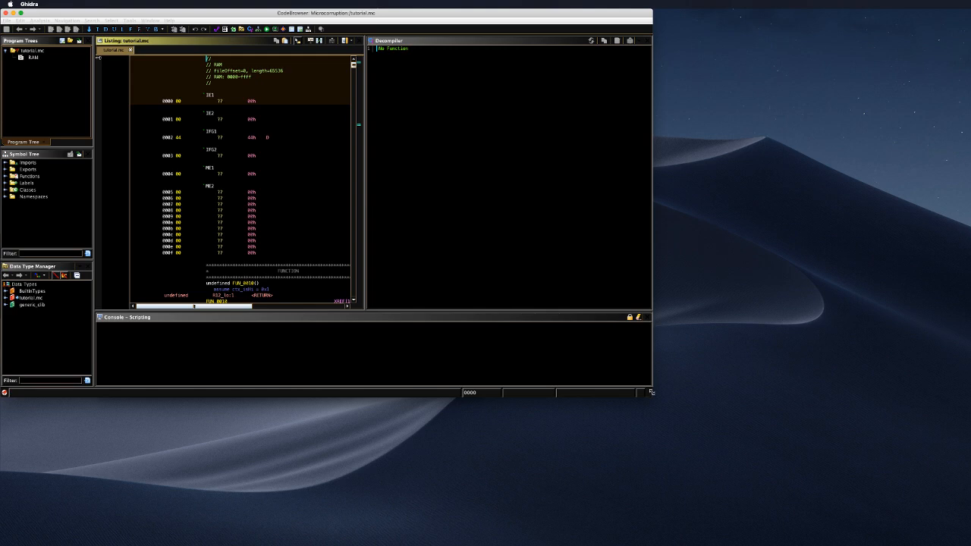
Step: Stretch the CodeBrowser to full height, widen the Listing pane, and browse around the FUN_0010 header
{"action": "key", "text": "super+alt+f"}
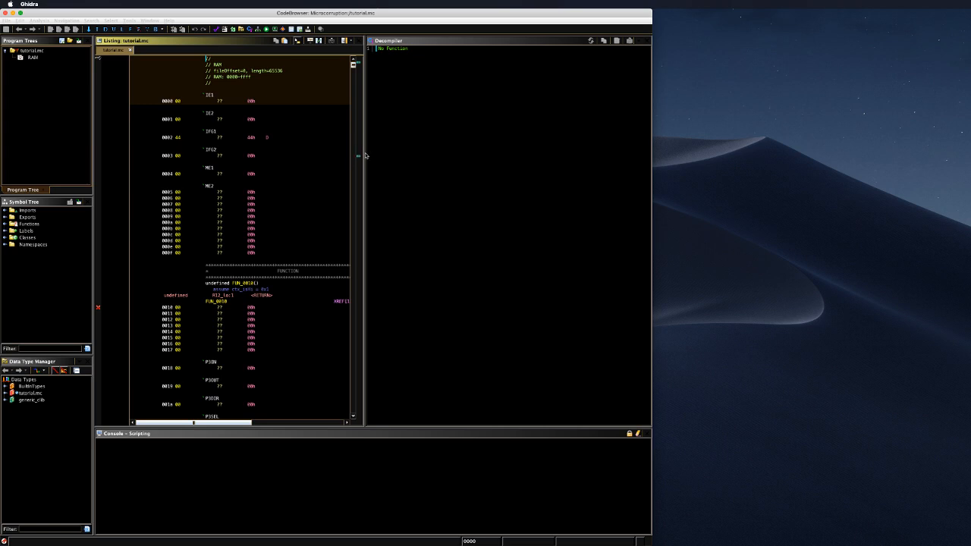
{"action": "left_click_drag", "start_coordinate": [363, 155], "coordinate": [411, 150]}
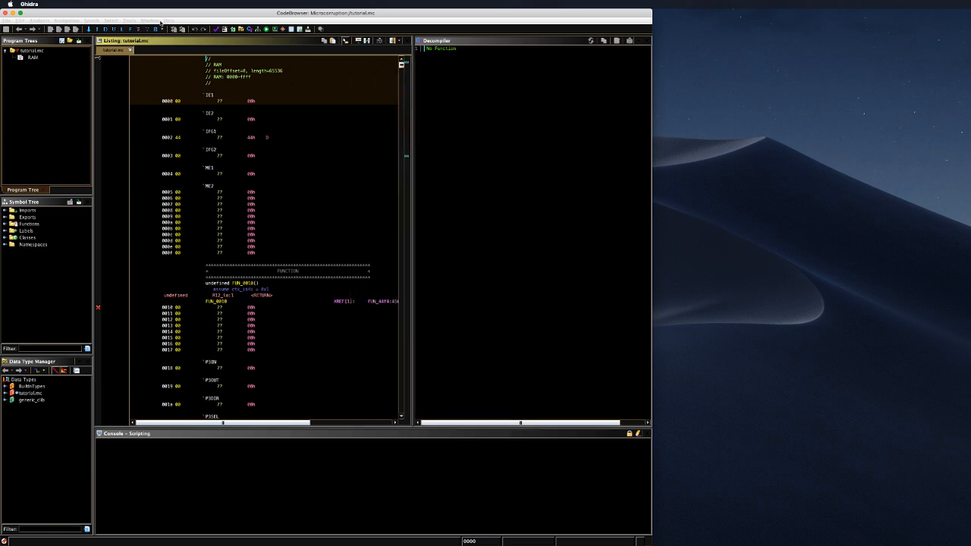
{"action": "left_click", "coordinate": [235, 295]}
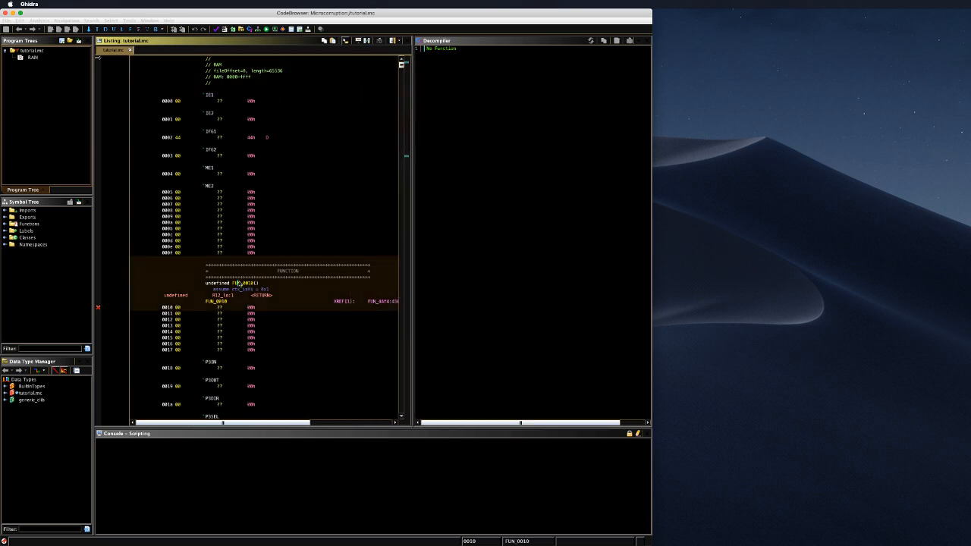
{"action": "scroll", "coordinate": [261, 303], "scroll_direction": "down", "scroll_amount": 8}
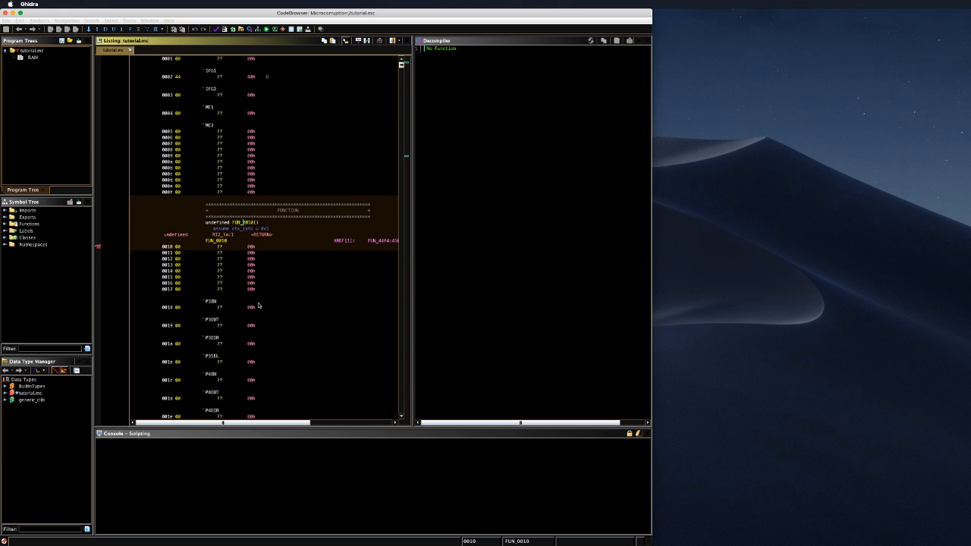
{"action": "scroll", "coordinate": [263, 304], "scroll_direction": "down", "scroll_amount": 6}
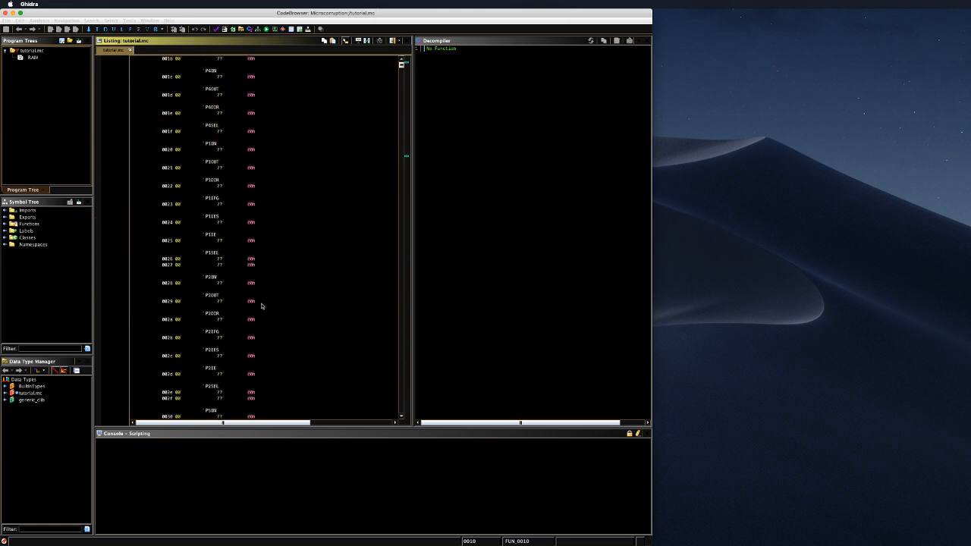
{"action": "scroll", "coordinate": [260, 302], "scroll_direction": "up", "scroll_amount": 20}
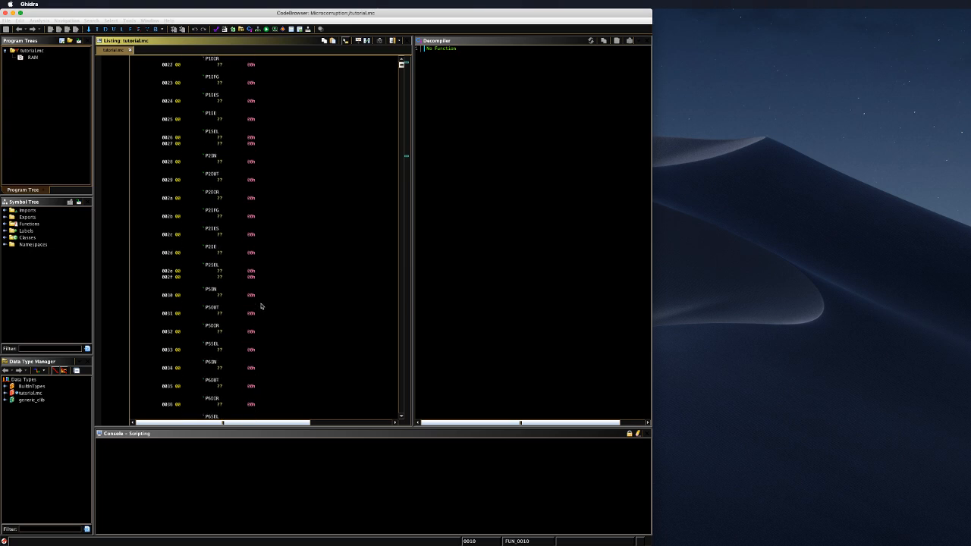
{"action": "scroll", "coordinate": [260, 305], "scroll_direction": "up", "scroll_amount": 5}
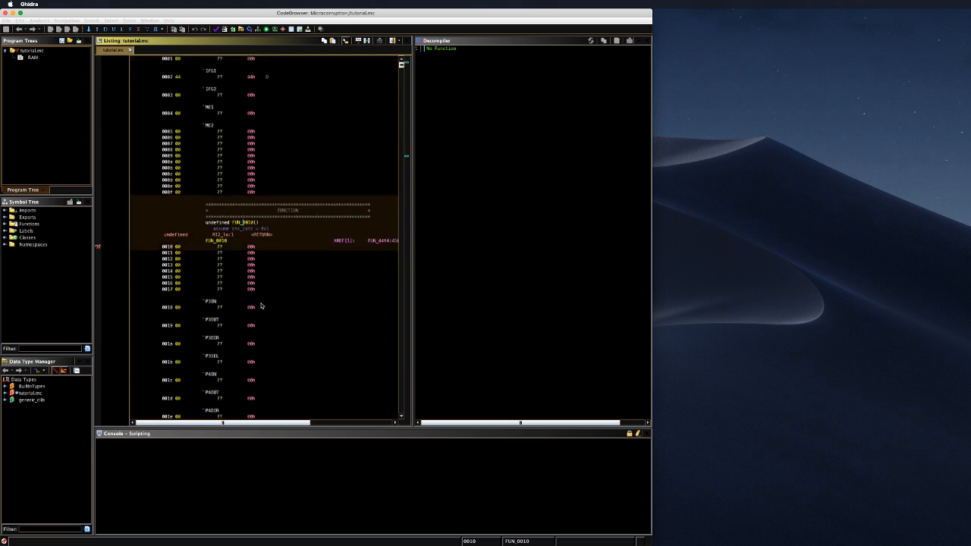
{"action": "scroll", "coordinate": [305, 235], "scroll_direction": "up", "scroll_amount": 3}
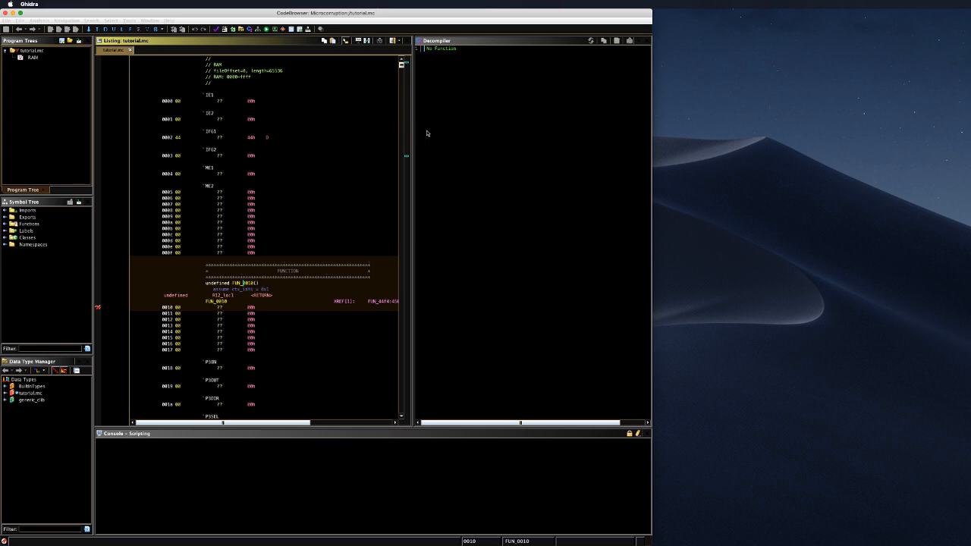
Step: Scroll down the listing through labelled registers such as P1DIR, BCSCTL1 and TACTL
{"action": "mouse_move", "coordinate": [402, 66]}
{"action": "left_mouse_down"}
{"action": "mouse_move", "coordinate": [409, 137]}
{"action": "mouse_move", "coordinate": [402, 67]}
{"action": "left_mouse_up"}
{"action": "scroll", "coordinate": [283, 322], "scroll_direction": "down", "scroll_amount": 10}
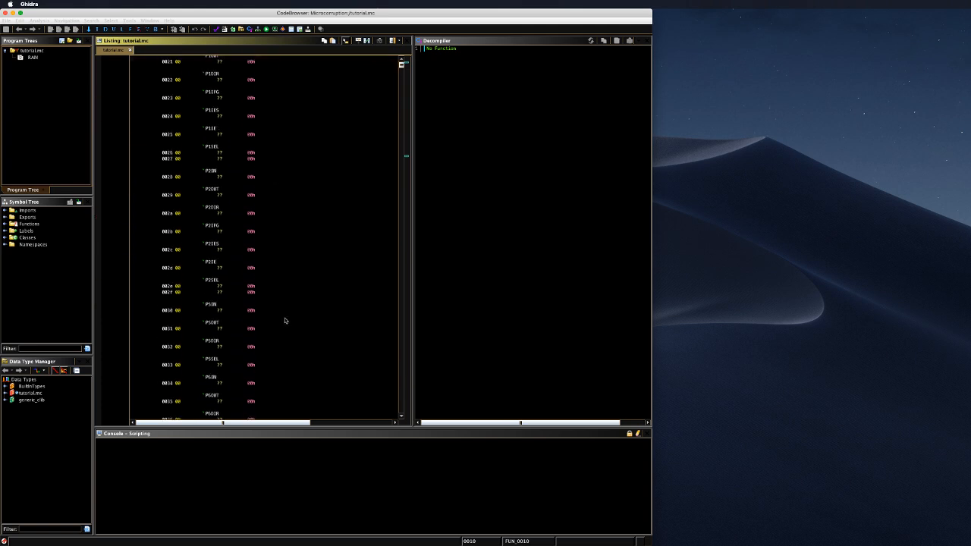
{"action": "scroll", "coordinate": [292, 330], "scroll_direction": "down", "scroll_amount": 10}
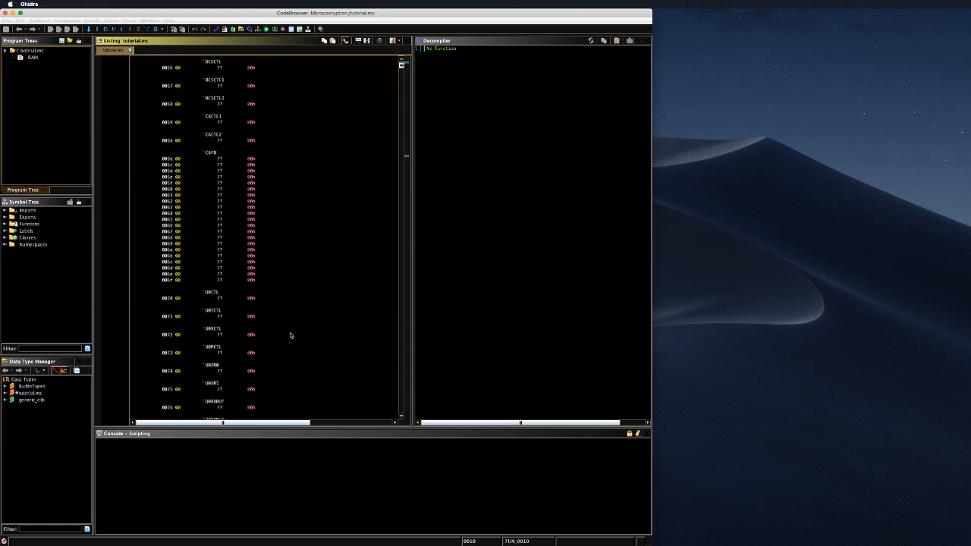
{"action": "scroll", "coordinate": [288, 335], "scroll_direction": "down", "scroll_amount": 15}
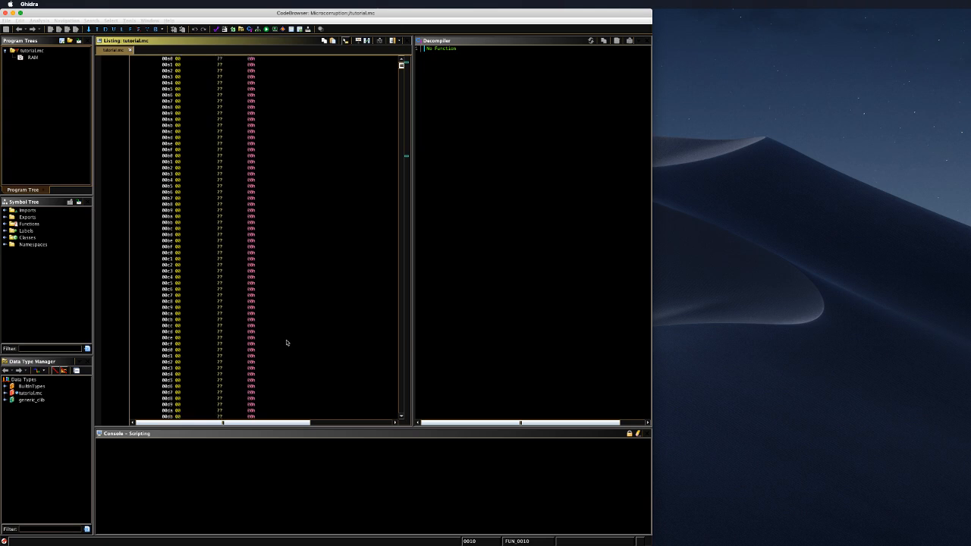
{"action": "scroll", "coordinate": [288, 349], "scroll_direction": "down", "scroll_amount": 10}
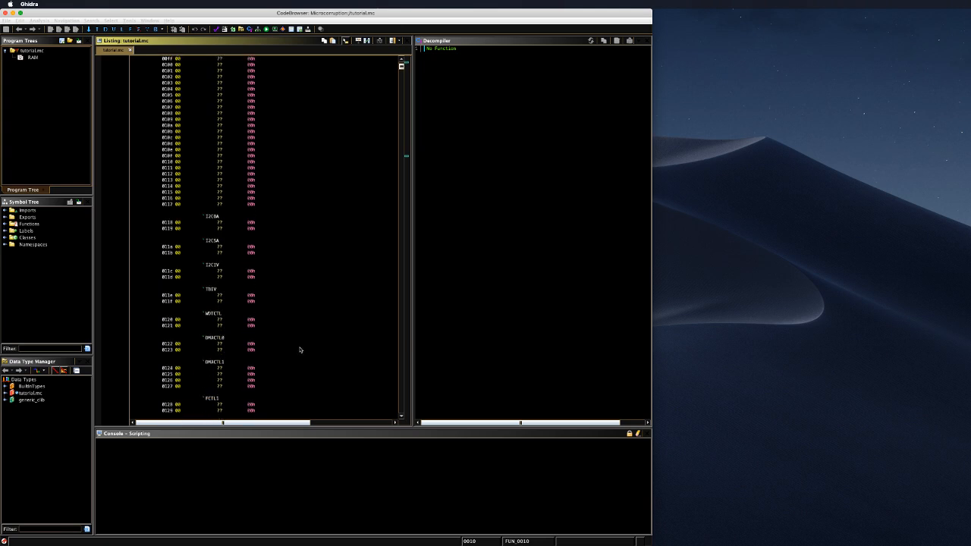
{"action": "scroll", "coordinate": [302, 346], "scroll_direction": "down", "scroll_amount": 10}
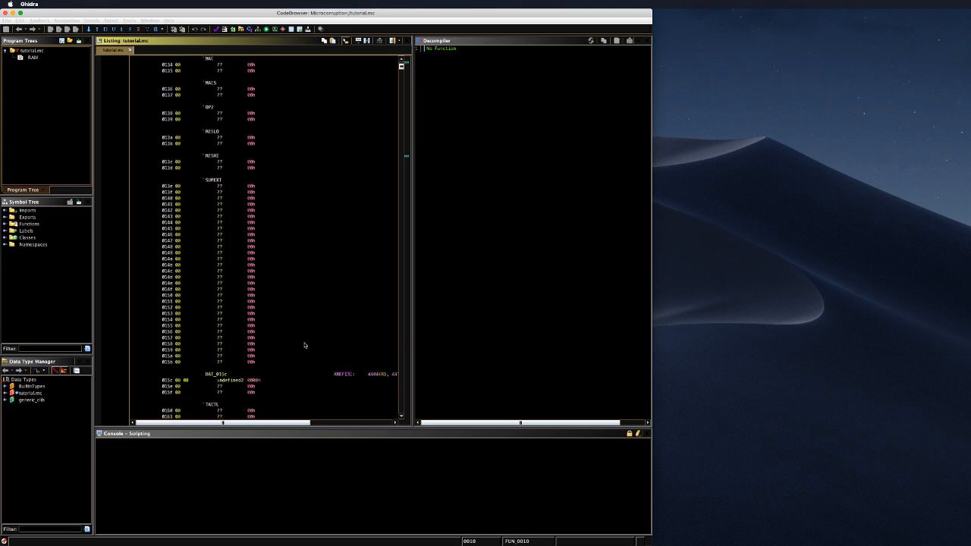
{"action": "scroll", "coordinate": [310, 336], "scroll_direction": "down", "scroll_amount": 10}
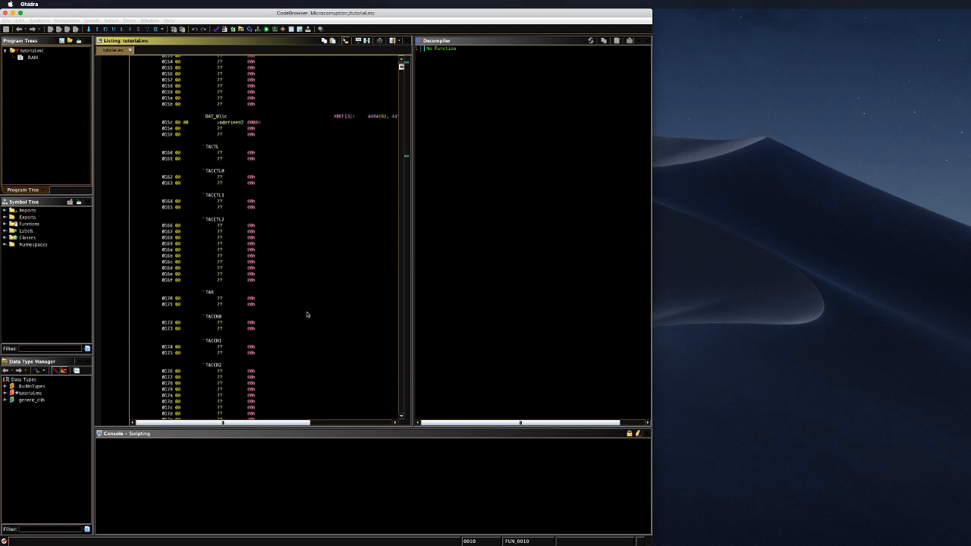
{"action": "scroll", "coordinate": [307, 316], "scroll_direction": "down", "scroll_amount": 10}
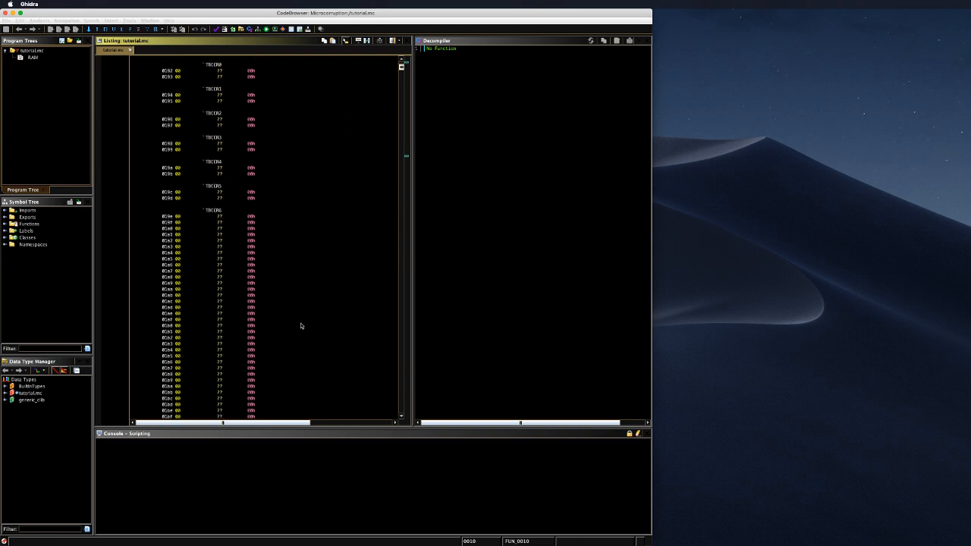
{"action": "scroll", "coordinate": [299, 328], "scroll_direction": "down", "scroll_amount": 10}
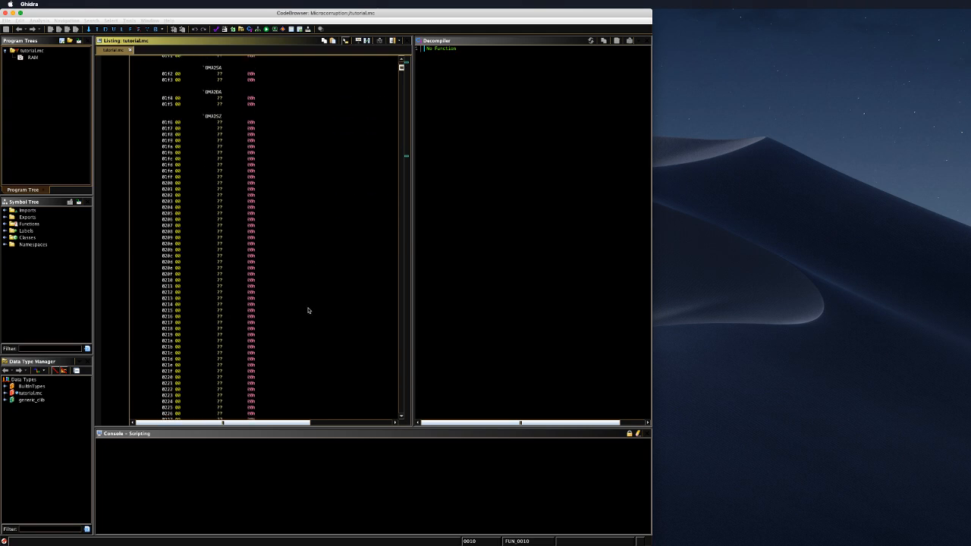
Step: Jump to address 4400, inspect UndefinedFunction_4400 in the decompiler, then switch to Binary Ninja
{"action": "left_click", "coordinate": [308, 305]}
{"action": "type", "text": "g40"}
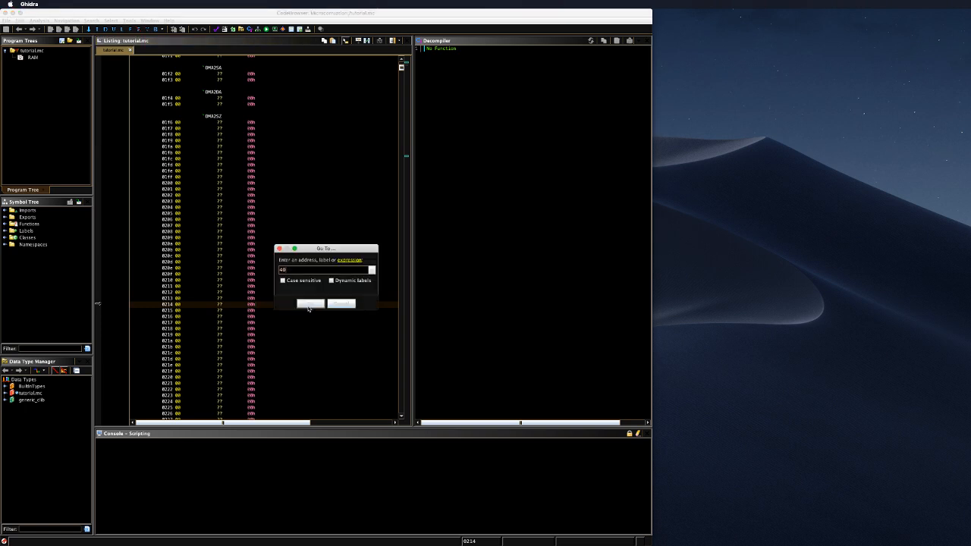
{"action": "type", "text": "00"}
{"action": "key", "text": "Return"}
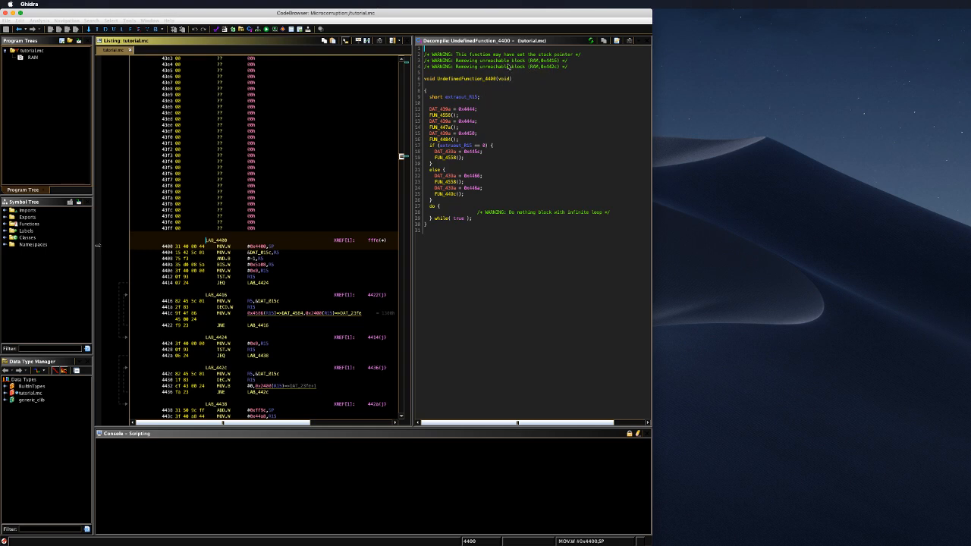
{"action": "left_click", "coordinate": [507, 61]}
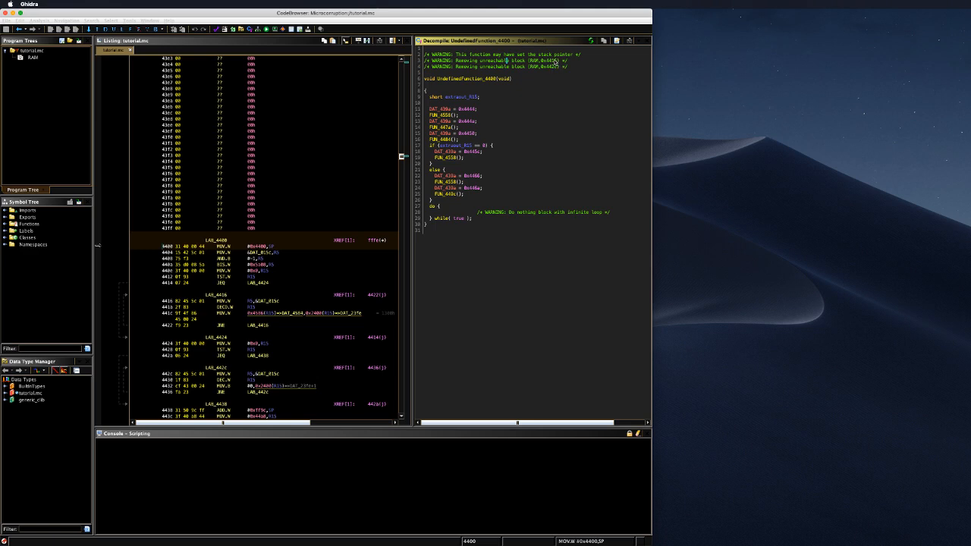
{"action": "key", "text": "super+Tab"}
{"action": "key", "text": "super+Tab"}
{"action": "key", "text": "super+Tab"}
{"action": "key", "text": "super+Tab"}
{"action": "key", "text": "super+Tab"}
{"action": "key", "text": "super+Tab"}
{"action": "key", "text": "super+Tab"}
{"action": "key", "text": "super+Tab"}
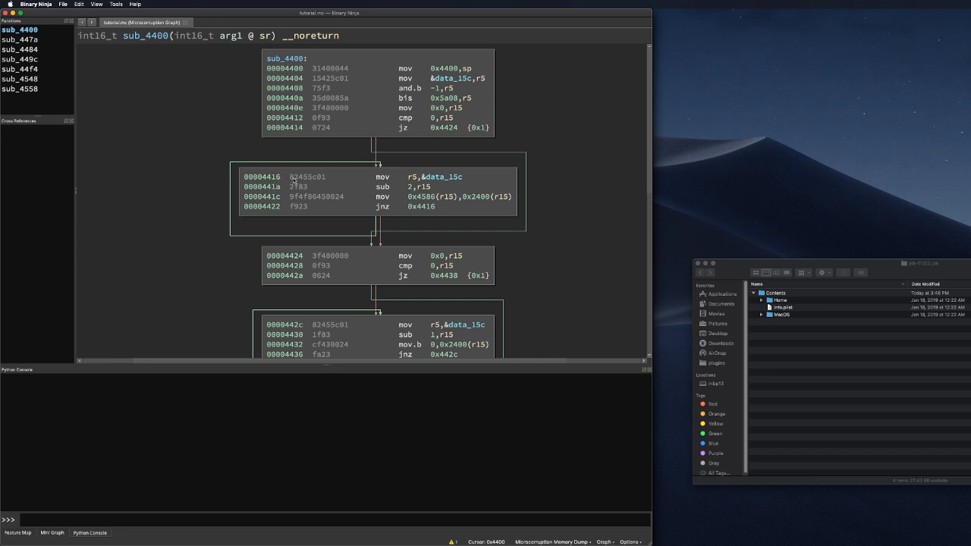
Step: Scroll the sub_4400 control-flow graph down toward the password prompt and back up
{"action": "scroll", "coordinate": [569, 169], "scroll_direction": "down", "scroll_amount": 3}
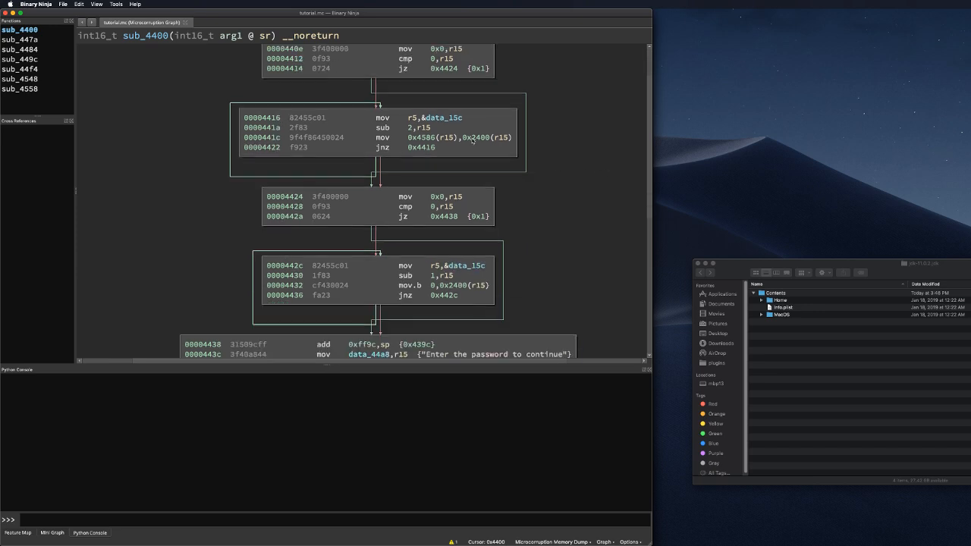
{"action": "scroll", "coordinate": [569, 169], "scroll_direction": "up", "scroll_amount": 3}
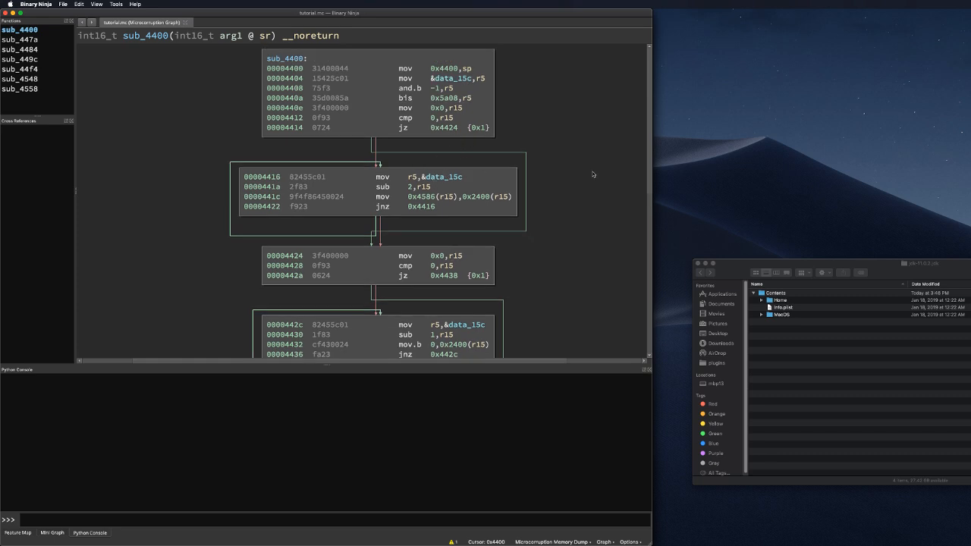
{"action": "scroll", "coordinate": [591, 175], "scroll_direction": "down", "scroll_amount": 4}
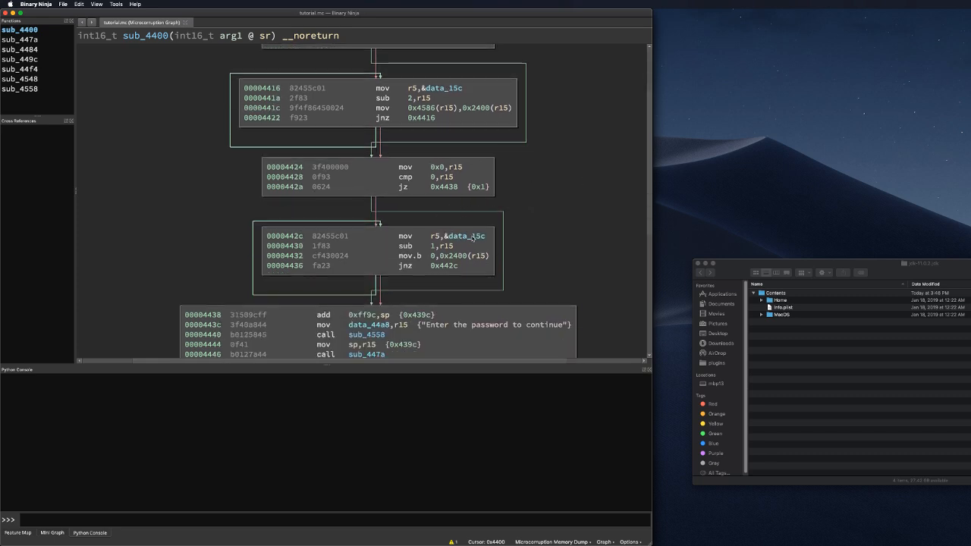
{"action": "scroll", "coordinate": [543, 189], "scroll_direction": "down", "scroll_amount": 4}
{"action": "scroll", "coordinate": [543, 190], "scroll_direction": "up", "scroll_amount": 3}
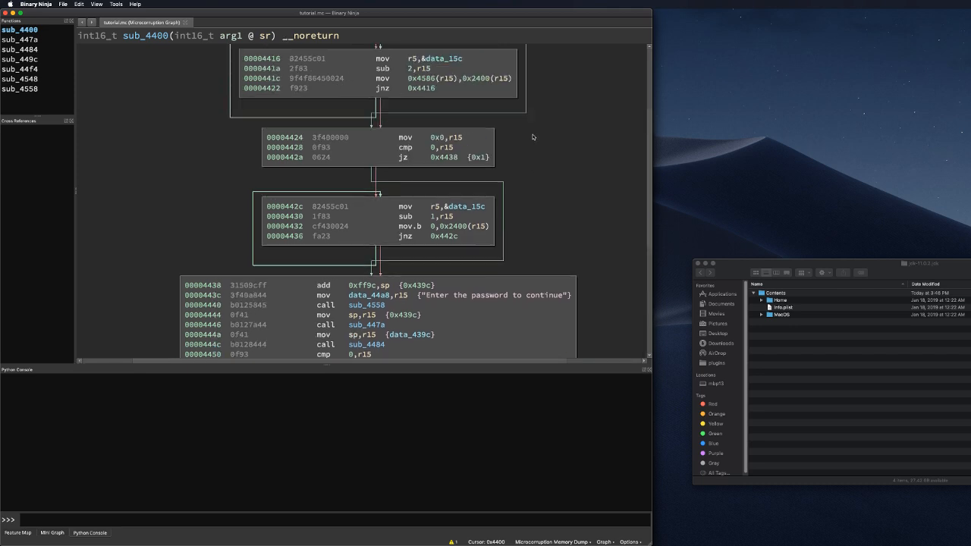
{"action": "scroll", "coordinate": [508, 150], "scroll_direction": "up", "scroll_amount": 4}
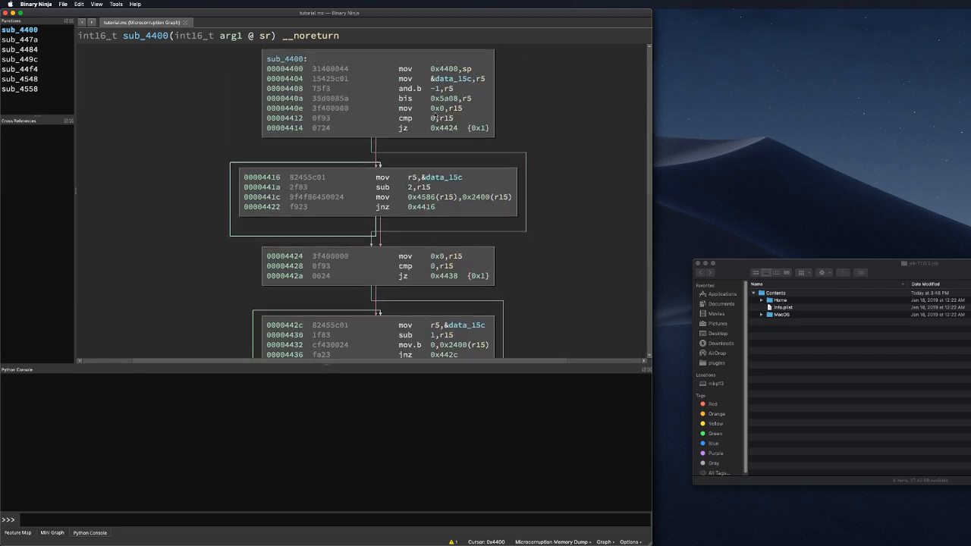
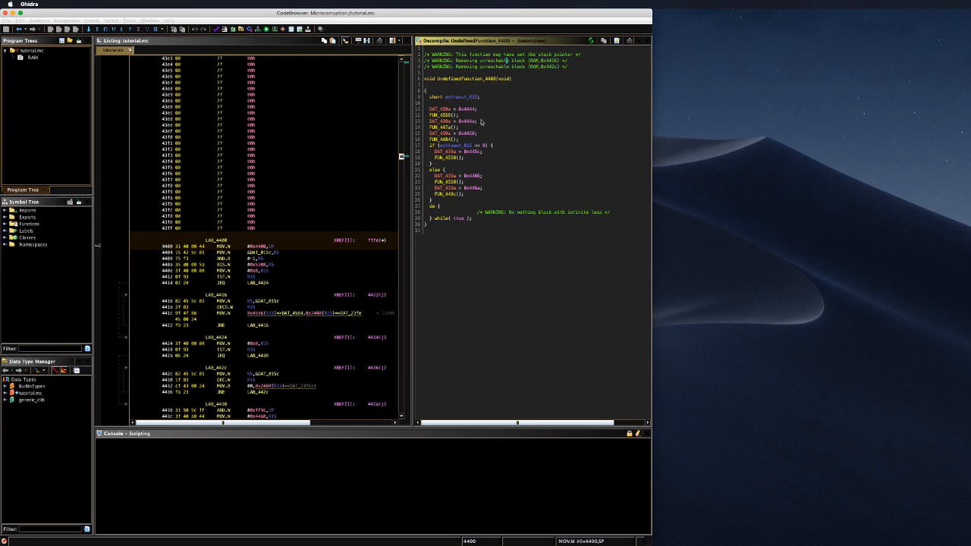
Step: Sync the listing to address 4440 via the decompiler's 0x4444 token, then return to the desktop
{"action": "left_click", "coordinate": [461, 109]}
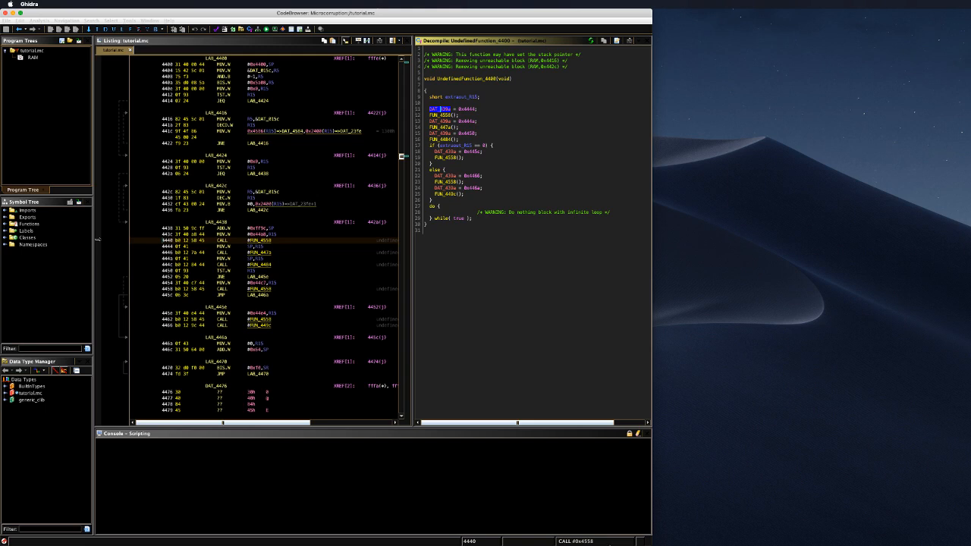
{"action": "mouse_move", "coordinate": [624, 537]}
{"action": "left_click", "coordinate": [741, 416]}
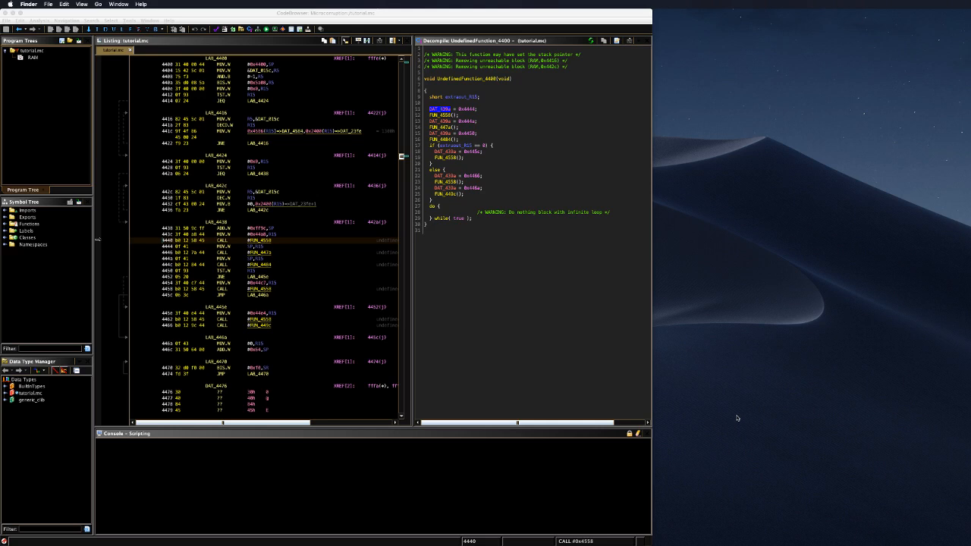
{"action": "left_click", "coordinate": [47, 3]}
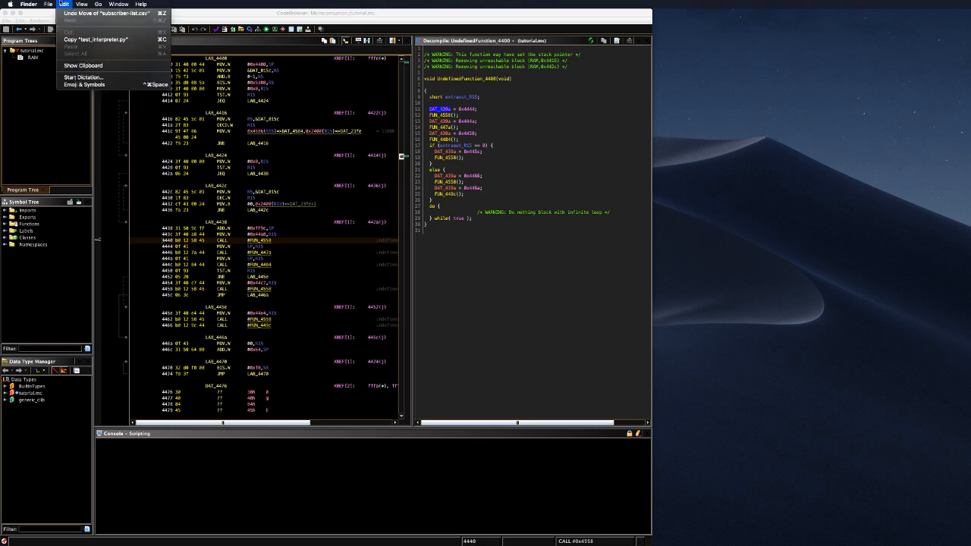
{"action": "left_click", "coordinate": [47, 5]}
{"action": "left_click", "coordinate": [111, 20]}
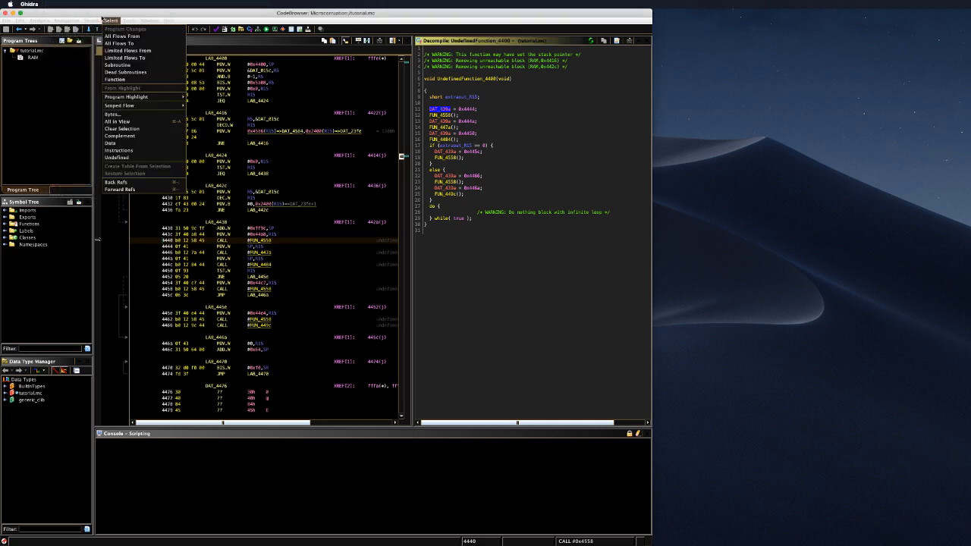
{"action": "left_click", "coordinate": [60, 14]}
{"action": "left_click", "coordinate": [19, 21]}
{"action": "mouse_move", "coordinate": [7, 21]}
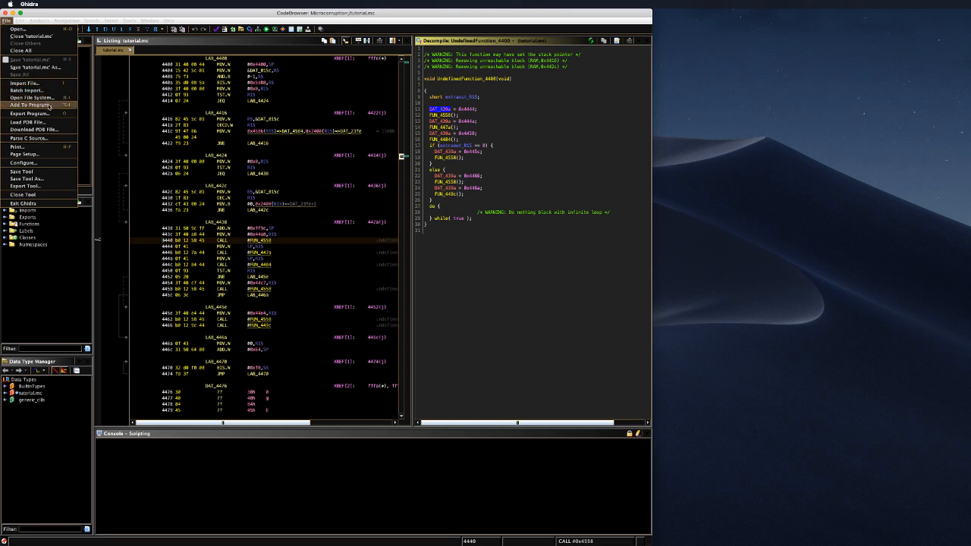
{"action": "left_click", "coordinate": [386, 21]}
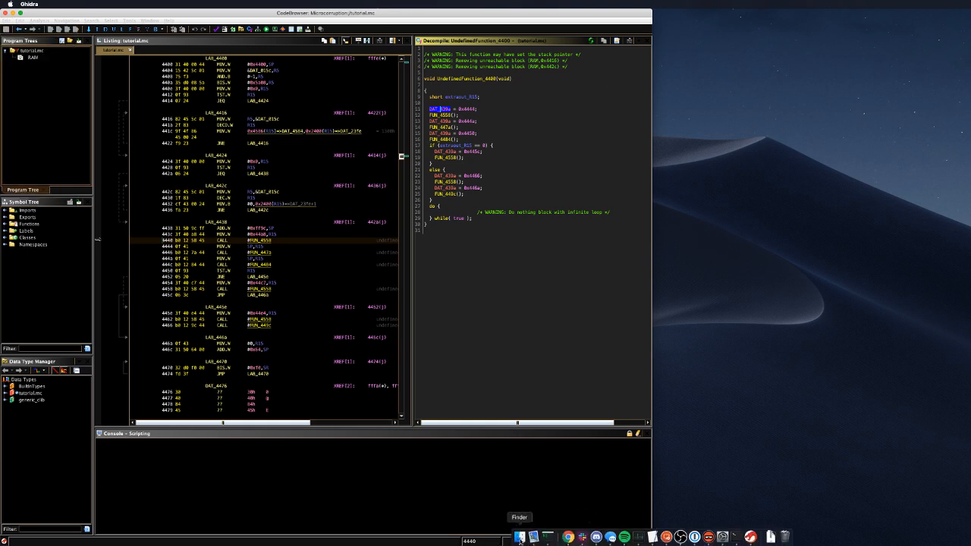
{"action": "left_click", "coordinate": [520, 537]}
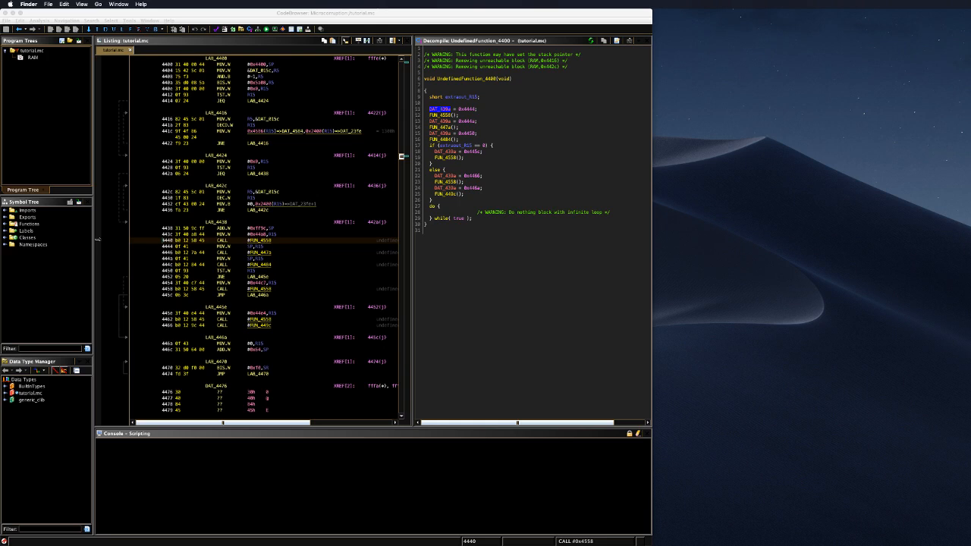
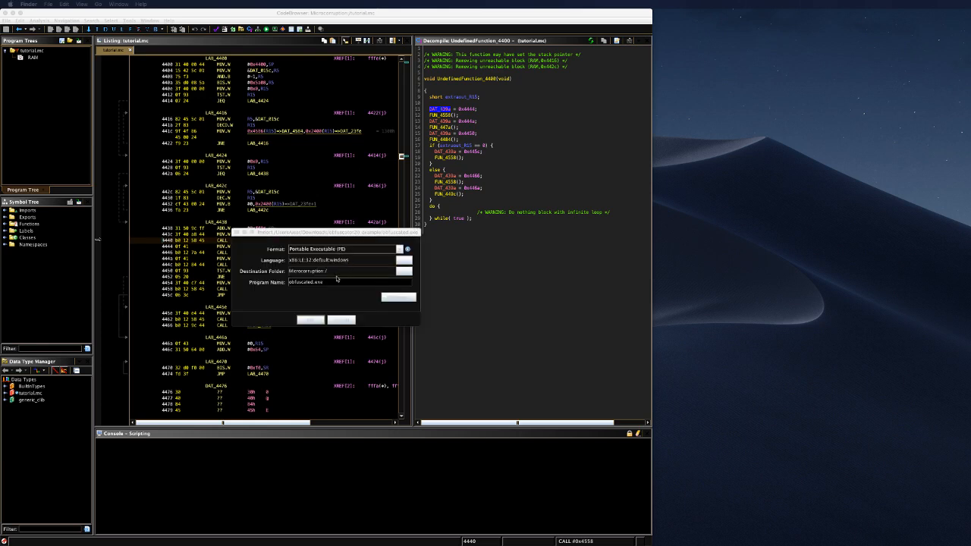
Step: Import obfuscated.exe as a PE file, run auto-analysis with the default analyzers, and close the import summary
{"action": "left_click", "coordinate": [310, 320]}
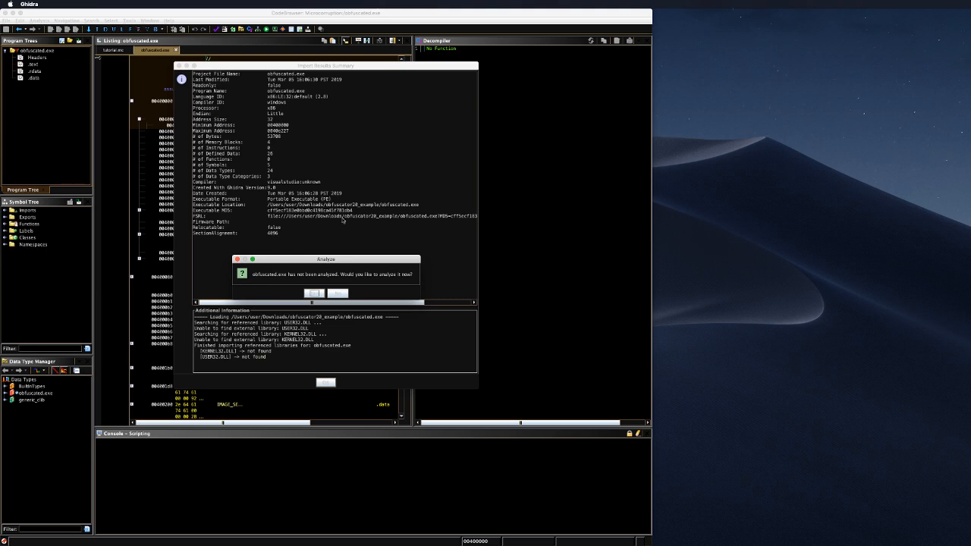
{"action": "left_click", "coordinate": [313, 293]}
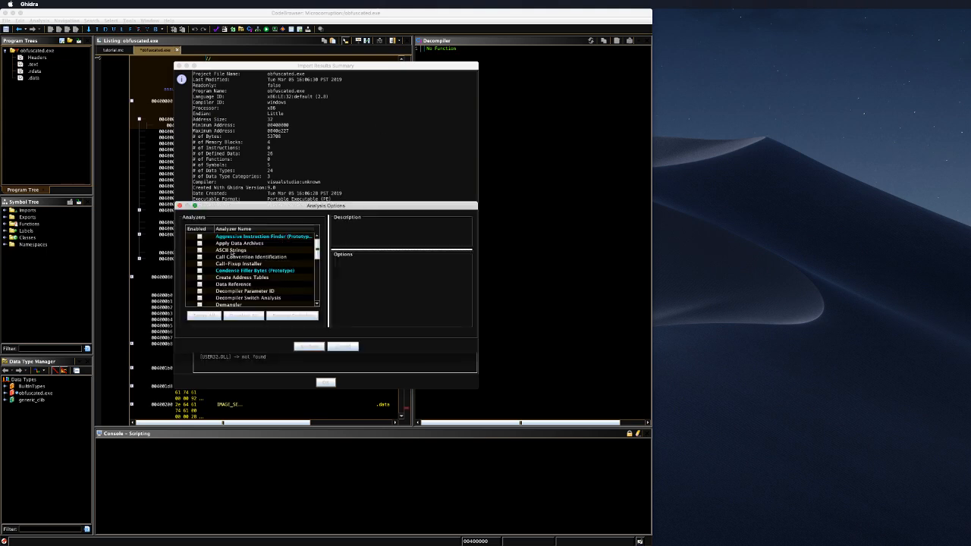
{"action": "scroll", "coordinate": [258, 253], "scroll_direction": "down", "scroll_amount": 2}
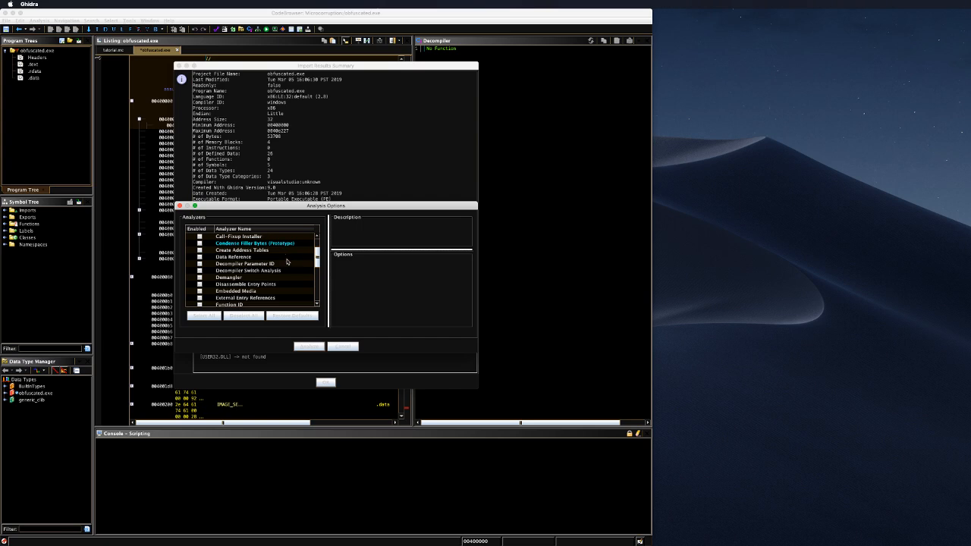
{"action": "scroll", "coordinate": [291, 269], "scroll_direction": "up", "scroll_amount": 2}
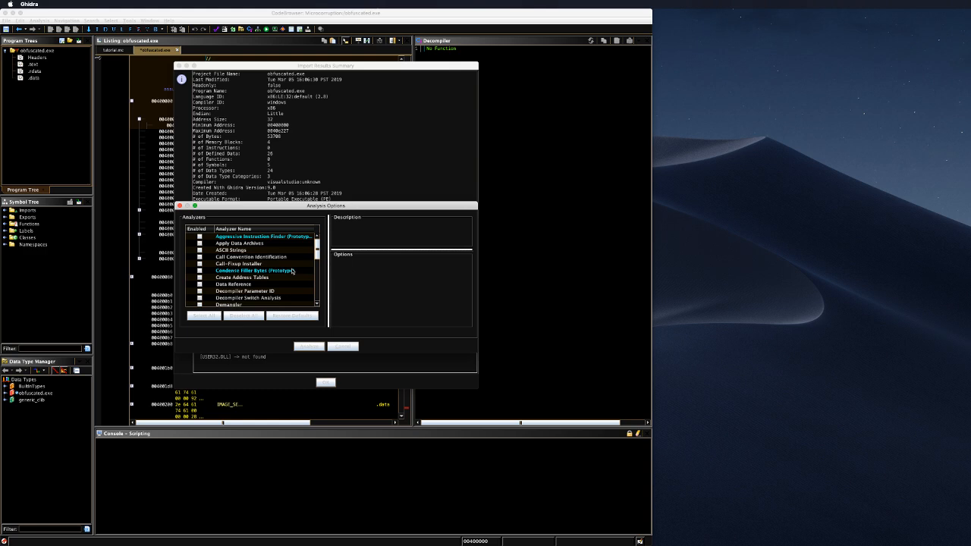
{"action": "left_click", "coordinate": [315, 346]}
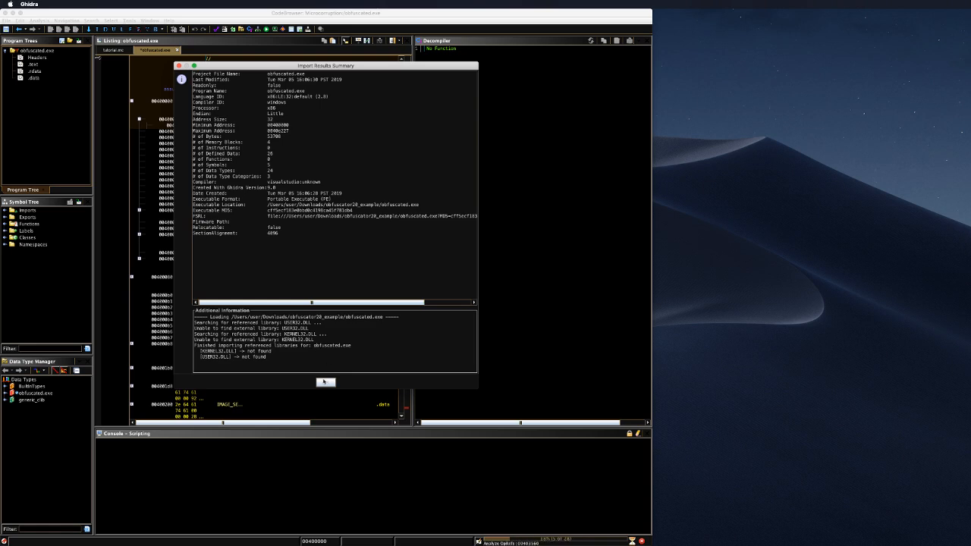
{"action": "left_click", "coordinate": [324, 381]}
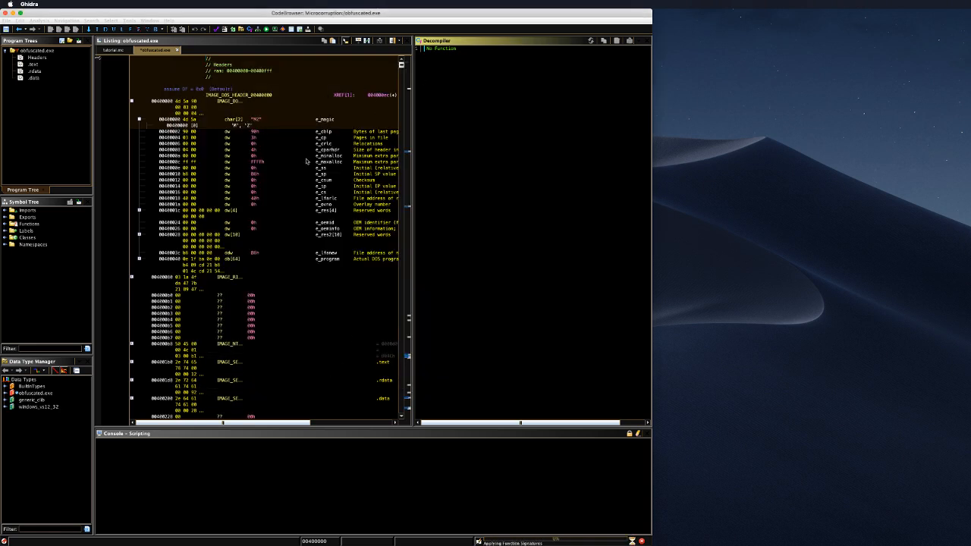
Step: Open entry from the Symbol Tree's Functions, follow its JMP to FUN_0040c5f9, and close the analysis warnings
{"action": "scroll", "coordinate": [267, 106], "scroll_direction": "down", "scroll_amount": 10}
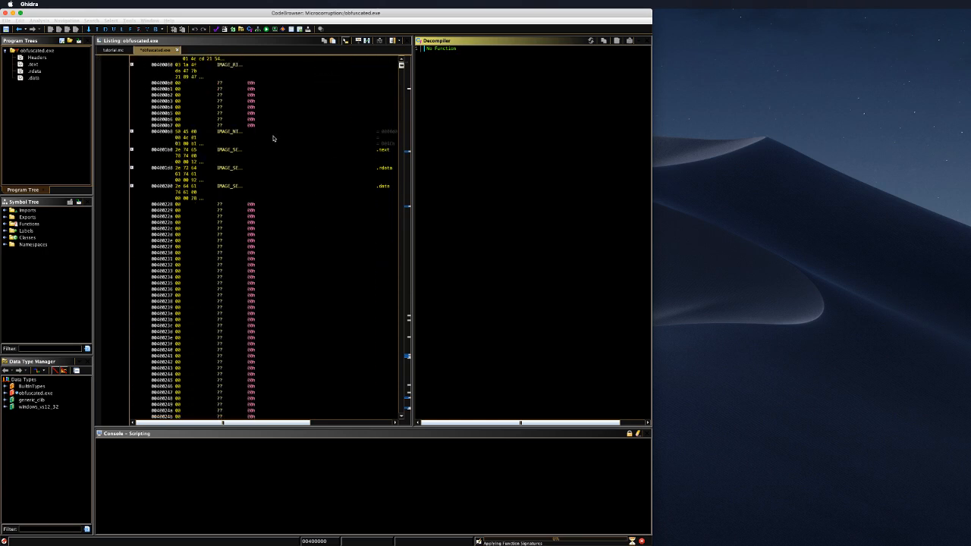
{"action": "scroll", "coordinate": [274, 138], "scroll_direction": "down", "scroll_amount": 5}
{"action": "scroll", "coordinate": [274, 140], "scroll_direction": "down", "scroll_amount": 15}
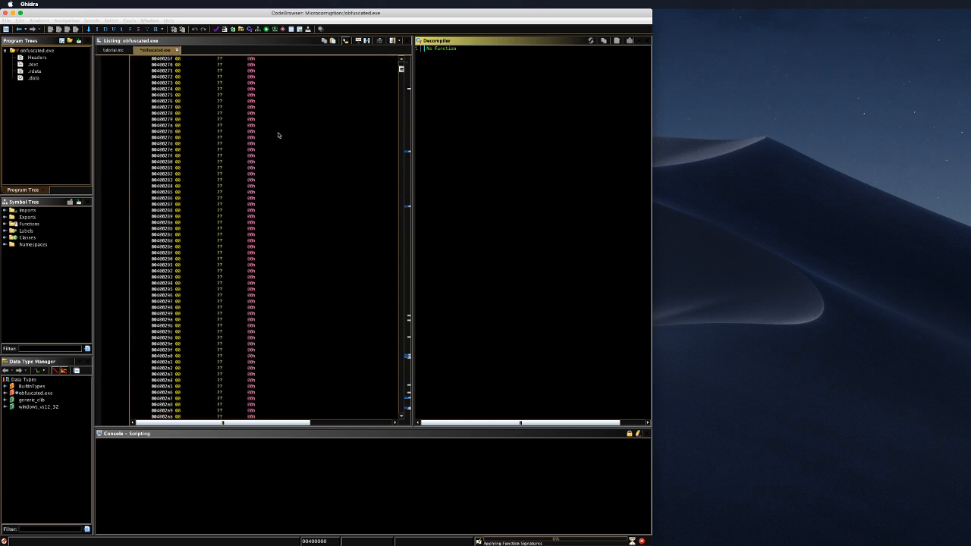
{"action": "scroll", "coordinate": [278, 135], "scroll_direction": "down", "scroll_amount": 3}
{"action": "scroll", "coordinate": [276, 140], "scroll_direction": "up", "scroll_amount": 20}
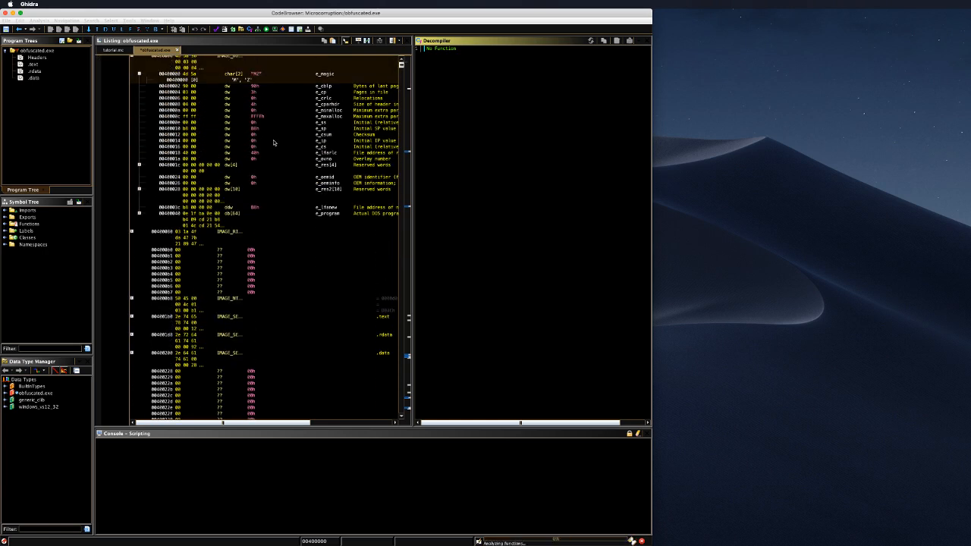
{"action": "scroll", "coordinate": [273, 142], "scroll_direction": "up", "scroll_amount": 3}
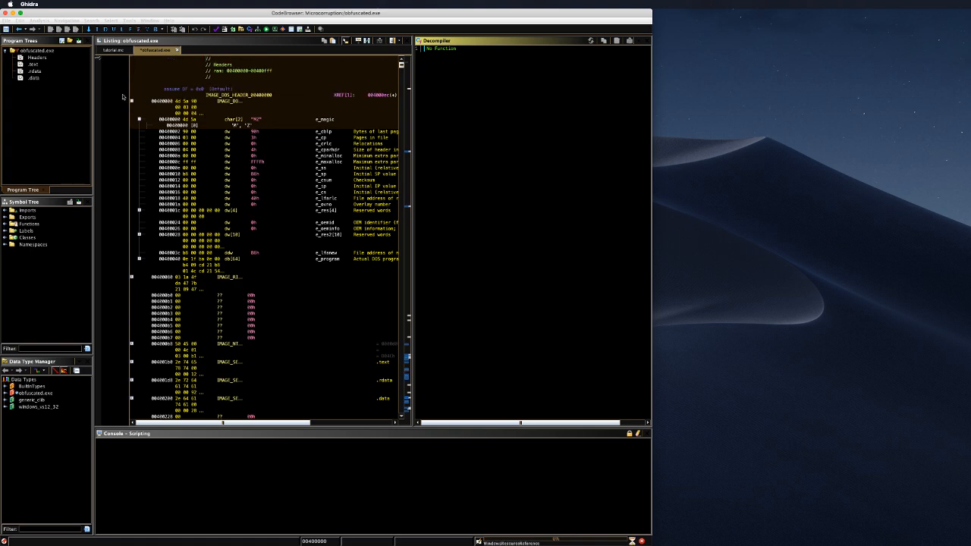
{"action": "left_click", "coordinate": [5, 224]}
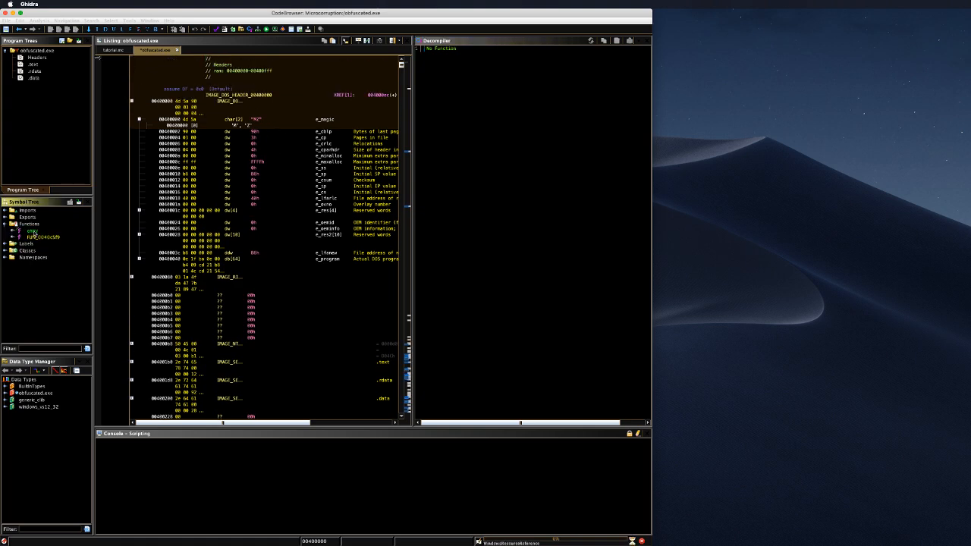
{"action": "left_click", "coordinate": [33, 231]}
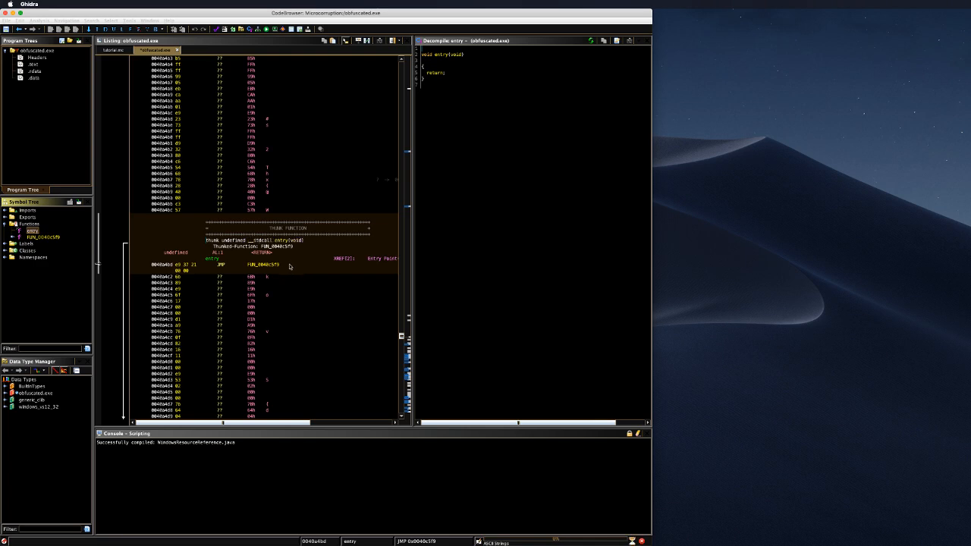
{"action": "double_click", "coordinate": [273, 265]}
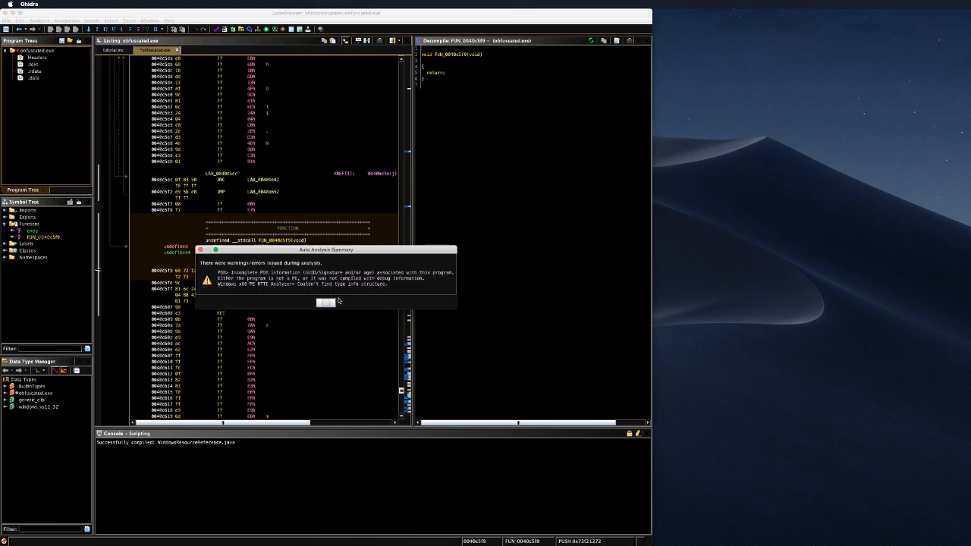
{"action": "left_click", "coordinate": [327, 303]}
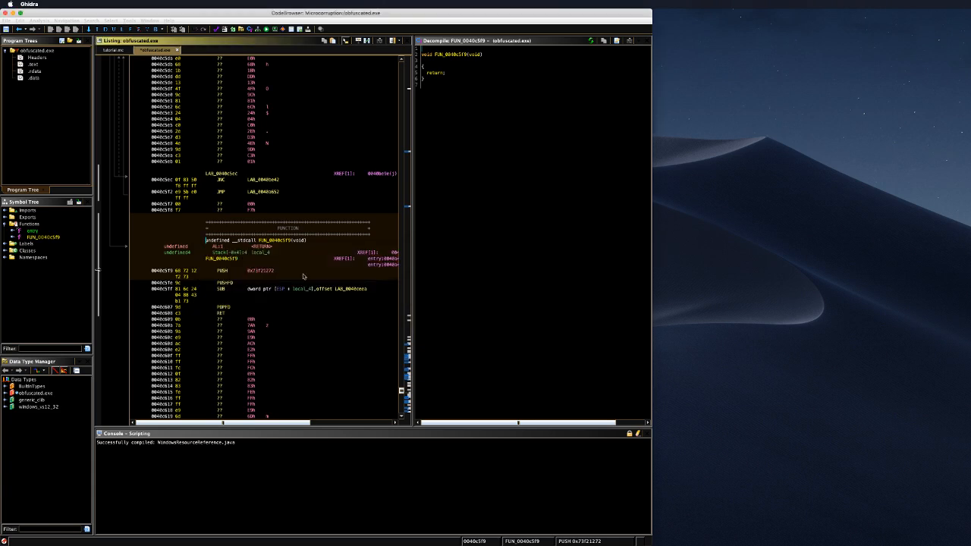
{"action": "double_click", "coordinate": [348, 289]}
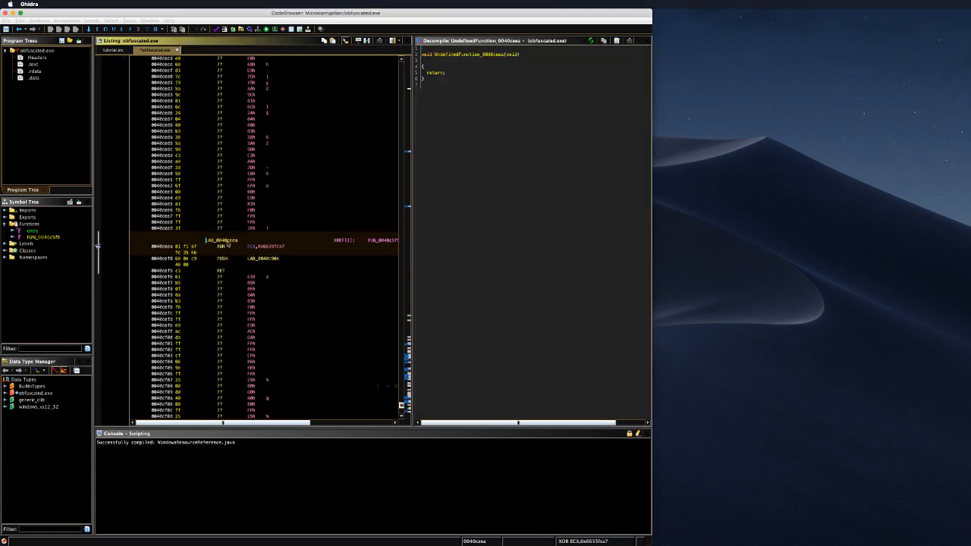
{"action": "left_click", "coordinate": [521, 91]}
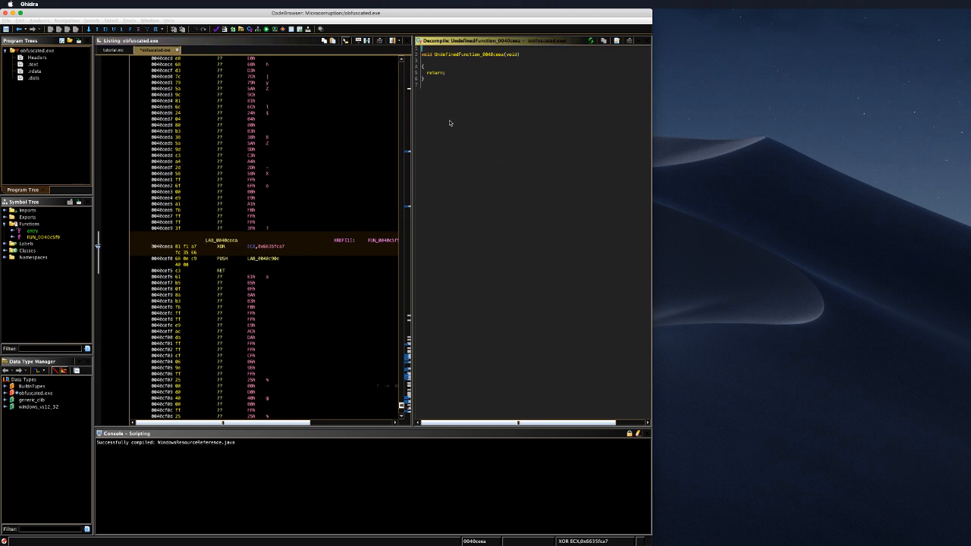
{"action": "double_click", "coordinate": [271, 258]}
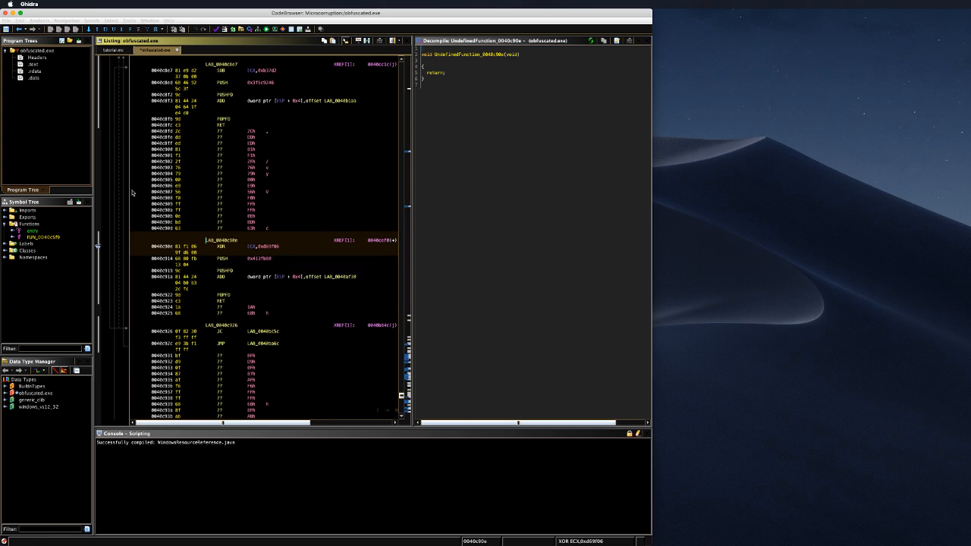
{"action": "left_click", "coordinate": [37, 244]}
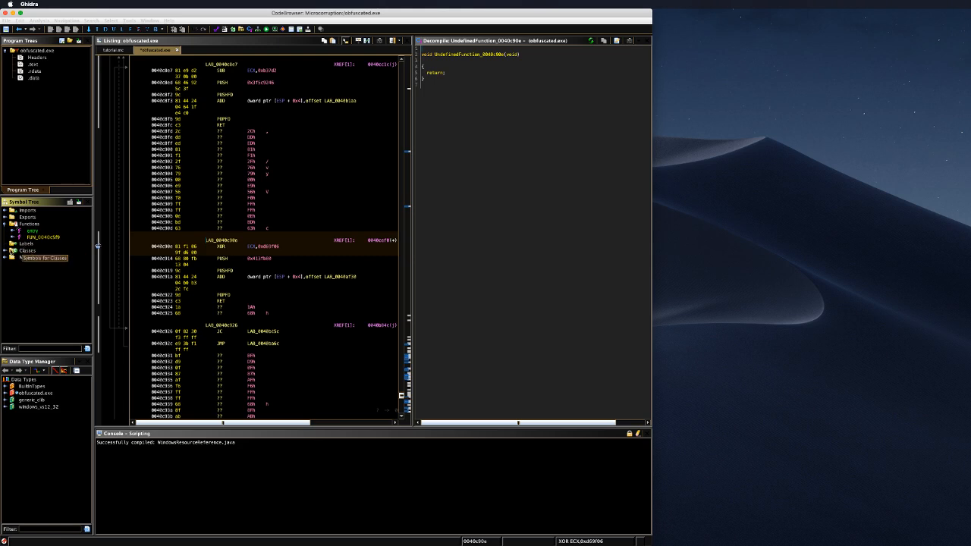
{"action": "left_click", "coordinate": [26, 250]}
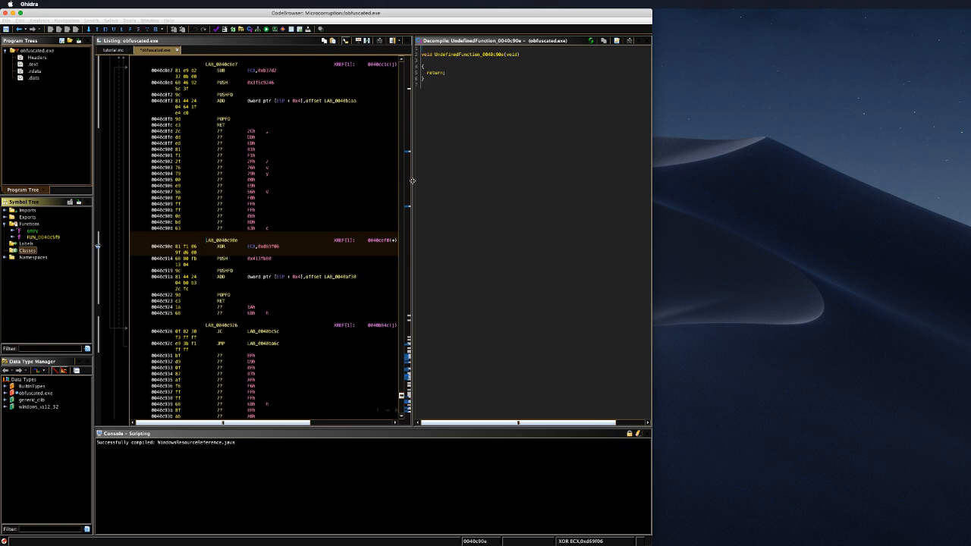
Step: Widen the listing and step through PUSH 0x413fb80, PUSHFD, ADD and RET at LAB_0040c90e
{"action": "left_click_drag", "start_coordinate": [413, 180], "coordinate": [503, 176]}
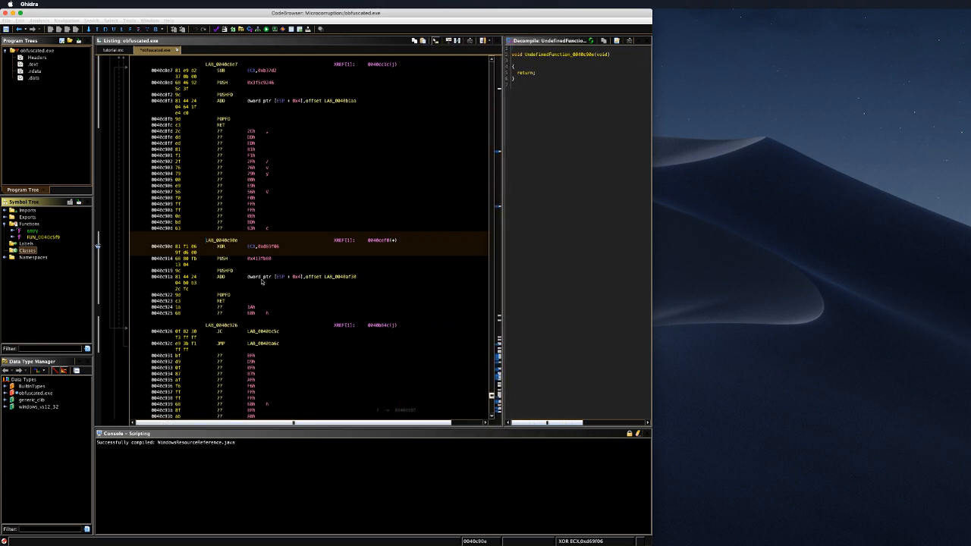
{"action": "left_click", "coordinate": [229, 261]}
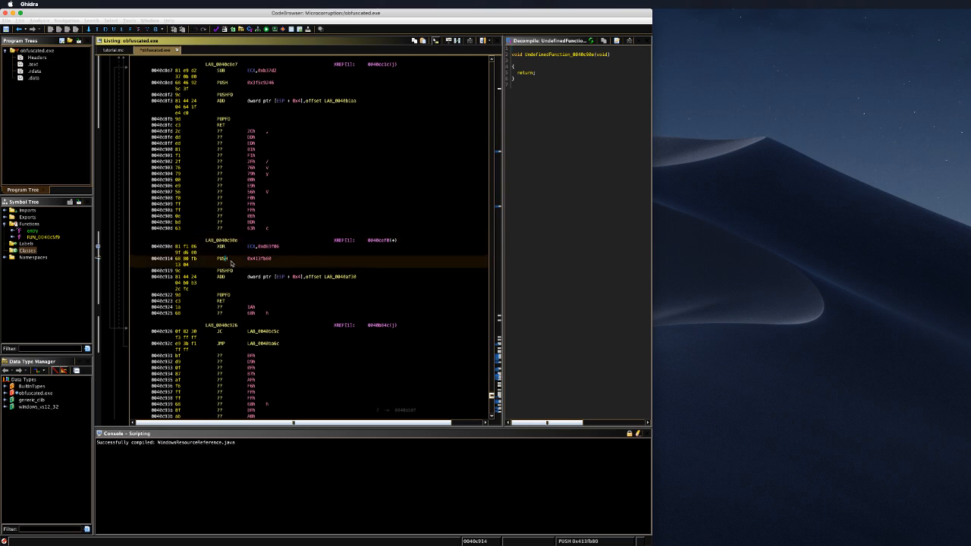
{"action": "left_click", "coordinate": [230, 271]}
{"action": "left_click", "coordinate": [233, 279]}
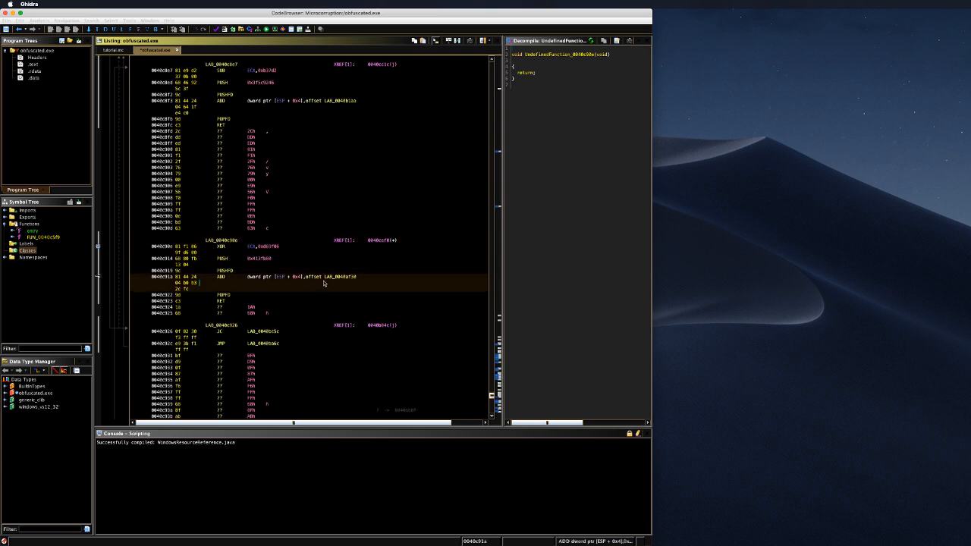
{"action": "left_click", "coordinate": [221, 301]}
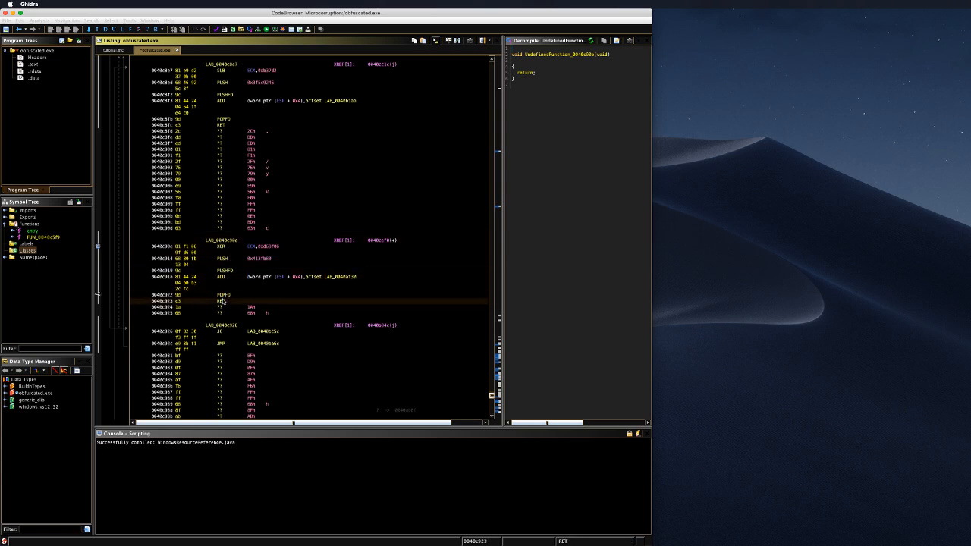
Step: Follow the ADD operand to LAB_0040af30, then the jumps through LAB_0040b153 to LAB_0040c166
{"action": "left_click", "coordinate": [341, 276]}
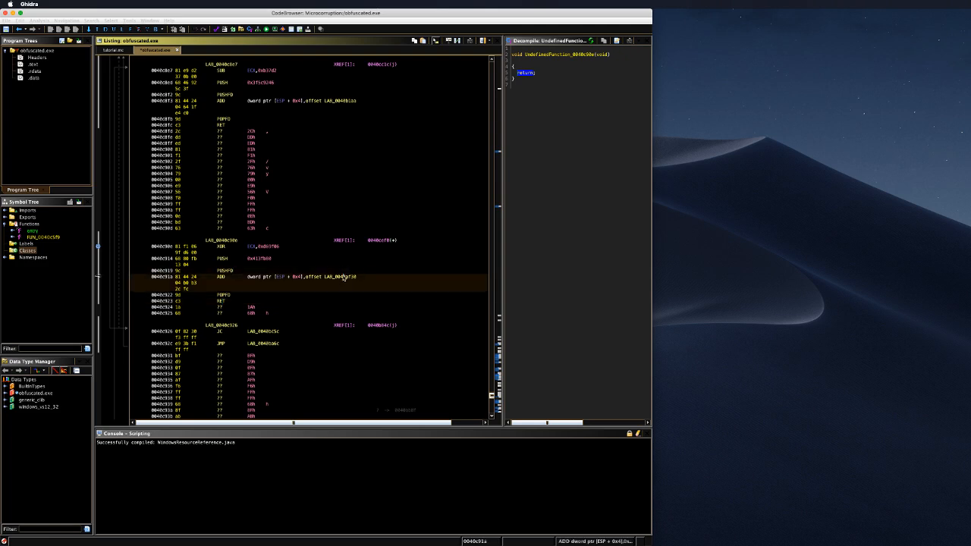
{"action": "double_click", "coordinate": [340, 276]}
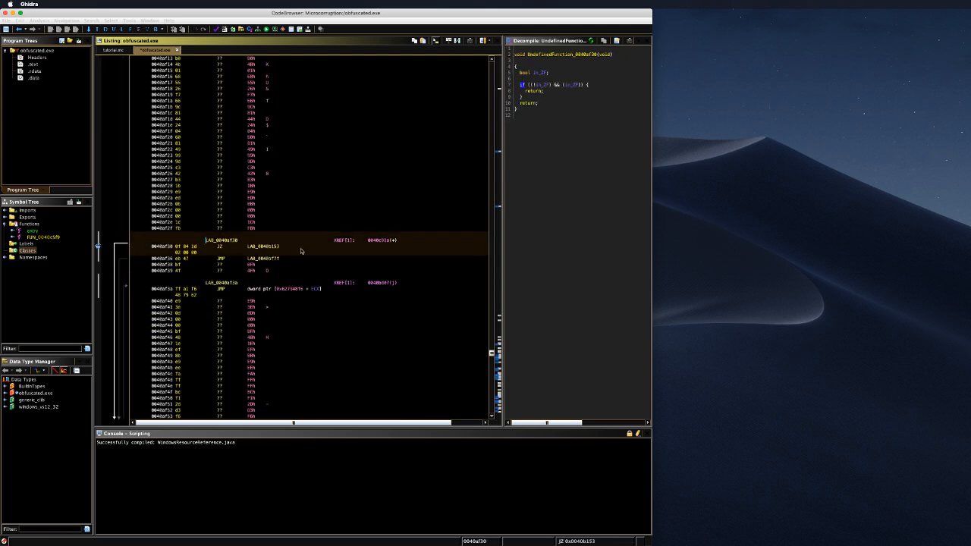
{"action": "double_click", "coordinate": [277, 248]}
{"action": "double_click", "coordinate": [267, 252]}
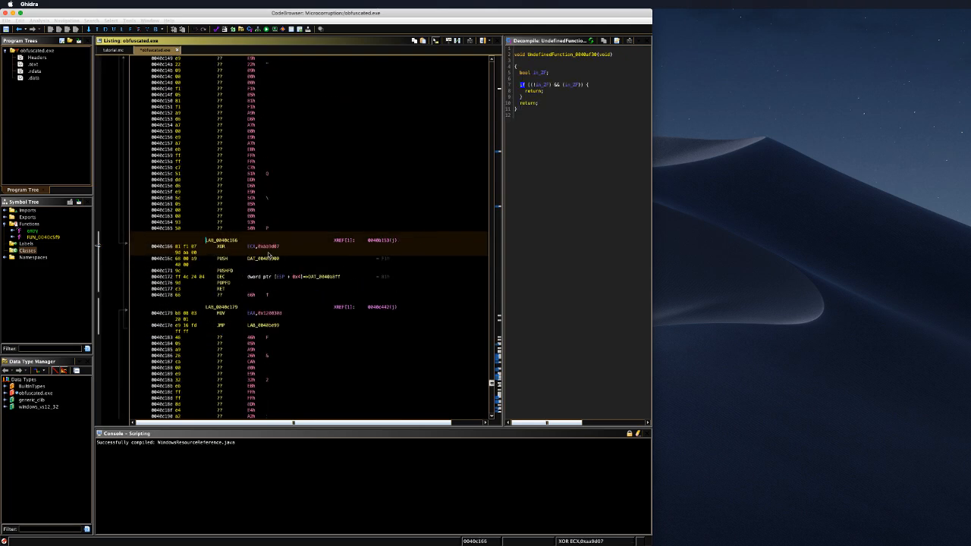
Step: Inspect the DAT_0040a900 pushed at 0040c16c, return, and read the code down to its RET
{"action": "left_click", "coordinate": [267, 261]}
{"action": "double_click", "coordinate": [267, 259]}
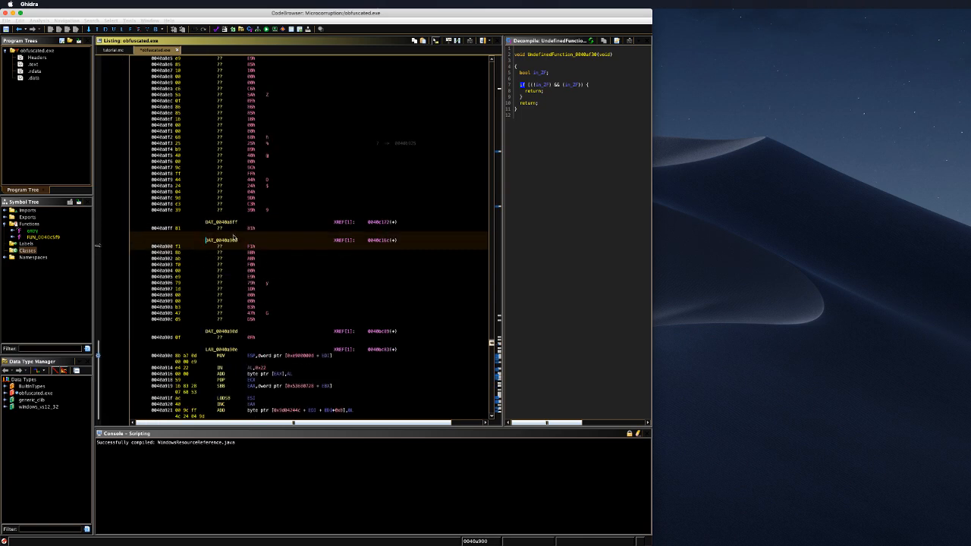
{"action": "scroll", "coordinate": [331, 287], "scroll_direction": "down", "scroll_amount": 5}
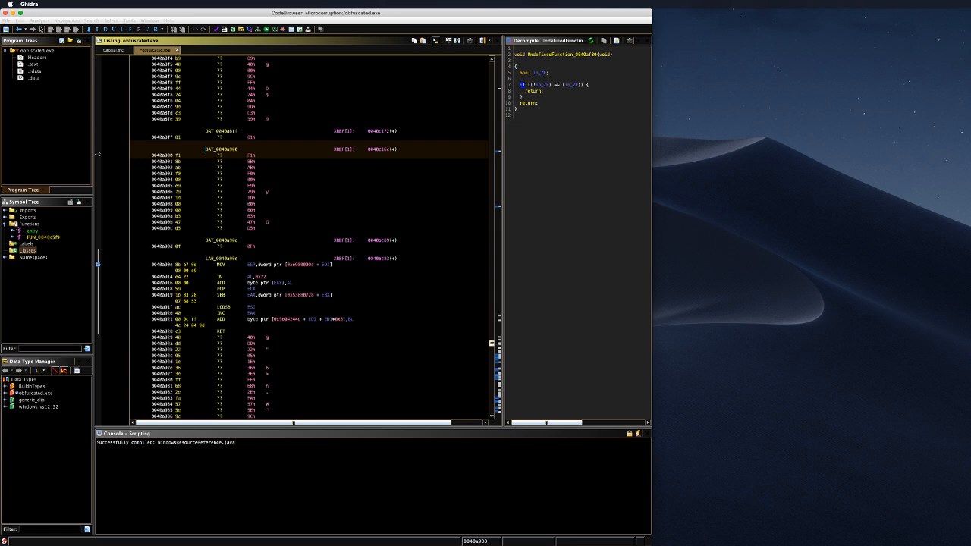
{"action": "left_click", "coordinate": [18, 29]}
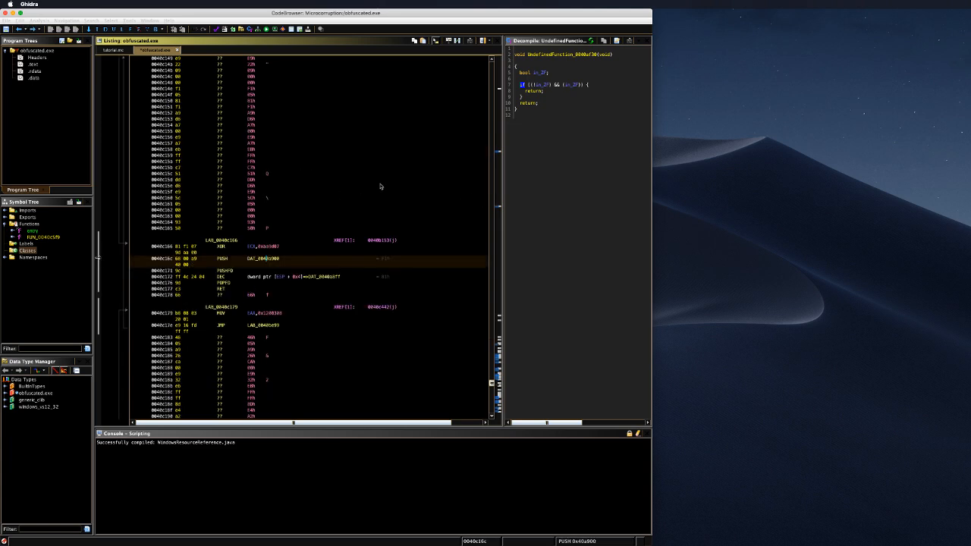
{"action": "scroll", "coordinate": [379, 189], "scroll_direction": "up", "scroll_amount": 10}
{"action": "scroll", "coordinate": [368, 206], "scroll_direction": "down", "scroll_amount": 9}
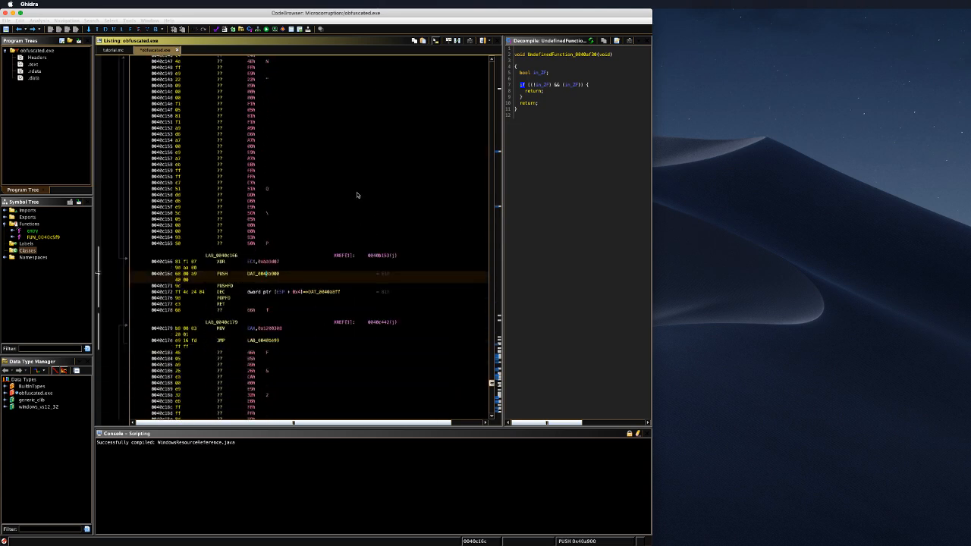
{"action": "scroll", "coordinate": [349, 190], "scroll_direction": "down", "scroll_amount": 3}
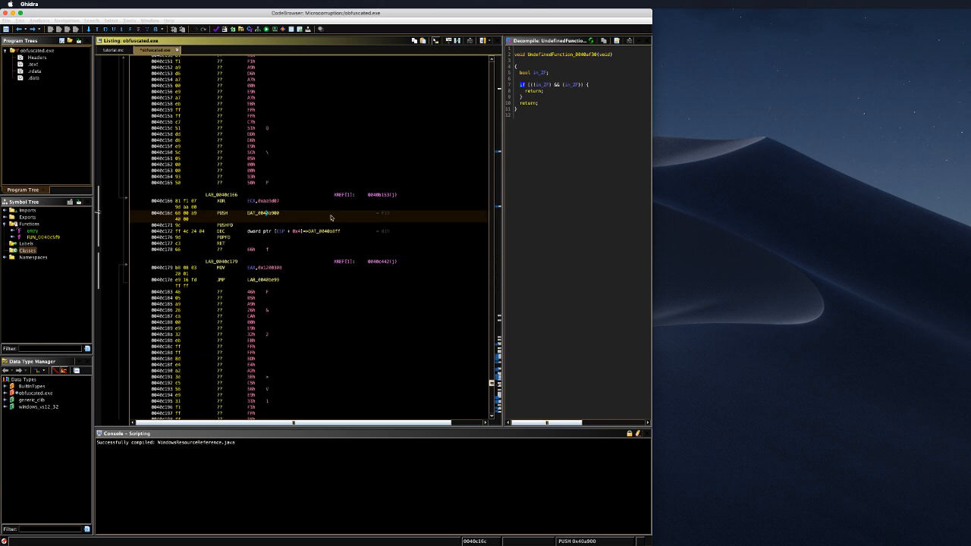
{"action": "scroll", "coordinate": [345, 243], "scroll_direction": "down", "scroll_amount": 5}
{"action": "scroll", "coordinate": [345, 264], "scroll_direction": "down", "scroll_amount": 1}
{"action": "scroll", "coordinate": [337, 258], "scroll_direction": "up", "scroll_amount": 10}
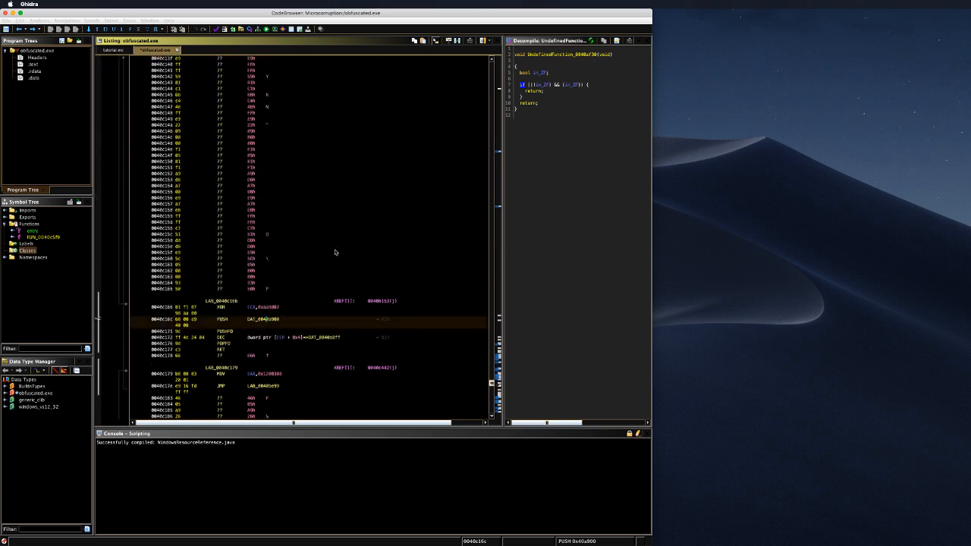
{"action": "scroll", "coordinate": [327, 250], "scroll_direction": "down", "scroll_amount": 3}
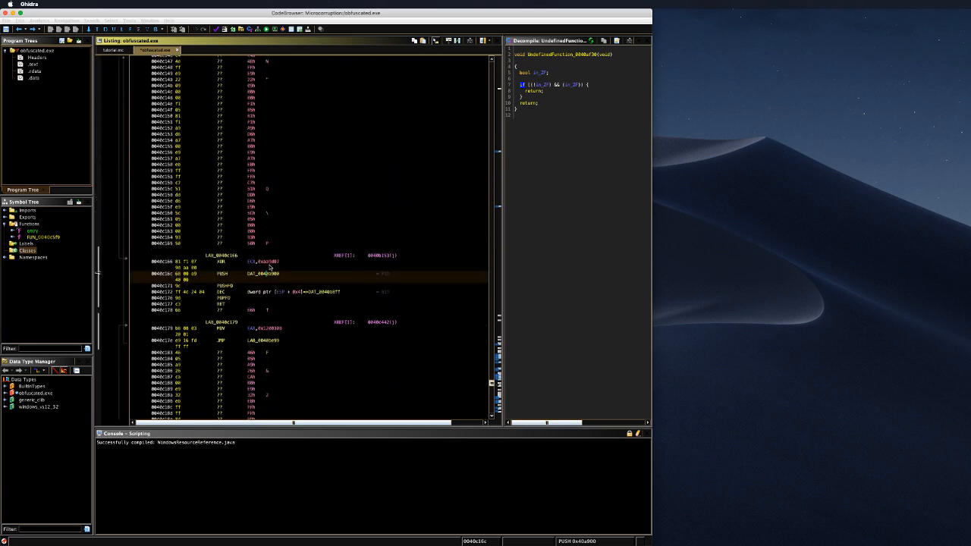
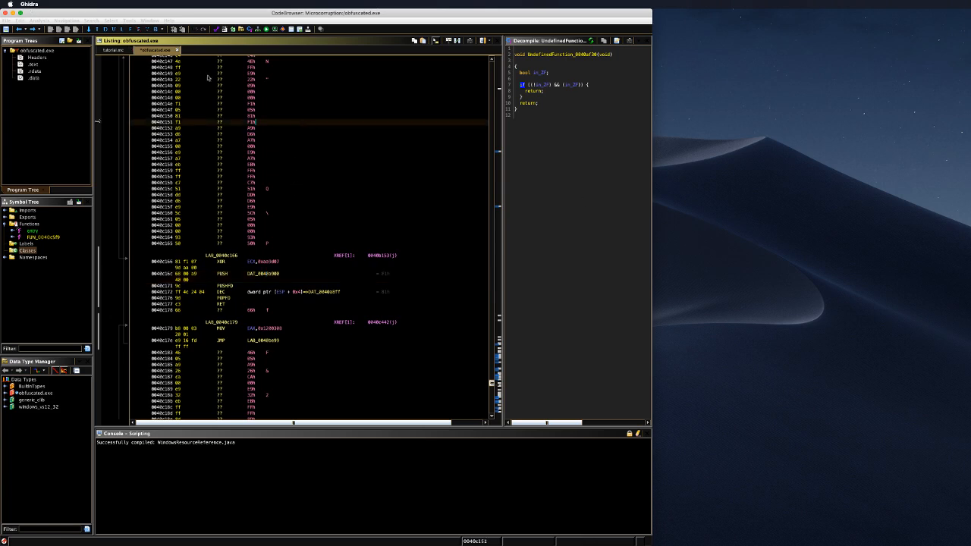
Step: Import Easy_UnpackMe.exe into the project with default settings and agree to analyze it
{"action": "left_click", "coordinate": [222, 73]}
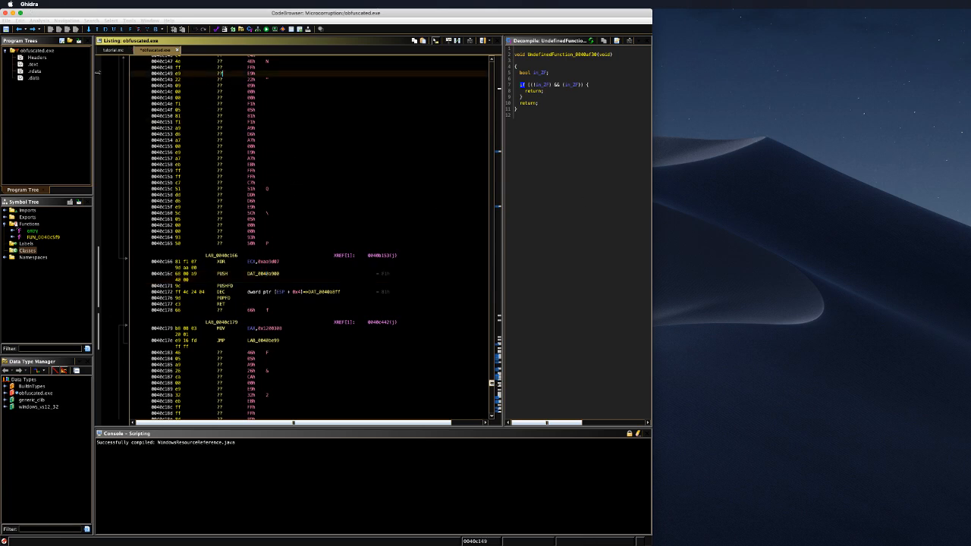
{"action": "key", "text": "super+Tab"}
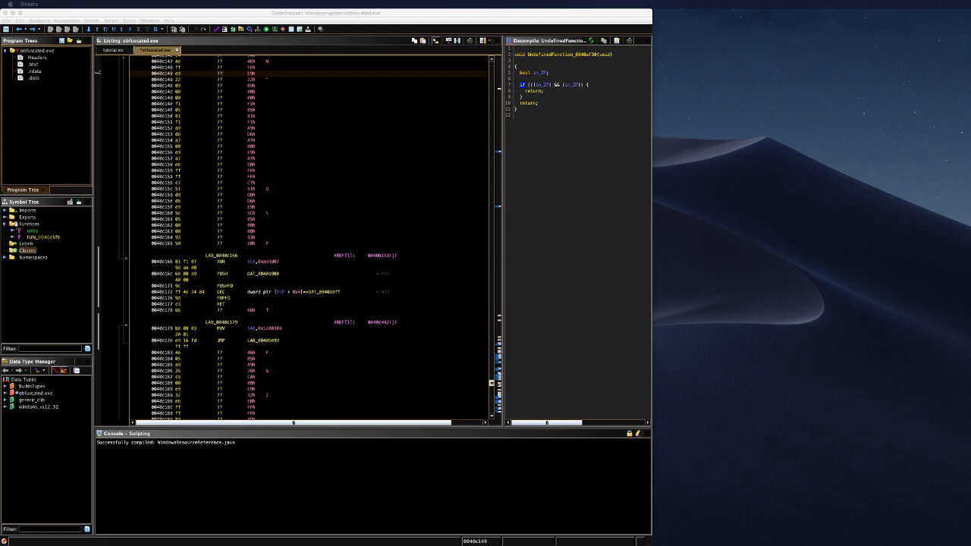
{"action": "left_click_drag", "start_coordinate": [747, 103], "coordinate": [258, 154]}
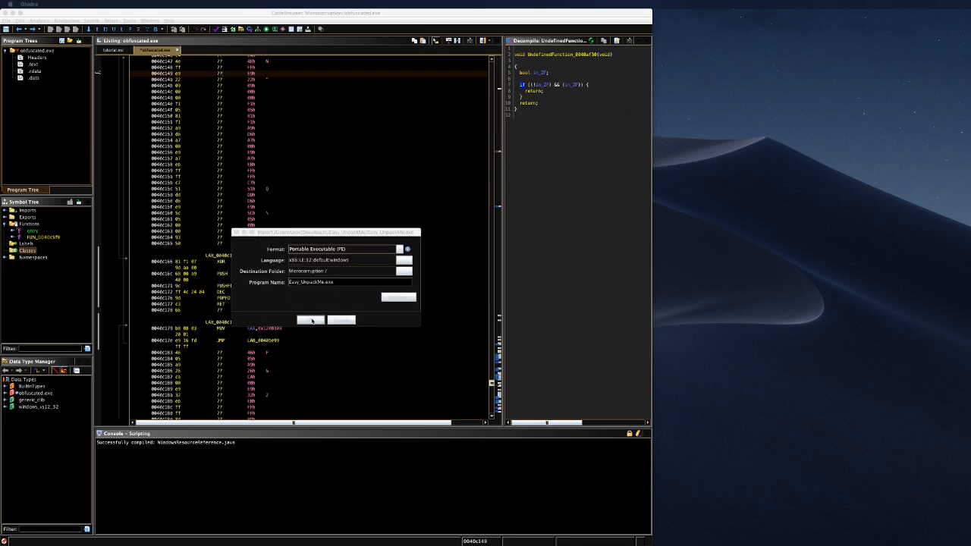
{"action": "left_click", "coordinate": [310, 320]}
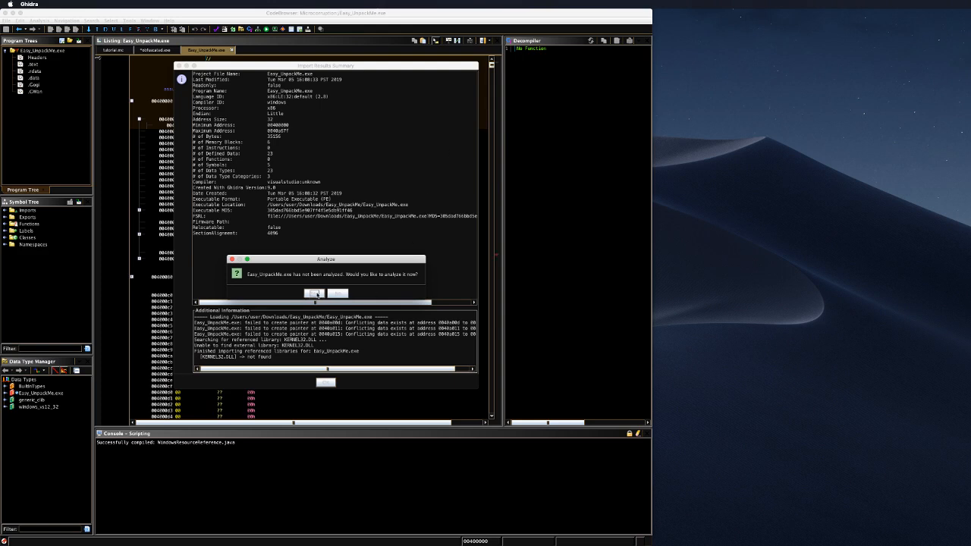
{"action": "left_click", "coordinate": [314, 293]}
Step: Review the default analyzer list in Analysis Options and start the analysis
{"action": "left_click", "coordinate": [317, 294]}
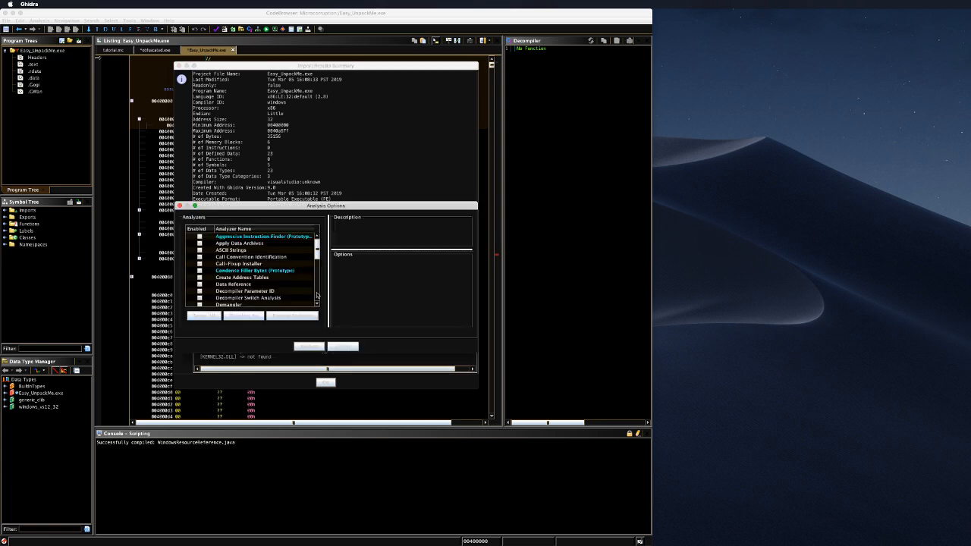
{"action": "scroll", "coordinate": [248, 262], "scroll_direction": "down", "scroll_amount": 2}
{"action": "scroll", "coordinate": [248, 261], "scroll_direction": "down", "scroll_amount": 6}
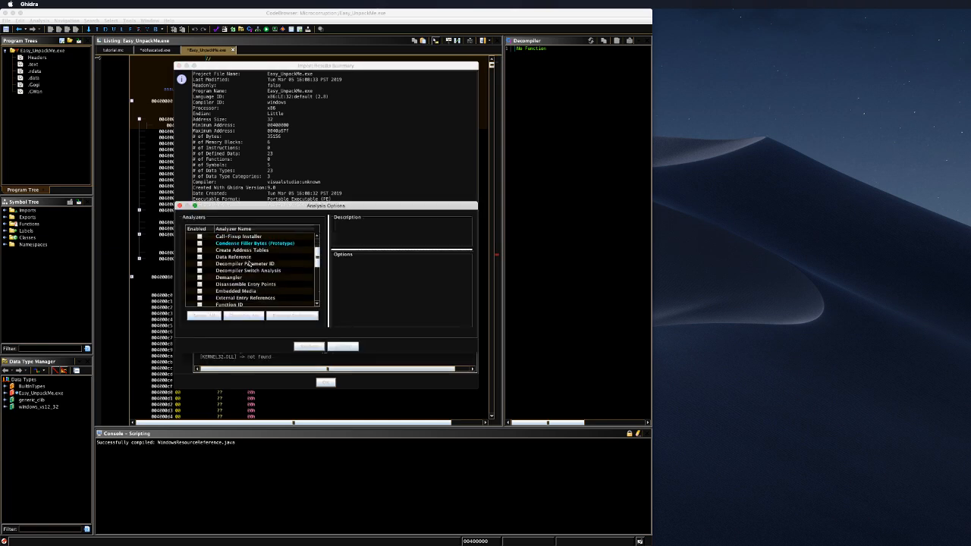
{"action": "scroll", "coordinate": [288, 274], "scroll_direction": "down", "scroll_amount": 1}
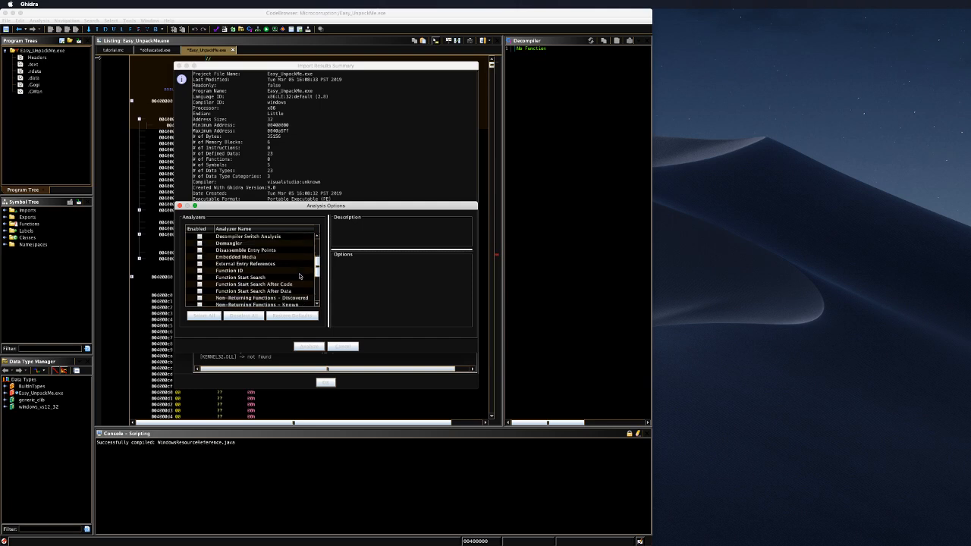
{"action": "scroll", "coordinate": [300, 276], "scroll_direction": "down", "scroll_amount": 4}
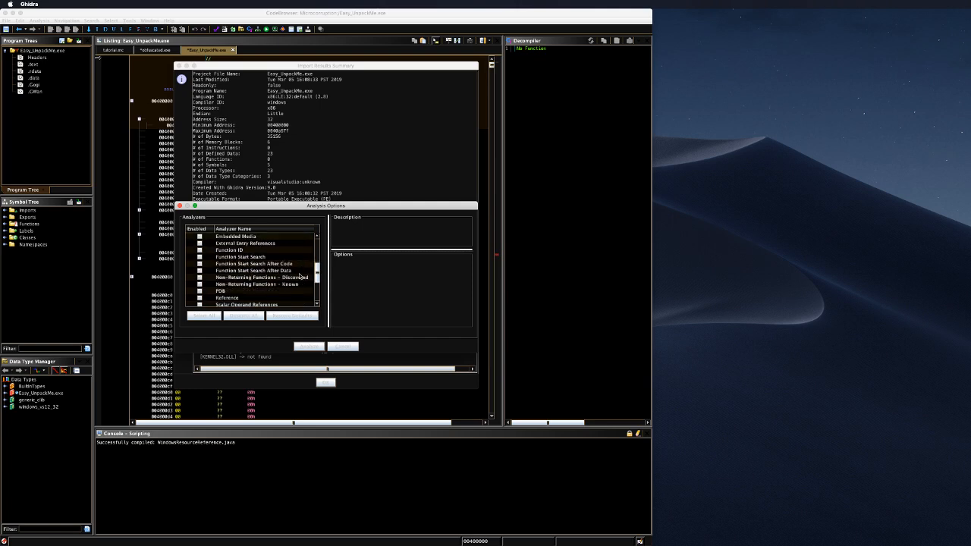
{"action": "scroll", "coordinate": [296, 277], "scroll_direction": "down", "scroll_amount": 4}
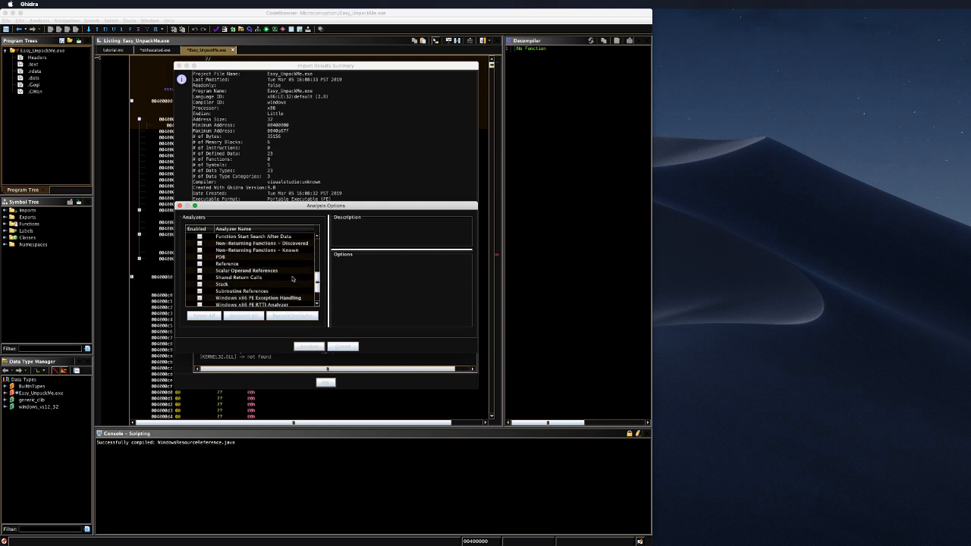
{"action": "scroll", "coordinate": [292, 278], "scroll_direction": "down", "scroll_amount": 4}
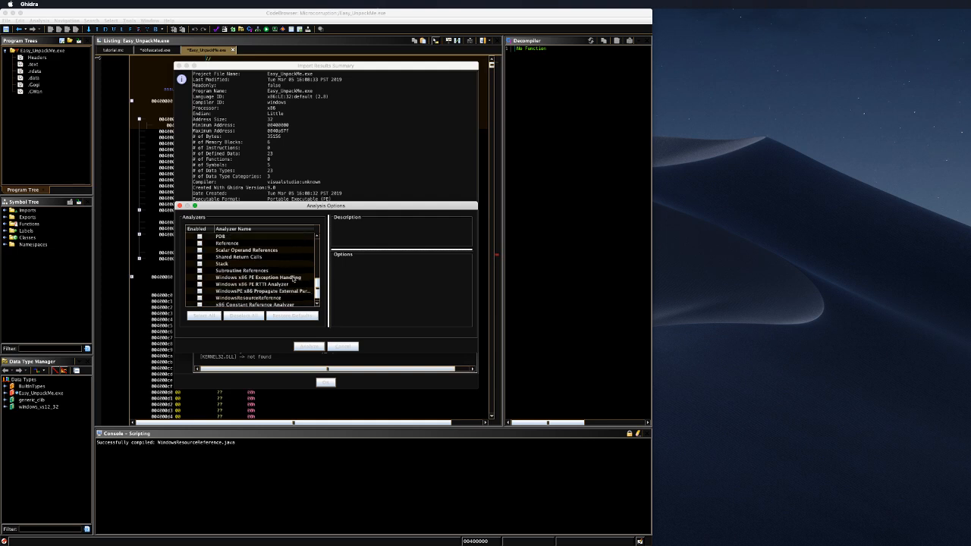
{"action": "scroll", "coordinate": [293, 278], "scroll_direction": "down", "scroll_amount": 1}
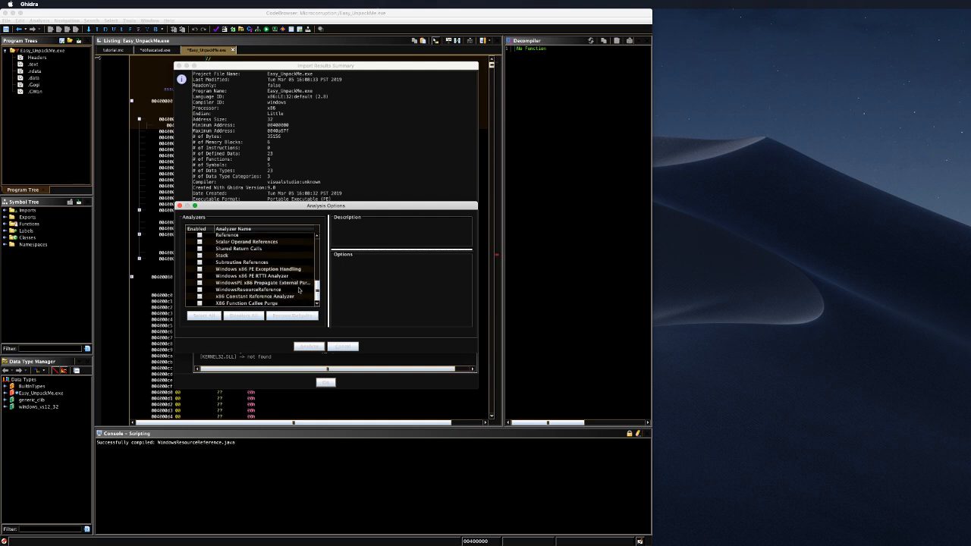
{"action": "scroll", "coordinate": [296, 289], "scroll_direction": "up", "scroll_amount": 4}
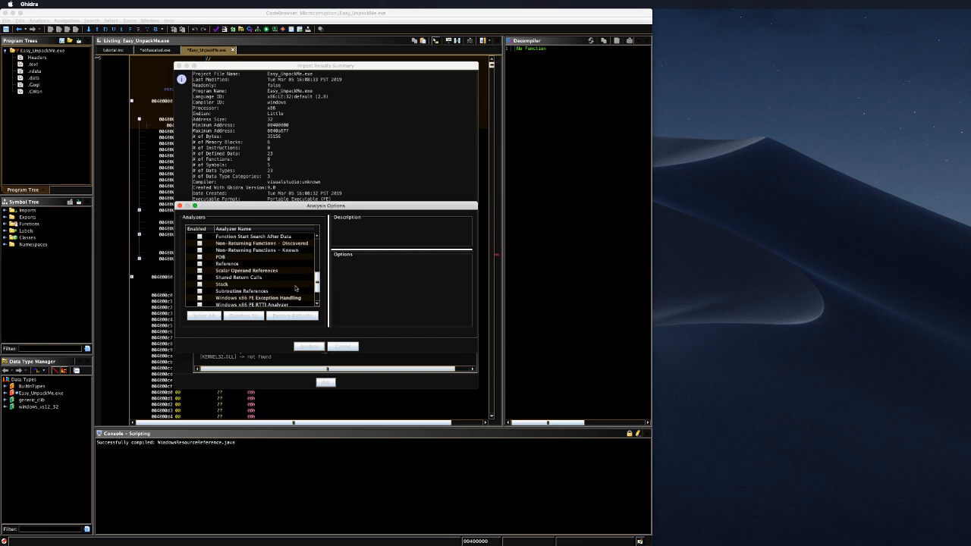
{"action": "scroll", "coordinate": [296, 288], "scroll_direction": "up", "scroll_amount": 10}
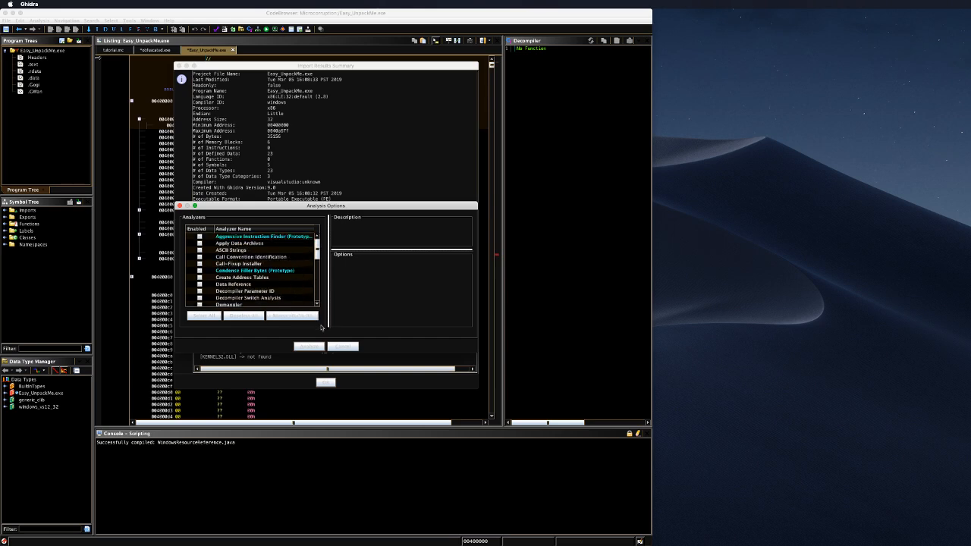
{"action": "left_click", "coordinate": [319, 347]}
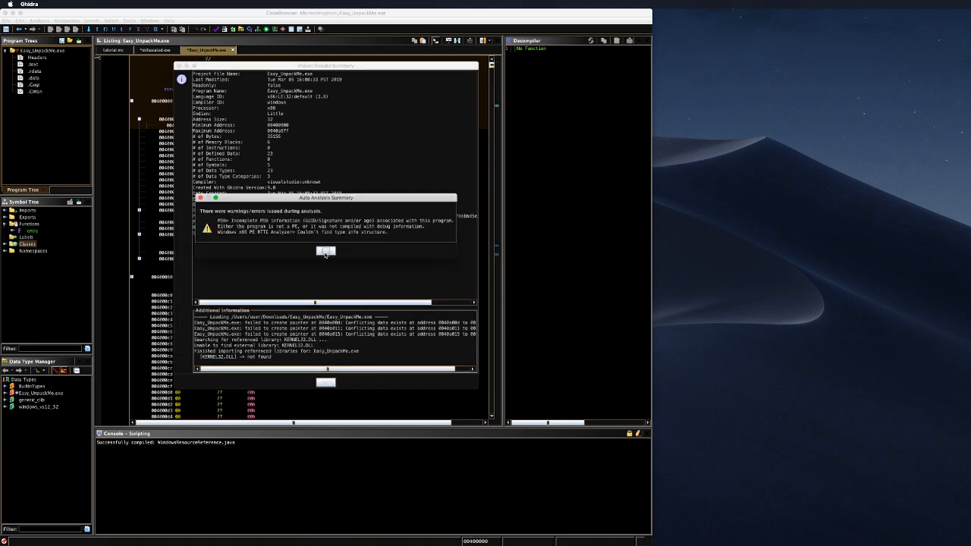
Step: Dismiss both summaries and read entry's LoadLibraryA, GetProcAddress and VirtualProtect calls in a widened decompiler
{"action": "left_click", "coordinate": [325, 252]}
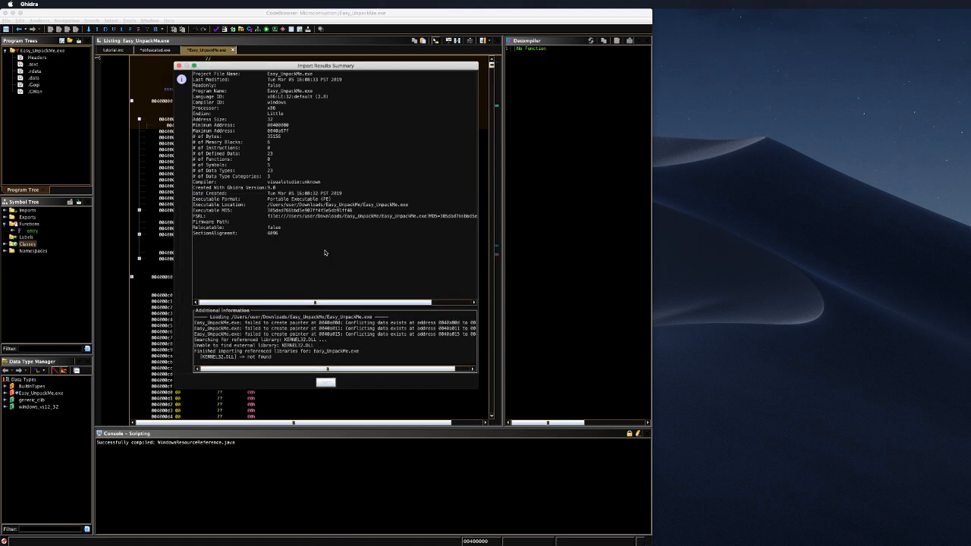
{"action": "left_click", "coordinate": [325, 383]}
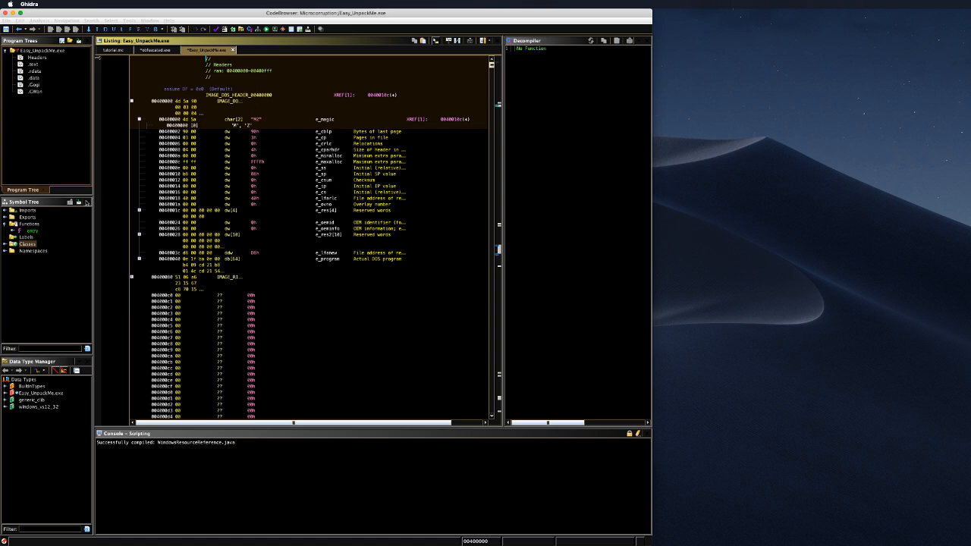
{"action": "left_click", "coordinate": [30, 231]}
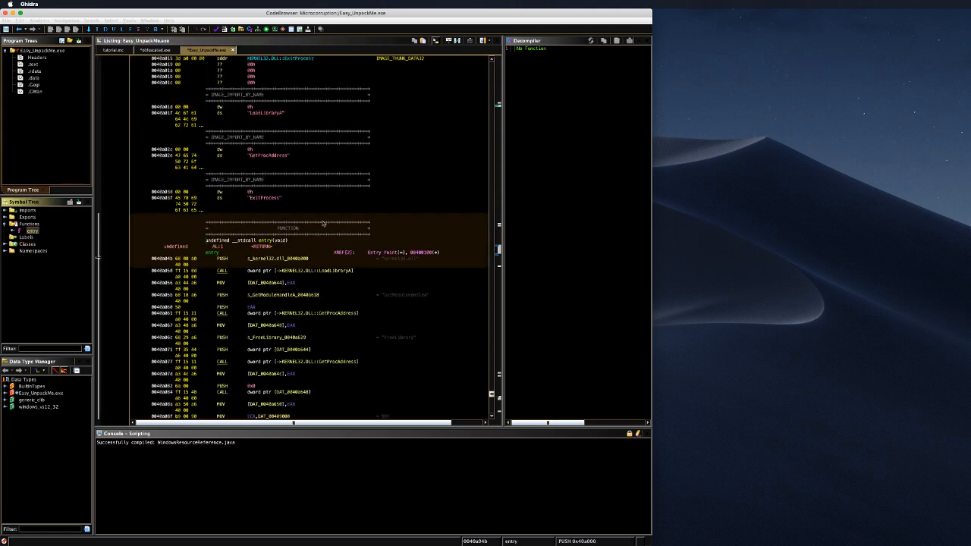
{"action": "scroll", "coordinate": [393, 263], "scroll_direction": "down", "scroll_amount": 1}
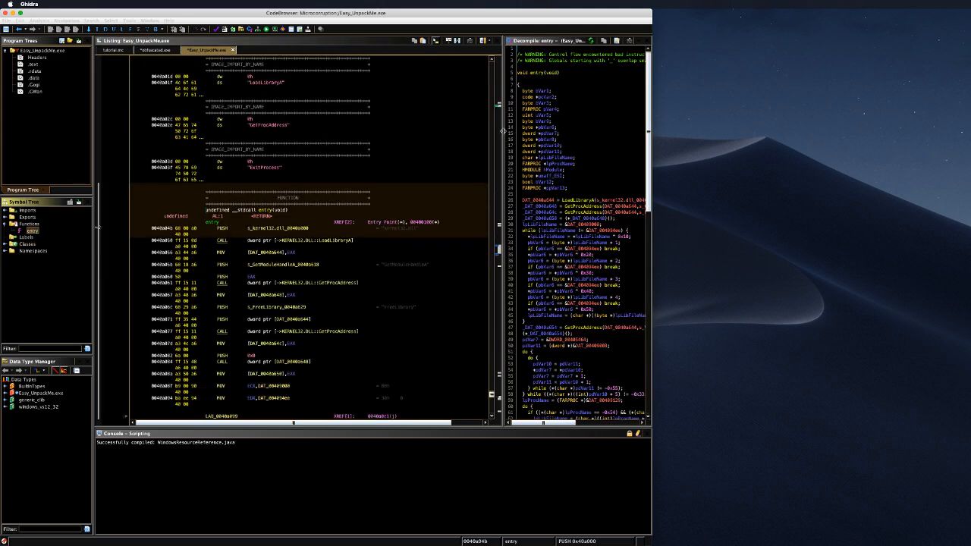
{"action": "left_click_drag", "start_coordinate": [503, 132], "coordinate": [262, 144]}
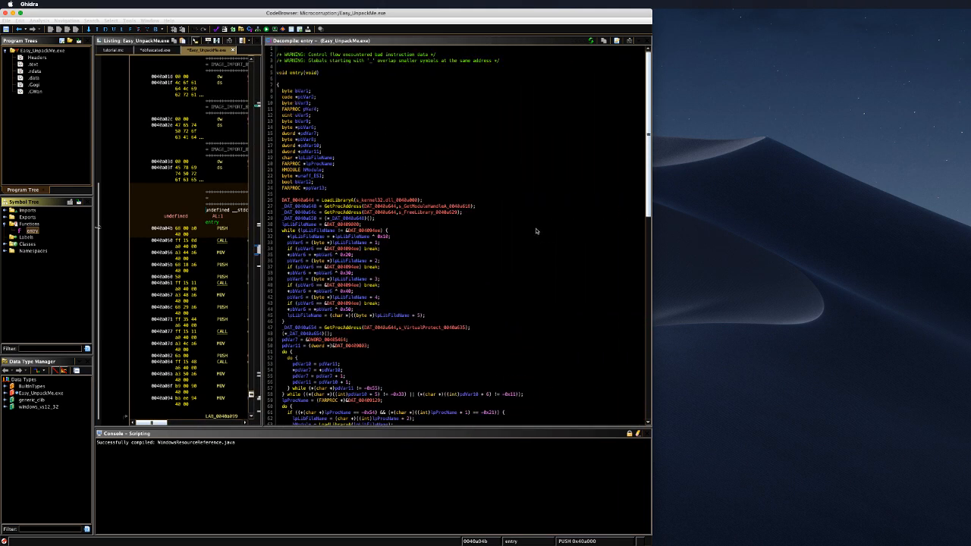
{"action": "scroll", "coordinate": [535, 230], "scroll_direction": "down", "scroll_amount": 20}
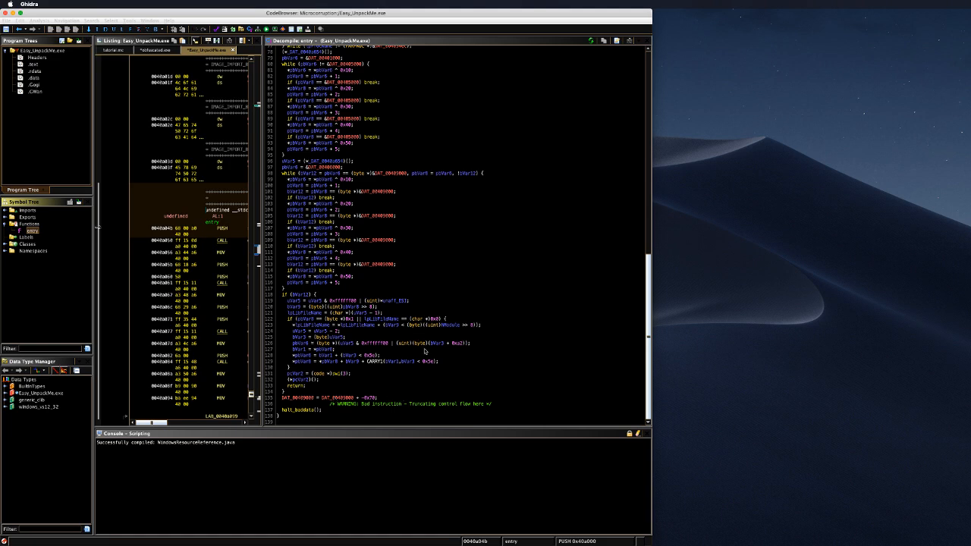
{"action": "scroll", "coordinate": [424, 351], "scroll_direction": "up", "scroll_amount": 20}
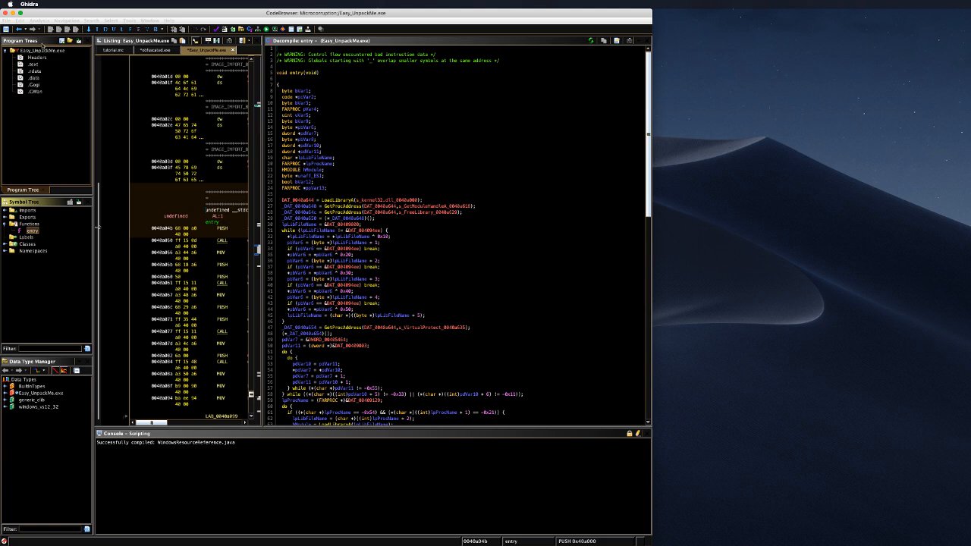
Step: Close the CodeBrowser past the Save Modified Files prompt and bring up Edit > Tool Options > Tool
{"action": "left_click", "coordinate": [7, 12]}
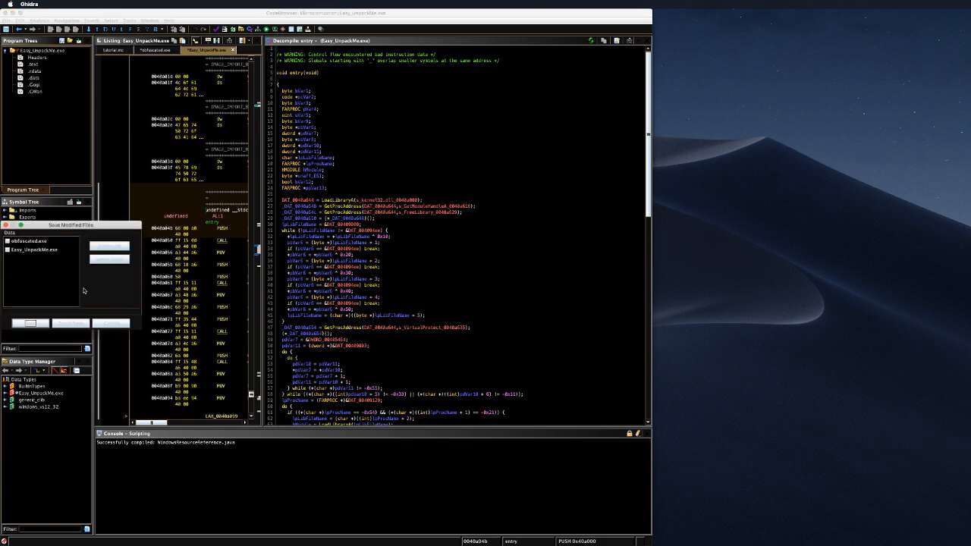
{"action": "left_click", "coordinate": [76, 324]}
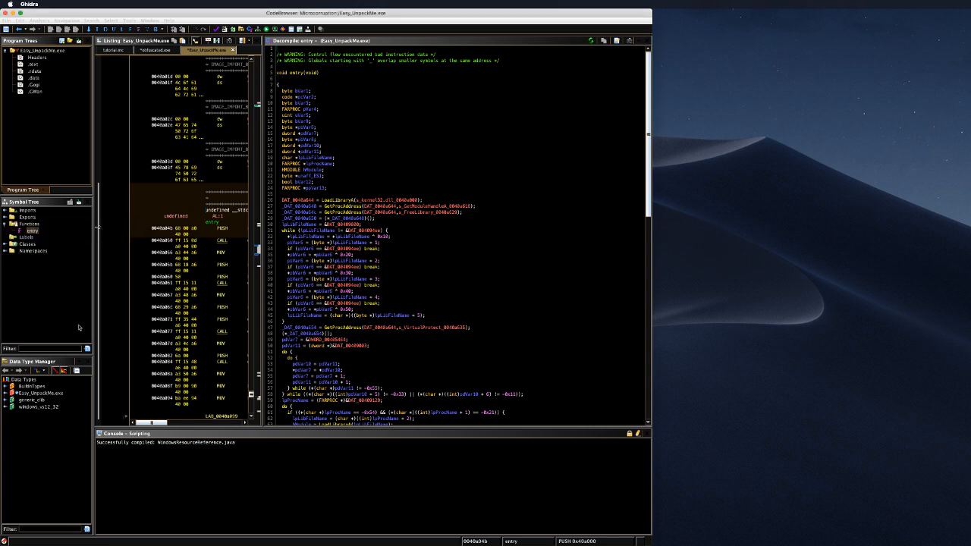
{"action": "left_click", "coordinate": [260, 119]}
{"action": "mouse_move", "coordinate": [279, 120]}
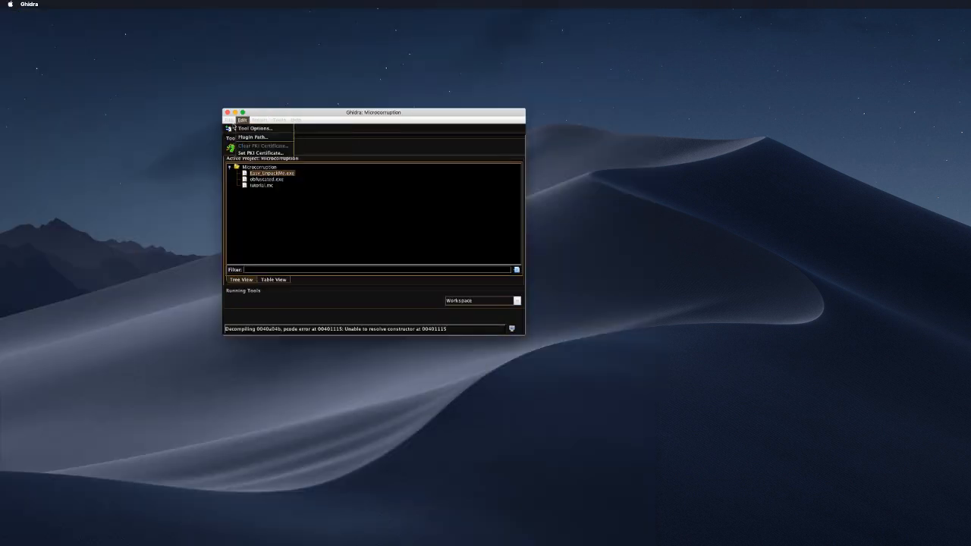
{"action": "left_click", "coordinate": [245, 129]}
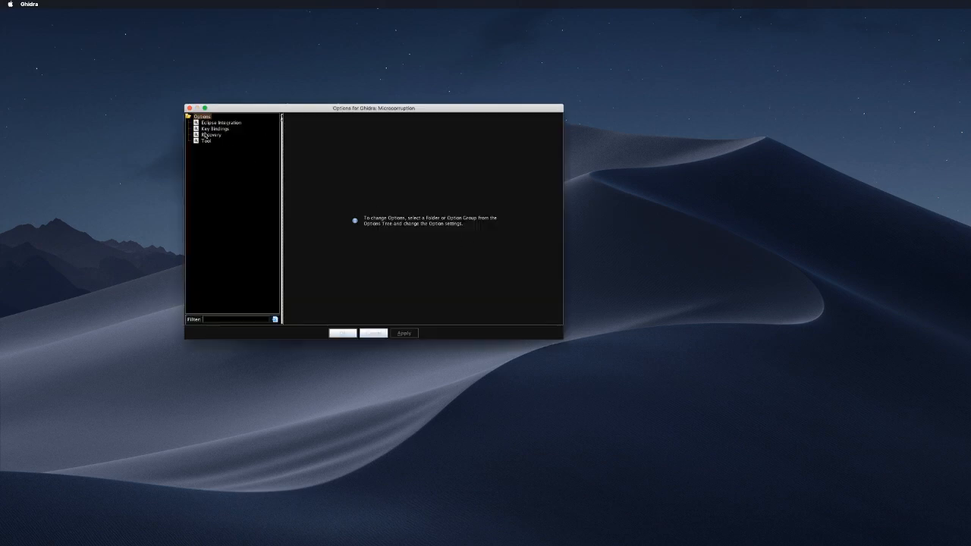
{"action": "left_click", "coordinate": [206, 141]}
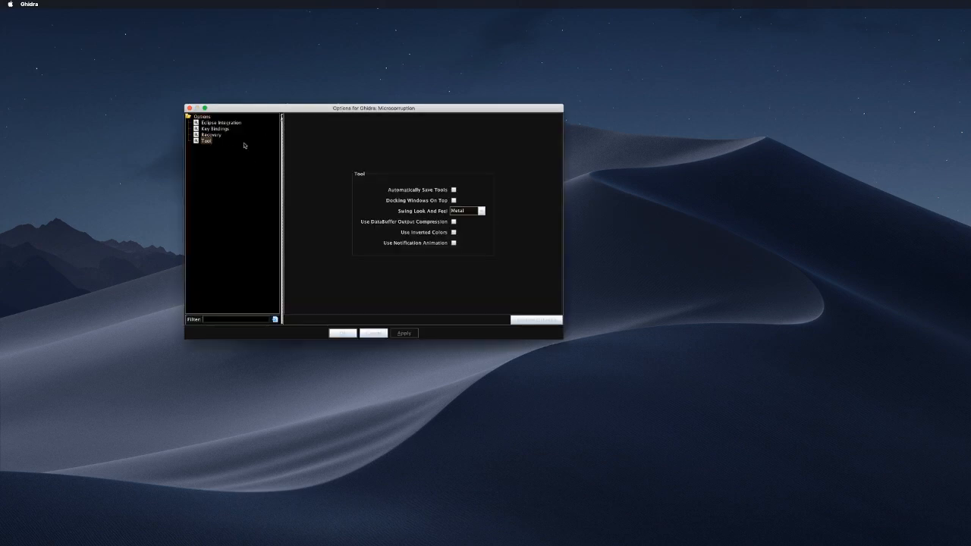
Step: Enable Docking Windows On Top, apply it, acknowledge the look-and-feel notice, and hide Ghidra
{"action": "left_click", "coordinate": [453, 201]}
{"action": "left_click", "coordinate": [405, 334]}
{"action": "left_click", "coordinate": [372, 240]}
{"action": "left_click", "coordinate": [372, 333]}
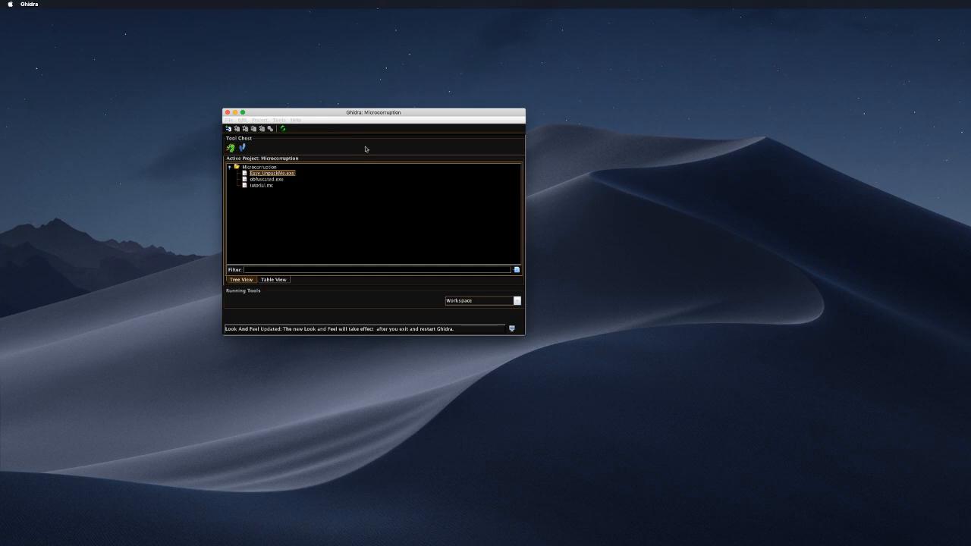
{"action": "key", "text": "super+q"}
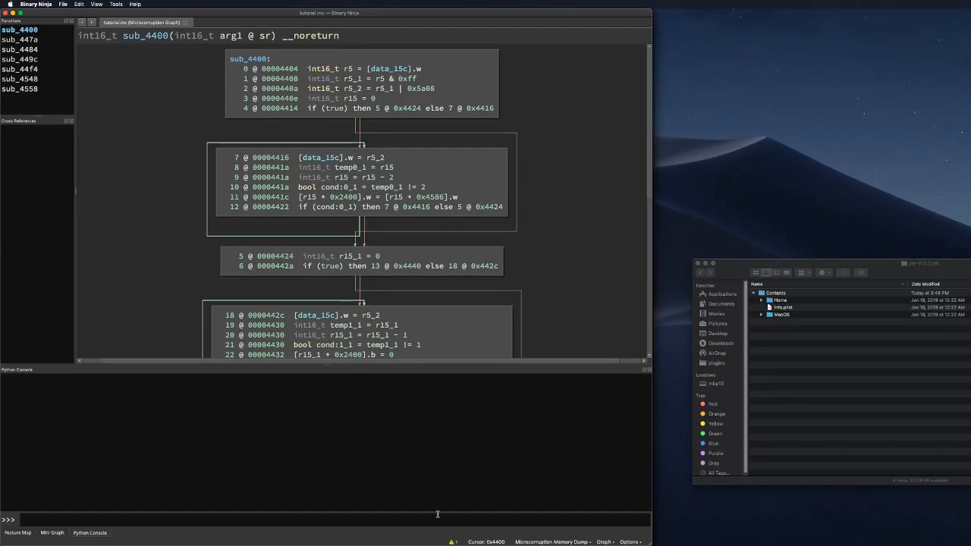
Step: Relaunch Ghidra from iTerm by rerunning the previous ./ghidraRun command
{"action": "left_click", "coordinate": [555, 535]}
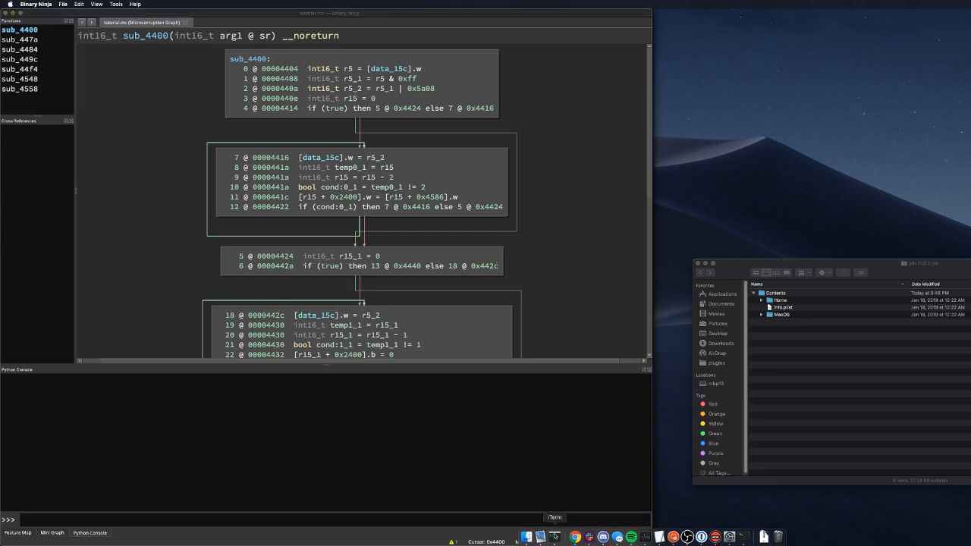
{"action": "key", "text": "Up"}
{"action": "key", "text": "Return"}
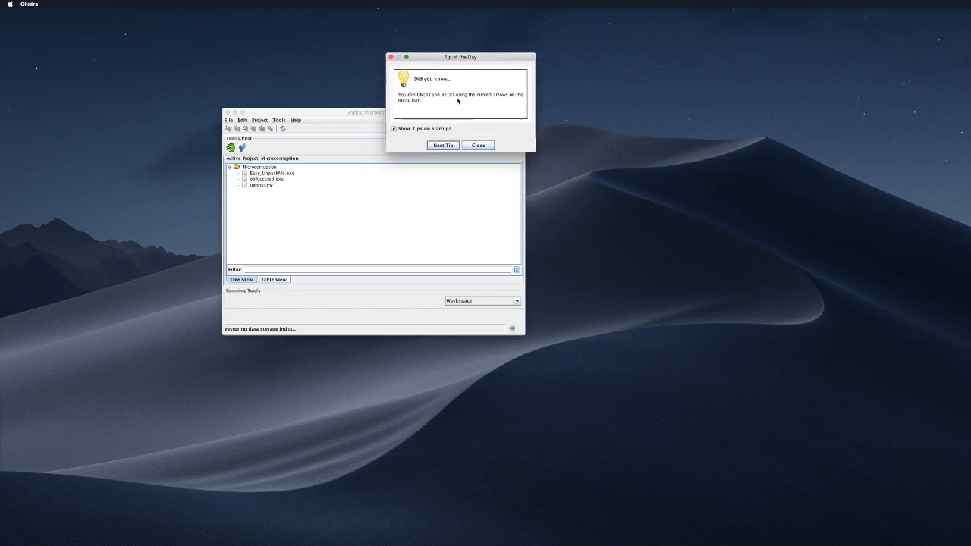
Step: Close the Tip of the Day dialog and switch over to Finder
{"action": "left_click", "coordinate": [476, 147]}
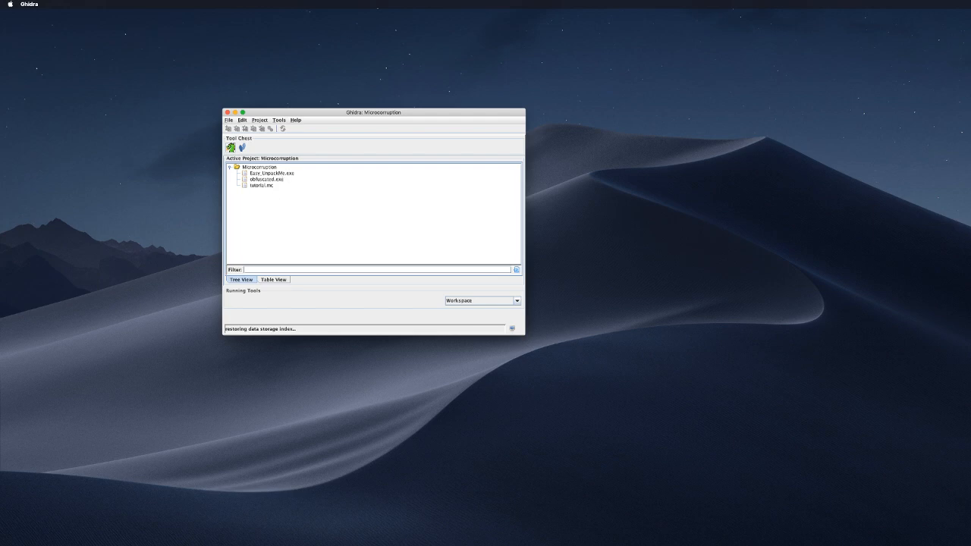
{"action": "key", "text": "super+Tab"}
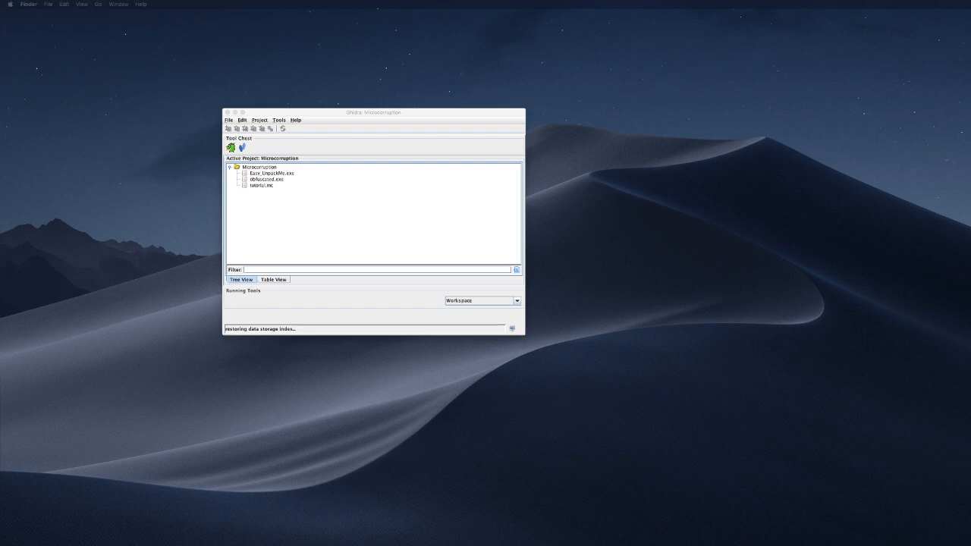
Step: Drag Easy_CrackMe.exe into the project tree, accepting the default PE import and its summary
{"action": "left_click_drag", "start_coordinate": [969, 201], "coordinate": [377, 207]}
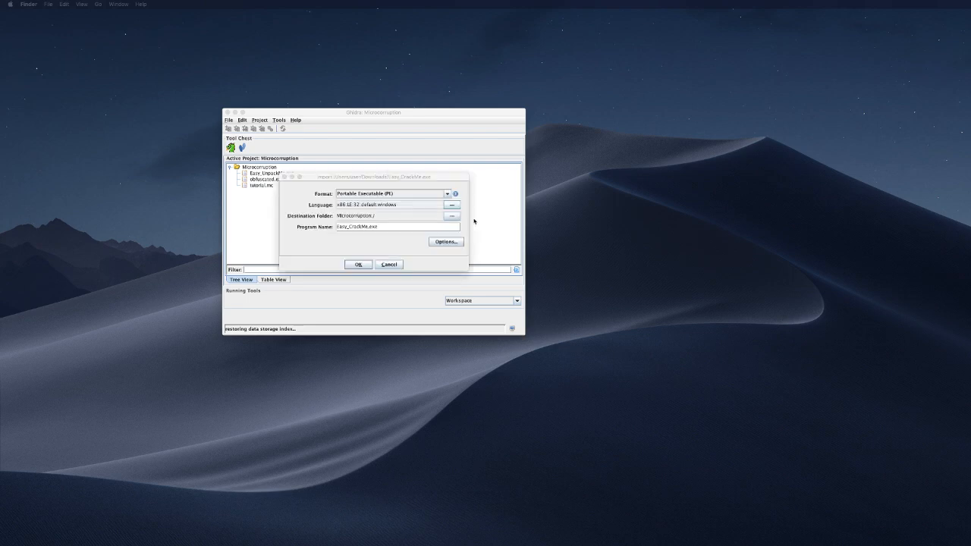
{"action": "left_click", "coordinate": [359, 264]}
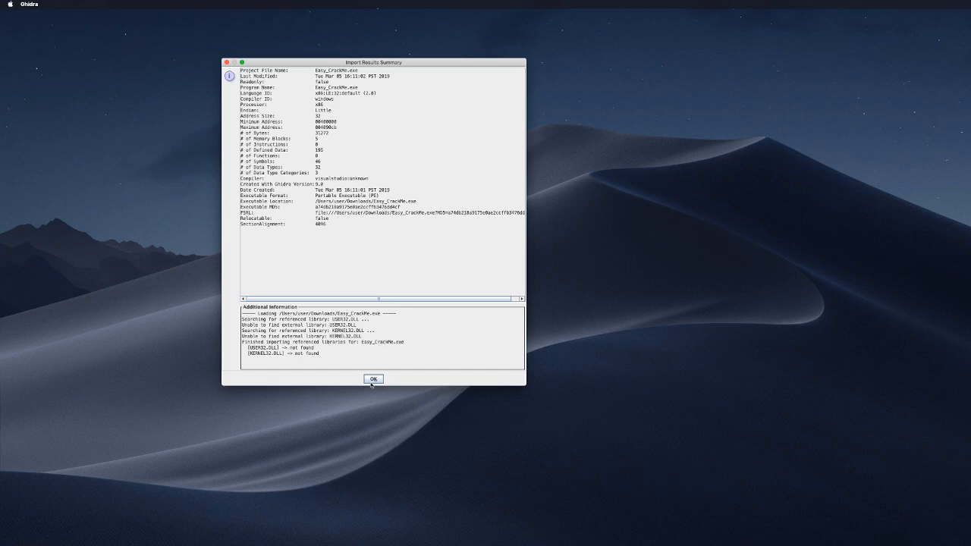
{"action": "left_click", "coordinate": [374, 379]}
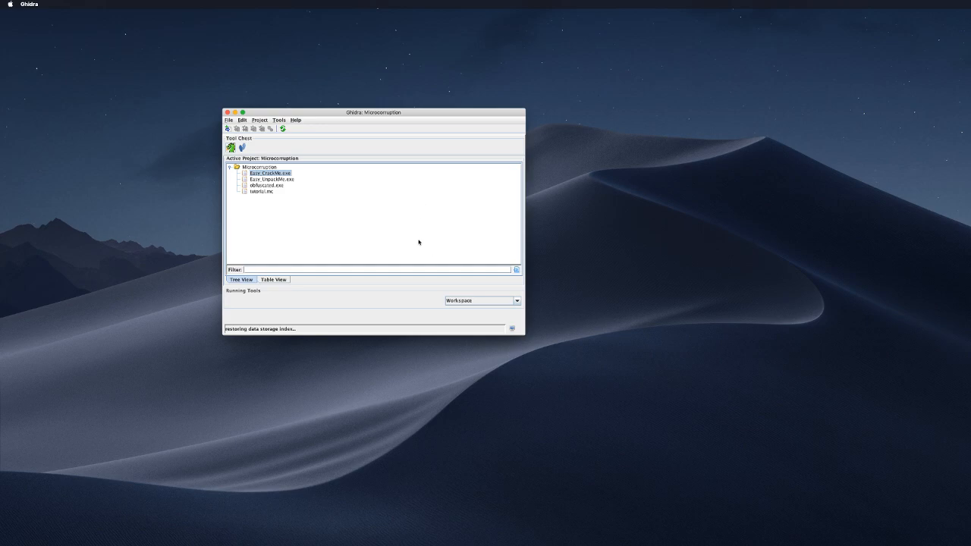
Step: Open Easy_CrackMe.exe, start analysis with default analyzers, and snap the CodeBrowser to the left half
{"action": "right_click", "coordinate": [435, 349]}
{"action": "left_click", "coordinate": [230, 145]}
{"action": "double_click", "coordinate": [278, 172]}
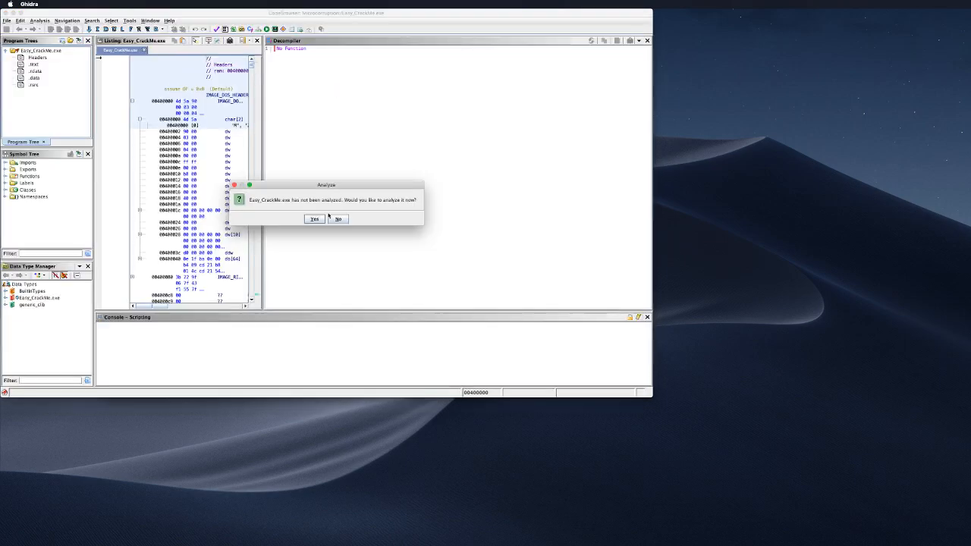
{"action": "left_click", "coordinate": [314, 218]}
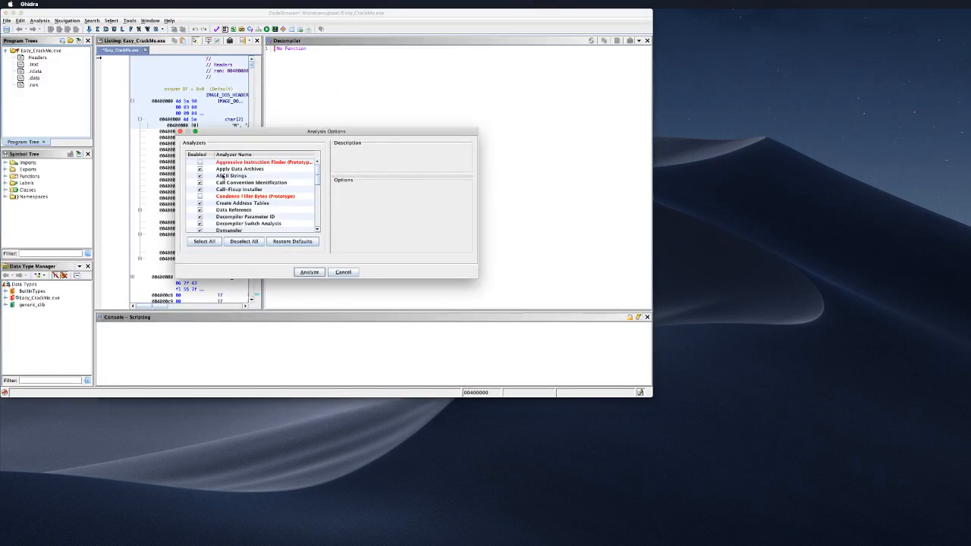
{"action": "scroll", "coordinate": [281, 183], "scroll_direction": "down", "scroll_amount": 3}
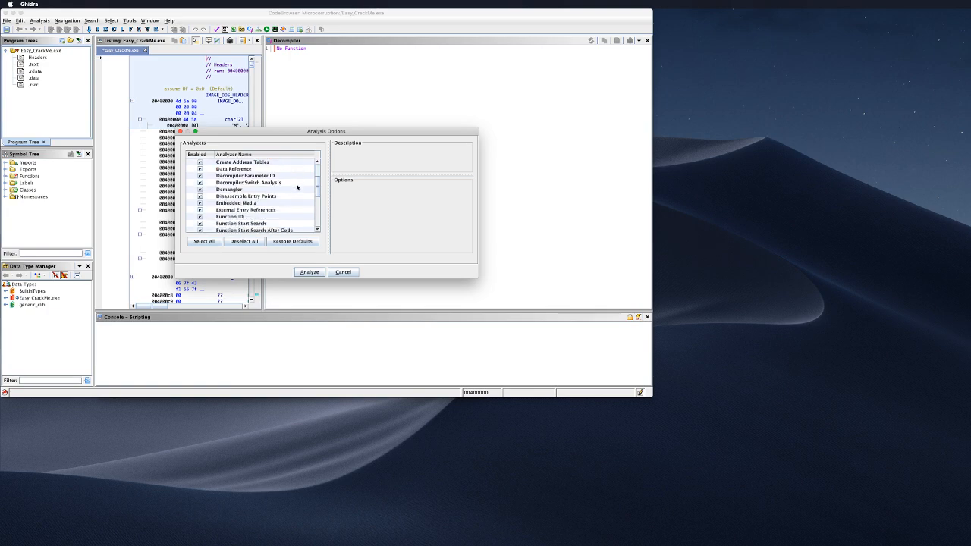
{"action": "scroll", "coordinate": [297, 187], "scroll_direction": "down", "scroll_amount": 10}
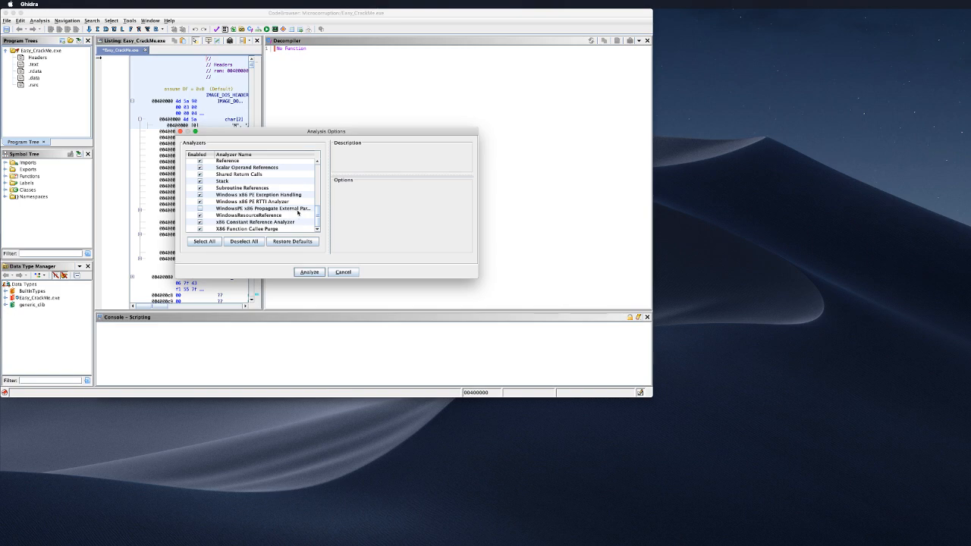
{"action": "left_click", "coordinate": [309, 273]}
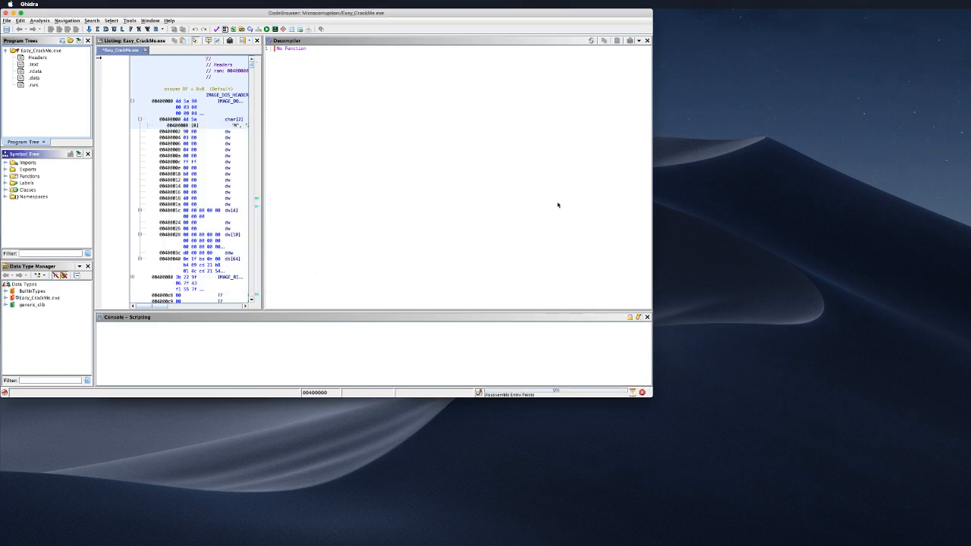
{"action": "key", "text": "super+alt+Left"}
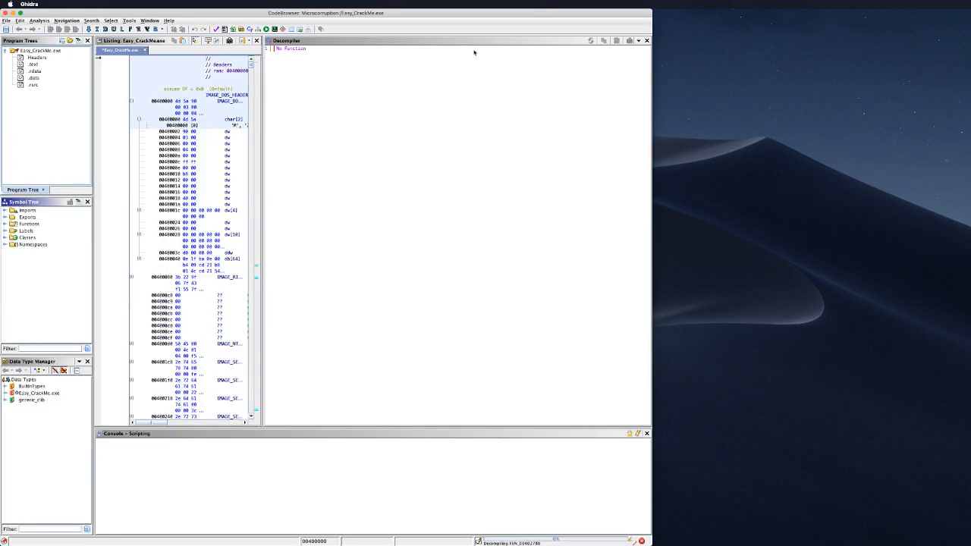
Step: Widen the code listing and show the entry function from the Functions folder
{"action": "left_click_drag", "start_coordinate": [264, 145], "coordinate": [472, 136]}
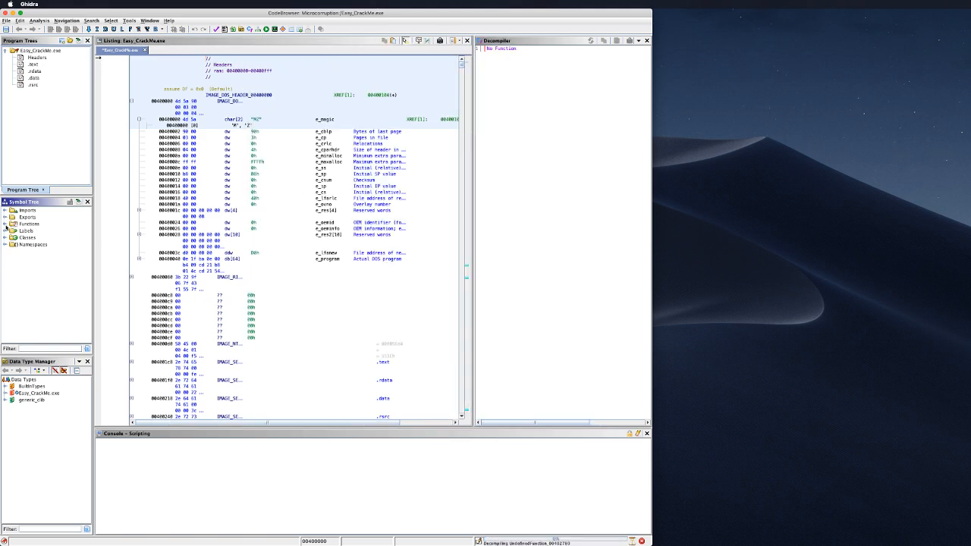
{"action": "double_click", "coordinate": [41, 225]}
{"action": "left_click", "coordinate": [33, 231]}
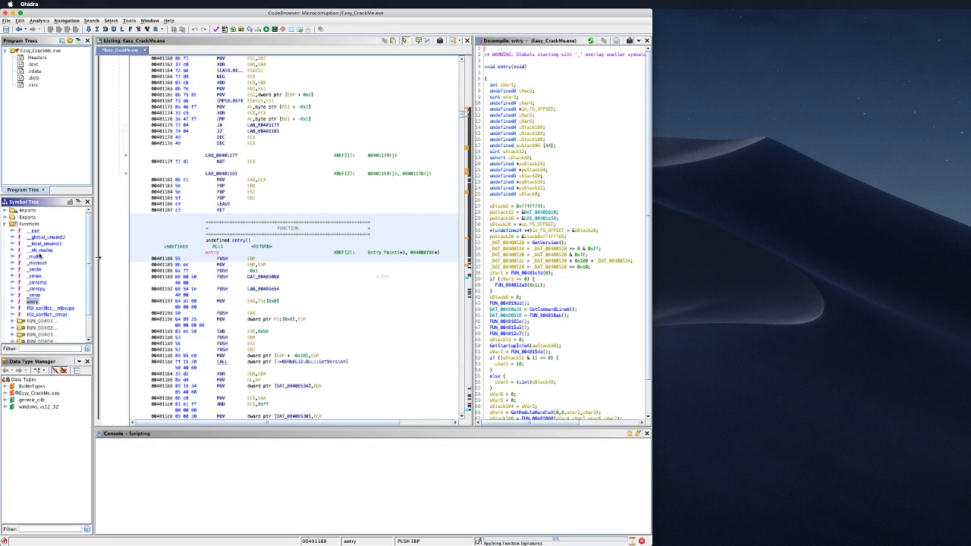
{"action": "scroll", "coordinate": [61, 265], "scroll_direction": "down", "scroll_amount": 3}
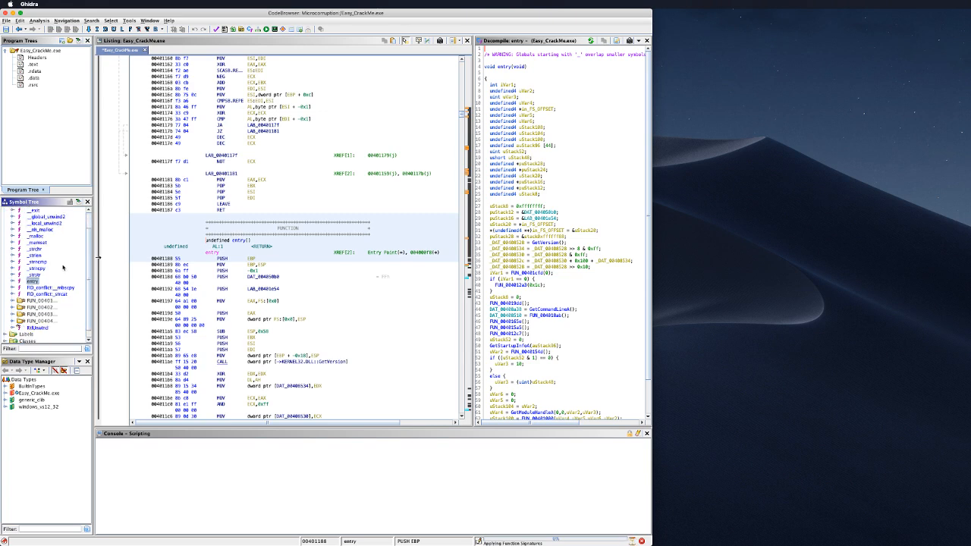
{"action": "scroll", "coordinate": [62, 267], "scroll_direction": "up", "scroll_amount": 3}
{"action": "scroll", "coordinate": [47, 281], "scroll_direction": "down", "scroll_amount": 4}
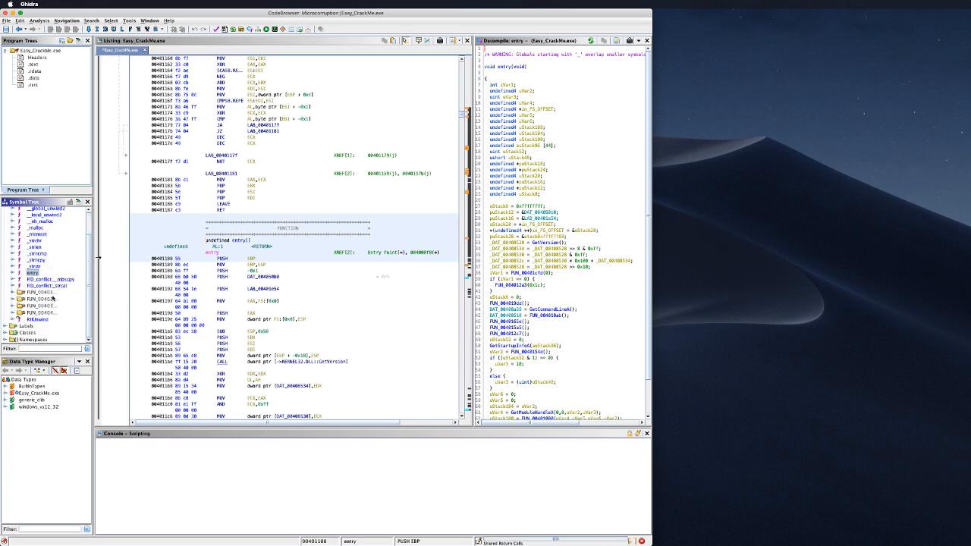
Step: Open FUN_00401000 from the FUN_00401 folder in the listing and decompiler
{"action": "double_click", "coordinate": [49, 294]}
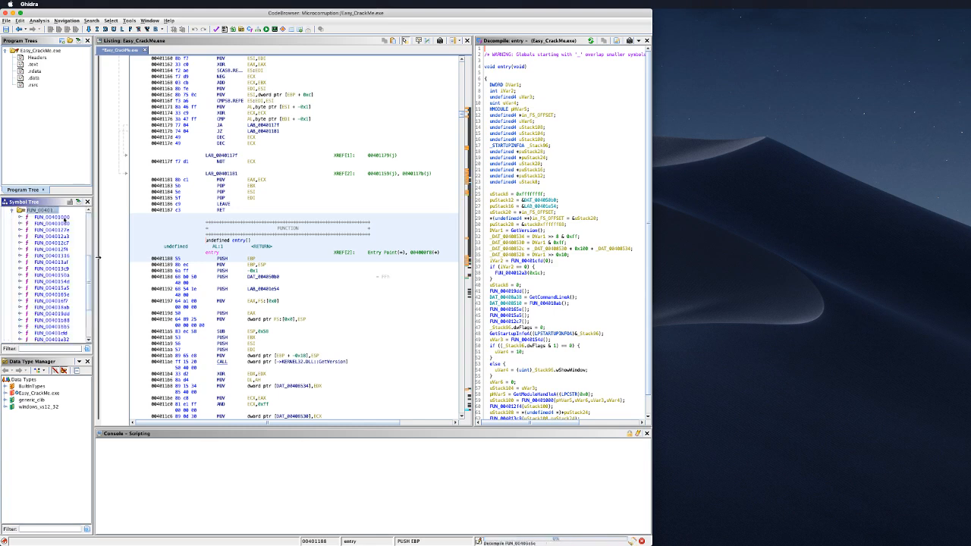
{"action": "double_click", "coordinate": [66, 218]}
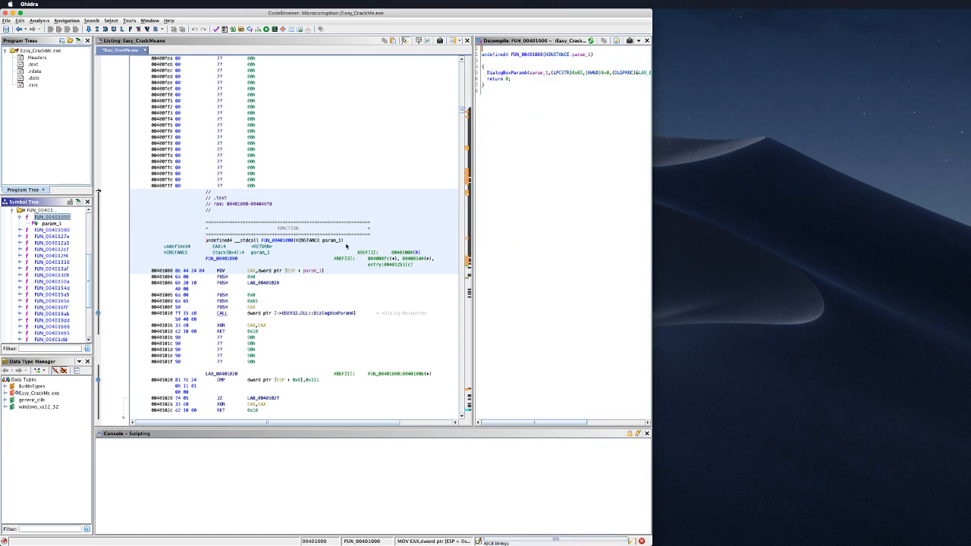
{"action": "scroll", "coordinate": [337, 244], "scroll_direction": "down", "scroll_amount": 2}
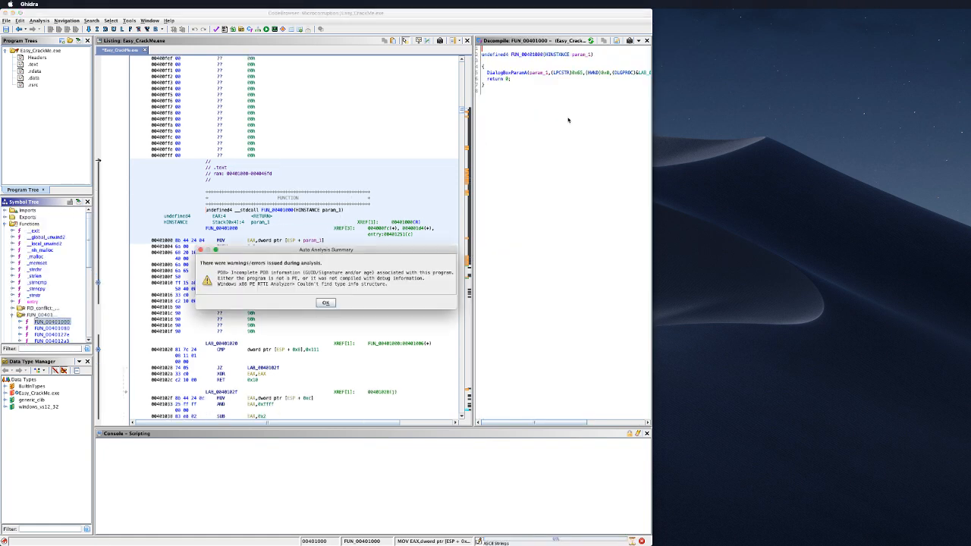
Step: Dismiss the warnings and inspect DialogBoxParamA's arguments param_1, 0x65, 0x0 and LAB_00401020 in a wider decompiler
{"action": "left_click", "coordinate": [325, 303]}
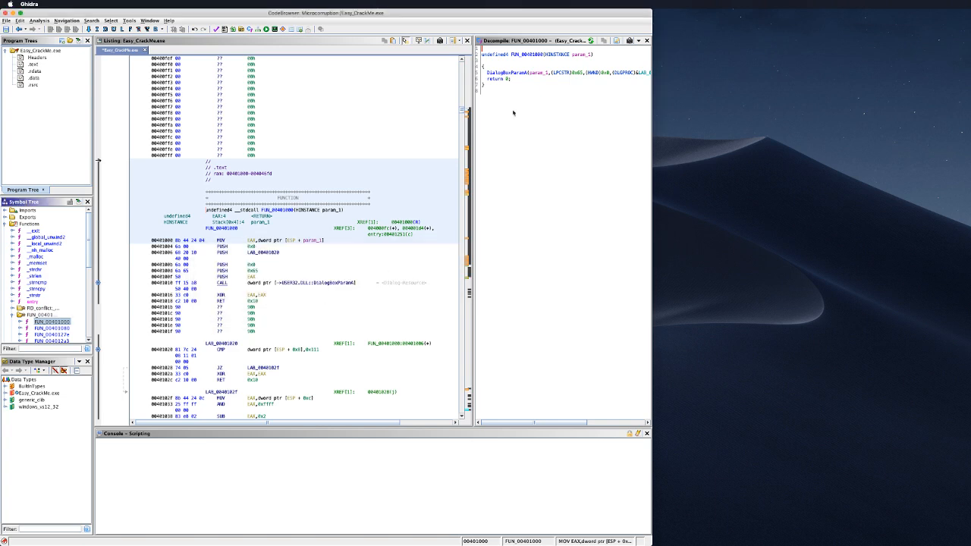
{"action": "mouse_move", "coordinate": [477, 134]}
{"action": "left_mouse_down"}
{"action": "mouse_move", "coordinate": [314, 134]}
{"action": "mouse_move", "coordinate": [383, 145]}
{"action": "left_mouse_up"}
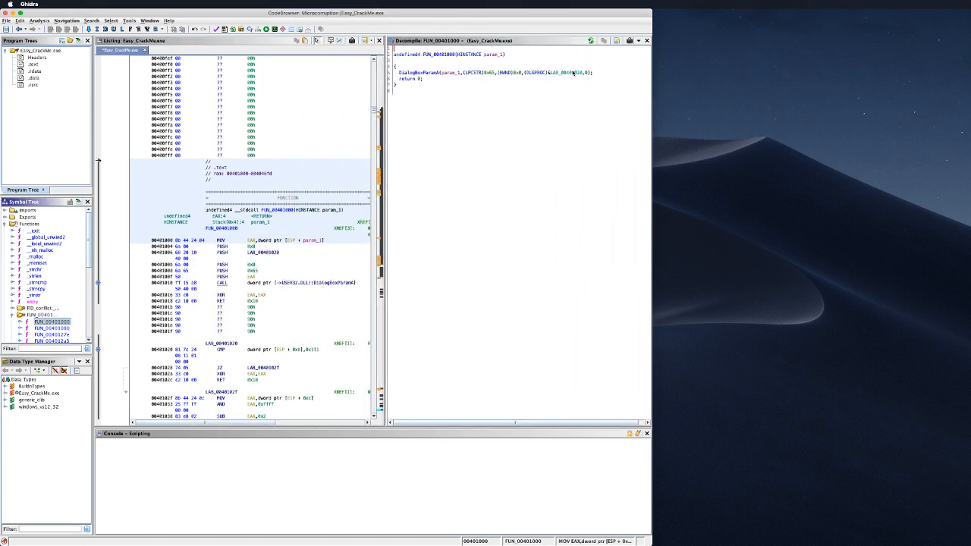
{"action": "left_click", "coordinate": [426, 75]}
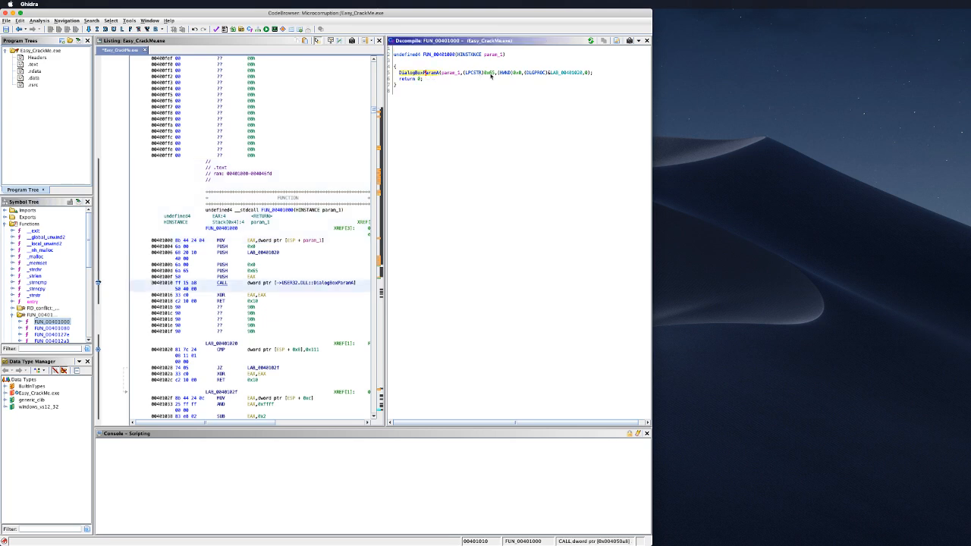
{"action": "left_click", "coordinate": [452, 73]}
{"action": "left_click", "coordinate": [489, 56]}
{"action": "left_click", "coordinate": [493, 74]}
{"action": "left_click", "coordinate": [521, 74]}
{"action": "left_click", "coordinate": [561, 74]}
{"action": "scroll", "coordinate": [65, 284], "scroll_direction": "down", "scroll_amount": 3}
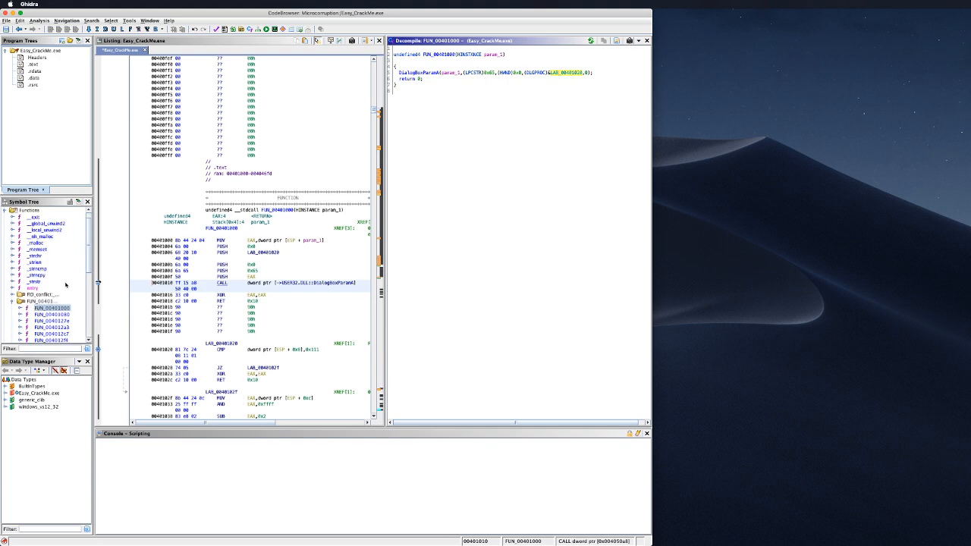
Step: Decompile FUN_00401080 and trace GetDlgItemTextA into local_64, strncmp against DAT_00406078, and both messages
{"action": "double_click", "coordinate": [63, 276]}
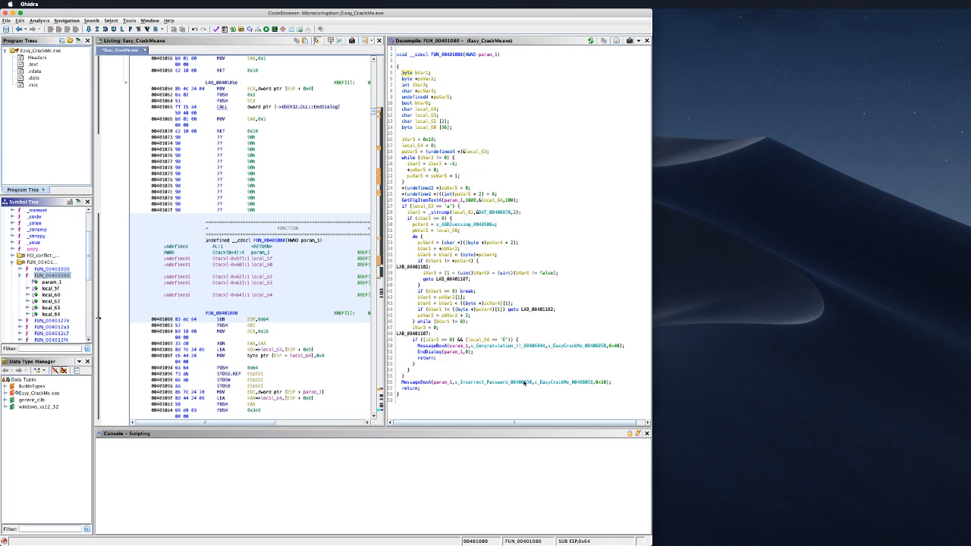
{"action": "left_click", "coordinate": [523, 383]}
{"action": "left_click", "coordinate": [529, 346]}
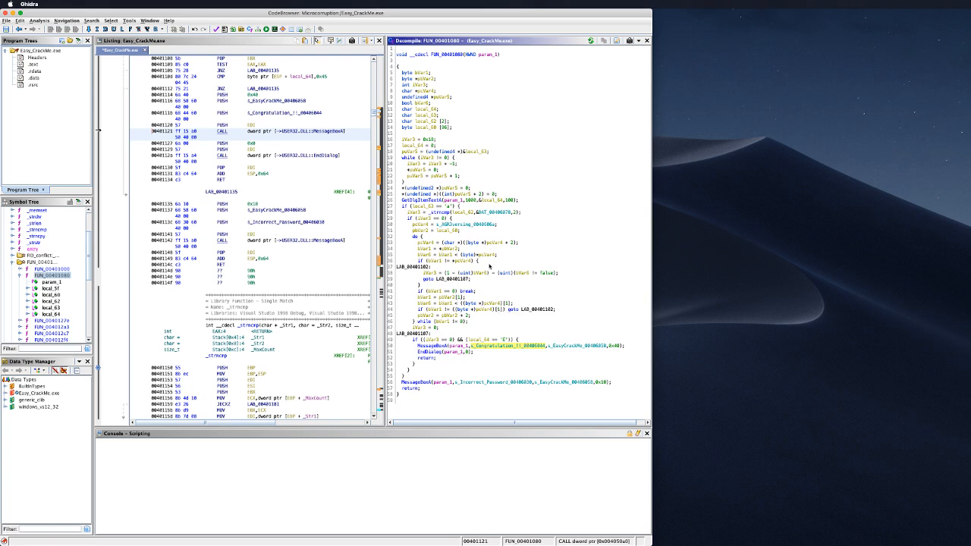
{"action": "left_click", "coordinate": [479, 211]}
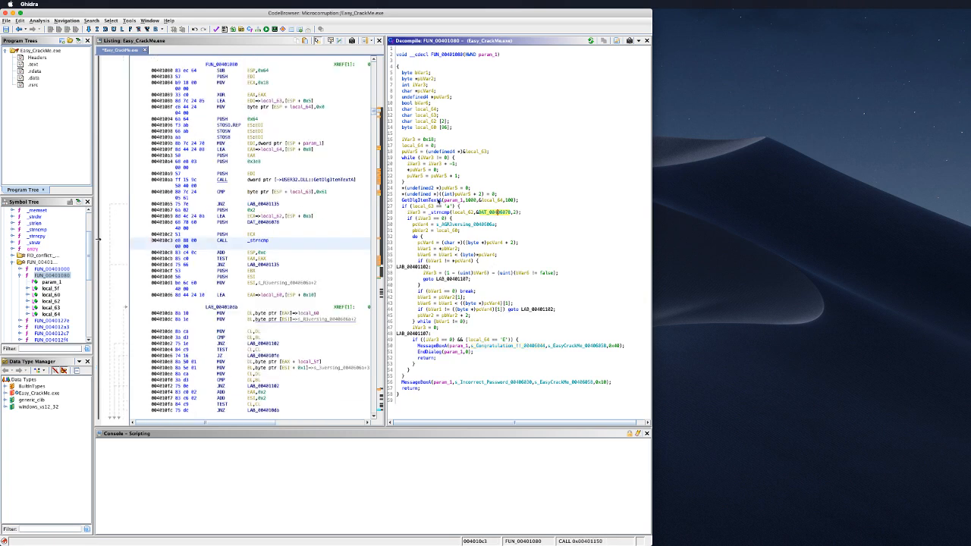
{"action": "left_click", "coordinate": [438, 200]}
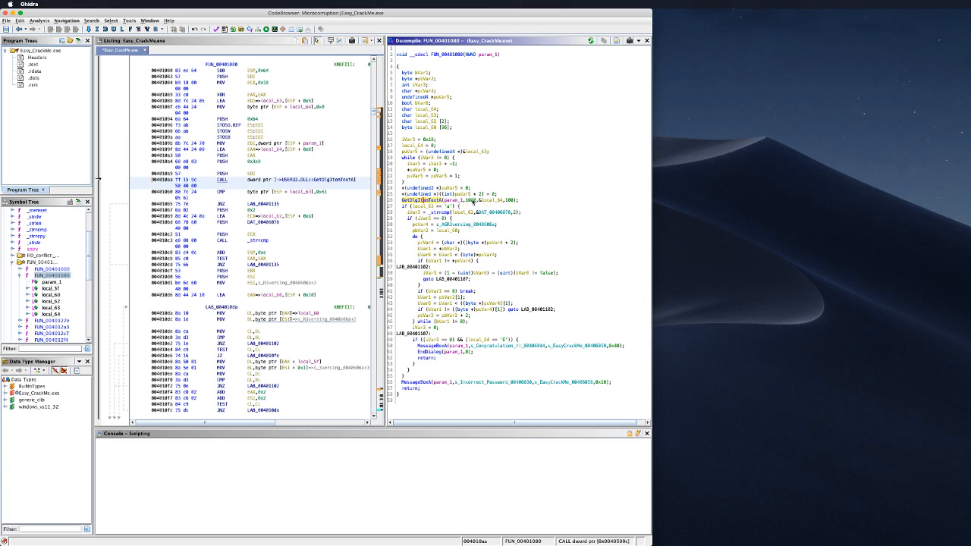
{"action": "left_click", "coordinate": [494, 200]}
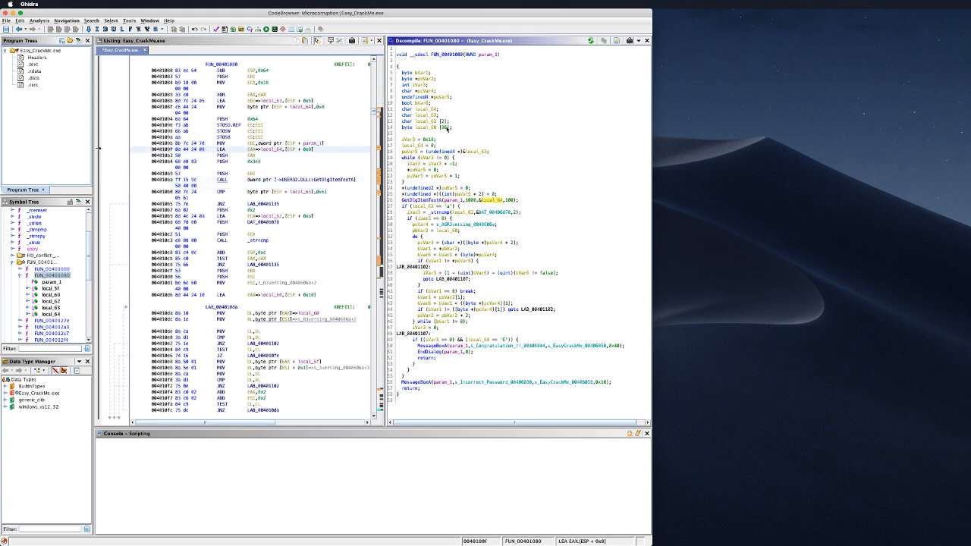
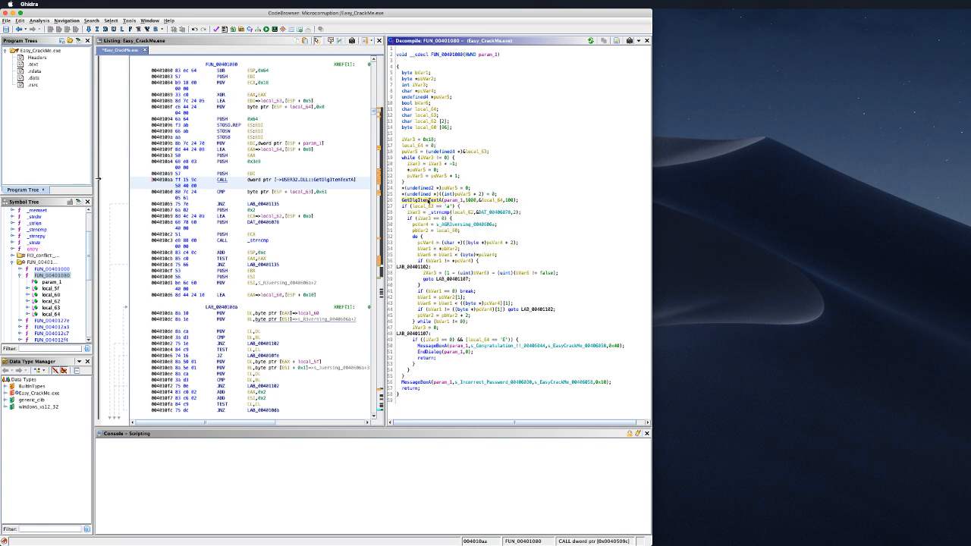
Step: Retype the password buffer local_64 in FUN_00401080 as a char[100] array
{"action": "double_click", "coordinate": [429, 200]}
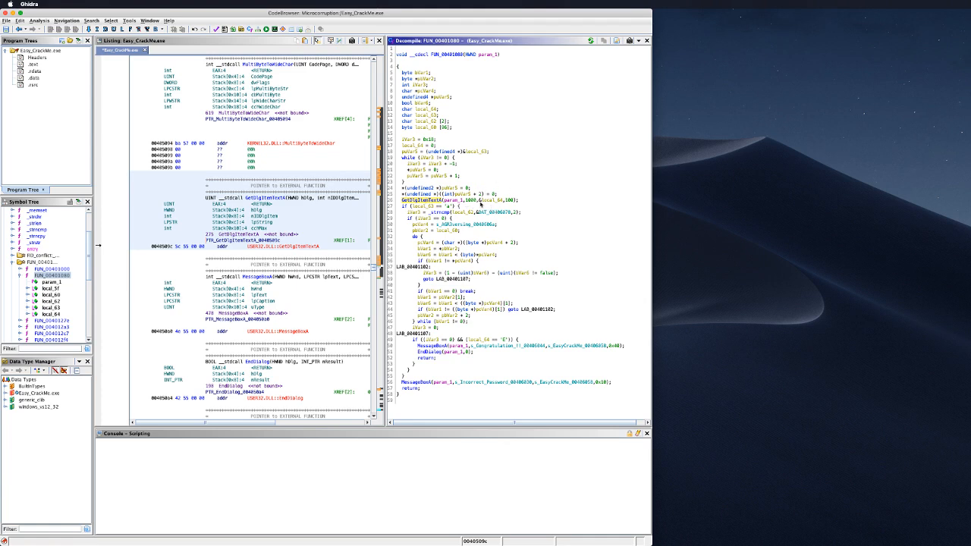
{"action": "left_click", "coordinate": [489, 201]}
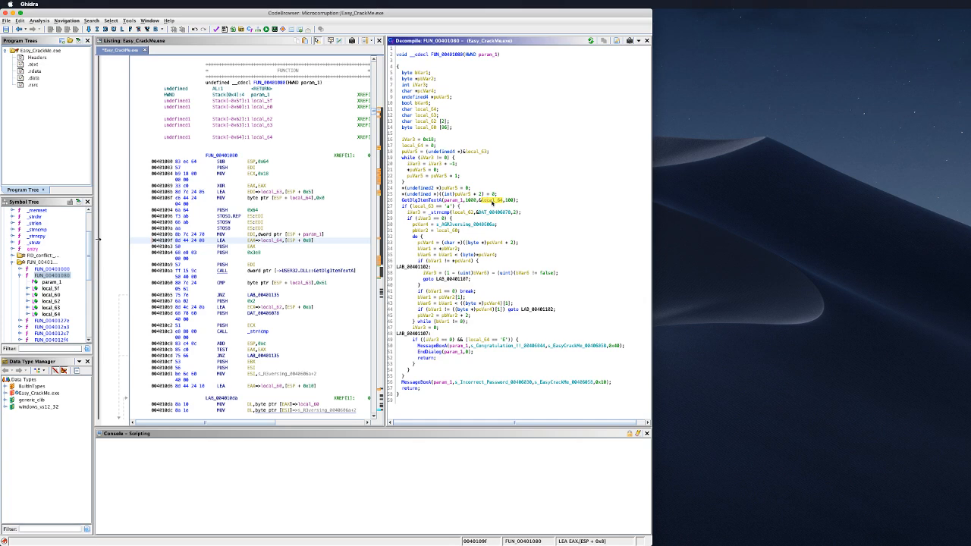
{"action": "left_click", "coordinate": [425, 110]}
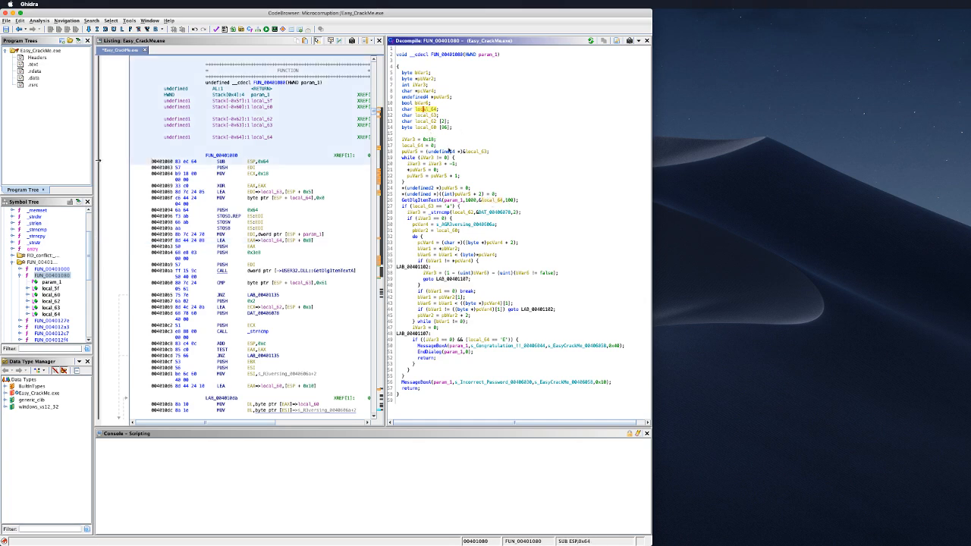
{"action": "right_click", "coordinate": [427, 112]}
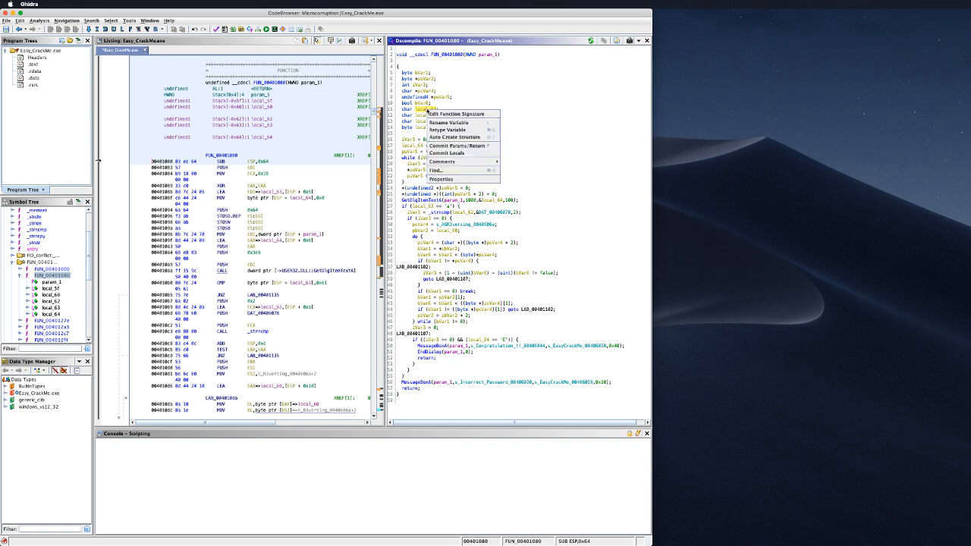
{"action": "left_click", "coordinate": [444, 129]}
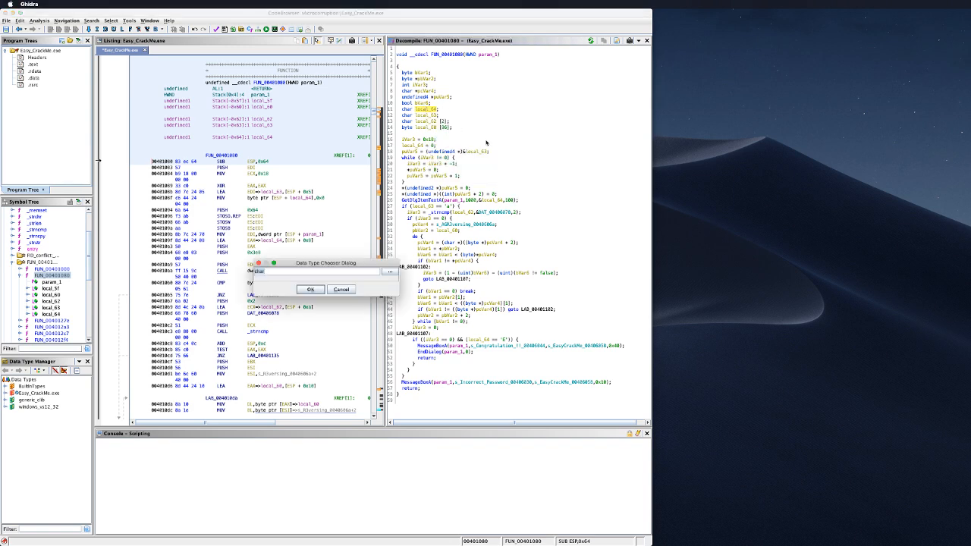
{"action": "type", "text": "char[100"}
{"action": "key", "text": "Return"}
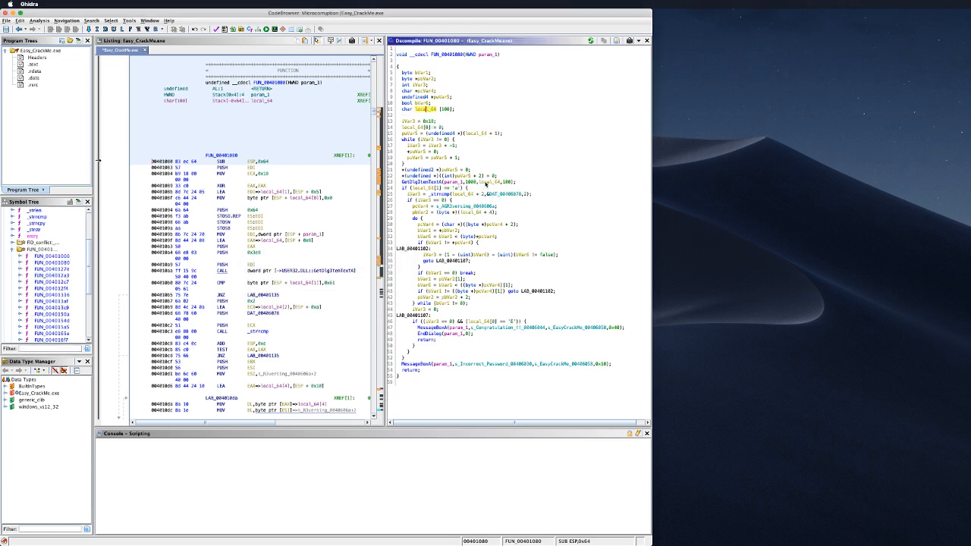
Step: Rename local_64 to input in the GetDlgItemTextA call
{"action": "left_click", "coordinate": [487, 182]}
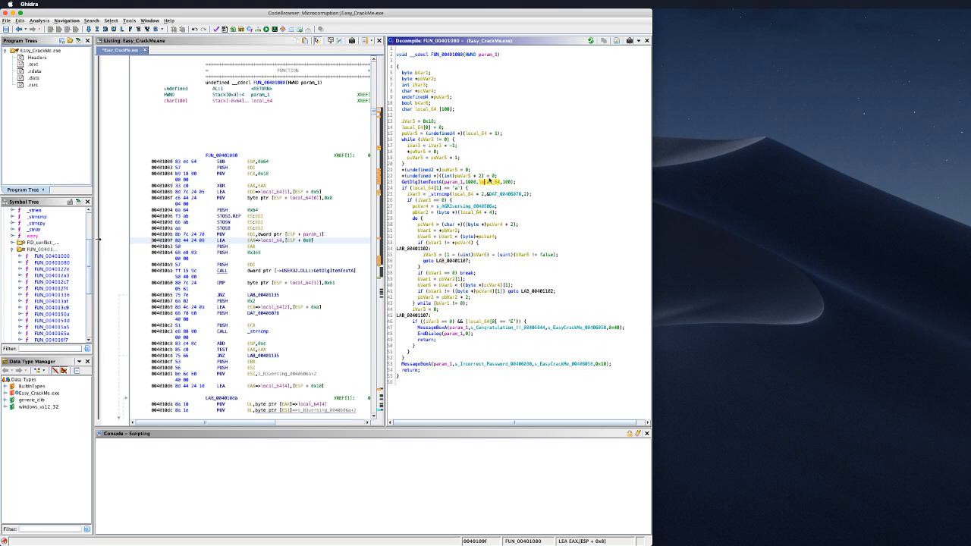
{"action": "right_click", "coordinate": [489, 182]}
{"action": "left_click", "coordinate": [506, 195]}
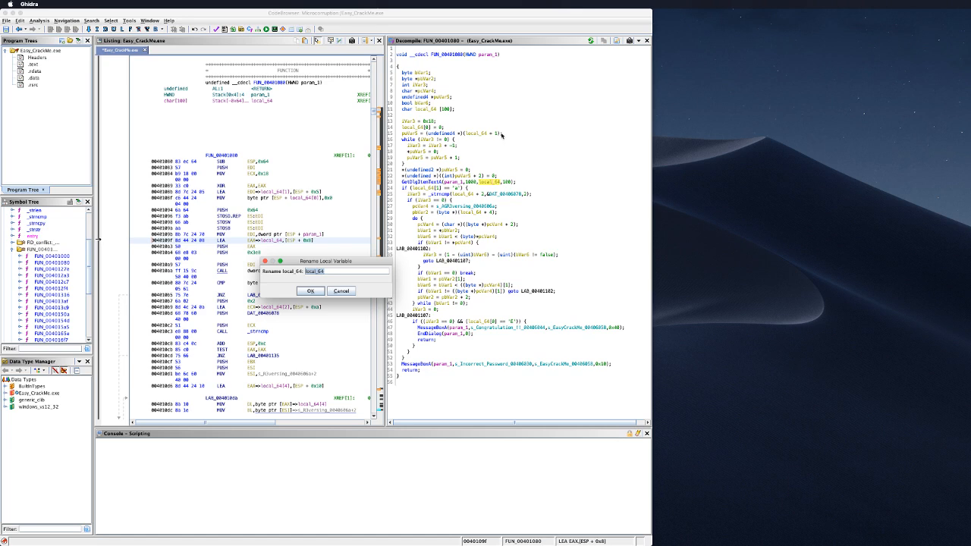
{"action": "type", "text": "input"}
{"action": "key", "text": "Return"}
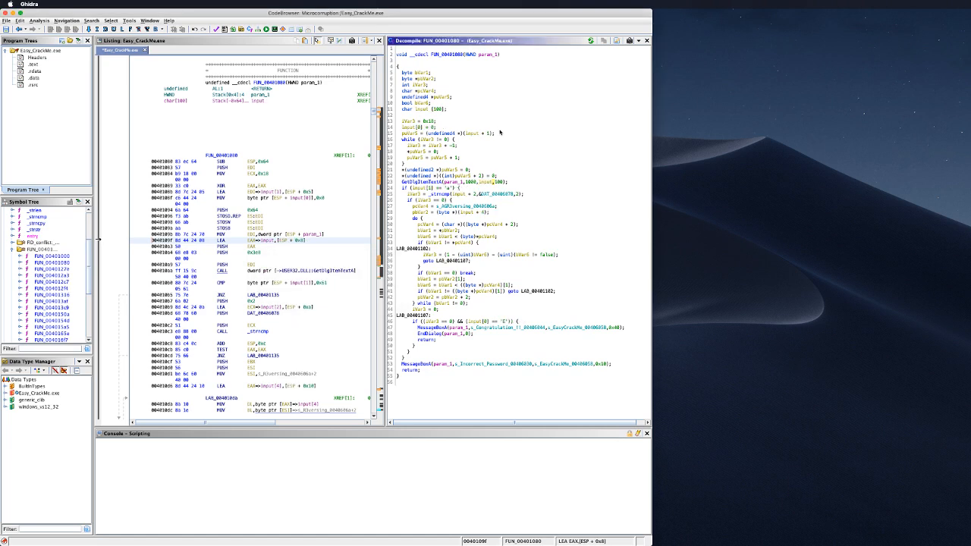
{"action": "left_click", "coordinate": [458, 183]}
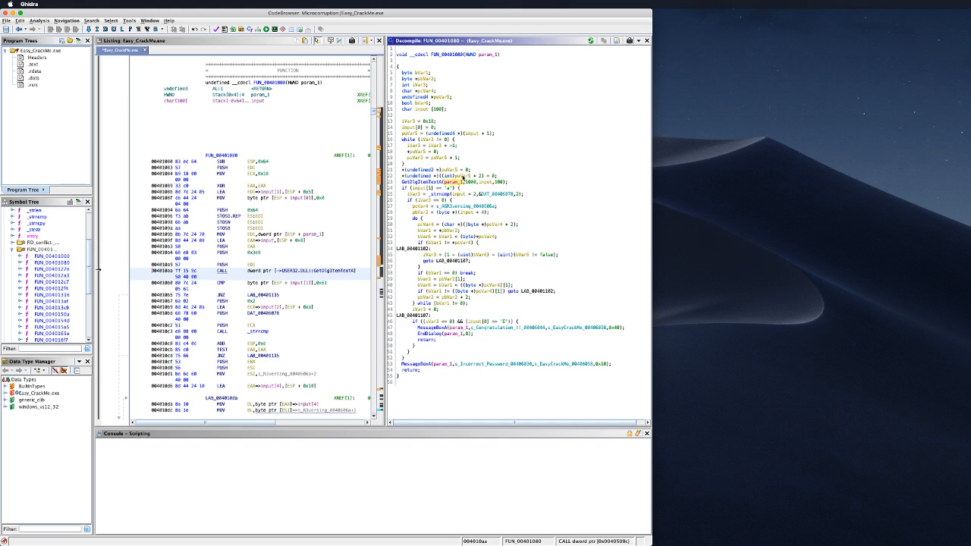
Step: Inspect puVar5, the input buffer, the input[1] == 'a' check and the _strncmp result iVar3
{"action": "left_click", "coordinate": [462, 176]}
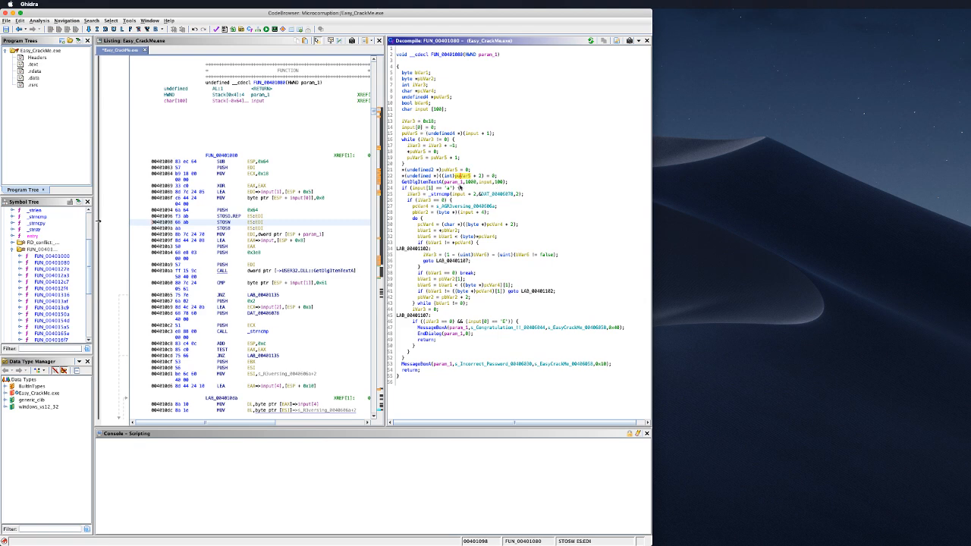
{"action": "left_click", "coordinate": [473, 184]}
{"action": "left_click", "coordinate": [487, 183]}
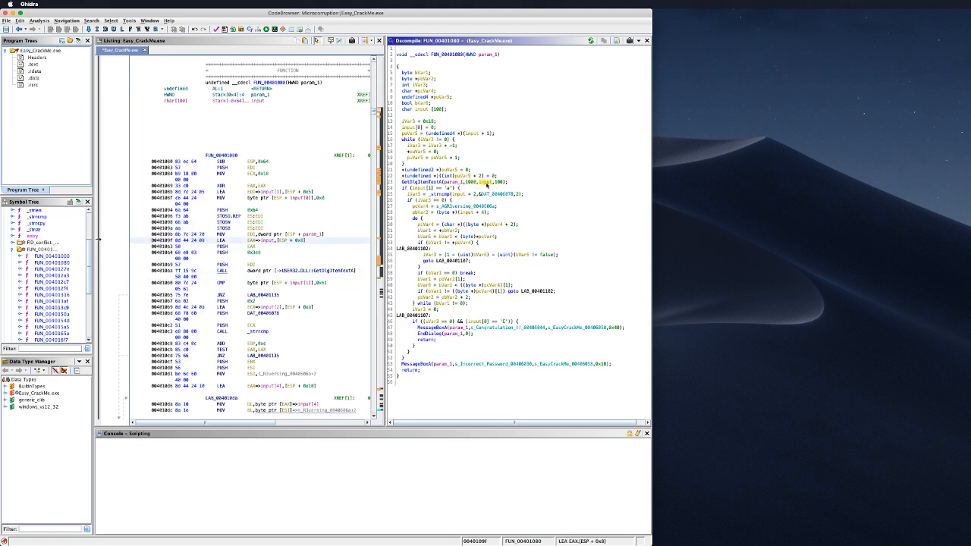
{"action": "left_click", "coordinate": [431, 188]}
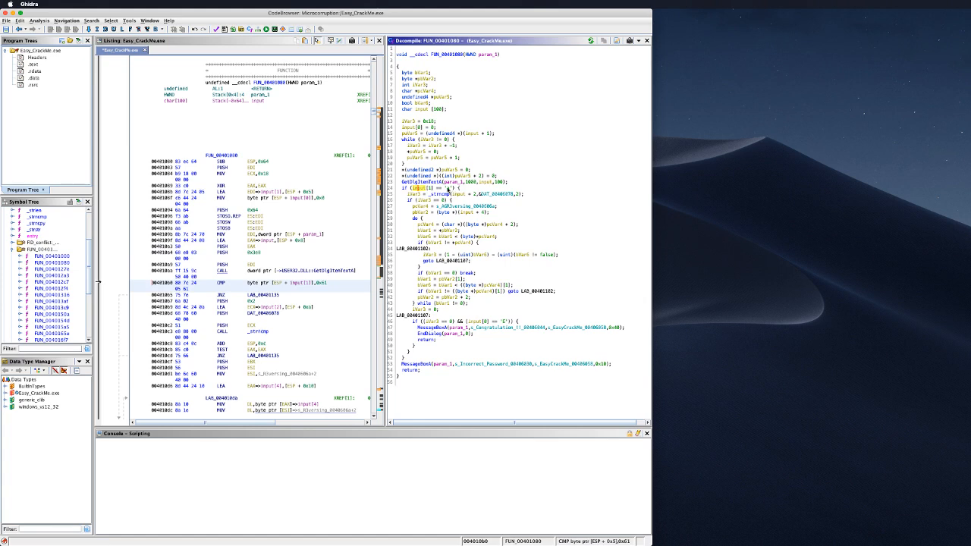
{"action": "left_click", "coordinate": [448, 188]}
{"action": "left_click", "coordinate": [444, 194]}
{"action": "left_click", "coordinate": [447, 189]}
{"action": "left_click", "coordinate": [417, 194]}
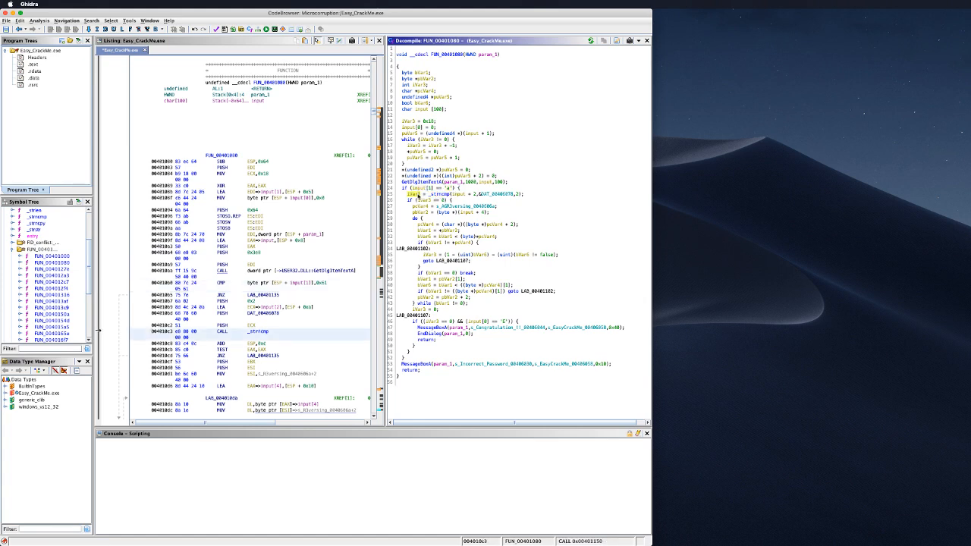
Step: Follow DAT_00406078 from the _strncmp call to its data bytes beside the AGR3versing string
{"action": "left_click", "coordinate": [458, 194]}
{"action": "left_click", "coordinate": [499, 195]}
{"action": "double_click", "coordinate": [499, 195]}
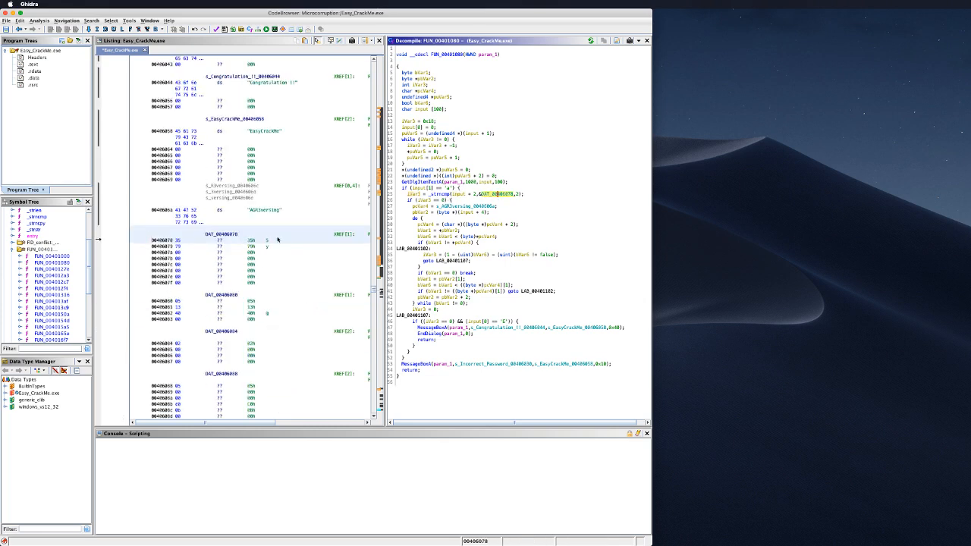
{"action": "left_click", "coordinate": [275, 214]}
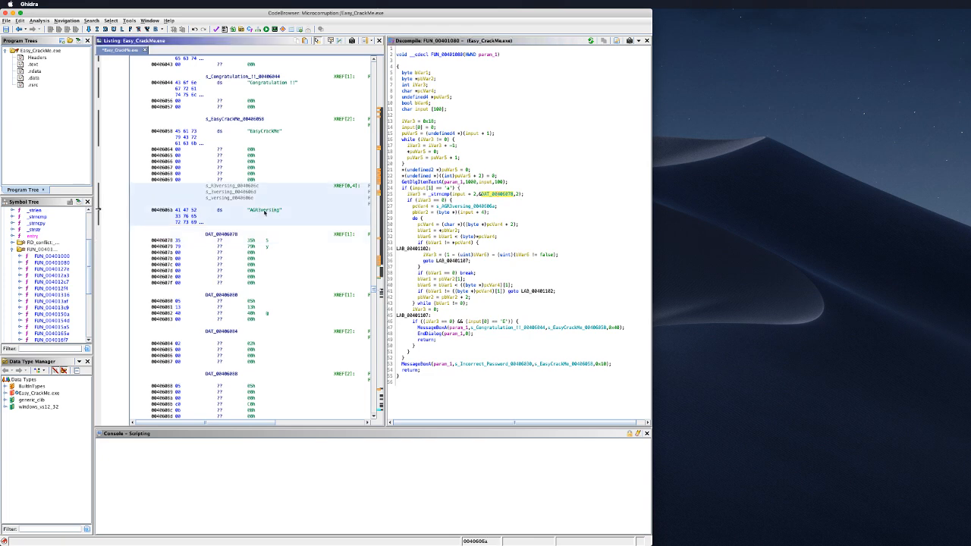
{"action": "double_click", "coordinate": [501, 196]}
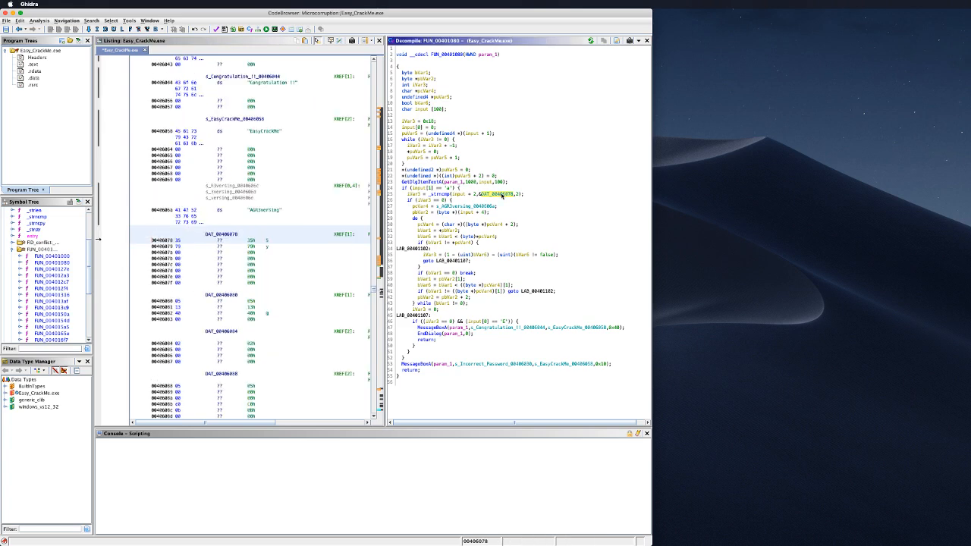
{"action": "left_click", "coordinate": [258, 240]}
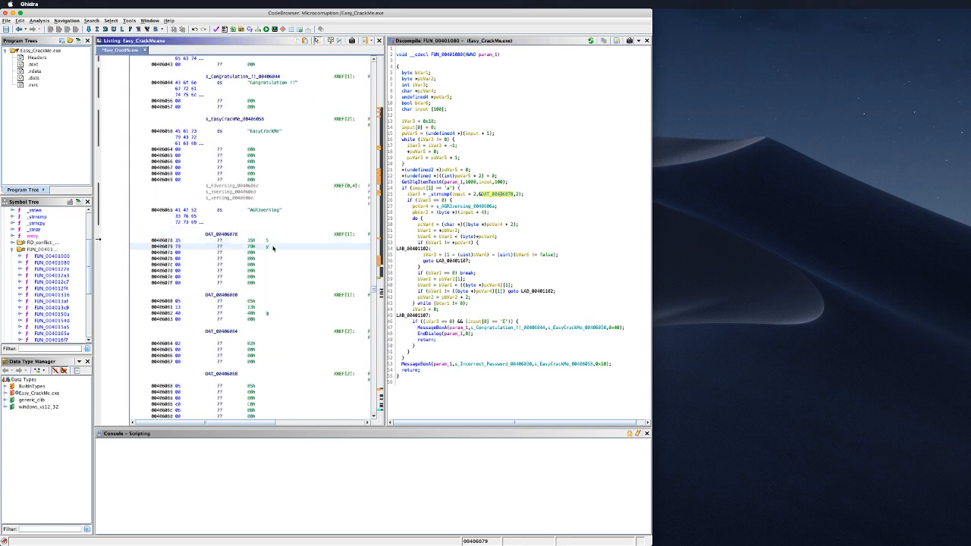
{"action": "left_click", "coordinate": [523, 195]}
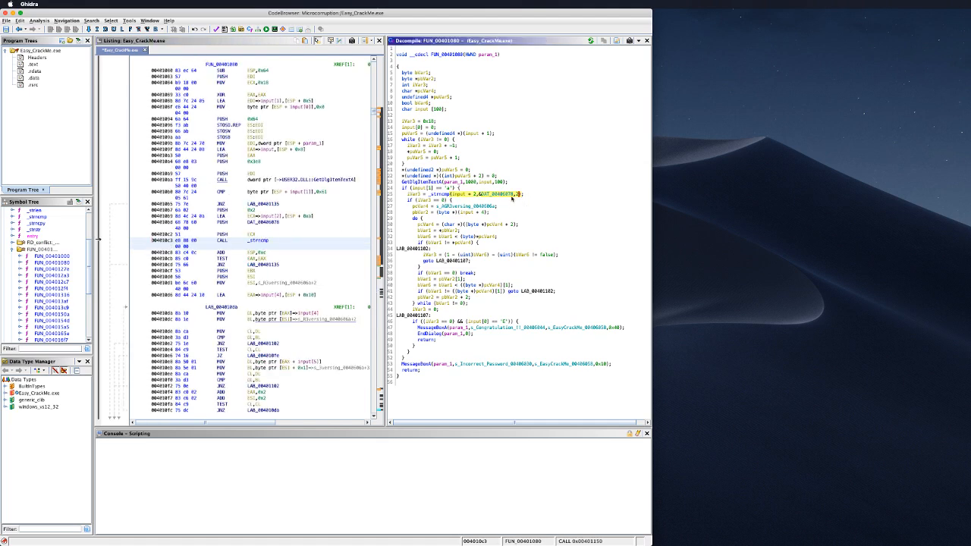
{"action": "left_click", "coordinate": [500, 194]}
{"action": "double_click", "coordinate": [500, 195]}
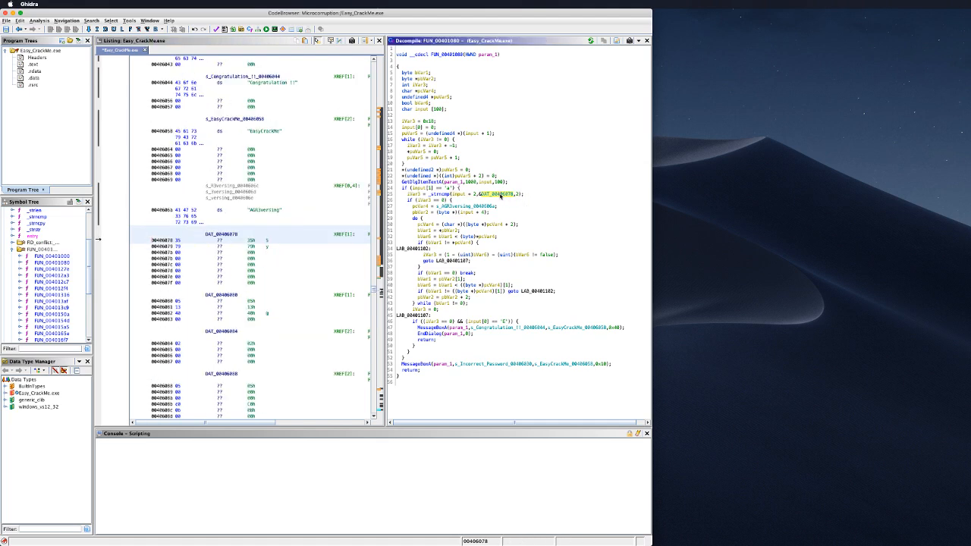
Step: Open the decompiler display options from DAT_00406078's actions and close them unchanged
{"action": "right_click", "coordinate": [491, 195]}
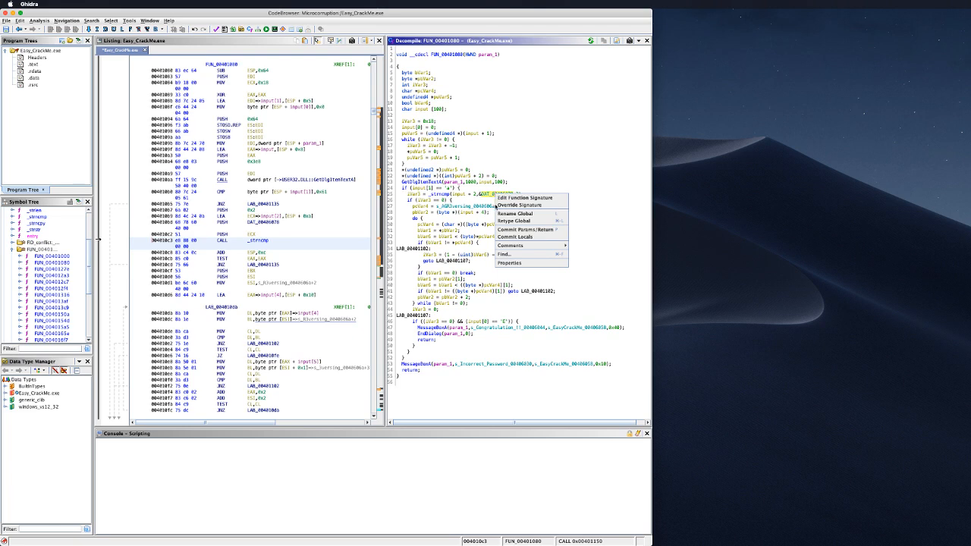
{"action": "mouse_move", "coordinate": [537, 246]}
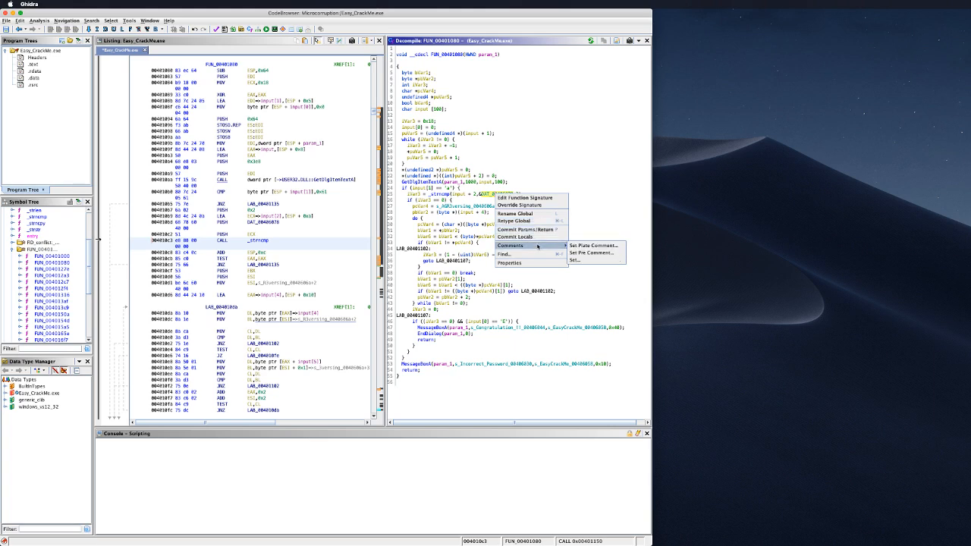
{"action": "left_click", "coordinate": [509, 263]}
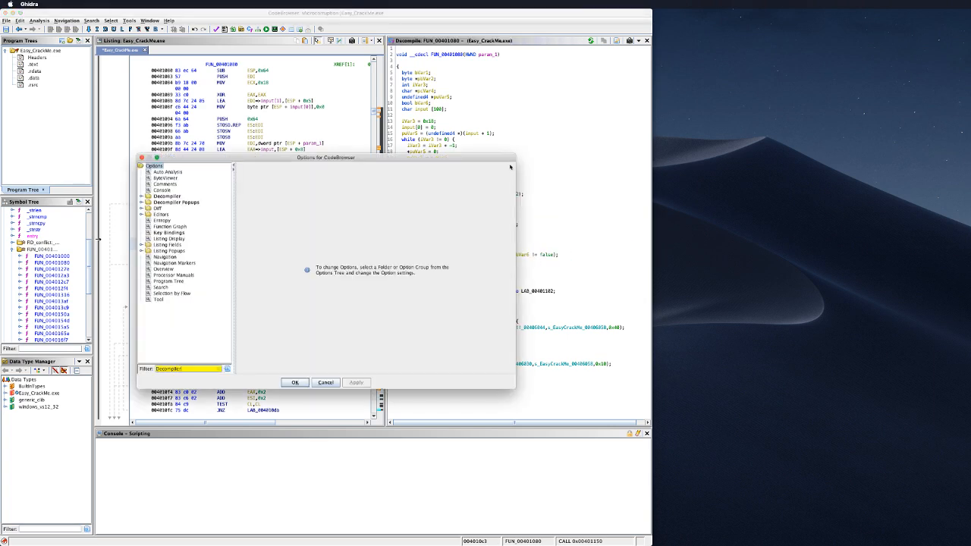
{"action": "left_click", "coordinate": [326, 382]}
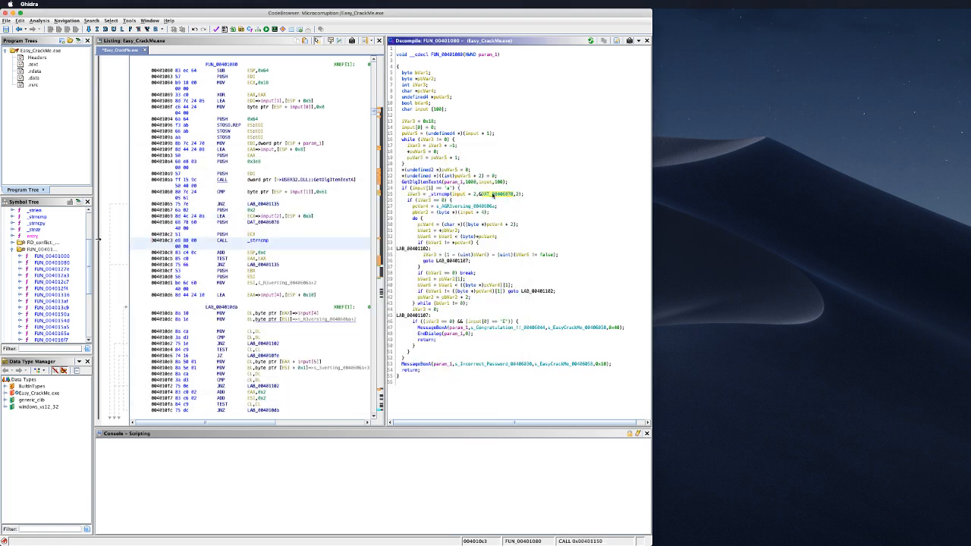
Step: Rename the global DAT_00406078 to _5y in the _strncmp call
{"action": "double_click", "coordinate": [492, 194]}
{"action": "left_click", "coordinate": [493, 194]}
{"action": "type", "text": "lS"}
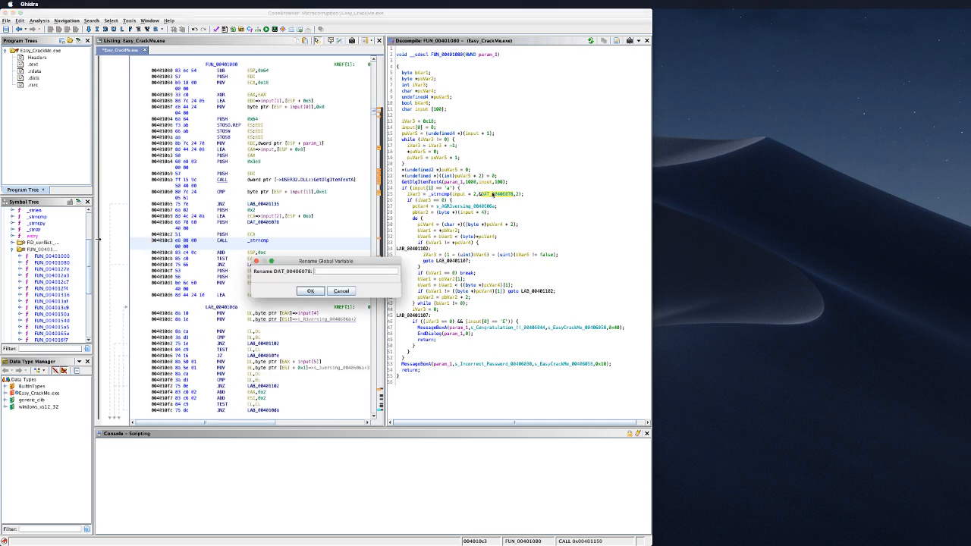
{"action": "key", "text": "BackSpace"}
{"action": "key", "text": "BackSpace"}
{"action": "key", "text": "BackSpace"}
{"action": "key", "text": "Return"}
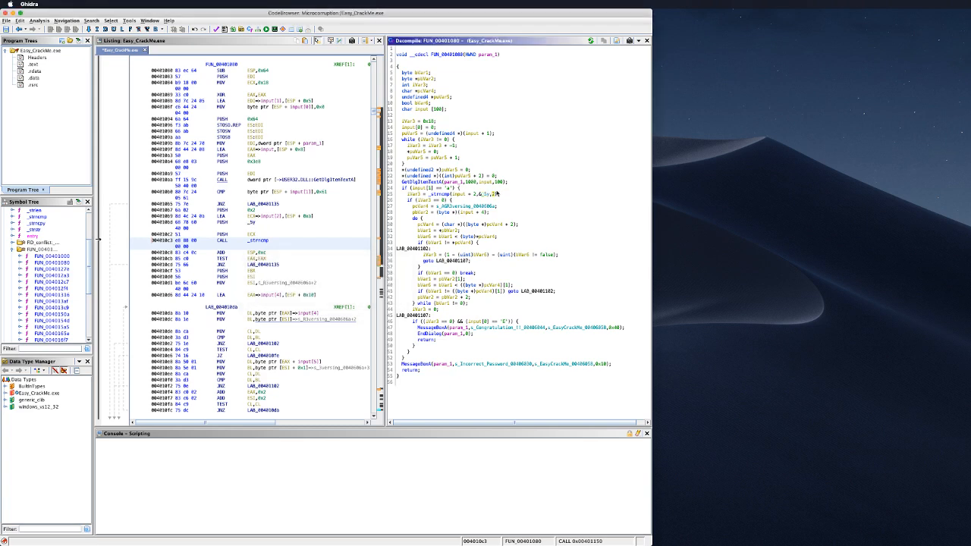
{"action": "left_click", "coordinate": [443, 197]}
{"action": "left_click", "coordinate": [462, 206]}
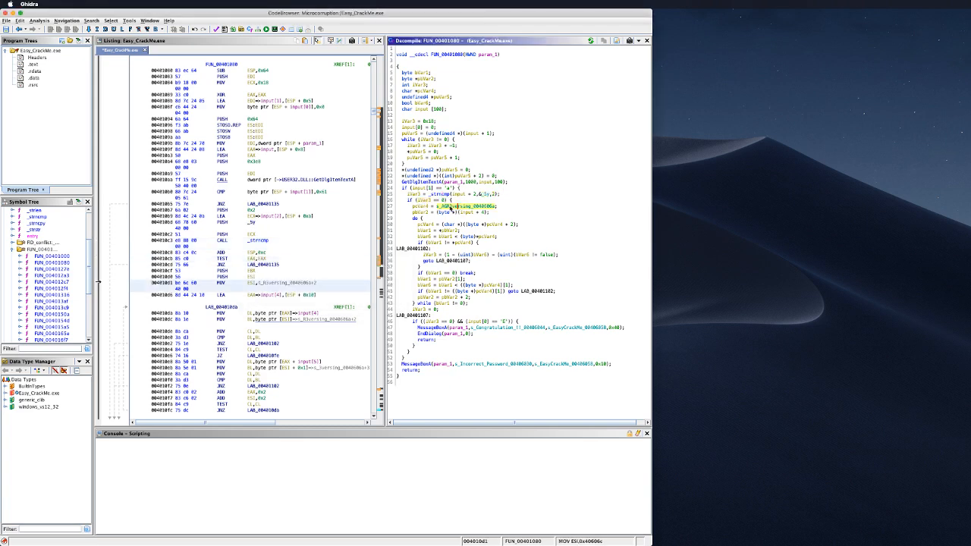
{"action": "double_click", "coordinate": [455, 206]}
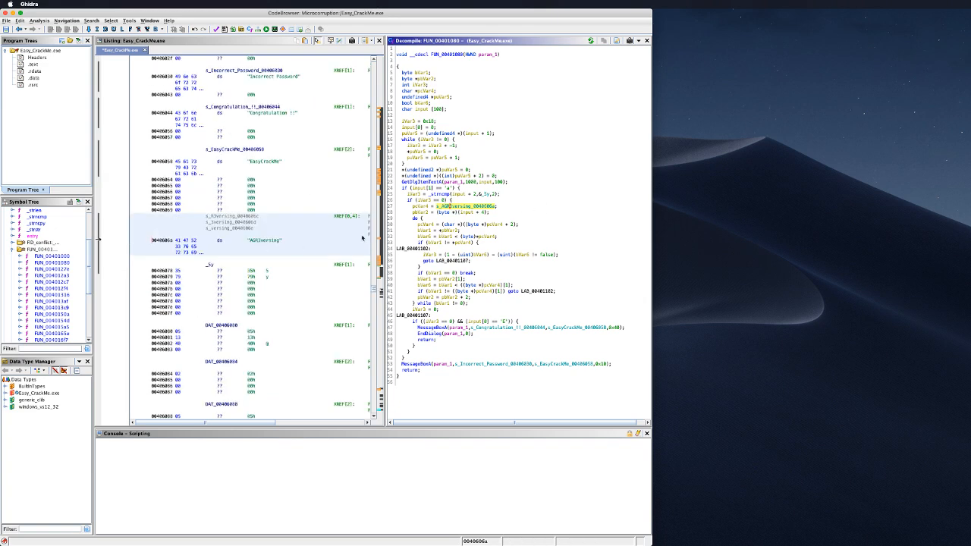
{"action": "left_click", "coordinate": [468, 212]}
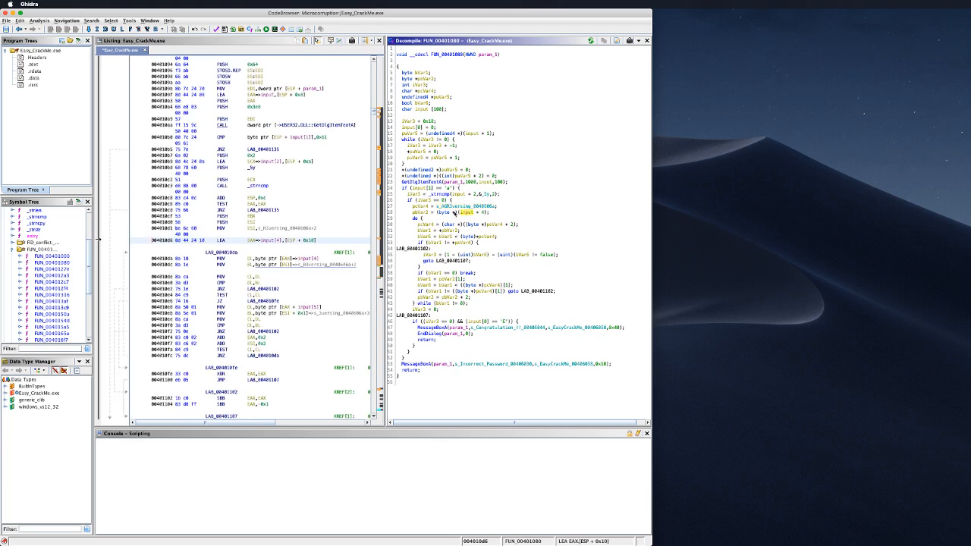
{"action": "left_click", "coordinate": [420, 213]}
{"action": "left_click", "coordinate": [499, 225]}
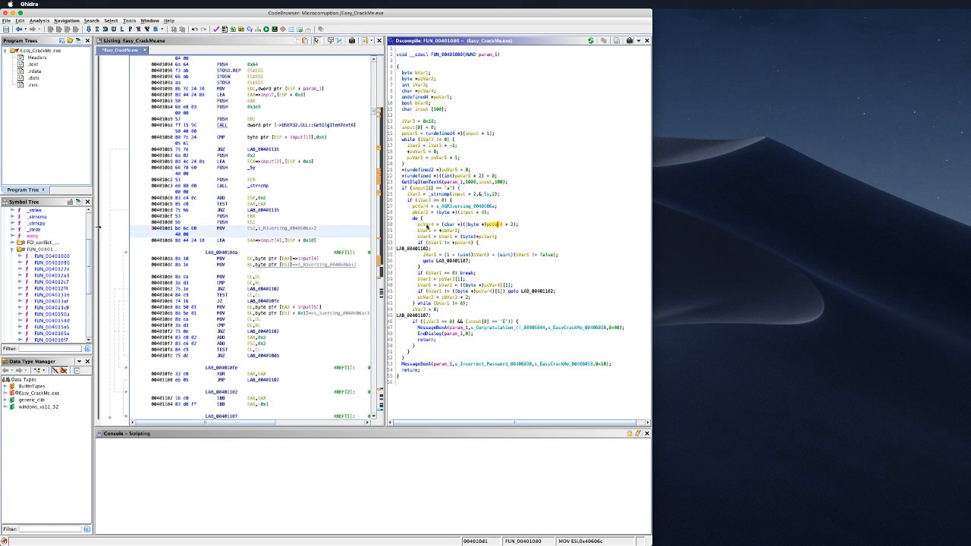
{"action": "left_click", "coordinate": [425, 231]}
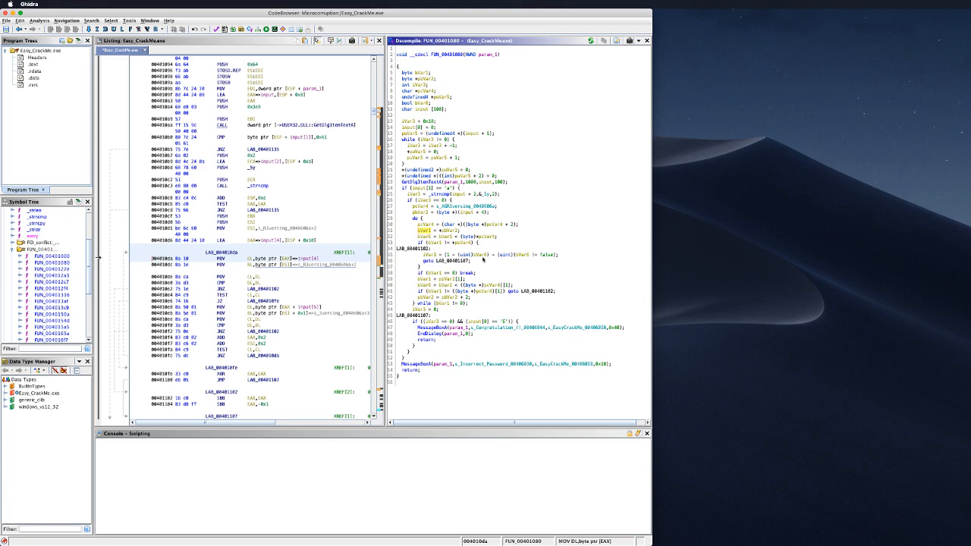
{"action": "left_click", "coordinate": [528, 256]}
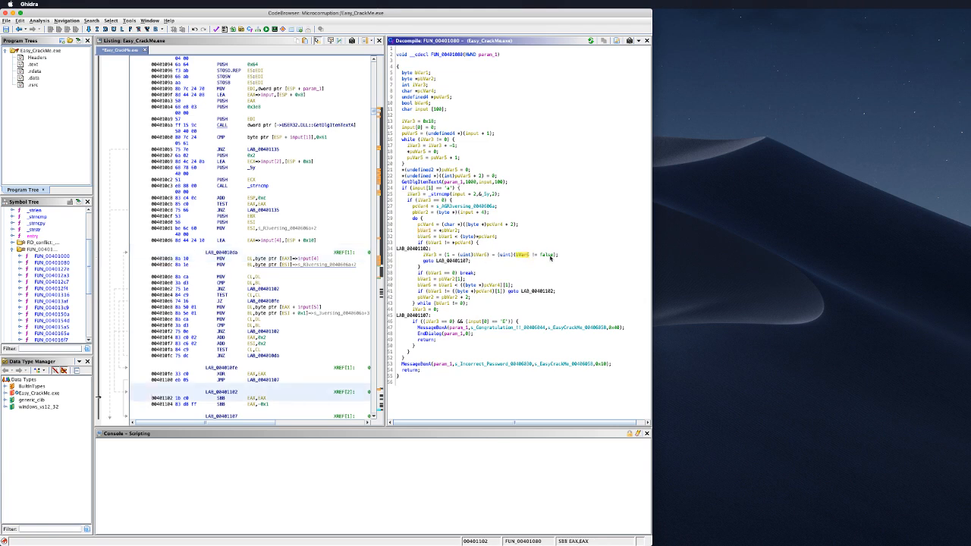
{"action": "mouse_move", "coordinate": [550, 258]}
{"action": "left_click", "coordinate": [430, 255]}
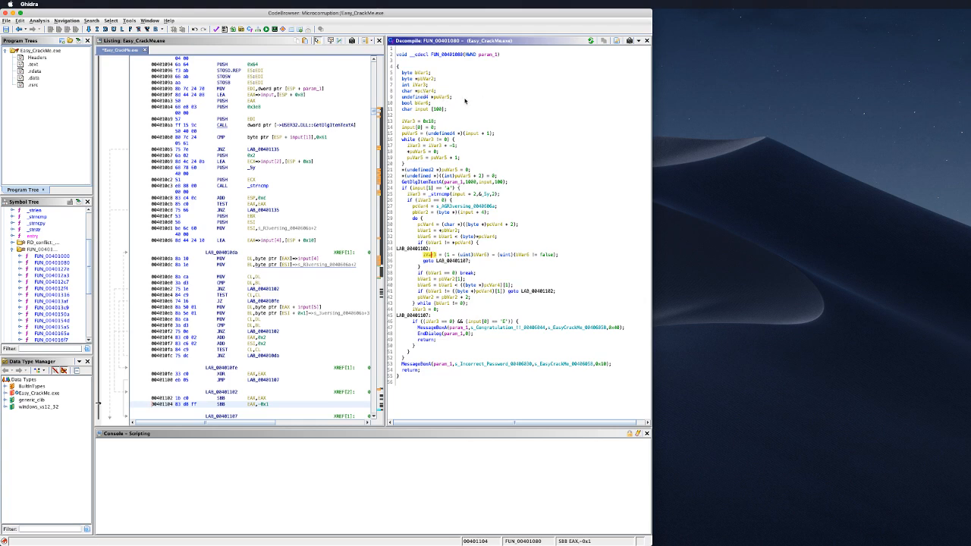
{"action": "left_click", "coordinate": [442, 98]}
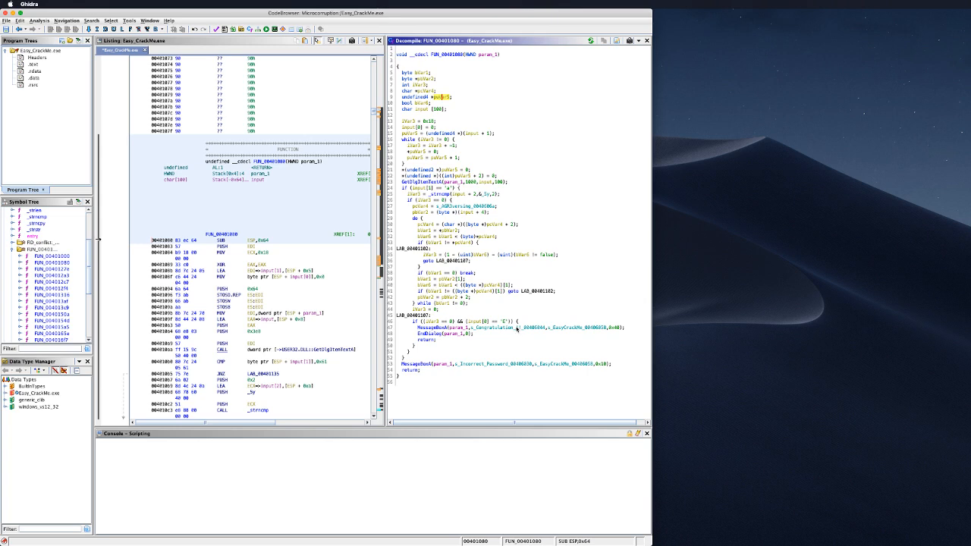
{"action": "left_click", "coordinate": [516, 327]}
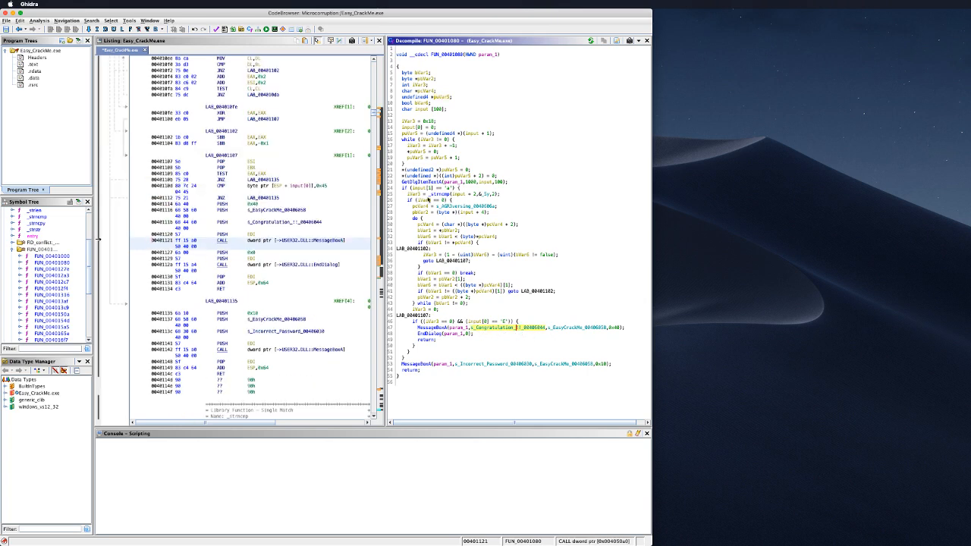
{"action": "left_click", "coordinate": [470, 206]}
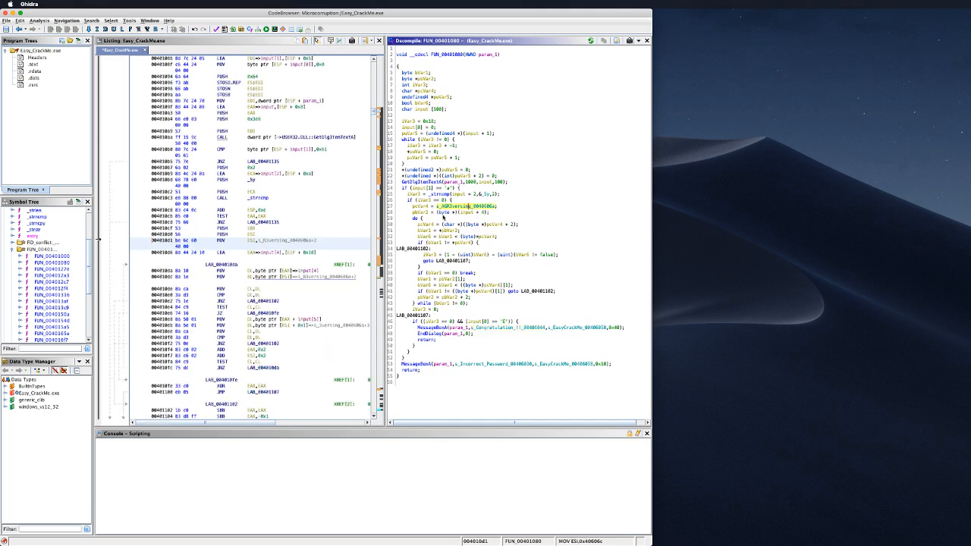
{"action": "double_click", "coordinate": [452, 206]}
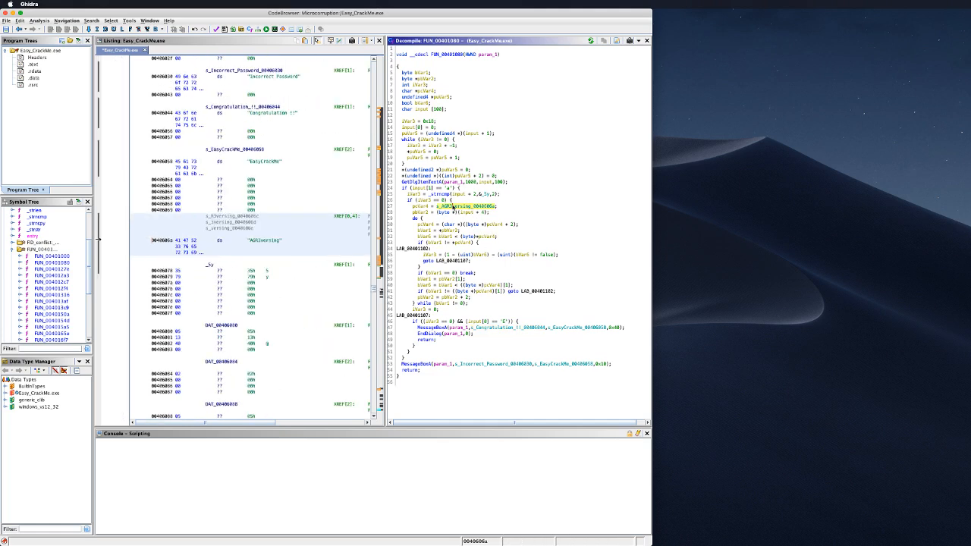
{"action": "left_click", "coordinate": [421, 207]}
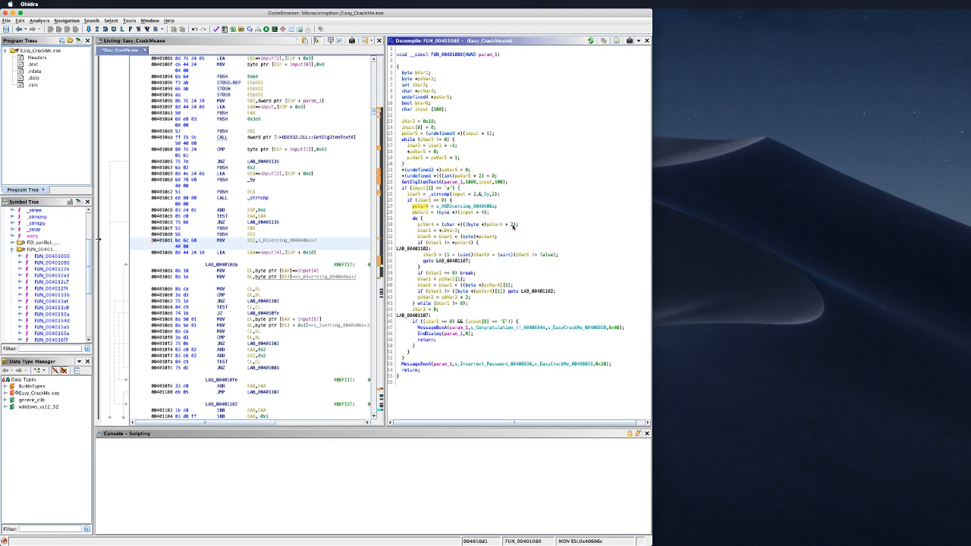
{"action": "left_click", "coordinate": [501, 226]}
Step: Rename pcVar4 to comparisonString where the string is assigned
{"action": "left_click", "coordinate": [424, 225]}
{"action": "left_click", "coordinate": [422, 207]}
{"action": "type", "text": "lcompariso"}
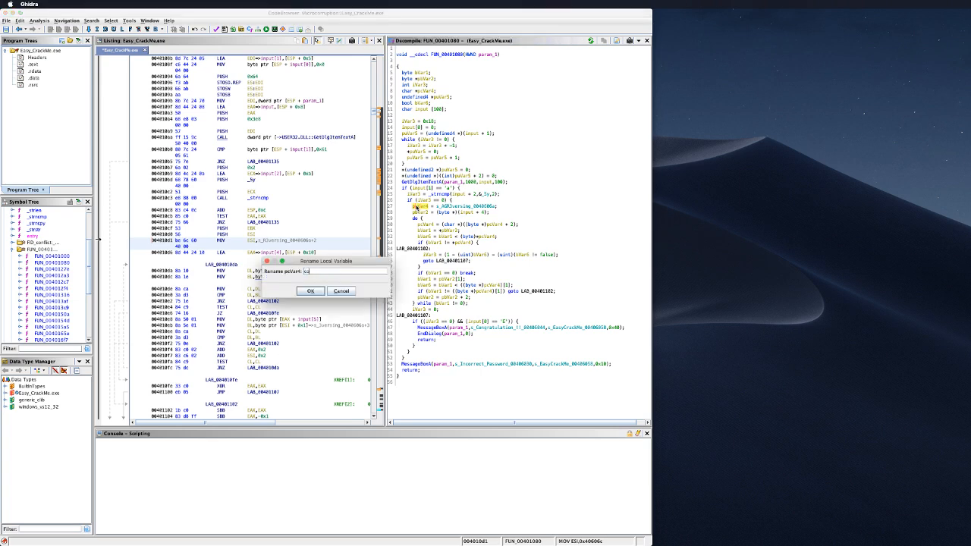
{"action": "type", "text": "nString"}
{"action": "key", "text": "Return"}
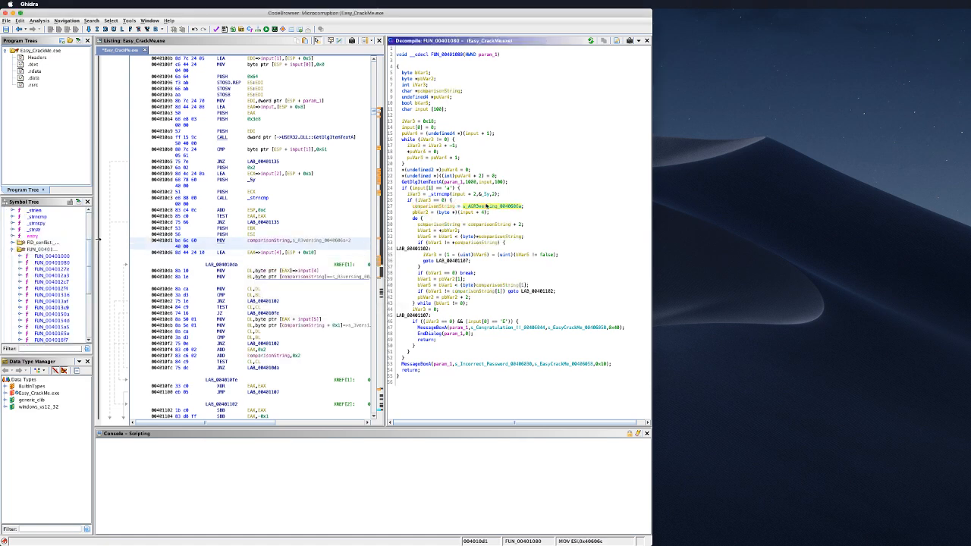
Step: Check the s_AGR3versing_0040606a string data assigned to comparisonString, then return to the code
{"action": "right_click", "coordinate": [486, 207]}
{"action": "key", "text": "Escape"}
{"action": "double_click", "coordinate": [483, 207]}
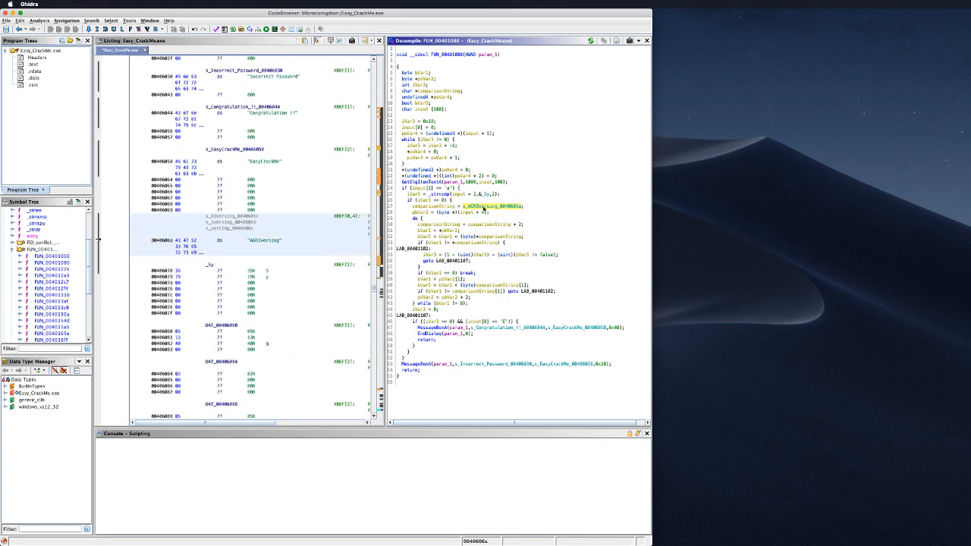
{"action": "right_click", "coordinate": [483, 207]}
{"action": "key", "text": "Escape"}
{"action": "left_click", "coordinate": [480, 208]}
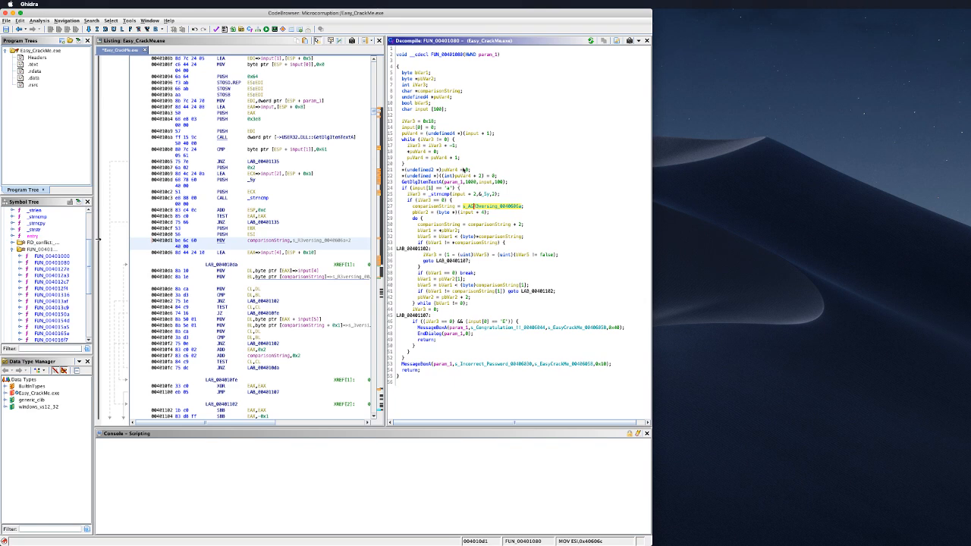
{"action": "left_click", "coordinate": [422, 213]}
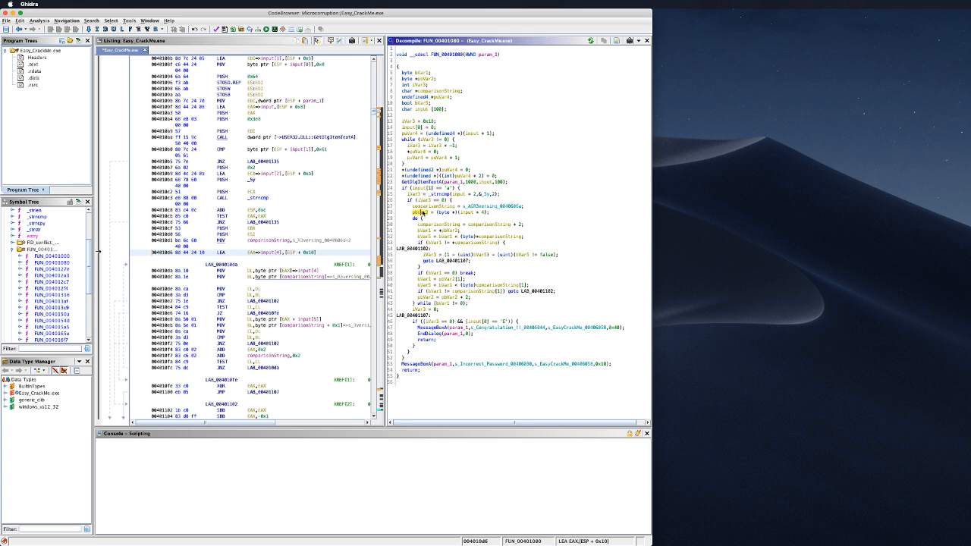
Step: Rename pbVar2 to i
{"action": "key", "text": "l"}
{"action": "key", "text": "BackSpace"}
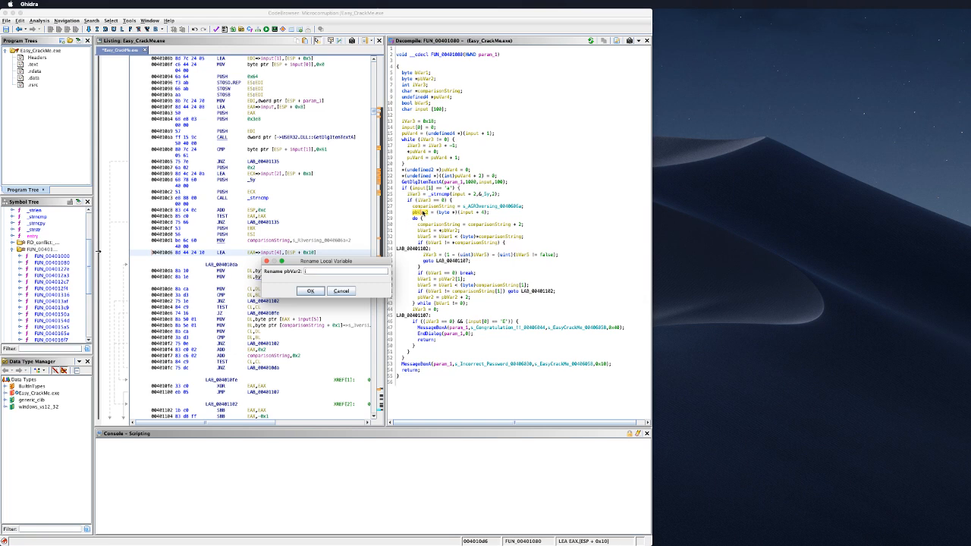
{"action": "type", "text": "i"}
{"action": "key", "text": "Return"}
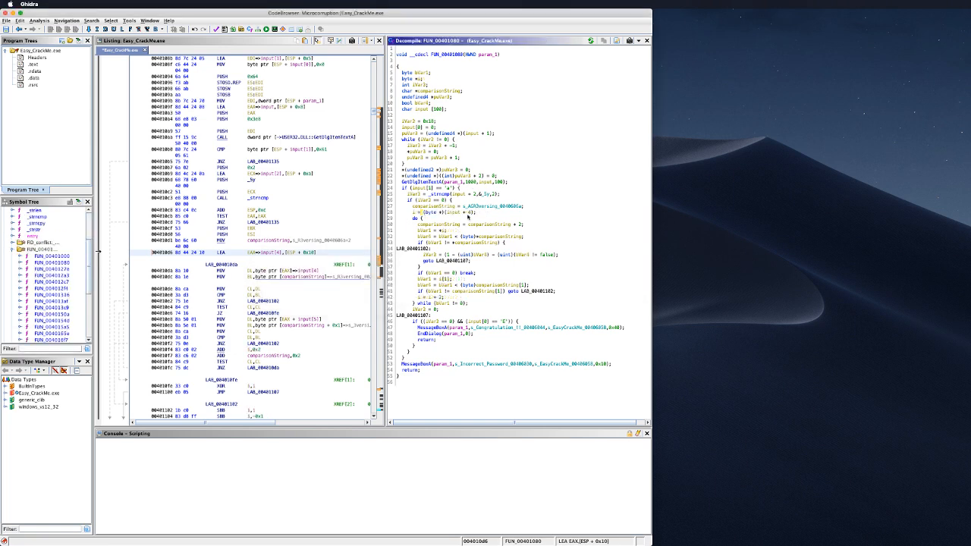
Step: Rename bVar3 to c, leaving bVar1's name unchanged
{"action": "left_click", "coordinate": [429, 231]}
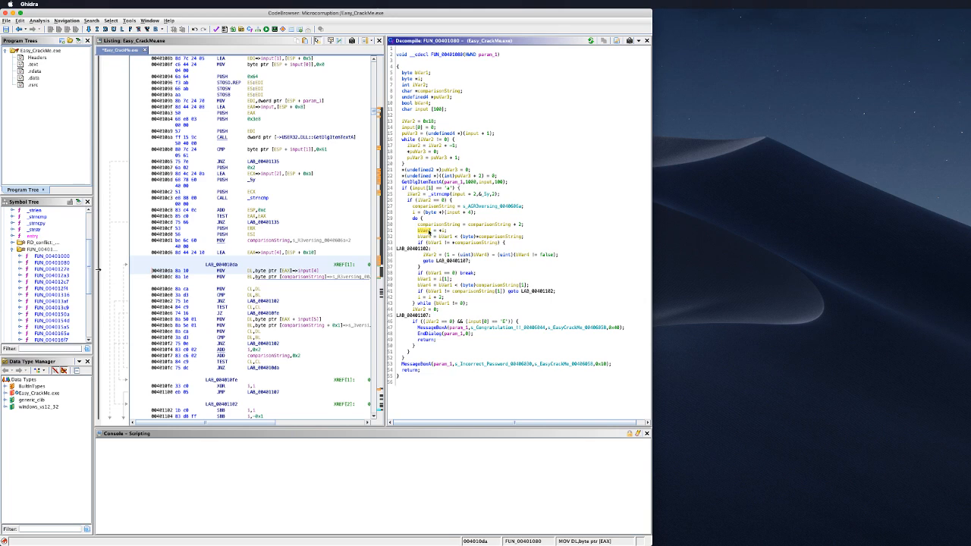
{"action": "type", "text": "ic"}
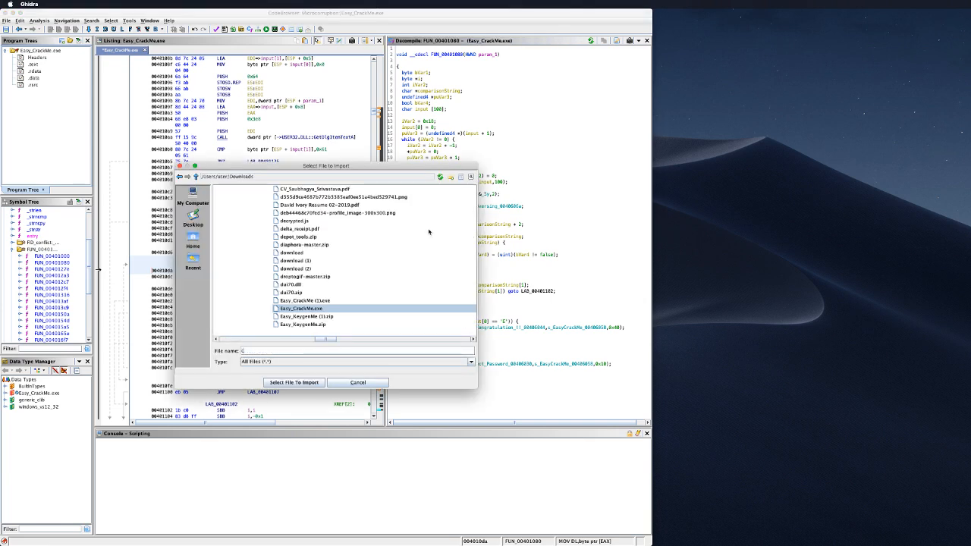
{"action": "key", "text": "Escape"}
{"action": "key", "text": "Escape"}
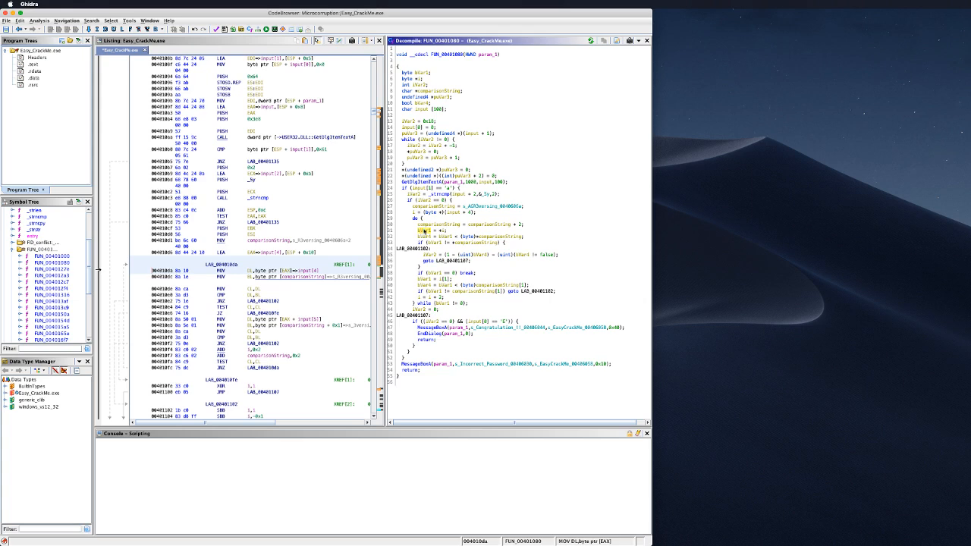
{"action": "key", "text": "l"}
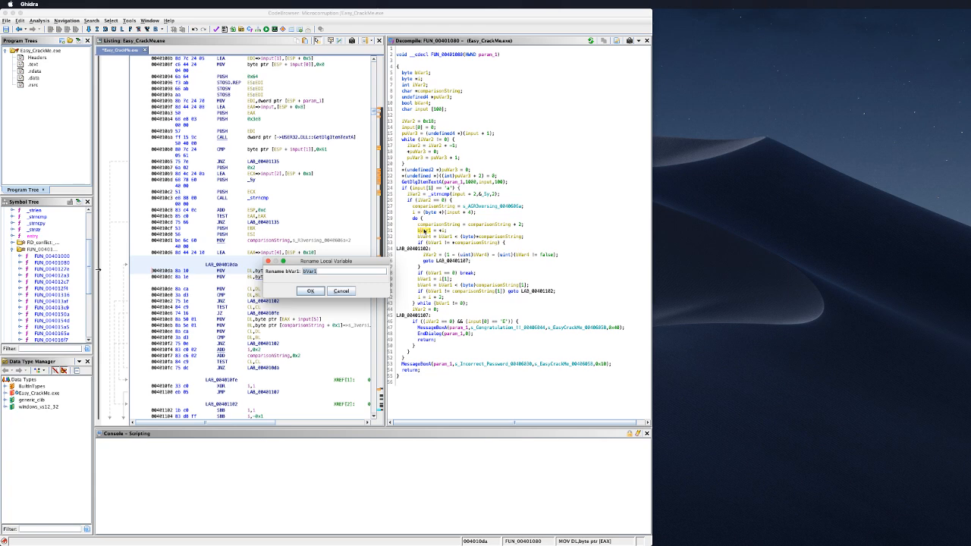
{"action": "key", "text": "Escape"}
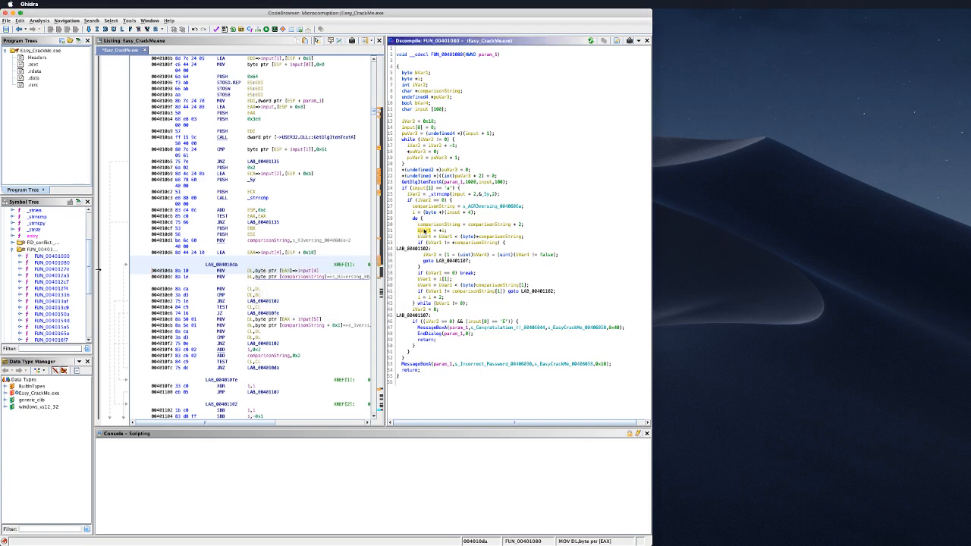
Step: Rename bVar4 in the comparison loop to c_lt_comparison
{"action": "left_click", "coordinate": [460, 247]}
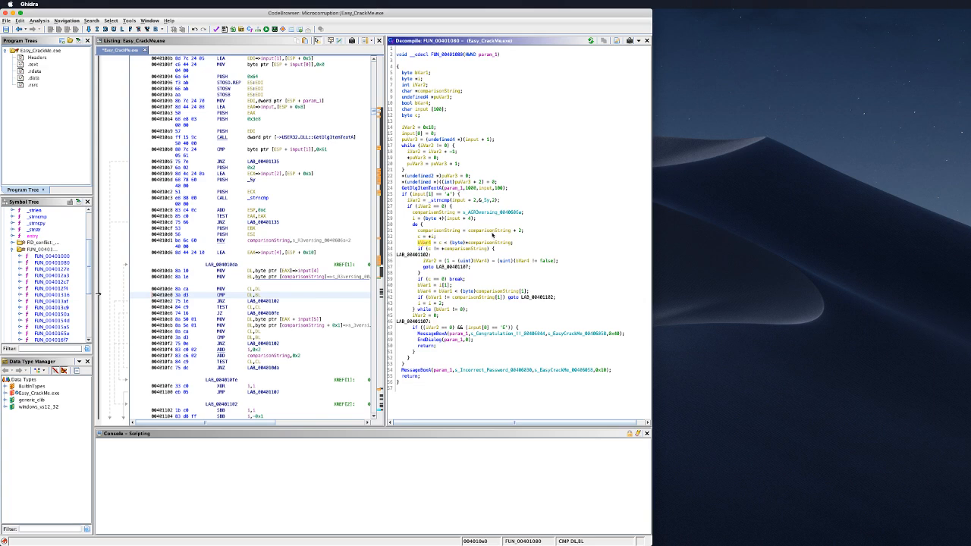
{"action": "key", "text": "ctrl+l"}
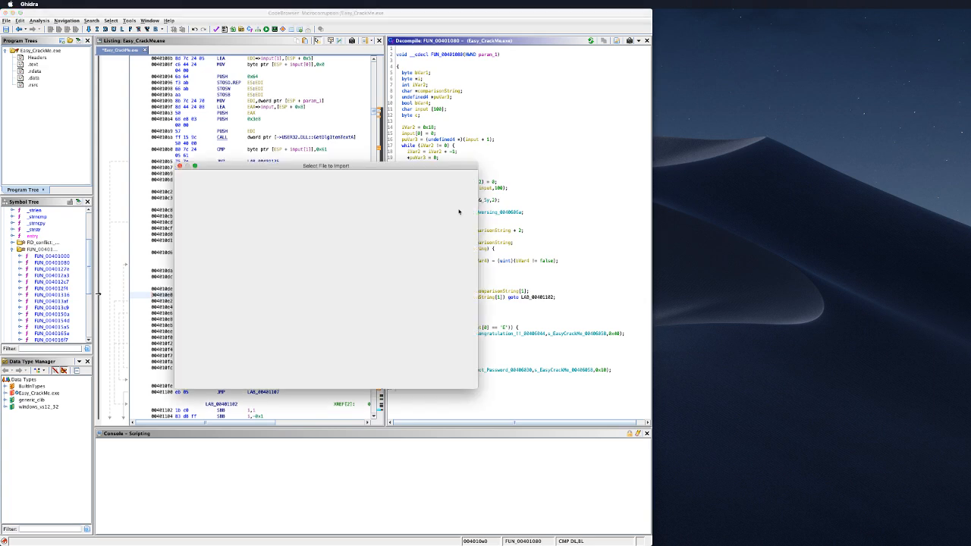
{"action": "key", "text": "Escape"}
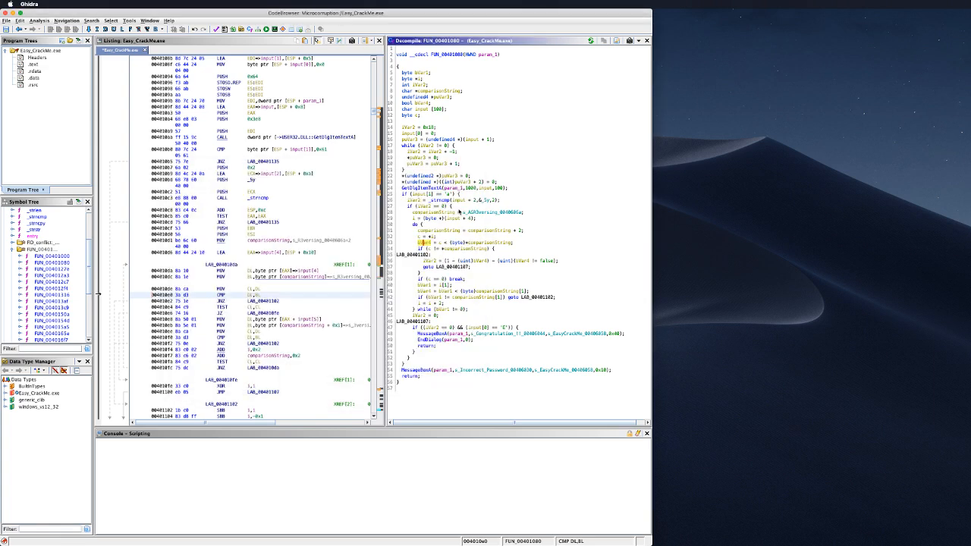
{"action": "key", "text": "l"}
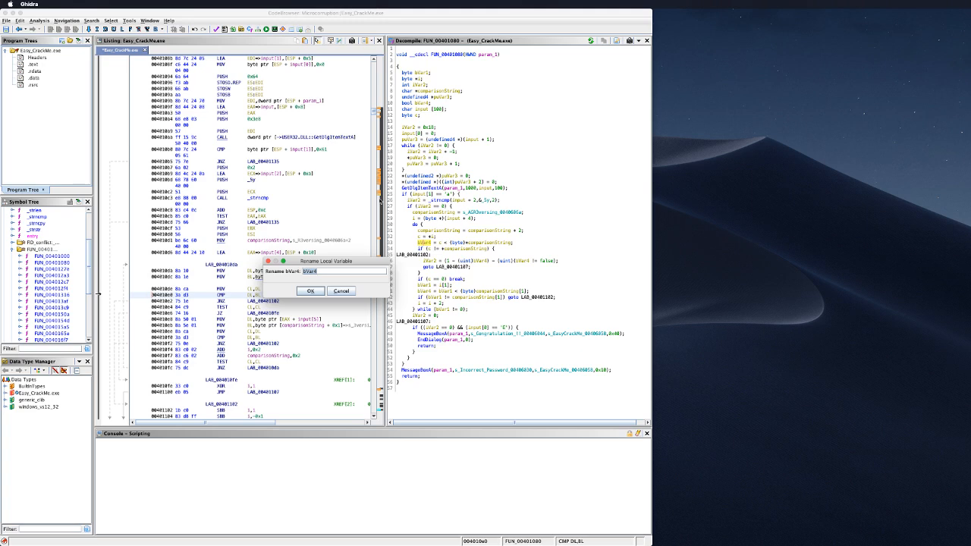
{"action": "type", "text": "b"}
{"action": "type", "text": "_compa"}
{"action": "type", "text": "rison"}
{"action": "key", "text": "Return"}
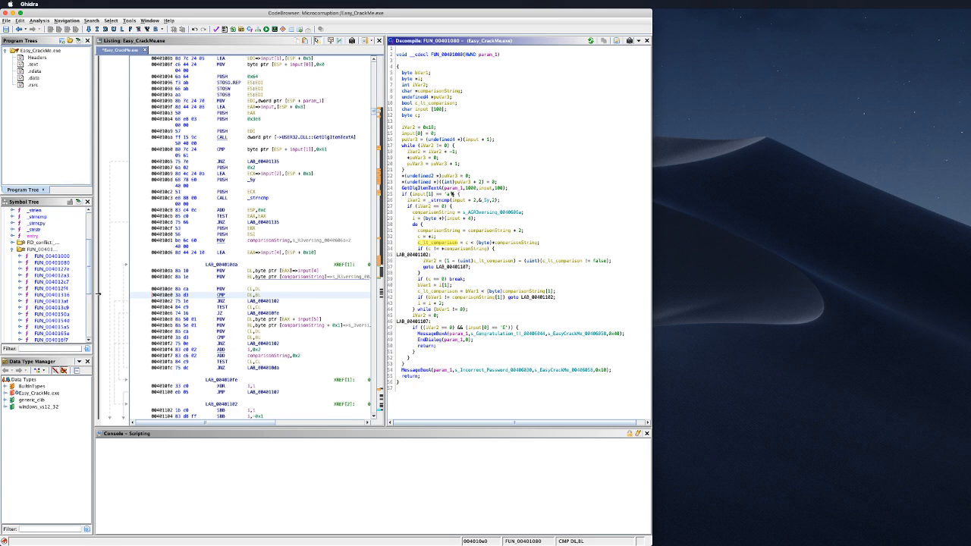
{"action": "left_click", "coordinate": [491, 262]}
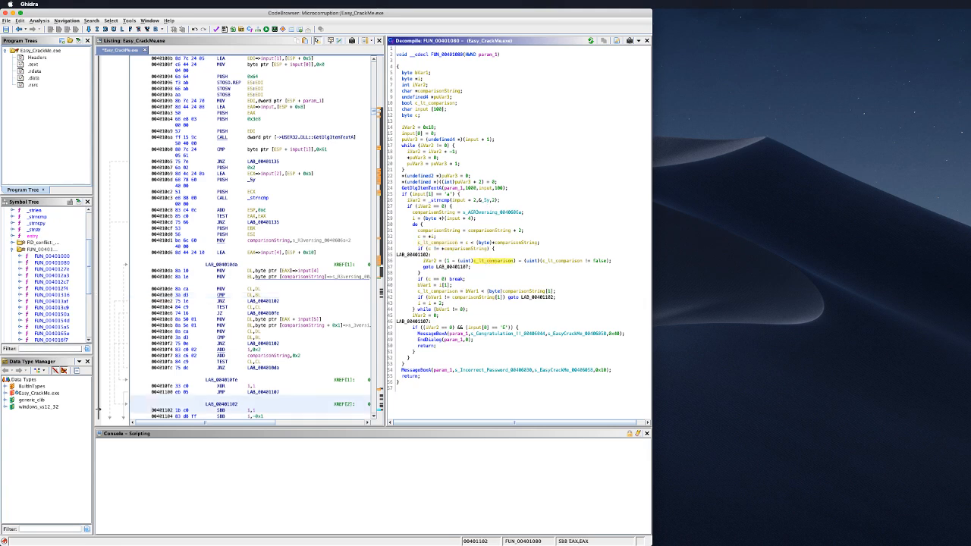
{"action": "key", "text": "super+Tab"}
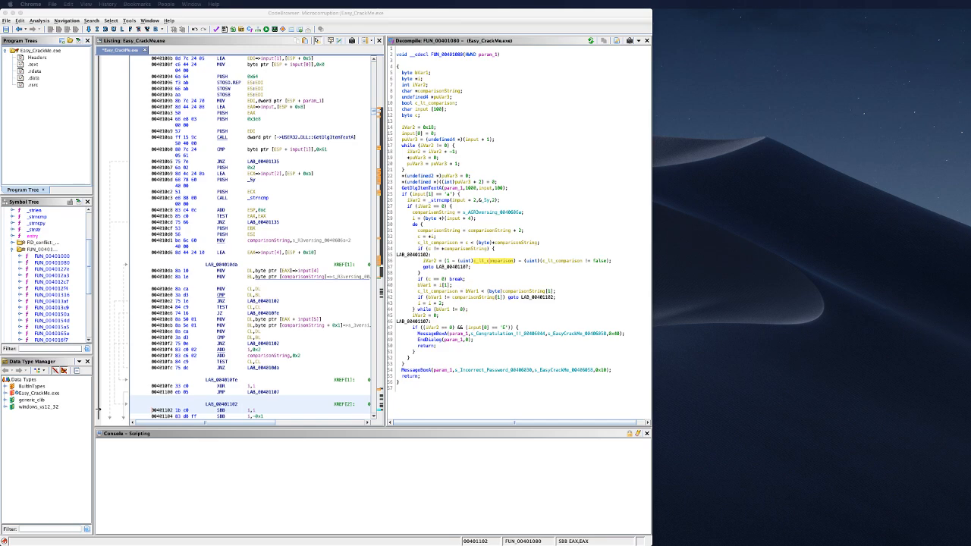
{"action": "left_click_drag", "start_coordinate": [970, 89], "coordinate": [218, 63]}
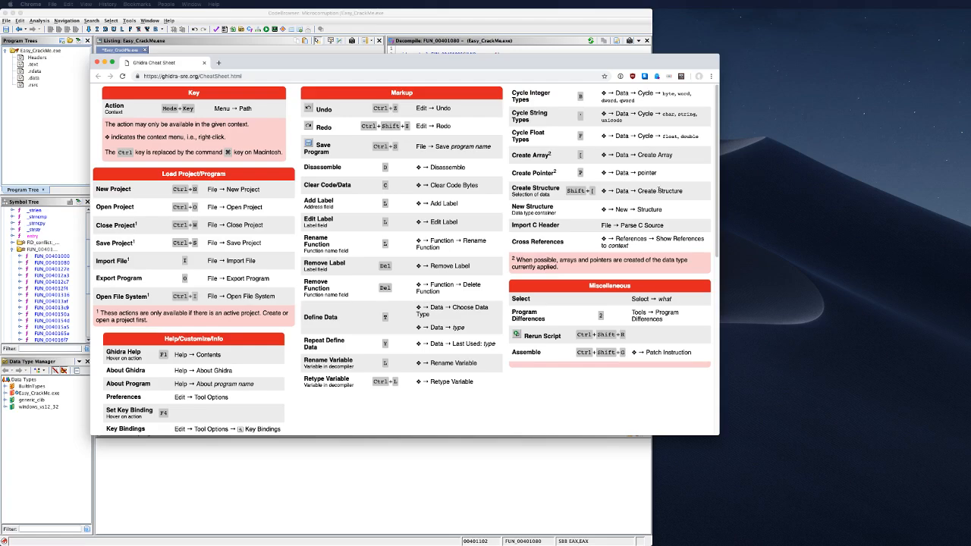
{"action": "scroll", "coordinate": [462, 204], "scroll_direction": "down", "scroll_amount": 5}
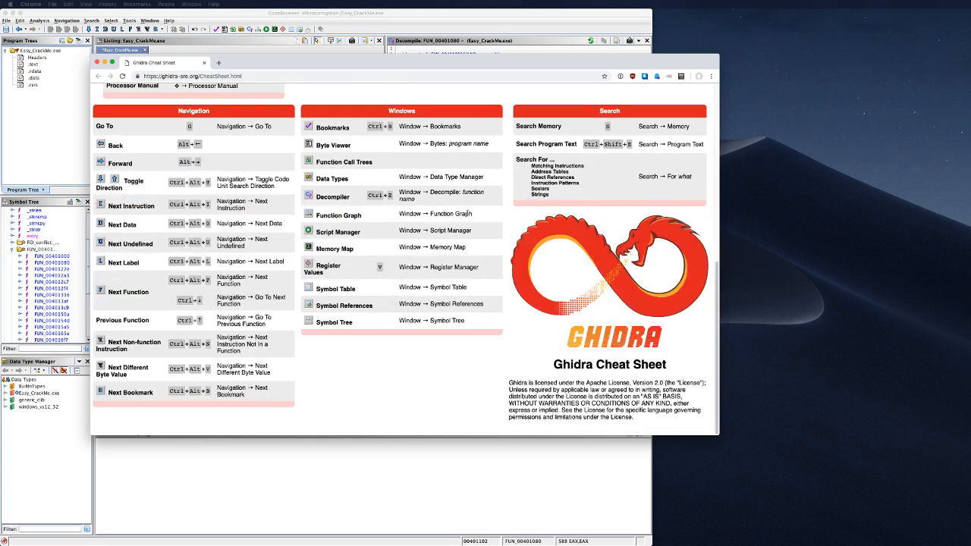
{"action": "scroll", "coordinate": [478, 210], "scroll_direction": "up", "scroll_amount": 5}
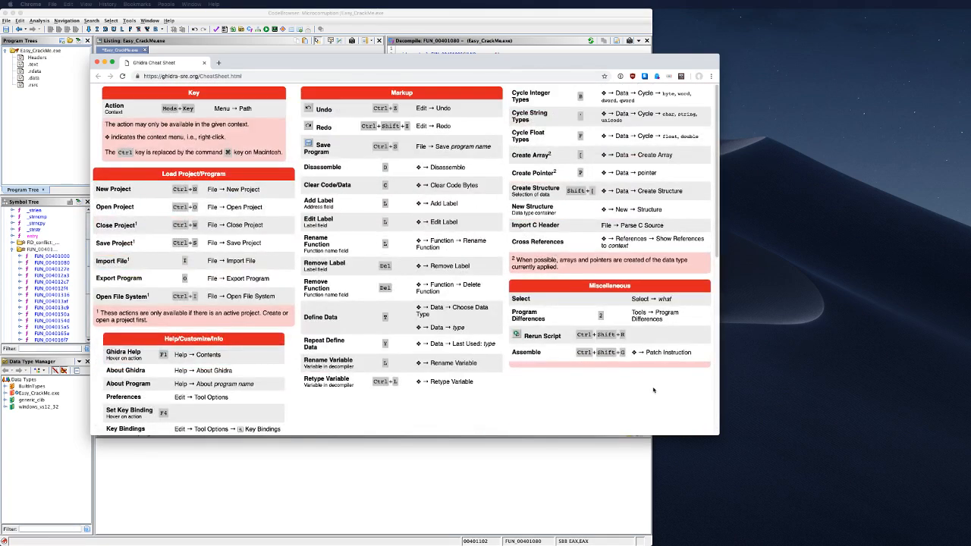
{"action": "key", "text": "ctrl+alt+e"}
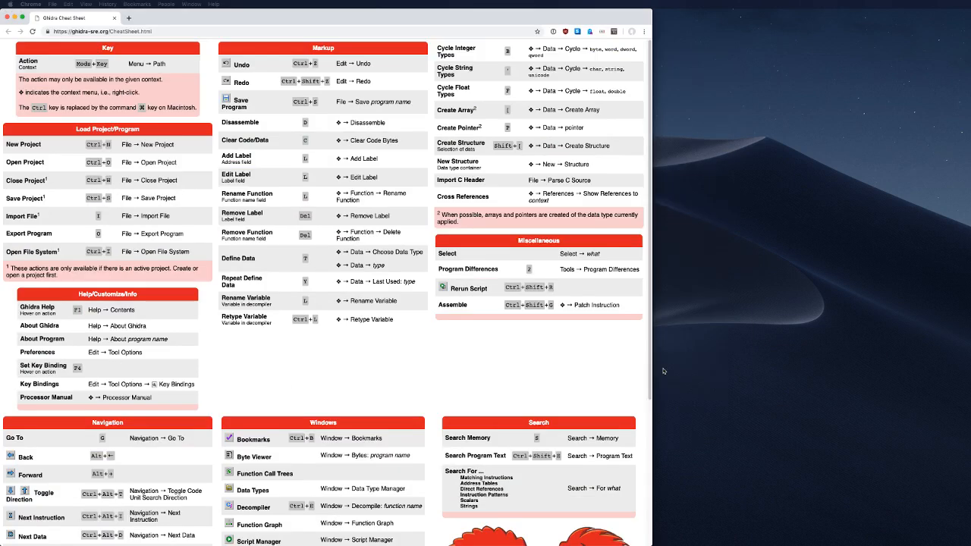
{"action": "scroll", "coordinate": [525, 346], "scroll_direction": "down", "scroll_amount": 3}
{"action": "scroll", "coordinate": [525, 347], "scroll_direction": "down", "scroll_amount": 2}
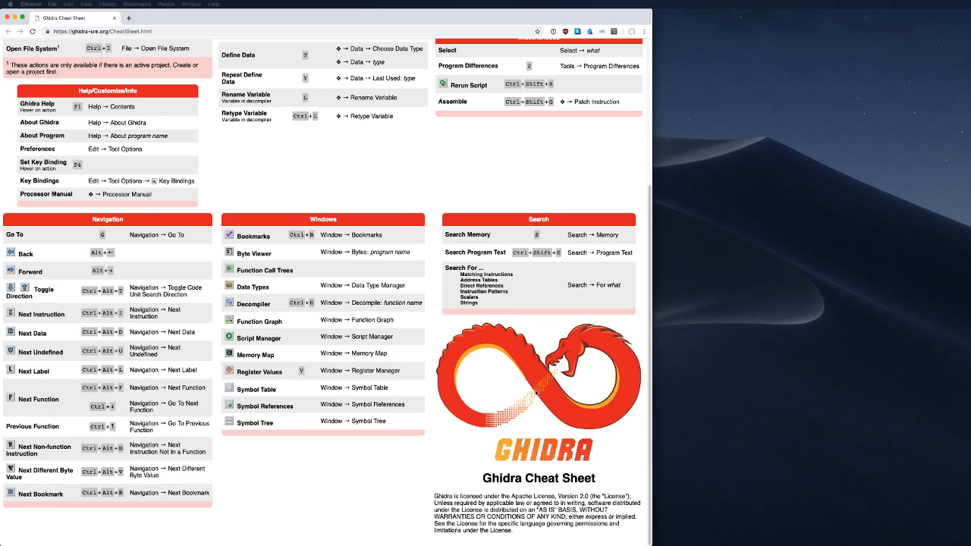
{"action": "scroll", "coordinate": [518, 414], "scroll_direction": "up", "scroll_amount": 5}
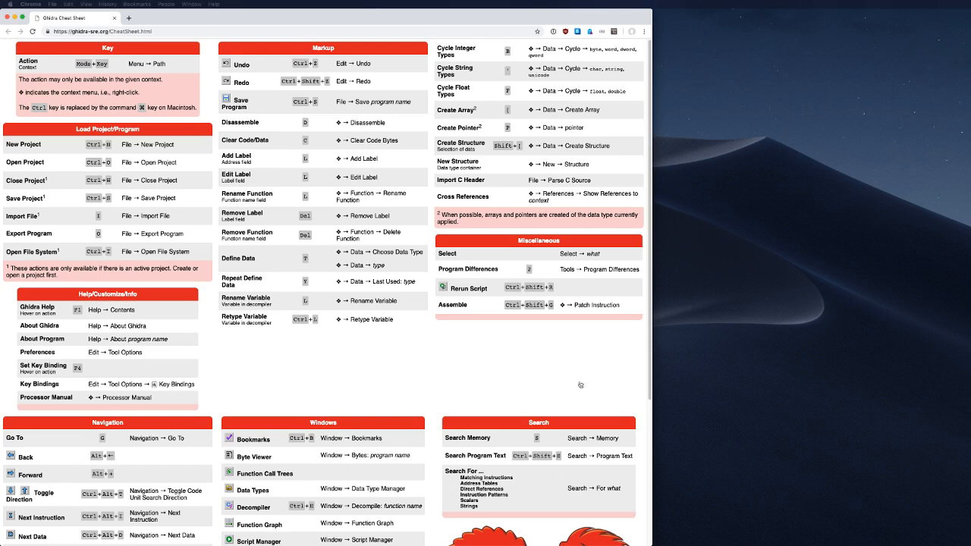
{"action": "key", "text": "super+Tab"}
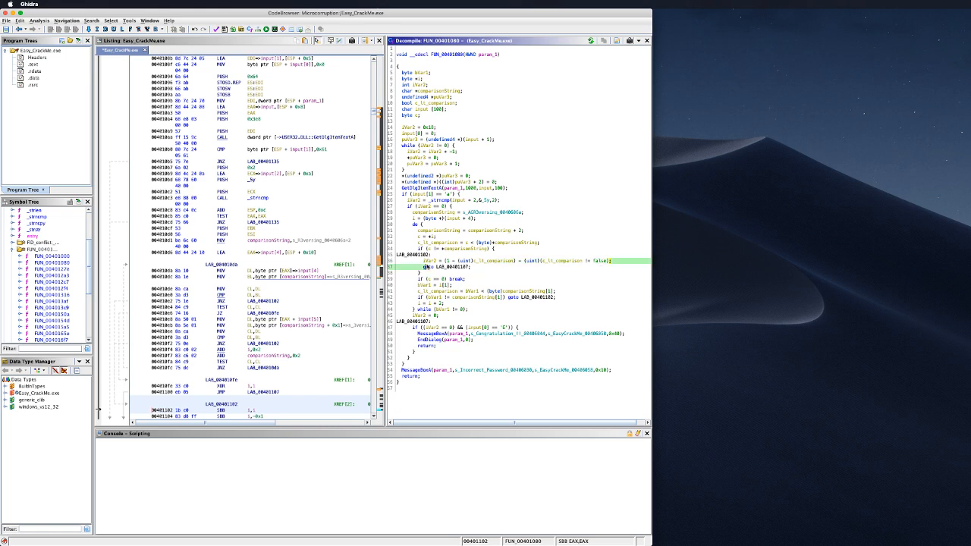
Step: Inspect the c_lt_comparison expression on line 38, opening and closing the display settings unchanged
{"action": "left_click_drag", "start_coordinate": [612, 261], "coordinate": [422, 261]}
{"action": "left_click", "coordinate": [505, 263]}
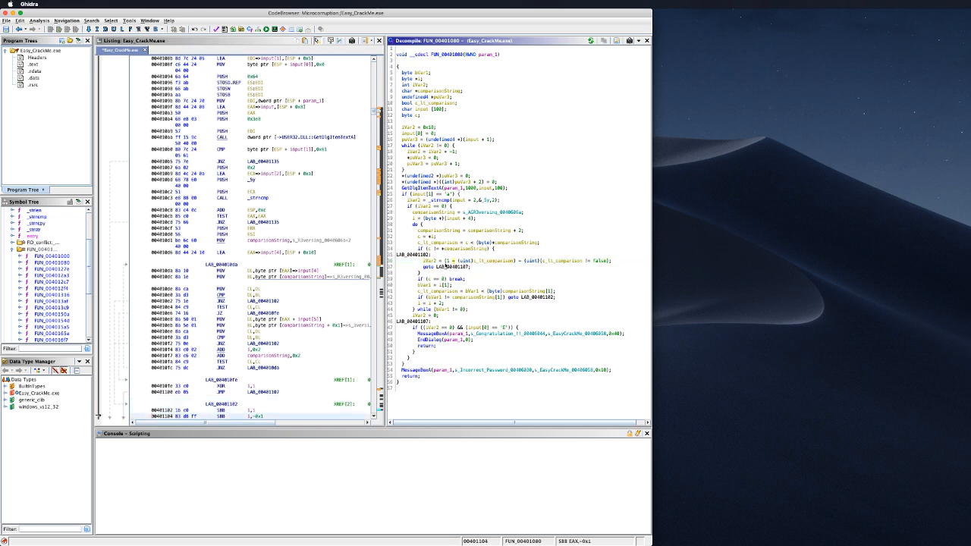
{"action": "right_click", "coordinate": [503, 262]}
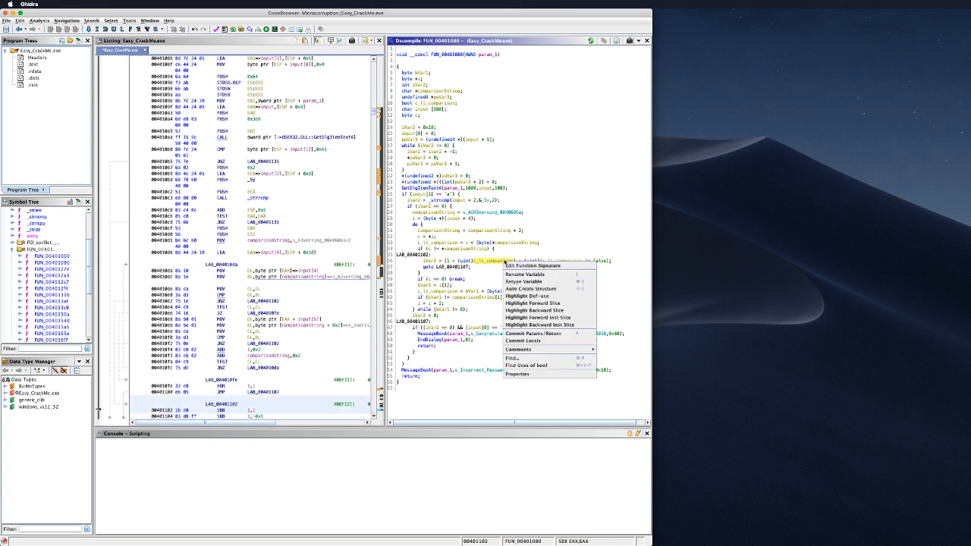
{"action": "left_click", "coordinate": [462, 262]}
{"action": "left_click_drag", "start_coordinate": [447, 261], "coordinate": [623, 262]}
{"action": "right_click", "coordinate": [586, 261]}
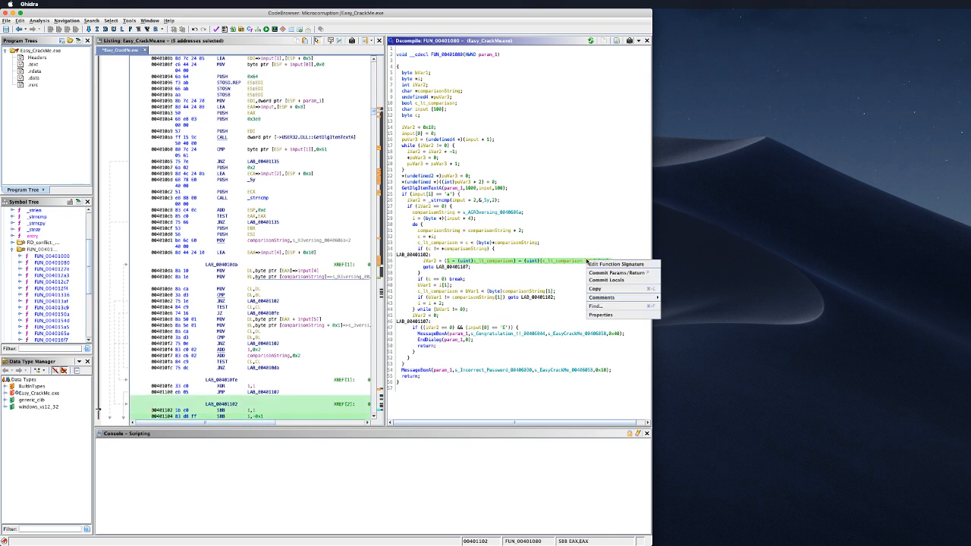
{"action": "left_click", "coordinate": [603, 314]}
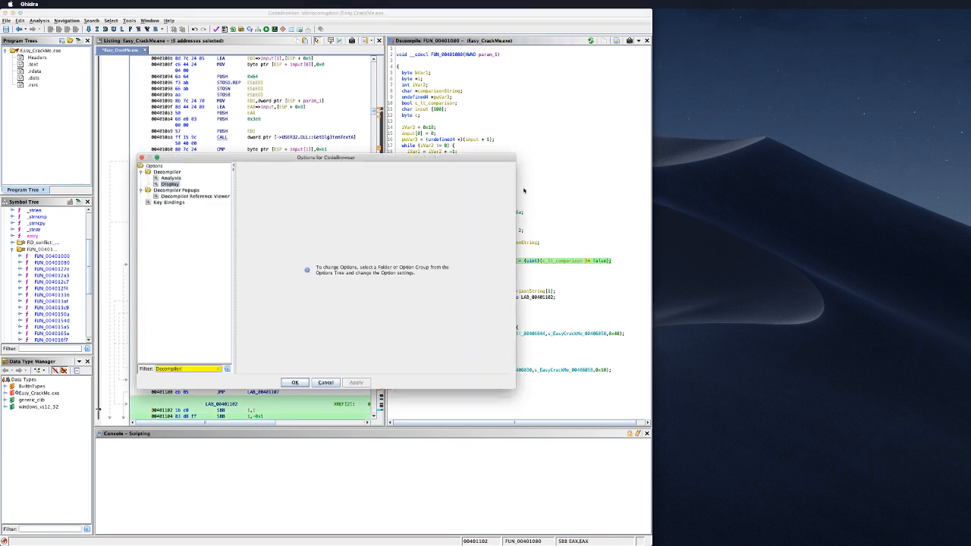
{"action": "left_click", "coordinate": [338, 383]}
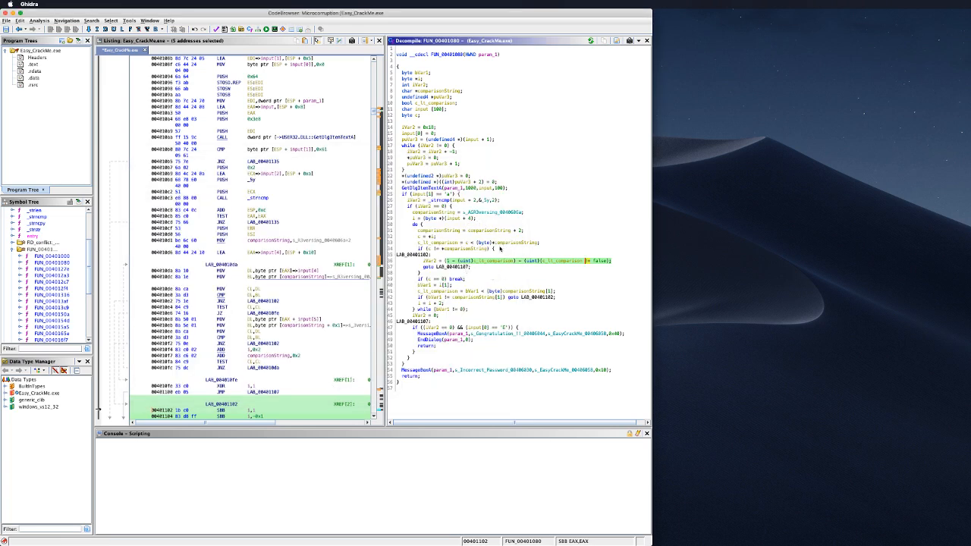
{"action": "left_click", "coordinate": [552, 238]}
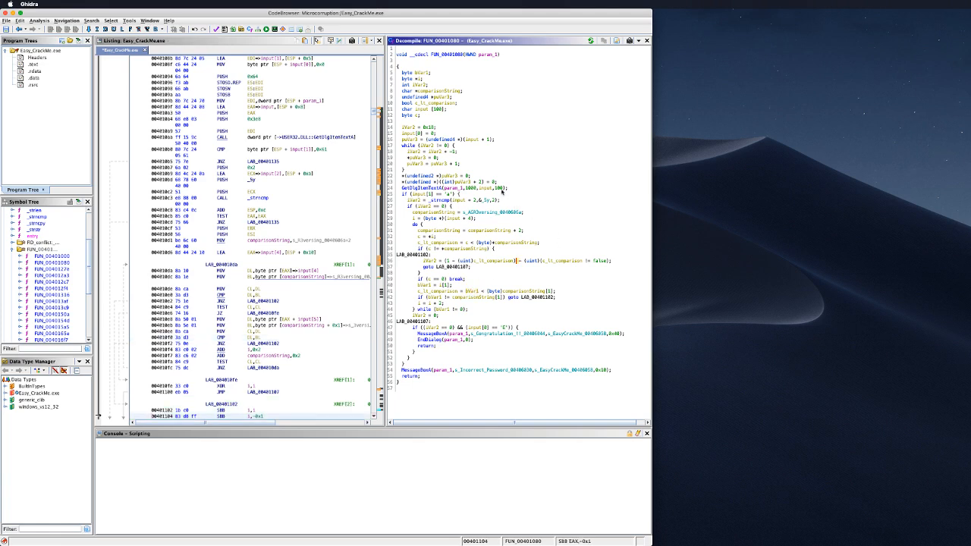
Step: Focus the GetDlgItemTextA line, then bring the Chrome cheat sheet to the front
{"action": "mouse_move", "coordinate": [502, 190]}
{"action": "left_click", "coordinate": [526, 189]}
{"action": "key", "text": "super+Tab"}
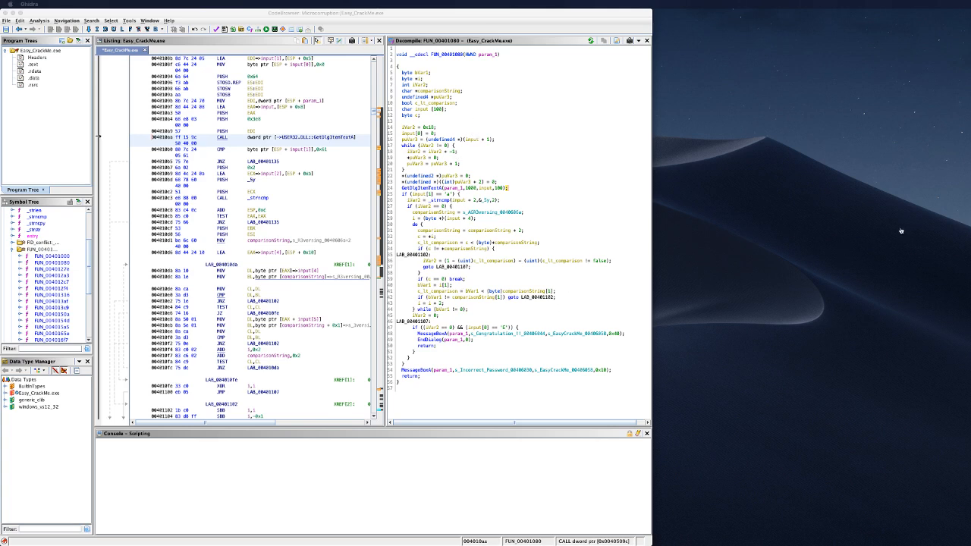
{"action": "key", "text": "super+Tab"}
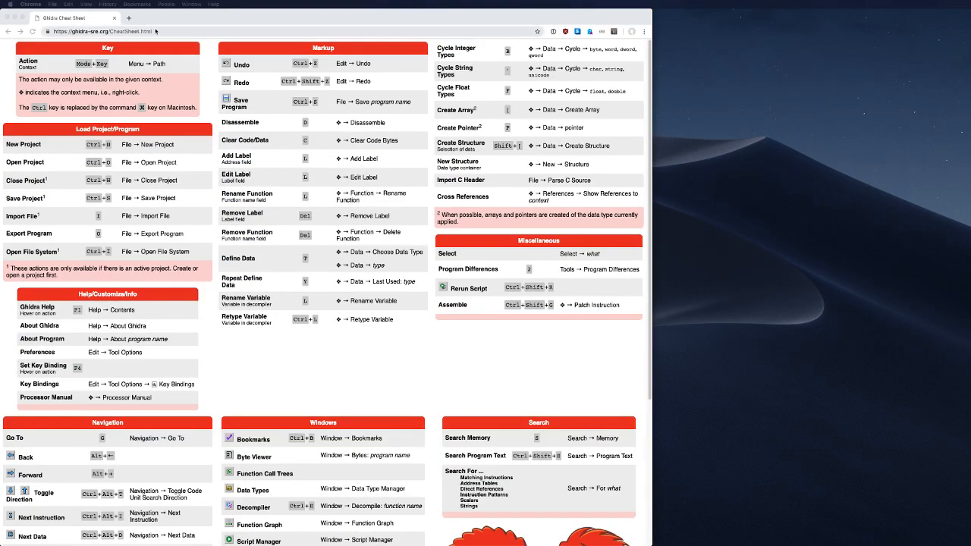
Step: Browse Chrome's window list, then move to the desktop holding the iTerm2 terminal
{"action": "left_click", "coordinate": [201, 4]}
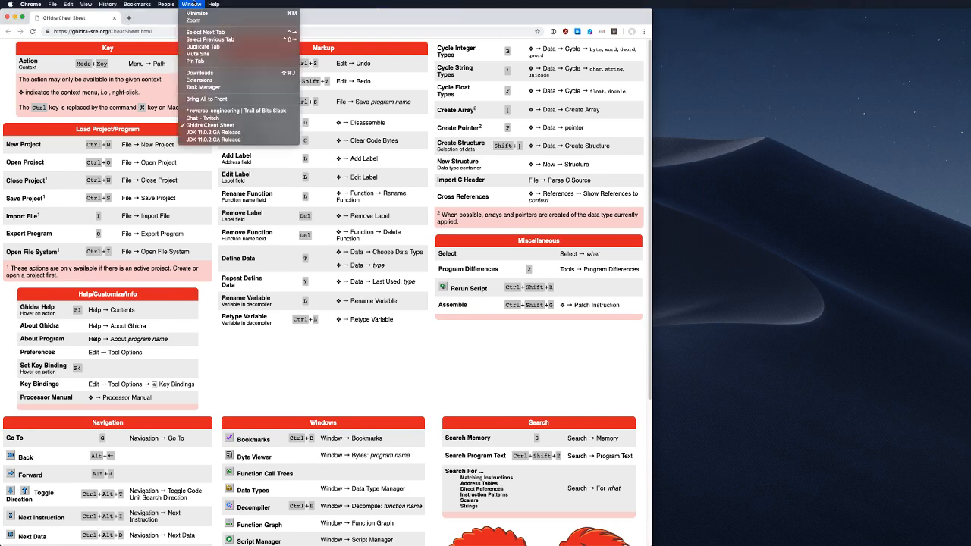
{"action": "left_click", "coordinate": [195, 4]}
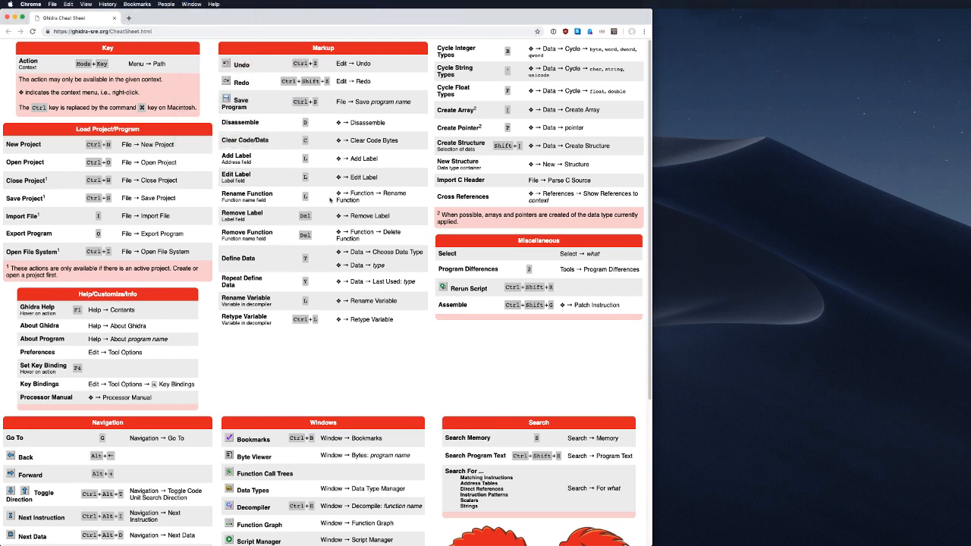
{"action": "key", "text": "ctrl+Left"}
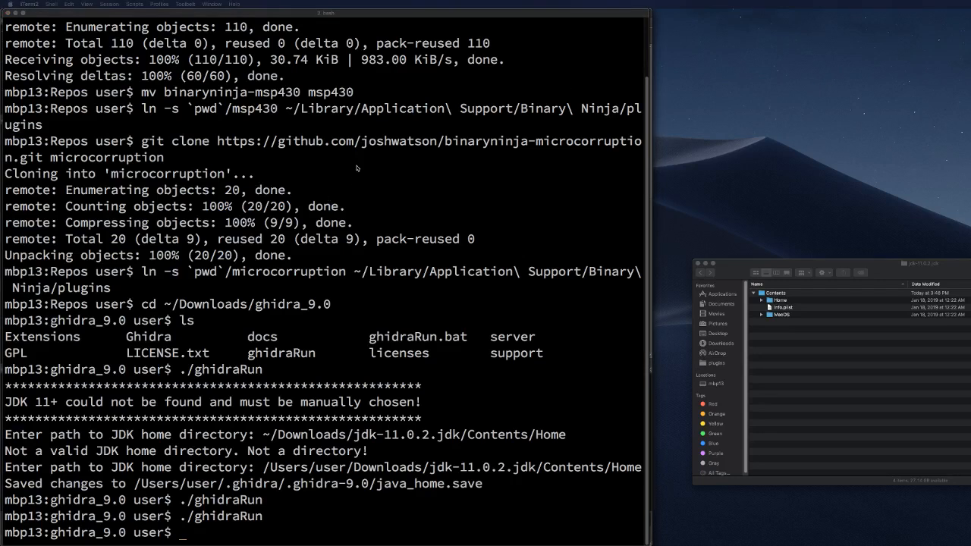
Step: Load Adobe's Reader FTP folder ftp://ftp.adobe.com/pub/adobe/reader/win/ in Chrome
{"action": "key", "text": "super+Tab"}
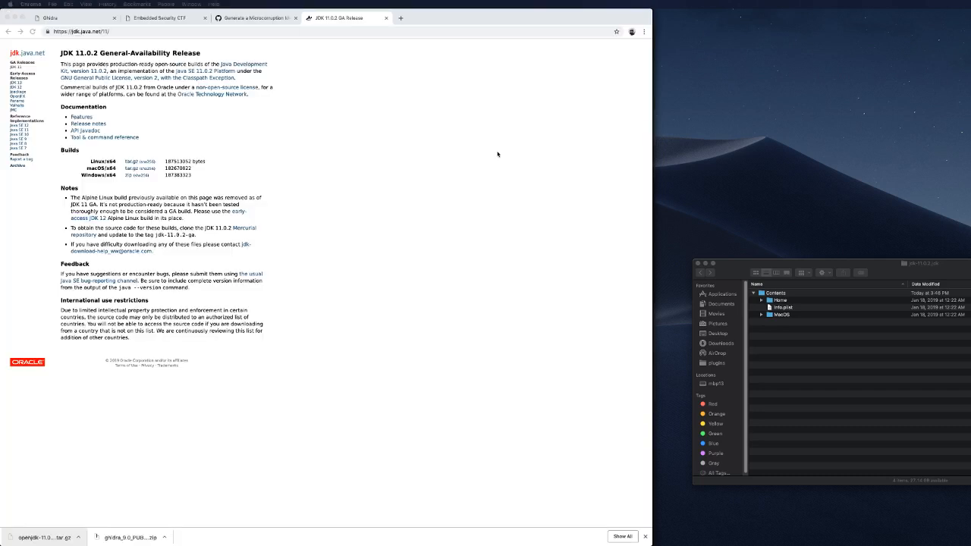
{"action": "key", "text": "super+l"}
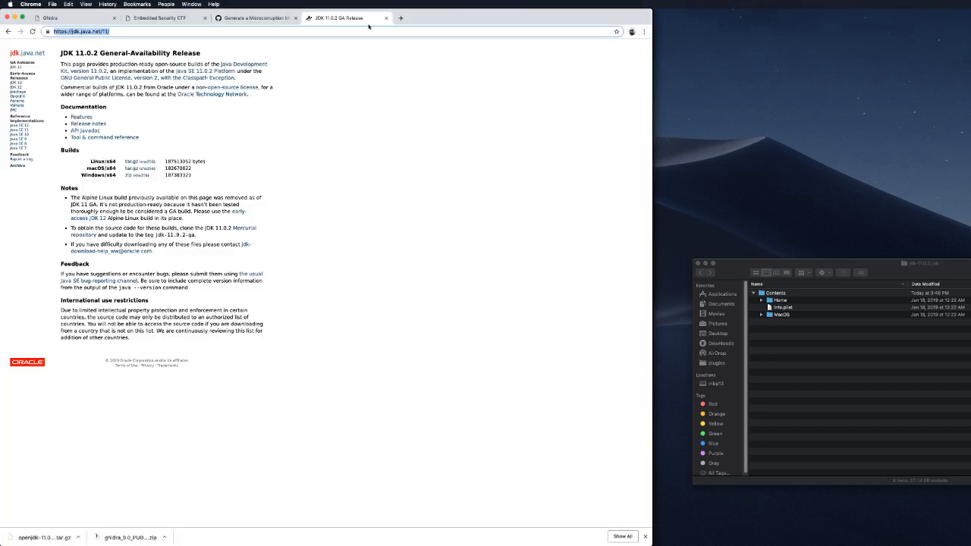
{"action": "type", "text": "ftp"}
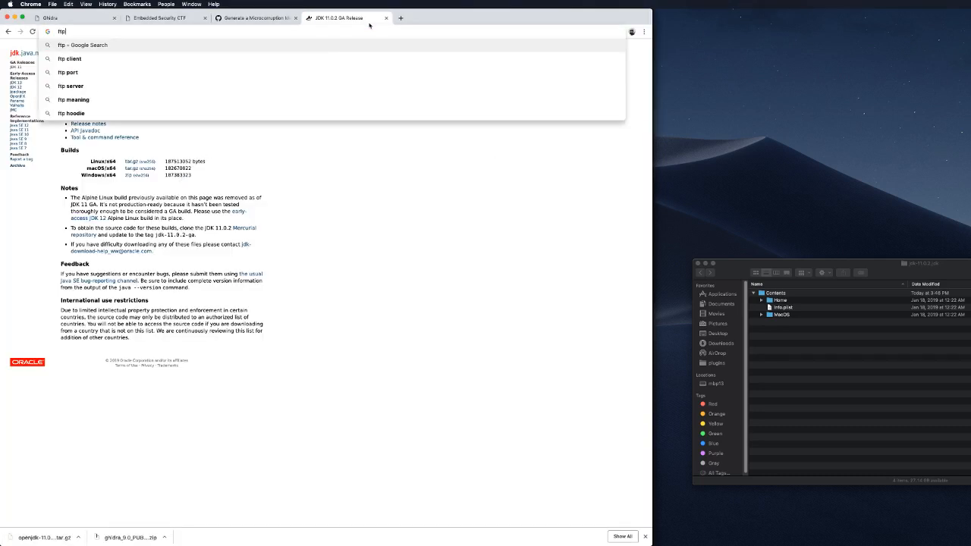
{"action": "type", "text": "://ftp."}
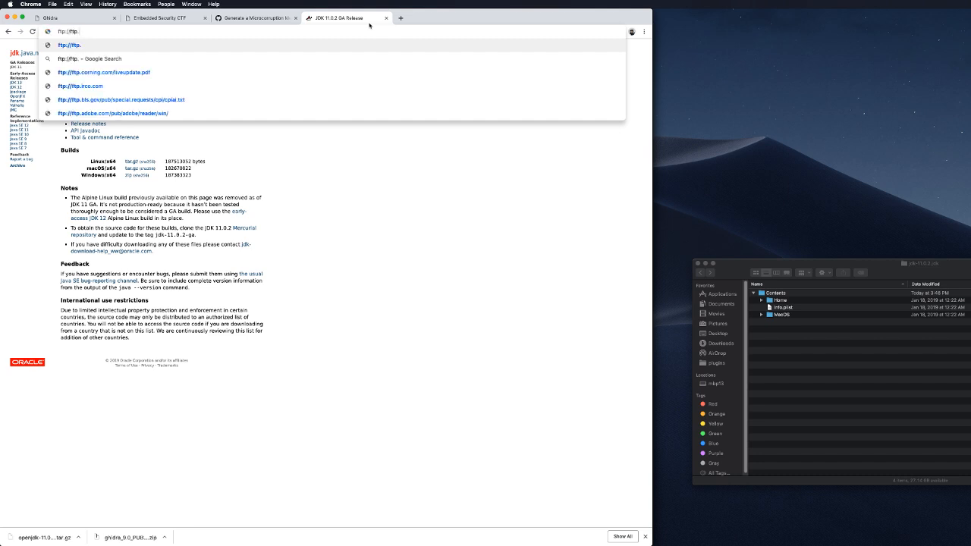
{"action": "key", "text": "Down"}
{"action": "key", "text": "Down"}
{"action": "key", "text": "Down"}
{"action": "key", "text": "Down"}
{"action": "key", "text": "Down"}
{"action": "key", "text": "Return"}
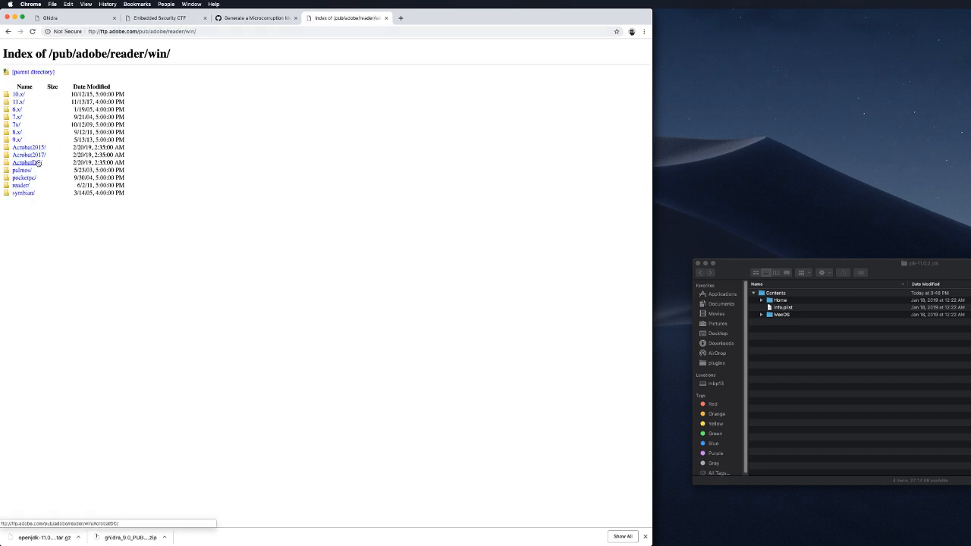
{"action": "left_click", "coordinate": [38, 163]}
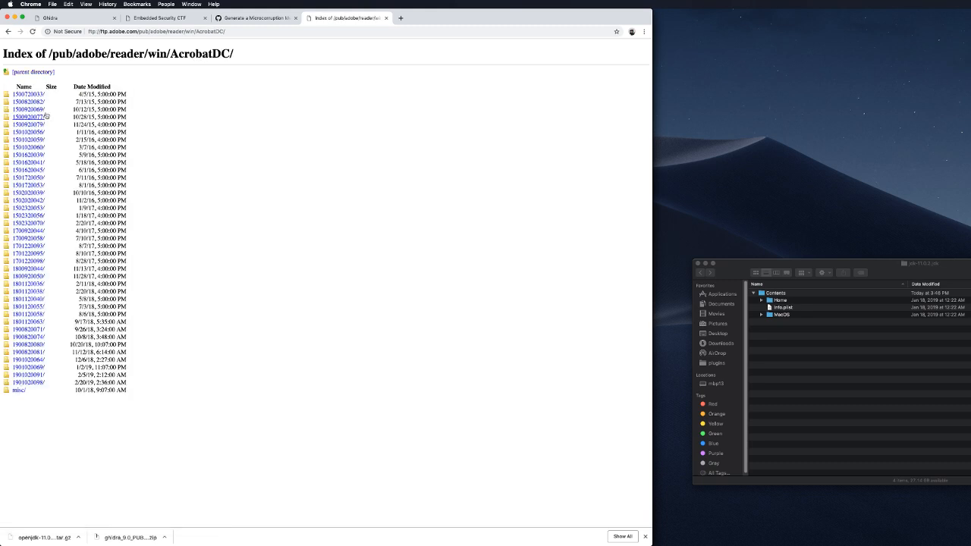
{"action": "left_click", "coordinate": [38, 382]}
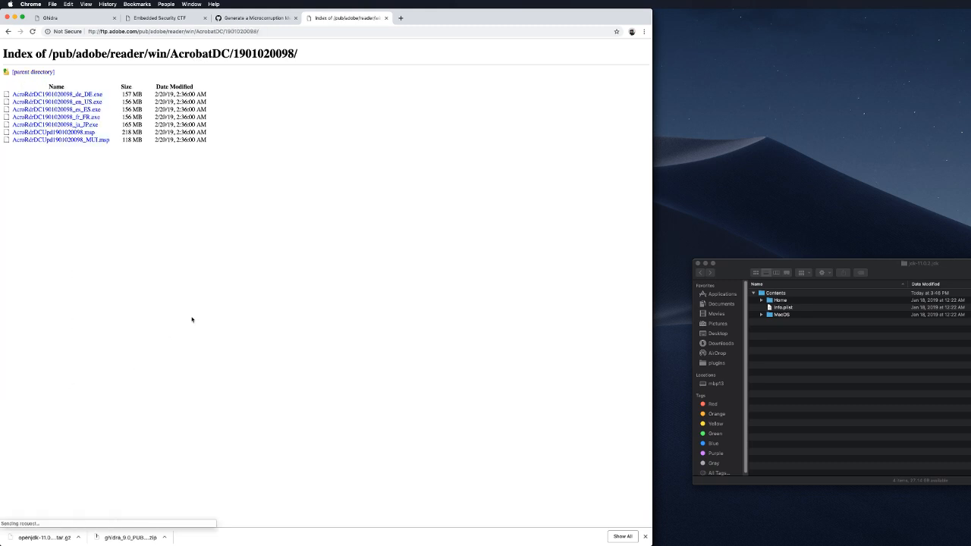
{"action": "left_click", "coordinate": [91, 102]}
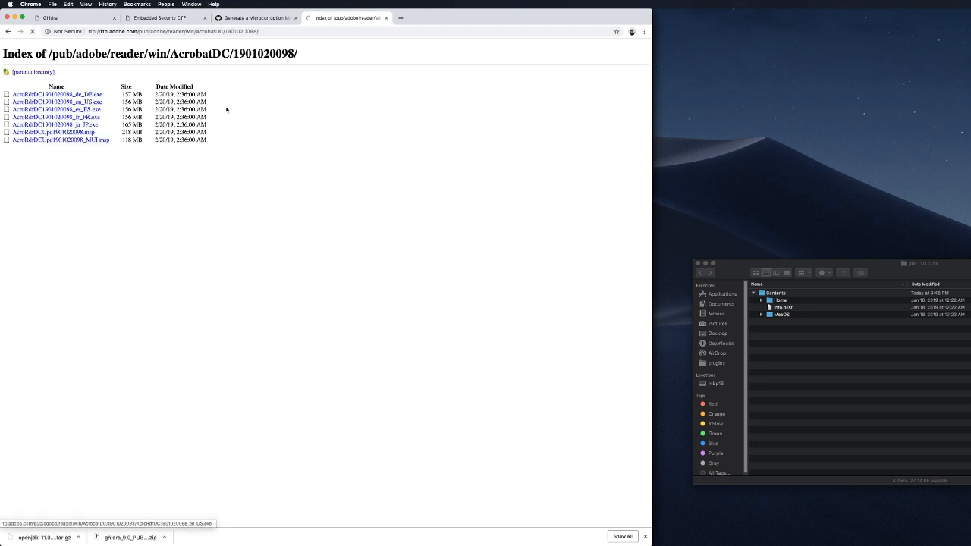
{"action": "left_click", "coordinate": [8, 31]}
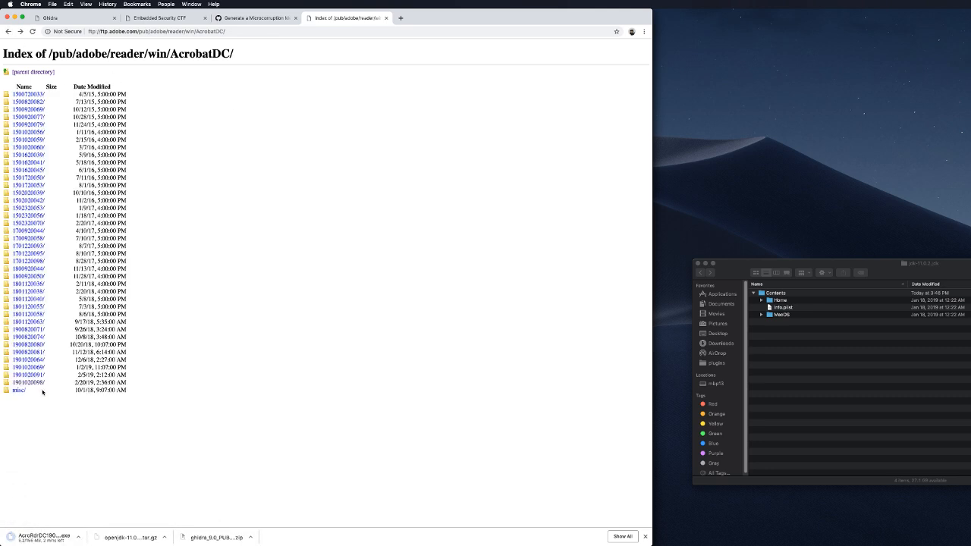
{"action": "left_click", "coordinate": [38, 94]}
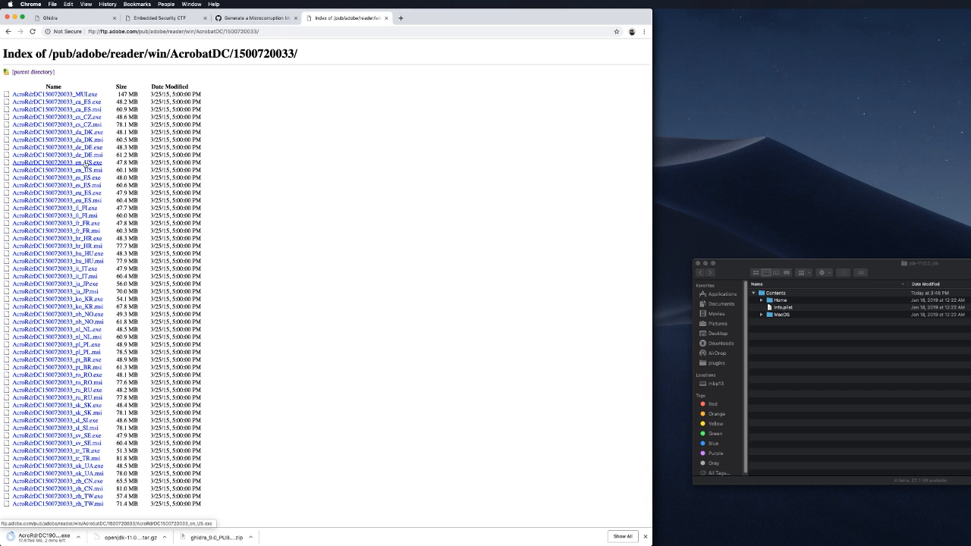
{"action": "left_click", "coordinate": [86, 163]}
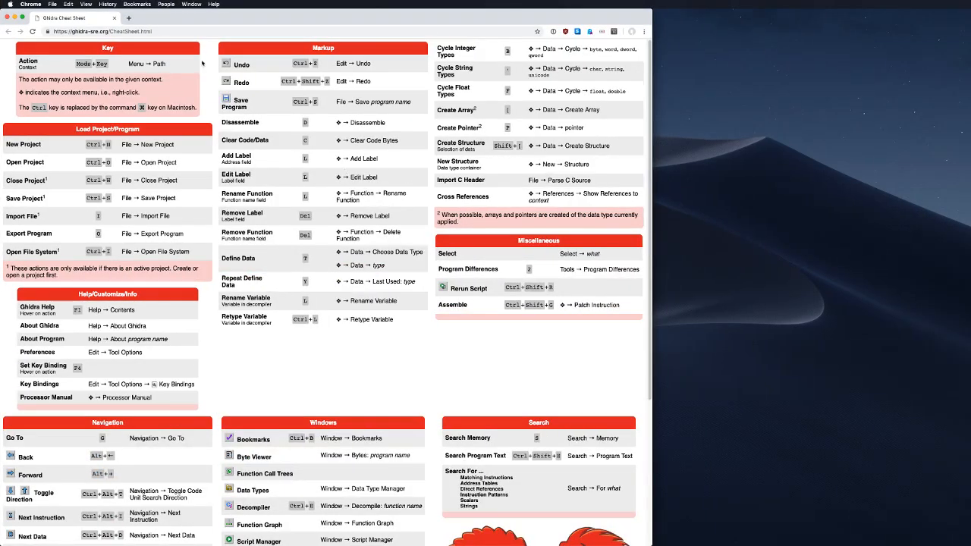
{"action": "mouse_move", "coordinate": [154, 17]}
{"action": "left_mouse_down"}
{"action": "mouse_move", "coordinate": [551, 15]}
{"action": "mouse_move", "coordinate": [157, 2]}
{"action": "left_mouse_up"}
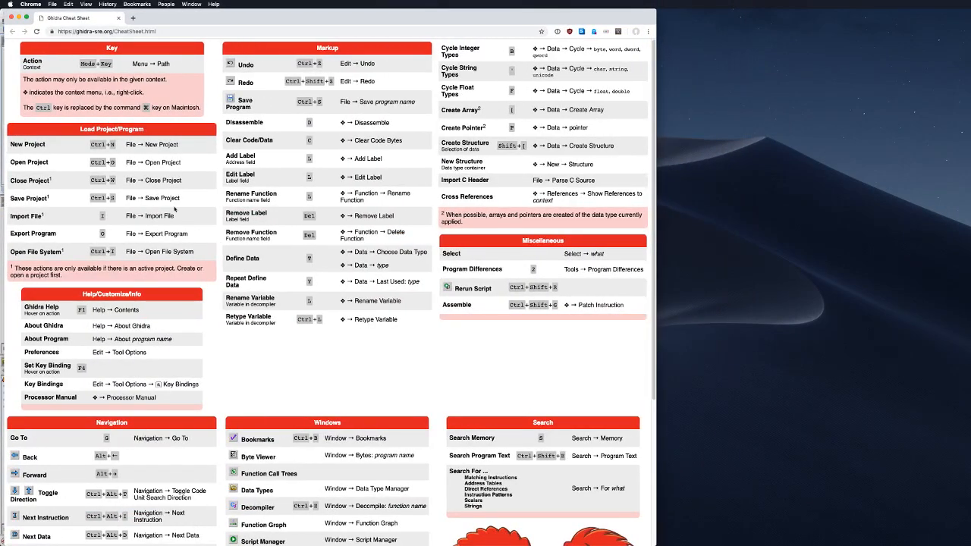
{"action": "scroll", "coordinate": [198, 353], "scroll_direction": "down", "scroll_amount": 4}
{"action": "scroll", "coordinate": [198, 353], "scroll_direction": "down", "scroll_amount": 2}
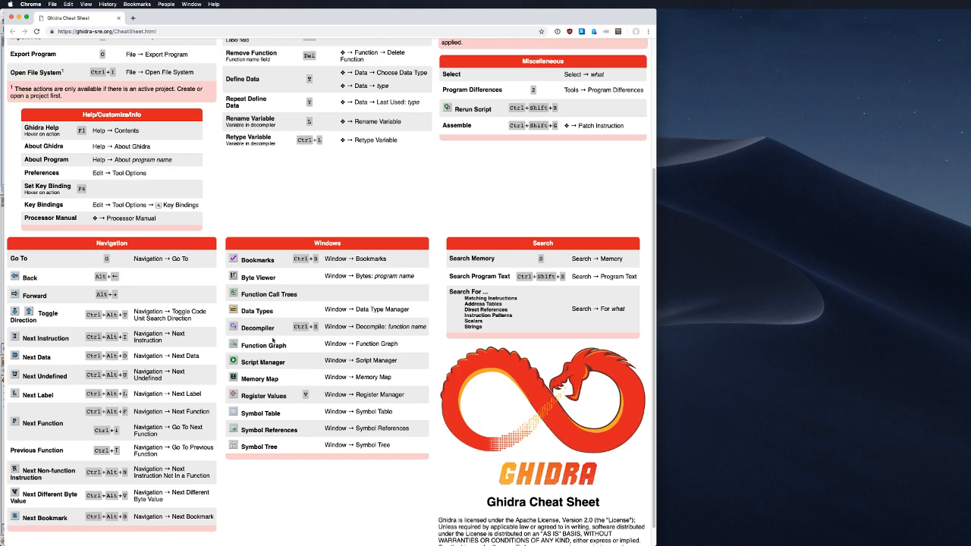
{"action": "scroll", "coordinate": [291, 383], "scroll_direction": "down", "scroll_amount": 1}
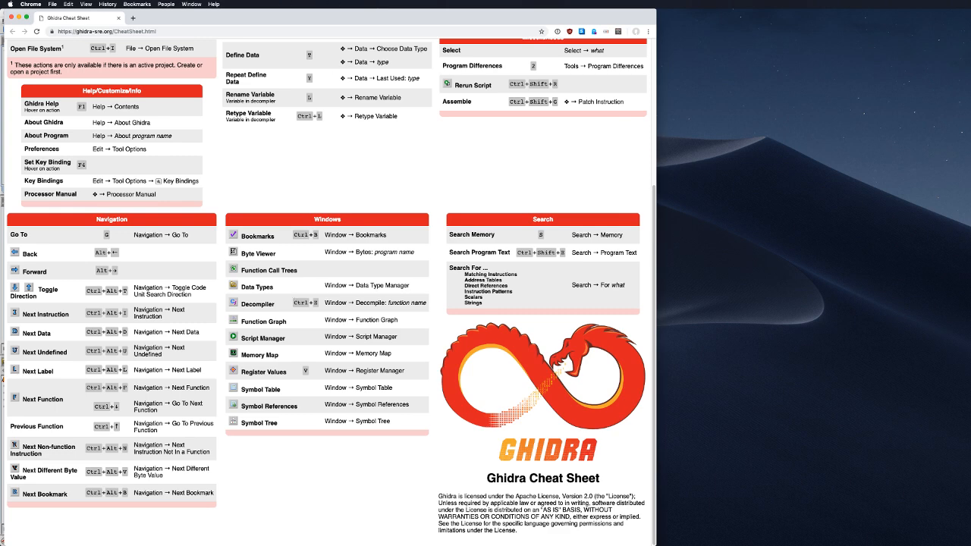
{"action": "key", "text": "super+Tab"}
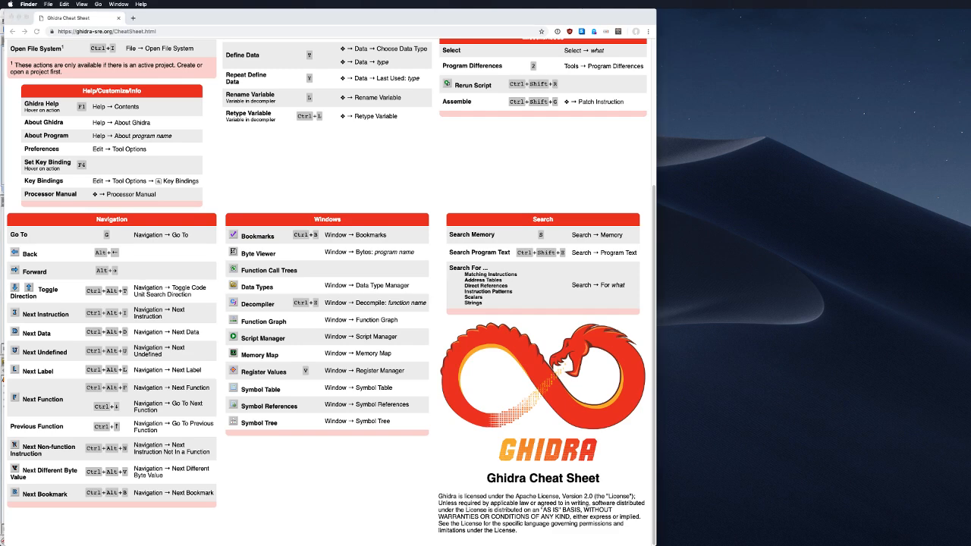
{"action": "left_click", "coordinate": [428, 144]}
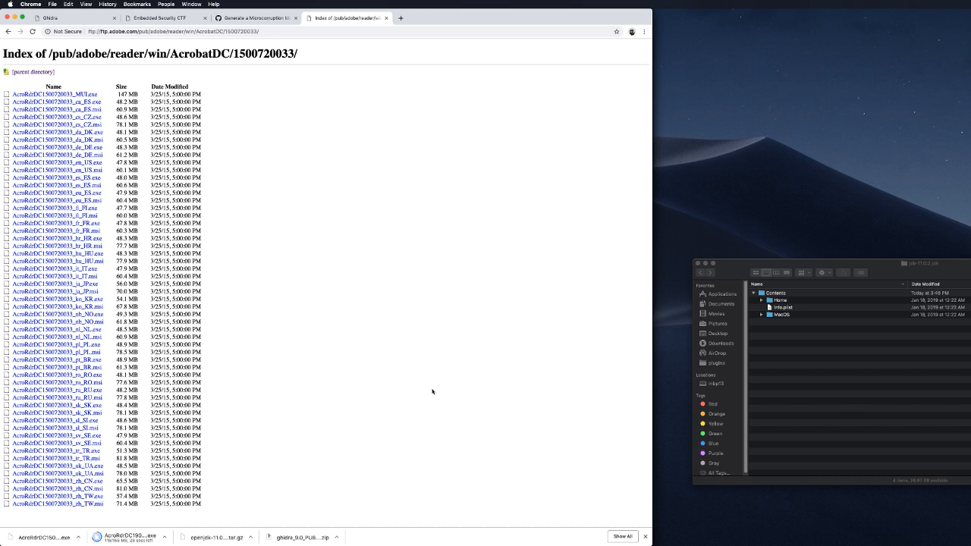
{"action": "mouse_move", "coordinate": [633, 543]}
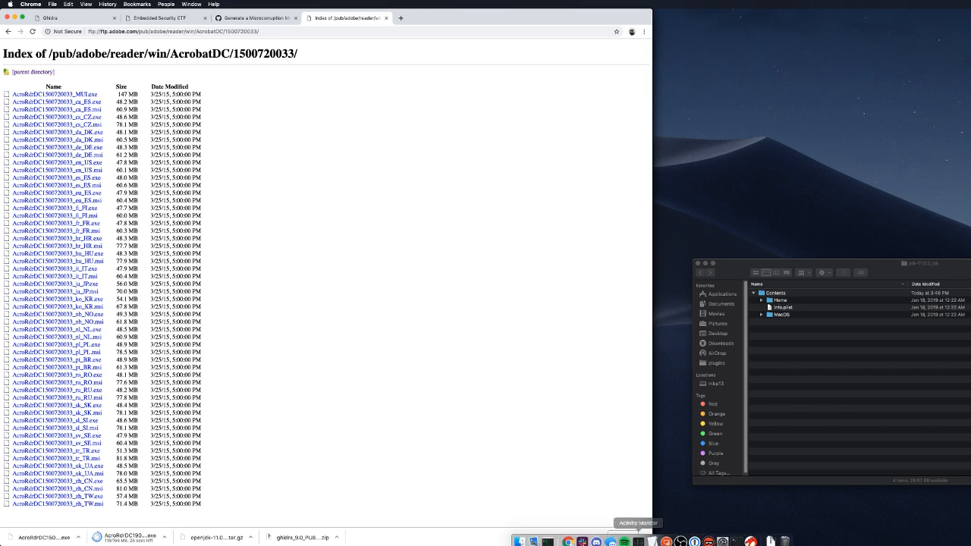
Step: Run cd .. and mkdir adobe_test, then start a cp of the Acrobat installer
{"action": "left_click", "coordinate": [548, 537]}
{"action": "type", "text": "cd .."}
{"action": "key", "text": "Return"}
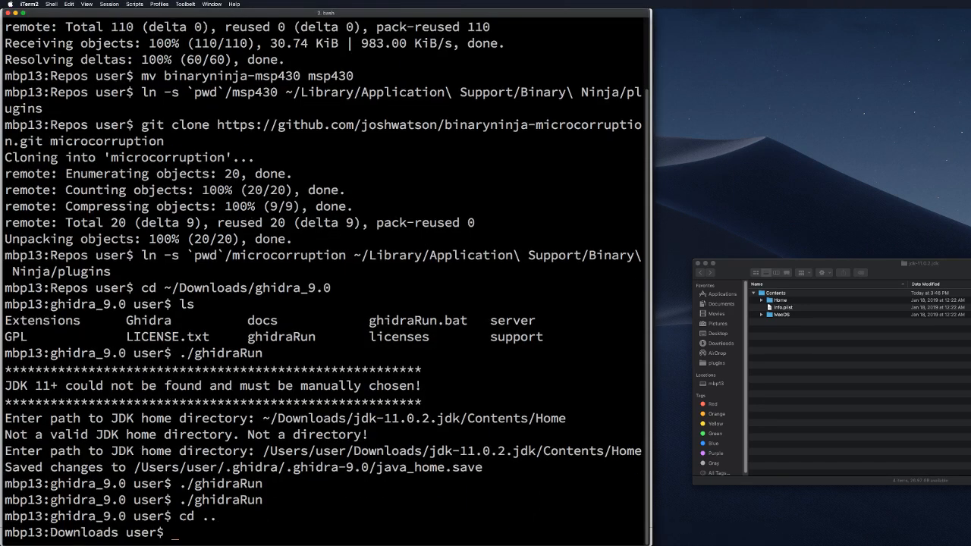
{"action": "type", "text": "mkdir adobe_test"}
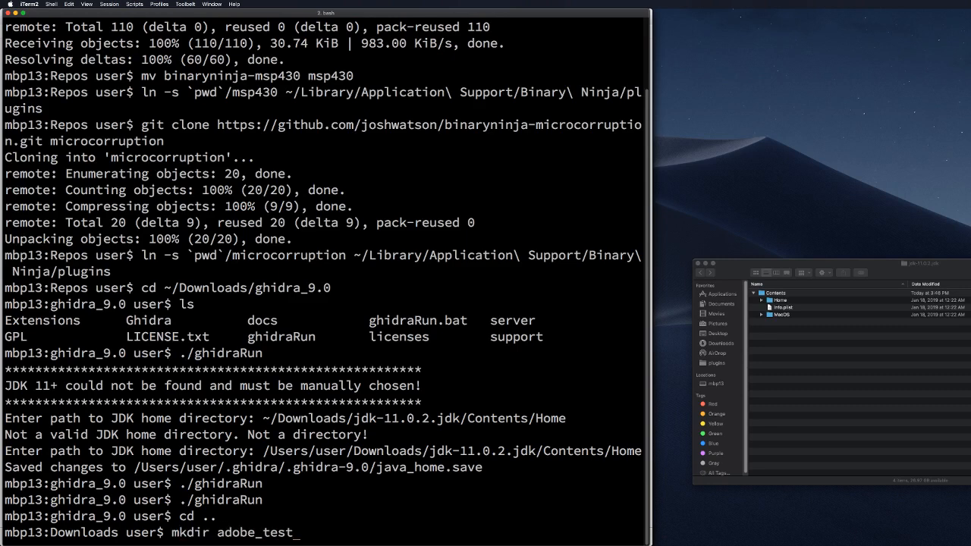
{"action": "key", "text": "Return"}
{"action": "type", "text": "cp "}
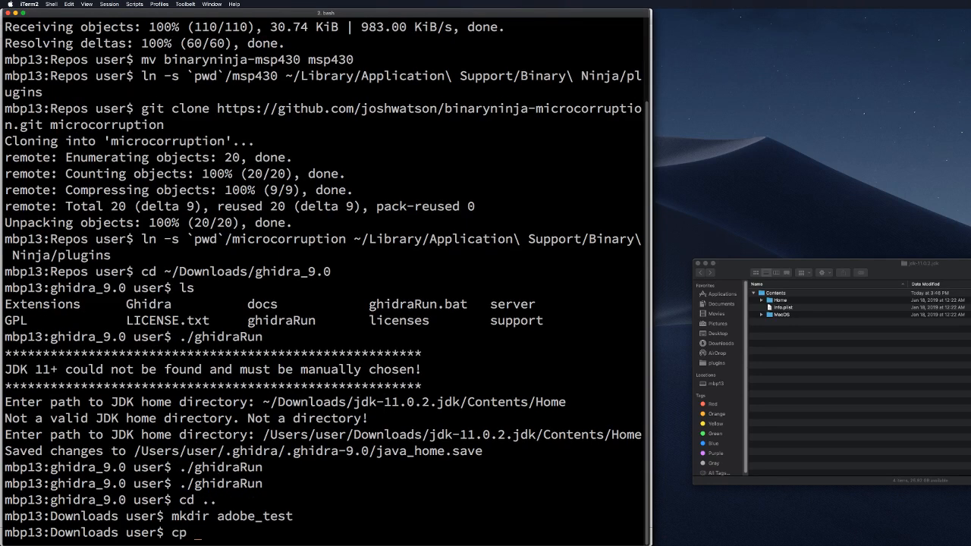
{"action": "type", "text": "Ad"}
{"action": "key", "text": "Tab"}
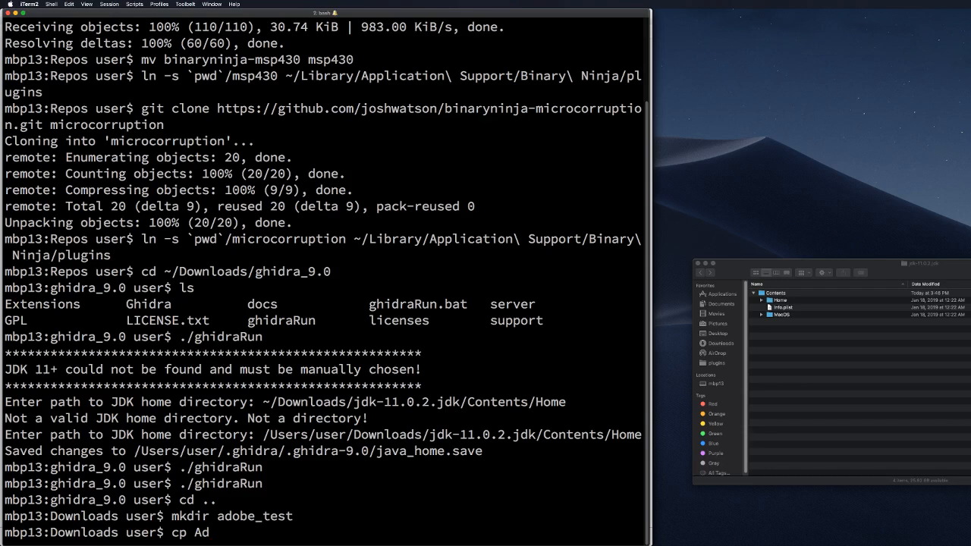
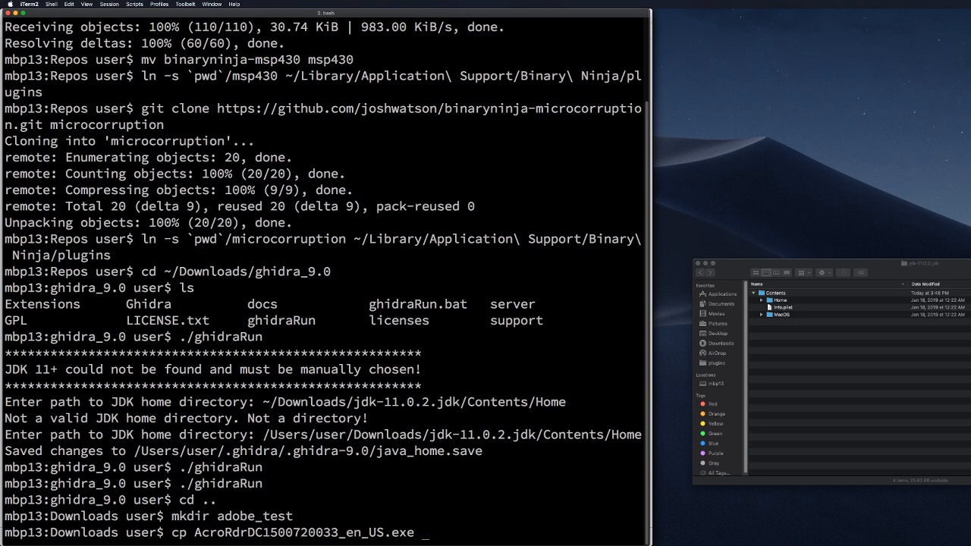
{"action": "type", "text": "adobe_tes"}
{"action": "key", "text": "Tab"}
{"action": "key", "text": "Return"}
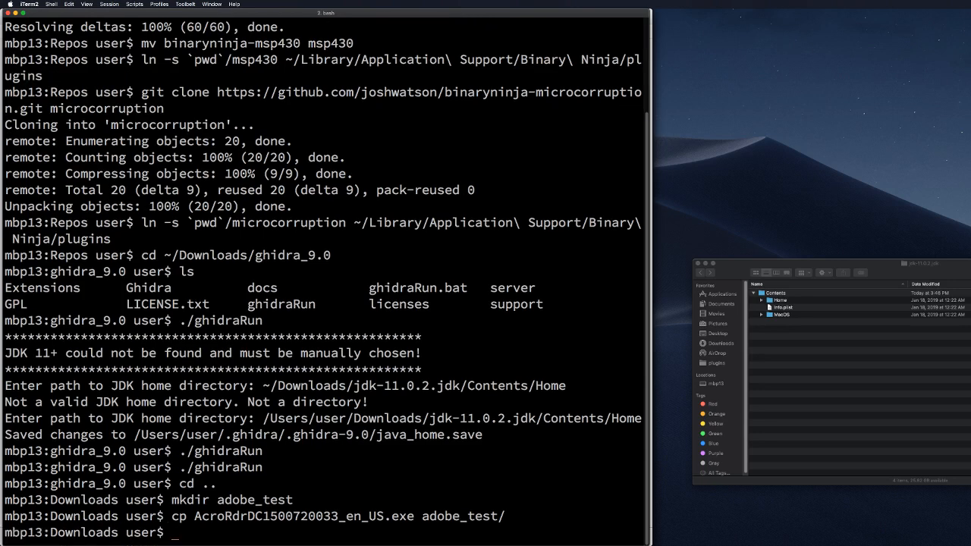
{"action": "type", "text": "mkdir adobe_test/15"}
{"action": "key", "text": "Return"}
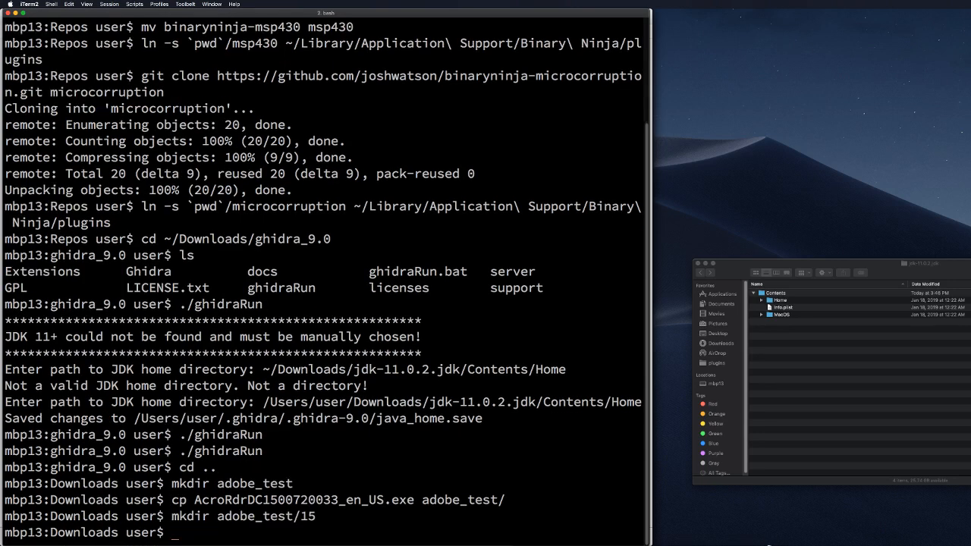
{"action": "type", "text": "mkdir adobe_test/19"}
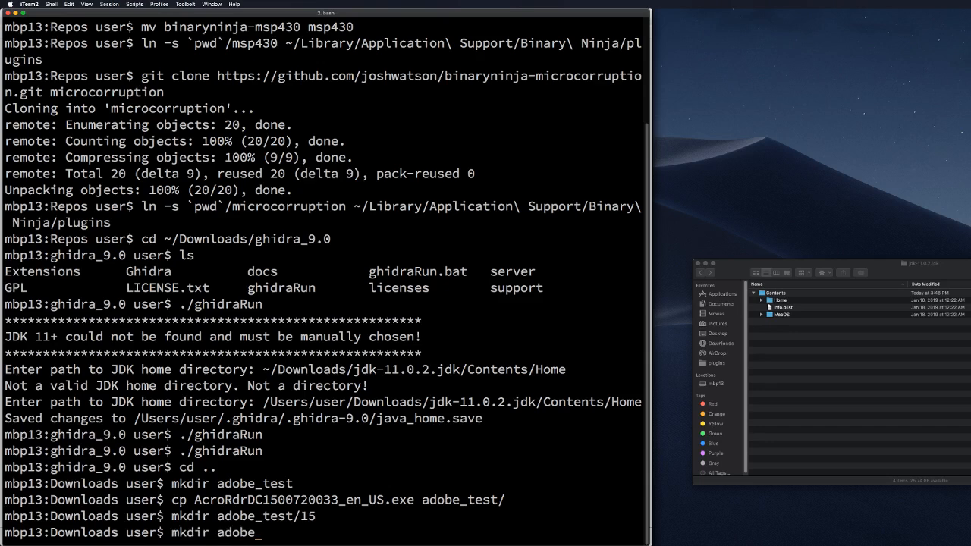
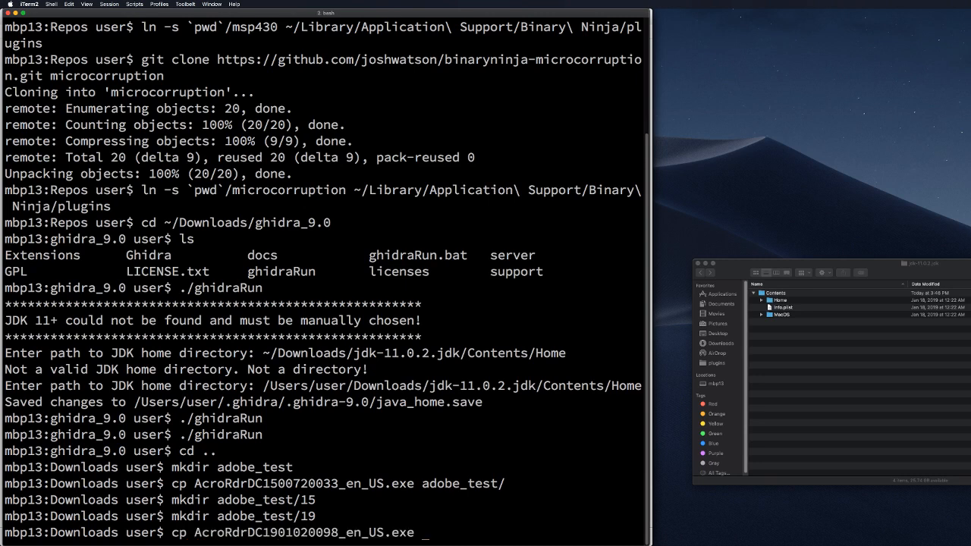
{"action": "type", "text": "adobe"}
{"action": "key", "text": "Tab"}
{"action": "key", "text": "BackSpace"}
{"action": "key", "text": "BackSpace"}
{"action": "key", "text": "BackSpace"}
{"action": "key", "text": "BackSpace"}
{"action": "type", "text": "est/19"}
{"action": "key", "text": "Return"}
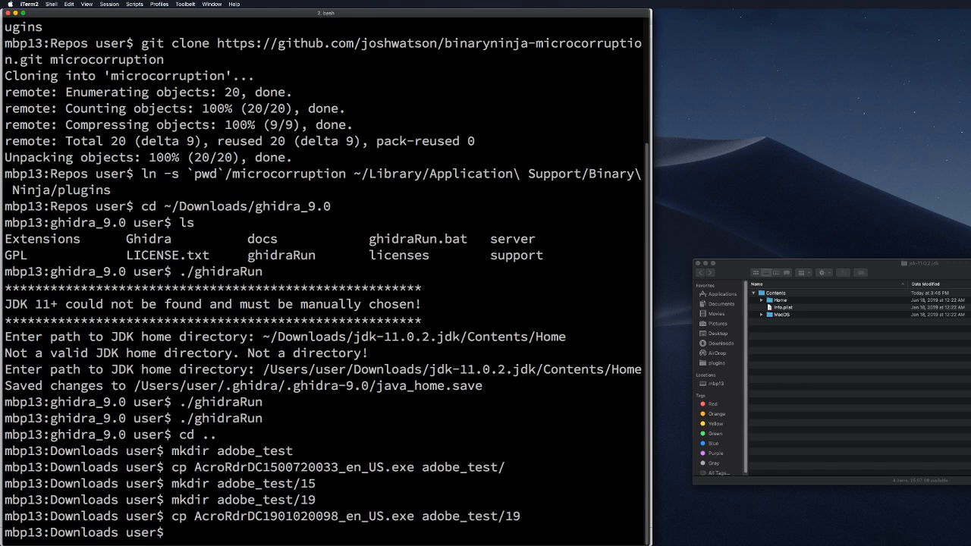
Step: Change into adobe_test and list its contents
{"action": "type", "text": "cd adob"}
{"action": "key", "text": "Tab"}
{"action": "key", "text": "Return"}
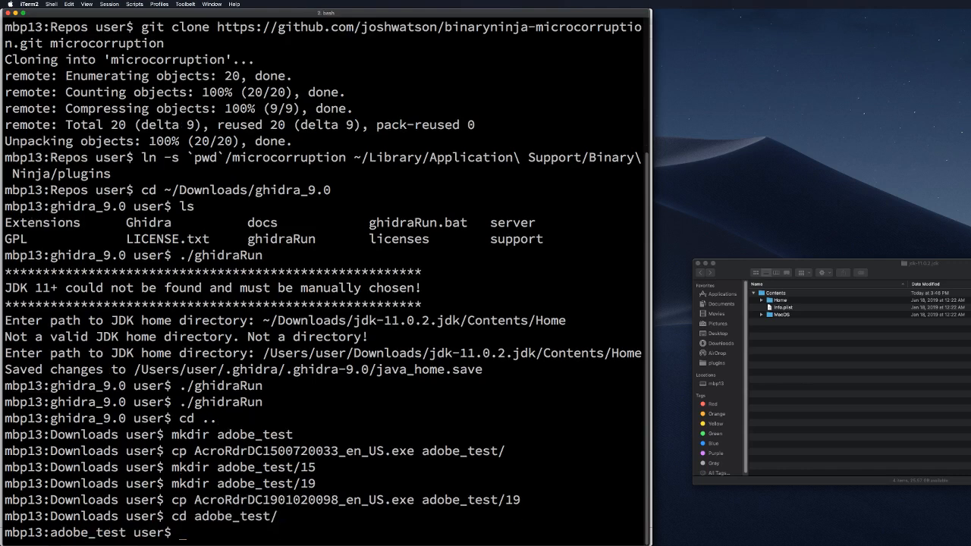
{"action": "type", "text": "ls"}
{"action": "key", "text": "Return"}
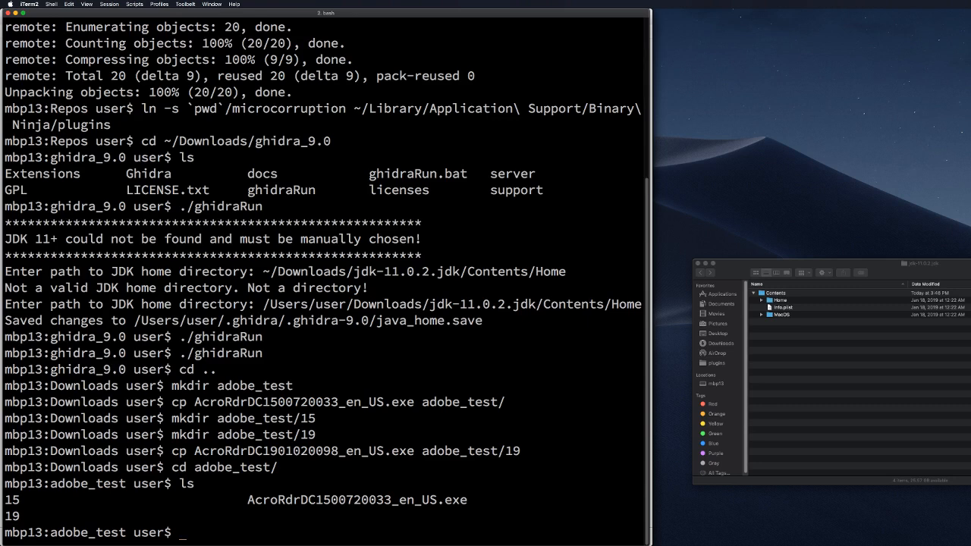
{"action": "type", "text": "mv Ac"}
{"action": "type", "text": "r"}
{"action": "key", "text": "Tab"}
{"action": "type", "text": "16"}
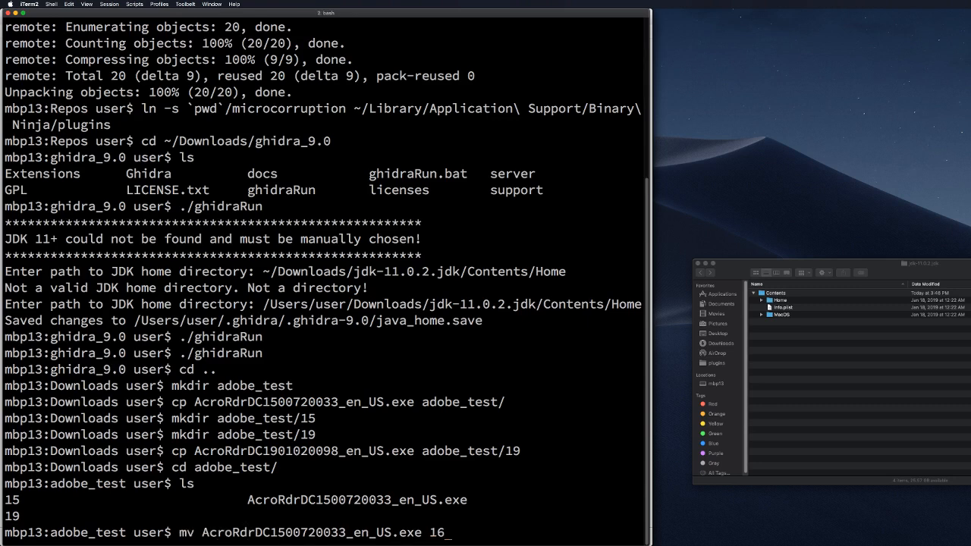
{"action": "key", "text": "BackSpace"}
{"action": "type", "text": "5/"}
{"action": "key", "text": "Return"}
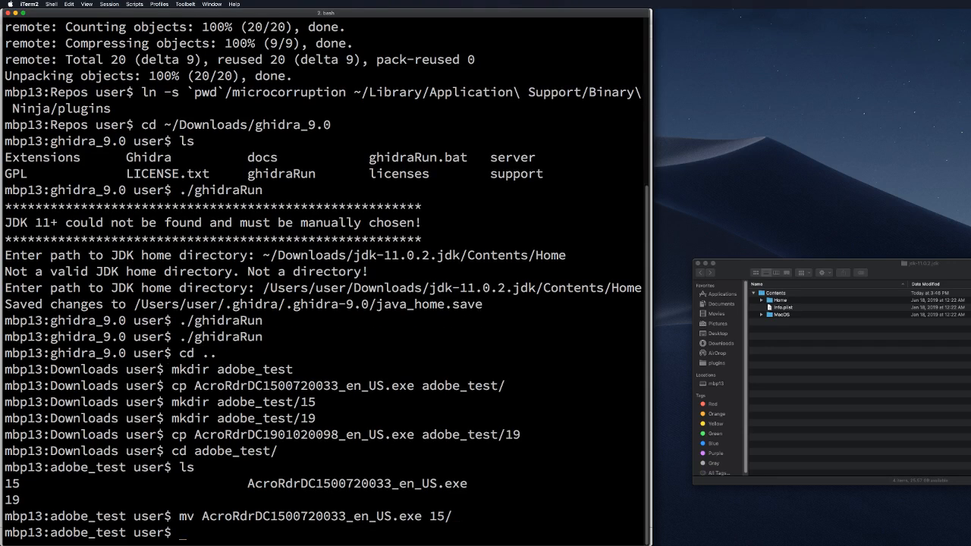
Step: Inside folder 15, extract the version 15 installer with 7z and list the results
{"action": "type", "text": "cd 15"}
{"action": "key", "text": "Return"}
{"action": "type", "text": "ls"}
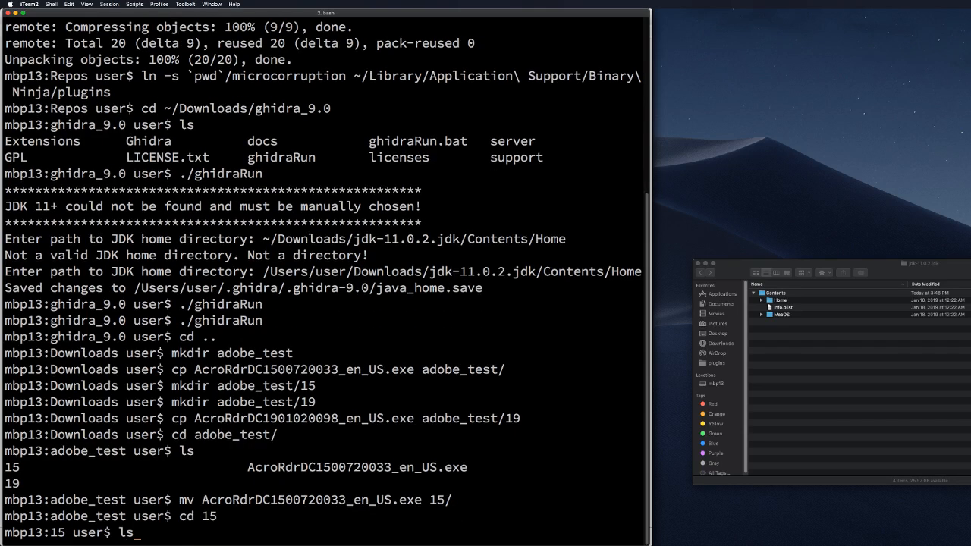
{"action": "key", "text": "Return"}
{"action": "type", "text": "7z x Acr"}
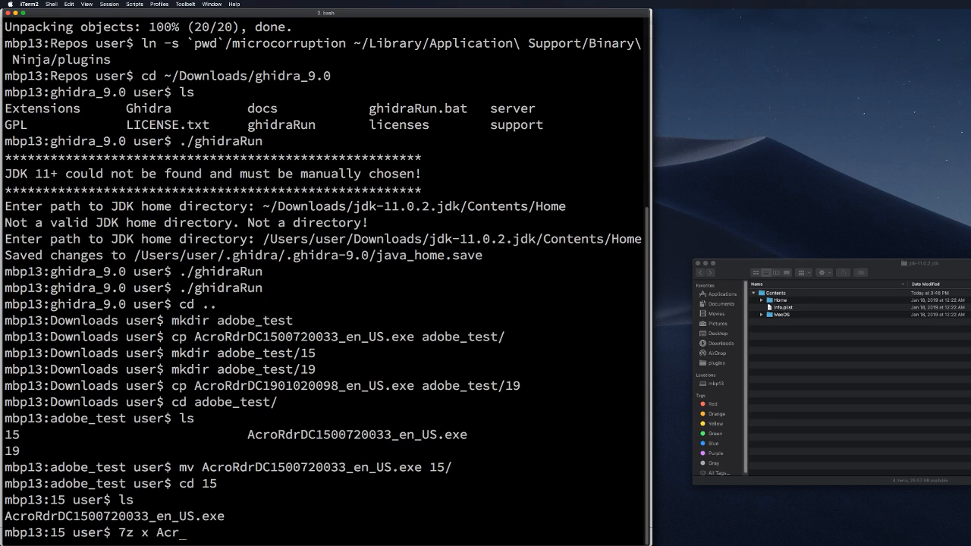
{"action": "key", "text": "Tab"}
{"action": "key", "text": "Return"}
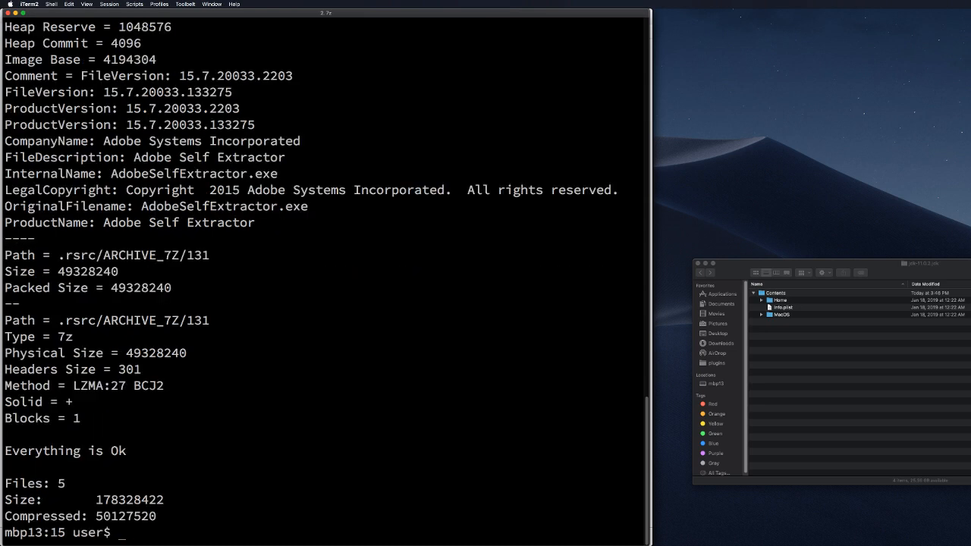
{"action": "type", "text": "ls"}
{"action": "key", "text": "Return"}
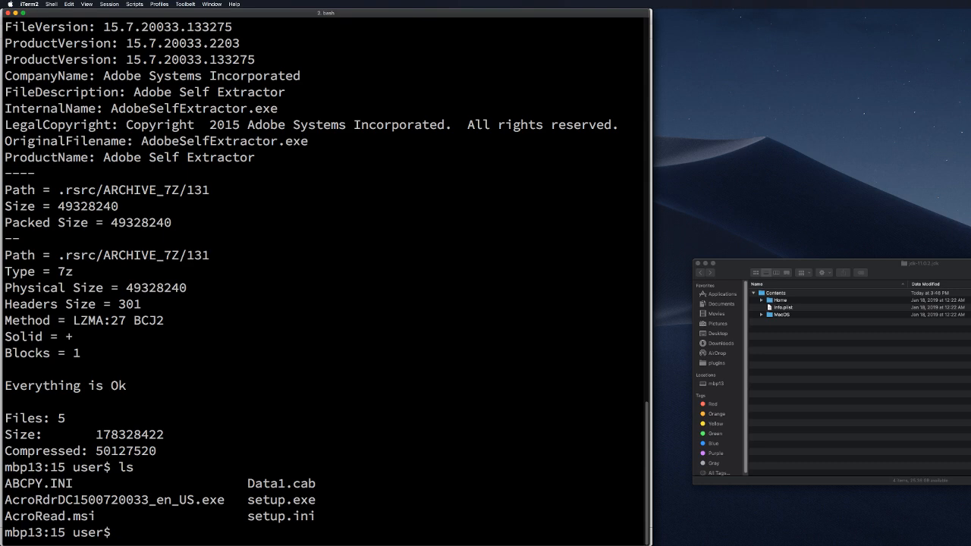
Step: Extract Data1.cab with 7z and list the unpacked files
{"action": "type", "text": "7z x Dat"}
{"action": "key", "text": "Tab"}
{"action": "key", "text": "Return"}
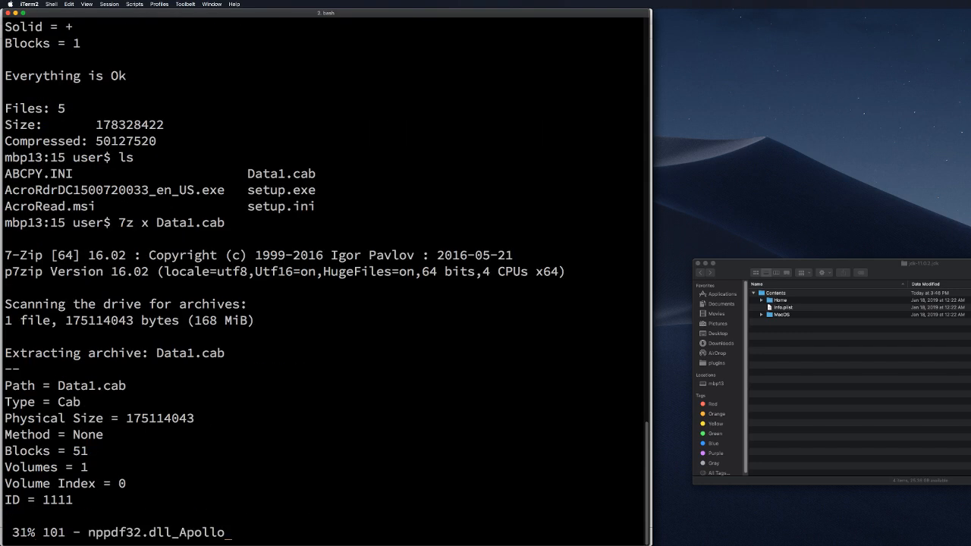
{"action": "type", "text": "ls"}
{"action": "key", "text": "Return"}
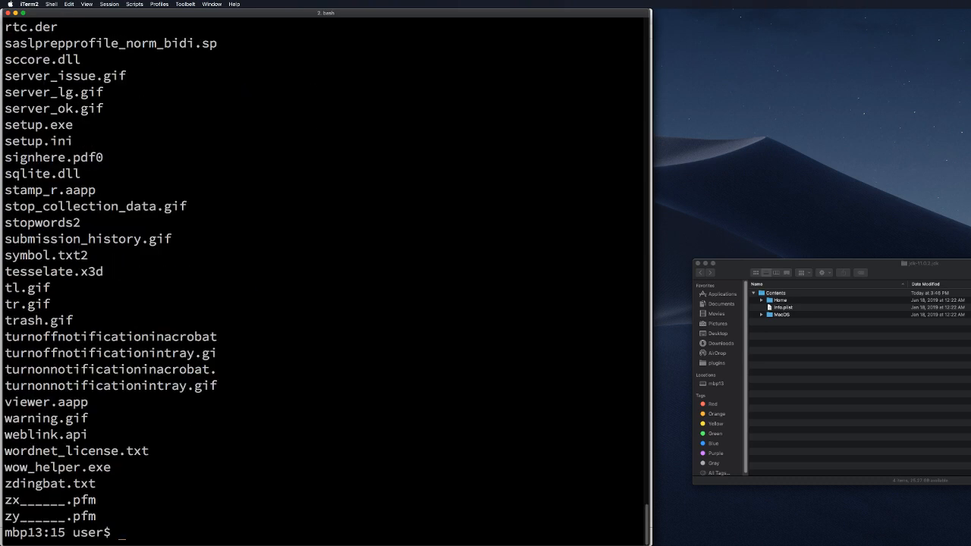
Step: Go back up to adobe_test, list it, and enter folder 19
{"action": "type", "text": "cd .."}
{"action": "key", "text": "Return"}
{"action": "type", "text": "ls"}
{"action": "key", "text": "Return"}
{"action": "type", "text": "cd 19"}
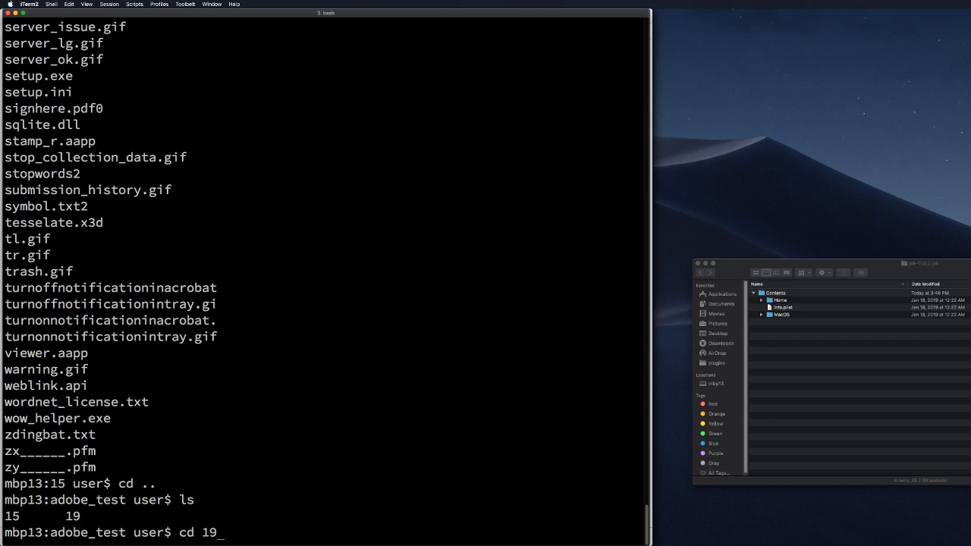
{"action": "key", "text": "Return"}
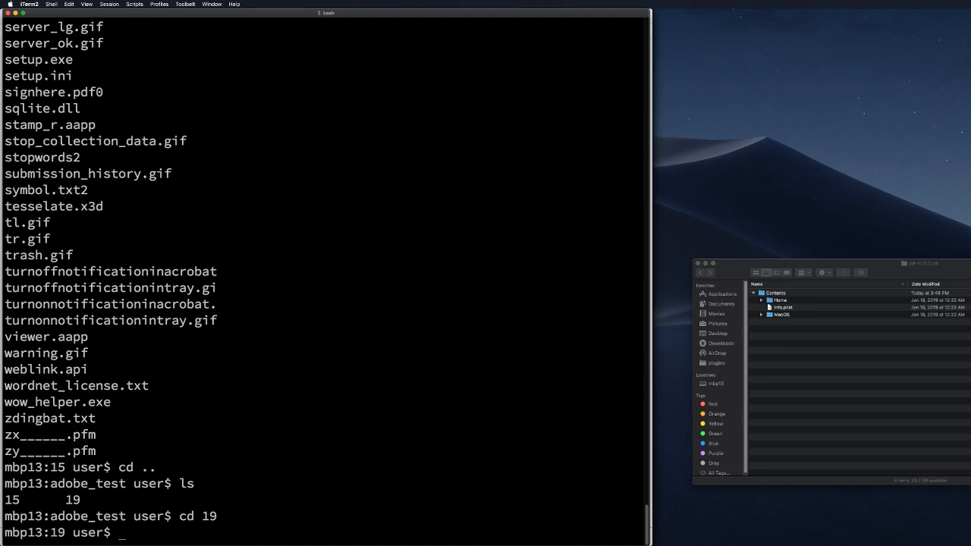
{"action": "type", "text": "7z x A"}
{"action": "key", "text": "Tab"}
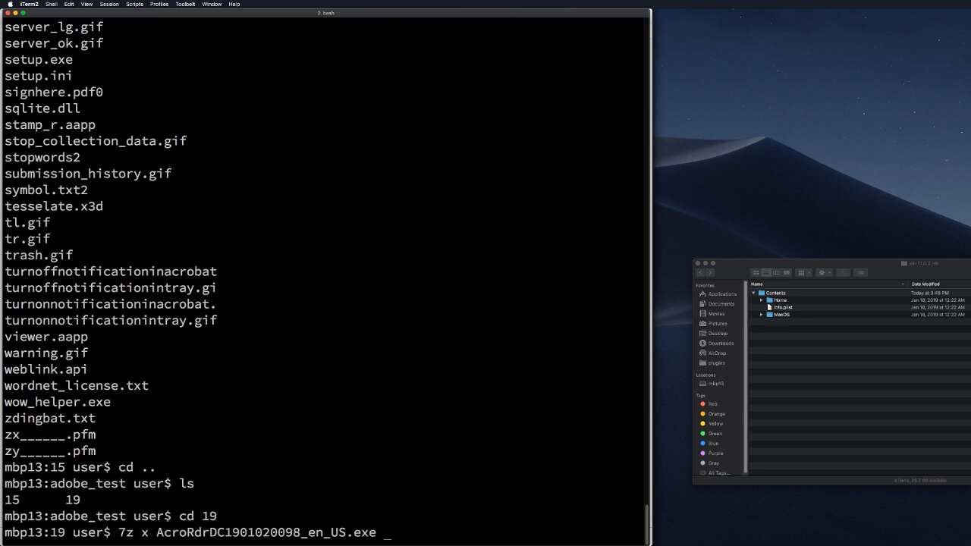
{"action": "key", "text": "Return"}
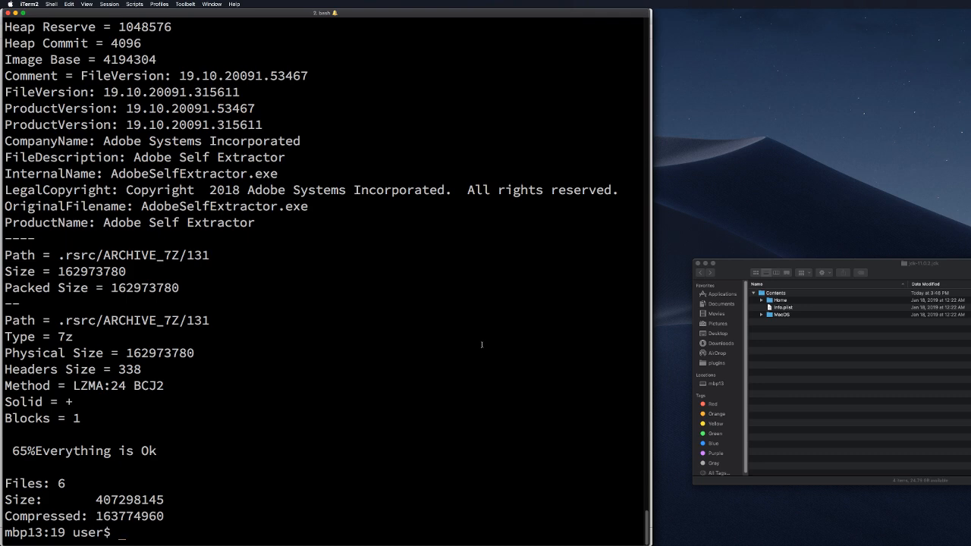
{"action": "type", "text": "ls"}
{"action": "key", "text": "Return"}
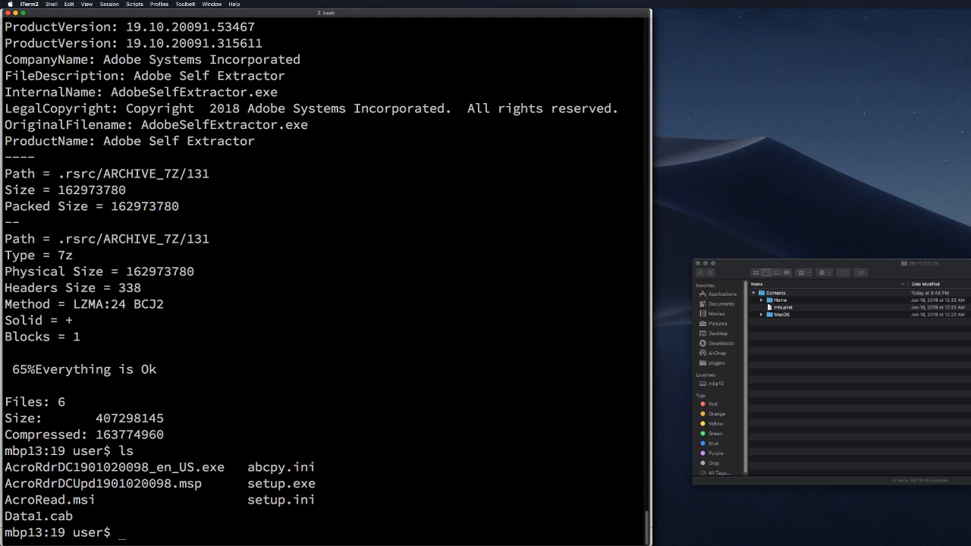
Step: Unpack Data1.cab with 7z, producing 263 files, and list them
{"action": "type", "text": "7z x Data"}
{"action": "key", "text": "Tab"}
{"action": "key", "text": "Return"}
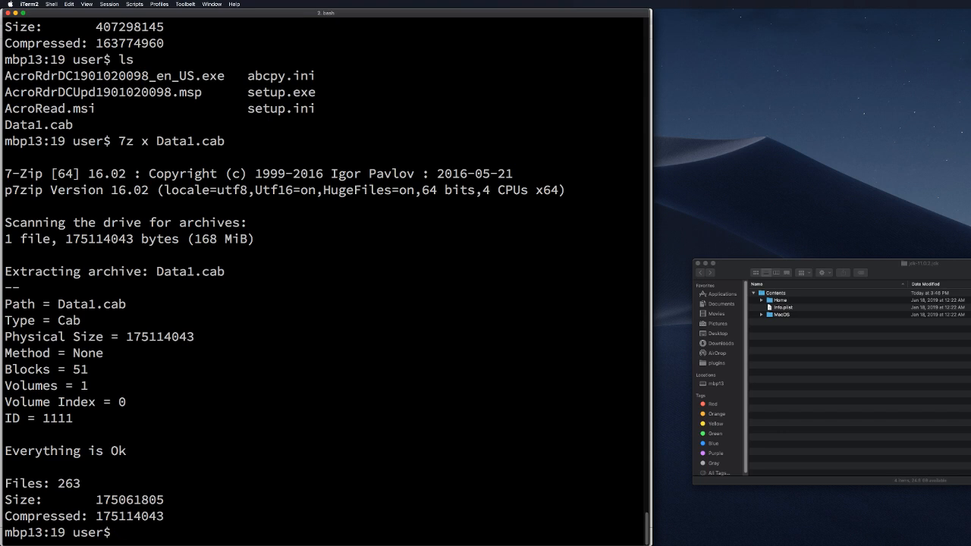
{"action": "type", "text": "ls"}
{"action": "key", "text": "Return"}
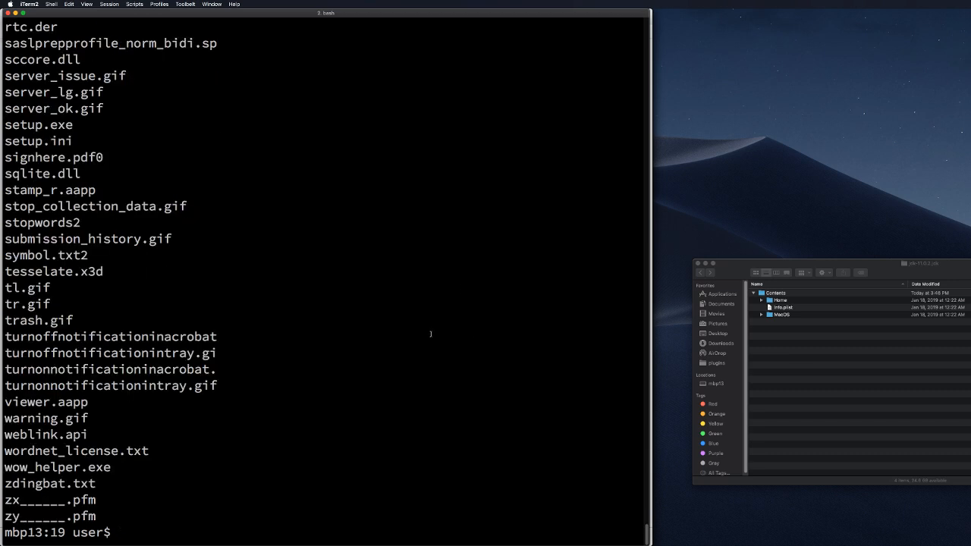
Step: Review folder 19's files with ls -l and ls -1 listings
{"action": "scroll", "coordinate": [430, 333], "scroll_direction": "up", "scroll_amount": 20}
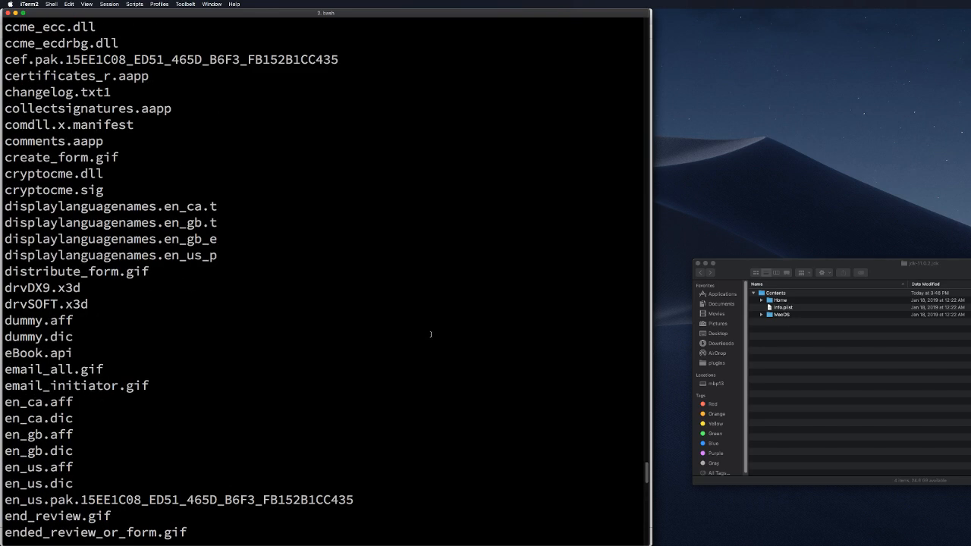
{"action": "scroll", "coordinate": [430, 334], "scroll_direction": "up", "scroll_amount": 5}
{"action": "scroll", "coordinate": [430, 334], "scroll_direction": "up", "scroll_amount": 7}
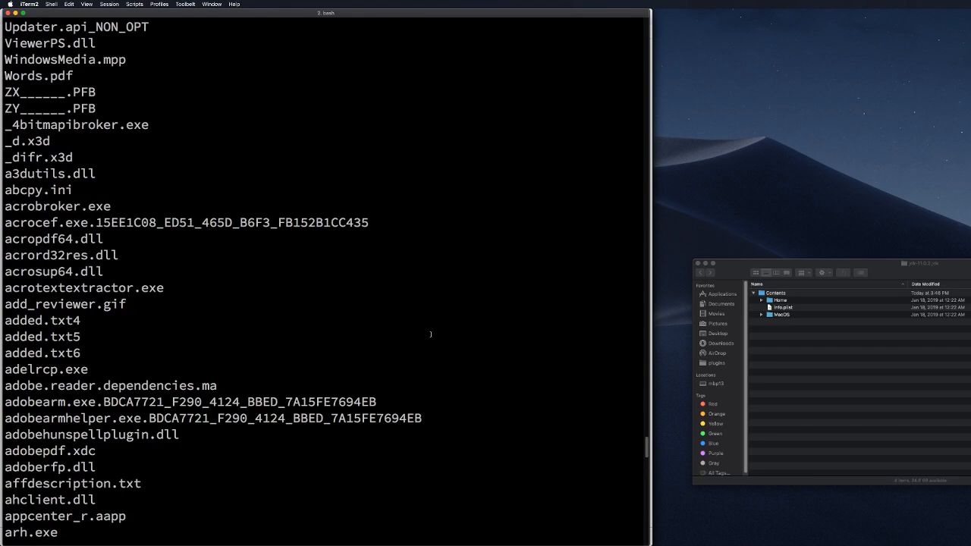
{"action": "scroll", "coordinate": [430, 333], "scroll_direction": "down", "scroll_amount": 1}
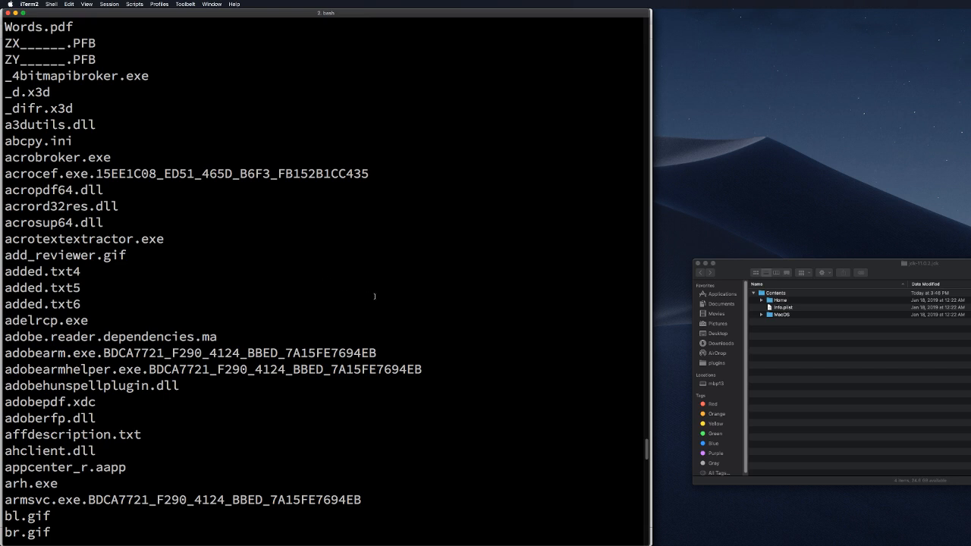
{"action": "scroll", "coordinate": [375, 297], "scroll_direction": "down", "scroll_amount": 3}
{"action": "scroll", "coordinate": [378, 299], "scroll_direction": "down", "scroll_amount": 7}
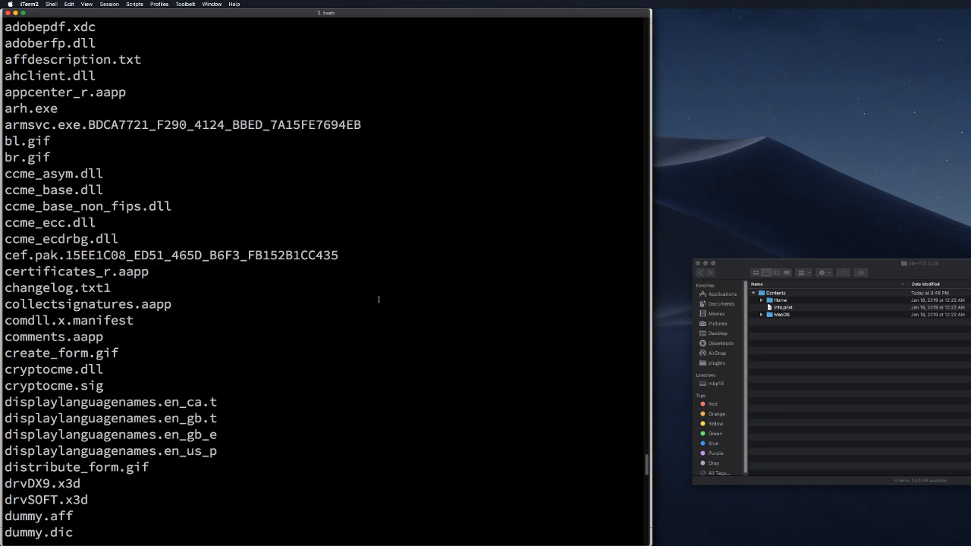
{"action": "scroll", "coordinate": [377, 301], "scroll_direction": "down", "scroll_amount": 8}
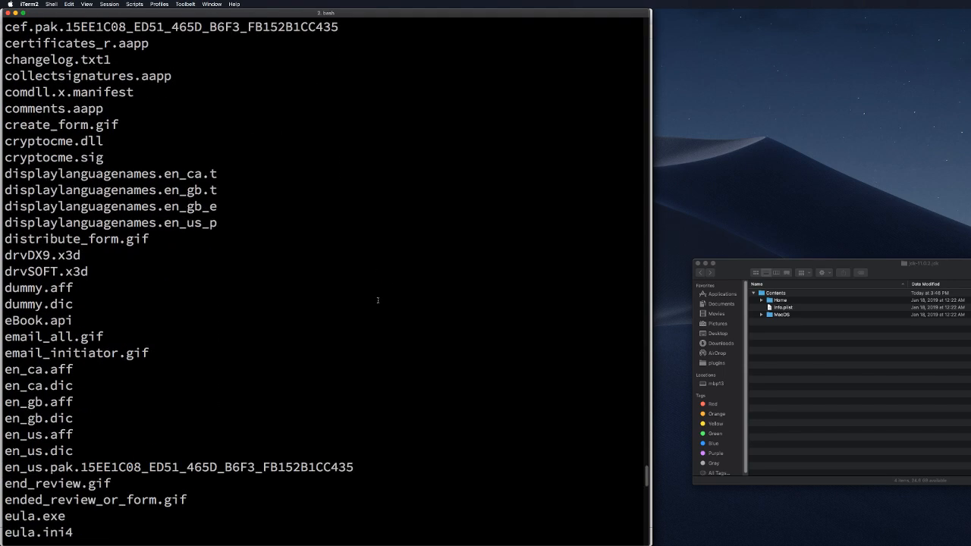
{"action": "scroll", "coordinate": [378, 301], "scroll_direction": "down", "scroll_amount": 8}
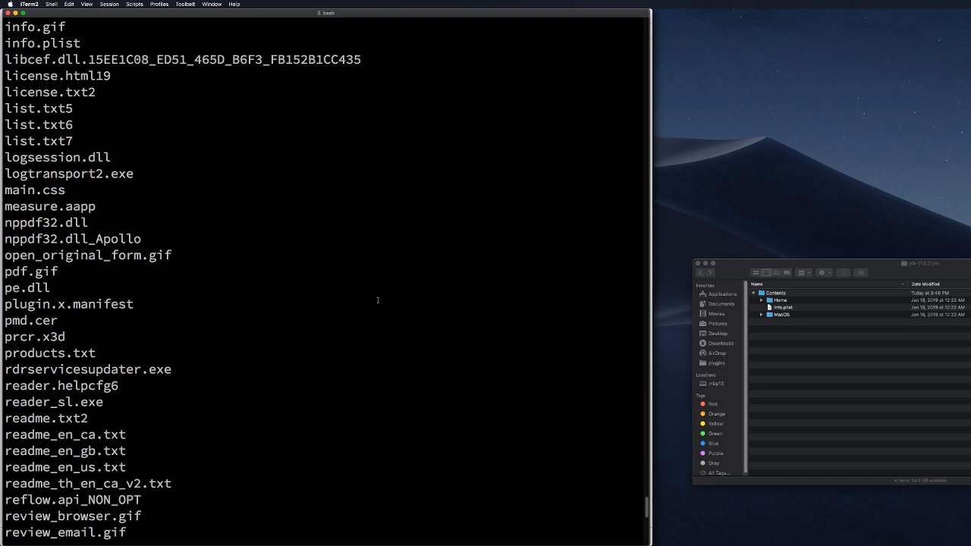
{"action": "scroll", "coordinate": [378, 300], "scroll_direction": "down", "scroll_amount": 10}
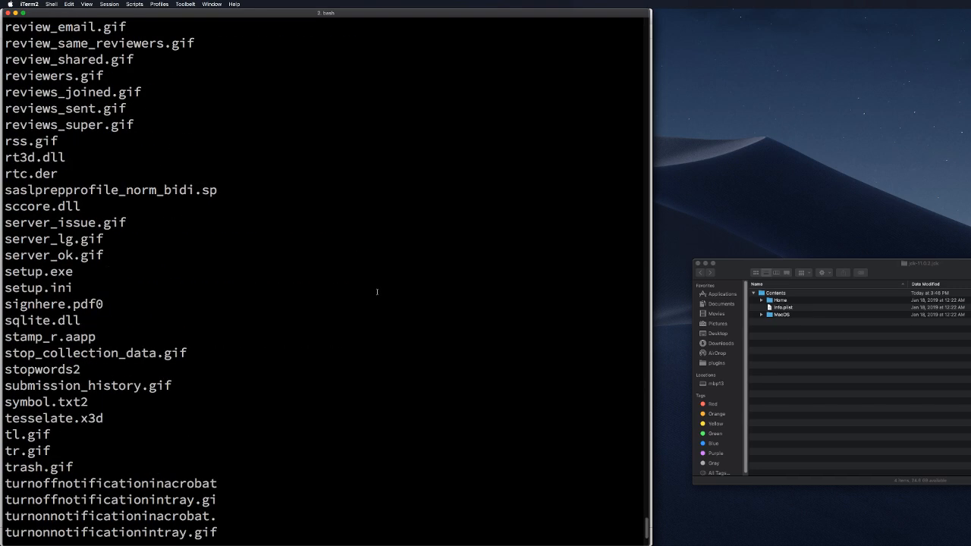
{"action": "type", "text": "ls -p"}
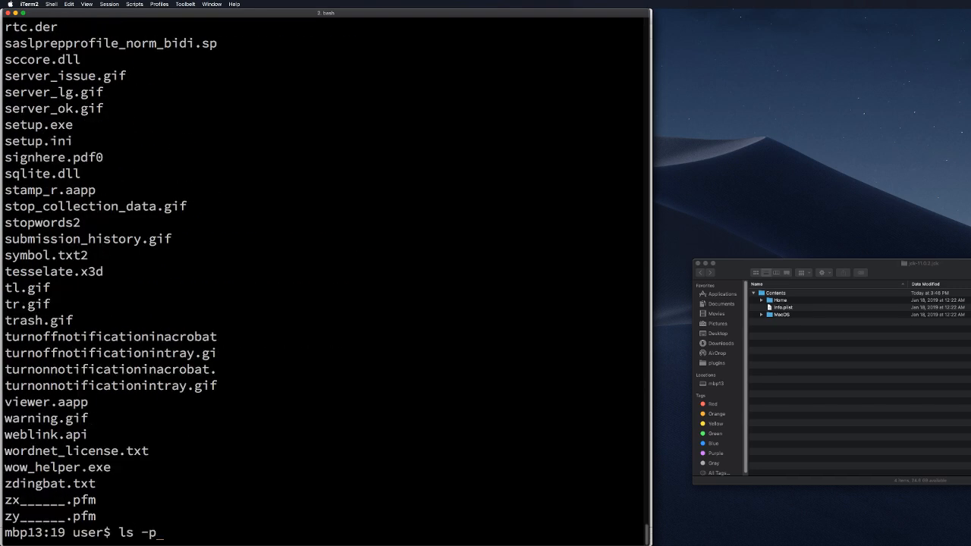
{"action": "key", "text": "BackSpace"}
{"action": "key", "text": "BackSpace"}
{"action": "key", "text": "BackSpace"}
{"action": "key", "text": "BackSpace"}
{"action": "key", "text": "BackSpace"}
{"action": "type", "text": "ls -l"}
{"action": "key", "text": "Return"}
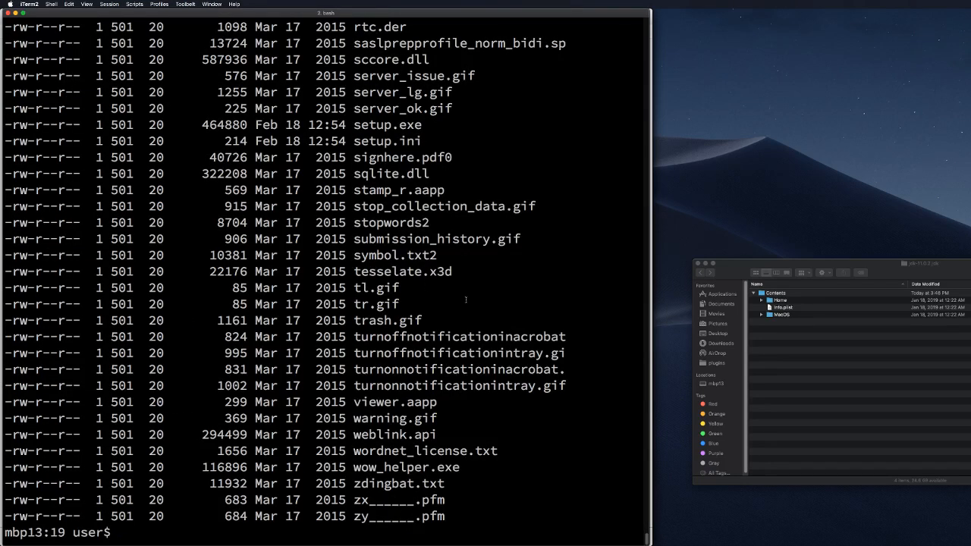
{"action": "type", "text": "ls -1"}
{"action": "key", "text": "Return"}
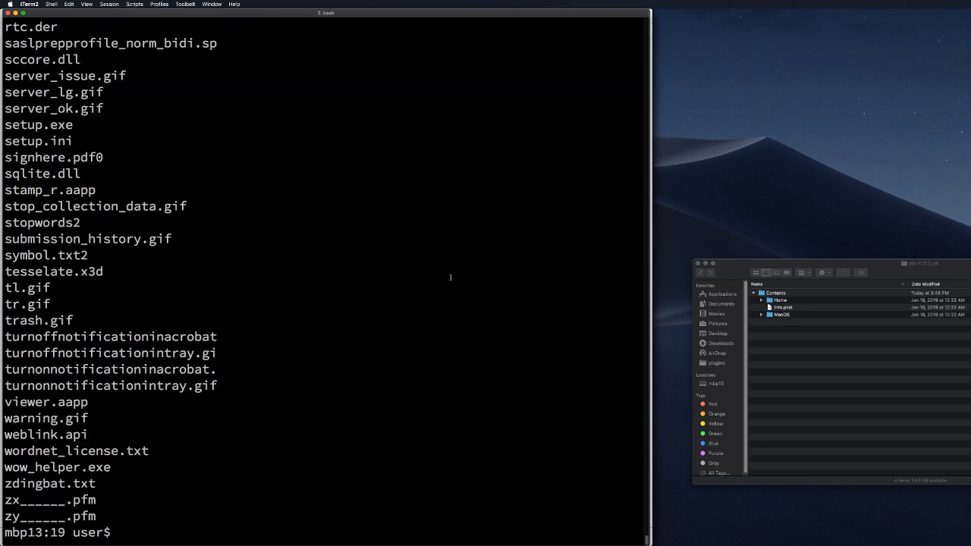
Step: List the acro* files, then the full directory contents
{"action": "type", "text": "ls acro*"}
{"action": "key", "text": "Return"}
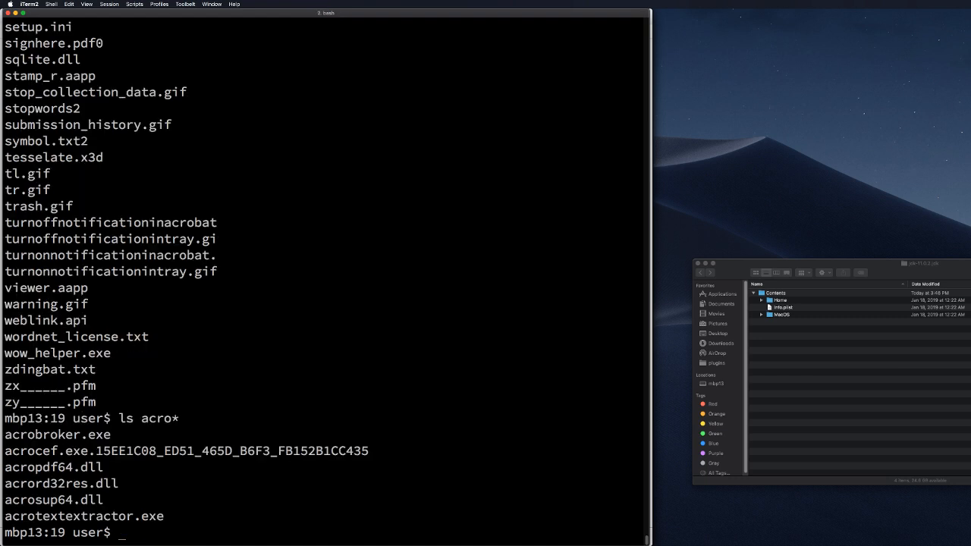
{"action": "type", "text": "ls"}
{"action": "key", "text": "Return"}
{"action": "type", "text": "cd"}
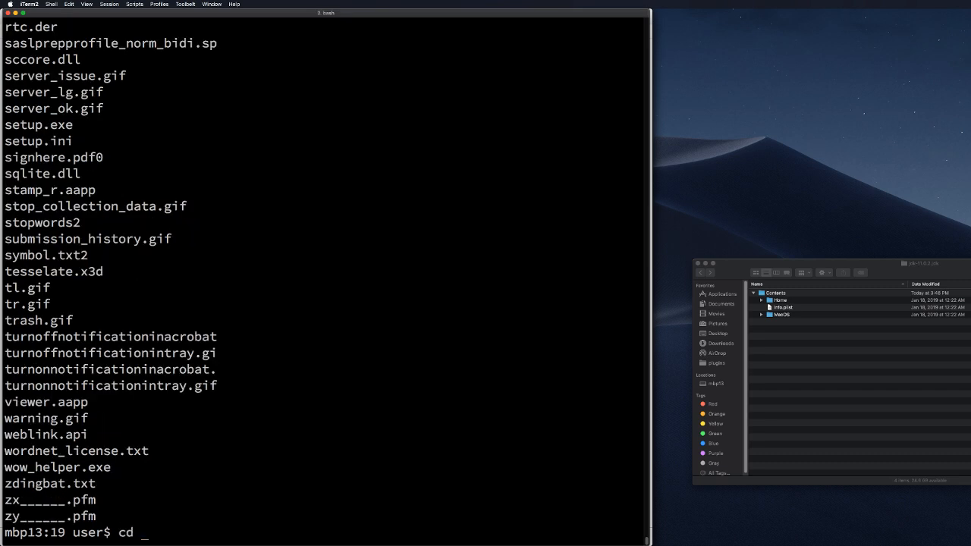
{"action": "key", "text": "BackSpace"}
{"action": "key", "text": "BackSpace"}
{"action": "key", "text": "BackSpace"}
{"action": "key", "text": "BackSpace"}
Step: Scroll the terminal listing back up to the AcroRd32.dll entries
{"action": "scroll", "coordinate": [398, 311], "scroll_direction": "up", "scroll_amount": 7}
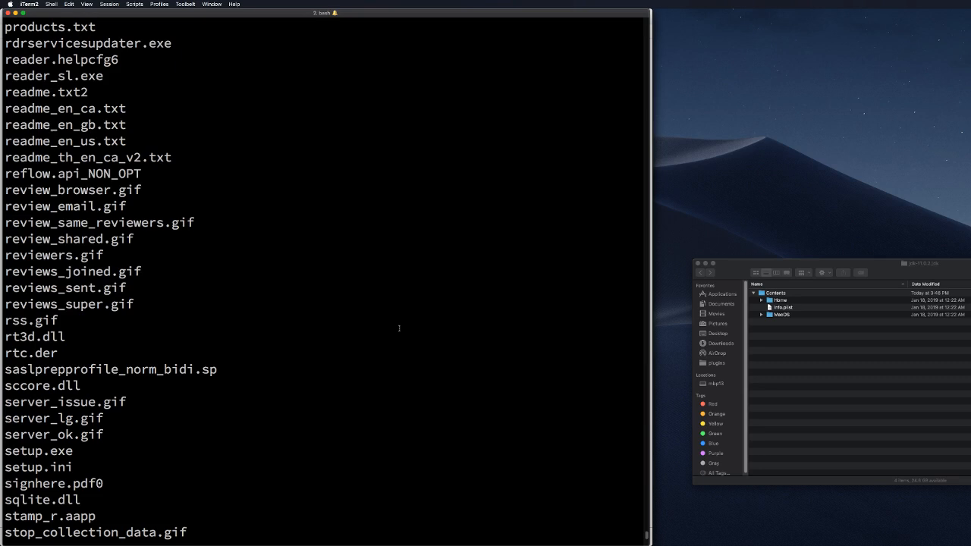
{"action": "scroll", "coordinate": [399, 328], "scroll_direction": "up", "scroll_amount": 9}
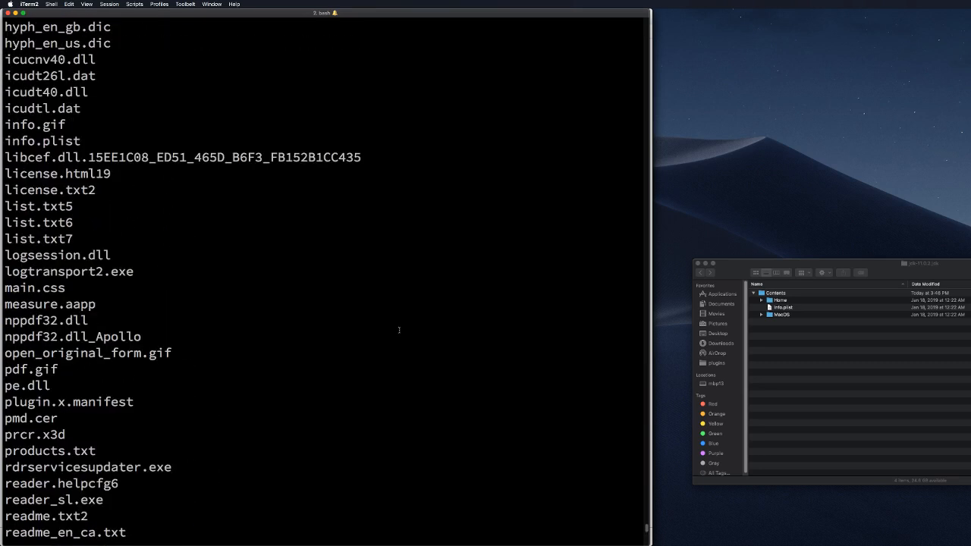
{"action": "scroll", "coordinate": [399, 329], "scroll_direction": "up", "scroll_amount": 12}
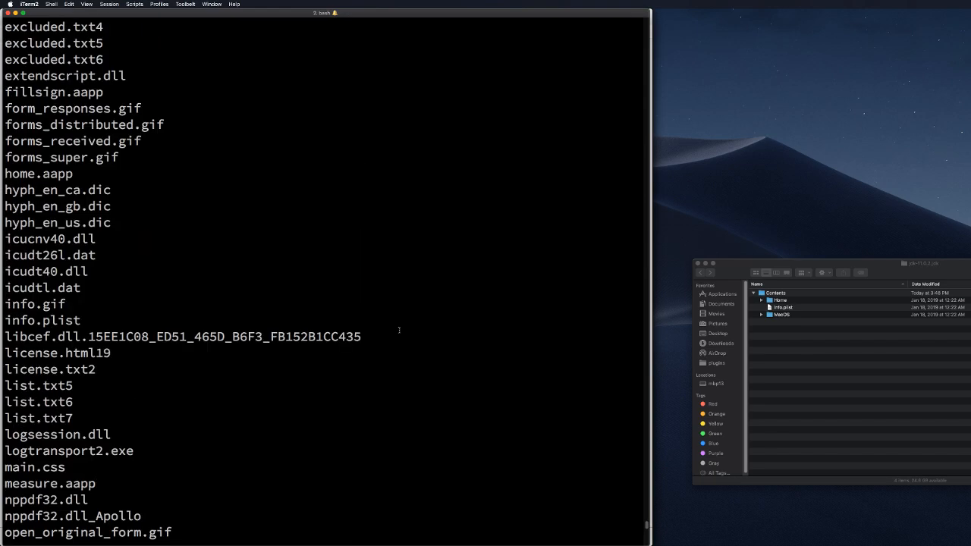
{"action": "scroll", "coordinate": [399, 329], "scroll_direction": "up", "scroll_amount": 5}
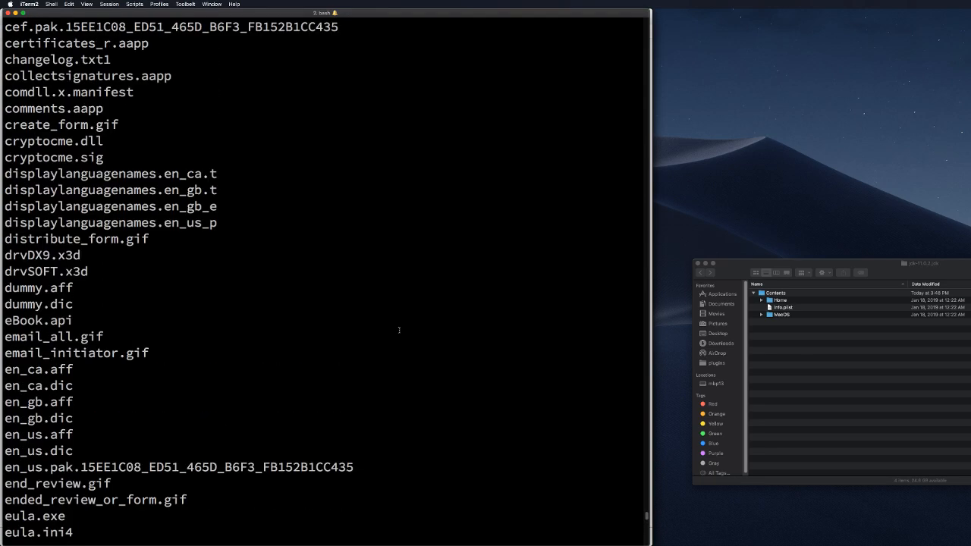
{"action": "scroll", "coordinate": [399, 329], "scroll_direction": "up", "scroll_amount": 1}
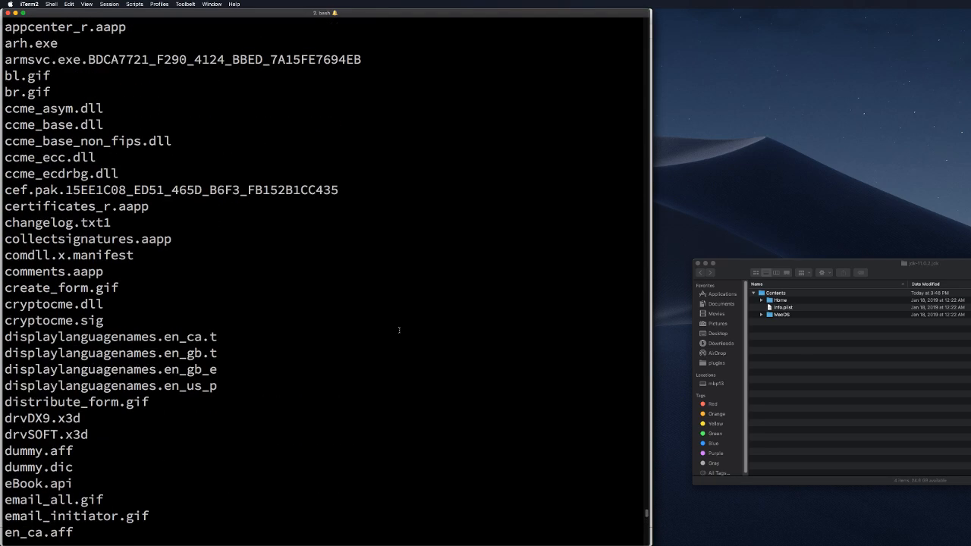
{"action": "scroll", "coordinate": [399, 329], "scroll_direction": "up", "scroll_amount": 2}
{"action": "scroll", "coordinate": [399, 329], "scroll_direction": "up", "scroll_amount": 2}
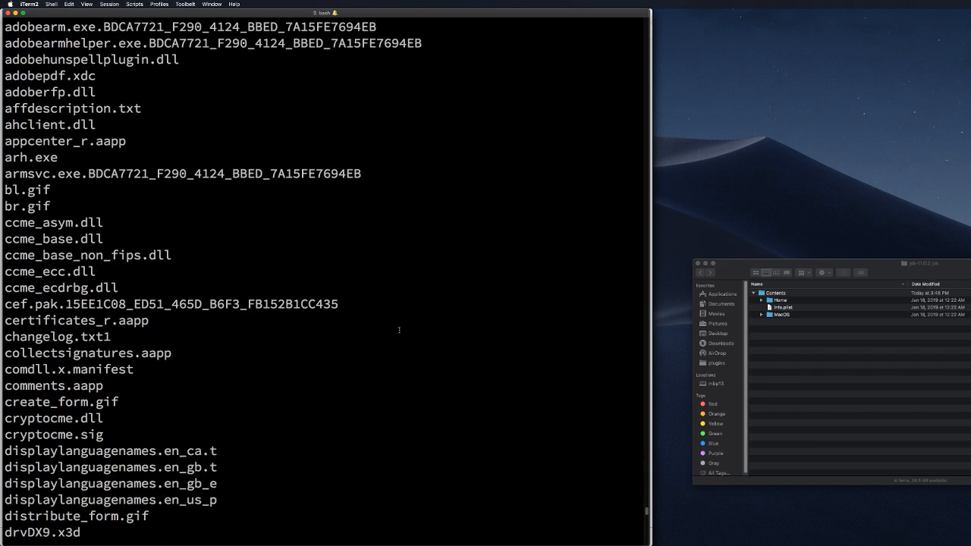
{"action": "scroll", "coordinate": [398, 329], "scroll_direction": "up", "scroll_amount": 1}
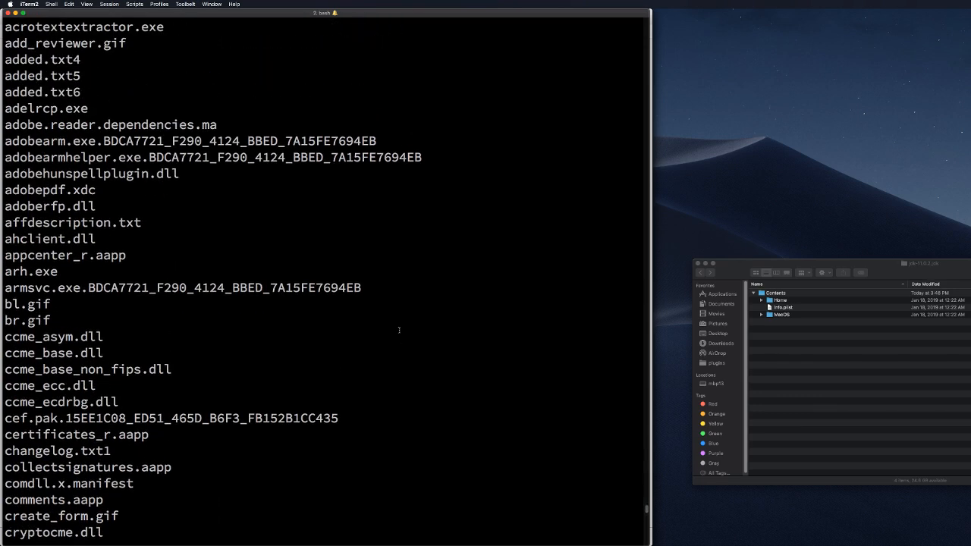
{"action": "scroll", "coordinate": [399, 329], "scroll_direction": "up", "scroll_amount": 1}
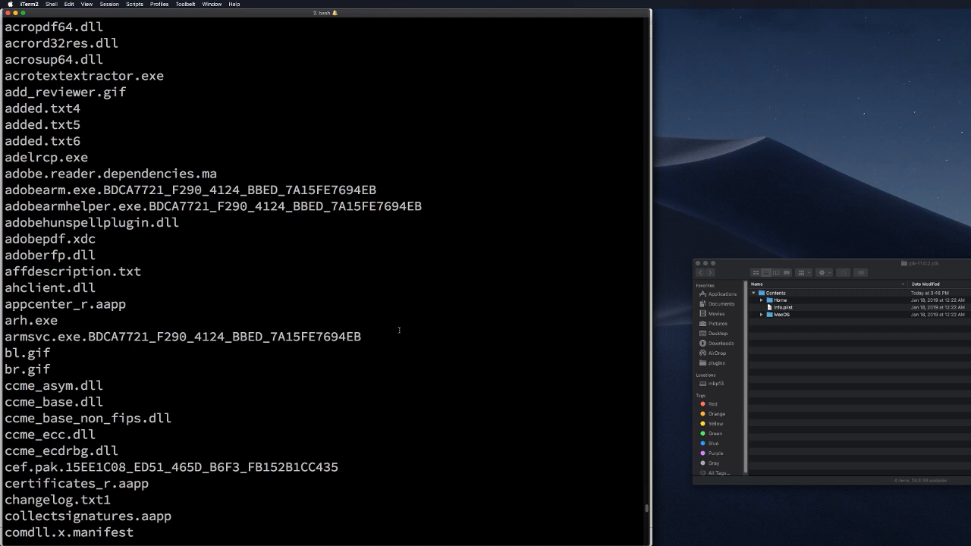
{"action": "scroll", "coordinate": [399, 329], "scroll_direction": "up", "scroll_amount": 2}
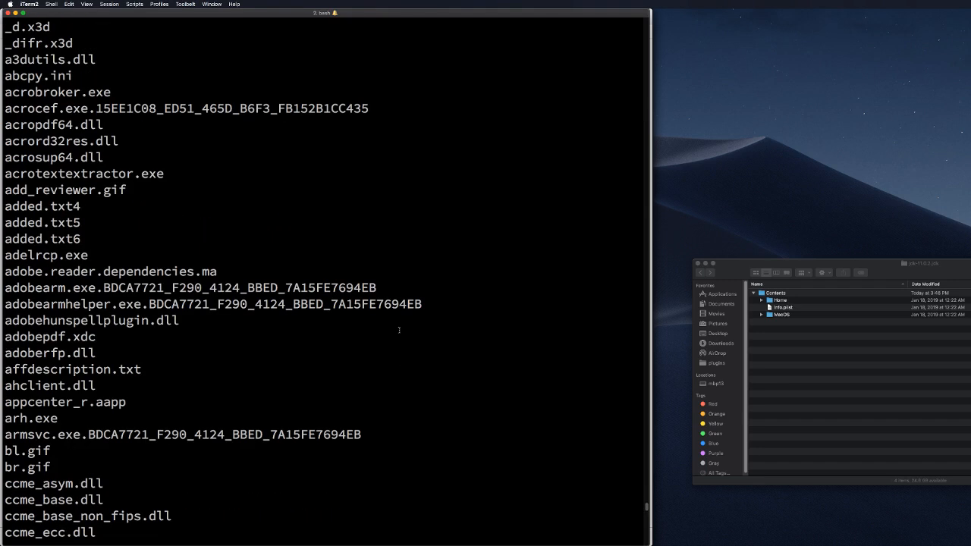
{"action": "scroll", "coordinate": [399, 329], "scroll_direction": "up", "scroll_amount": 2}
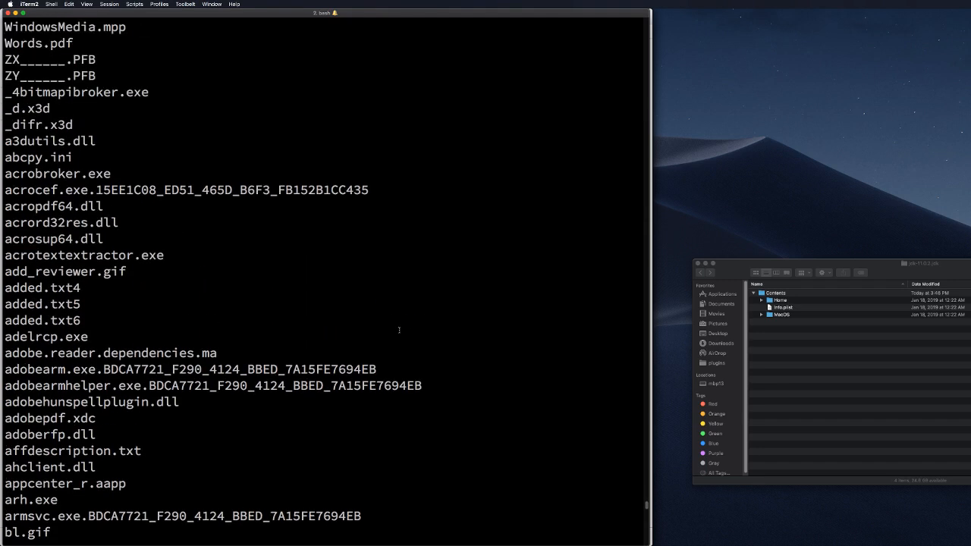
{"action": "scroll", "coordinate": [399, 329], "scroll_direction": "up", "scroll_amount": 3}
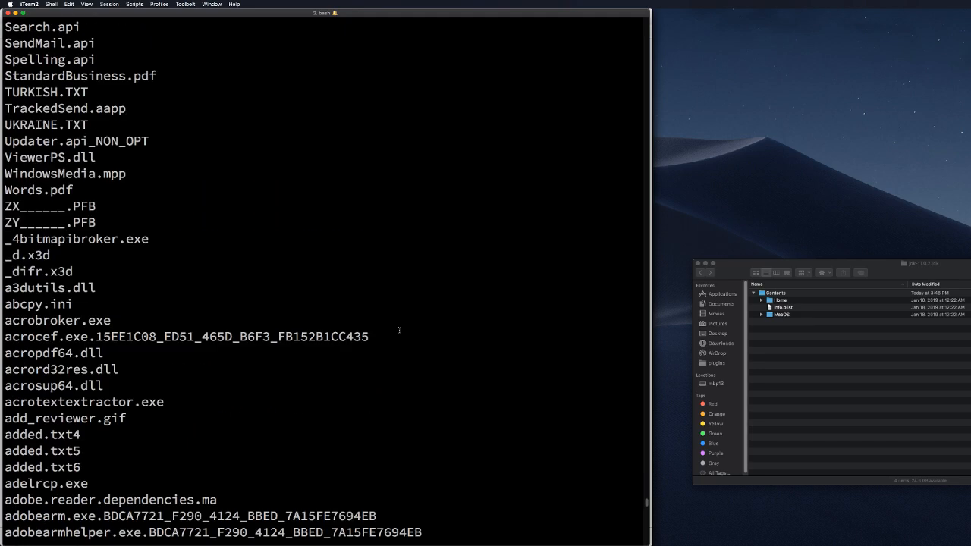
{"action": "scroll", "coordinate": [399, 329], "scroll_direction": "up", "scroll_amount": 8}
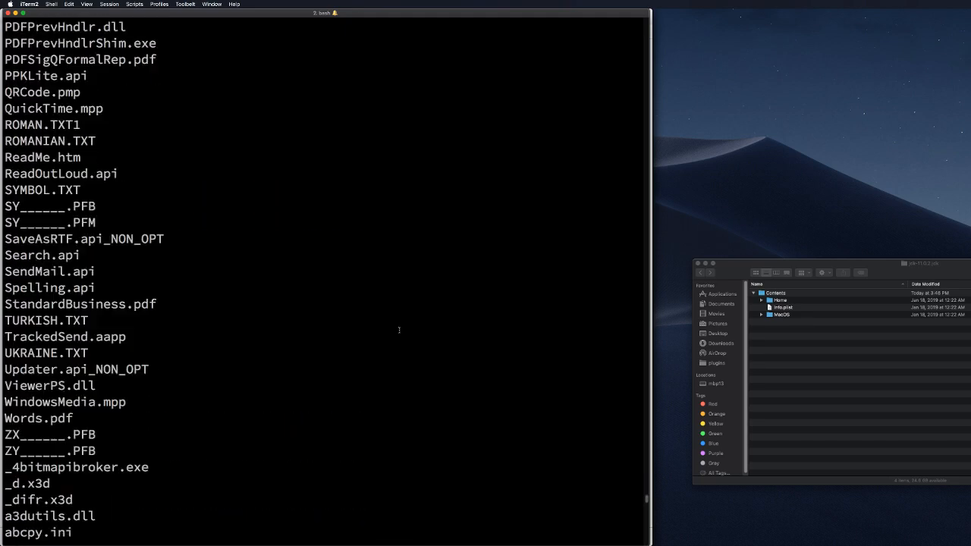
{"action": "scroll", "coordinate": [399, 329], "scroll_direction": "up", "scroll_amount": 15}
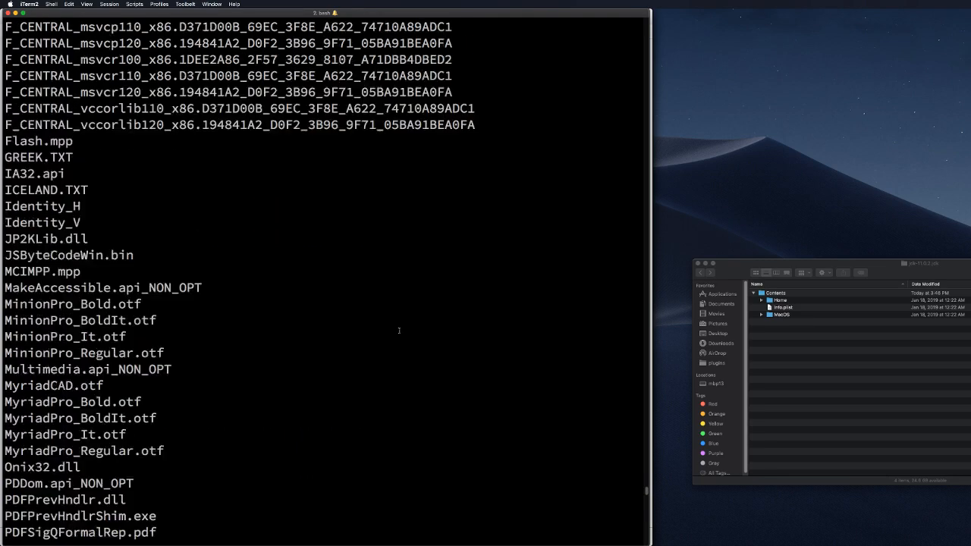
{"action": "scroll", "coordinate": [399, 331], "scroll_direction": "up", "scroll_amount": 7}
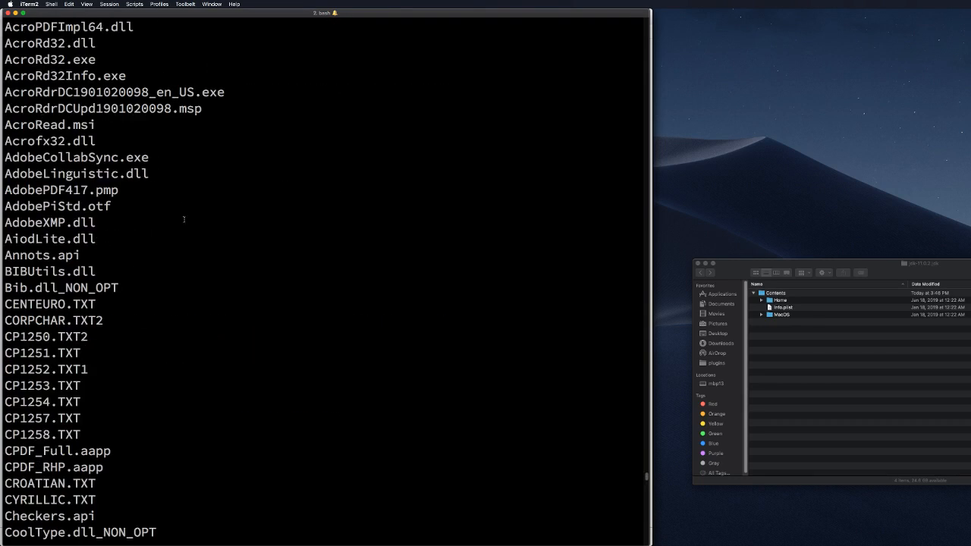
{"action": "scroll", "coordinate": [179, 220], "scroll_direction": "up", "scroll_amount": 1}
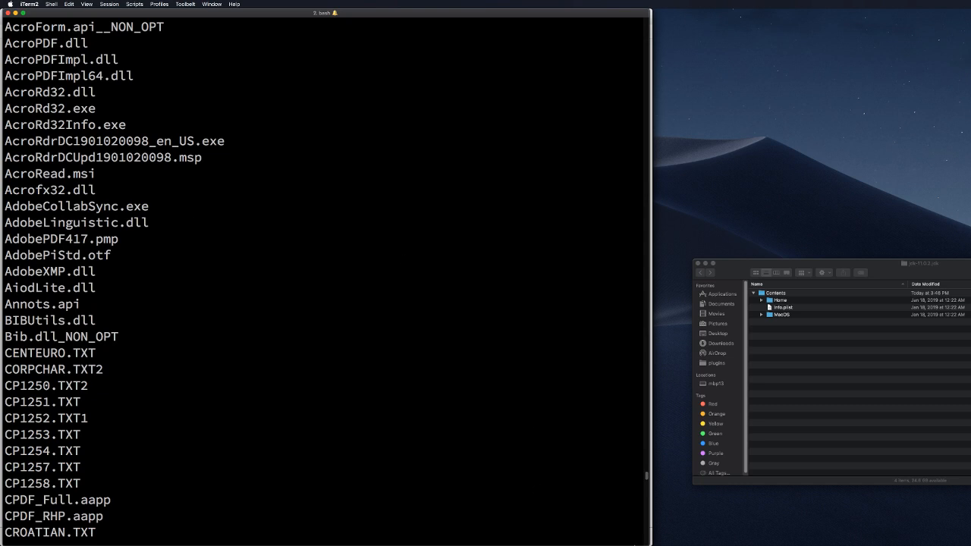
Step: Close the Easy_CrackMe.exe code browser in Ghidra, discarding changes
{"action": "left_click", "coordinate": [639, 538]}
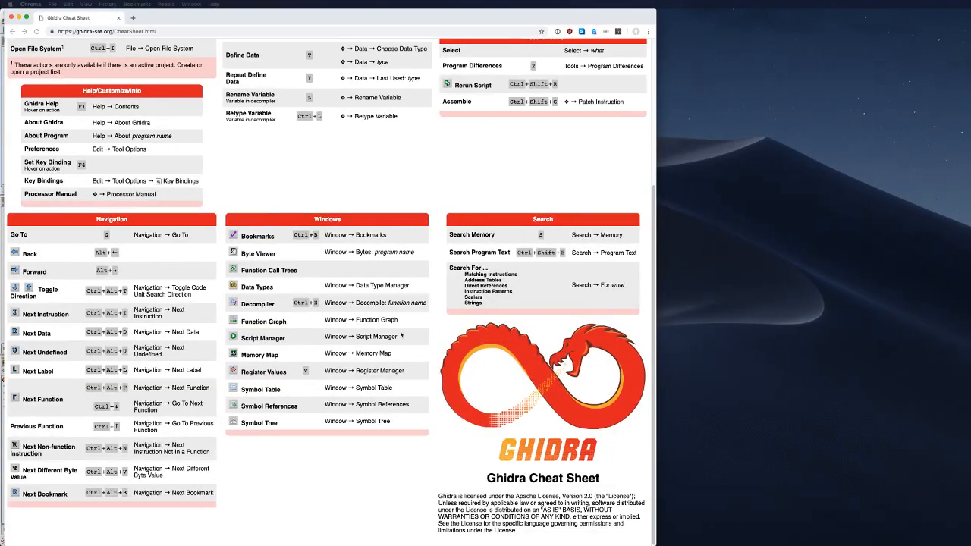
{"action": "key", "text": "super+Tab"}
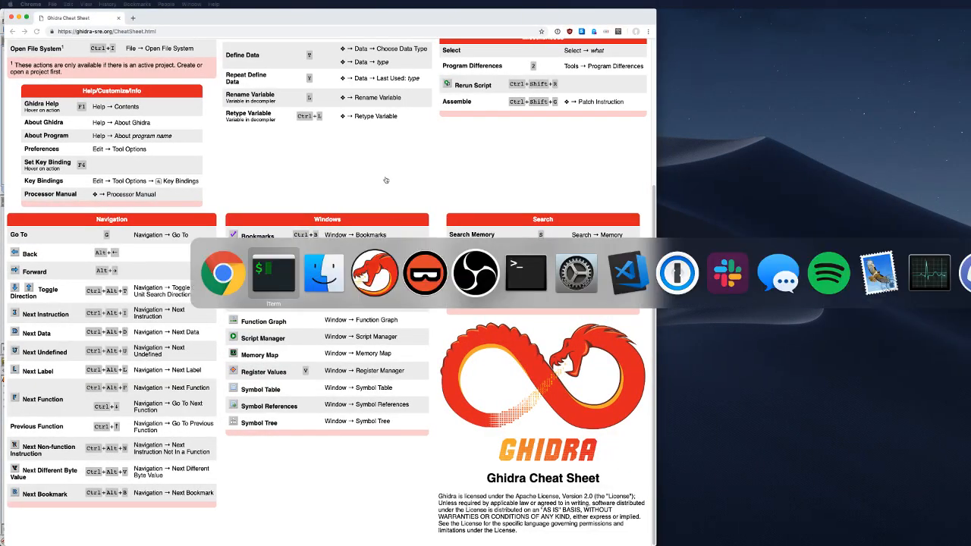
{"action": "left_click", "coordinate": [373, 280]}
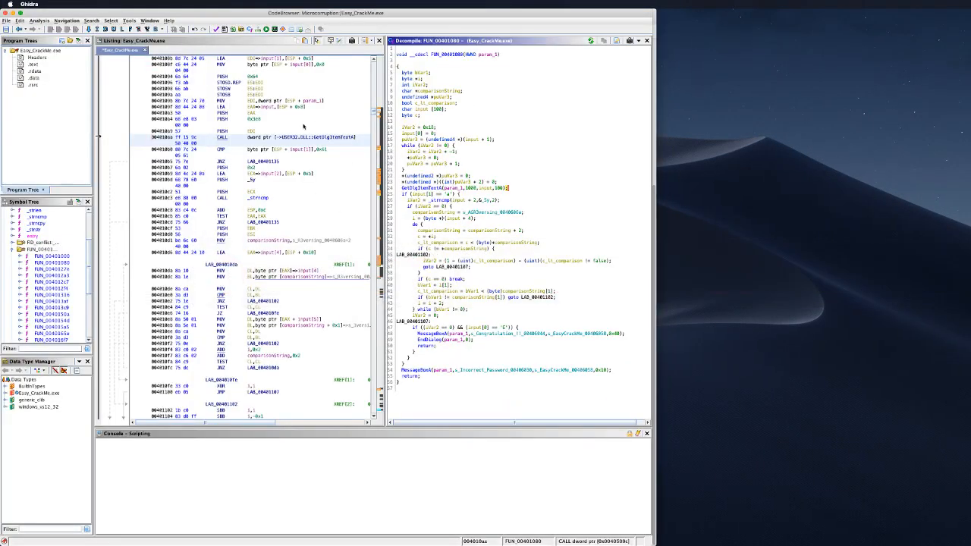
{"action": "left_click", "coordinate": [6, 14]}
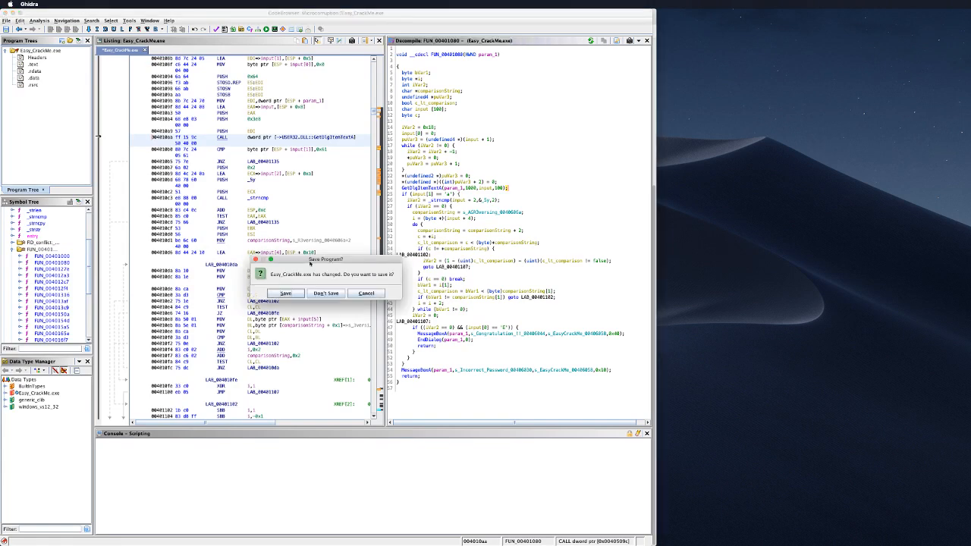
{"action": "left_click", "coordinate": [326, 293]}
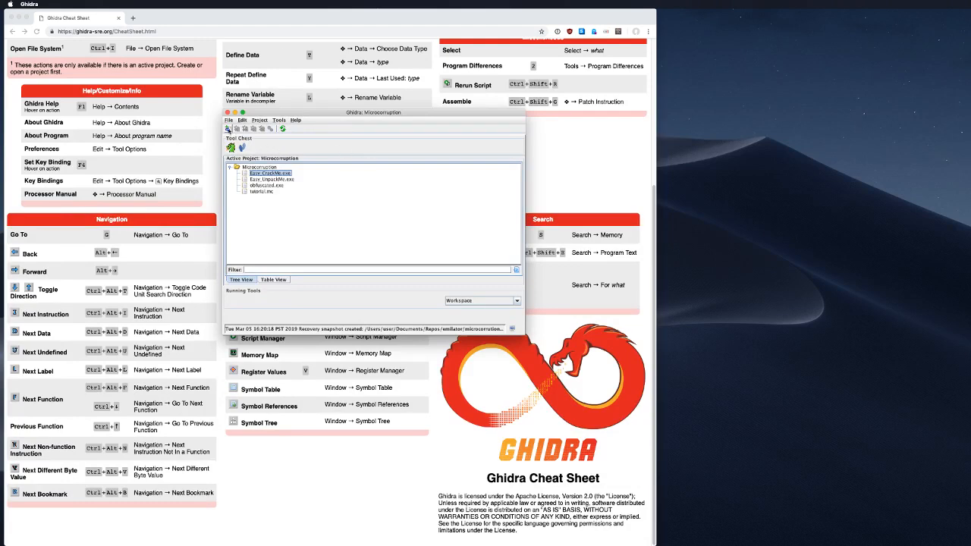
Step: Start a new non-shared Ghidra project
{"action": "left_click", "coordinate": [228, 120]}
{"action": "left_click", "coordinate": [243, 126]}
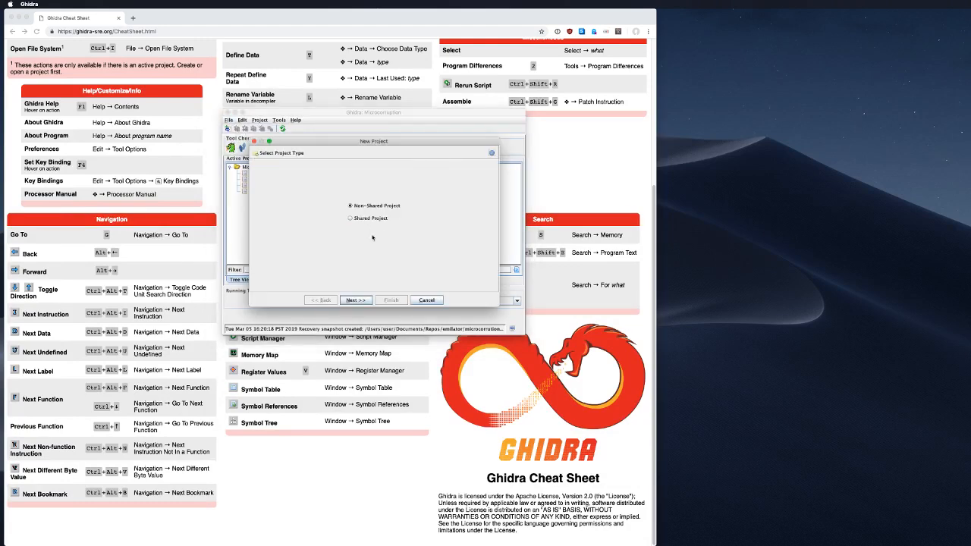
{"action": "left_click", "coordinate": [357, 300]}
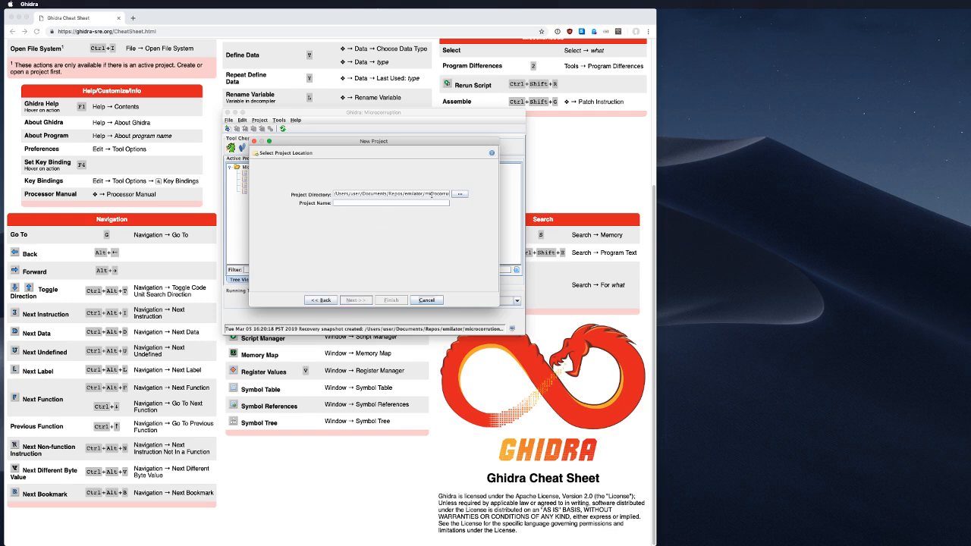
{"action": "left_click", "coordinate": [460, 194]}
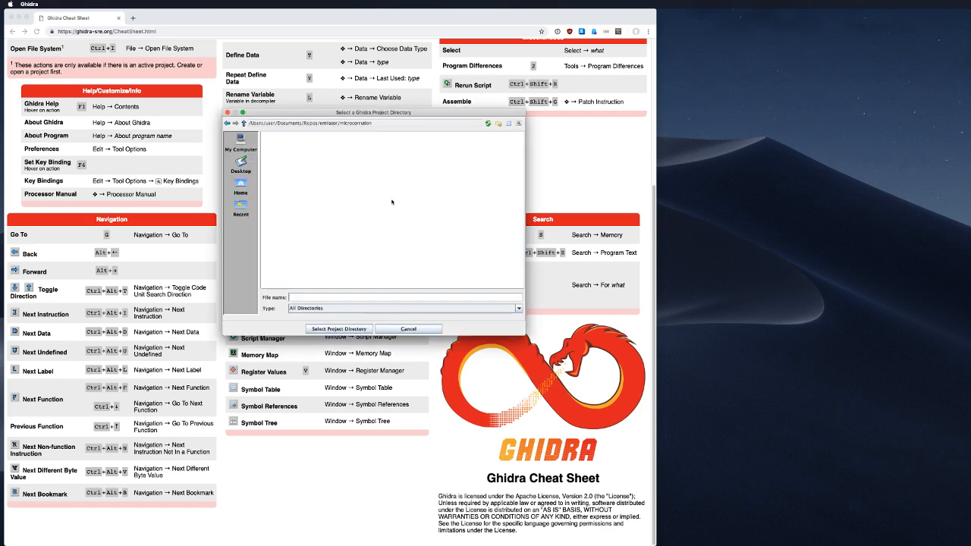
{"action": "left_click", "coordinate": [408, 329]}
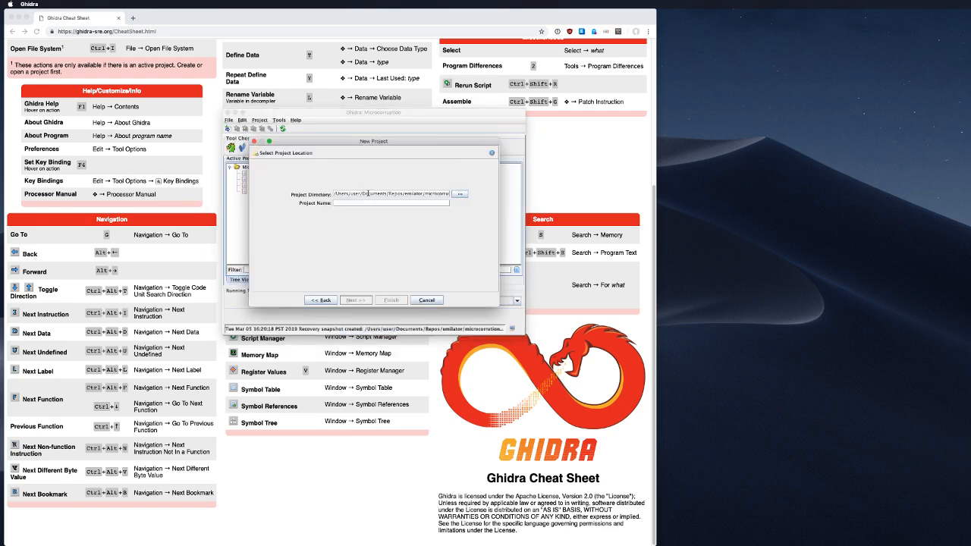
Step: Set the project directory to Downloads/adobe_test, name it adobe_test, and finish
{"action": "left_click_drag", "start_coordinate": [367, 193], "coordinate": [540, 194]}
{"action": "type", "text": "wloads/"}
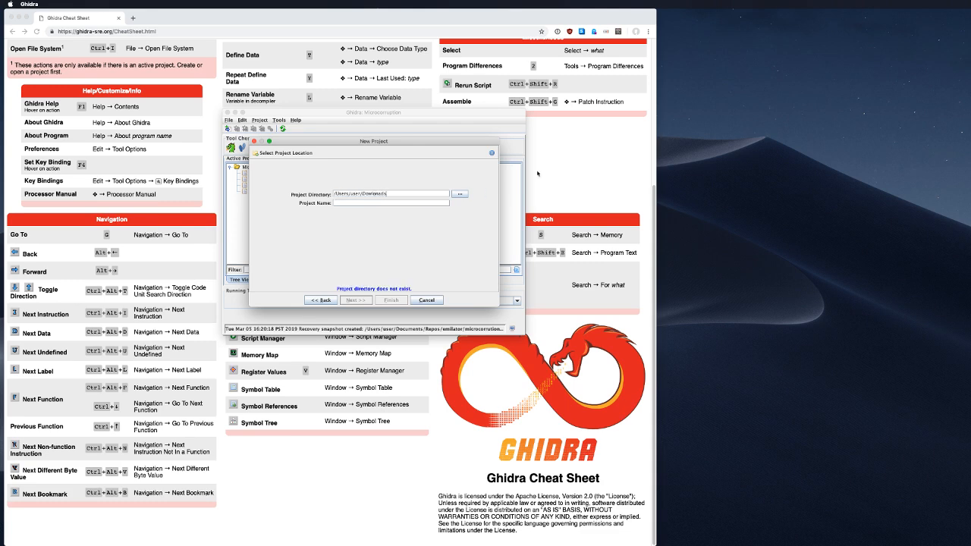
{"action": "key", "text": "BackSpace"}
{"action": "key", "text": "BackSpace"}
{"action": "key", "text": "BackSpace"}
{"action": "key", "text": "BackSpace"}
{"action": "type", "text": "nloads/adobe_test"}
{"action": "left_click", "coordinate": [440, 203]}
{"action": "type", "text": "adobe_test"}
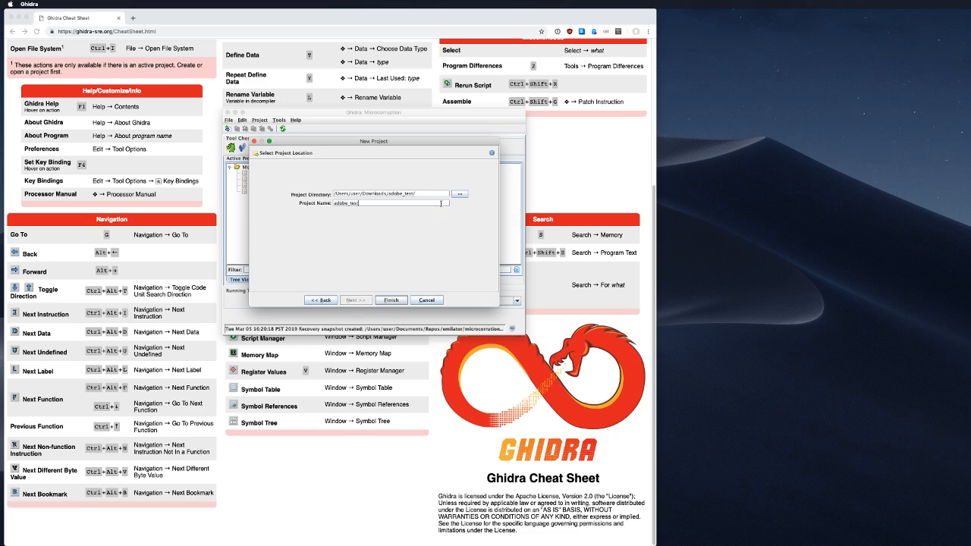
{"action": "left_click", "coordinate": [397, 300]}
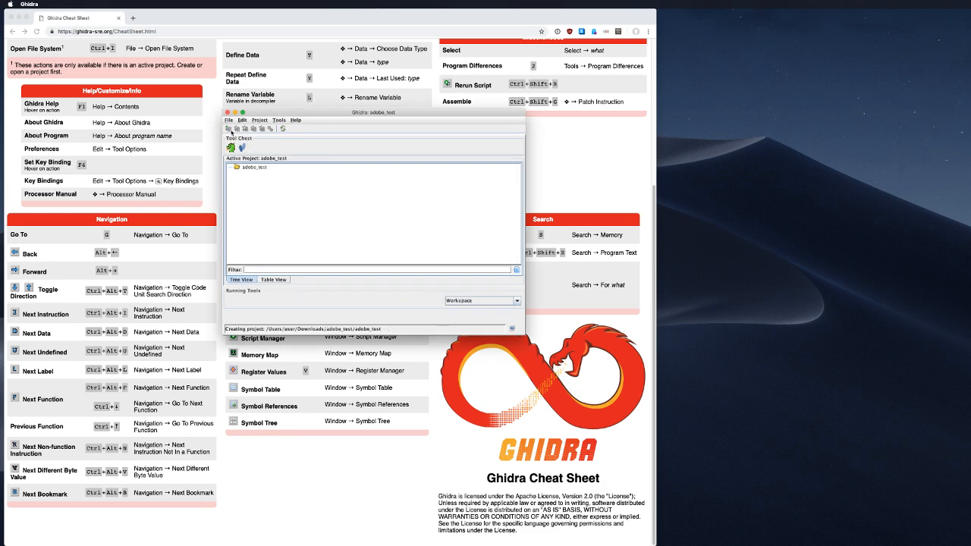
Step: Begin a file import into adobe_test and browse into the adobe_test/19 folder
{"action": "left_click", "coordinate": [256, 170]}
{"action": "left_click", "coordinate": [228, 120]}
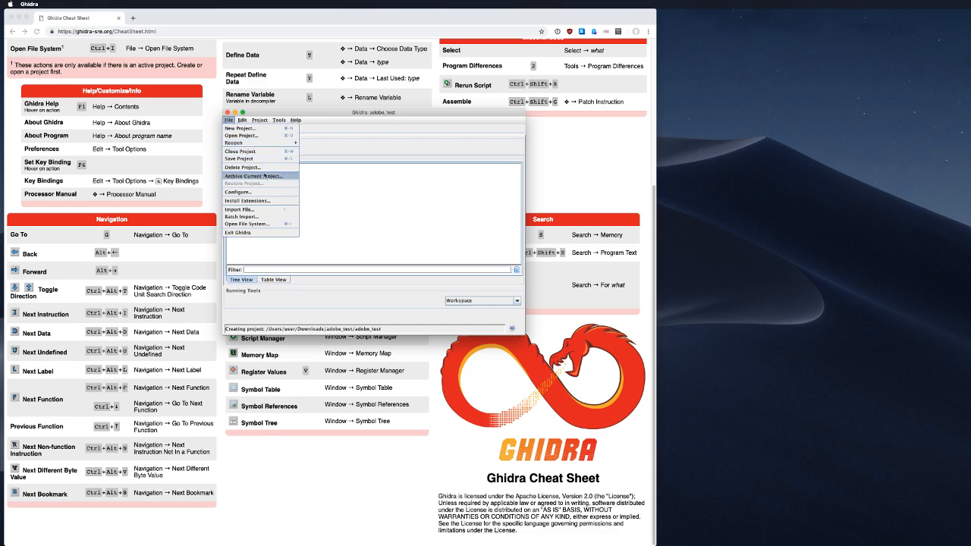
{"action": "left_click", "coordinate": [277, 209]}
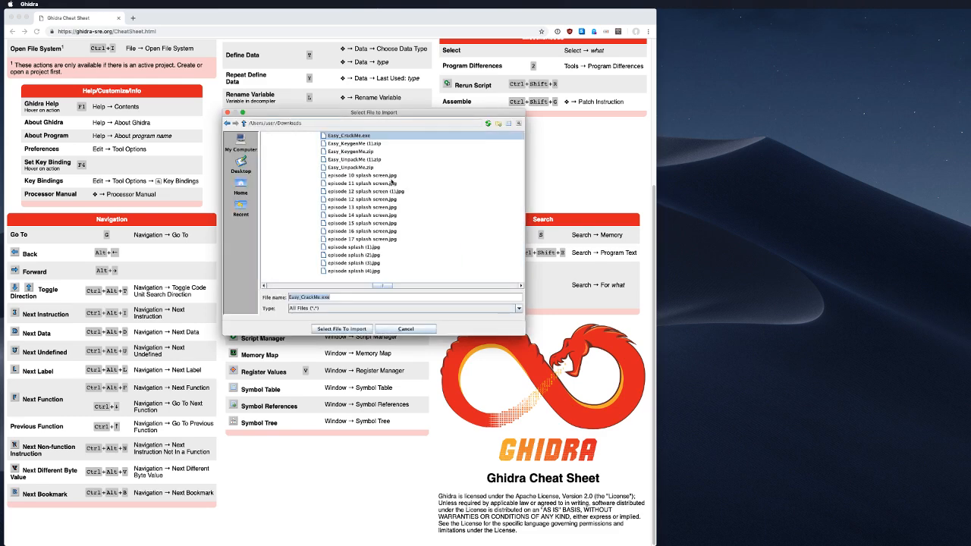
{"action": "left_click", "coordinate": [241, 188]}
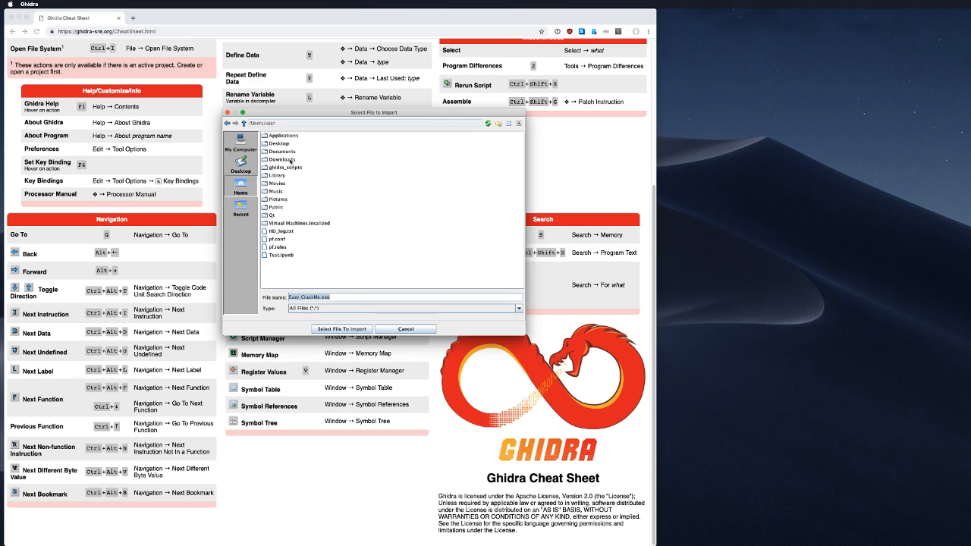
{"action": "left_click_drag", "start_coordinate": [309, 114], "coordinate": [970, 172]}
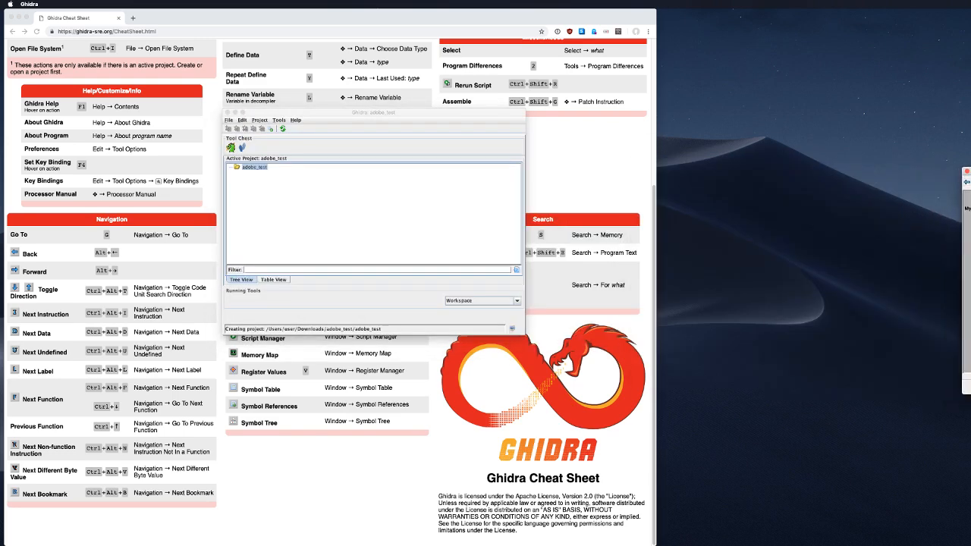
{"action": "left_click_drag", "start_coordinate": [970, 172], "coordinate": [423, 224]}
{"action": "left_click", "coordinate": [370, 253]}
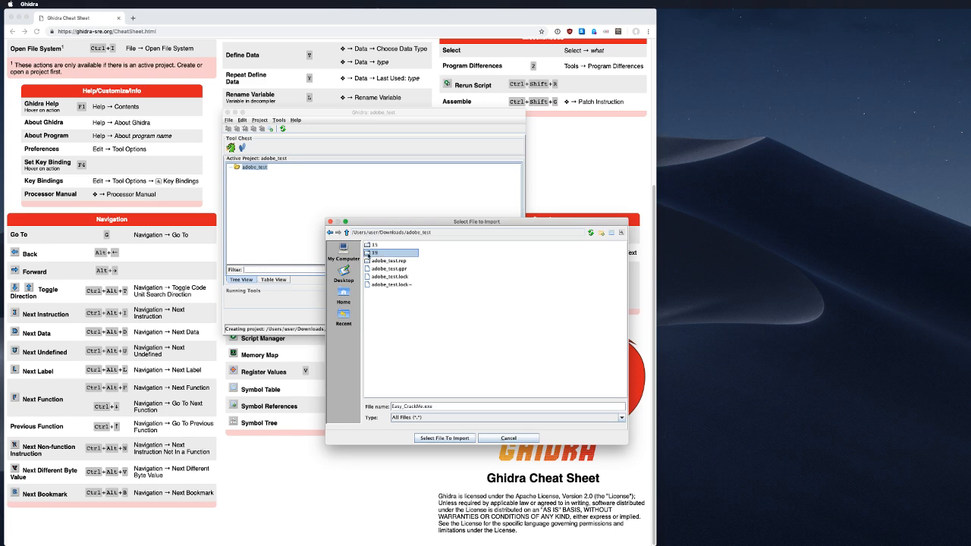
{"action": "double_click", "coordinate": [369, 253]}
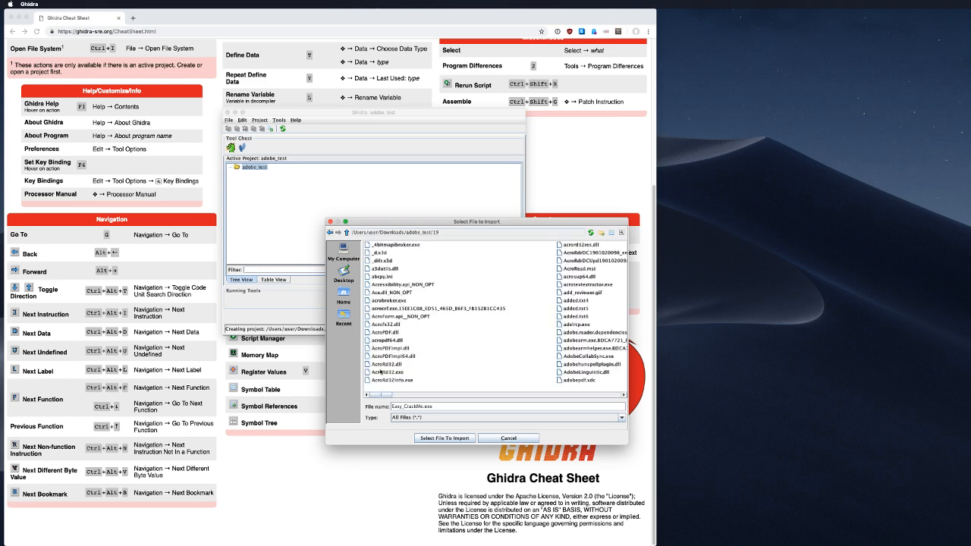
Step: Select AcroRd32.dll and accept the default import settings
{"action": "left_click", "coordinate": [392, 373]}
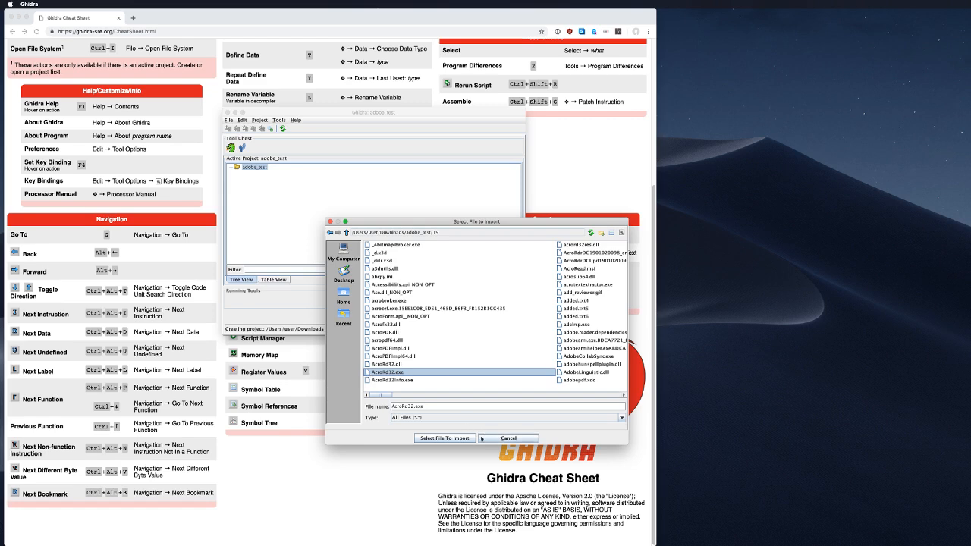
{"action": "left_click", "coordinate": [459, 439]}
{"action": "key", "text": "Up"}
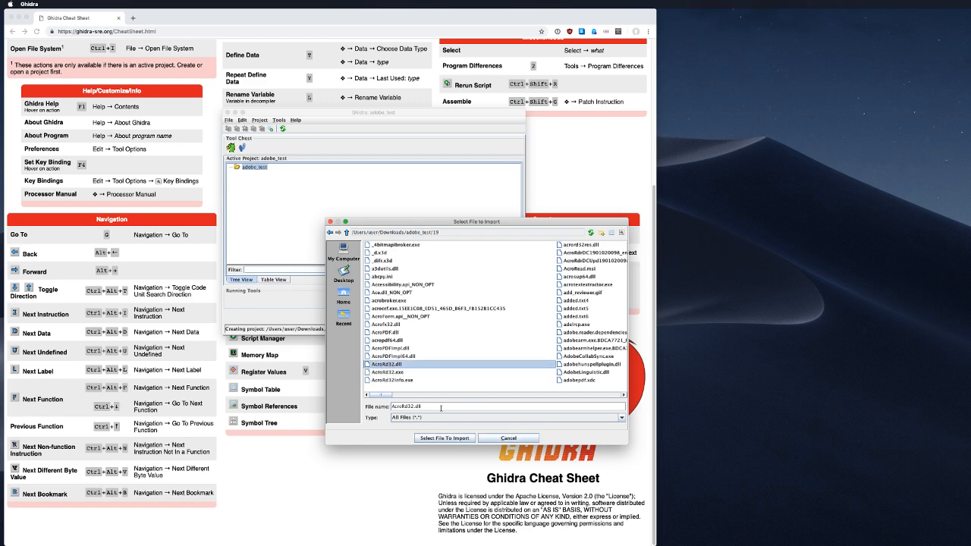
{"action": "left_click", "coordinate": [447, 437]}
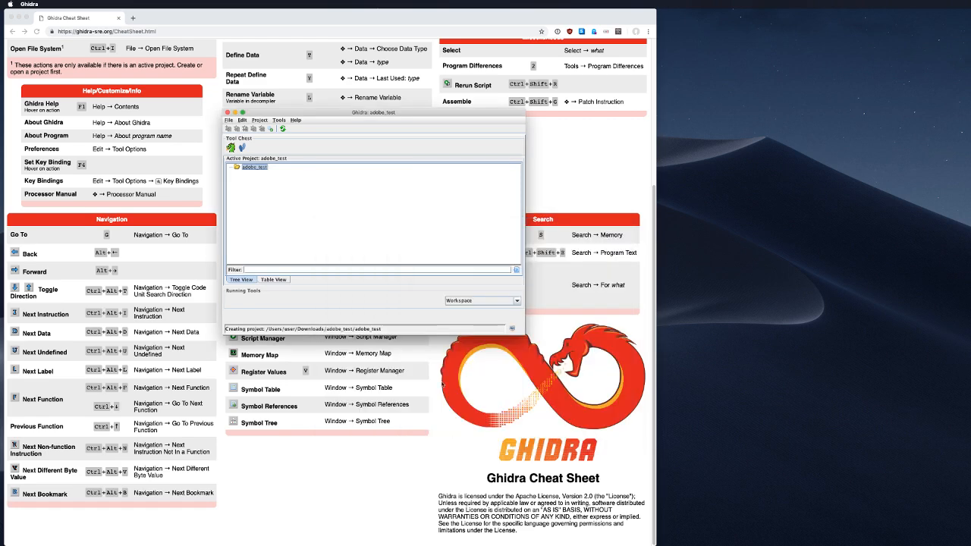
{"action": "left_click", "coordinate": [358, 264]}
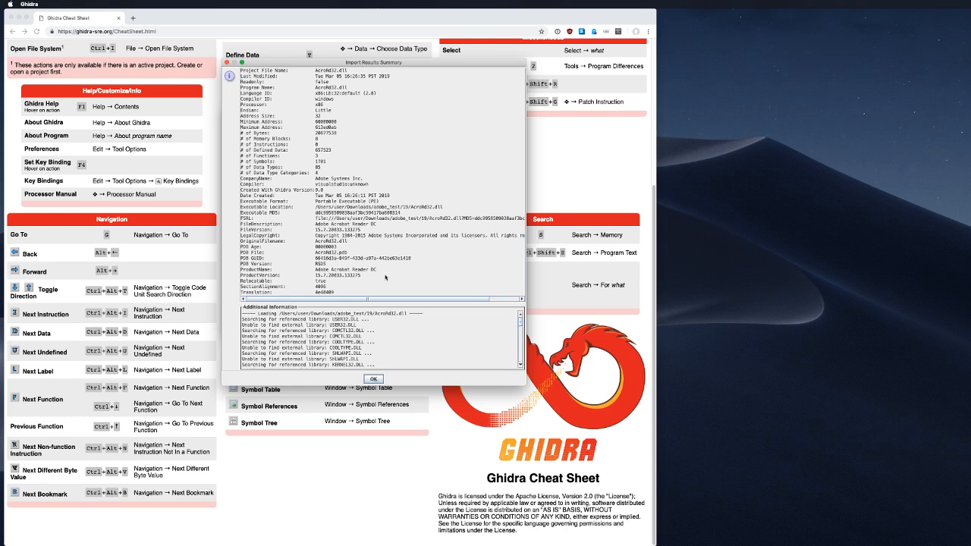
Step: Review the import log's unresolved libraries like COOLTYPE.DLL, then close the summary
{"action": "scroll", "coordinate": [389, 338], "scroll_direction": "down", "scroll_amount": 10}
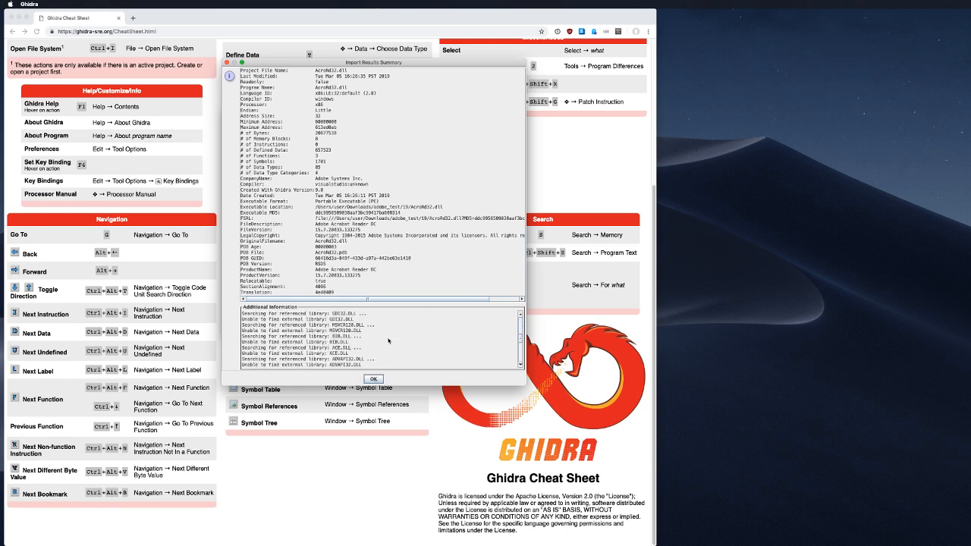
{"action": "scroll", "coordinate": [388, 340], "scroll_direction": "up", "scroll_amount": 5}
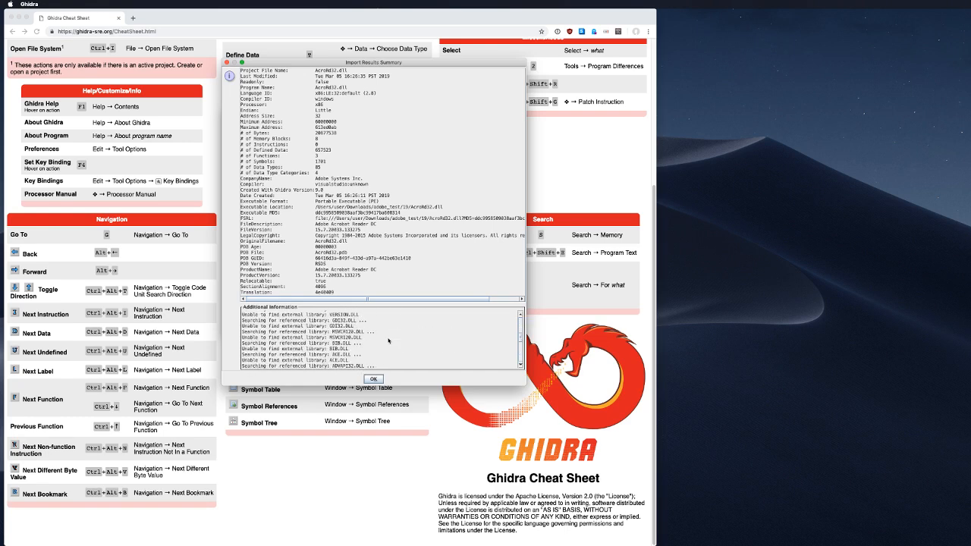
{"action": "scroll", "coordinate": [388, 341], "scroll_direction": "down", "scroll_amount": 2}
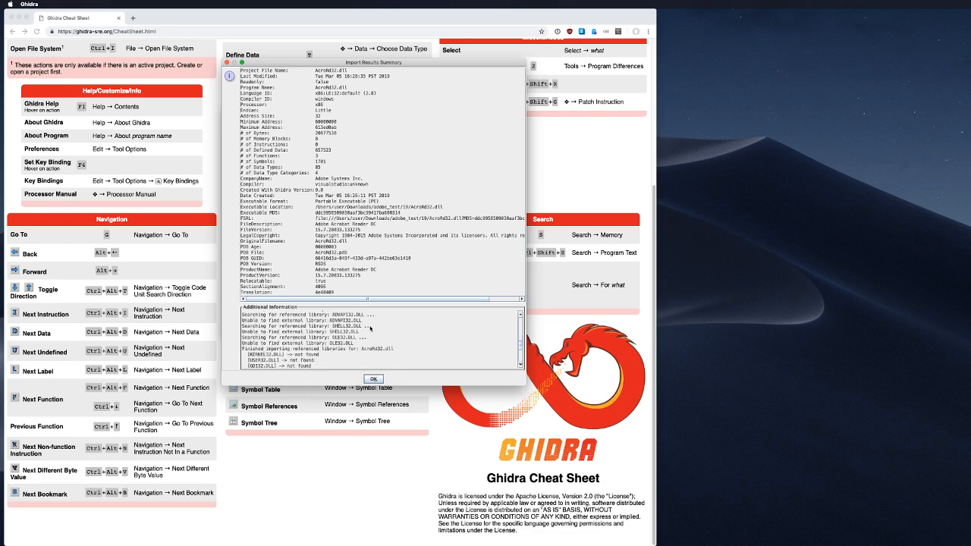
{"action": "scroll", "coordinate": [388, 341], "scroll_direction": "down", "scroll_amount": 4}
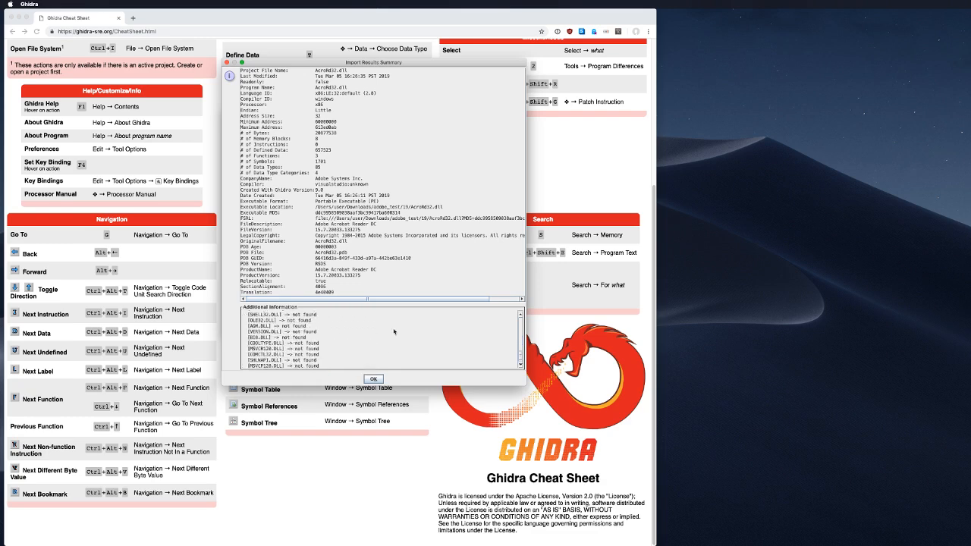
{"action": "scroll", "coordinate": [394, 331], "scroll_direction": "up", "scroll_amount": 4}
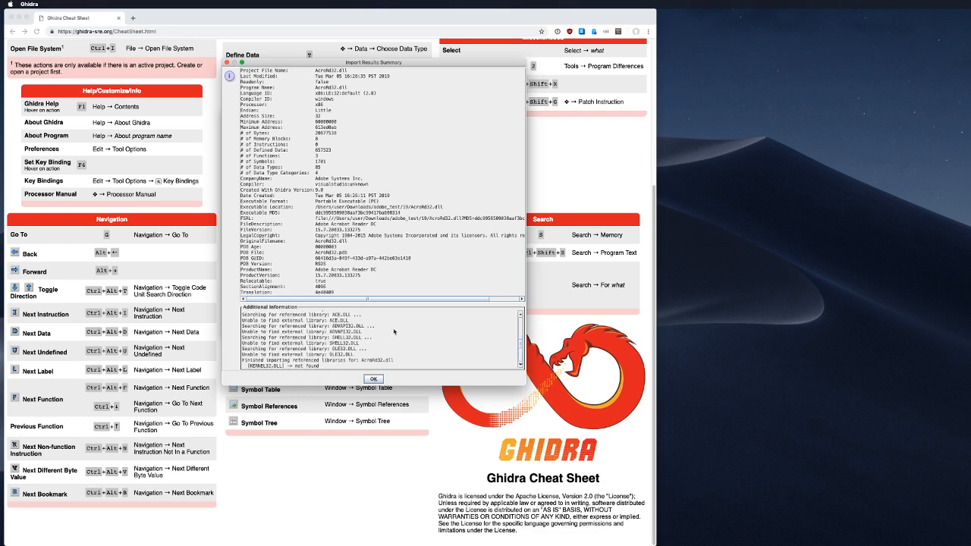
{"action": "scroll", "coordinate": [394, 332], "scroll_direction": "up", "scroll_amount": 3}
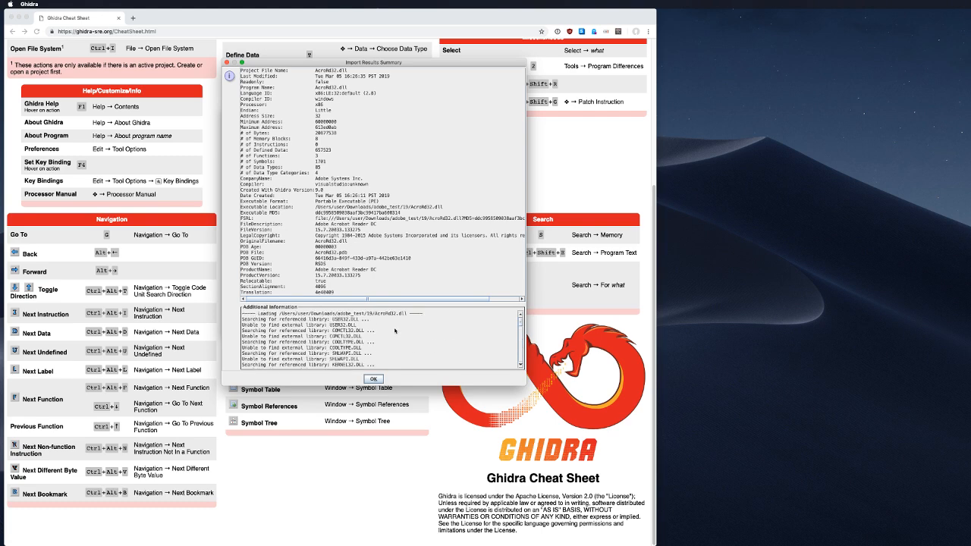
{"action": "scroll", "coordinate": [401, 336], "scroll_direction": "down", "scroll_amount": 2}
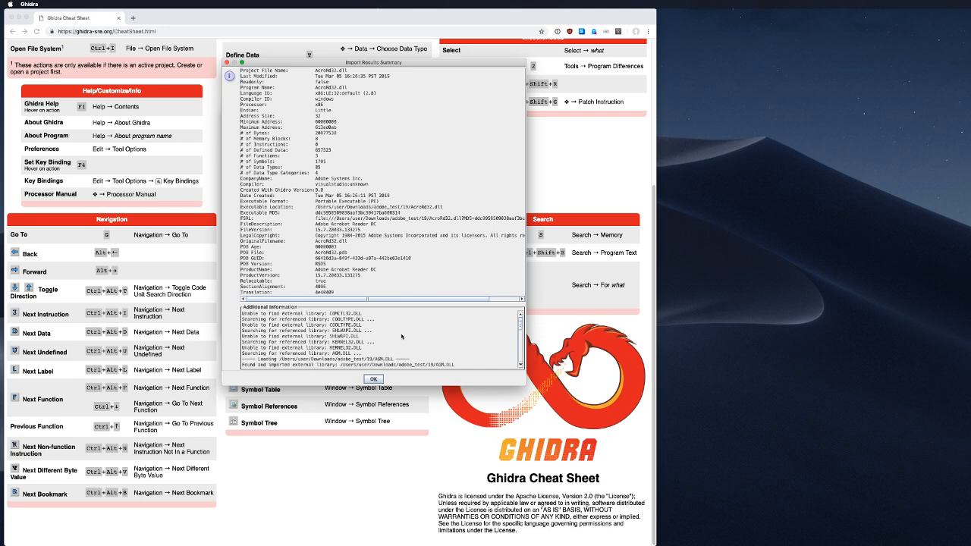
{"action": "scroll", "coordinate": [401, 336], "scroll_direction": "up", "scroll_amount": 1}
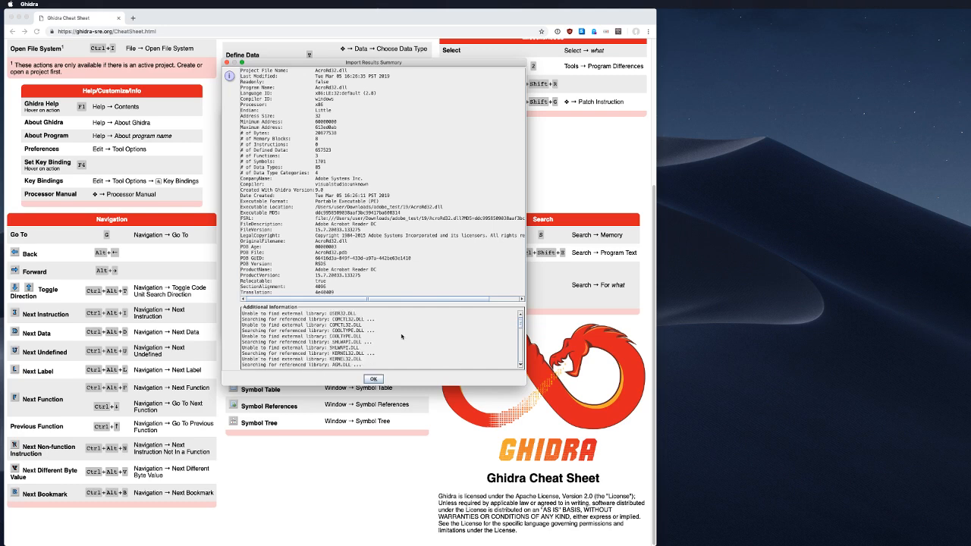
{"action": "double_click", "coordinate": [354, 332]}
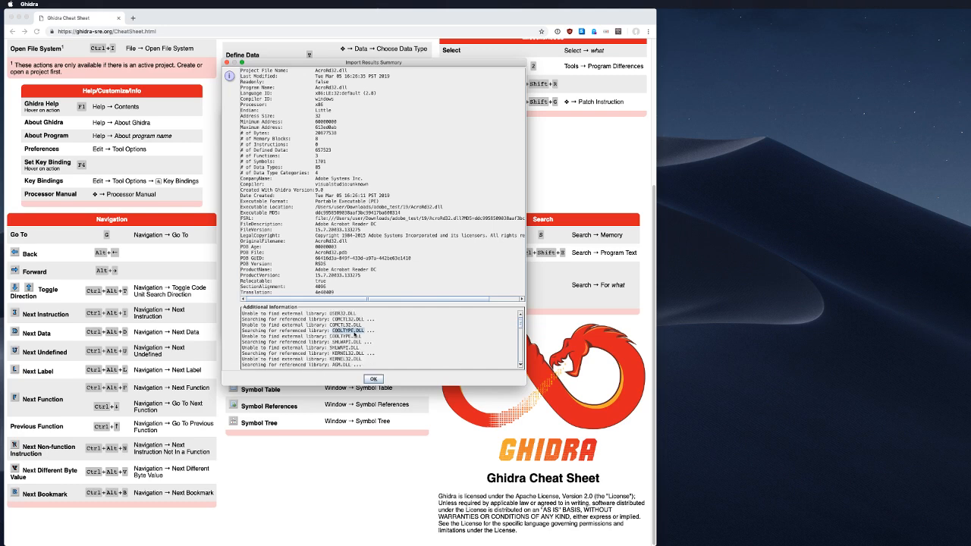
{"action": "left_click", "coordinate": [373, 379]}
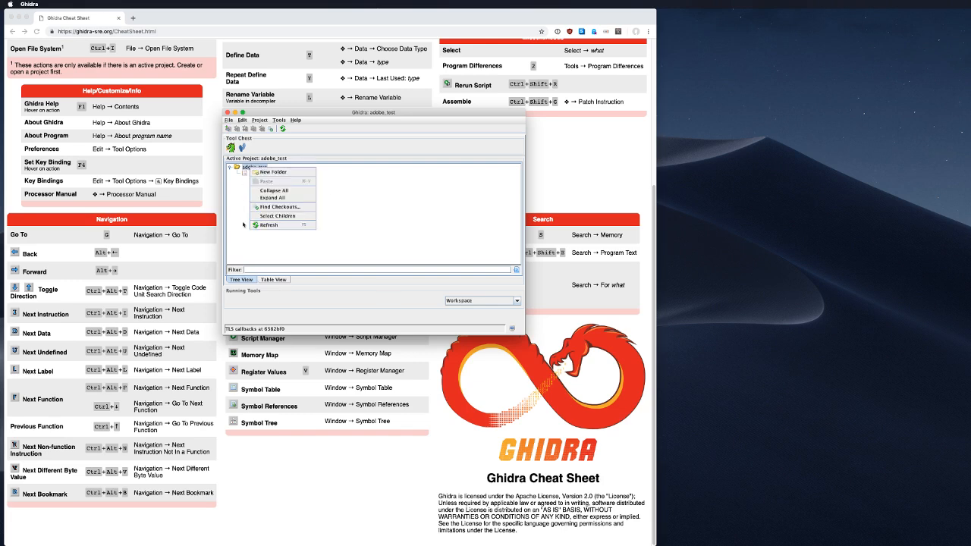
Step: Create project folder 19 under adobe_test and move AcroRd32.dll into it
{"action": "left_click", "coordinate": [243, 224]}
{"action": "right_click", "coordinate": [251, 167]}
{"action": "left_click", "coordinate": [269, 172]}
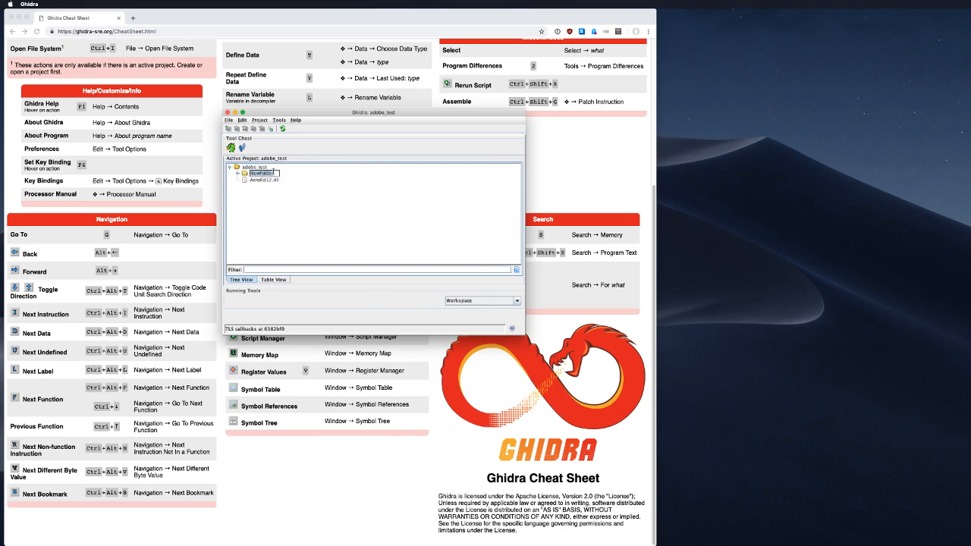
{"action": "type", "text": "12"}
{"action": "left_click_drag", "start_coordinate": [264, 180], "coordinate": [252, 173]}
Step: Create project folder 15 and bring up Import File
{"action": "right_click", "coordinate": [258, 167]}
{"action": "left_click", "coordinate": [273, 174]}
{"action": "type", "text": "15"}
{"action": "key", "text": "Return"}
{"action": "key", "text": "i"}
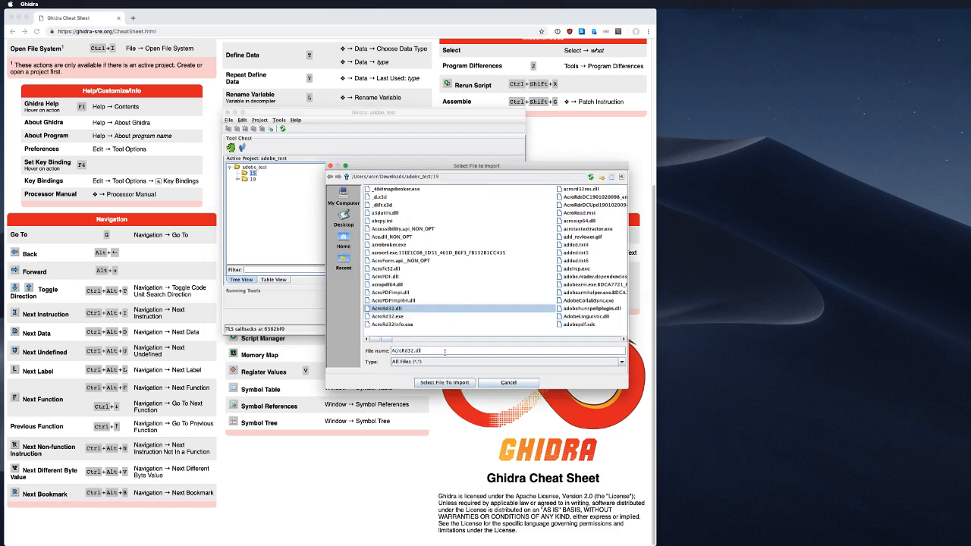
Step: Import AcroRd32.dll from the adobe_test/15 download folder into project folder 15 and dismiss the summary
{"action": "left_click", "coordinate": [347, 177]}
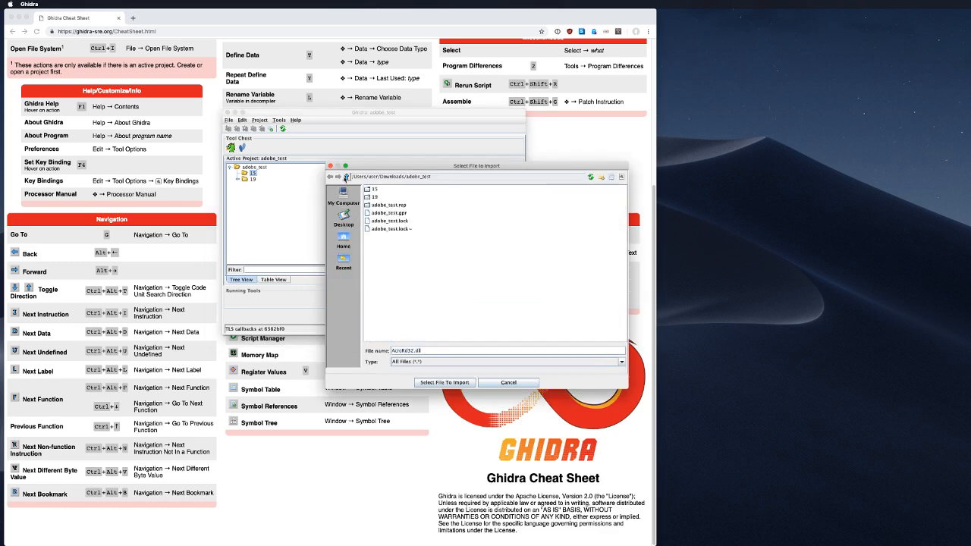
{"action": "double_click", "coordinate": [373, 189]}
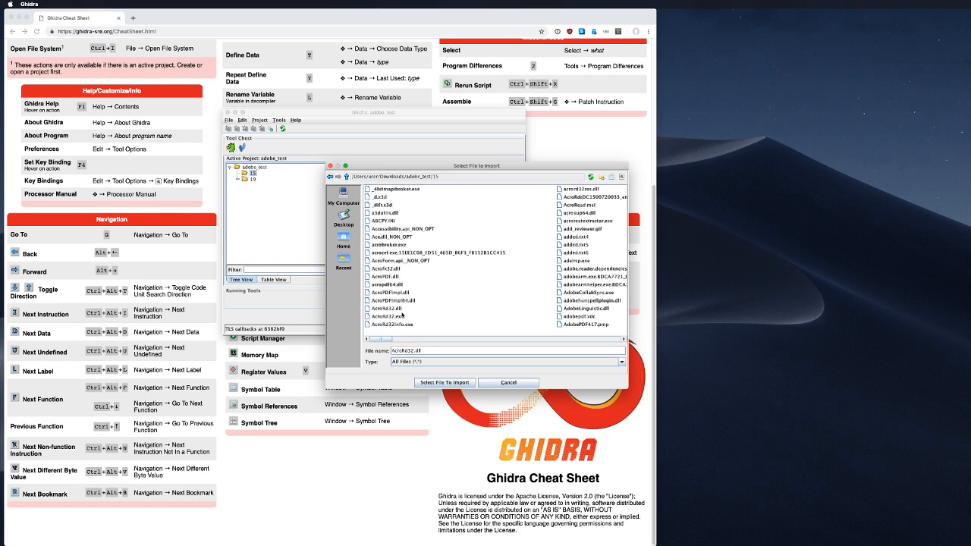
{"action": "left_click", "coordinate": [394, 308]}
{"action": "left_click", "coordinate": [444, 383]}
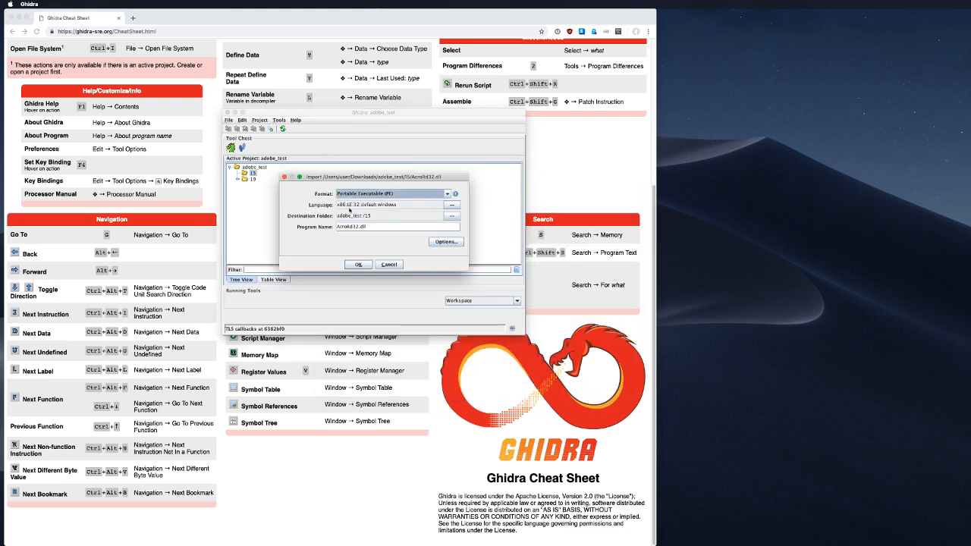
{"action": "left_click", "coordinate": [361, 264]}
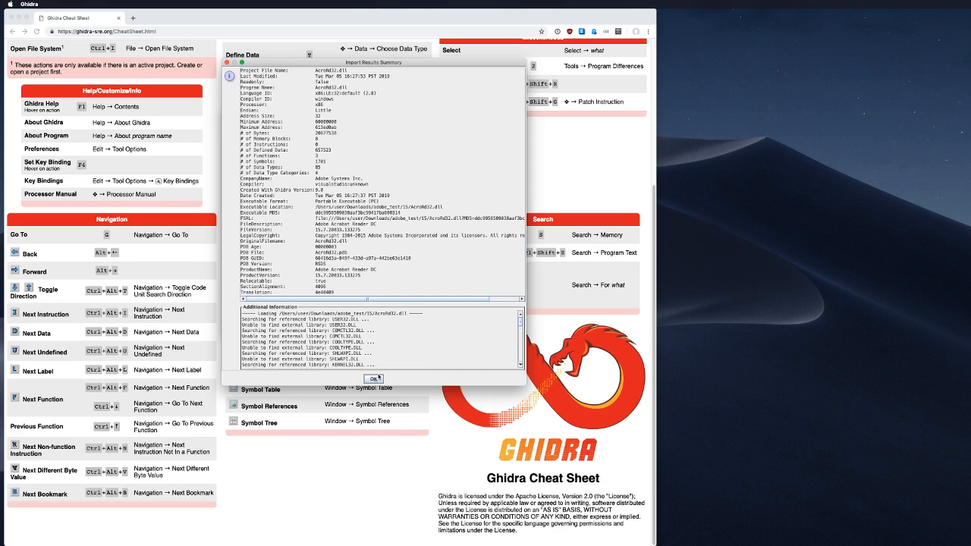
{"action": "left_click", "coordinate": [377, 379]}
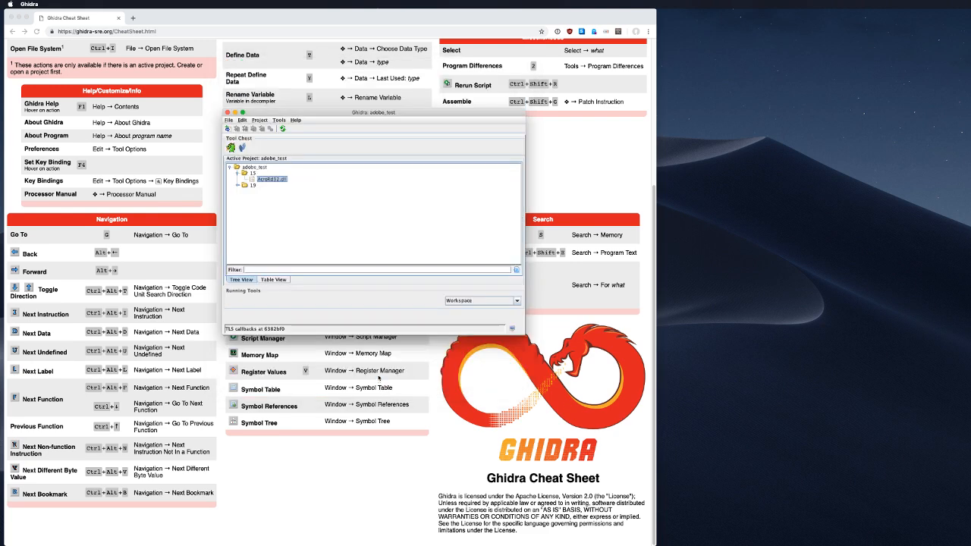
Step: Open folder 19's AcroRd32.dll, analyze it with default analyzers, and enlarge CodeBrowser to full height
{"action": "left_click", "coordinate": [238, 186]}
{"action": "double_click", "coordinate": [269, 192]}
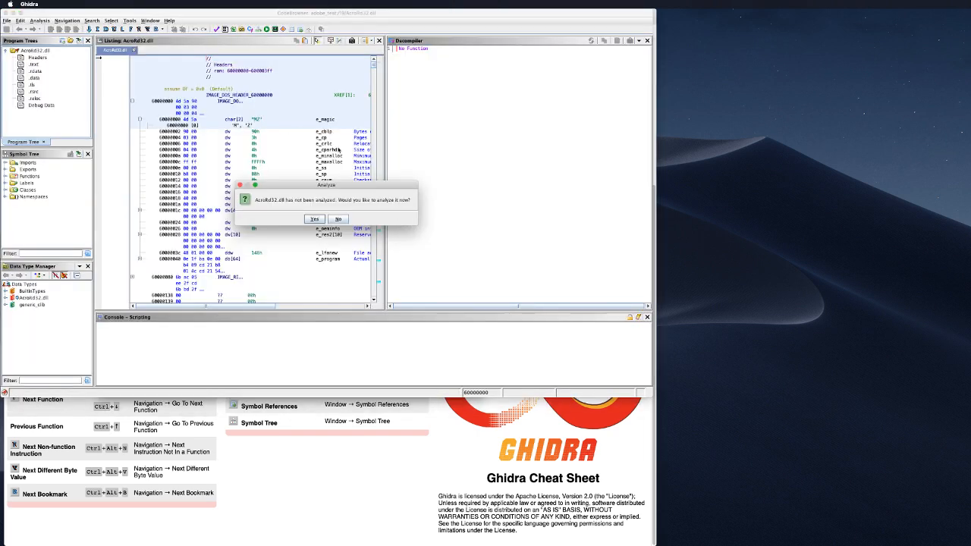
{"action": "left_click", "coordinate": [315, 219]}
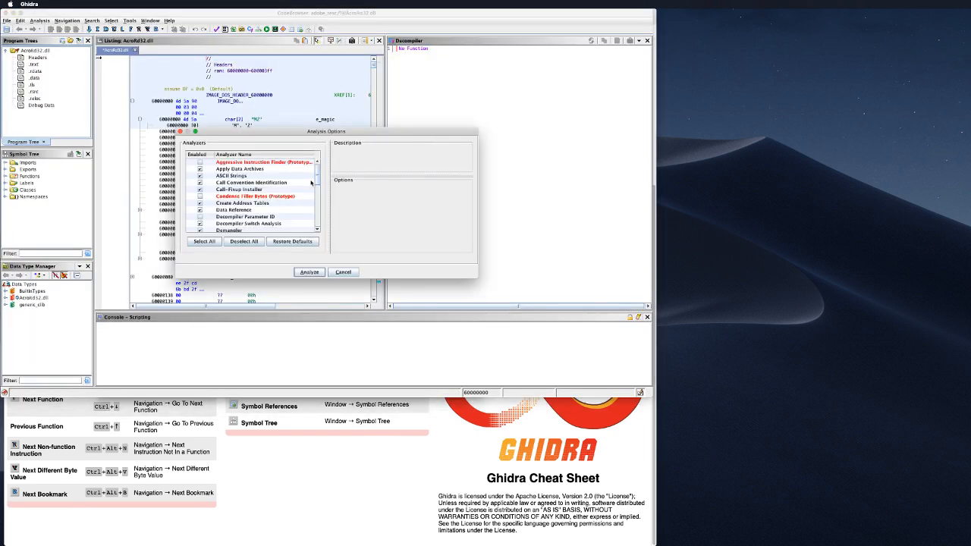
{"action": "left_click", "coordinate": [311, 271]}
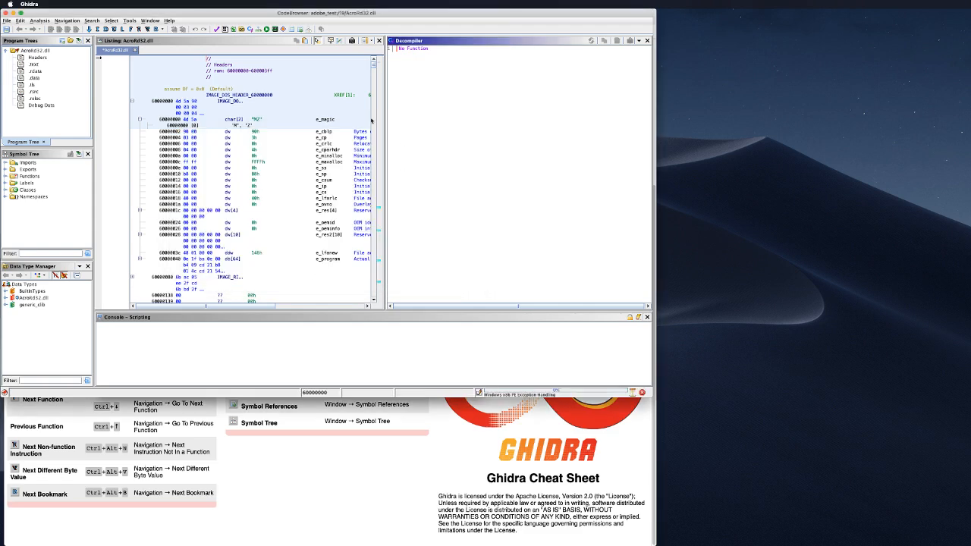
{"action": "key", "text": "alt+super+Left"}
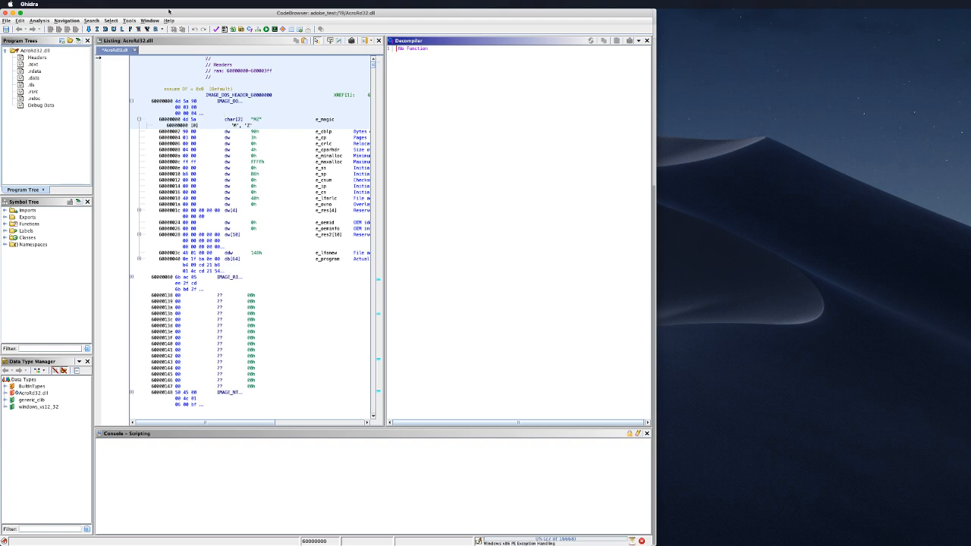
Step: Load folder 15's AcroRd32.dll as the Program Differences comparison without computing differences yet
{"action": "left_click", "coordinate": [125, 21]}
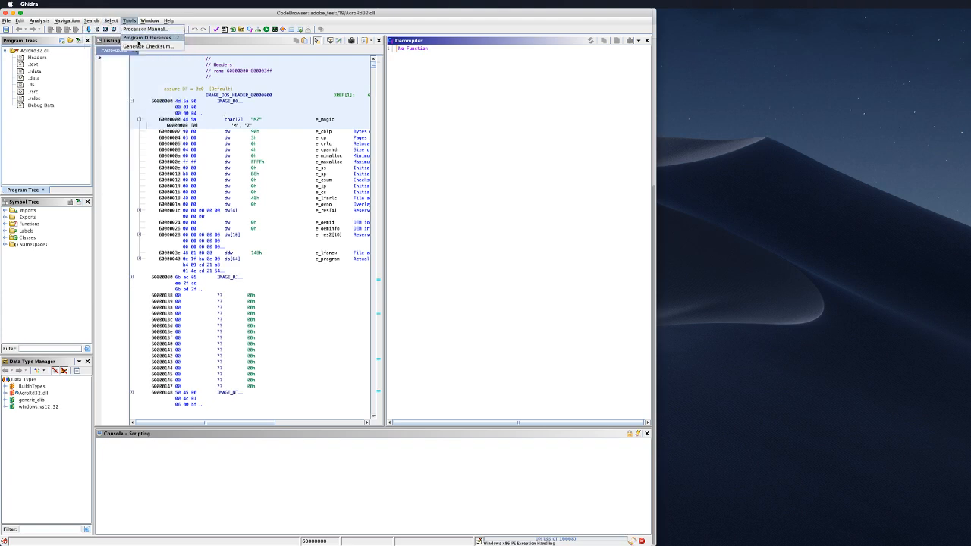
{"action": "left_click", "coordinate": [148, 37]}
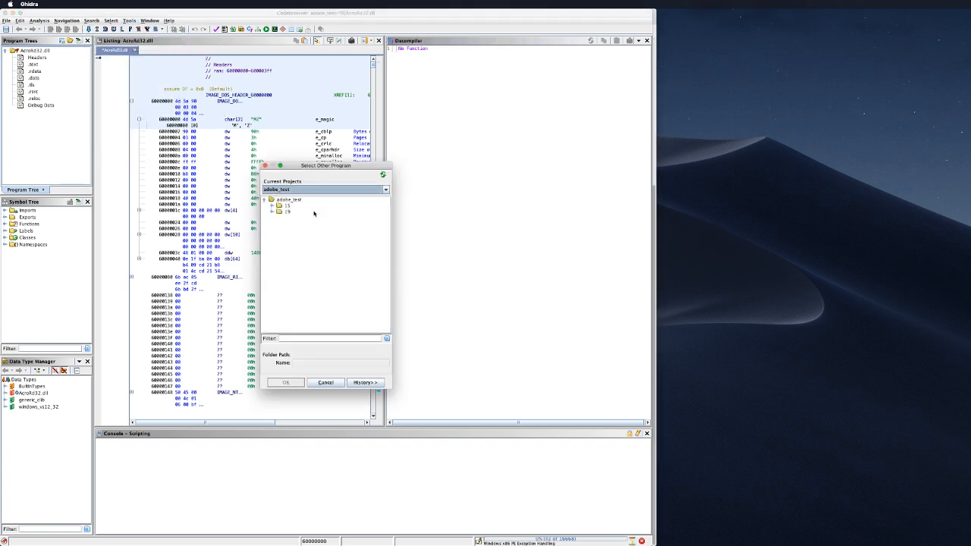
{"action": "double_click", "coordinate": [287, 206]}
{"action": "left_click", "coordinate": [299, 214]}
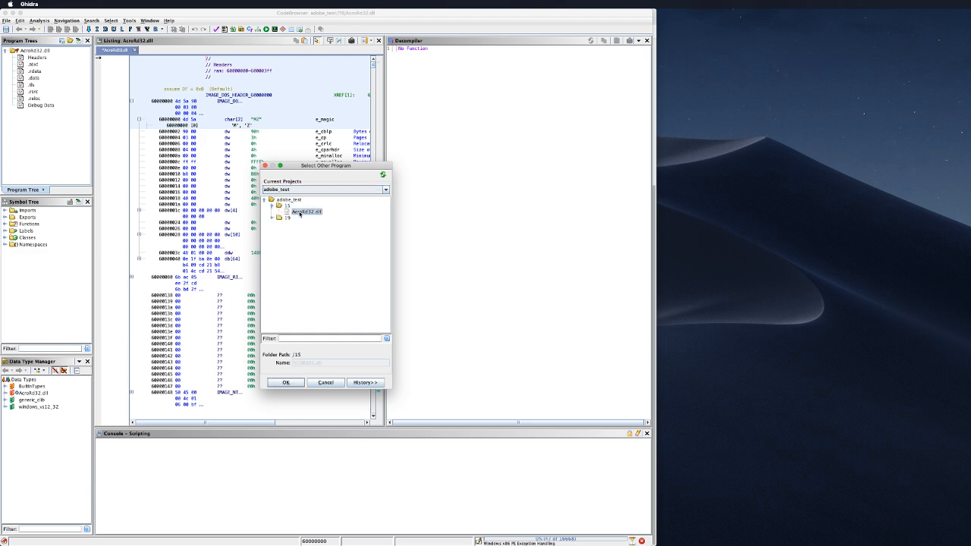
{"action": "left_click", "coordinate": [285, 382]}
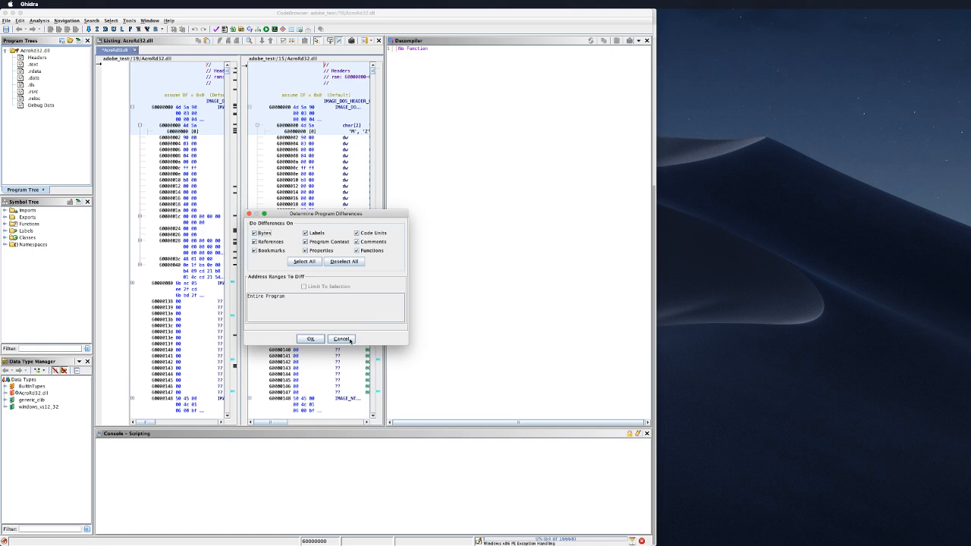
{"action": "left_click", "coordinate": [349, 341]}
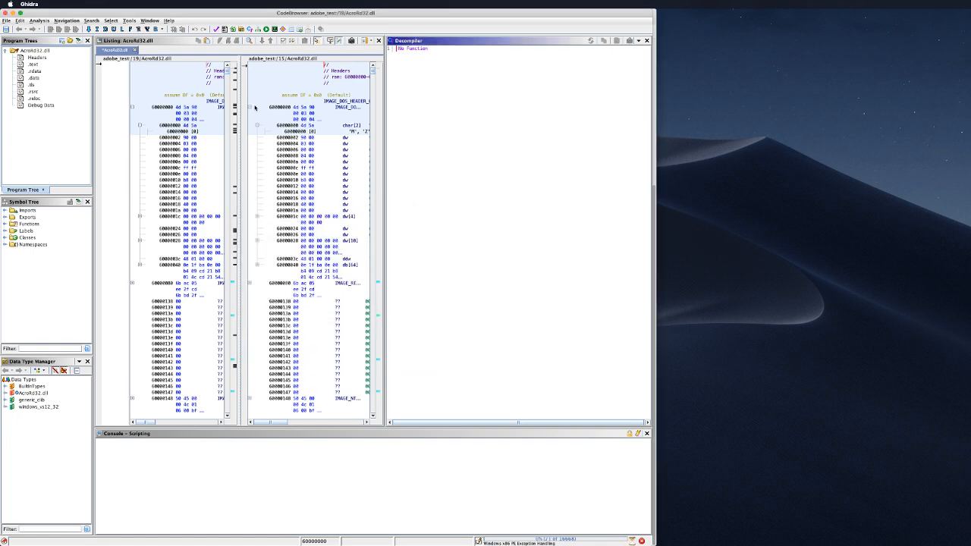
{"action": "left_click", "coordinate": [657, 176]}
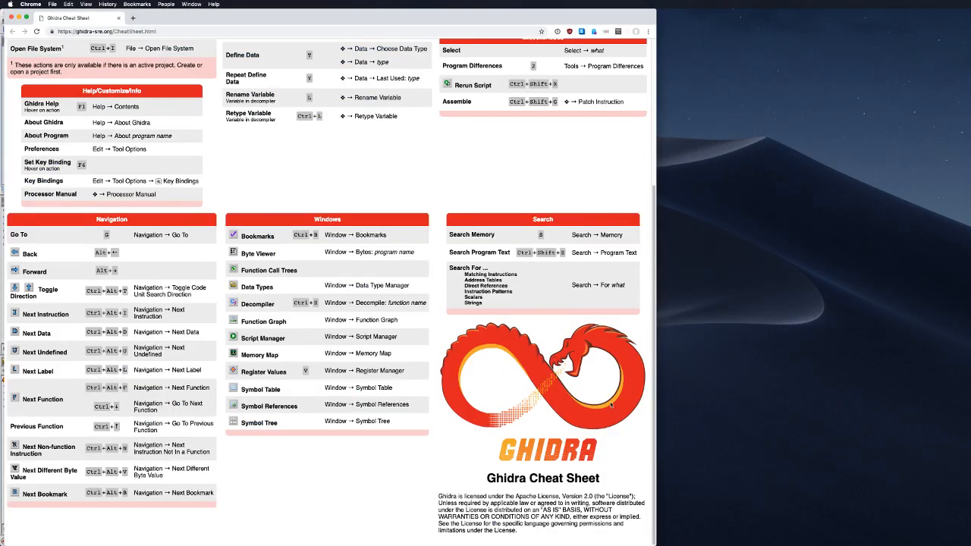
{"action": "key", "text": "super+Tab"}
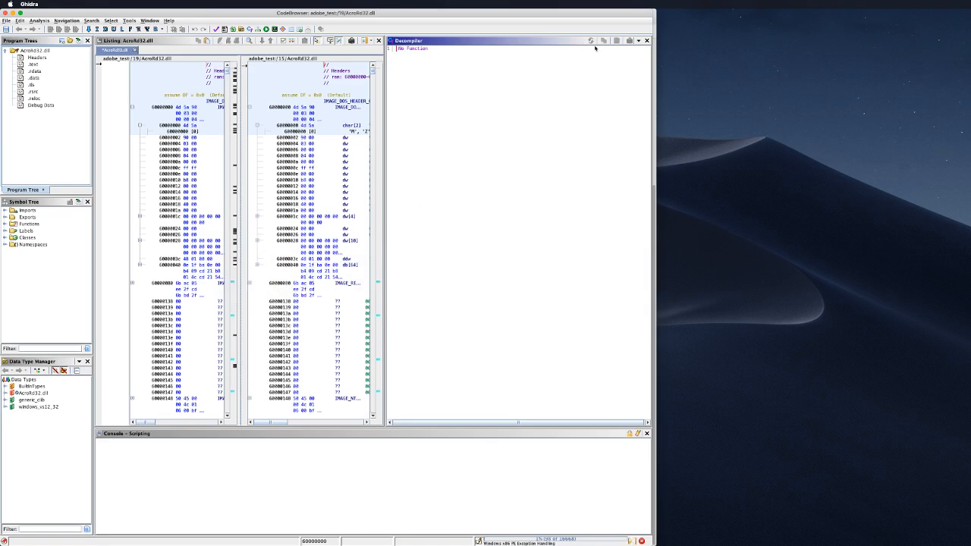
Step: Close the Decompiler panel and inspect addresses 6000000e and 6000000a in both listings
{"action": "left_click", "coordinate": [645, 41]}
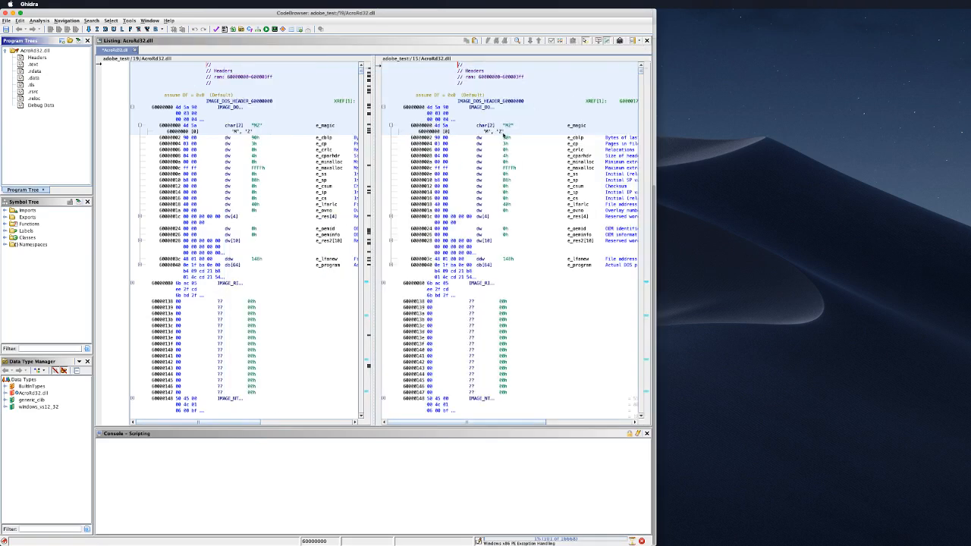
{"action": "left_click", "coordinate": [541, 124]}
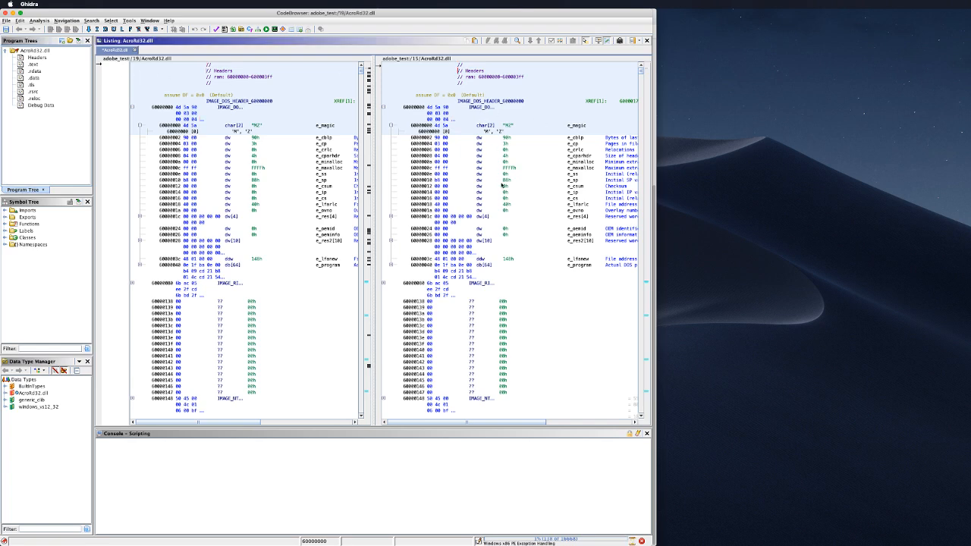
{"action": "left_click", "coordinate": [262, 176]}
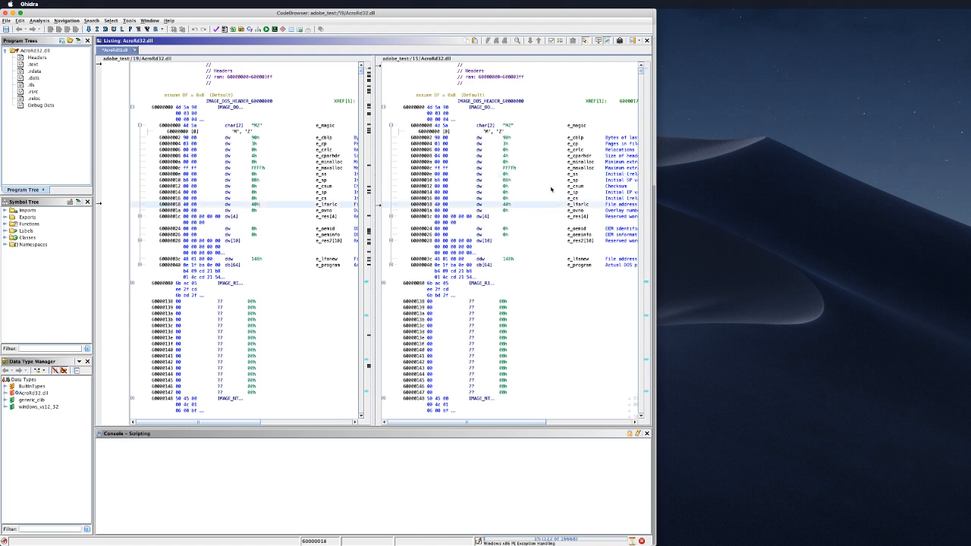
{"action": "right_click", "coordinate": [541, 165]}
{"action": "left_click", "coordinate": [505, 161]}
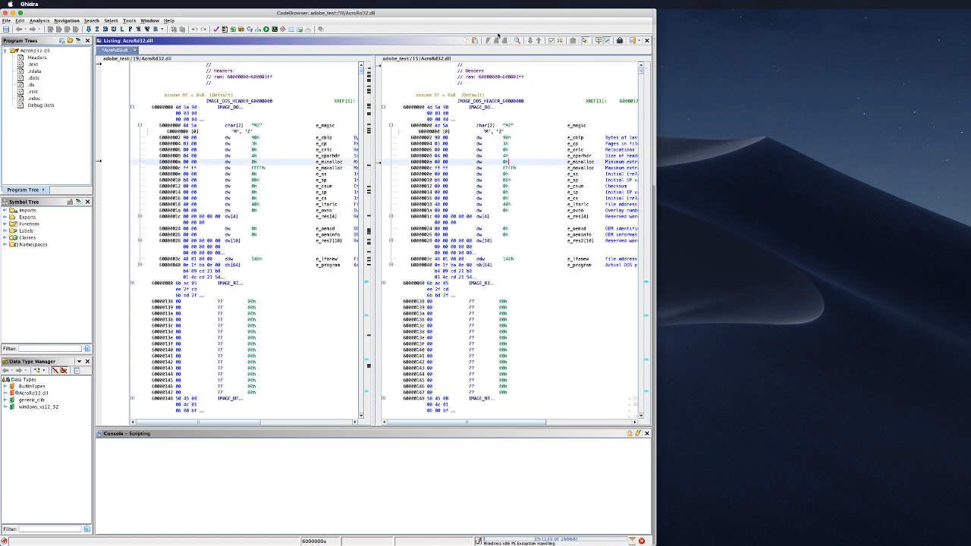
Step: Close the diff session between the two AcroRd32.dll versions and confirm it
{"action": "left_click", "coordinate": [111, 21]}
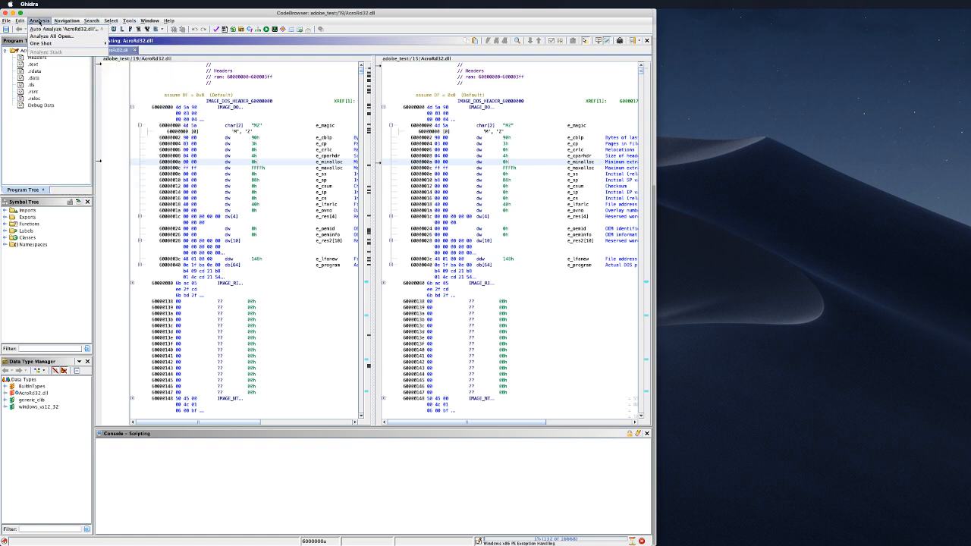
{"action": "mouse_move", "coordinate": [39, 21]}
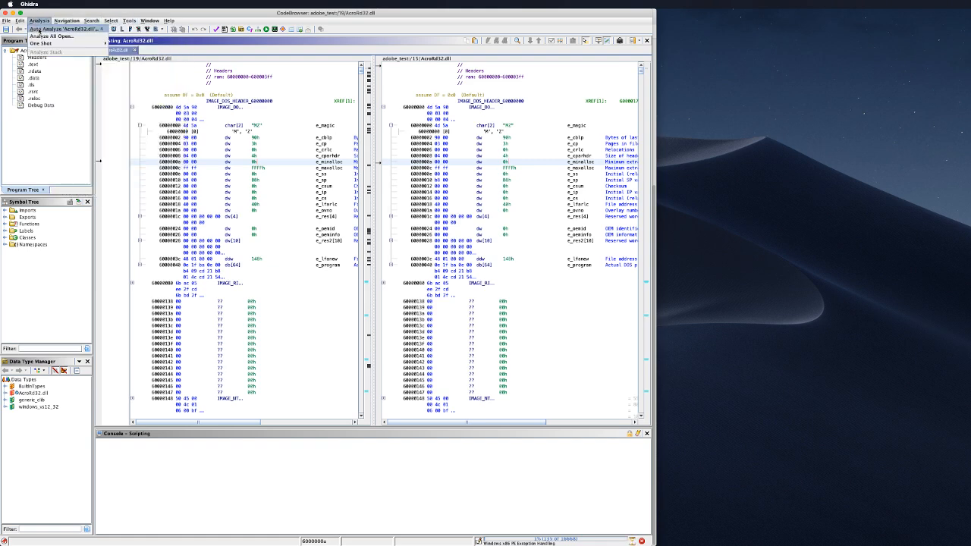
{"action": "left_click", "coordinate": [39, 21]}
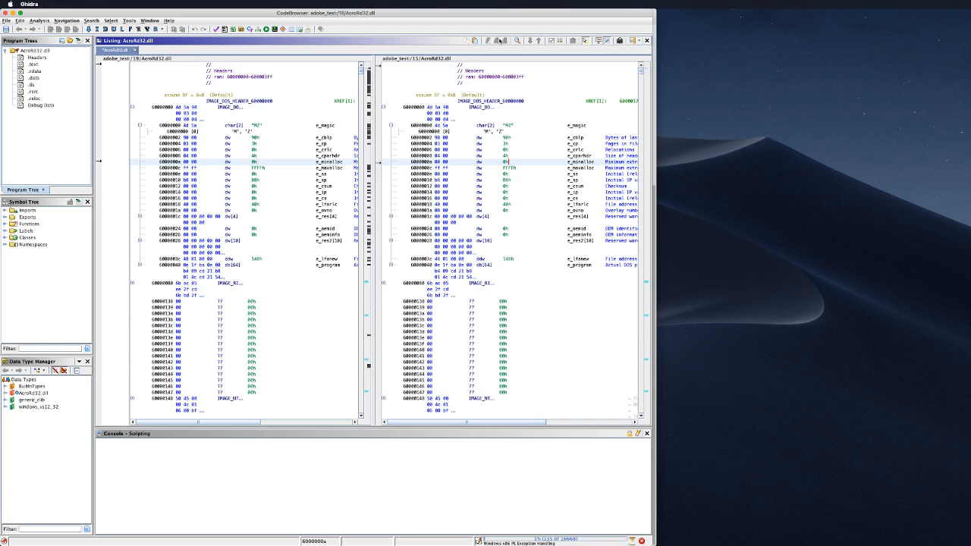
{"action": "left_click", "coordinate": [607, 42]}
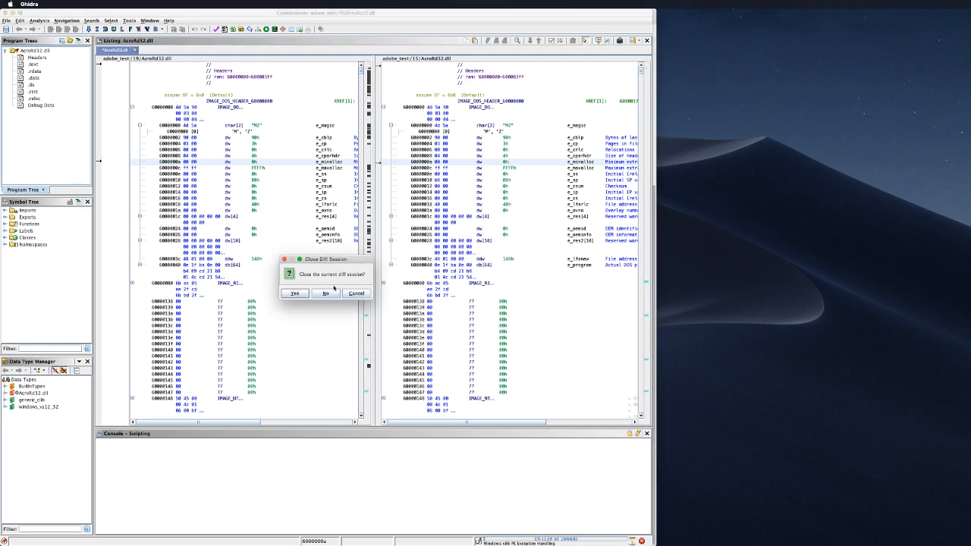
{"action": "left_click", "coordinate": [295, 293]}
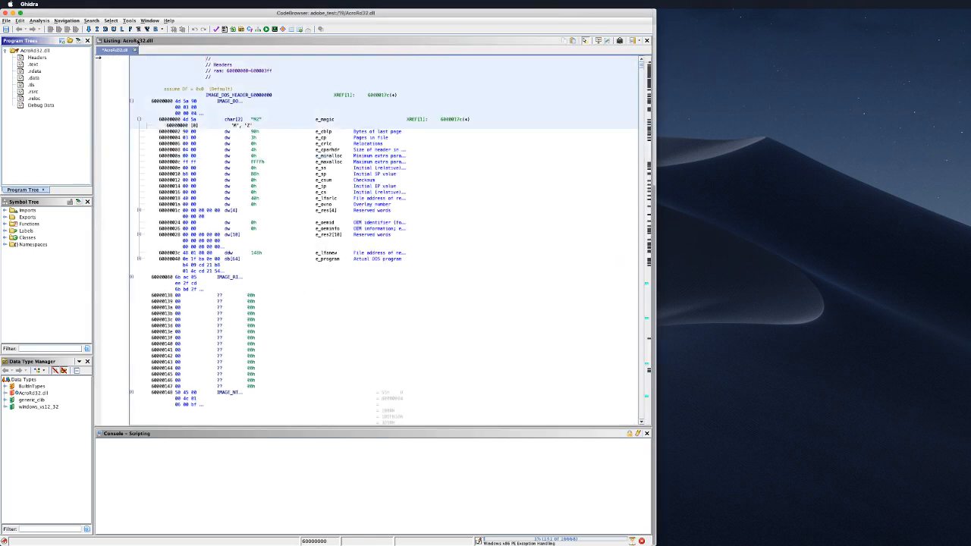
Step: Open folder 15's AcroRd32.dll through File > Open and analyze it with the default analyzers
{"action": "left_click", "coordinate": [5, 21]}
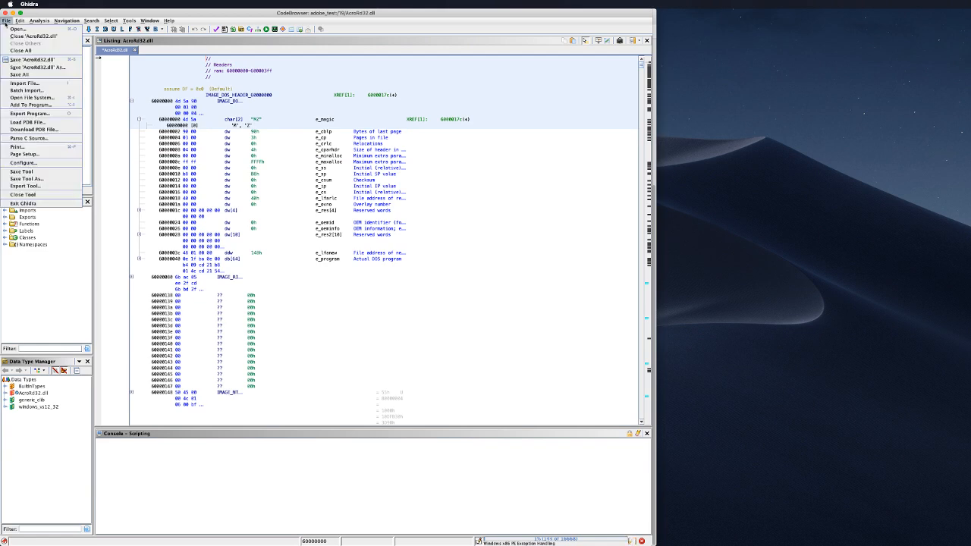
{"action": "left_click", "coordinate": [17, 29]}
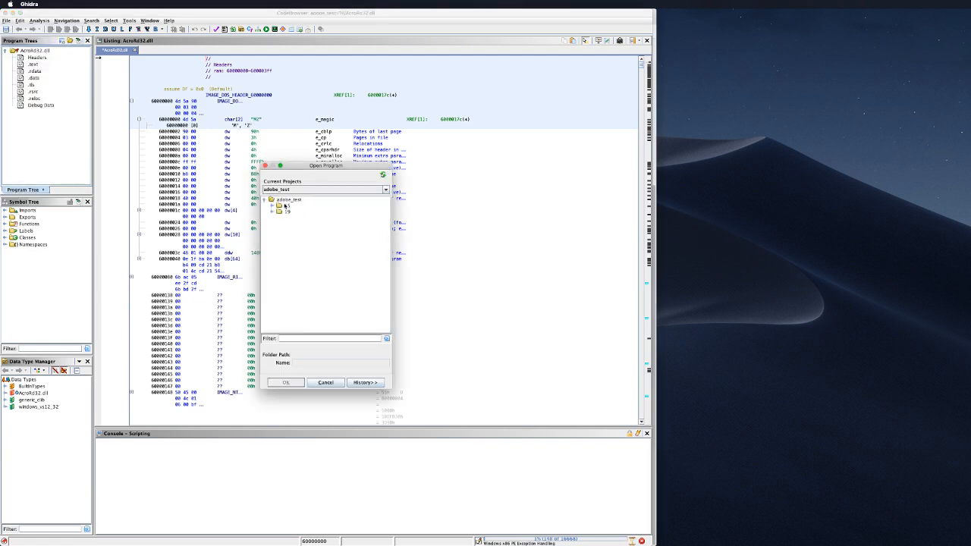
{"action": "double_click", "coordinate": [285, 206]}
{"action": "double_click", "coordinate": [292, 211]}
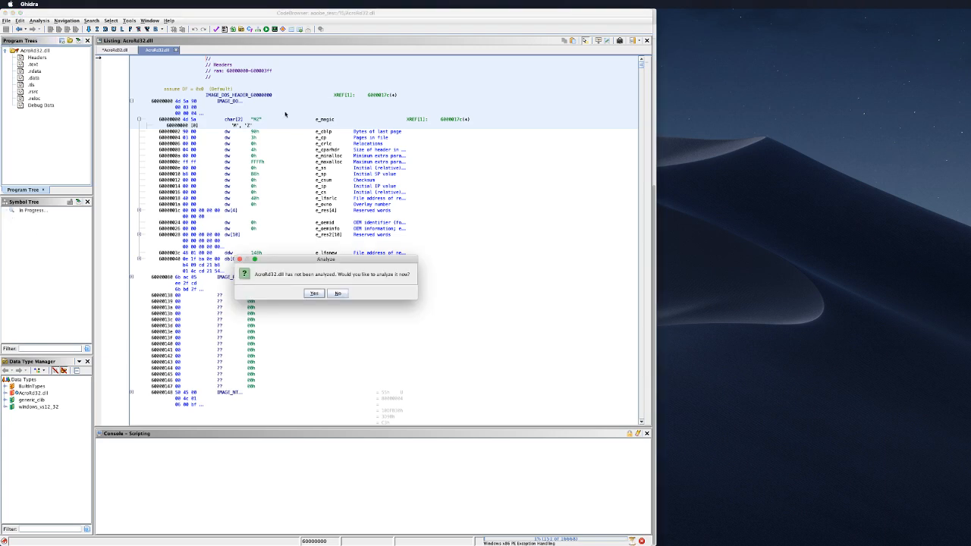
{"action": "left_click", "coordinate": [314, 294]}
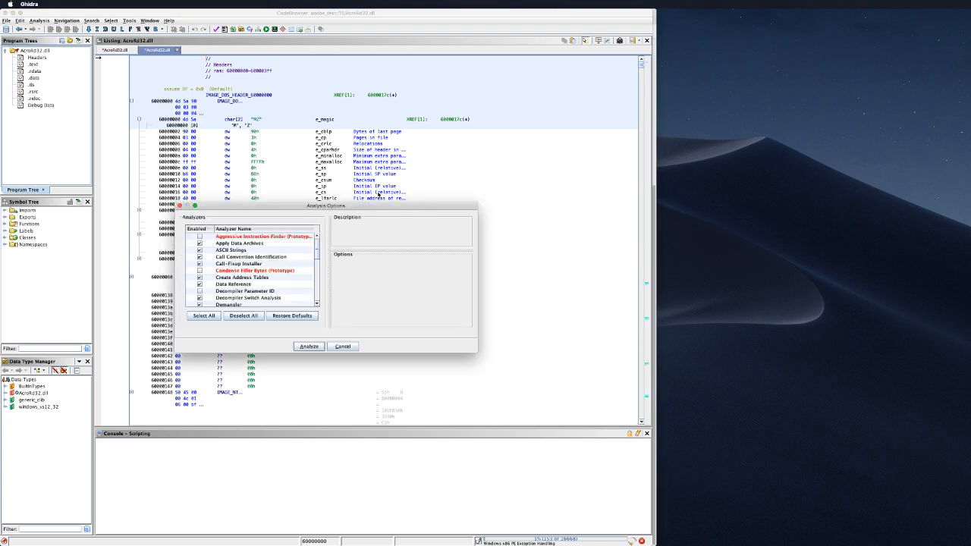
{"action": "left_click", "coordinate": [309, 346]}
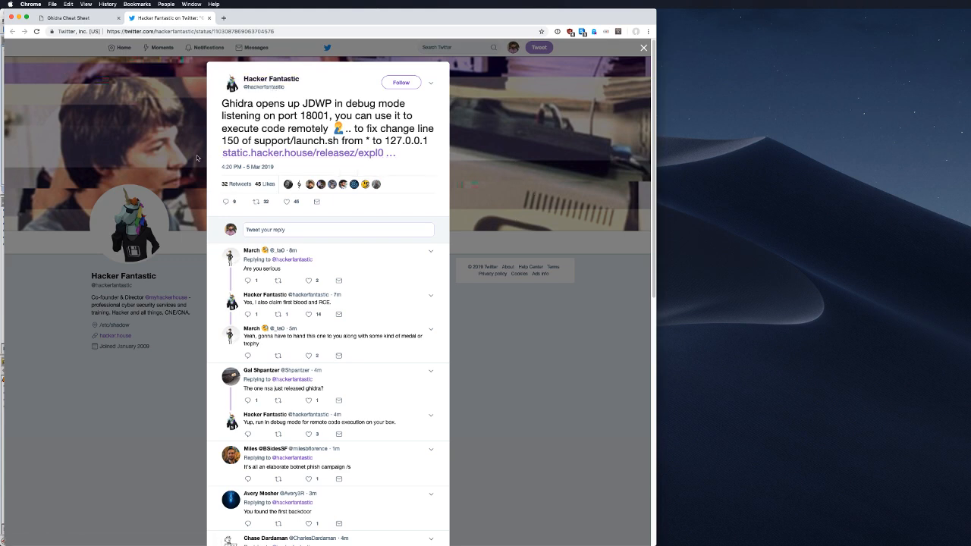
Step: Close the Twitter tab in Chrome and return to Ghidra's CodeBrowser
{"action": "left_click", "coordinate": [210, 22]}
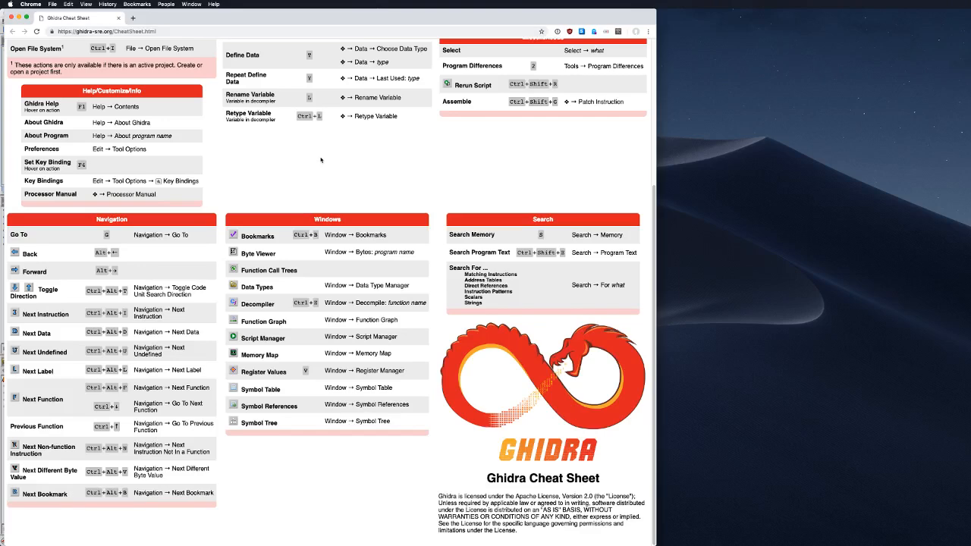
{"action": "key", "text": "super+Tab"}
{"action": "key", "text": "super+Tab"}
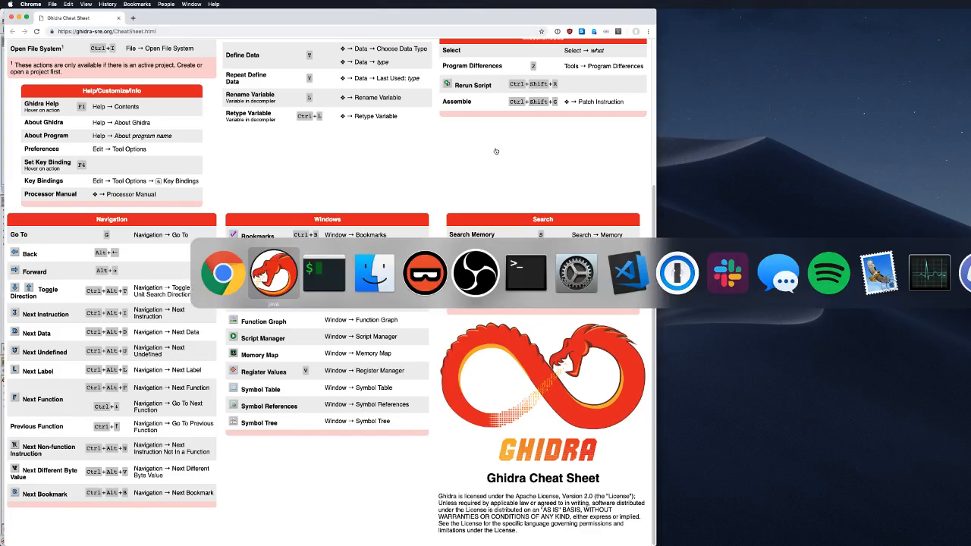
{"action": "key", "text": "super+shift+Tab"}
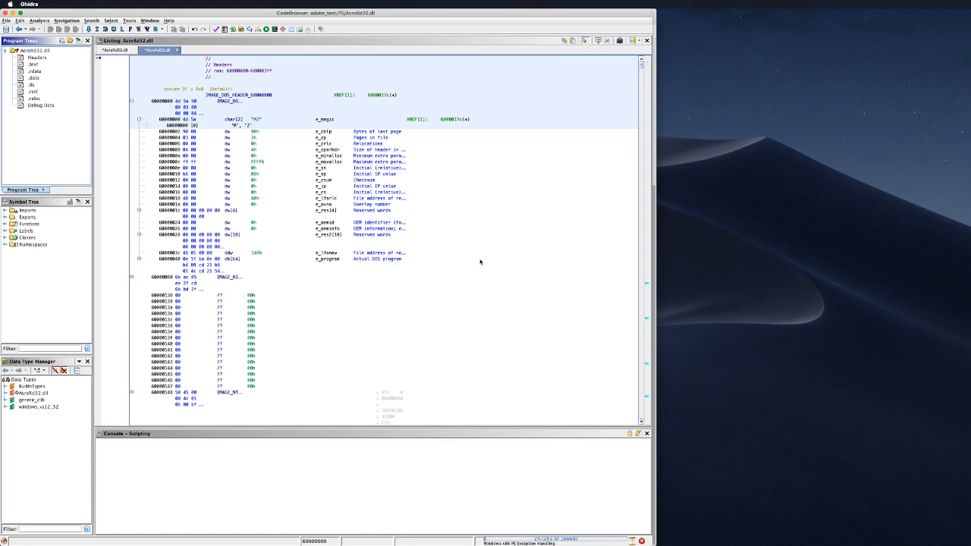
Step: Bring up the macOS app switcher with Cmd+Tab to leave Ghidra for Binary Ninja
{"action": "key", "text": "super+Tab"}
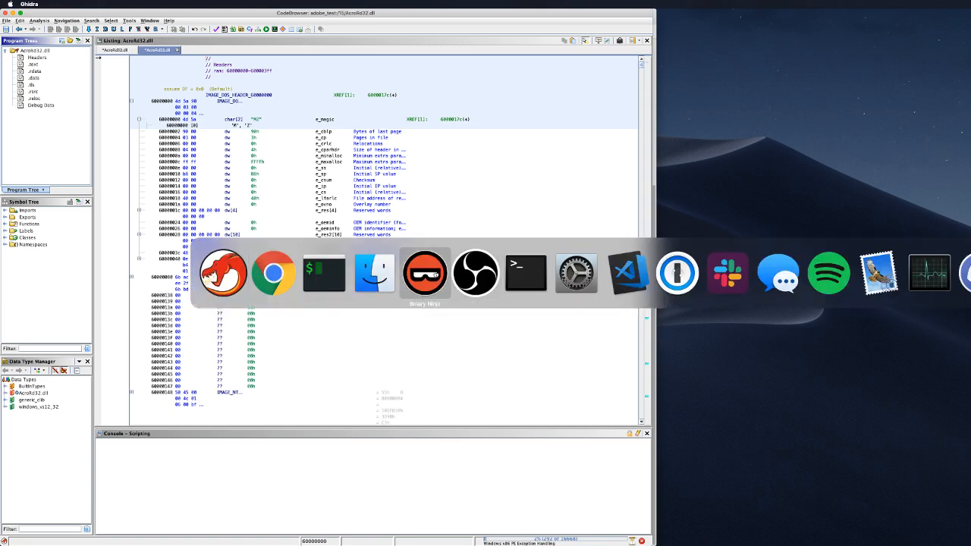
Step: Switch to Binary Ninja and bring up its Open File dialog, moved aside
{"action": "left_click", "coordinate": [435, 274]}
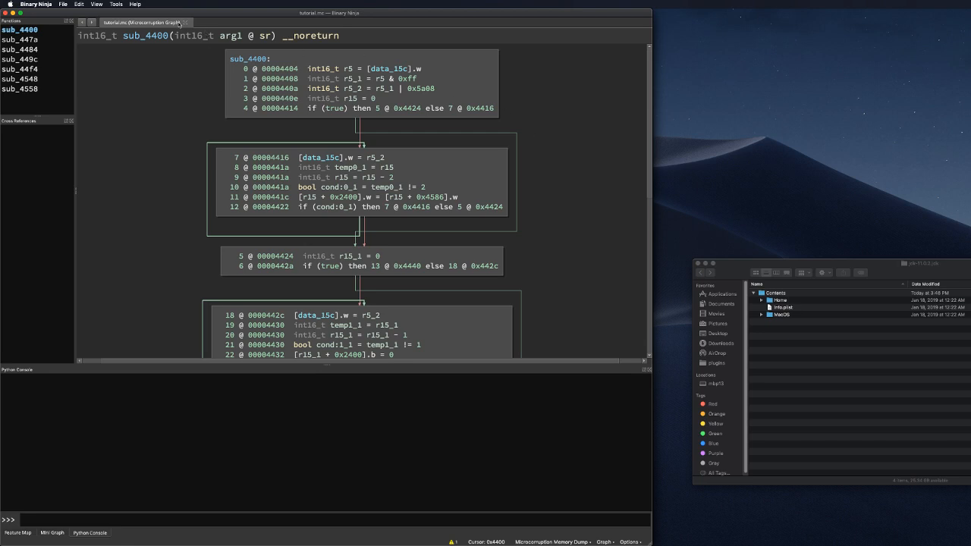
{"action": "key", "text": "super+o"}
{"action": "left_click_drag", "start_coordinate": [589, 103], "coordinate": [935, 76]}
Step: Browse through Downloads into the adobe_test folder
{"action": "left_click", "coordinate": [962, 75]}
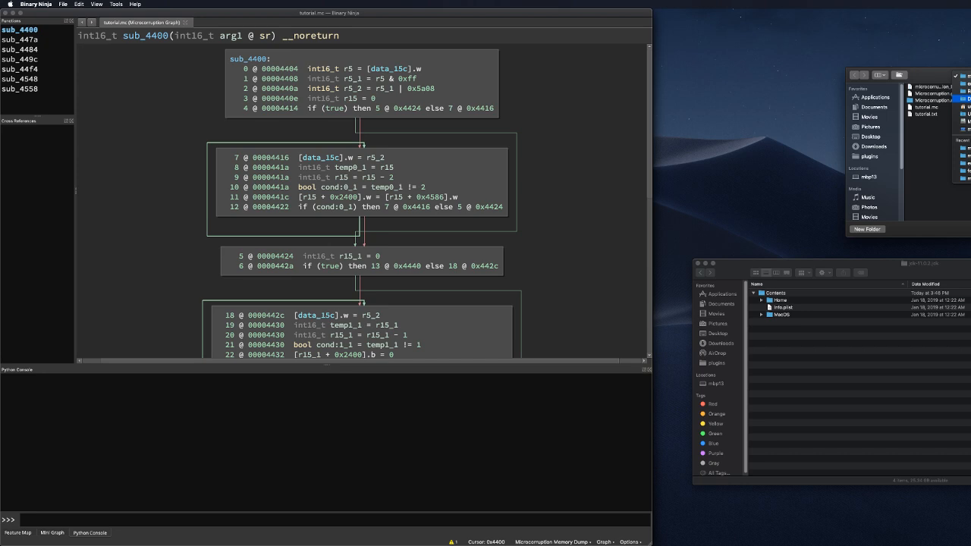
{"action": "left_click", "coordinate": [879, 148]}
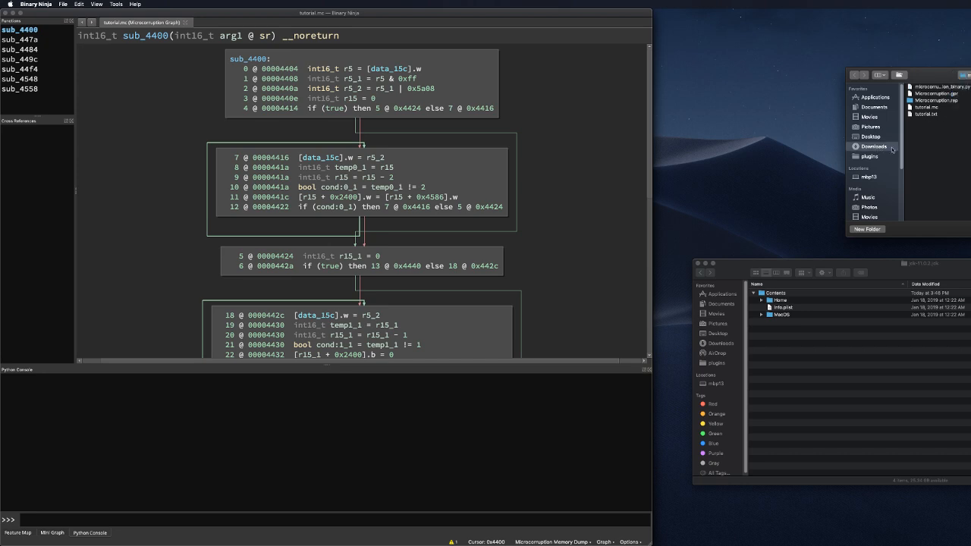
{"action": "scroll", "coordinate": [960, 119], "scroll_direction": "down", "scroll_amount": 10}
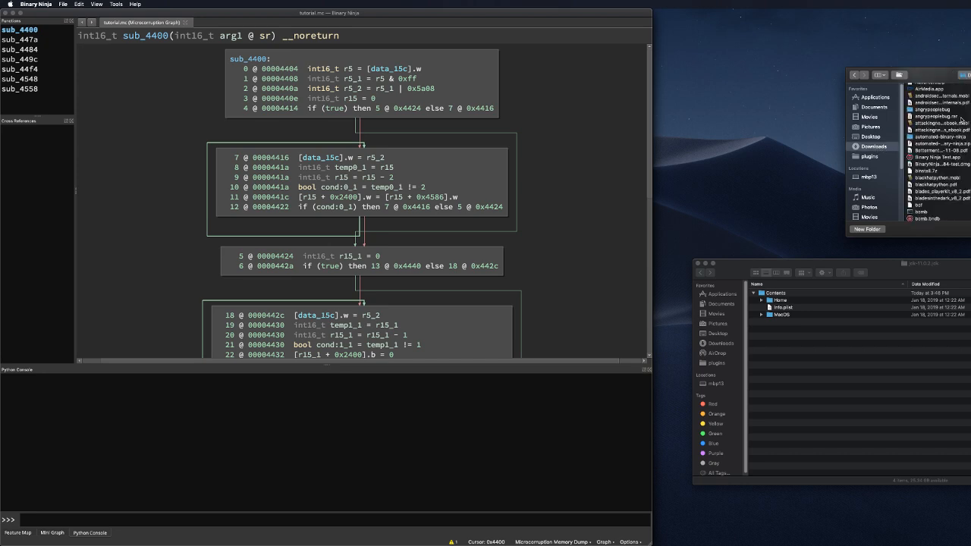
{"action": "scroll", "coordinate": [945, 129], "scroll_direction": "up", "scroll_amount": 5}
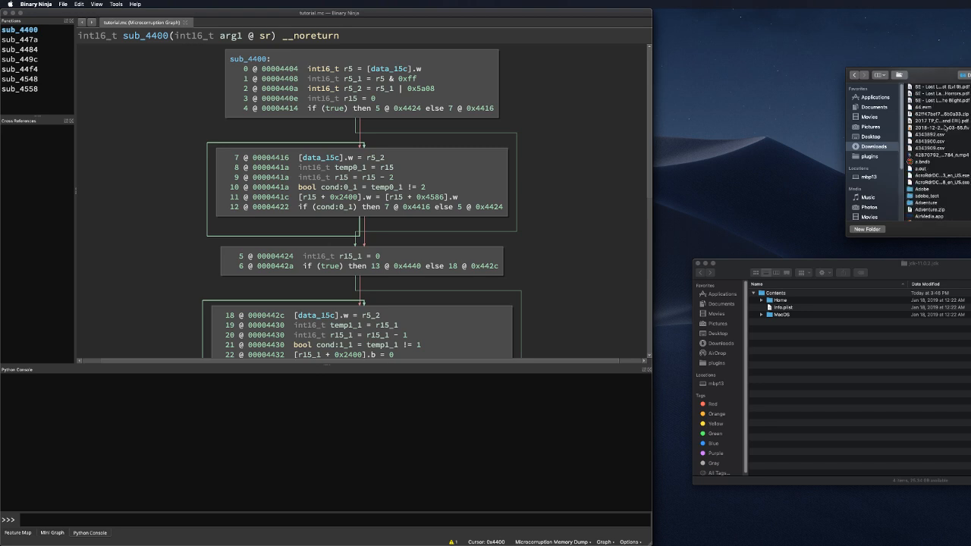
{"action": "left_click", "coordinate": [928, 196]}
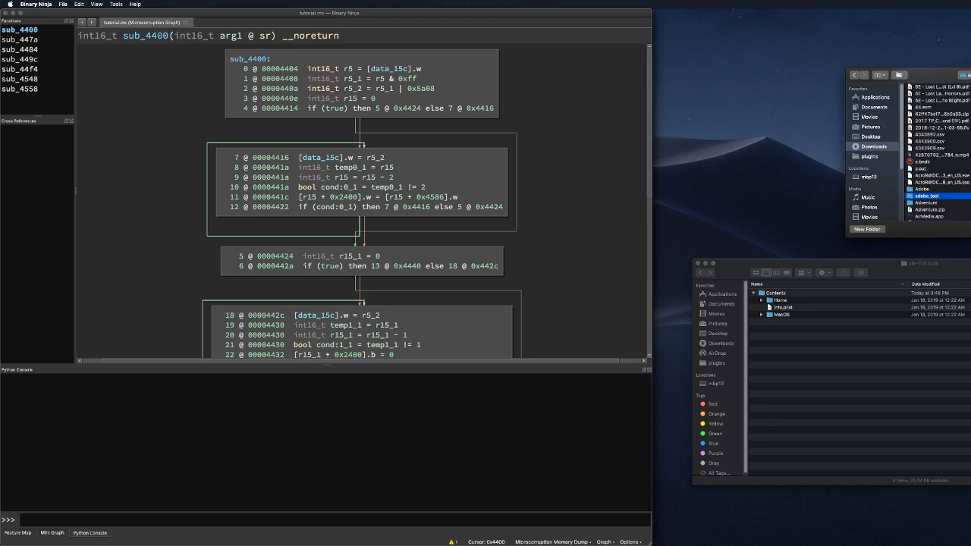
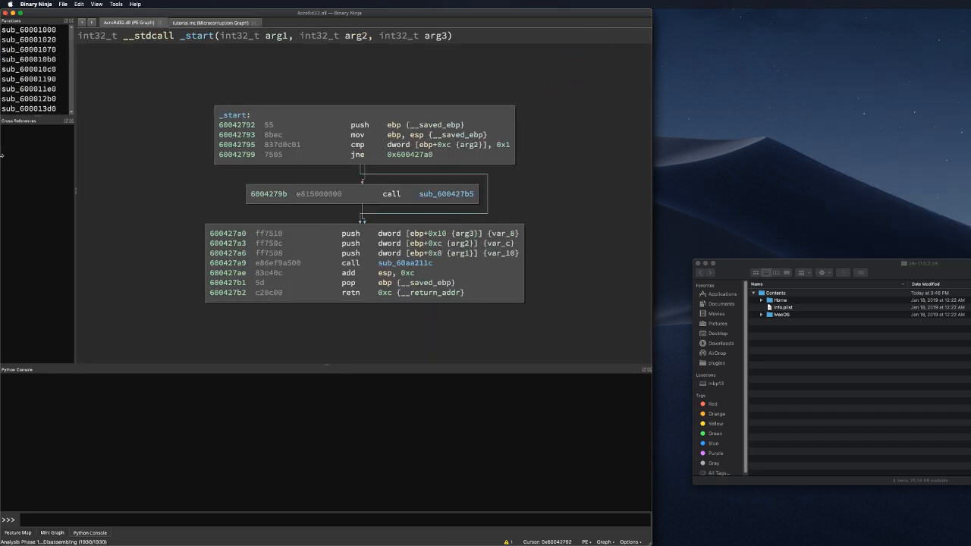
Step: Drag the Functions pane splitter down to show more AcroRd32.dll functions, then glance at Run Analysis Module
{"action": "left_click_drag", "start_coordinate": [35, 119], "coordinate": [36, 305]}
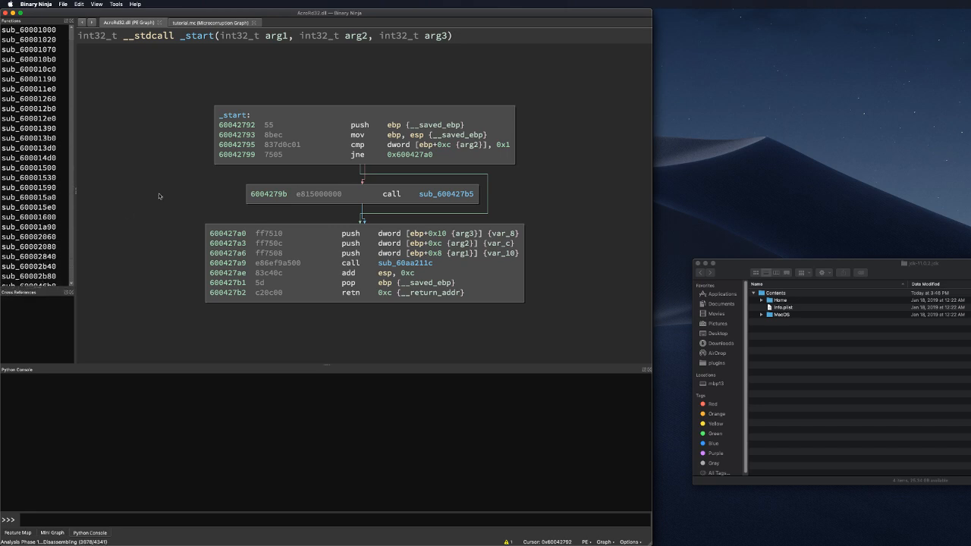
{"action": "left_click", "coordinate": [135, 3]}
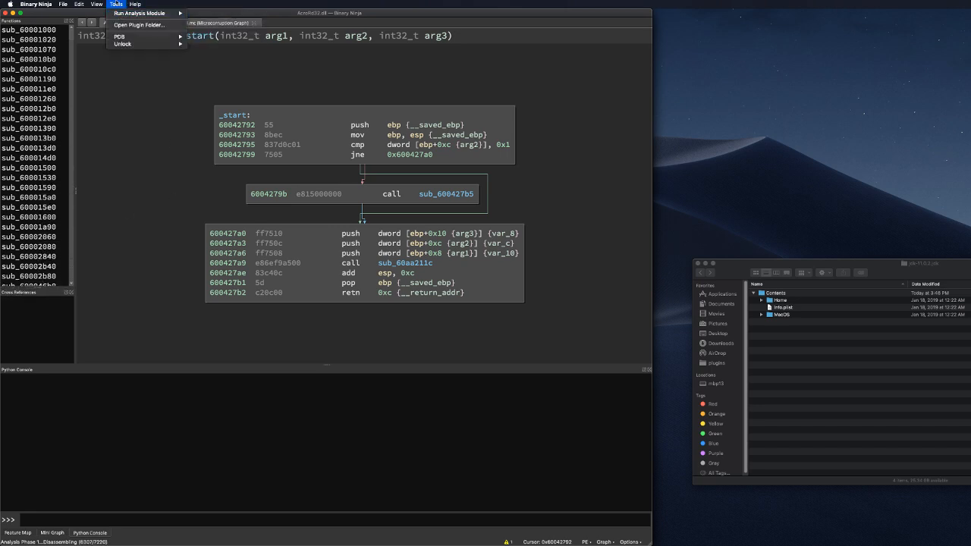
{"action": "left_click", "coordinate": [116, 3]}
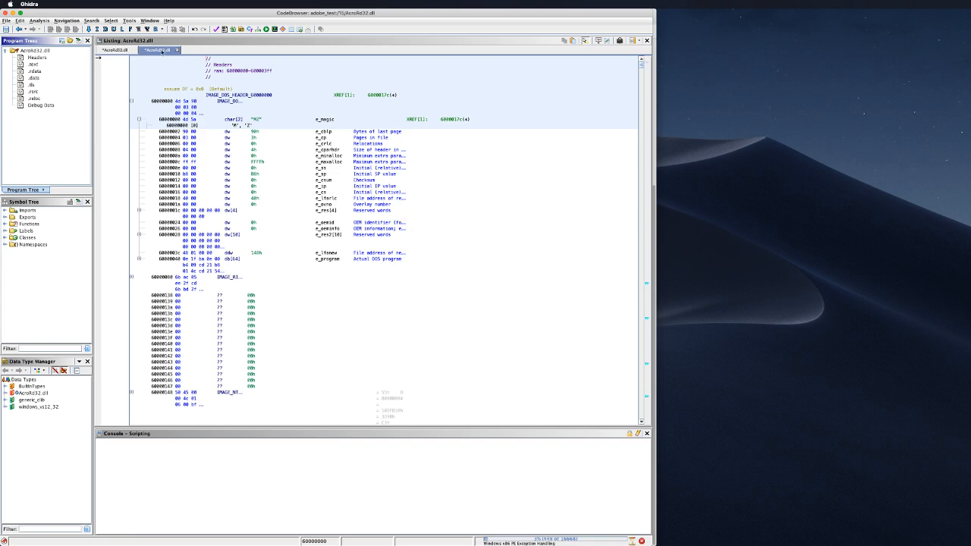
{"action": "left_click", "coordinate": [108, 51]}
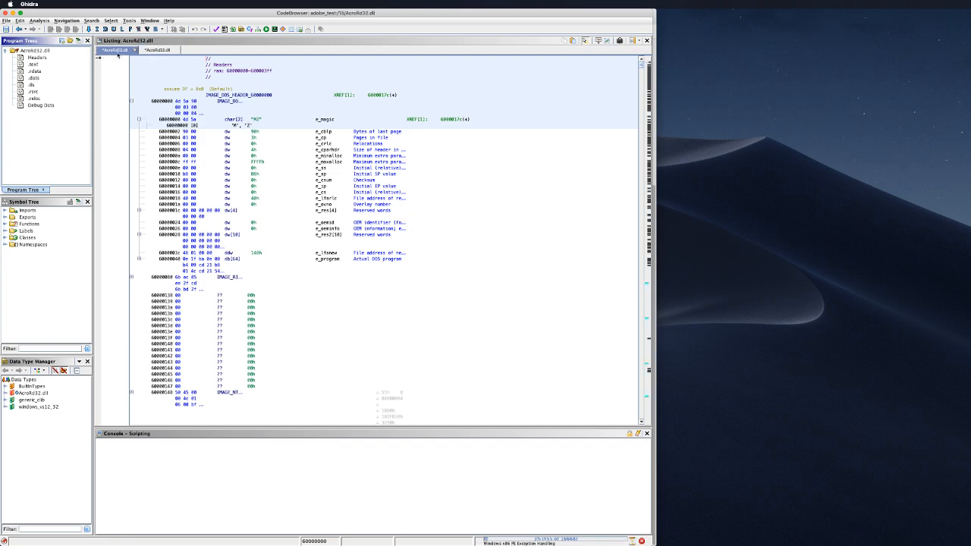
{"action": "left_click", "coordinate": [160, 50]}
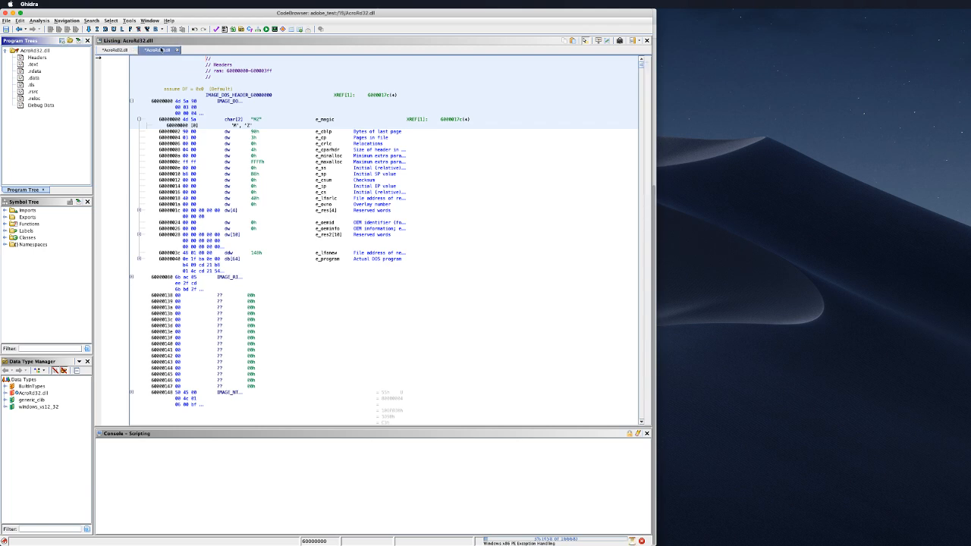
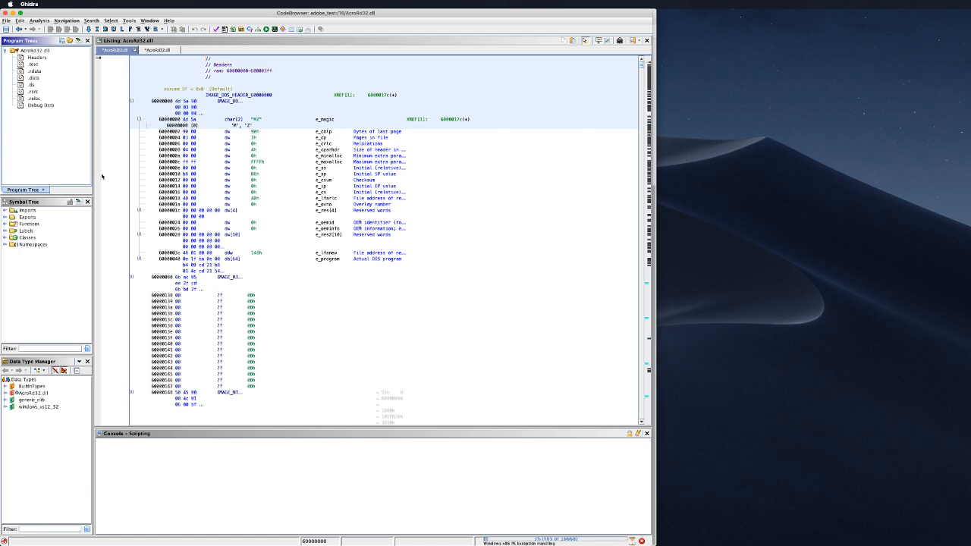
Step: Try closing the duplicate AcroRd32.dll listing tab and dismiss the resulting close-failed warning
{"action": "left_click", "coordinate": [5, 224]}
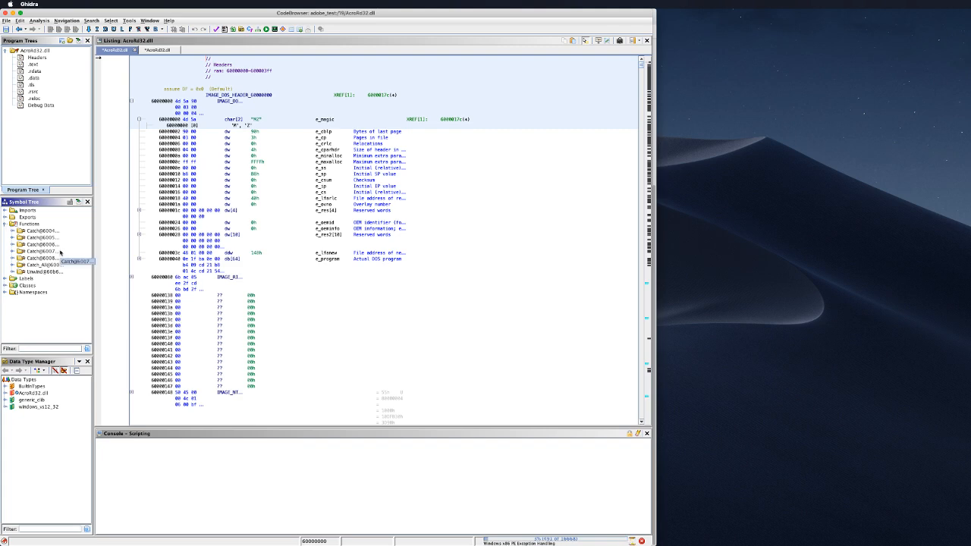
{"action": "left_click", "coordinate": [157, 50]}
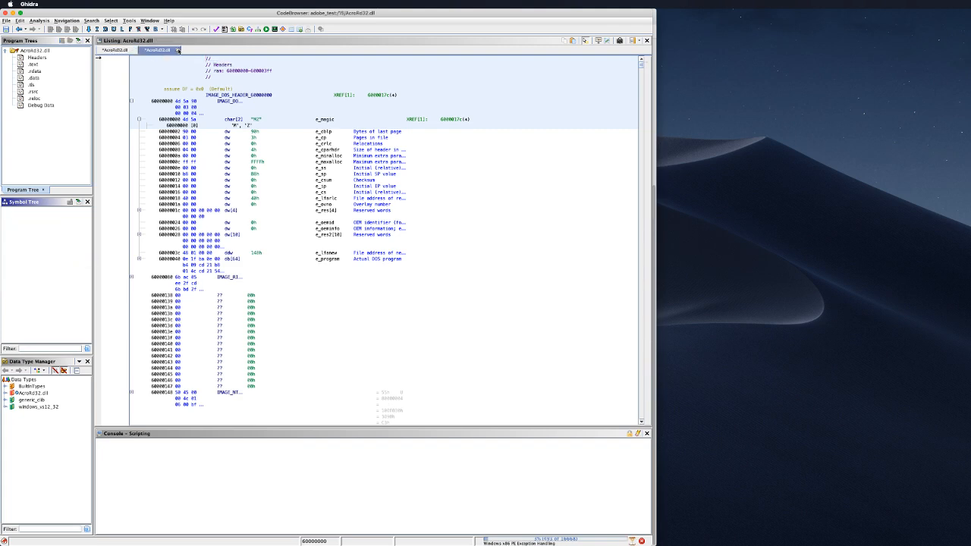
{"action": "left_click", "coordinate": [177, 50]}
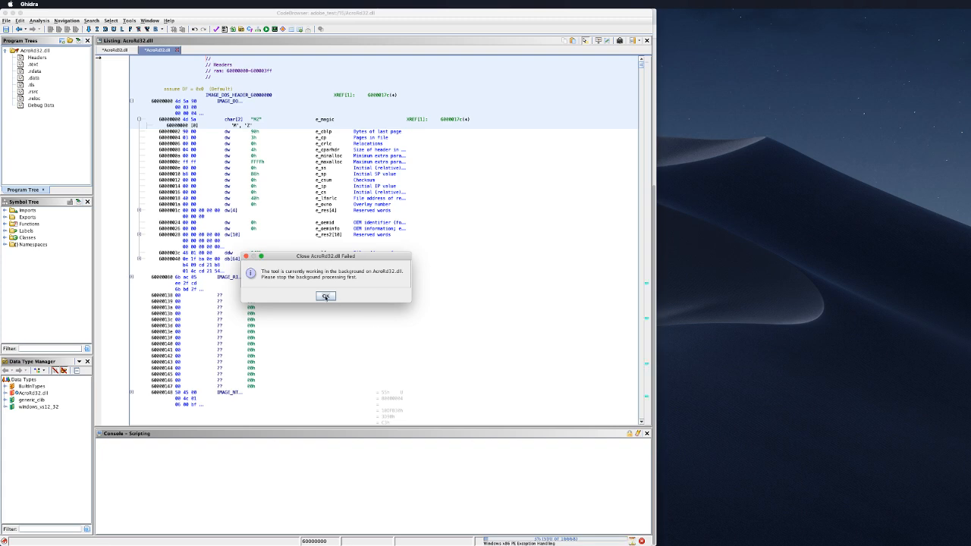
{"action": "left_click", "coordinate": [326, 297]}
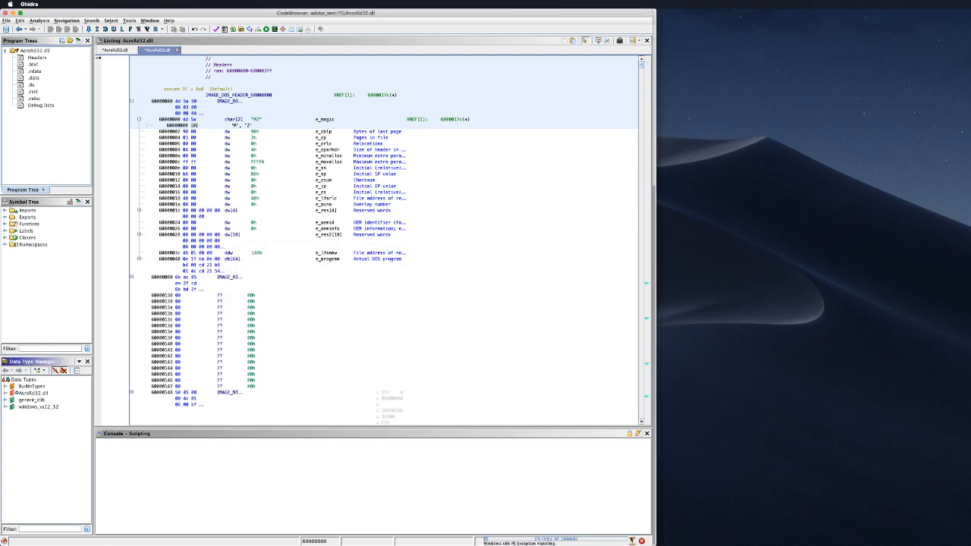
Step: Cancel the background auto-analysis, acknowledge its summary, and retry closing the duplicate listing
{"action": "left_click", "coordinate": [640, 541]}
{"action": "left_click", "coordinate": [314, 294]}
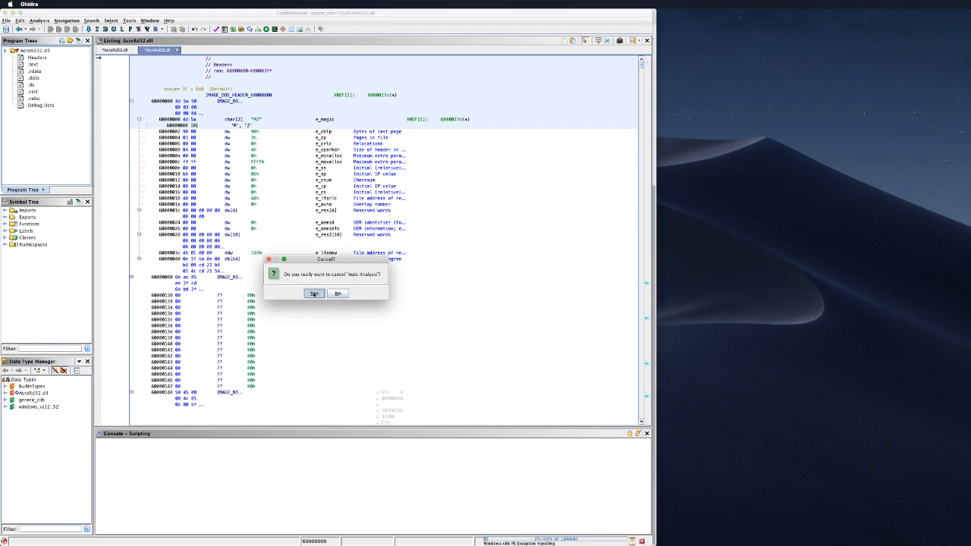
{"action": "left_click", "coordinate": [325, 309]}
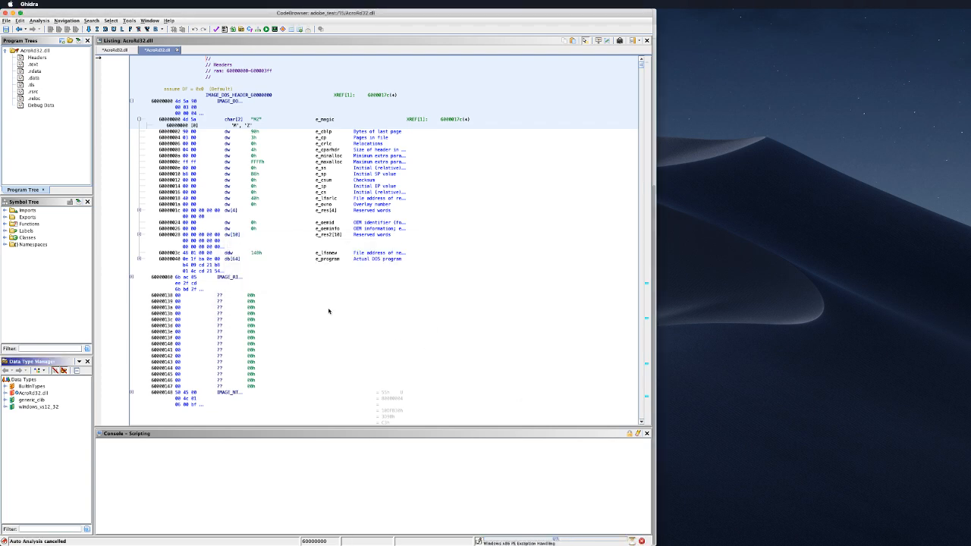
{"action": "left_click", "coordinate": [177, 50]}
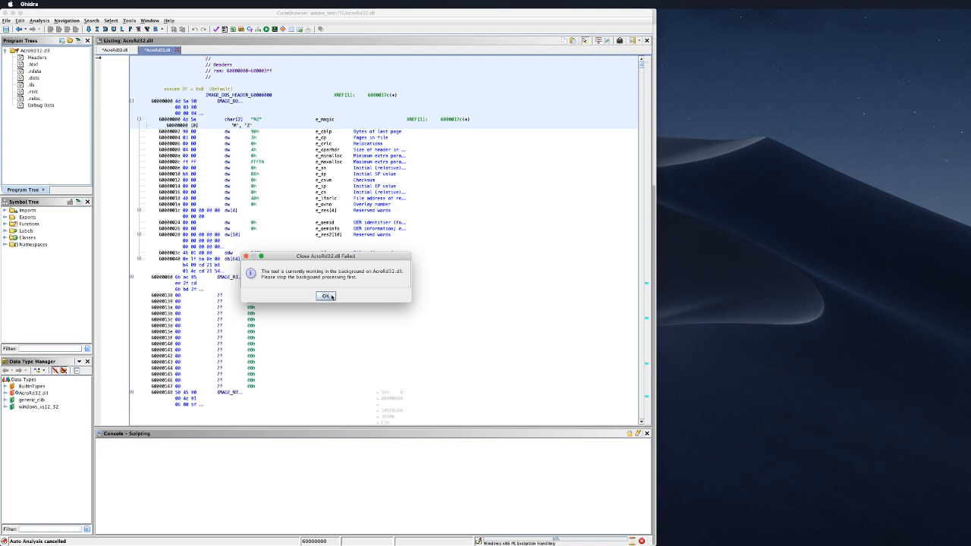
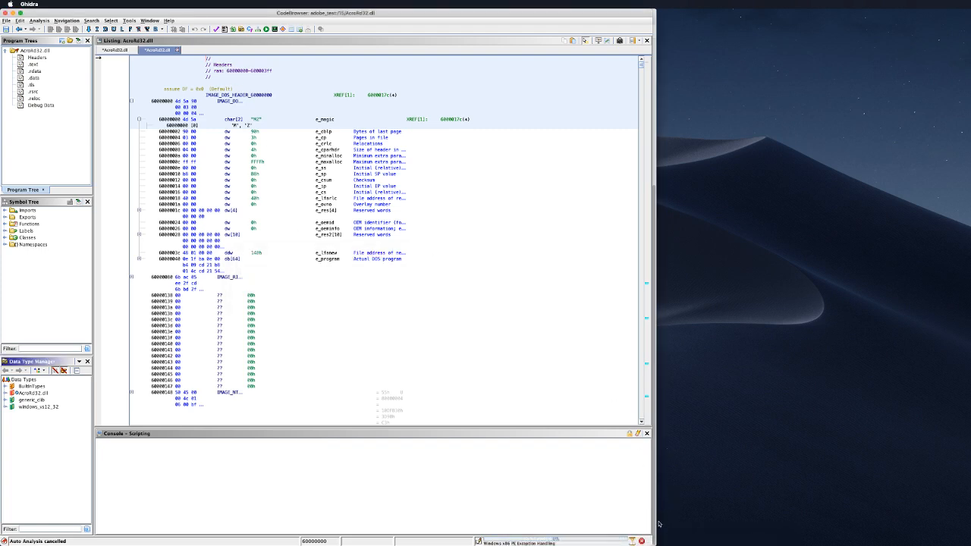
Step: Cancel the running auto-analysis from the status bar and acknowledge its warnings summary
{"action": "left_click", "coordinate": [640, 540]}
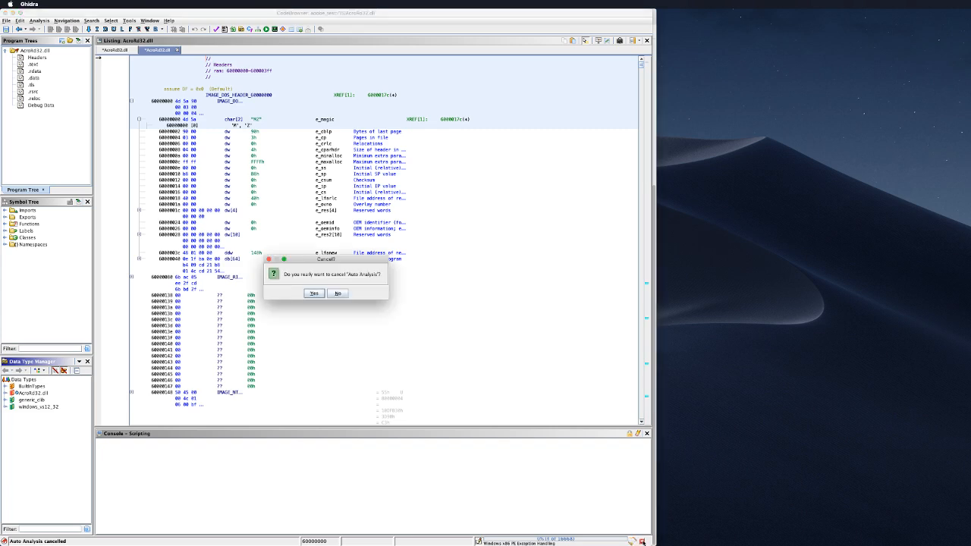
{"action": "left_click", "coordinate": [321, 295]}
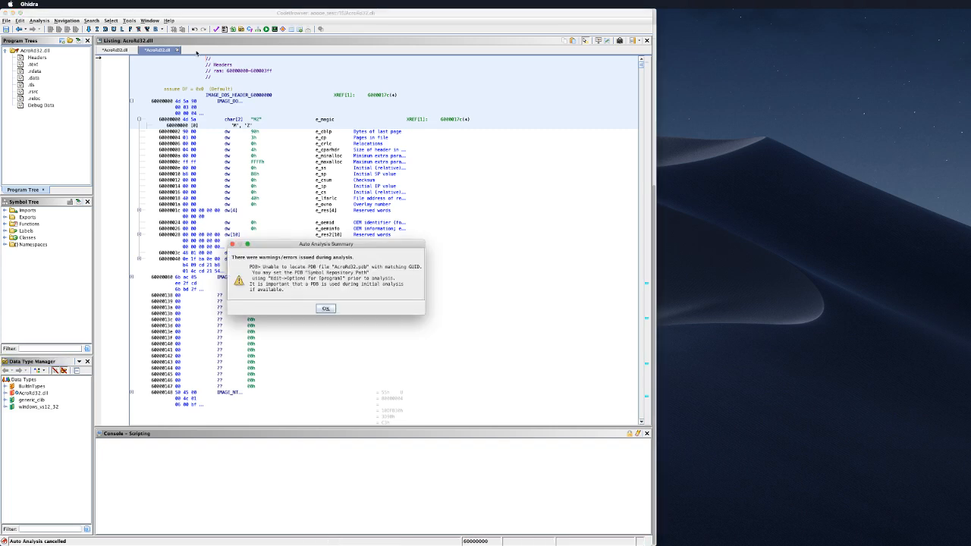
{"action": "left_click", "coordinate": [326, 309]}
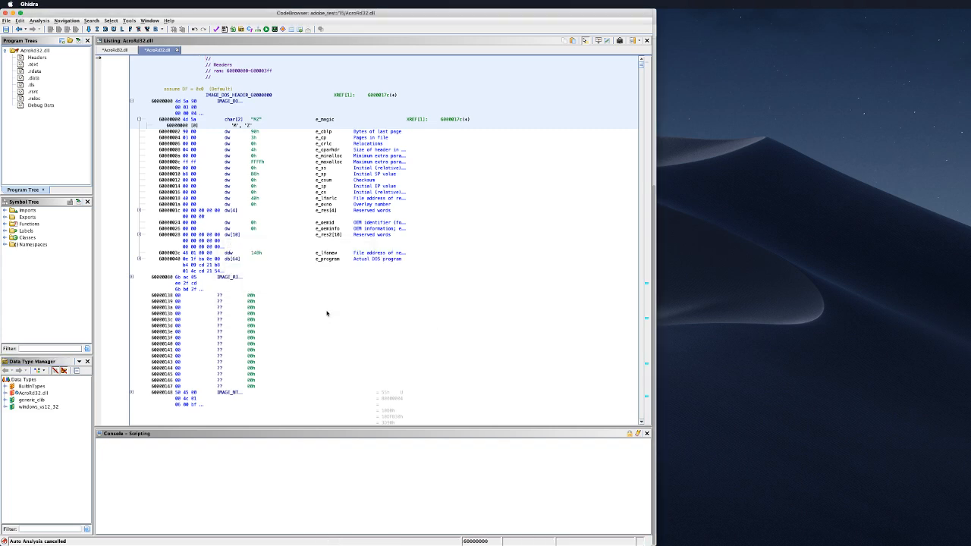
Step: Close both AcroRd32.dll tabs without saving, leaving an empty listing
{"action": "left_click", "coordinate": [177, 50]}
{"action": "left_click", "coordinate": [321, 297]}
{"action": "left_click", "coordinate": [136, 50]}
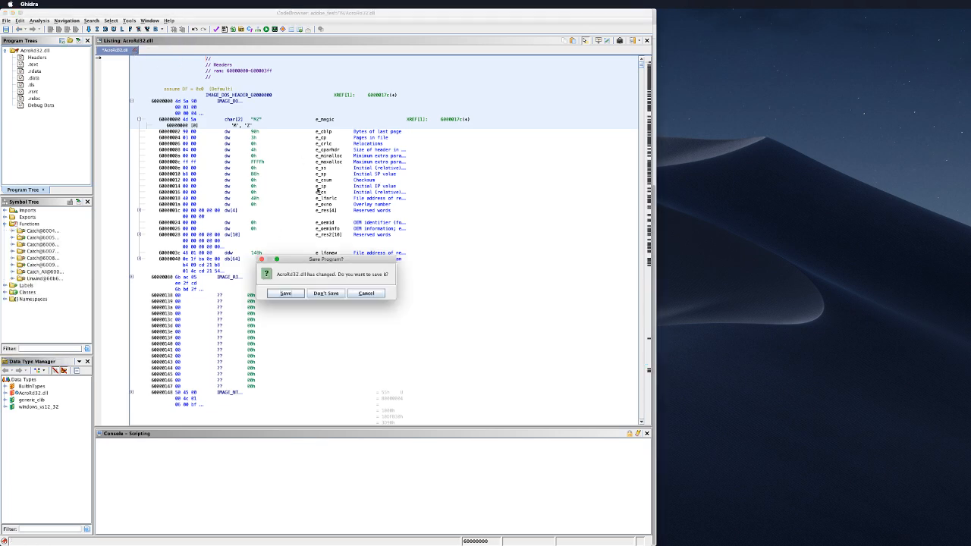
{"action": "left_click", "coordinate": [329, 294]}
{"action": "left_click", "coordinate": [283, 186]}
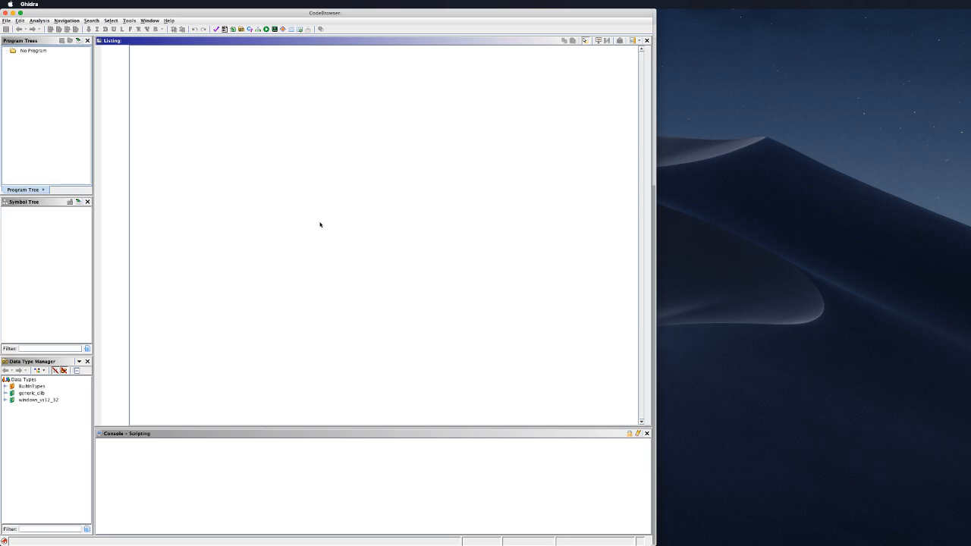
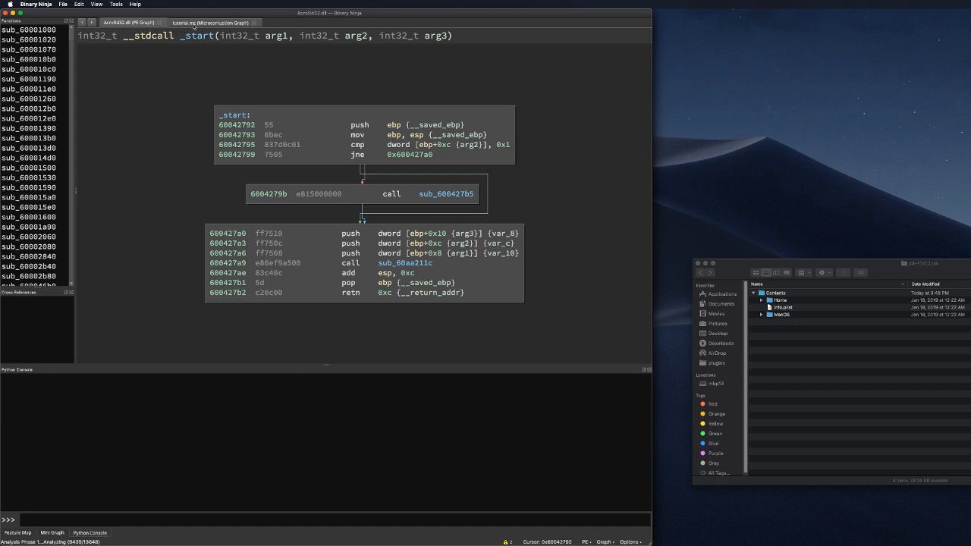
Step: Close the tutorial.mc graph tab, leaving AcroRd32.dll's _start graph as the only open file
{"action": "left_click", "coordinate": [254, 23]}
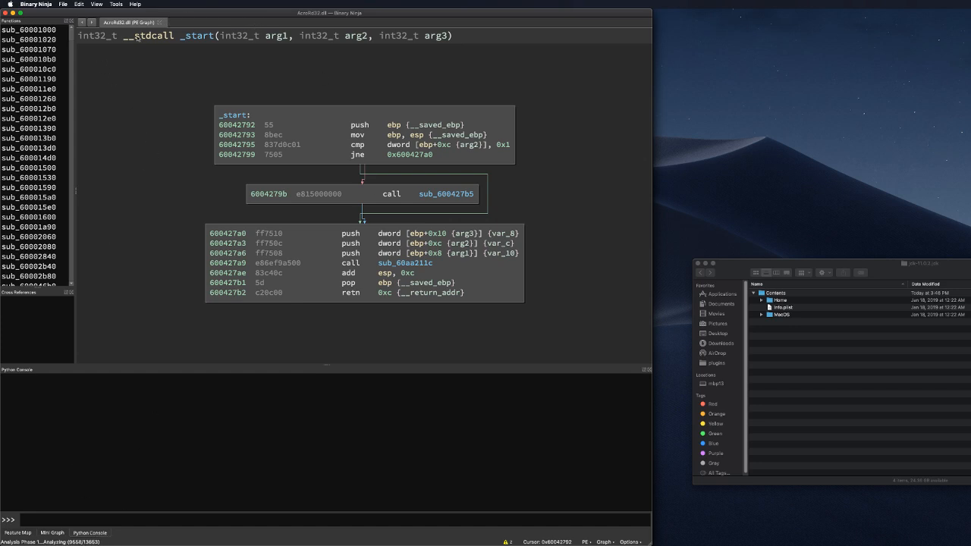
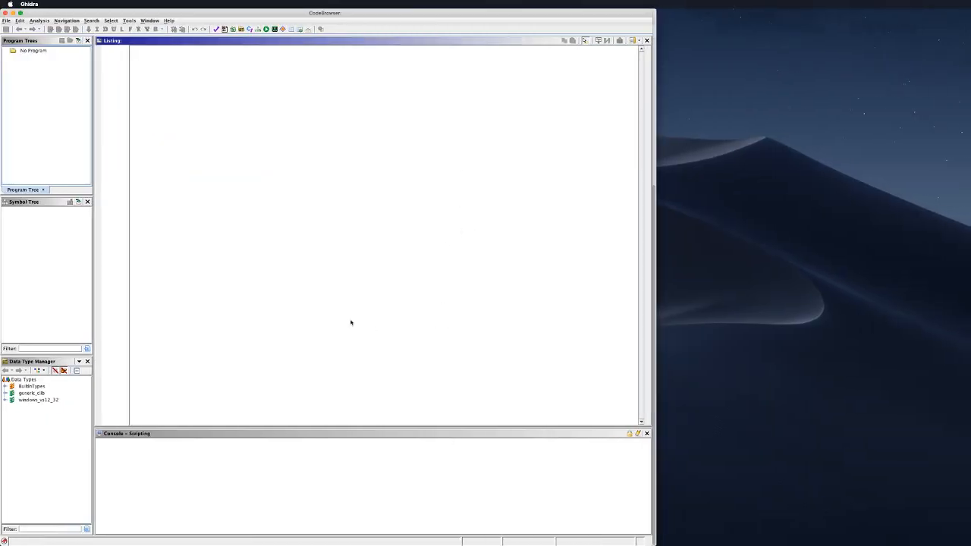
Step: Open AcroRd32.dll from folder 19 of the adobe_test project and auto-analyze it with default analyzers
{"action": "left_click", "coordinate": [6, 21]}
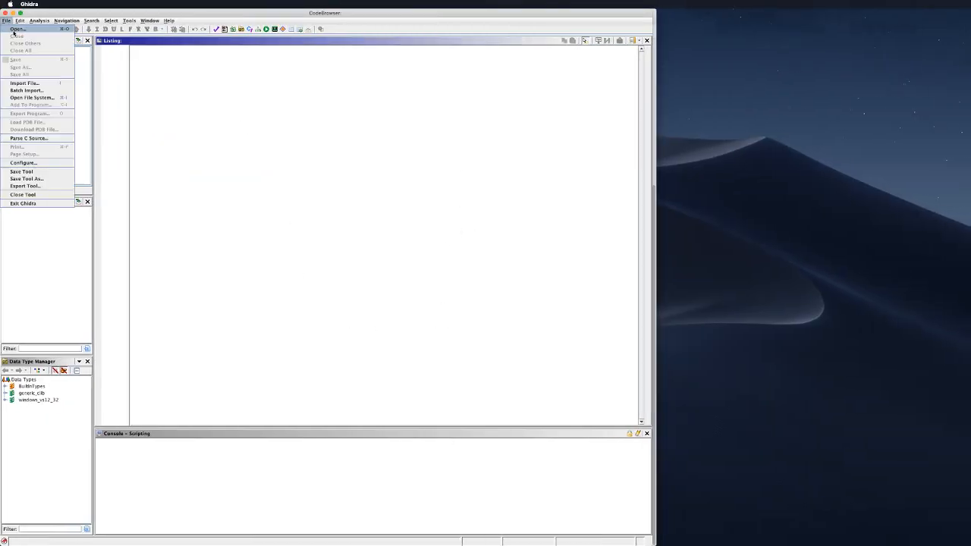
{"action": "left_click", "coordinate": [17, 29]}
{"action": "double_click", "coordinate": [284, 213]}
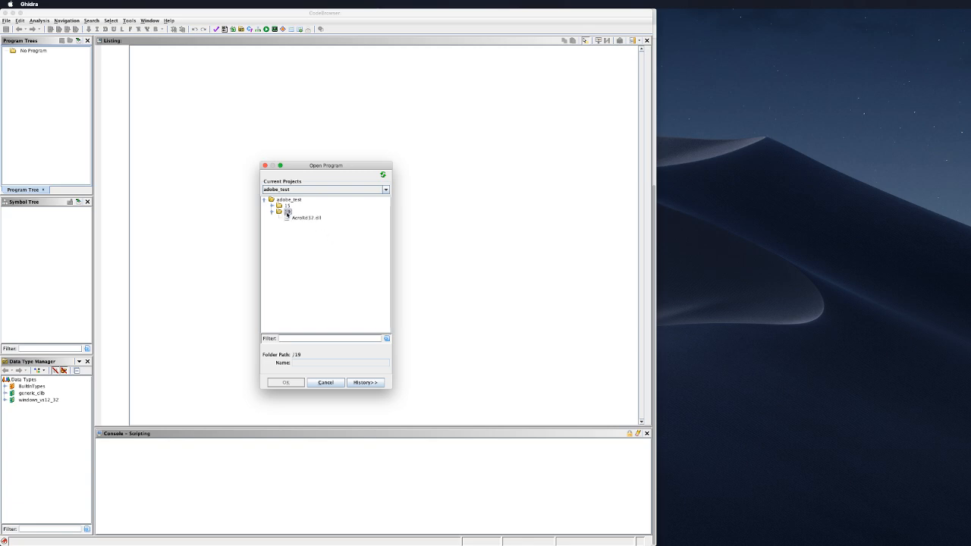
{"action": "double_click", "coordinate": [302, 217]}
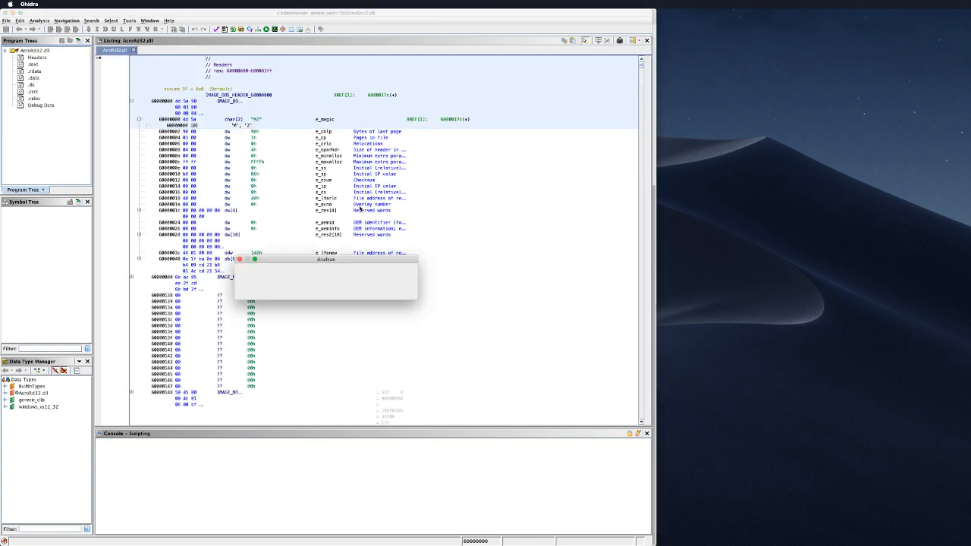
{"action": "left_click", "coordinate": [313, 294]}
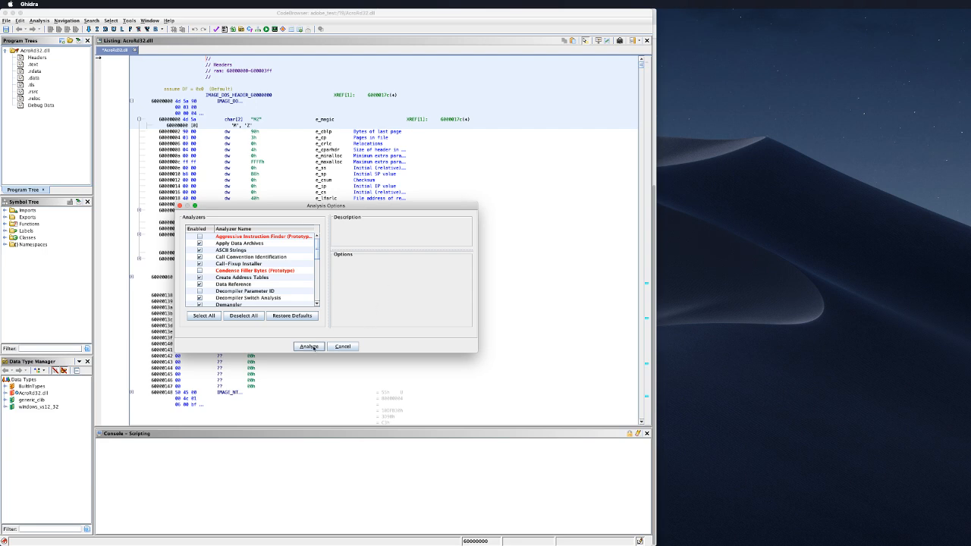
{"action": "left_click", "coordinate": [309, 346]}
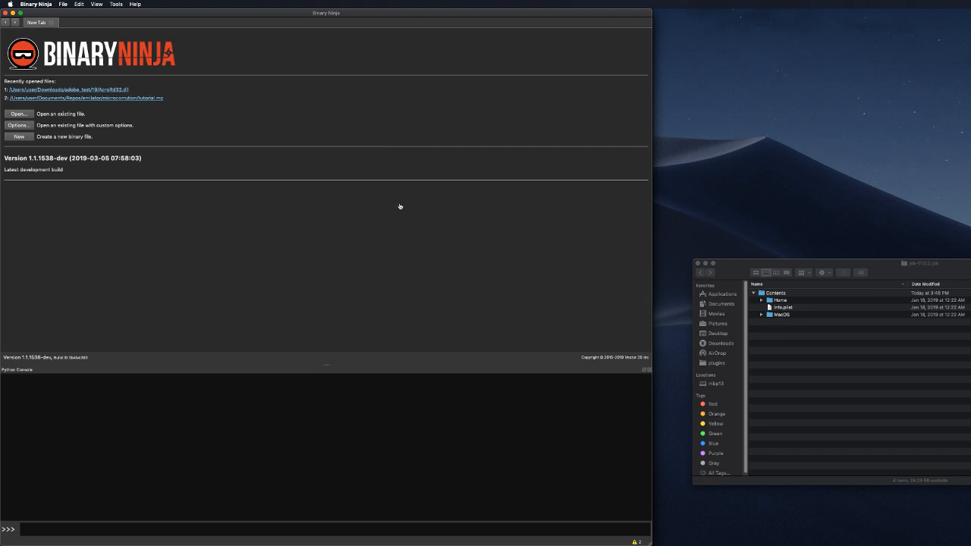
Step: Load AcroRd32.dll in Binary Ninja from the Recently opened files list
{"action": "left_click", "coordinate": [112, 89]}
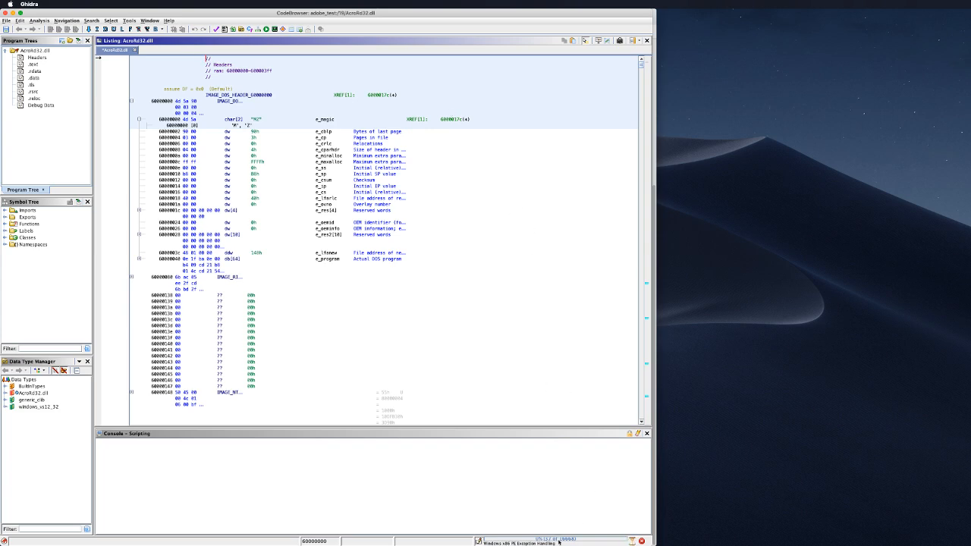
Step: Expand Functions in the Symbol Tree and jump the listing to Catch@60043b01
{"action": "left_click", "coordinate": [5, 224]}
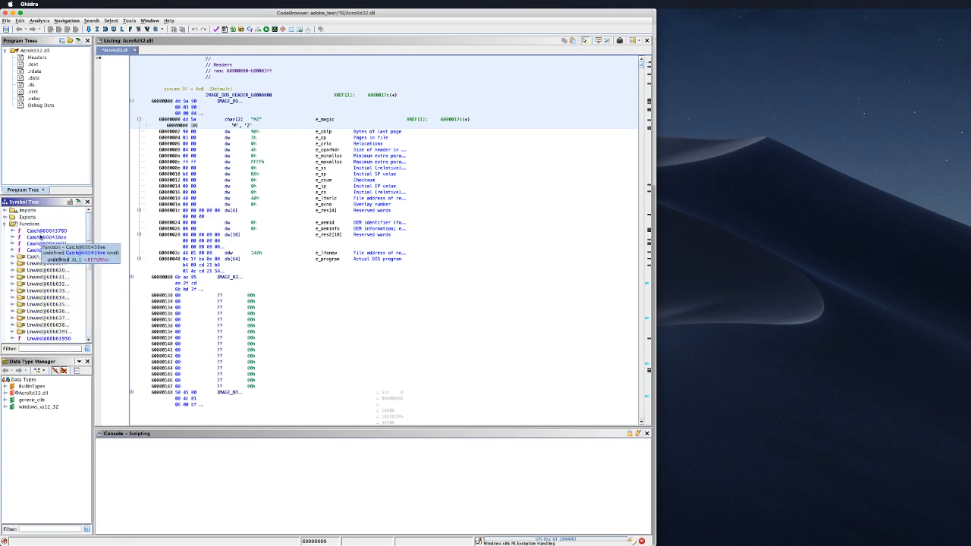
{"action": "left_click", "coordinate": [49, 246]}
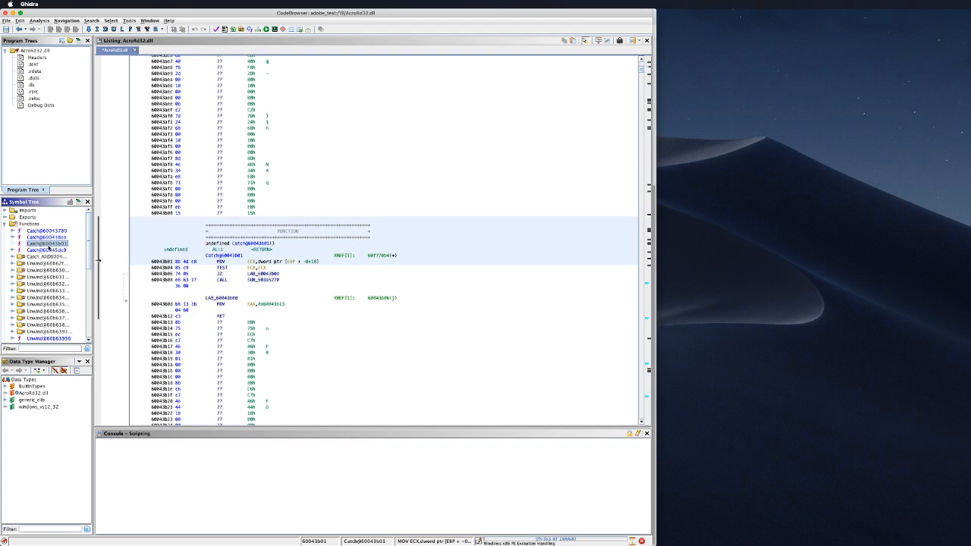
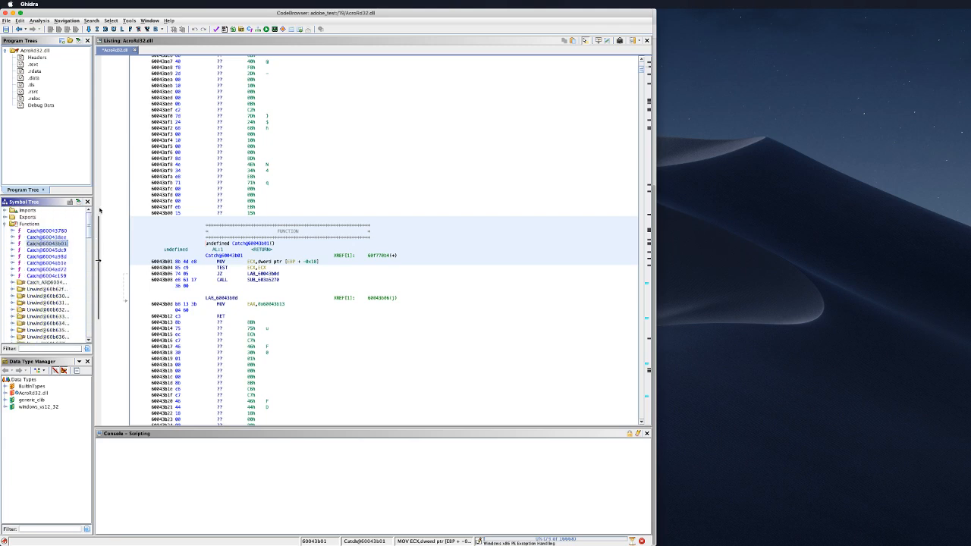
Step: Expand the Catch_All folder under Functions in the Symbol Tree
{"action": "double_click", "coordinate": [53, 283]}
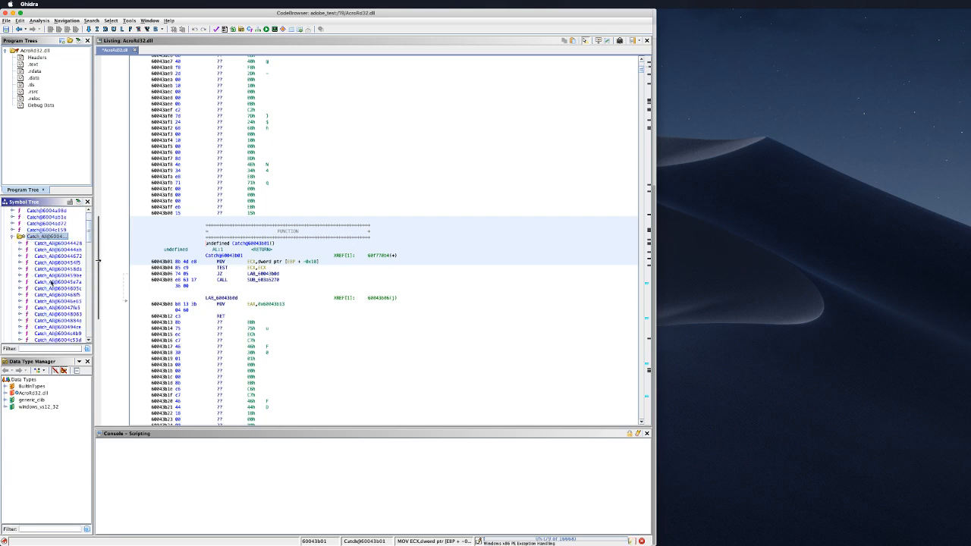
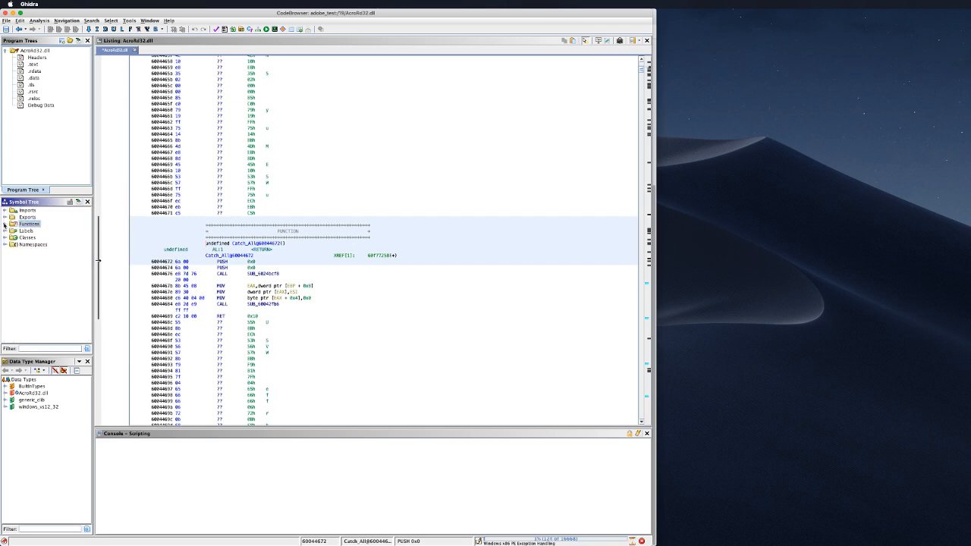
Step: Expand the Labels folder in the Symbol Tree, browse its entries, then collapse it again
{"action": "left_click", "coordinate": [5, 231]}
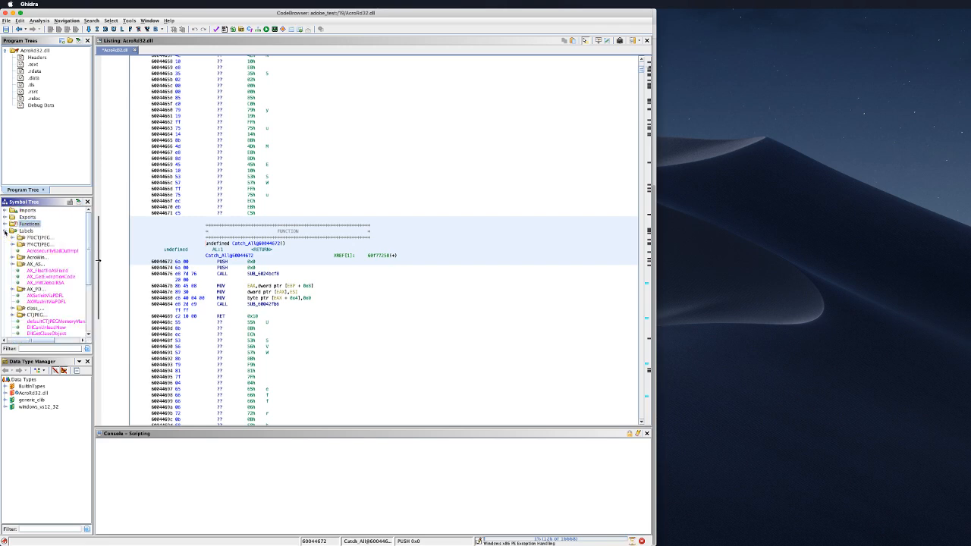
{"action": "scroll", "coordinate": [70, 261], "scroll_direction": "down", "scroll_amount": 5}
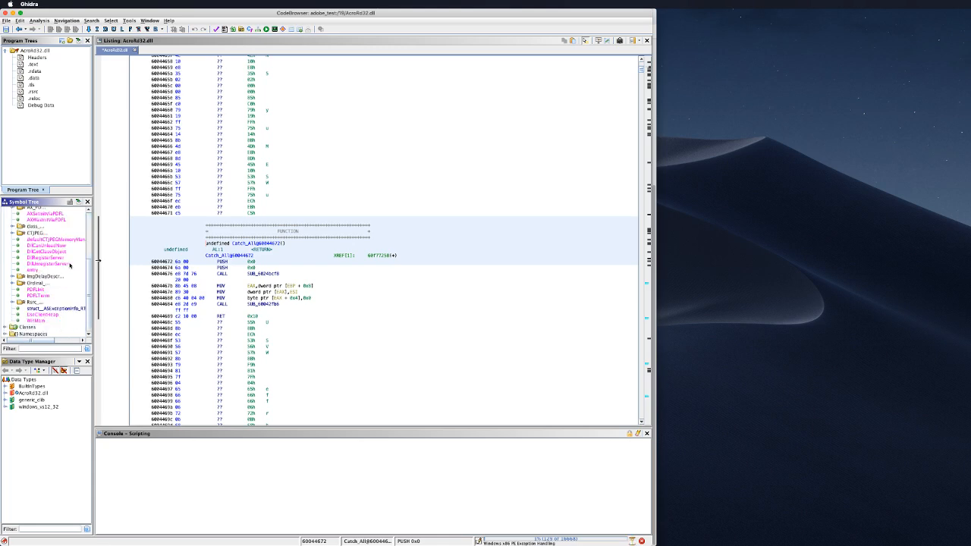
{"action": "scroll", "coordinate": [70, 263], "scroll_direction": "up", "scroll_amount": 5}
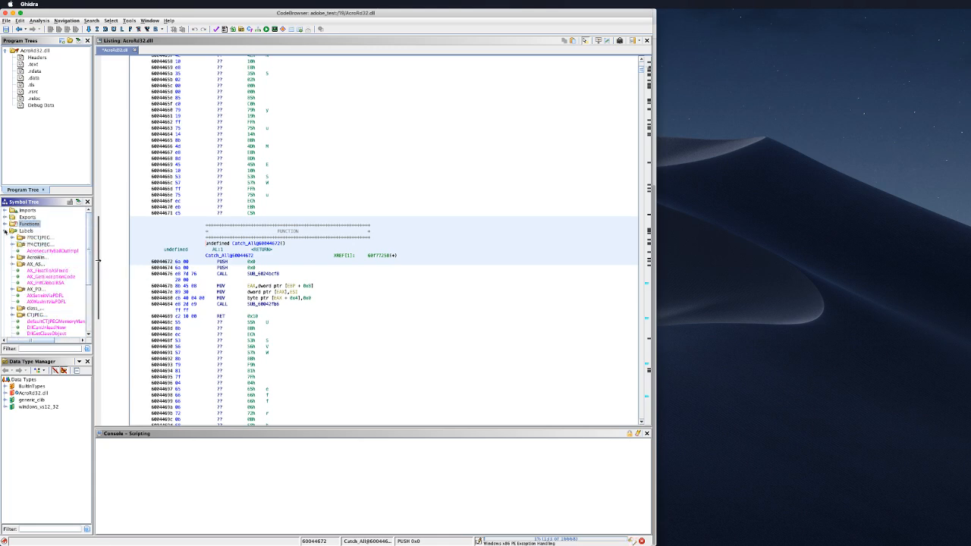
{"action": "left_click", "coordinate": [6, 231]}
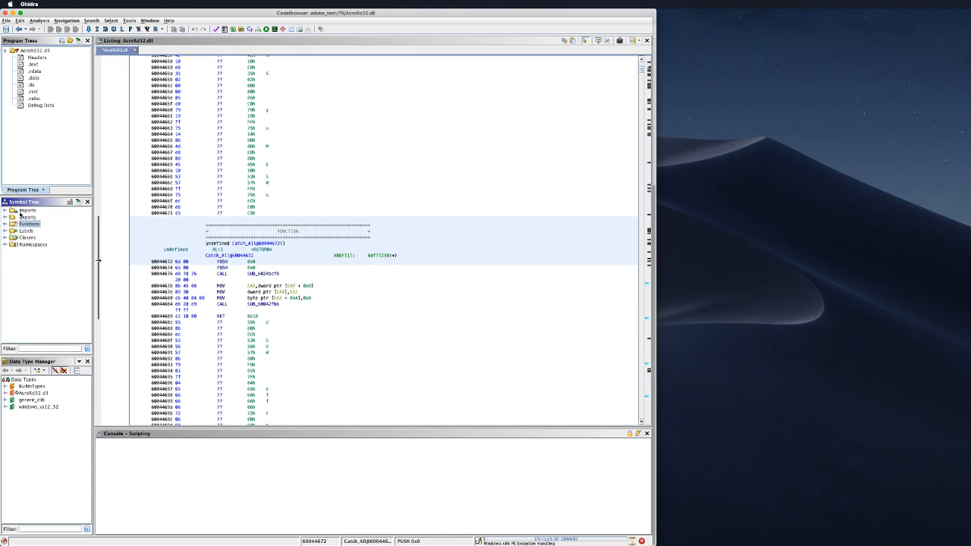
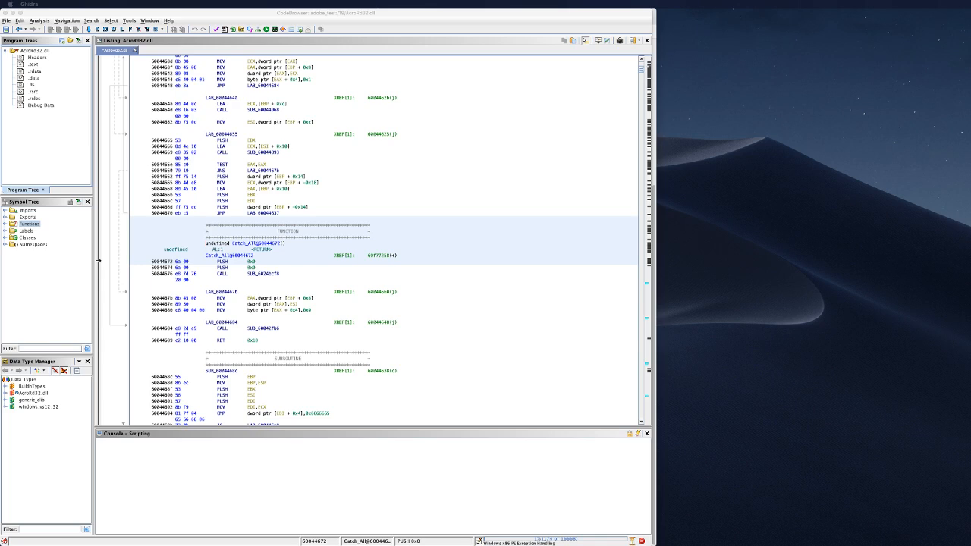
{"action": "left_click", "coordinate": [5, 223]}
{"action": "left_click", "coordinate": [4, 211]}
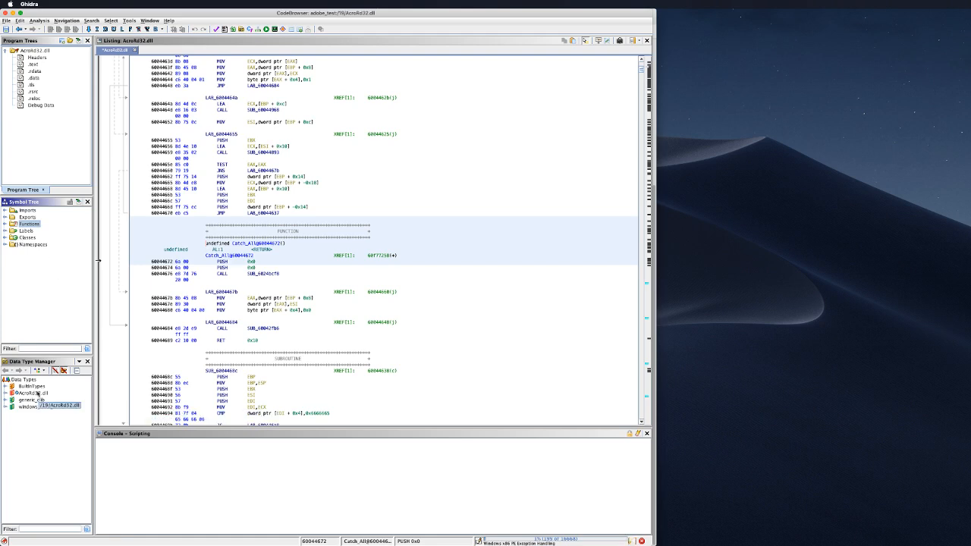
{"action": "left_click", "coordinate": [36, 393]}
{"action": "left_click", "coordinate": [5, 393]}
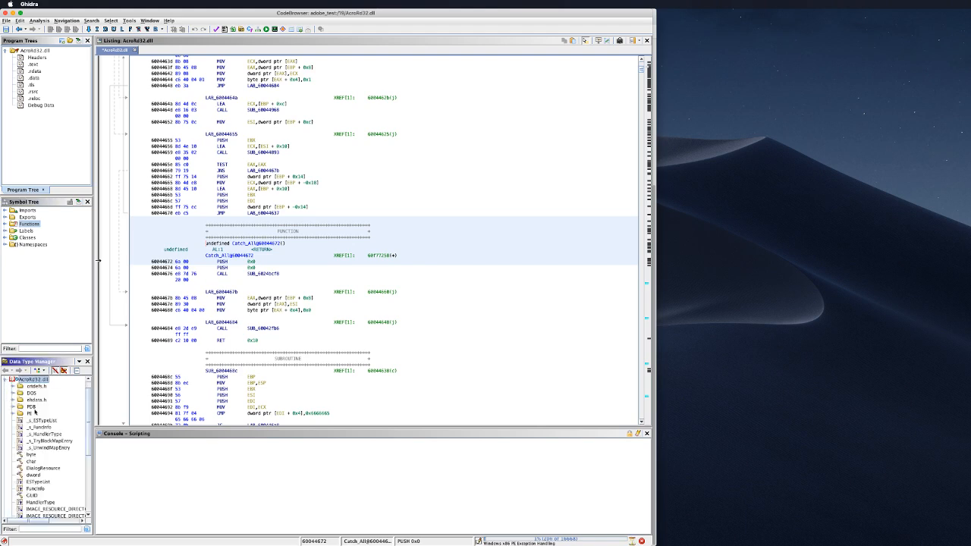
{"action": "scroll", "coordinate": [34, 413], "scroll_direction": "down", "scroll_amount": 5}
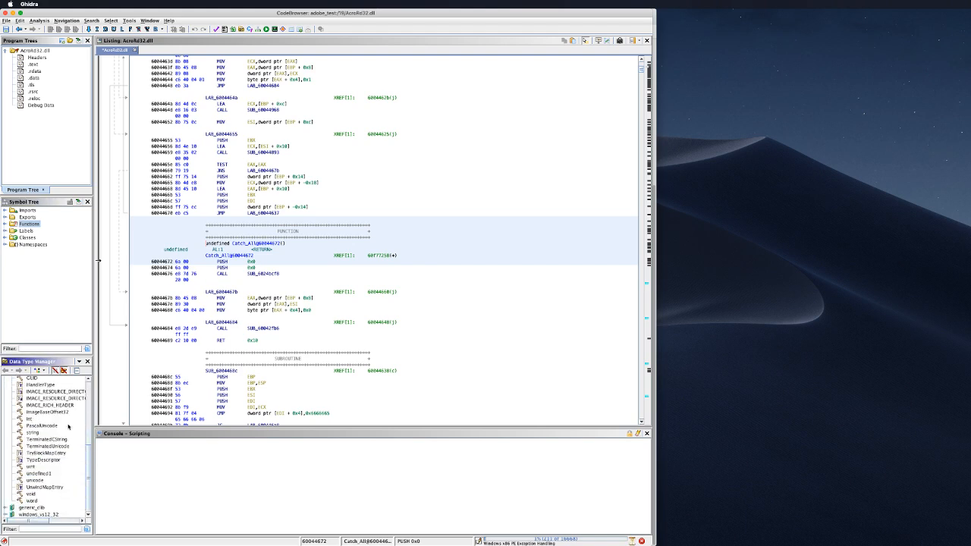
{"action": "scroll", "coordinate": [69, 427], "scroll_direction": "up", "scroll_amount": 1}
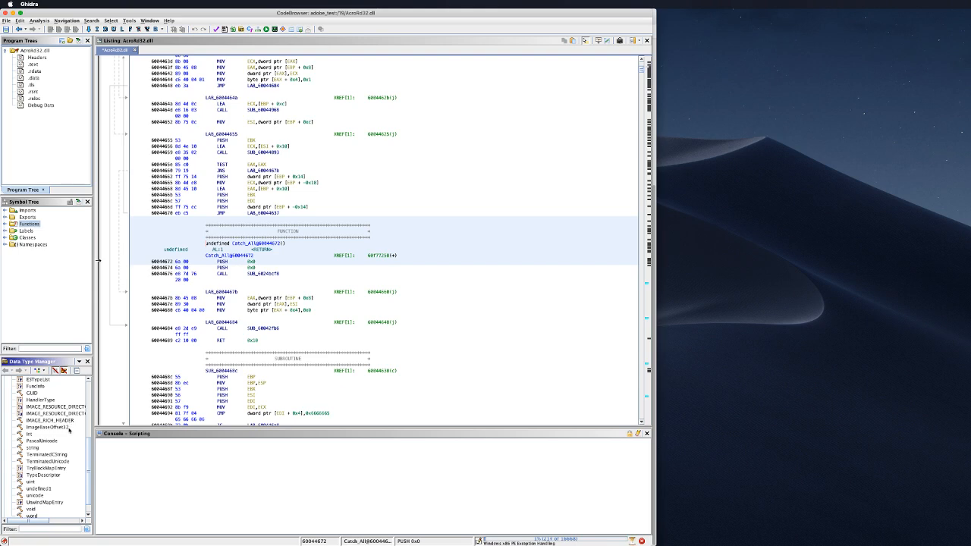
{"action": "scroll", "coordinate": [67, 439], "scroll_direction": "down", "scroll_amount": 1}
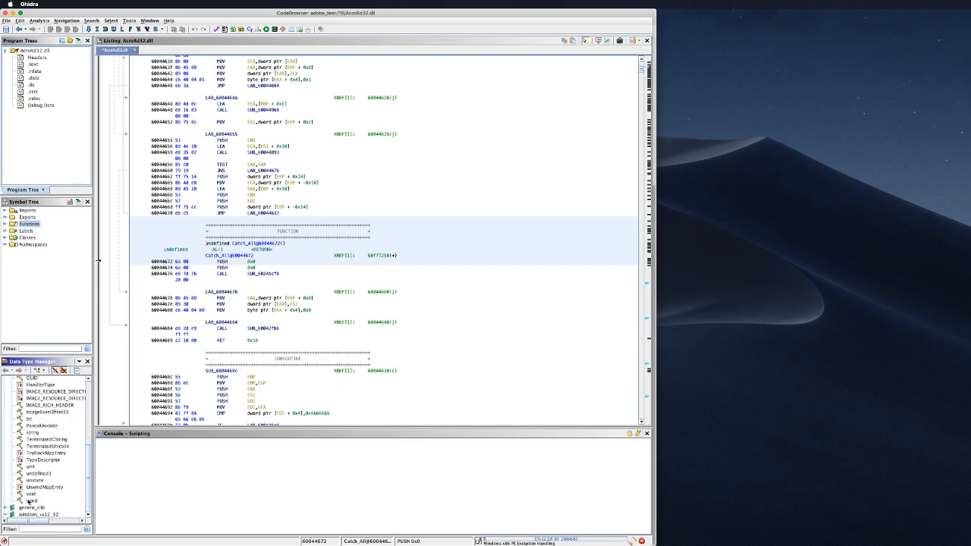
{"action": "left_click", "coordinate": [5, 514]}
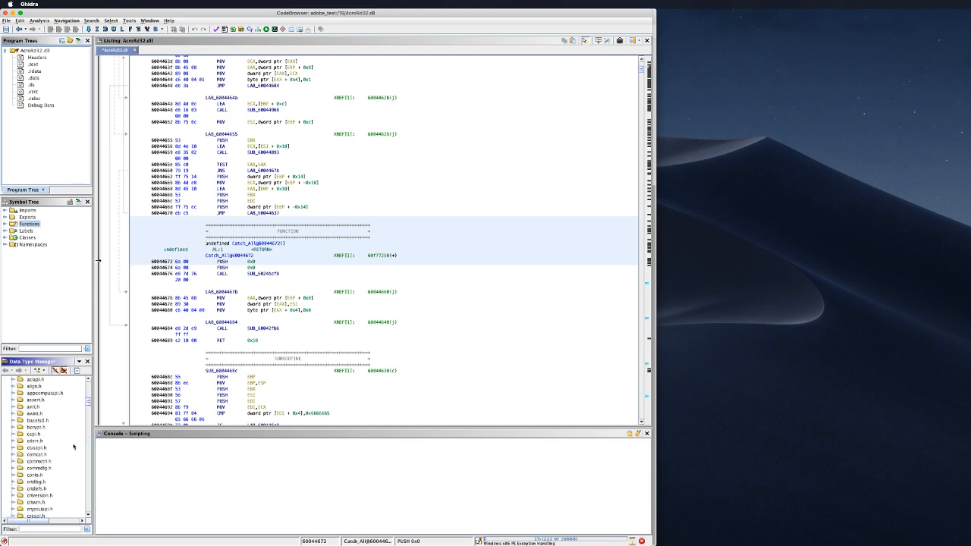
{"action": "scroll", "coordinate": [70, 449], "scroll_direction": "down", "scroll_amount": 5}
{"action": "scroll", "coordinate": [70, 449], "scroll_direction": "up", "scroll_amount": 5}
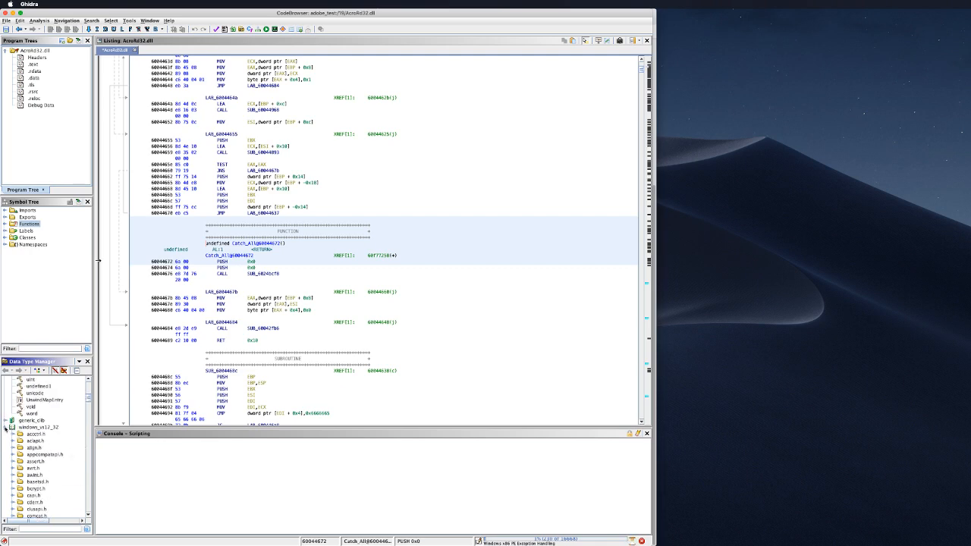
{"action": "scroll", "coordinate": [5, 429], "scroll_direction": "up", "scroll_amount": 5}
{"action": "scroll", "coordinate": [65, 433], "scroll_direction": "up", "scroll_amount": 5}
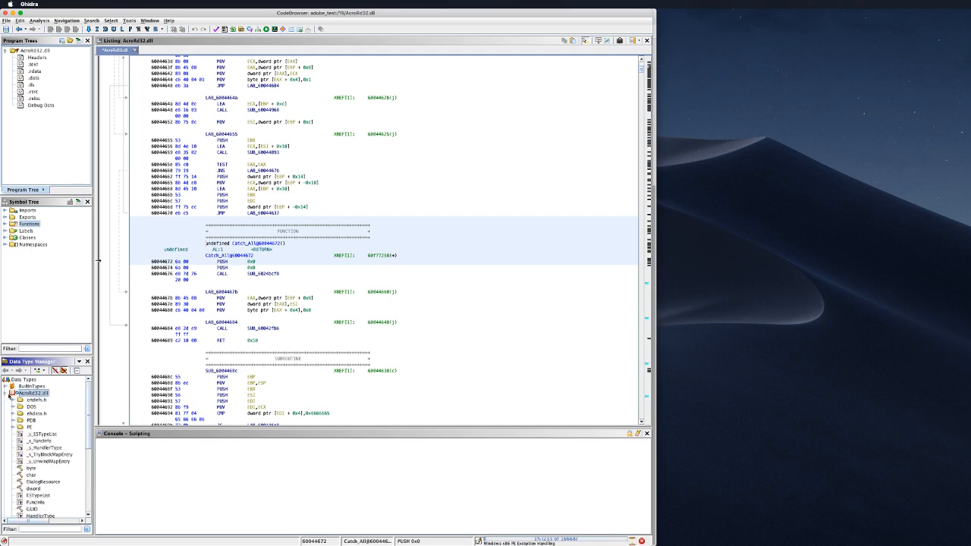
{"action": "left_click", "coordinate": [6, 393]}
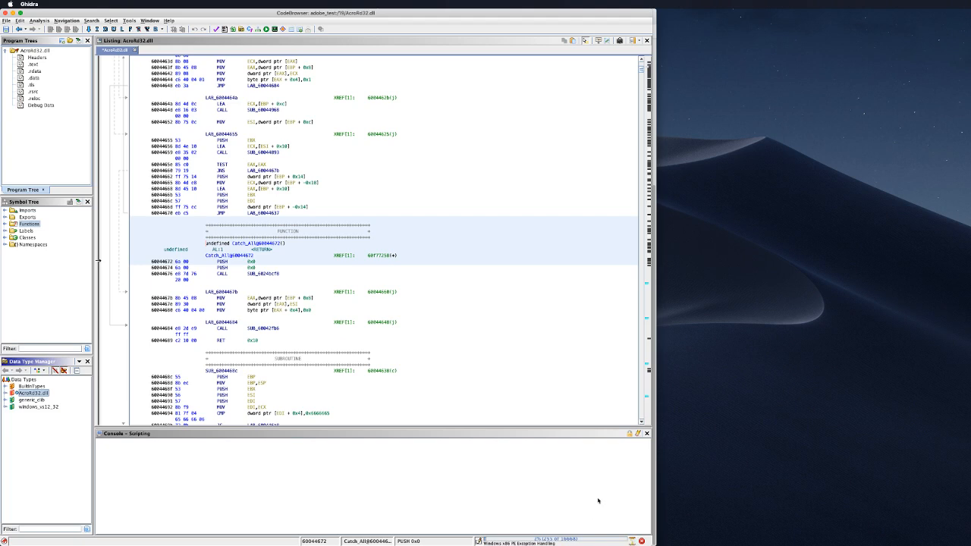
Step: Expand the Functions folder in AcroRd32.dll's Symbol Tree and scroll through the Catch_All and Unwind entries
{"action": "left_click", "coordinate": [6, 225]}
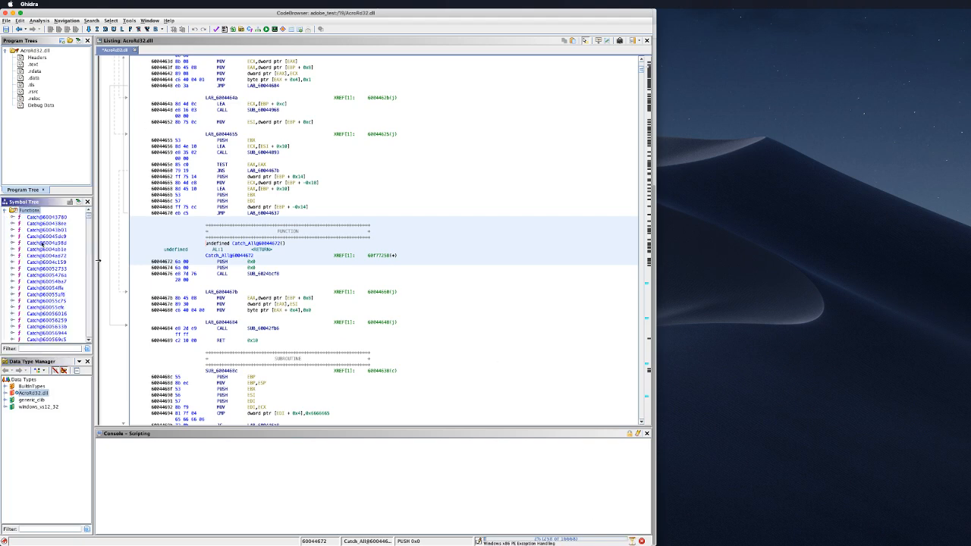
{"action": "scroll", "coordinate": [67, 255], "scroll_direction": "down", "scroll_amount": 3}
{"action": "scroll", "coordinate": [68, 256], "scroll_direction": "down", "scroll_amount": 10}
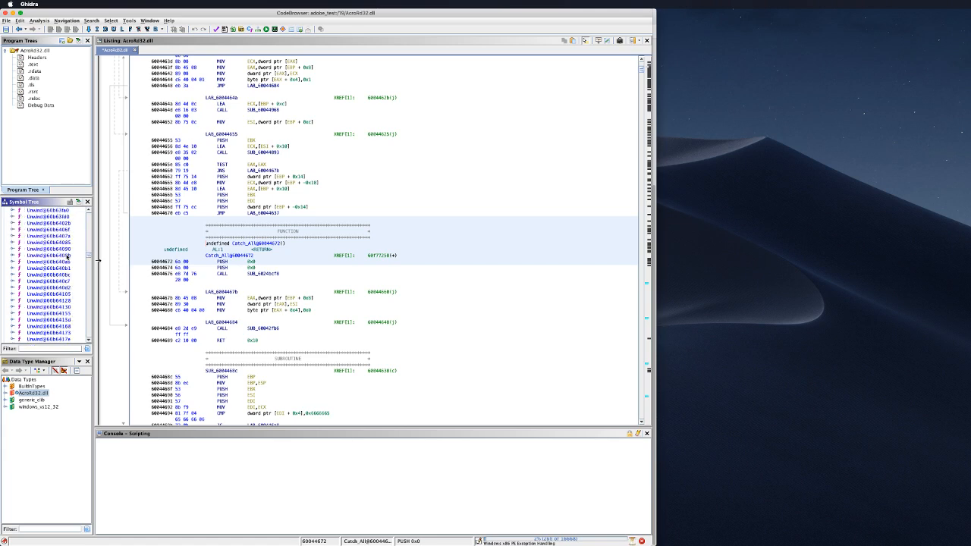
{"action": "scroll", "coordinate": [68, 258], "scroll_direction": "down", "scroll_amount": 10}
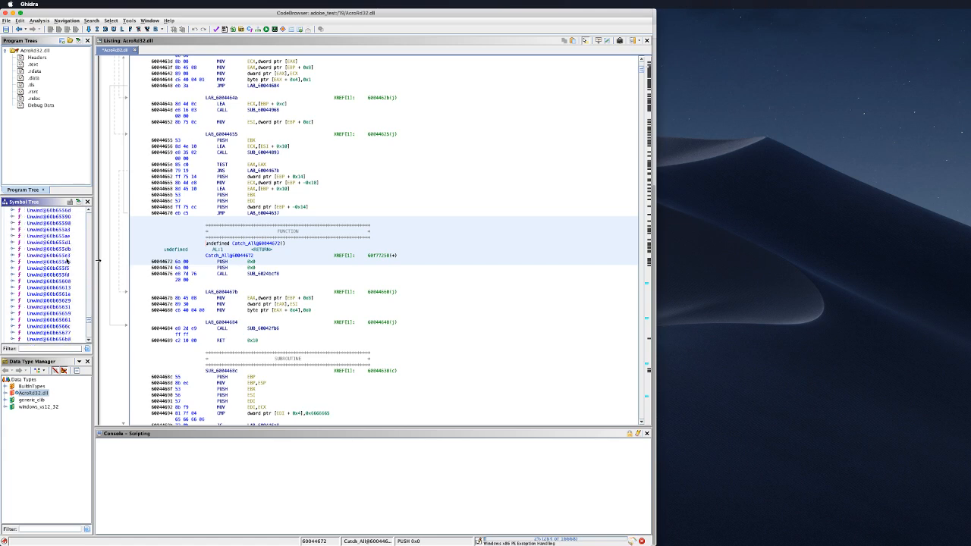
{"action": "scroll", "coordinate": [67, 259], "scroll_direction": "down", "scroll_amount": 3}
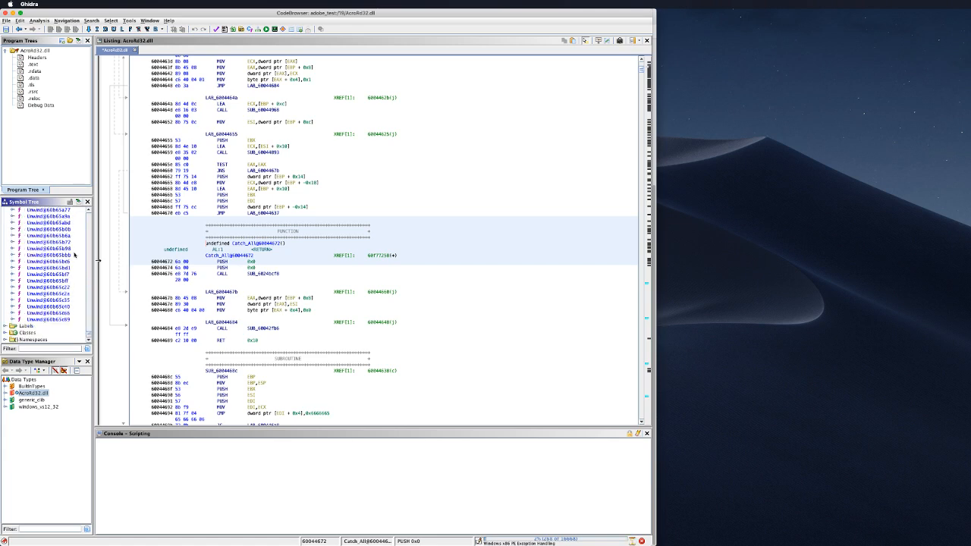
{"action": "scroll", "coordinate": [74, 255], "scroll_direction": "up", "scroll_amount": 4}
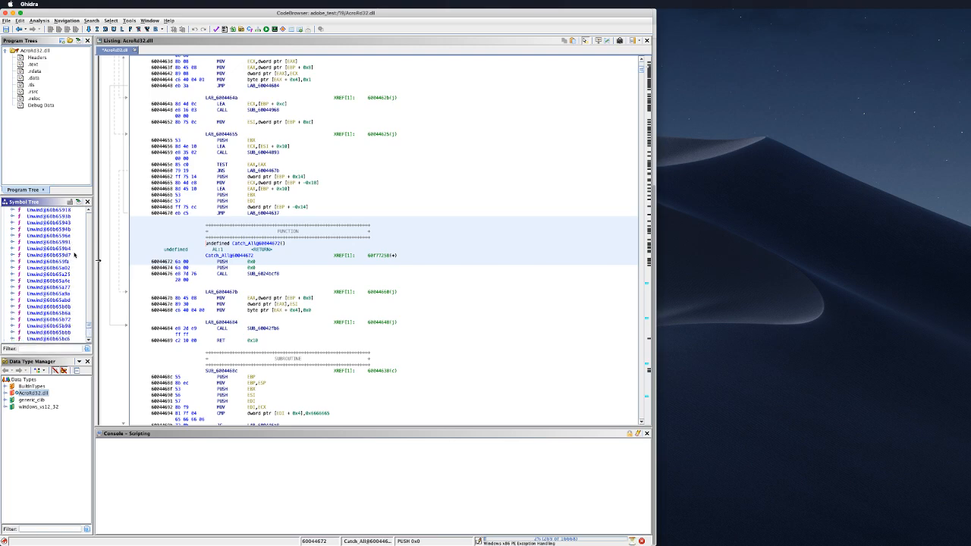
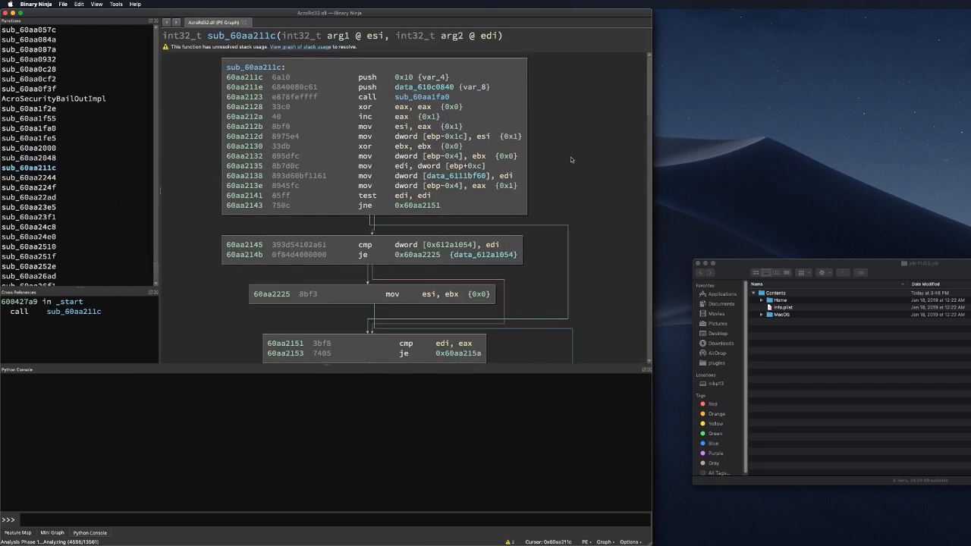
Step: Scroll past the sub_60aa211c graph and open AcroSecurityBailOutImpl's control-flow graph from the Functions list
{"action": "scroll", "coordinate": [571, 190], "scroll_direction": "down", "scroll_amount": 10}
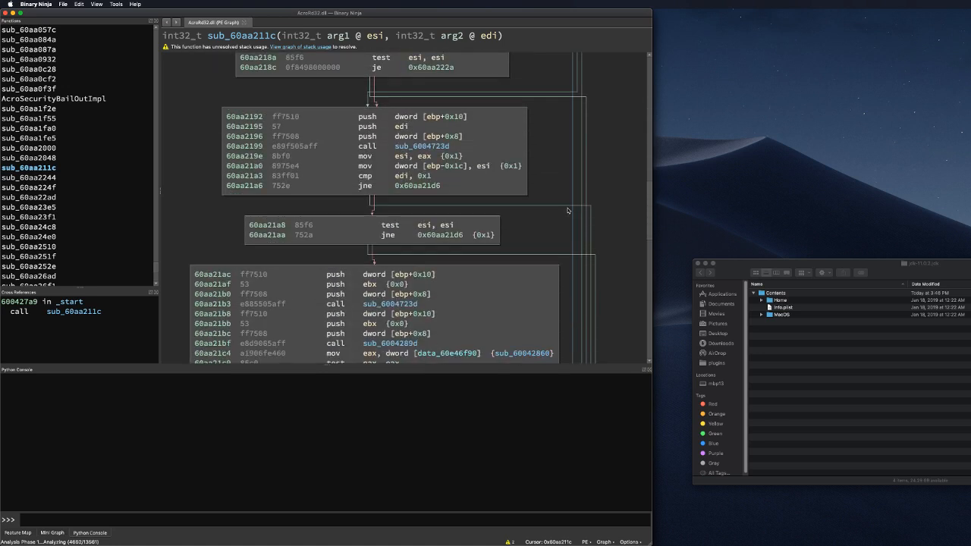
{"action": "scroll", "coordinate": [567, 210], "scroll_direction": "down", "scroll_amount": 2}
{"action": "left_click", "coordinate": [59, 98]}
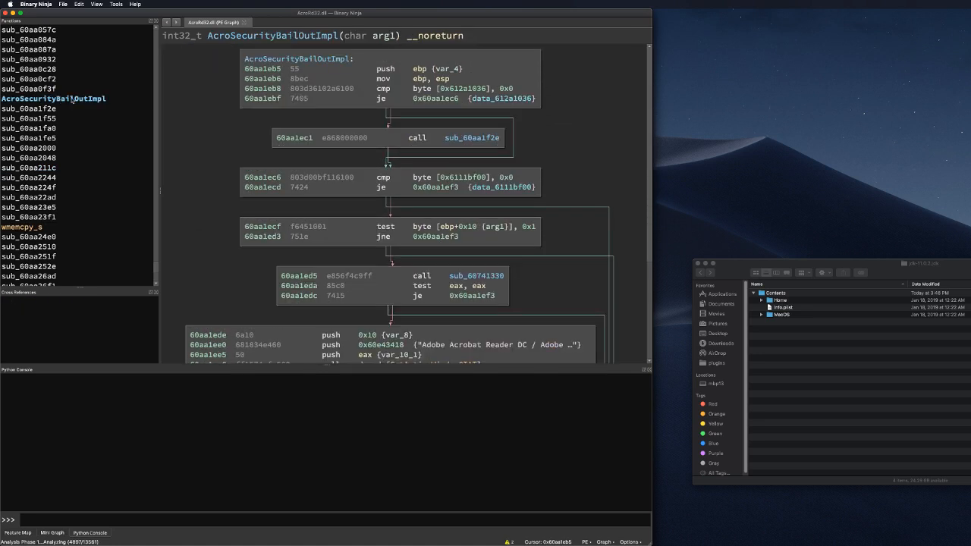
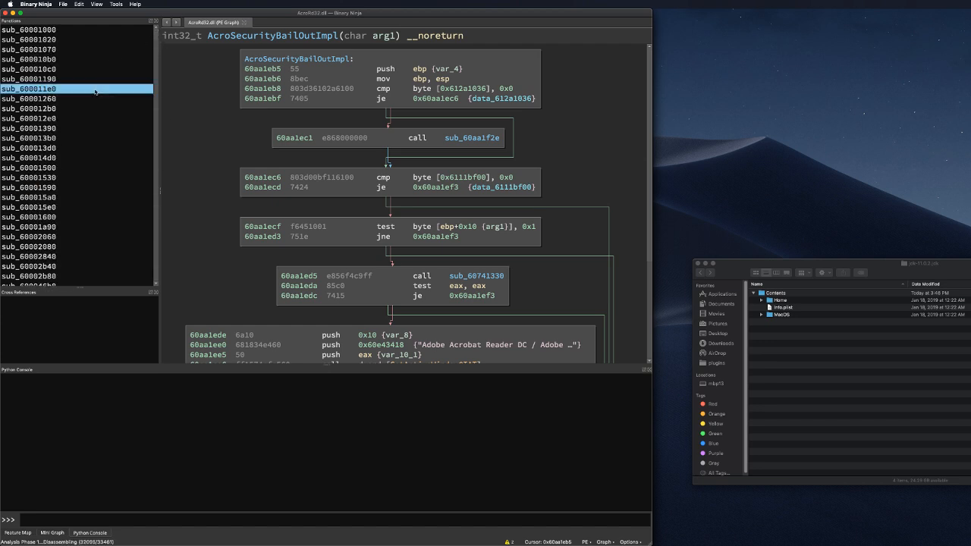
Step: Filter the Functions list for 'Win' and open AcroWinBrowserMain's control-flow graph
{"action": "type", "text": "Win"}
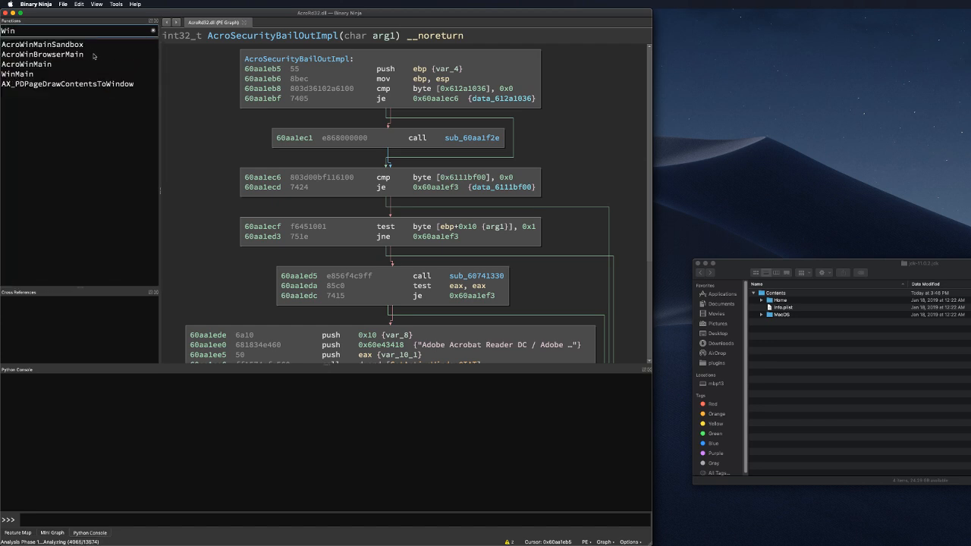
{"action": "left_click", "coordinate": [93, 64]}
{"action": "left_click", "coordinate": [94, 56]}
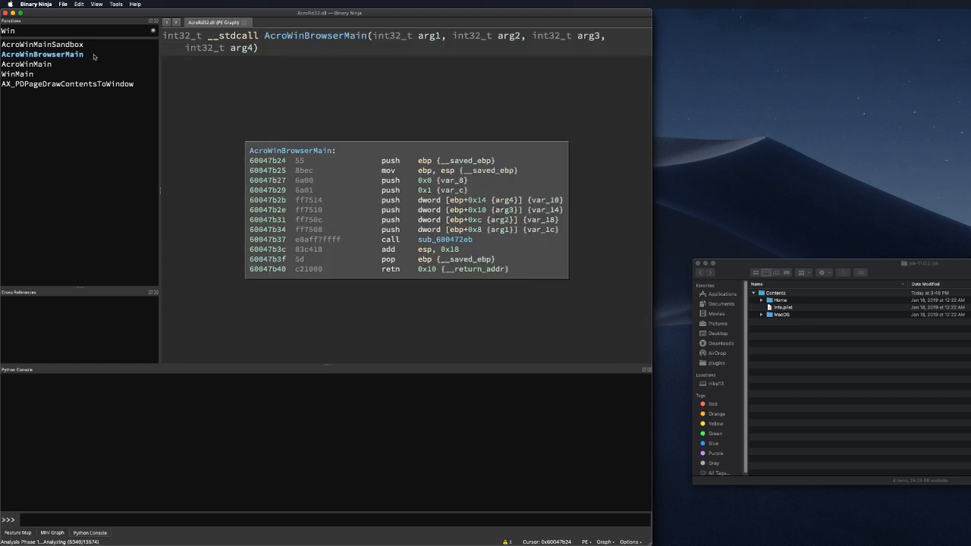
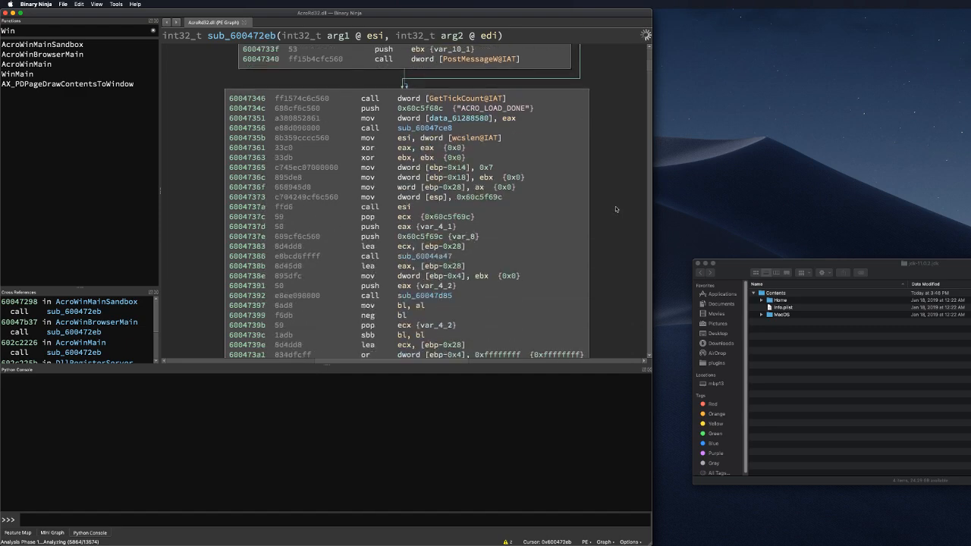
Step: Scroll down through sub_600472eb's graph to inspect its lower blocks, then back up
{"action": "scroll", "coordinate": [615, 211], "scroll_direction": "down", "scroll_amount": 3}
{"action": "scroll", "coordinate": [616, 212], "scroll_direction": "down", "scroll_amount": 7}
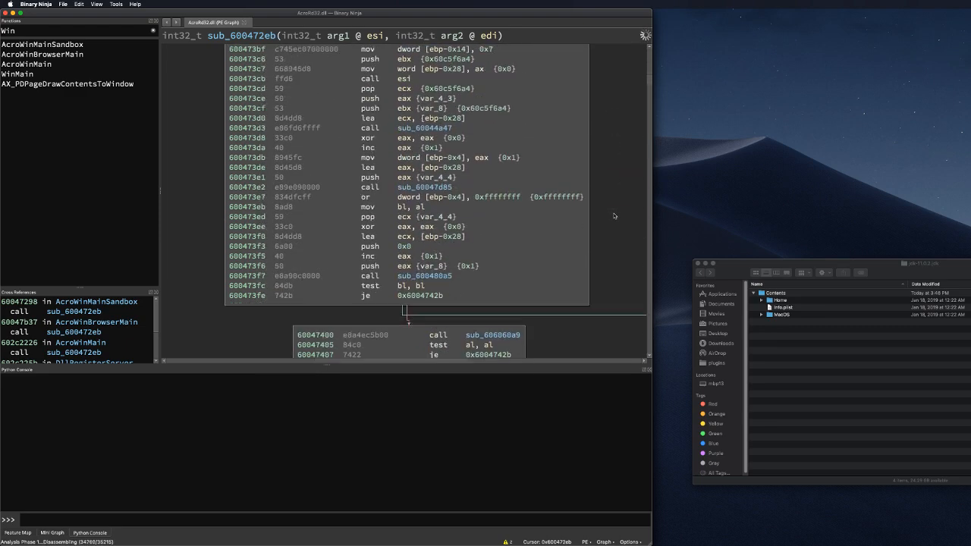
{"action": "scroll", "coordinate": [614, 216], "scroll_direction": "up", "scroll_amount": 6}
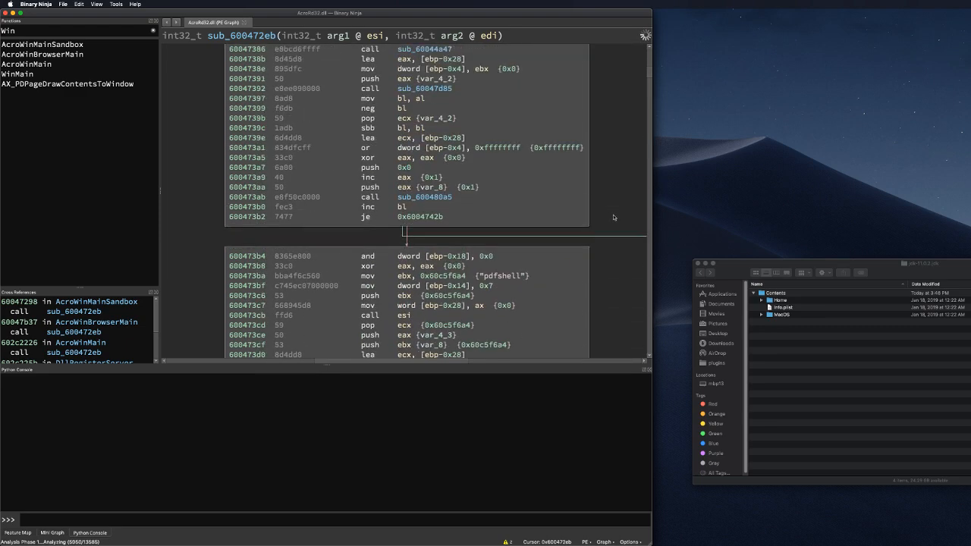
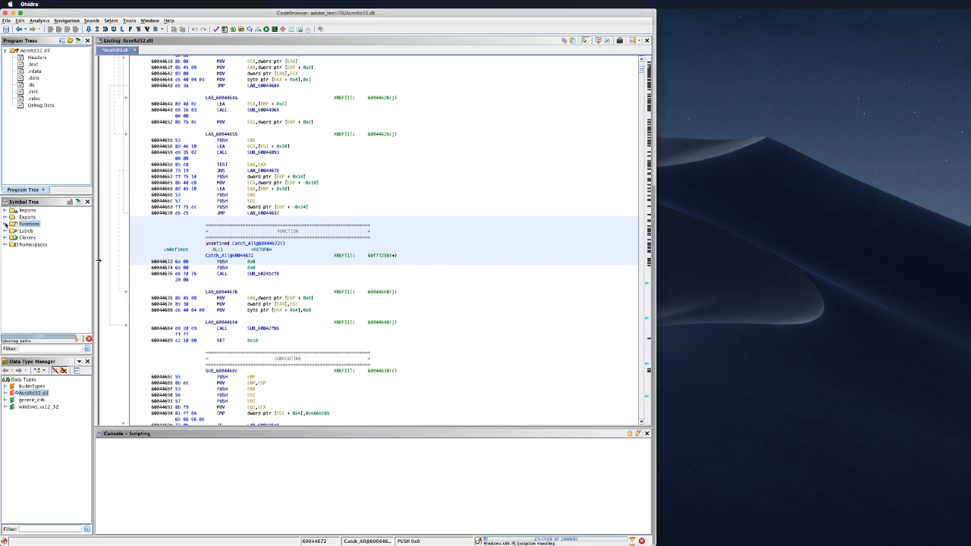
Step: Expand the Functions folder in the Symbol Tree and scroll past the Catch@ handlers to the Unwind@ functions
{"action": "left_click", "coordinate": [5, 223]}
{"action": "left_click", "coordinate": [6, 210]}
{"action": "left_click", "coordinate": [5, 224]}
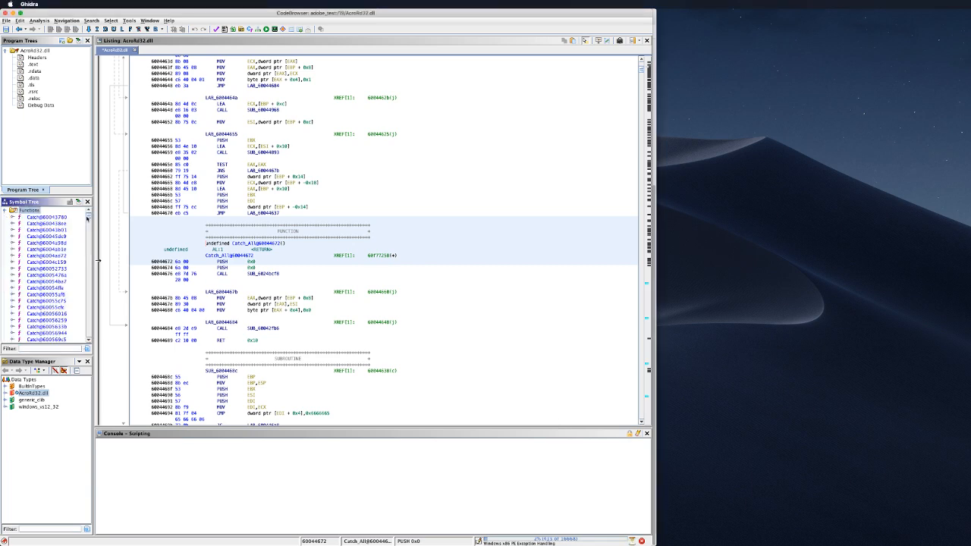
{"action": "left_click_drag", "start_coordinate": [88, 218], "coordinate": [95, 241]}
{"action": "left_click_drag", "start_coordinate": [96, 243], "coordinate": [121, 343]}
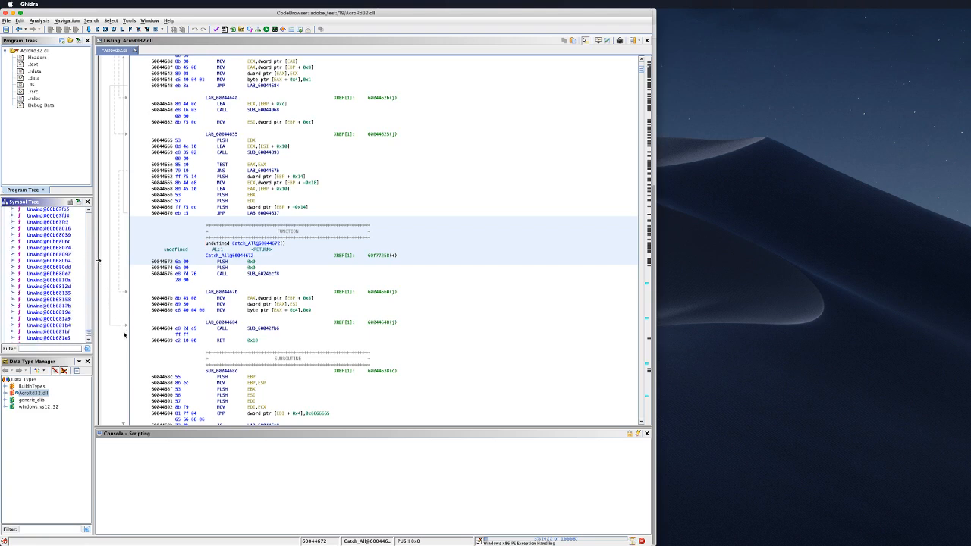
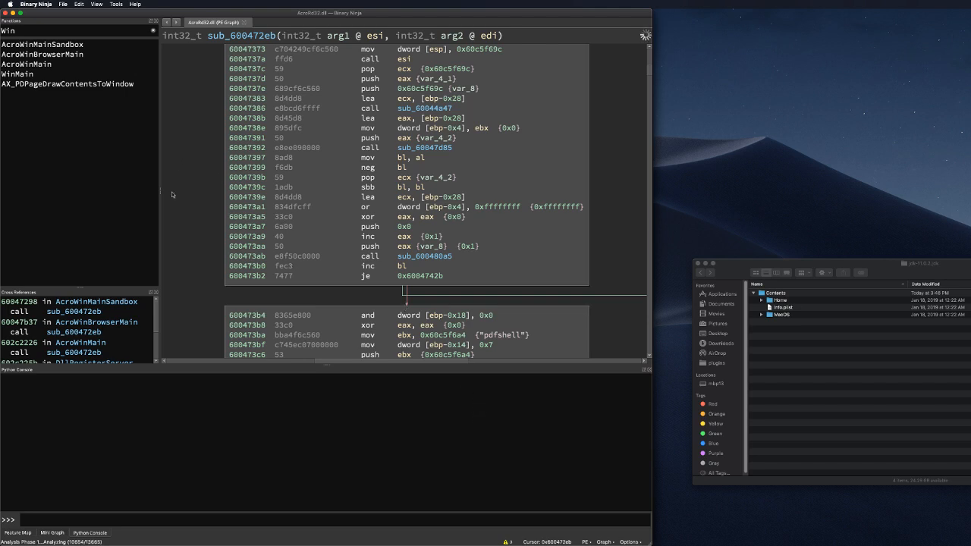
Step: Narrow the Functions/Cross References sidebar to widen the sub_600472eb graph view
{"action": "left_click_drag", "start_coordinate": [160, 191], "coordinate": [107, 192]}
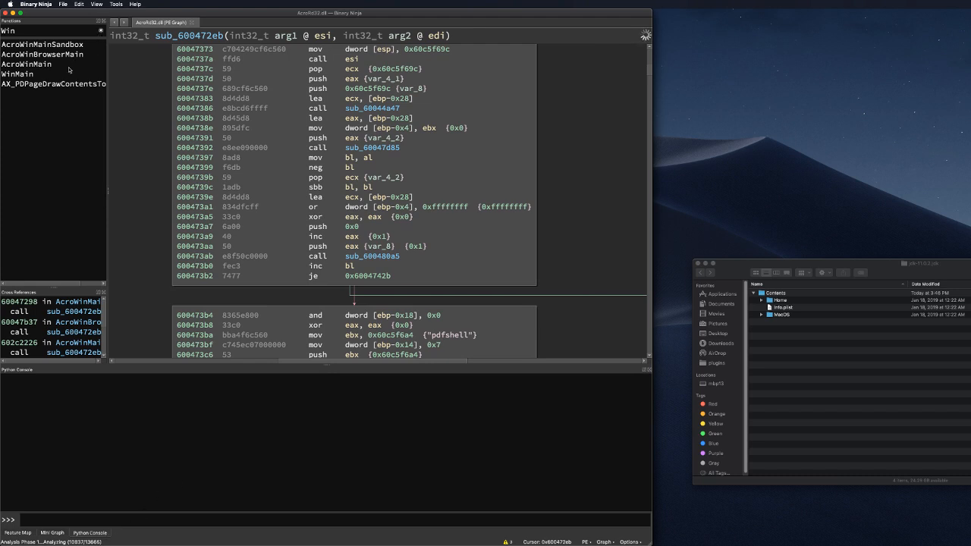
Step: Open the AcroWinMainSandbox function's graph from the filtered Functions list
{"action": "left_click", "coordinate": [70, 58]}
{"action": "left_click", "coordinate": [76, 45]}
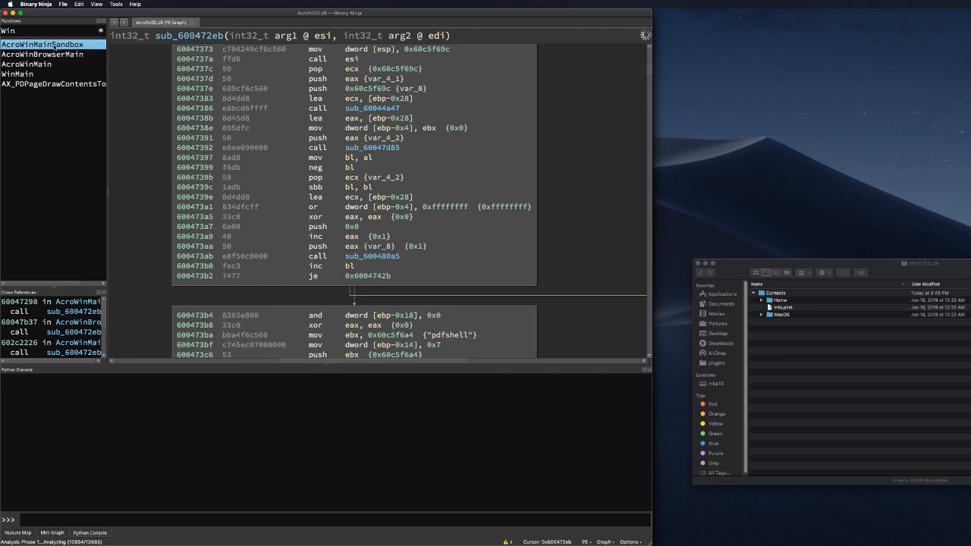
{"action": "scroll", "coordinate": [595, 197], "scroll_direction": "down", "scroll_amount": 5}
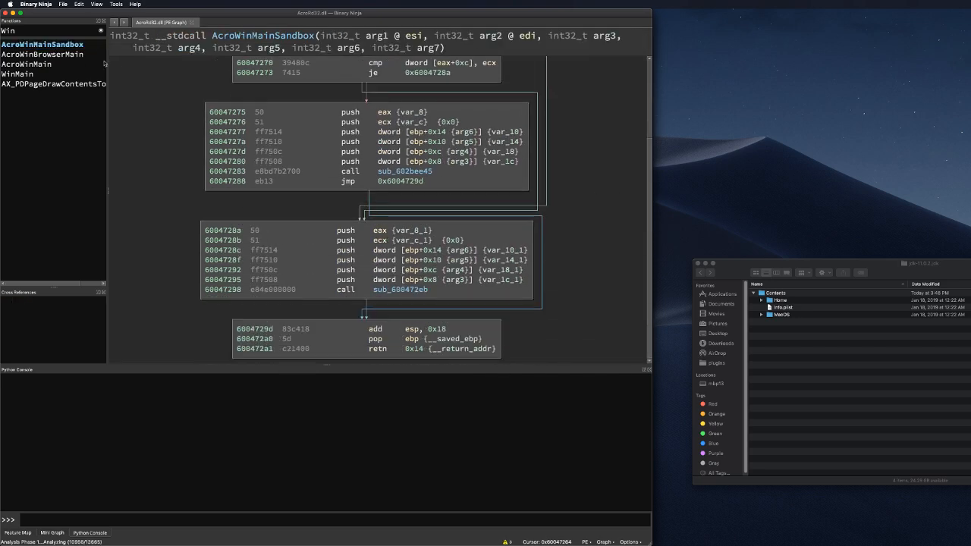
Step: Follow the call into sub_602bee45 and scroll down through its code blocks
{"action": "double_click", "coordinate": [415, 172]}
{"action": "scroll", "coordinate": [539, 184], "scroll_direction": "down", "scroll_amount": 3}
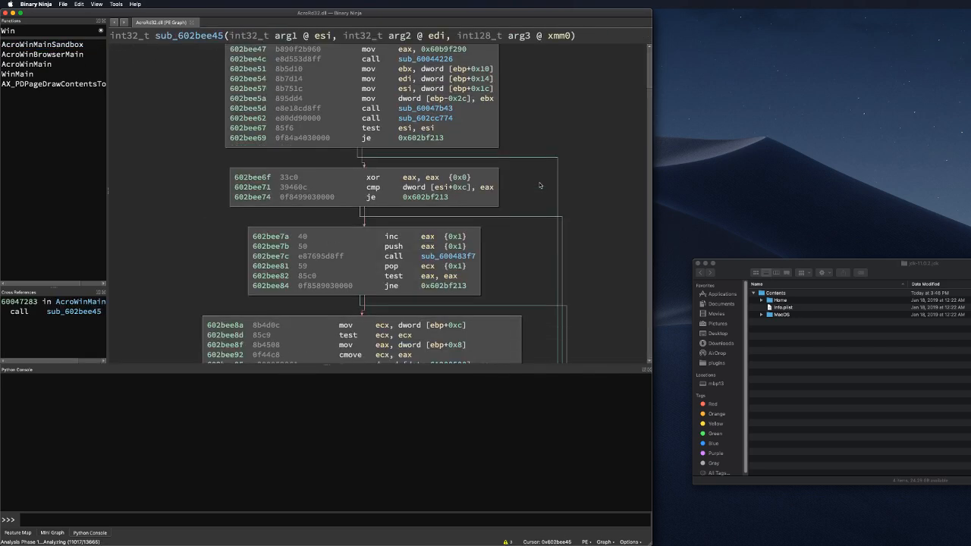
{"action": "scroll", "coordinate": [539, 185], "scroll_direction": "down", "scroll_amount": 10}
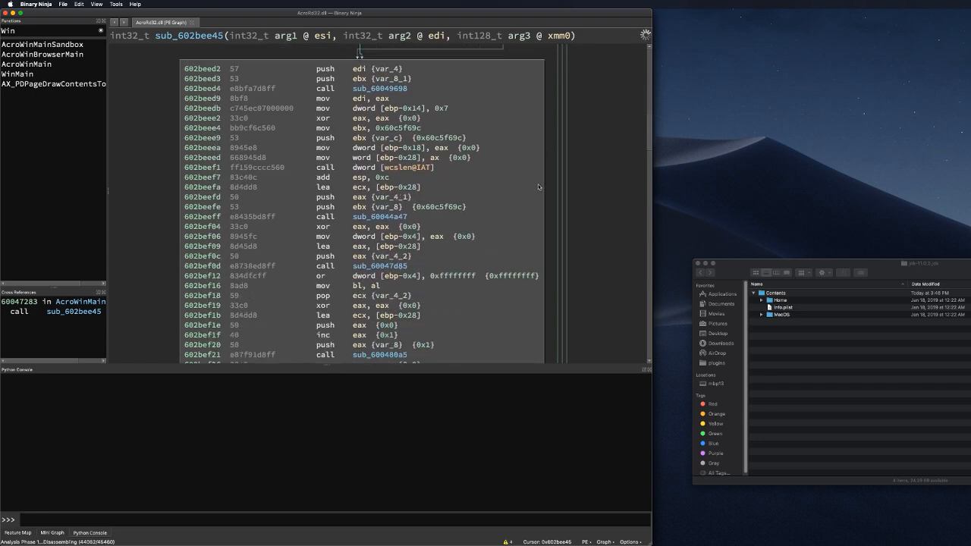
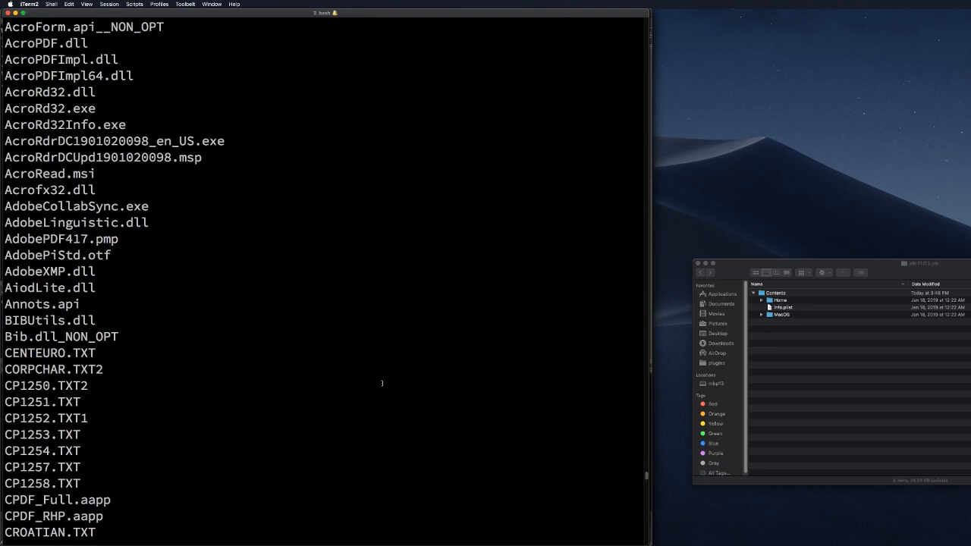
Step: Select the Bib.dll_NON_OPT file name in the Acrobat Reader ls listing
{"action": "scroll", "coordinate": [397, 301], "scroll_direction": "down", "scroll_amount": 1}
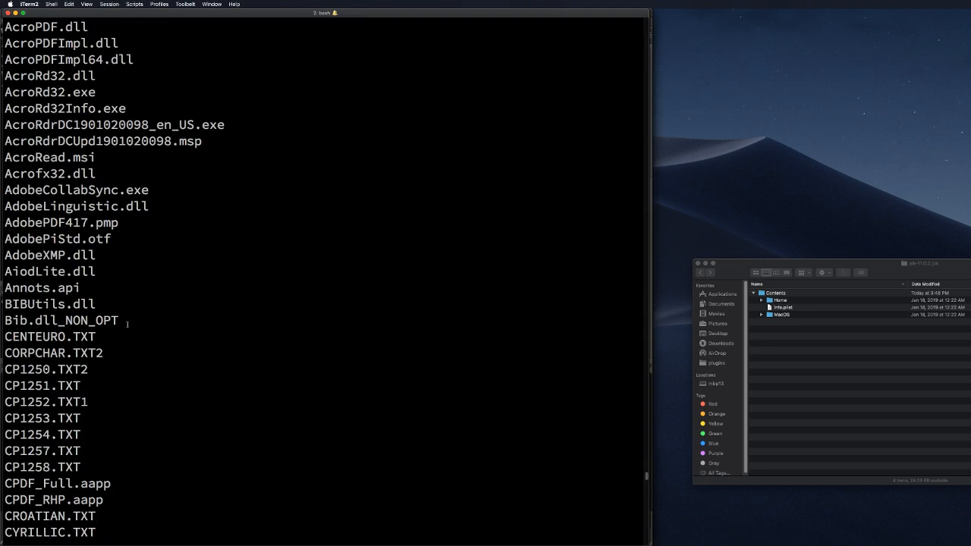
{"action": "left_click_drag", "start_coordinate": [122, 320], "coordinate": [2, 322]}
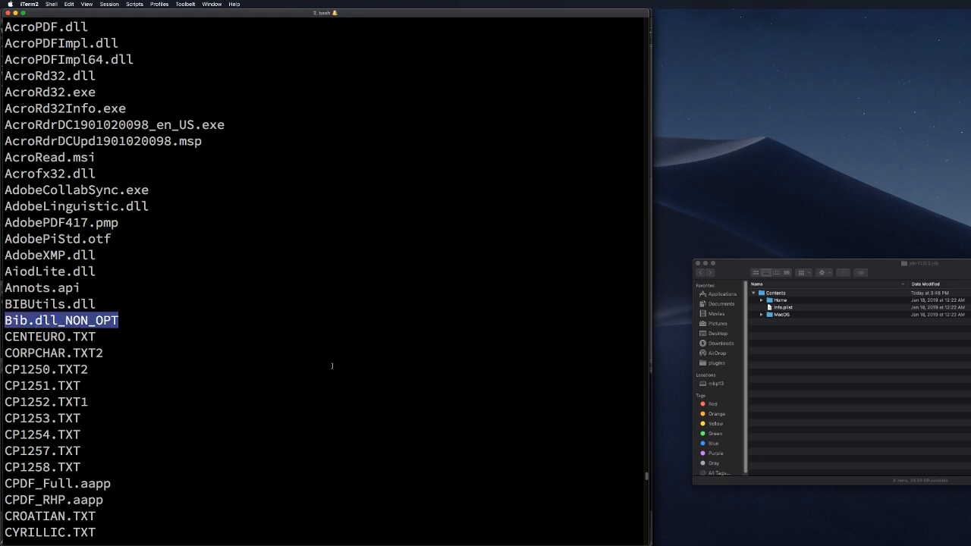
{"action": "scroll", "coordinate": [335, 364], "scroll_direction": "up", "scroll_amount": 1}
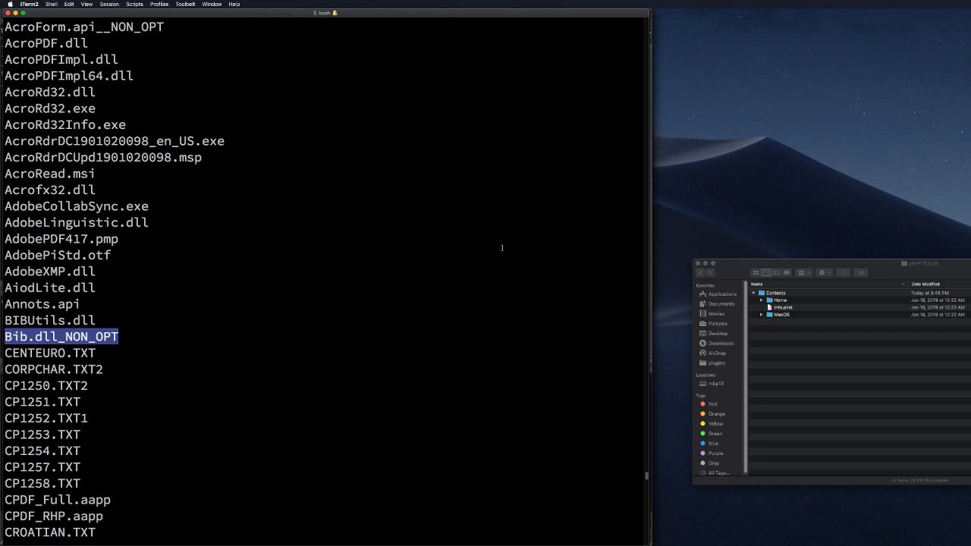
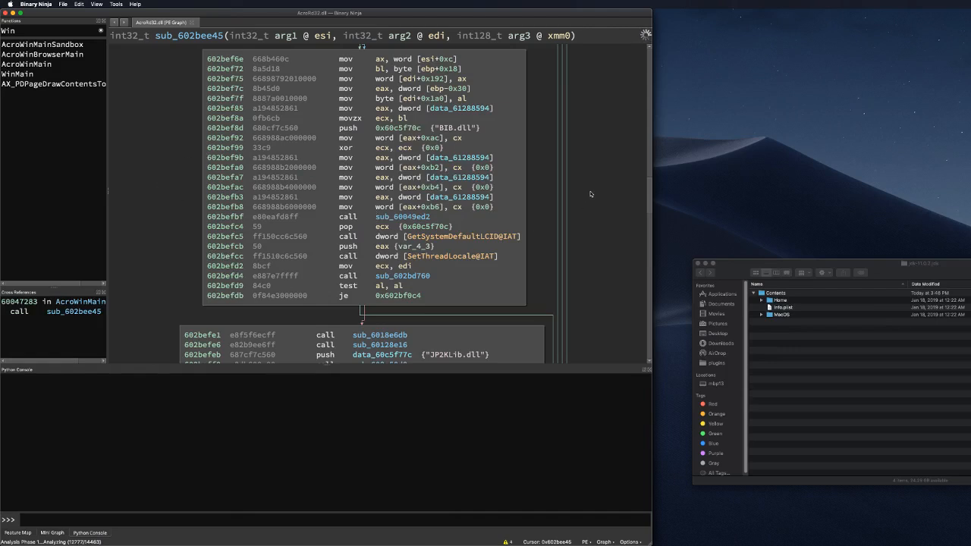
Step: Scroll sub_602bee45's graph down past the JP2KLib.dll–BIBUtils.dll loads to the cryptocme.dll and msi.dll block
{"action": "scroll", "coordinate": [355, 294], "scroll_direction": "down", "scroll_amount": 10}
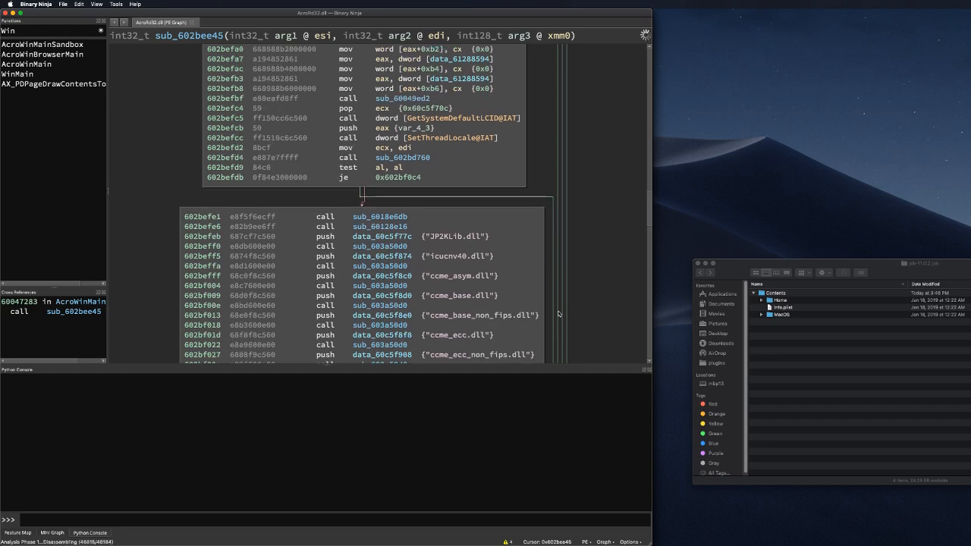
{"action": "scroll", "coordinate": [558, 314], "scroll_direction": "down", "scroll_amount": 4}
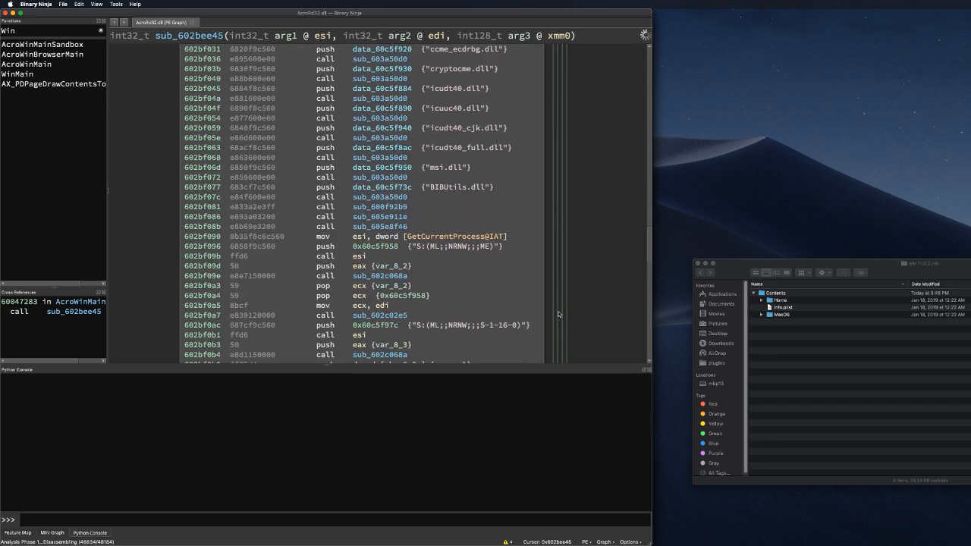
{"action": "scroll", "coordinate": [558, 313], "scroll_direction": "down", "scroll_amount": 4}
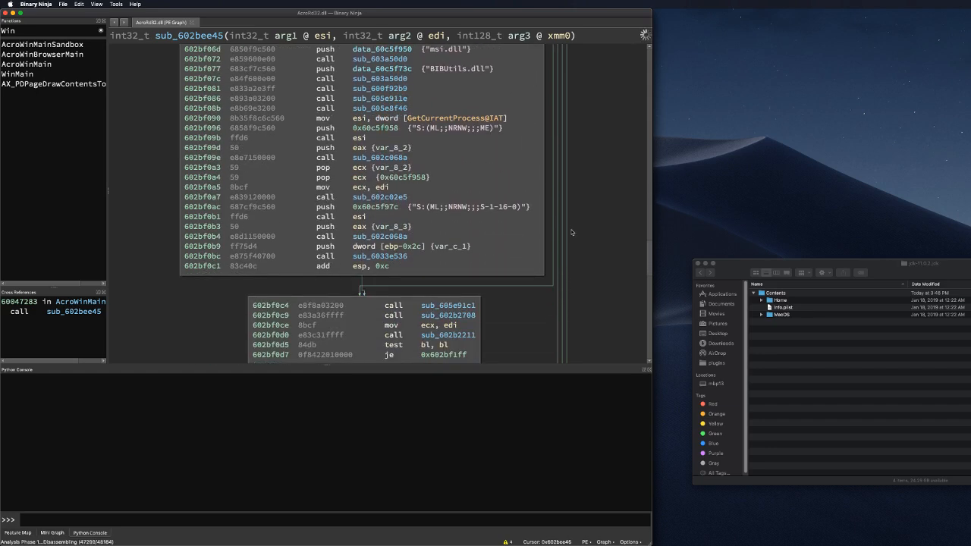
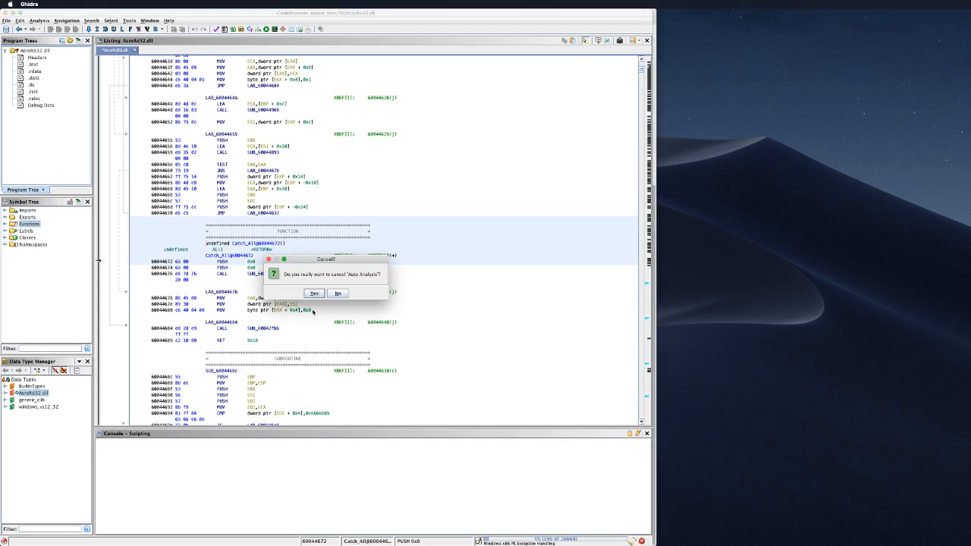
Step: Cancel AcroRd32.dll's auto analysis, dismiss the summary, and show the Analysis > One Shot analyzer list
{"action": "left_click", "coordinate": [310, 291]}
{"action": "left_click", "coordinate": [325, 308]}
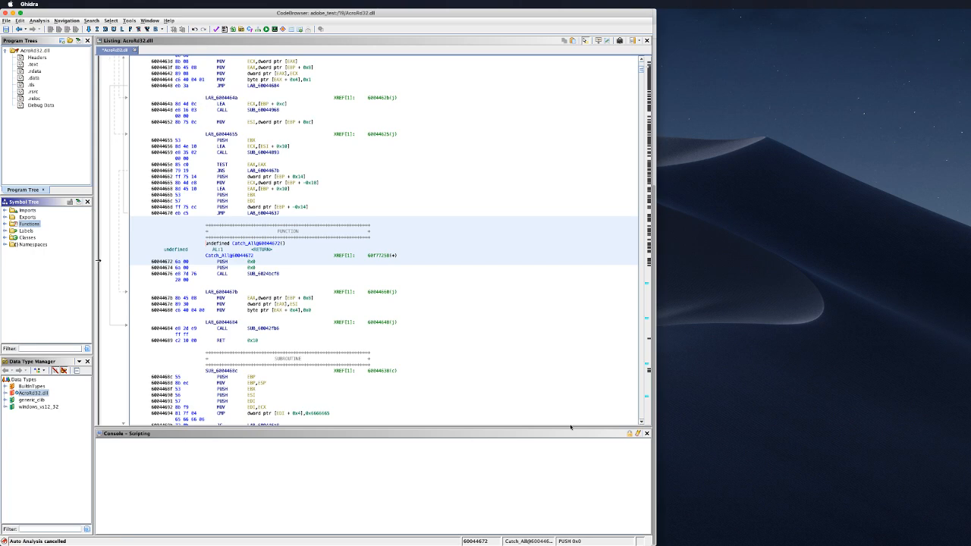
{"action": "left_click", "coordinate": [40, 20]}
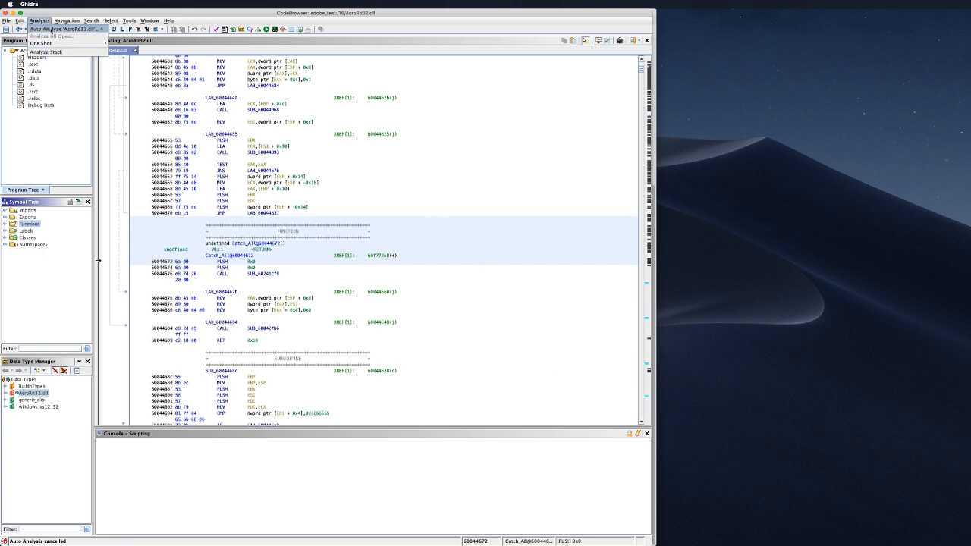
{"action": "mouse_move", "coordinate": [56, 43]}
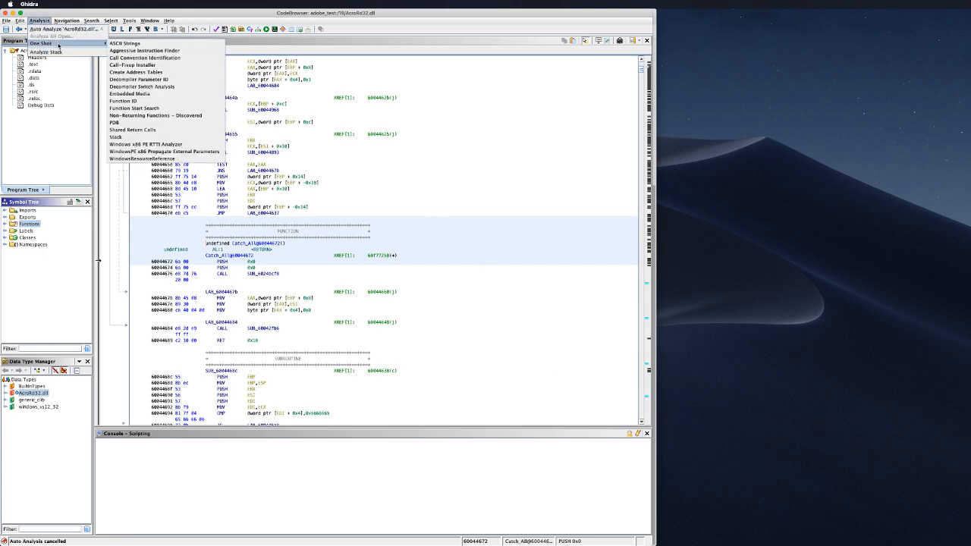
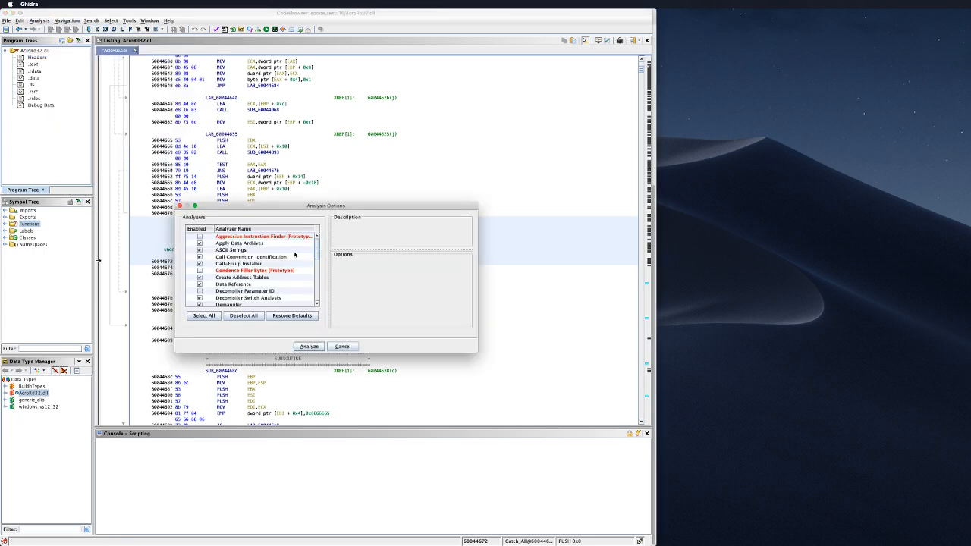
Step: Uncheck the Windows x86 PE Exception Handling analyzer and run analysis on AcroRd32.dll
{"action": "scroll", "coordinate": [291, 256], "scroll_direction": "down", "scroll_amount": 3}
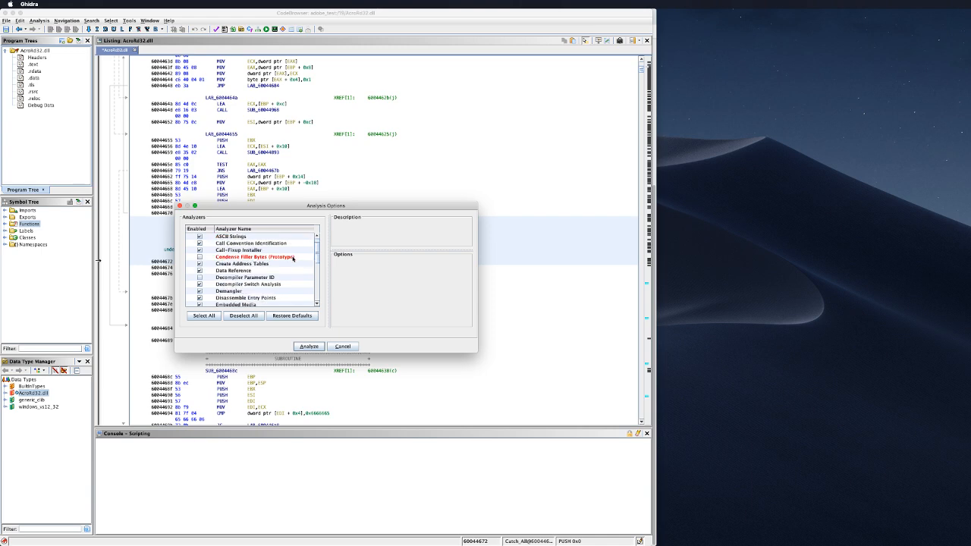
{"action": "scroll", "coordinate": [292, 259], "scroll_direction": "down", "scroll_amount": 10}
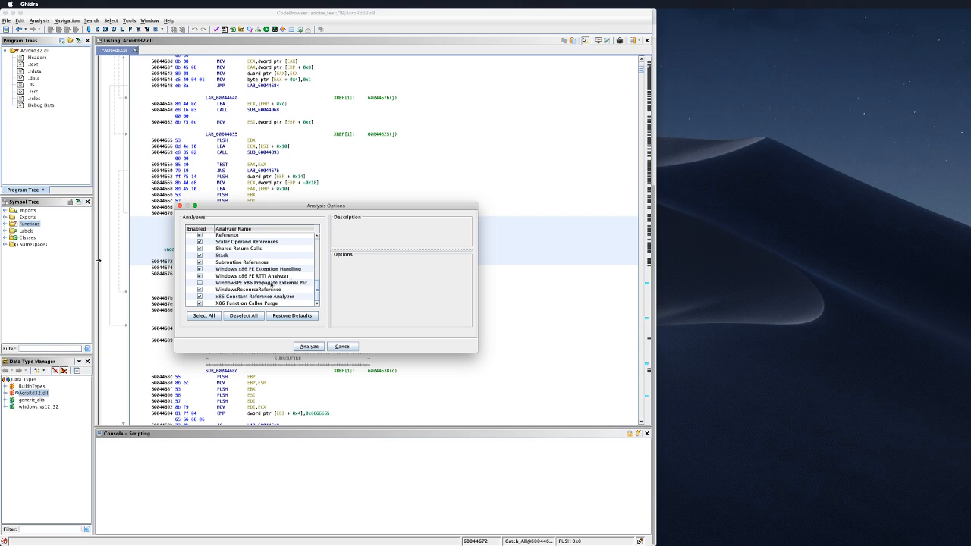
{"action": "left_click", "coordinate": [201, 269]}
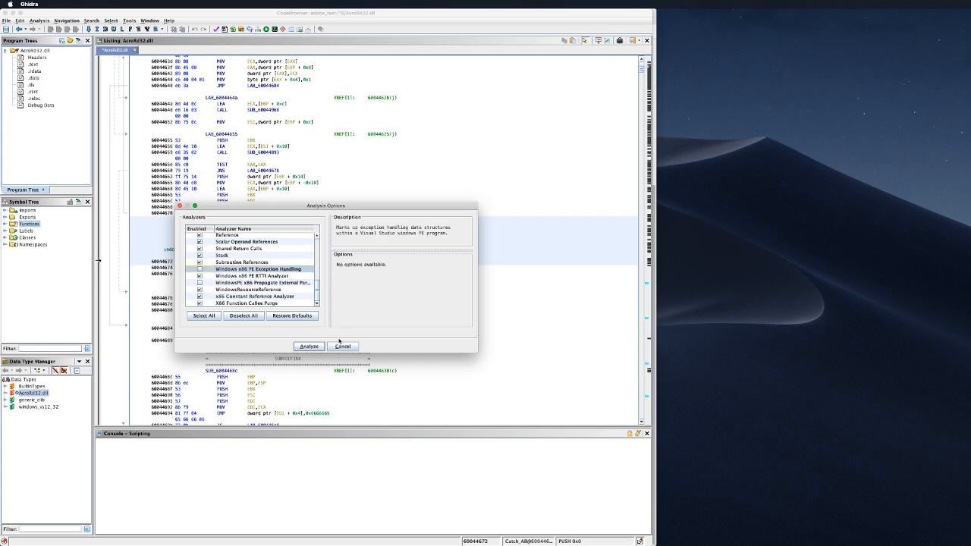
{"action": "left_click", "coordinate": [312, 346]}
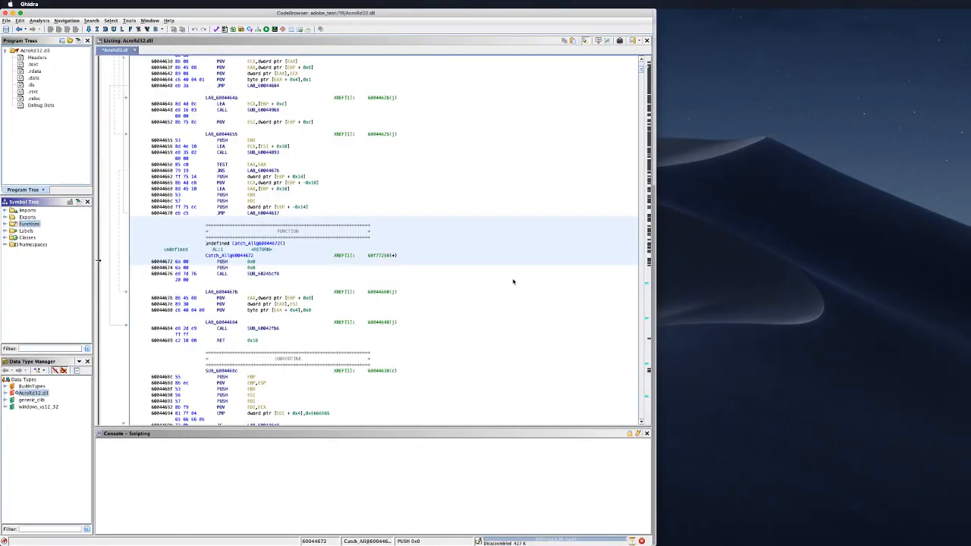
Step: Select 'entry' (60042792) from the Symbol Tree's Functions folder, then collapse the folder again
{"action": "left_click", "coordinate": [5, 225]}
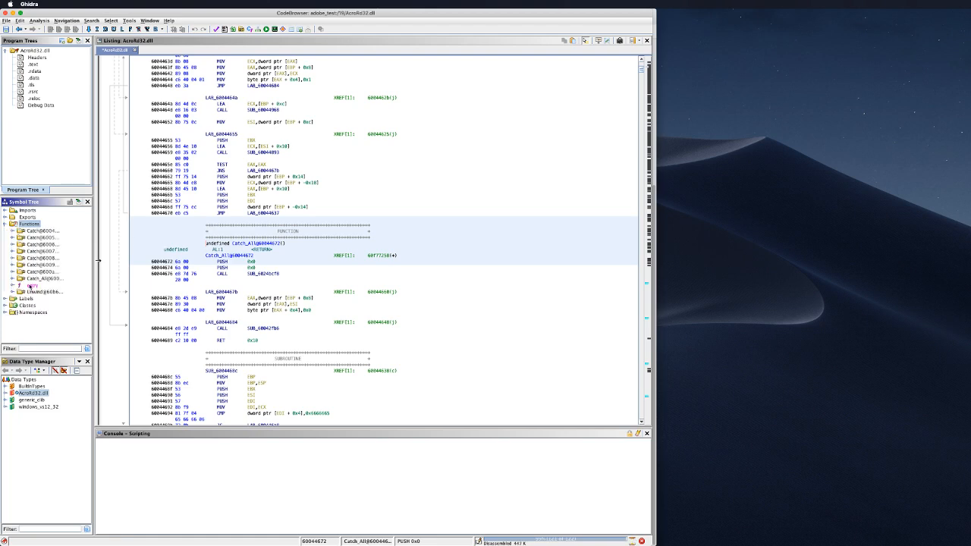
{"action": "left_click", "coordinate": [32, 285]}
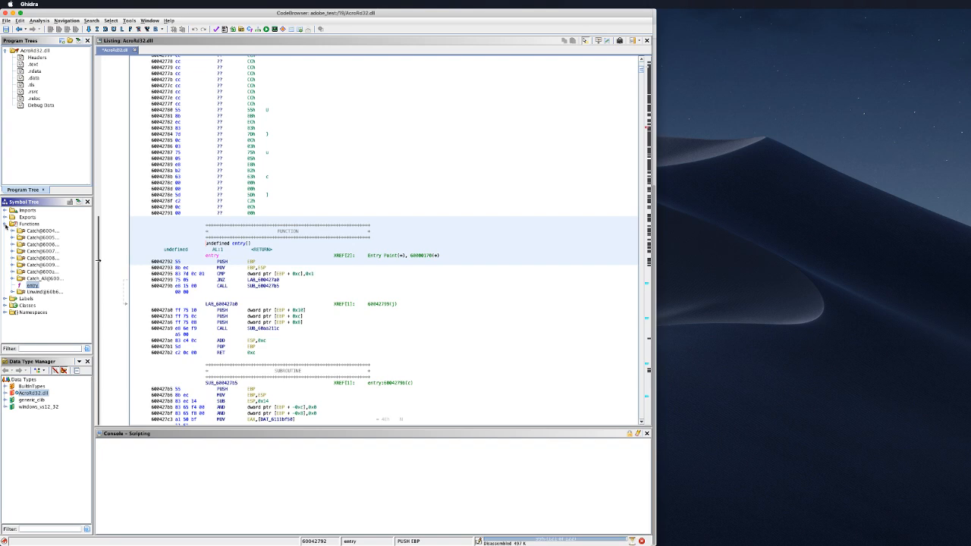
{"action": "left_click", "coordinate": [6, 224]}
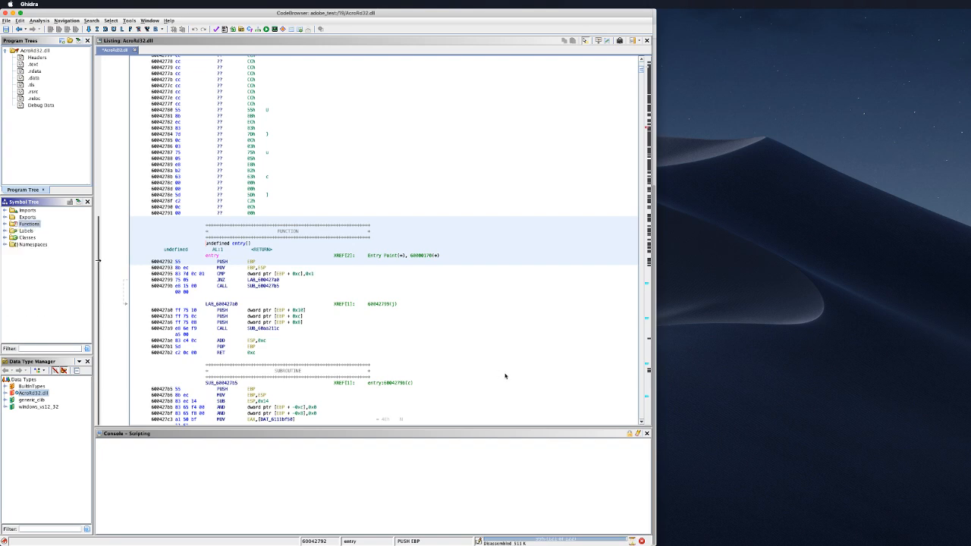
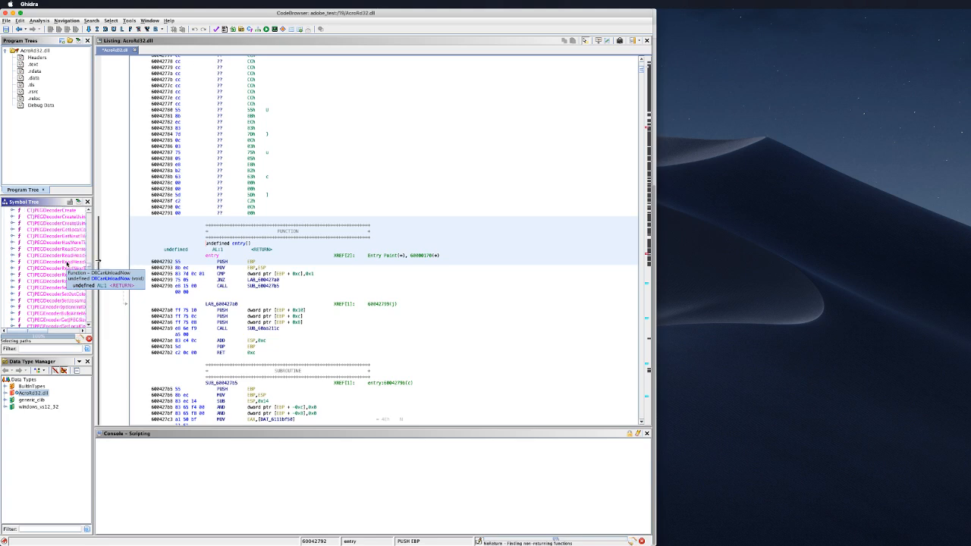
Step: Widen the Symbol Tree panel beside the Listing and scroll down through the AcroRd32.dll function names
{"action": "left_click_drag", "start_coordinate": [94, 260], "coordinate": [156, 260]}
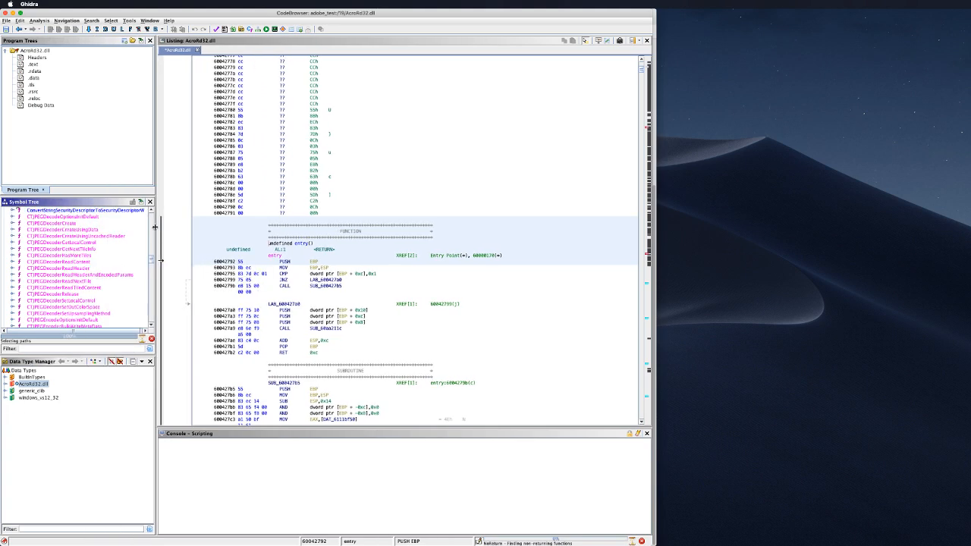
{"action": "scroll", "coordinate": [84, 265], "scroll_direction": "down", "scroll_amount": 3}
{"action": "scroll", "coordinate": [84, 269], "scroll_direction": "down", "scroll_amount": 10}
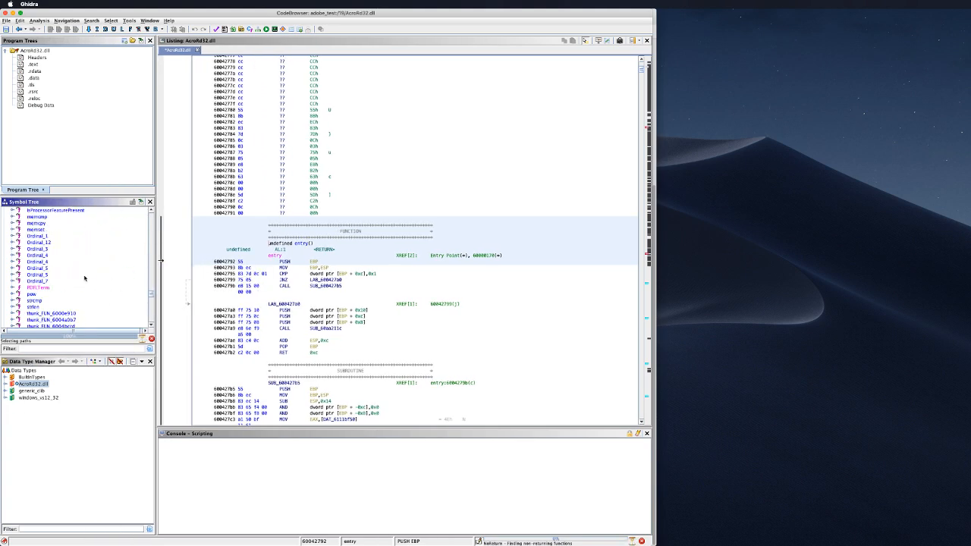
{"action": "scroll", "coordinate": [84, 278], "scroll_direction": "down", "scroll_amount": 10}
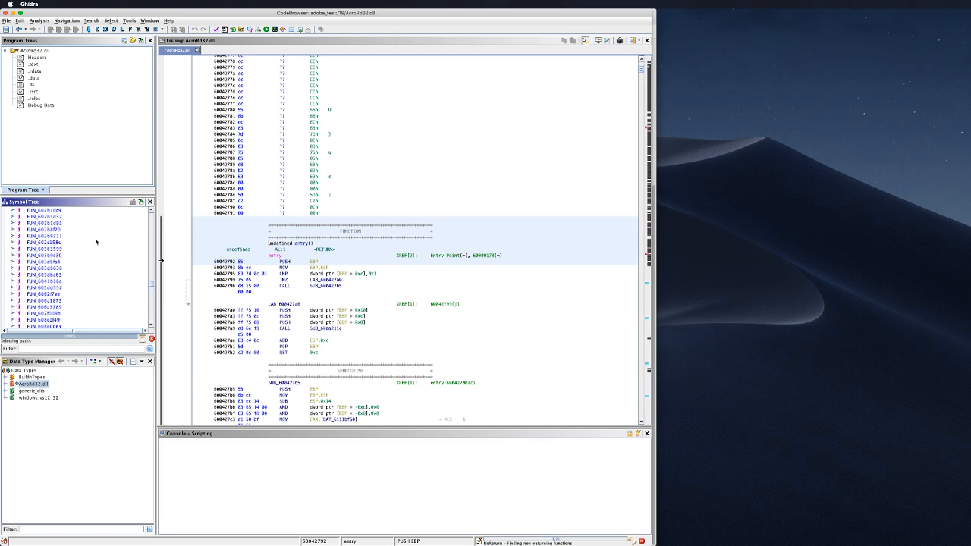
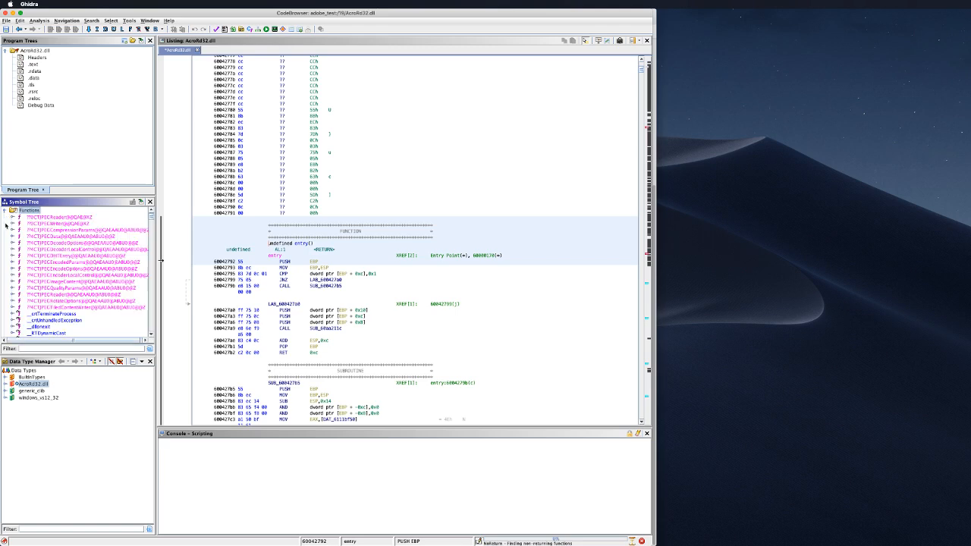
Step: Scroll the Symbol Tree Functions list down to the AX_PDDoc entries
{"action": "scroll", "coordinate": [126, 262], "scroll_direction": "down", "scroll_amount": 10}
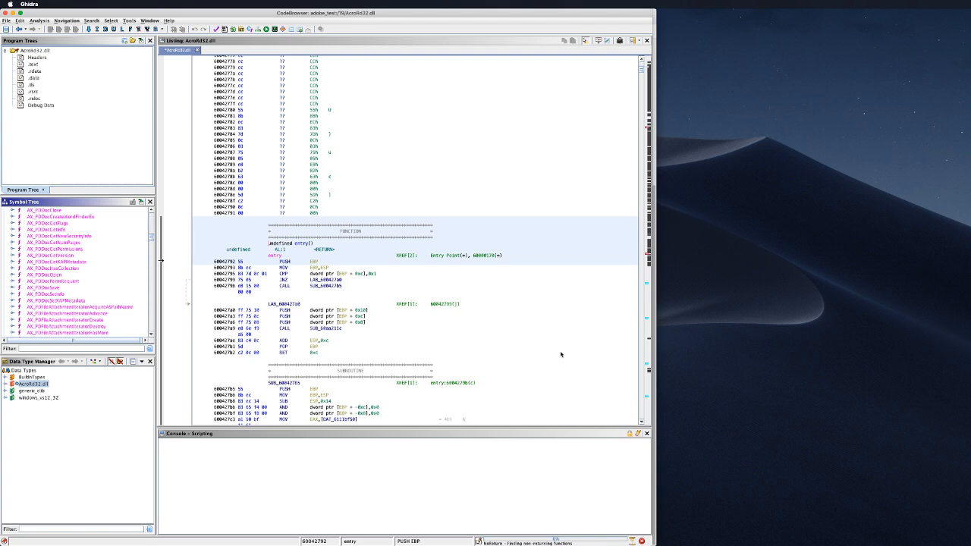
Step: Scroll the Symbol Tree past the Dde, Ordinal and thunk_FUN_ functions to the end of the list
{"action": "scroll", "coordinate": [95, 286], "scroll_direction": "down", "scroll_amount": 10}
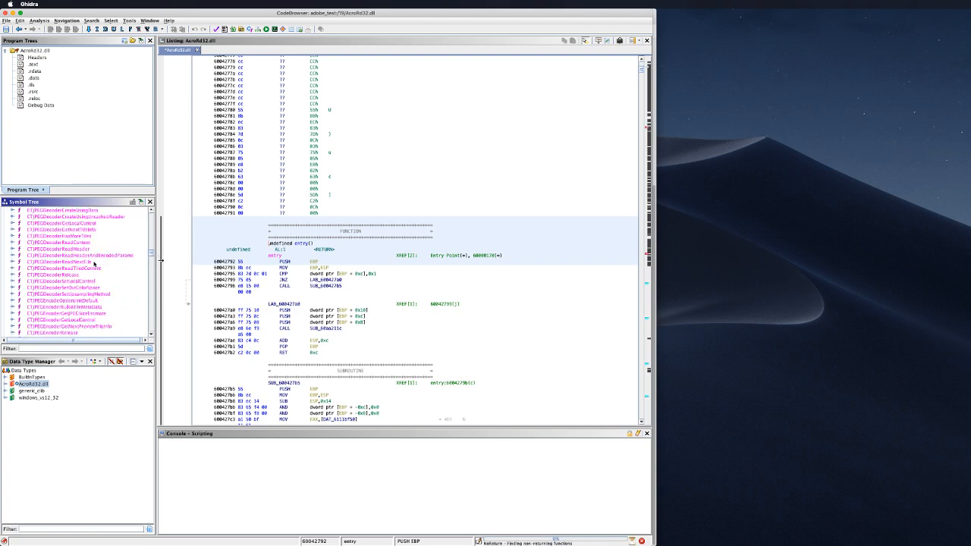
{"action": "scroll", "coordinate": [95, 286], "scroll_direction": "down", "scroll_amount": 2}
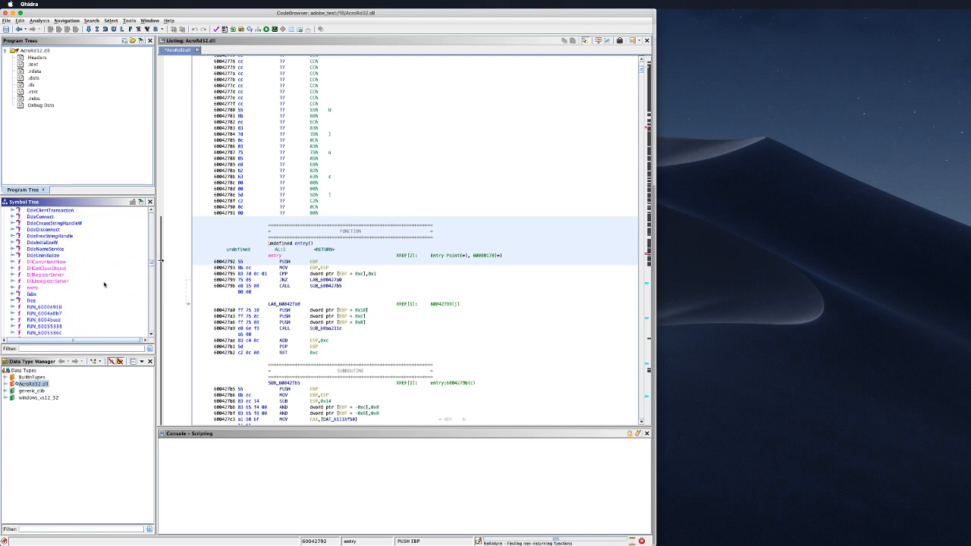
{"action": "scroll", "coordinate": [106, 285], "scroll_direction": "down", "scroll_amount": 10}
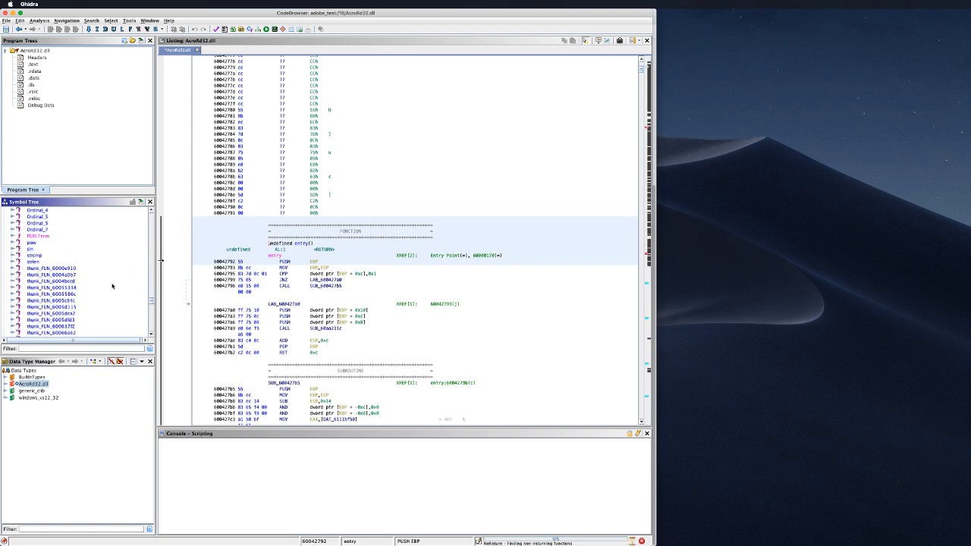
{"action": "scroll", "coordinate": [112, 285], "scroll_direction": "down", "scroll_amount": 10}
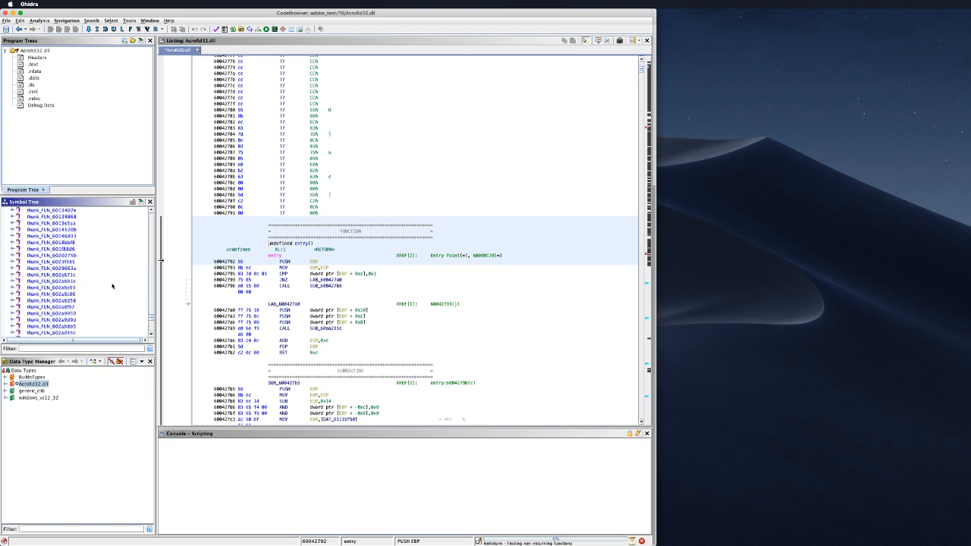
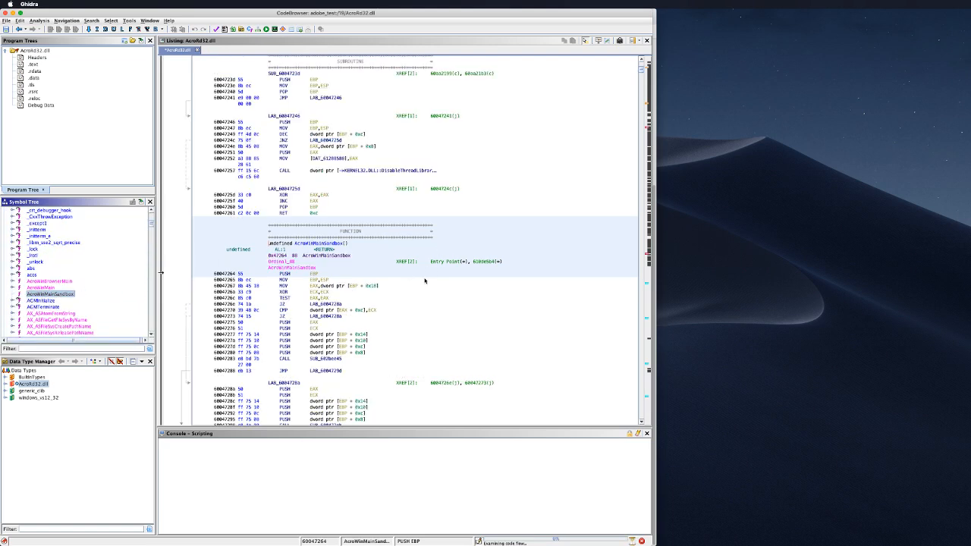
Step: Select the MOV EBP,ESP instruction at 60047265 just below the AcroWinMainSandbox header in the listing
{"action": "left_click", "coordinate": [522, 278]}
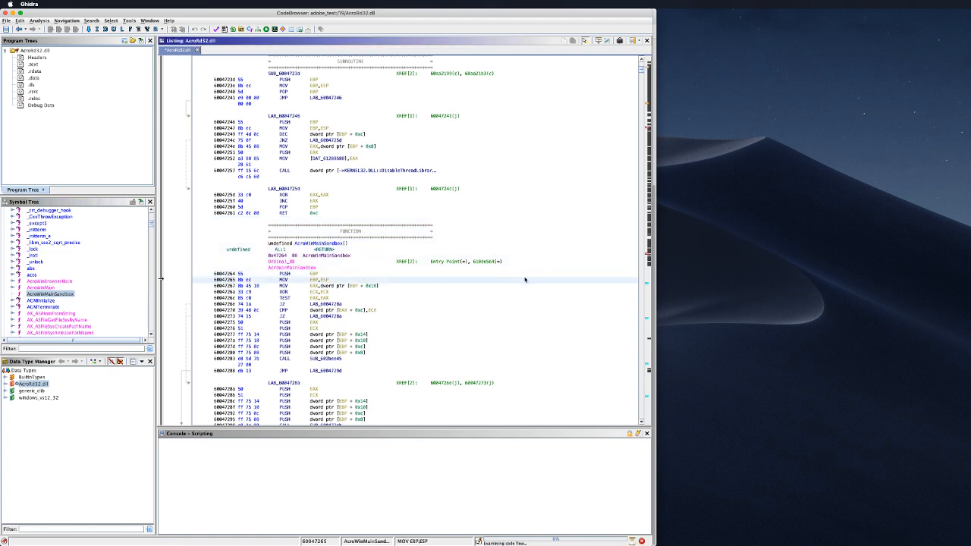
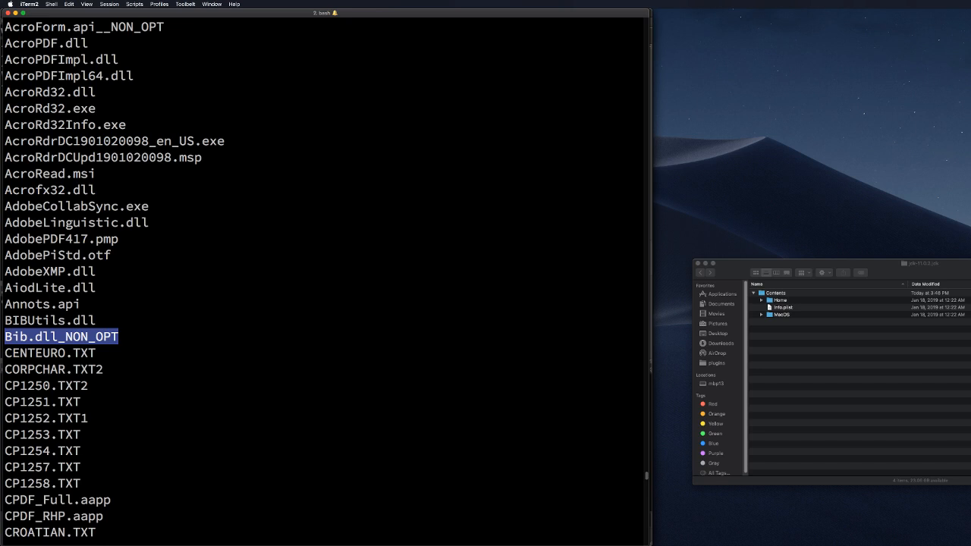
{"action": "key", "text": "super+Tab"}
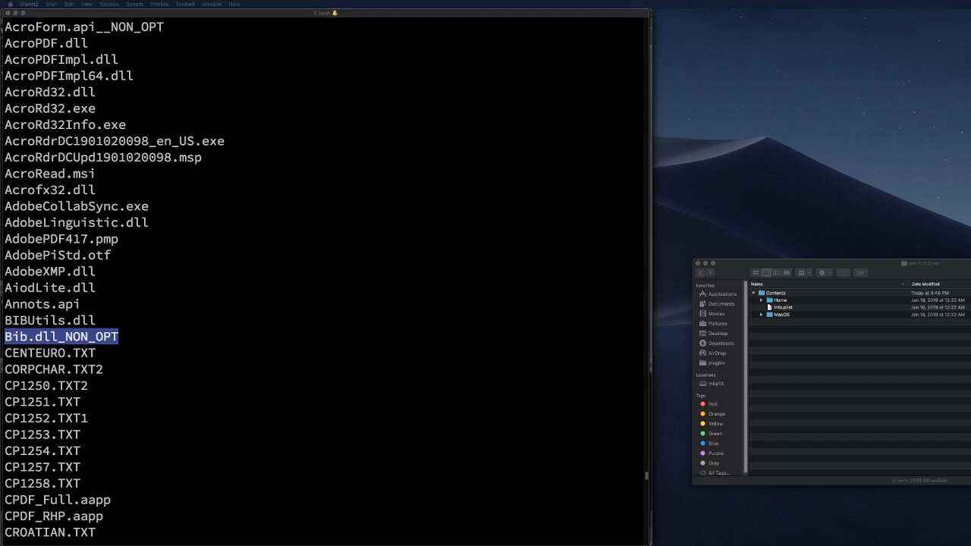
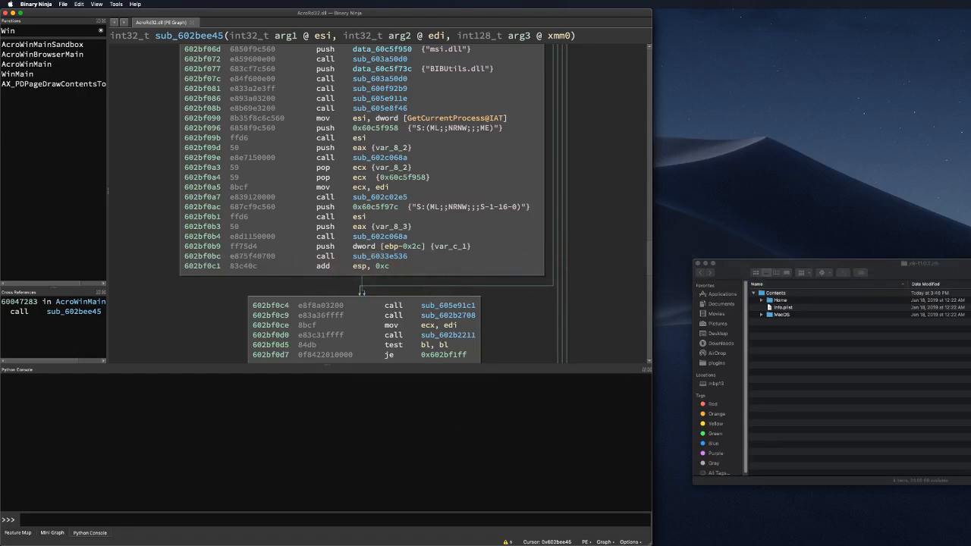
Step: Move the Activity Monitor window from the right edge over the Binary Ninja graph of sub_602bee45
{"action": "left_click_drag", "start_coordinate": [970, 117], "coordinate": [350, 86]}
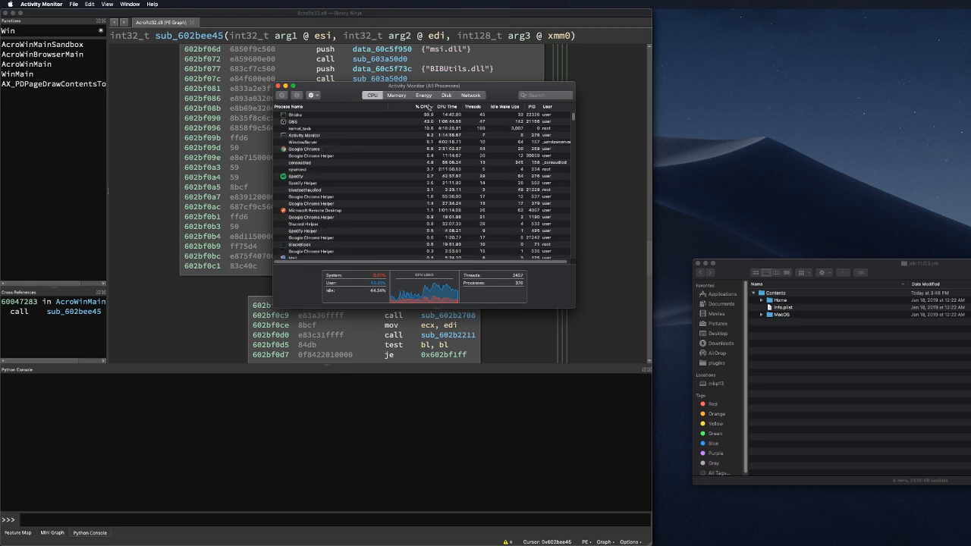
Step: Sort Activity Monitor by memory, select Ghidra, then drag the window back to the right edge
{"action": "left_click", "coordinate": [401, 94]}
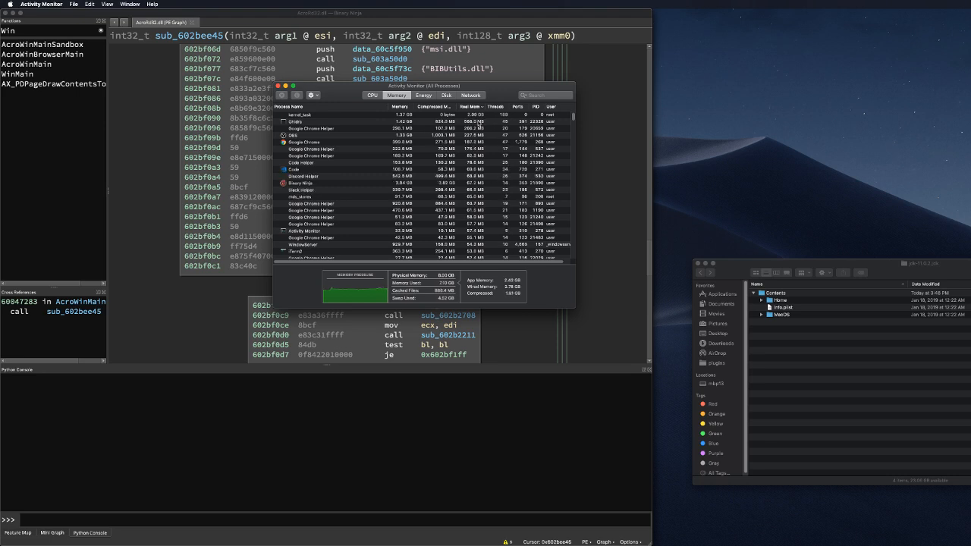
{"action": "left_click", "coordinate": [479, 122]}
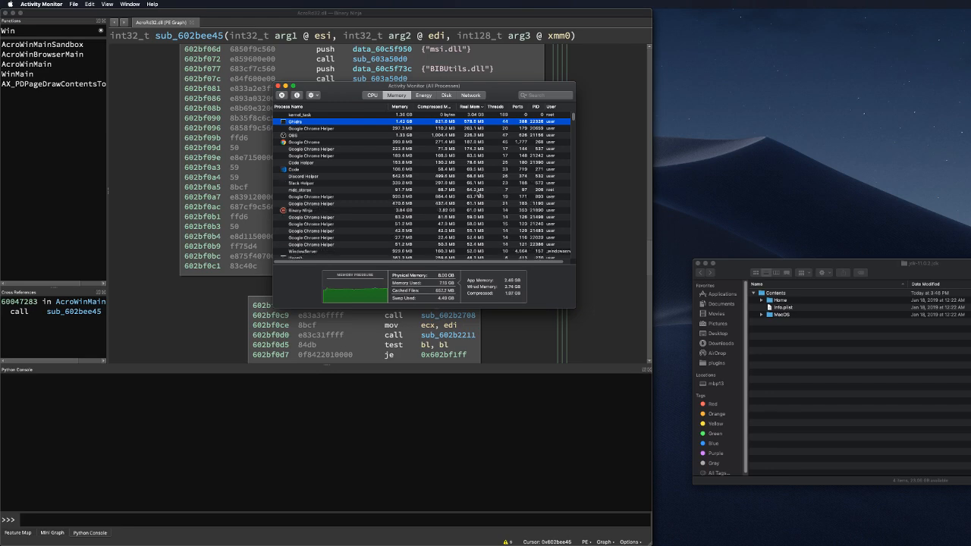
{"action": "left_click_drag", "start_coordinate": [406, 90], "coordinate": [969, 107]}
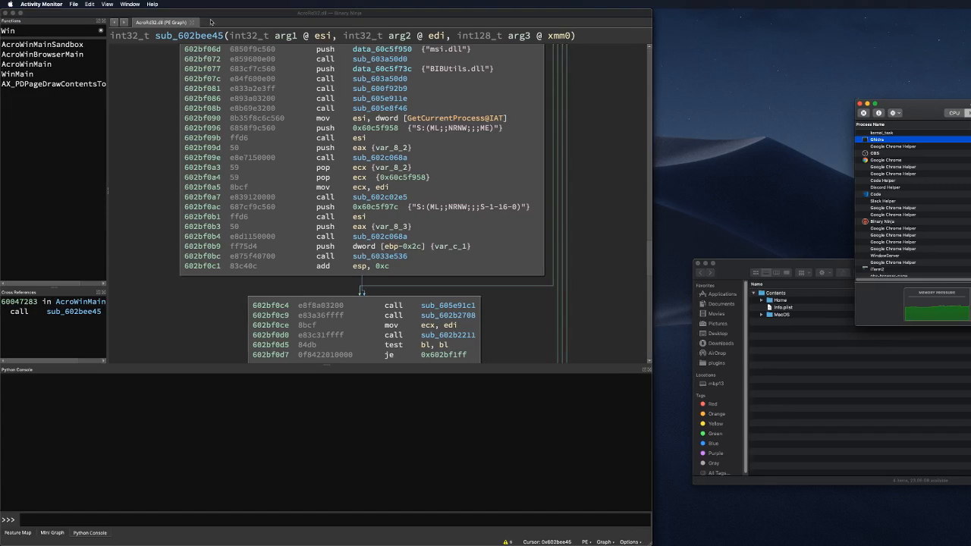
Step: In a new Binary Ninja tab, choose AcroRd32.dll to open with custom options
{"action": "left_click", "coordinate": [211, 22]}
{"action": "key", "text": "super+t"}
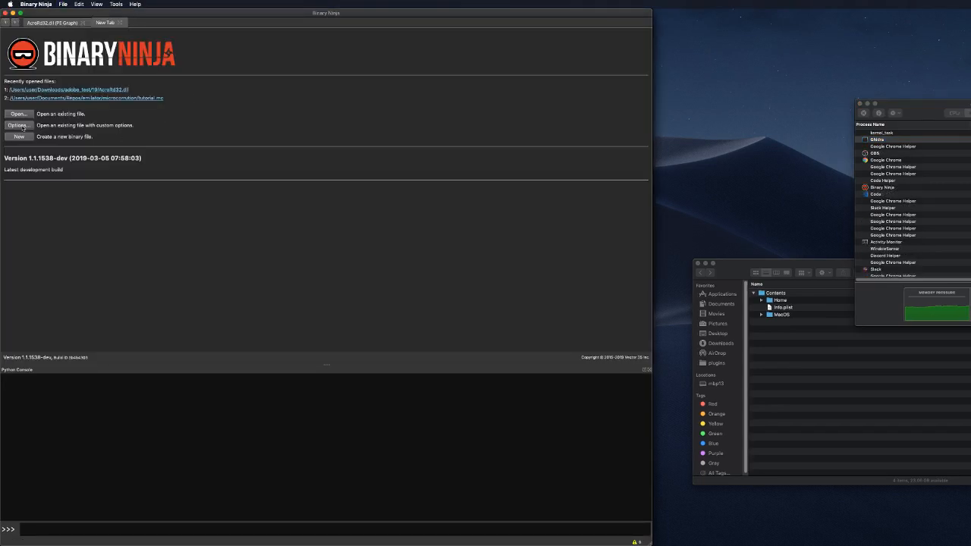
{"action": "key", "text": "super+o"}
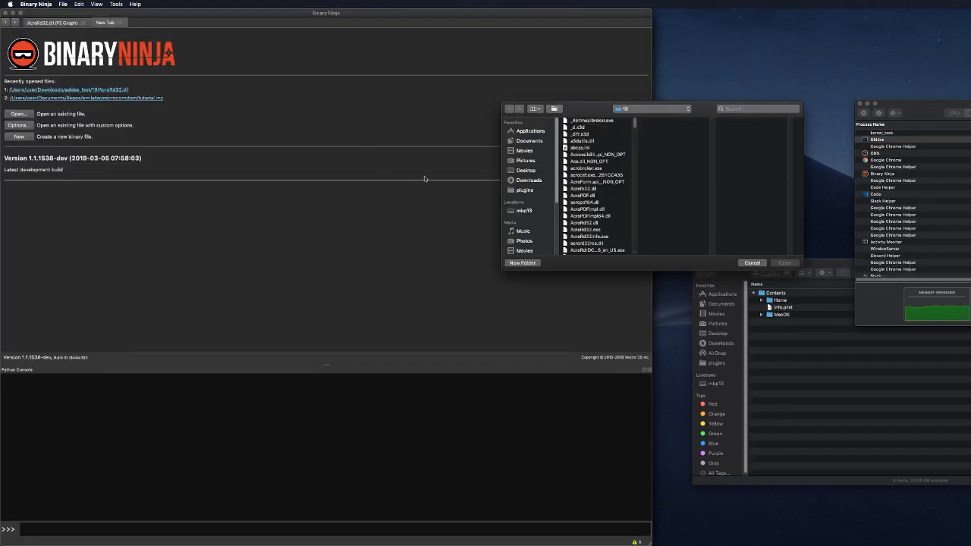
{"action": "left_click", "coordinate": [598, 224]}
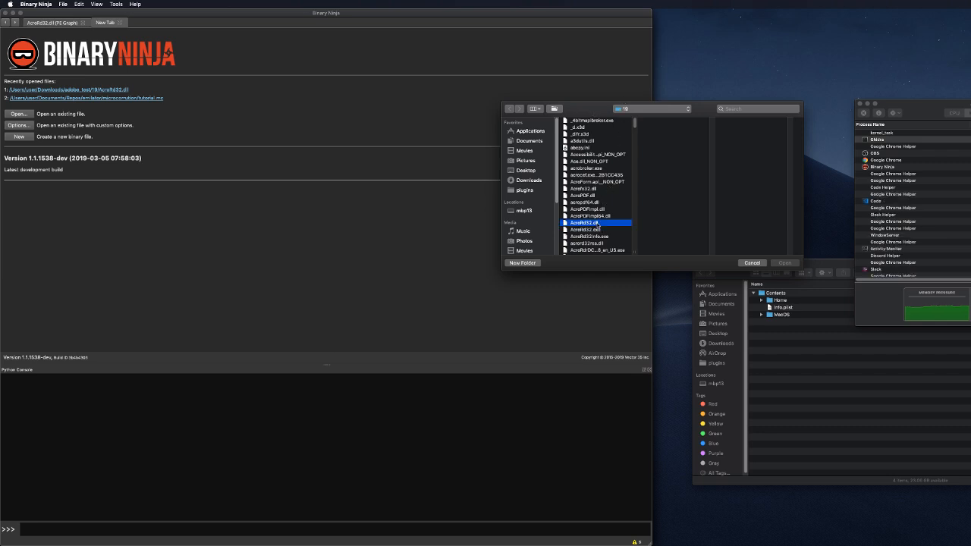
{"action": "left_click", "coordinate": [793, 264]}
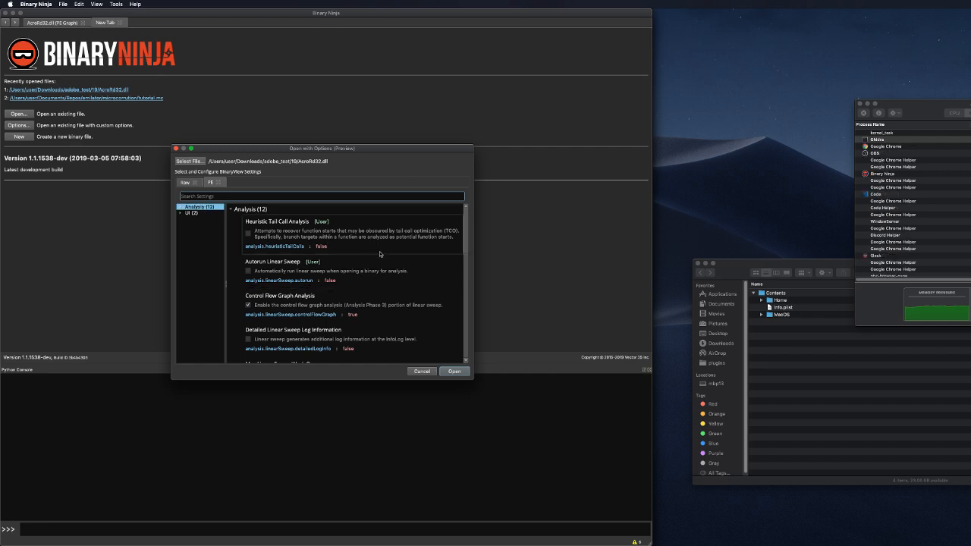
Step: Scroll through AcroRd32.dll's analysis and UI load settings, then cancel without loading
{"action": "scroll", "coordinate": [375, 255], "scroll_direction": "down", "scroll_amount": 3}
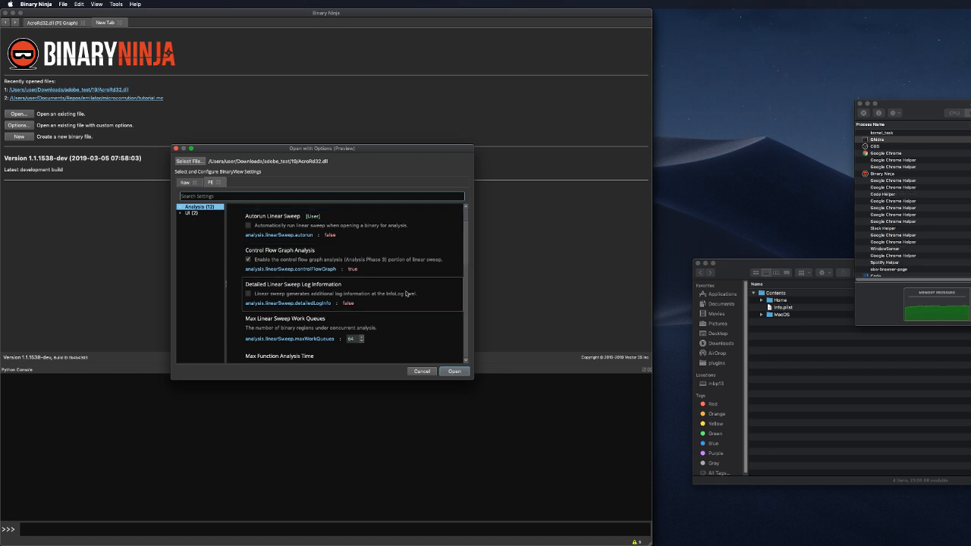
{"action": "scroll", "coordinate": [399, 296], "scroll_direction": "down", "scroll_amount": 5}
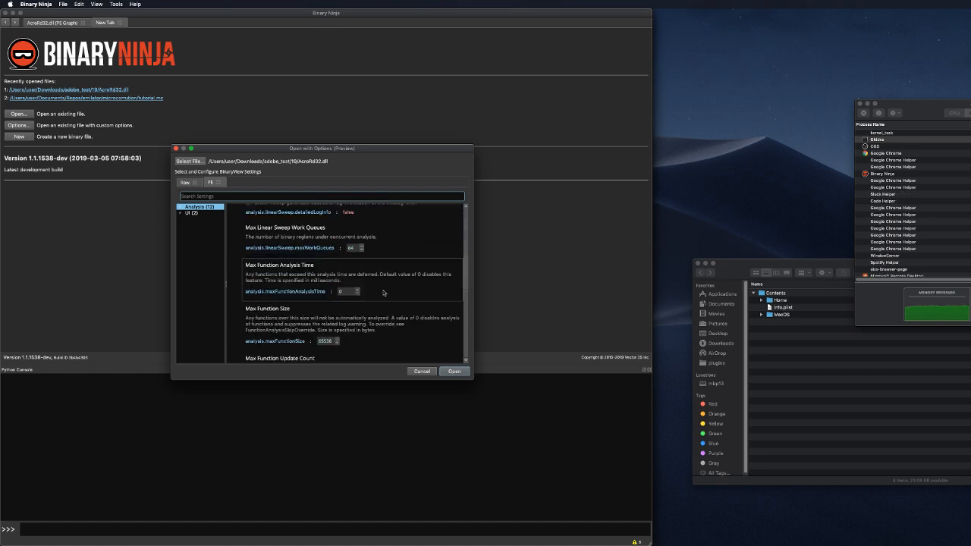
{"action": "scroll", "coordinate": [387, 307], "scroll_direction": "down", "scroll_amount": 10}
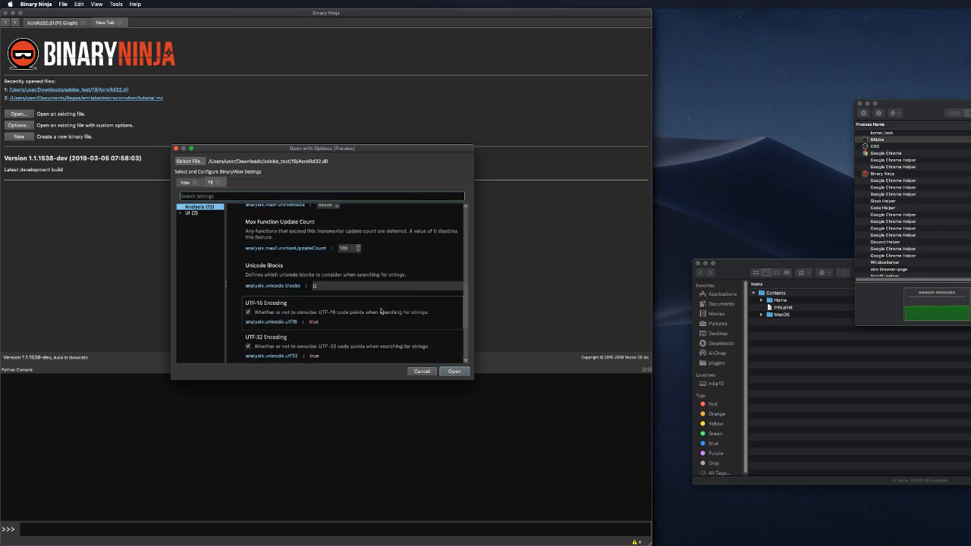
{"action": "scroll", "coordinate": [395, 306], "scroll_direction": "down", "scroll_amount": 3}
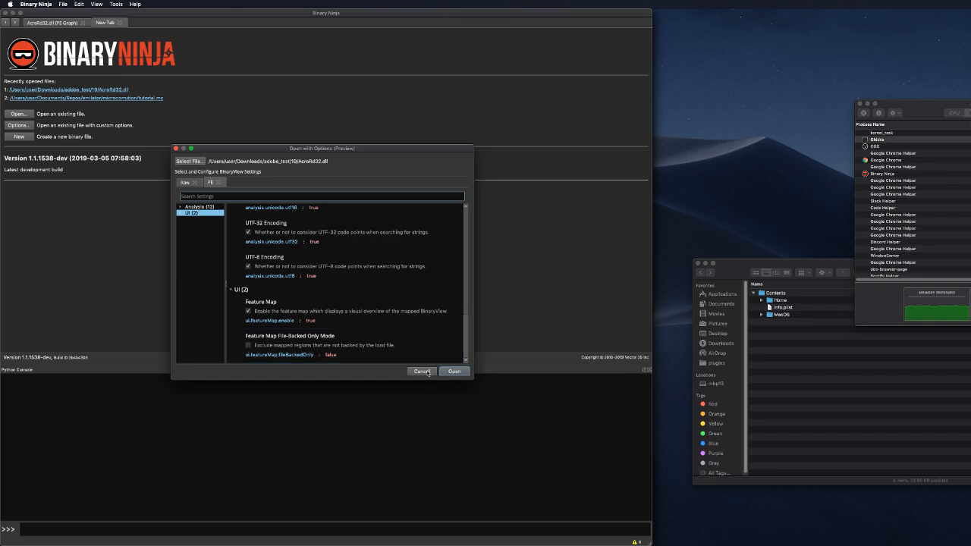
{"action": "left_click", "coordinate": [426, 371]}
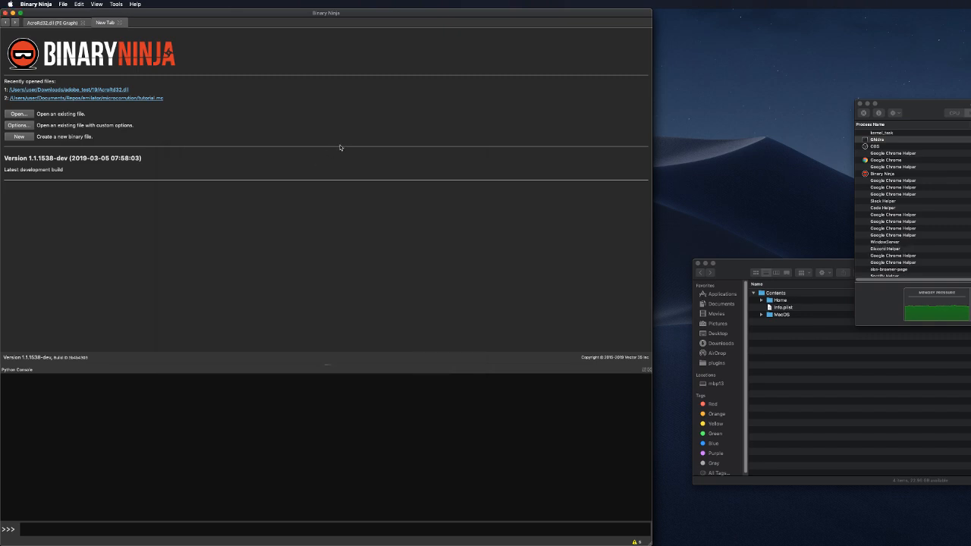
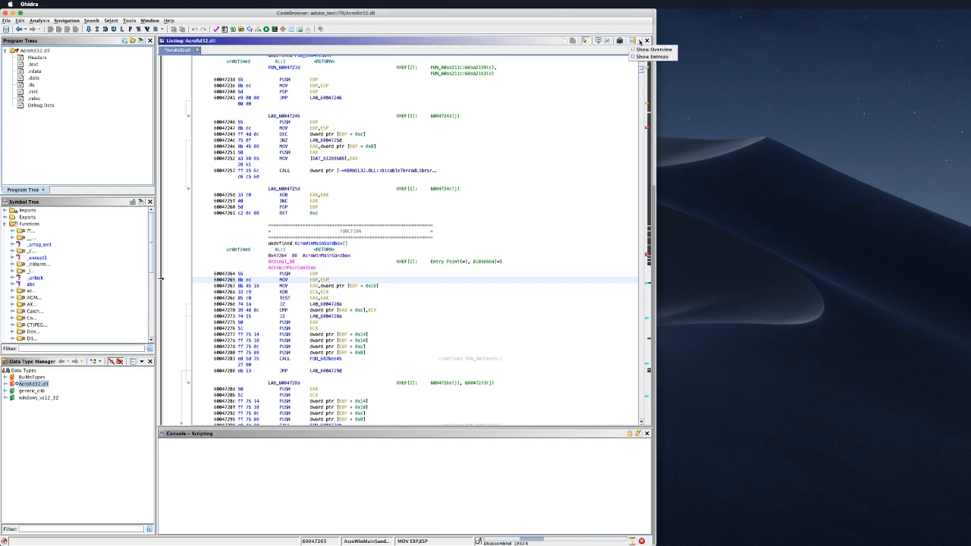
Step: Open the Select Other Program dialog to choose a program from the adobe_test project for comparison
{"action": "left_click", "coordinate": [607, 41]}
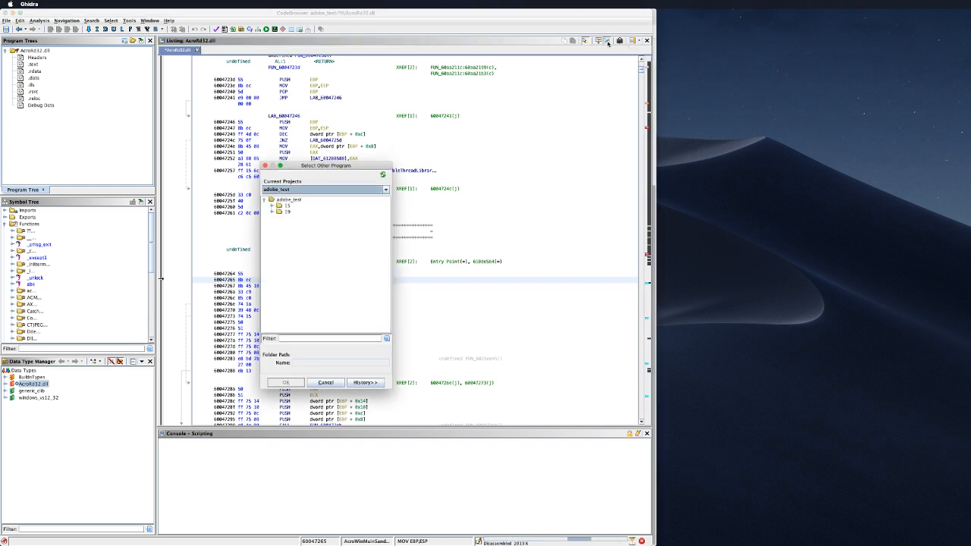
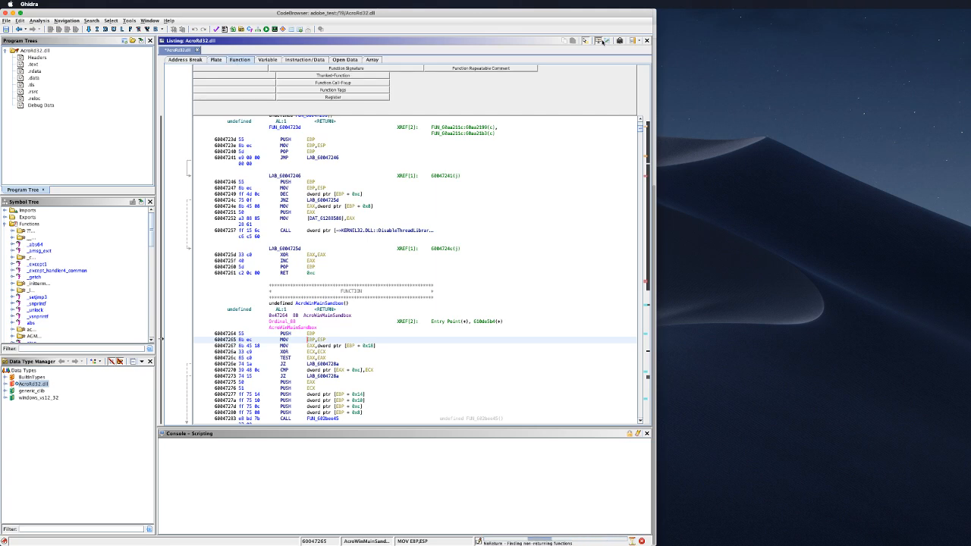
Step: Close the listing field header and open the Decompiler panel showing AcroWinMainSandbox's C code
{"action": "left_click", "coordinate": [599, 40]}
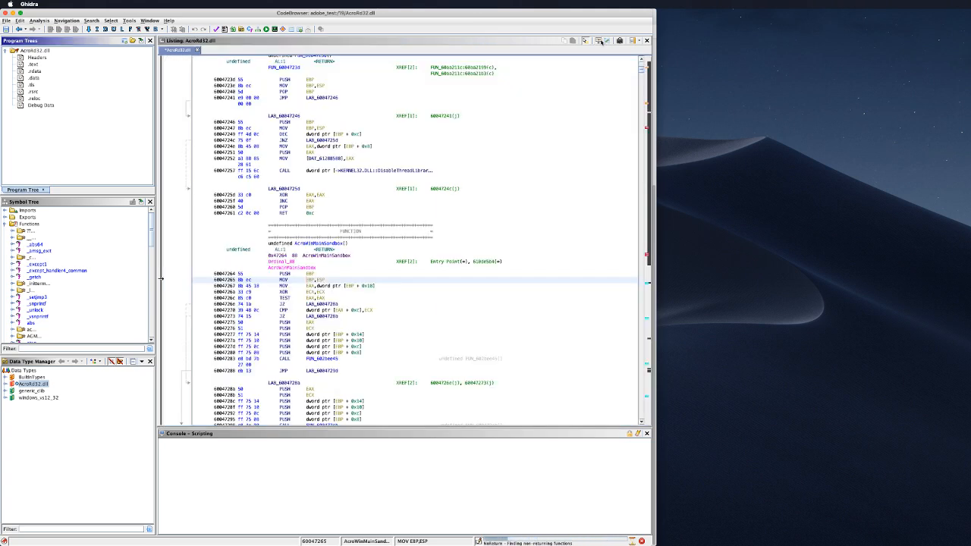
{"action": "left_click", "coordinate": [149, 21]}
{"action": "left_click", "coordinate": [162, 85]}
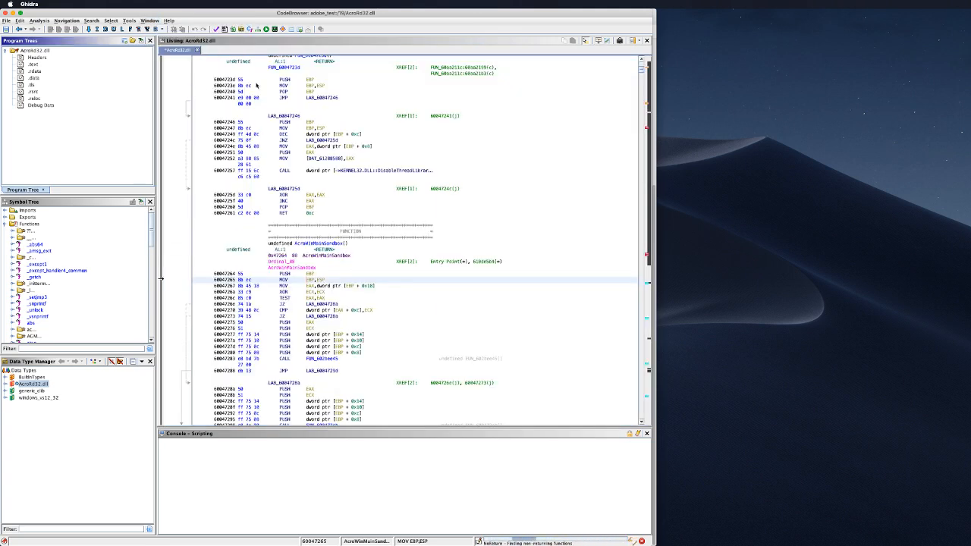
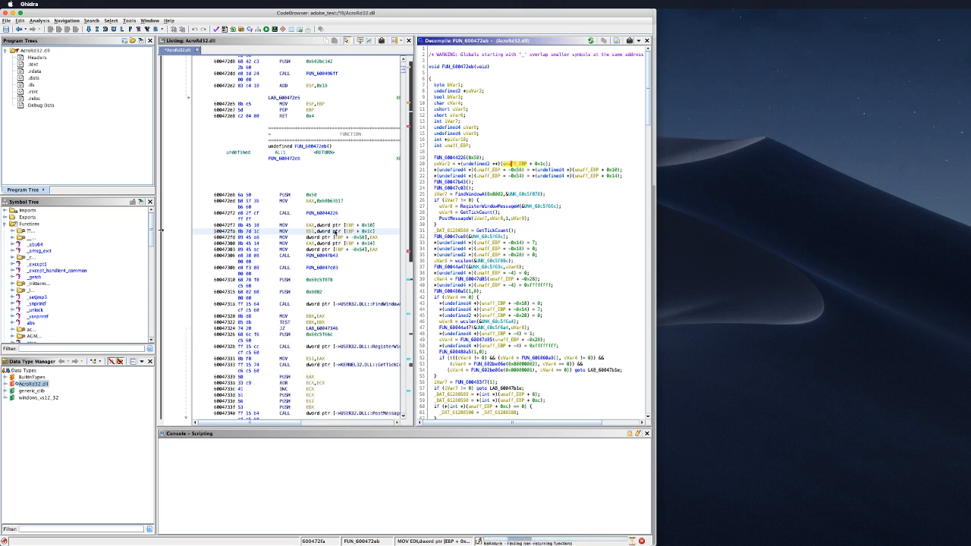
{"action": "scroll", "coordinate": [335, 234], "scroll_direction": "down", "scroll_amount": 5}
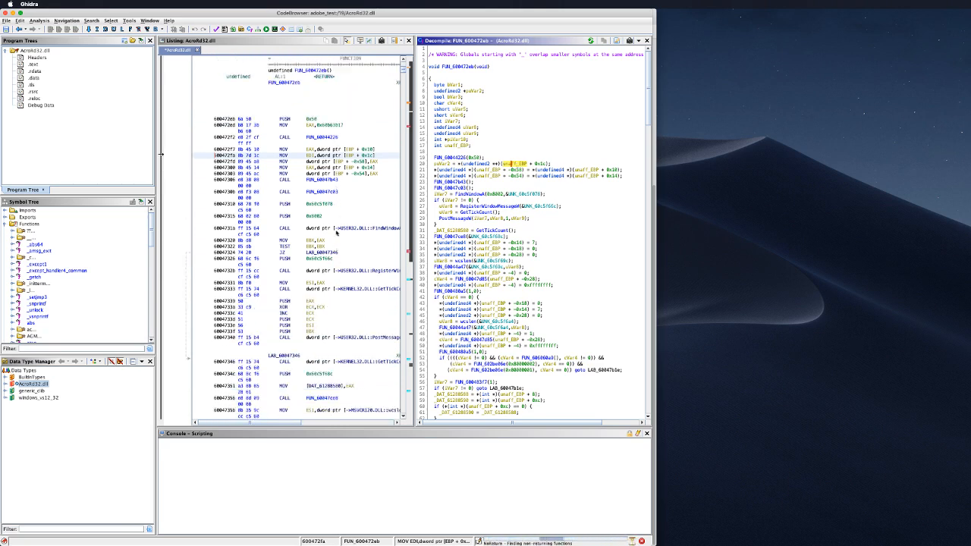
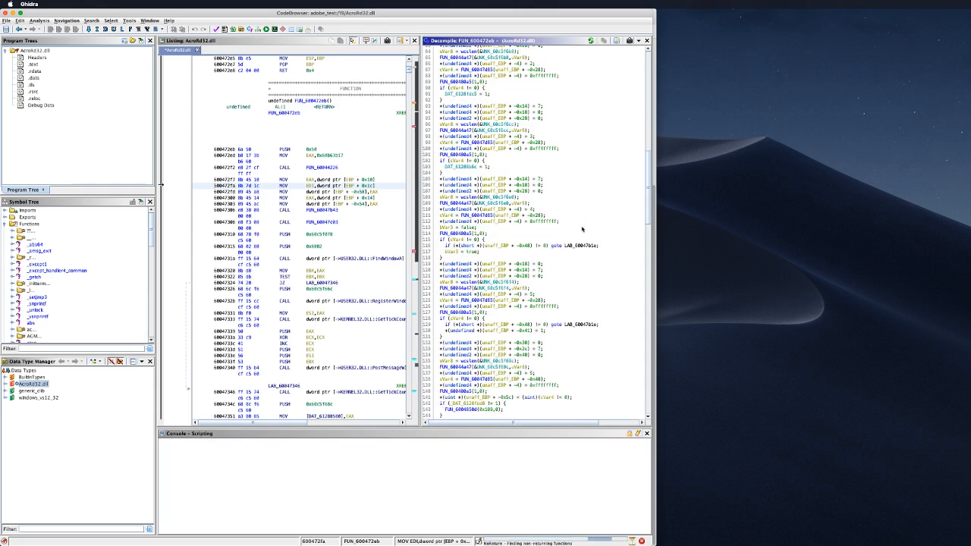
{"action": "scroll", "coordinate": [582, 229], "scroll_direction": "down", "scroll_amount": 7}
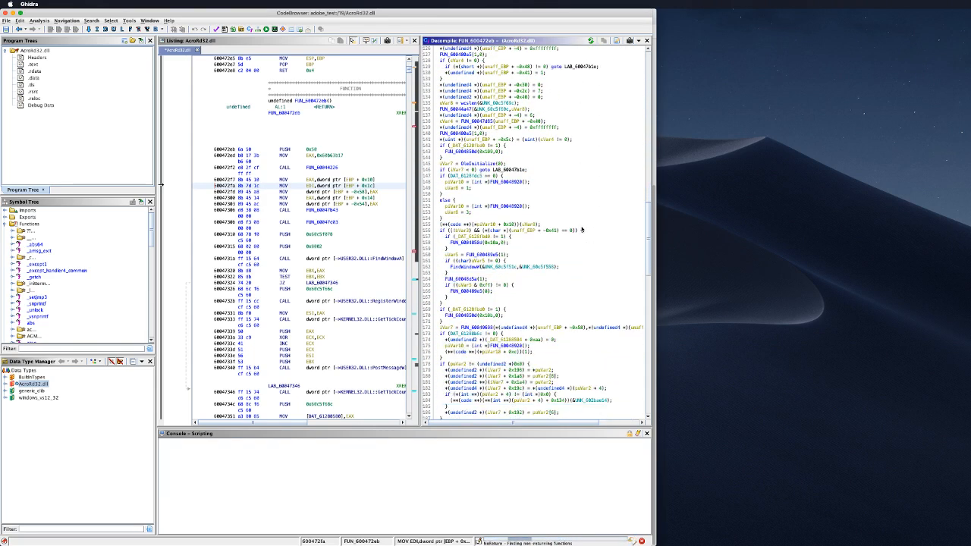
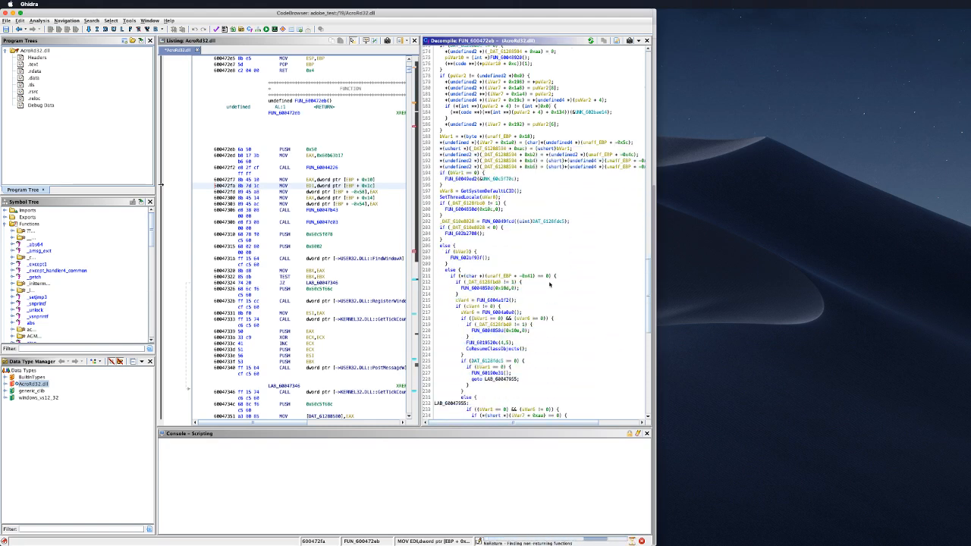
{"action": "scroll", "coordinate": [549, 285], "scroll_direction": "down", "scroll_amount": 9}
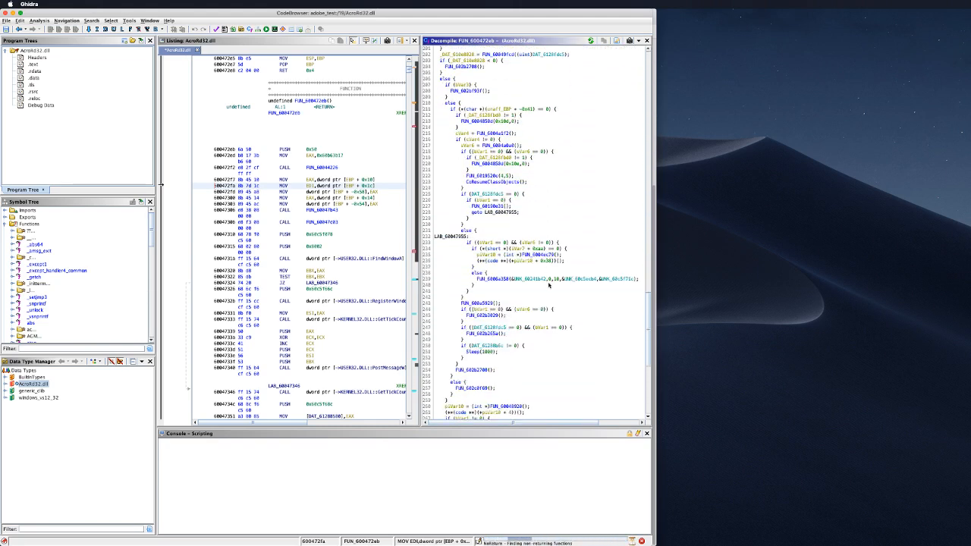
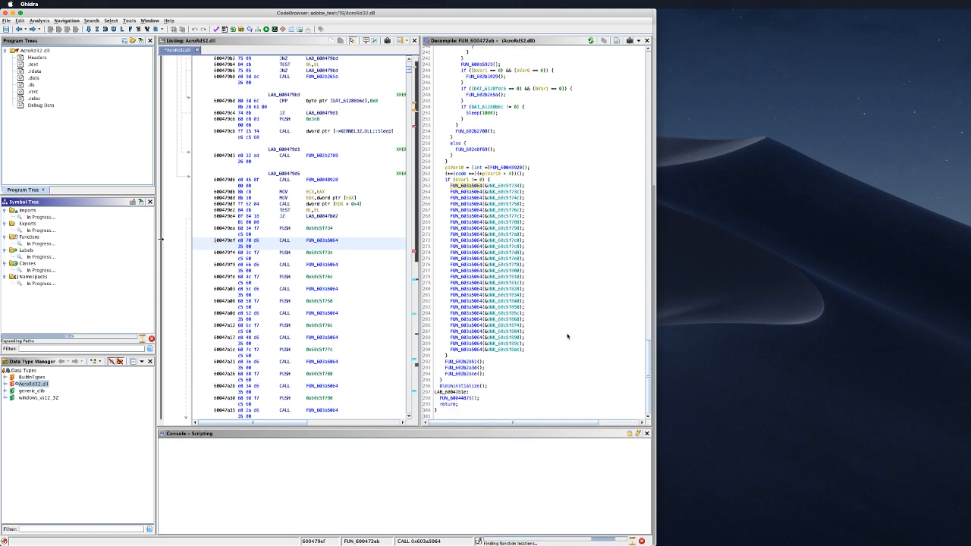
Step: Scroll FUN_600472eb's decompiled C back up to its earlier lines, away from the function's end
{"action": "scroll", "coordinate": [539, 334], "scroll_direction": "up", "scroll_amount": 15}
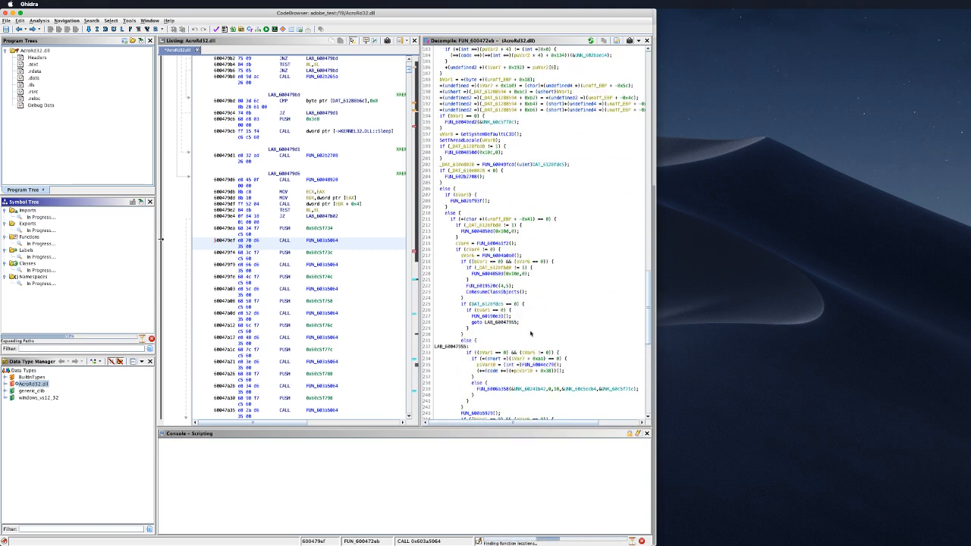
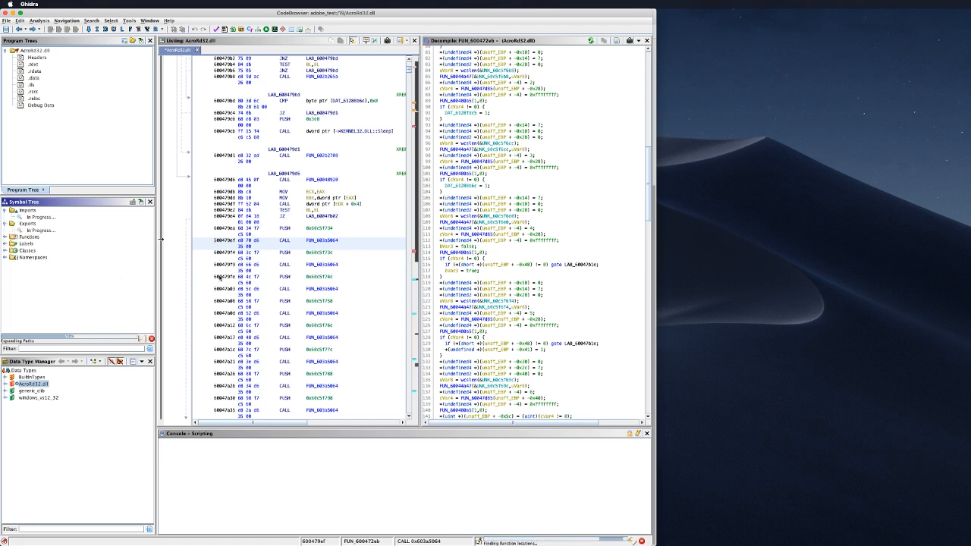
Step: Scroll further up FUN_600472eb's decompiled code, bringing a listing block of byte-defined string characters into view
{"action": "scroll", "coordinate": [576, 216], "scroll_direction": "up", "scroll_amount": 10}
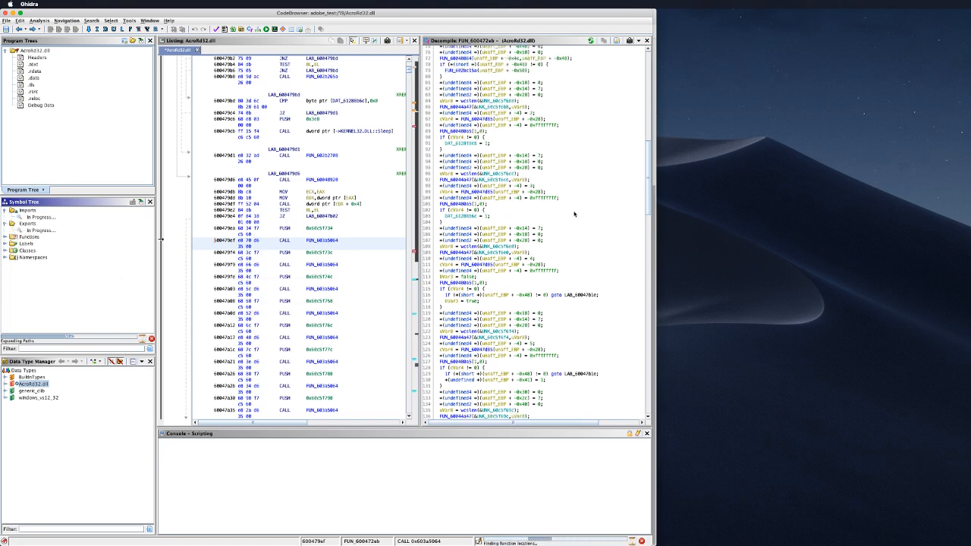
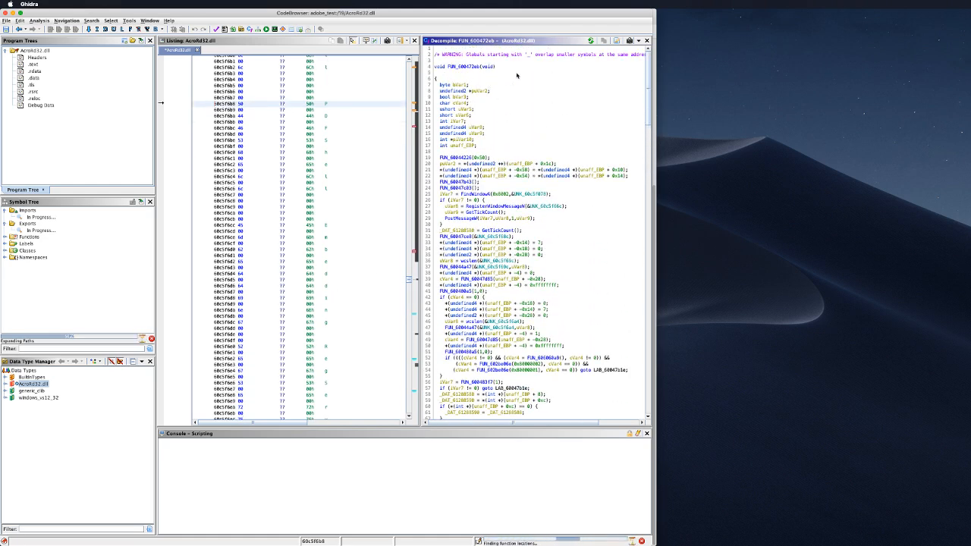
{"action": "scroll", "coordinate": [516, 75], "scroll_direction": "down", "scroll_amount": 3}
{"action": "scroll", "coordinate": [517, 75], "scroll_direction": "up", "scroll_amount": 3}
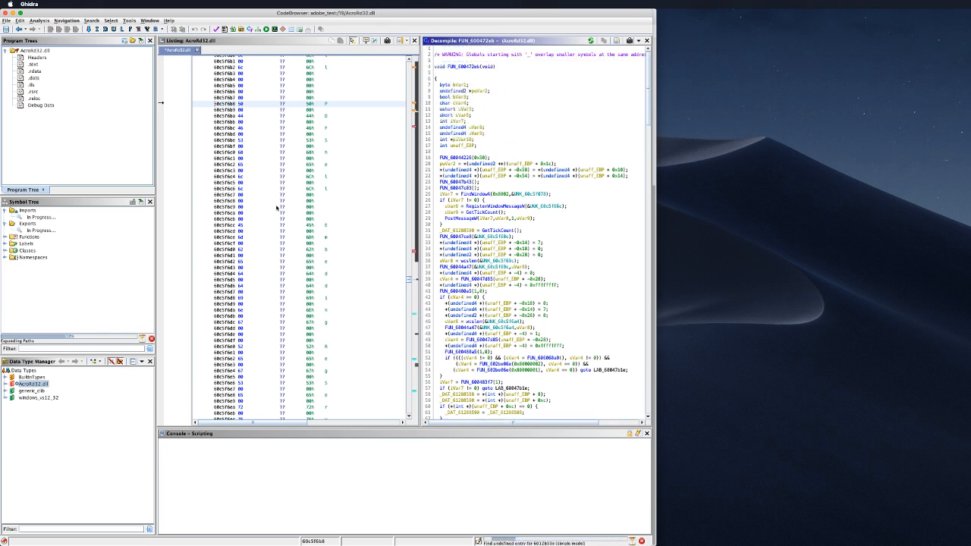
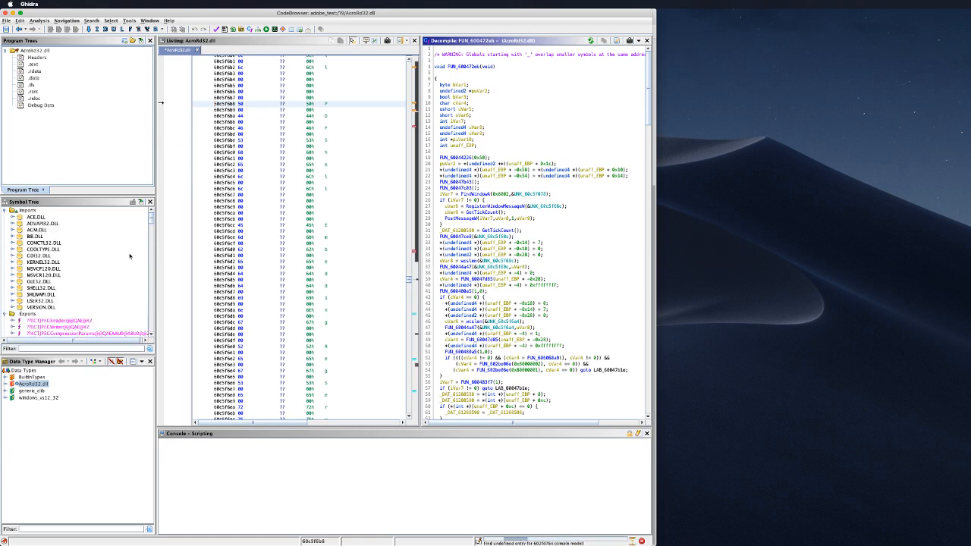
Step: Scroll the Symbol Tree past the imported DLLs to the AcroRd32.dll exported CTJPEG functions
{"action": "scroll", "coordinate": [103, 299], "scroll_direction": "down", "scroll_amount": 10}
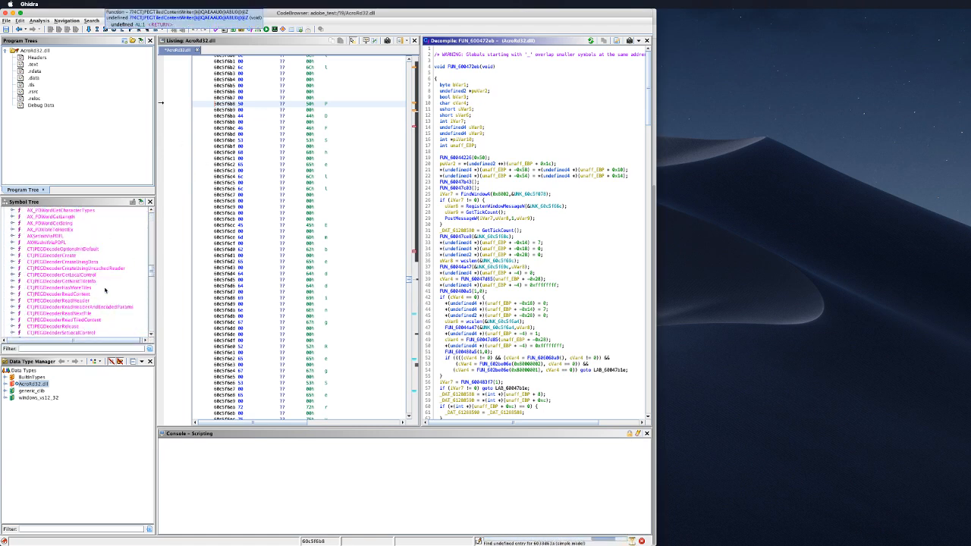
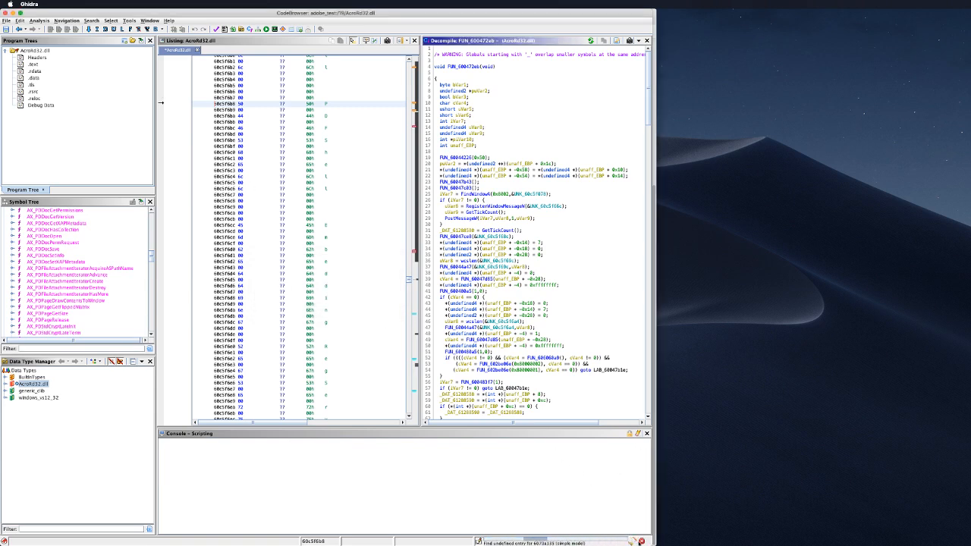
Step: Request cancellation of the running AcroRd32.dll Auto Analysis from the status bar
{"action": "left_click", "coordinate": [640, 541]}
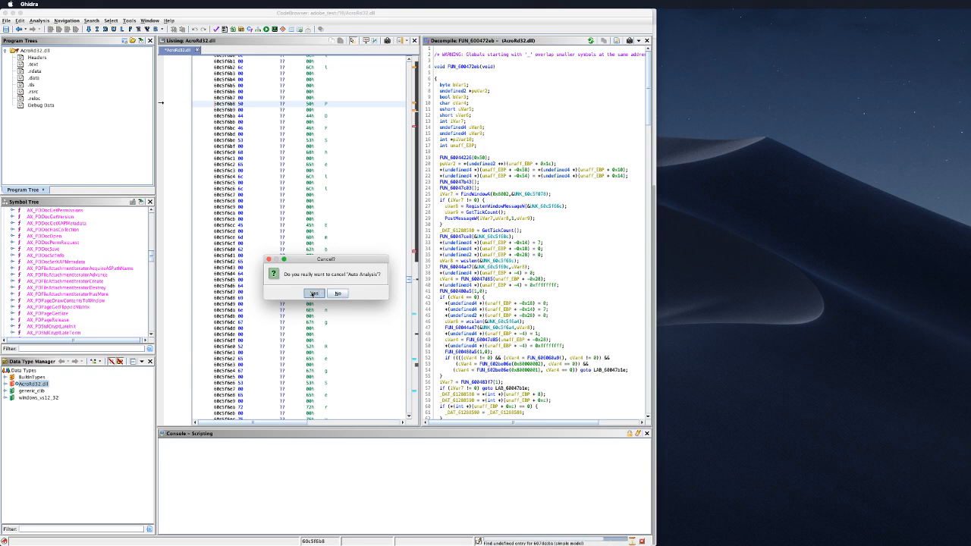
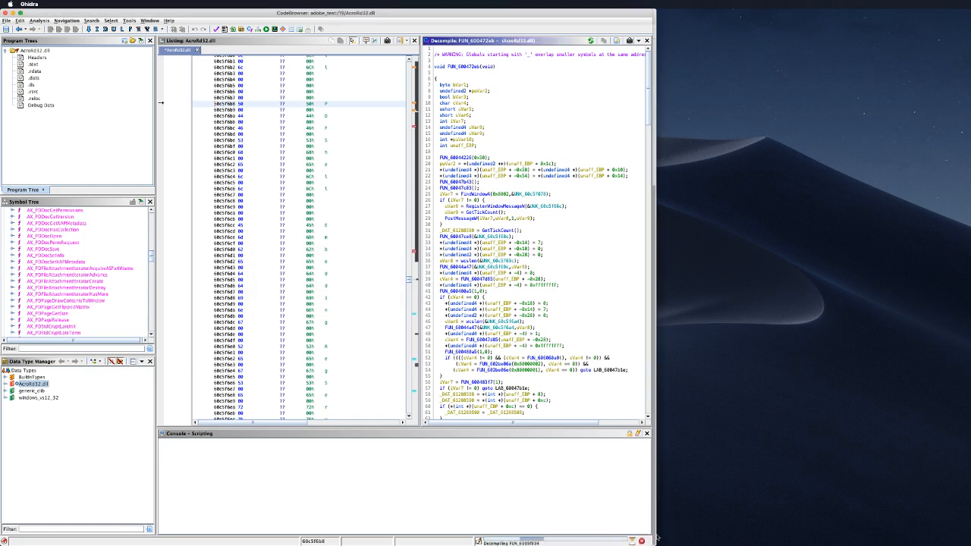
Step: Stop the AcroRd32.dll auto analysis from the status bar and confirm Yes to cancel it
{"action": "left_click", "coordinate": [641, 541]}
{"action": "left_click", "coordinate": [313, 294]}
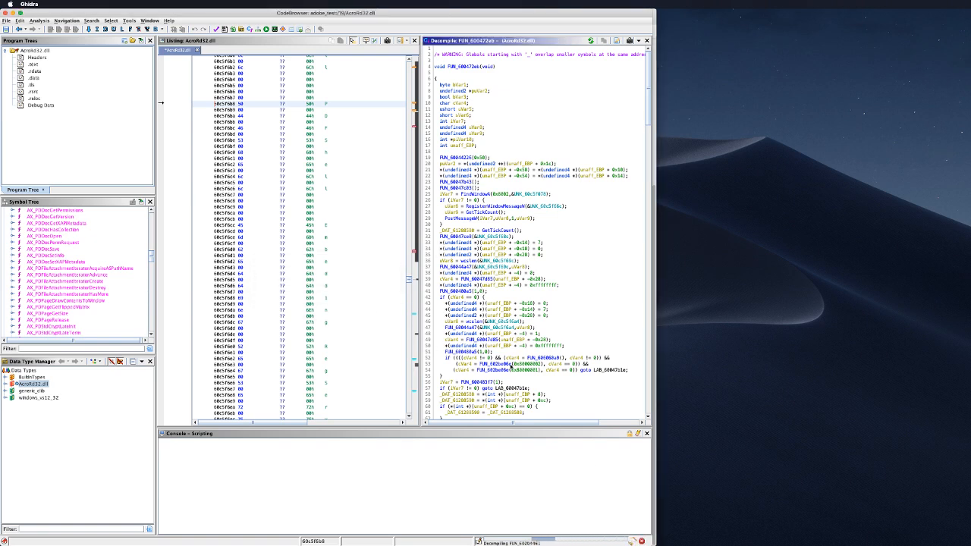
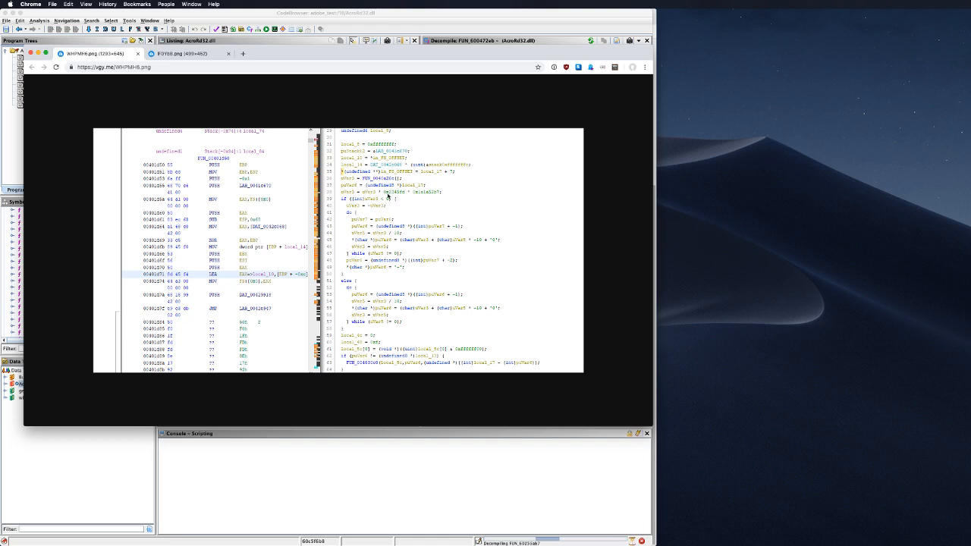
{"action": "left_click", "coordinate": [186, 54]}
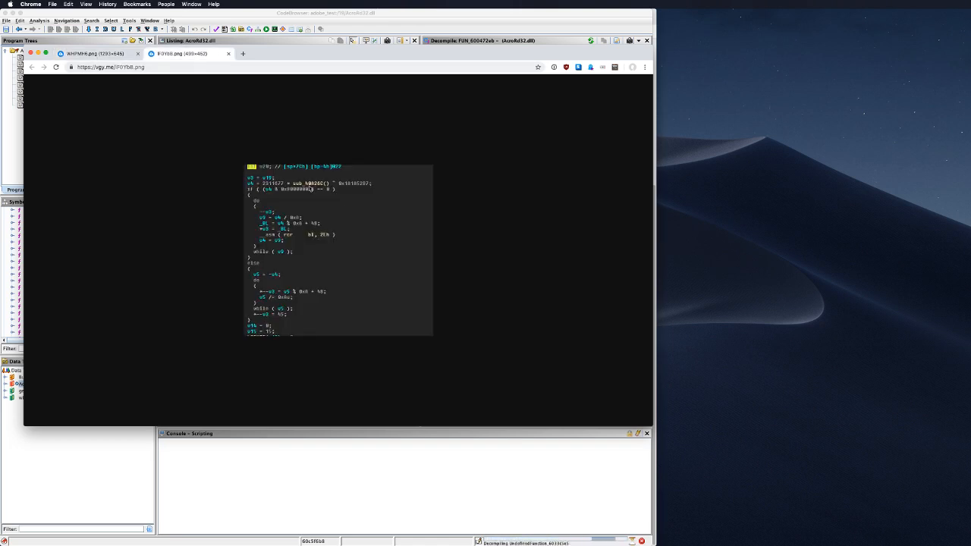
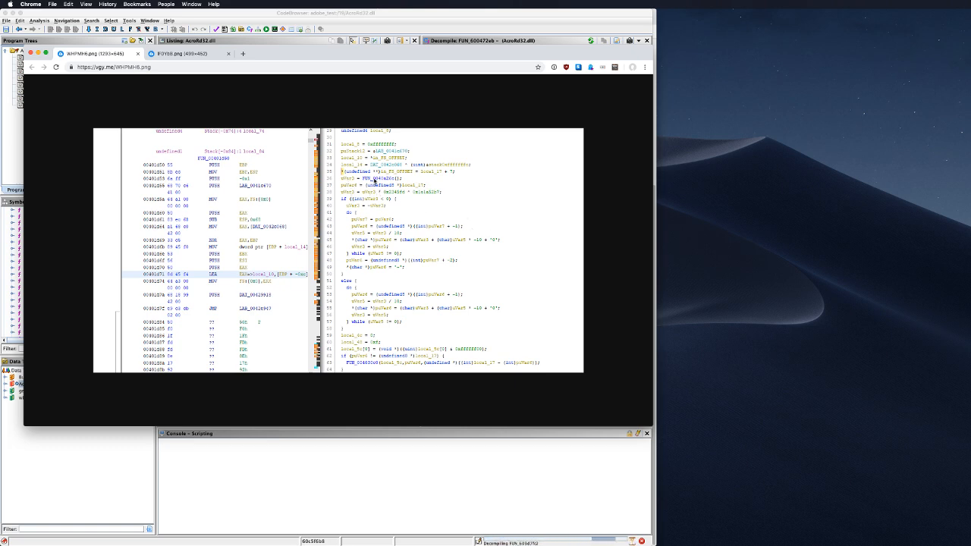
{"action": "left_click", "coordinate": [192, 54]}
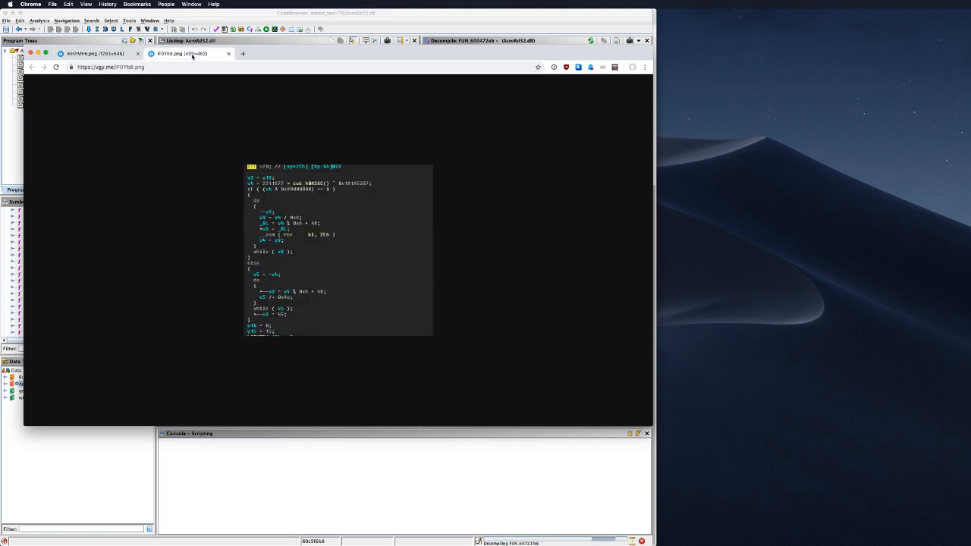
Step: Switch back to the WHPMH6.png tab showing the Ghidra disassembly listing and decompiled C code
{"action": "left_click", "coordinate": [110, 54]}
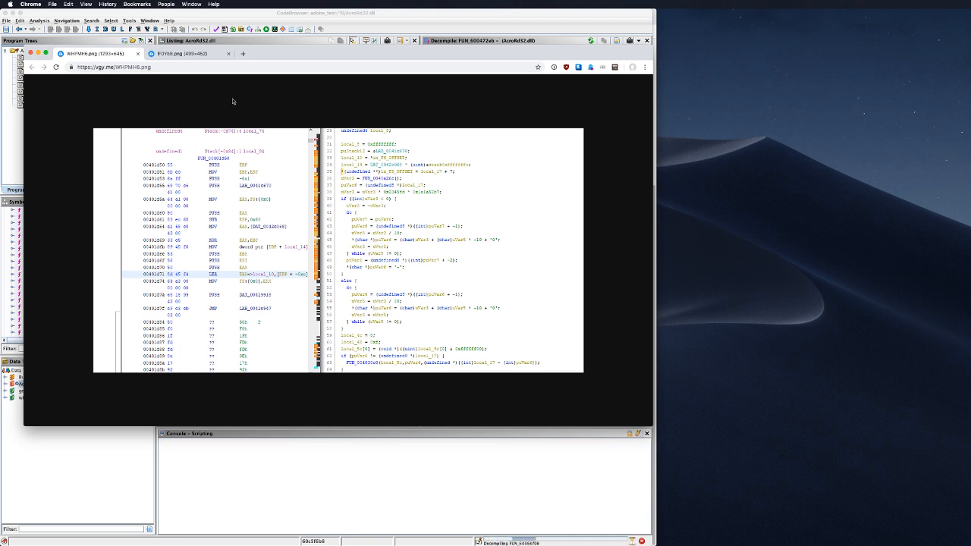
Step: Switch to the IF0Yb8.png tab showing the IDA-style pseudocode screenshot
{"action": "left_click", "coordinate": [188, 54]}
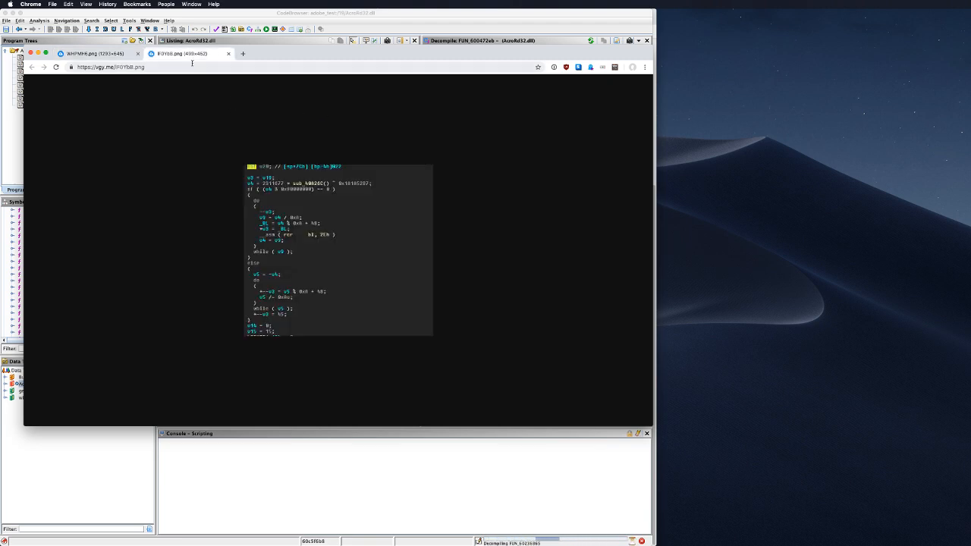
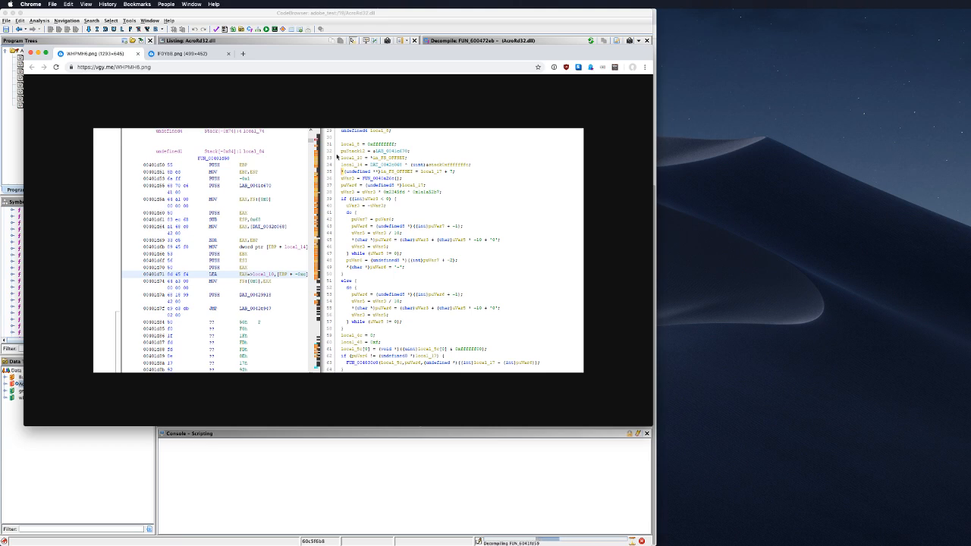
Step: View the IDA-style pseudocode screenshot, then return to Ghidra showing AcroRd32.dll's decompiled FUN_600472eb
{"action": "left_click", "coordinate": [190, 55]}
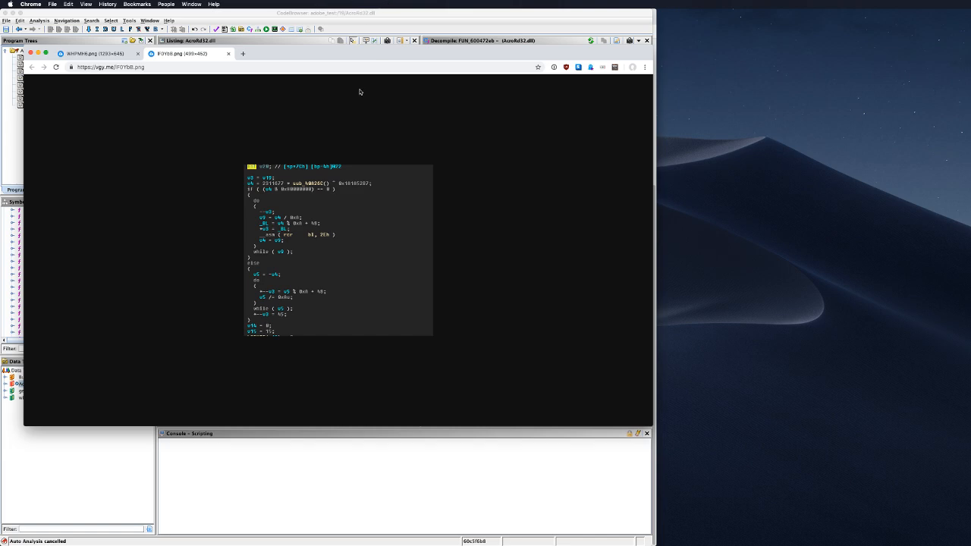
{"action": "left_click", "coordinate": [426, 20]}
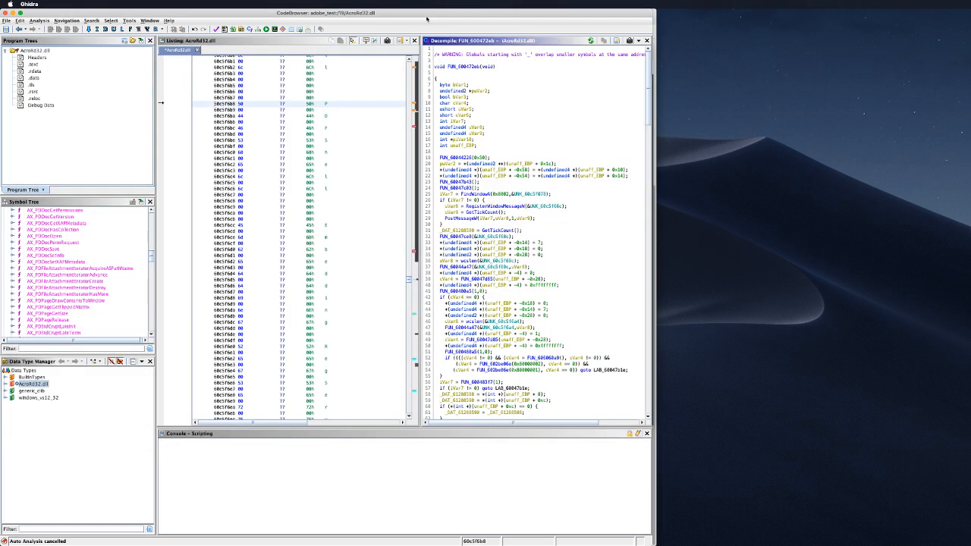
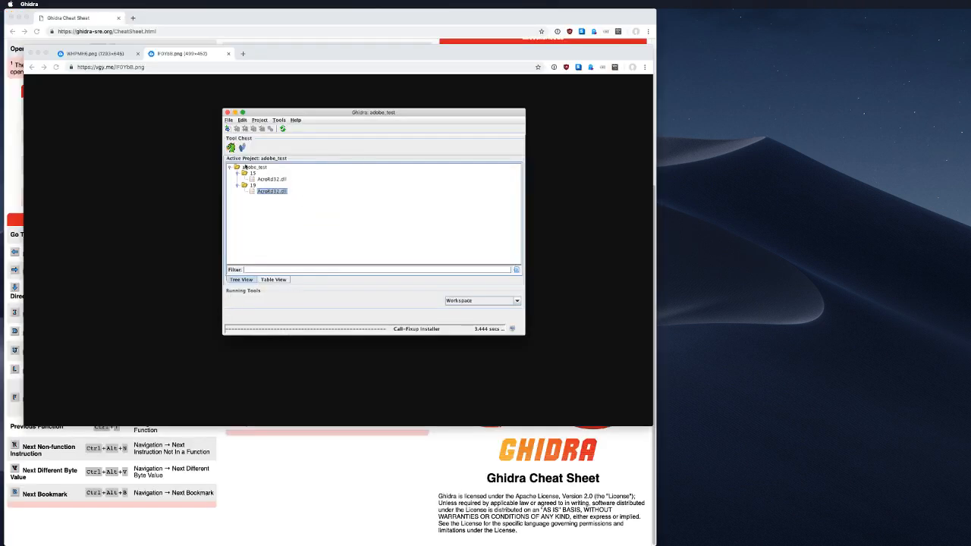
Step: Select Bib.dll_NON_OPT from the version 15 download folder to import into project folder 19
{"action": "left_click", "coordinate": [252, 185]}
{"action": "right_click", "coordinate": [255, 186]}
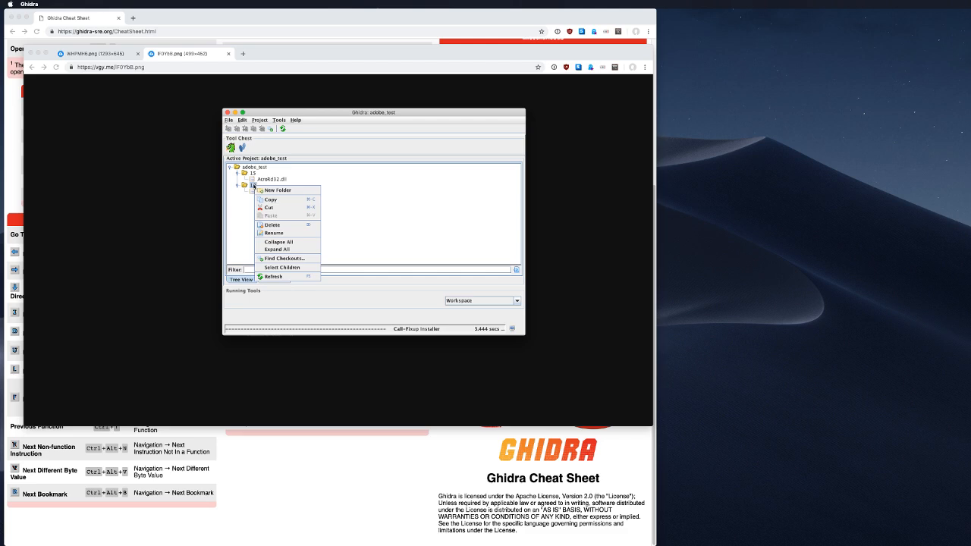
{"action": "left_click", "coordinate": [254, 185]}
{"action": "key", "text": "i"}
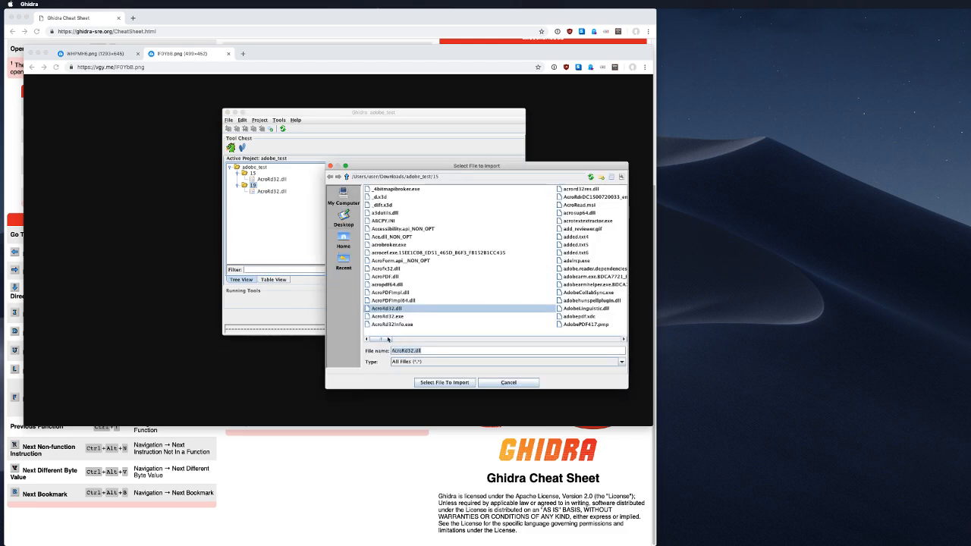
{"action": "left_click_drag", "start_coordinate": [387, 339], "coordinate": [426, 341]}
{"action": "left_click_drag", "start_coordinate": [415, 340], "coordinate": [417, 340]}
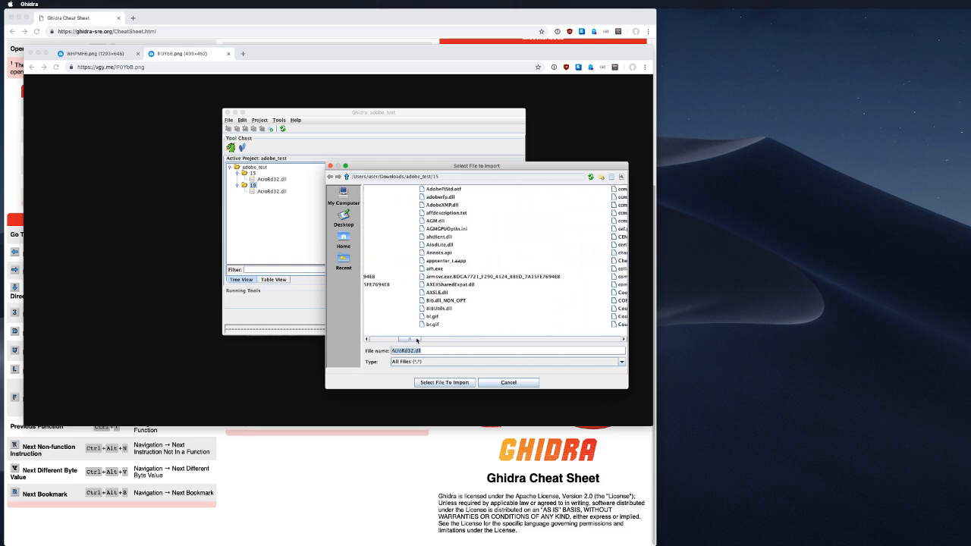
{"action": "left_click", "coordinate": [432, 302]}
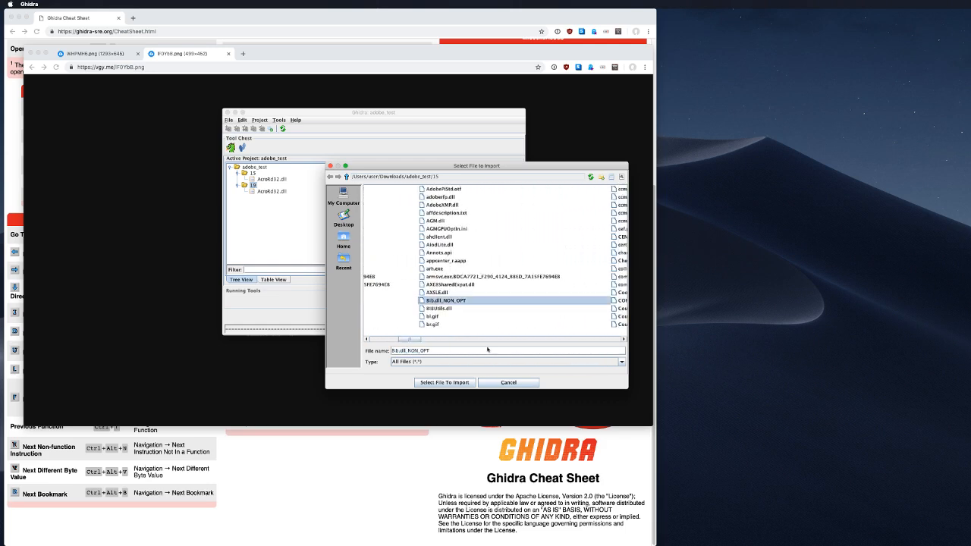
{"action": "left_click", "coordinate": [444, 382]}
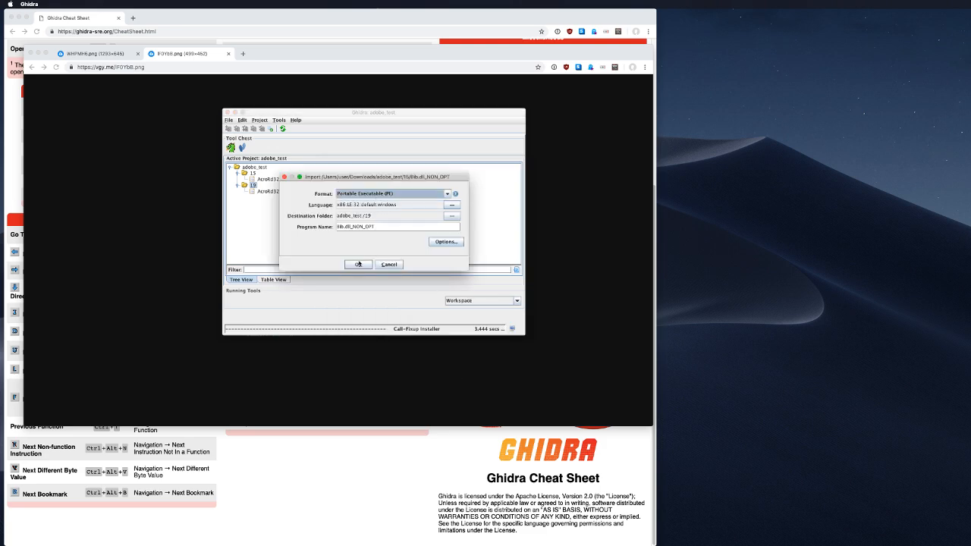
Step: Remove _NON_OPT so the program is named Bib.dll, and finish the import
{"action": "left_click_drag", "start_coordinate": [375, 226], "coordinate": [350, 227]}
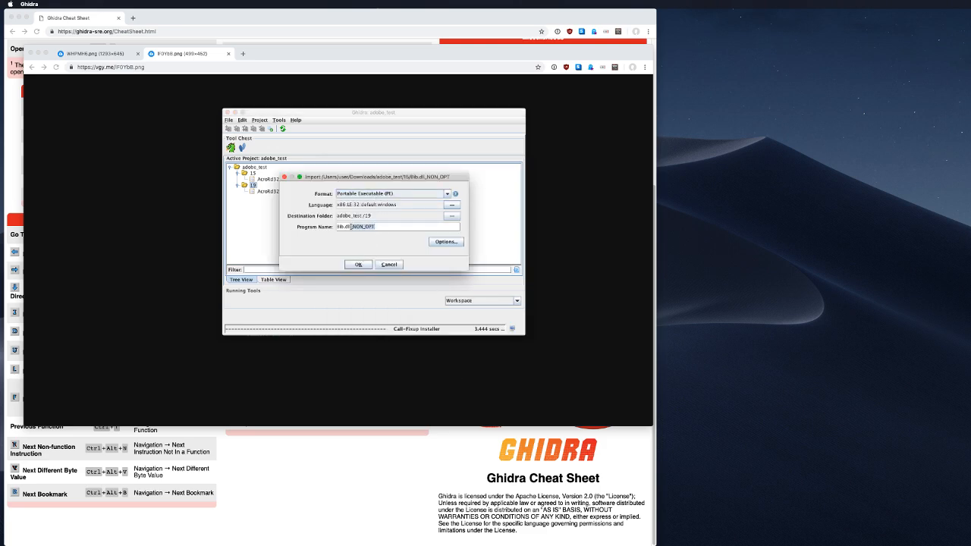
{"action": "key", "text": "BackSpace"}
{"action": "left_click", "coordinate": [348, 265]}
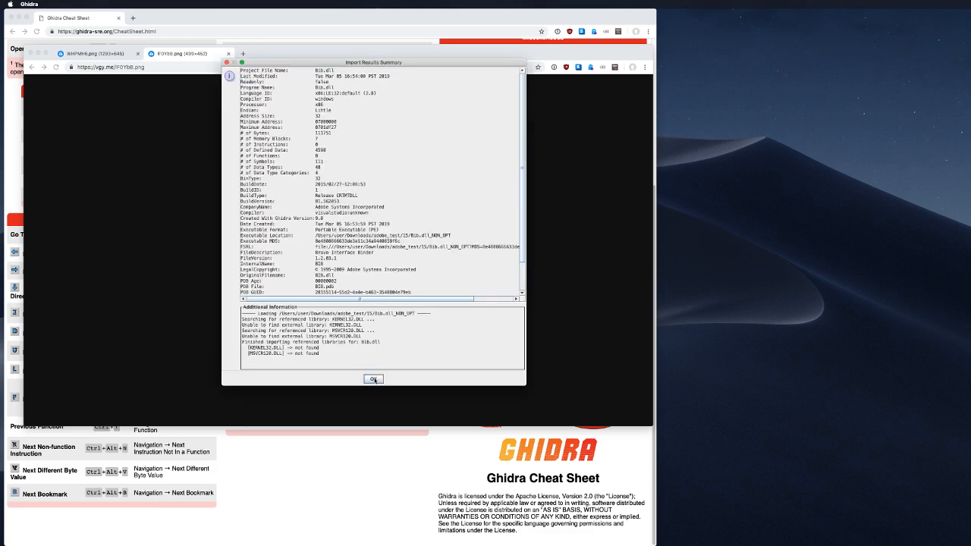
{"action": "left_click", "coordinate": [373, 379]}
{"action": "left_click", "coordinate": [244, 172]}
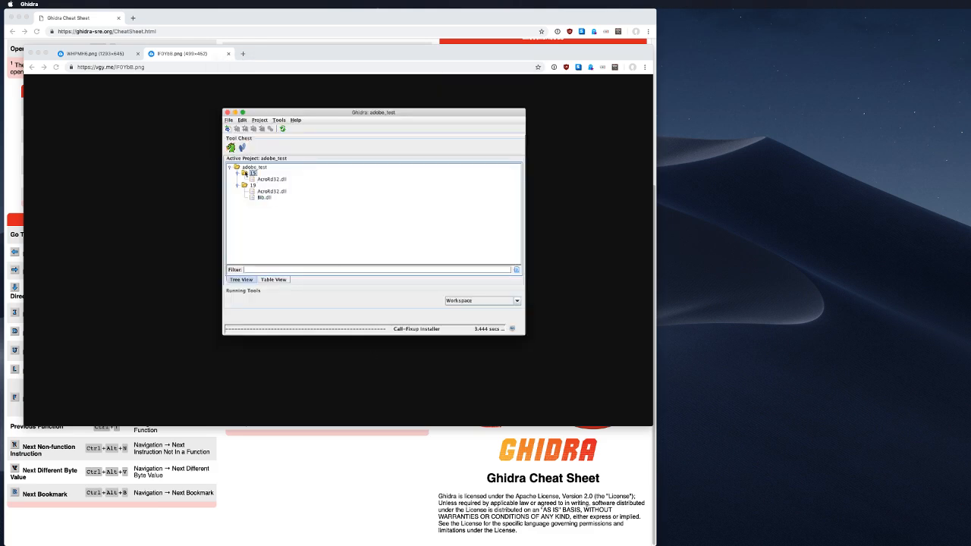
{"action": "right_click", "coordinate": [243, 172]}
Step: Move the imported Bib.dll from project folder 19 into folder 15
{"action": "left_click", "coordinate": [243, 173]}
{"action": "key", "text": "i"}
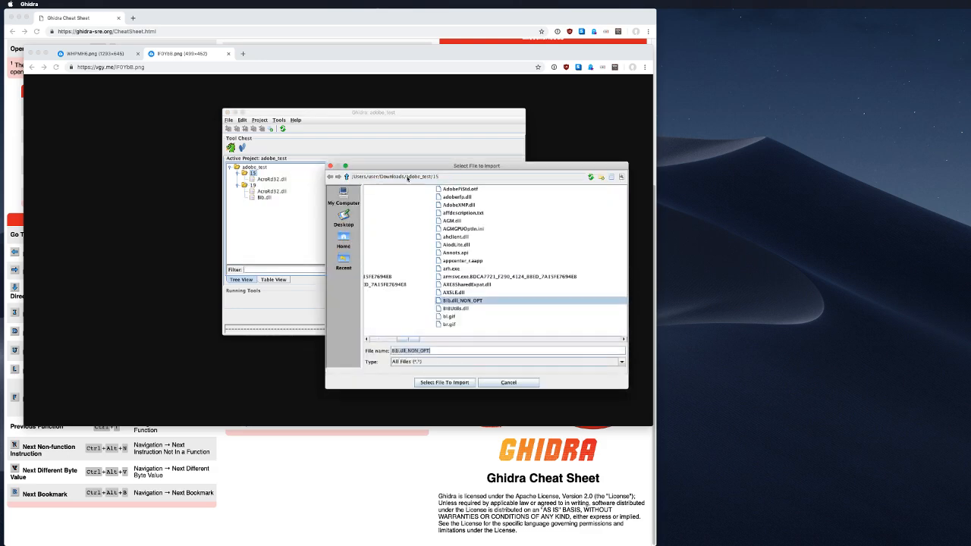
{"action": "left_click", "coordinate": [508, 381]}
{"action": "left_click_drag", "start_coordinate": [266, 198], "coordinate": [254, 174]}
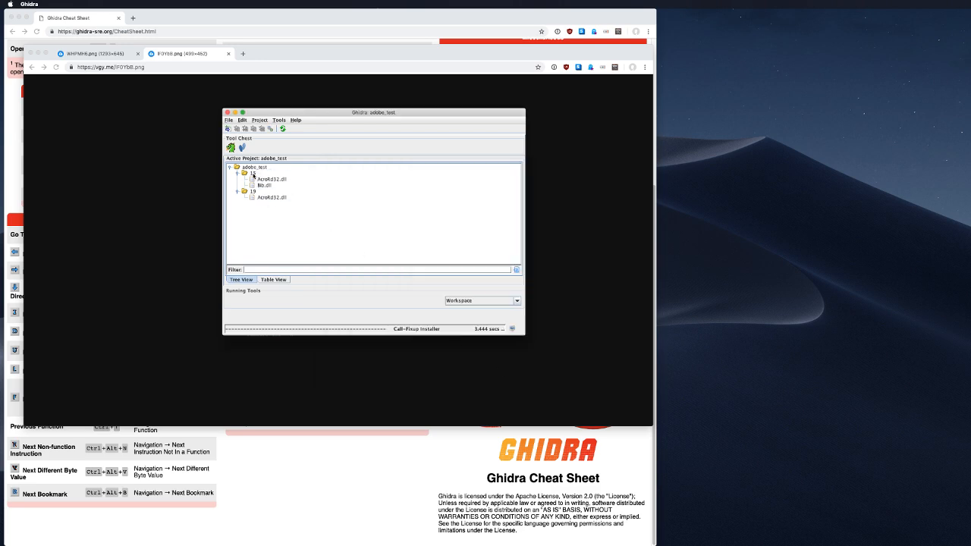
Step: Select Bib.dll_NON_OPT from the 19 folder on disk to import into project folder 19
{"action": "key", "text": "i"}
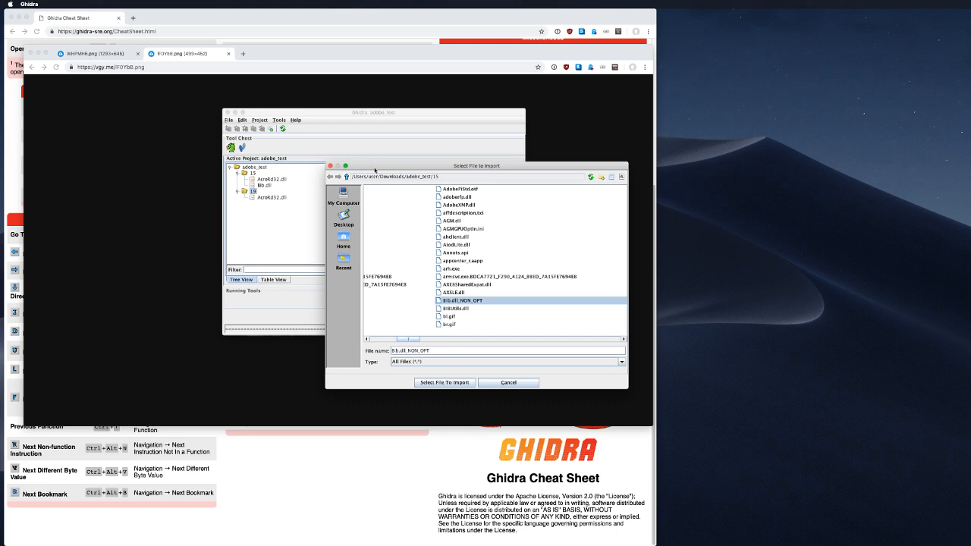
{"action": "left_click", "coordinate": [346, 176]}
{"action": "double_click", "coordinate": [383, 199]}
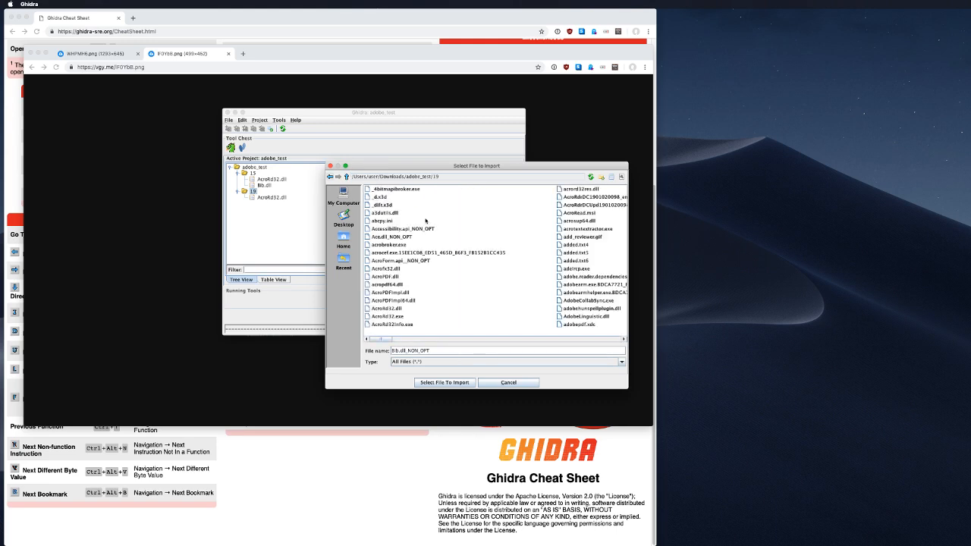
{"action": "mouse_move", "coordinate": [401, 342]}
{"action": "left_mouse_down"}
{"action": "mouse_move", "coordinate": [426, 341]}
{"action": "mouse_move", "coordinate": [418, 342]}
{"action": "left_mouse_up"}
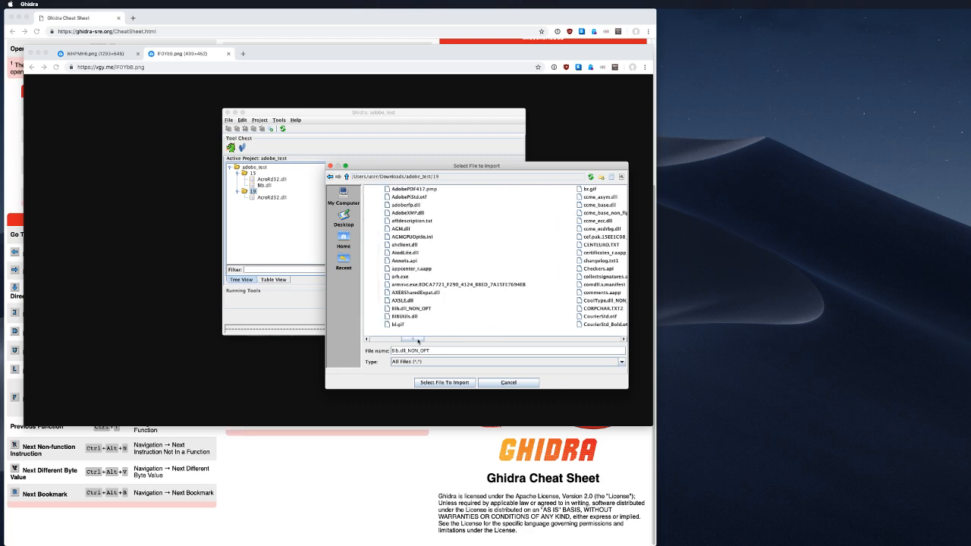
{"action": "left_click", "coordinate": [403, 309]}
{"action": "left_click", "coordinate": [444, 382]}
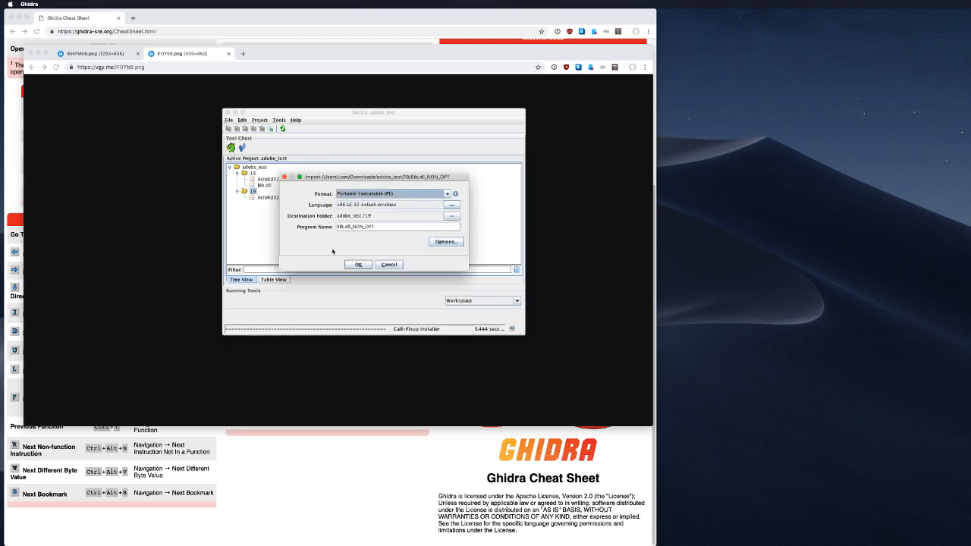
Step: Rename the program to Bib.dll by deleting _NON_OPT and complete the import
{"action": "left_click_drag", "start_coordinate": [379, 228], "coordinate": [350, 228]}
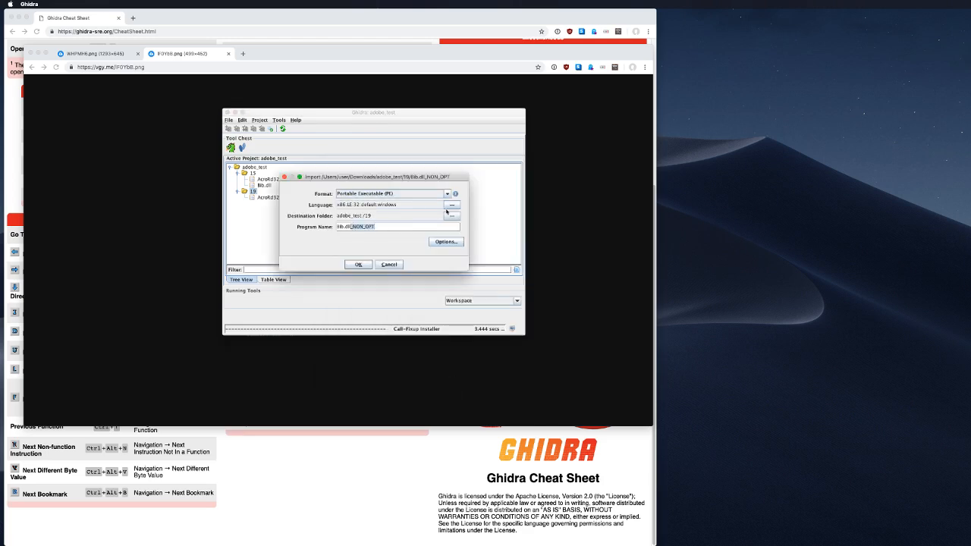
{"action": "key", "text": "BackSpace"}
{"action": "left_click", "coordinate": [358, 264]}
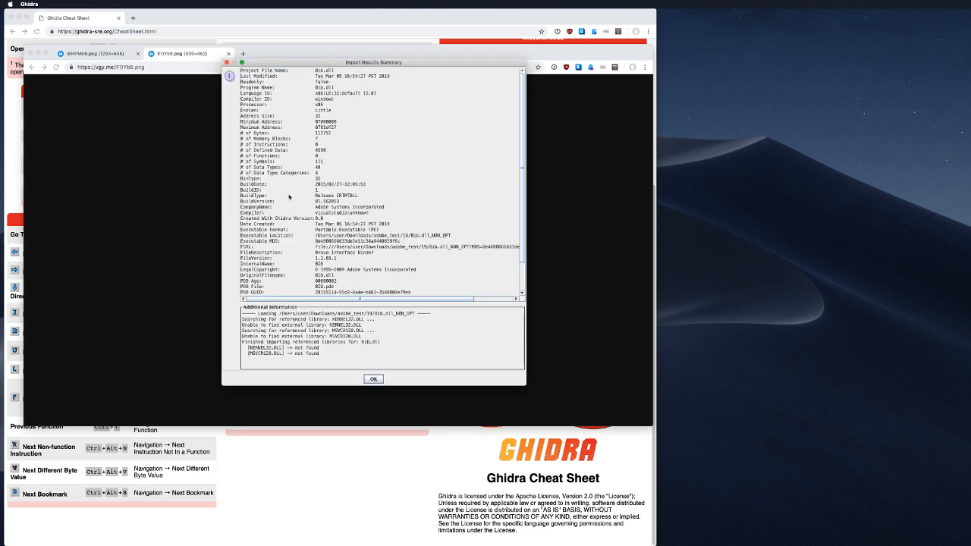
{"action": "left_click", "coordinate": [373, 379]}
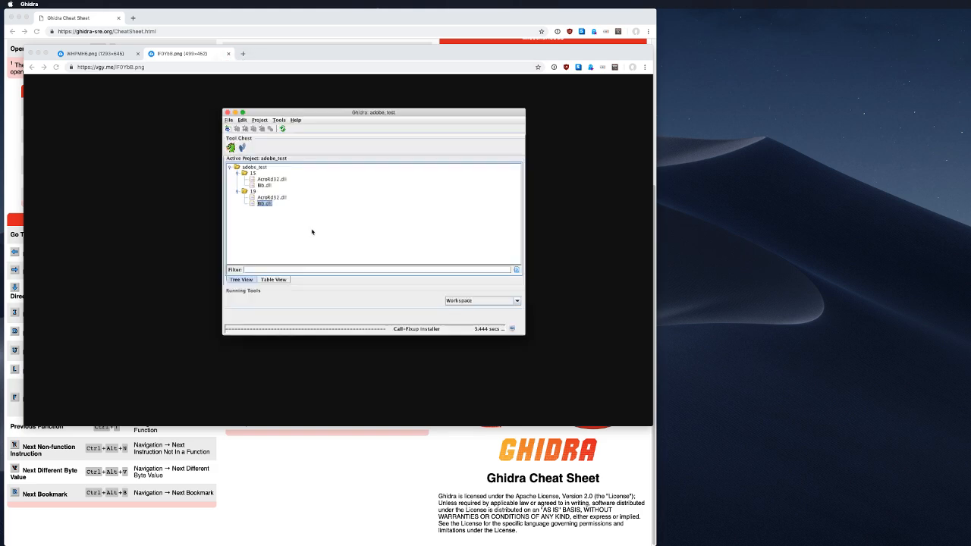
Step: Open folder 19's Bib.dll and auto-analyze it with Windows x86 PE Exception Handling unchecked
{"action": "double_click", "coordinate": [263, 203]}
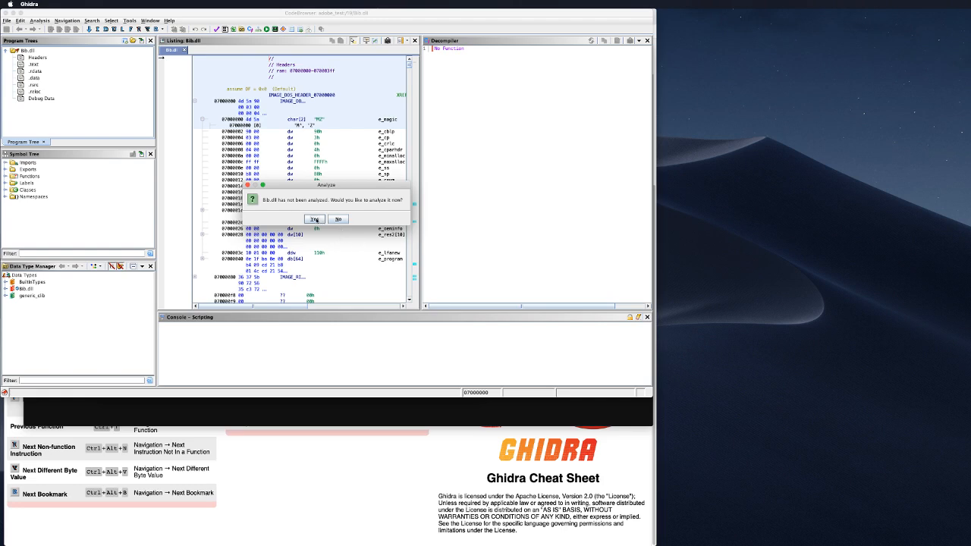
{"action": "left_click", "coordinate": [315, 219]}
{"action": "scroll", "coordinate": [199, 205], "scroll_direction": "down", "scroll_amount": 5}
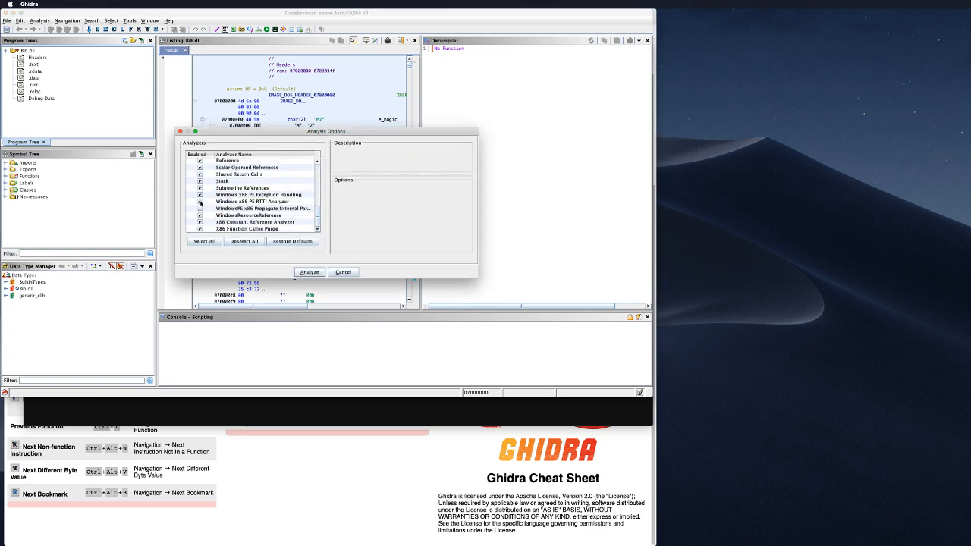
{"action": "left_click", "coordinate": [200, 194]}
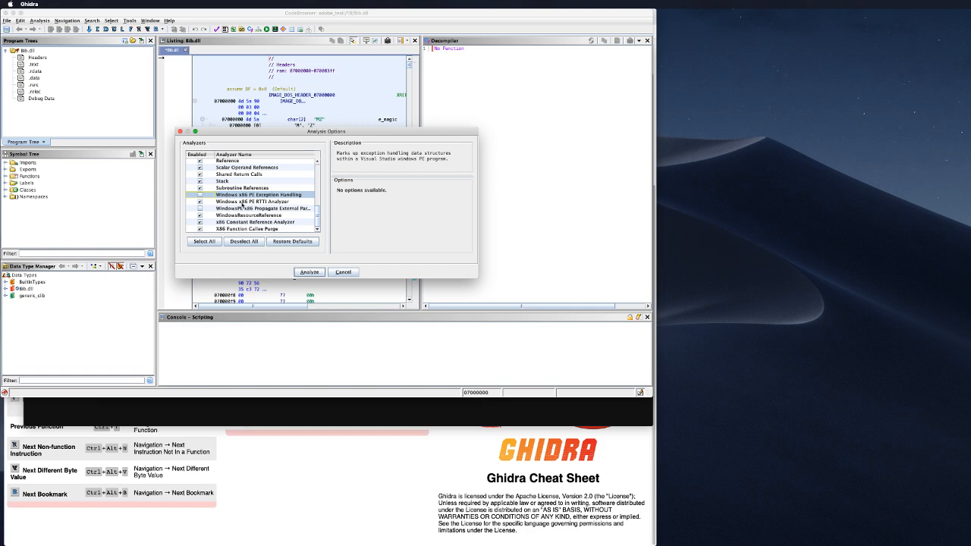
{"action": "scroll", "coordinate": [243, 203], "scroll_direction": "up", "scroll_amount": 5}
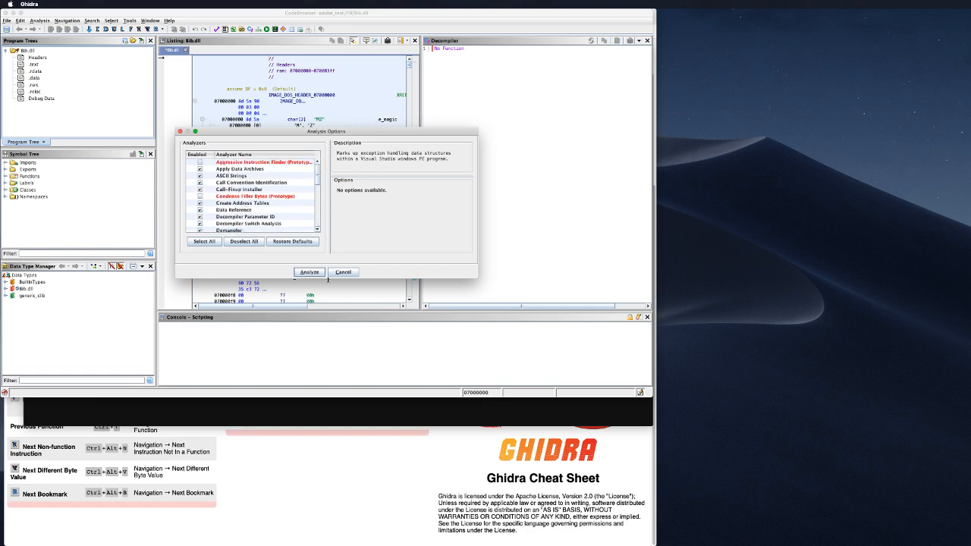
{"action": "left_click", "coordinate": [309, 272]}
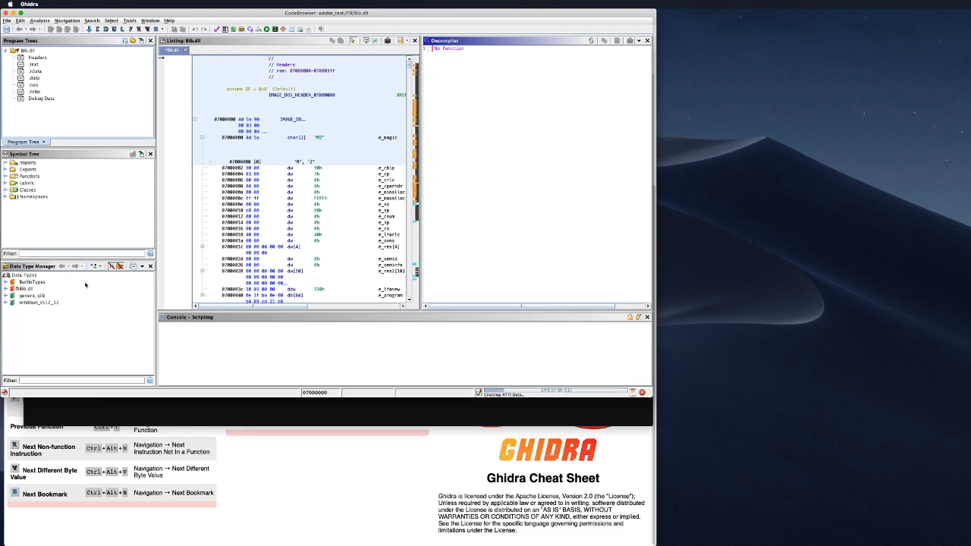
Step: Expand Bib.dll > crtdefs.h in Data Type Manager, then close the missing BIB.pdb warning
{"action": "left_click", "coordinate": [6, 289]}
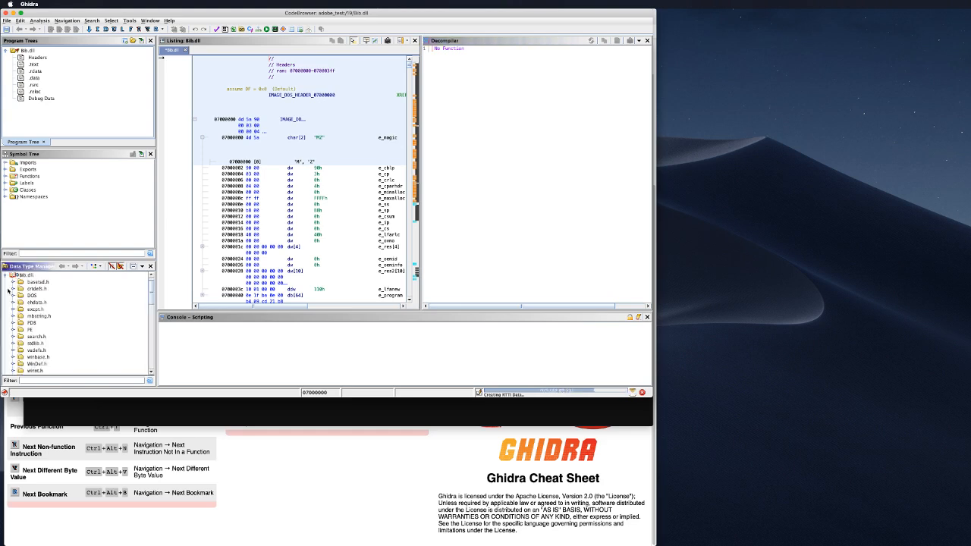
{"action": "scroll", "coordinate": [80, 311], "scroll_direction": "down", "scroll_amount": 3}
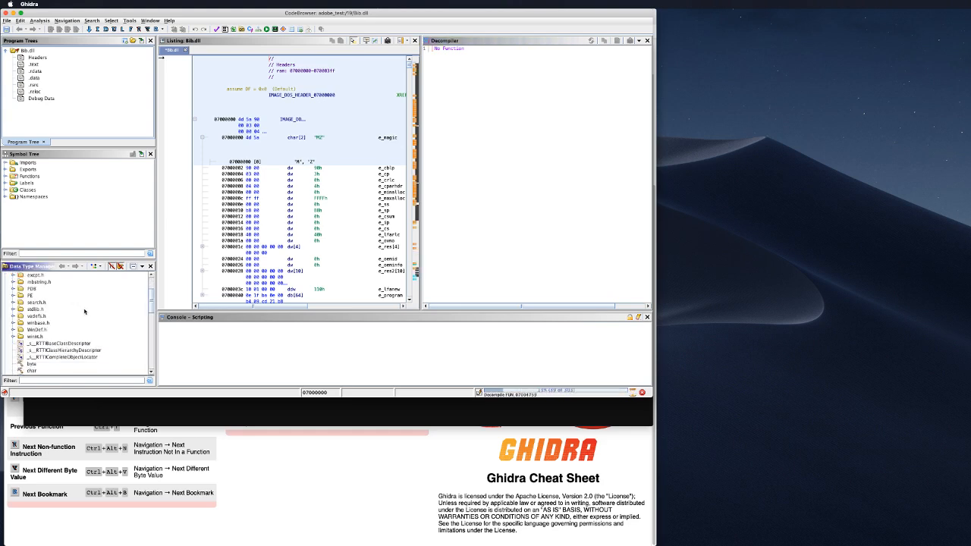
{"action": "scroll", "coordinate": [84, 310], "scroll_direction": "down", "scroll_amount": 4}
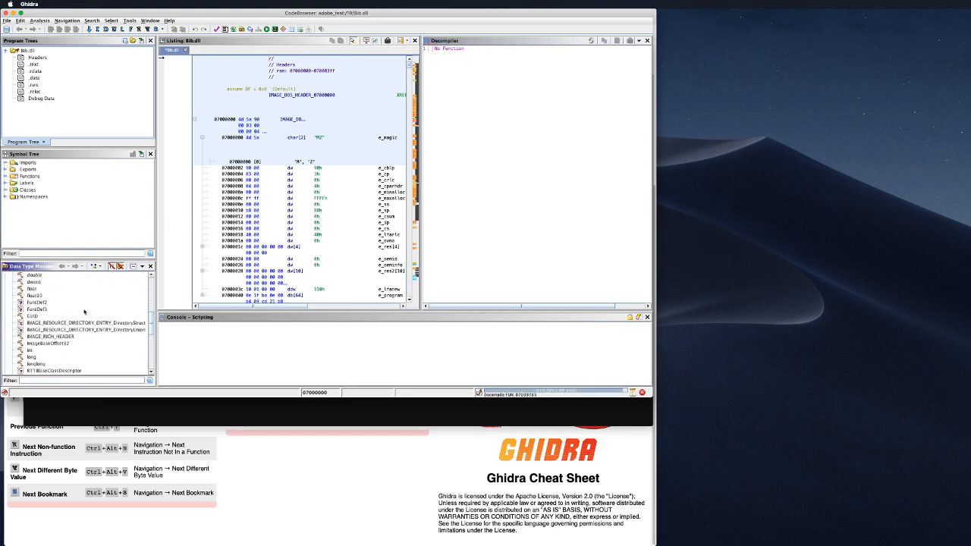
{"action": "scroll", "coordinate": [84, 311], "scroll_direction": "down", "scroll_amount": 8}
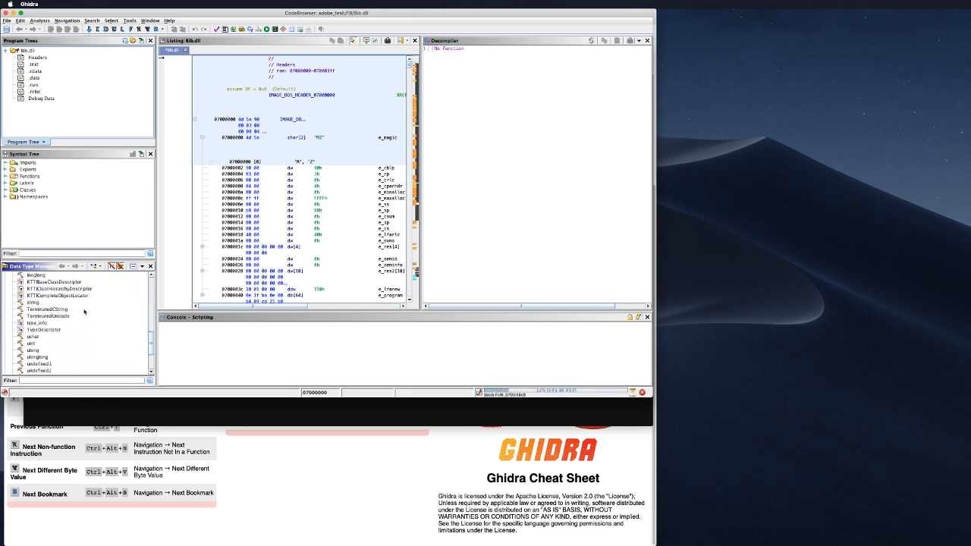
{"action": "scroll", "coordinate": [83, 311], "scroll_direction": "up", "scroll_amount": 15}
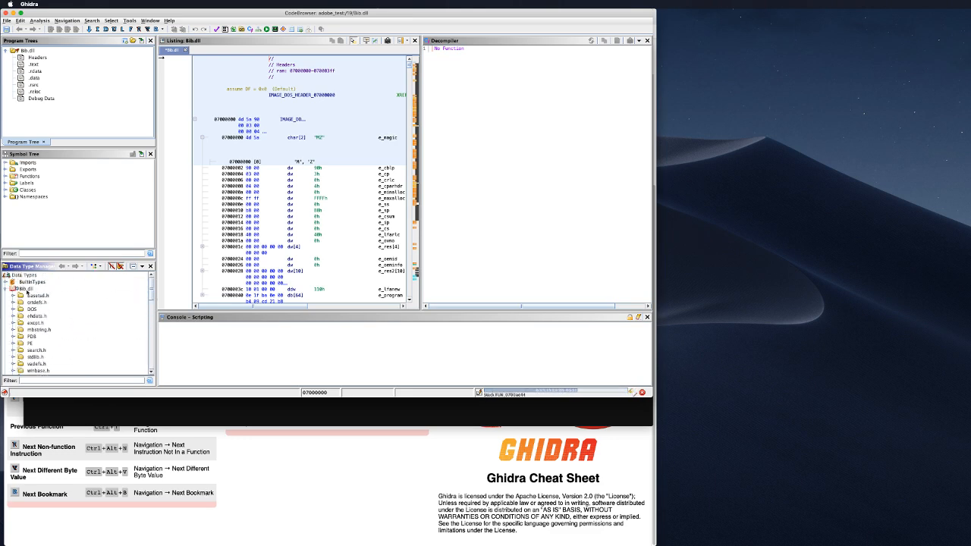
{"action": "left_click", "coordinate": [13, 303]}
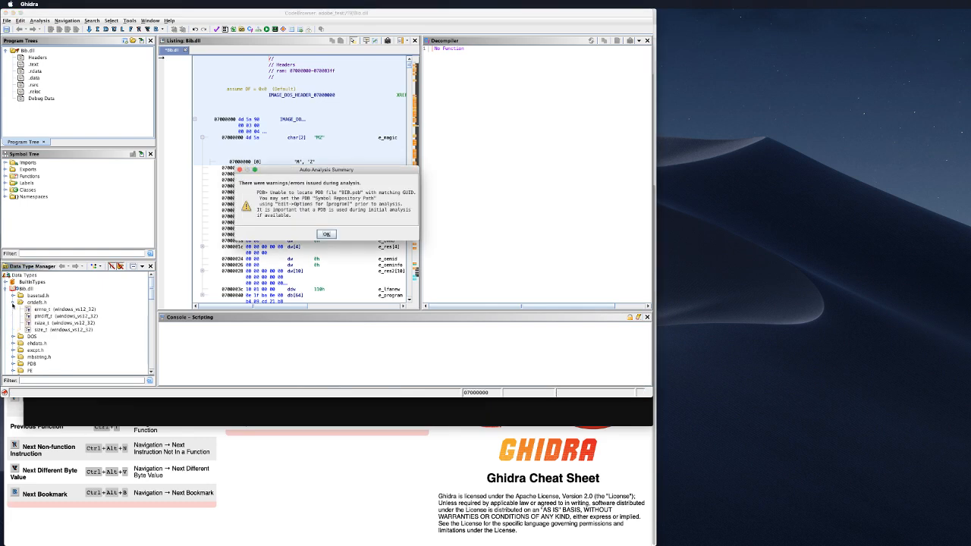
{"action": "left_click", "coordinate": [325, 234]}
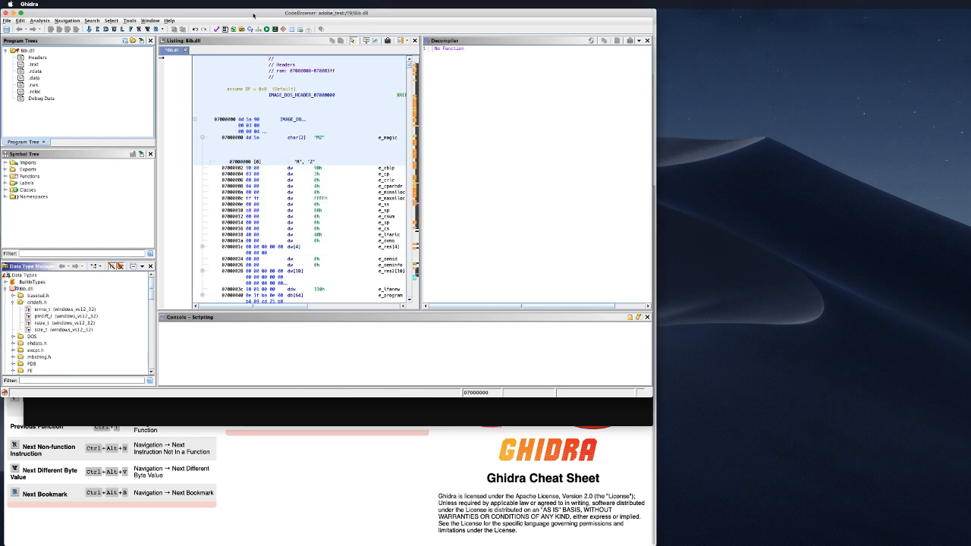
Step: Open folder 15's Bib.dll and analyze it without Windows x86 PE Exception Handling
{"action": "left_click", "coordinate": [7, 20]}
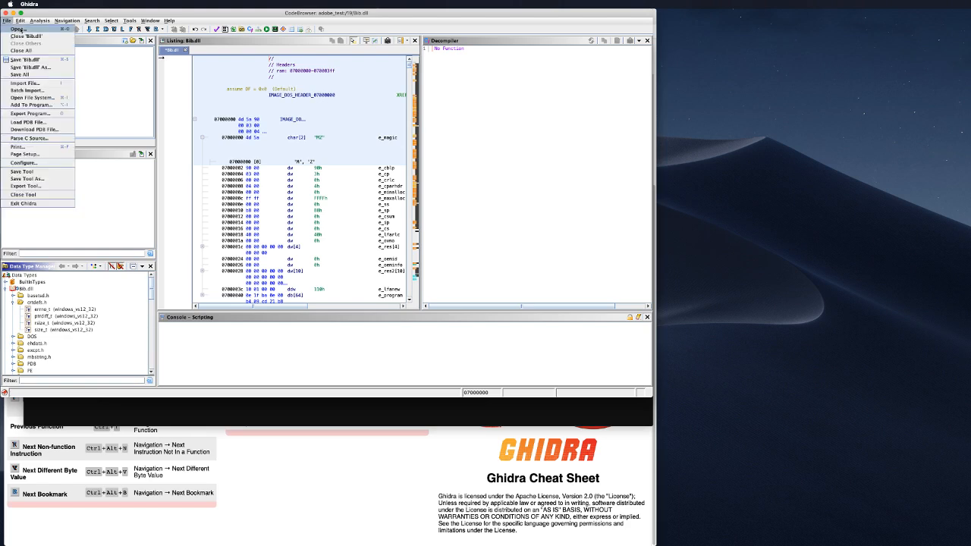
{"action": "left_click", "coordinate": [39, 28]}
{"action": "left_click", "coordinate": [271, 134]}
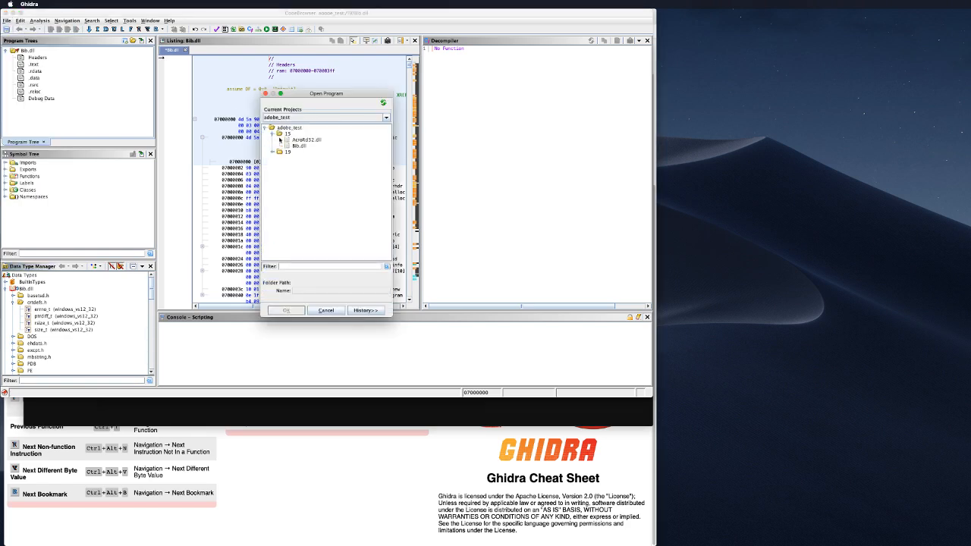
{"action": "double_click", "coordinate": [298, 145]}
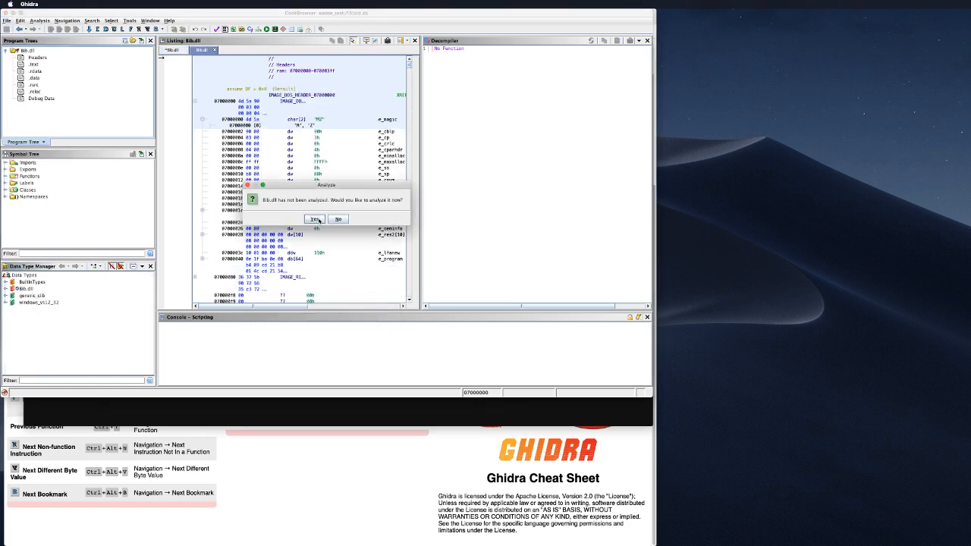
{"action": "left_click", "coordinate": [316, 219]}
{"action": "scroll", "coordinate": [296, 211], "scroll_direction": "down", "scroll_amount": 5}
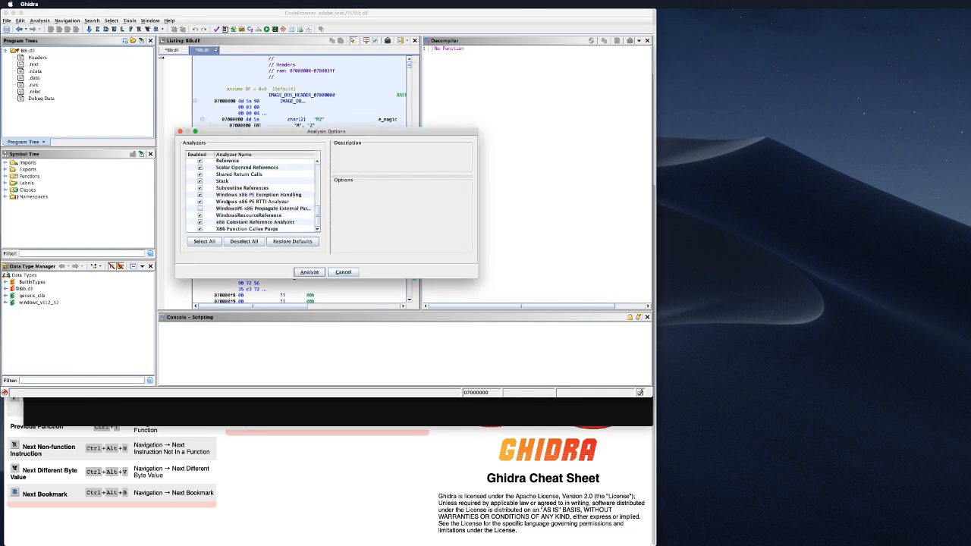
{"action": "left_click", "coordinate": [199, 194]}
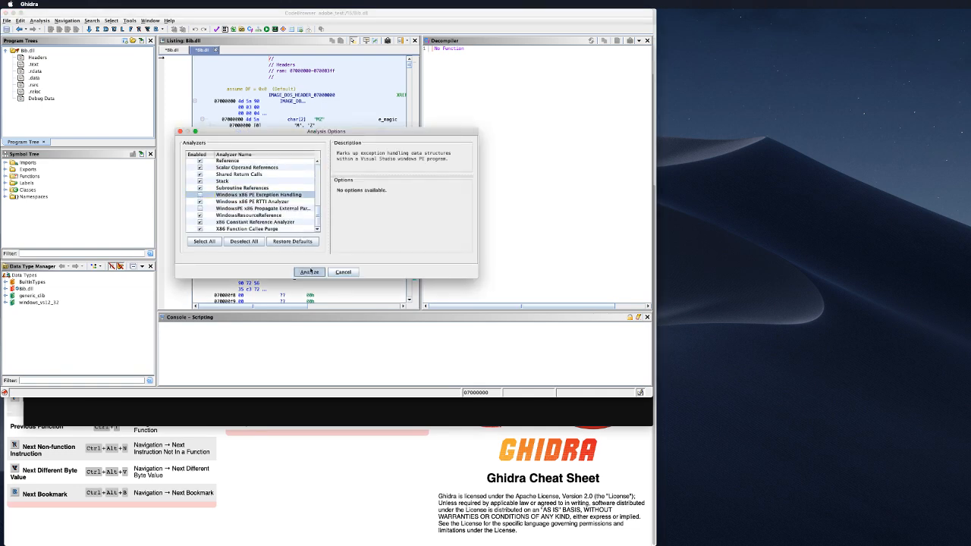
{"action": "left_click", "coordinate": [310, 271]}
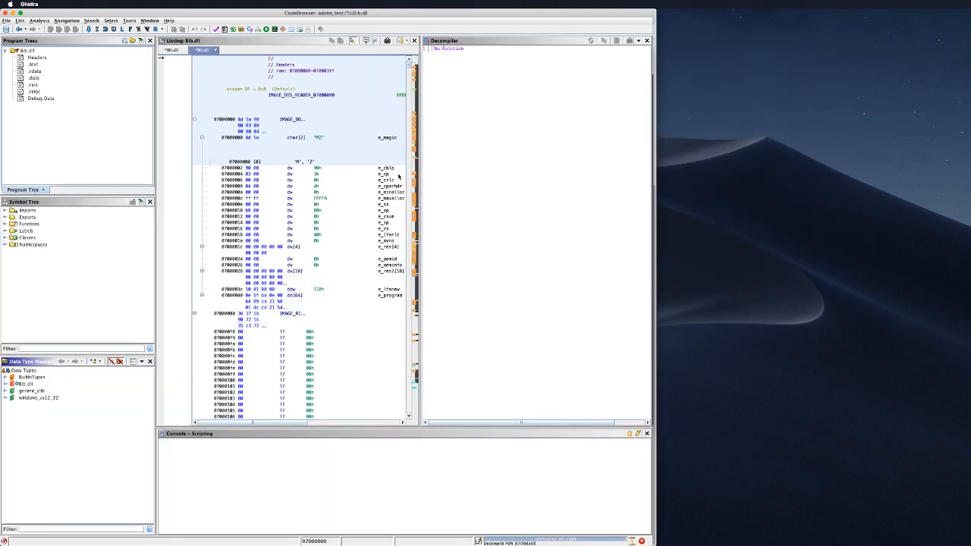
Step: Close the missing PDB warning and save both modified Bib.dll programs with Save All
{"action": "left_click_drag", "start_coordinate": [420, 108], "coordinate": [531, 106]}
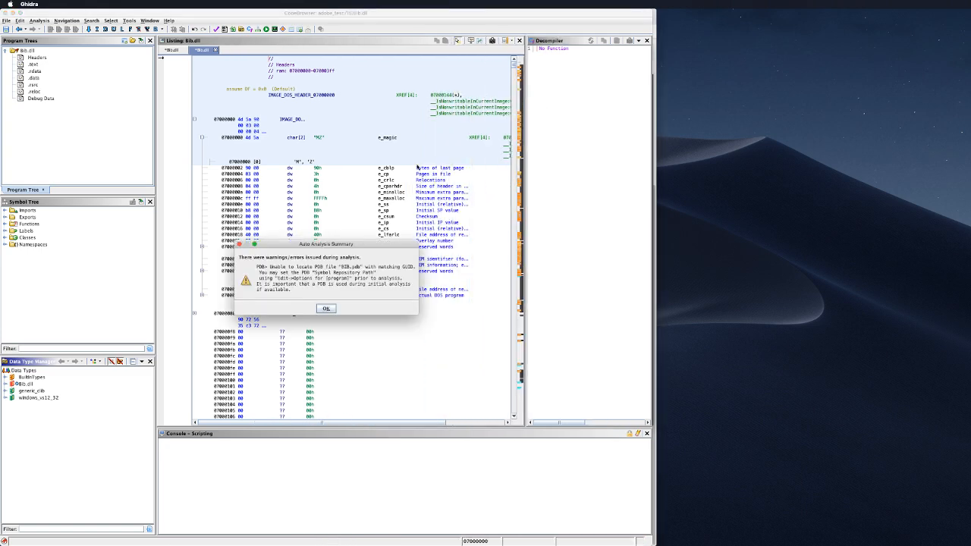
{"action": "left_click", "coordinate": [325, 308]}
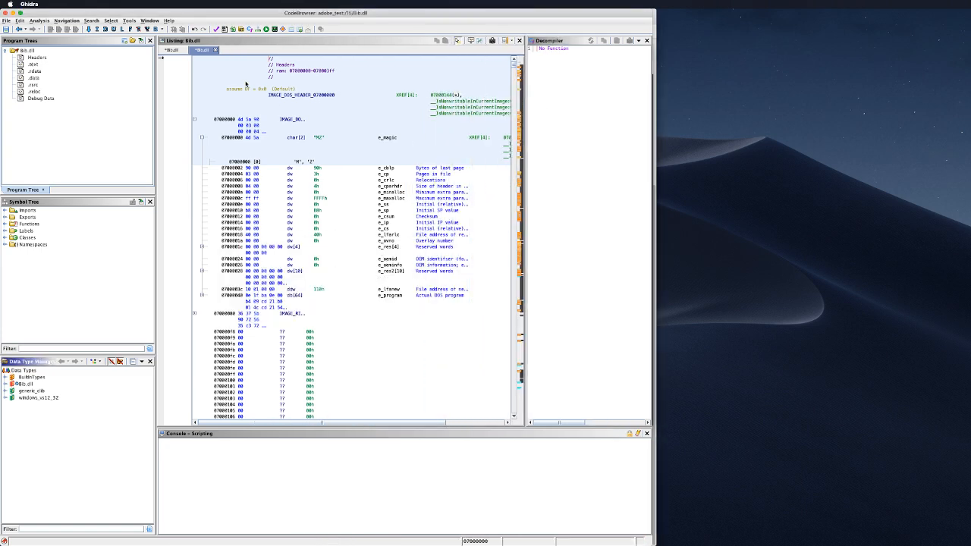
{"action": "left_click", "coordinate": [180, 51]}
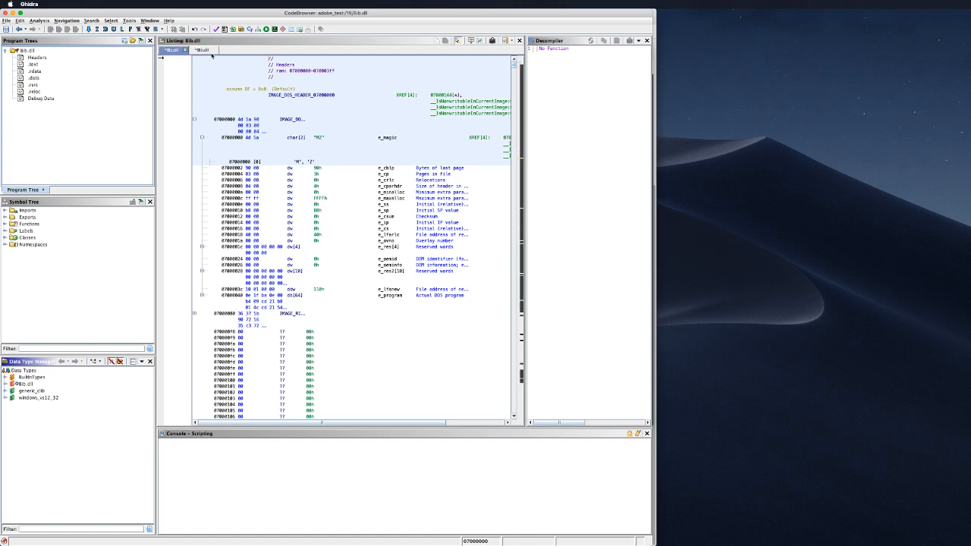
{"action": "left_click", "coordinate": [7, 20]}
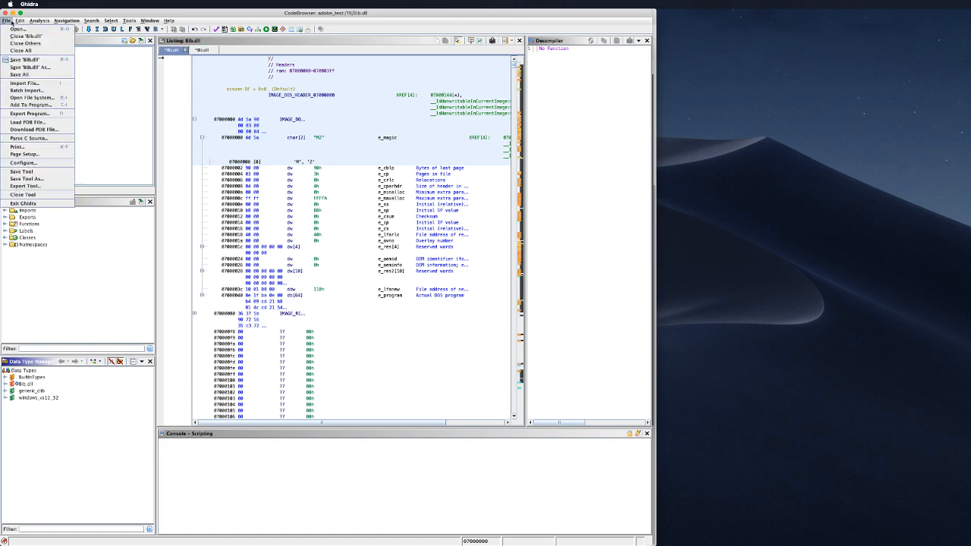
{"action": "left_click", "coordinate": [41, 74]}
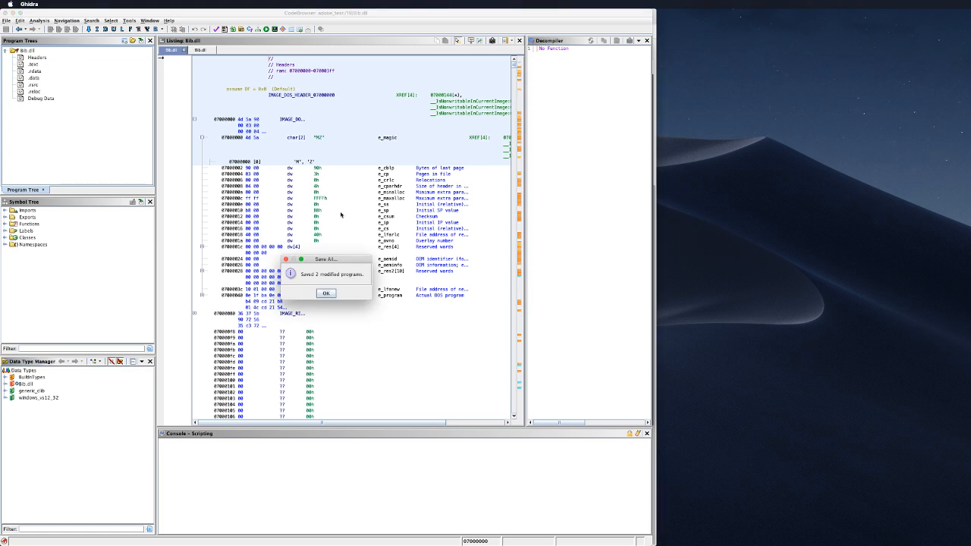
{"action": "left_click", "coordinate": [326, 293]}
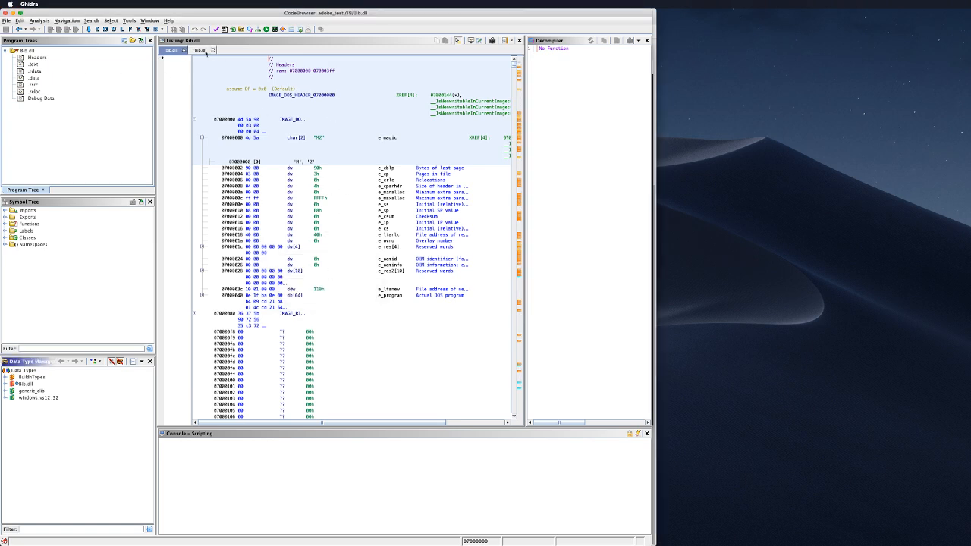
Step: Diff folder 19's Bib.dll against 15/Bib.dll over the entire program, then jump to 070052b3
{"action": "key", "text": "2"}
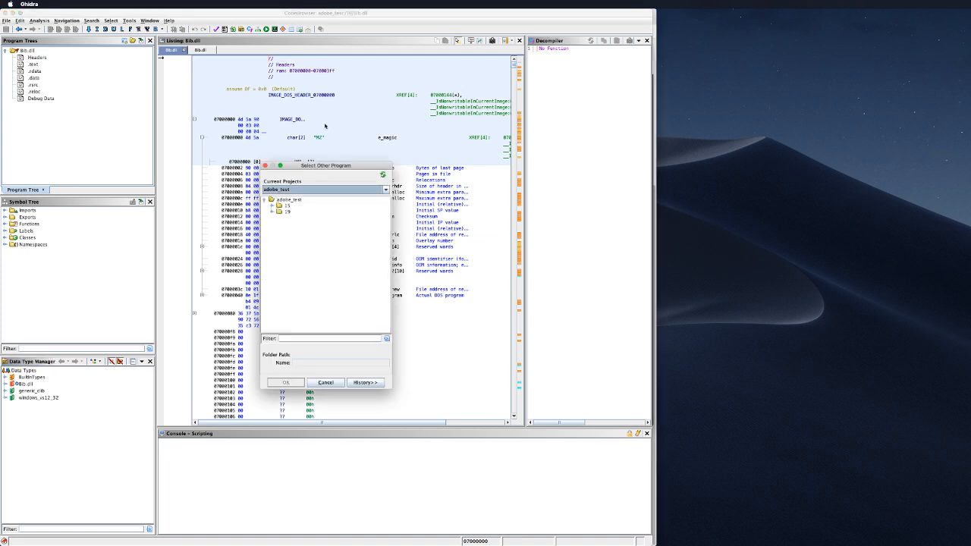
{"action": "left_click", "coordinate": [286, 207]}
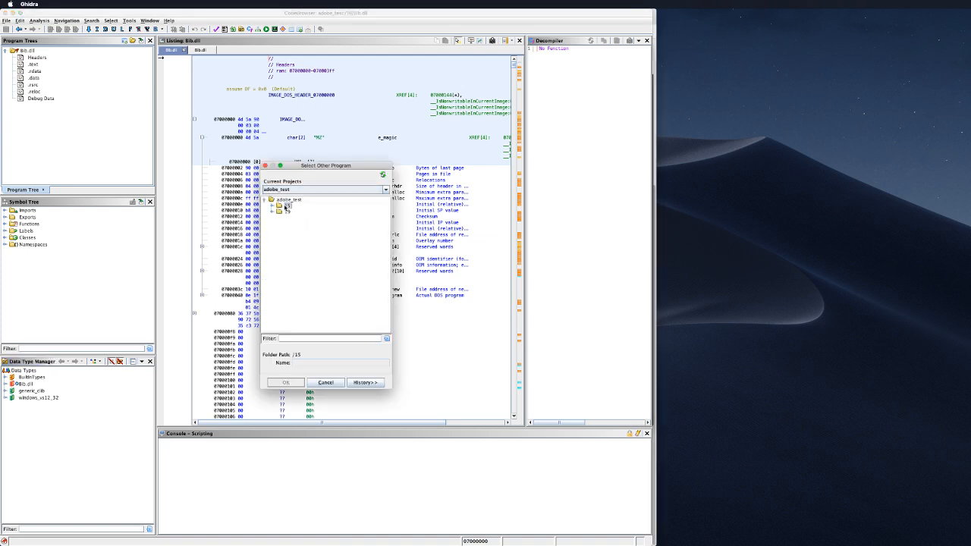
{"action": "double_click", "coordinate": [287, 207]}
{"action": "left_click", "coordinate": [298, 218]}
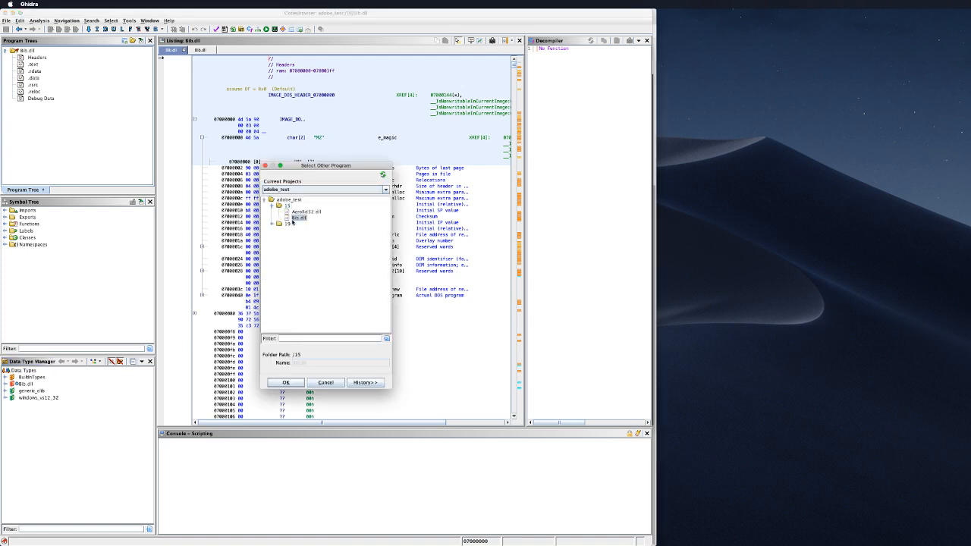
{"action": "left_click", "coordinate": [286, 383]}
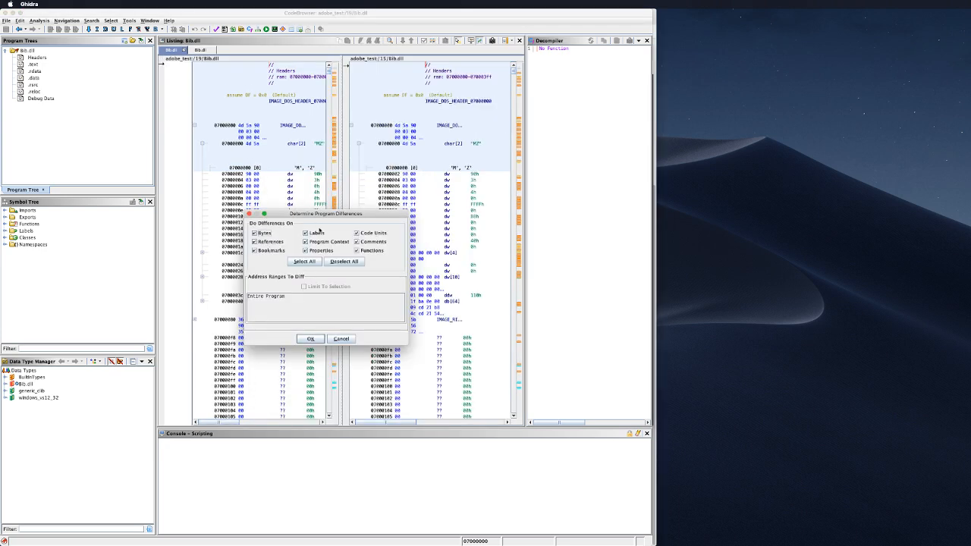
{"action": "left_click", "coordinate": [318, 339]}
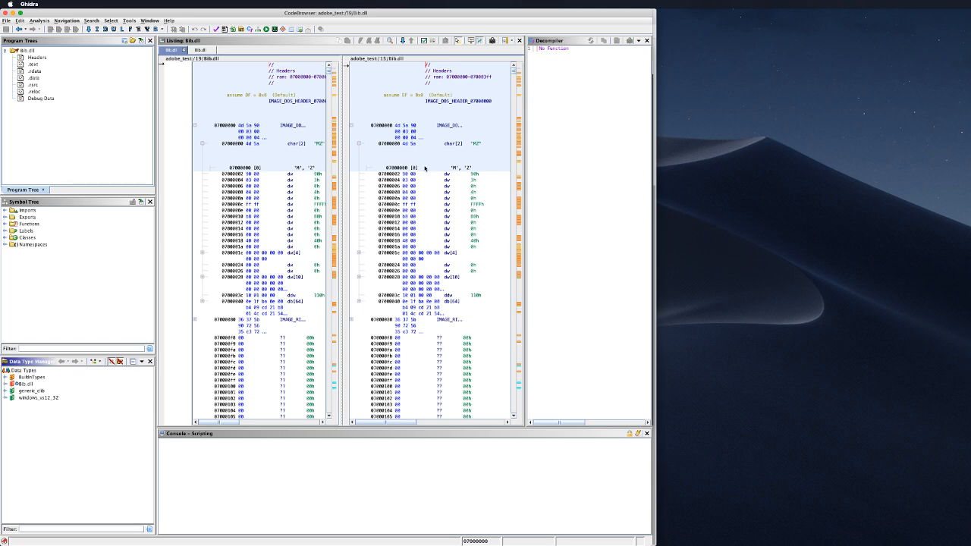
{"action": "scroll", "coordinate": [439, 221], "scroll_direction": "down", "scroll_amount": 10}
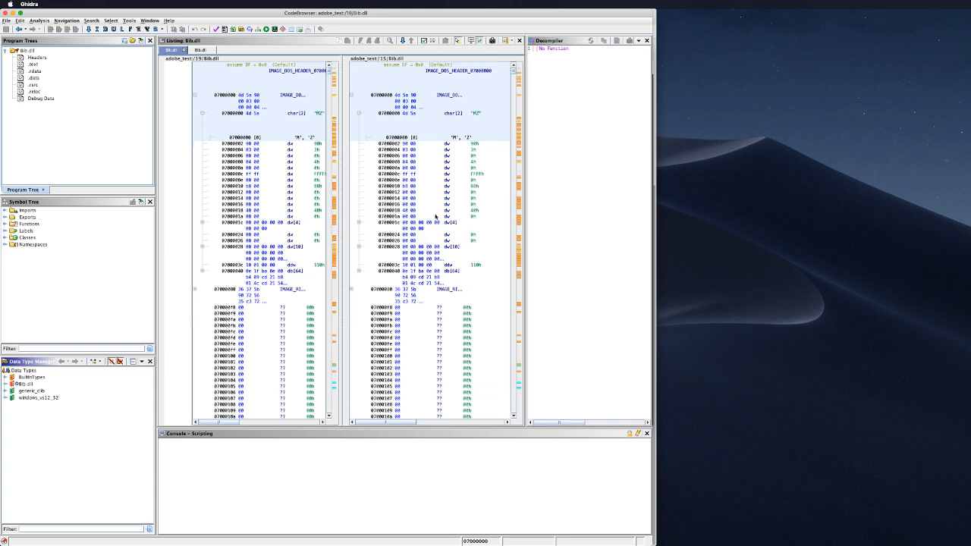
{"action": "left_click", "coordinate": [334, 126]}
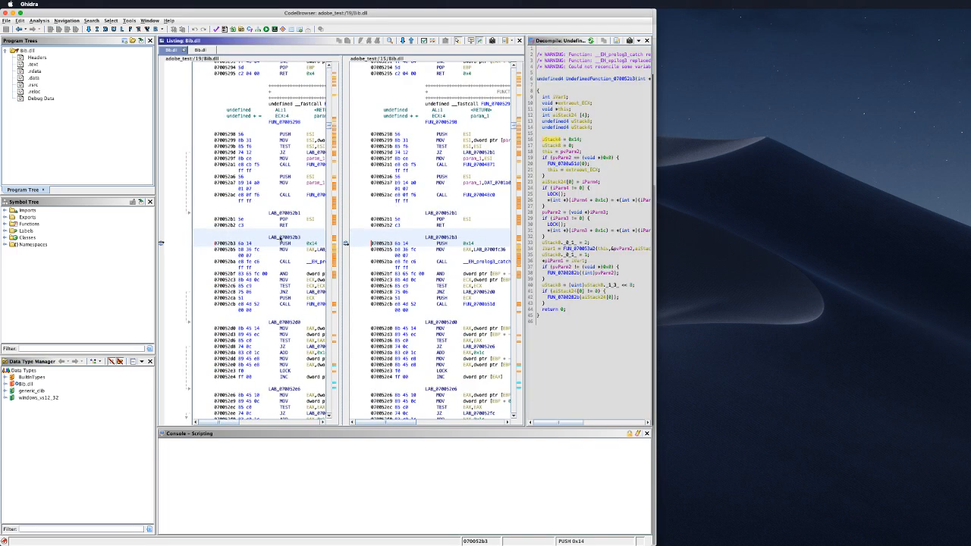
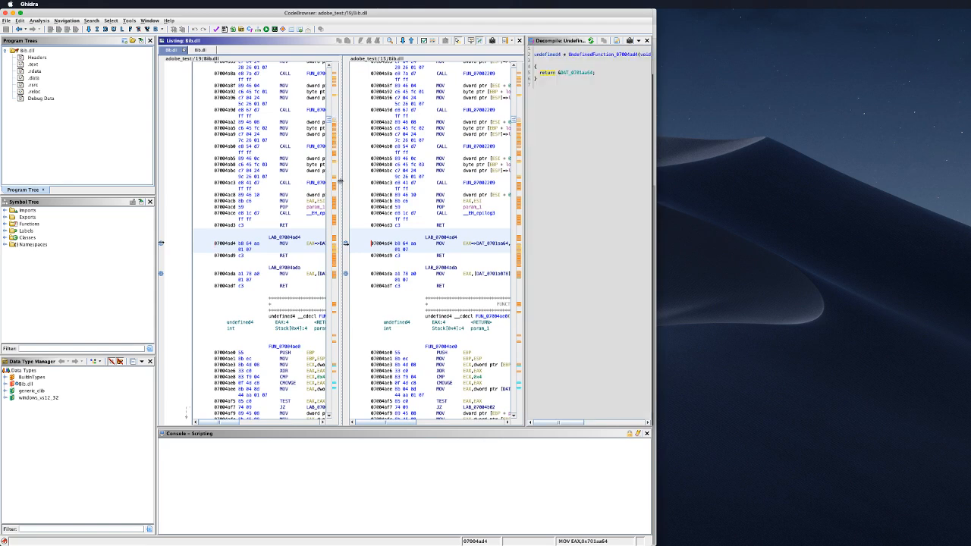
Step: Drag the divider between the two diff listings rightward so the left Bib.dll listing is wider
{"action": "left_click_drag", "start_coordinate": [341, 183], "coordinate": [366, 173]}
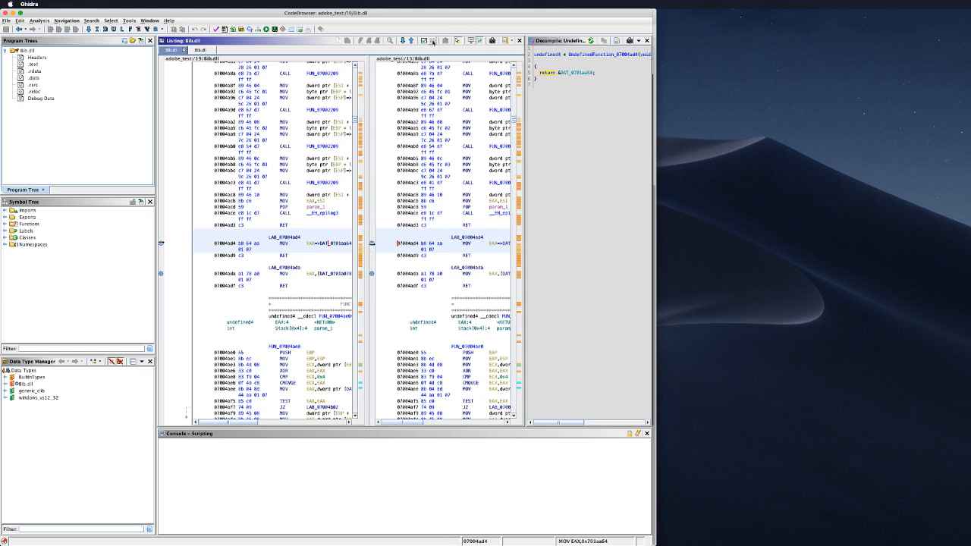
Step: Determine program differences with all difference types over the Entire Program
{"action": "left_click", "coordinate": [432, 42]}
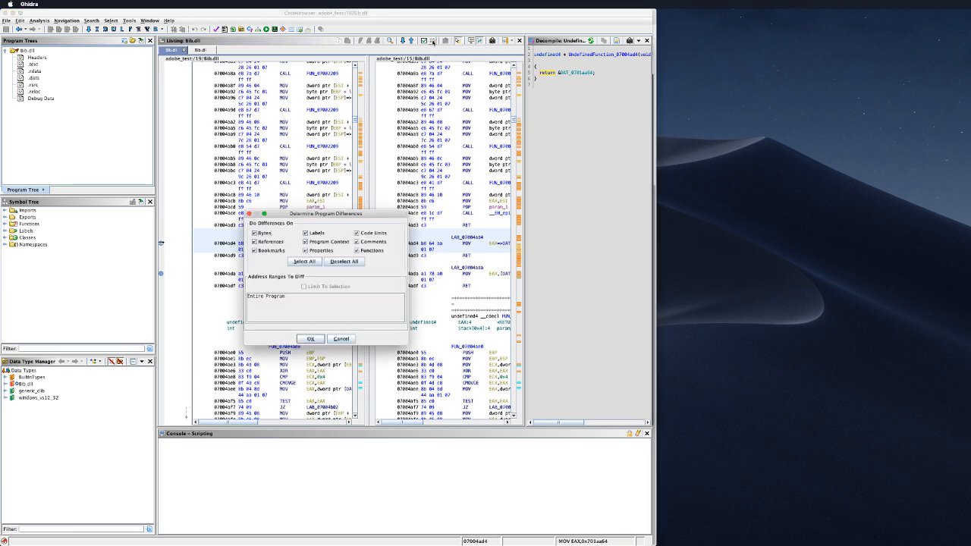
{"action": "left_click", "coordinate": [311, 339]}
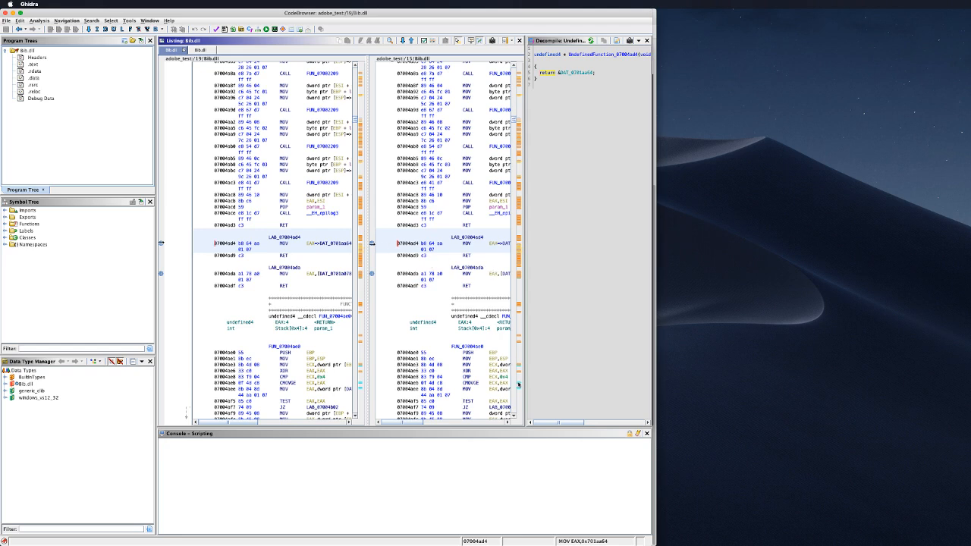
Step: Jump to the highlighted difference in the .rsrc section at 0701b000 and inspect it
{"action": "left_click", "coordinate": [520, 385]}
{"action": "scroll", "coordinate": [457, 260], "scroll_direction": "down", "scroll_amount": 3}
{"action": "scroll", "coordinate": [457, 259], "scroll_direction": "down", "scroll_amount": 1}
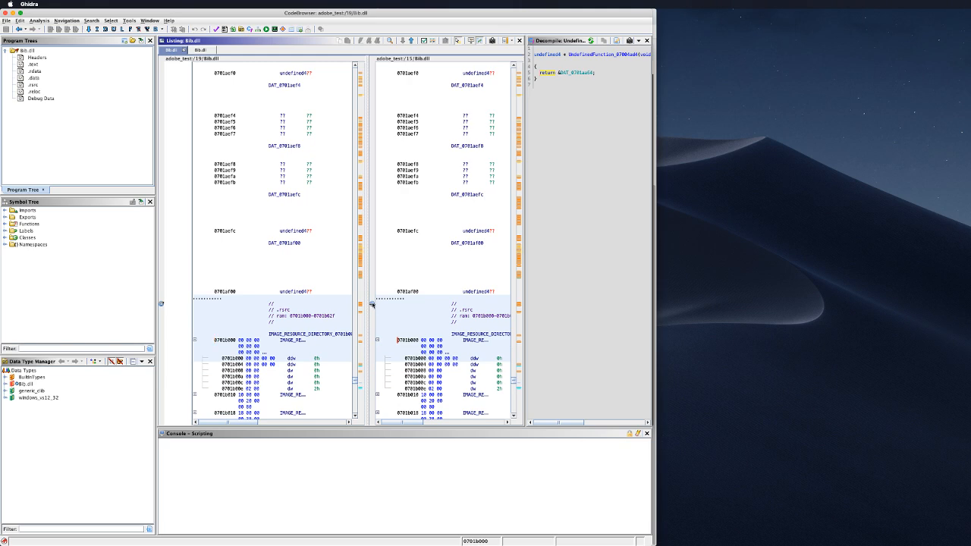
{"action": "scroll", "coordinate": [416, 128], "scroll_direction": "up", "scroll_amount": 10}
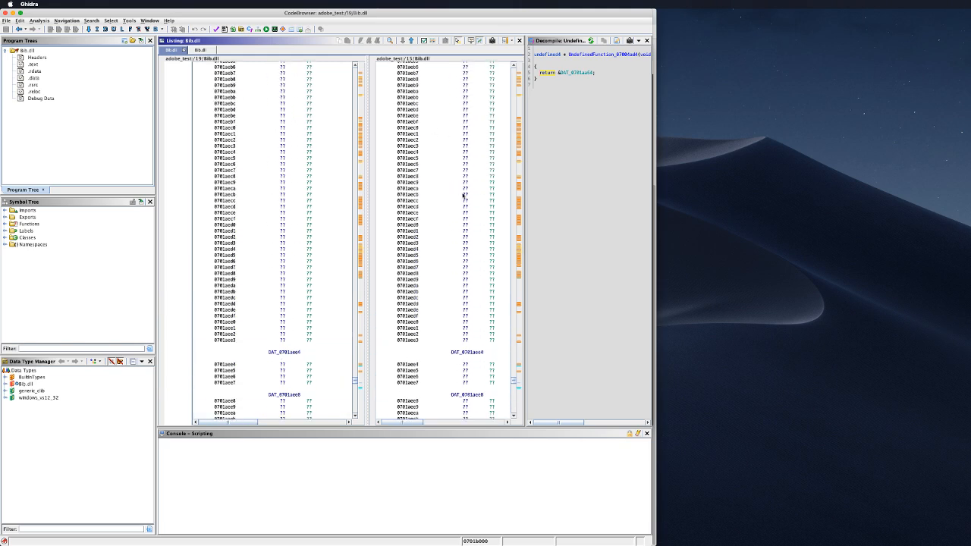
Step: Jump to the differing code at 070058e4 and scroll around FUN_07003703 in both listings
{"action": "left_click", "coordinate": [521, 130]}
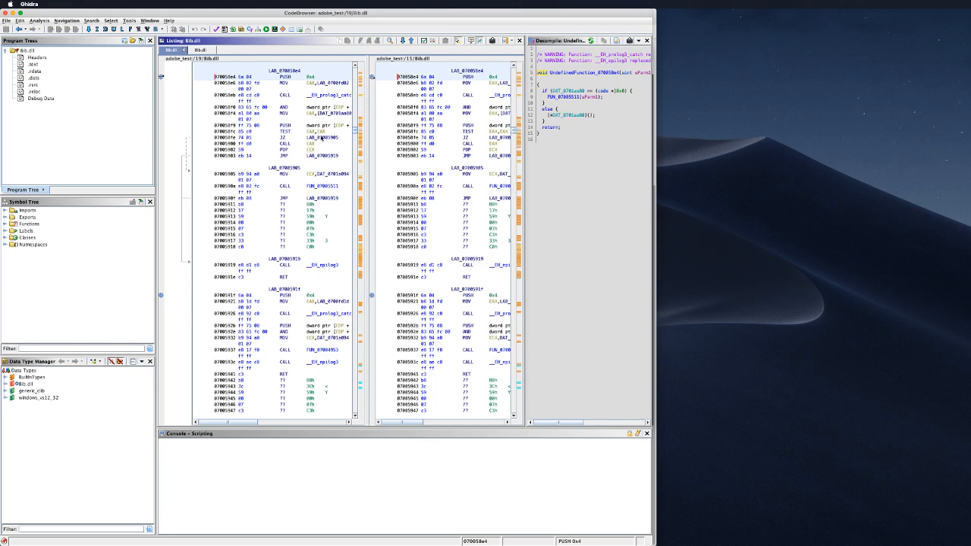
{"action": "mouse_move", "coordinate": [321, 137]}
{"action": "scroll", "coordinate": [334, 141], "scroll_direction": "up", "scroll_amount": 2}
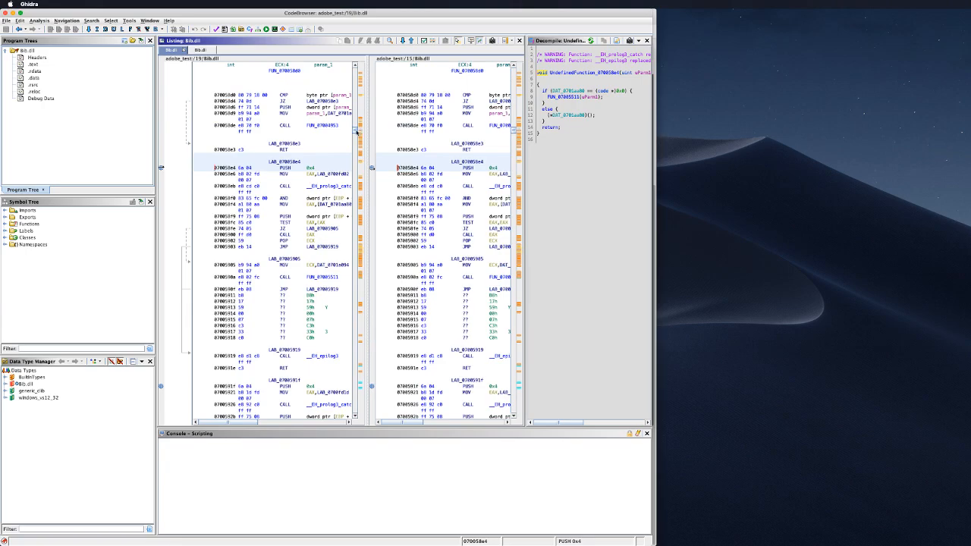
{"action": "scroll", "coordinate": [355, 129], "scroll_direction": "up", "scroll_amount": 15}
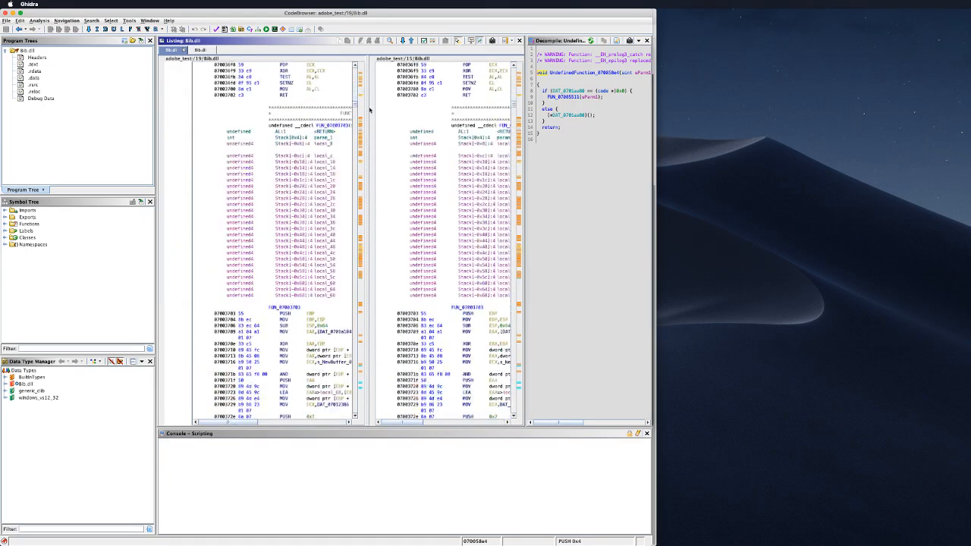
{"action": "scroll", "coordinate": [369, 110], "scroll_direction": "down", "scroll_amount": 15}
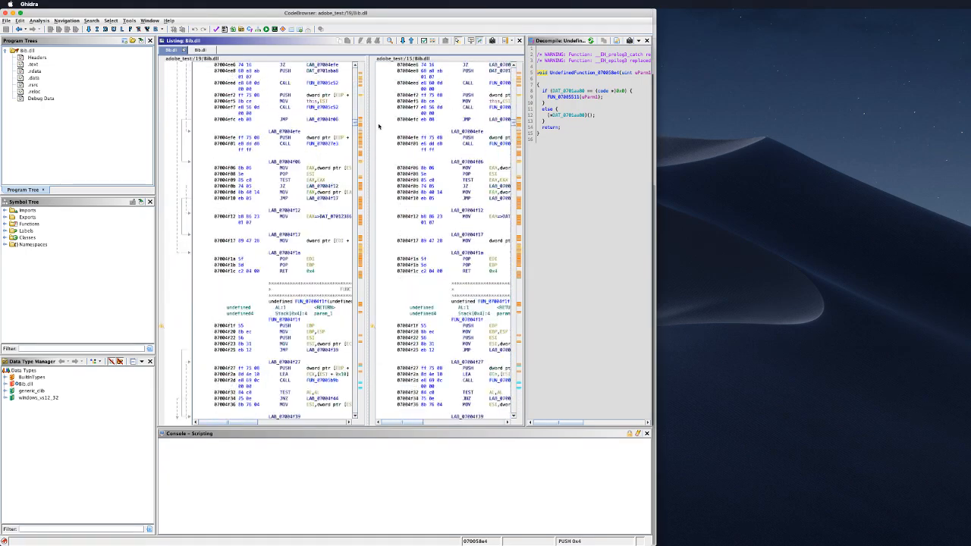
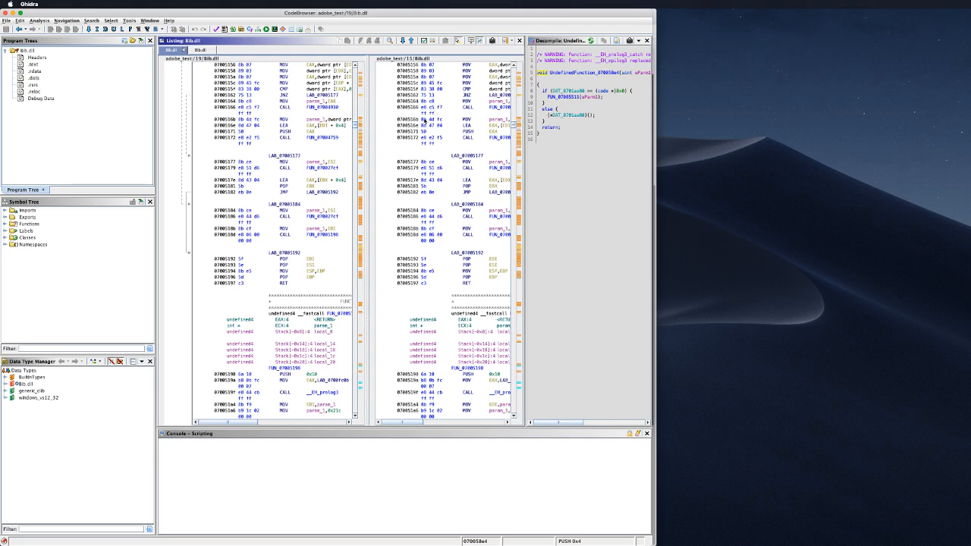
Step: Bring both Bib.dll listings back to the DOS header, then scroll down to the IMAGE_SECTION_HEADER entries
{"action": "left_click_drag", "start_coordinate": [355, 129], "coordinate": [355, 66]}
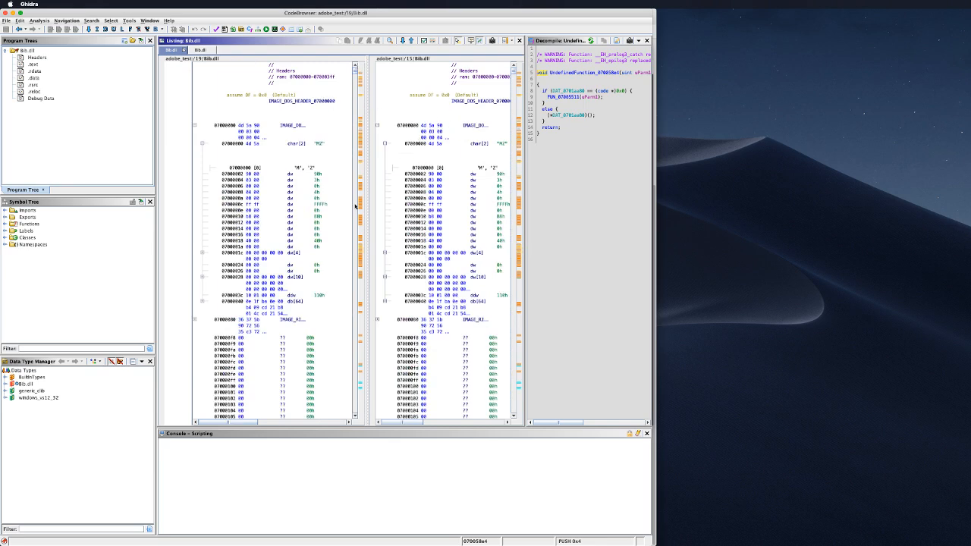
{"action": "scroll", "coordinate": [317, 227], "scroll_direction": "down", "scroll_amount": 3}
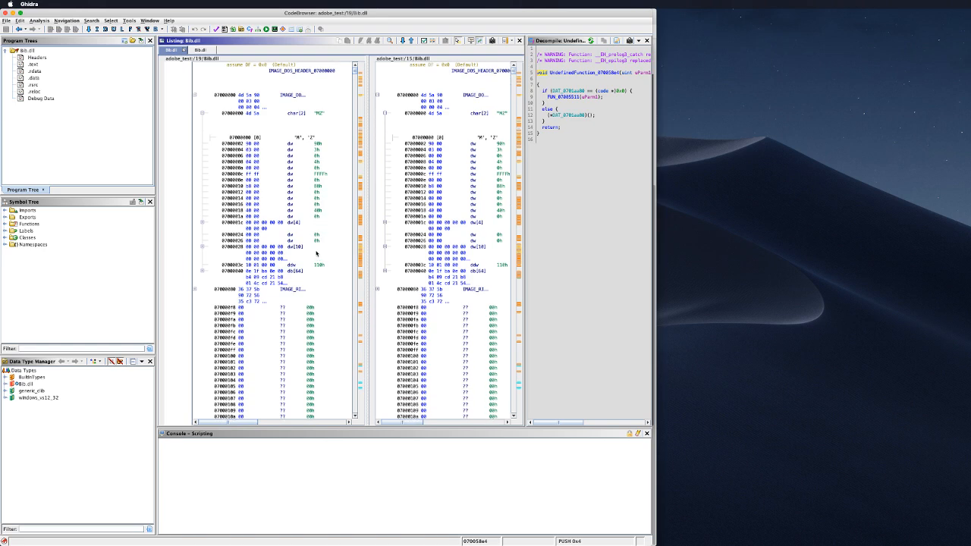
{"action": "scroll", "coordinate": [311, 265], "scroll_direction": "down", "scroll_amount": 1}
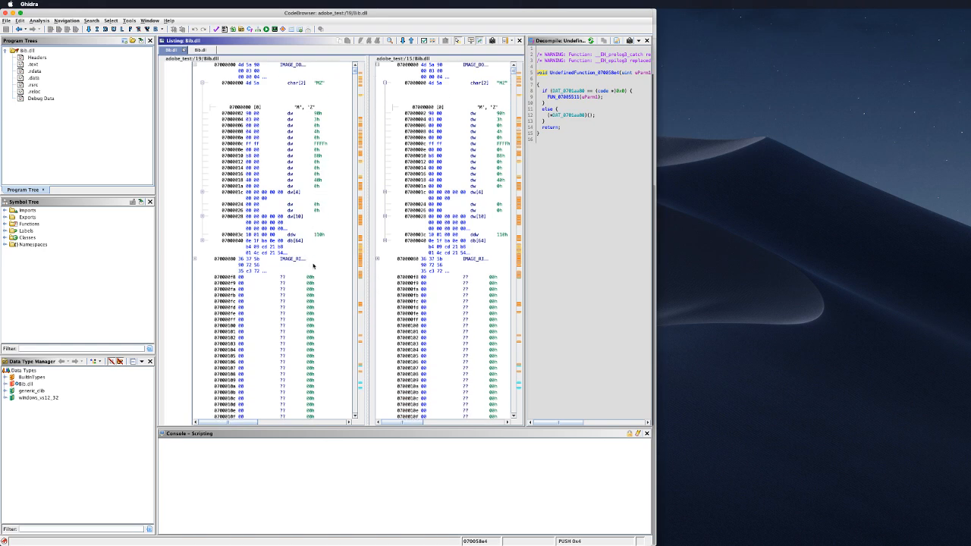
{"action": "scroll", "coordinate": [313, 265], "scroll_direction": "down", "scroll_amount": 15}
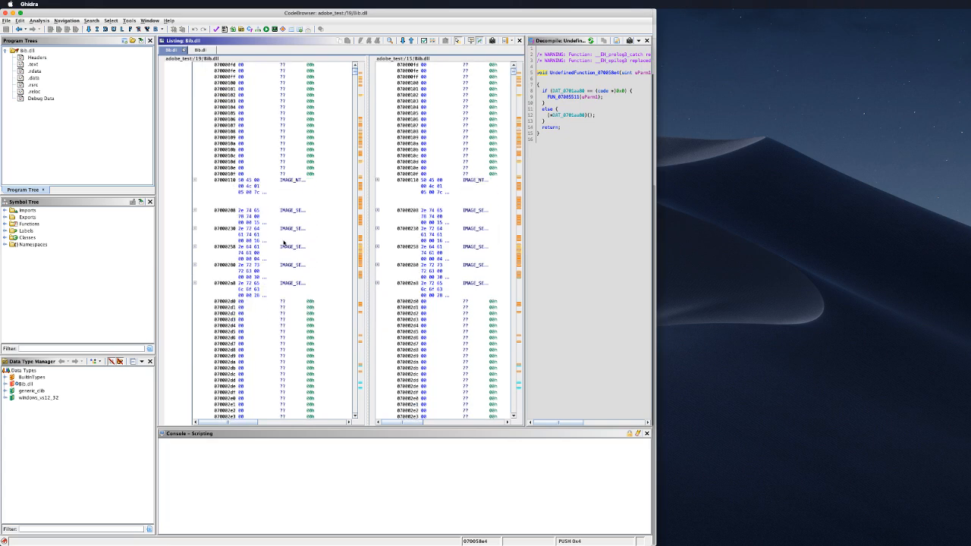
Step: Widen the first version's listing and inspect section header rows at 07000230, 07000228 and 07000208
{"action": "left_click_drag", "start_coordinate": [363, 213], "coordinate": [466, 215]}
{"action": "left_click", "coordinate": [279, 230]}
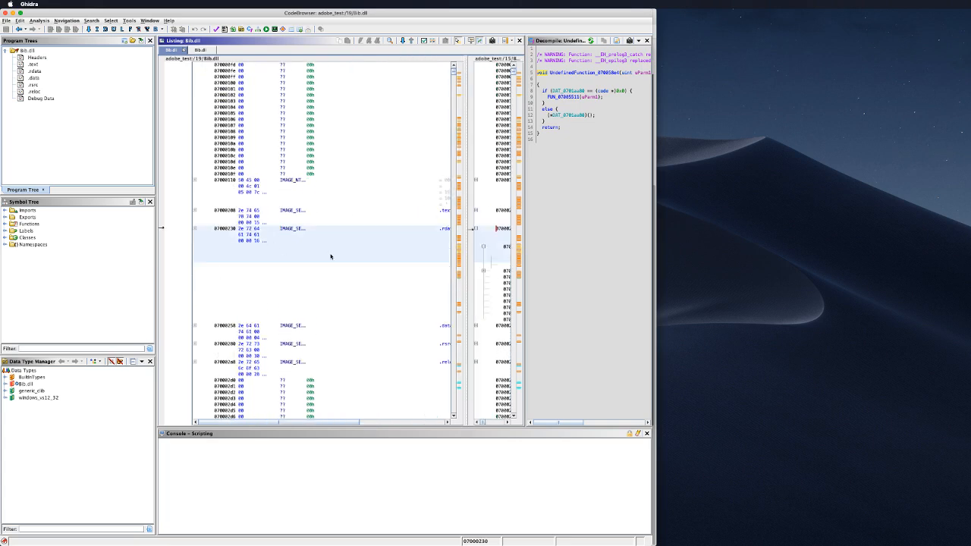
{"action": "scroll", "coordinate": [337, 251], "scroll_direction": "up", "scroll_amount": 2}
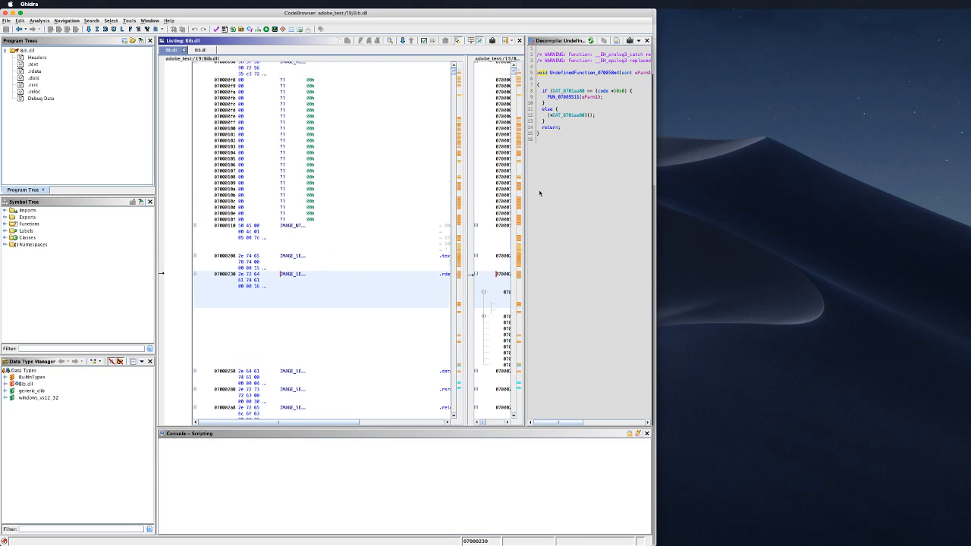
{"action": "left_click", "coordinate": [243, 258]}
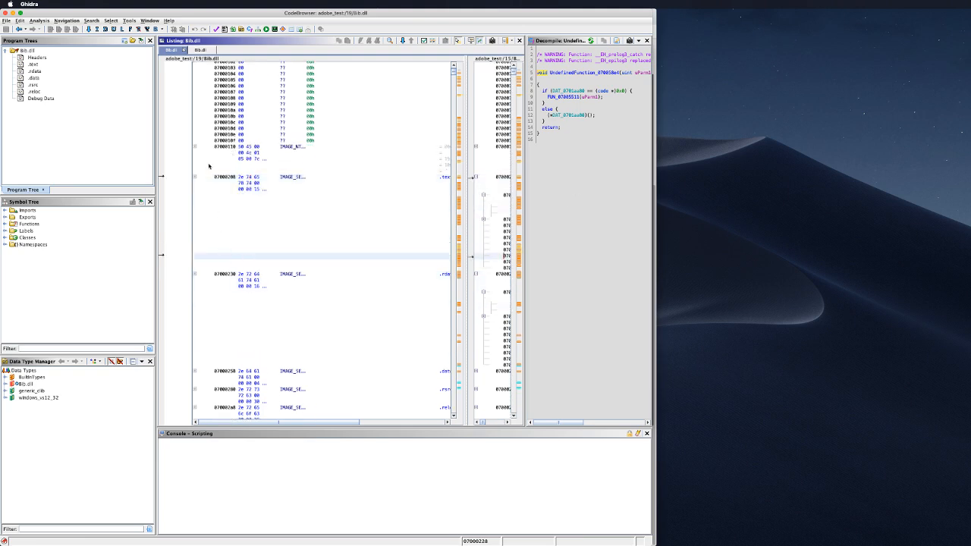
{"action": "left_click", "coordinate": [288, 179]}
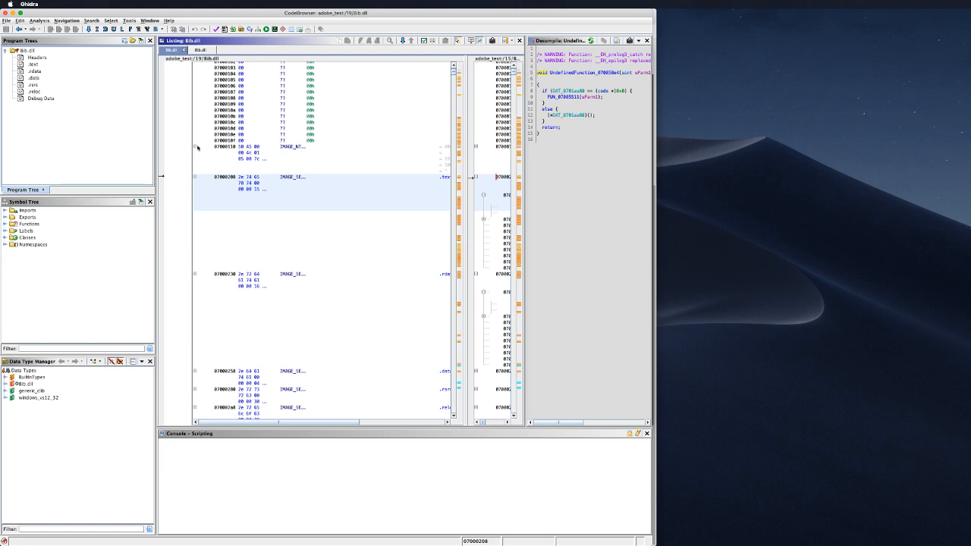
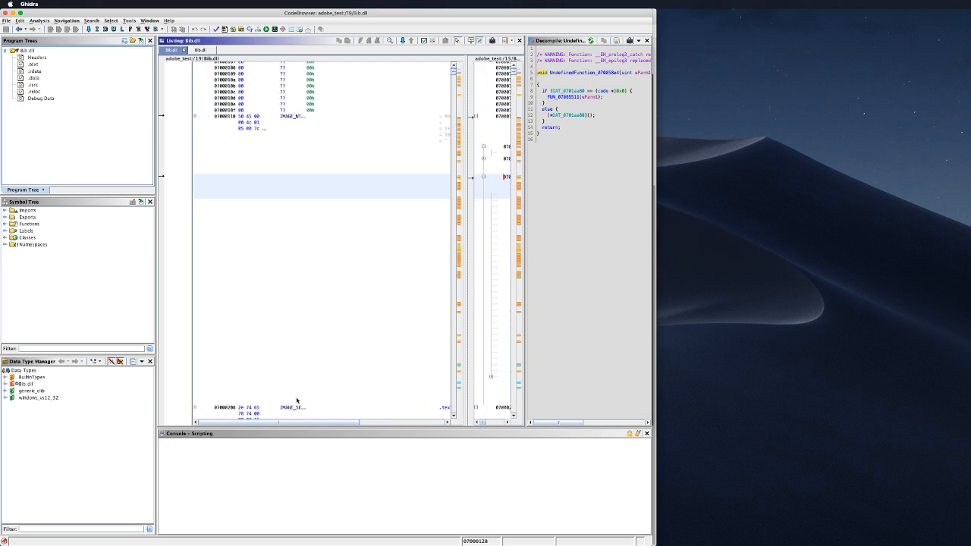
Step: Expand the IMAGE_NT header at 07000110 and IMAGE_FI at 07000114, then inspect 0700012c and 07000118
{"action": "left_click_drag", "start_coordinate": [463, 225], "coordinate": [364, 209]}
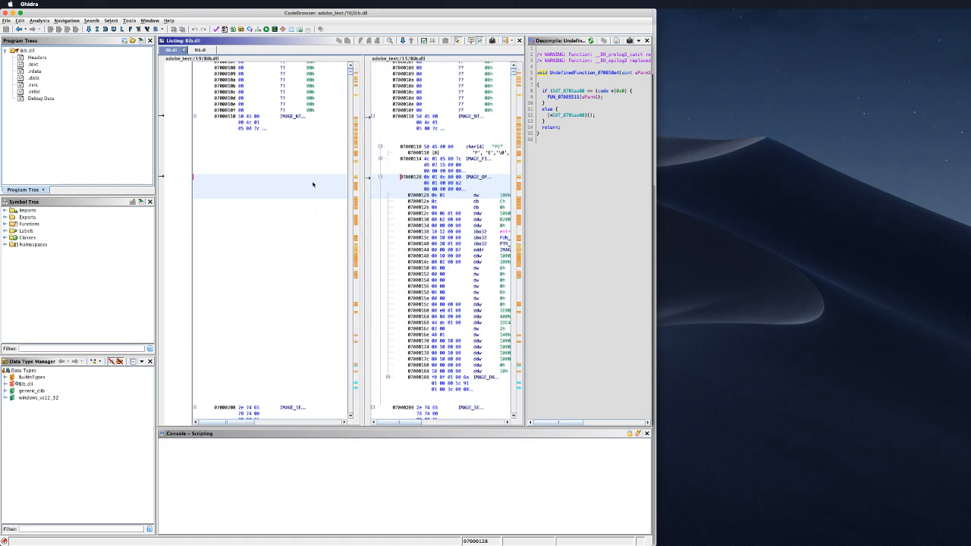
{"action": "left_click", "coordinate": [194, 116]}
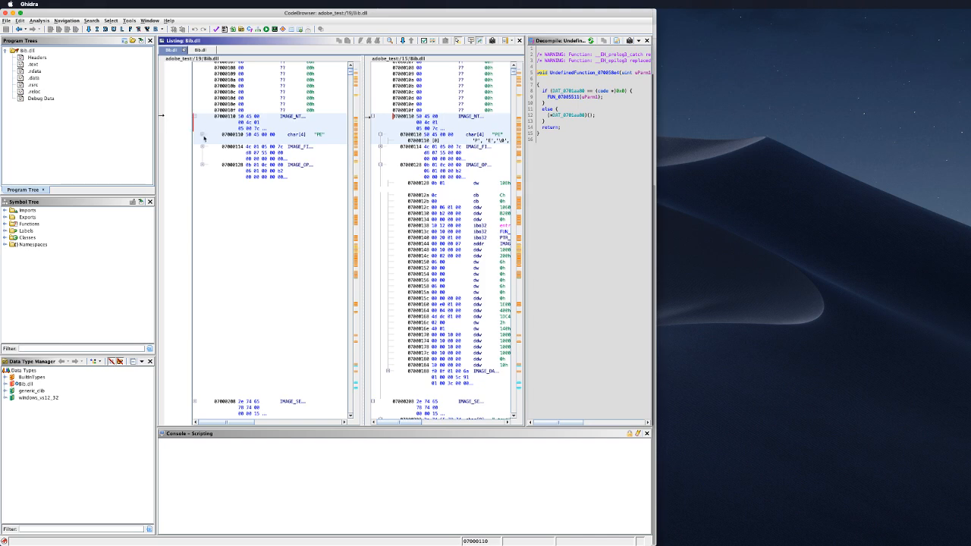
{"action": "left_click", "coordinate": [203, 146]}
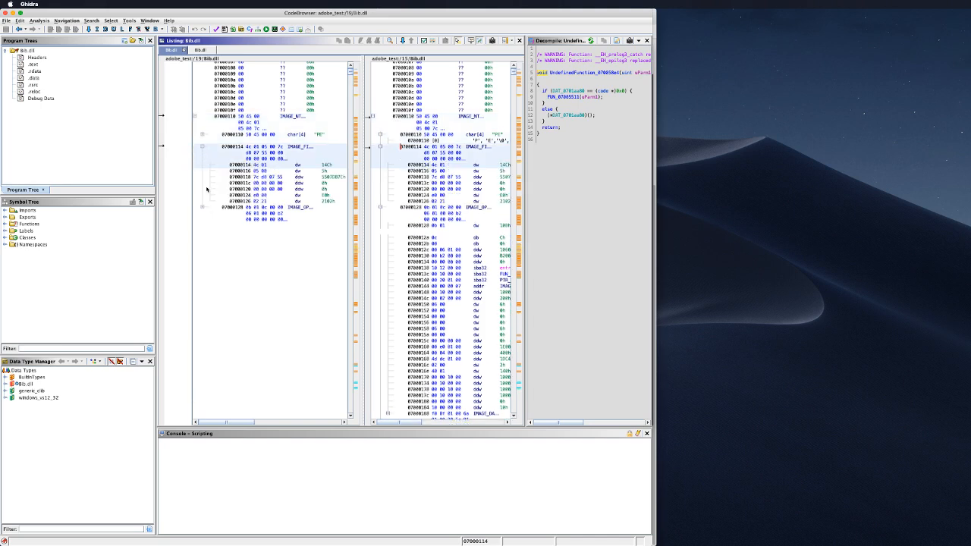
{"action": "scroll", "coordinate": [302, 218], "scroll_direction": "down", "scroll_amount": 3}
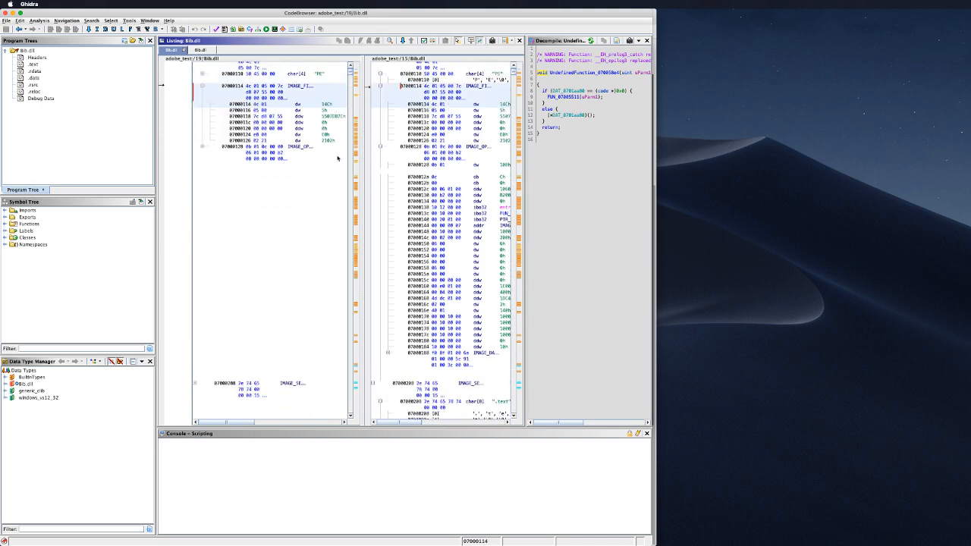
{"action": "scroll", "coordinate": [337, 158], "scroll_direction": "up", "scroll_amount": 2}
{"action": "left_click_drag", "start_coordinate": [362, 229], "coordinate": [408, 230]}
{"action": "left_click", "coordinate": [388, 235]}
{"action": "left_click", "coordinate": [334, 167]}
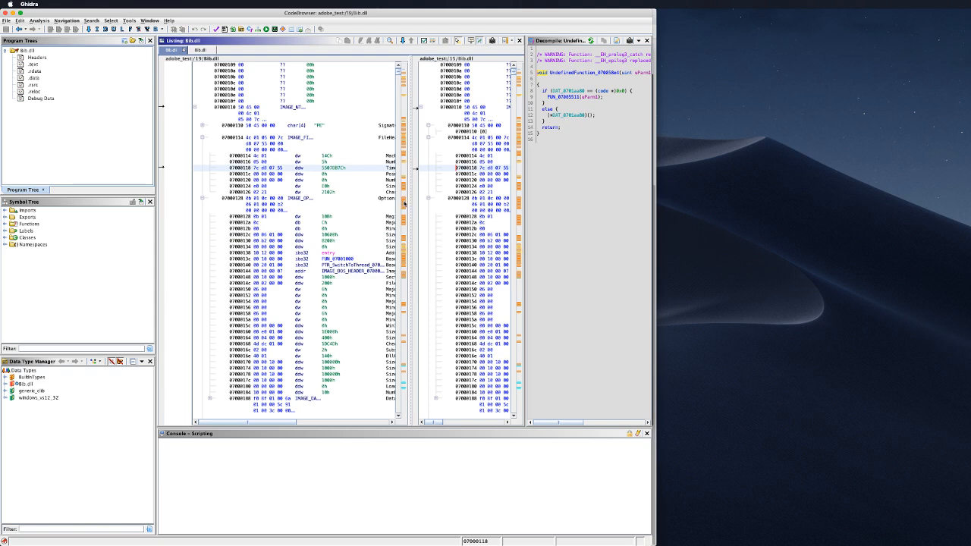
Step: Rebalance the listing widths, then bring up Bib.dll's actions in the adobe_test project window
{"action": "left_click_drag", "start_coordinate": [408, 200], "coordinate": [372, 200]}
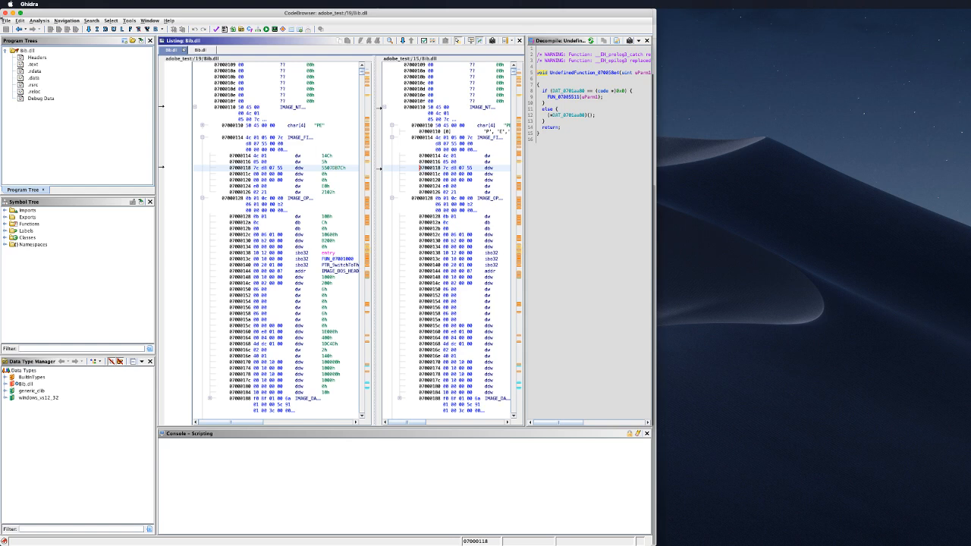
{"action": "left_click", "coordinate": [6, 20]}
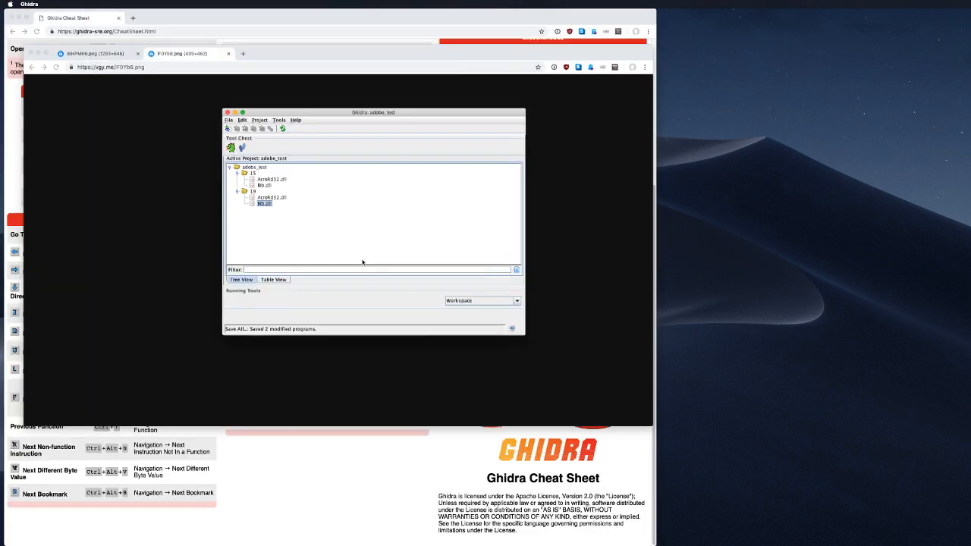
{"action": "right_click", "coordinate": [279, 215]}
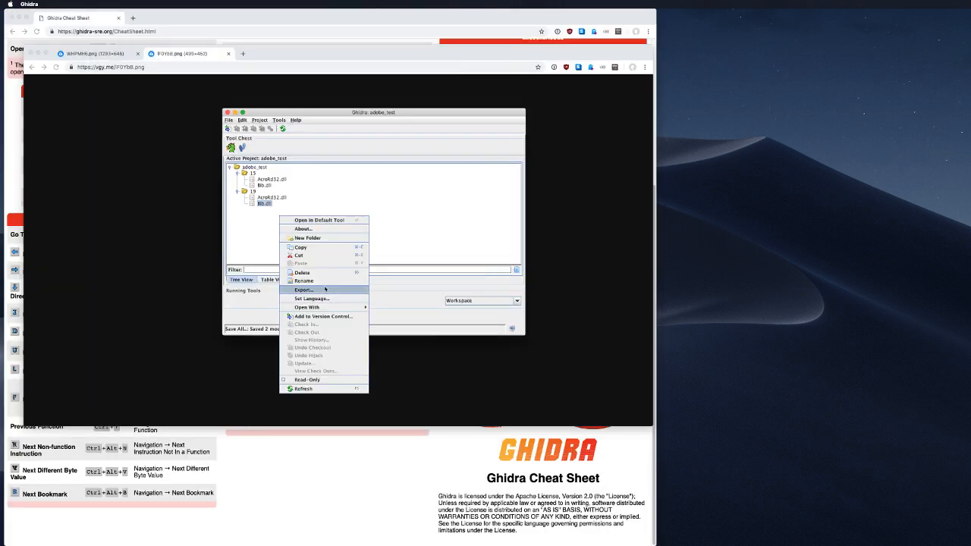
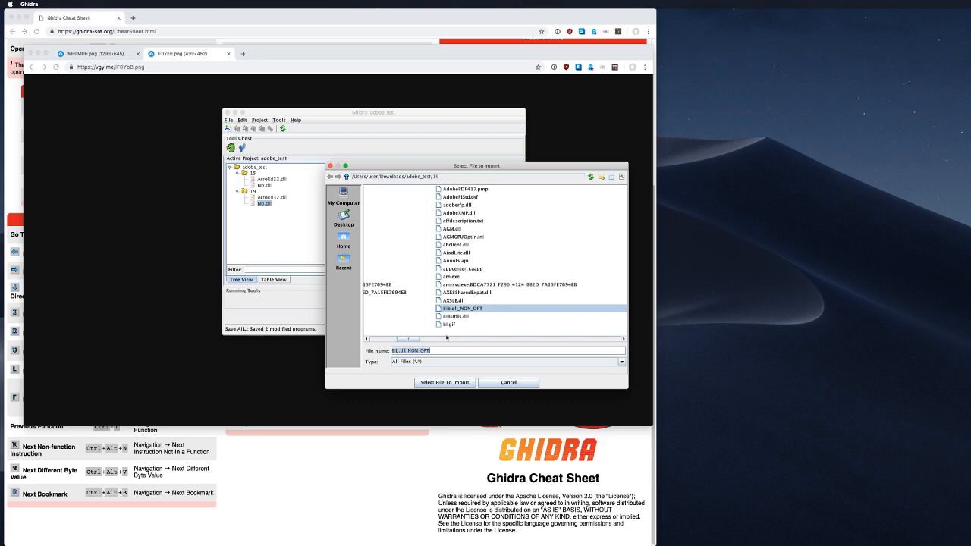
{"action": "scroll", "coordinate": [447, 338], "scroll_direction": "right", "scroll_amount": 5}
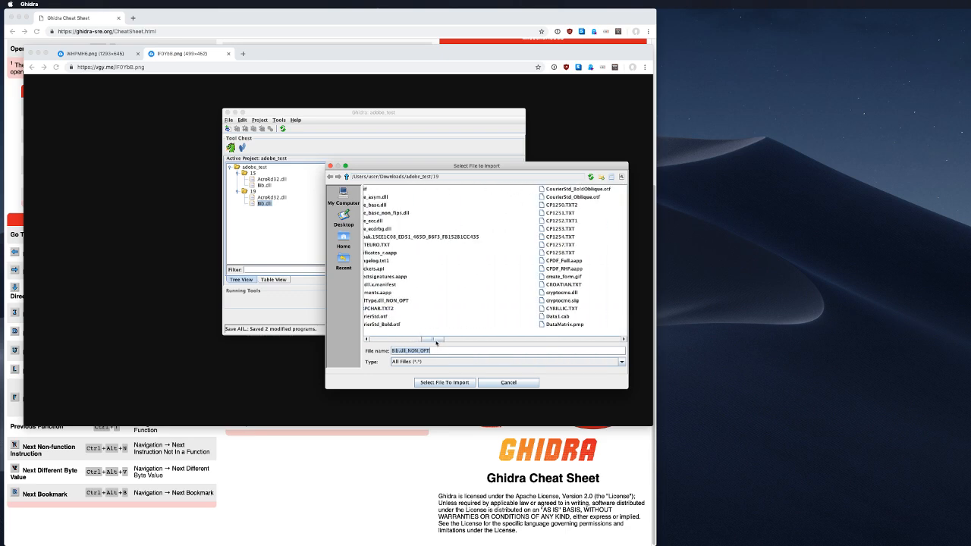
{"action": "scroll", "coordinate": [438, 339], "scroll_direction": "right", "scroll_amount": 3}
{"action": "scroll", "coordinate": [439, 342], "scroll_direction": "right", "scroll_amount": 2}
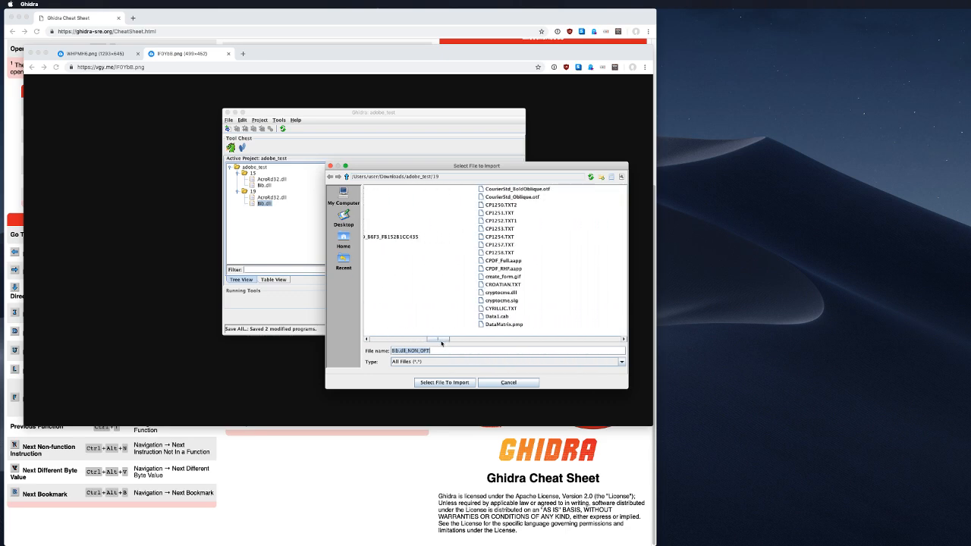
{"action": "scroll", "coordinate": [441, 342], "scroll_direction": "right", "scroll_amount": 5}
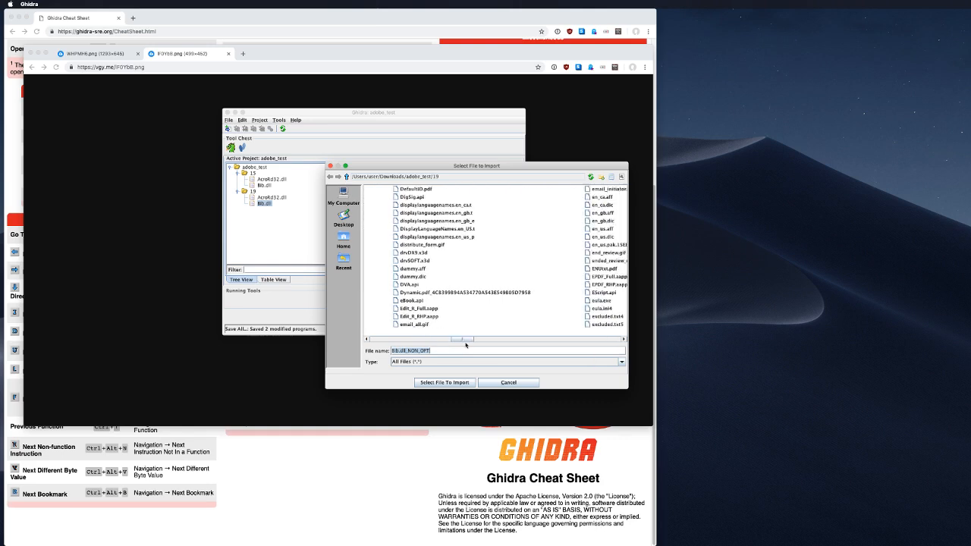
{"action": "left_click_drag", "start_coordinate": [466, 345], "coordinate": [341, 334]}
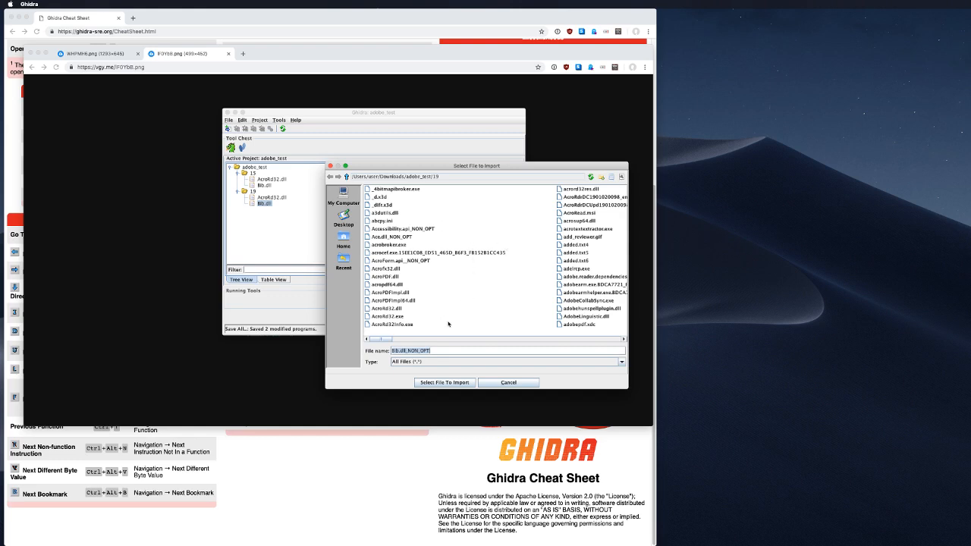
{"action": "left_click_drag", "start_coordinate": [387, 341], "coordinate": [418, 343]}
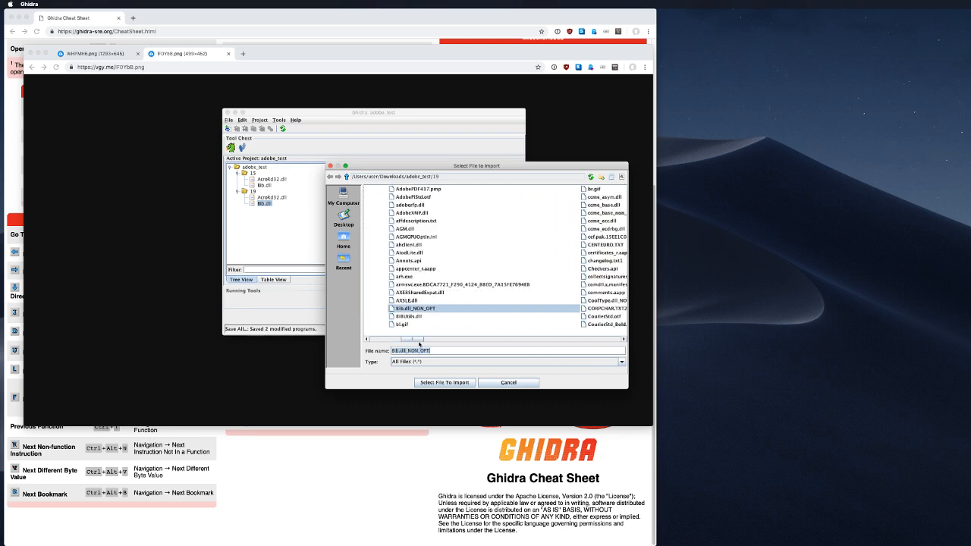
{"action": "left_click", "coordinate": [443, 362]}
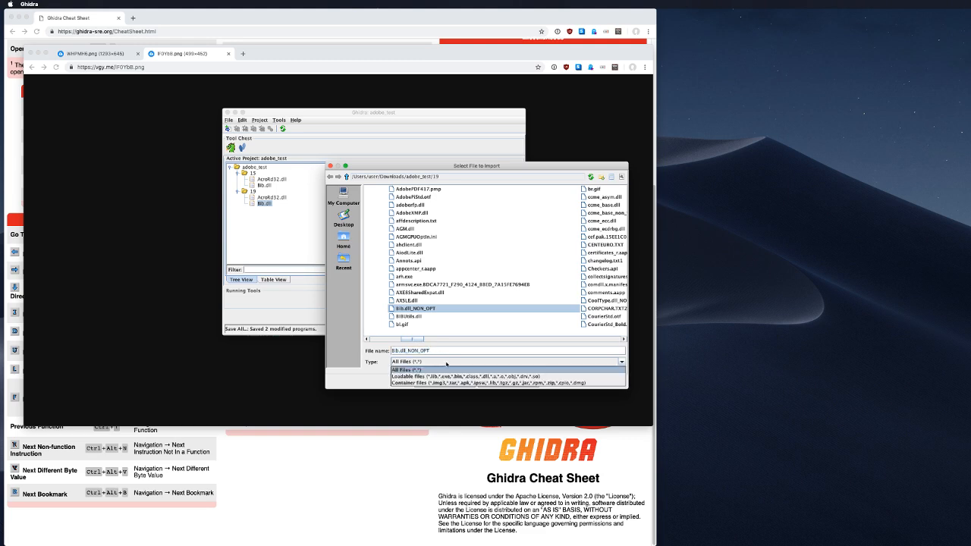
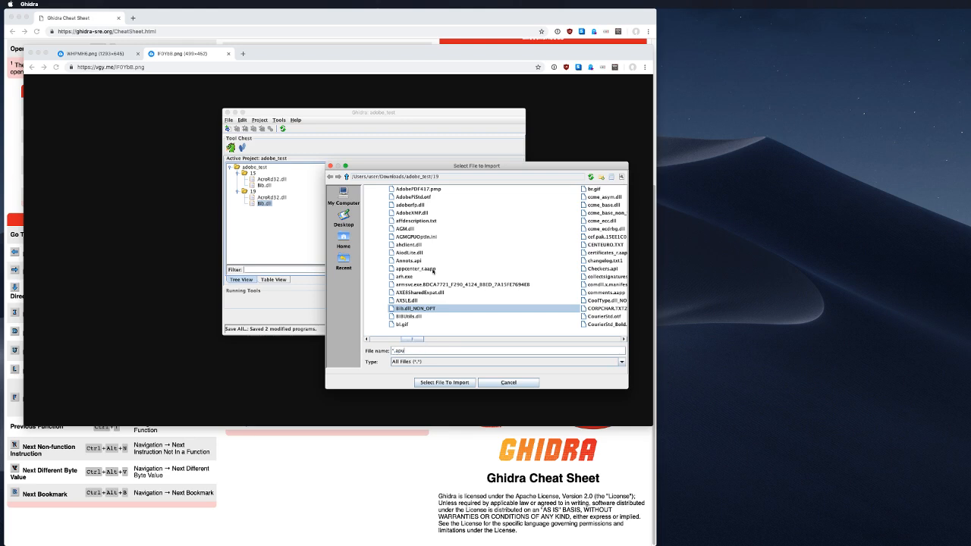
Step: Confirm the import of '*.api' from adobe_test/19, which fails with a 'File does not exist' error
{"action": "key", "text": "Return"}
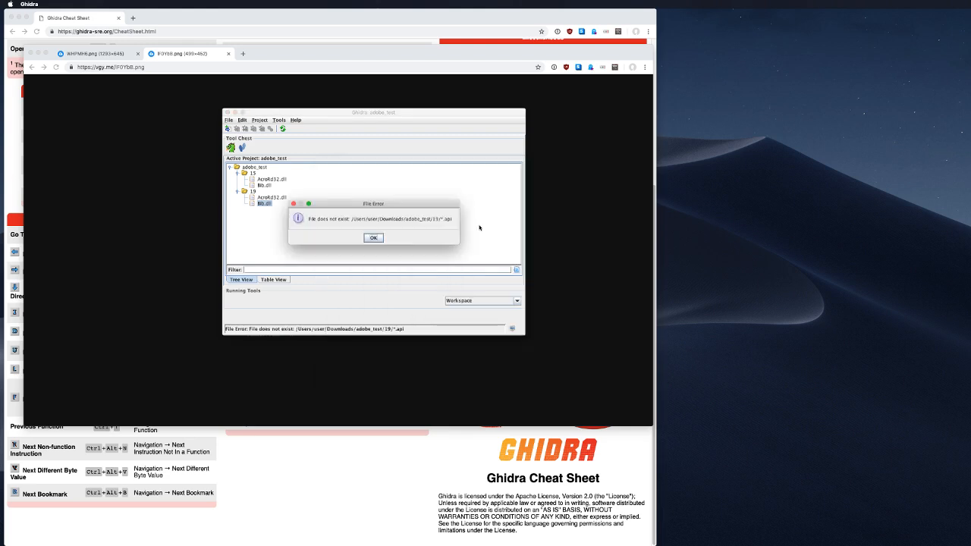
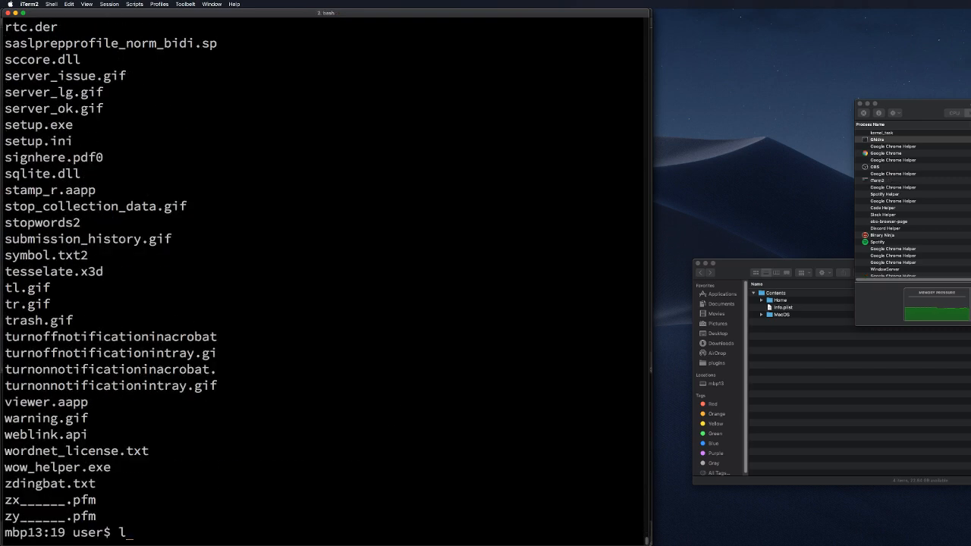
Step: Run ls *.api in the 19 folder to list Annots.api, Checkers.api, Search.api, weblink.api and others
{"action": "type", "text": "s *.api"}
{"action": "key", "text": "Return"}
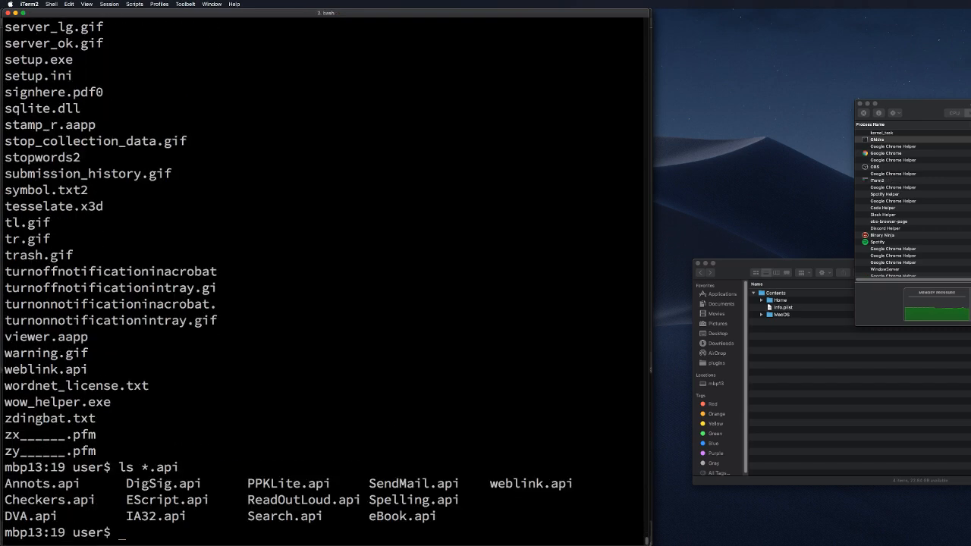
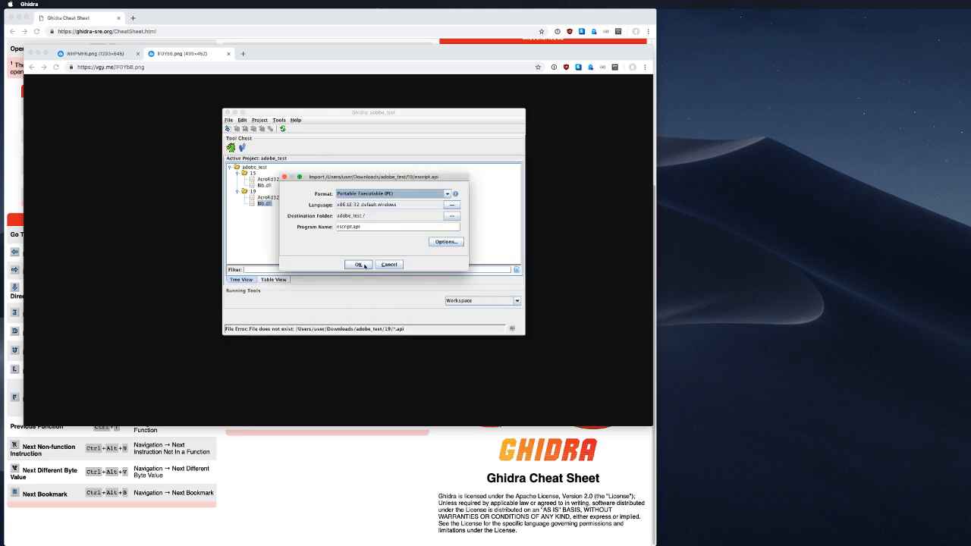
Step: Finish importing escript.api as a PE file and move it into project folder 19
{"action": "left_click", "coordinate": [364, 264]}
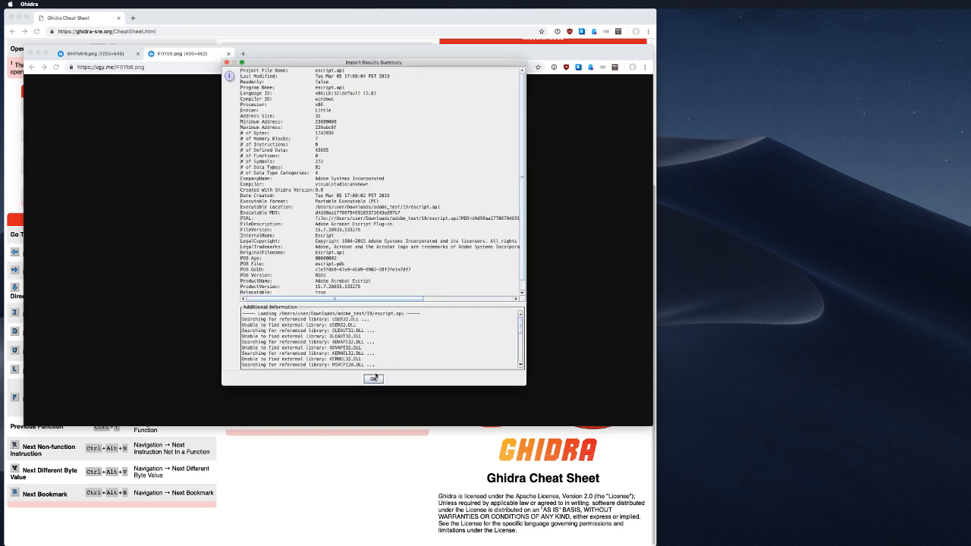
{"action": "left_click", "coordinate": [374, 378]}
{"action": "left_click", "coordinate": [250, 173]}
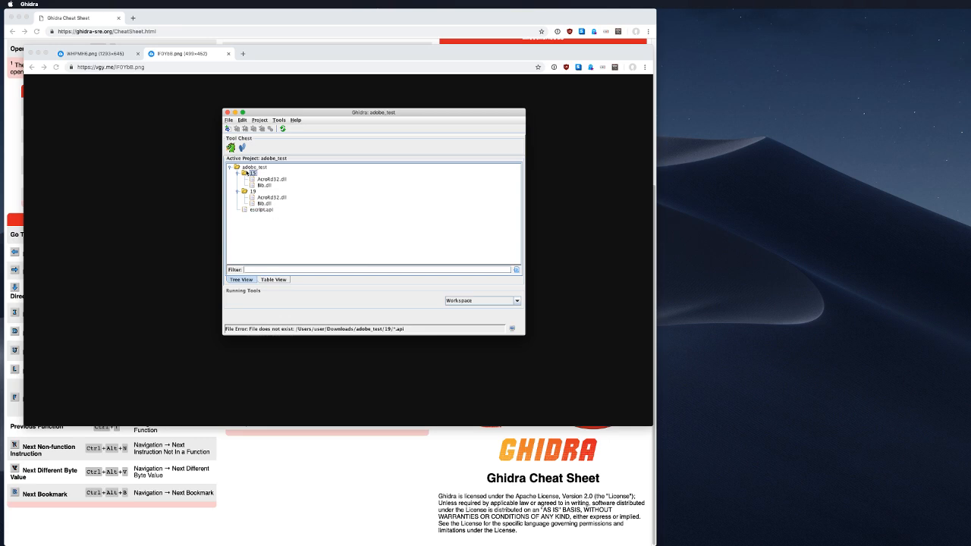
{"action": "left_click", "coordinate": [245, 210]}
{"action": "right_click", "coordinate": [245, 210]}
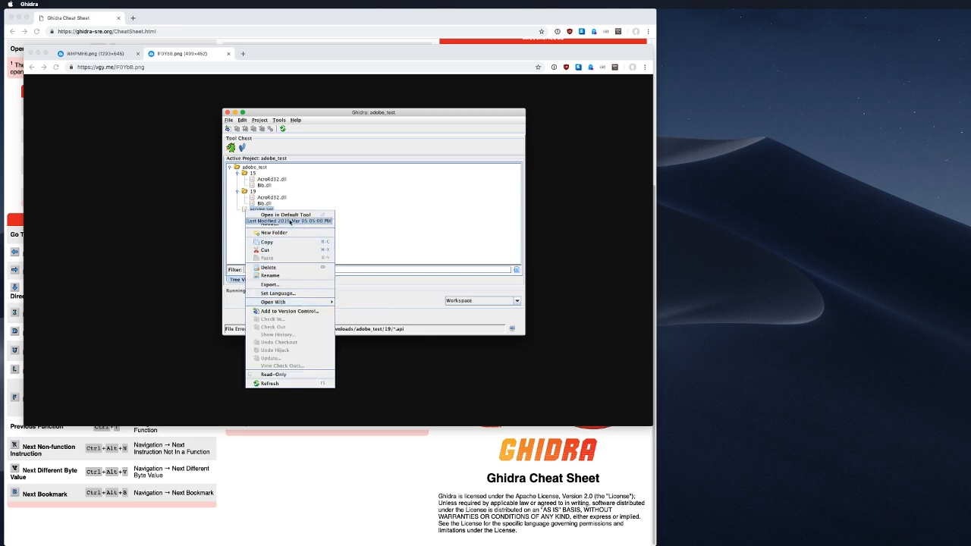
{"action": "left_click", "coordinate": [367, 215]}
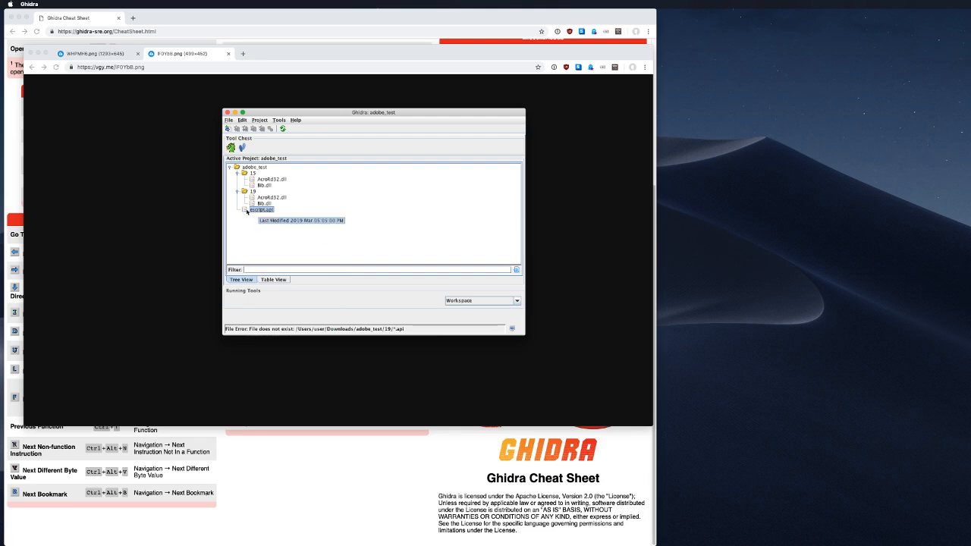
{"action": "mouse_move", "coordinate": [246, 210]}
{"action": "left_mouse_down"}
{"action": "mouse_move", "coordinate": [256, 204]}
{"action": "mouse_move", "coordinate": [251, 192]}
{"action": "left_mouse_up"}
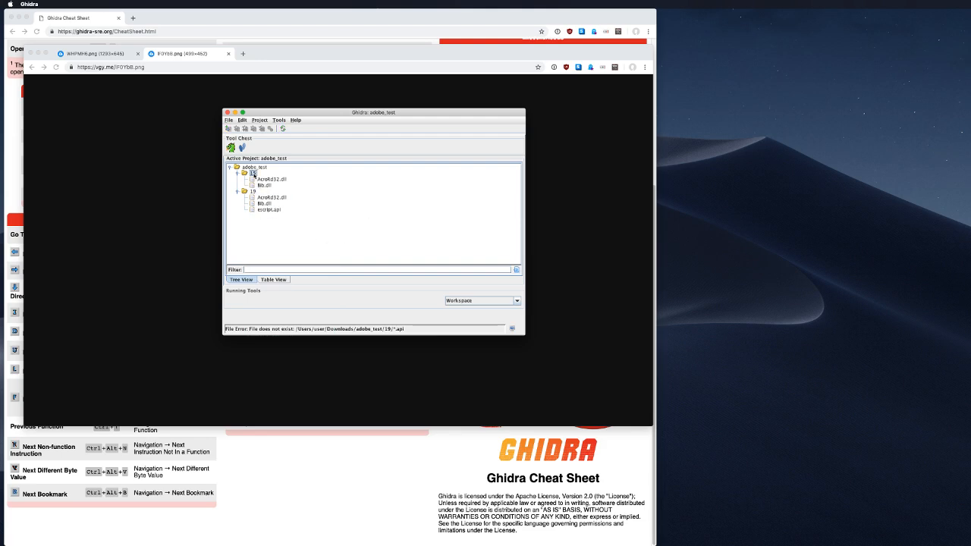
Step: Import folder 15's escript.api into project folder 15
{"action": "right_click", "coordinate": [252, 173]}
{"action": "key", "text": "Escape"}
{"action": "key", "text": "i"}
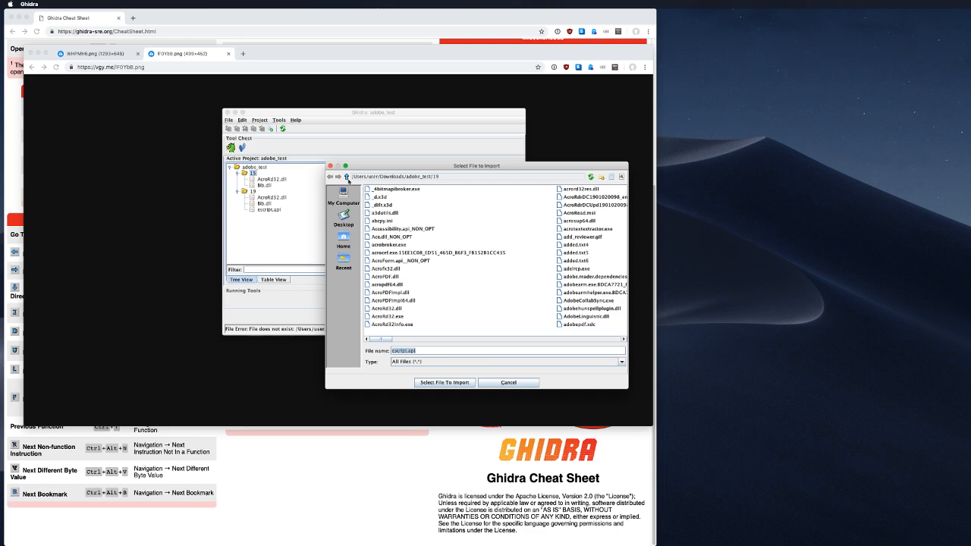
{"action": "left_click", "coordinate": [346, 176]}
{"action": "left_click", "coordinate": [374, 190]}
{"action": "double_click", "coordinate": [375, 190]}
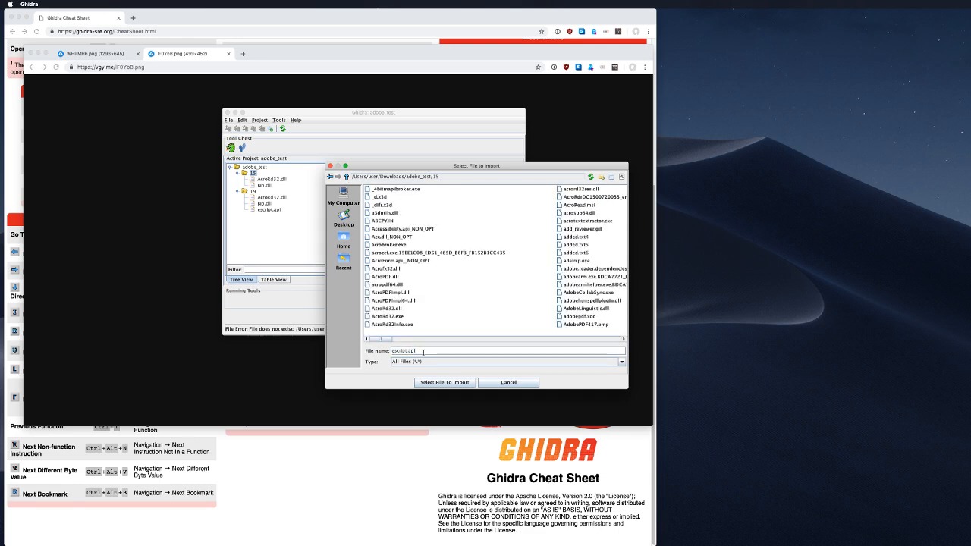
{"action": "left_click", "coordinate": [445, 382]}
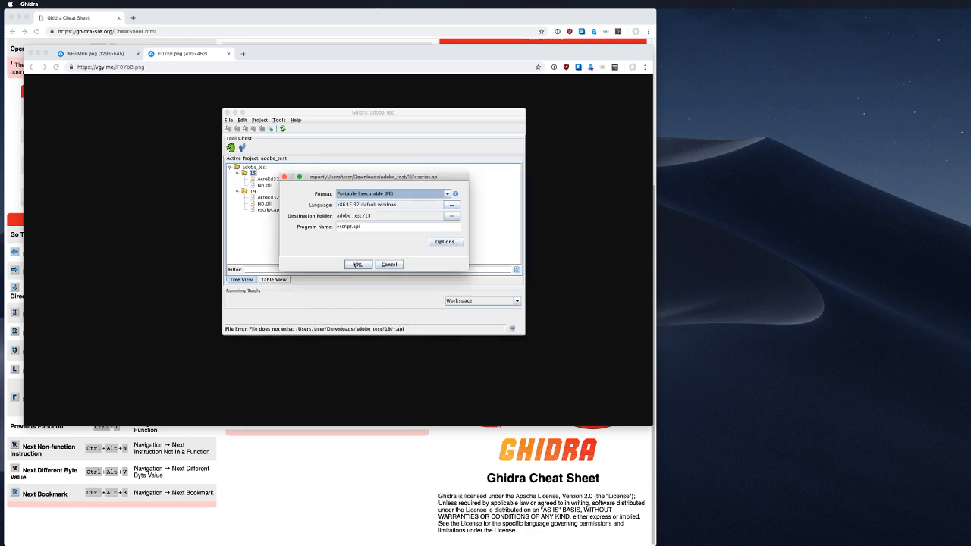
{"action": "left_click", "coordinate": [357, 264]}
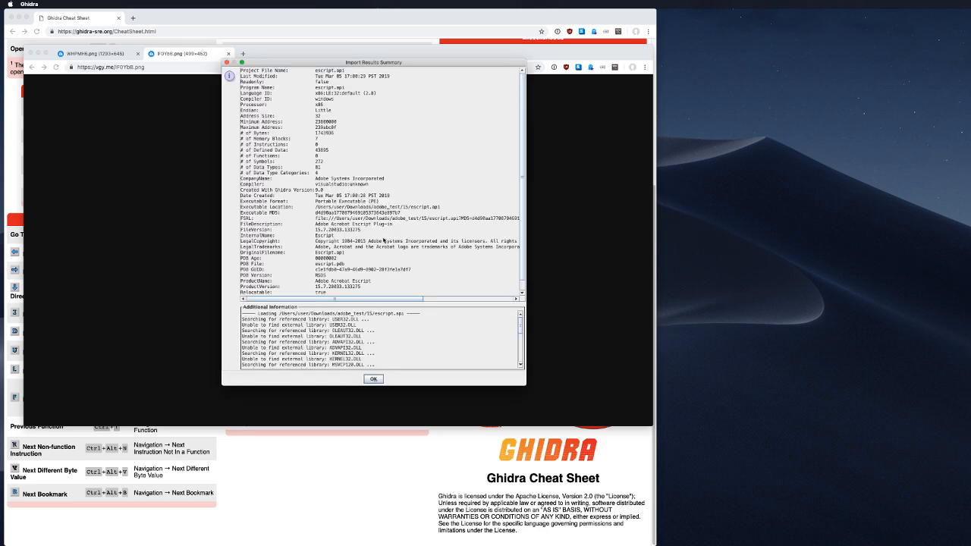
{"action": "left_click", "coordinate": [378, 378]}
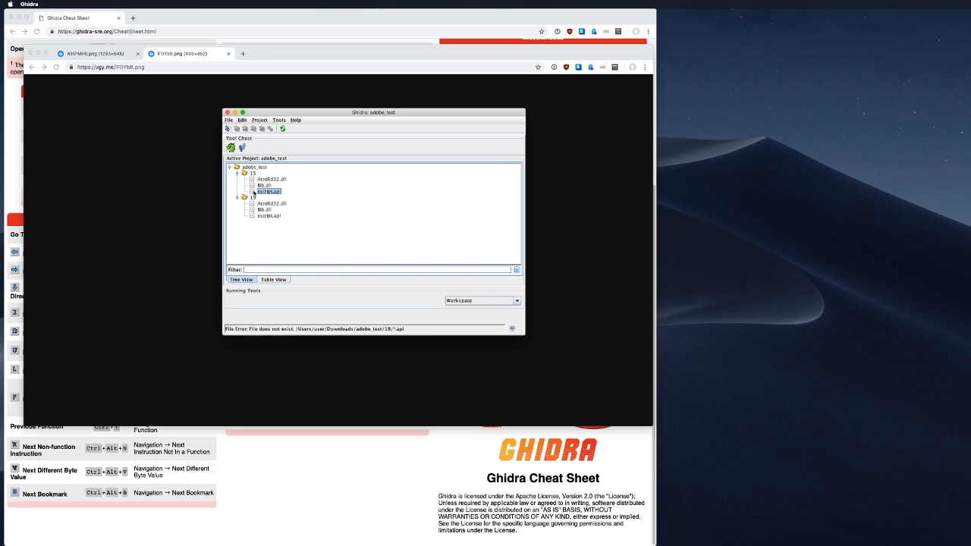
Step: Open 19/escript.api and analyse it with Windows x86 PE Exception Handling turned off
{"action": "double_click", "coordinate": [269, 216]}
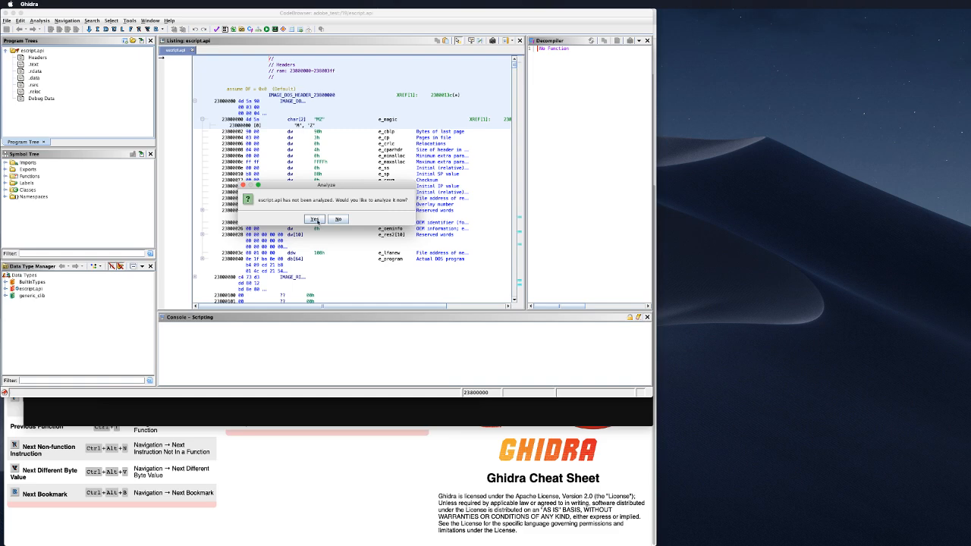
{"action": "left_click", "coordinate": [316, 220]}
{"action": "scroll", "coordinate": [238, 206], "scroll_direction": "down", "scroll_amount": 5}
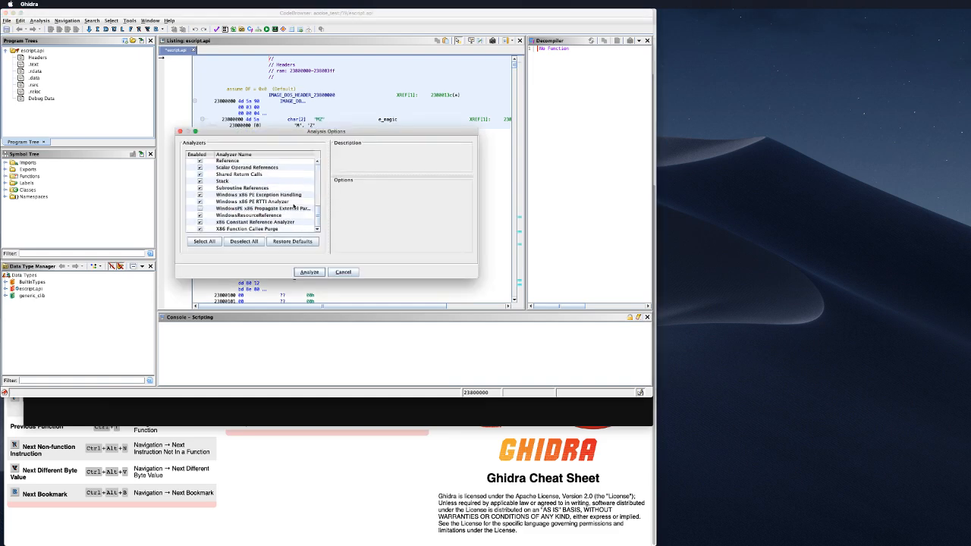
{"action": "left_click", "coordinate": [200, 195]}
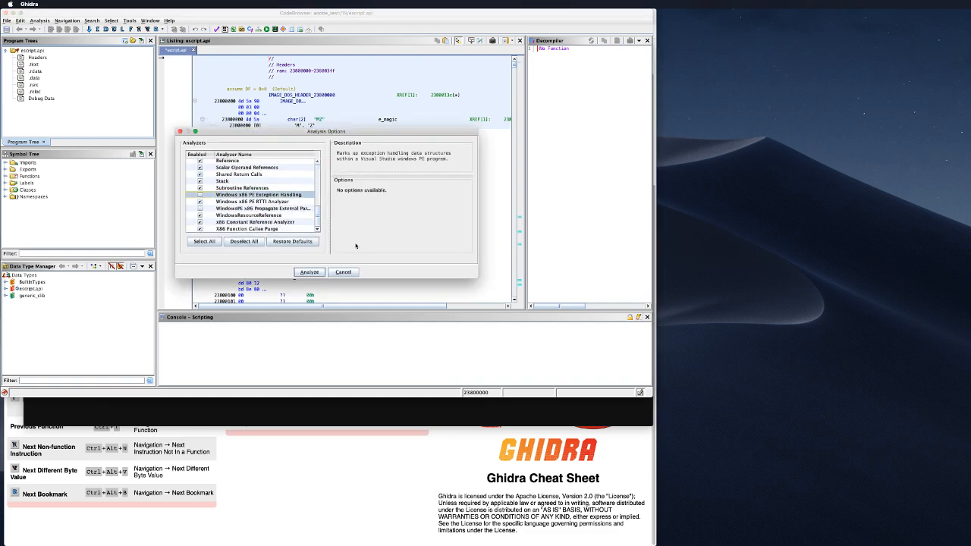
{"action": "left_click", "coordinate": [309, 272]}
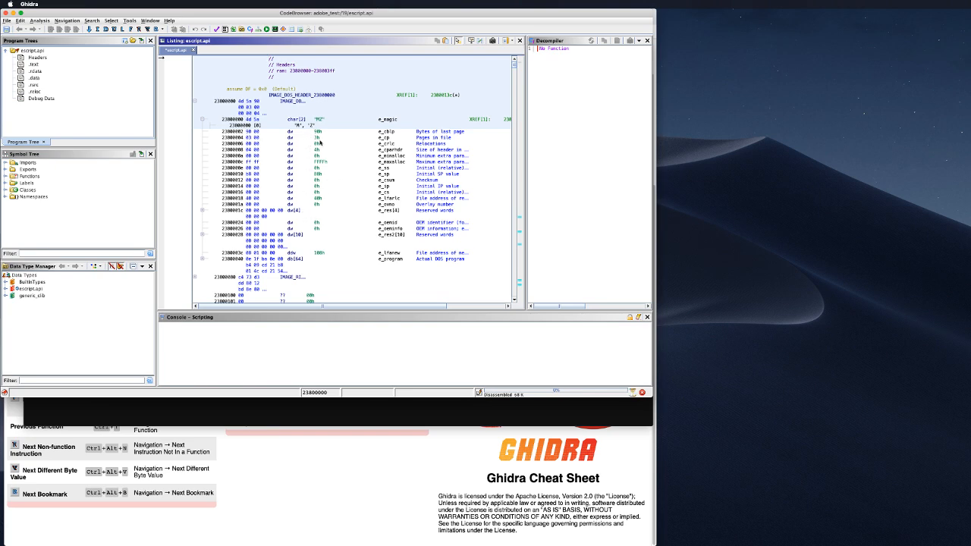
Step: Expand IMAGE_NT and FileHeader to reach the TimeDateStamp field
{"action": "scroll", "coordinate": [319, 190], "scroll_direction": "down", "scroll_amount": 10}
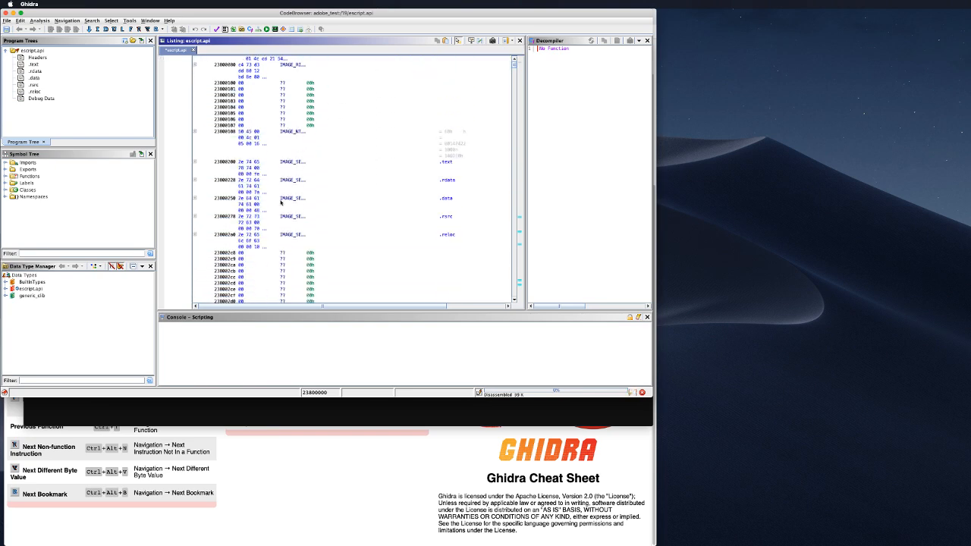
{"action": "left_click", "coordinate": [194, 132]}
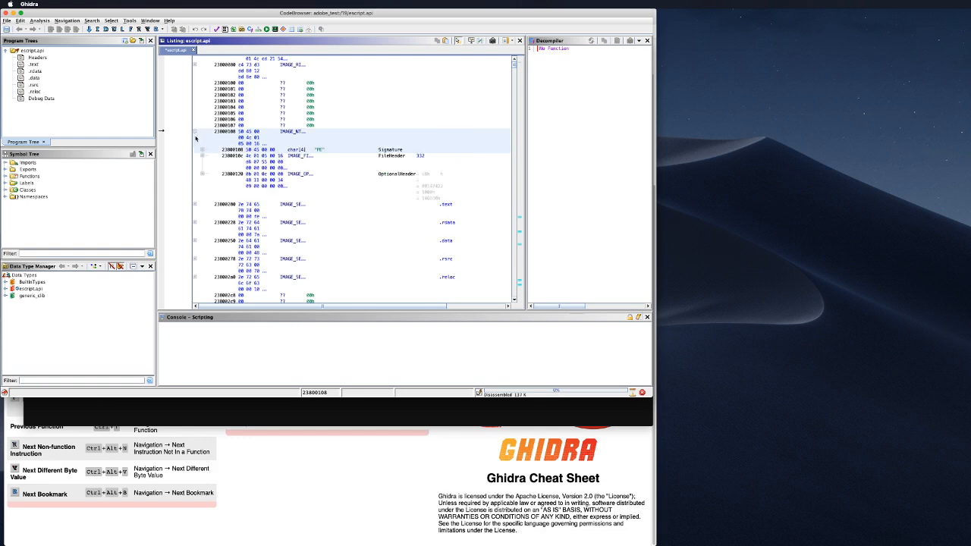
{"action": "scroll", "coordinate": [228, 174], "scroll_direction": "down", "scroll_amount": 2}
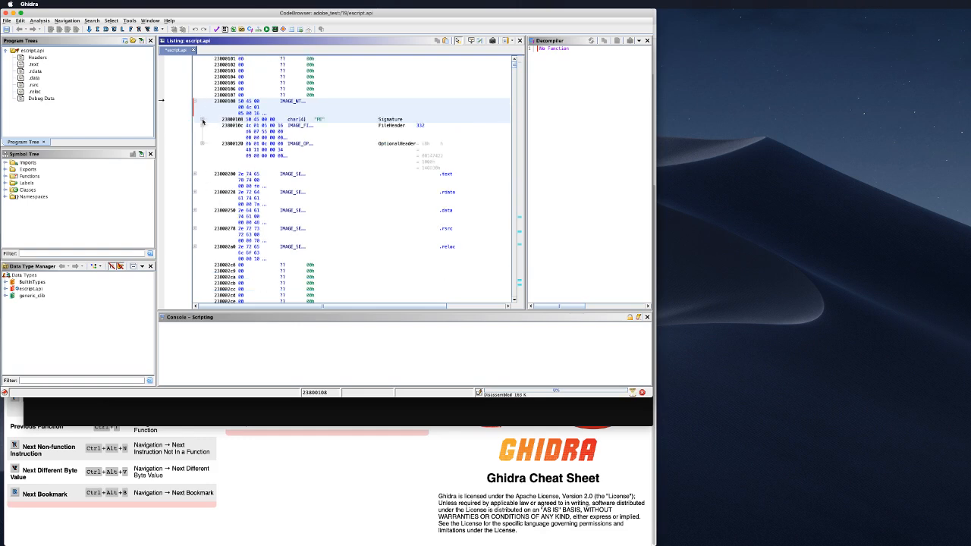
{"action": "left_click", "coordinate": [202, 125]}
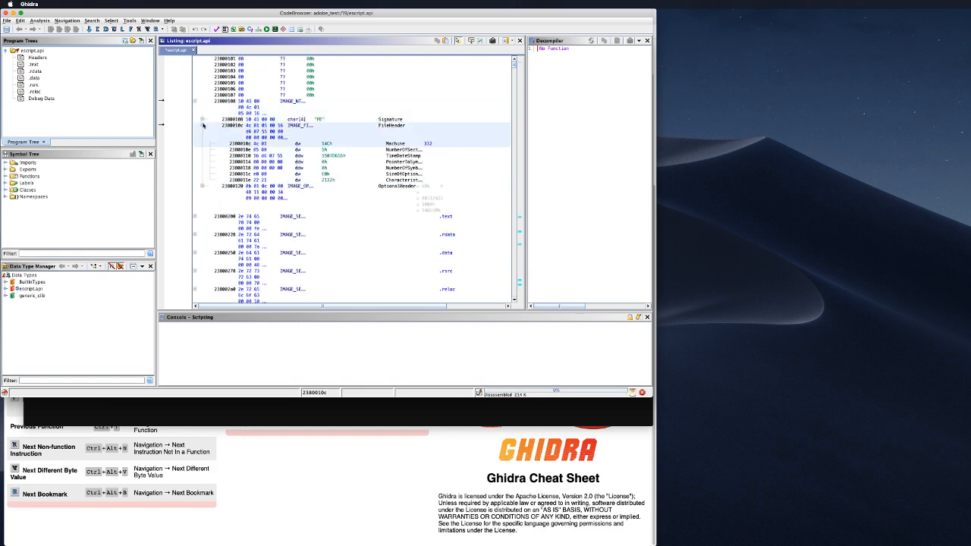
{"action": "left_click", "coordinate": [326, 155]}
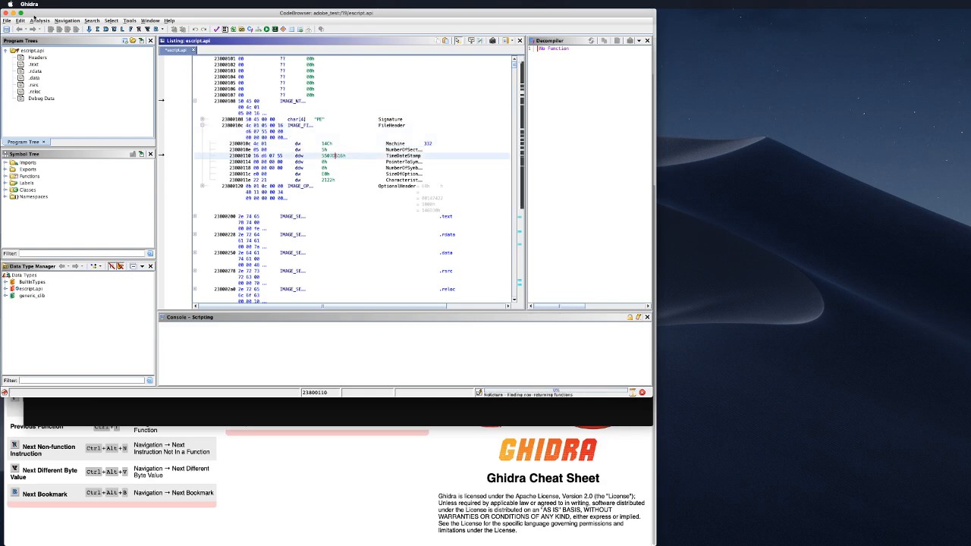
{"action": "left_click", "coordinate": [6, 21]}
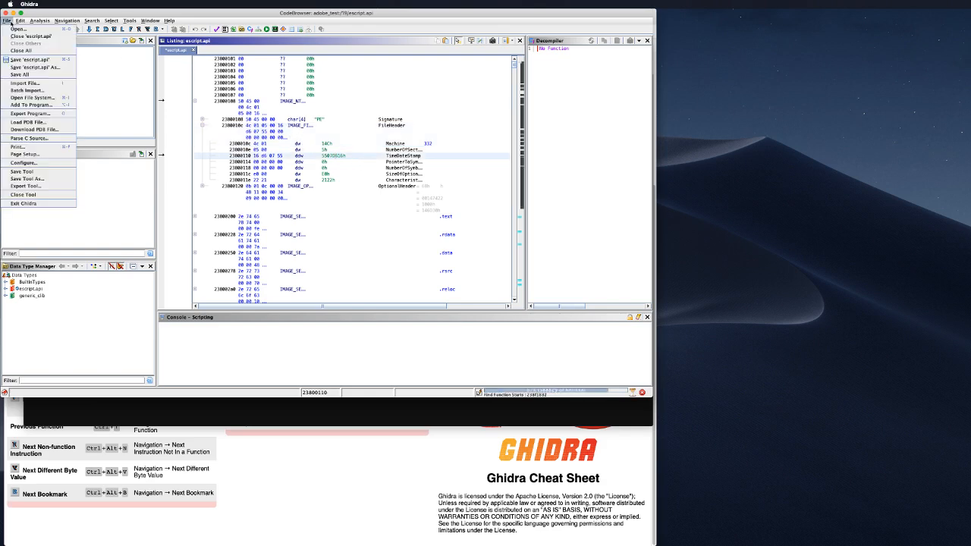
Step: Open the other escript.api copy alongside the first without analysing it
{"action": "left_click", "coordinate": [58, 30]}
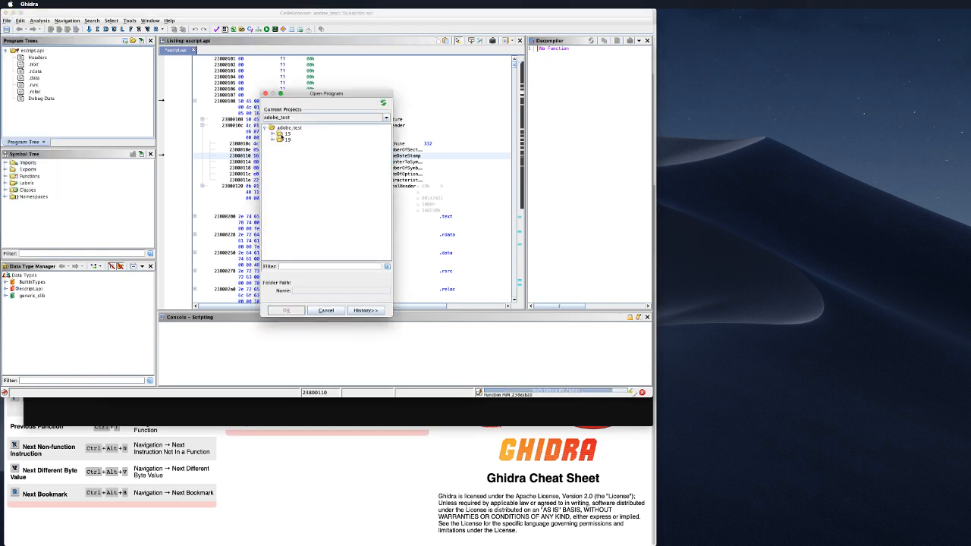
{"action": "double_click", "coordinate": [303, 153]}
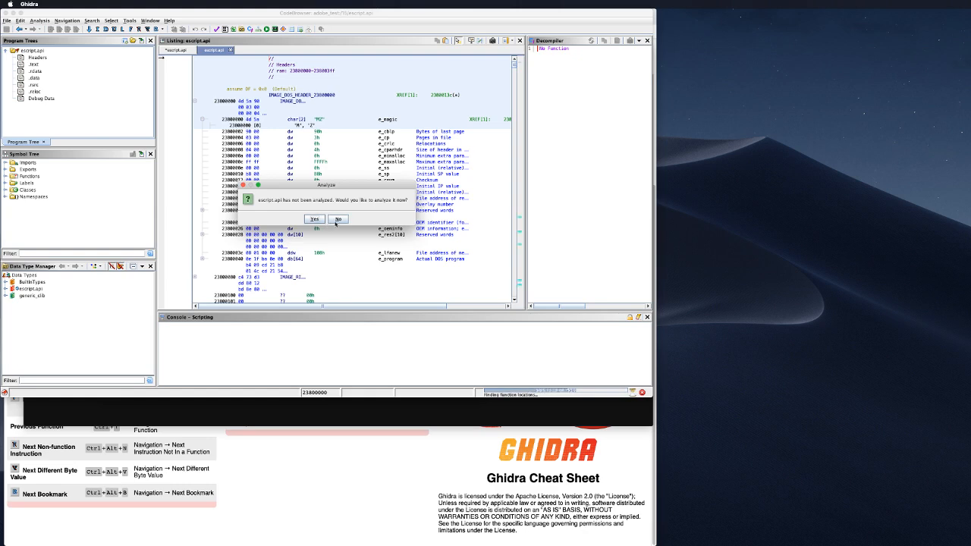
{"action": "left_click_drag", "start_coordinate": [334, 186], "coordinate": [336, 269]}
{"action": "left_click", "coordinate": [341, 301]}
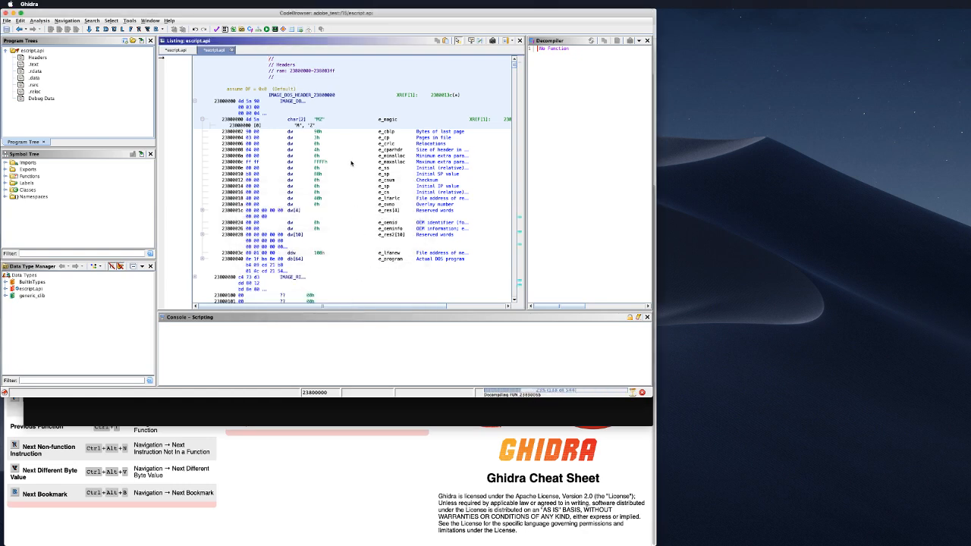
Step: Expand IMAGE_NT, Signature and FileHeader in the copy to show its TimeDateStamp
{"action": "scroll", "coordinate": [289, 172], "scroll_direction": "down", "scroll_amount": 10}
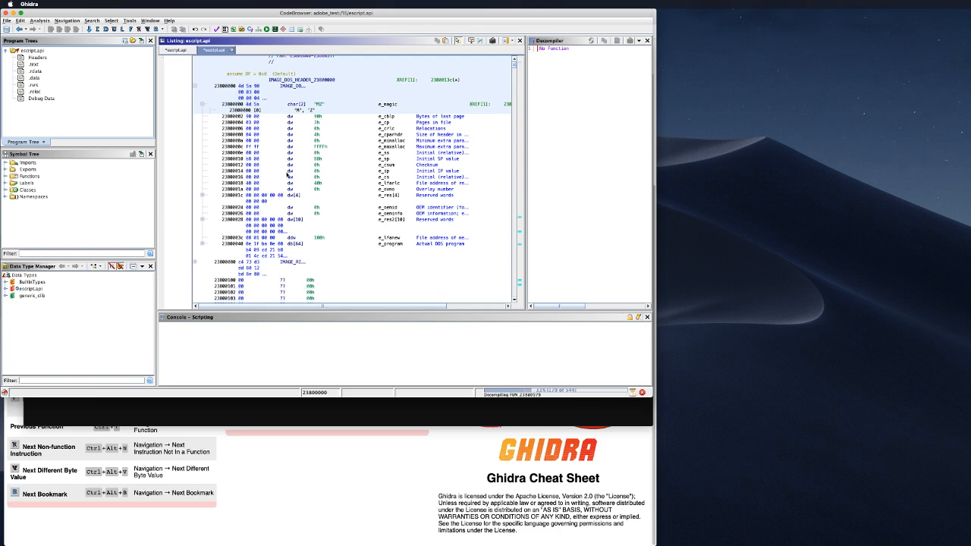
{"action": "scroll", "coordinate": [250, 168], "scroll_direction": "up", "scroll_amount": 3}
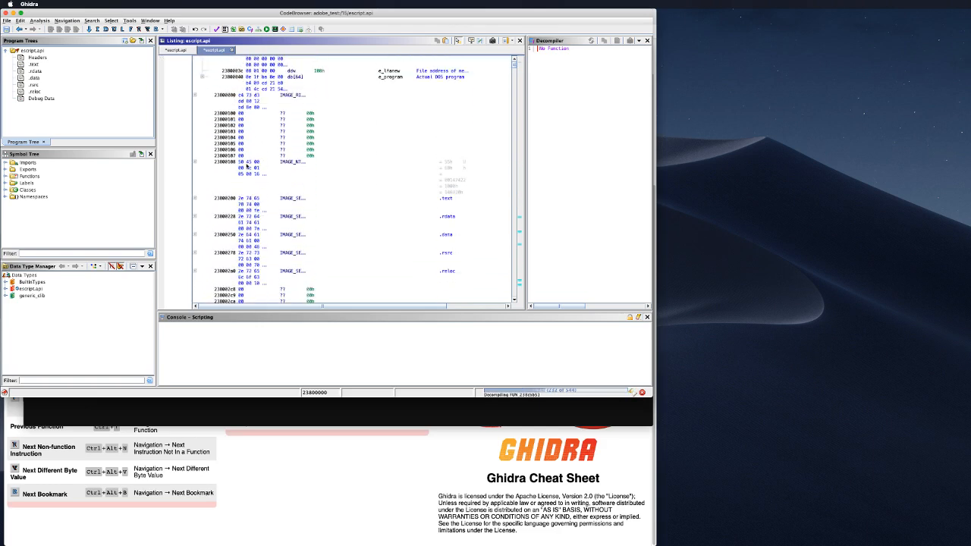
{"action": "left_click", "coordinate": [195, 161]}
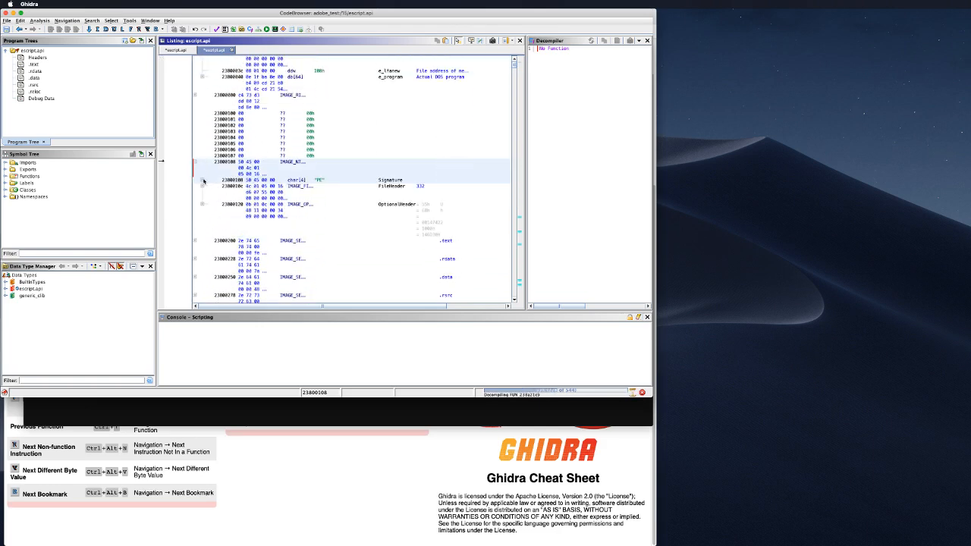
{"action": "left_click", "coordinate": [202, 181]}
{"action": "left_click", "coordinate": [202, 191]}
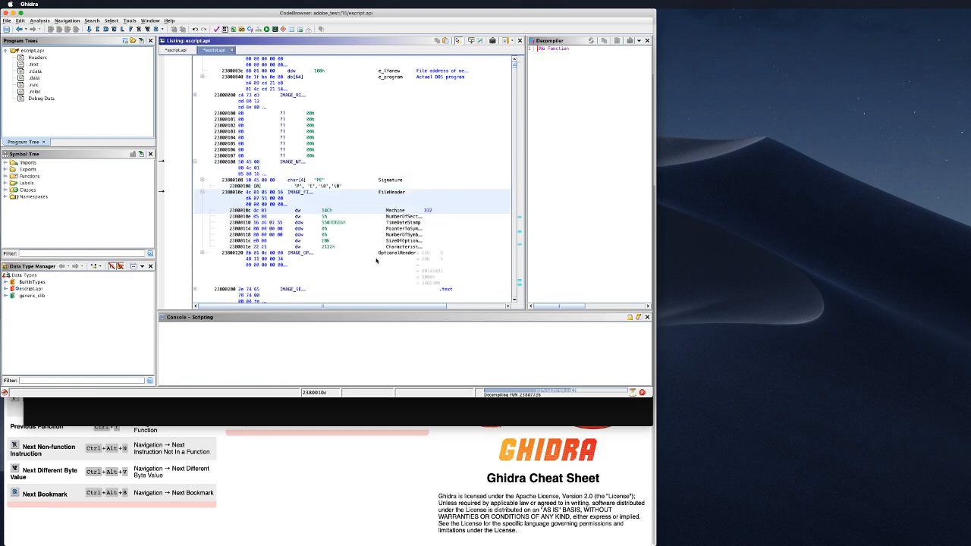
{"action": "left_click", "coordinate": [338, 223]}
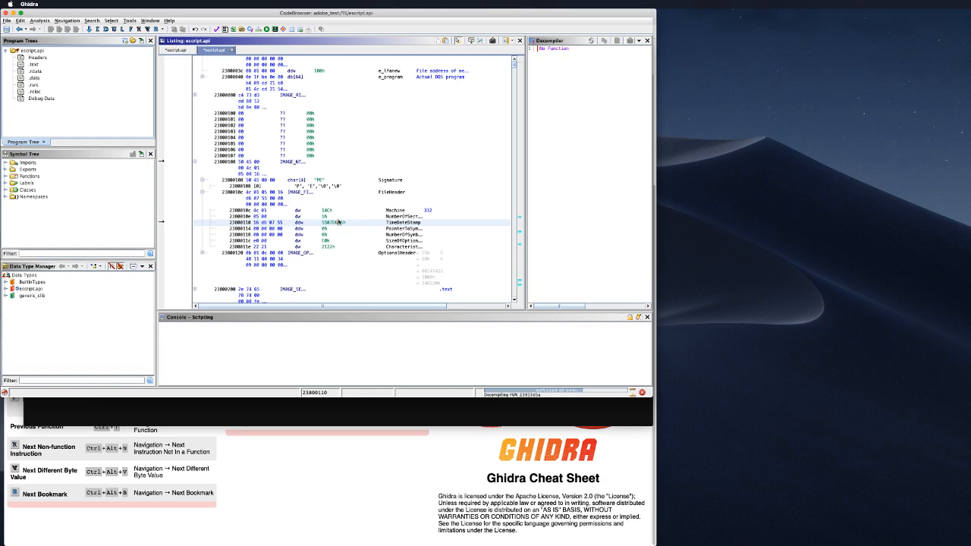
Step: Compare the two escript.api listings, then close the duplicate with Don't Save
{"action": "left_click", "coordinate": [188, 50]}
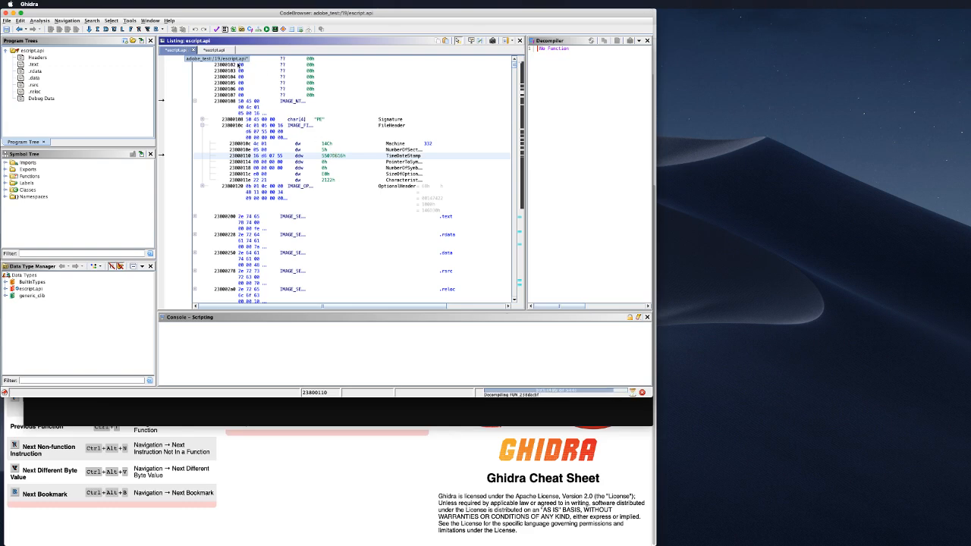
{"action": "left_click", "coordinate": [208, 50]}
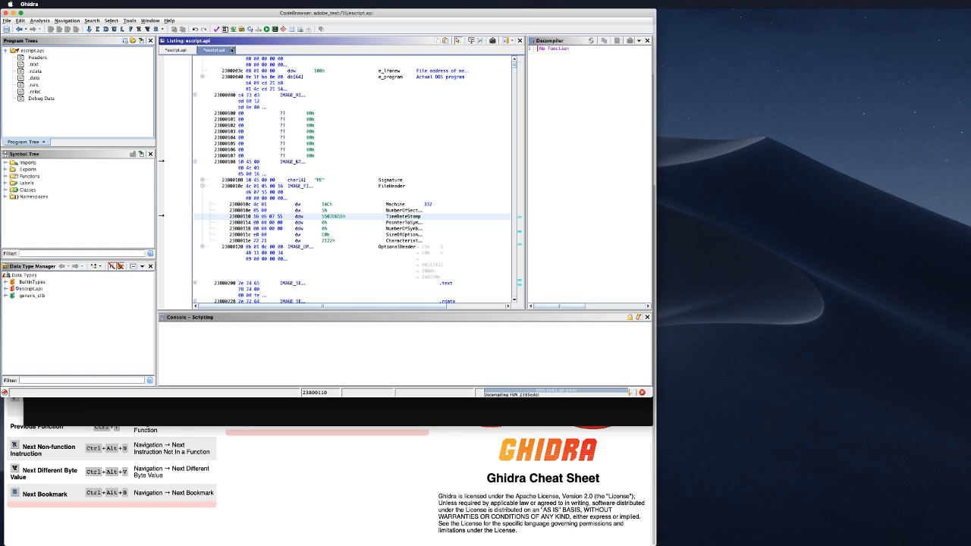
{"action": "left_click", "coordinate": [232, 50]}
{"action": "left_click", "coordinate": [329, 219]}
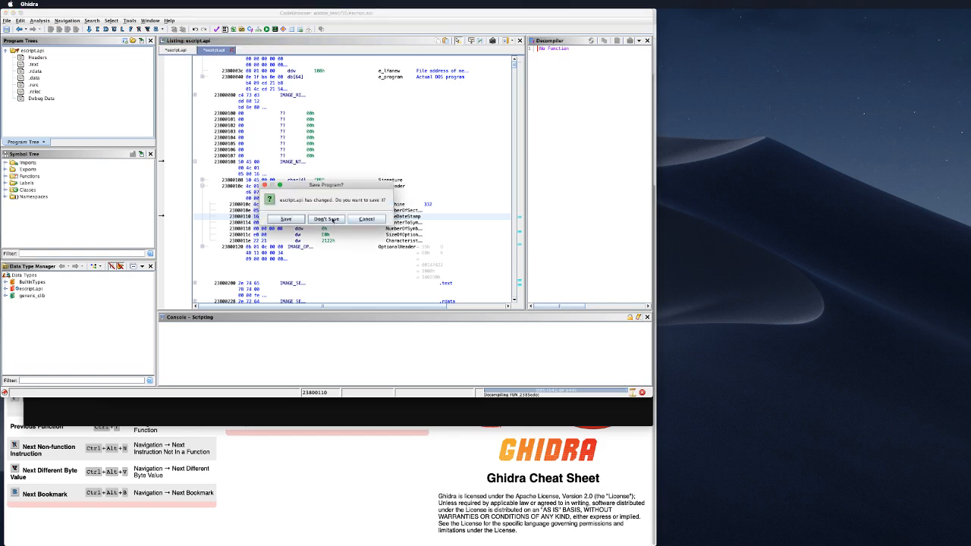
Step: Start an import and browse the file chooser up to adobe_test, then into folder 19
{"action": "left_click", "coordinate": [10, 21]}
{"action": "left_click", "coordinate": [11, 21]}
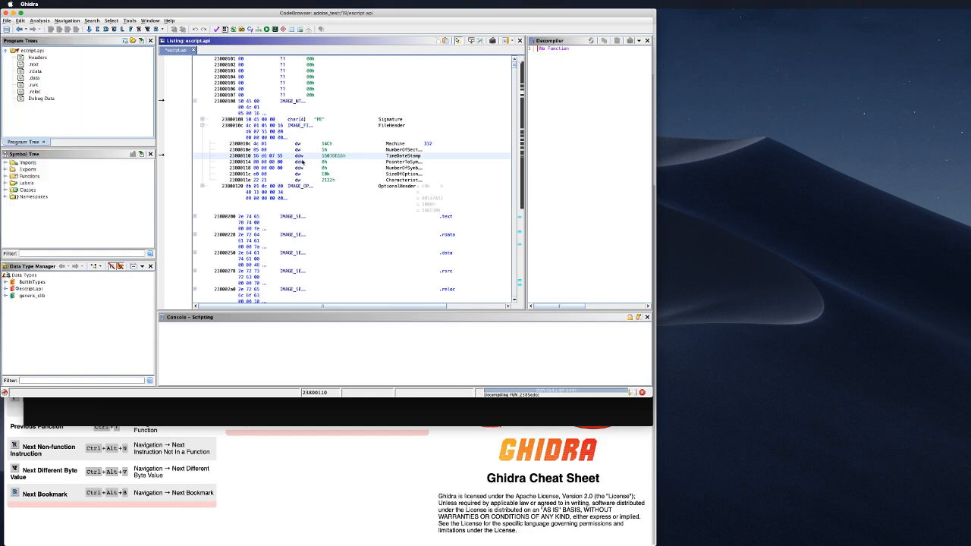
{"action": "key", "text": "i"}
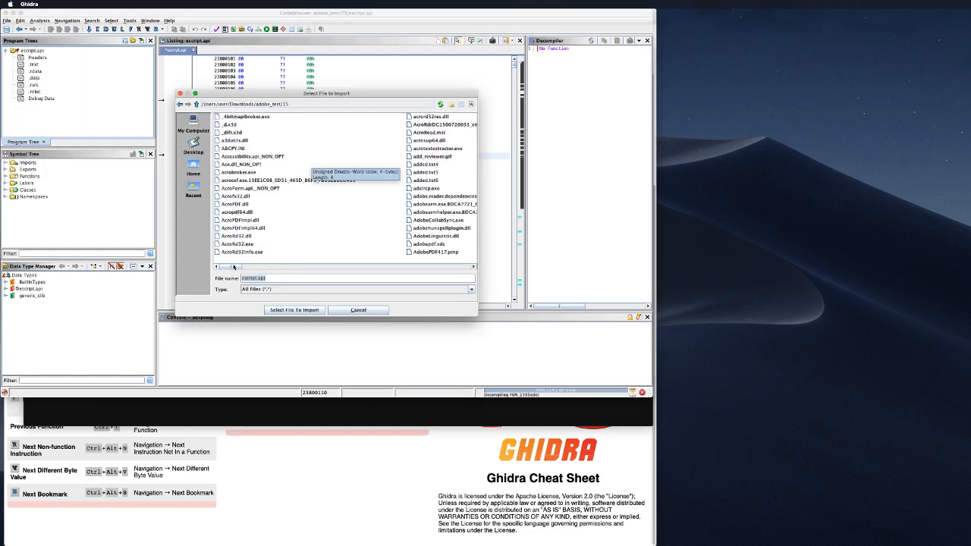
{"action": "left_click", "coordinate": [387, 267]}
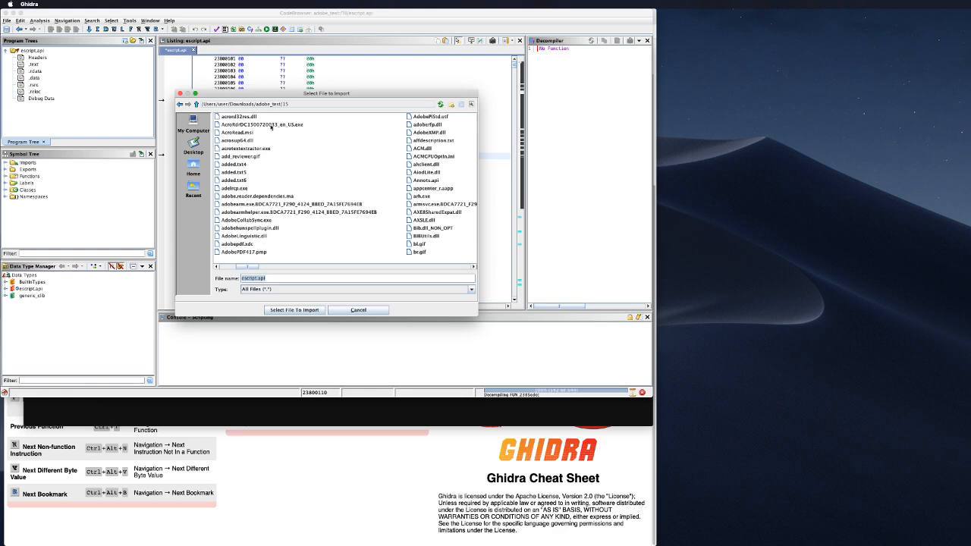
{"action": "left_click", "coordinate": [195, 103]}
{"action": "double_click", "coordinate": [250, 125]}
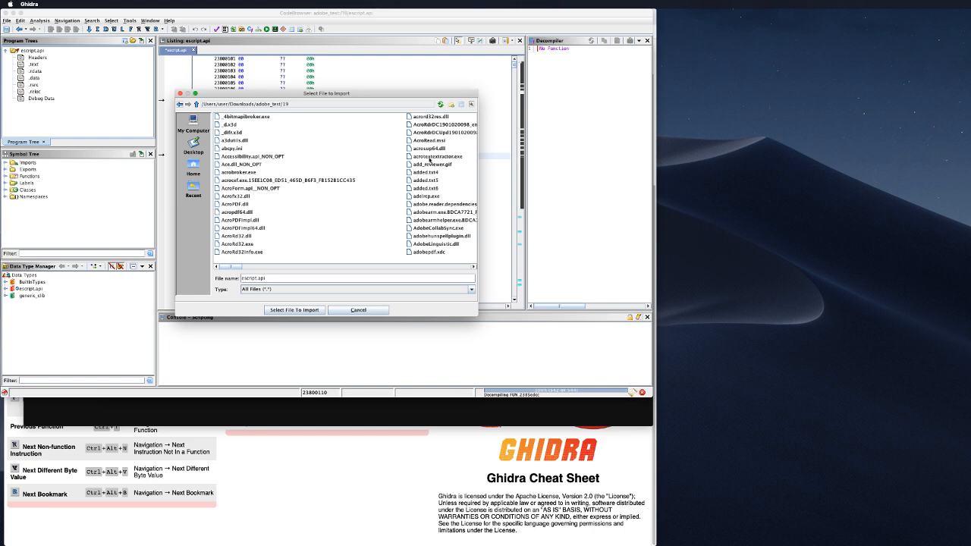
{"action": "left_click", "coordinate": [456, 133]}
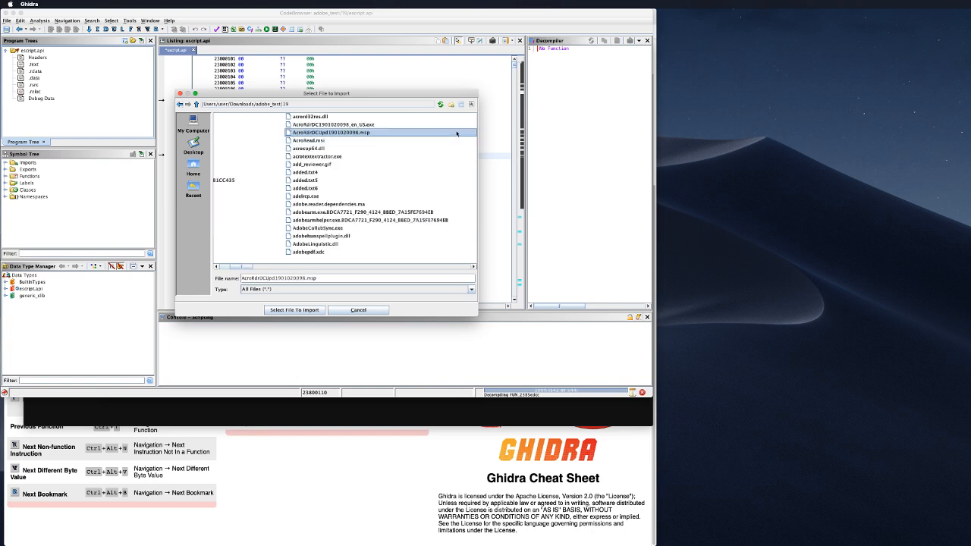
{"action": "left_click", "coordinate": [374, 125]}
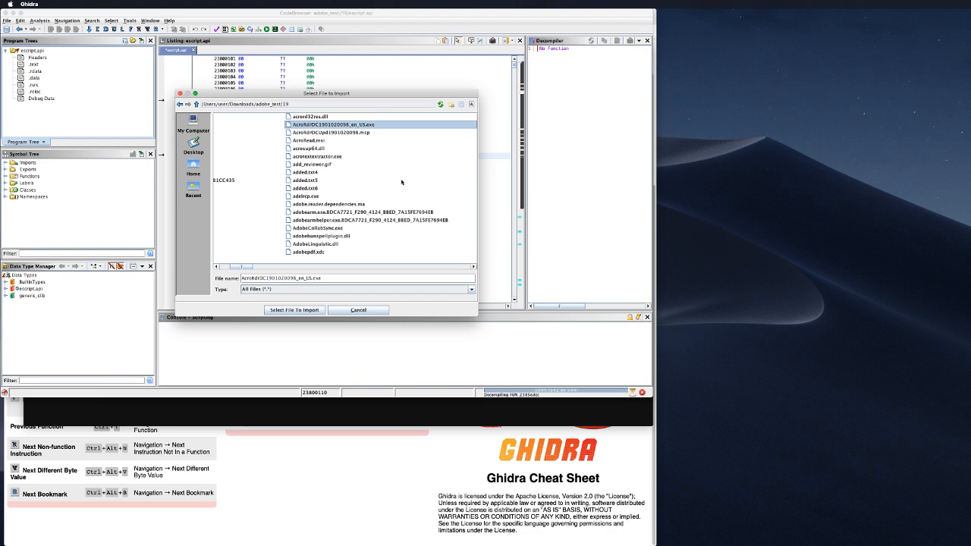
{"action": "left_click", "coordinate": [295, 267]}
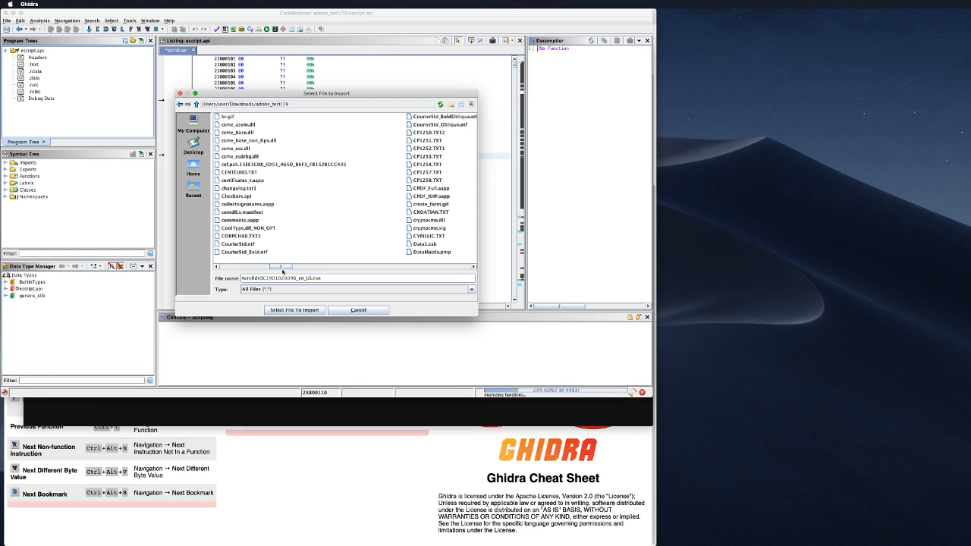
Step: Scroll the folder 19 file list right and select sqlite.dll
{"action": "left_click_drag", "start_coordinate": [282, 269], "coordinate": [349, 271]}
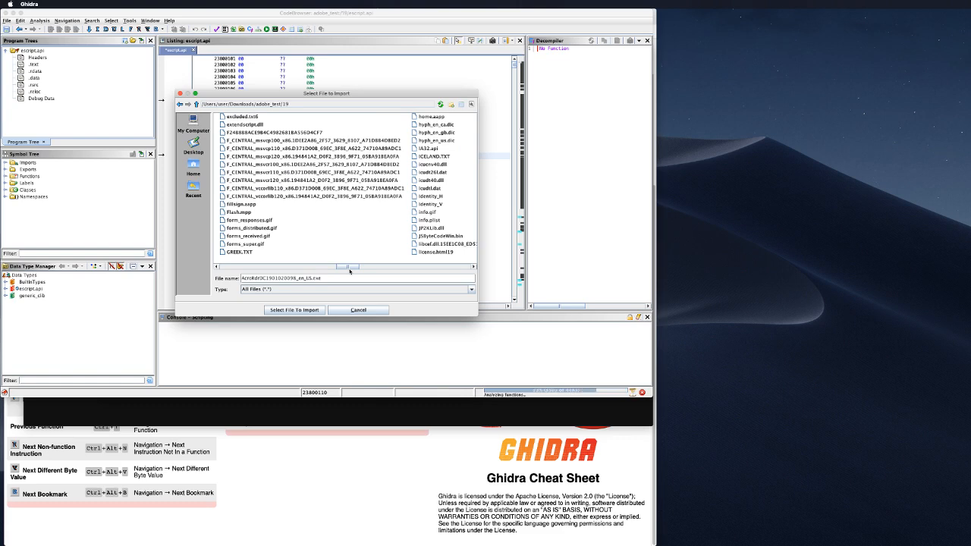
{"action": "left_click_drag", "start_coordinate": [350, 270], "coordinate": [415, 276]}
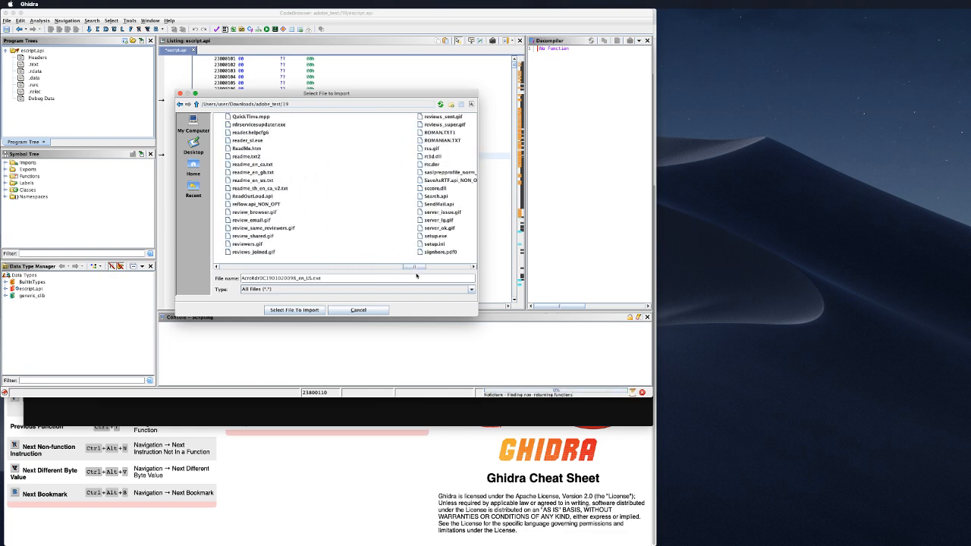
{"action": "left_click_drag", "start_coordinate": [415, 276], "coordinate": [447, 273]}
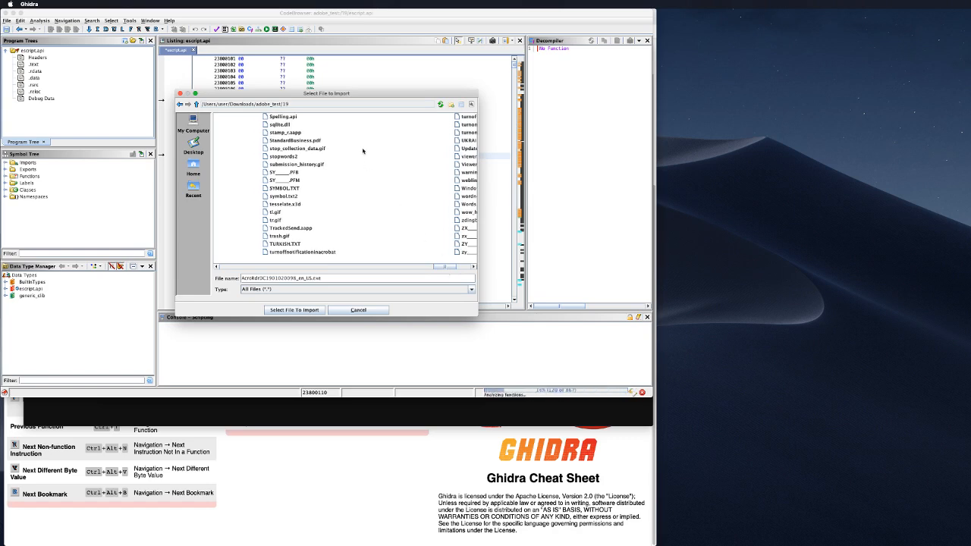
{"action": "left_click", "coordinate": [272, 126]}
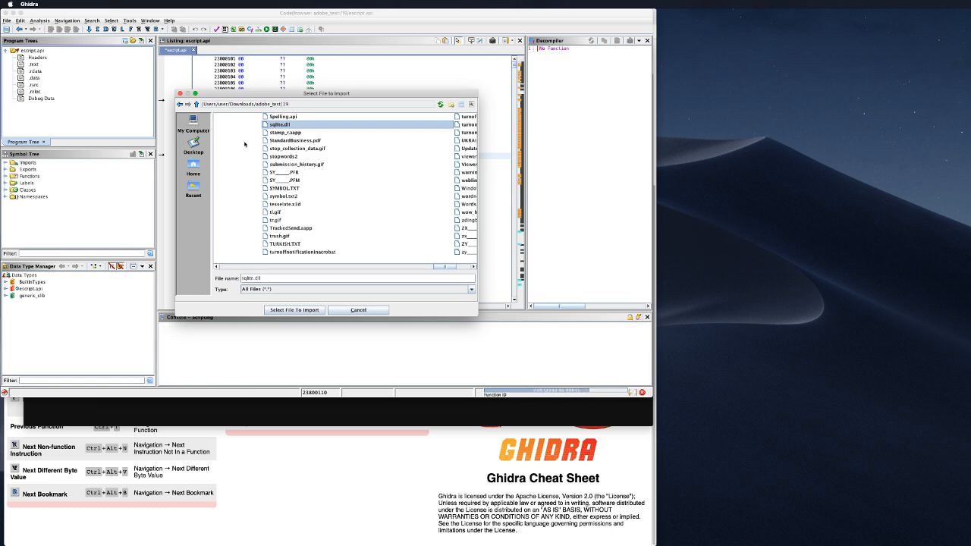
Step: Import sqlite.dll with default settings, skipping analysis, and bring up the filesystem container chooser
{"action": "left_click", "coordinate": [294, 310]}
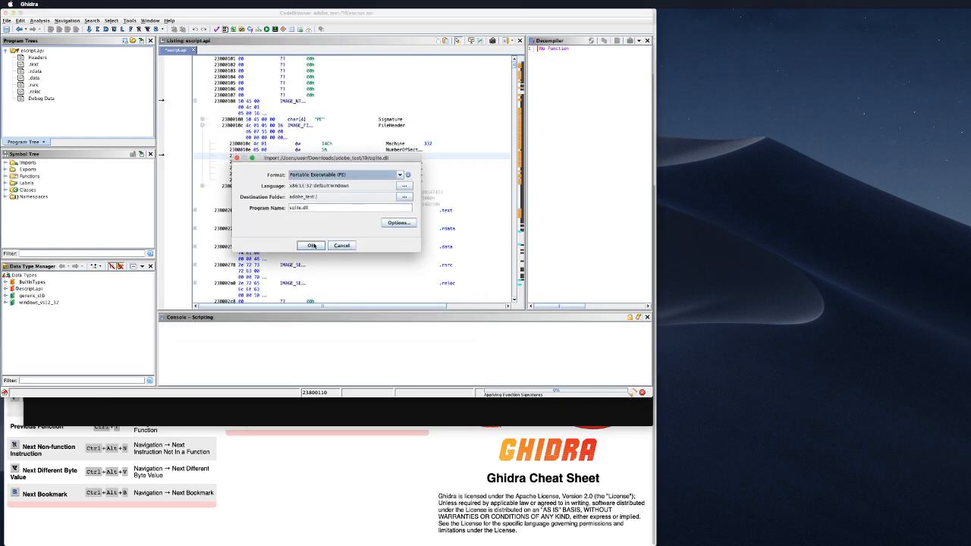
{"action": "left_click", "coordinate": [317, 245]}
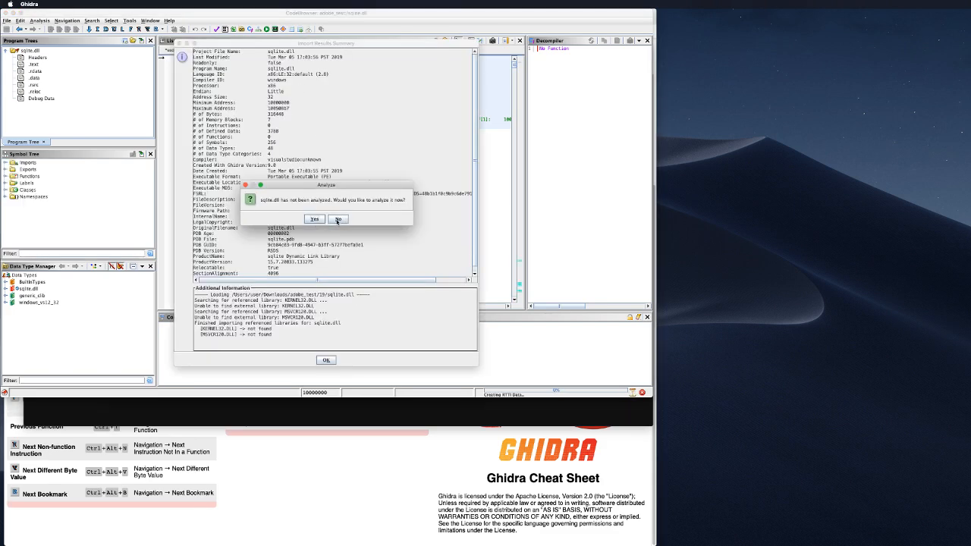
{"action": "left_click", "coordinate": [337, 220]}
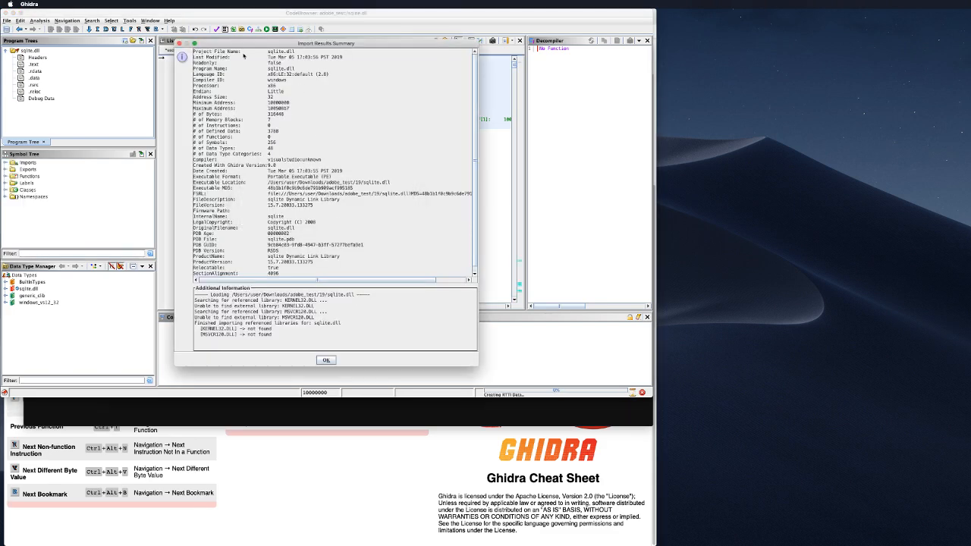
{"action": "left_click", "coordinate": [326, 359]}
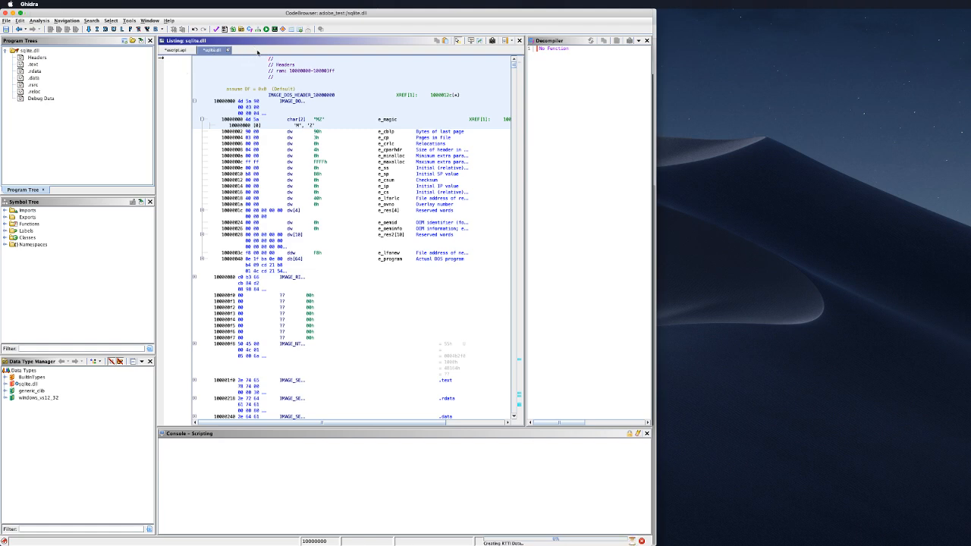
{"action": "key", "text": "super+i"}
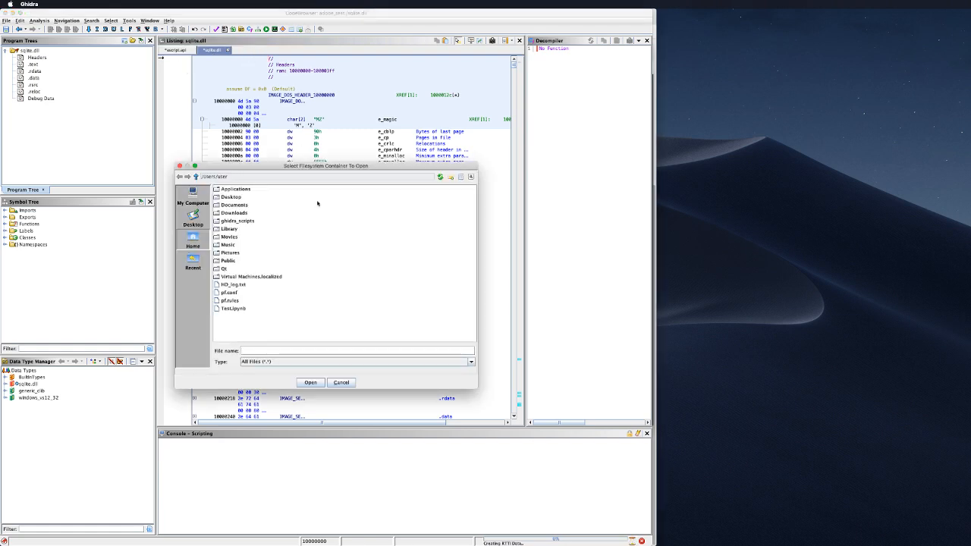
Step: Dismiss the container chooser and pick sqlite.dll from adobe_test/15 for import
{"action": "key", "text": "Escape"}
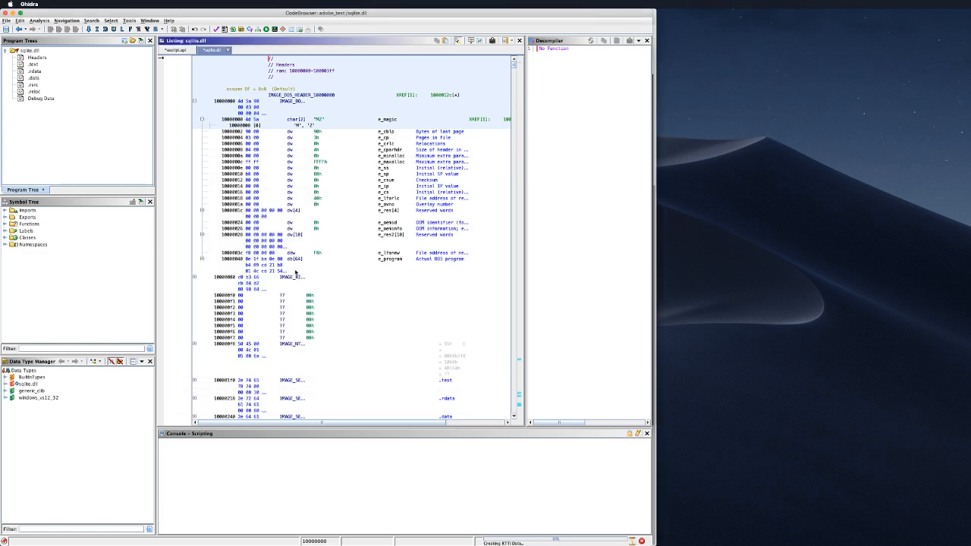
{"action": "key", "text": "i"}
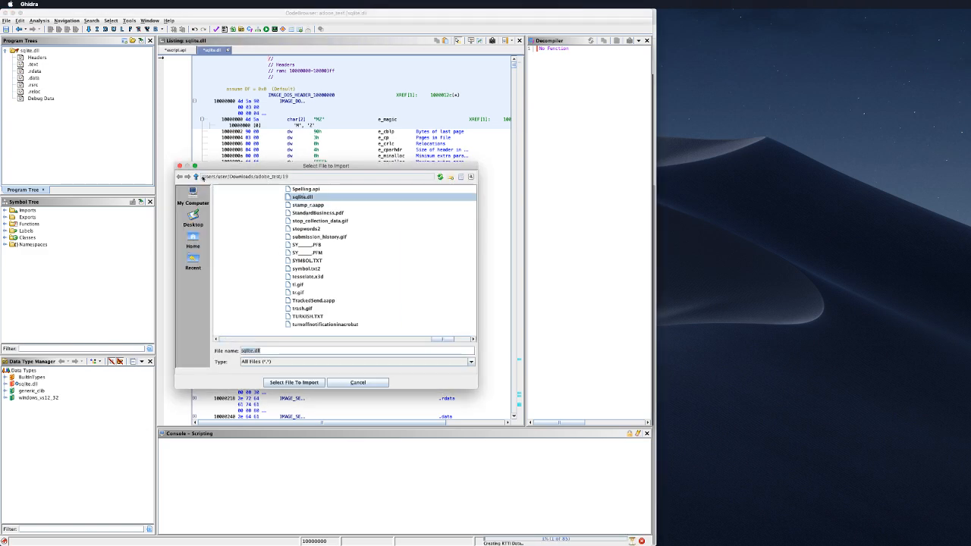
{"action": "left_click", "coordinate": [201, 177]}
{"action": "left_click", "coordinate": [223, 190]}
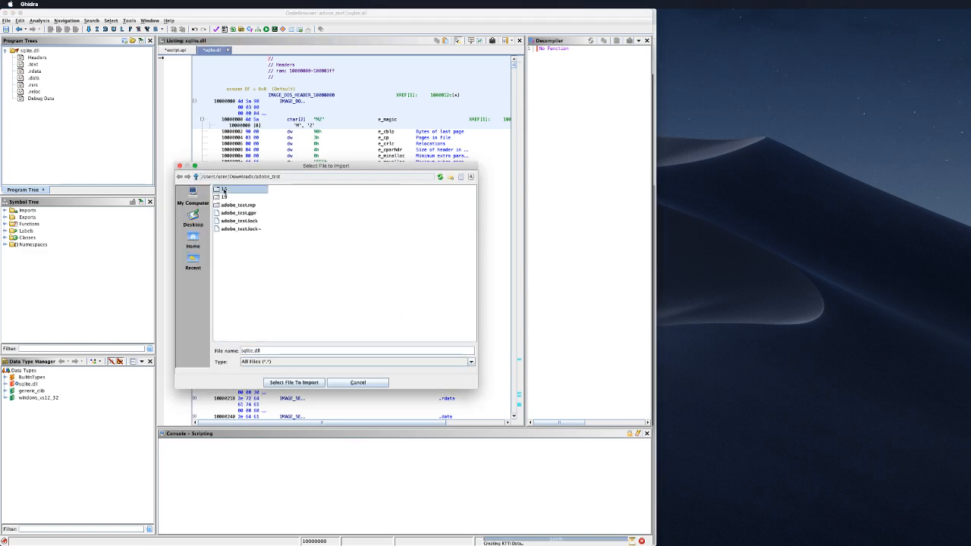
{"action": "double_click", "coordinate": [224, 190]}
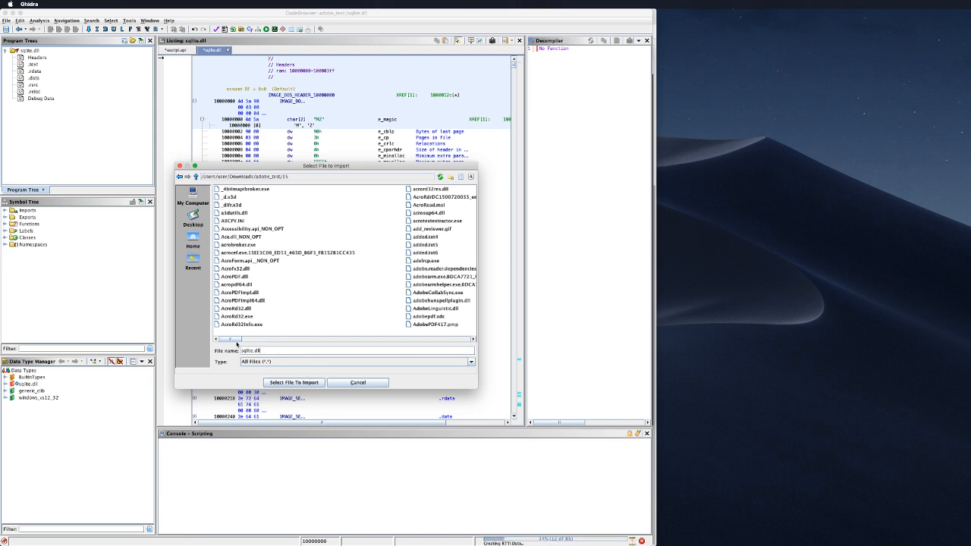
{"action": "left_click_drag", "start_coordinate": [237, 344], "coordinate": [435, 343]}
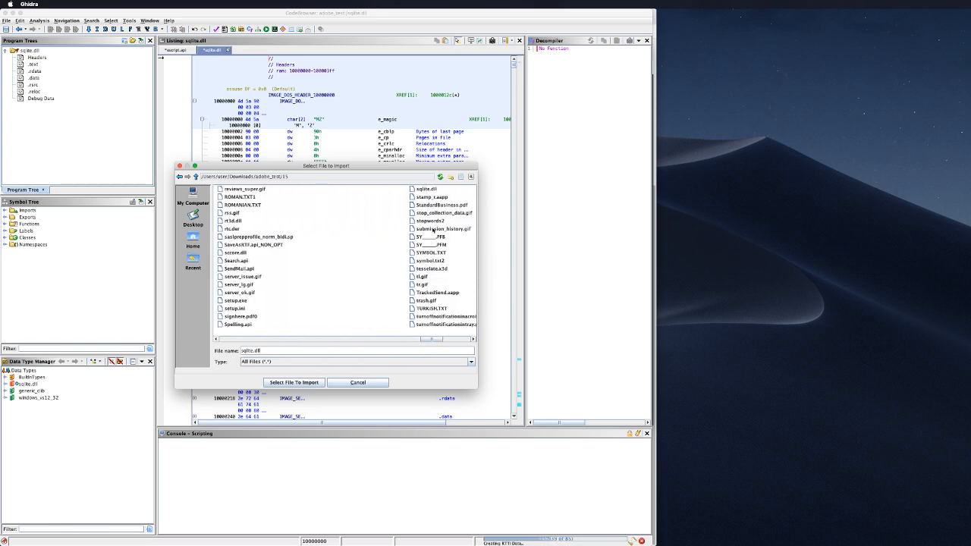
{"action": "left_click", "coordinate": [427, 189]}
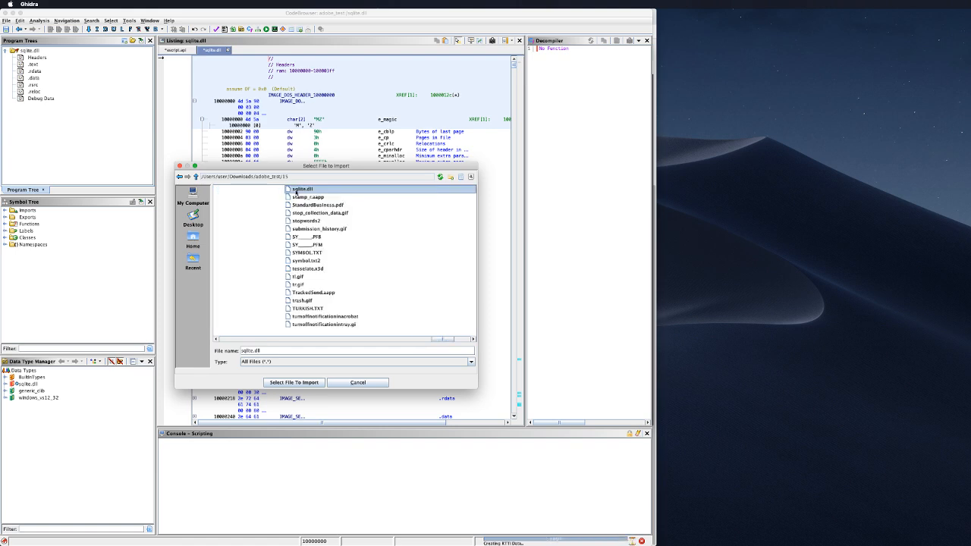
{"action": "double_click", "coordinate": [345, 191]}
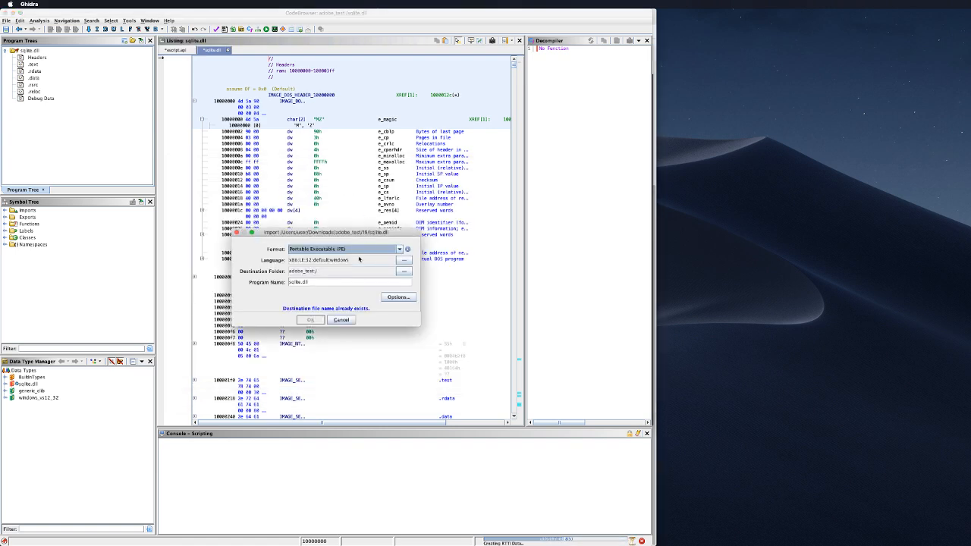
Step: Set the destination folder to project folder 15 and start the import
{"action": "left_click", "coordinate": [341, 271]}
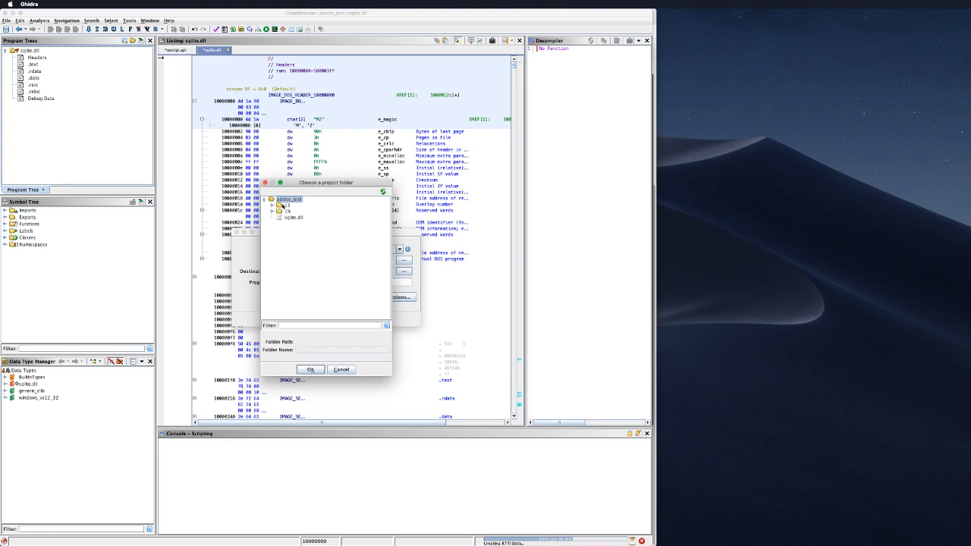
{"action": "left_click", "coordinate": [287, 205]}
{"action": "left_click", "coordinate": [310, 369]}
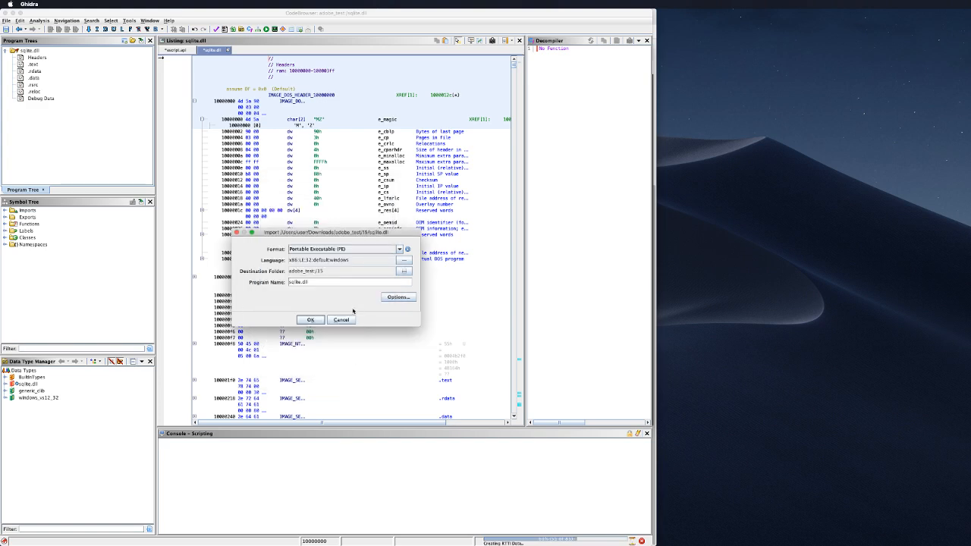
{"action": "left_click", "coordinate": [311, 319]}
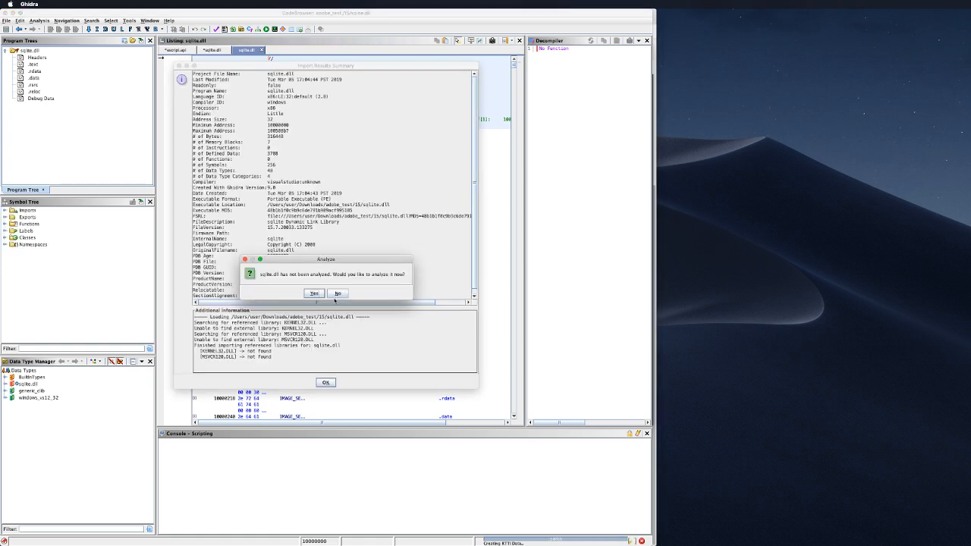
Step: Skip analysing 15/sqlite.dll, dismiss the summary, and switch to the first sqlite.dll listing
{"action": "left_click", "coordinate": [336, 294]}
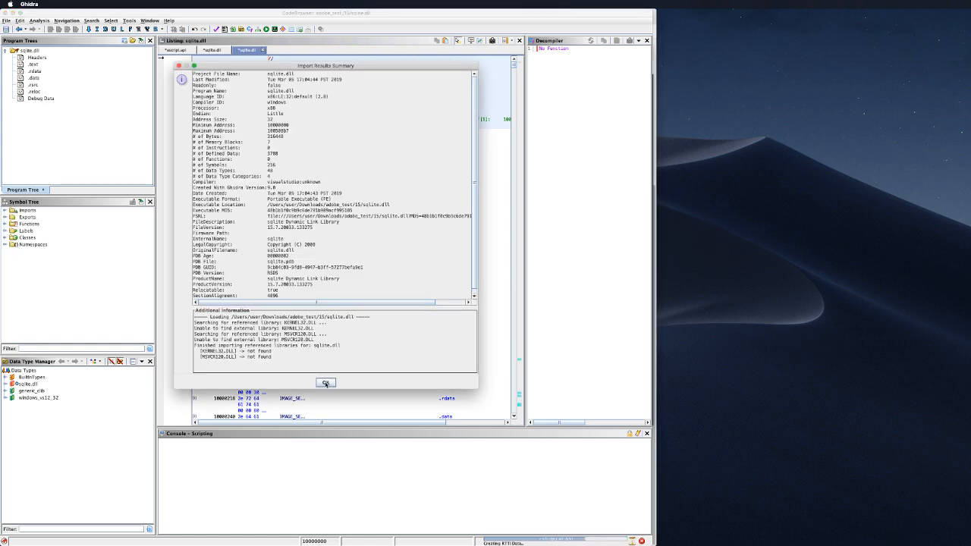
{"action": "left_click", "coordinate": [326, 383]}
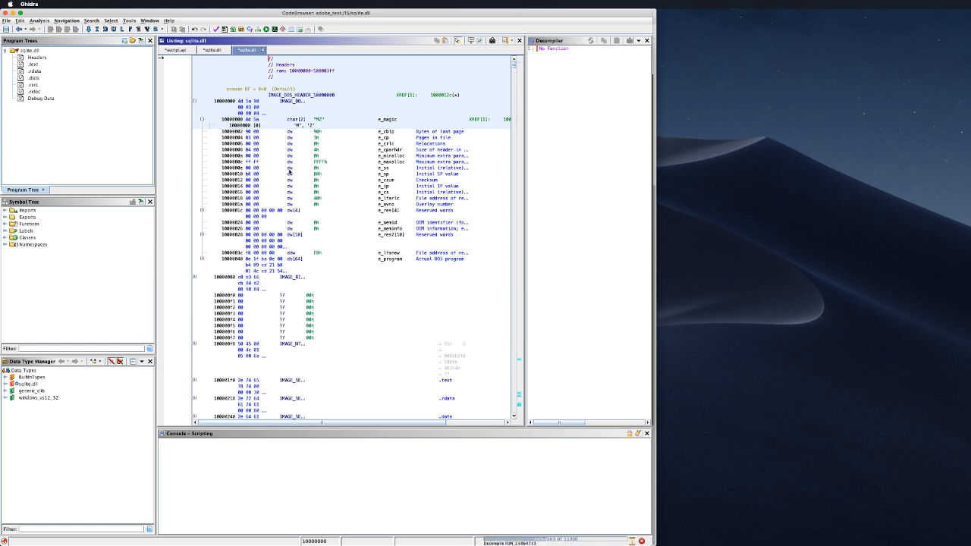
{"action": "left_click", "coordinate": [210, 51]}
Step: Cancel the running auto analysis, then close escript.api with Don't Save
{"action": "left_click", "coordinate": [186, 51]}
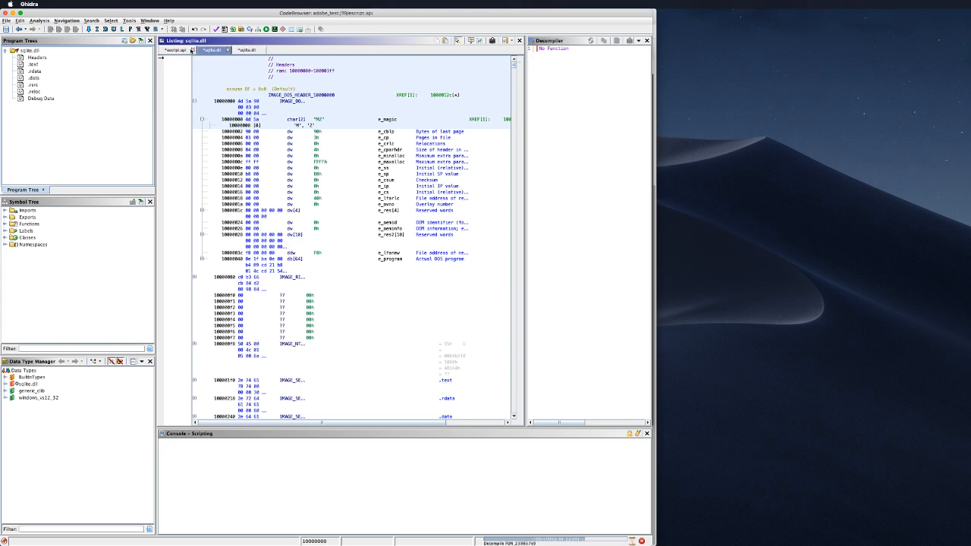
{"action": "left_click", "coordinate": [192, 50]}
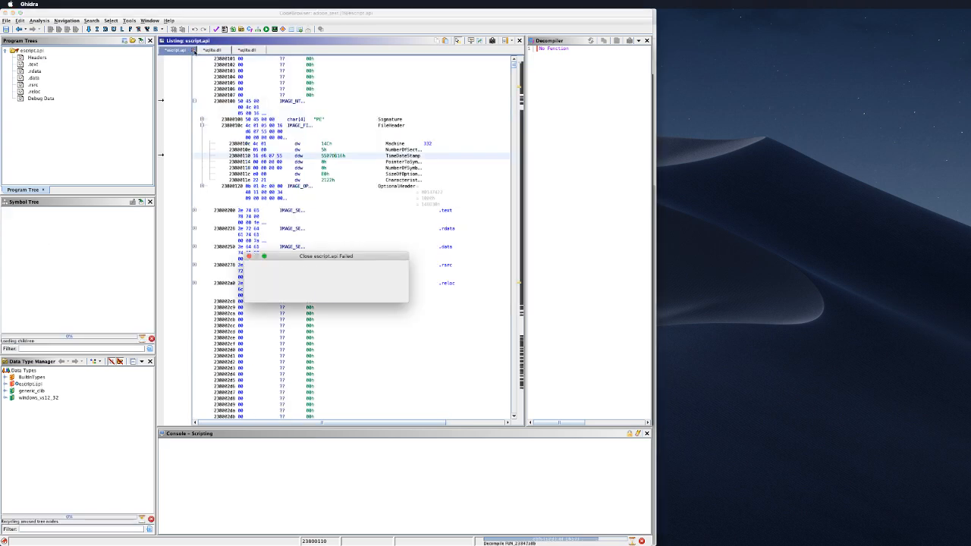
{"action": "left_click", "coordinate": [325, 296]}
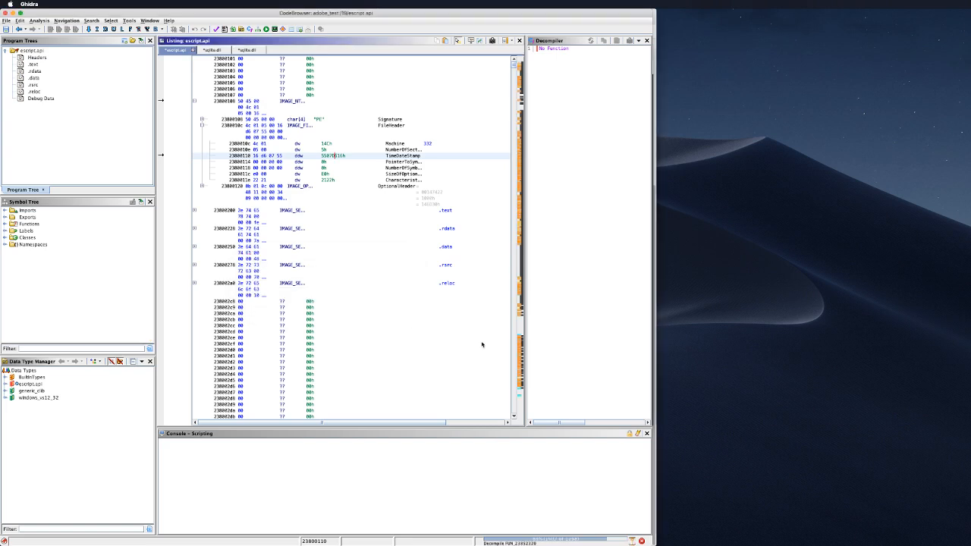
{"action": "left_click", "coordinate": [641, 541]}
{"action": "left_click", "coordinate": [312, 293]}
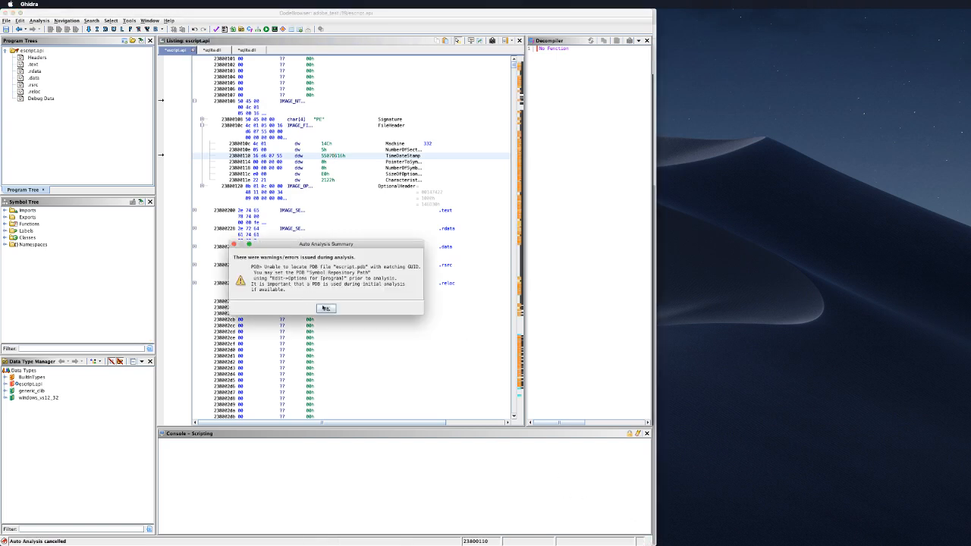
{"action": "left_click", "coordinate": [325, 308]}
{"action": "left_click", "coordinate": [192, 50]}
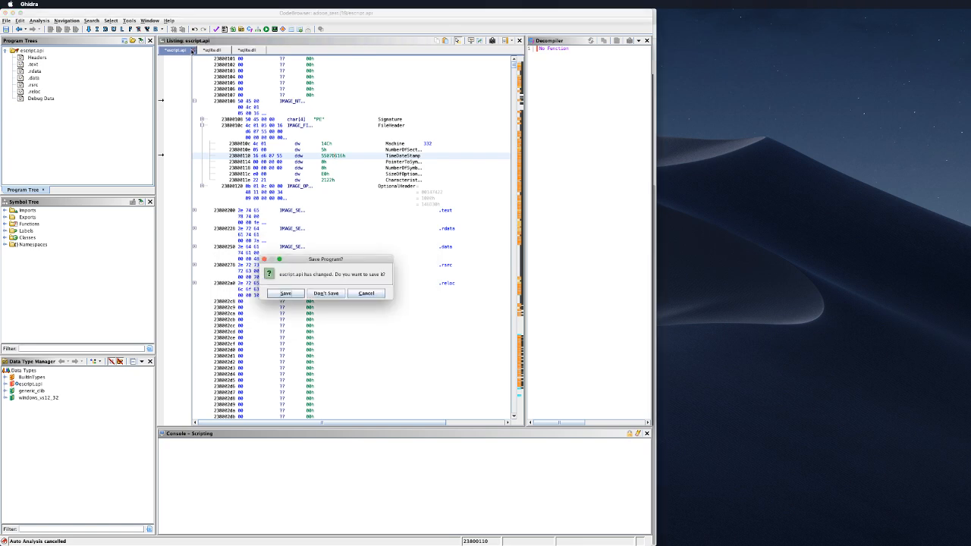
{"action": "left_click", "coordinate": [327, 293]}
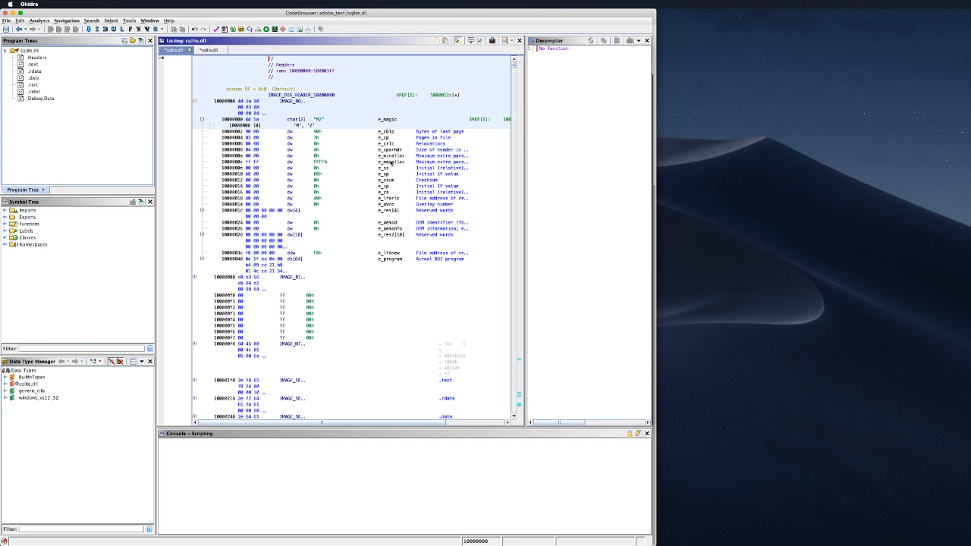
Step: In the second sqlite.dll listing, expand the rich header, NT headers at 100000f8, and FileHeader
{"action": "left_click", "coordinate": [212, 50]}
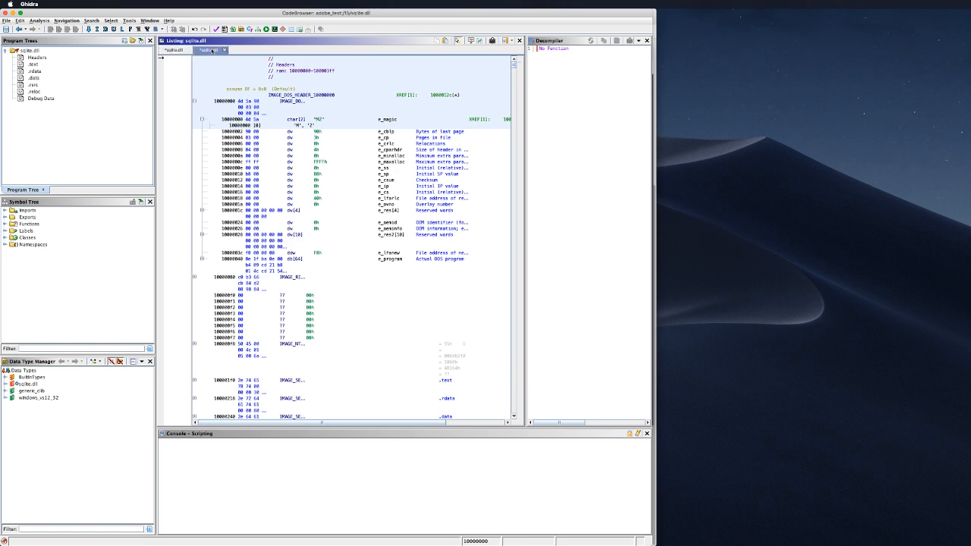
{"action": "left_click", "coordinate": [183, 50]}
{"action": "left_click", "coordinate": [212, 51]}
{"action": "left_click", "coordinate": [195, 277]}
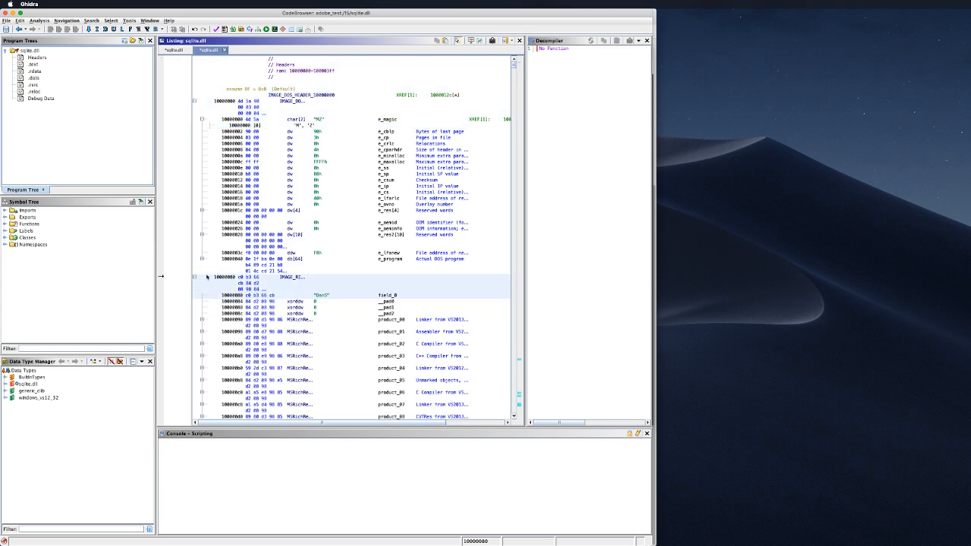
{"action": "scroll", "coordinate": [206, 277], "scroll_direction": "down", "scroll_amount": 1}
{"action": "scroll", "coordinate": [210, 269], "scroll_direction": "down", "scroll_amount": 2}
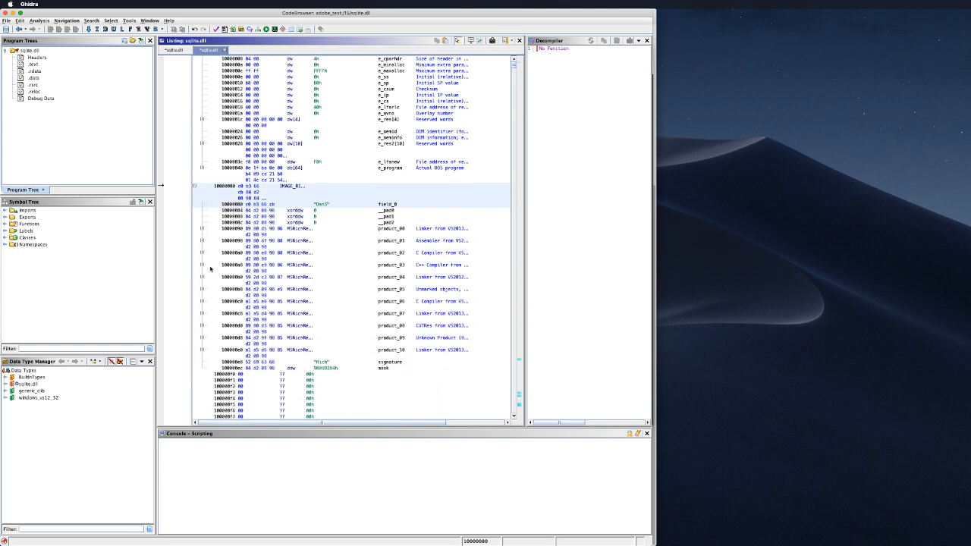
{"action": "scroll", "coordinate": [210, 269], "scroll_direction": "down", "scroll_amount": 3}
{"action": "scroll", "coordinate": [208, 291], "scroll_direction": "down", "scroll_amount": 2}
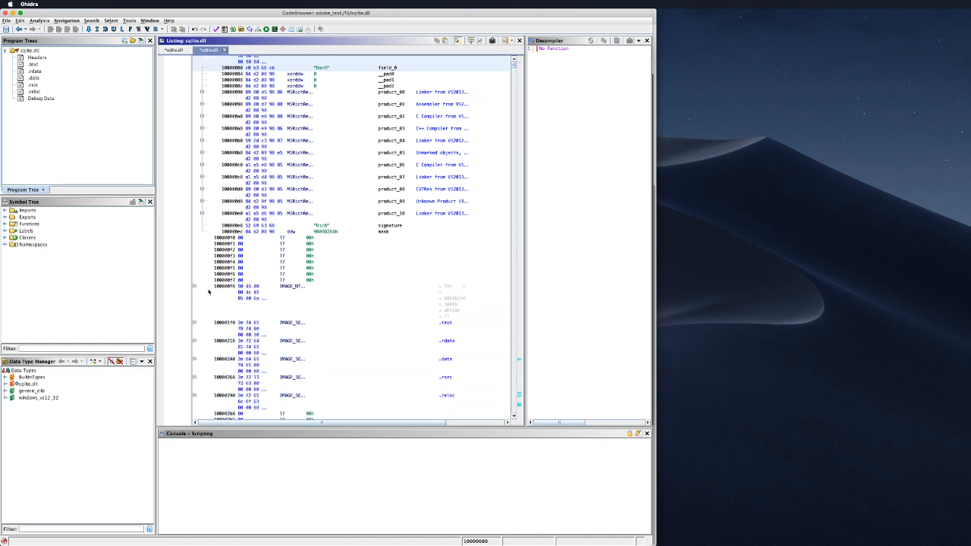
{"action": "left_click", "coordinate": [195, 286]}
{"action": "left_click", "coordinate": [201, 311]}
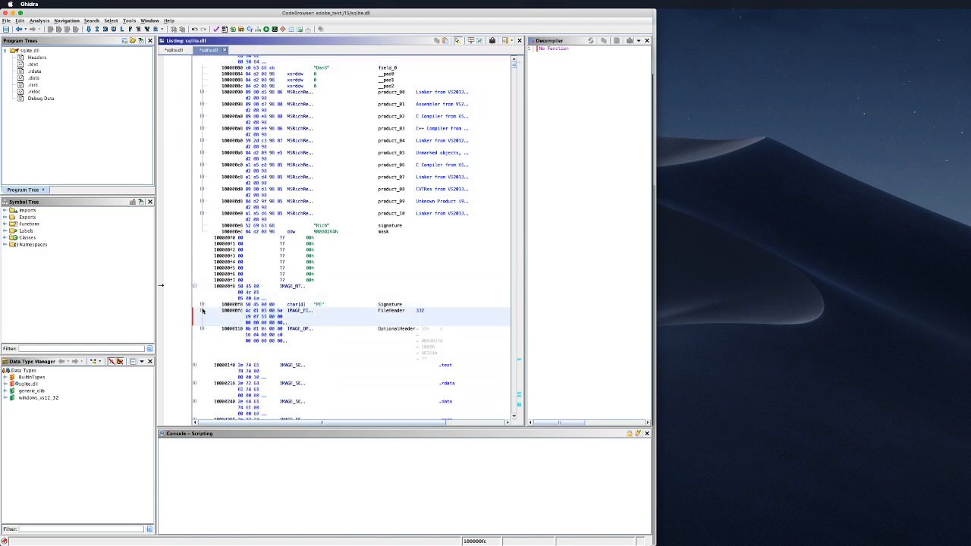
{"action": "left_click", "coordinate": [378, 343]}
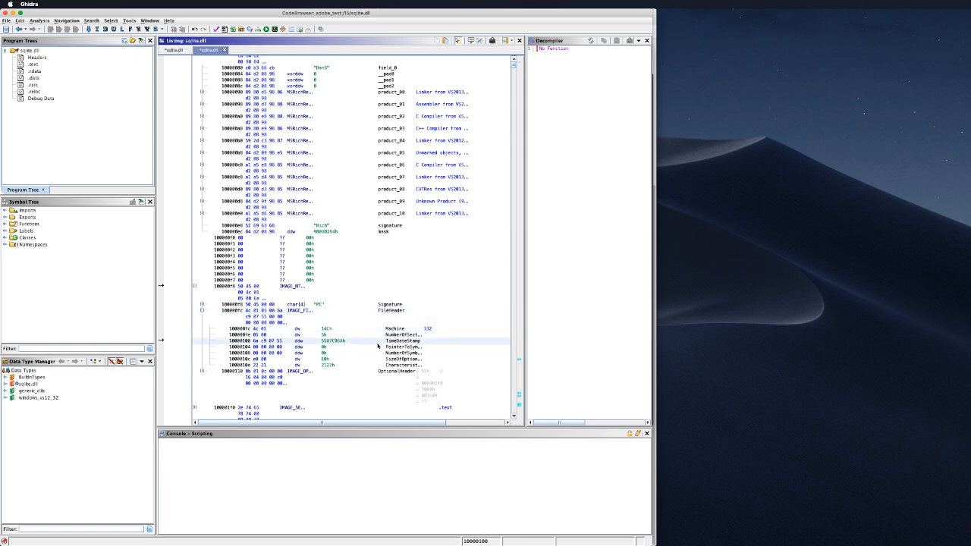
Step: Expand the NT headers and FileHeader in the first sqlite.dll listing, then return to the second
{"action": "left_click", "coordinate": [173, 50]}
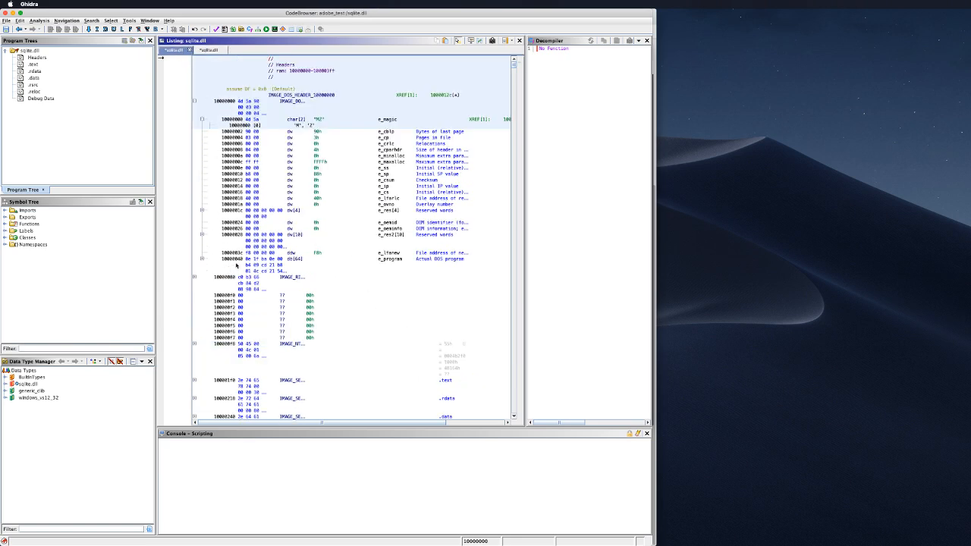
{"action": "left_click", "coordinate": [195, 344]}
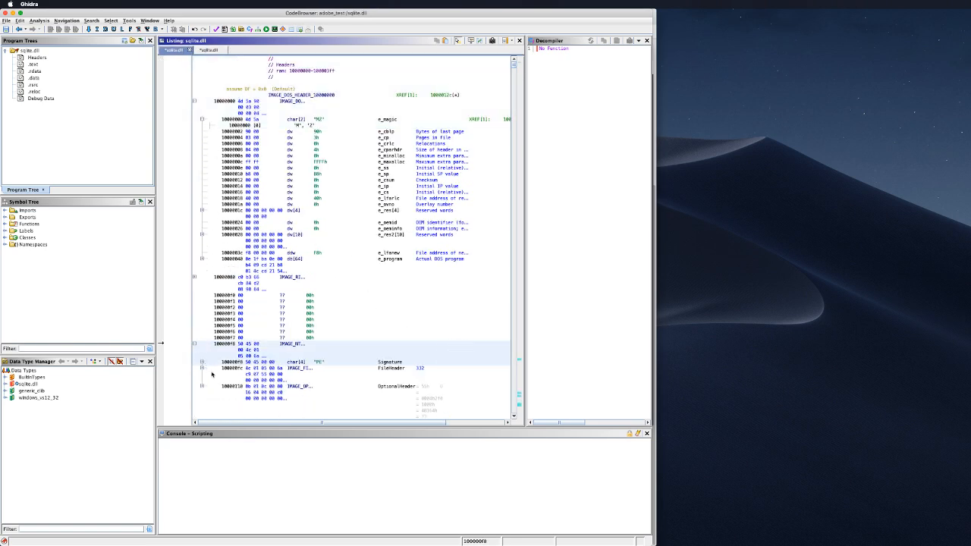
{"action": "left_click", "coordinate": [202, 368]}
{"action": "scroll", "coordinate": [201, 364], "scroll_direction": "down", "scroll_amount": 1}
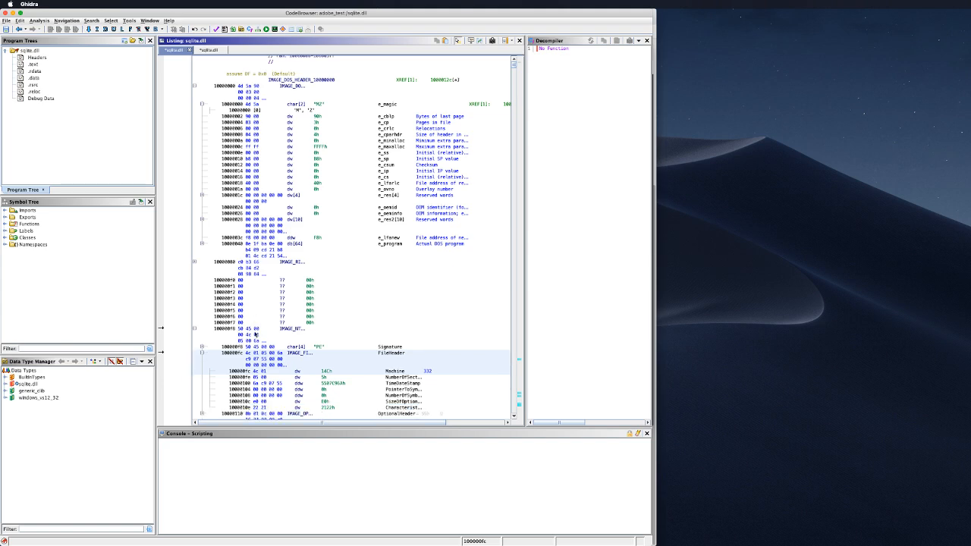
{"action": "left_click", "coordinate": [209, 50]}
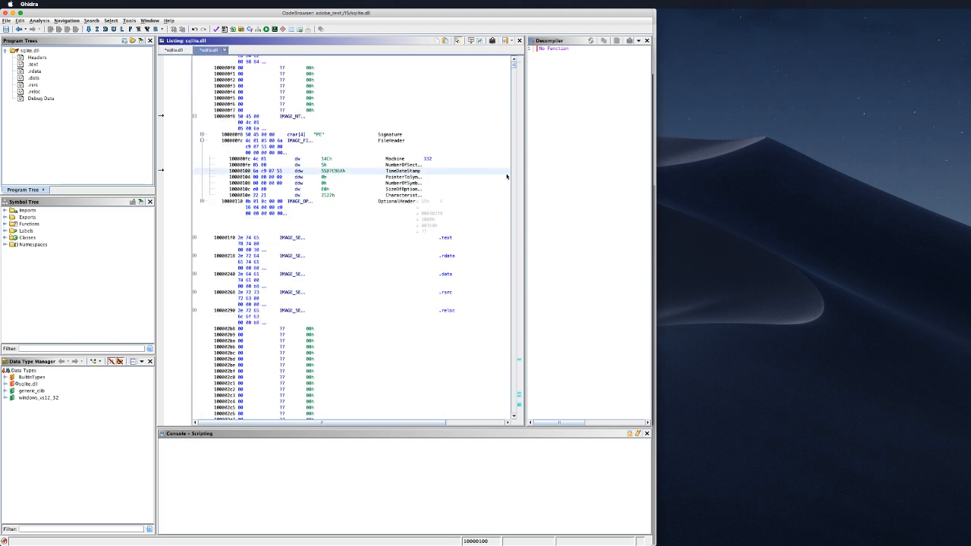
Step: Close both sqlite.dll listings, discarding their unsaved changes
{"action": "left_click", "coordinate": [225, 50]}
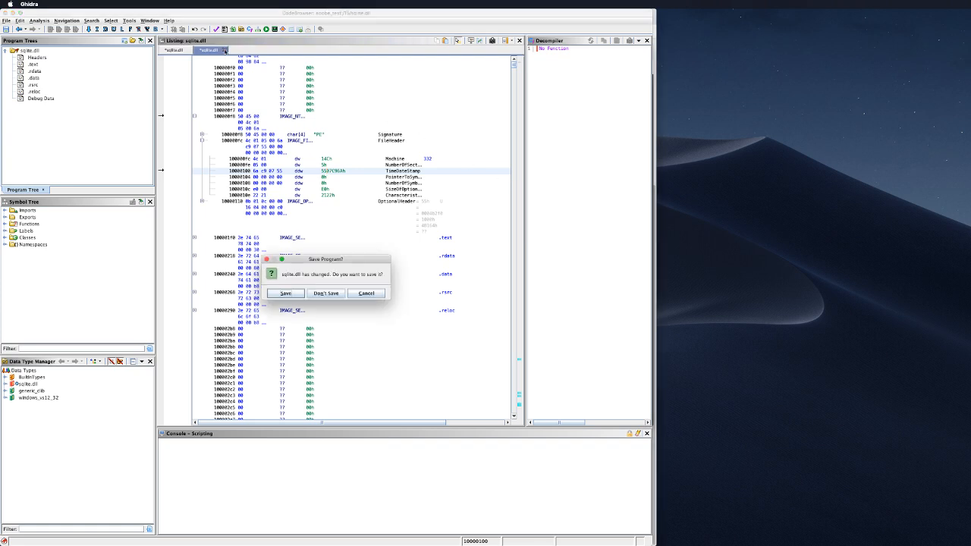
{"action": "left_click", "coordinate": [326, 293]}
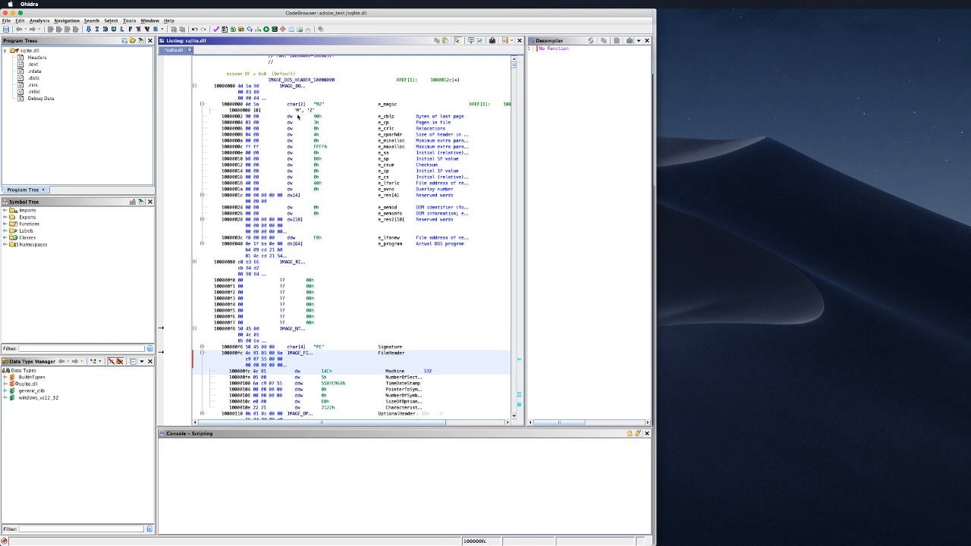
{"action": "left_click", "coordinate": [190, 50]}
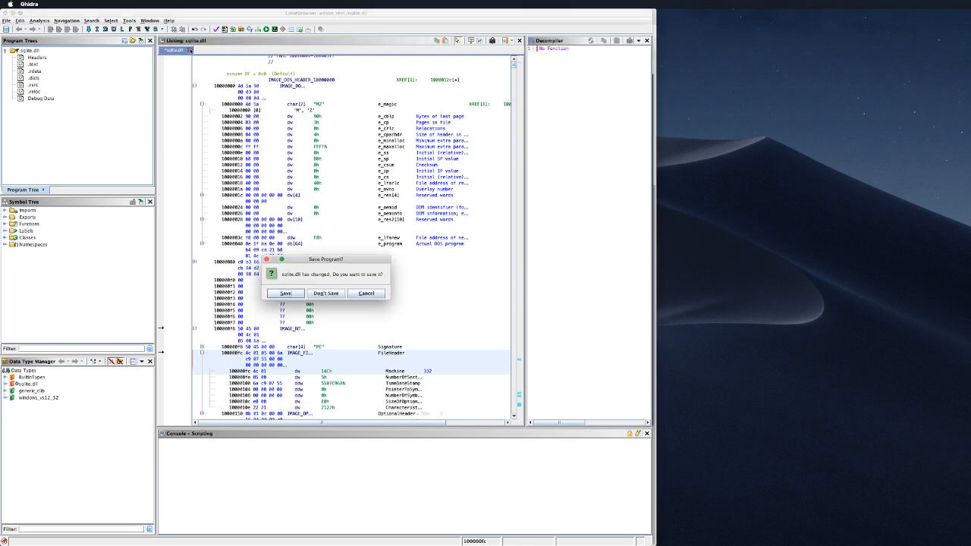
{"action": "left_click", "coordinate": [326, 293]}
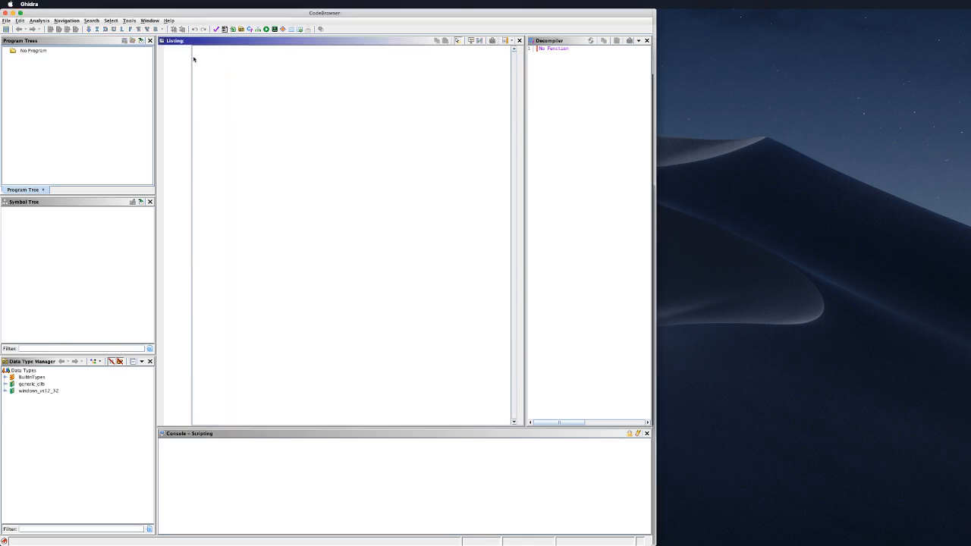
Step: Look through the File menu twice without choosing any command
{"action": "left_click", "coordinate": [6, 20]}
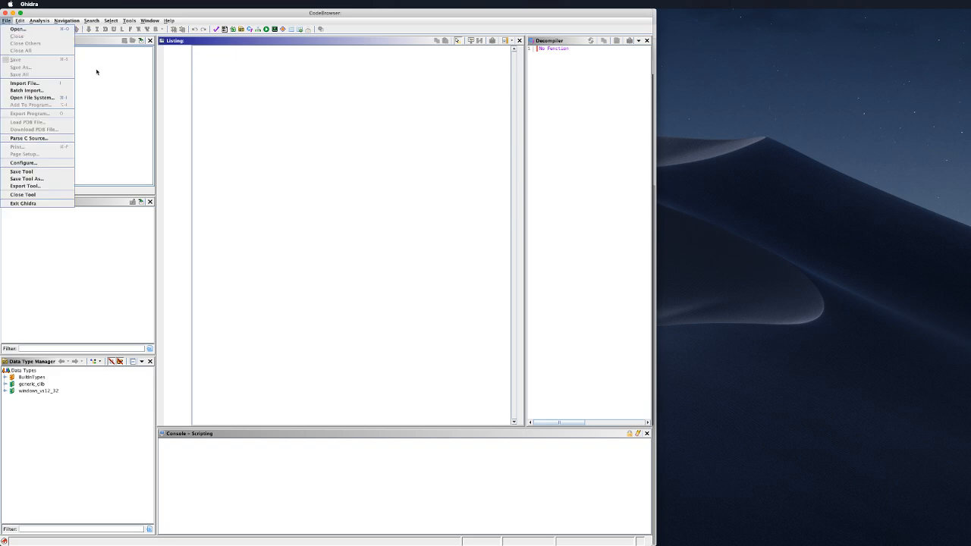
{"action": "left_click", "coordinate": [320, 188]}
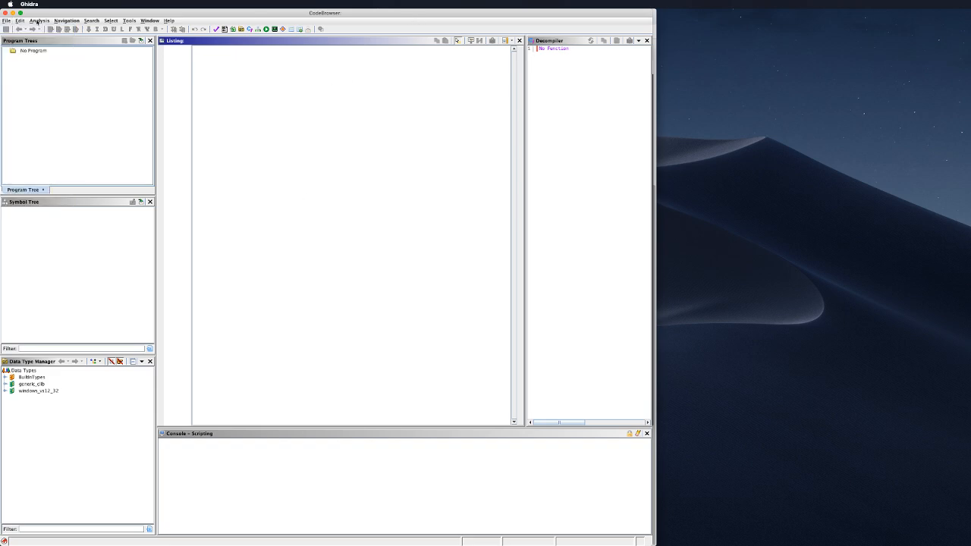
{"action": "left_click", "coordinate": [6, 21]}
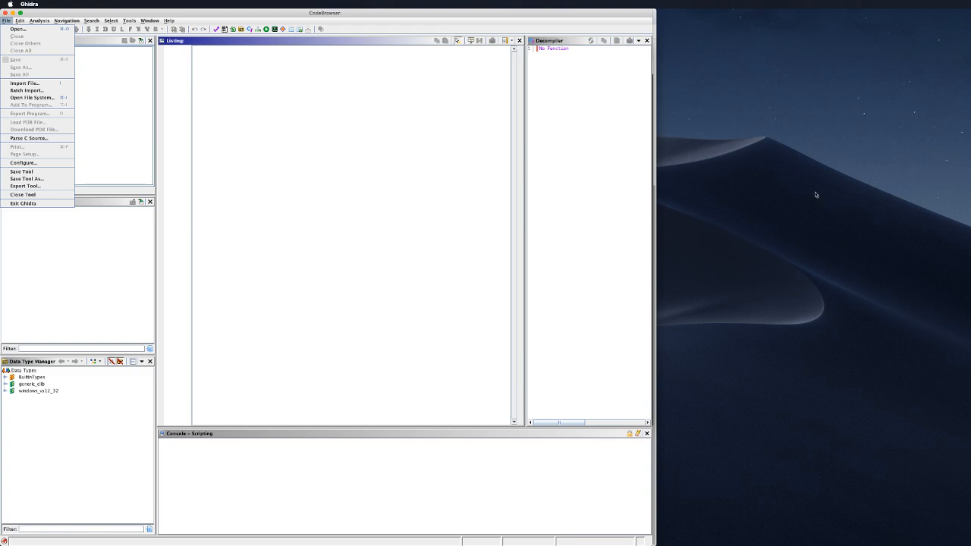
{"action": "left_click", "coordinate": [450, 173]}
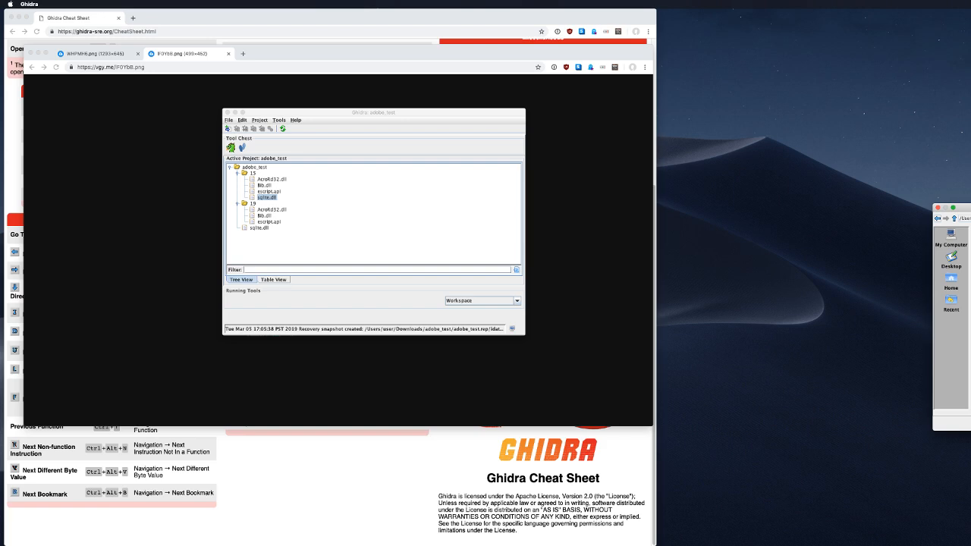
Step: Browse the VersionTracking, Source and Mod1 folders in the file chooser, then cancel it
{"action": "left_click", "coordinate": [944, 267]}
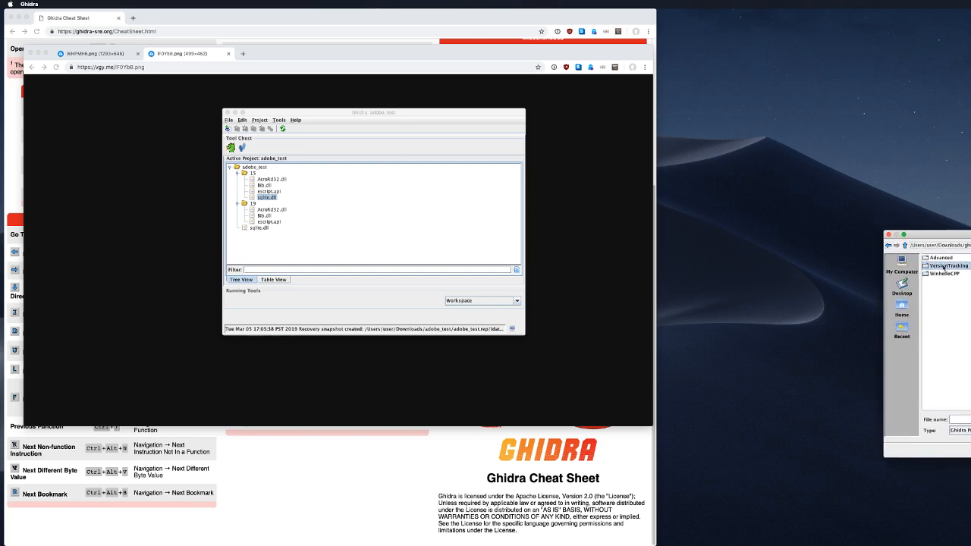
{"action": "double_click", "coordinate": [944, 266]}
{"action": "double_click", "coordinate": [935, 259]}
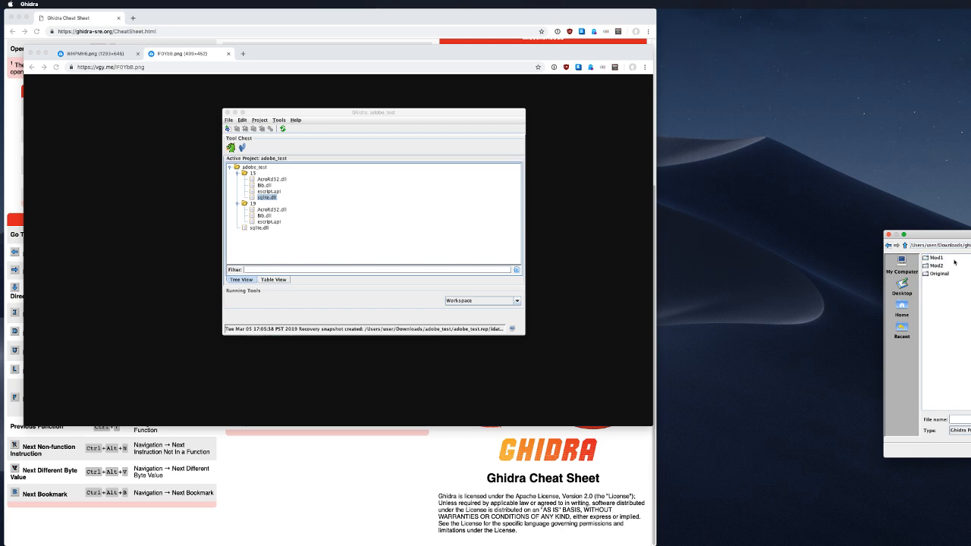
{"action": "double_click", "coordinate": [935, 259]}
{"action": "left_click", "coordinate": [889, 246]}
{"action": "key", "text": "Escape"}
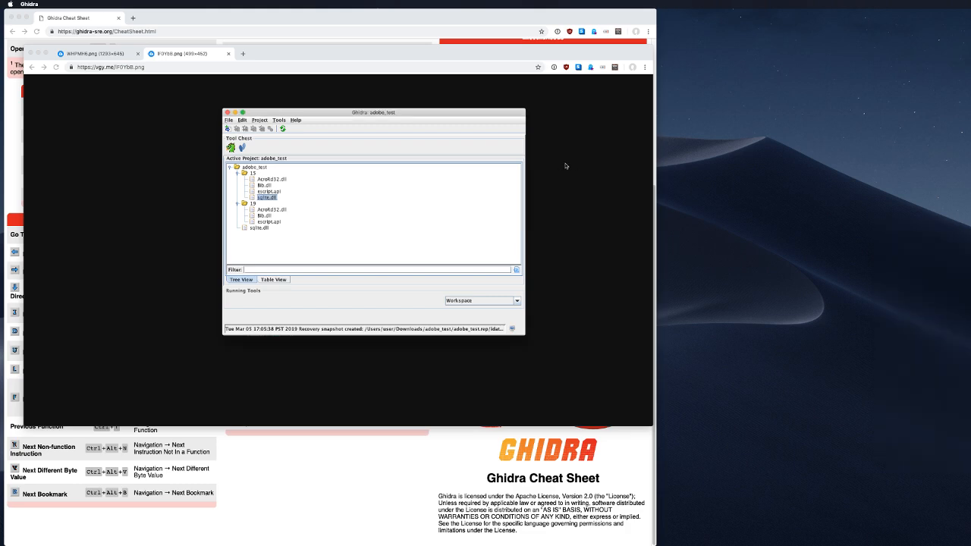
Step: Begin a new non-shared project and enter the name diffing
{"action": "left_click", "coordinate": [229, 119]}
{"action": "left_click", "coordinate": [242, 130]}
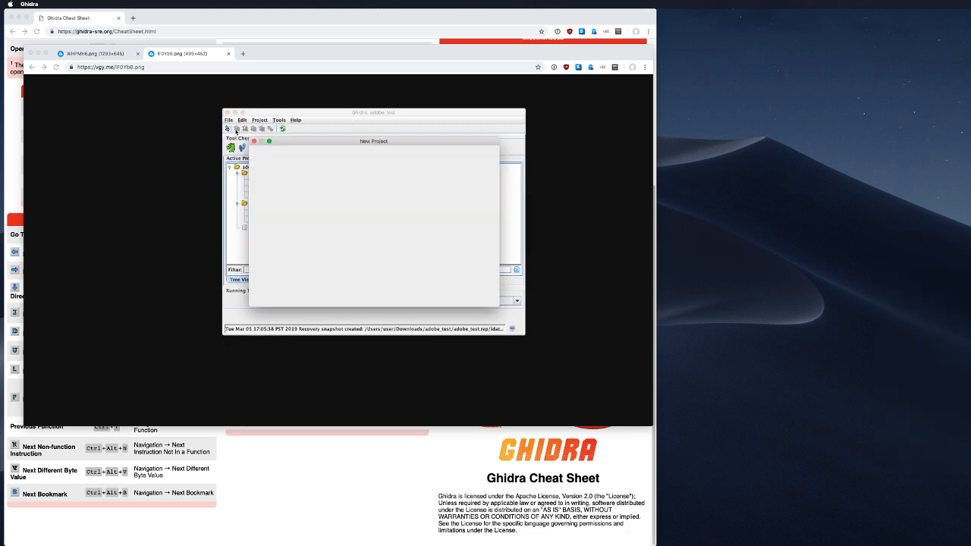
{"action": "left_click", "coordinate": [356, 301]}
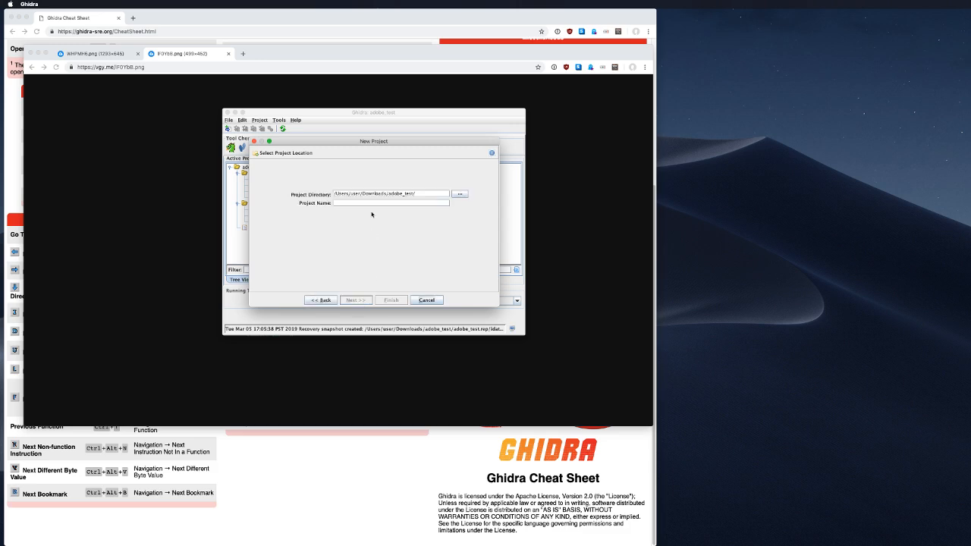
{"action": "double_click", "coordinate": [409, 194]}
{"action": "type", "text": "diffing"}
Step: Set the Desktop as the project directory and finish creating the diffing project
{"action": "key", "text": "super+Tab"}
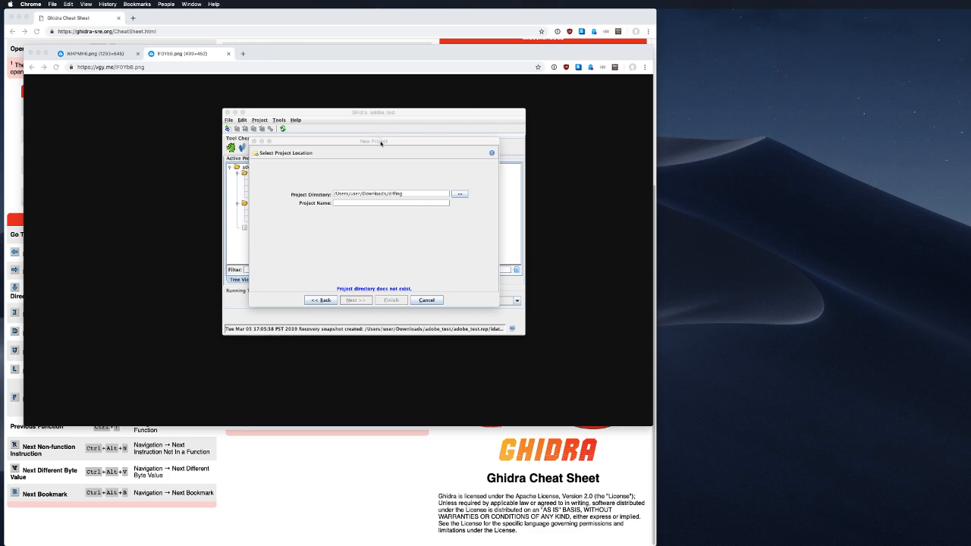
{"action": "left_click_drag", "start_coordinate": [380, 142], "coordinate": [863, 187]}
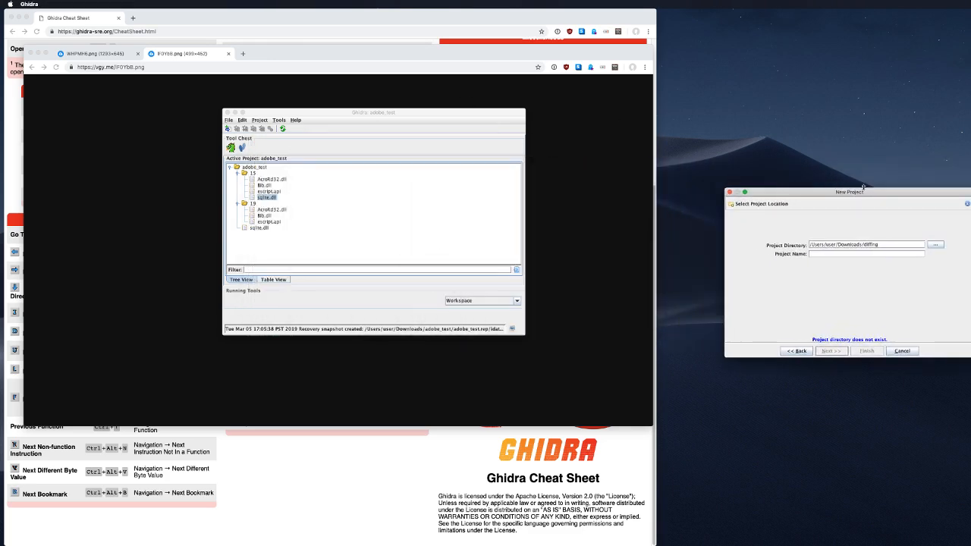
{"action": "left_click", "coordinate": [935, 244]}
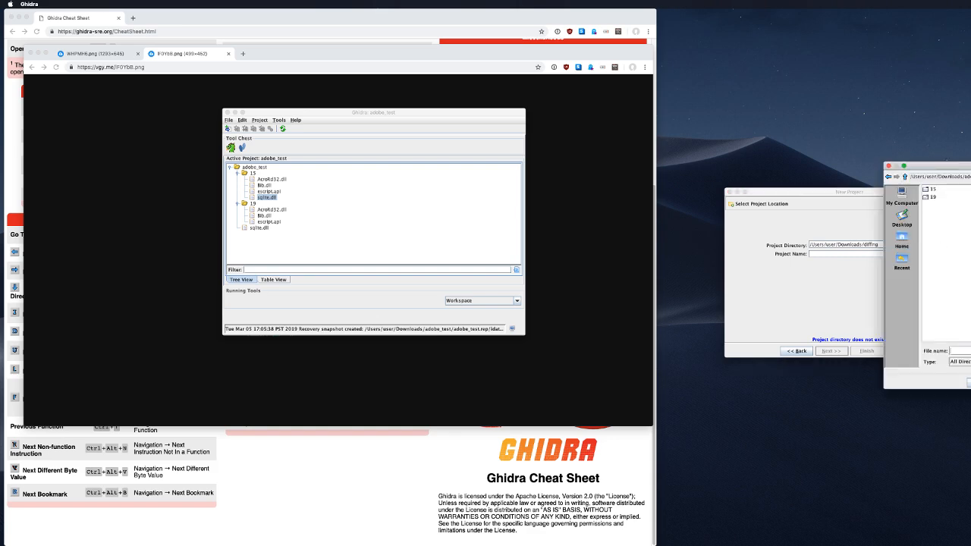
{"action": "left_click", "coordinate": [902, 219]}
{"action": "key", "text": "Escape"}
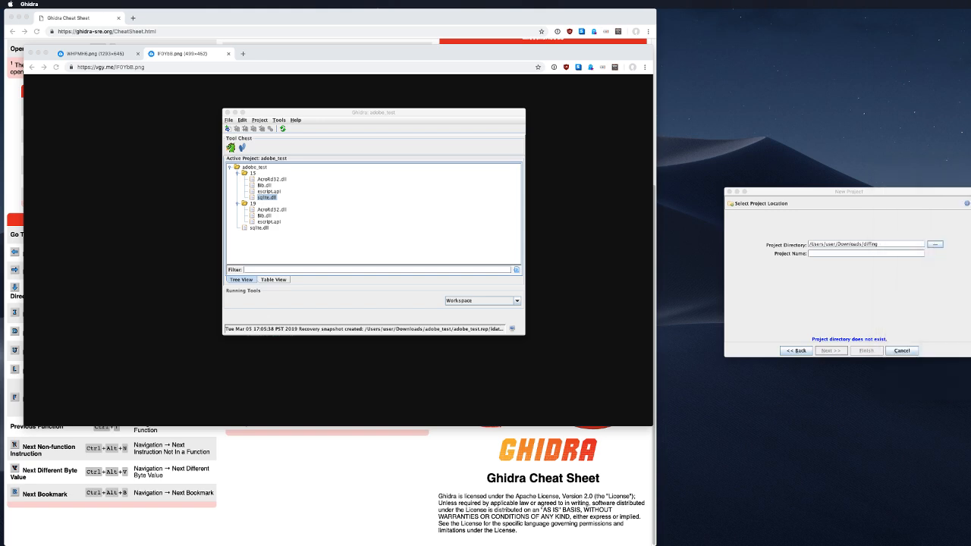
{"action": "left_click_drag", "start_coordinate": [969, 146], "coordinate": [906, 149]}
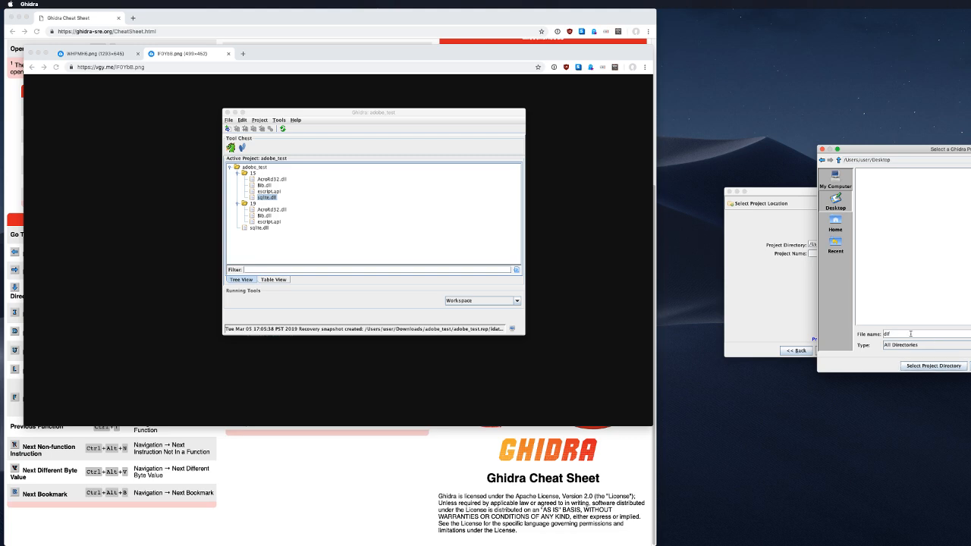
{"action": "left_click", "coordinate": [939, 365]}
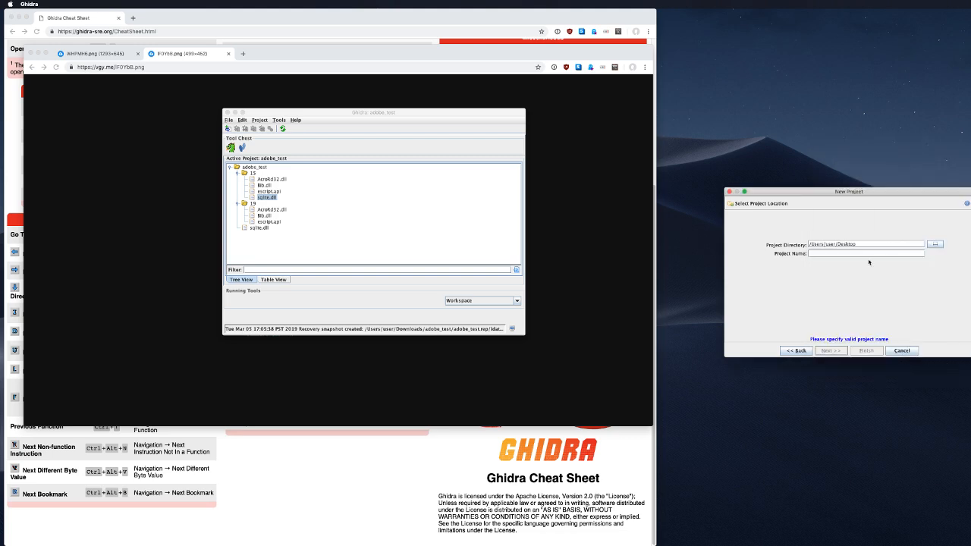
{"action": "type", "text": "dlff"}
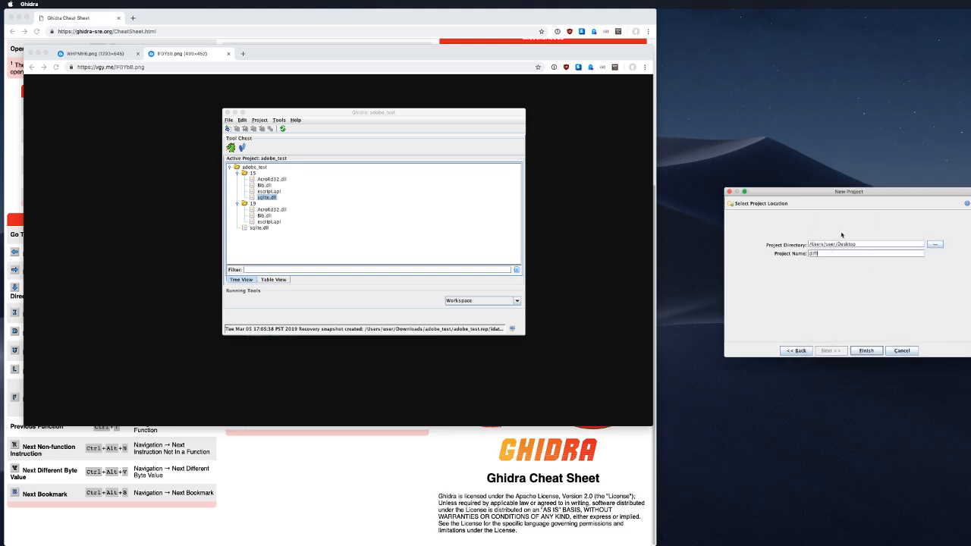
{"action": "type", "text": "ing"}
{"action": "left_click", "coordinate": [865, 350]}
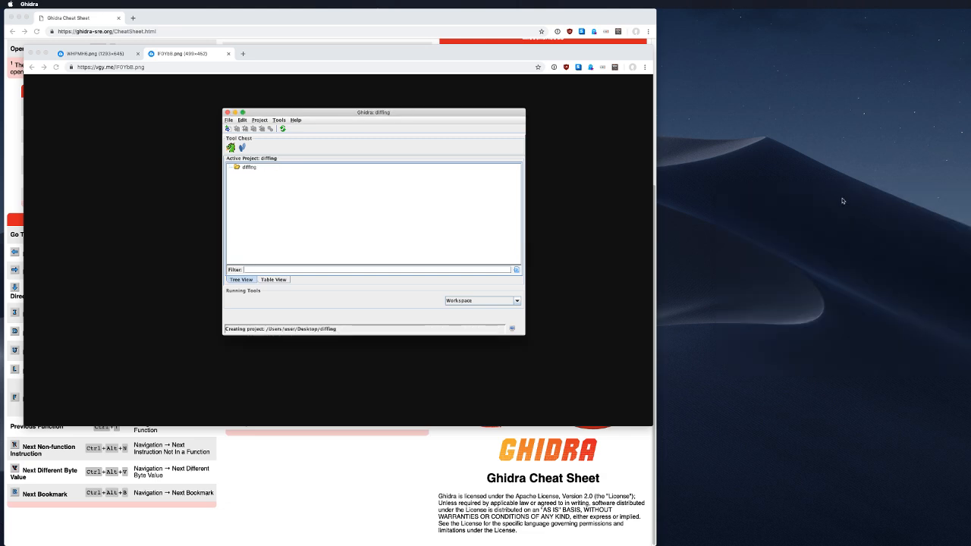
Step: Create folders 1 and 2 under the diffing project root
{"action": "left_click", "coordinate": [242, 167]}
{"action": "right_click", "coordinate": [242, 166]}
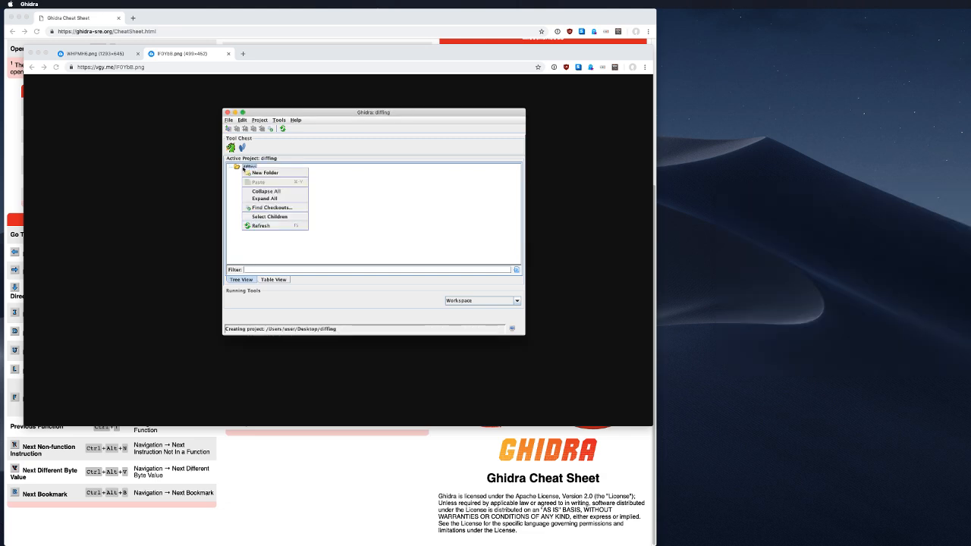
{"action": "left_click", "coordinate": [236, 168]}
{"action": "right_click", "coordinate": [241, 167]}
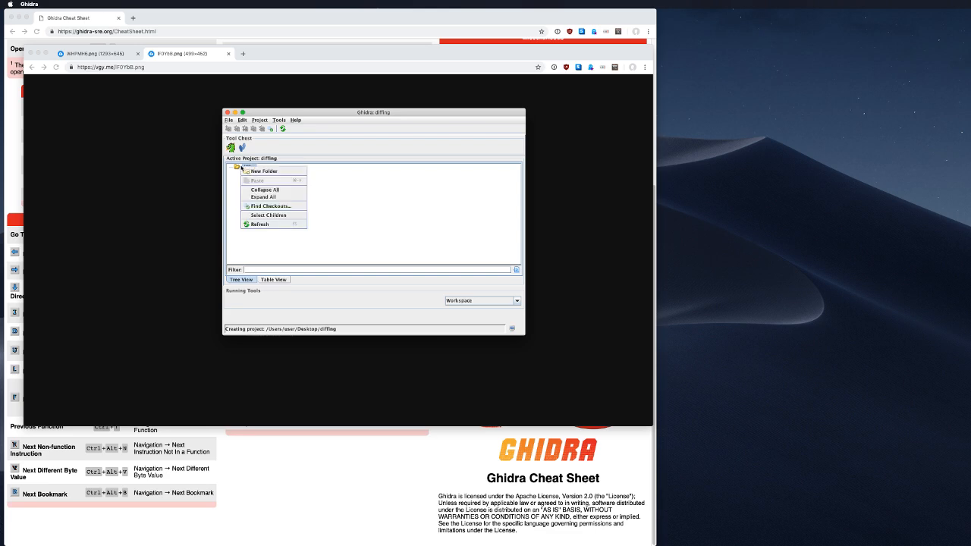
{"action": "left_click", "coordinate": [264, 171]}
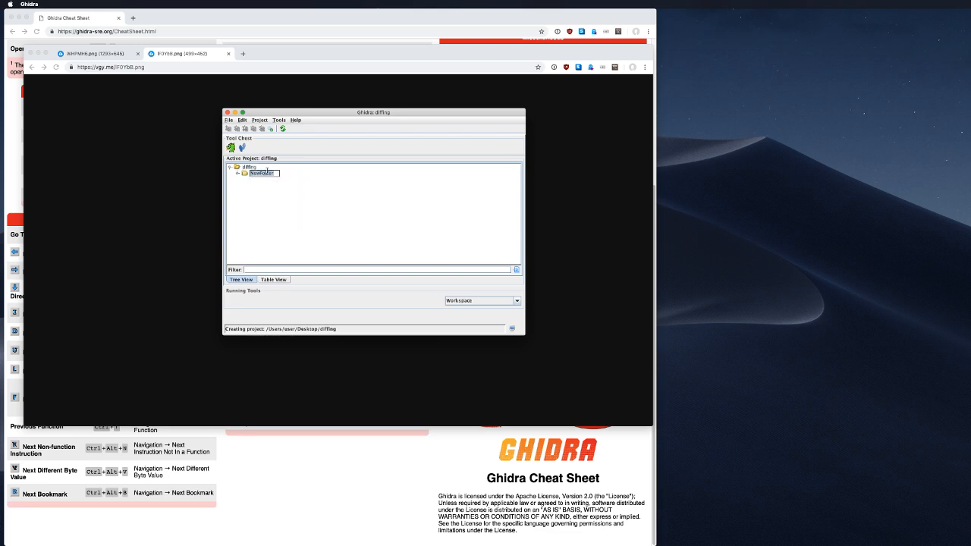
{"action": "key", "text": "BackSpace"}
{"action": "type", "text": "1"}
{"action": "key", "text": "Return"}
{"action": "right_click", "coordinate": [252, 174]}
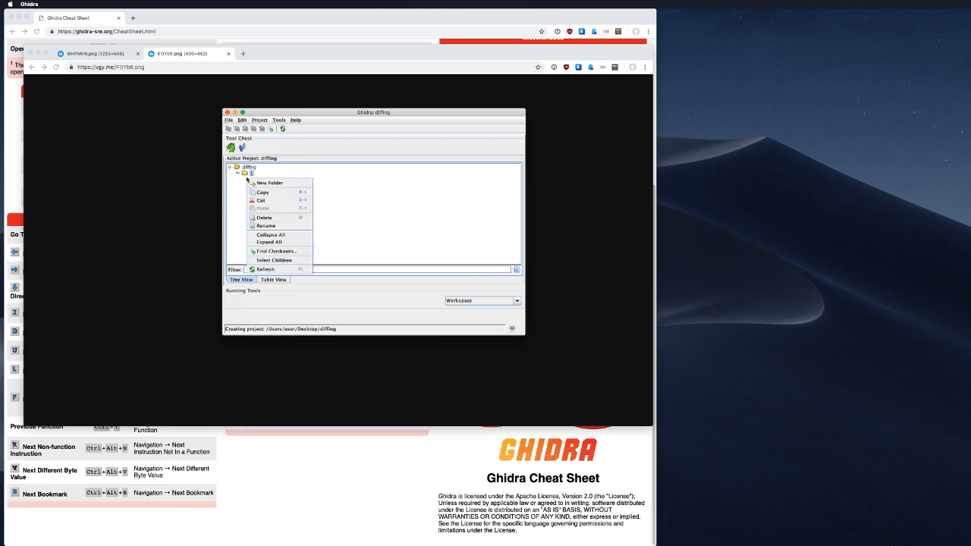
{"action": "left_click", "coordinate": [273, 179]}
{"action": "type", "text": "2"}
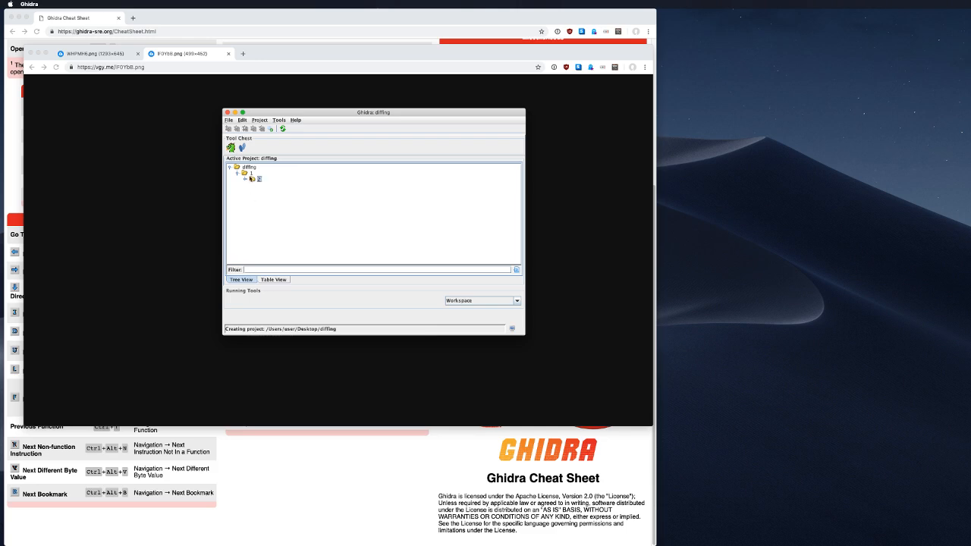
{"action": "left_click_drag", "start_coordinate": [253, 179], "coordinate": [237, 166]}
Step: Start an Import File from the diffing project root's context menu
{"action": "left_click", "coordinate": [239, 167]}
{"action": "right_click", "coordinate": [239, 167]}
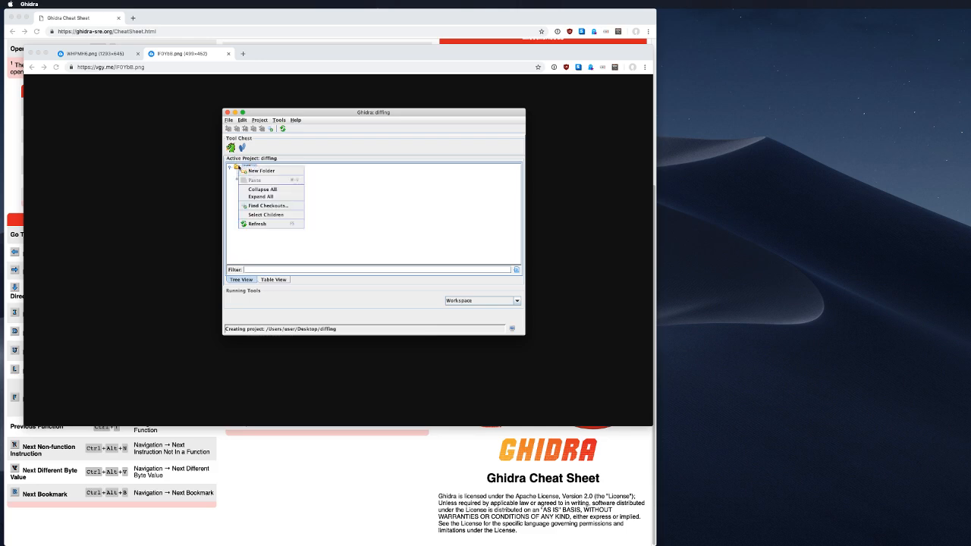
{"action": "left_click", "coordinate": [286, 191]}
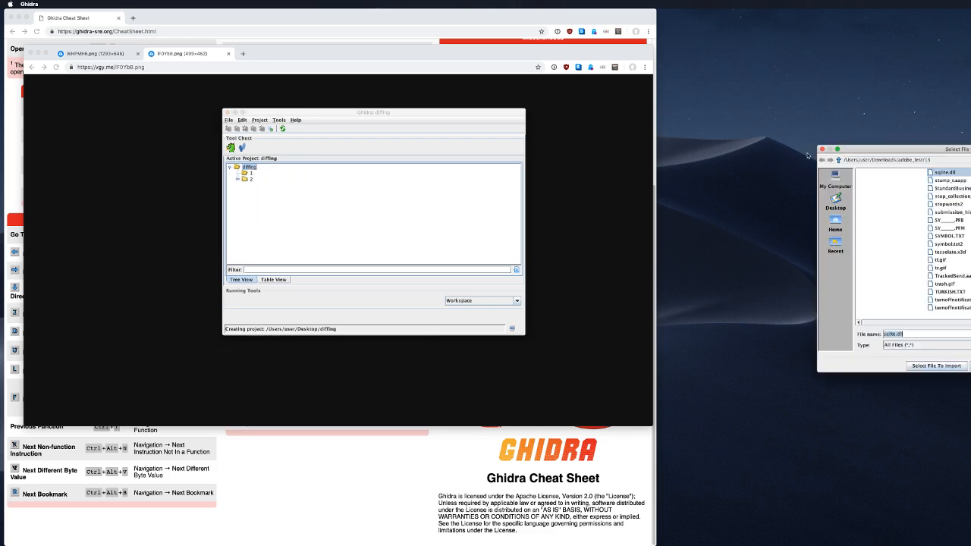
Step: Navigate the import chooser to GhidraClass/ExerciseFiles/VersionTracking
{"action": "left_click", "coordinate": [835, 224]}
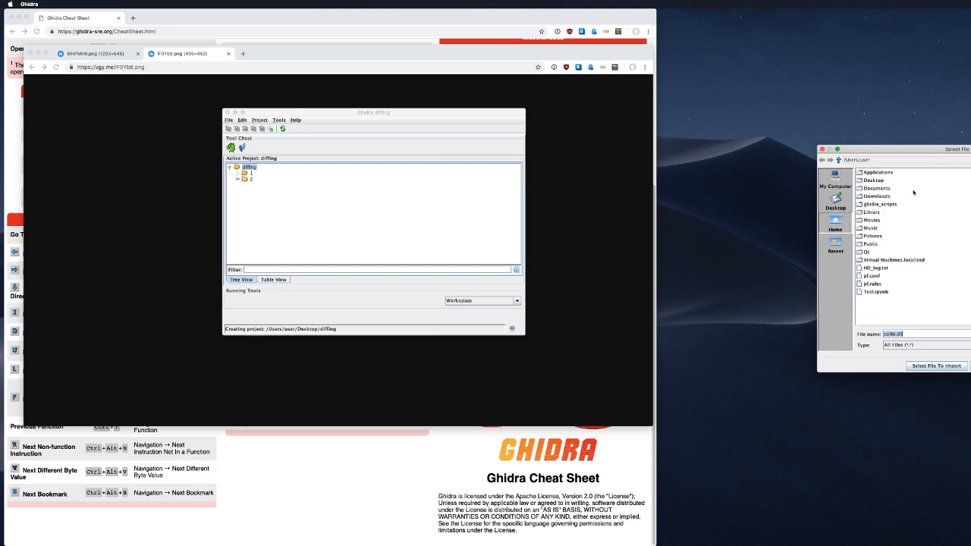
{"action": "left_click_drag", "start_coordinate": [914, 153], "coordinate": [970, 150]}
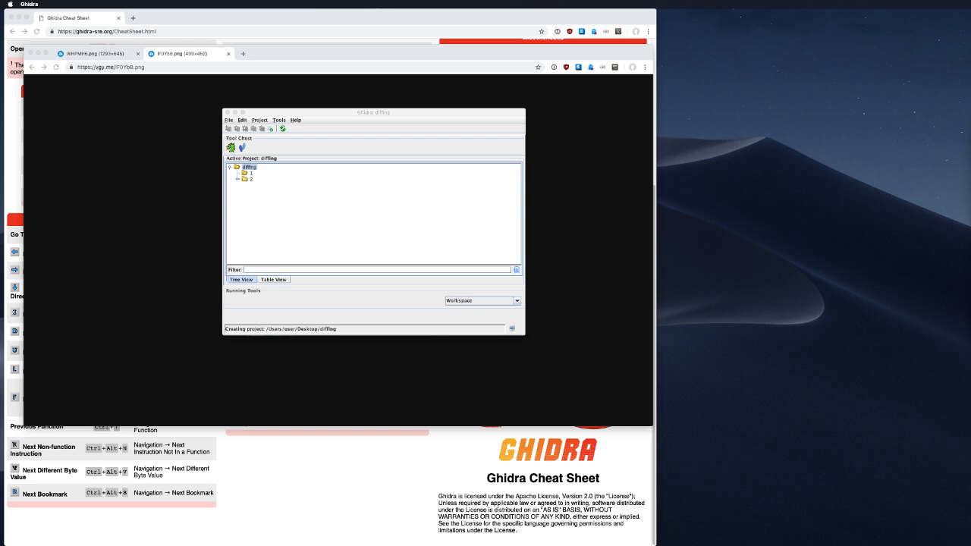
{"action": "left_click_drag", "start_coordinate": [659, 157], "coordinate": [514, 214]}
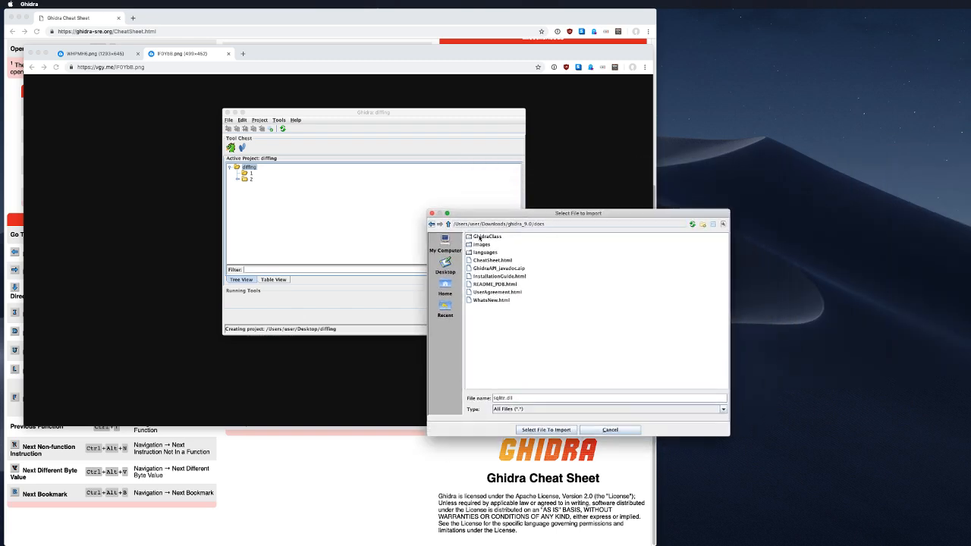
{"action": "double_click", "coordinate": [485, 236]}
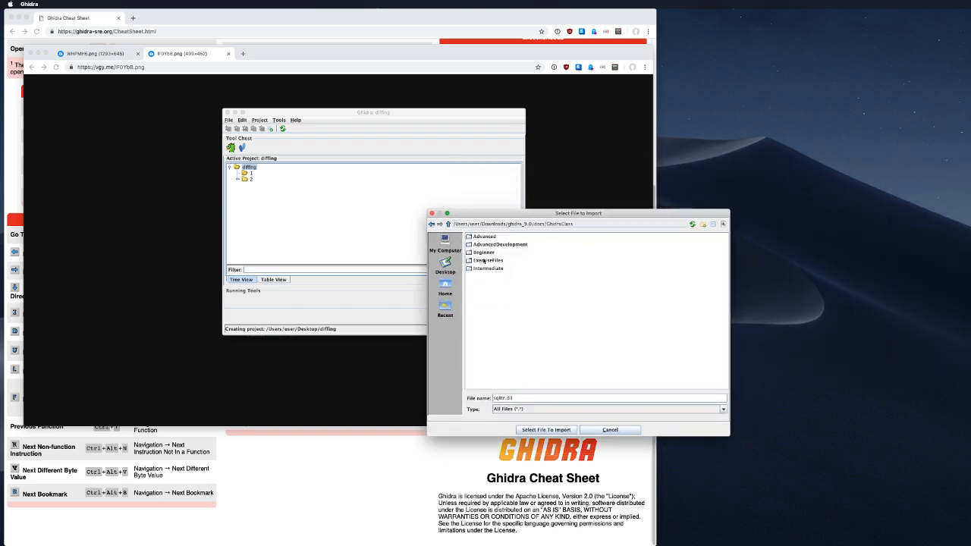
{"action": "left_click", "coordinate": [485, 260]}
{"action": "double_click", "coordinate": [478, 261]}
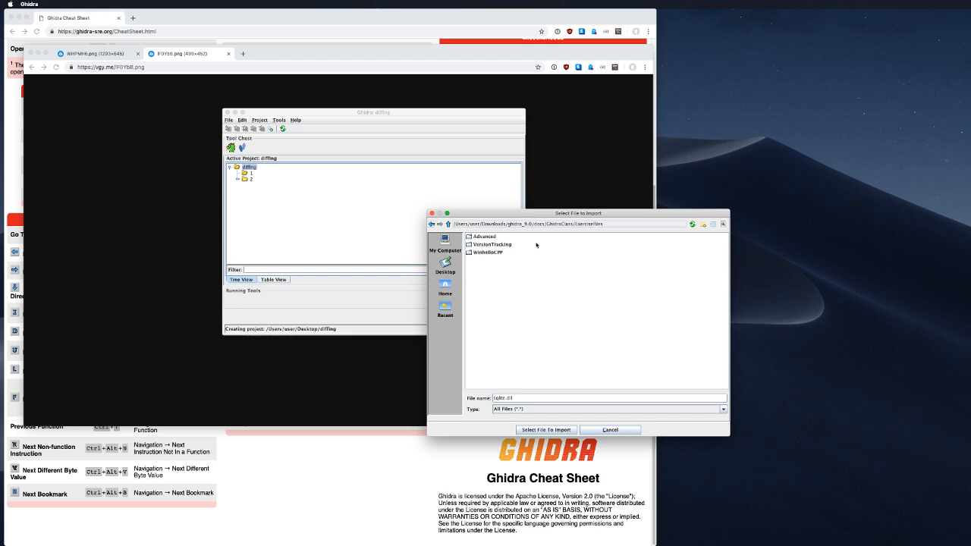
{"action": "double_click", "coordinate": [486, 245]}
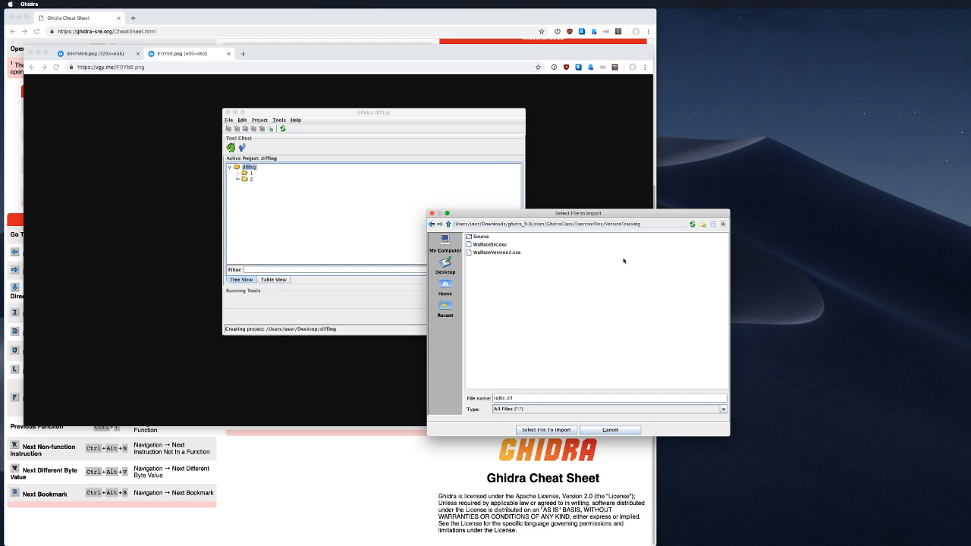
Step: Import WallaceSrc.exe as a PE program and move it into folder 1
{"action": "left_click", "coordinate": [487, 245]}
{"action": "left_click", "coordinate": [491, 252]}
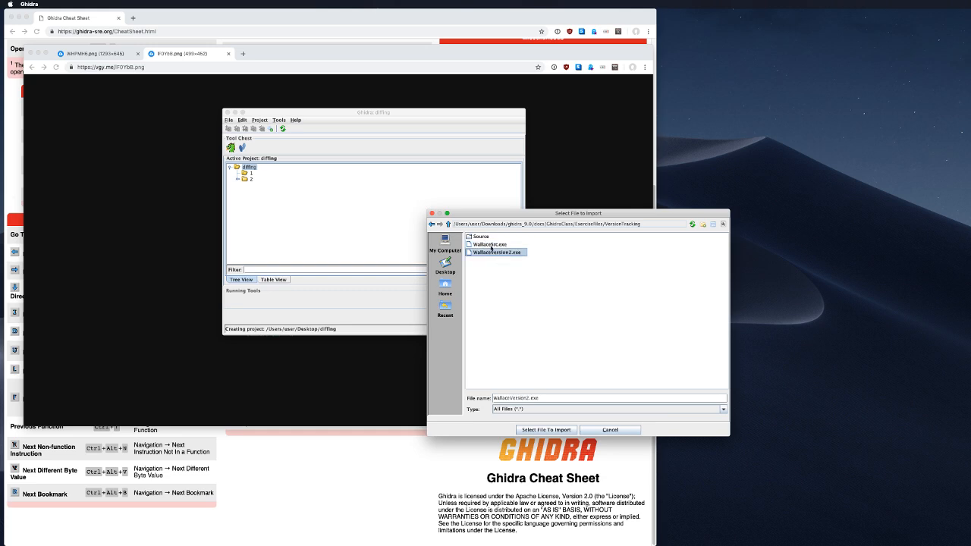
{"action": "left_click", "coordinate": [489, 245]}
{"action": "double_click", "coordinate": [481, 236]}
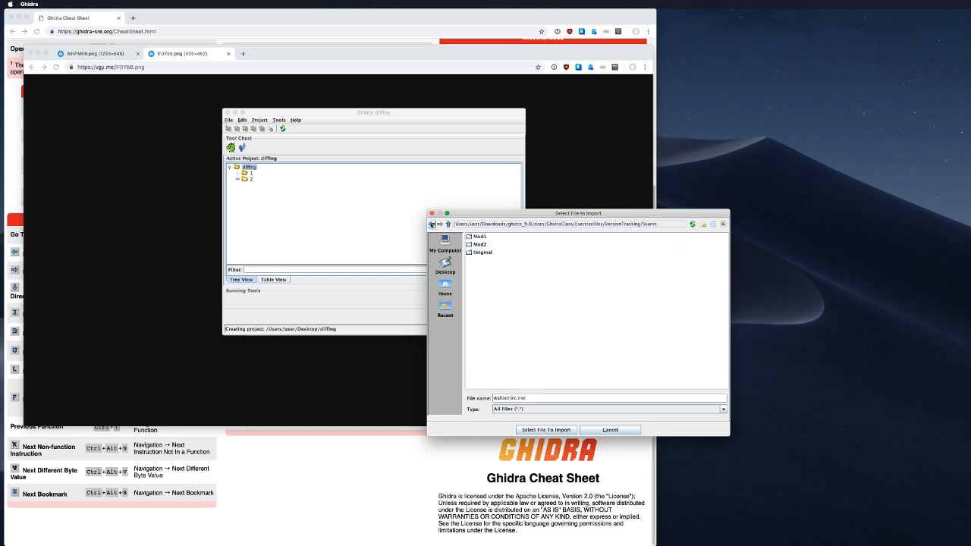
{"action": "left_click", "coordinate": [430, 224]}
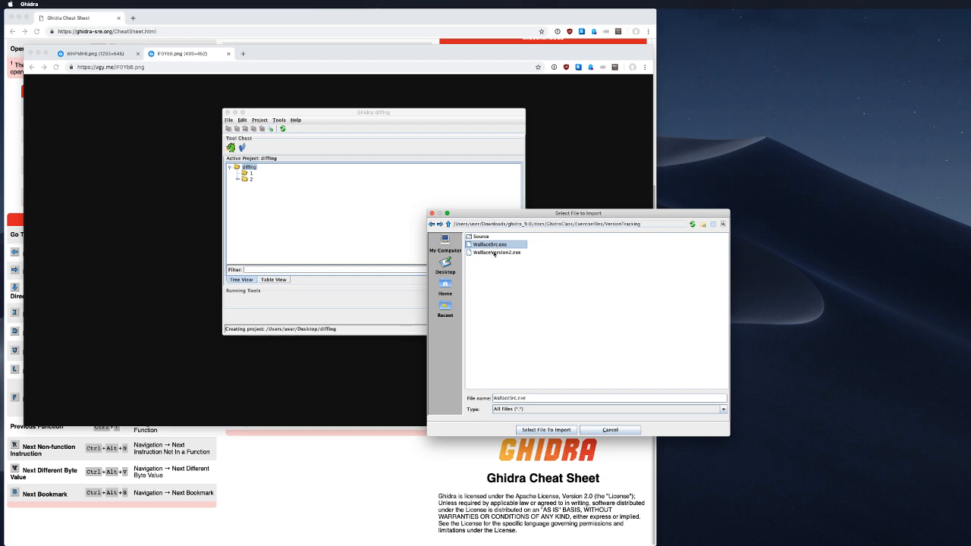
{"action": "left_click", "coordinate": [494, 253]}
{"action": "left_click", "coordinate": [494, 244]}
{"action": "left_click", "coordinate": [559, 429]}
{"action": "left_click", "coordinate": [358, 263]}
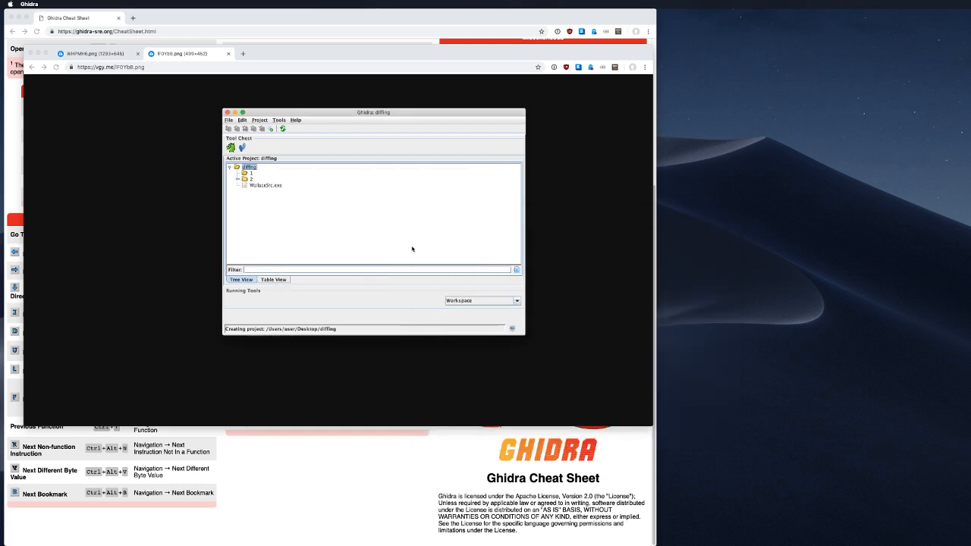
{"action": "left_click", "coordinate": [373, 379]}
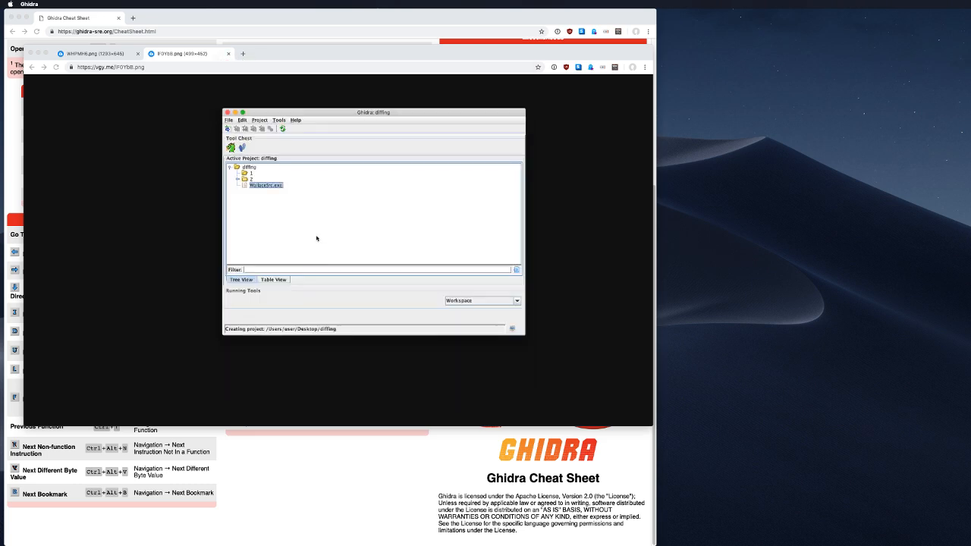
{"action": "left_click_drag", "start_coordinate": [255, 186], "coordinate": [252, 173]}
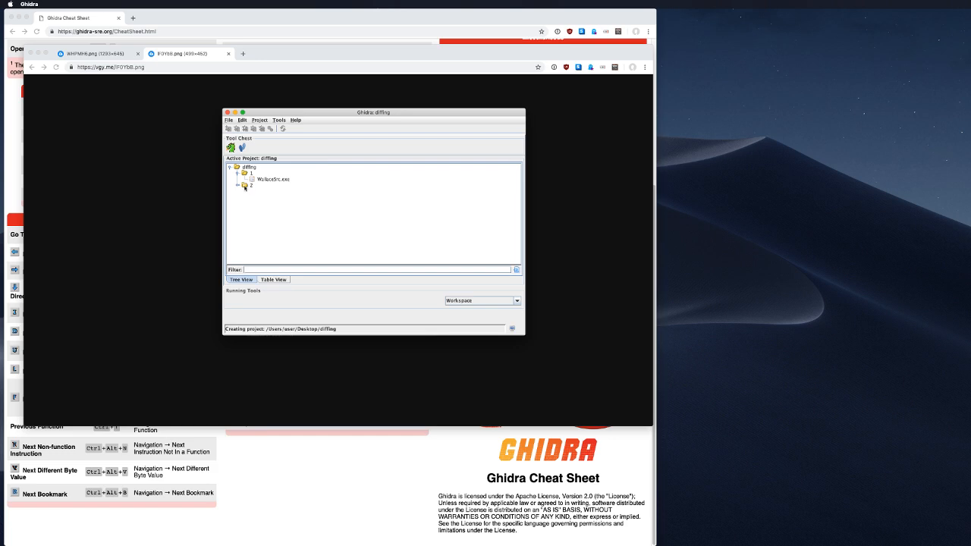
Step: Import WallaceVersion2.exe into folder 2, then open WallaceSrc.exe in the CodeBrowser
{"action": "left_click", "coordinate": [244, 186]}
{"action": "key", "text": "i"}
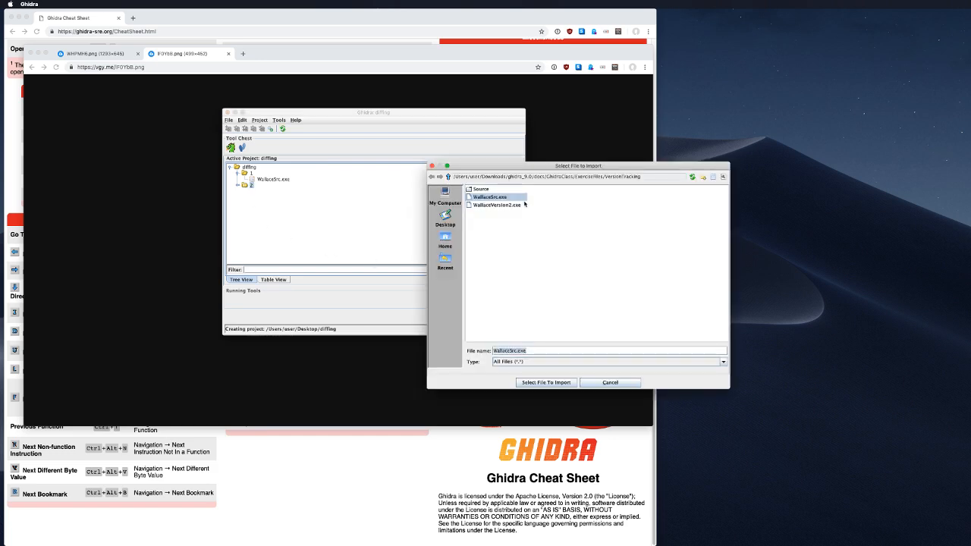
{"action": "double_click", "coordinate": [494, 203]}
{"action": "left_click", "coordinate": [358, 264]}
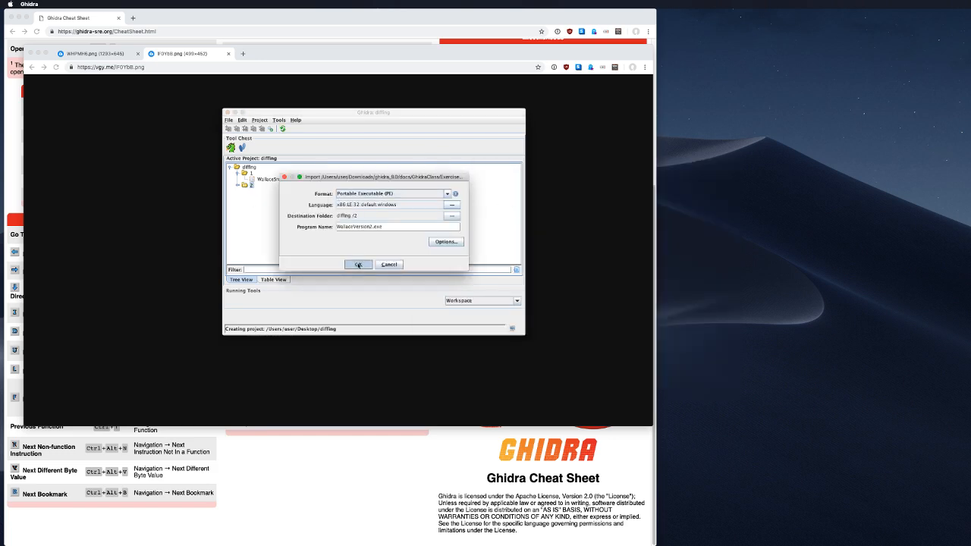
{"action": "left_click", "coordinate": [373, 378]}
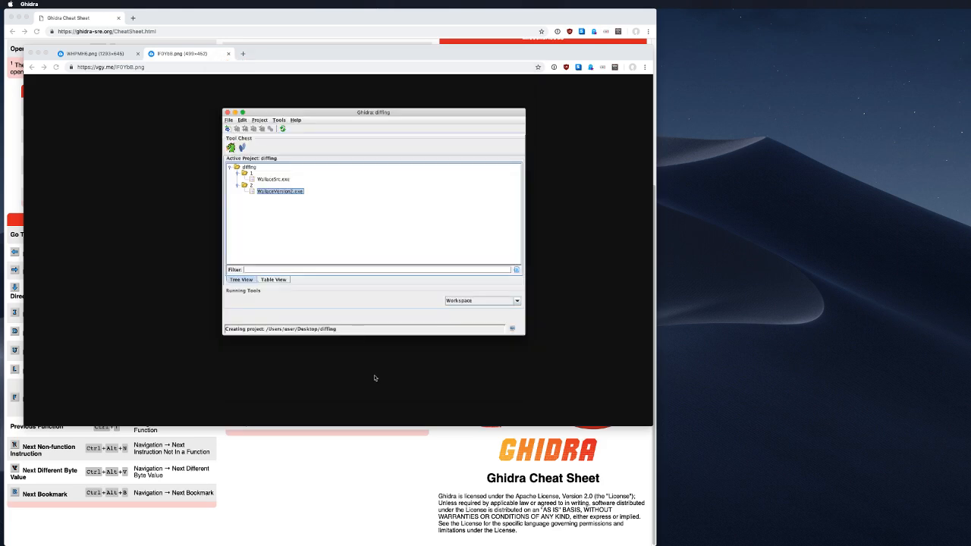
{"action": "left_click_drag", "start_coordinate": [273, 179], "coordinate": [402, 182]}
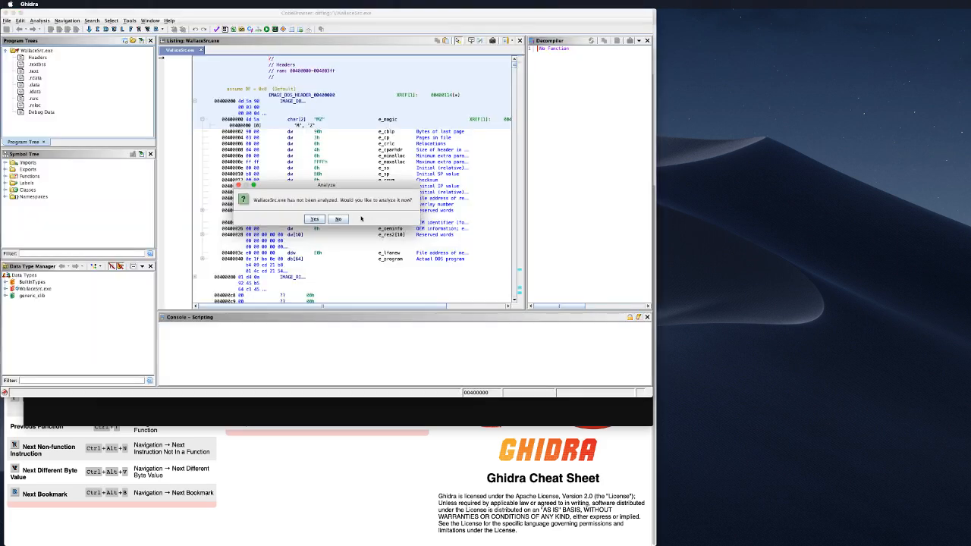
Step: Auto-analyze WallaceSrc.exe with the default analyzers, clear the warnings summary, and open the File menu
{"action": "left_click", "coordinate": [403, 201]}
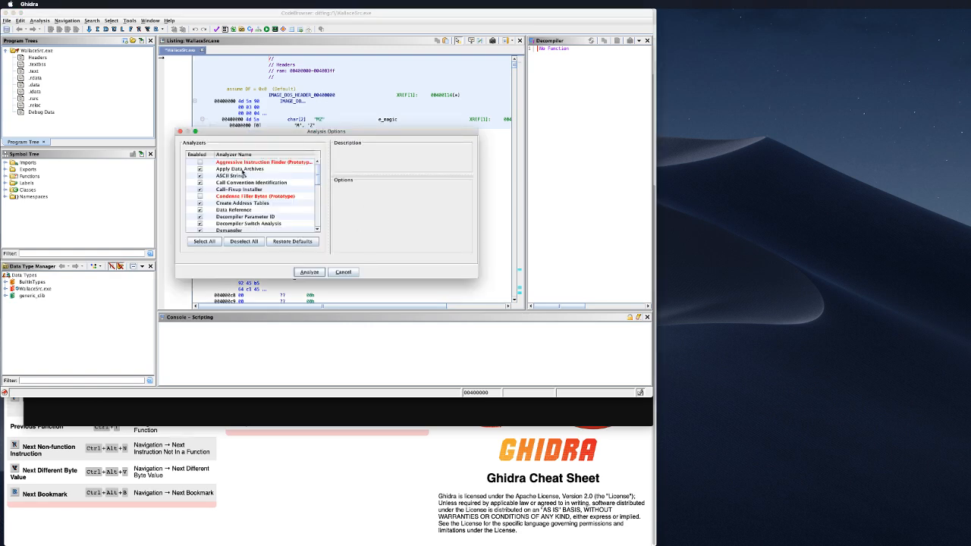
{"action": "left_click", "coordinate": [322, 271]}
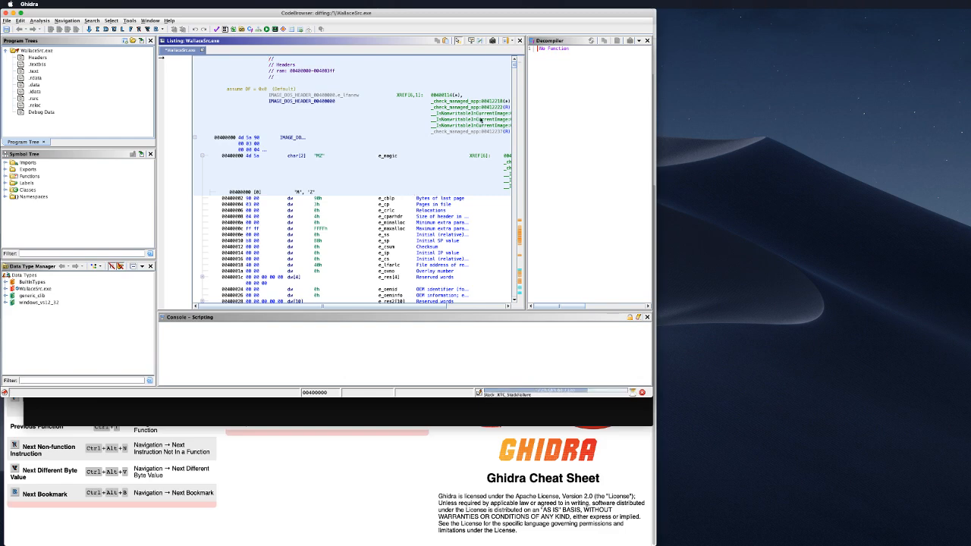
{"action": "left_click", "coordinate": [326, 237]}
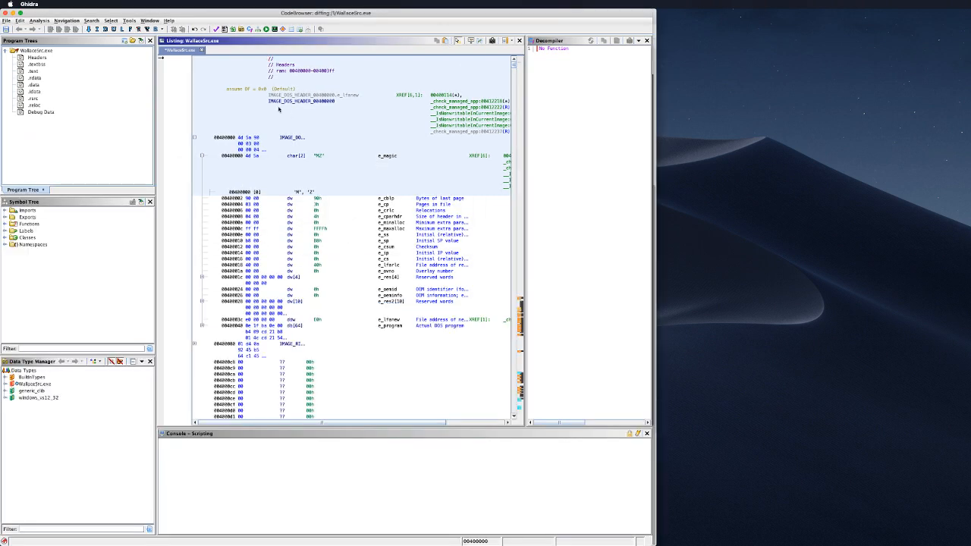
{"action": "left_click", "coordinate": [8, 20]}
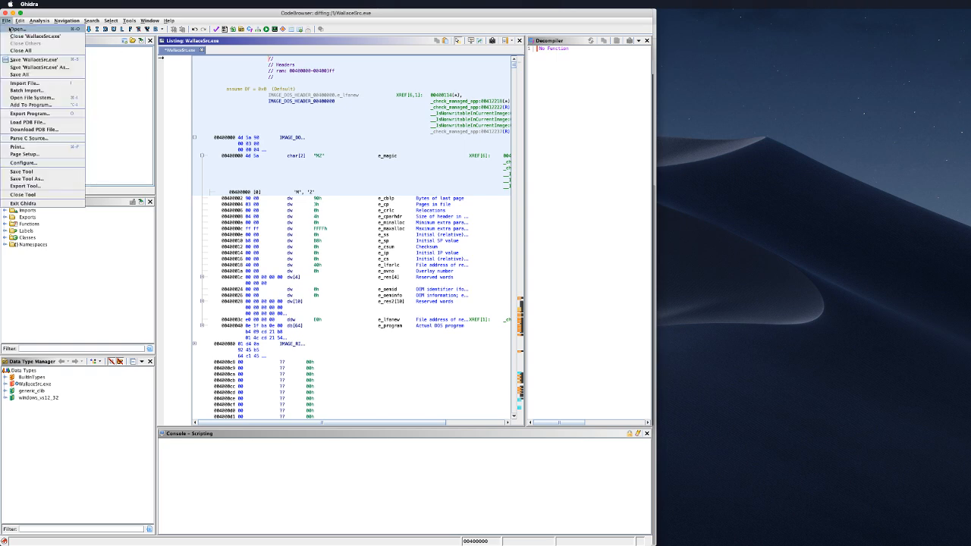
Step: Open WallaceVersion2.exe from folder 2 and auto-analyze it with the default analyzers
{"action": "left_click", "coordinate": [22, 35]}
{"action": "double_click", "coordinate": [287, 212]}
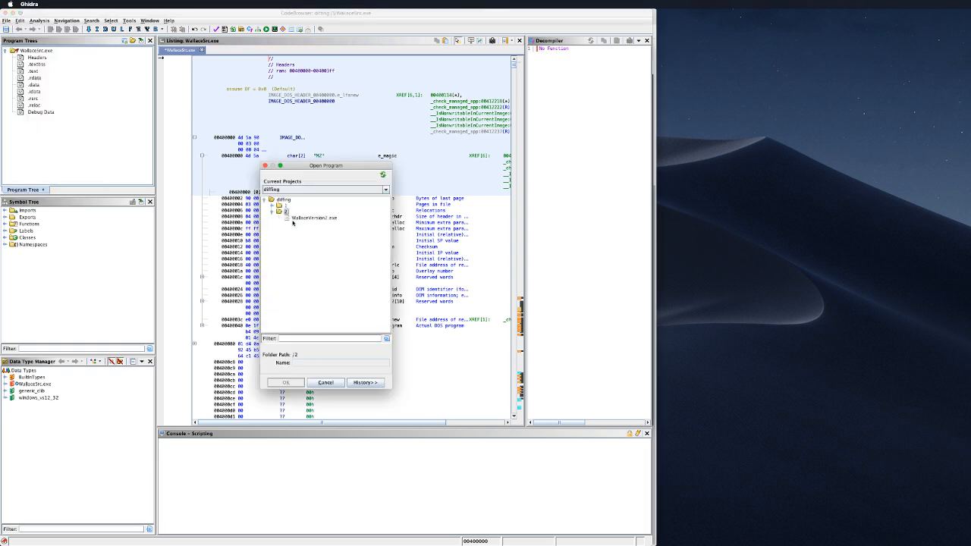
{"action": "double_click", "coordinate": [299, 219]}
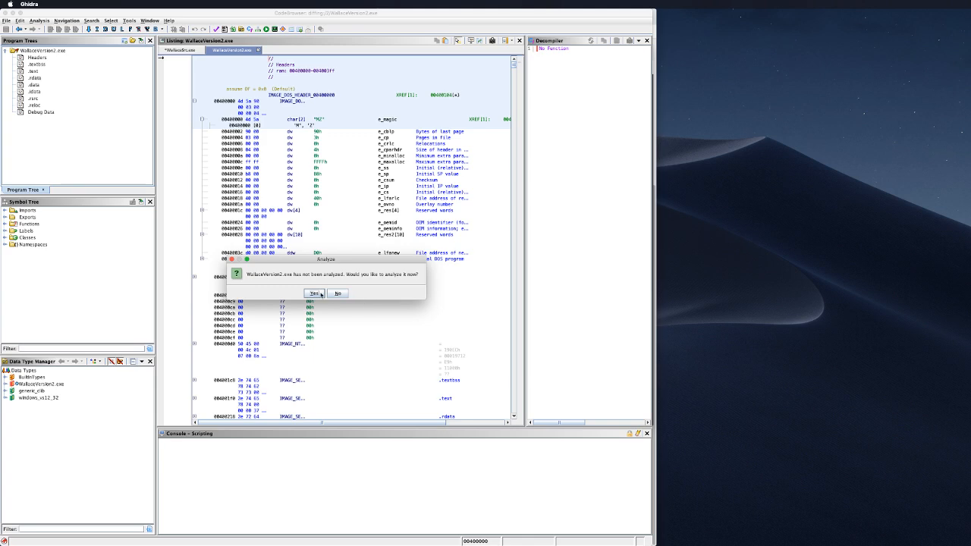
{"action": "key", "text": "Return"}
{"action": "left_click", "coordinate": [308, 347]}
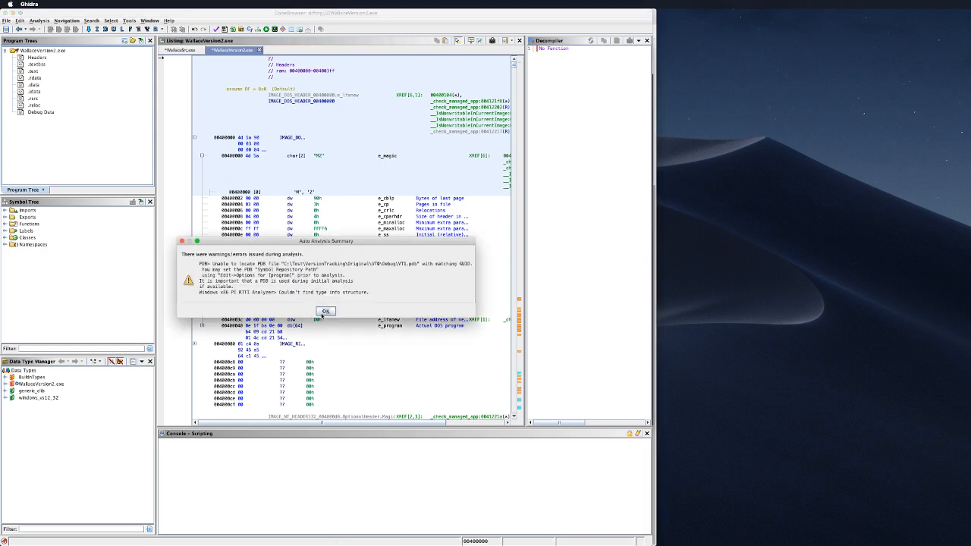
{"action": "left_click", "coordinate": [325, 311]}
Step: Expand Functions in the Symbol Tree and jump to the entry function
{"action": "scroll", "coordinate": [342, 228], "scroll_direction": "down", "scroll_amount": 10}
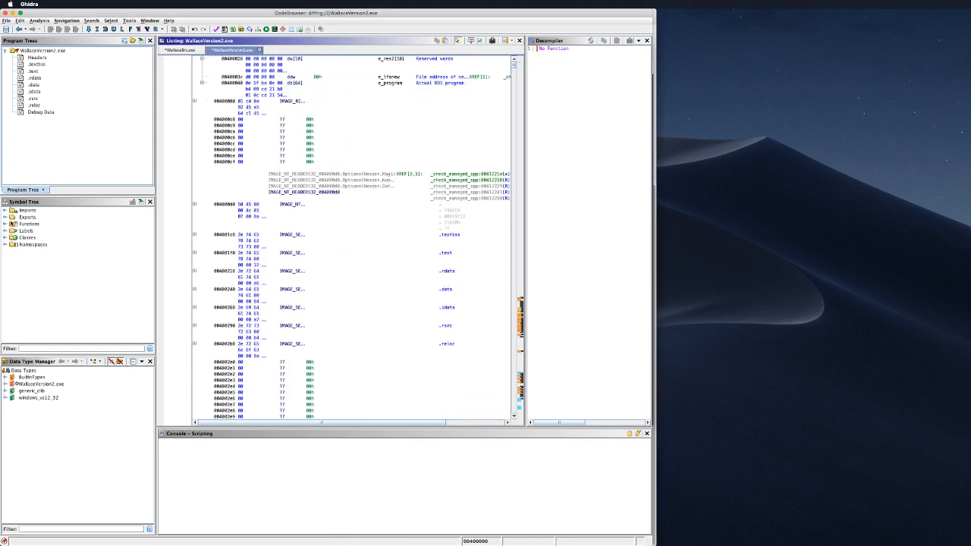
{"action": "left_click", "coordinate": [10, 225]}
{"action": "scroll", "coordinate": [115, 277], "scroll_direction": "down", "scroll_amount": 5}
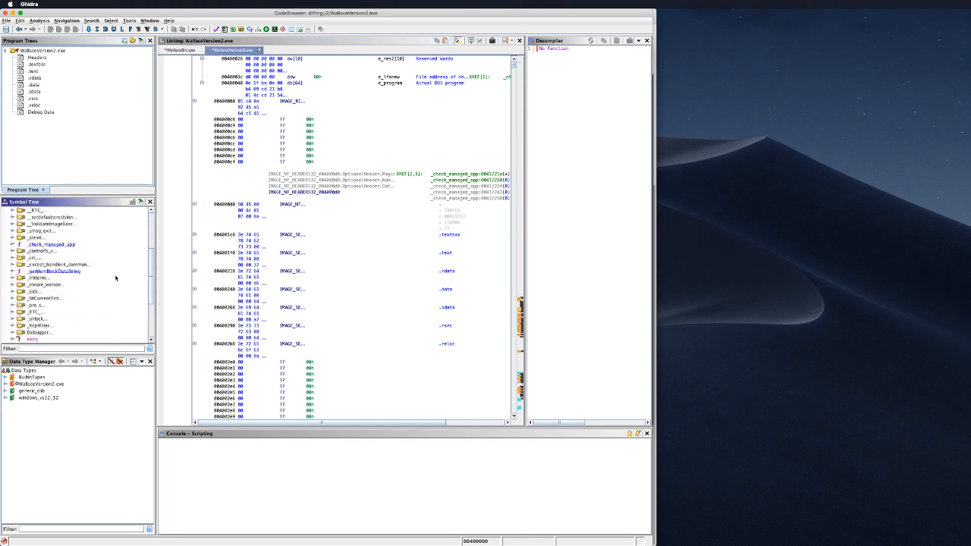
{"action": "scroll", "coordinate": [117, 278], "scroll_direction": "down", "scroll_amount": 4}
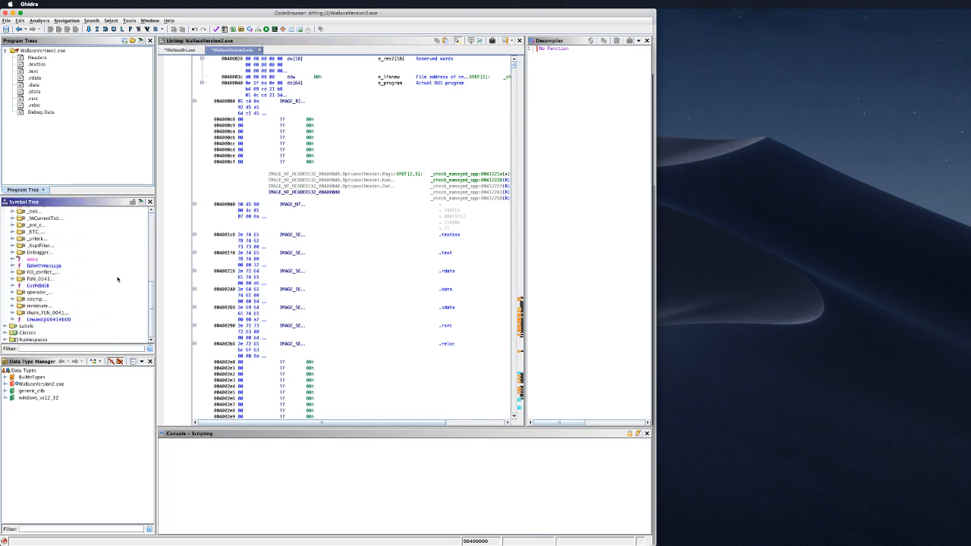
{"action": "left_click", "coordinate": [39, 260]}
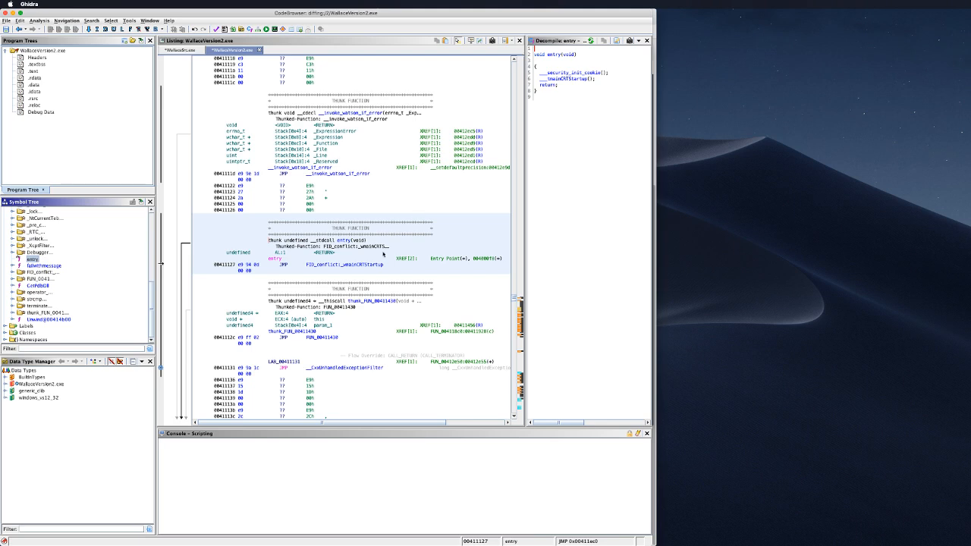
Step: Follow entry into __tmainCRTStartup and widen the decompiler to read through it
{"action": "double_click", "coordinate": [584, 80]}
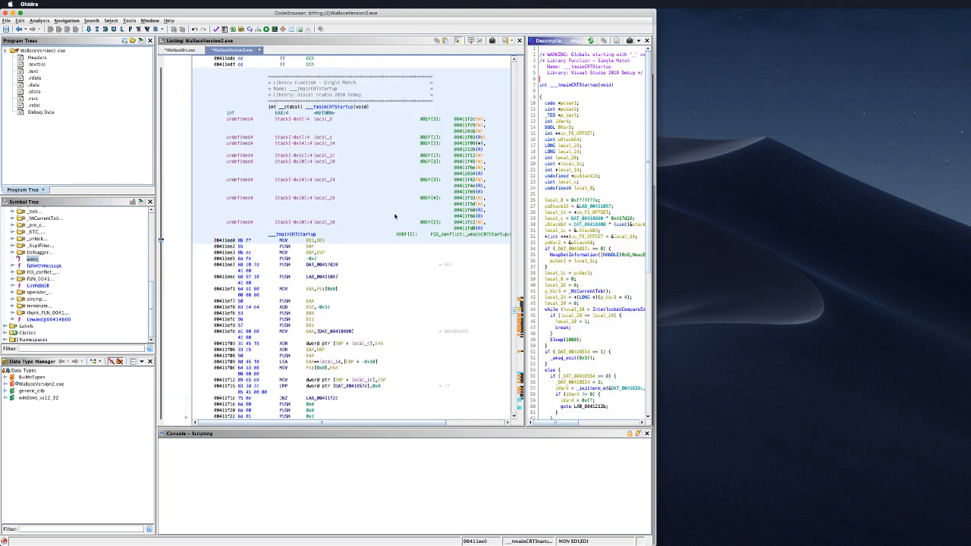
{"action": "scroll", "coordinate": [394, 216], "scroll_direction": "down", "scroll_amount": 4}
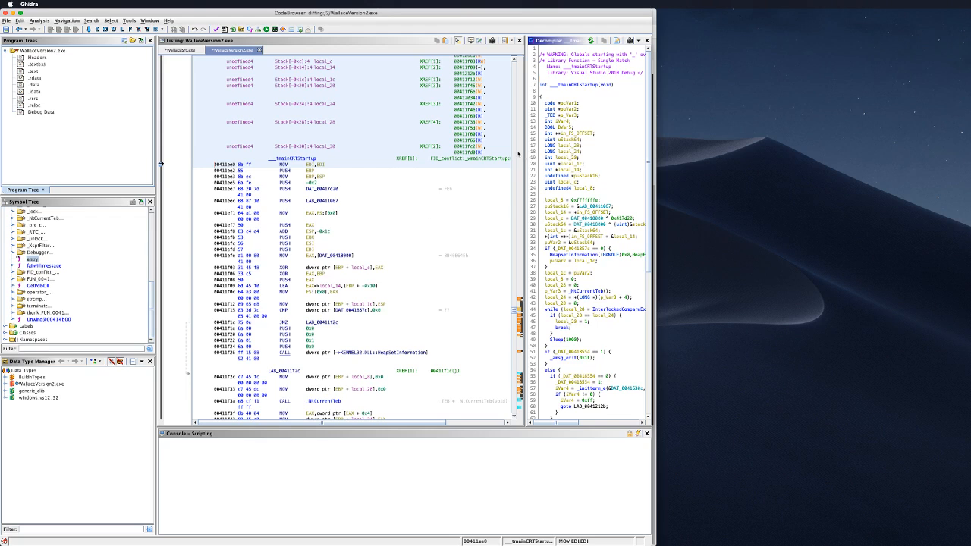
{"action": "left_click_drag", "start_coordinate": [523, 154], "coordinate": [436, 150]}
{"action": "scroll", "coordinate": [559, 245], "scroll_direction": "down", "scroll_amount": 10}
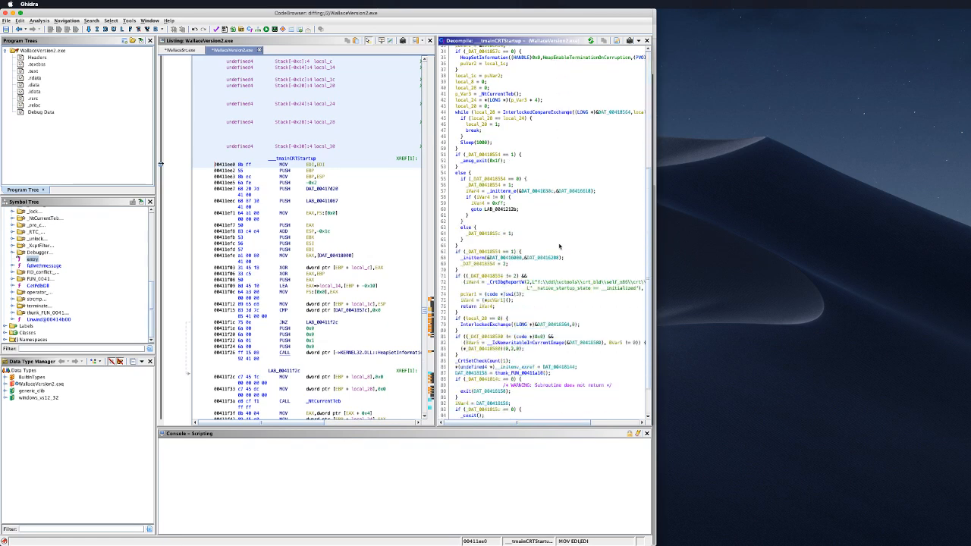
{"action": "scroll", "coordinate": [559, 245], "scroll_direction": "down", "scroll_amount": 2}
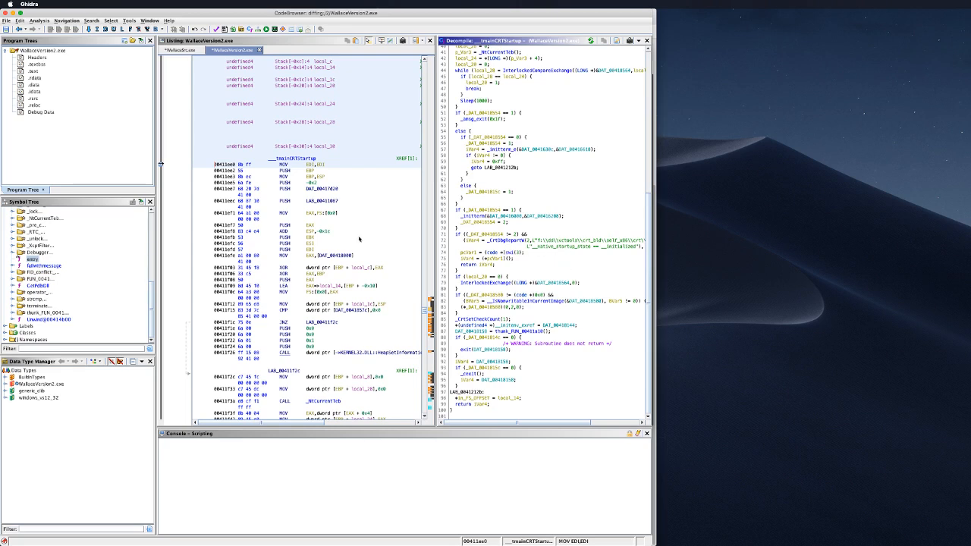
{"action": "scroll", "coordinate": [341, 255], "scroll_direction": "down", "scroll_amount": 3}
{"action": "scroll", "coordinate": [341, 256], "scroll_direction": "up", "scroll_amount": 2}
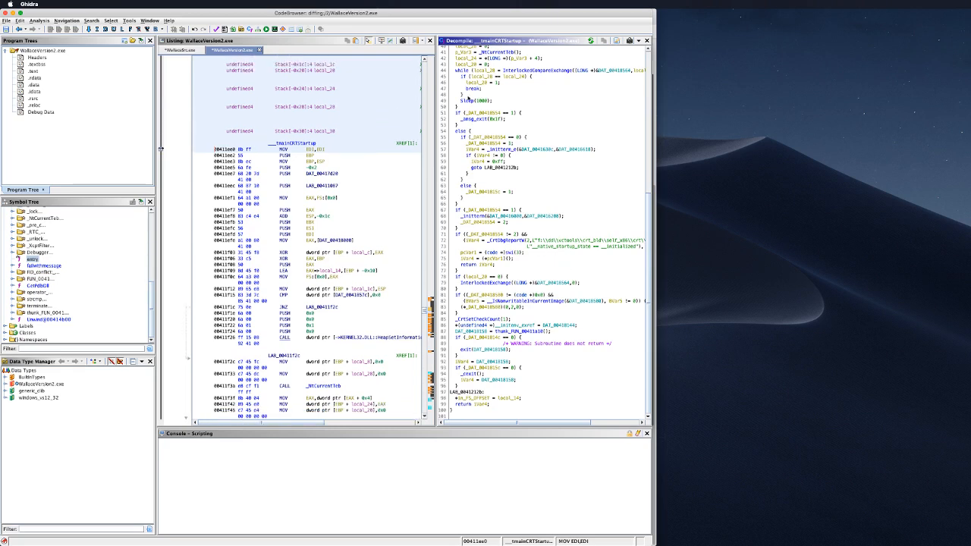
{"action": "scroll", "coordinate": [557, 190], "scroll_direction": "up", "scroll_amount": 5}
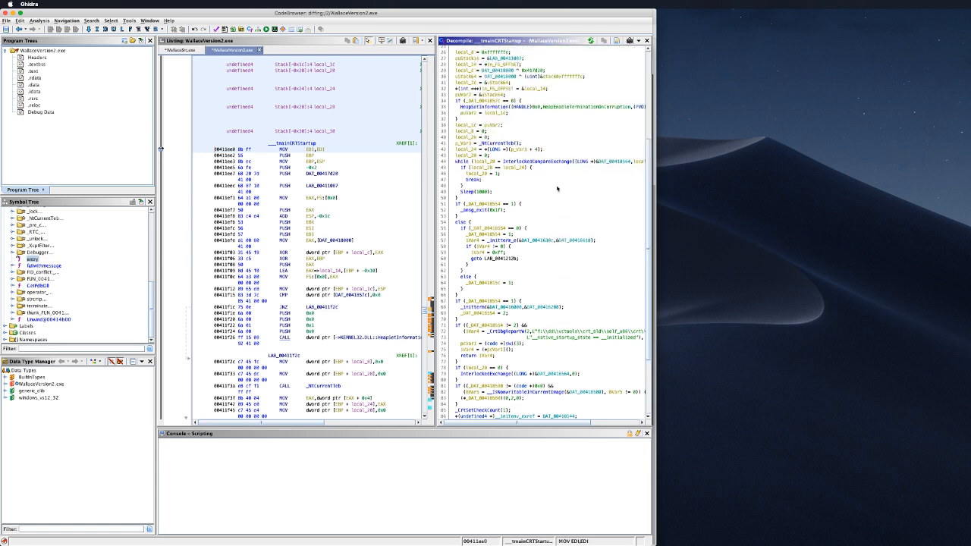
{"action": "scroll", "coordinate": [556, 188], "scroll_direction": "down", "scroll_amount": 5}
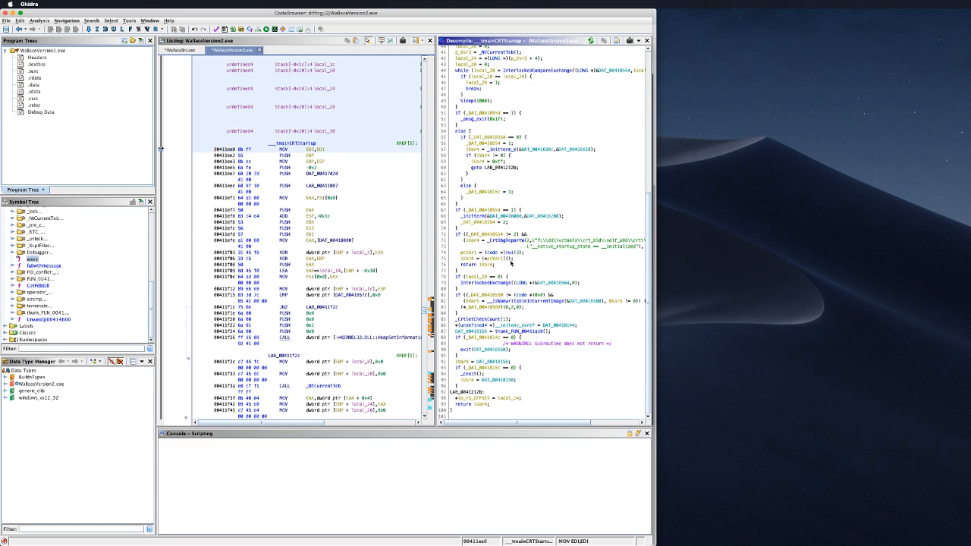
{"action": "scroll", "coordinate": [526, 192], "scroll_direction": "up", "scroll_amount": 13}
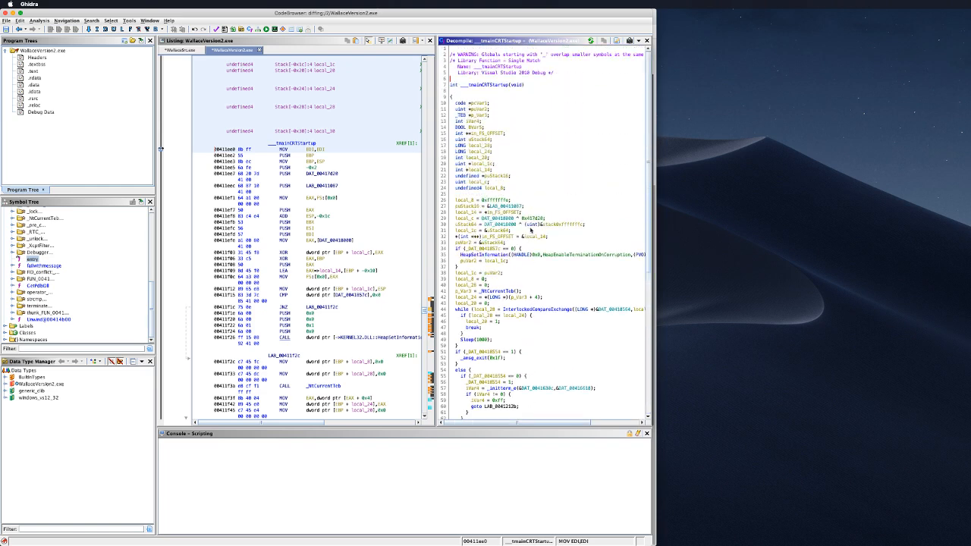
Step: Show GetPdbDll in the decompiler and scroll through its code
{"action": "left_click", "coordinate": [42, 287]}
{"action": "double_click", "coordinate": [44, 287]}
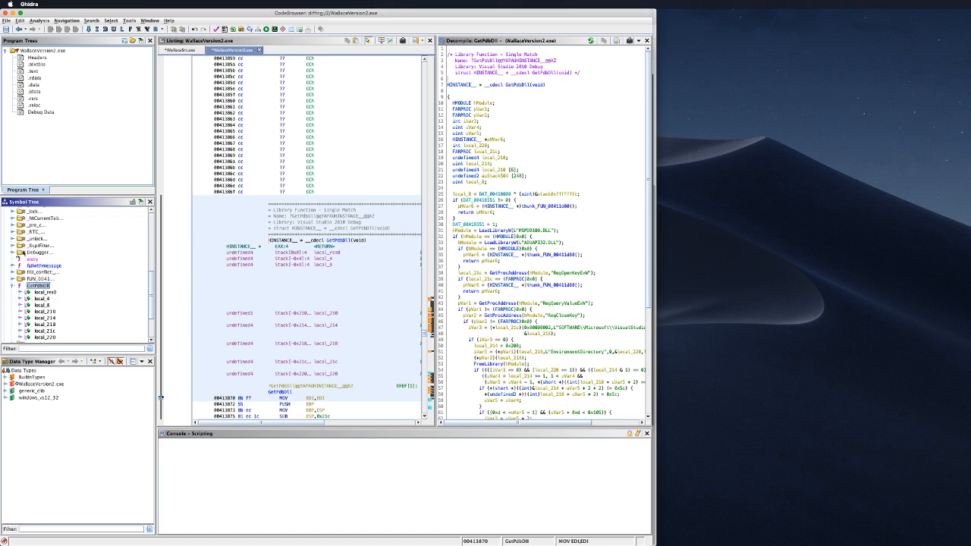
{"action": "scroll", "coordinate": [68, 247], "scroll_direction": "up", "scroll_amount": 5}
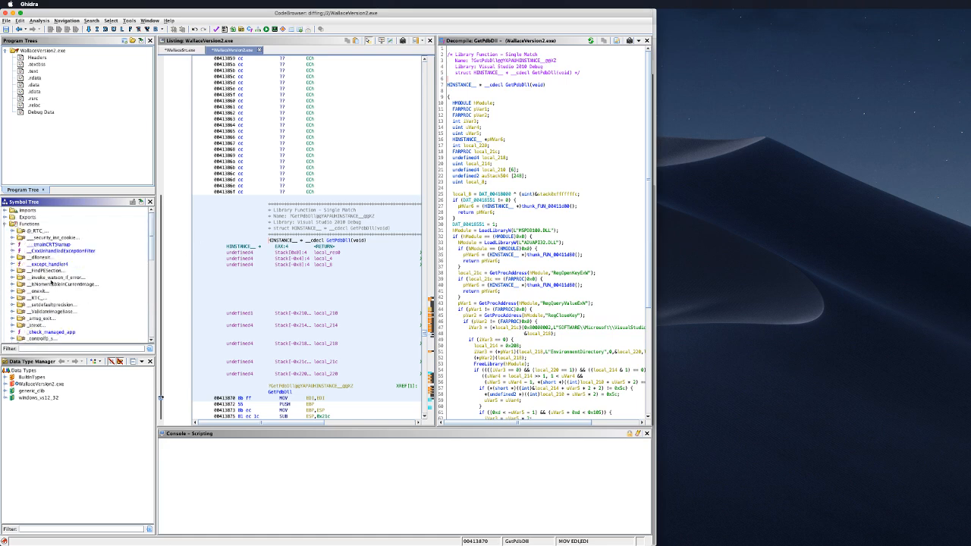
{"action": "scroll", "coordinate": [51, 282], "scroll_direction": "up", "scroll_amount": 3}
{"action": "scroll", "coordinate": [51, 282], "scroll_direction": "down", "scroll_amount": 1}
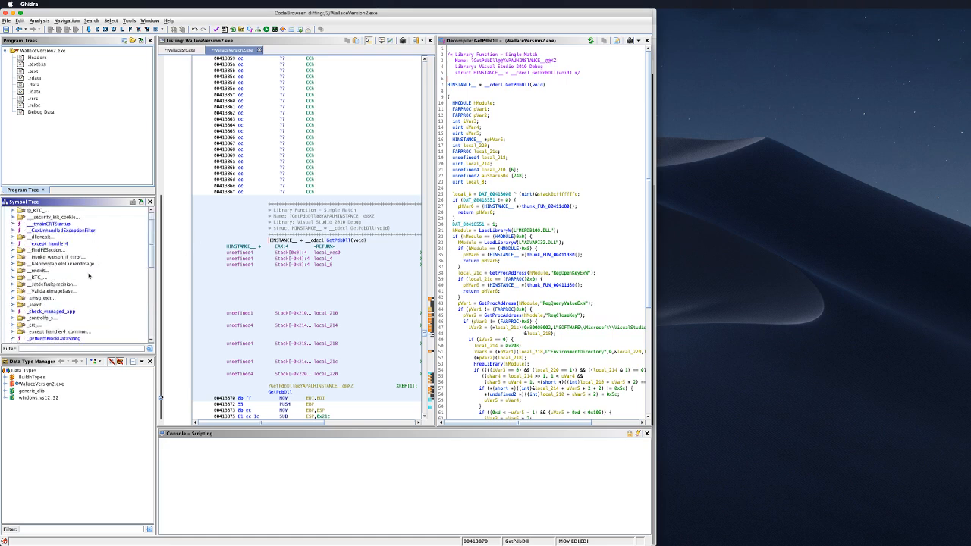
{"action": "scroll", "coordinate": [64, 277], "scroll_direction": "down", "scroll_amount": 2}
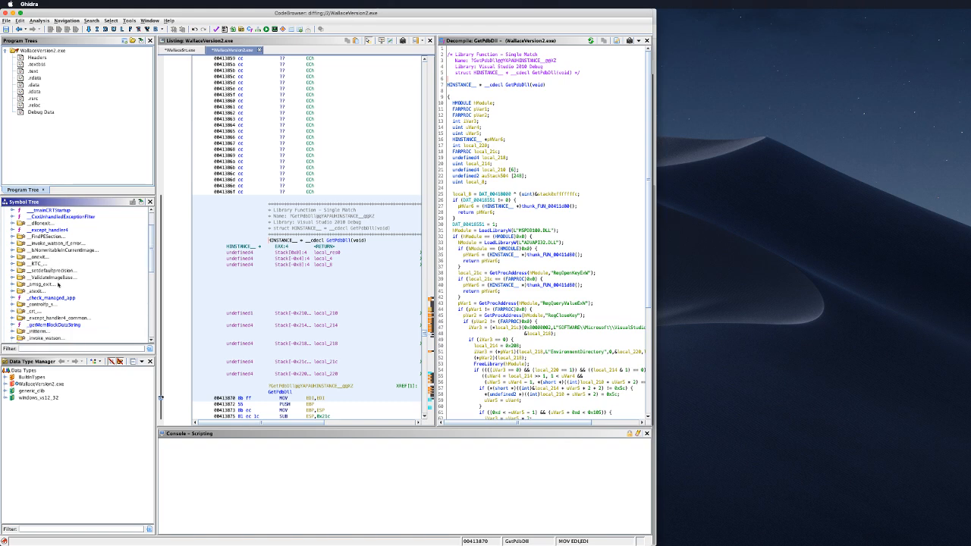
{"action": "scroll", "coordinate": [53, 299], "scroll_direction": "down", "scroll_amount": 4}
{"action": "scroll", "coordinate": [57, 307], "scroll_direction": "down", "scroll_amount": 3}
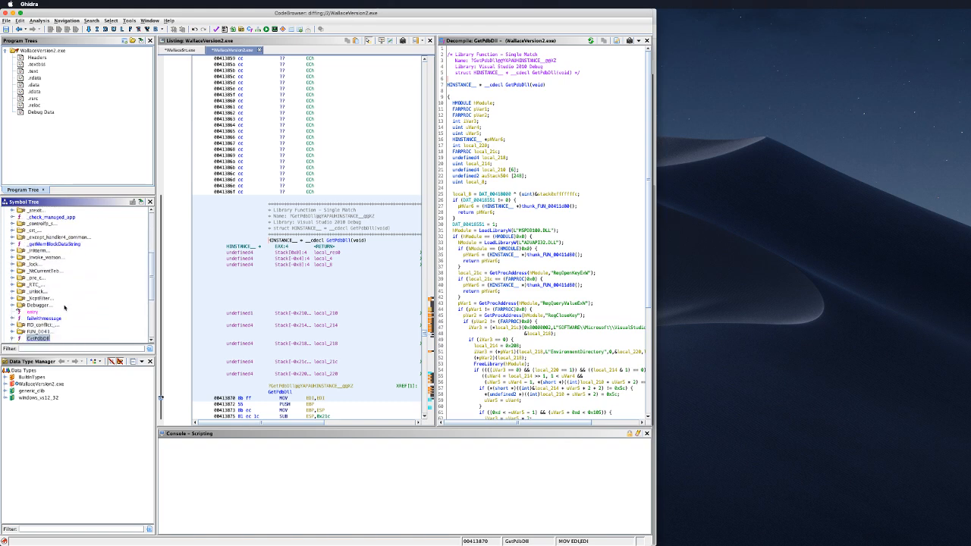
{"action": "scroll", "coordinate": [64, 303], "scroll_direction": "down", "scroll_amount": 3}
{"action": "scroll", "coordinate": [65, 304], "scroll_direction": "down", "scroll_amount": 6}
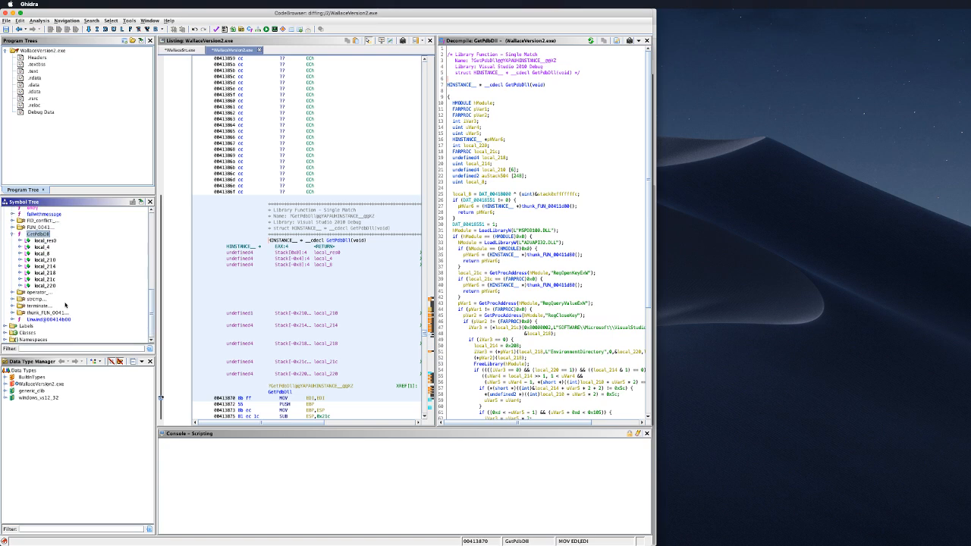
{"action": "scroll", "coordinate": [61, 291], "scroll_direction": "up", "scroll_amount": 10}
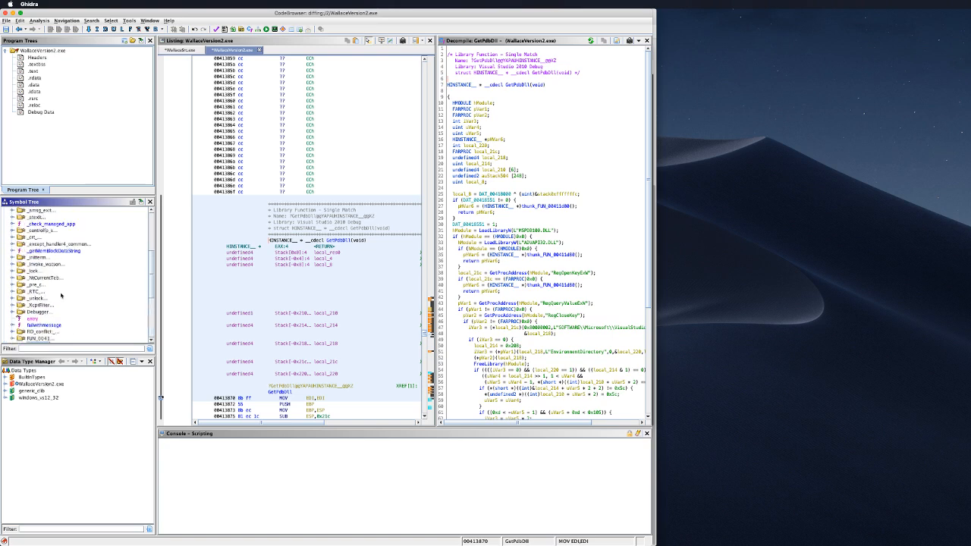
{"action": "scroll", "coordinate": [46, 270], "scroll_direction": "up", "scroll_amount": 8}
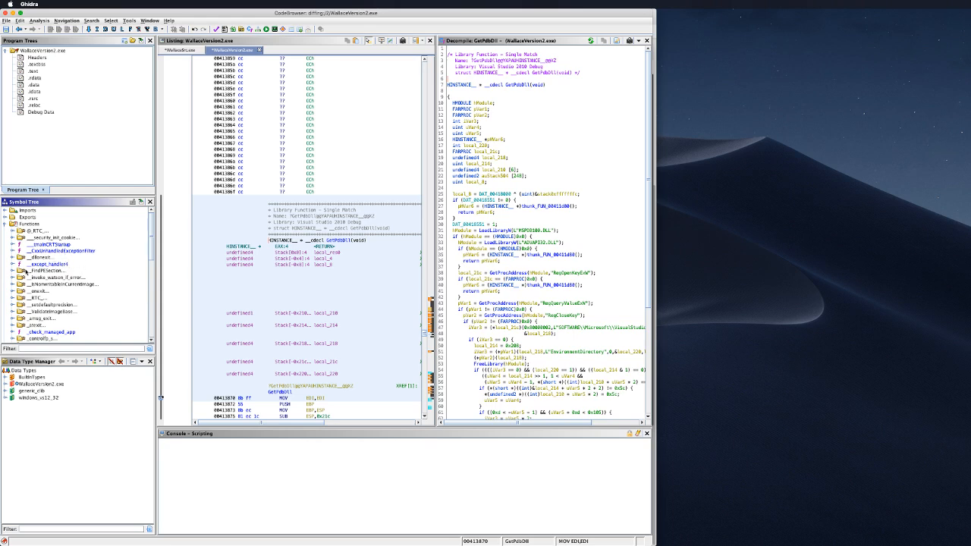
Step: Expand _FindPESection and view its first entry
{"action": "left_click", "coordinate": [35, 271]}
{"action": "double_click", "coordinate": [34, 271]}
{"action": "left_click", "coordinate": [49, 278]}
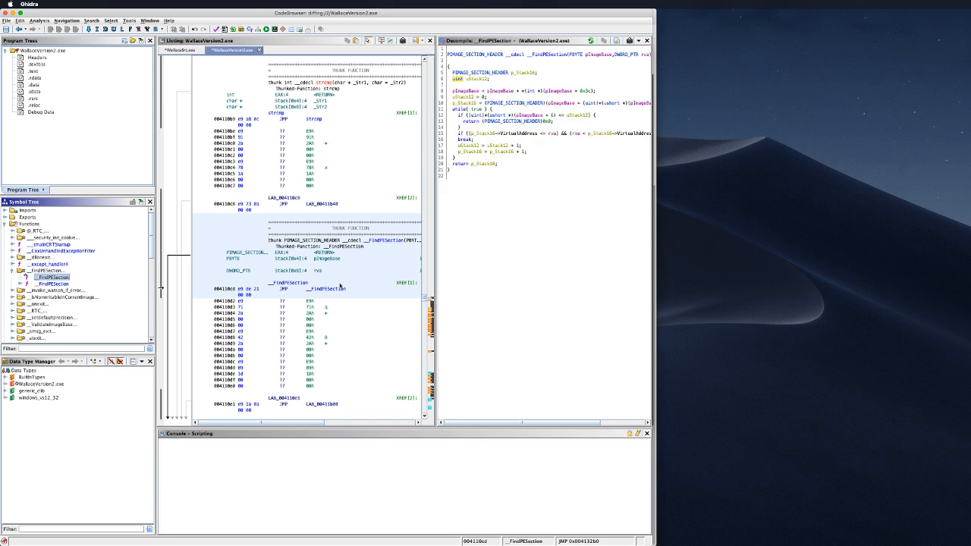
{"action": "mouse_move", "coordinate": [337, 291]}
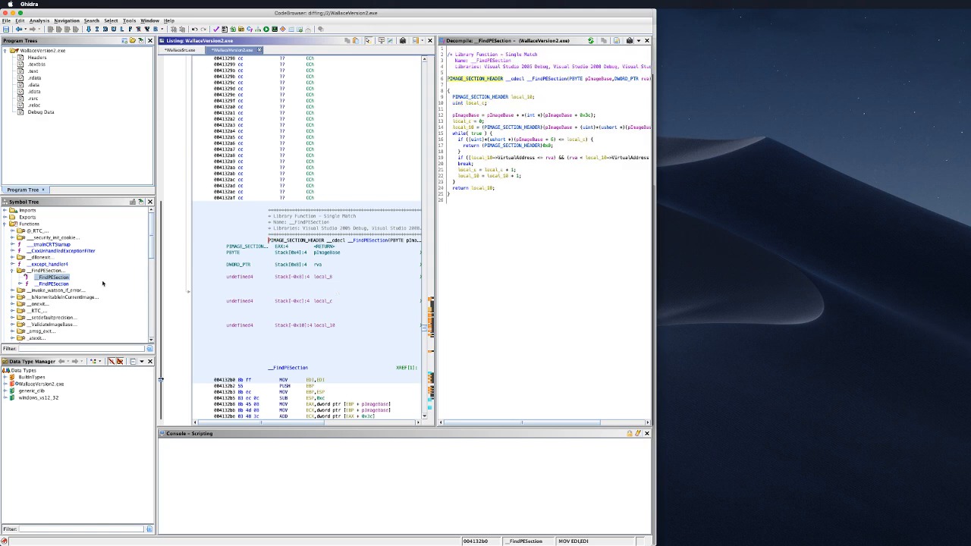
{"action": "scroll", "coordinate": [53, 302], "scroll_direction": "down", "scroll_amount": 4}
{"action": "scroll", "coordinate": [53, 302], "scroll_direction": "down", "scroll_amount": 7}
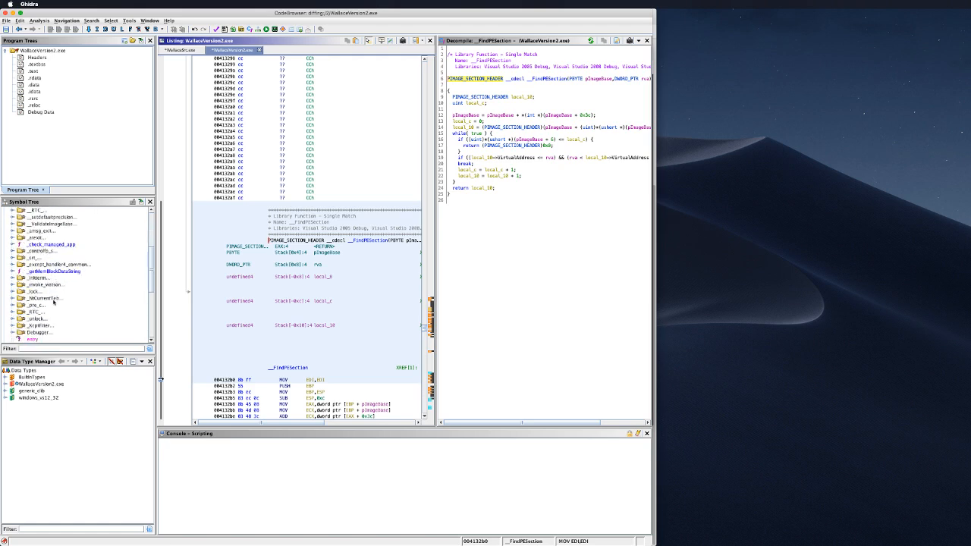
Step: Open FUN_00411430 from the FUN_ group, list its parameters and locals, and highlight its name
{"action": "left_click", "coordinate": [36, 304]}
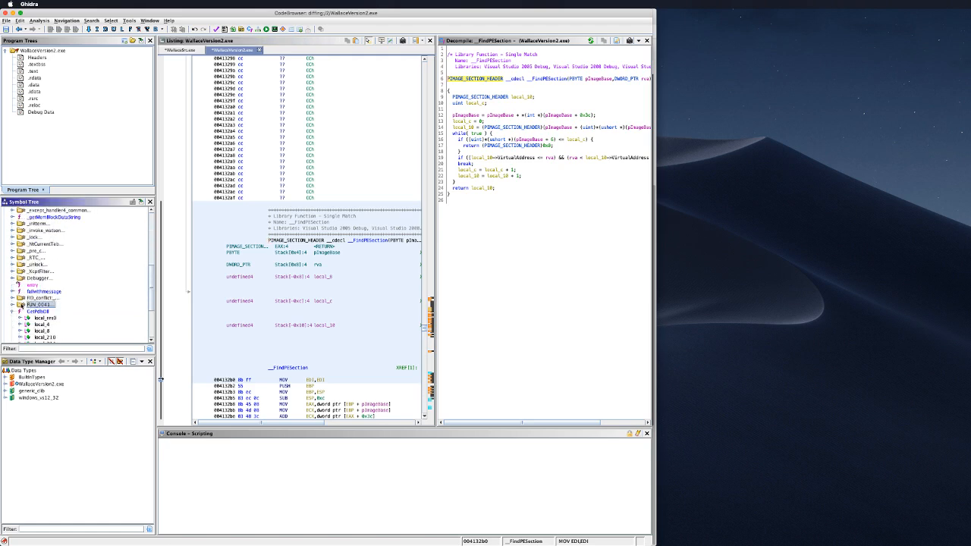
{"action": "left_click", "coordinate": [13, 304]}
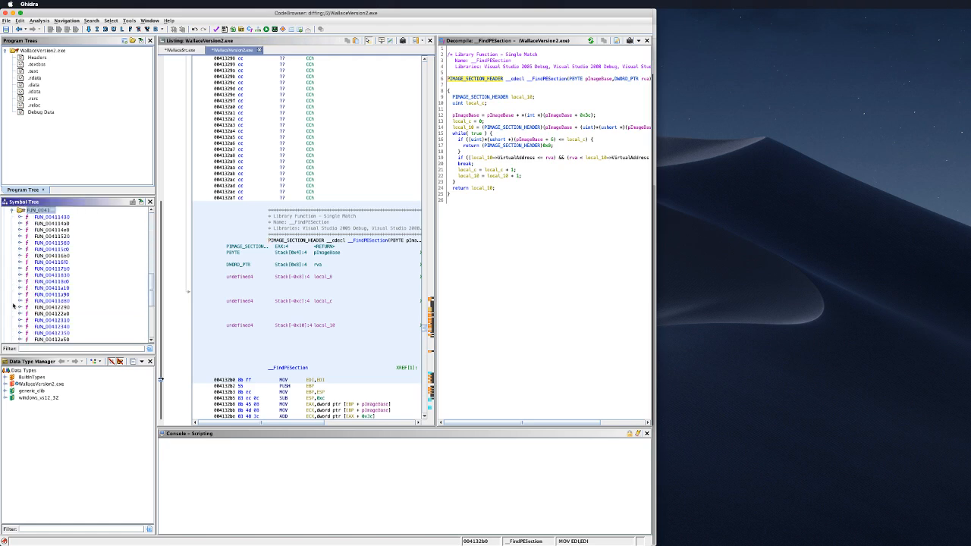
{"action": "double_click", "coordinate": [53, 218]}
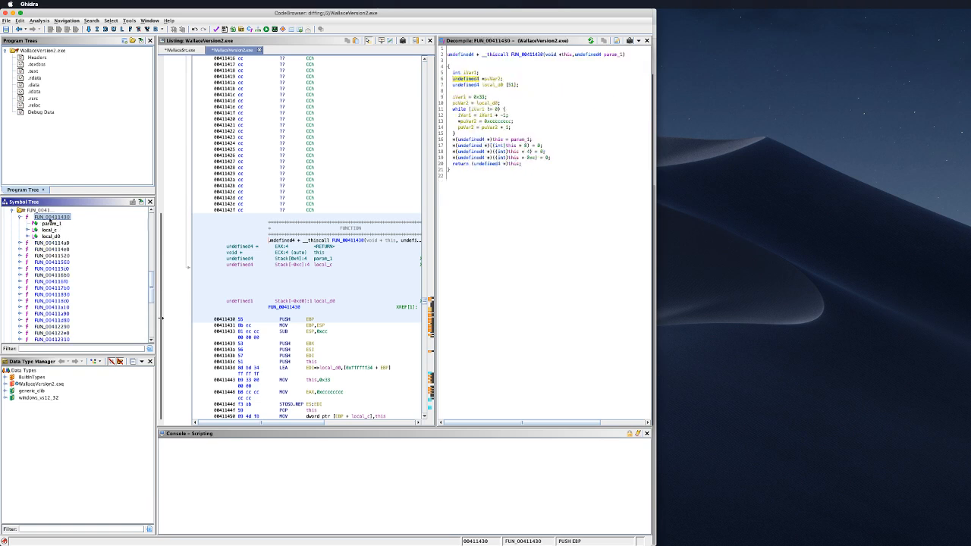
{"action": "double_click", "coordinate": [49, 218]}
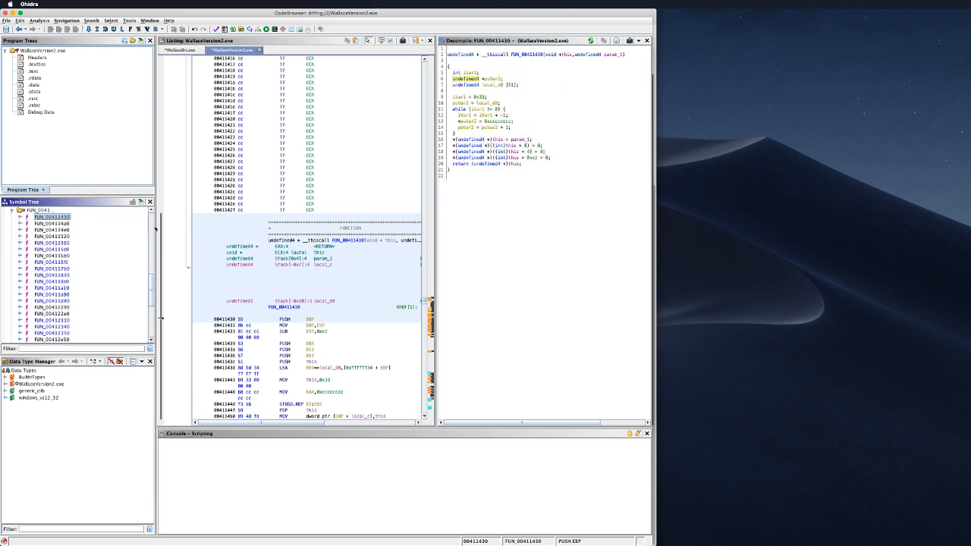
{"action": "scroll", "coordinate": [61, 303], "scroll_direction": "down", "scroll_amount": 5}
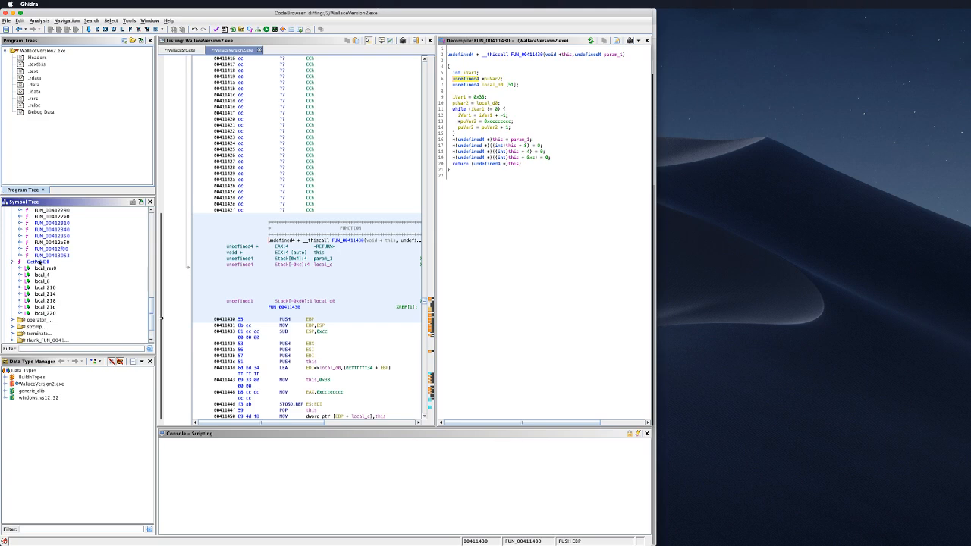
{"action": "scroll", "coordinate": [64, 269], "scroll_direction": "up", "scroll_amount": 2}
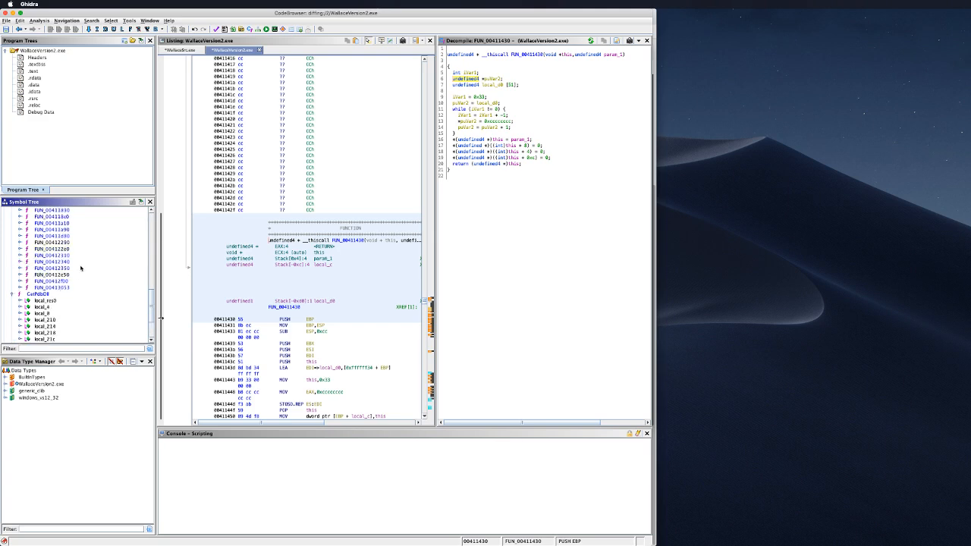
{"action": "scroll", "coordinate": [76, 273], "scroll_direction": "up", "scroll_amount": 4}
{"action": "double_click", "coordinate": [63, 225]}
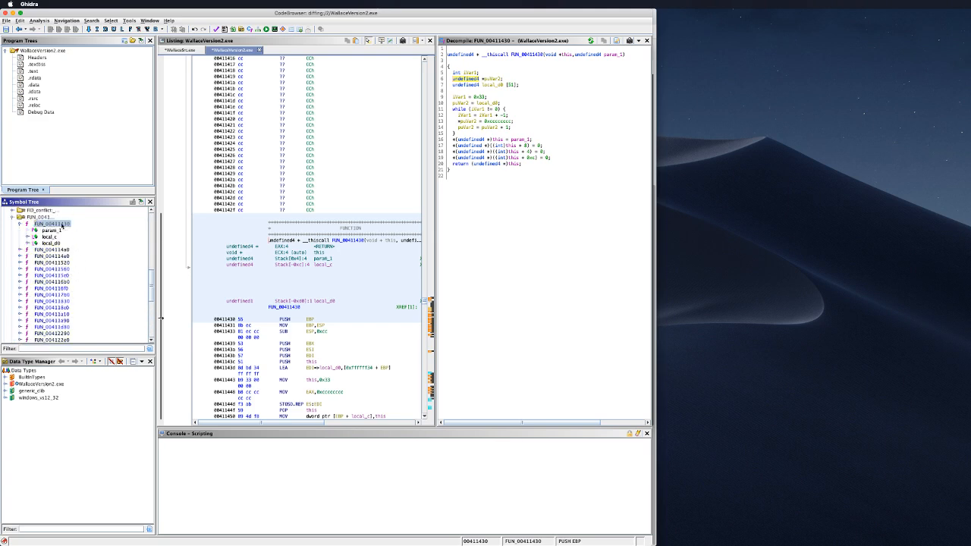
{"action": "scroll", "coordinate": [369, 291], "scroll_direction": "down", "scroll_amount": 5}
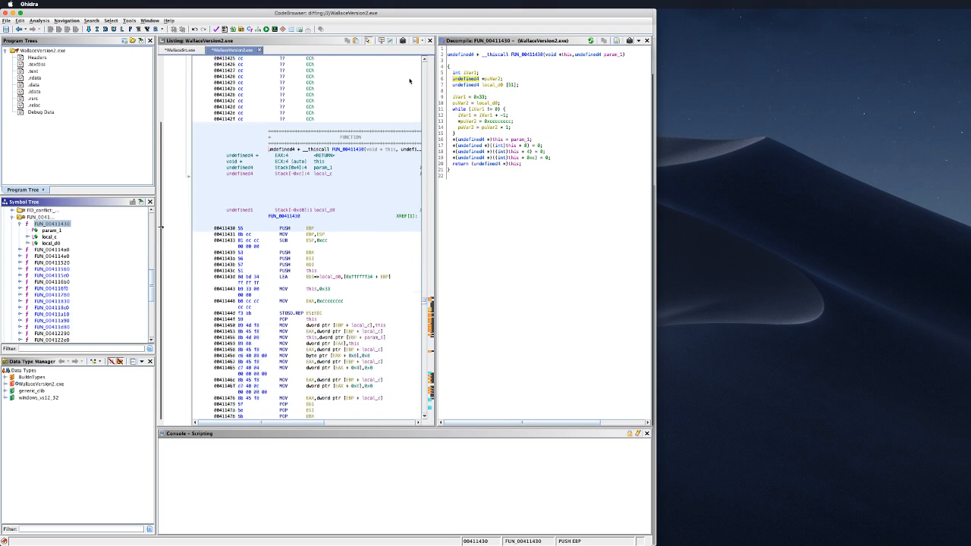
{"action": "left_click", "coordinate": [529, 56]}
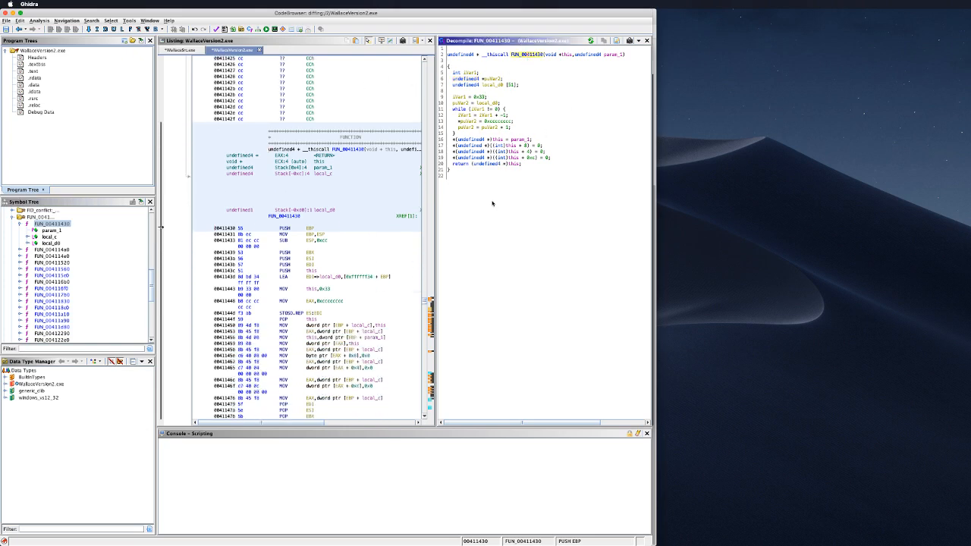
Step: Close Chrome's code-screenshot window, scroll the Ghidra Cheat Sheet, and go back to Ghidra
{"action": "key", "text": "super+Tab"}
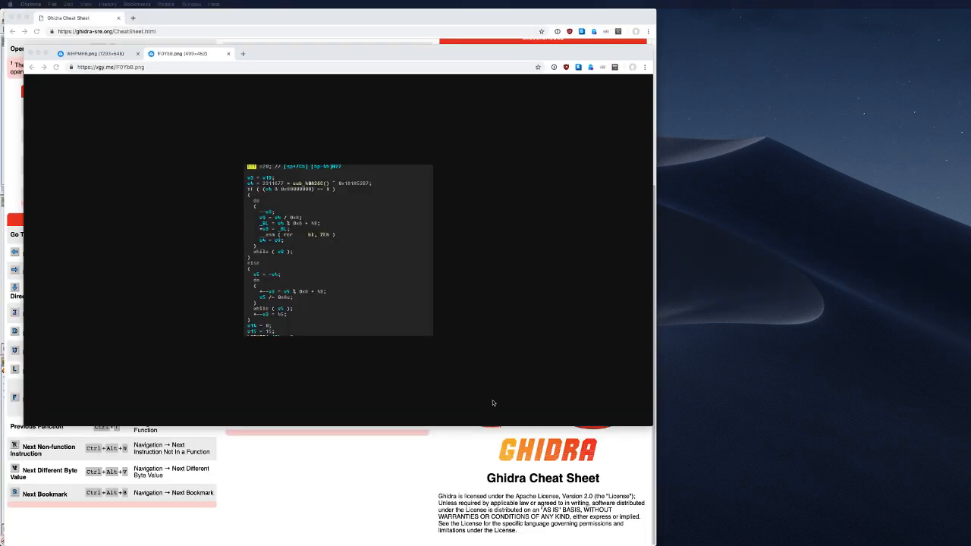
{"action": "left_click", "coordinate": [28, 53]}
{"action": "scroll", "coordinate": [541, 150], "scroll_direction": "up", "scroll_amount": 5}
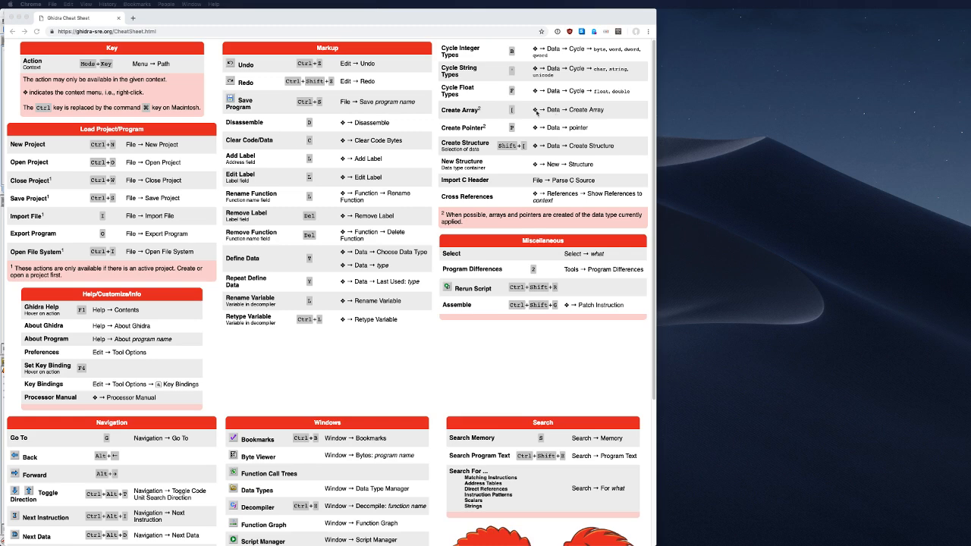
{"action": "scroll", "coordinate": [188, 293], "scroll_direction": "down", "scroll_amount": 5}
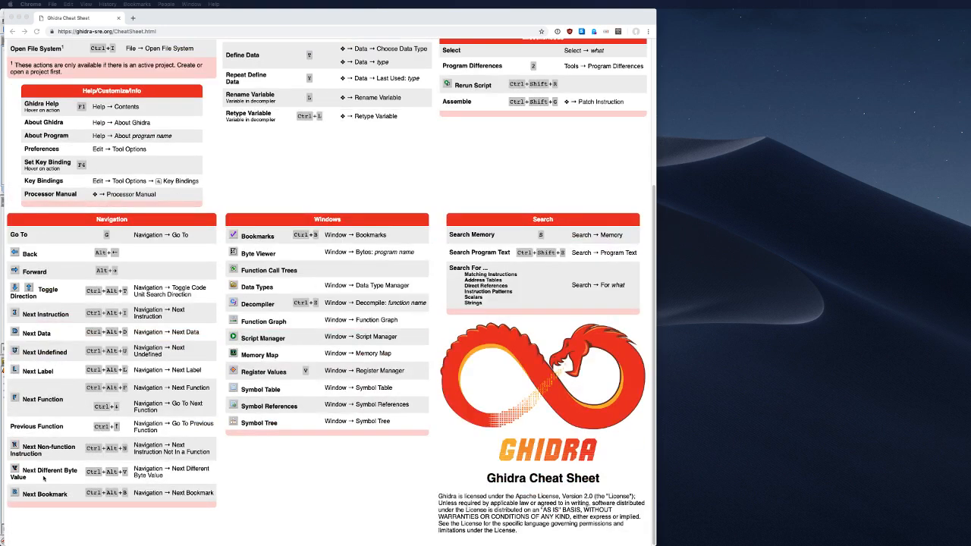
{"action": "scroll", "coordinate": [62, 199], "scroll_direction": "up", "scroll_amount": 5}
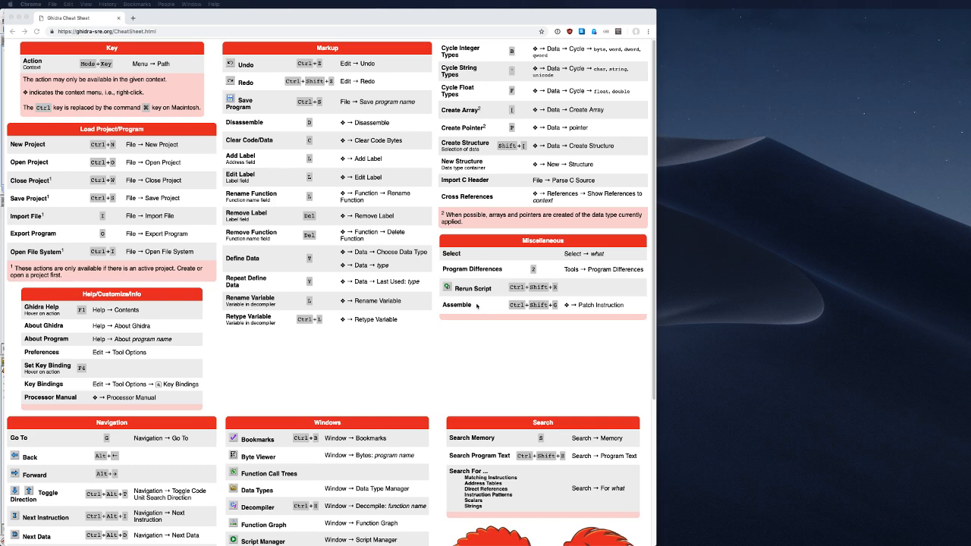
{"action": "scroll", "coordinate": [476, 306], "scroll_direction": "down", "scroll_amount": 3}
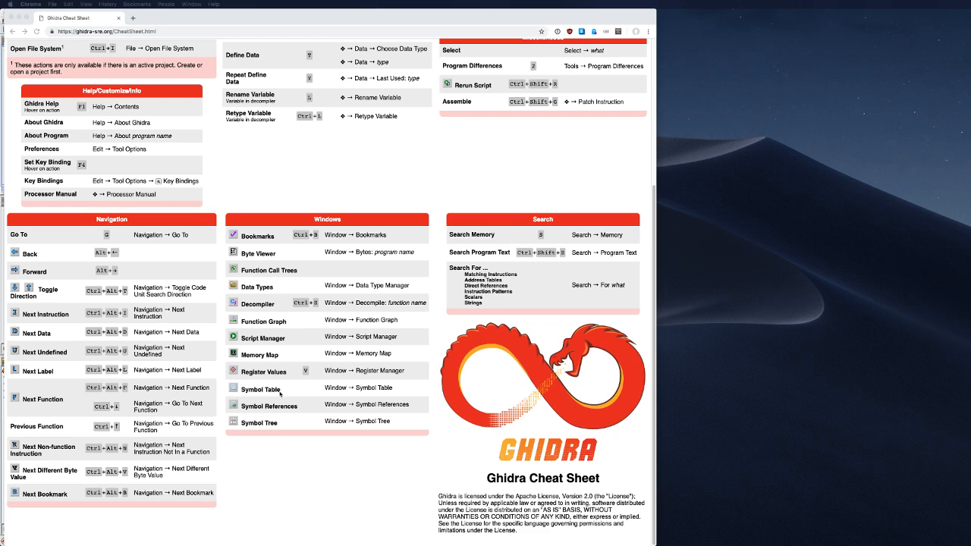
{"action": "scroll", "coordinate": [201, 263], "scroll_direction": "up", "scroll_amount": 3}
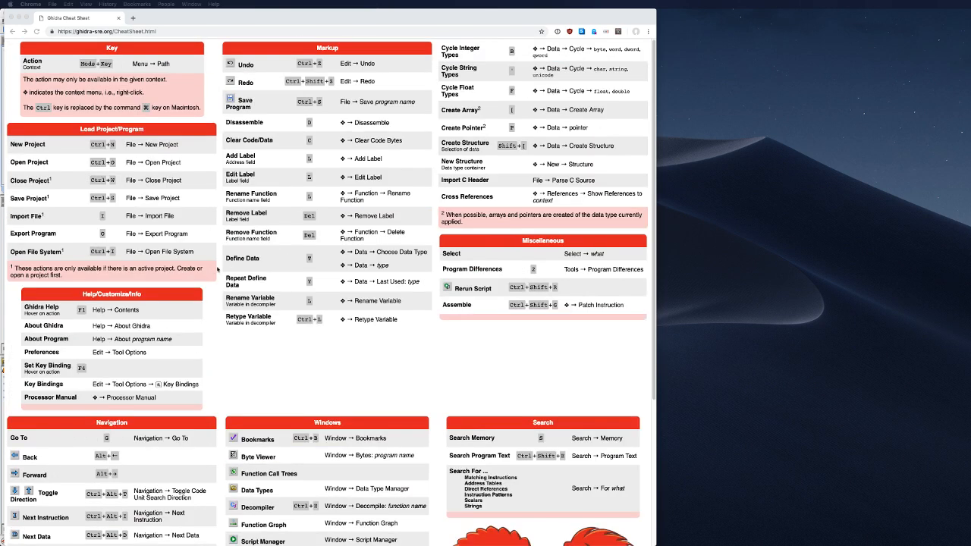
{"action": "key", "text": "super+Tab"}
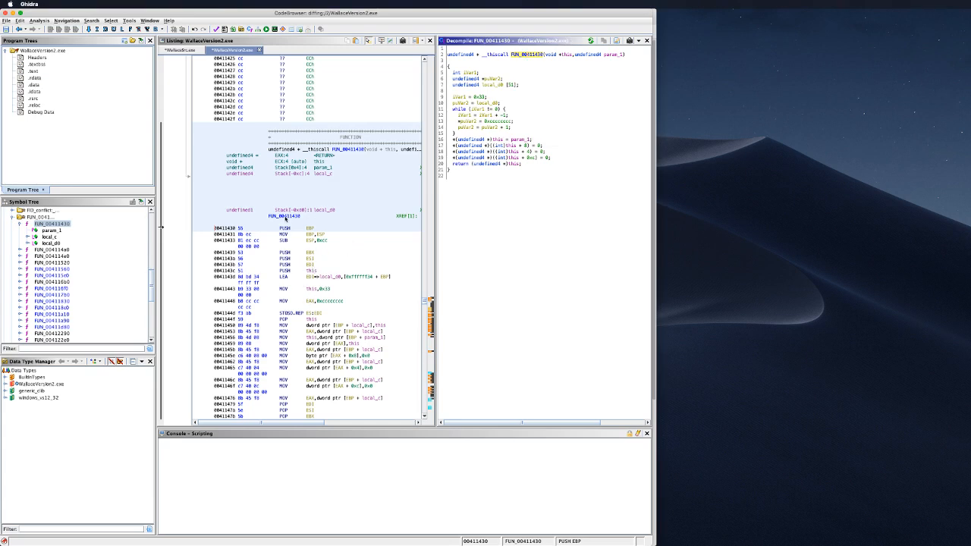
Step: Check the FUN_00411430 label's actions, then expand operator_ to show operator_delete and operator_new
{"action": "right_click", "coordinate": [286, 217]}
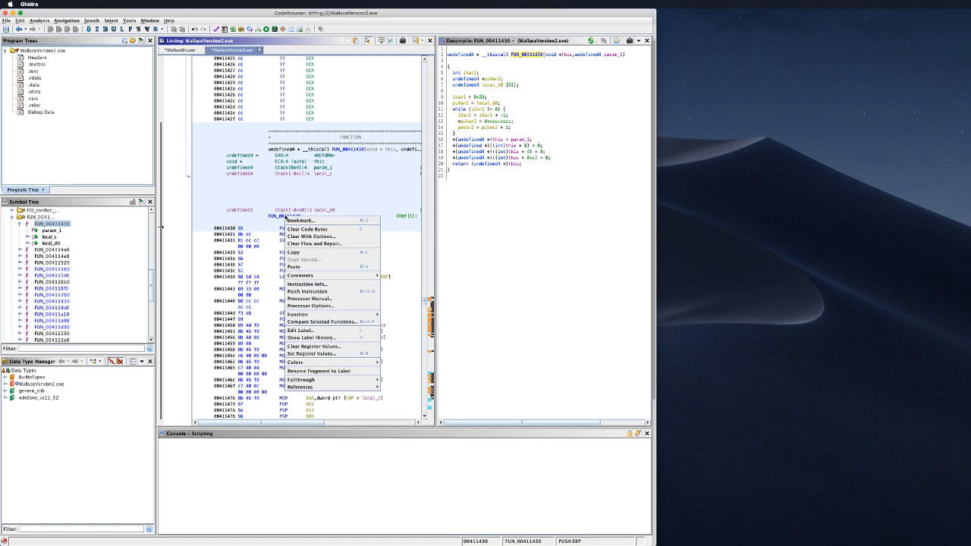
{"action": "left_click", "coordinate": [281, 216]}
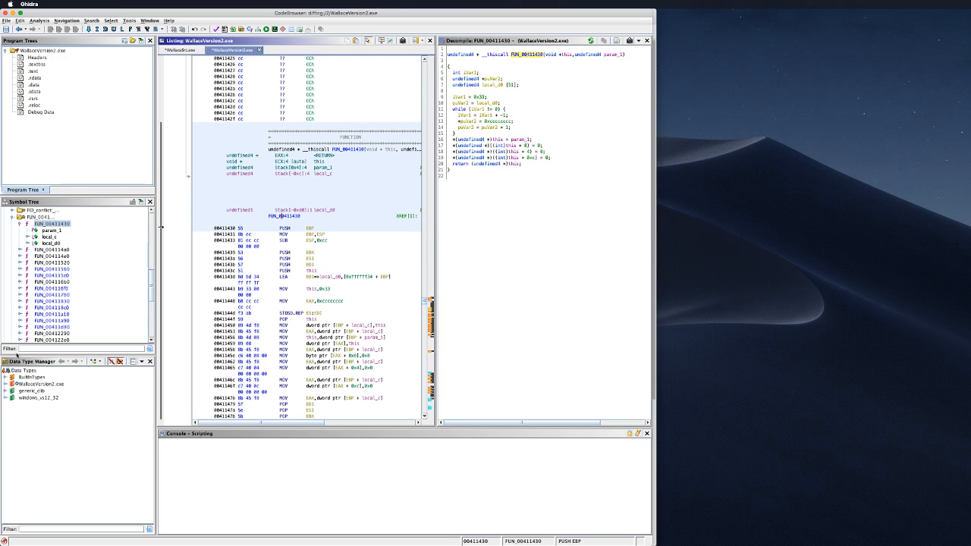
{"action": "scroll", "coordinate": [100, 286], "scroll_direction": "down", "scroll_amount": 10}
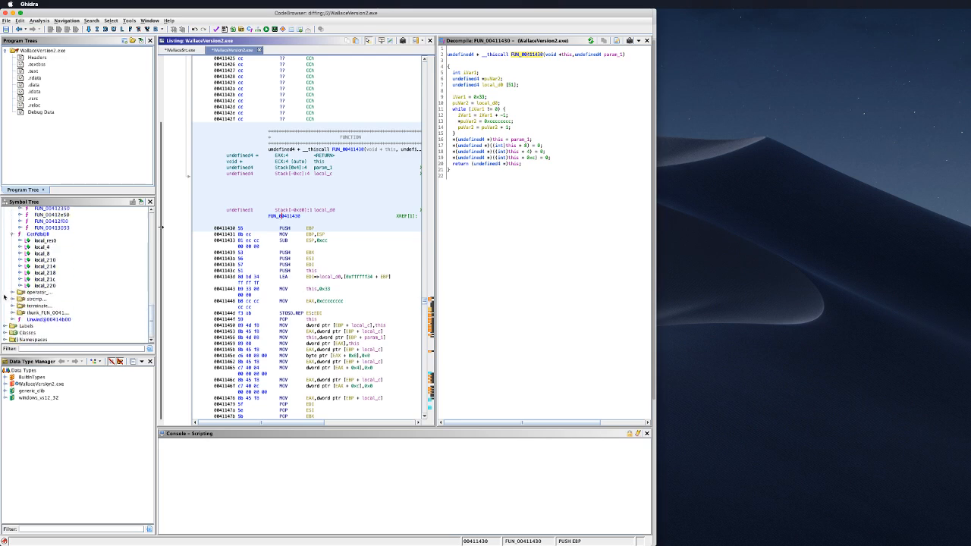
{"action": "left_click", "coordinate": [39, 294]}
{"action": "left_click", "coordinate": [17, 293]}
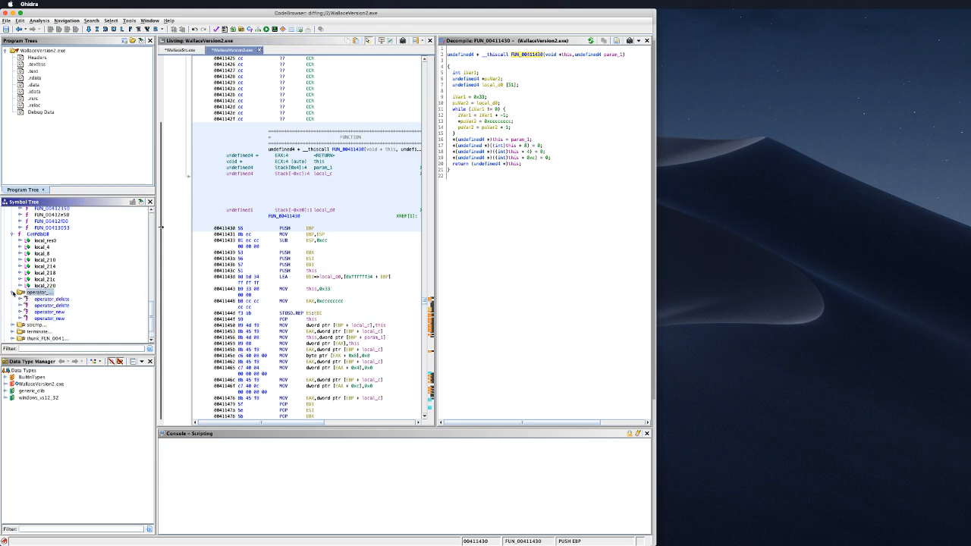
Step: Collapse FUN_00411430 in the Symbol Tree and jump to the entry function
{"action": "scroll", "coordinate": [17, 288], "scroll_direction": "up", "scroll_amount": 10}
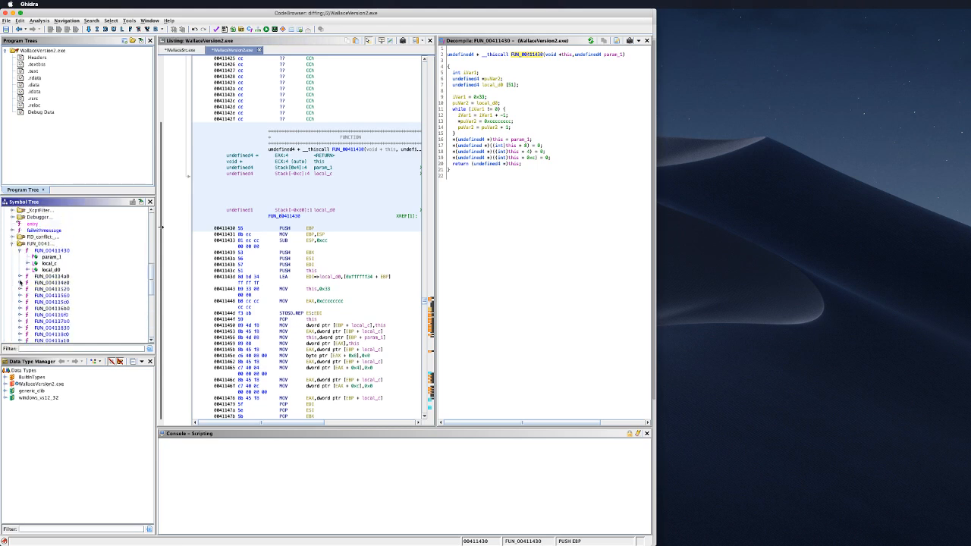
{"action": "scroll", "coordinate": [20, 282], "scroll_direction": "up", "scroll_amount": 1}
{"action": "left_click", "coordinate": [20, 264]}
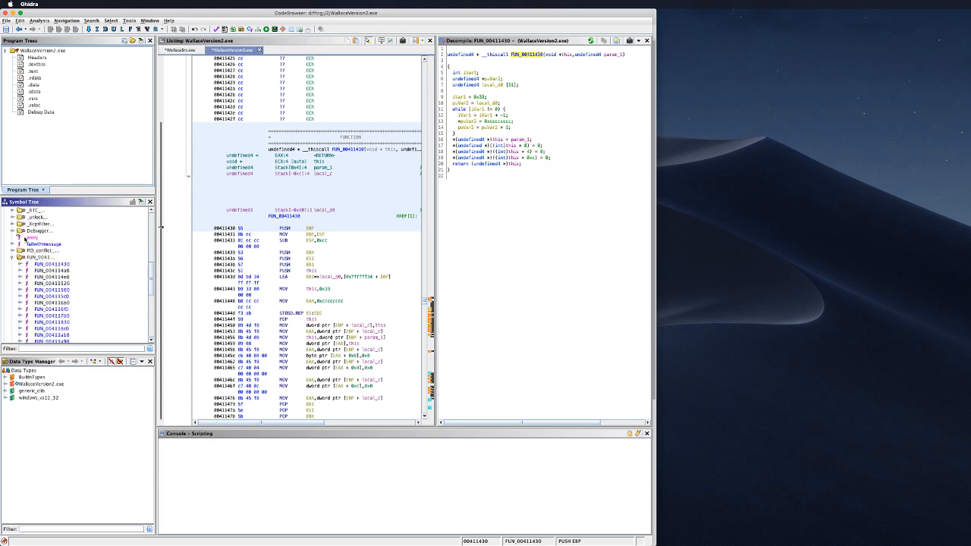
{"action": "left_click", "coordinate": [27, 238]}
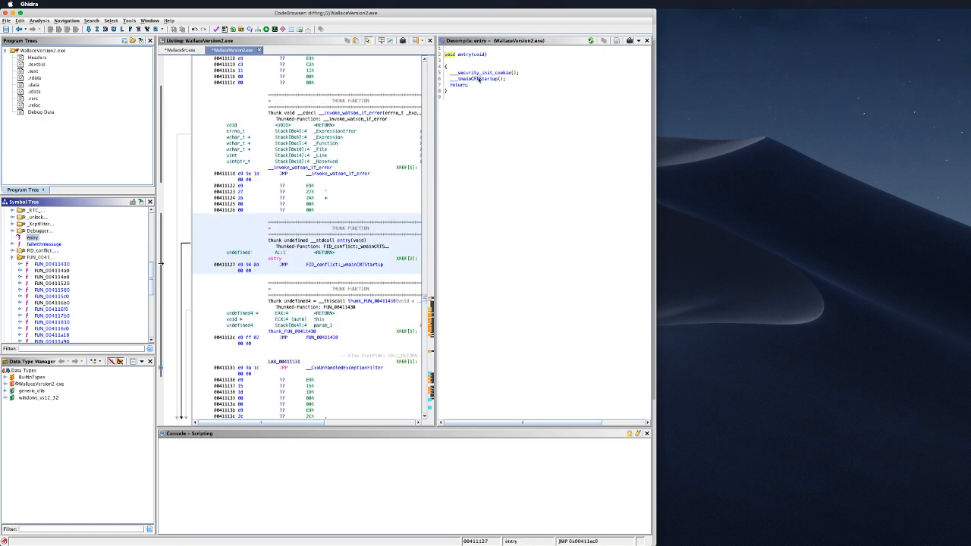
Step: Follow the calls from __tmainCRTStartup through FUN_00411a10 and FUN_004116f0 into FUN_00411830
{"action": "double_click", "coordinate": [478, 79]}
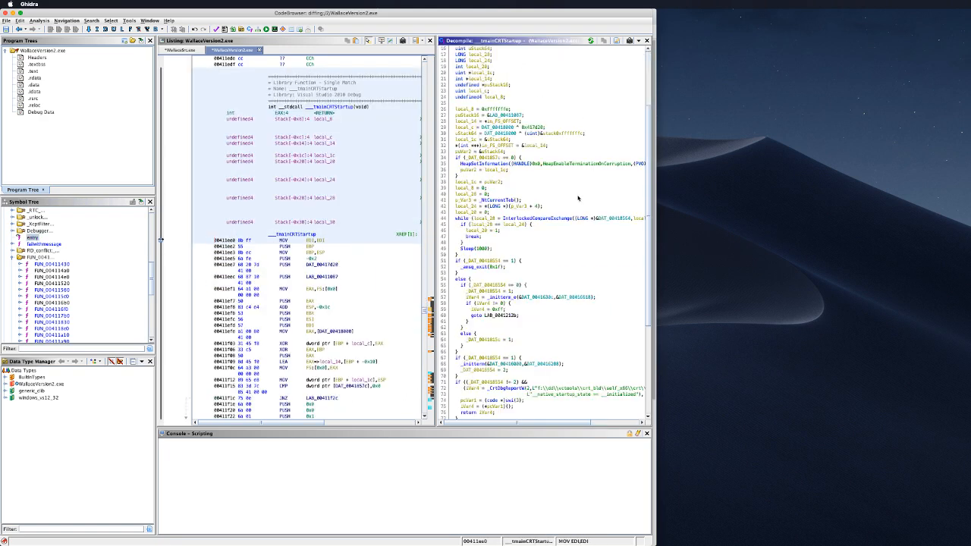
{"action": "scroll", "coordinate": [567, 238], "scroll_direction": "down", "scroll_amount": 6}
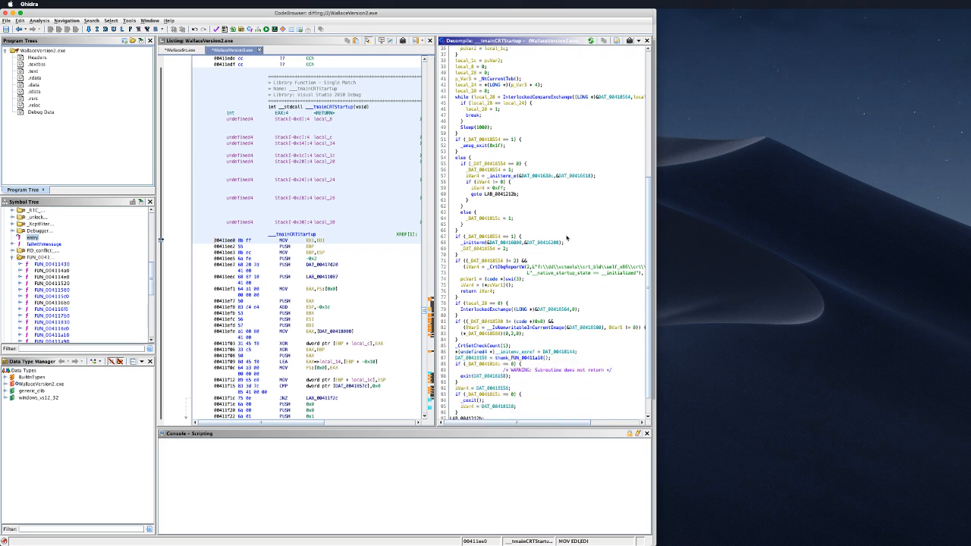
{"action": "scroll", "coordinate": [567, 238], "scroll_direction": "down", "scroll_amount": 1}
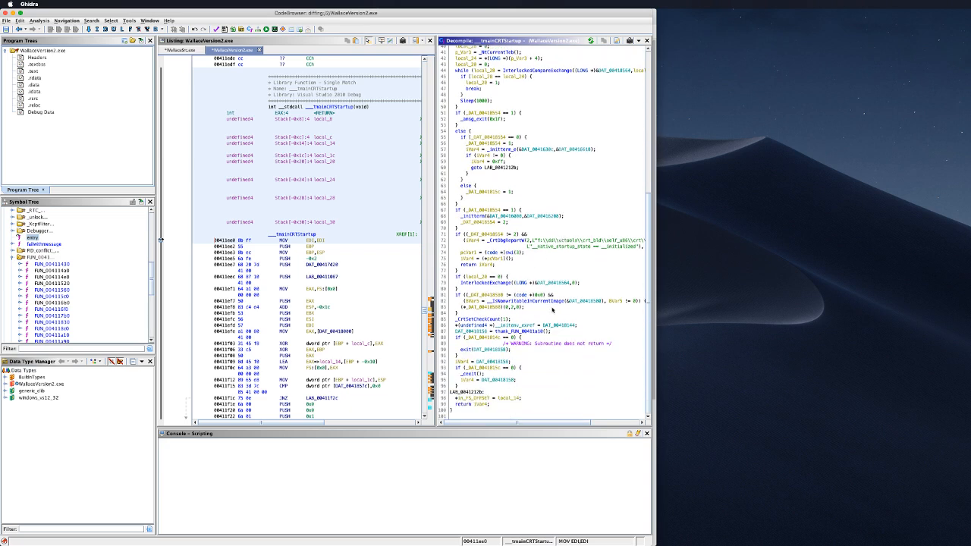
{"action": "double_click", "coordinate": [518, 334]}
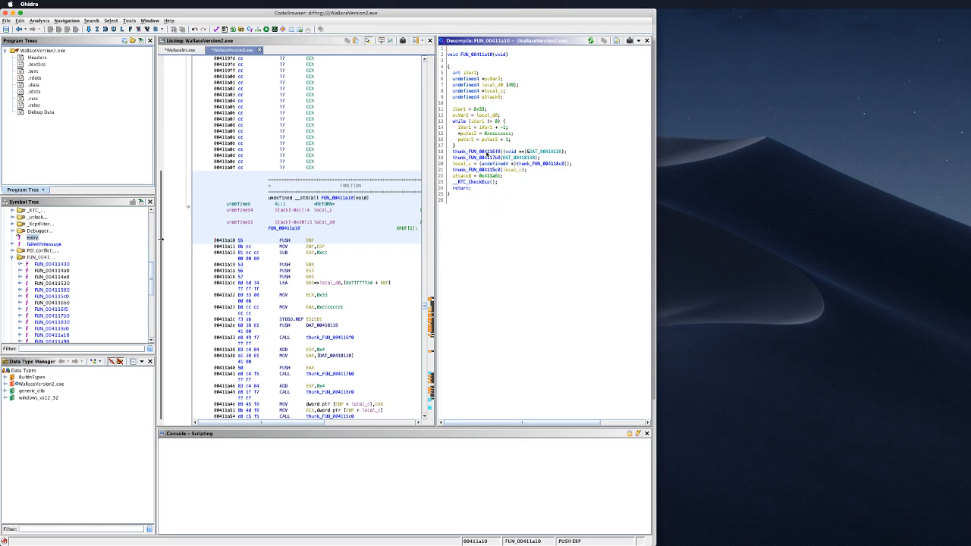
{"action": "double_click", "coordinate": [488, 152]}
{"action": "double_click", "coordinate": [488, 152]}
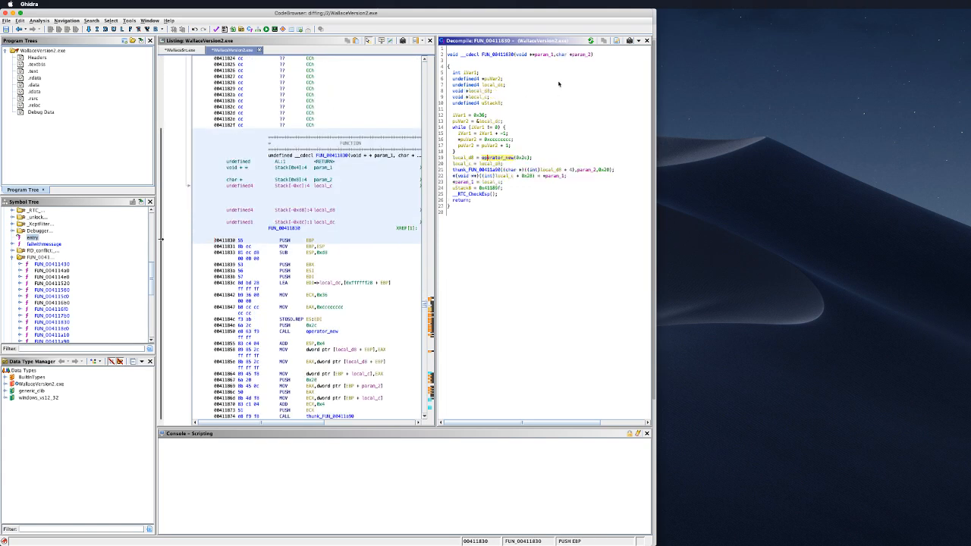
Step: Go back to FUN_00411a10, re-follow FUN_004116f0 into FUN_00411830, then show WallaceSrc.exe's listing
{"action": "left_click", "coordinate": [17, 29]}
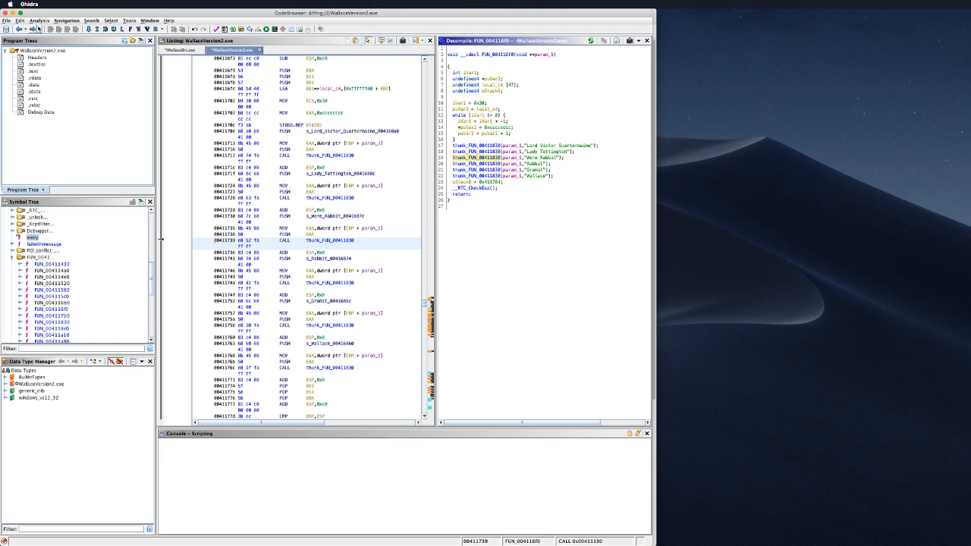
{"action": "left_click", "coordinate": [18, 29]}
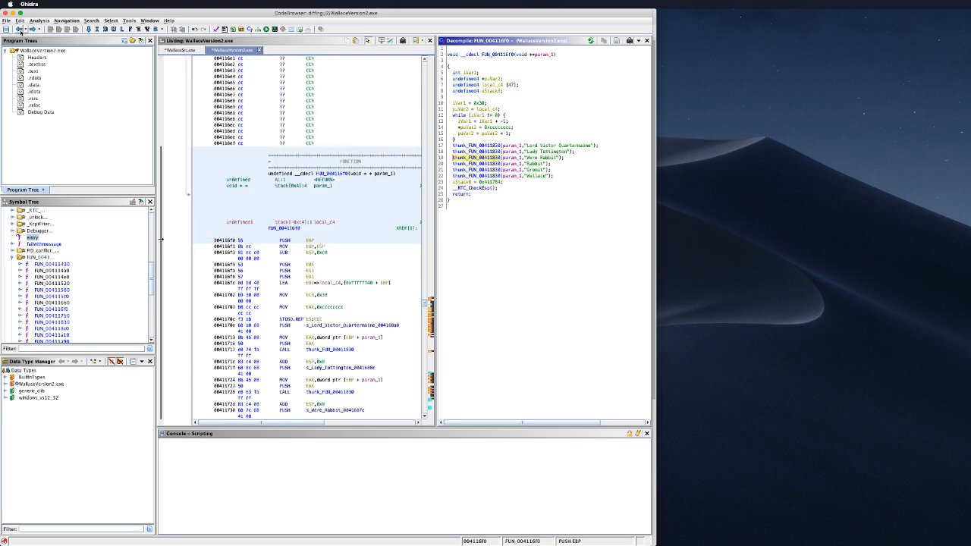
{"action": "left_click", "coordinate": [18, 29]}
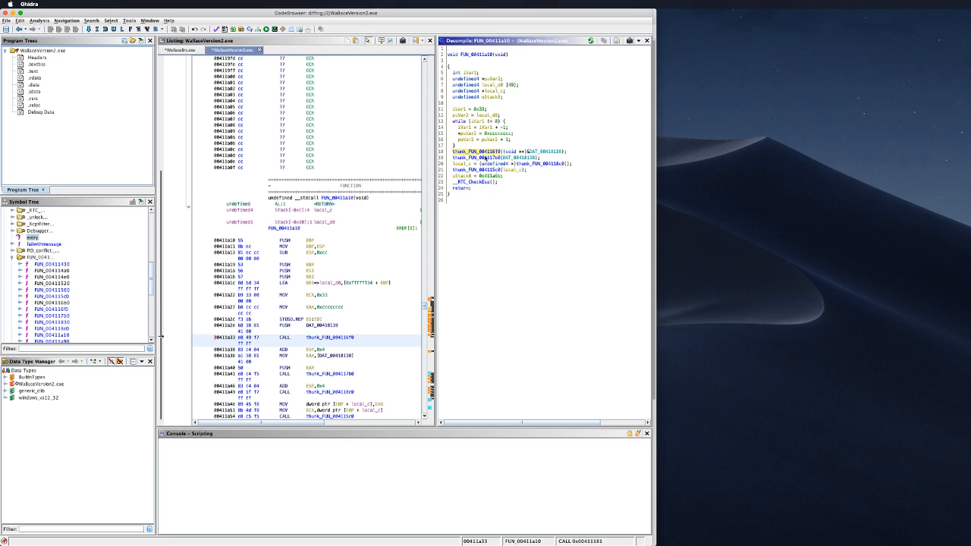
{"action": "double_click", "coordinate": [483, 152]}
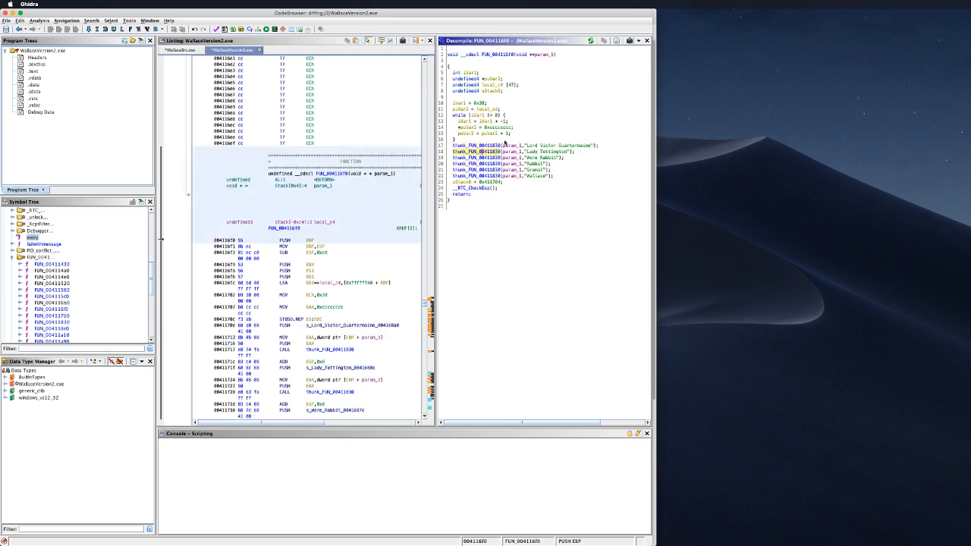
{"action": "left_click", "coordinate": [497, 54]}
{"action": "double_click", "coordinate": [492, 146]}
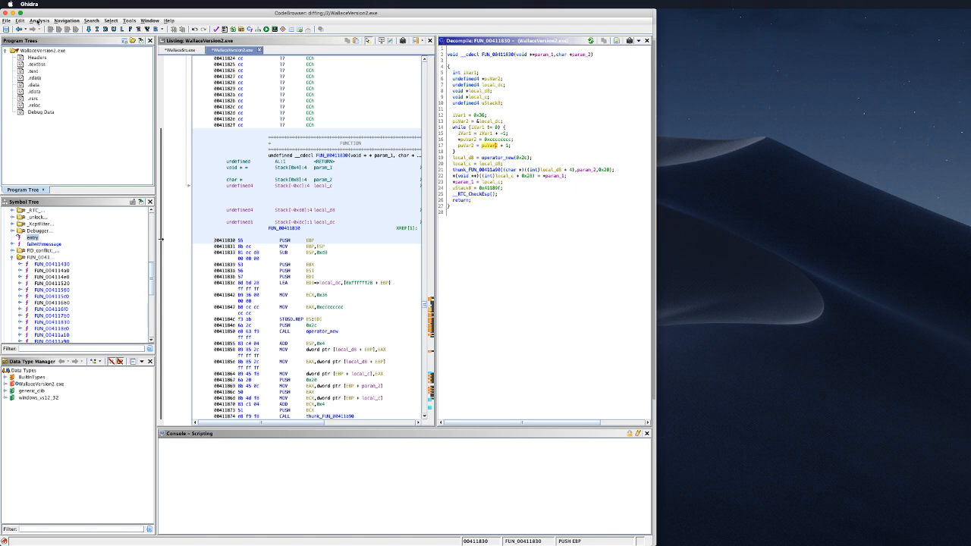
{"action": "left_click", "coordinate": [178, 50]}
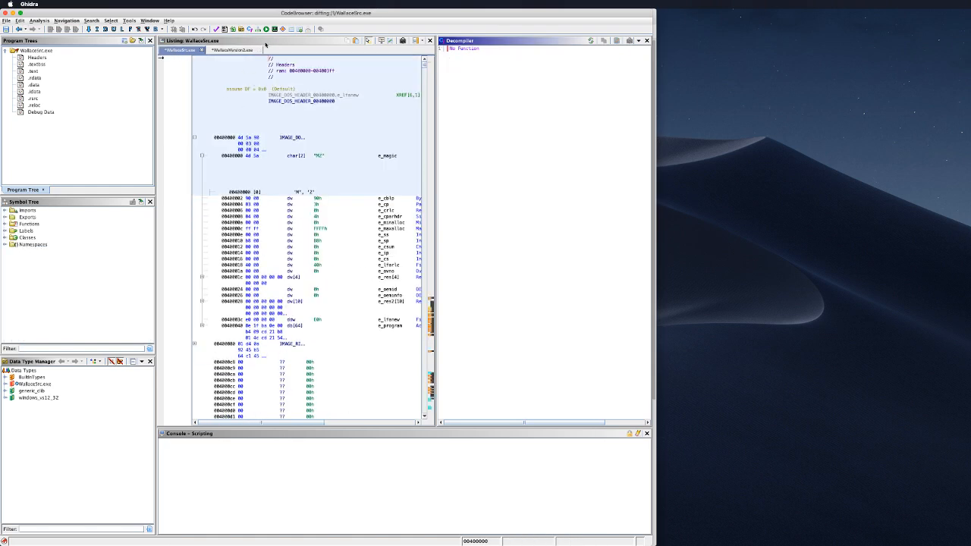
Step: Diff against WallaceVersion2.exe from project folder 2, computing all difference types over the whole program
{"action": "left_click", "coordinate": [390, 41]}
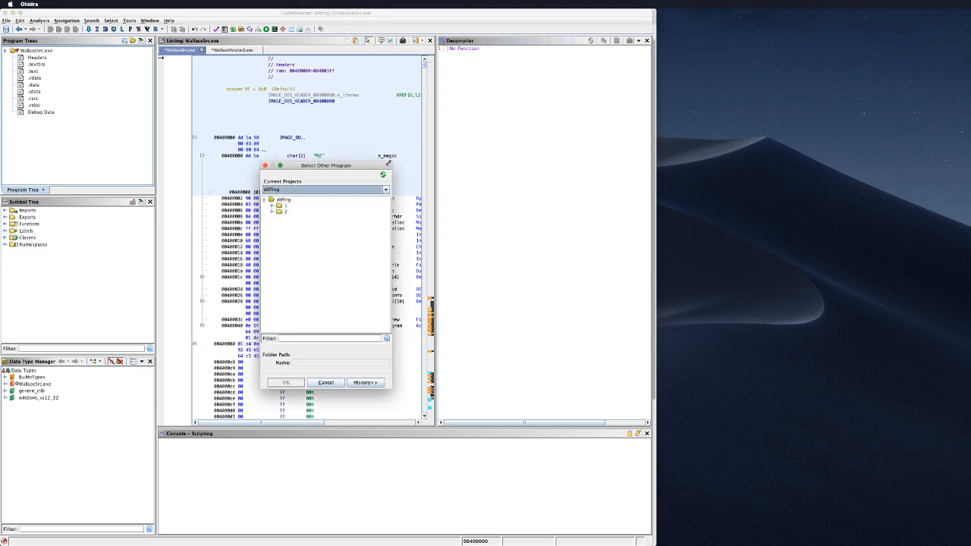
{"action": "left_click", "coordinate": [274, 210]}
{"action": "left_click", "coordinate": [314, 218]}
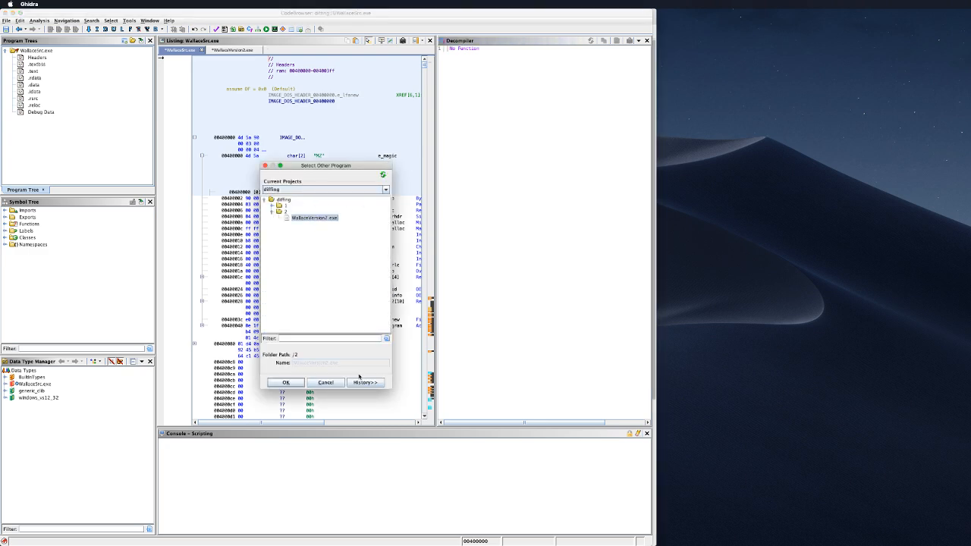
{"action": "left_click", "coordinate": [285, 382]}
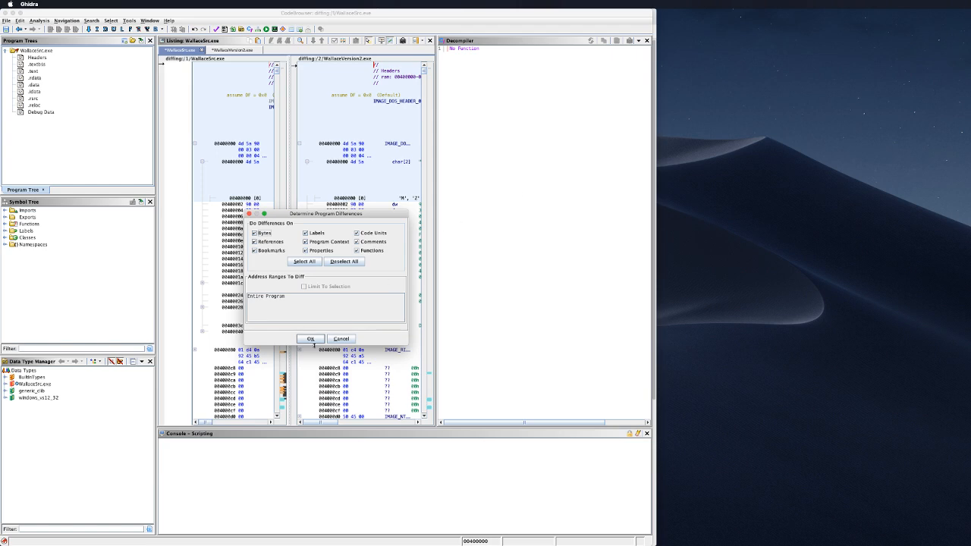
{"action": "left_click", "coordinate": [310, 339]}
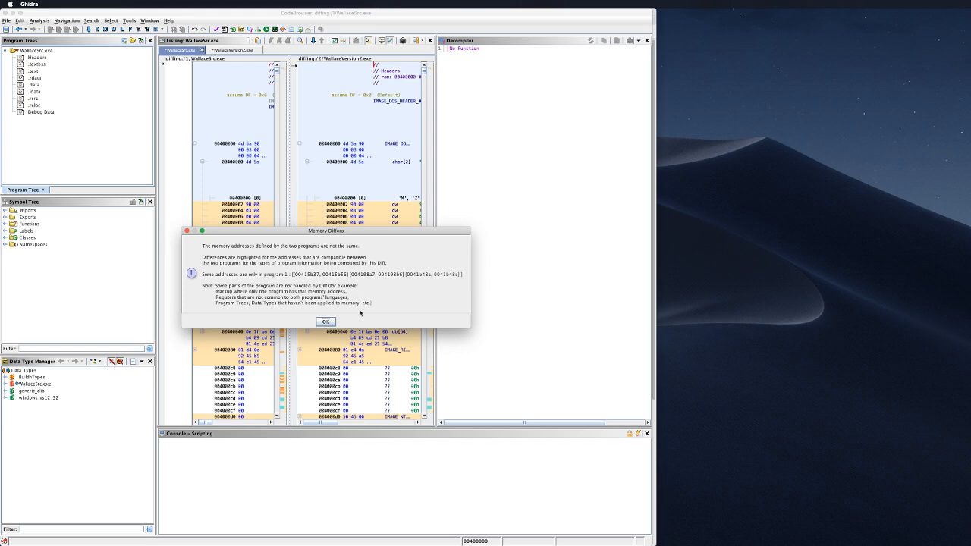
Step: Dismiss the Memory Differs notice, resize the diff panes, jump to _RTC_Failure, and close the Decompiler
{"action": "left_click", "coordinate": [326, 322]}
{"action": "left_click", "coordinate": [326, 322]}
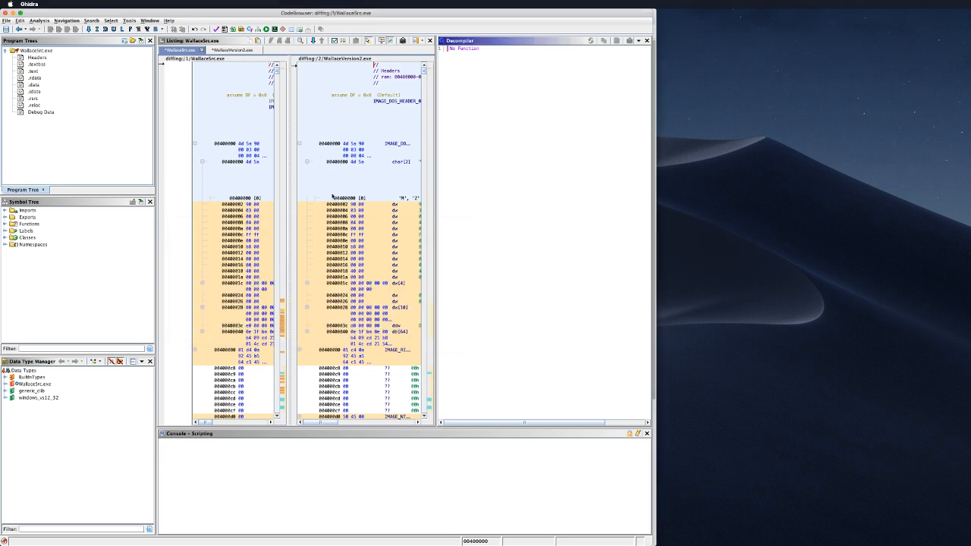
{"action": "left_click_drag", "start_coordinate": [293, 203], "coordinate": [346, 201]}
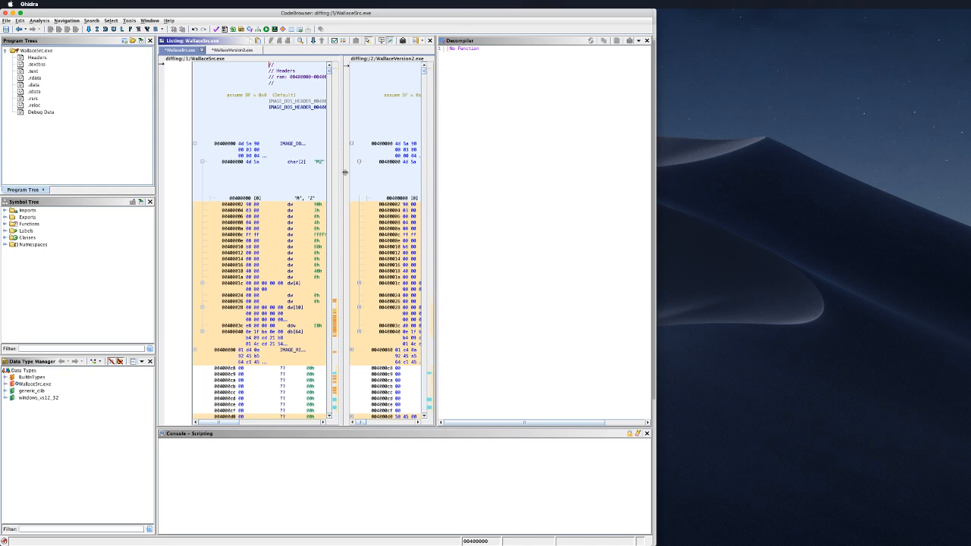
{"action": "left_click_drag", "start_coordinate": [343, 170], "coordinate": [318, 172]}
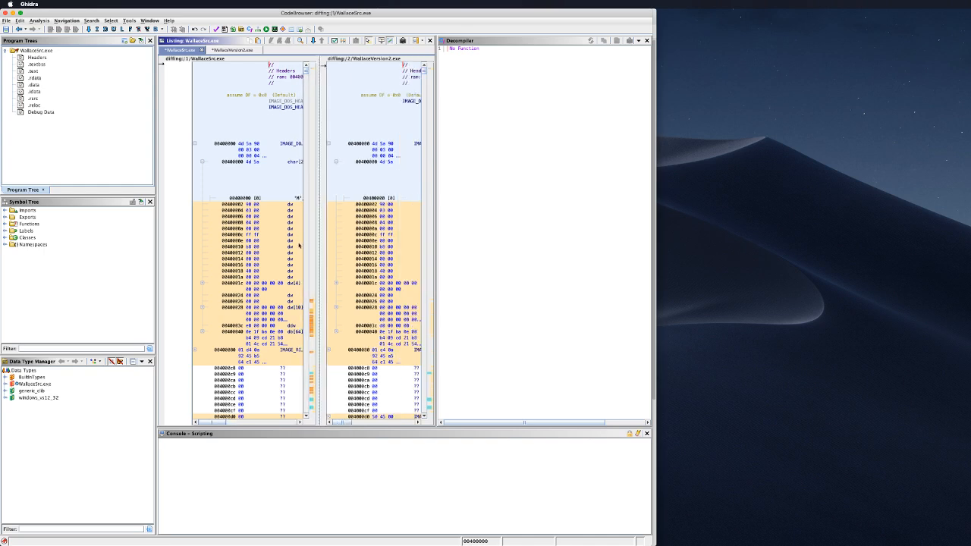
{"action": "scroll", "coordinate": [279, 250], "scroll_direction": "down", "scroll_amount": 10}
{"action": "scroll", "coordinate": [280, 250], "scroll_direction": "down", "scroll_amount": 8}
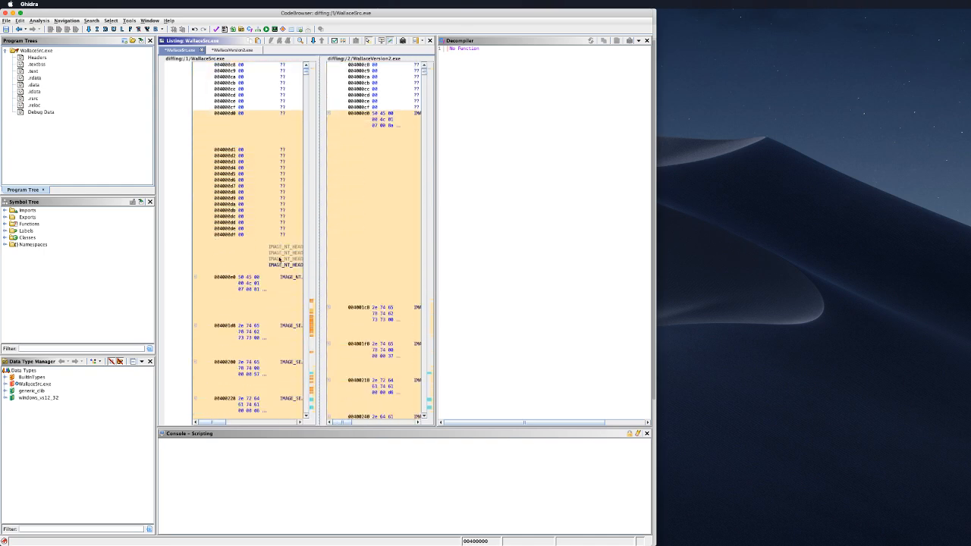
{"action": "left_click", "coordinate": [311, 319]}
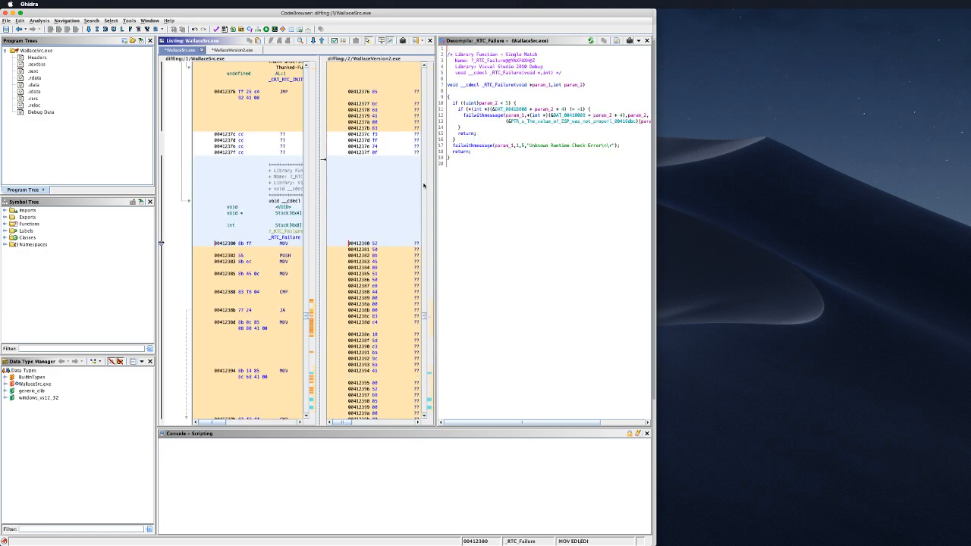
{"action": "left_click", "coordinate": [647, 41]}
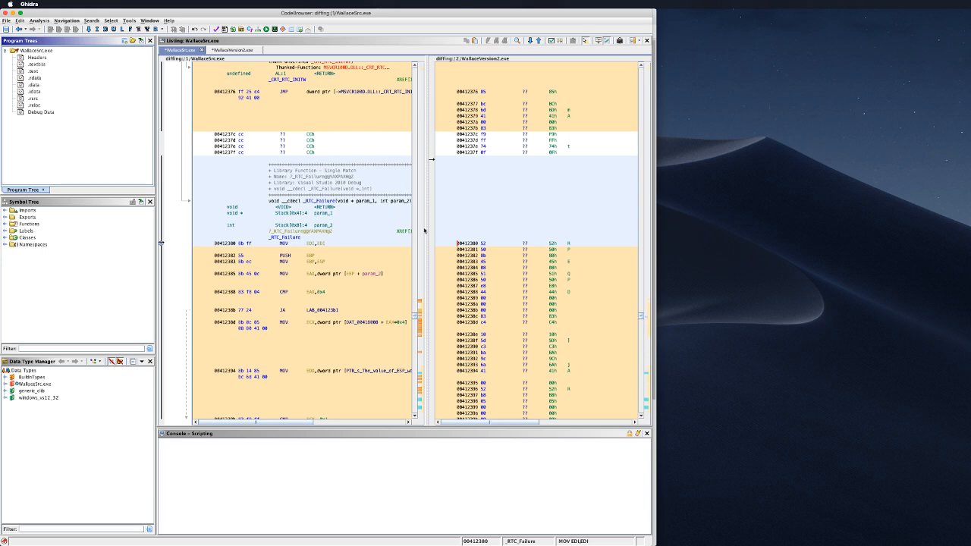
Step: Jump through marked differences, including the block around 00415b37 and DebuggerProbe
{"action": "left_click_drag", "start_coordinate": [423, 231], "coordinate": [399, 229]}
{"action": "scroll", "coordinate": [345, 250], "scroll_direction": "down", "scroll_amount": 5}
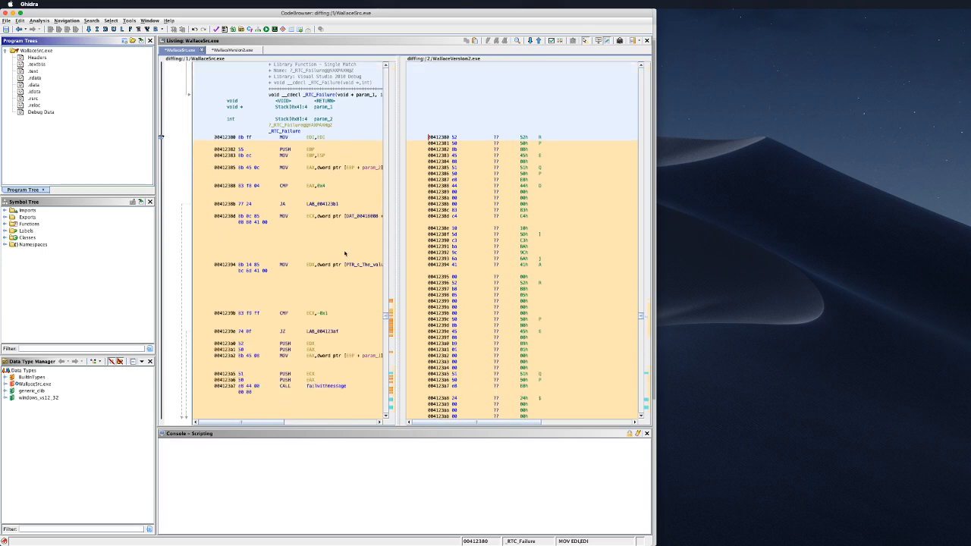
{"action": "scroll", "coordinate": [345, 253], "scroll_direction": "down", "scroll_amount": 15}
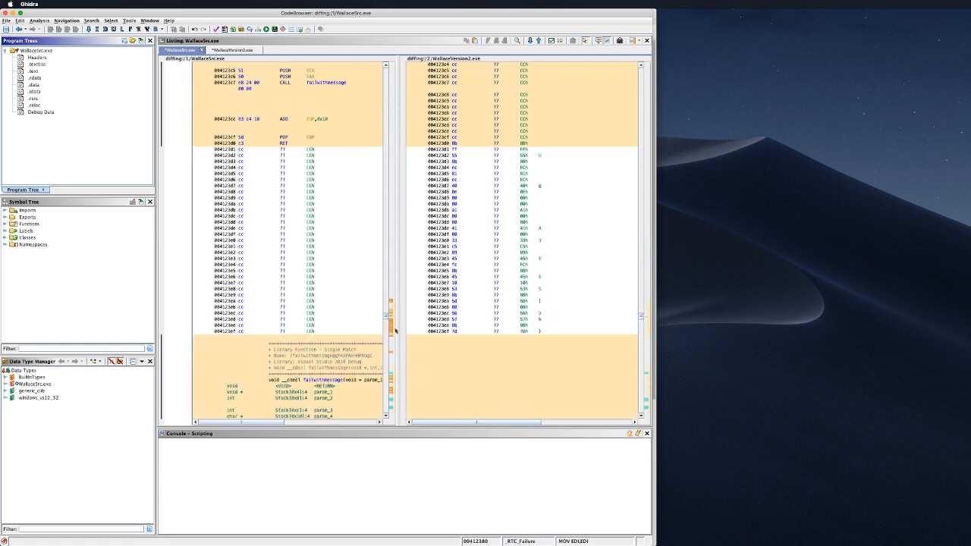
{"action": "left_click", "coordinate": [646, 399]}
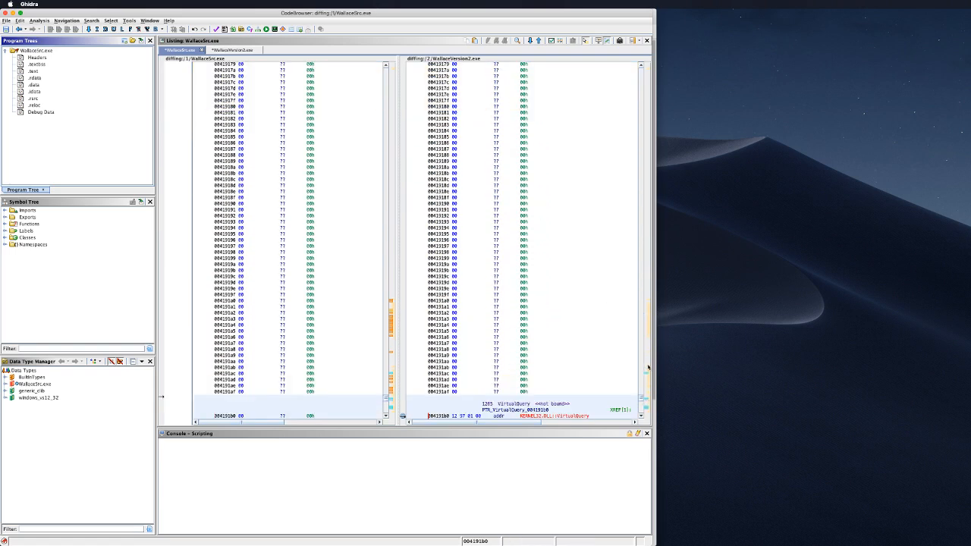
{"action": "left_click", "coordinate": [648, 368]}
{"action": "left_click", "coordinate": [391, 321]}
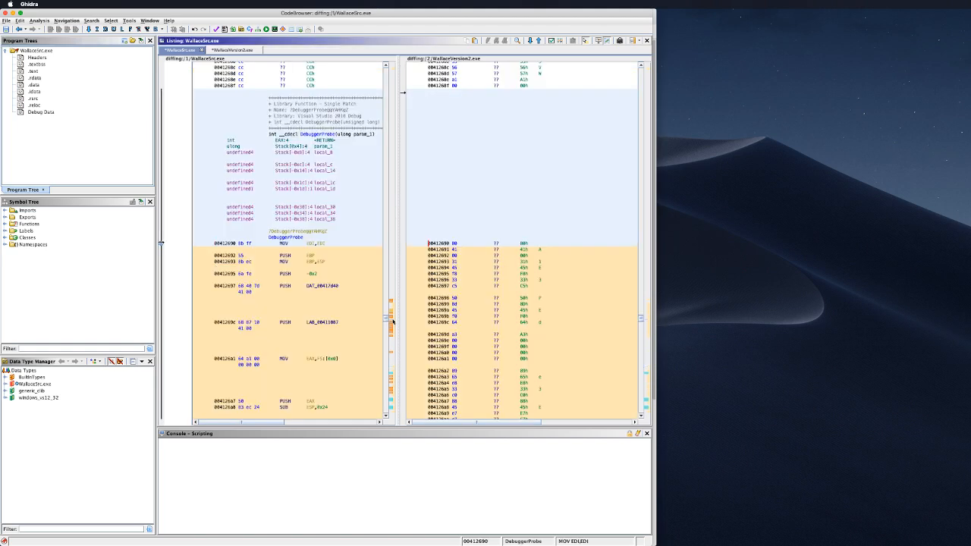
{"action": "scroll", "coordinate": [341, 231], "scroll_direction": "down", "scroll_amount": 10}
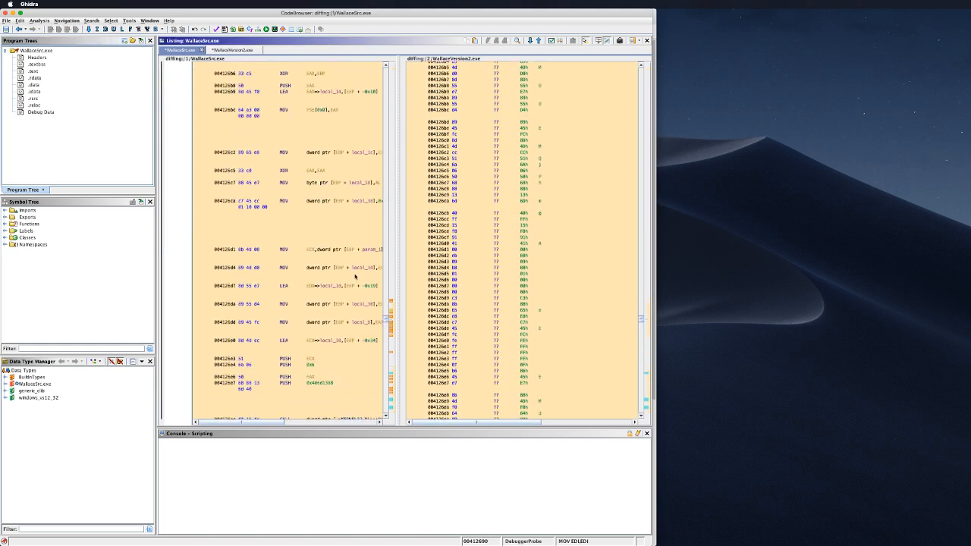
{"action": "scroll", "coordinate": [355, 276], "scroll_direction": "down", "scroll_amount": 8}
{"action": "scroll", "coordinate": [355, 274], "scroll_direction": "up", "scroll_amount": 4}
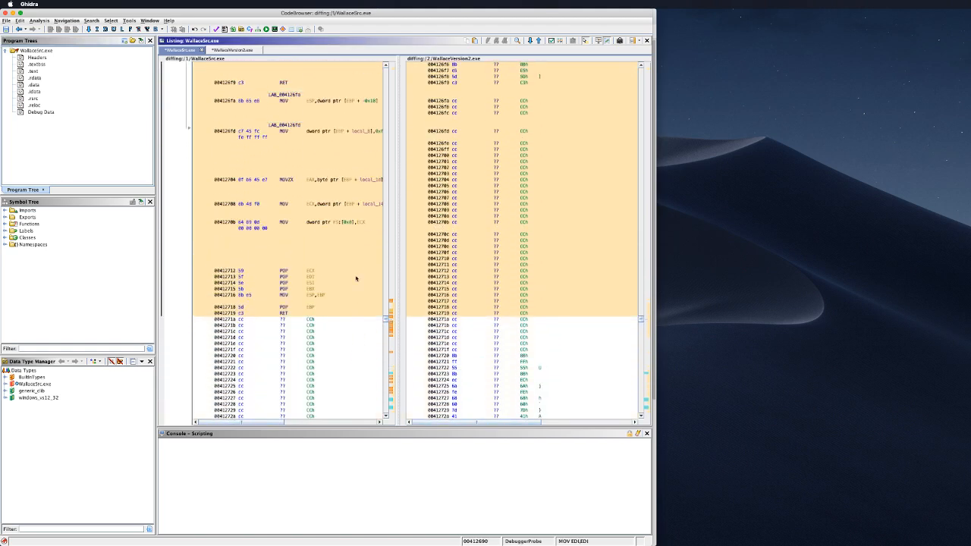
{"action": "scroll", "coordinate": [354, 273], "scroll_direction": "up", "scroll_amount": 6}
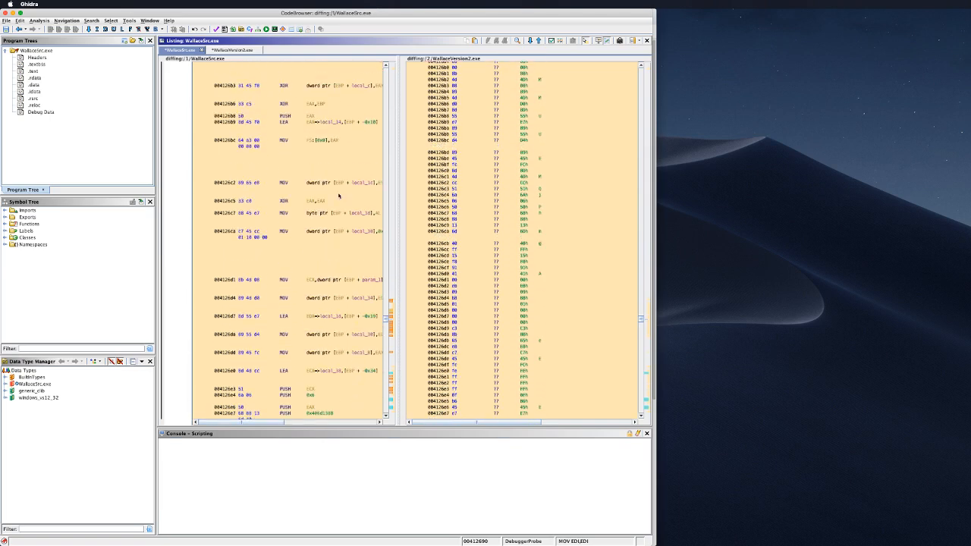
Step: Check the WallaceVersion2.exe listing, then select the difference block at 00411d80 near 00411da0
{"action": "left_click", "coordinate": [231, 51]}
{"action": "left_click", "coordinate": [188, 51]}
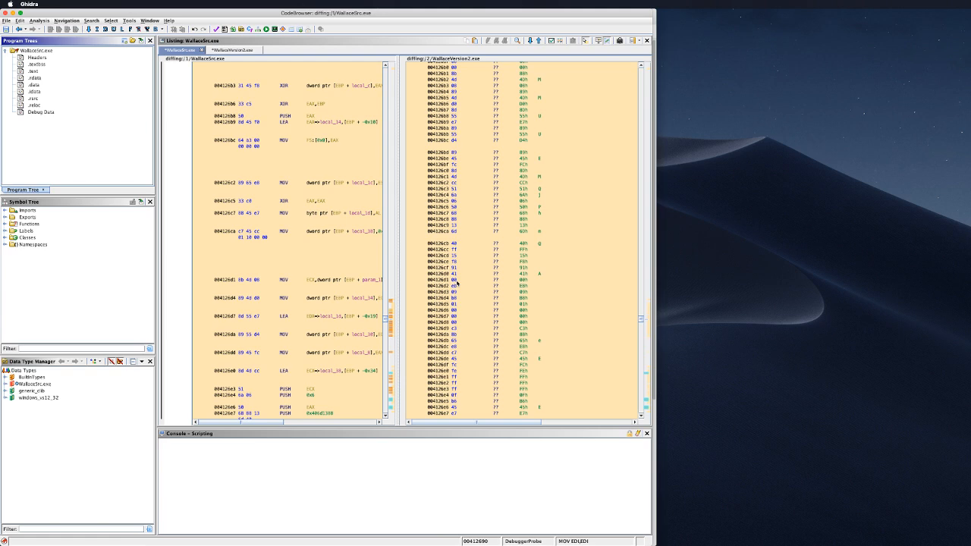
{"action": "left_click", "coordinate": [393, 311]}
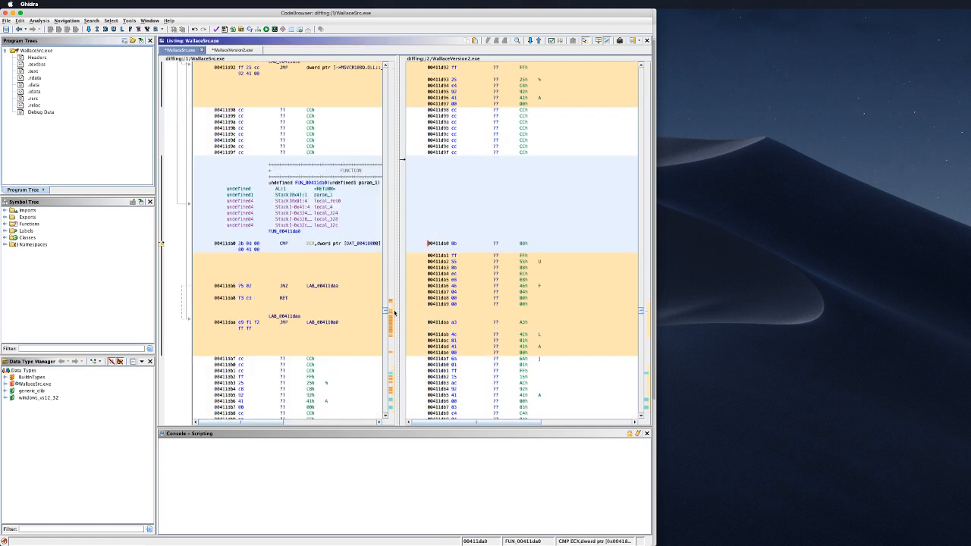
{"action": "left_click", "coordinate": [343, 295]}
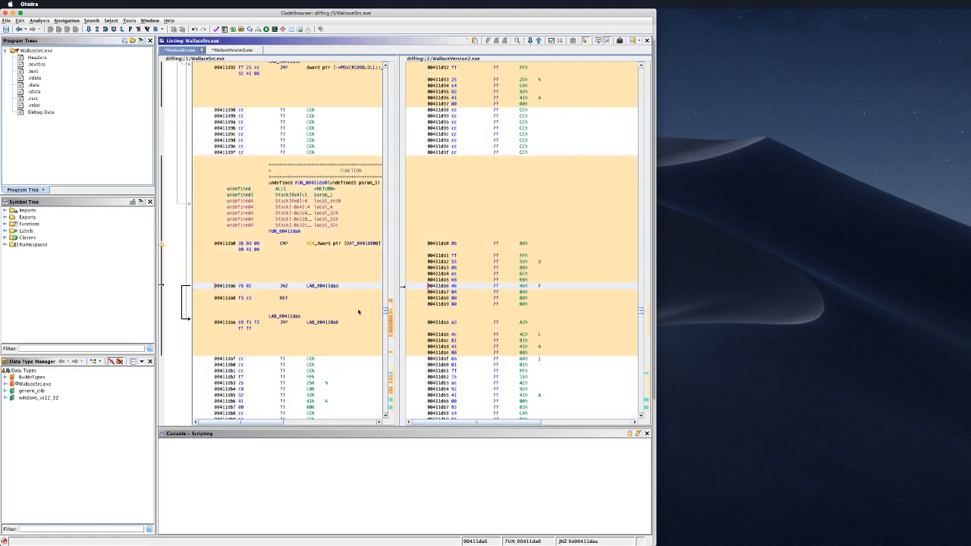
{"action": "scroll", "coordinate": [560, 302], "scroll_direction": "up", "scroll_amount": 1}
{"action": "scroll", "coordinate": [559, 320], "scroll_direction": "up", "scroll_amount": 12}
{"action": "double_click", "coordinate": [571, 165]}
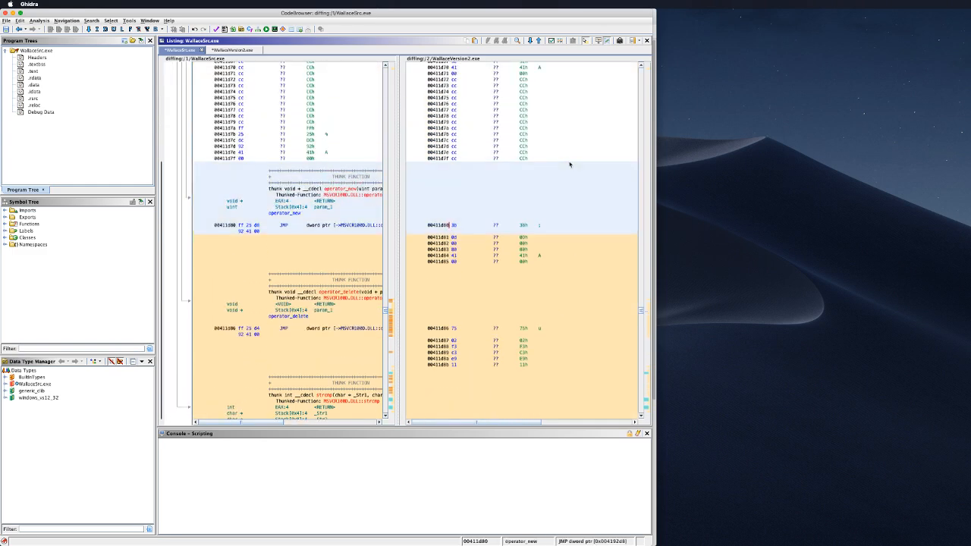
{"action": "scroll", "coordinate": [565, 271], "scroll_direction": "down", "scroll_amount": 10}
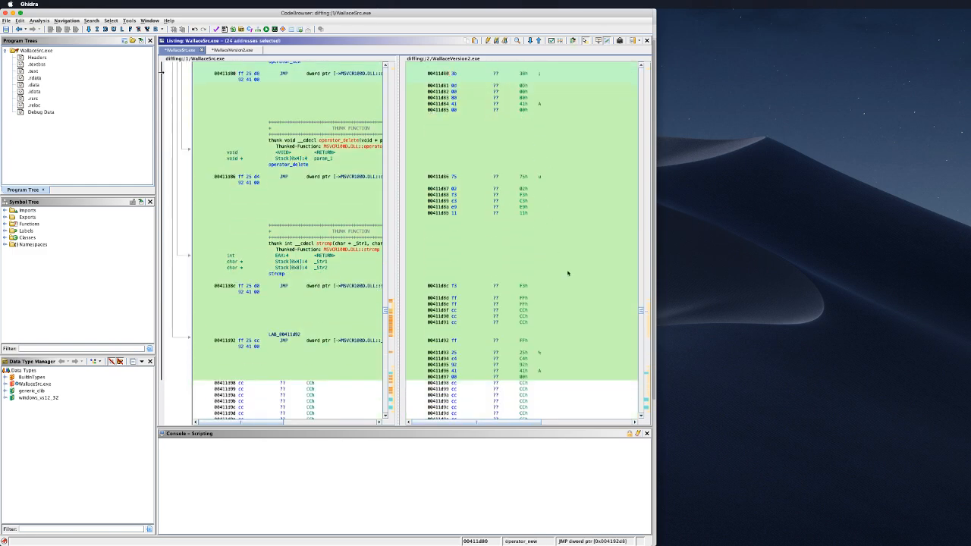
Step: Dismiss the block's diff menu, return to the side-by-side view, and request closing the diff session
{"action": "right_click", "coordinate": [560, 159]}
{"action": "key", "text": "Escape"}
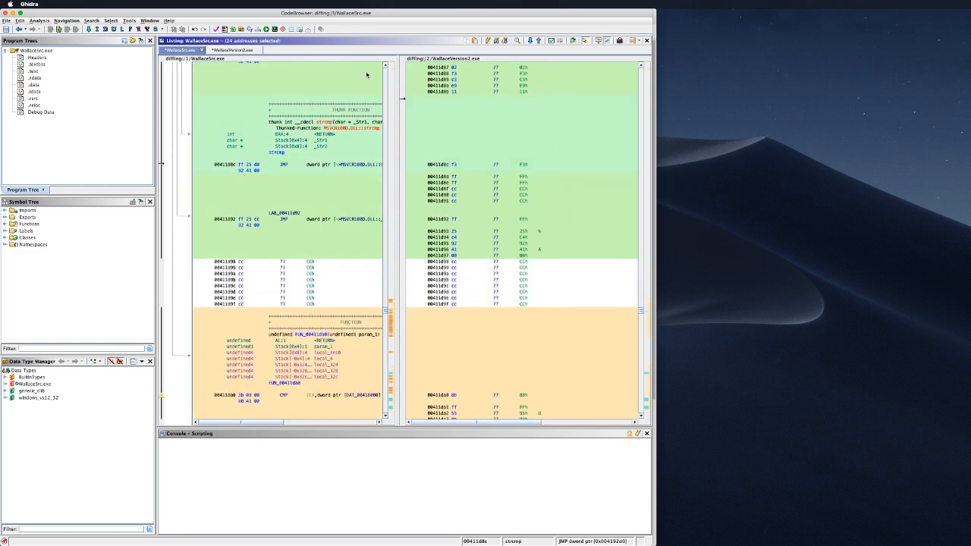
{"action": "left_click", "coordinate": [231, 51]}
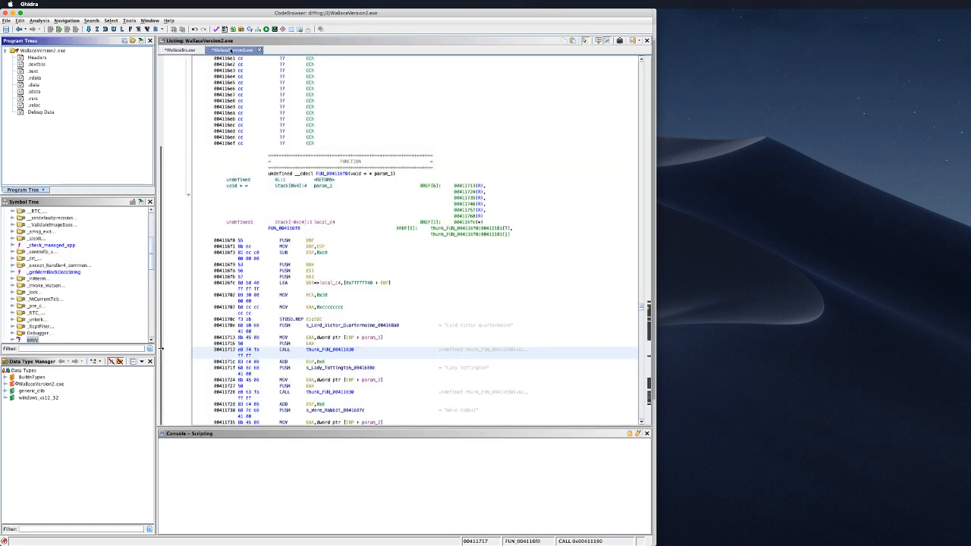
{"action": "left_click", "coordinate": [180, 50]}
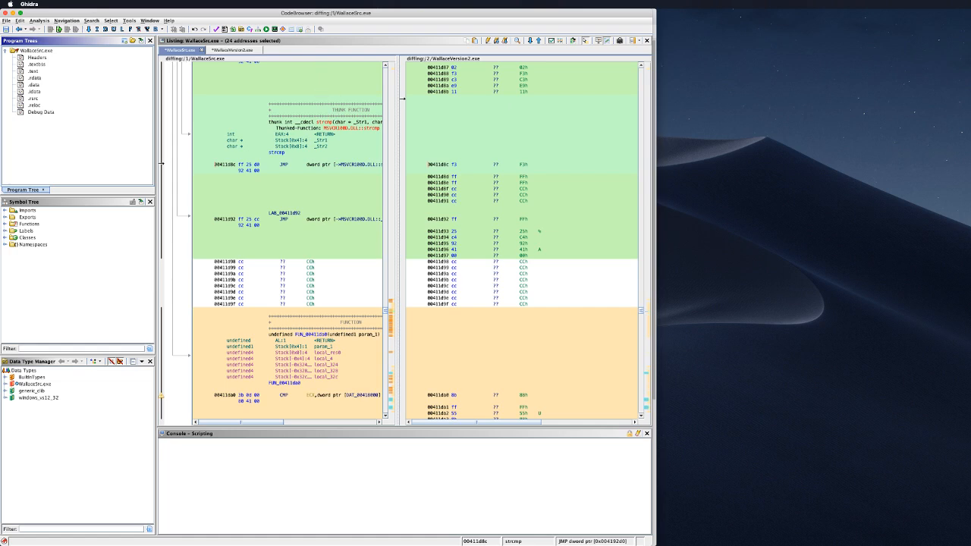
{"action": "left_click", "coordinate": [464, 120]}
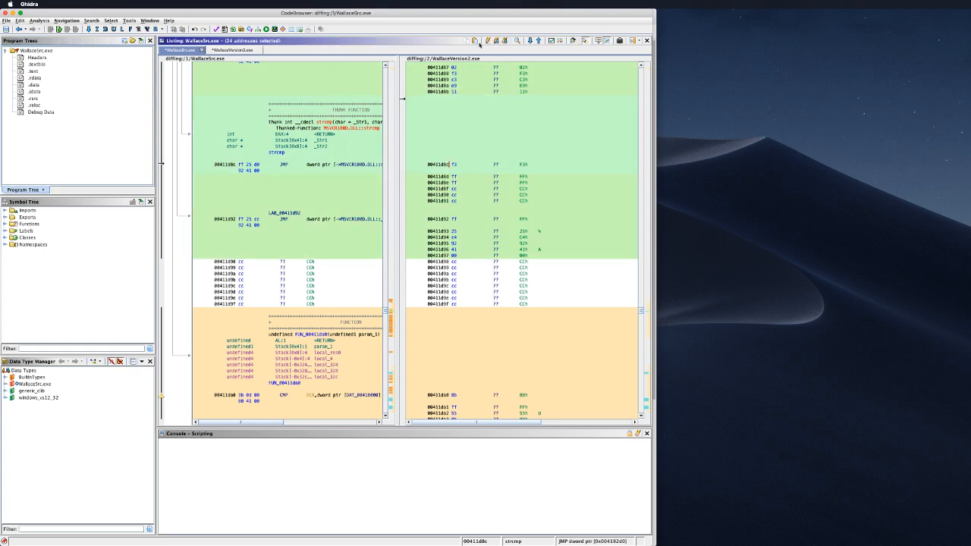
{"action": "left_click", "coordinate": [608, 41]}
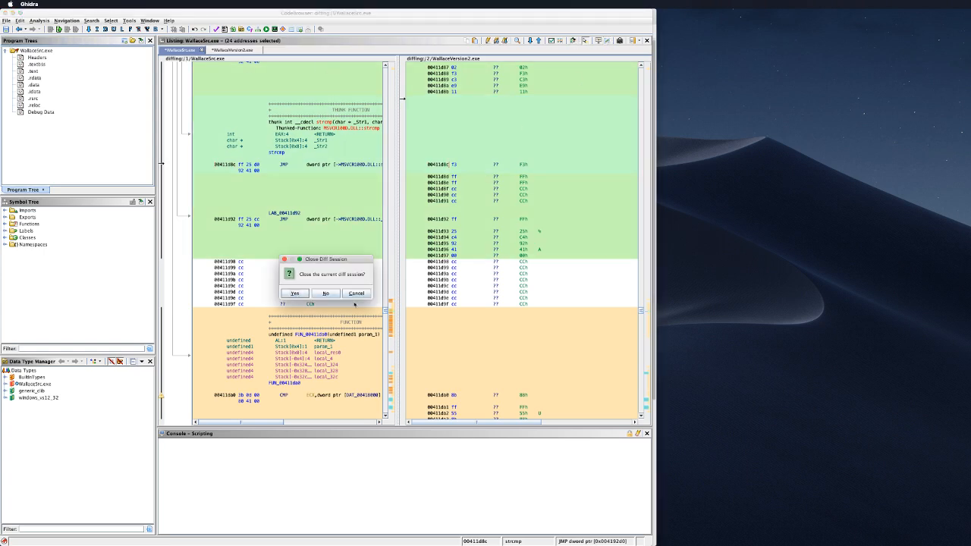
Step: Confirm closing the diff session and return to WallaceSrc.exe after checking WallaceVersion2.exe
{"action": "left_click", "coordinate": [294, 293]}
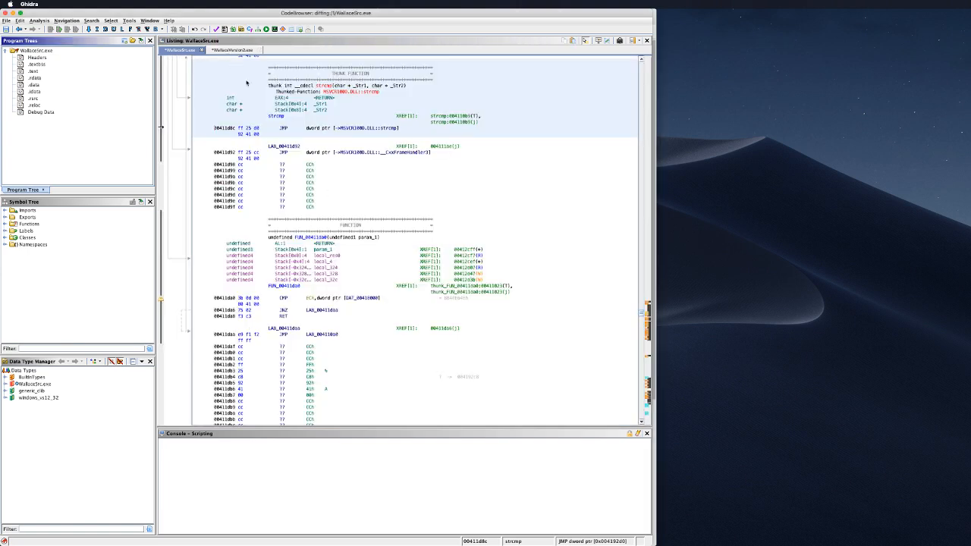
{"action": "left_click", "coordinate": [231, 50]}
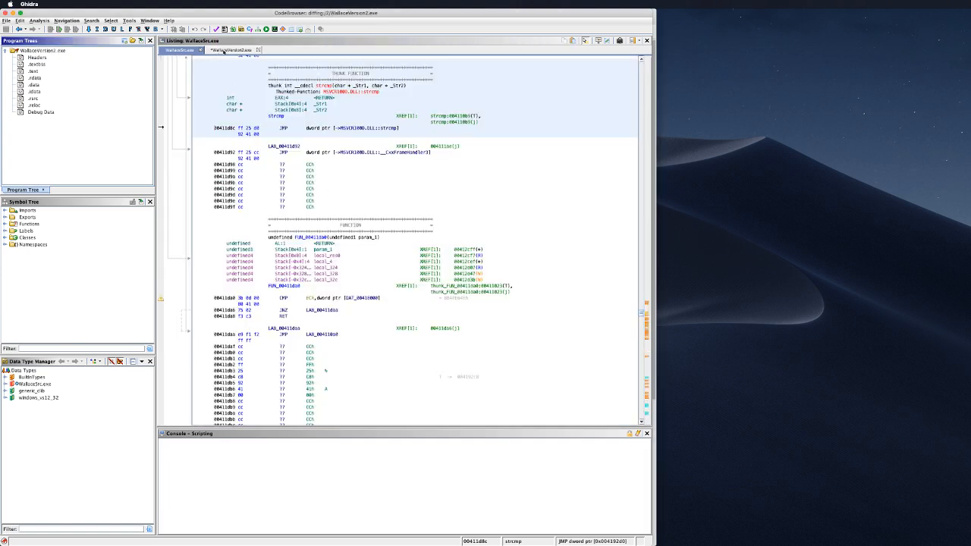
{"action": "left_click", "coordinate": [181, 50]}
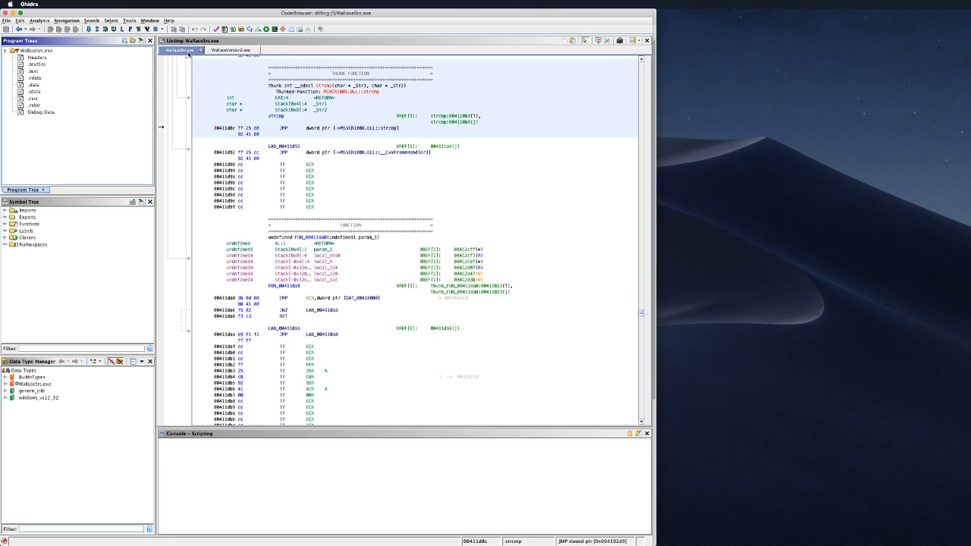
Step: Re-run the diff against WallaceVersion2.exe from folder 2 and dismiss the Memory Differs notice
{"action": "key", "text": "2"}
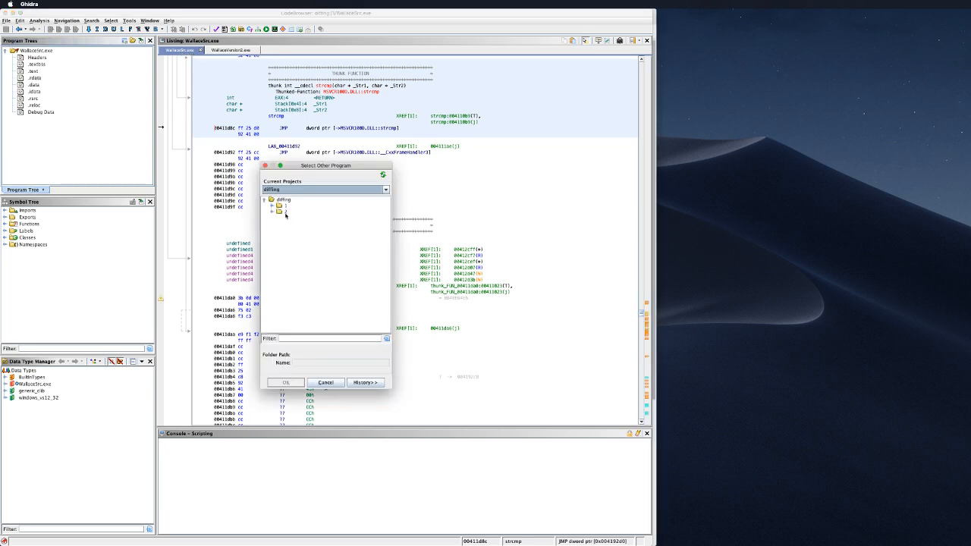
{"action": "double_click", "coordinate": [285, 213]}
{"action": "double_click", "coordinate": [296, 217]}
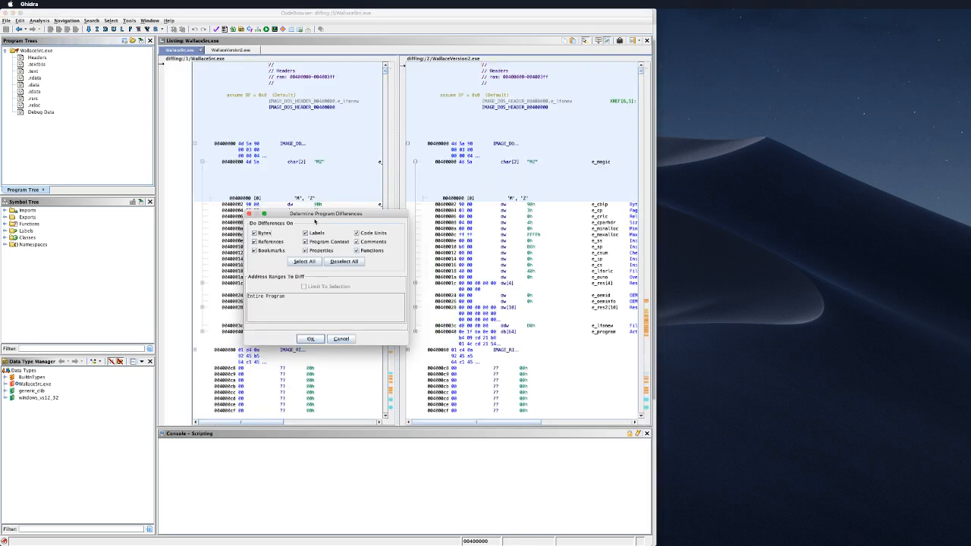
{"action": "left_click", "coordinate": [310, 339]}
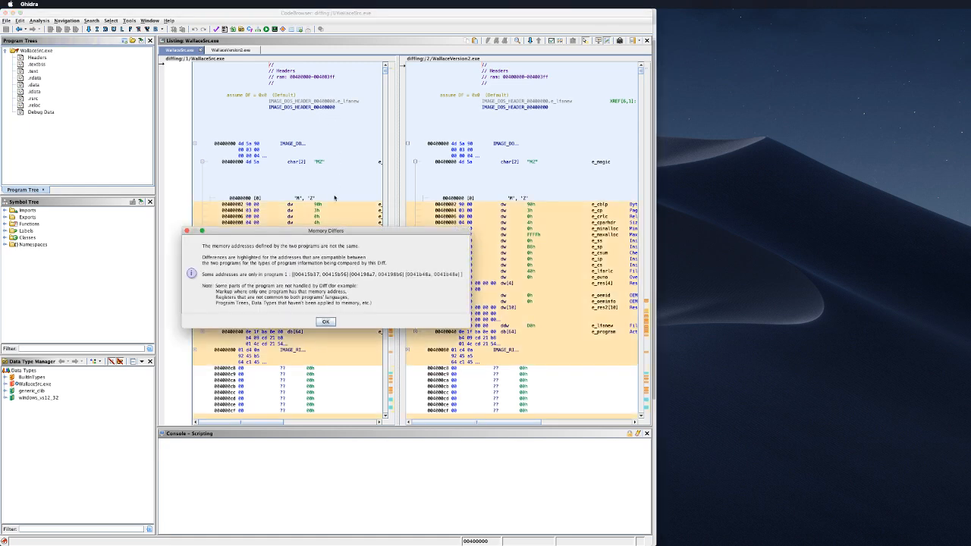
{"action": "left_click", "coordinate": [326, 322]}
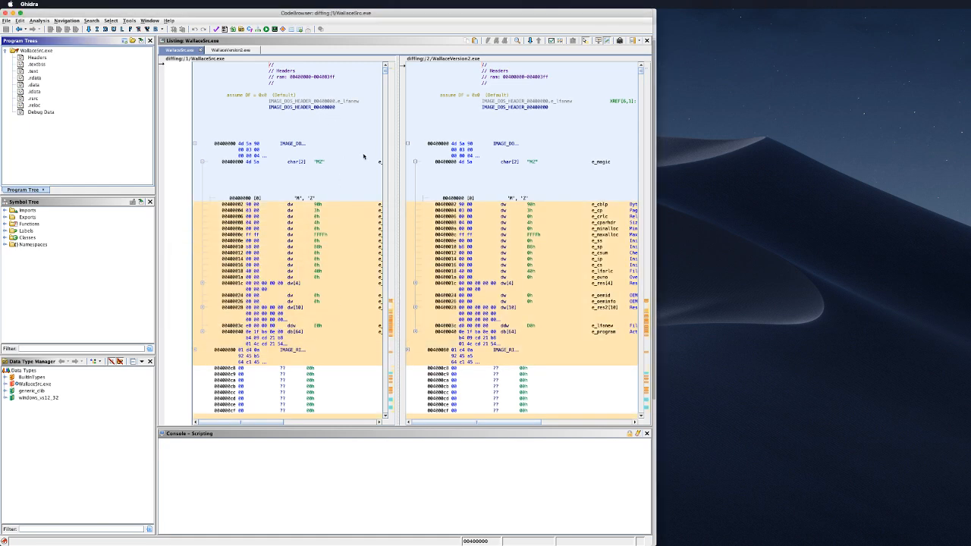
Step: Expand two header structures in the WallaceVersion2 listing and jump to a later highlighted difference
{"action": "scroll", "coordinate": [343, 201], "scroll_direction": "down", "scroll_amount": 10}
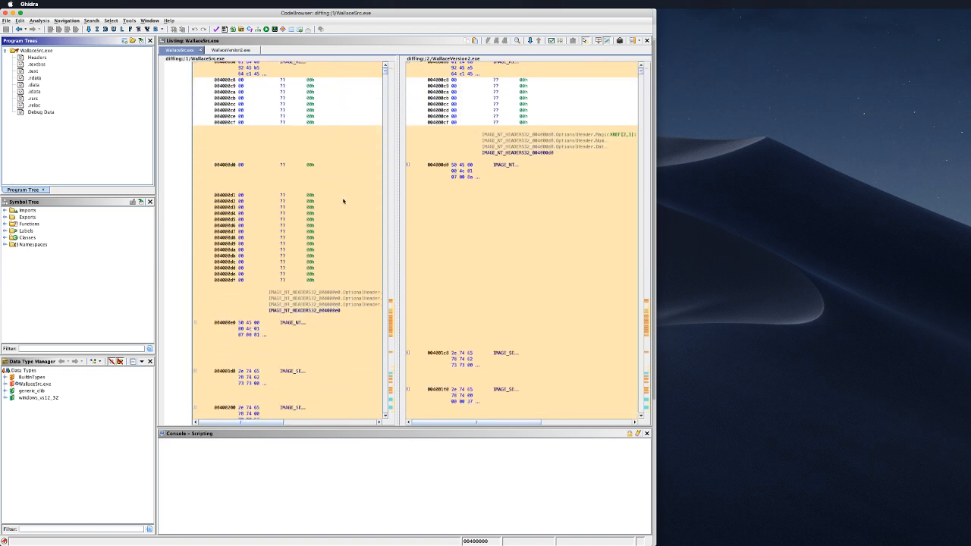
{"action": "scroll", "coordinate": [343, 201], "scroll_direction": "down", "scroll_amount": 4}
{"action": "left_click", "coordinate": [344, 202]}
{"action": "left_click", "coordinate": [348, 296]}
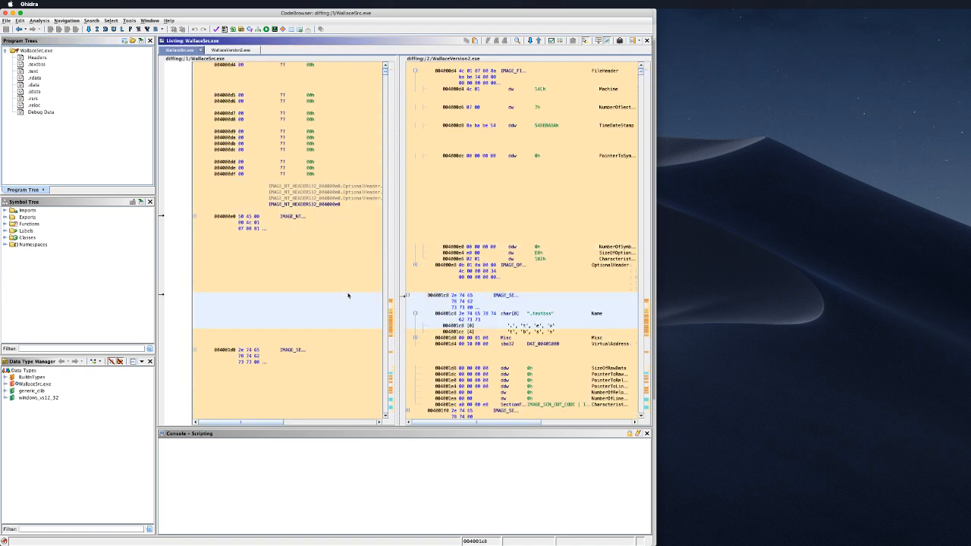
{"action": "scroll", "coordinate": [348, 296], "scroll_direction": "down", "scroll_amount": 9}
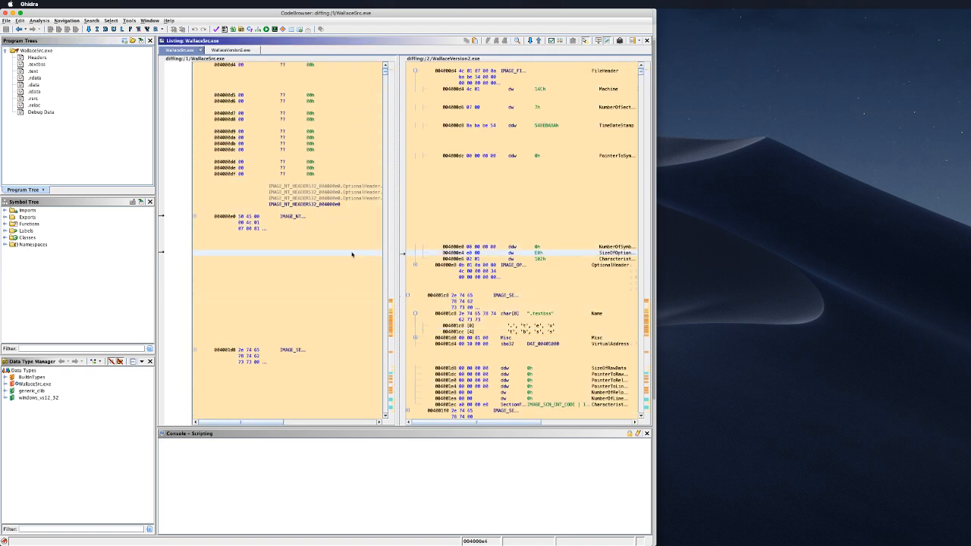
{"action": "left_click", "coordinate": [391, 329]}
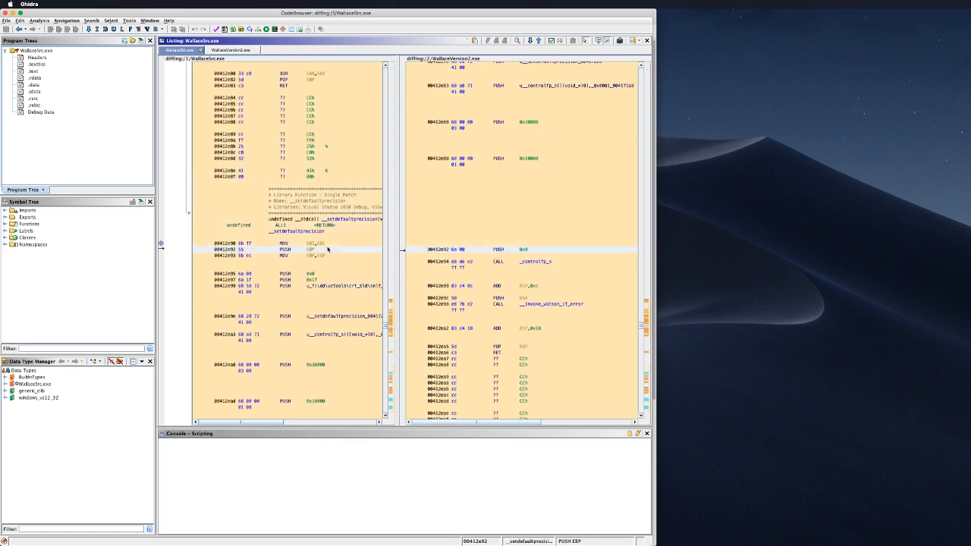
Step: Go to FUN_00411440 through the Symbol Tree's Functions group in both diff listings
{"action": "double_click", "coordinate": [13, 225]}
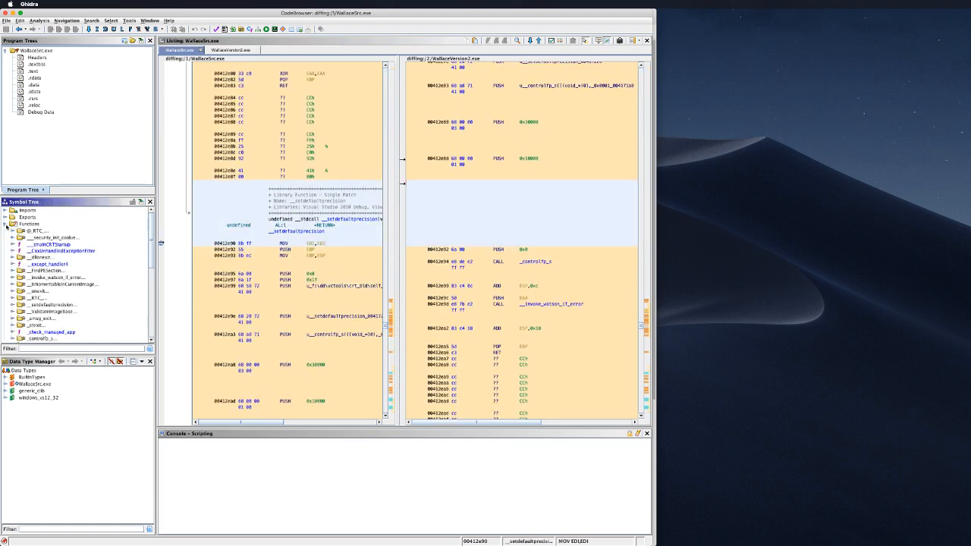
{"action": "scroll", "coordinate": [17, 292], "scroll_direction": "down", "scroll_amount": 4}
{"action": "scroll", "coordinate": [17, 292], "scroll_direction": "down", "scroll_amount": 3}
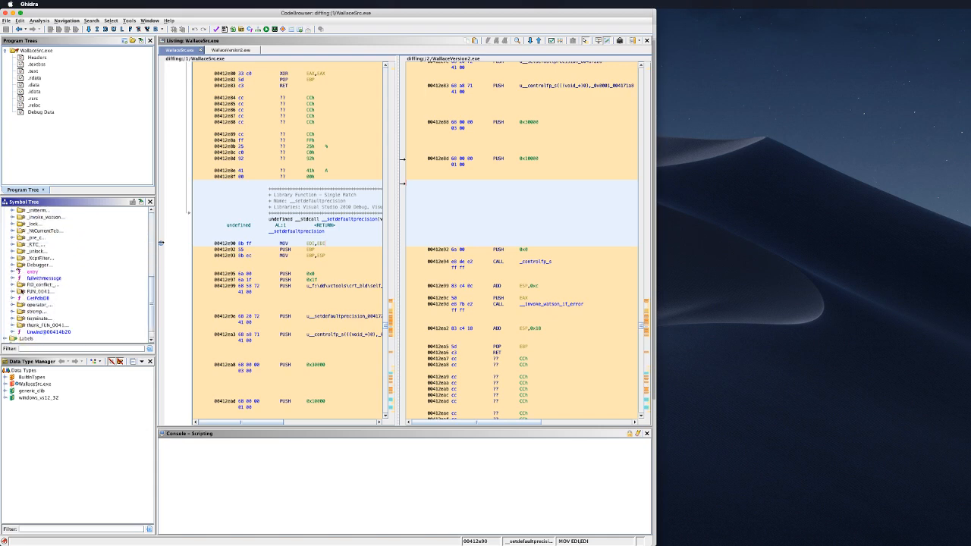
{"action": "double_click", "coordinate": [34, 291]}
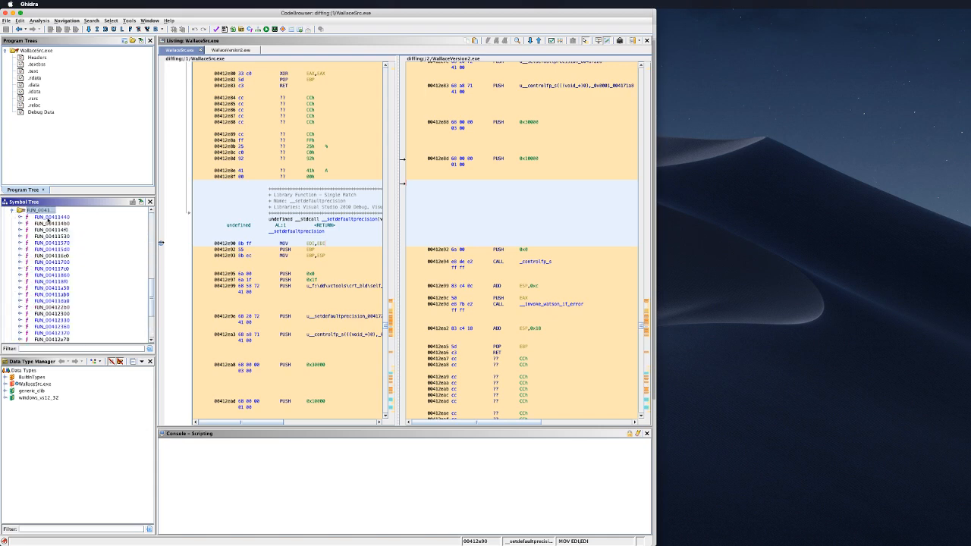
{"action": "double_click", "coordinate": [48, 218]}
{"action": "scroll", "coordinate": [318, 279], "scroll_direction": "down", "scroll_amount": 3}
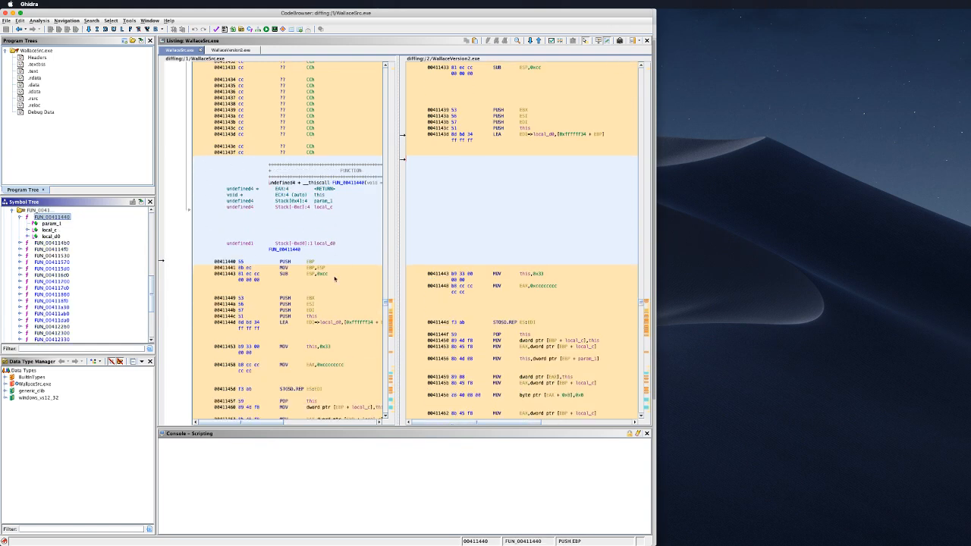
{"action": "scroll", "coordinate": [317, 259], "scroll_direction": "up", "scroll_amount": 5}
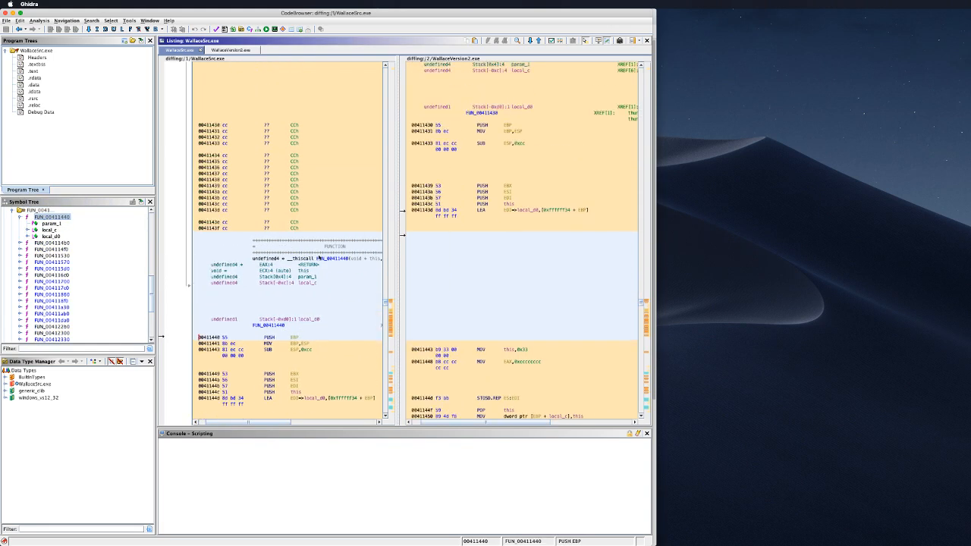
{"action": "scroll", "coordinate": [318, 258], "scroll_direction": "down", "scroll_amount": 4}
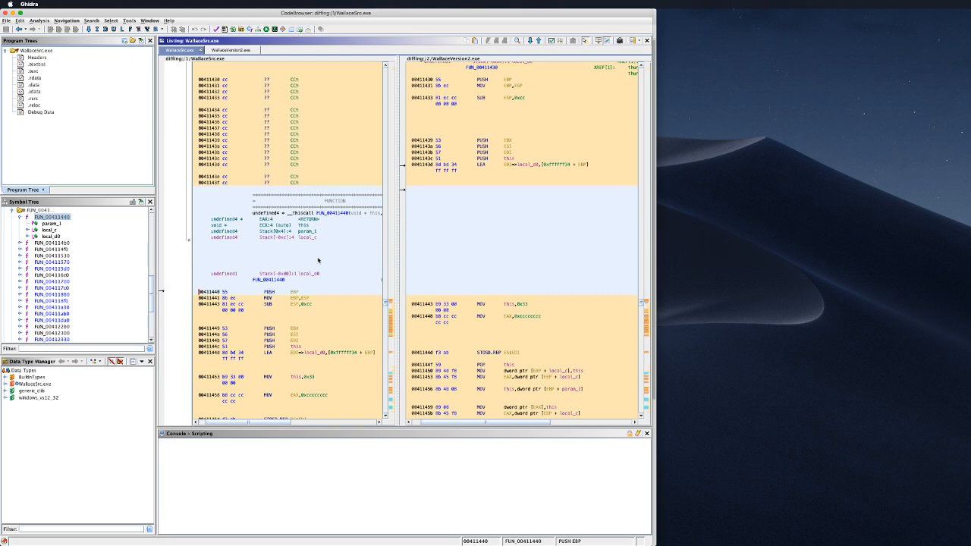
{"action": "scroll", "coordinate": [318, 259], "scroll_direction": "down", "scroll_amount": 1}
{"action": "scroll", "coordinate": [318, 259], "scroll_direction": "down", "scroll_amount": 3}
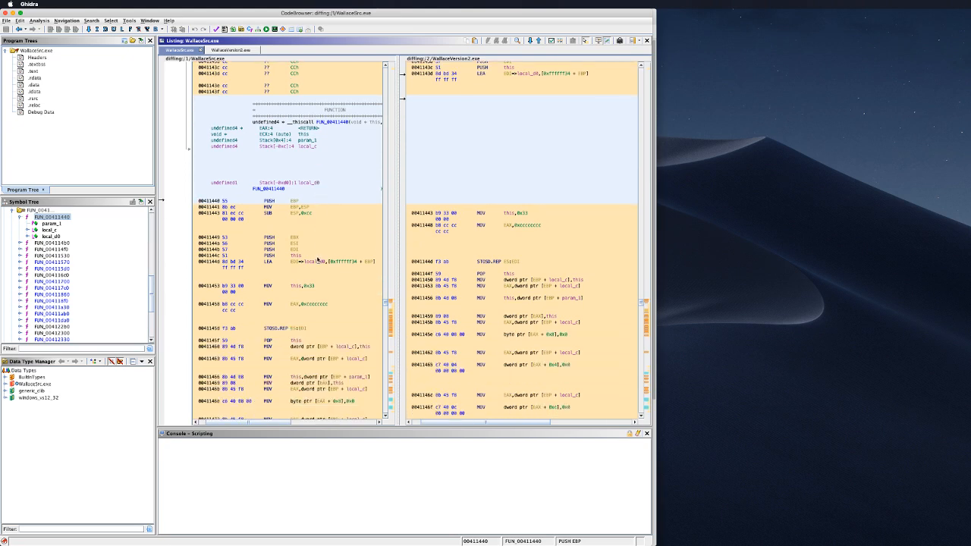
{"action": "scroll", "coordinate": [318, 260], "scroll_direction": "down", "scroll_amount": 2}
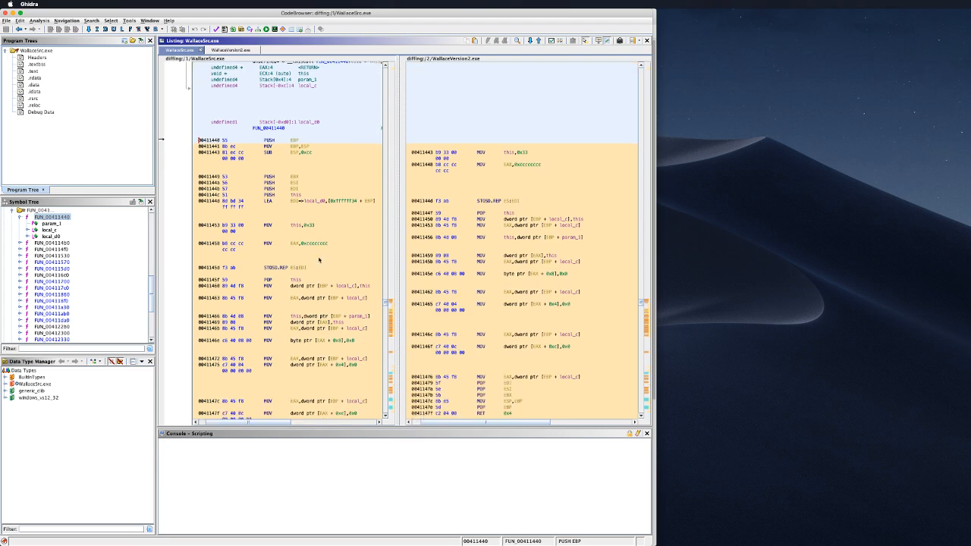
{"action": "scroll", "coordinate": [319, 260], "scroll_direction": "up", "scroll_amount": 3}
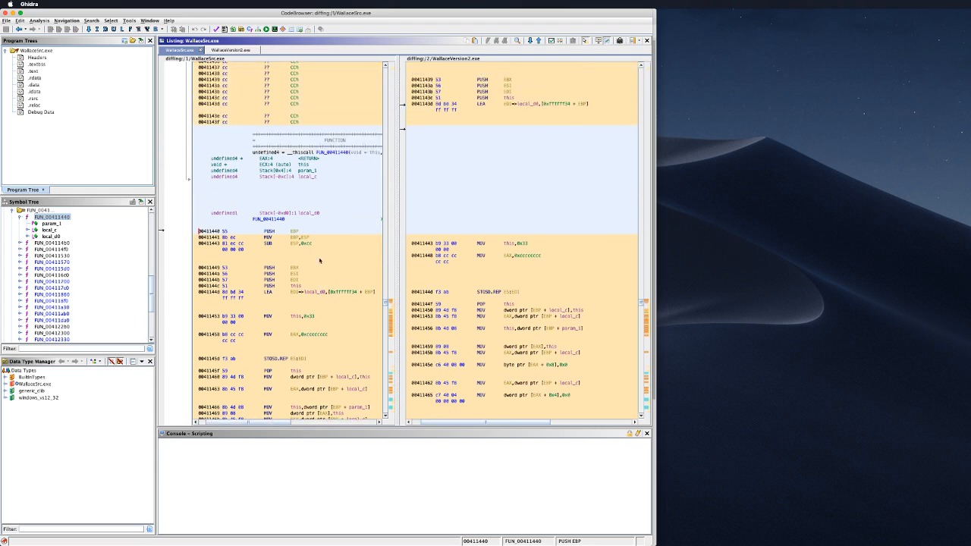
Step: Inspect the function's instructions at 00411449, 00411441 and 00411440 in both panes
{"action": "left_click", "coordinate": [323, 268]}
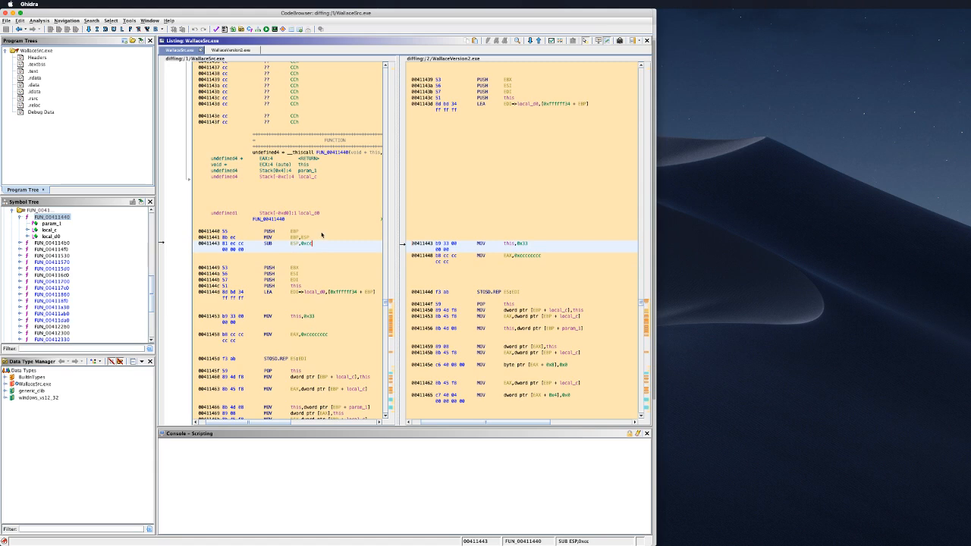
{"action": "left_click", "coordinate": [319, 237]}
{"action": "left_click", "coordinate": [319, 229]}
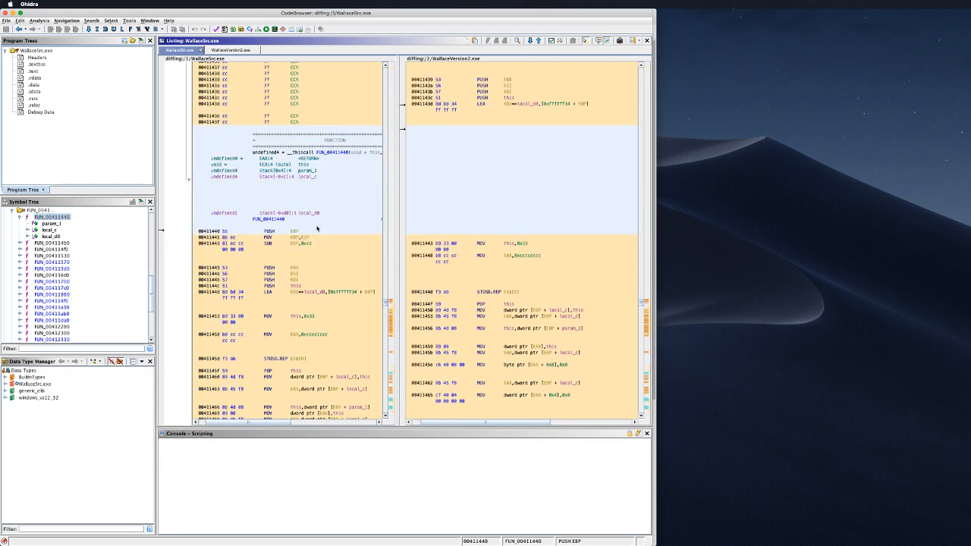
{"action": "scroll", "coordinate": [319, 228], "scroll_direction": "up", "scroll_amount": 1}
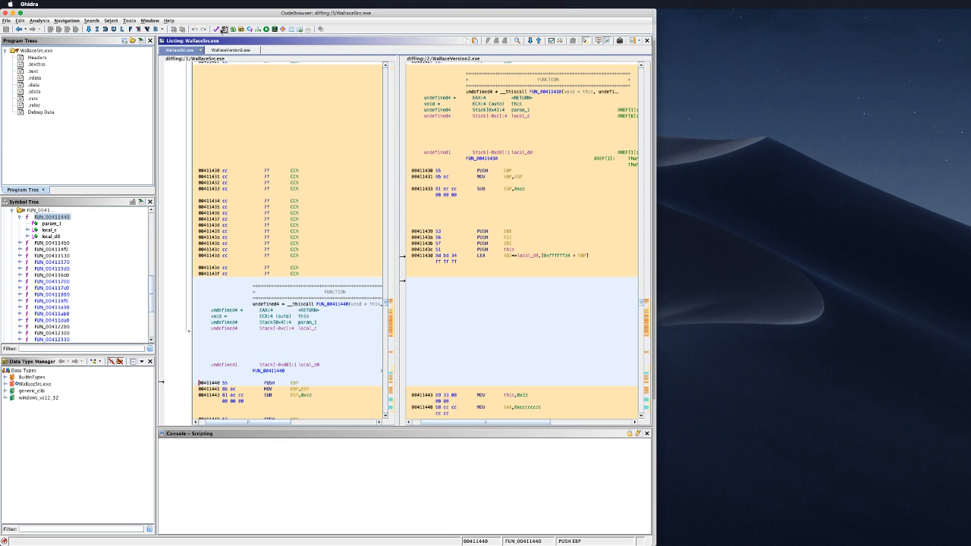
Step: Open the CodeBrowser's Window menu
{"action": "left_click", "coordinate": [149, 20]}
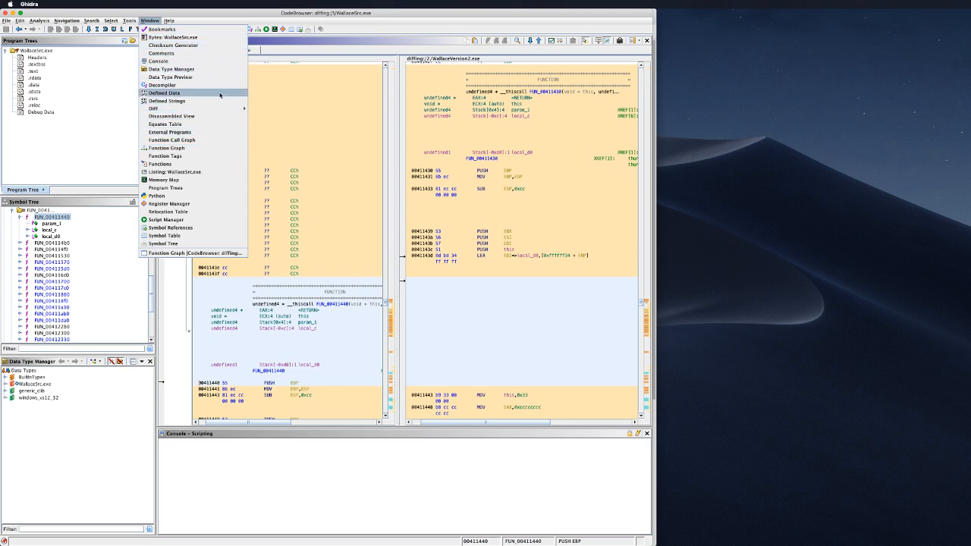
Step: Open Window > Diff > Diff Details, enlarge the panel, and scroll through the report
{"action": "mouse_move", "coordinate": [236, 108]}
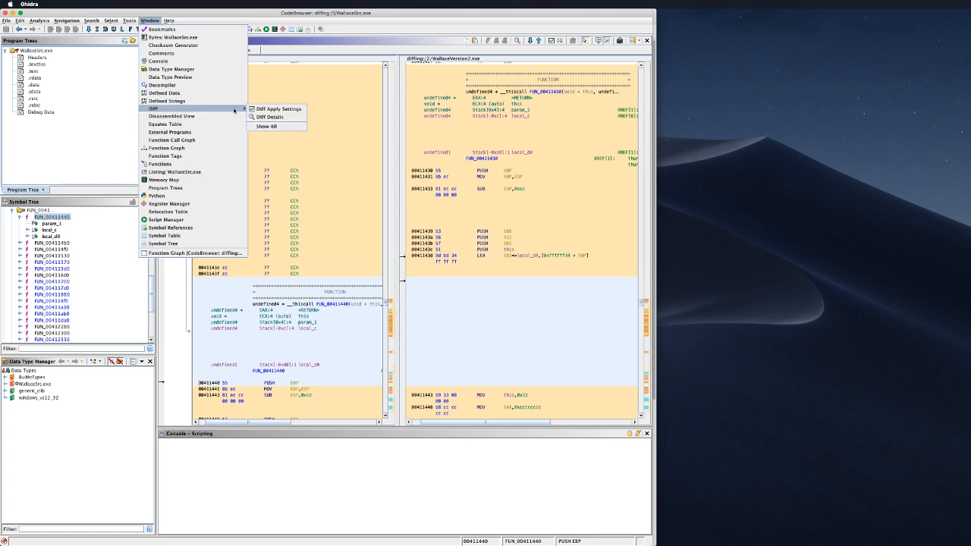
{"action": "left_click", "coordinate": [274, 117]}
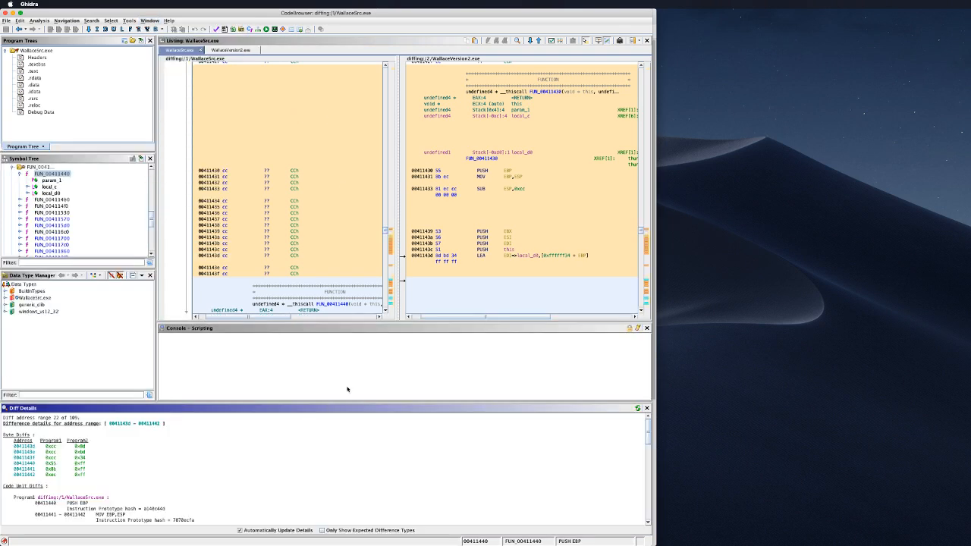
{"action": "left_click_drag", "start_coordinate": [347, 409], "coordinate": [391, 222]}
{"action": "scroll", "coordinate": [364, 412], "scroll_direction": "down", "scroll_amount": 5}
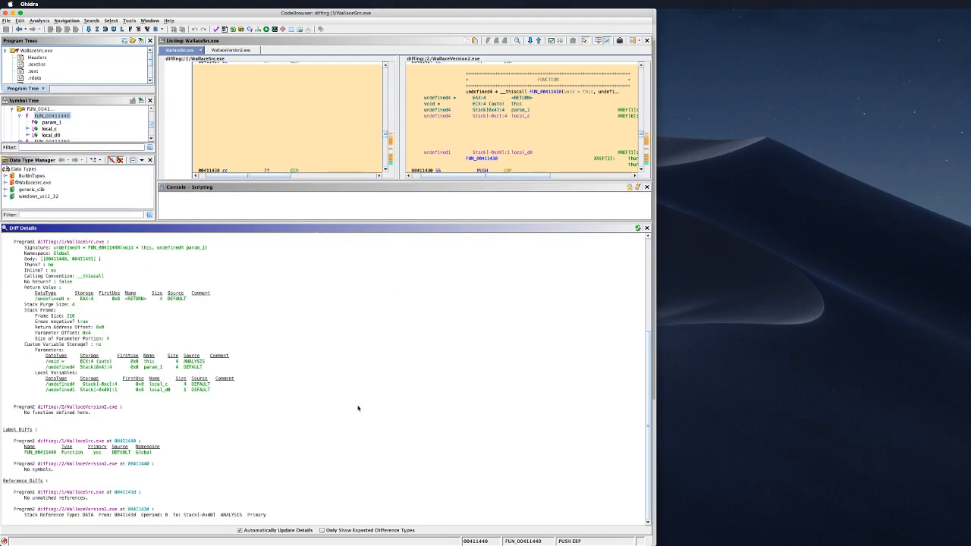
{"action": "scroll", "coordinate": [333, 414], "scroll_direction": "up", "scroll_amount": 5}
{"action": "scroll", "coordinate": [331, 412], "scroll_direction": "down", "scroll_amount": 5}
{"action": "scroll", "coordinate": [333, 412], "scroll_direction": "up", "scroll_amount": 3}
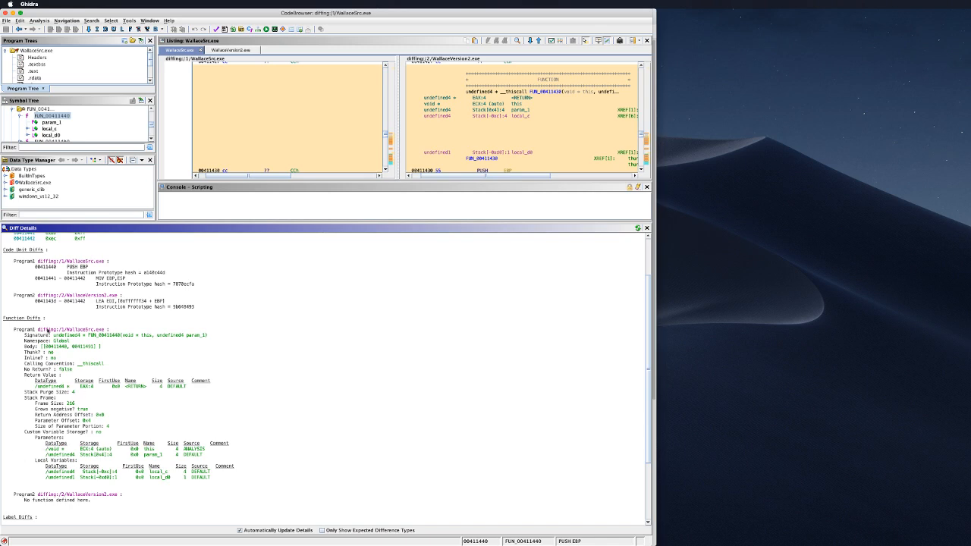
{"action": "scroll", "coordinate": [87, 305], "scroll_direction": "up", "scroll_amount": 1}
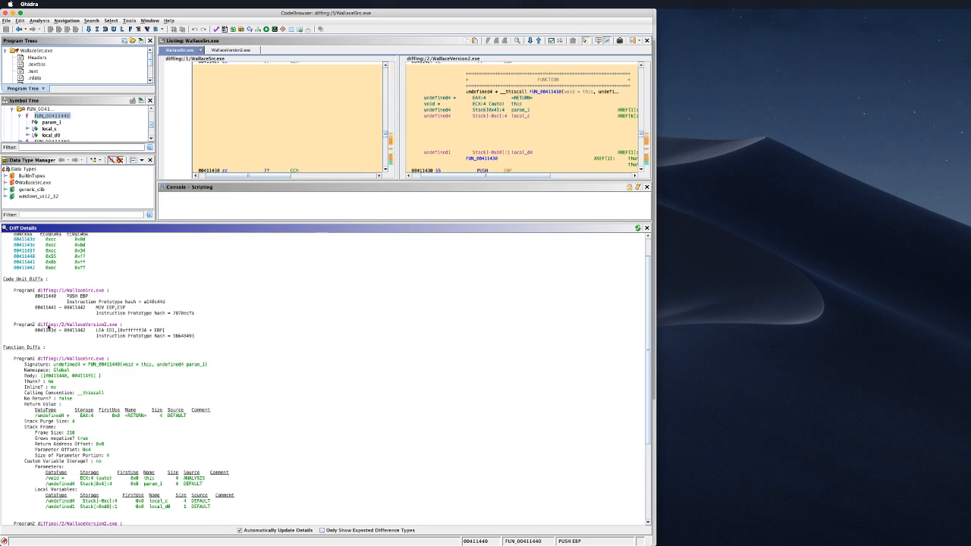
{"action": "scroll", "coordinate": [109, 313], "scroll_direction": "up", "scroll_amount": 2}
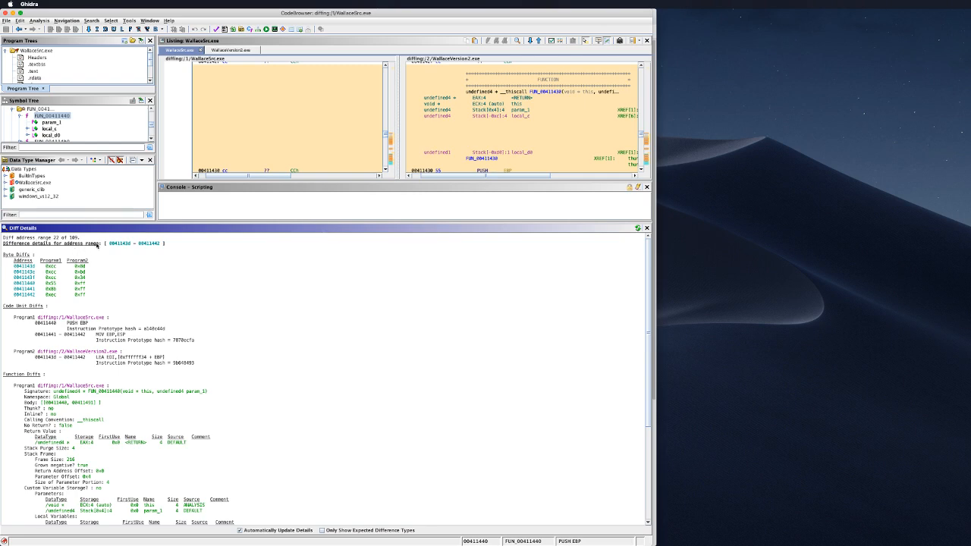
{"action": "scroll", "coordinate": [160, 308], "scroll_direction": "down", "scroll_amount": 8}
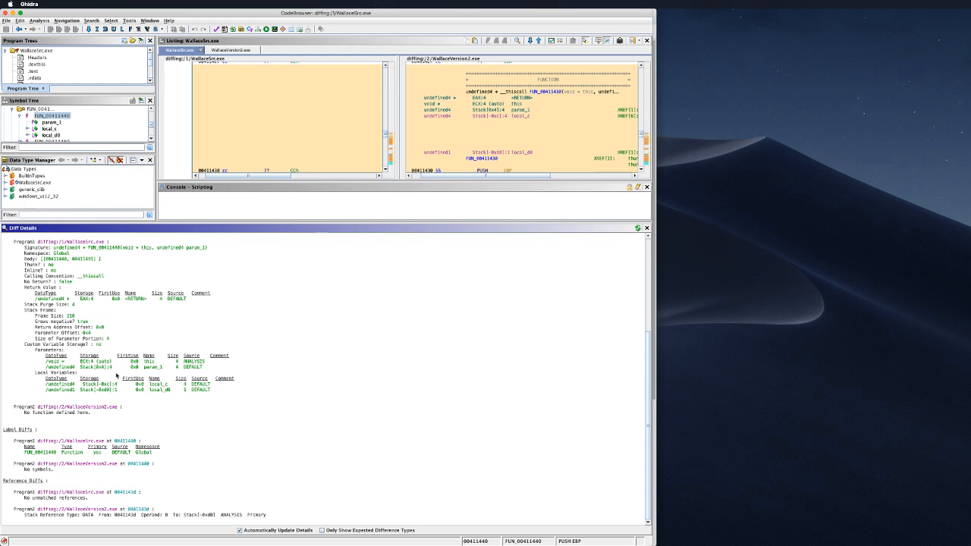
Step: Toggle Only Show Expected Difference Types on and back off while reviewing the report
{"action": "left_click", "coordinate": [321, 530]}
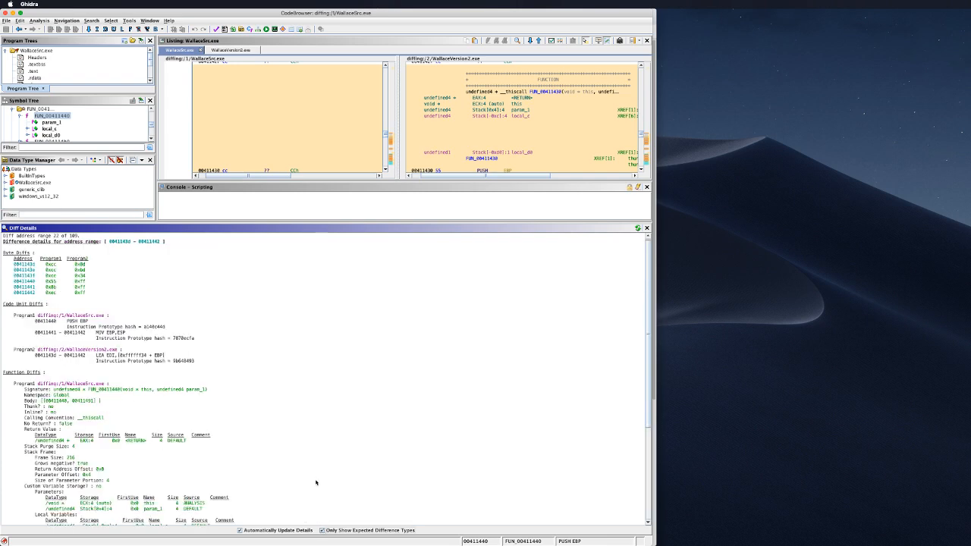
{"action": "scroll", "coordinate": [315, 482], "scroll_direction": "down", "scroll_amount": 5}
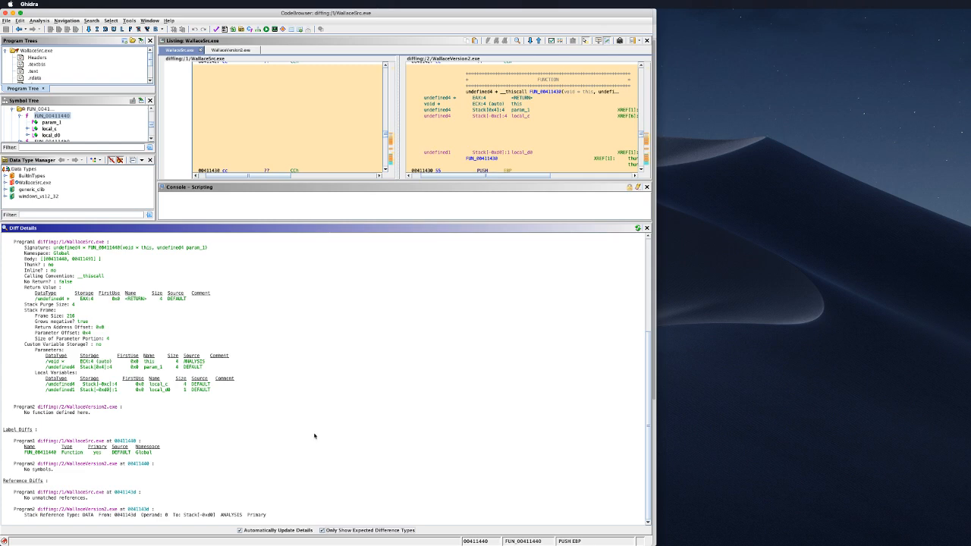
{"action": "left_click", "coordinate": [321, 530]}
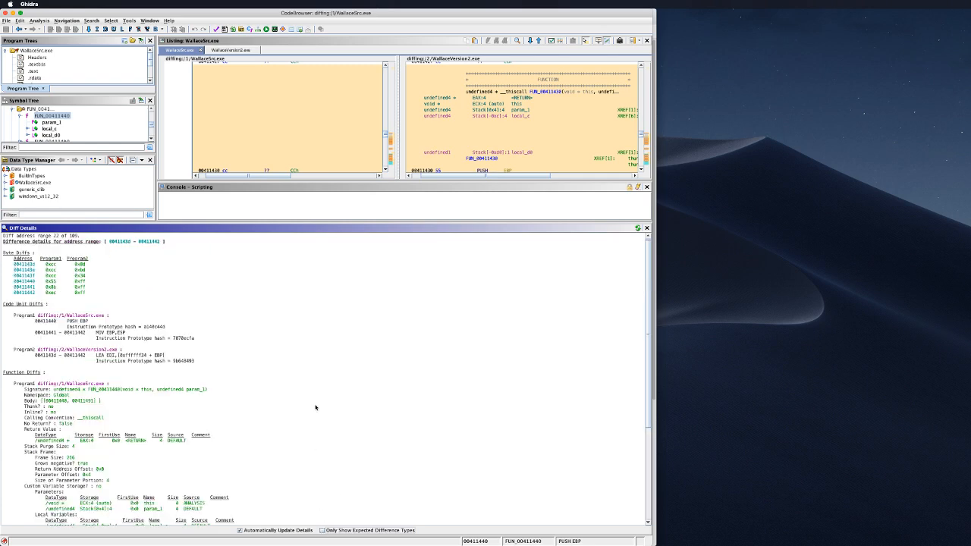
{"action": "scroll", "coordinate": [315, 407], "scroll_direction": "up", "scroll_amount": 5}
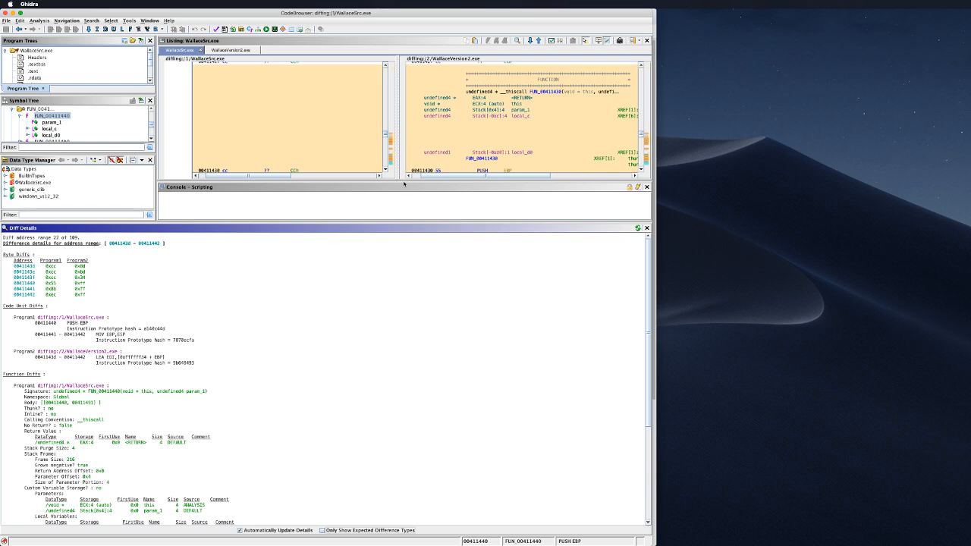
{"action": "left_click", "coordinate": [406, 207]}
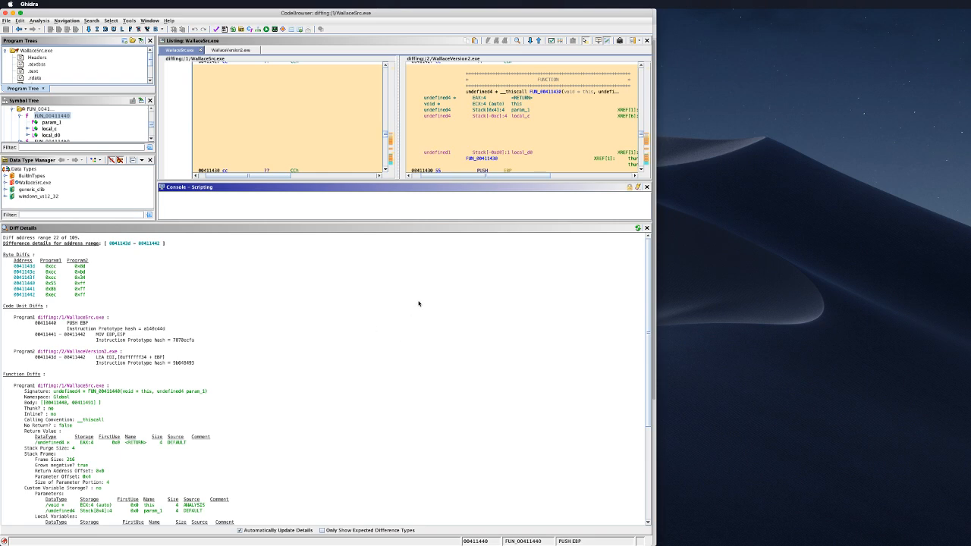
Step: Open and close the Select menu, then switch to Finder
{"action": "left_click", "coordinate": [105, 22]}
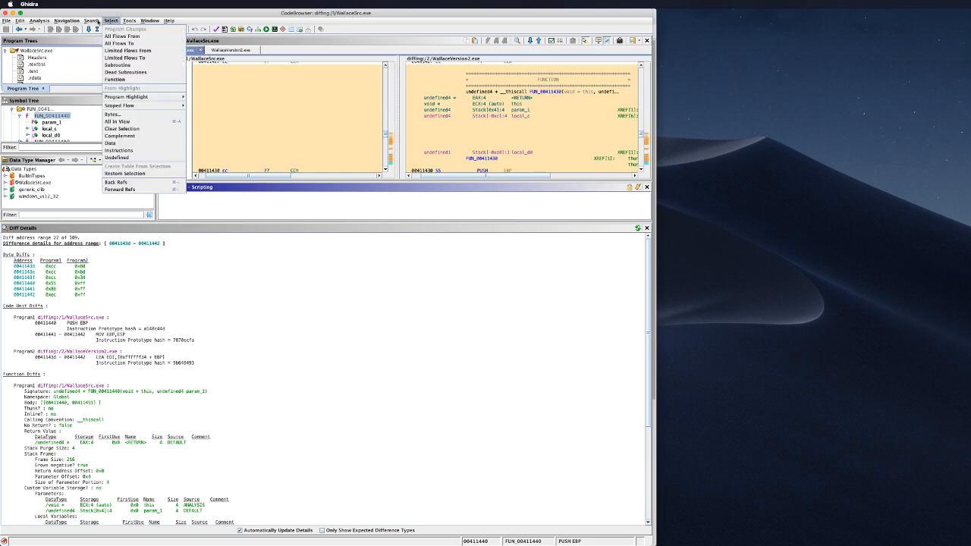
{"action": "left_click", "coordinate": [93, 21]}
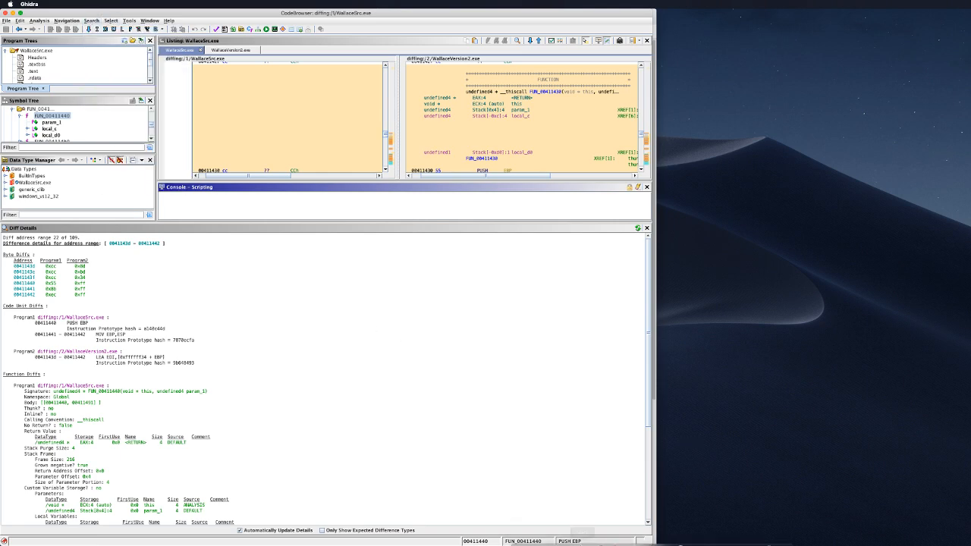
{"action": "left_click", "coordinate": [518, 537]}
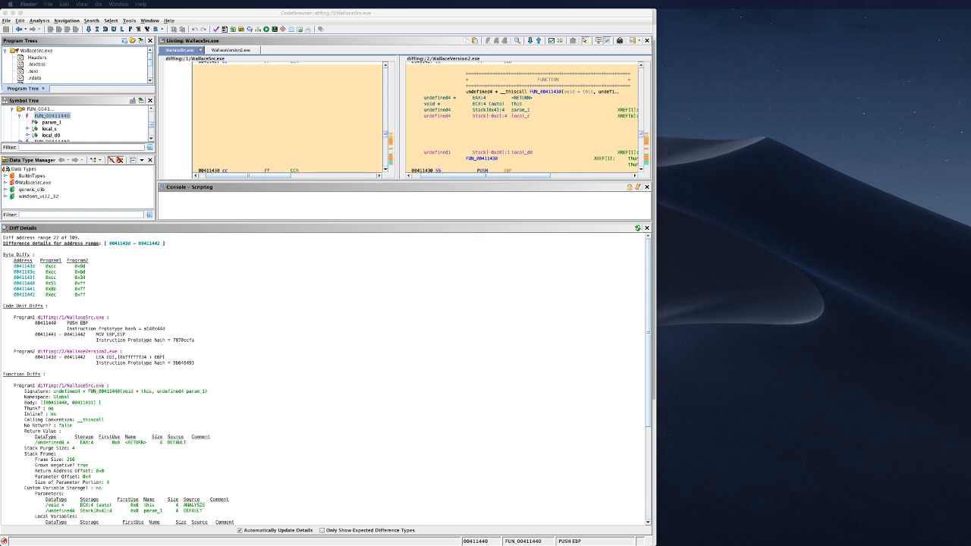
Step: Move the slides window over the CodeBrowser and jump to slide 1
{"action": "left_click_drag", "start_coordinate": [970, 69], "coordinate": [533, 61]}
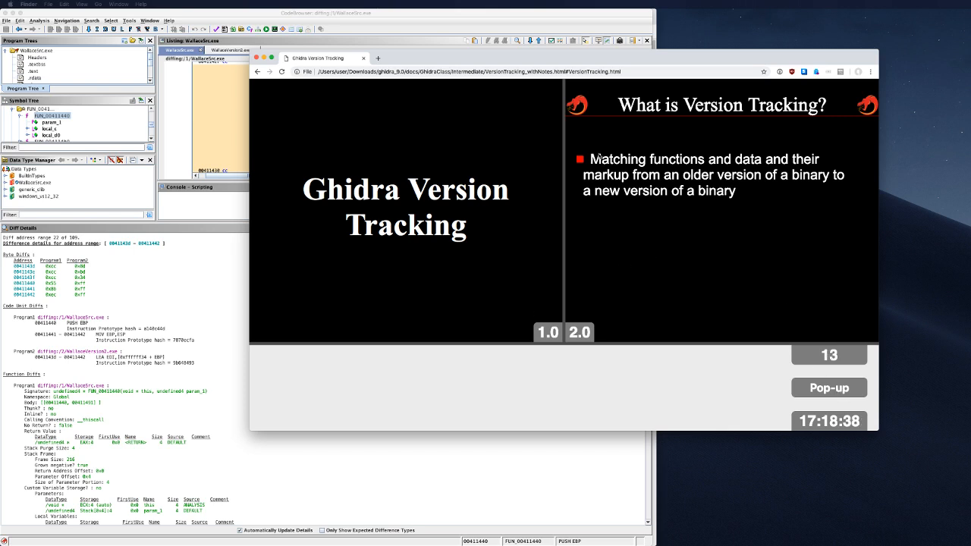
{"action": "left_click", "coordinate": [575, 338]}
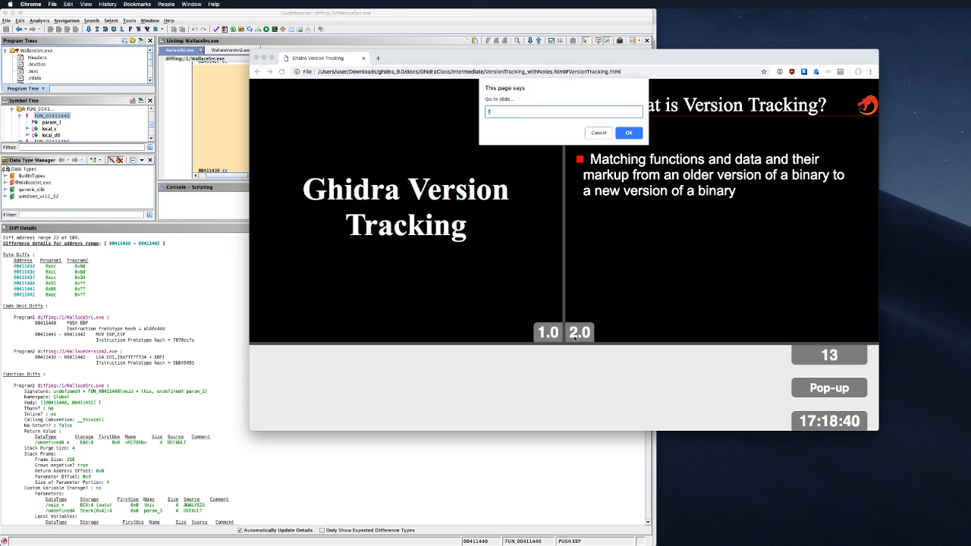
{"action": "left_click", "coordinate": [629, 133]}
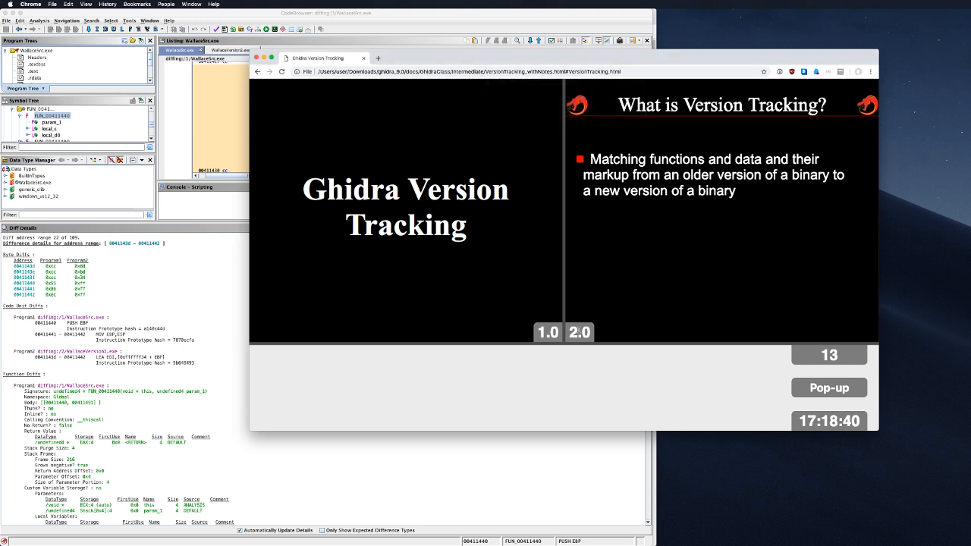
{"action": "left_click", "coordinate": [576, 334]}
{"action": "type", "text": "1"}
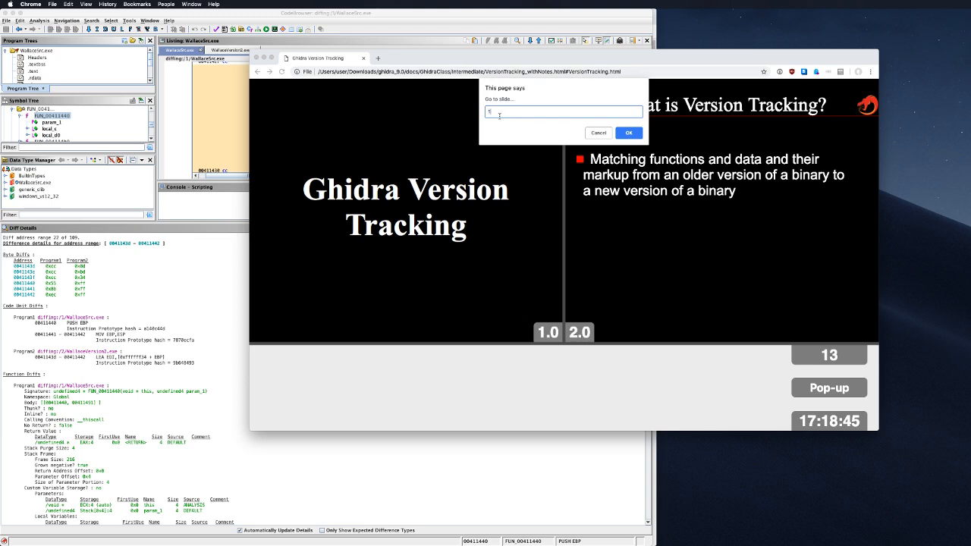
{"action": "key", "text": "Return"}
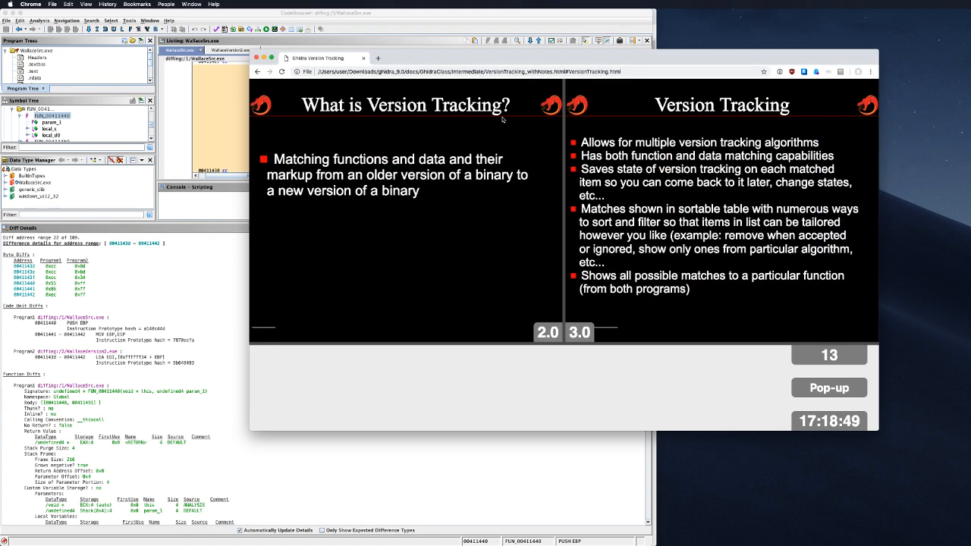
Step: Advance through the slides from Preparing for Version Tracking to Exercise 1
{"action": "key", "text": "Right"}
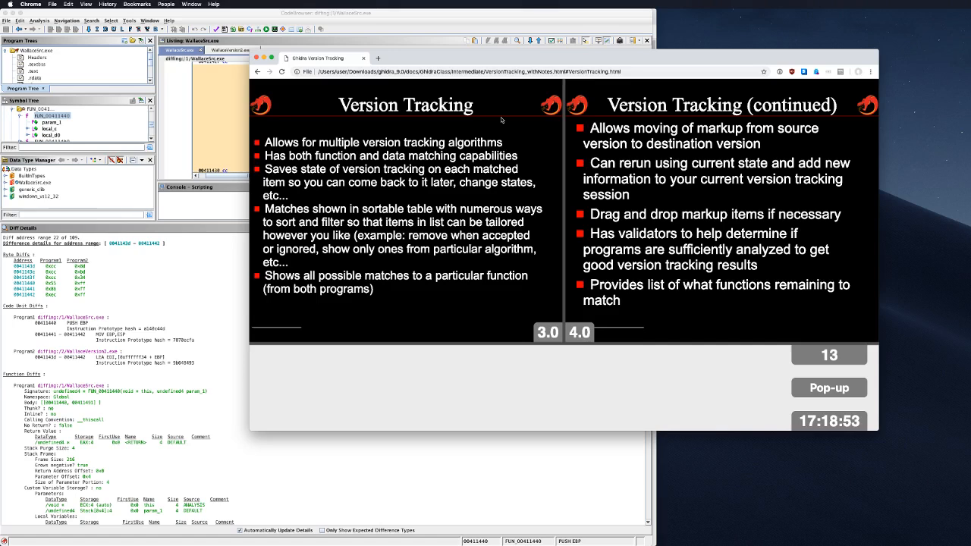
{"action": "key", "text": "Right"}
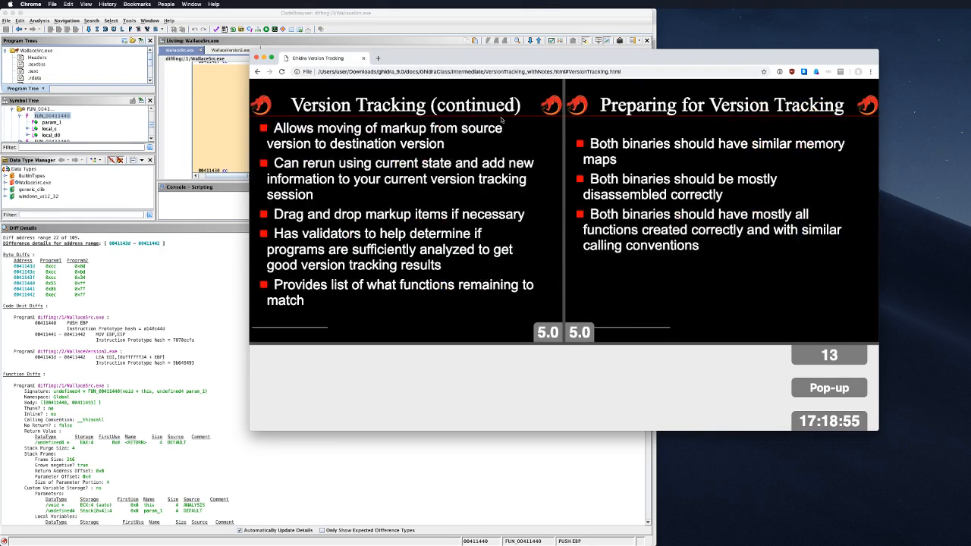
{"action": "key", "text": "Right"}
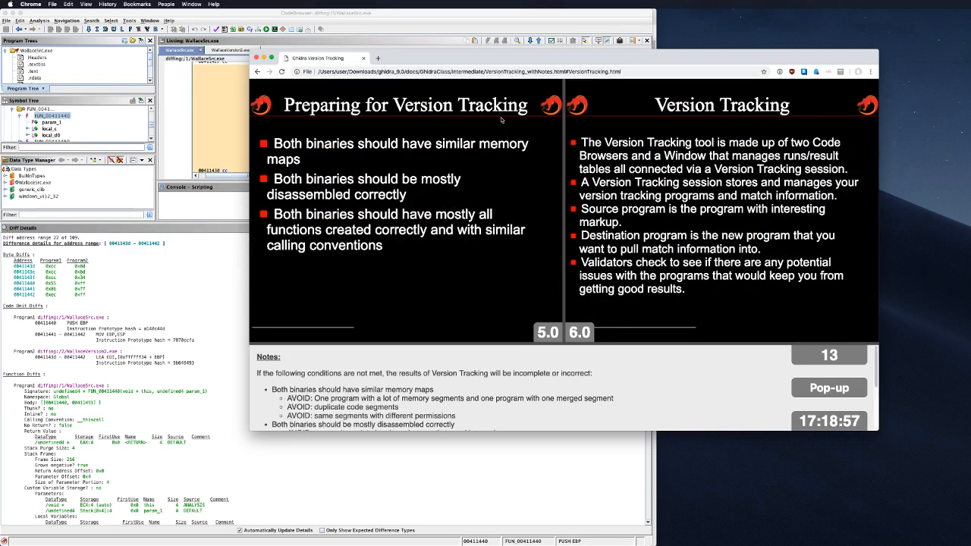
{"action": "key", "text": "Right"}
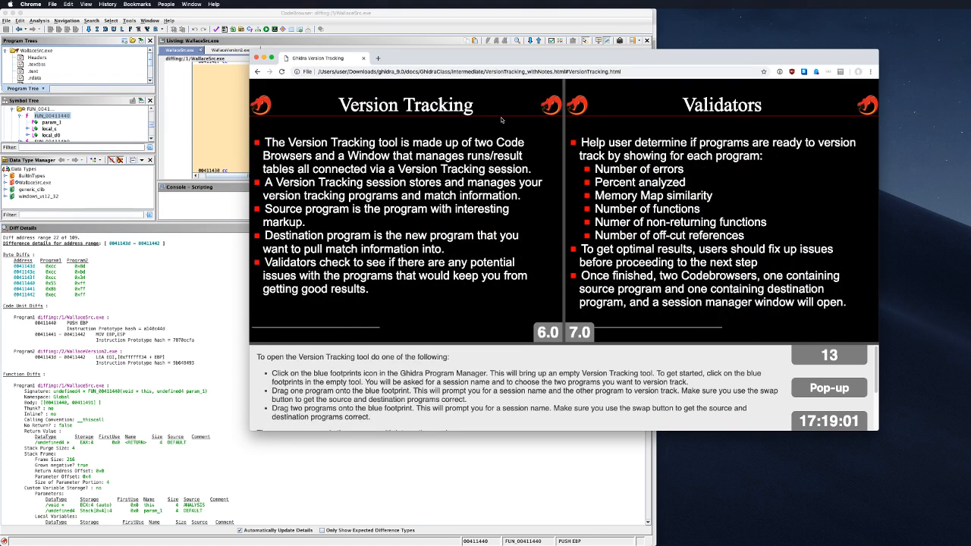
{"action": "key", "text": "Right"}
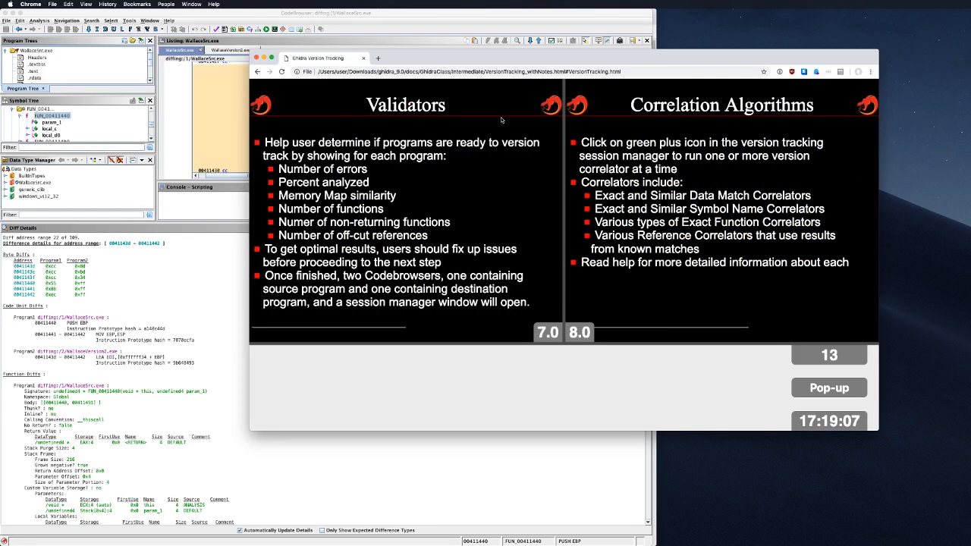
{"action": "key", "text": "Right"}
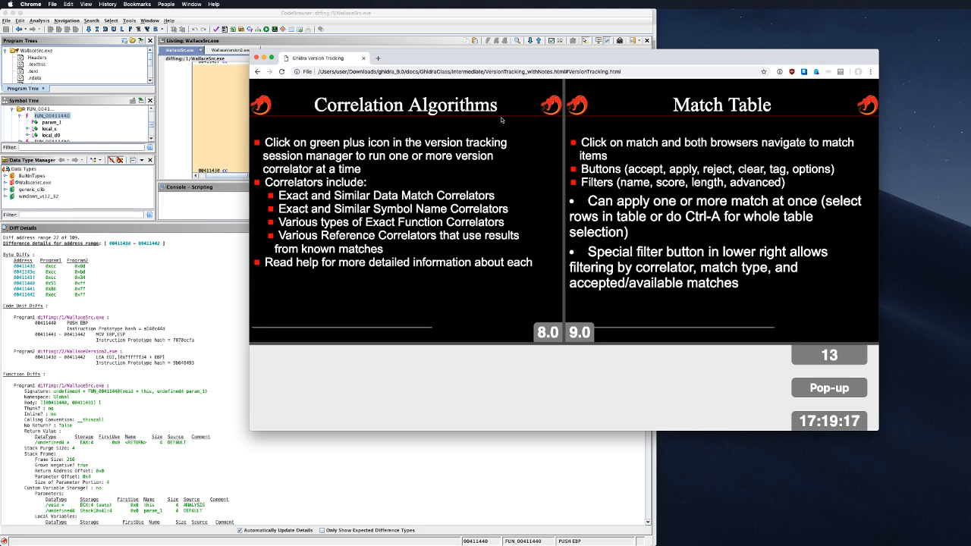
{"action": "key", "text": "Right"}
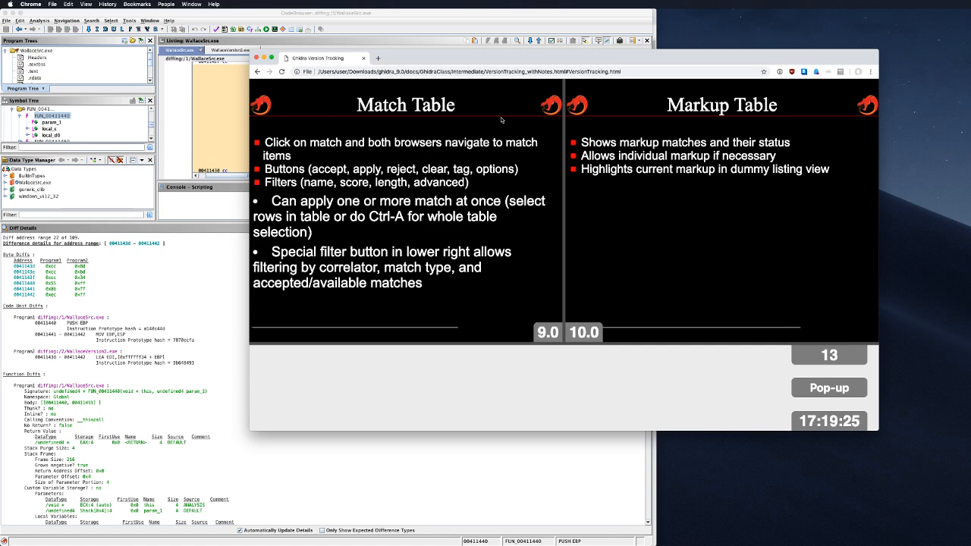
{"action": "key", "text": "Right"}
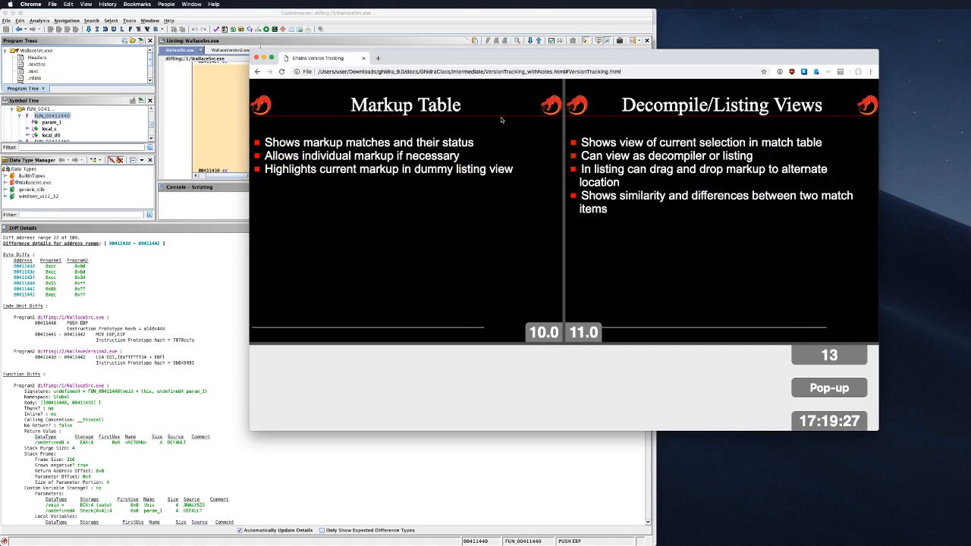
{"action": "key", "text": "Right"}
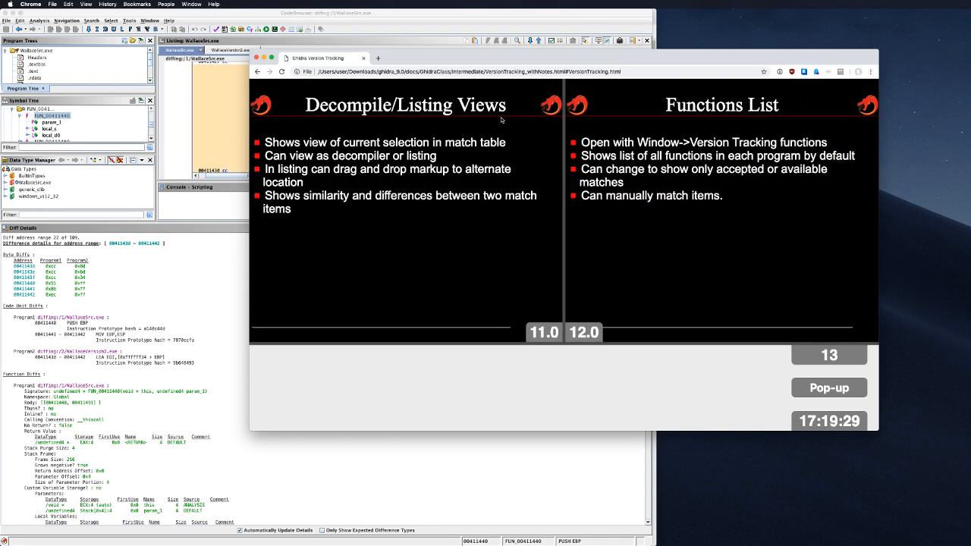
{"action": "key", "text": "Right"}
{"action": "key", "text": "Right"}
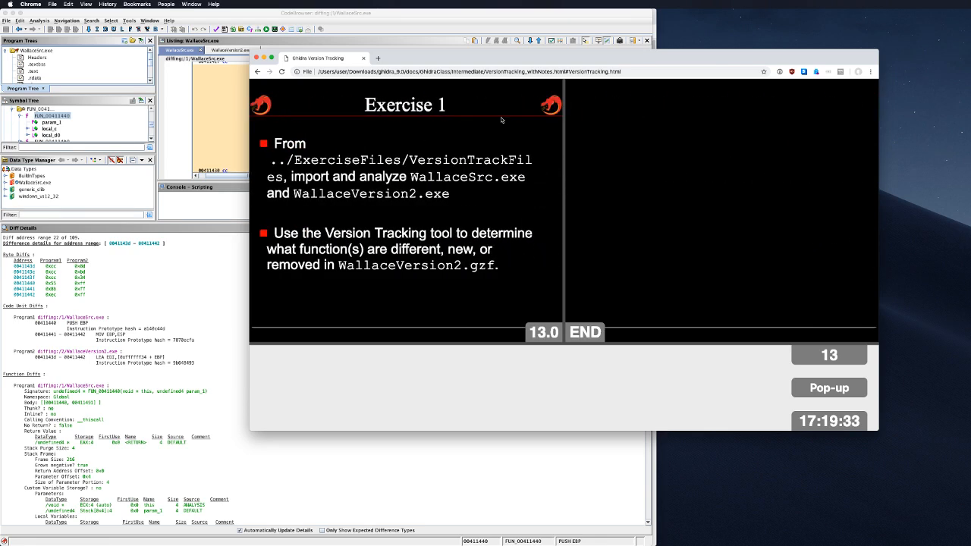
Step: Go back to the opening slide, advance to Version Tracking (continued), and return to Ghidra
{"action": "key", "text": "Left"}
{"action": "key", "text": "Left"}
{"action": "key", "text": "Left"}
{"action": "key", "text": "Left"}
{"action": "key", "text": "Left"}
{"action": "key", "text": "Left"}
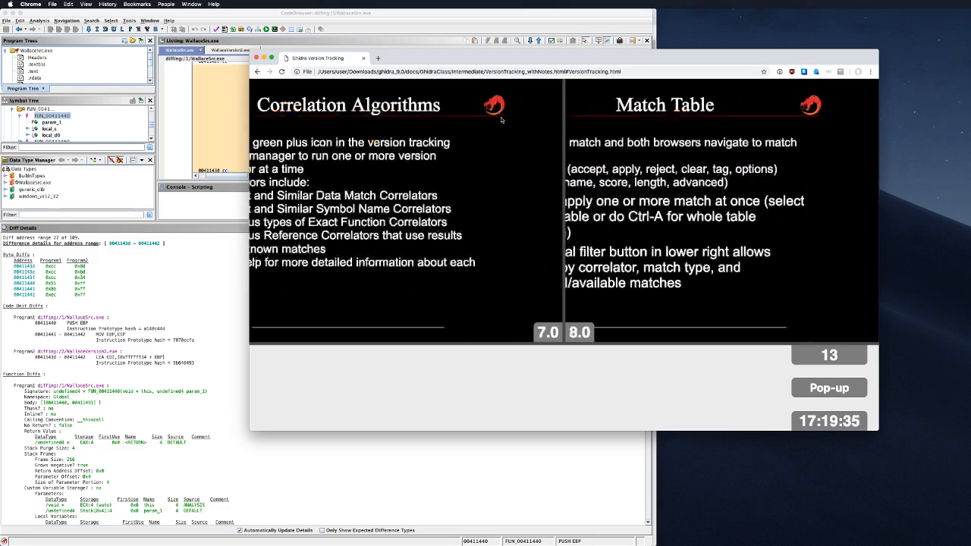
{"action": "key", "text": "Left"}
{"action": "key", "text": "Left"}
{"action": "key", "text": "Left"}
{"action": "key", "text": "Left"}
{"action": "key", "text": "Left"}
{"action": "key", "text": "Left"}
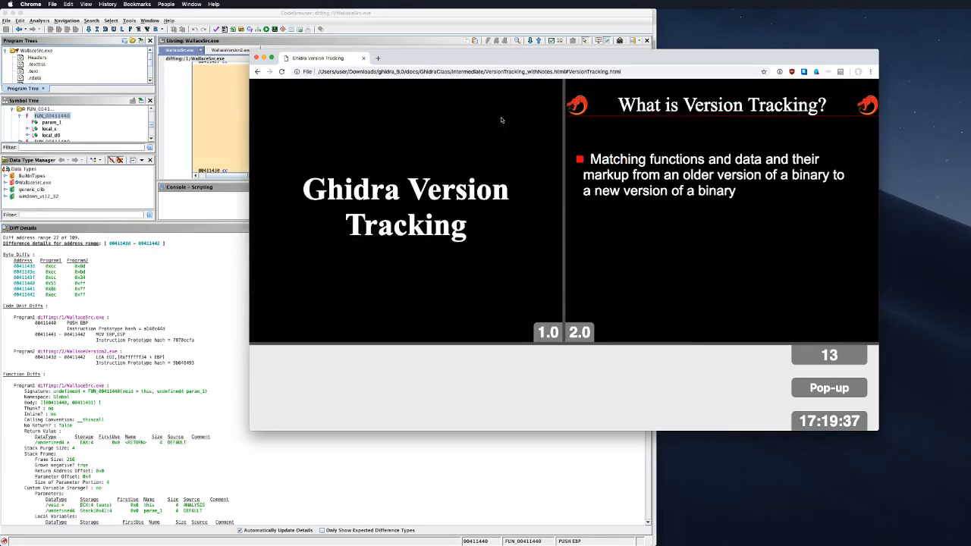
{"action": "key", "text": "Right"}
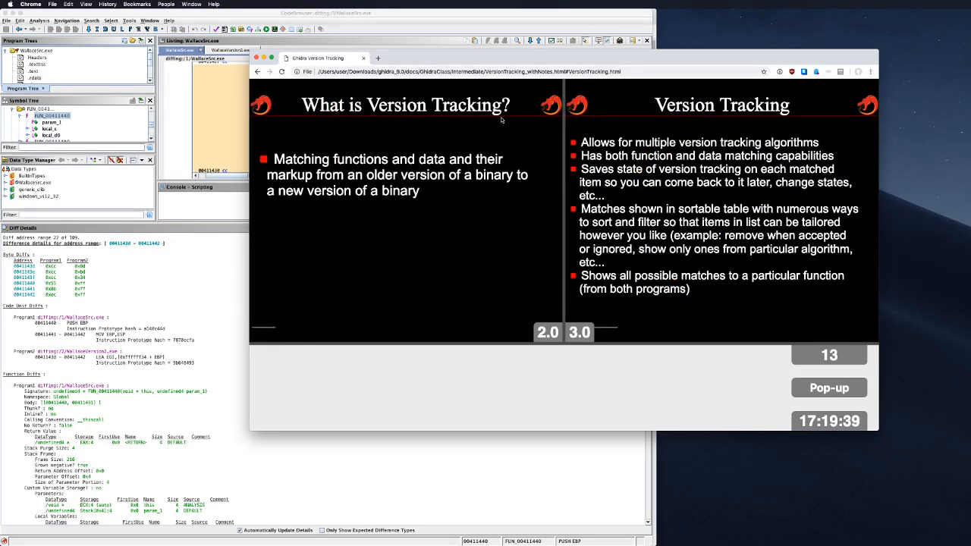
{"action": "key", "text": "Right"}
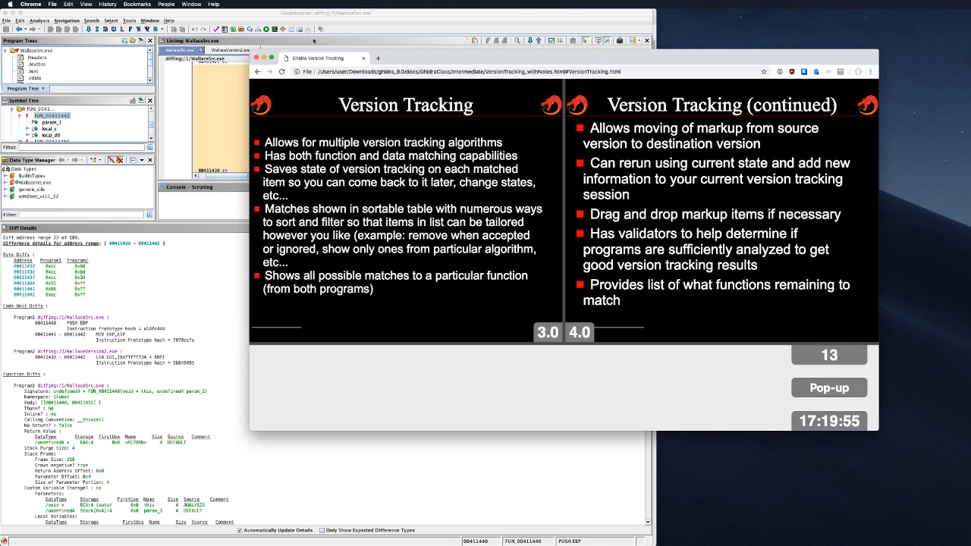
{"action": "left_click", "coordinate": [313, 41]}
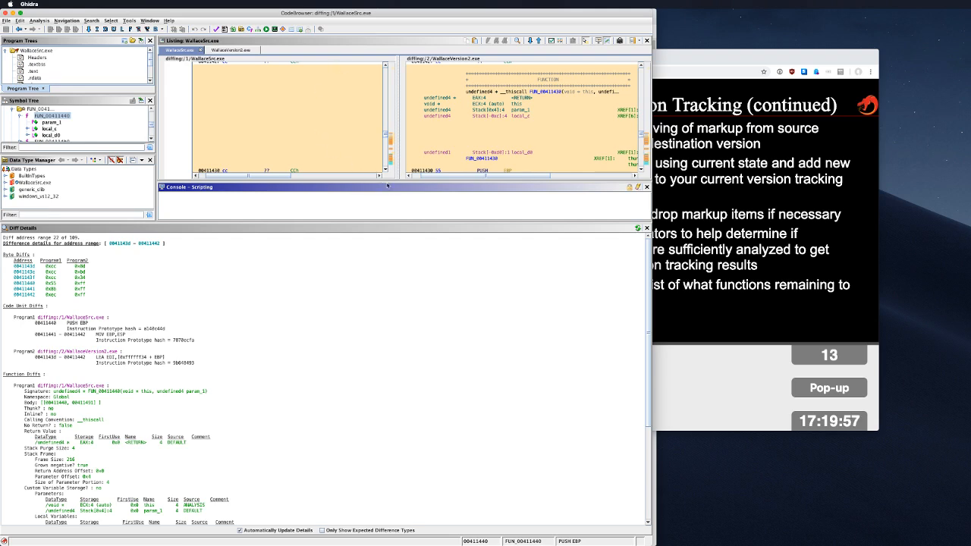
Step: Shrink Diff Details and step through the difference blocks at 00411439 and 004114a5
{"action": "left_click_drag", "start_coordinate": [395, 222], "coordinate": [346, 514]}
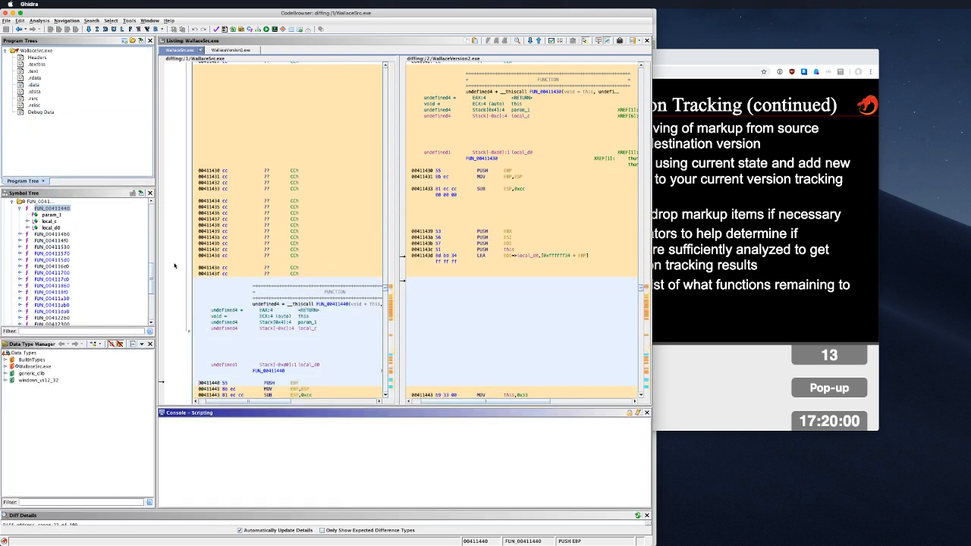
{"action": "double_click", "coordinate": [514, 233]}
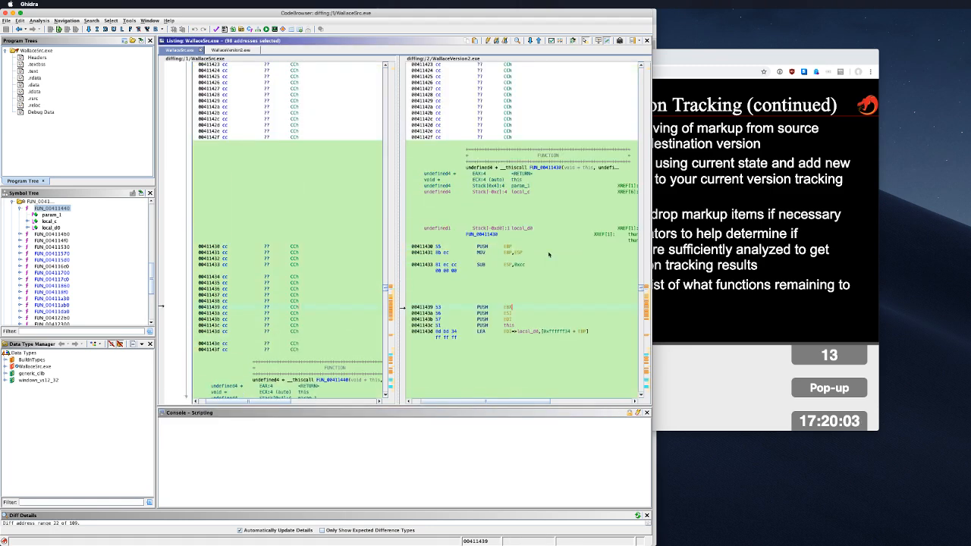
{"action": "scroll", "coordinate": [548, 255], "scroll_direction": "down", "scroll_amount": 10}
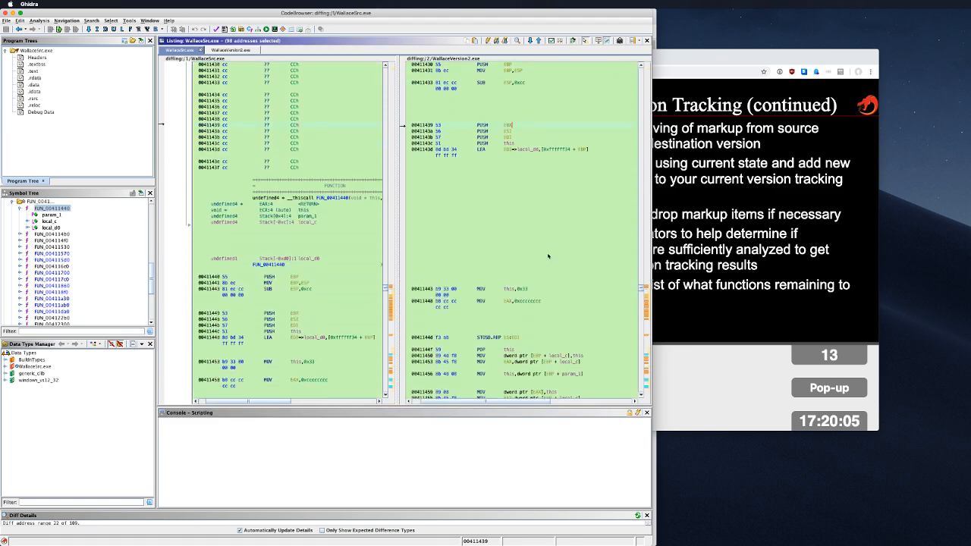
{"action": "scroll", "coordinate": [549, 255], "scroll_direction": "down", "scroll_amount": 15}
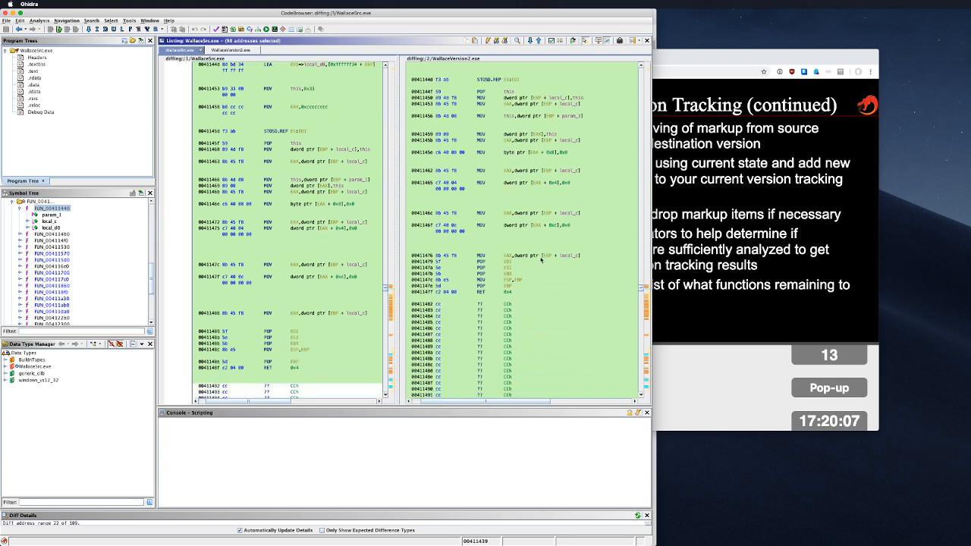
{"action": "scroll", "coordinate": [540, 259], "scroll_direction": "down", "scroll_amount": 17}
{"action": "double_click", "coordinate": [546, 246]}
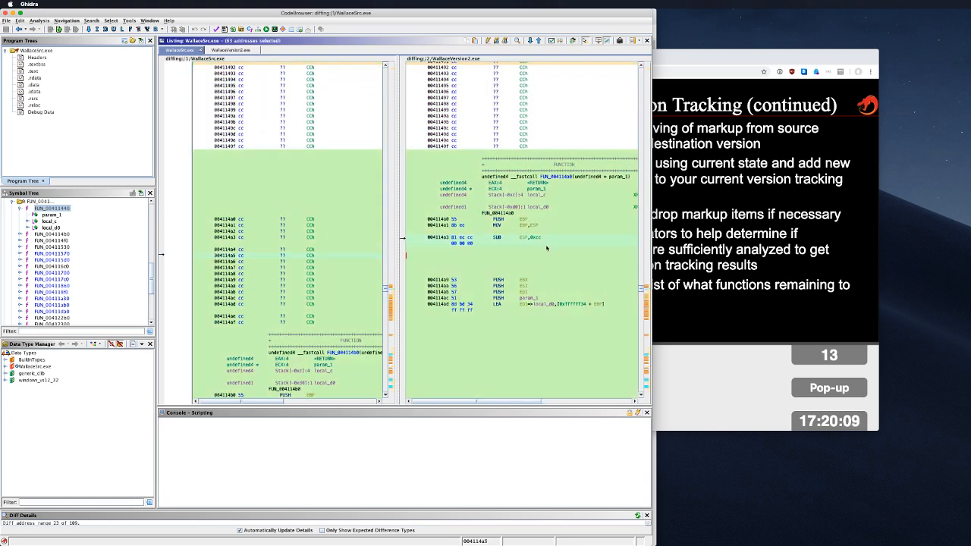
{"action": "scroll", "coordinate": [539, 261], "scroll_direction": "down", "scroll_amount": 6}
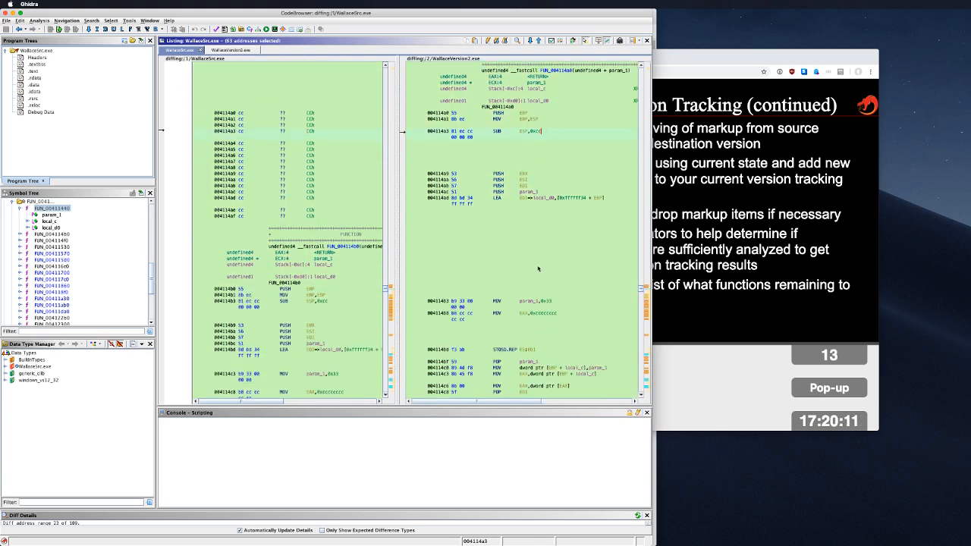
{"action": "scroll", "coordinate": [539, 268], "scroll_direction": "down", "scroll_amount": 18}
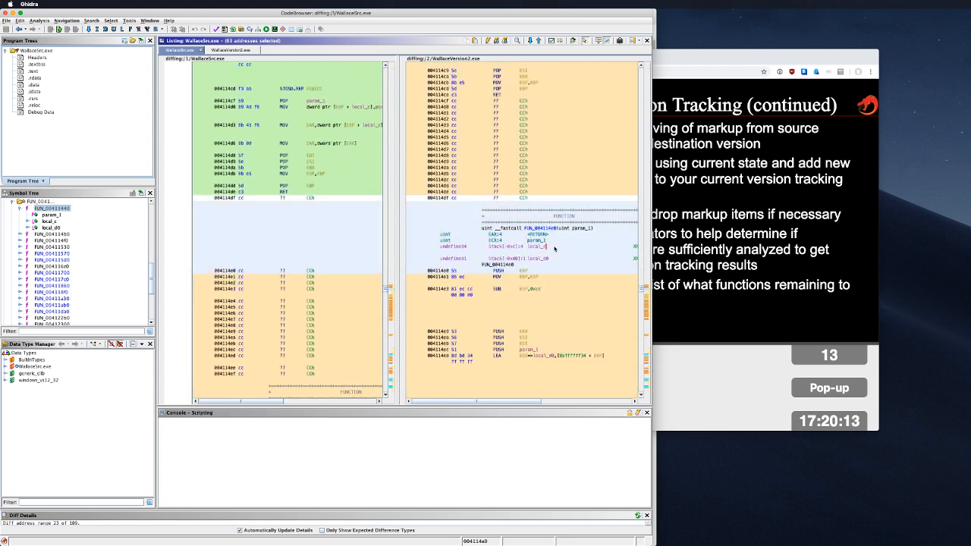
{"action": "double_click", "coordinate": [554, 249]}
Step: Move through lines 004114cf–004114d3 and select the difference blocks at 004114d6 and 004114e3
{"action": "left_click", "coordinate": [288, 278]}
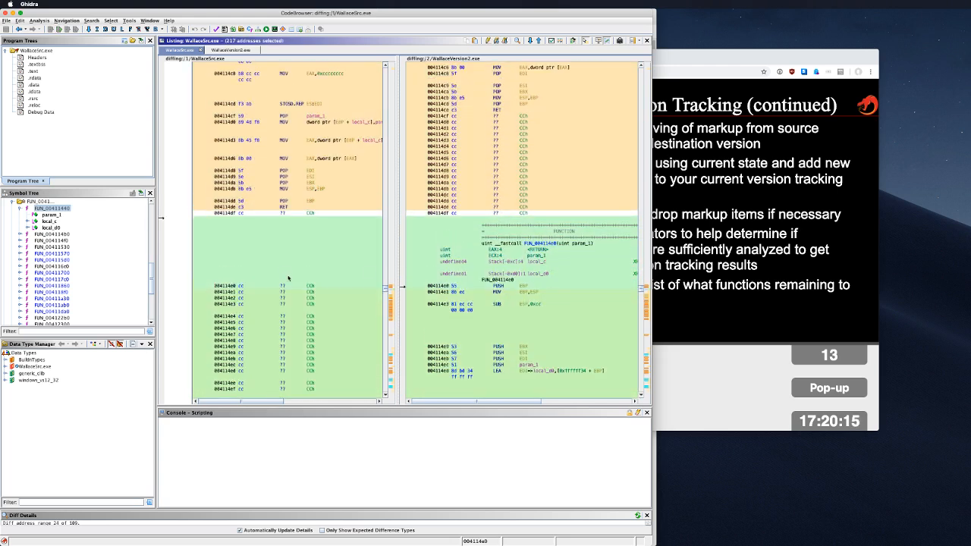
{"action": "left_click", "coordinate": [307, 311]}
{"action": "left_click", "coordinate": [310, 116]}
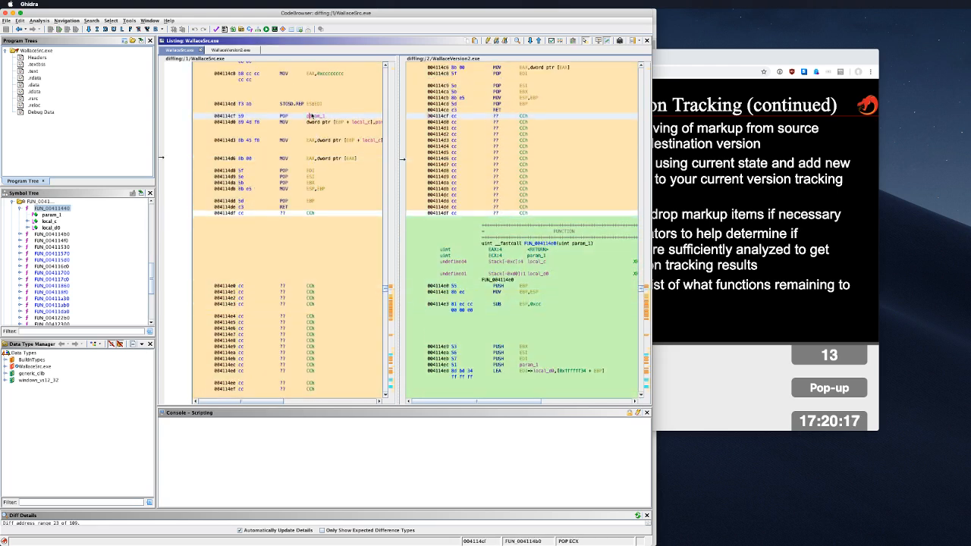
{"action": "left_click", "coordinate": [326, 140]}
{"action": "left_click", "coordinate": [566, 159]}
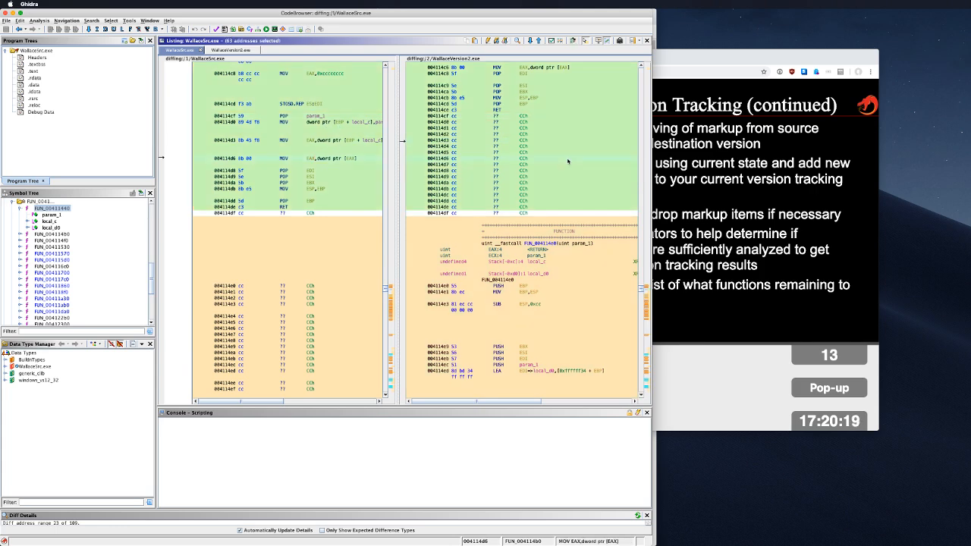
{"action": "left_click", "coordinate": [579, 306]}
{"action": "scroll", "coordinate": [585, 306], "scroll_direction": "down", "scroll_amount": 10}
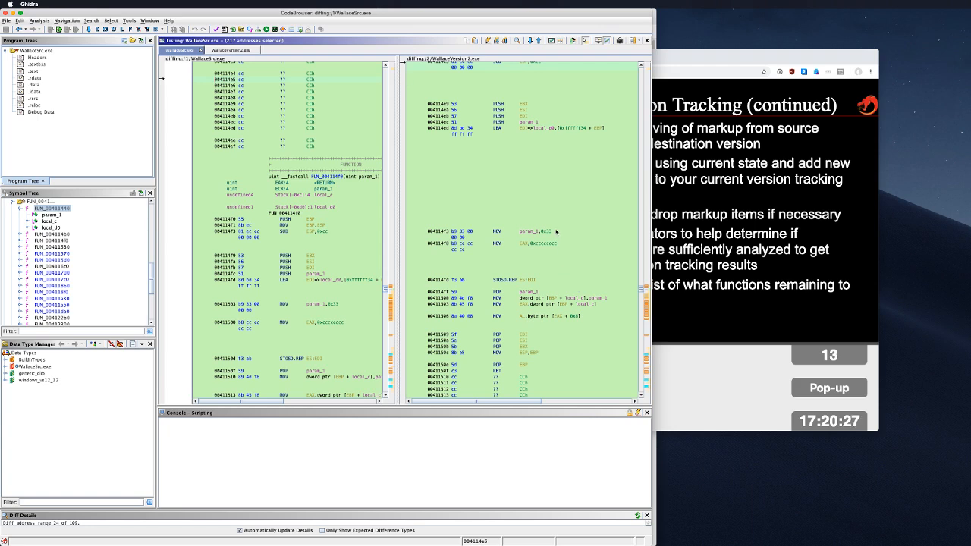
{"action": "scroll", "coordinate": [555, 233], "scroll_direction": "down", "scroll_amount": 5}
{"action": "scroll", "coordinate": [544, 212], "scroll_direction": "down", "scroll_amount": 10}
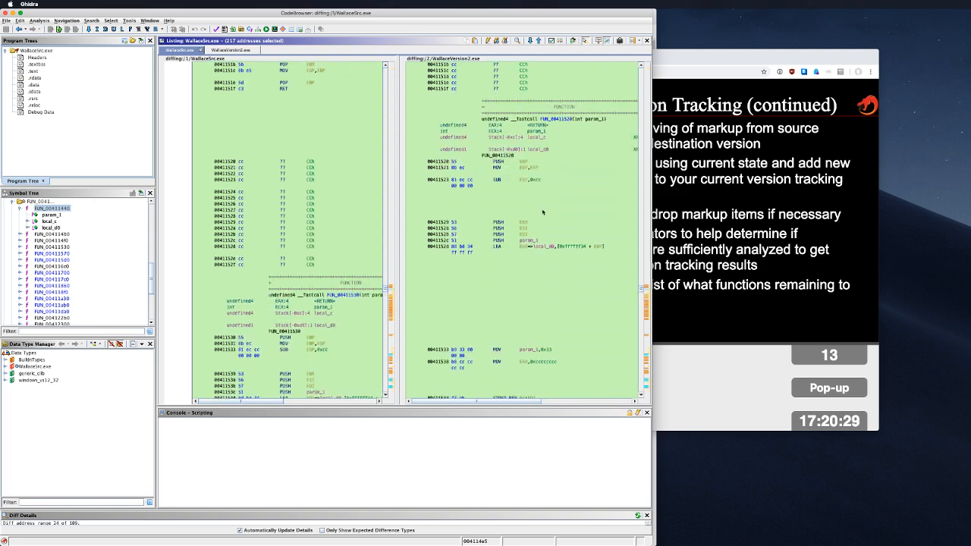
{"action": "scroll", "coordinate": [565, 228], "scroll_direction": "down", "scroll_amount": 10}
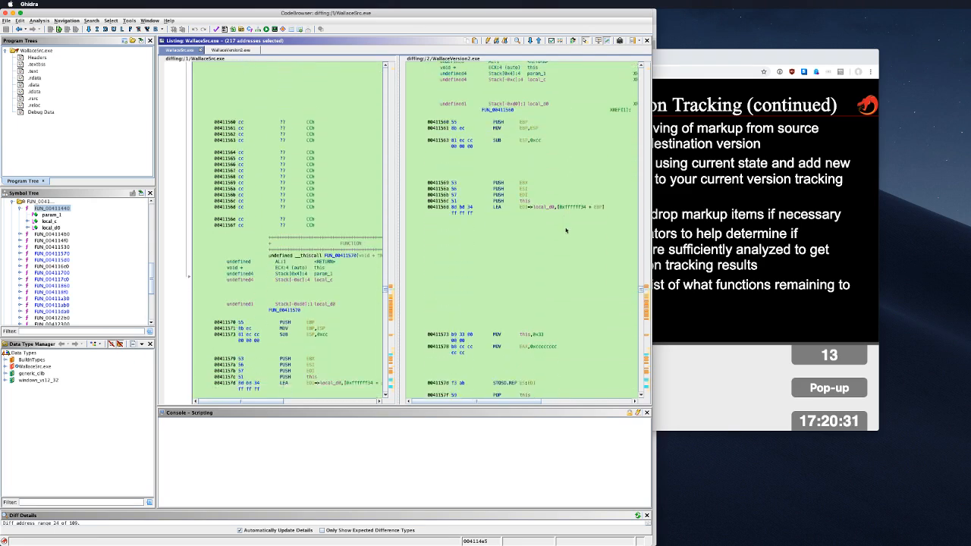
{"action": "scroll", "coordinate": [569, 243], "scroll_direction": "down", "scroll_amount": 10}
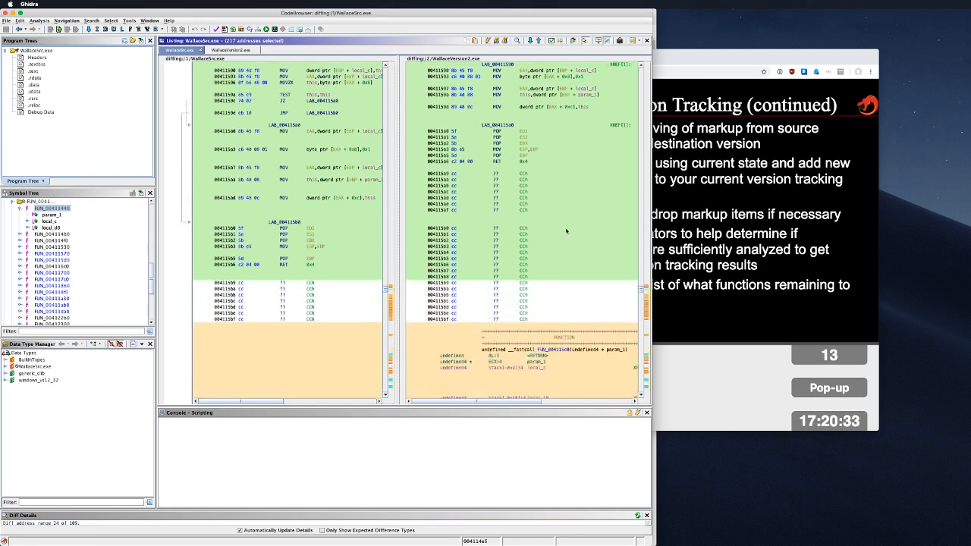
{"action": "scroll", "coordinate": [569, 262], "scroll_direction": "down", "scroll_amount": 5}
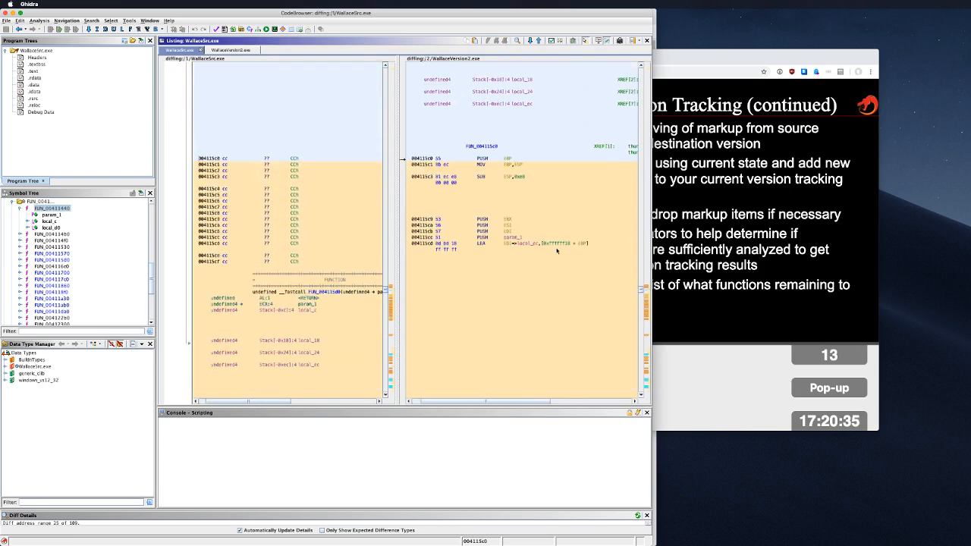
Step: Step through differences at 004115c4, 00411b80, 00411b82 and 00411bb0 (range 32 of 109)
{"action": "left_click", "coordinate": [567, 189]}
{"action": "scroll", "coordinate": [493, 269], "scroll_direction": "down", "scroll_amount": 2}
{"action": "scroll", "coordinate": [477, 266], "scroll_direction": "down", "scroll_amount": 6}
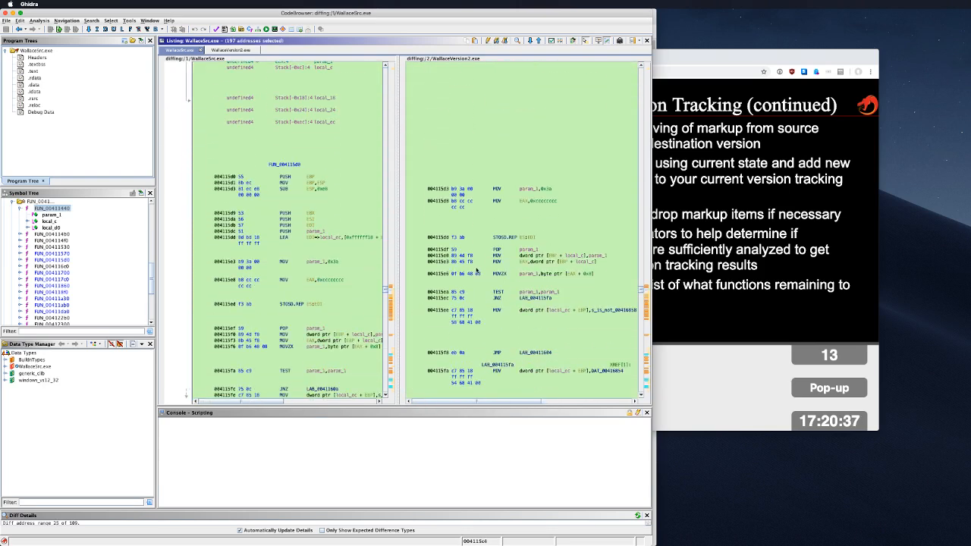
{"action": "scroll", "coordinate": [487, 294], "scroll_direction": "down", "scroll_amount": 8}
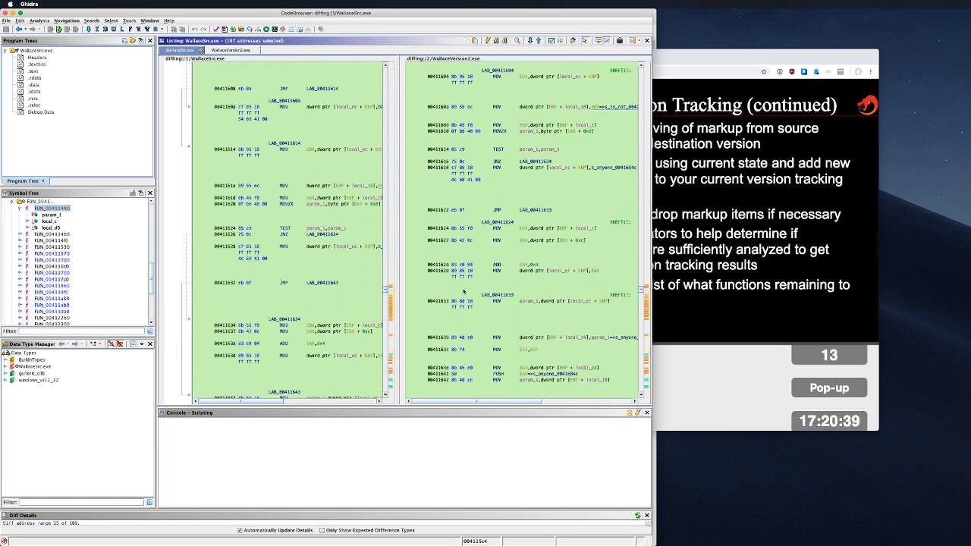
{"action": "left_click", "coordinate": [392, 295]}
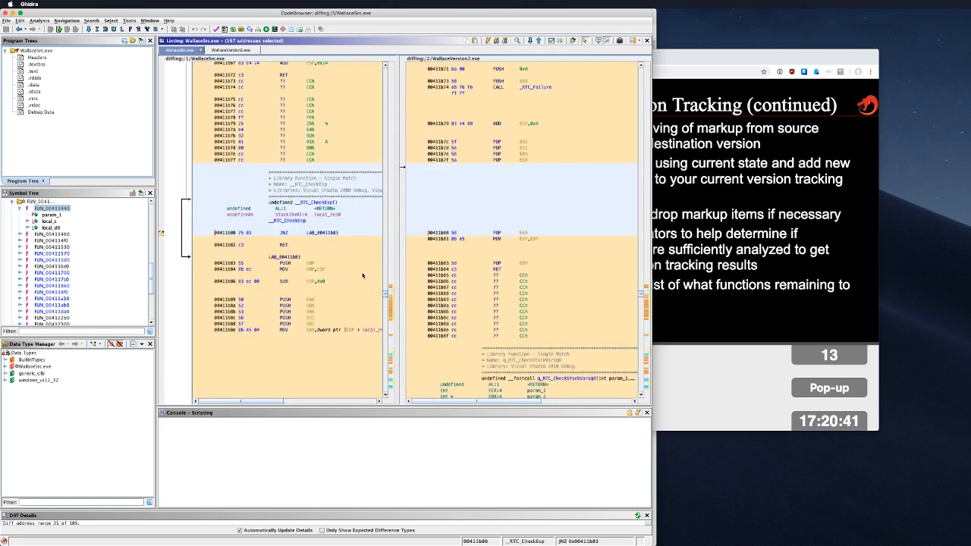
{"action": "left_click", "coordinate": [543, 241]}
{"action": "scroll", "coordinate": [544, 248], "scroll_direction": "down", "scroll_amount": 6}
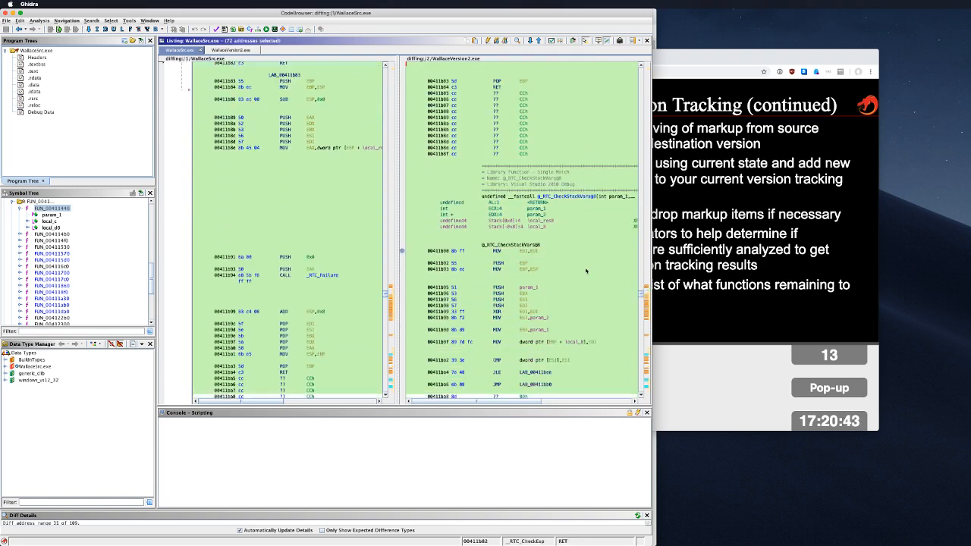
{"action": "left_click", "coordinate": [586, 272]}
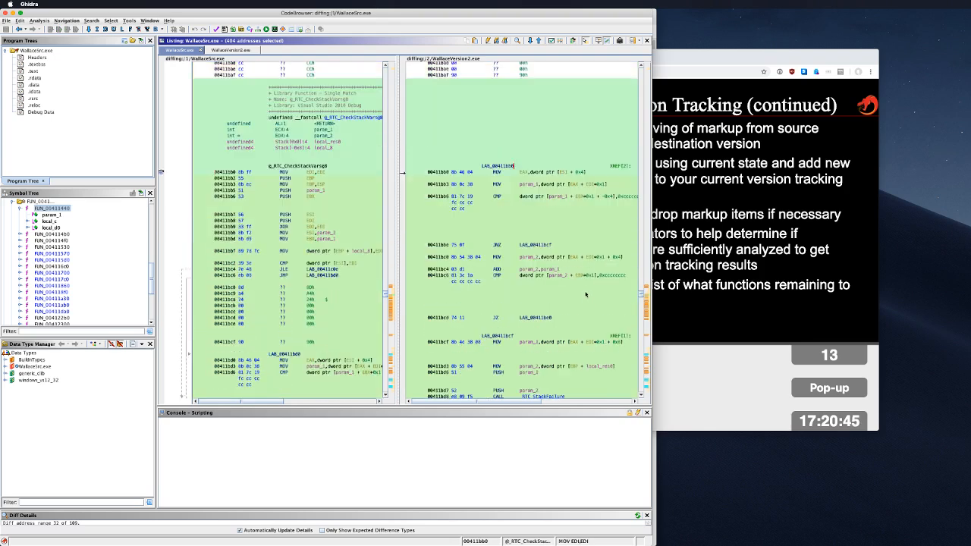
{"action": "scroll", "coordinate": [586, 296], "scroll_direction": "down", "scroll_amount": 5}
{"action": "scroll", "coordinate": [584, 292], "scroll_direction": "up", "scroll_amount": 5}
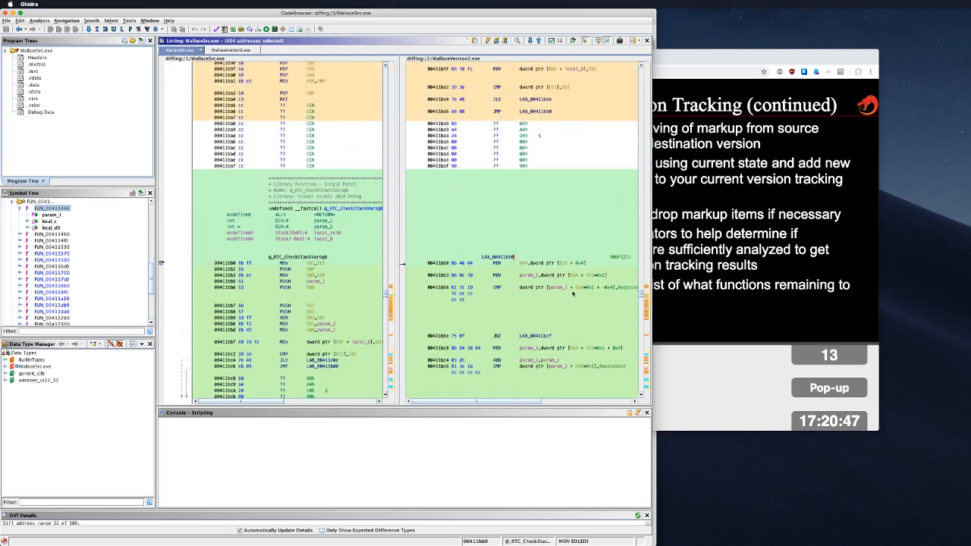
{"action": "scroll", "coordinate": [574, 277], "scroll_direction": "up", "scroll_amount": 3}
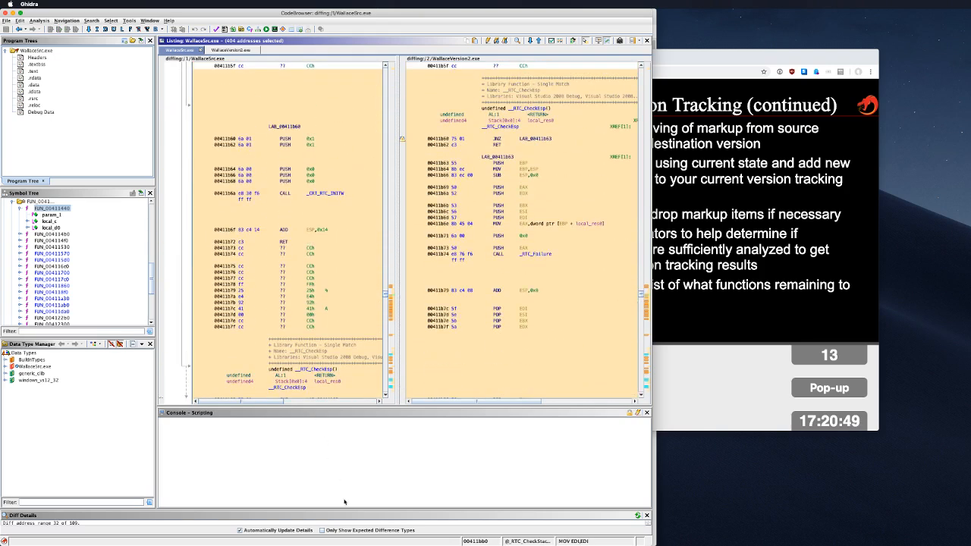
Step: Enlarge Diff Details for 00411bb0–00411bb2 and review the note that only WallaceSrc.exe defines a function
{"action": "left_click_drag", "start_coordinate": [348, 511], "coordinate": [361, 271]}
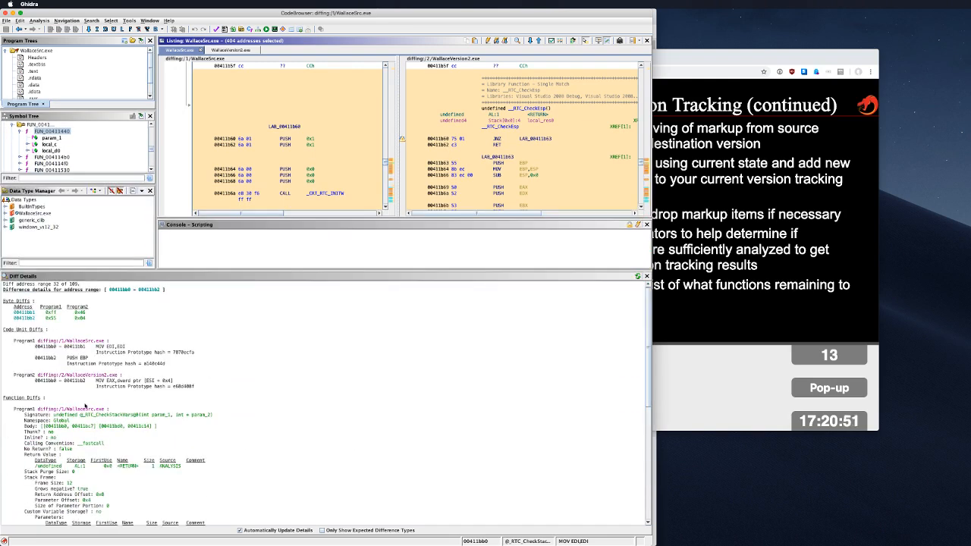
{"action": "left_click", "coordinate": [57, 429]}
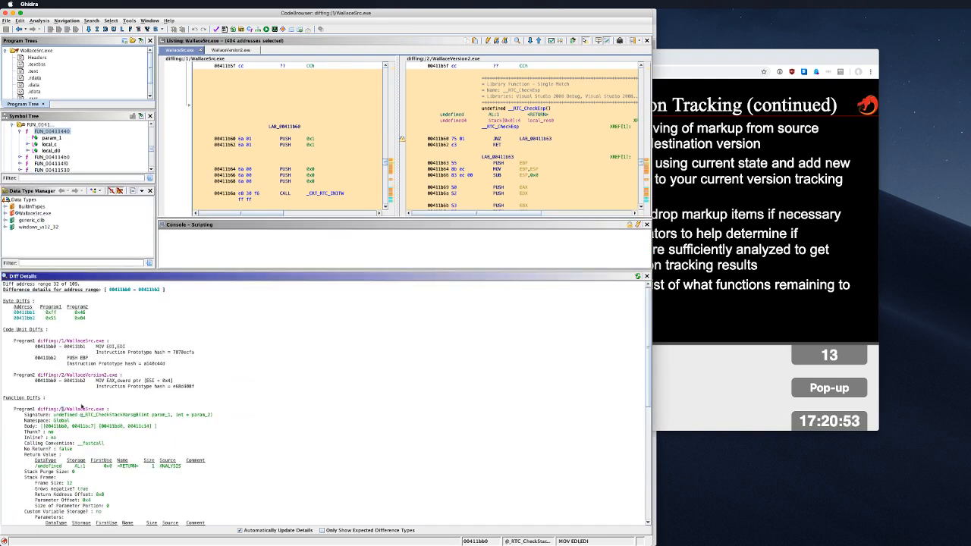
{"action": "scroll", "coordinate": [81, 408], "scroll_direction": "down", "scroll_amount": 7}
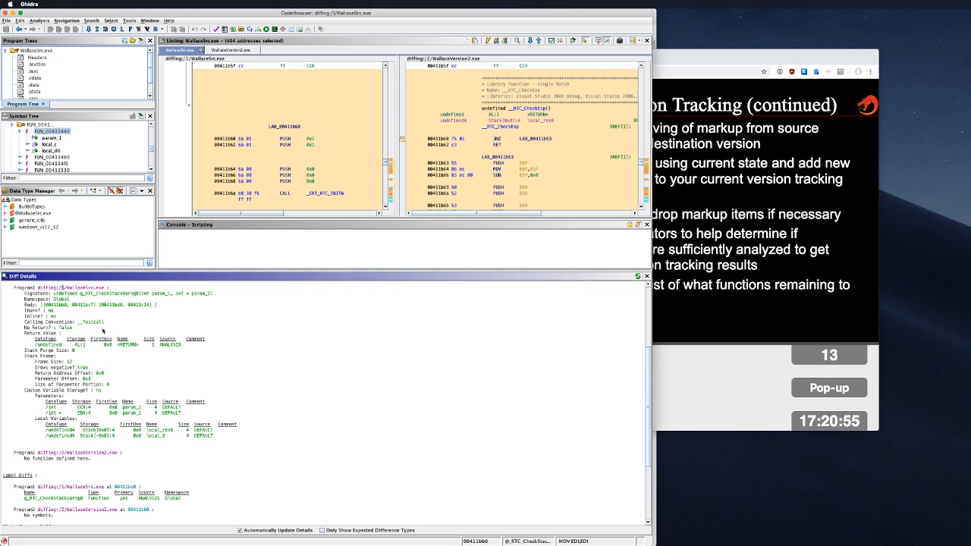
{"action": "scroll", "coordinate": [103, 331], "scroll_direction": "up", "scroll_amount": 1}
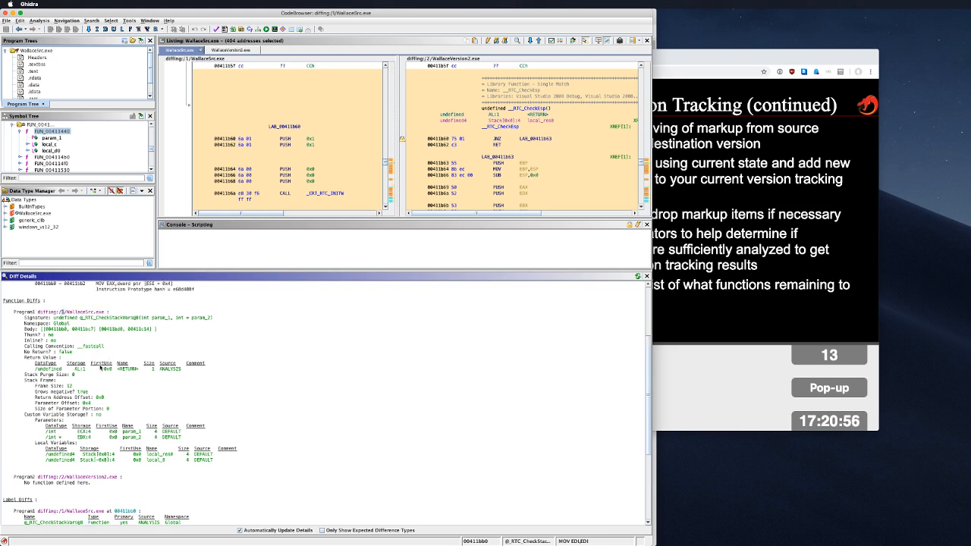
{"action": "double_click", "coordinate": [110, 317]}
{"action": "left_click", "coordinate": [107, 322]}
{"action": "scroll", "coordinate": [76, 383], "scroll_direction": "down", "scroll_amount": 4}
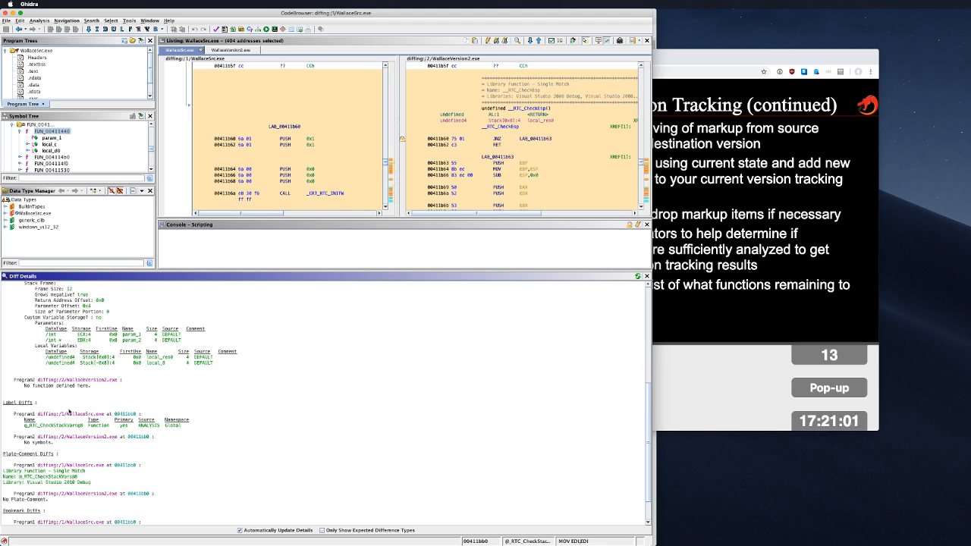
{"action": "double_click", "coordinate": [67, 386]}
{"action": "left_click", "coordinate": [91, 388]}
{"action": "scroll", "coordinate": [471, 392], "scroll_direction": "up", "scroll_amount": 10}
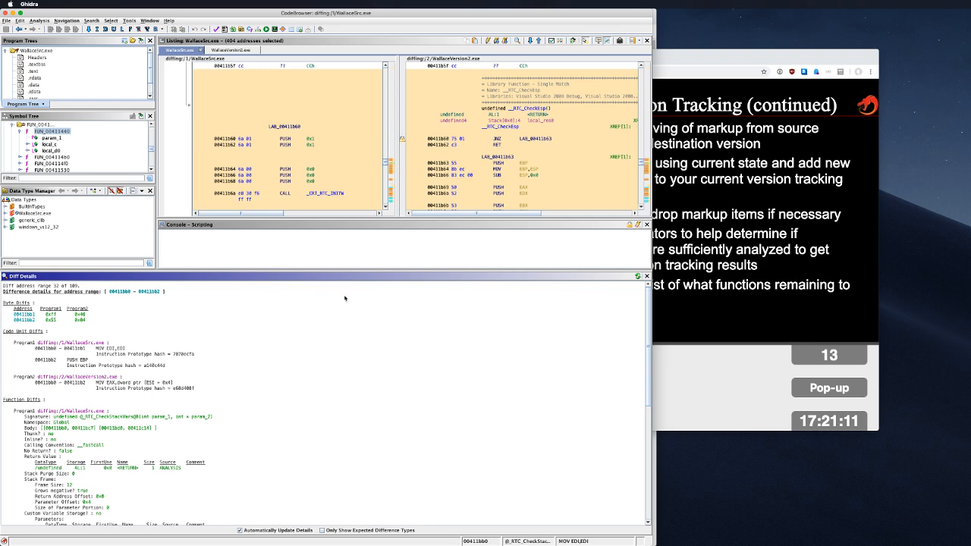
Step: Close Diff Details and select the 72-address _RTC_CheckEsp difference block
{"action": "left_click", "coordinate": [646, 276]}
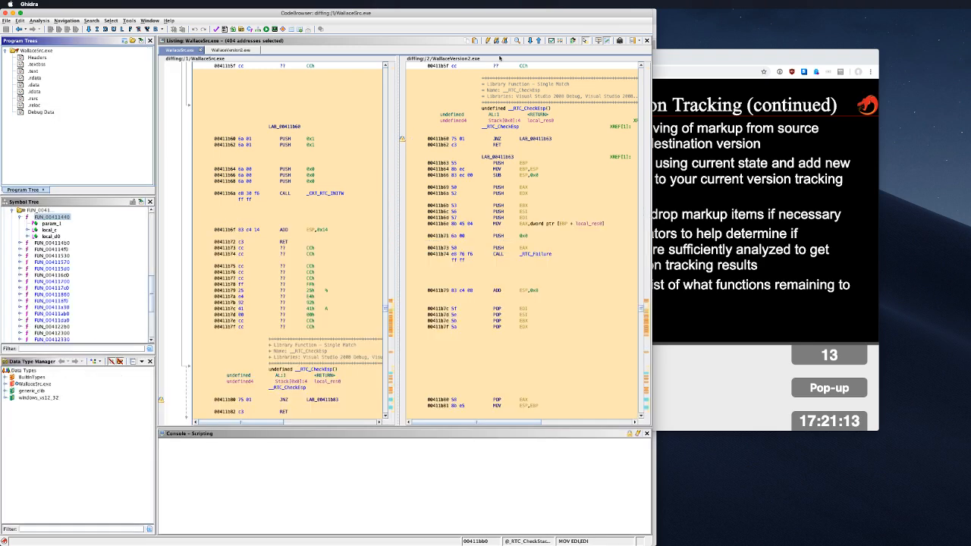
{"action": "scroll", "coordinate": [343, 323], "scroll_direction": "down", "scroll_amount": 3}
{"action": "left_click", "coordinate": [331, 310]}
{"action": "scroll", "coordinate": [555, 236], "scroll_direction": "up", "scroll_amount": 3}
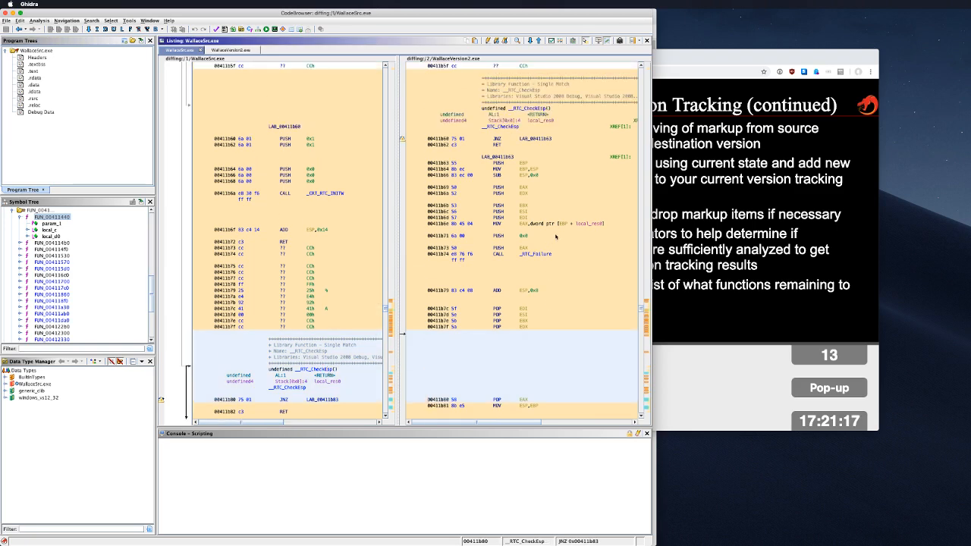
{"action": "left_click", "coordinate": [562, 154]}
{"action": "left_click", "coordinate": [548, 110]}
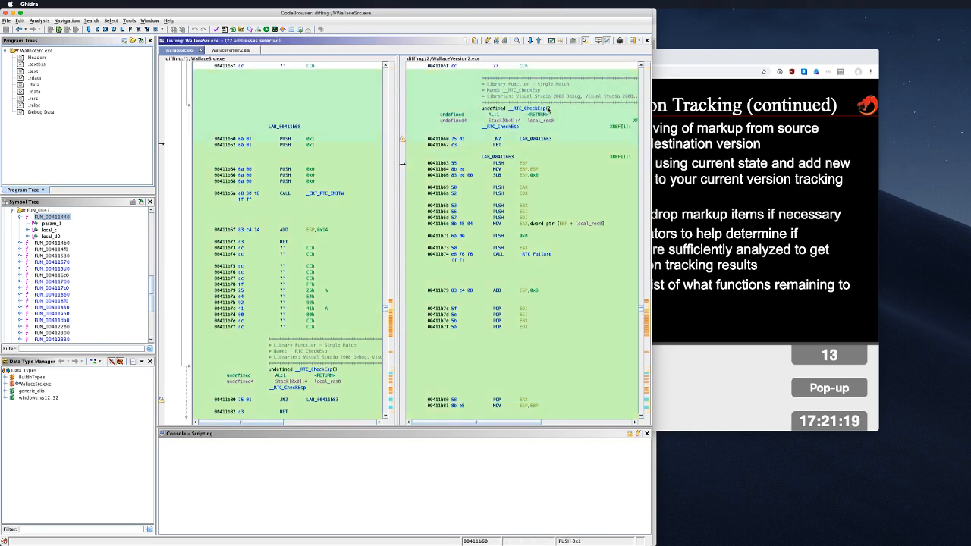
Step: Scroll through the block in both listings and put the cursor on the RET at 00411b48
{"action": "scroll", "coordinate": [566, 274], "scroll_direction": "down", "scroll_amount": 3}
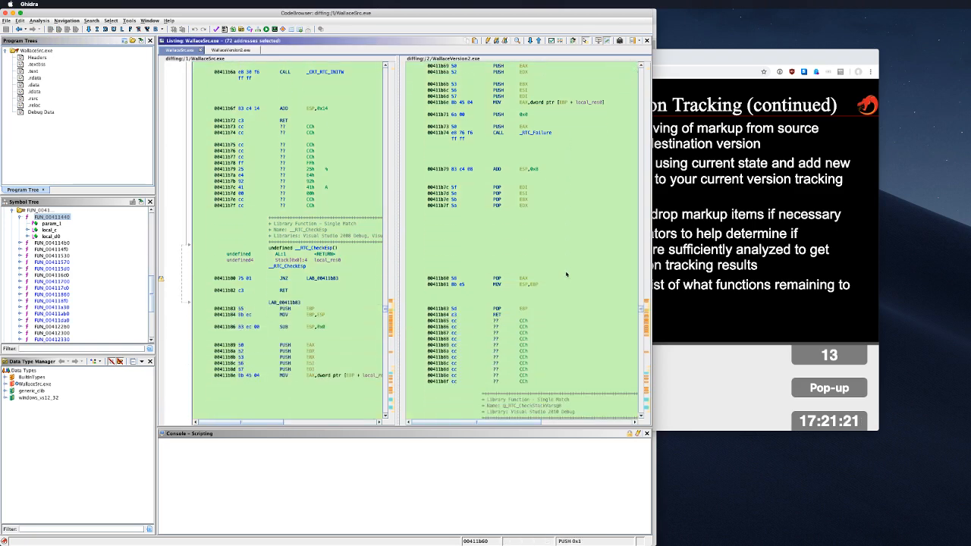
{"action": "scroll", "coordinate": [566, 274], "scroll_direction": "down", "scroll_amount": 6}
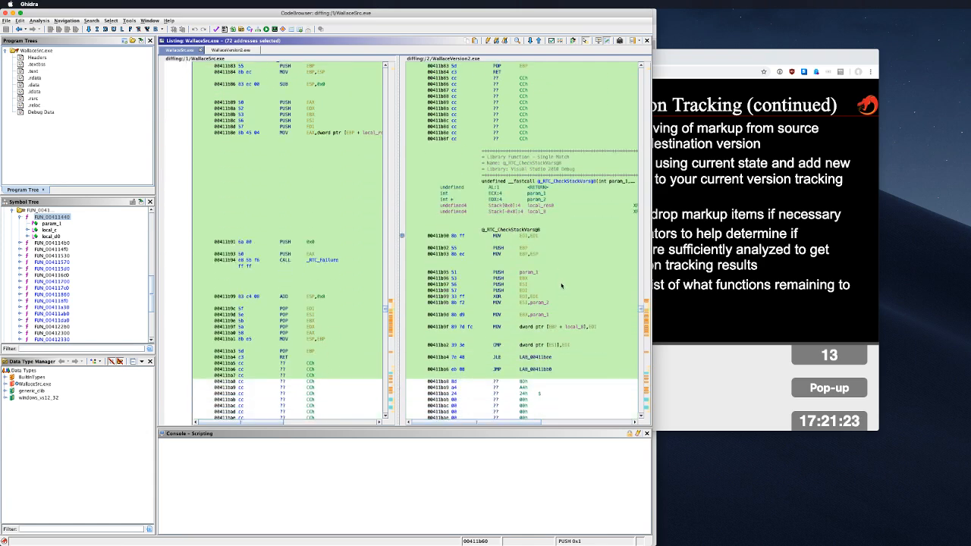
{"action": "scroll", "coordinate": [562, 285], "scroll_direction": "down", "scroll_amount": 3}
{"action": "scroll", "coordinate": [561, 286], "scroll_direction": "up", "scroll_amount": 8}
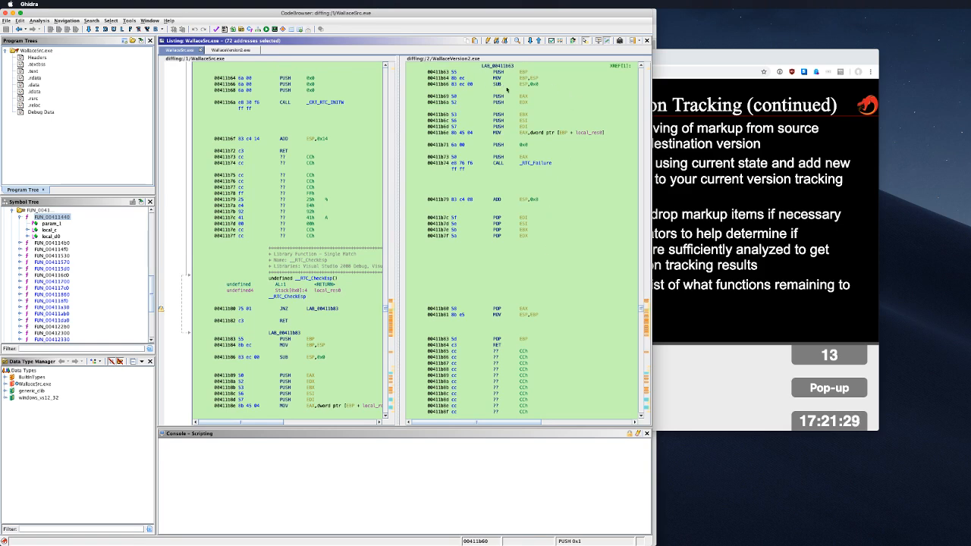
{"action": "scroll", "coordinate": [512, 98], "scroll_direction": "up", "scroll_amount": 5}
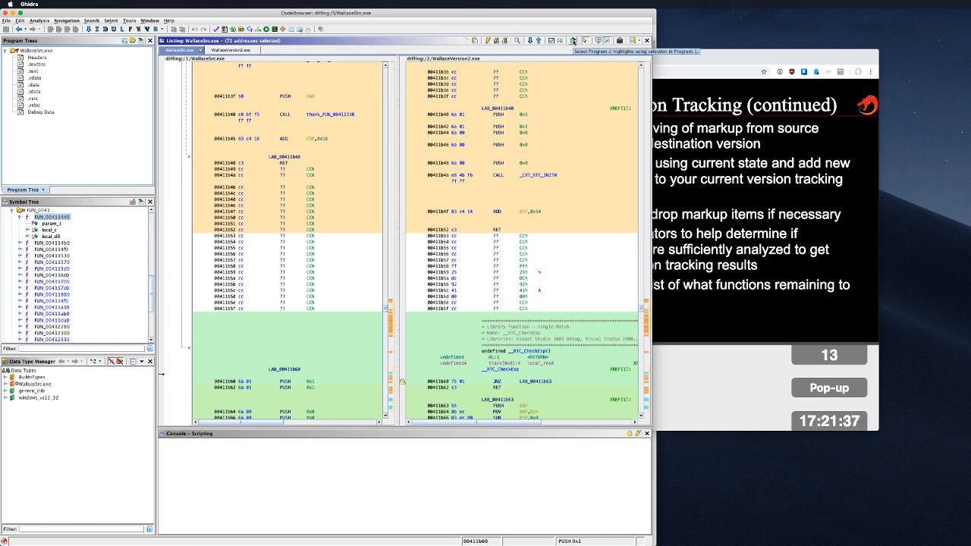
{"action": "left_click", "coordinate": [321, 164]}
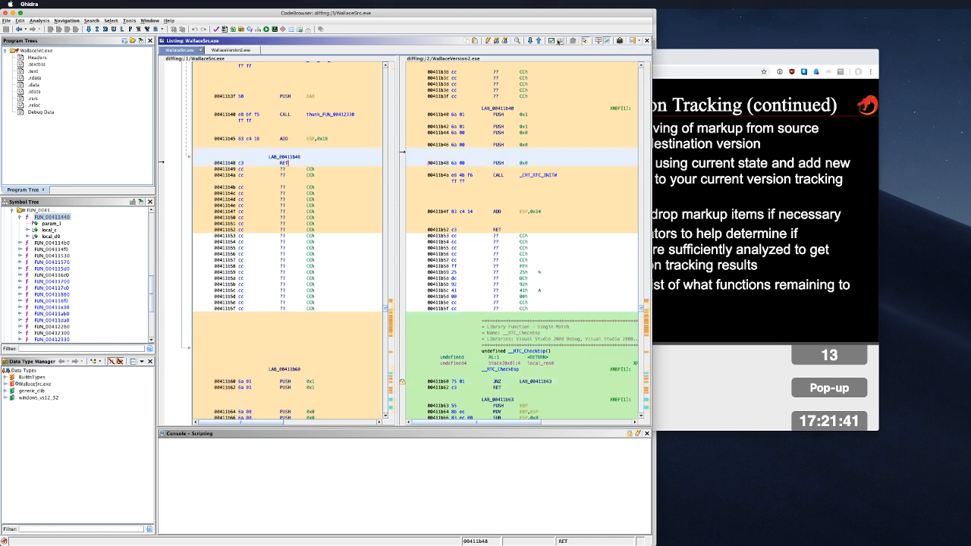
Step: Recompute differences over the entire program, dismiss Memory Differs, and open Diff Apply Settings
{"action": "left_click", "coordinate": [559, 41]}
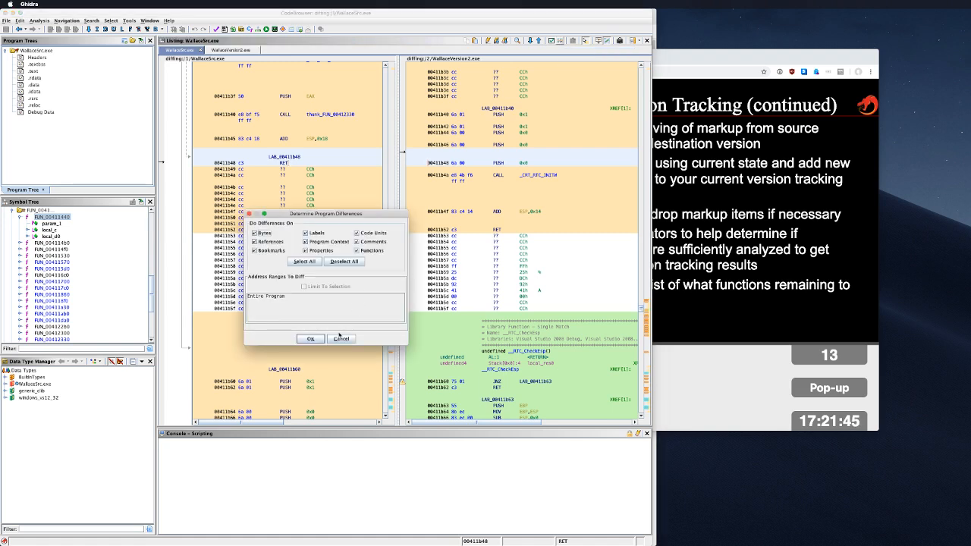
{"action": "left_click", "coordinate": [310, 339]}
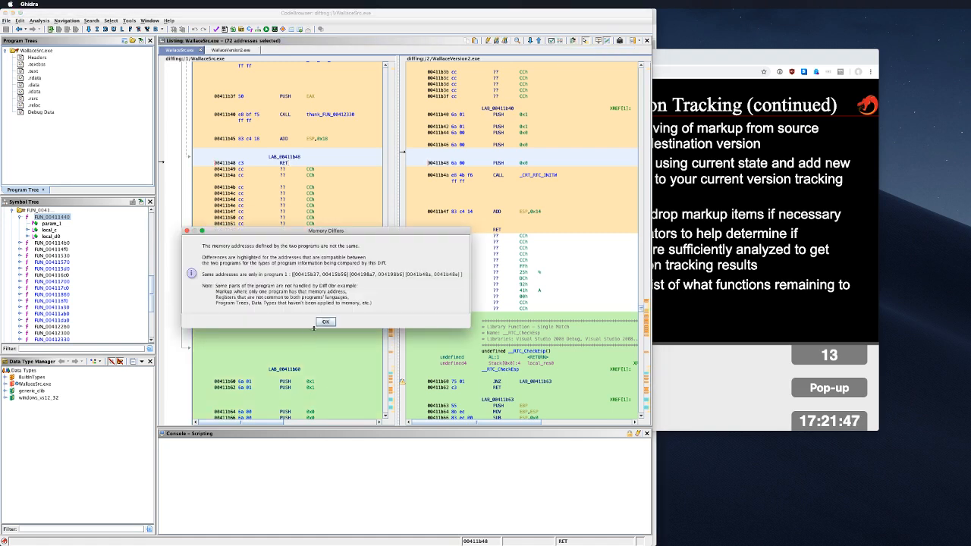
{"action": "left_click", "coordinate": [325, 322]}
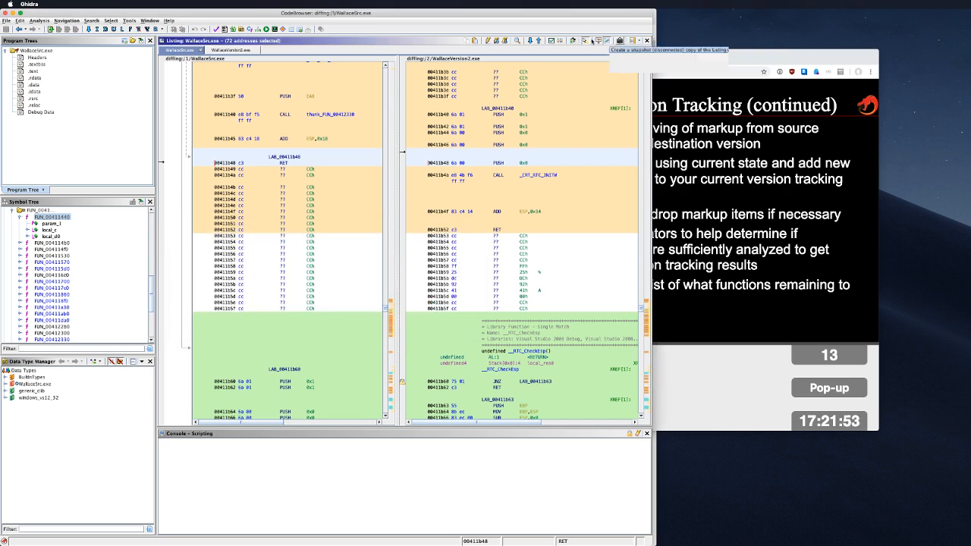
{"action": "left_click", "coordinate": [551, 40]}
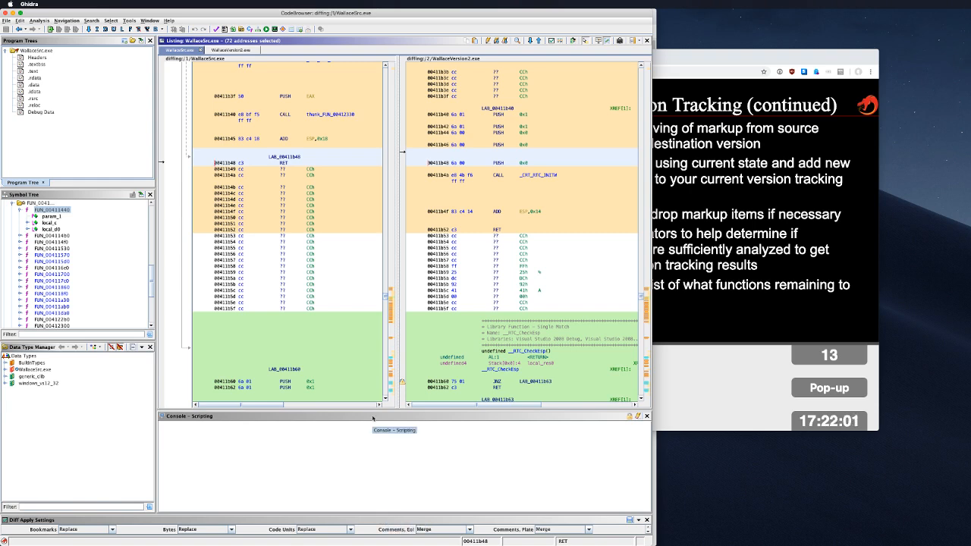
{"action": "left_click", "coordinate": [675, 156]}
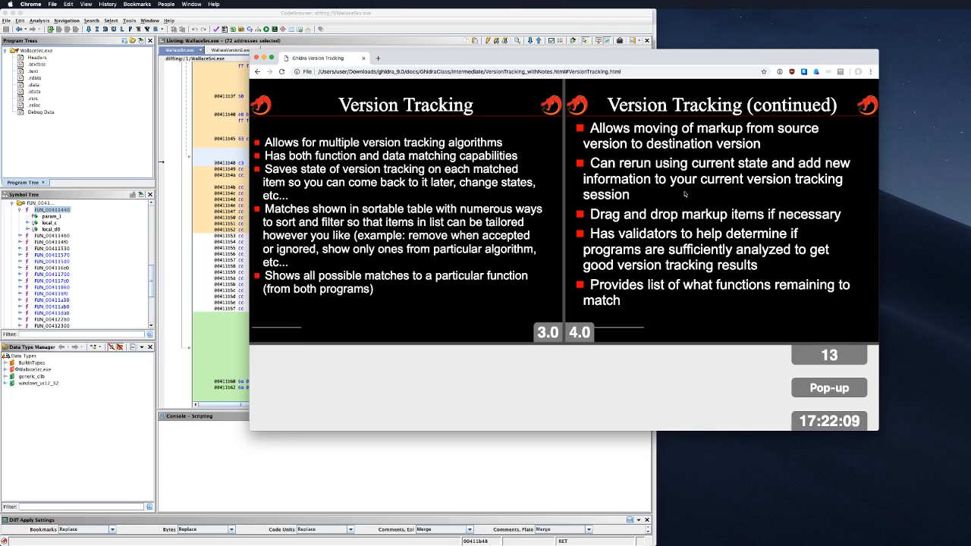
Step: Move the slides window left and advance to the Correlation Algorithms slide, then return to Ghidra
{"action": "key", "text": "Right"}
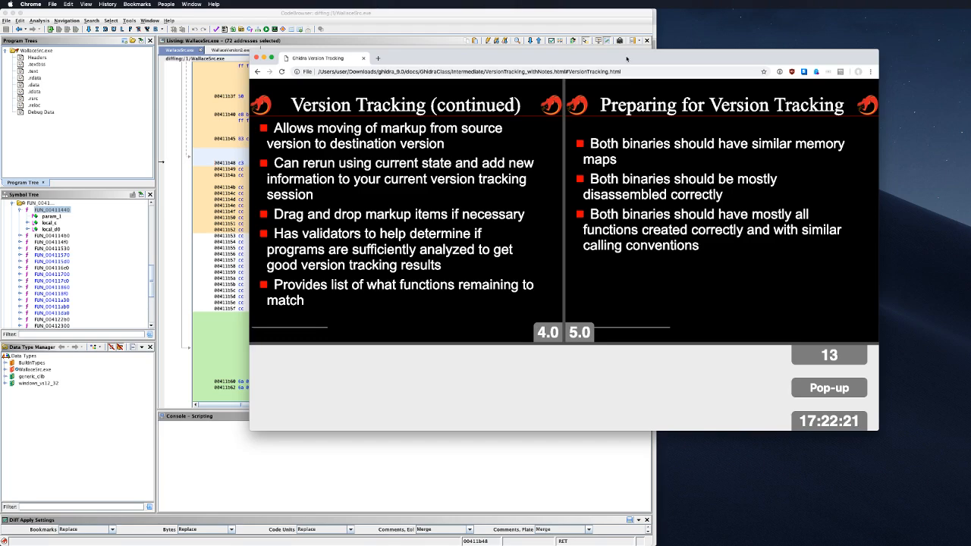
{"action": "left_click_drag", "start_coordinate": [626, 59], "coordinate": [413, 51]}
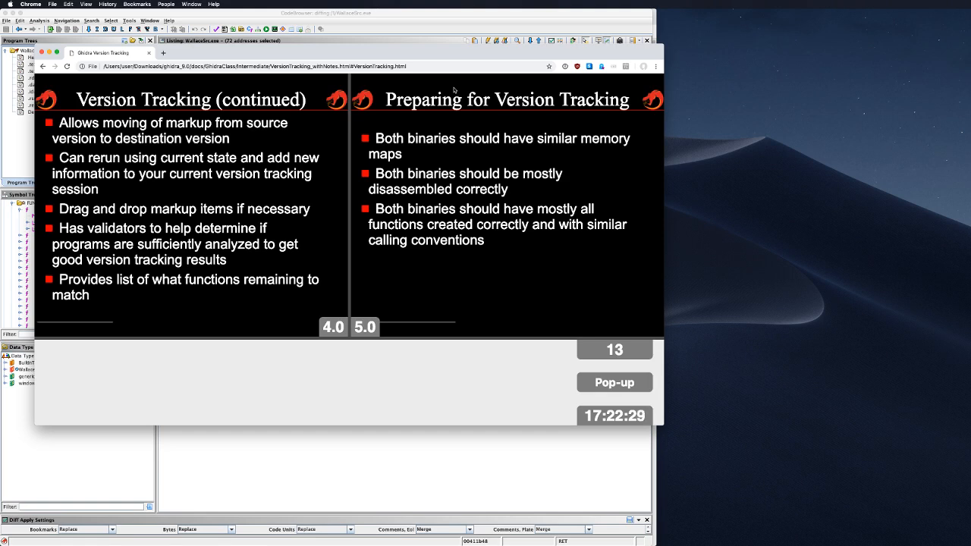
{"action": "key", "text": "Right"}
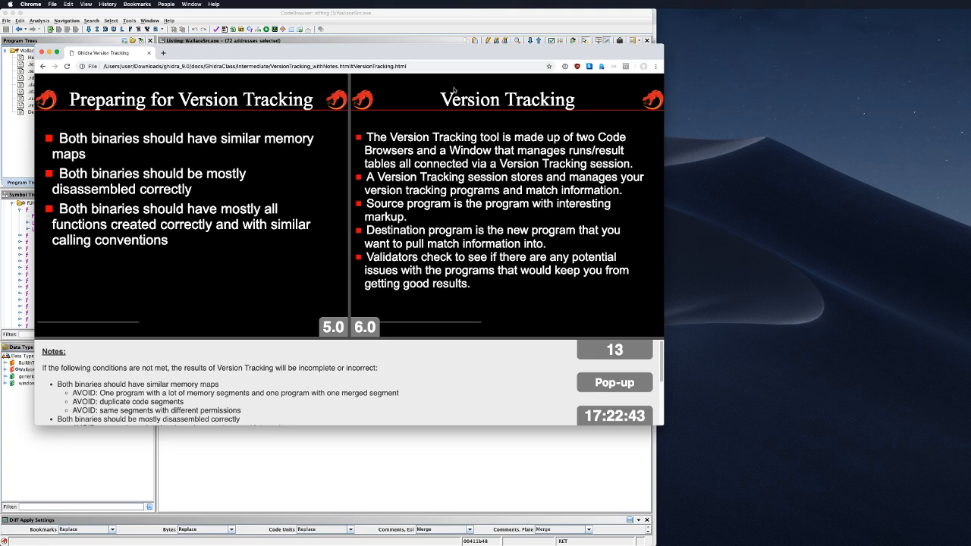
{"action": "key", "text": "Right"}
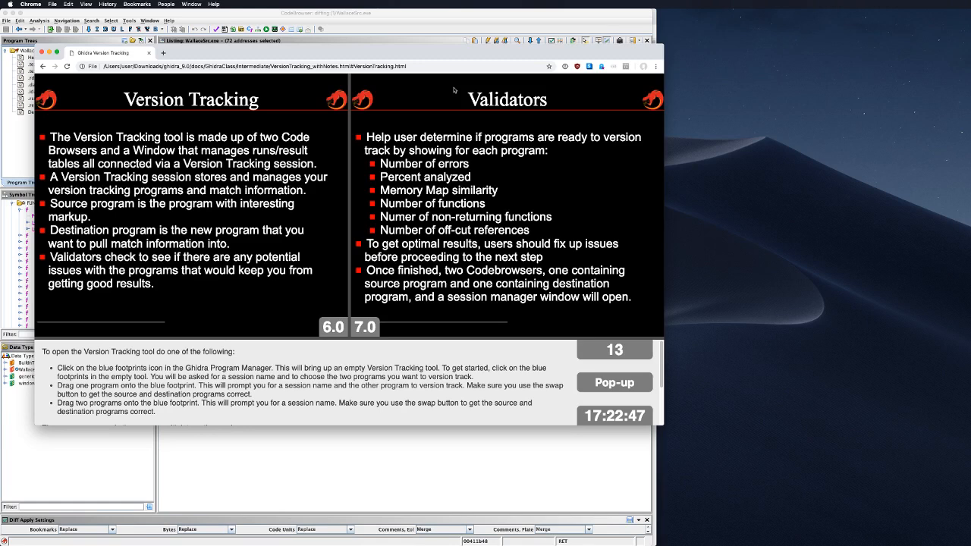
{"action": "key", "text": "Right"}
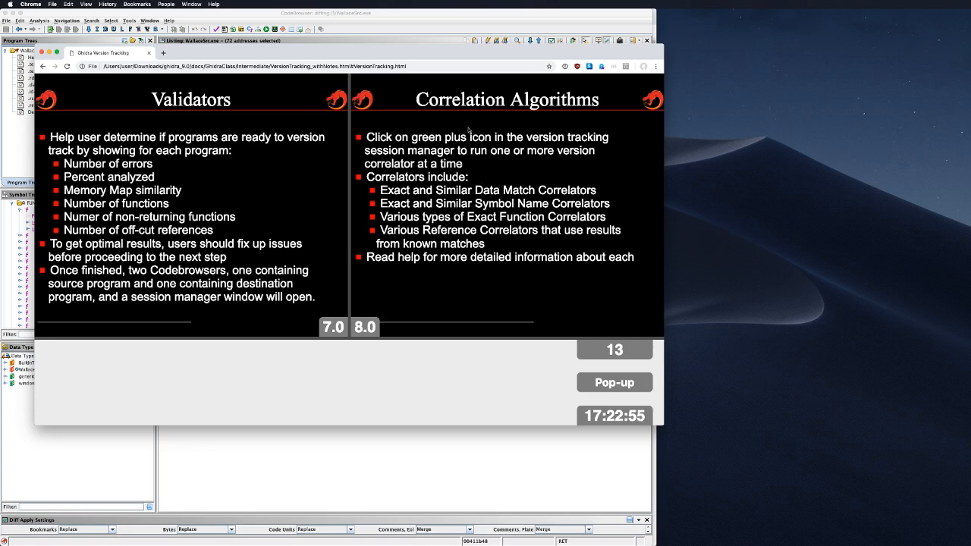
{"action": "left_click", "coordinate": [455, 25]}
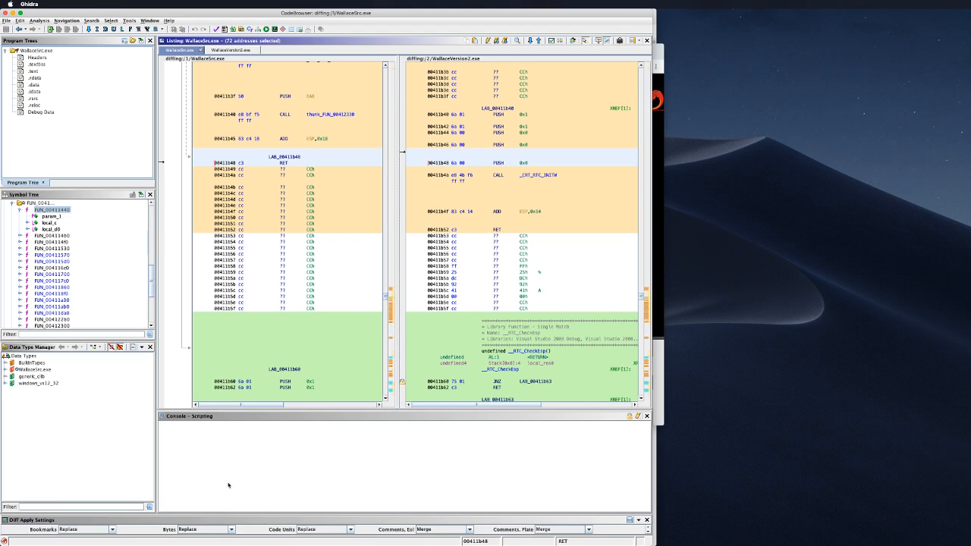
{"action": "left_click", "coordinate": [307, 518]}
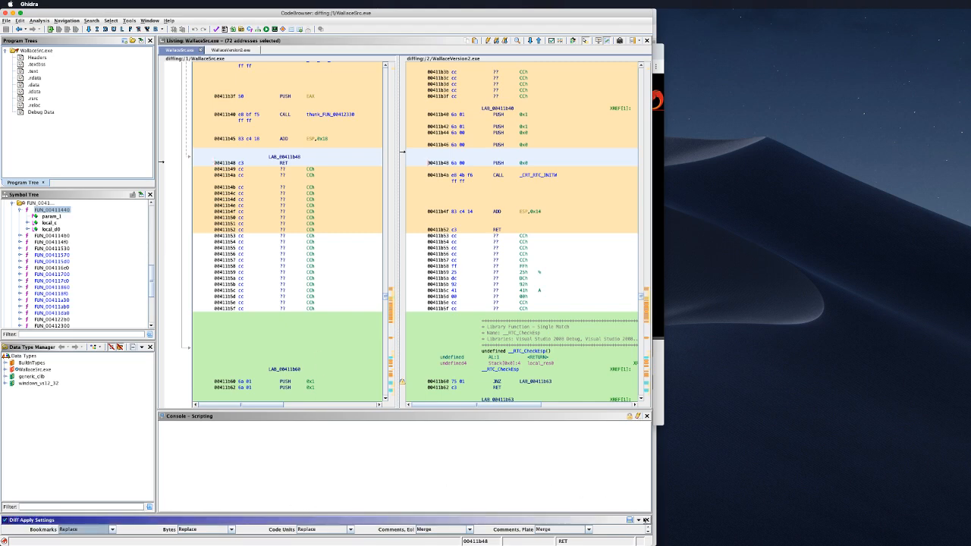
{"action": "left_click", "coordinate": [646, 520]}
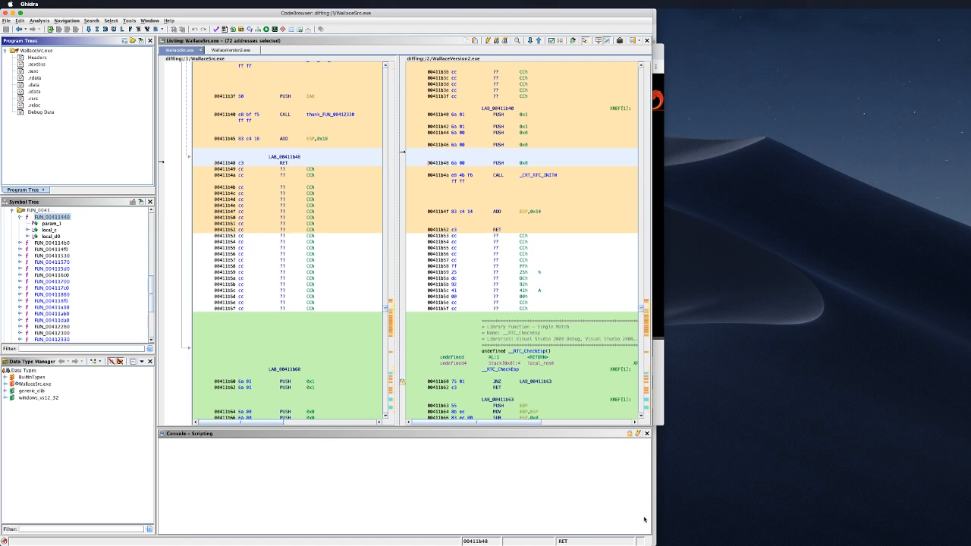
{"action": "left_click", "coordinate": [572, 40]}
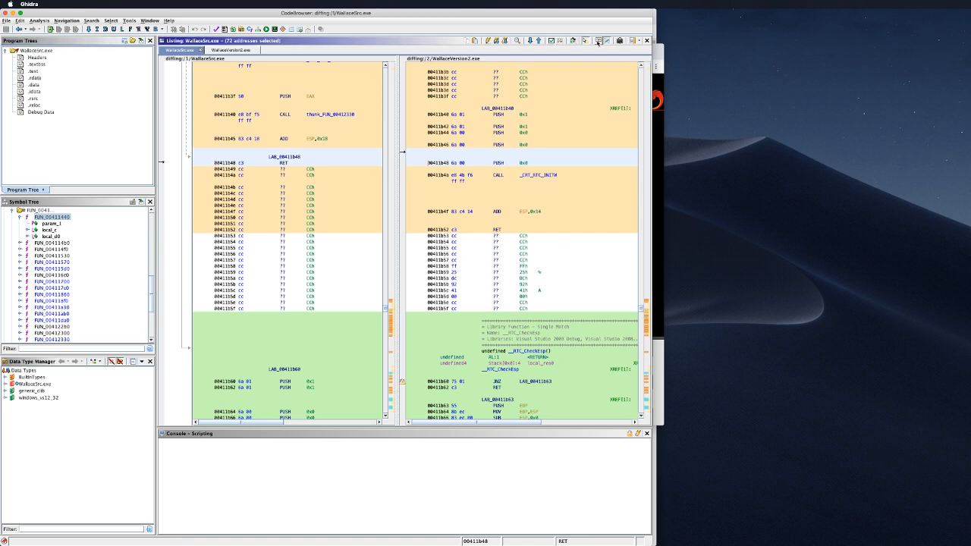
{"action": "left_click", "coordinate": [557, 41]}
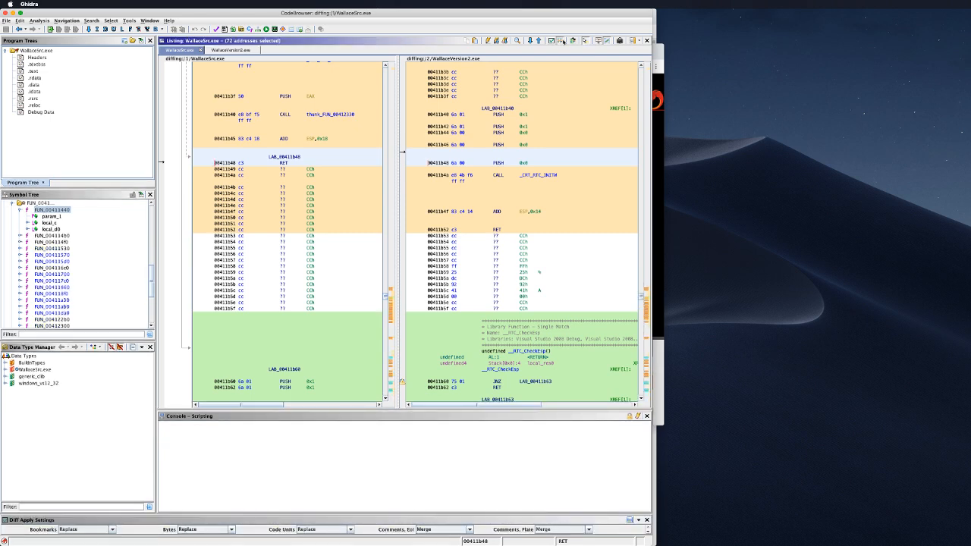
{"action": "left_click", "coordinate": [561, 41]}
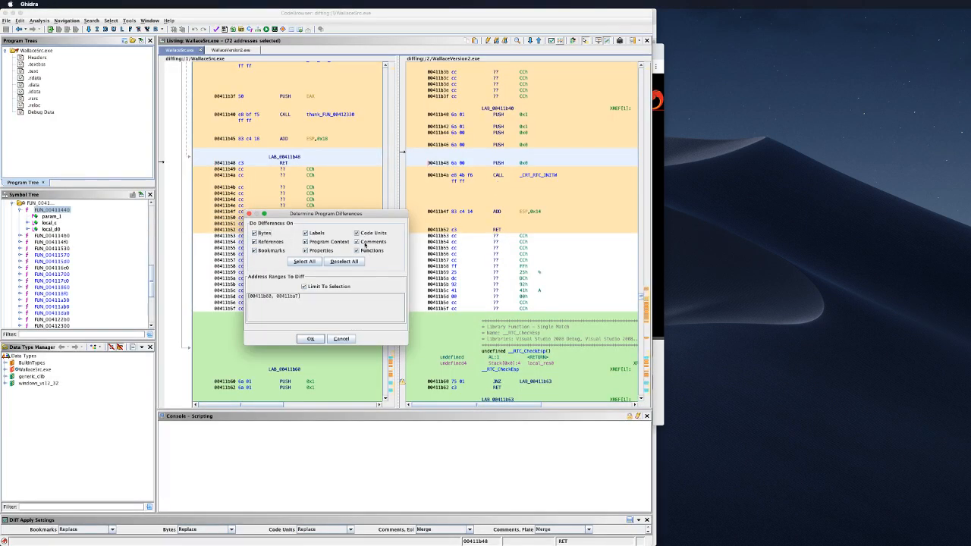
{"action": "left_click", "coordinate": [341, 340]}
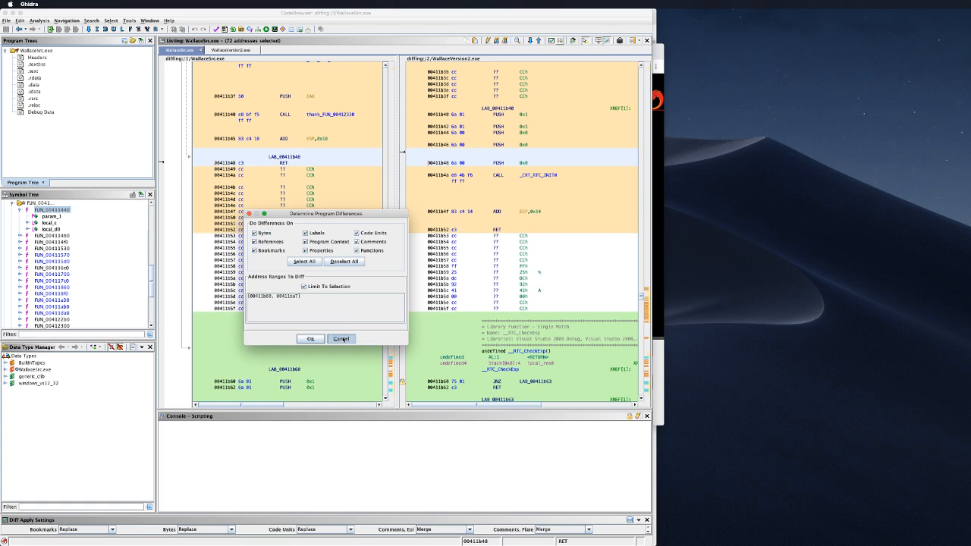
{"action": "left_click", "coordinate": [109, 22]}
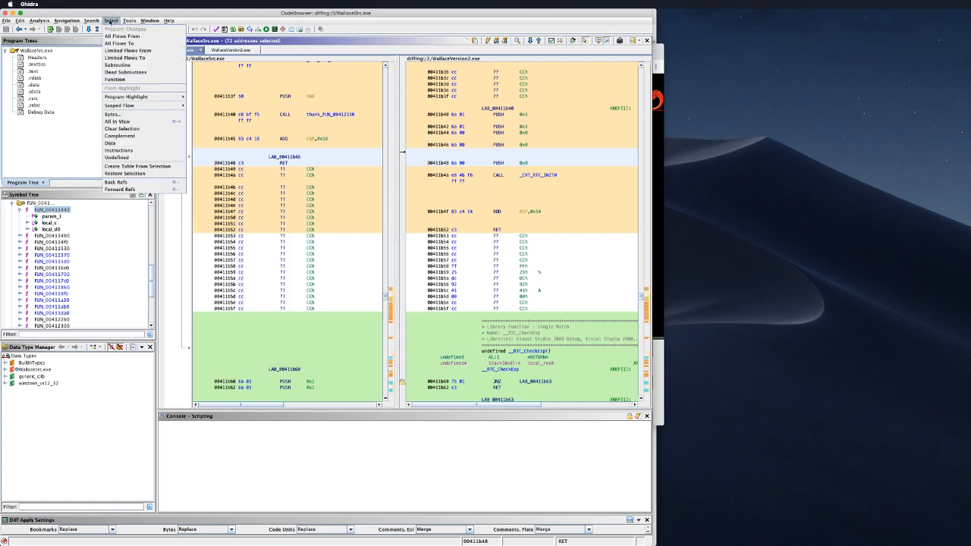
{"action": "mouse_move", "coordinate": [44, 22]}
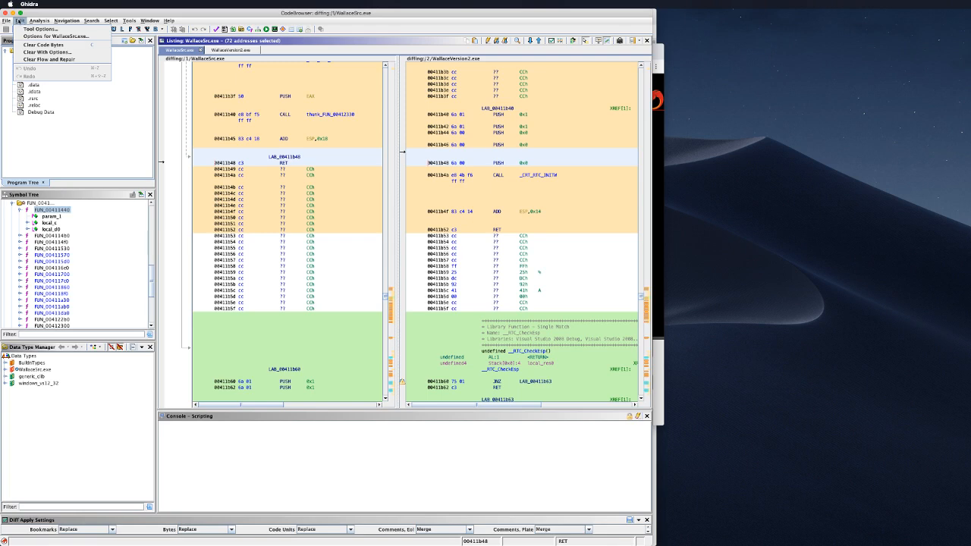
{"action": "left_click", "coordinate": [19, 21]}
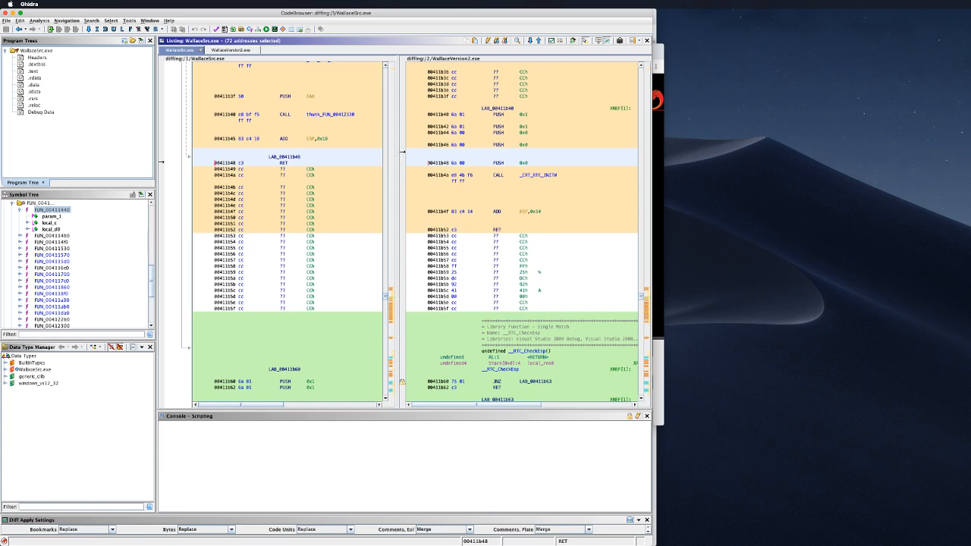
{"action": "key", "text": "super+Tab"}
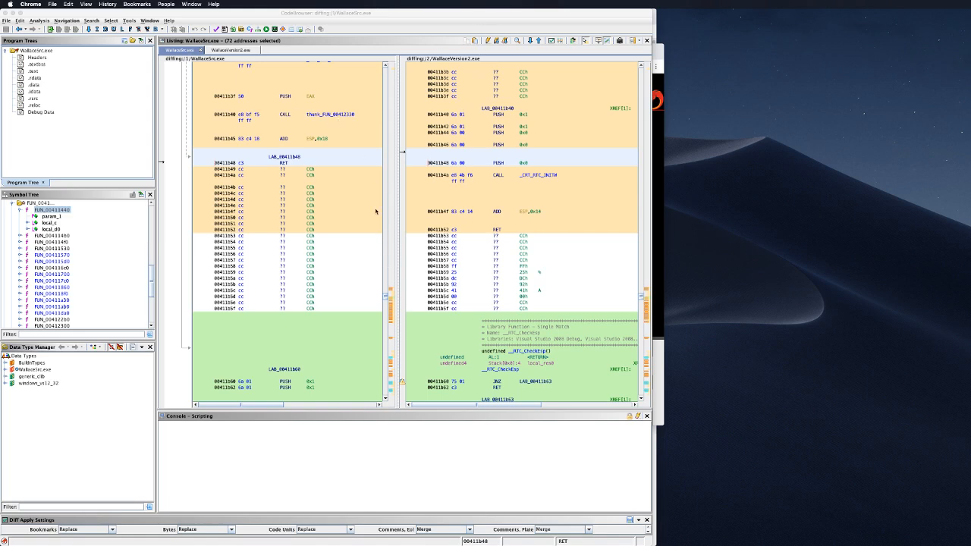
{"action": "left_click", "coordinate": [358, 188]}
{"action": "left_click", "coordinate": [521, 235]}
{"action": "left_click", "coordinate": [535, 327]}
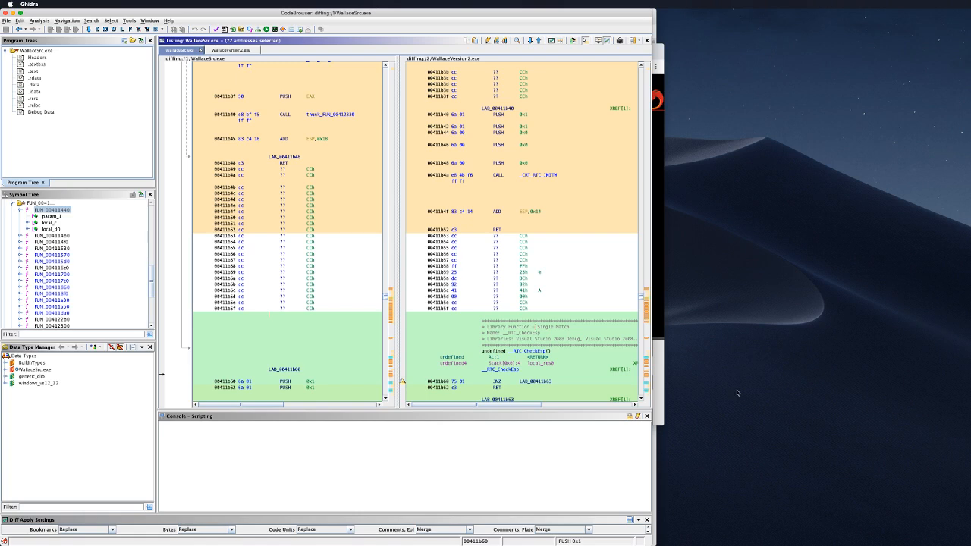
Step: Scroll both linked diff listings up to the FUN_00411a30 function header
{"action": "scroll", "coordinate": [506, 339], "scroll_direction": "up", "scroll_amount": 10}
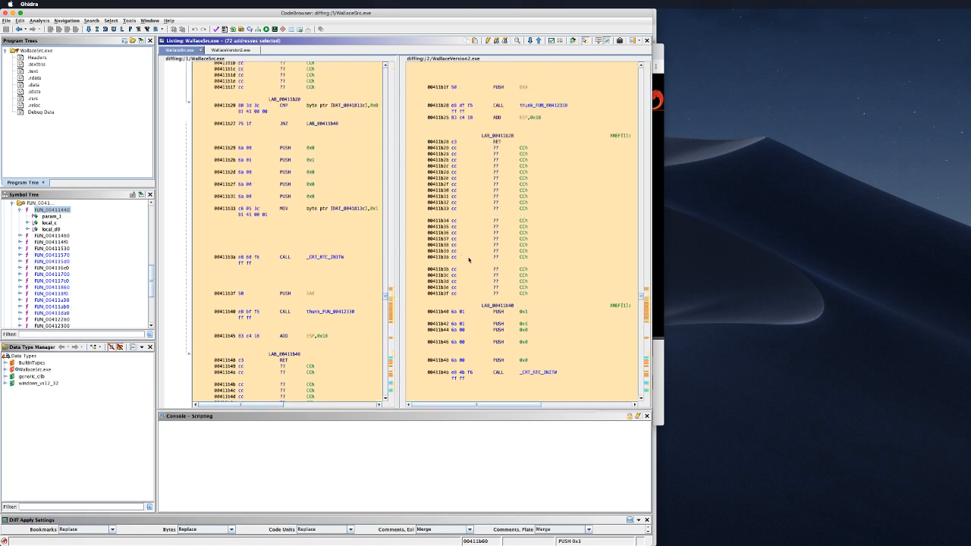
{"action": "scroll", "coordinate": [469, 269], "scroll_direction": "up", "scroll_amount": 5}
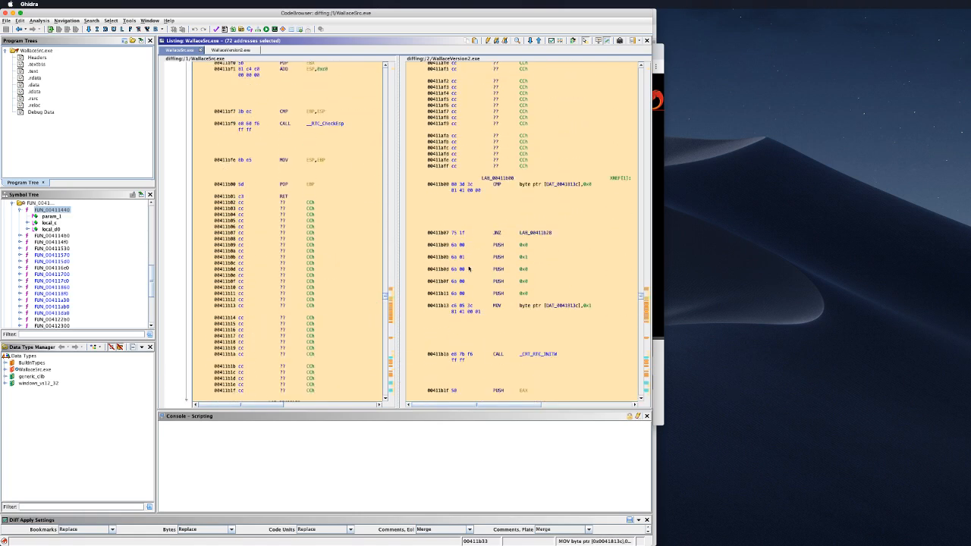
{"action": "scroll", "coordinate": [469, 269], "scroll_direction": "up", "scroll_amount": 8}
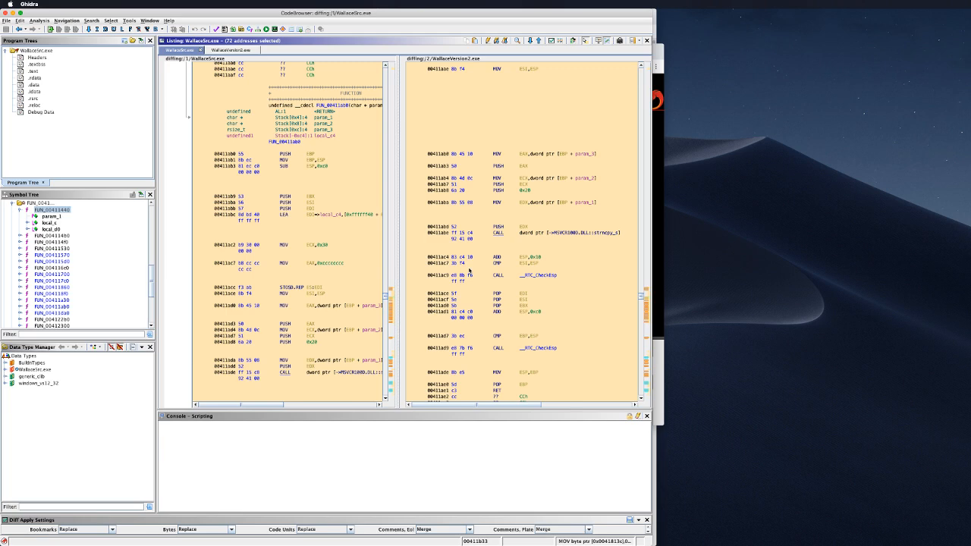
{"action": "scroll", "coordinate": [468, 268], "scroll_direction": "up", "scroll_amount": 10}
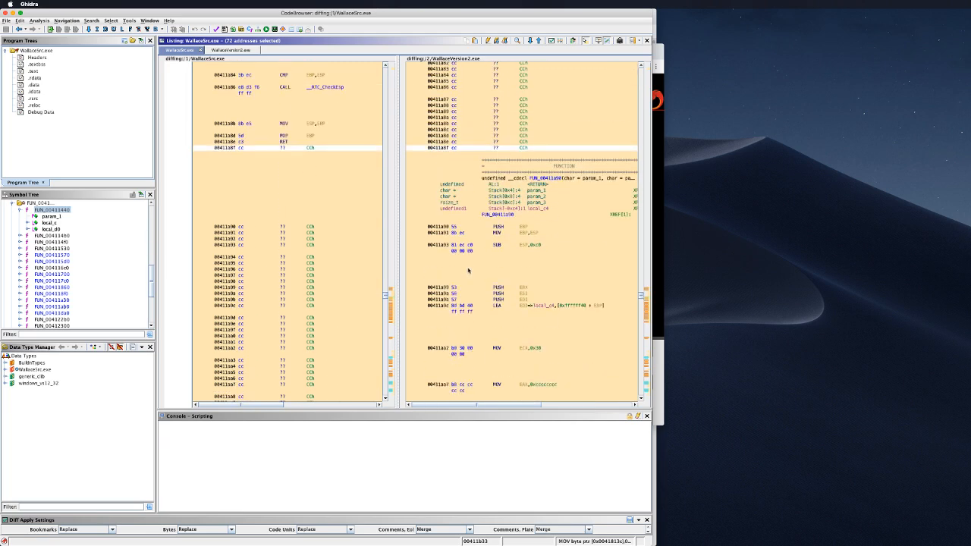
{"action": "scroll", "coordinate": [469, 271], "scroll_direction": "up", "scroll_amount": 8}
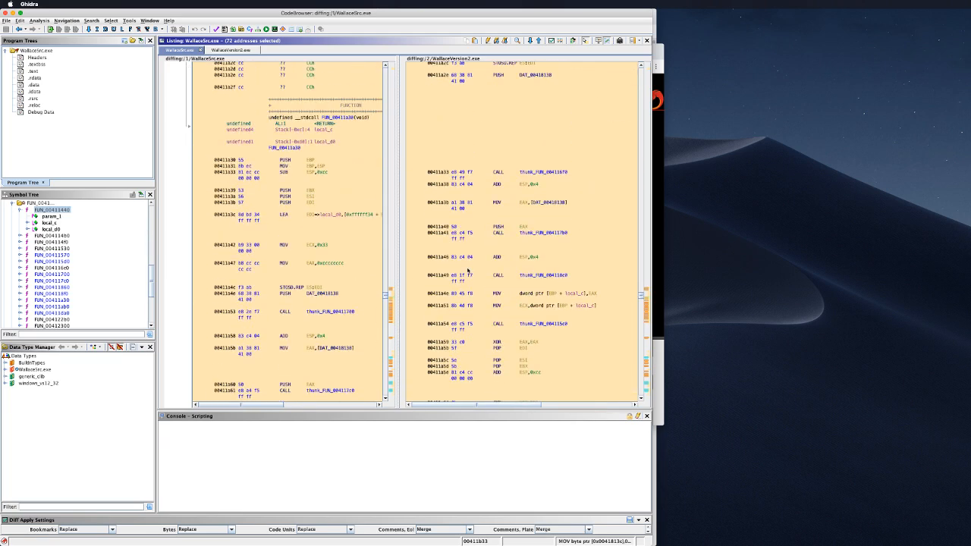
{"action": "scroll", "coordinate": [438, 223], "scroll_direction": "up", "scroll_amount": 1}
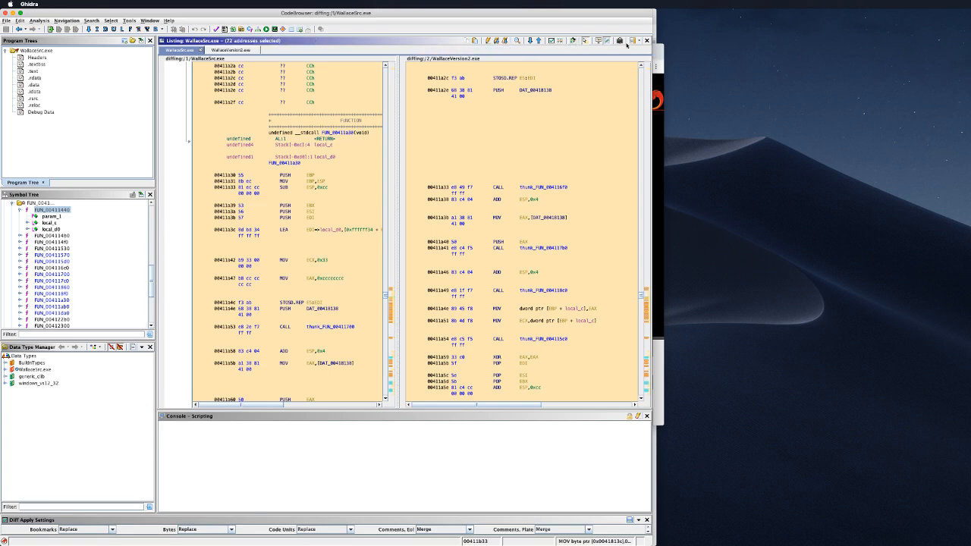
Step: Open Diff Apply Settings and keep EOL and Plate comments set to Merge
{"action": "left_click", "coordinate": [149, 20]}
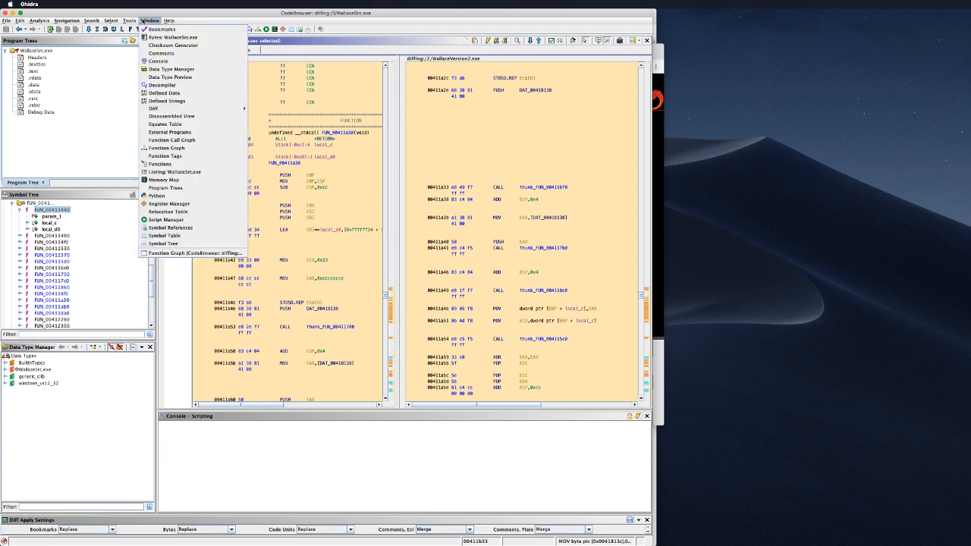
{"action": "left_click", "coordinate": [150, 21]}
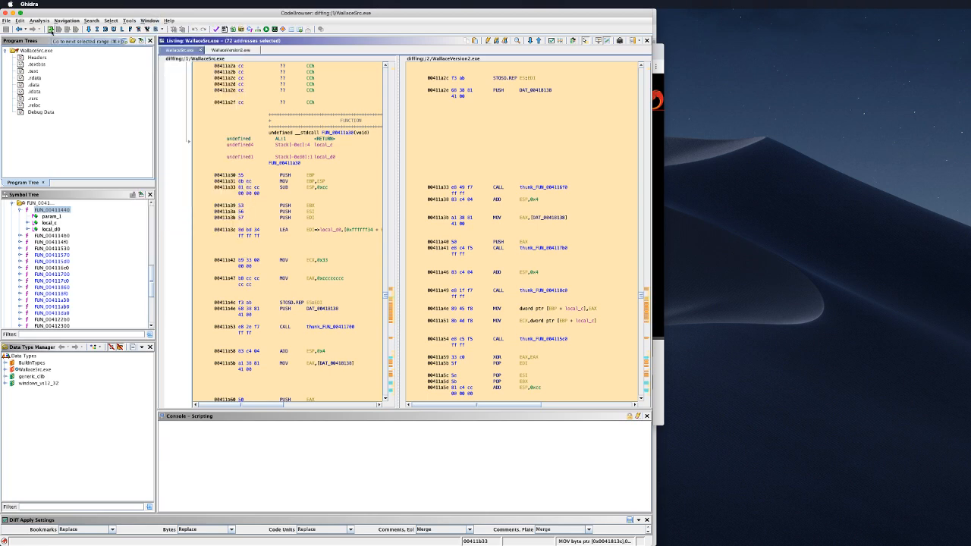
{"action": "left_click", "coordinate": [142, 21]}
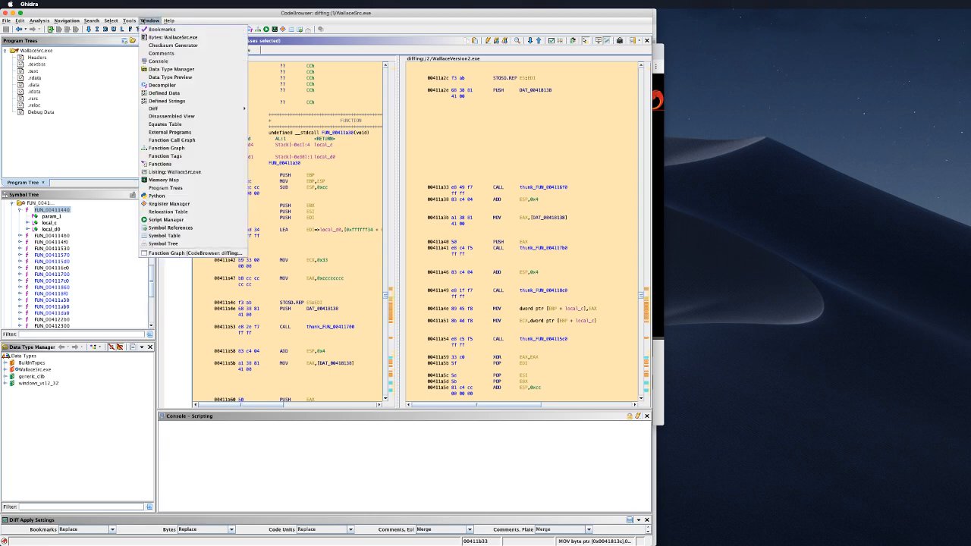
{"action": "mouse_move", "coordinate": [227, 111]}
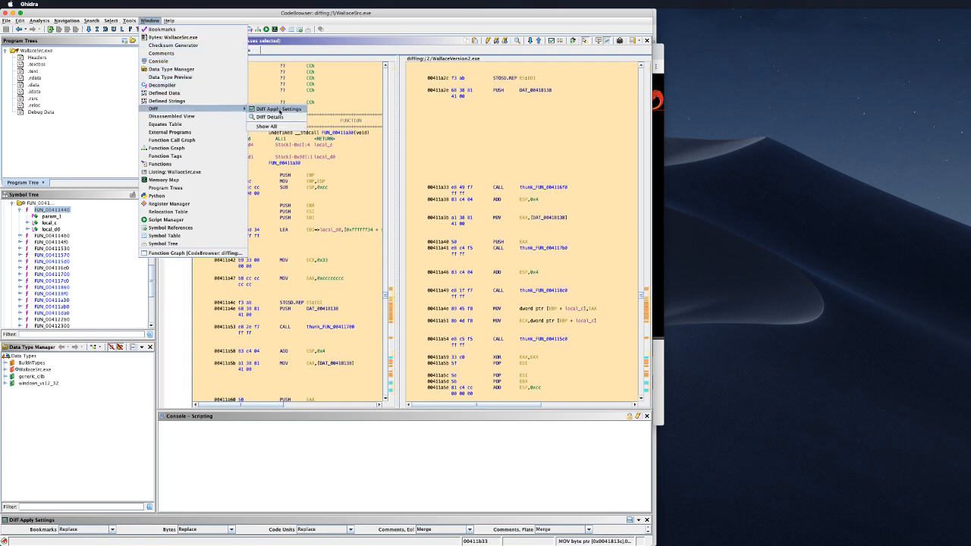
{"action": "left_click", "coordinate": [278, 109]}
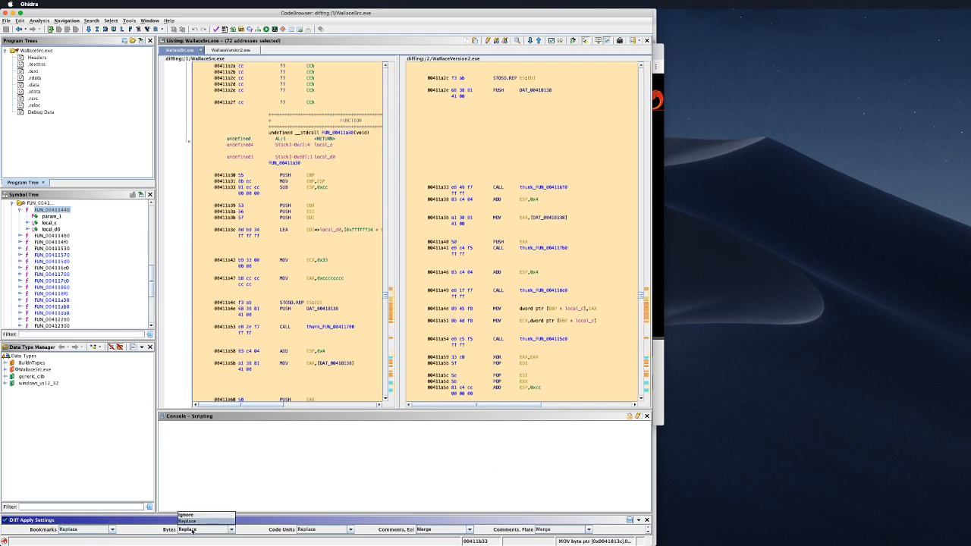
{"action": "left_click", "coordinate": [461, 529]}
{"action": "left_click", "coordinate": [461, 530]}
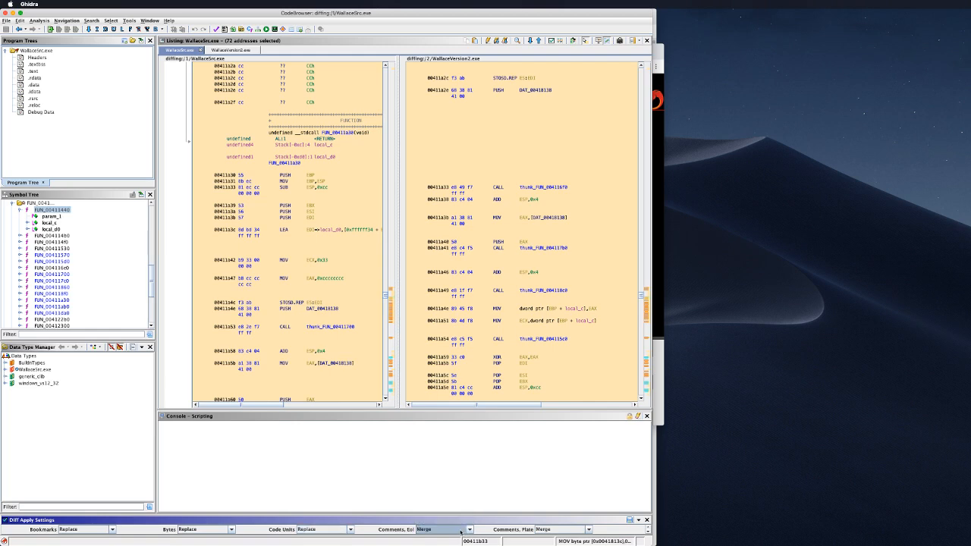
{"action": "left_click", "coordinate": [460, 529]}
{"action": "left_click", "coordinate": [460, 529]}
{"action": "left_click", "coordinate": [460, 529]}
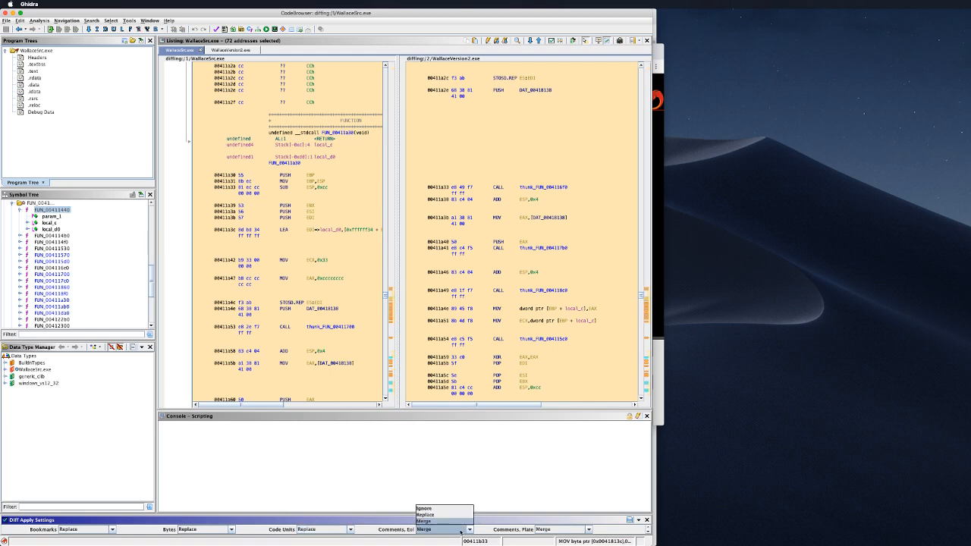
{"action": "left_click", "coordinate": [460, 531]}
{"action": "left_click", "coordinate": [551, 531]}
{"action": "left_click", "coordinate": [551, 530]}
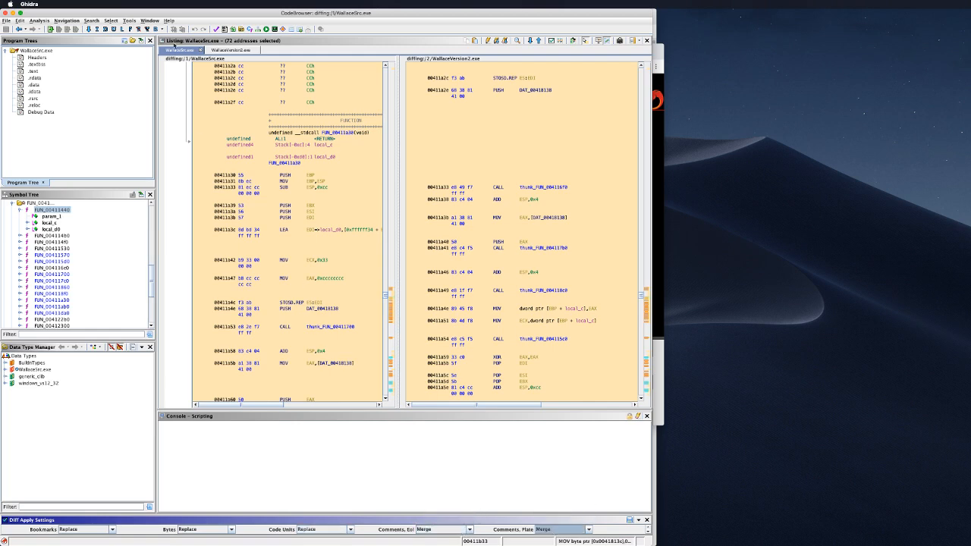
Step: Display the Diff Details panel listing the byte and code unit differences
{"action": "left_click", "coordinate": [149, 21]}
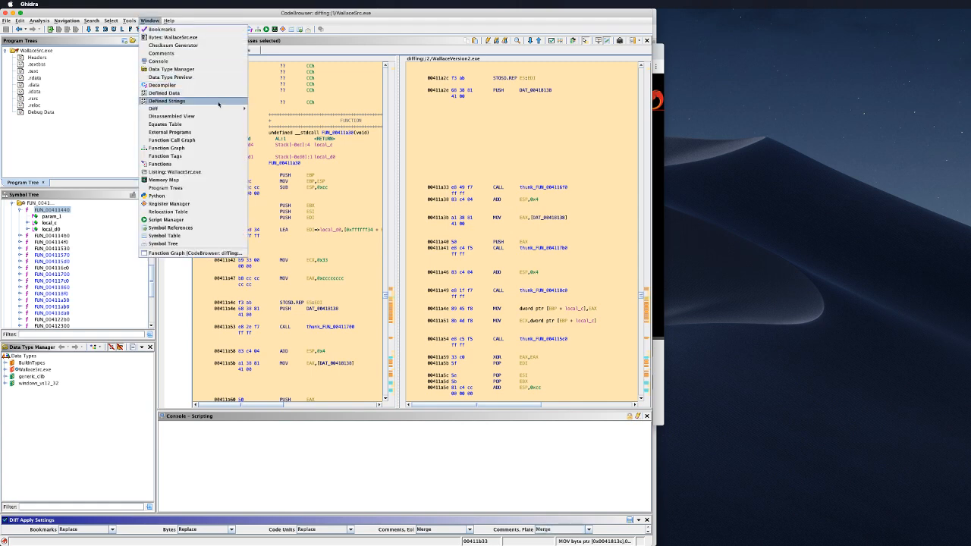
{"action": "mouse_move", "coordinate": [228, 109]}
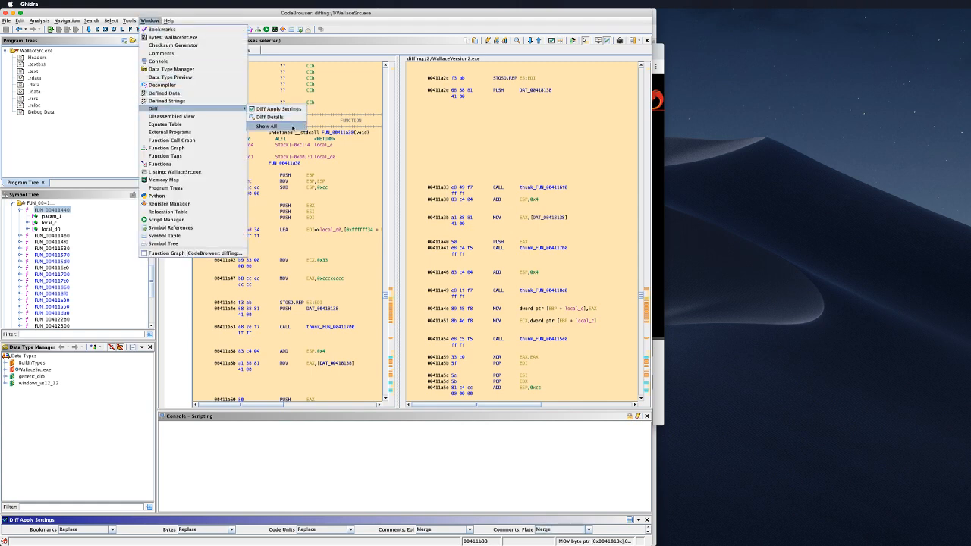
{"action": "left_click", "coordinate": [292, 126]}
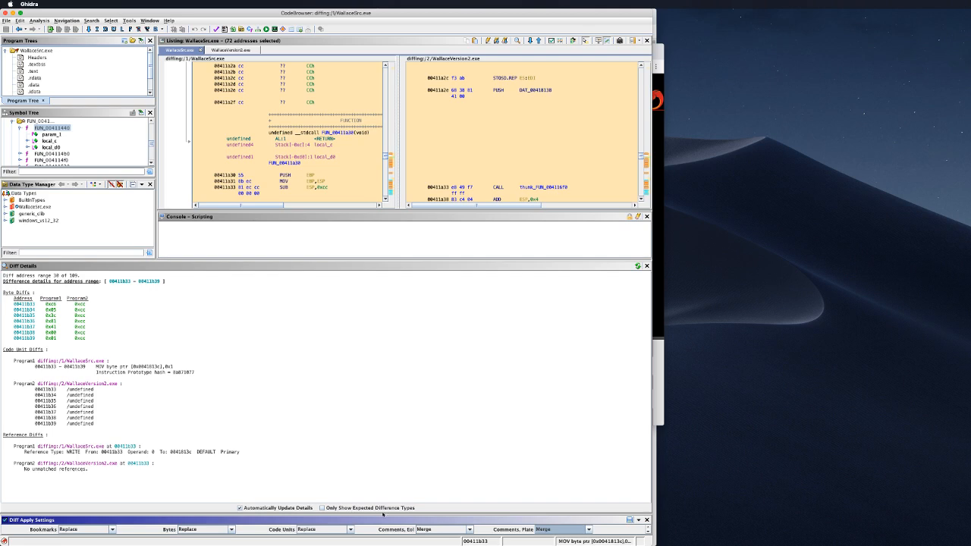
Step: Try Compare Selected Functions on the differing code and dismiss the resulting error
{"action": "left_click", "coordinate": [266, 379]}
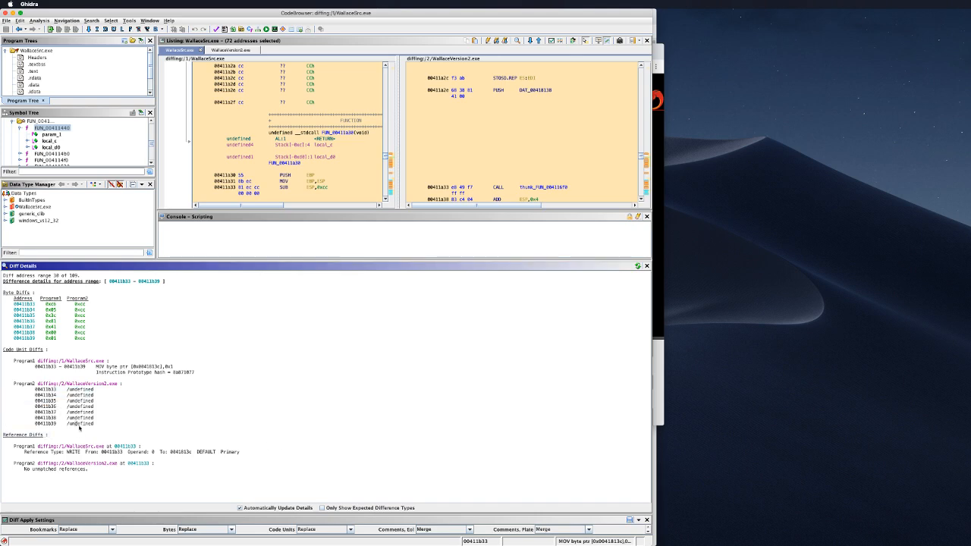
{"action": "left_click_drag", "start_coordinate": [115, 420], "coordinate": [122, 415]}
{"action": "left_click", "coordinate": [295, 308]}
{"action": "right_click", "coordinate": [310, 116]}
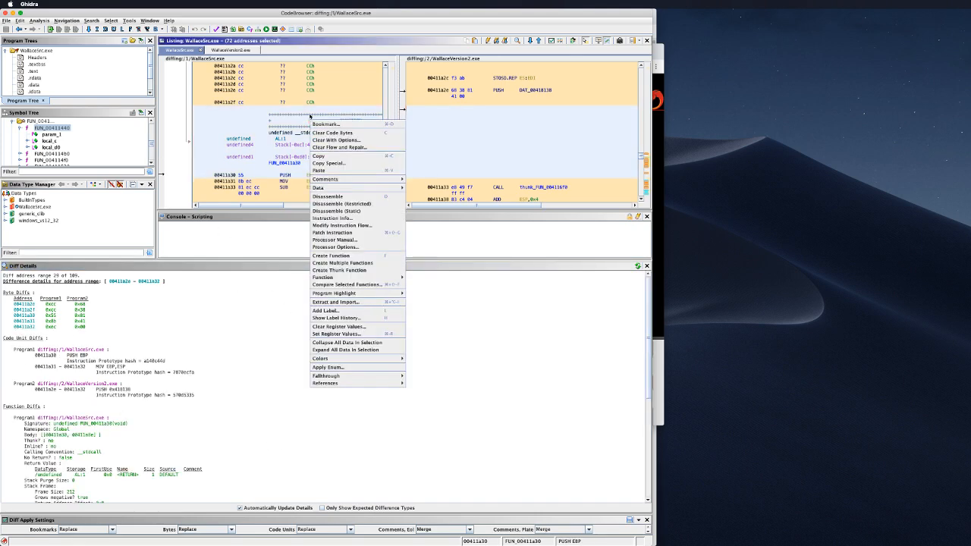
{"action": "left_click", "coordinate": [397, 286]}
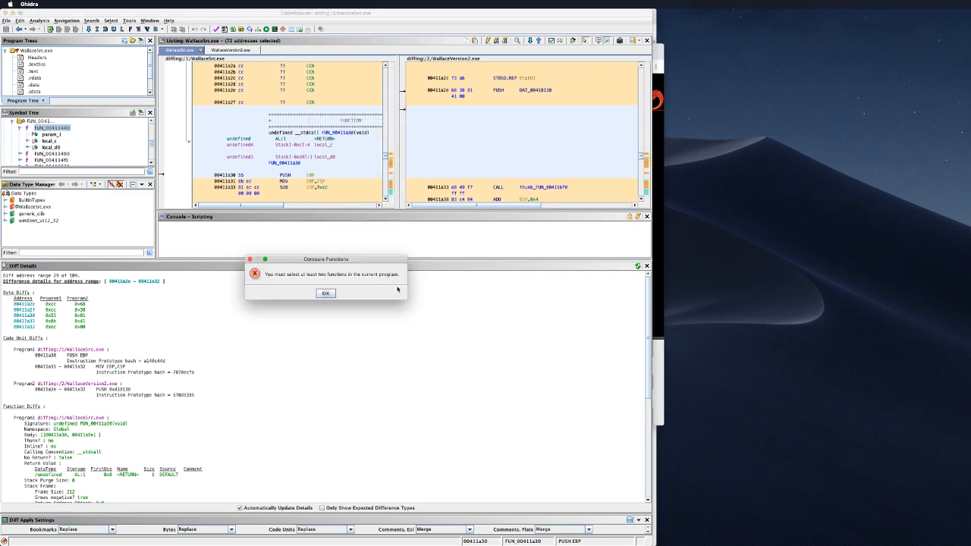
{"action": "left_click", "coordinate": [327, 294]}
Step: Clear the listing selection and close the Diff Details panel
{"action": "scroll", "coordinate": [350, 145], "scroll_direction": "down", "scroll_amount": 3}
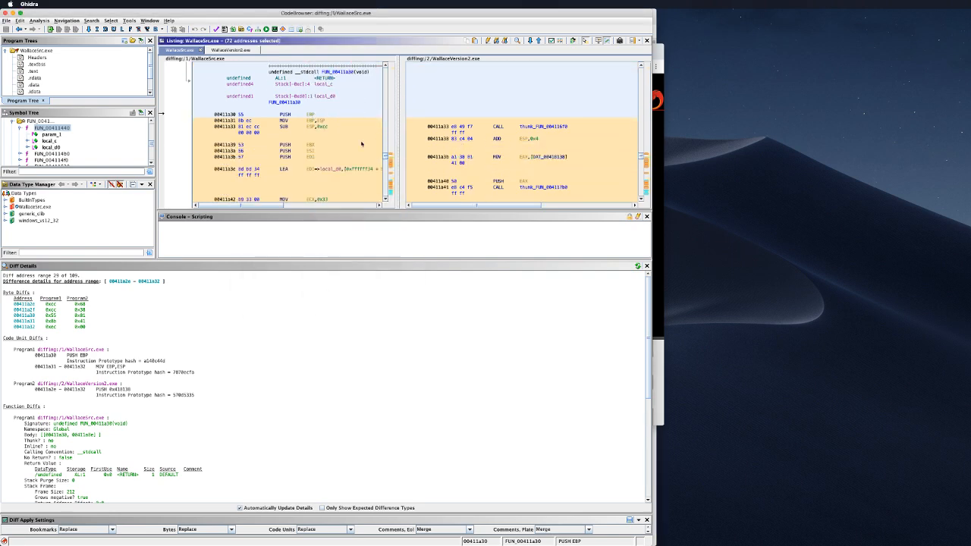
{"action": "left_click", "coordinate": [284, 72]}
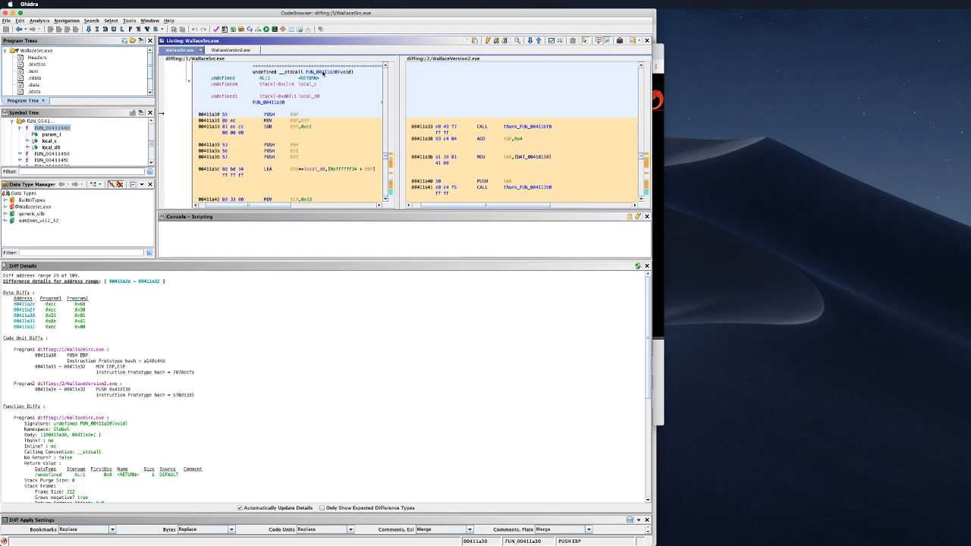
{"action": "scroll", "coordinate": [514, 162], "scroll_direction": "up", "scroll_amount": 3}
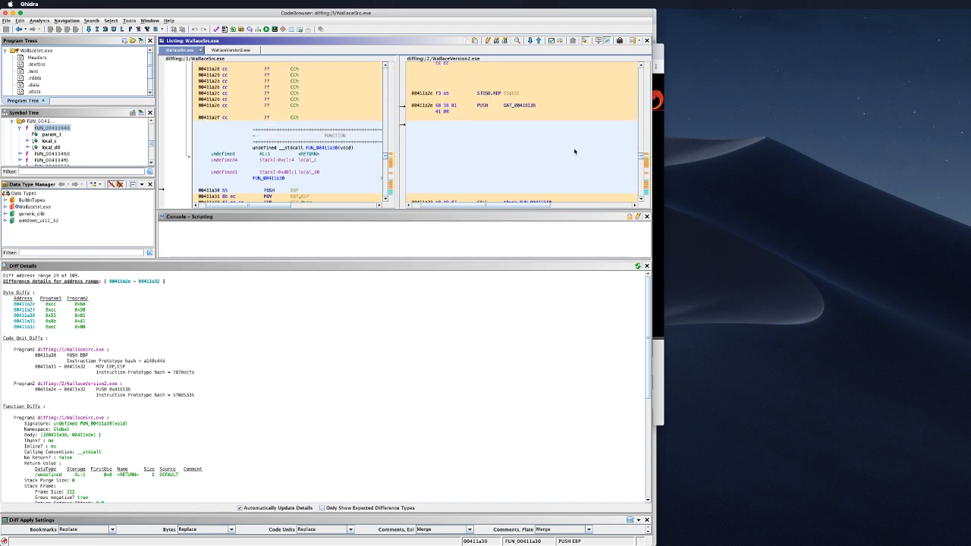
{"action": "scroll", "coordinate": [568, 159], "scroll_direction": "up", "scroll_amount": 2}
{"action": "scroll", "coordinate": [568, 159], "scroll_direction": "down", "scroll_amount": 3}
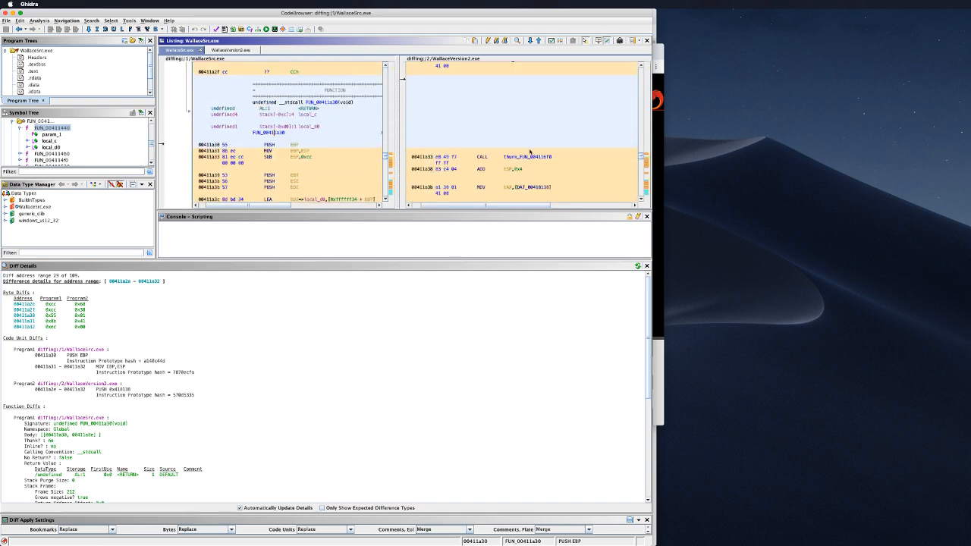
{"action": "left_click", "coordinate": [646, 266]}
{"action": "scroll", "coordinate": [337, 205], "scroll_direction": "down", "scroll_amount": 3}
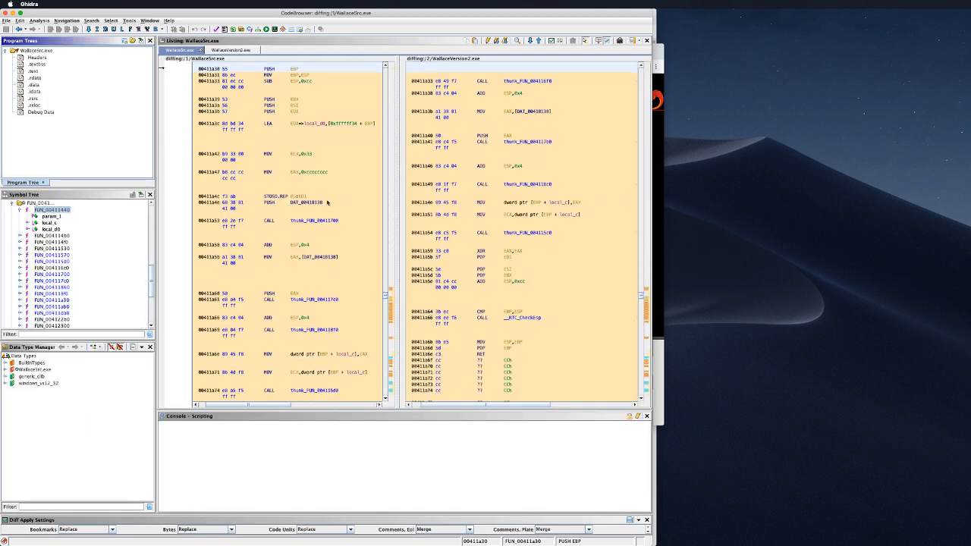
{"action": "scroll", "coordinate": [336, 221], "scroll_direction": "up", "scroll_amount": 3}
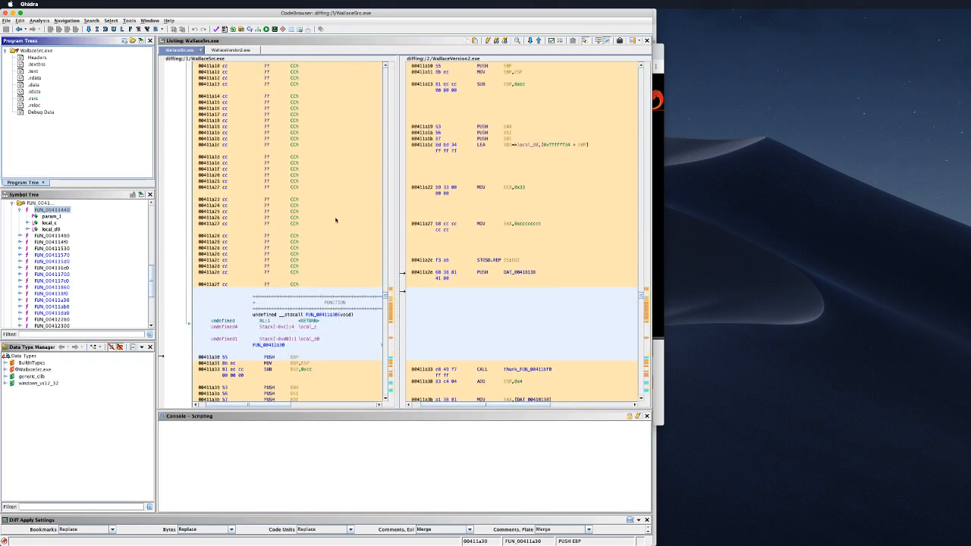
{"action": "scroll", "coordinate": [355, 224], "scroll_direction": "down", "scroll_amount": 2}
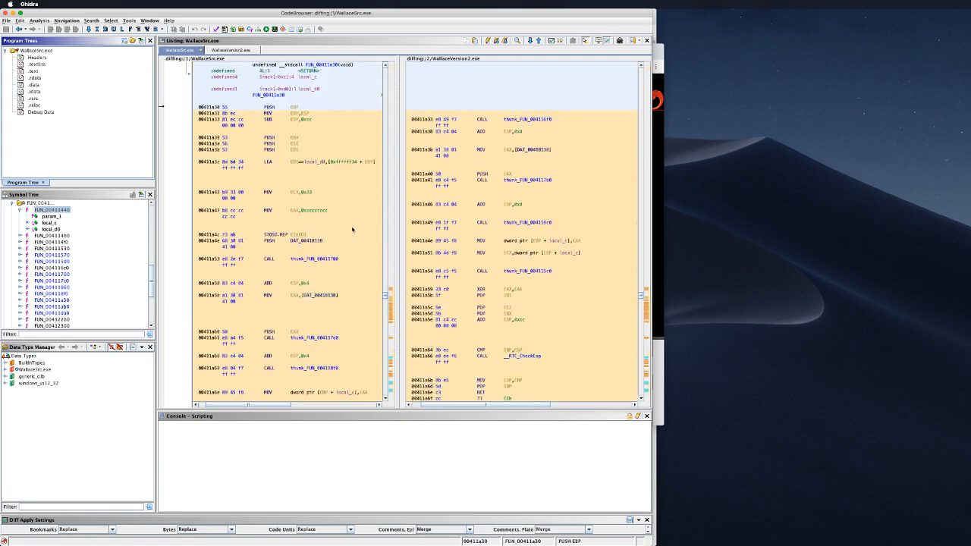
{"action": "scroll", "coordinate": [351, 212], "scroll_direction": "up", "scroll_amount": 5}
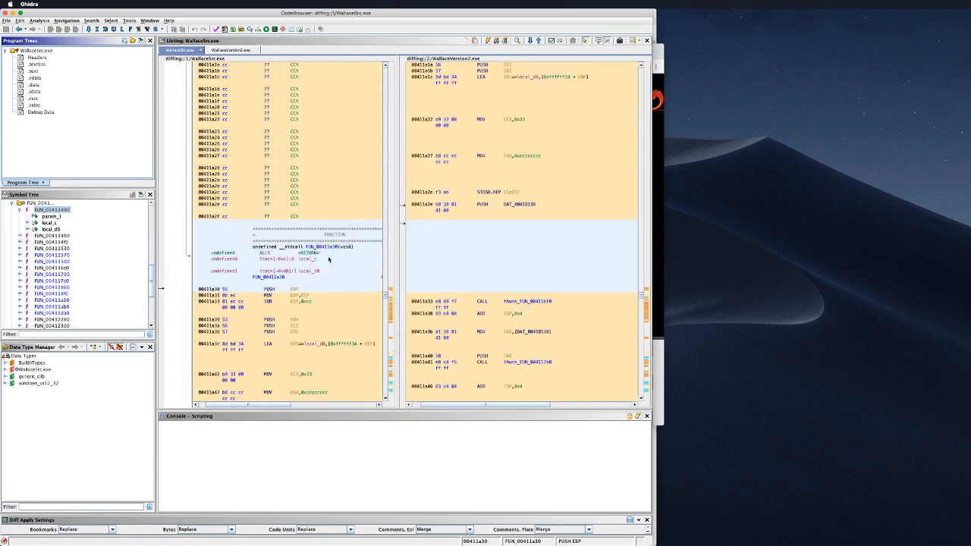
{"action": "scroll", "coordinate": [359, 232], "scroll_direction": "up", "scroll_amount": 5}
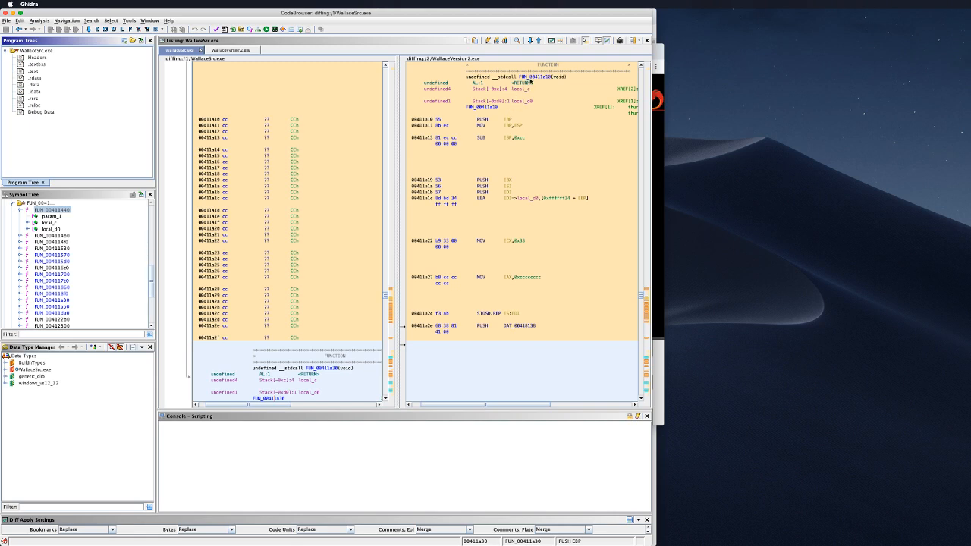
Step: Reselect the range from 00411a10 and jump to the next difference
{"action": "left_click_drag", "start_coordinate": [529, 79], "coordinate": [539, 76]}
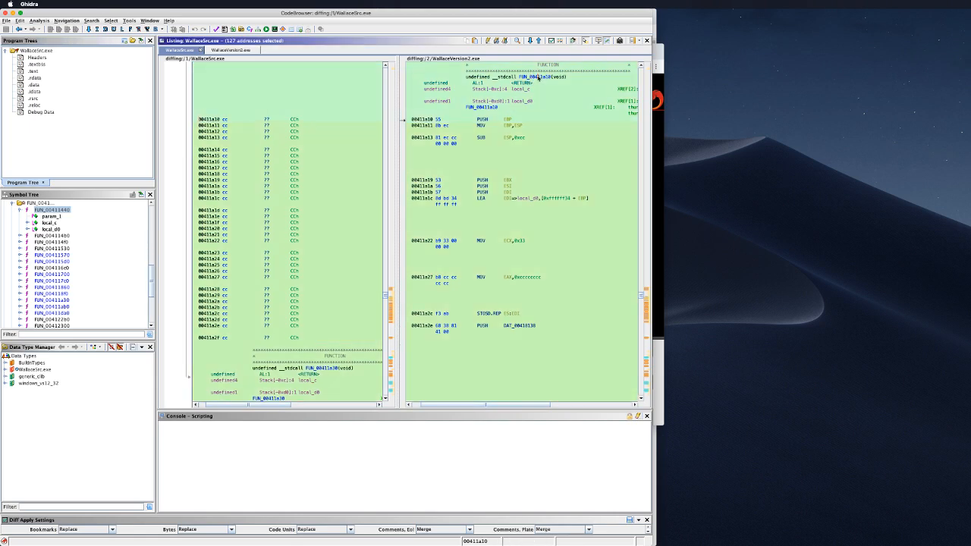
{"action": "left_click", "coordinate": [311, 369]}
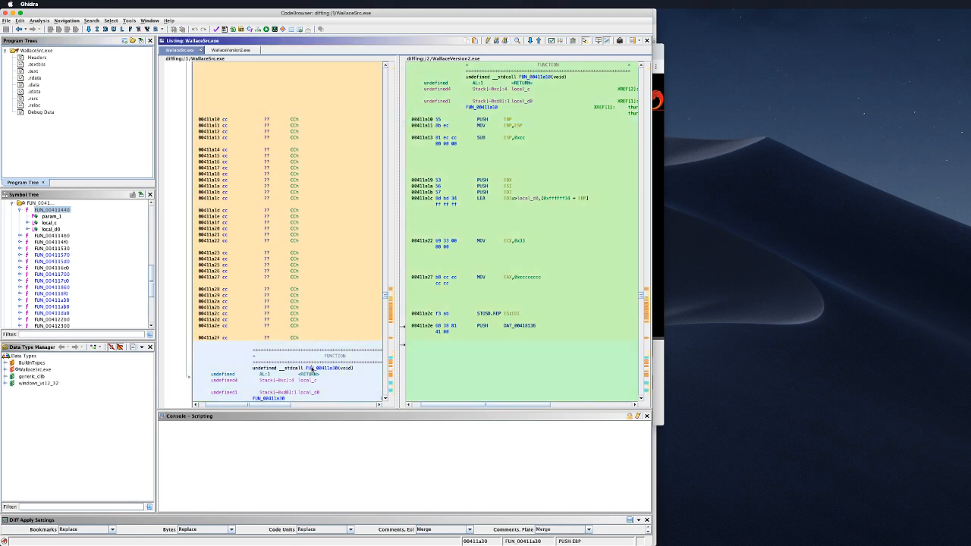
{"action": "left_click", "coordinate": [541, 78]}
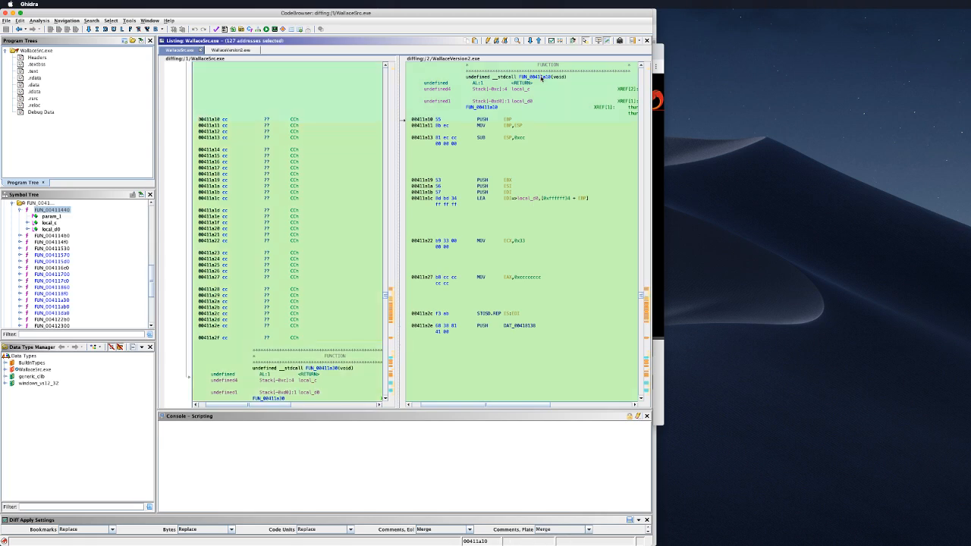
{"action": "right_click", "coordinate": [539, 79]}
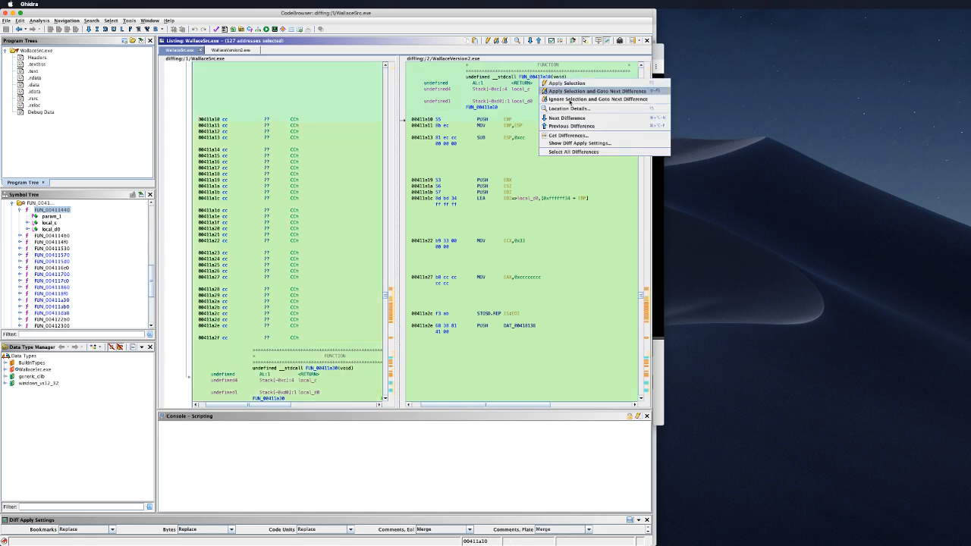
{"action": "left_click", "coordinate": [577, 118]}
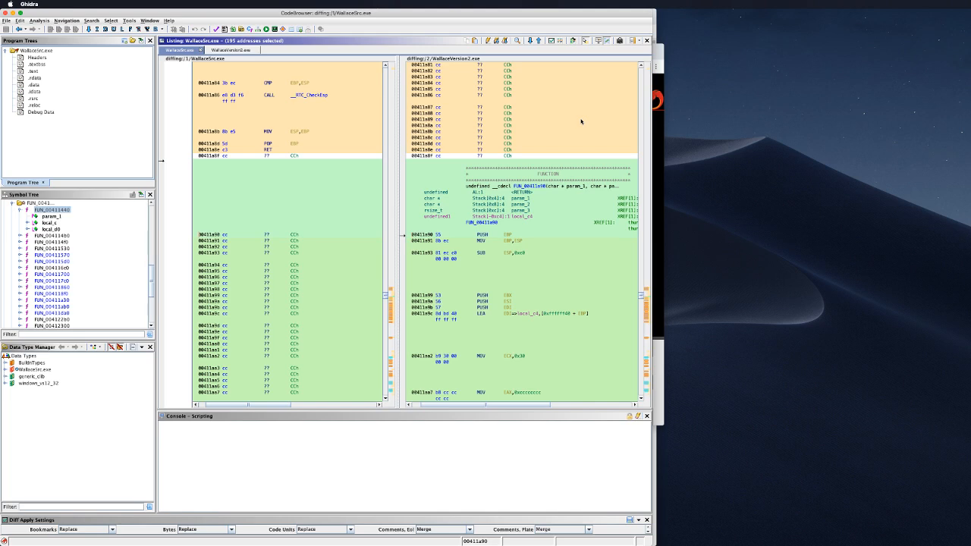
Step: Open the diff context menu on FUN_00411a90 in the WallaceVersion2.exe listing
{"action": "scroll", "coordinate": [534, 256], "scroll_direction": "down", "scroll_amount": 5}
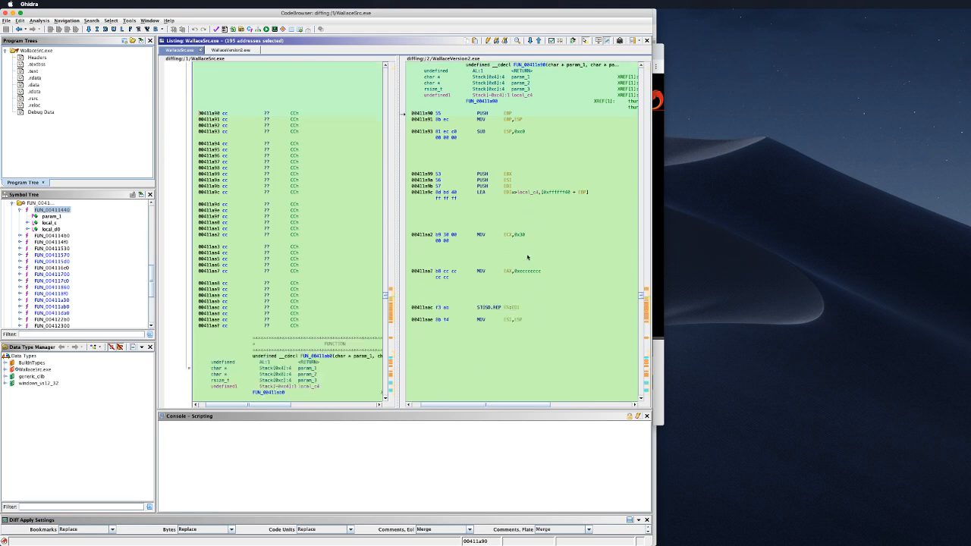
{"action": "scroll", "coordinate": [527, 256], "scroll_direction": "up", "scroll_amount": 3}
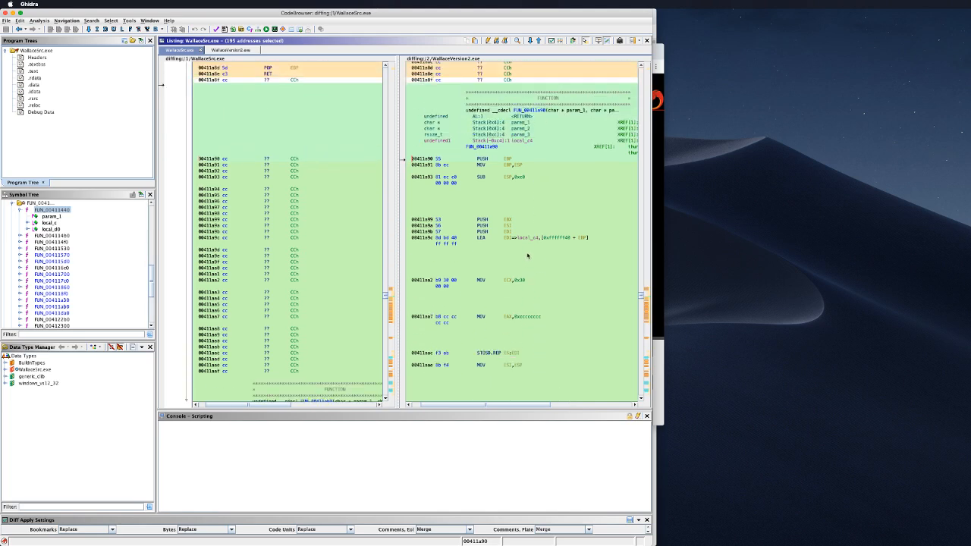
{"action": "right_click", "coordinate": [448, 176]}
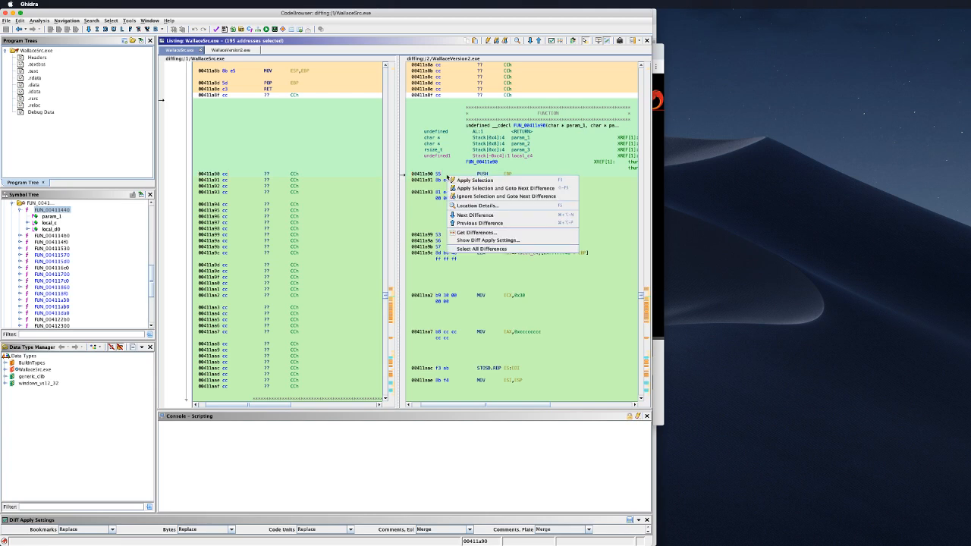
Step: Review the Get Differences options and cancel without running them
{"action": "left_click", "coordinate": [482, 232]}
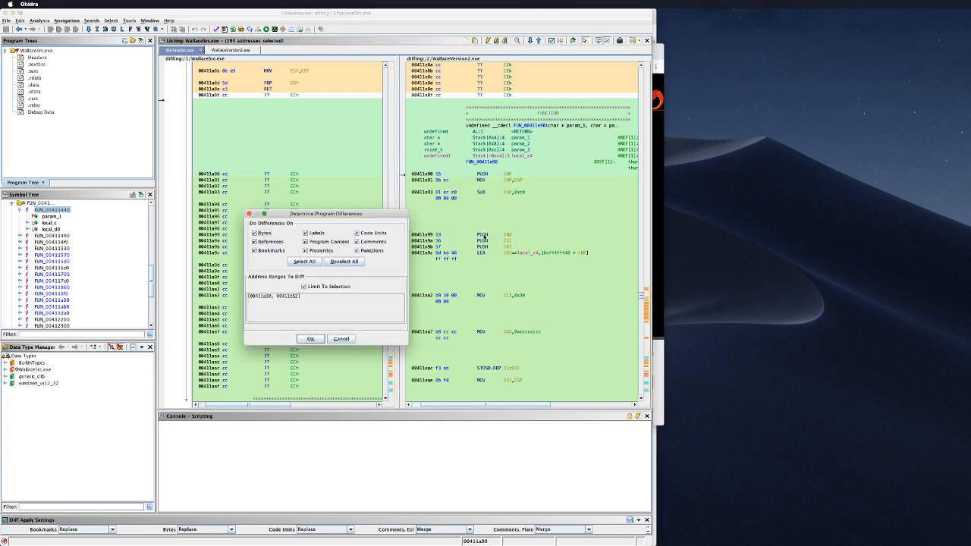
{"action": "left_click", "coordinate": [347, 339]}
{"action": "left_click", "coordinate": [343, 339]}
Step: Show the Diff Apply Settings, then switch to the Chrome slides
{"action": "right_click", "coordinate": [450, 174]}
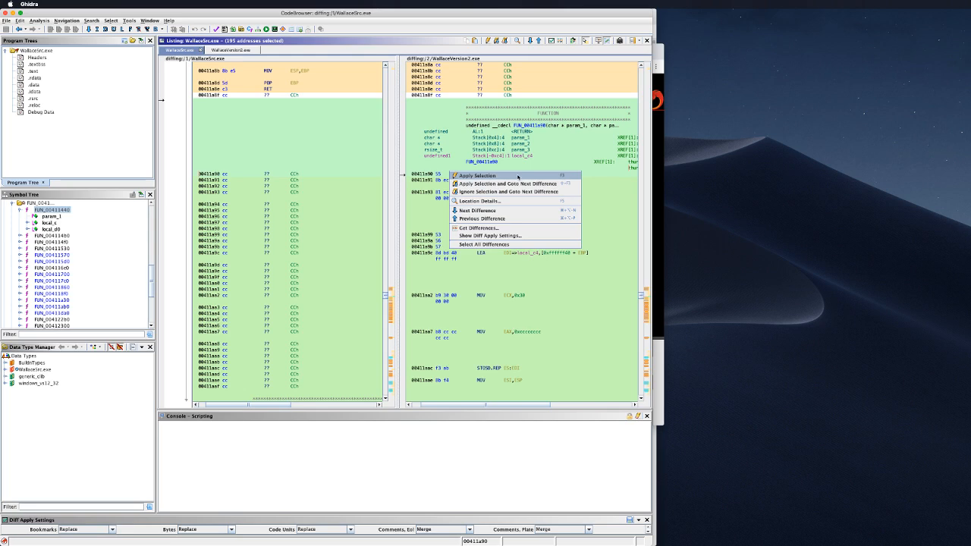
{"action": "left_click", "coordinate": [523, 237]}
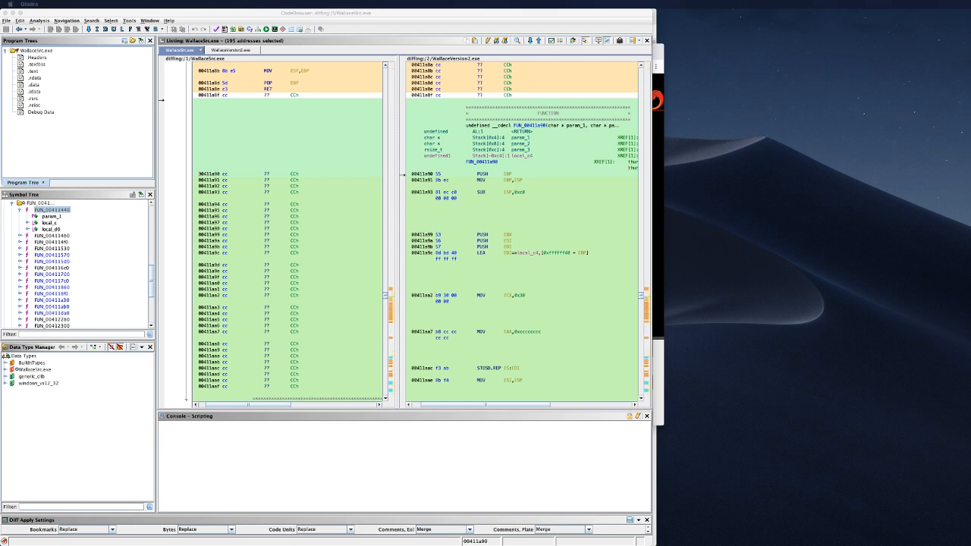
{"action": "key", "text": "super+Tab"}
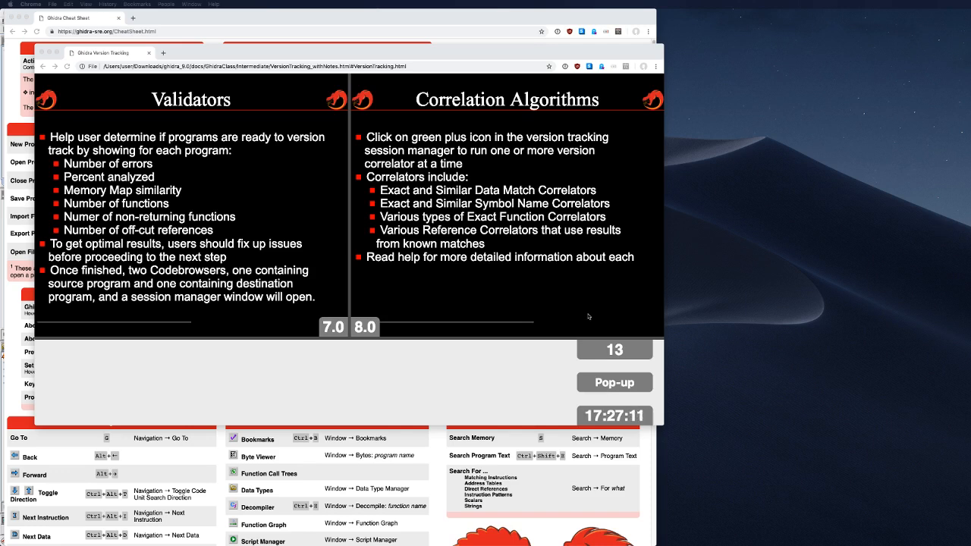
Step: Advance the slides to 9.0 Correlation Algorithms and Match Table, then return to Ghidra
{"action": "left_click", "coordinate": [523, 253]}
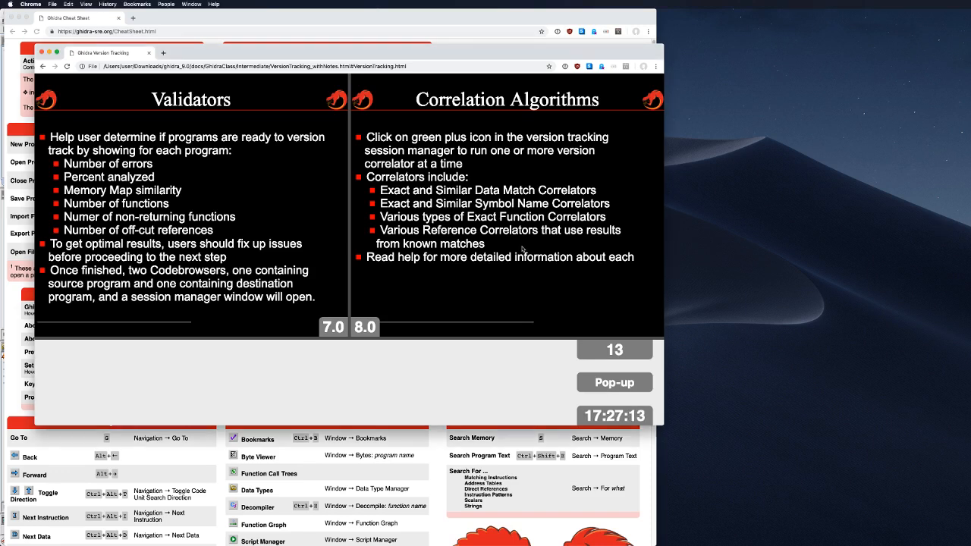
{"action": "key", "text": "Right"}
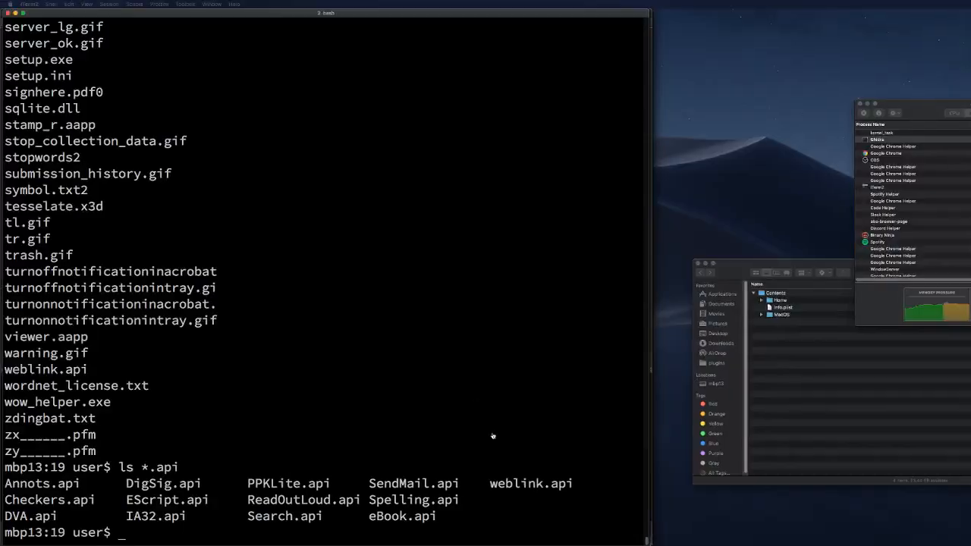
{"action": "key", "text": "super+Tab"}
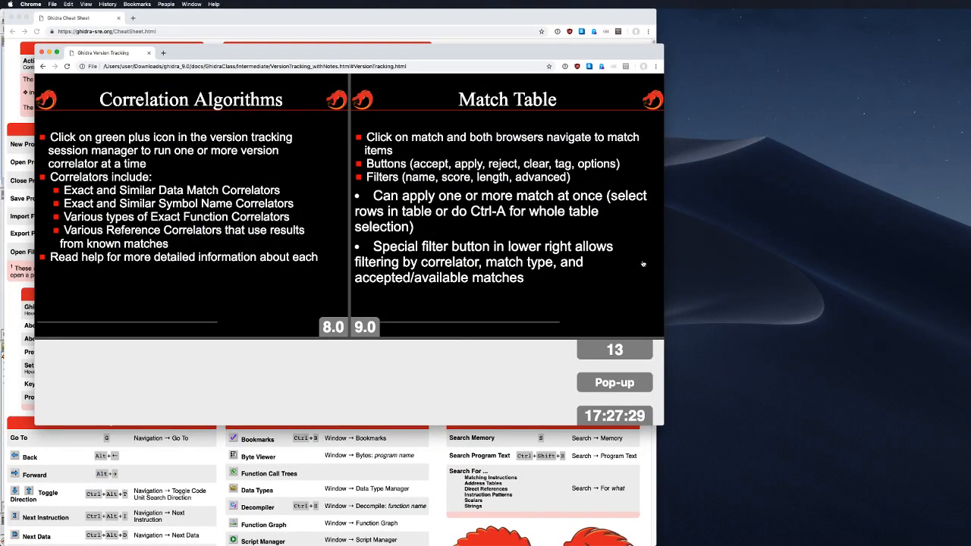
{"action": "key", "text": "super+Tab"}
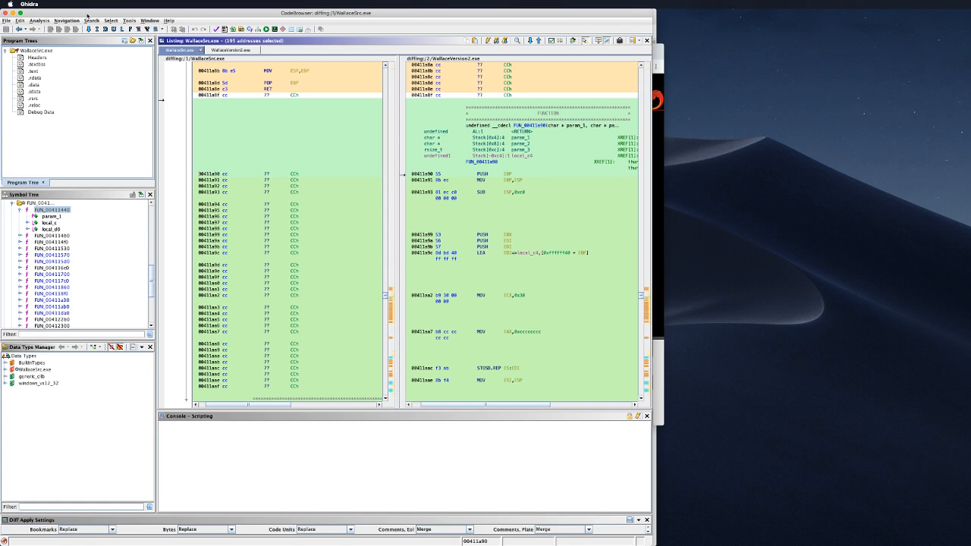
Step: Close the CodeBrowser and launch the Version Tracking tool, centring its window
{"action": "left_click", "coordinate": [6, 12]}
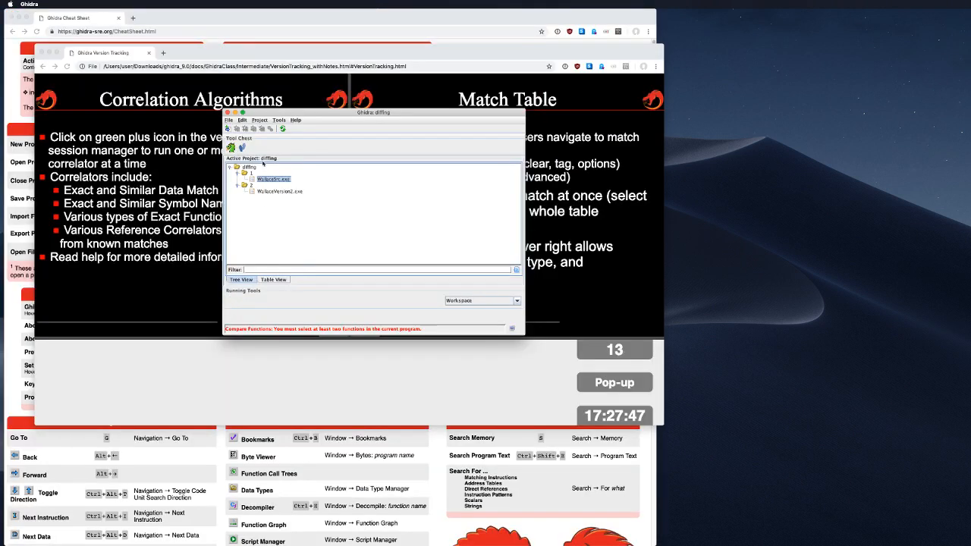
{"action": "left_click", "coordinate": [242, 148]}
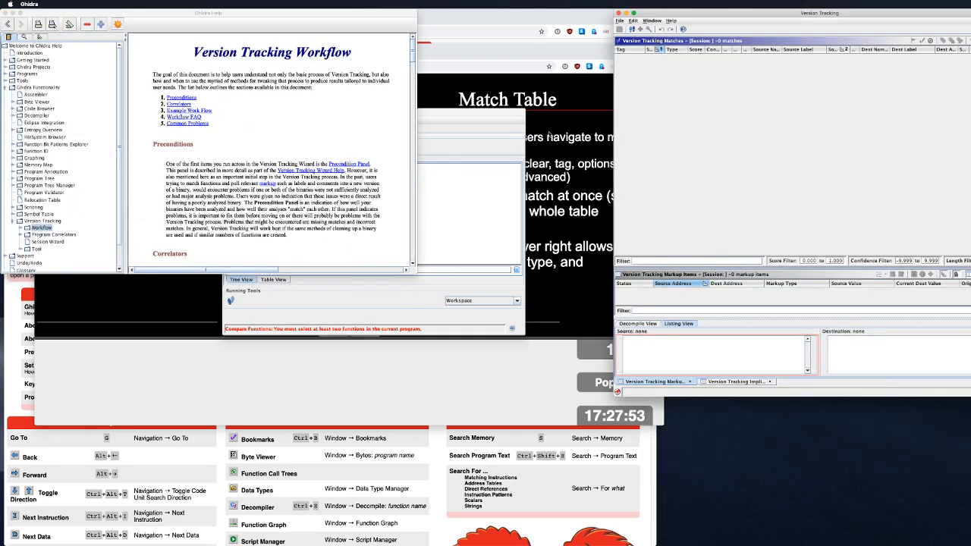
{"action": "left_click_drag", "start_coordinate": [778, 15], "coordinate": [277, 78]}
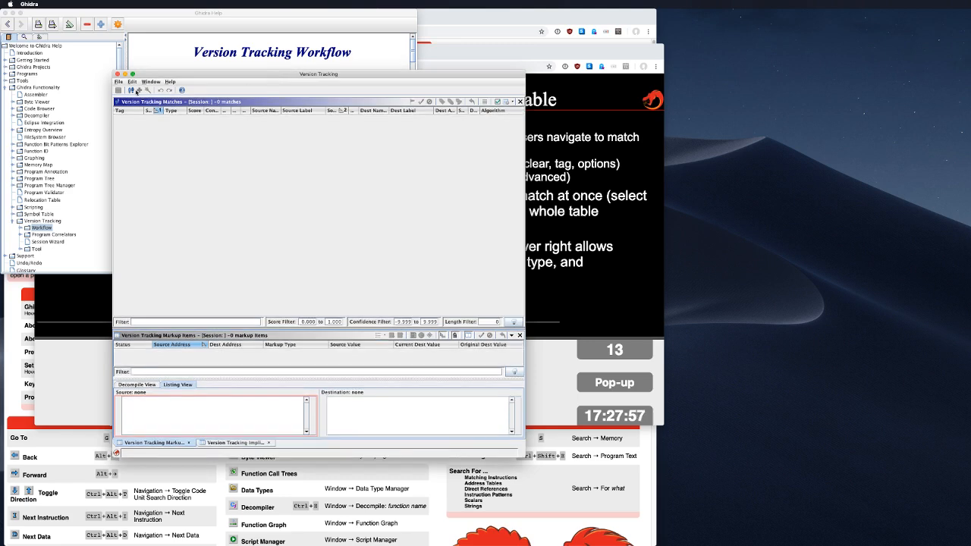
Step: Read the Version Tracking Workflow help page, then bring the tool back in front
{"action": "left_click", "coordinate": [191, 30]}
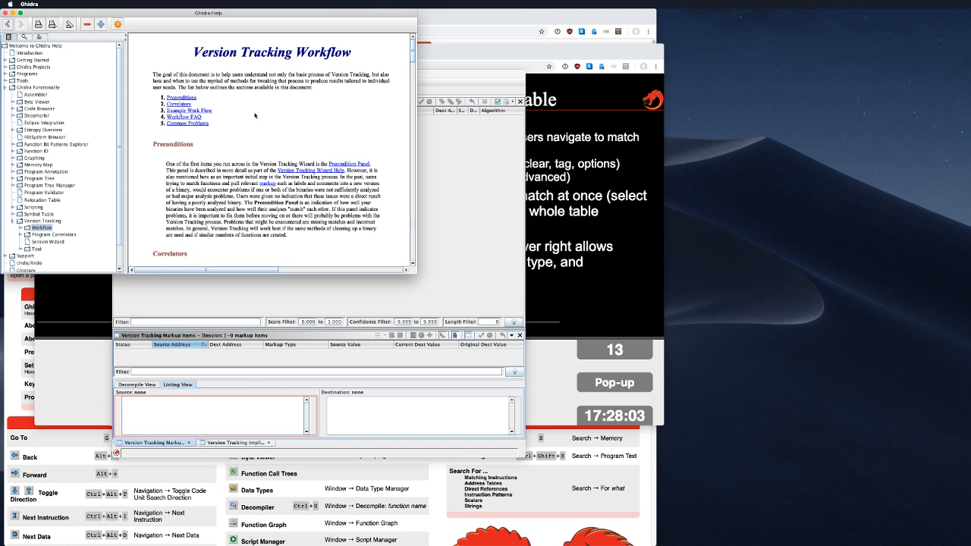
{"action": "scroll", "coordinate": [255, 121], "scroll_direction": "down", "scroll_amount": 10}
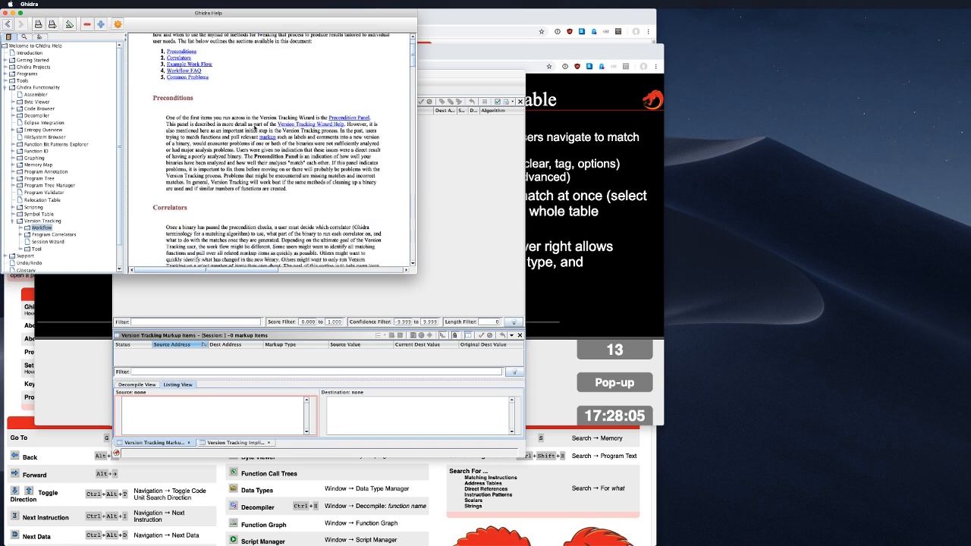
{"action": "scroll", "coordinate": [256, 131], "scroll_direction": "down", "scroll_amount": 3}
{"action": "scroll", "coordinate": [255, 130], "scroll_direction": "up", "scroll_amount": 8}
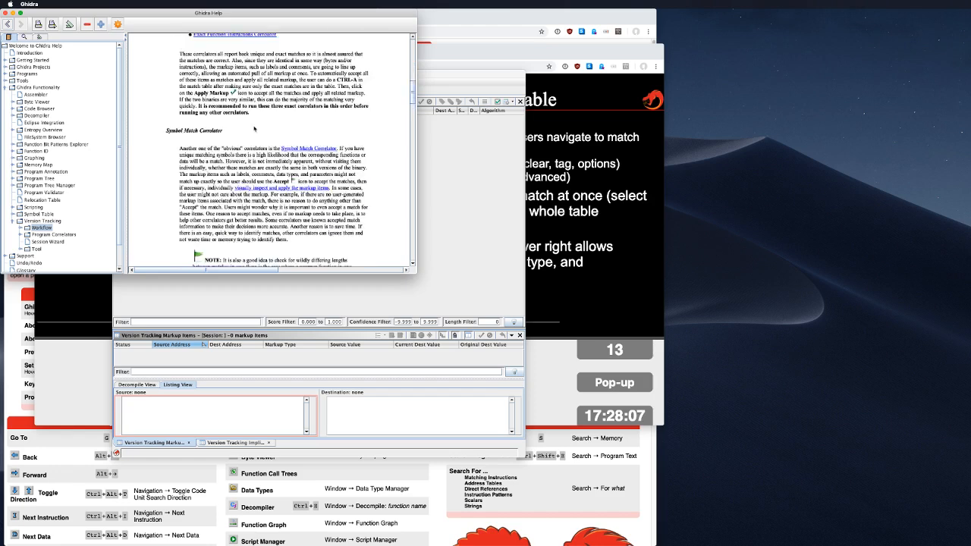
{"action": "scroll", "coordinate": [253, 130], "scroll_direction": "up", "scroll_amount": 5}
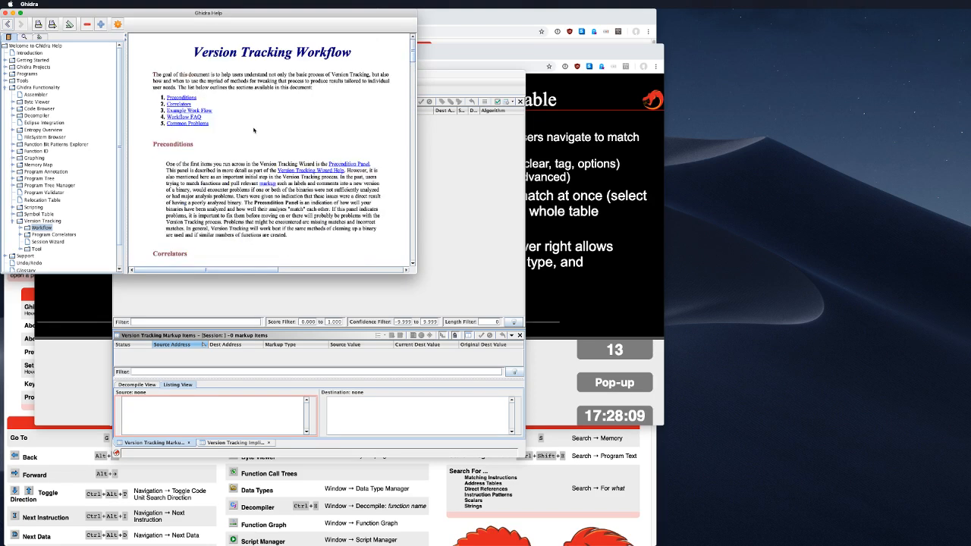
{"action": "left_click", "coordinate": [497, 191]}
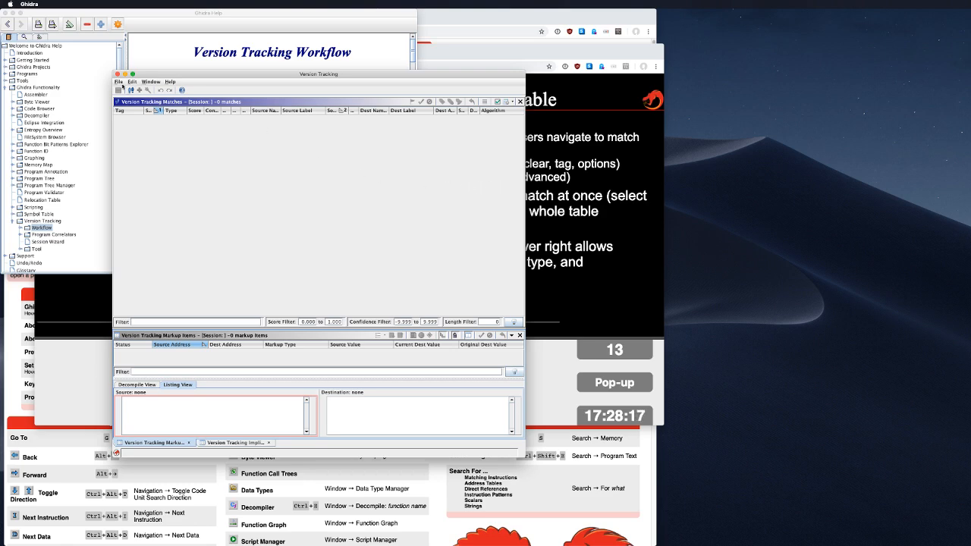
Step: Start a new session with /1/WallaceSrc.exe as the source program
{"action": "left_click", "coordinate": [118, 81]}
{"action": "left_click", "coordinate": [119, 82]}
{"action": "left_click", "coordinate": [119, 83]}
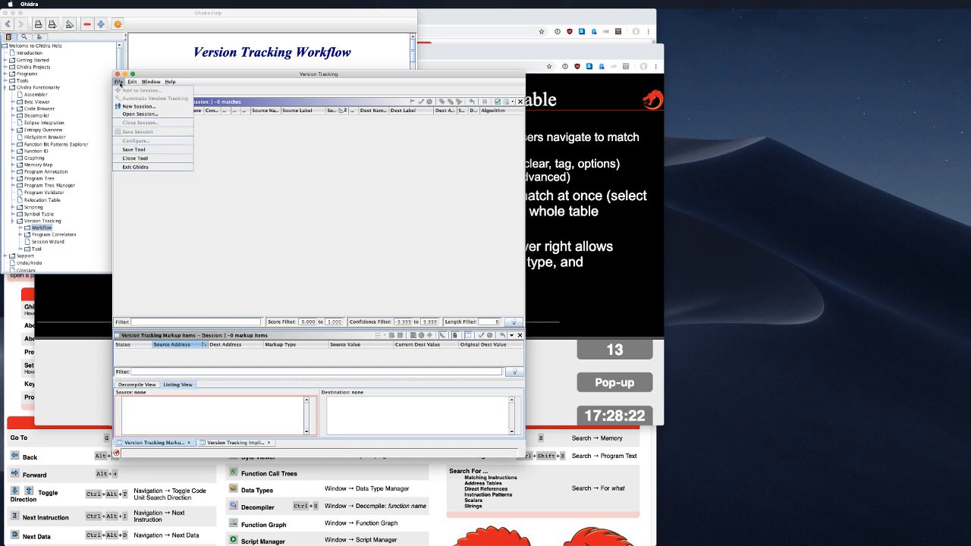
{"action": "left_click", "coordinate": [128, 107]}
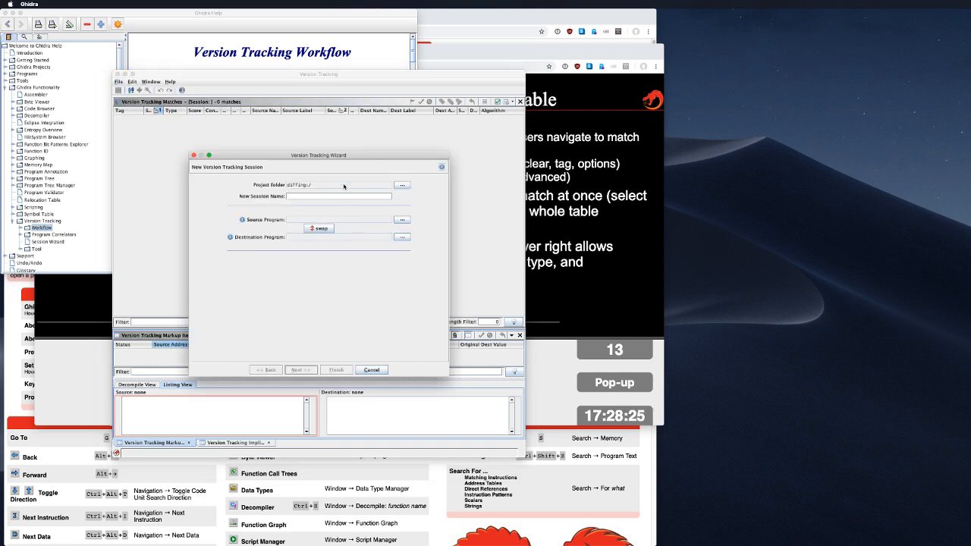
{"action": "left_click", "coordinate": [403, 220]}
{"action": "double_click", "coordinate": [277, 209]}
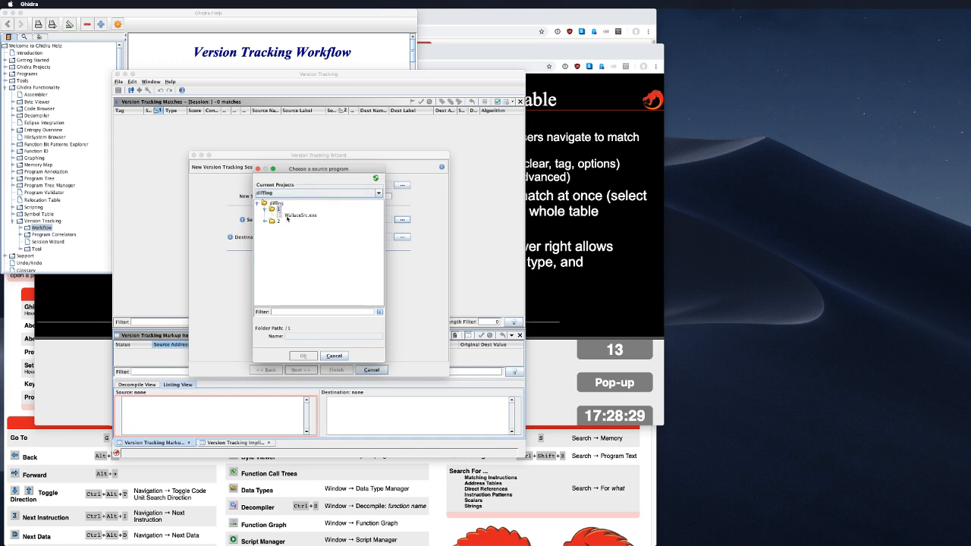
{"action": "left_click", "coordinate": [301, 216]}
{"action": "left_click", "coordinate": [303, 355]}
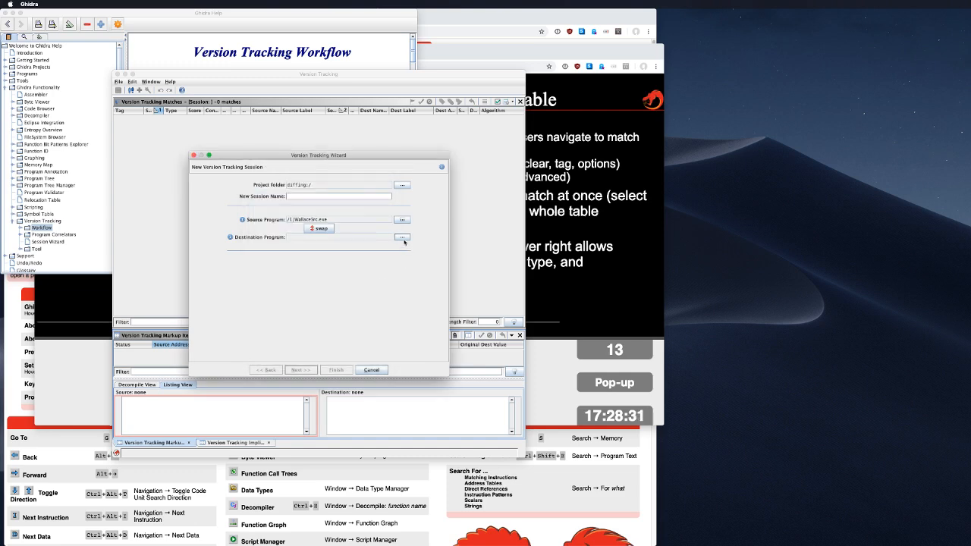
Step: Set /2/WallaceVersion2.exe as the destination program and continue to preconditions
{"action": "left_click", "coordinate": [402, 237]}
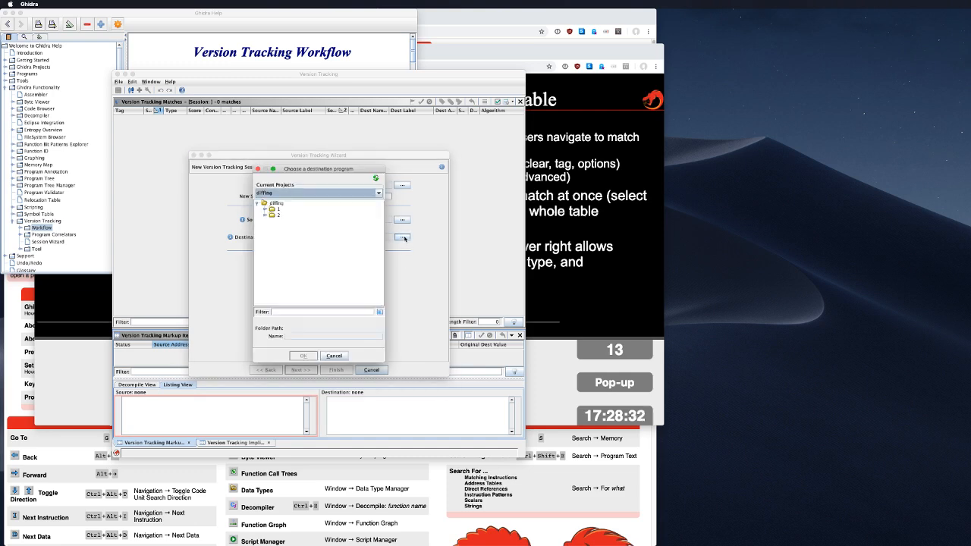
{"action": "double_click", "coordinate": [277, 215]}
{"action": "left_click", "coordinate": [306, 221]}
{"action": "left_click", "coordinate": [303, 356]}
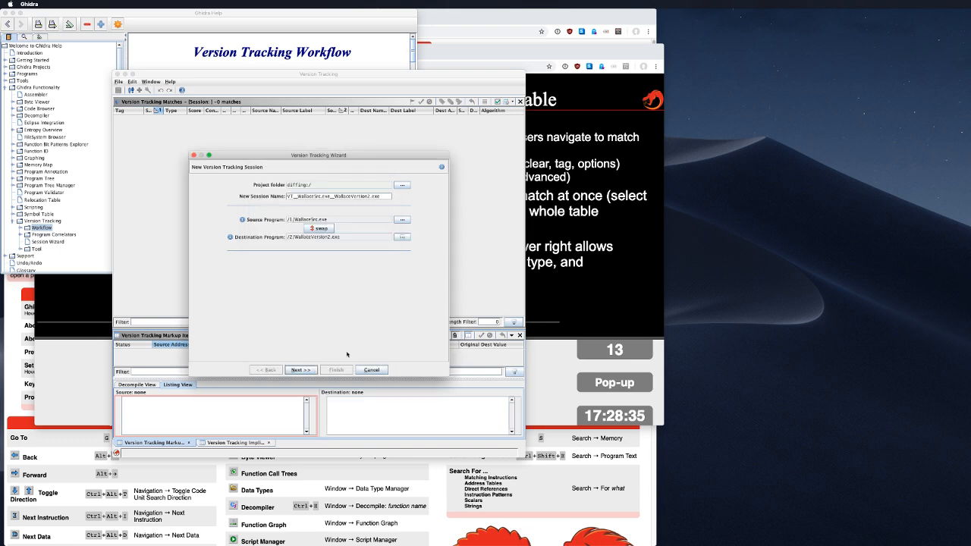
{"action": "left_click", "coordinate": [308, 370]}
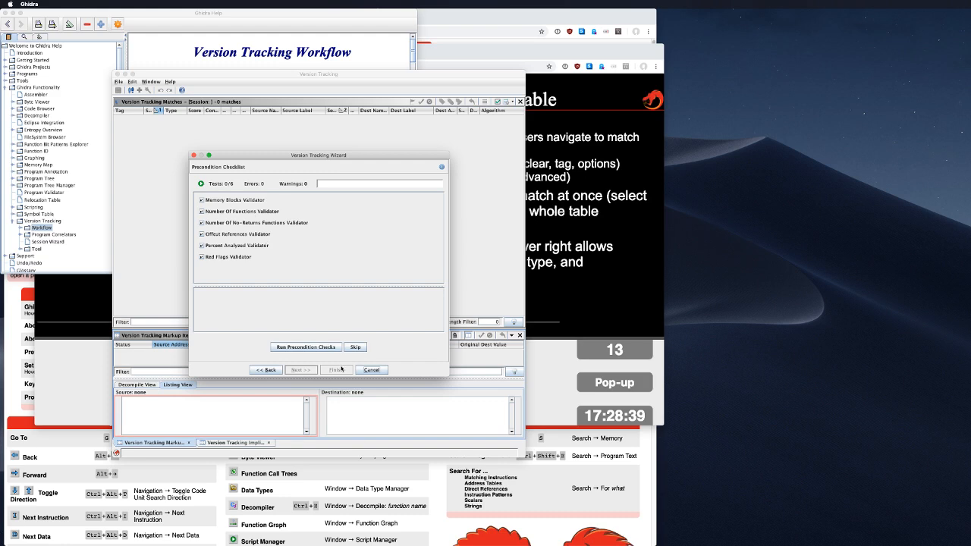
Step: Run all six precondition checks and finish the VT__WallaceSrc.exe_WallaceVersion2.exe session
{"action": "left_click", "coordinate": [314, 347]}
{"action": "left_click", "coordinate": [307, 347]}
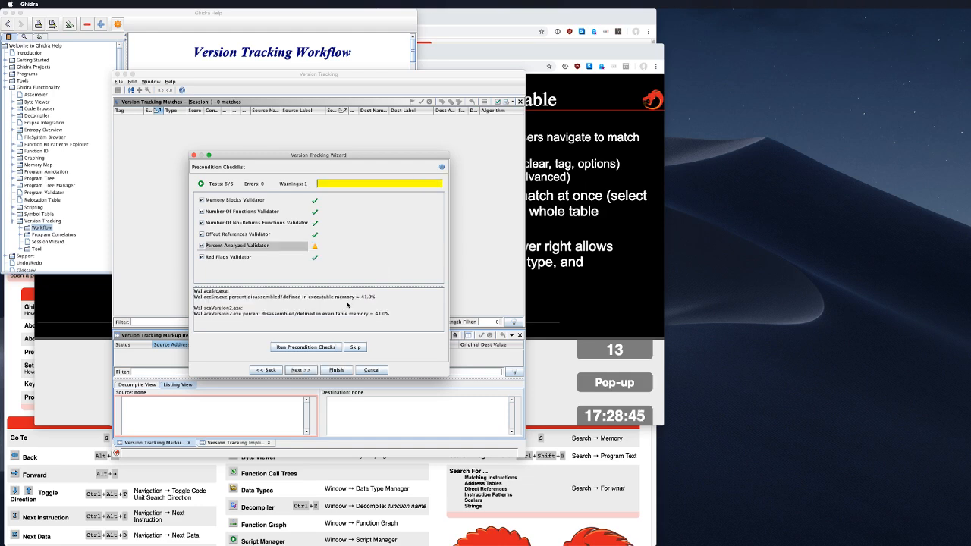
{"action": "left_click", "coordinate": [332, 365]}
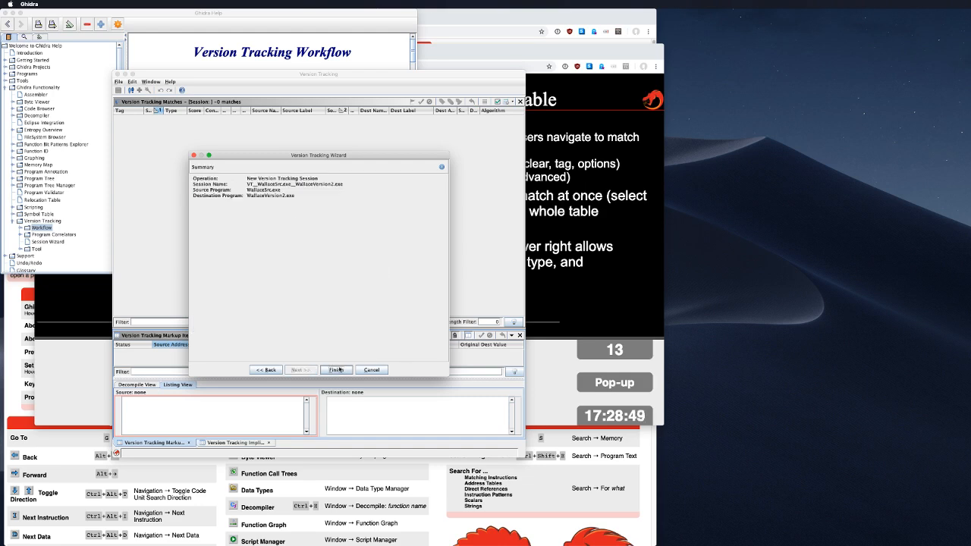
{"action": "left_click", "coordinate": [335, 369]}
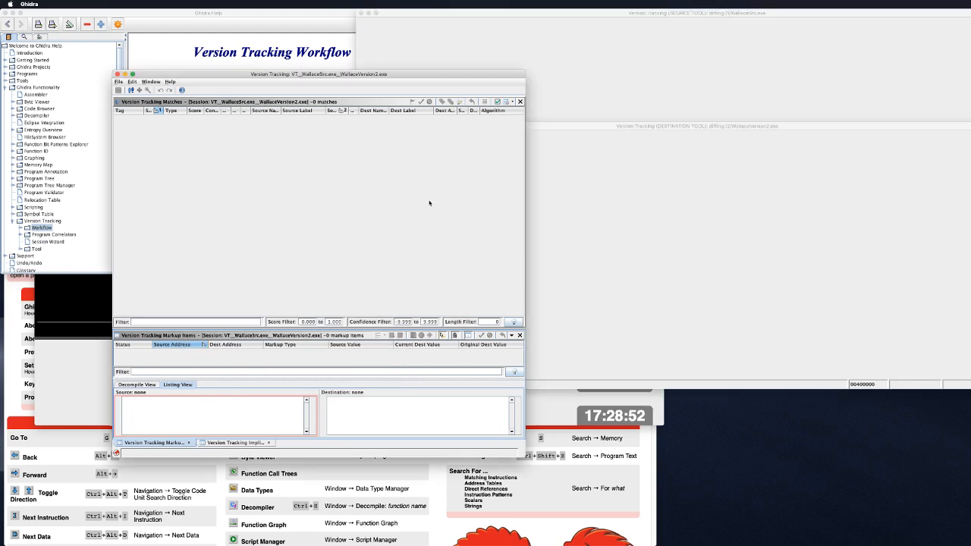
Step: Arrange the source tool at upper left and the destination tool at lower left
{"action": "left_click", "coordinate": [621, 127]}
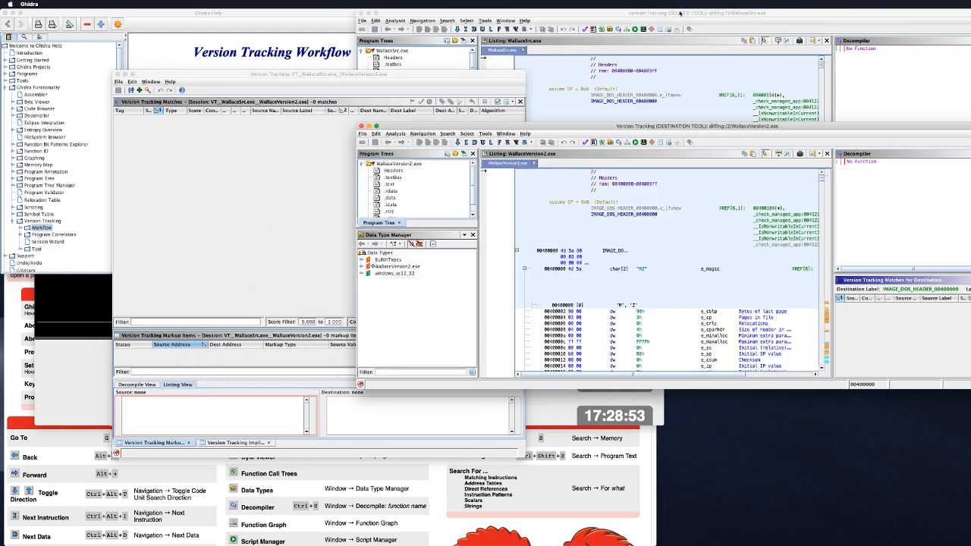
{"action": "left_click_drag", "start_coordinate": [682, 14], "coordinate": [333, 16]}
{"action": "left_click_drag", "start_coordinate": [787, 134], "coordinate": [457, 264]}
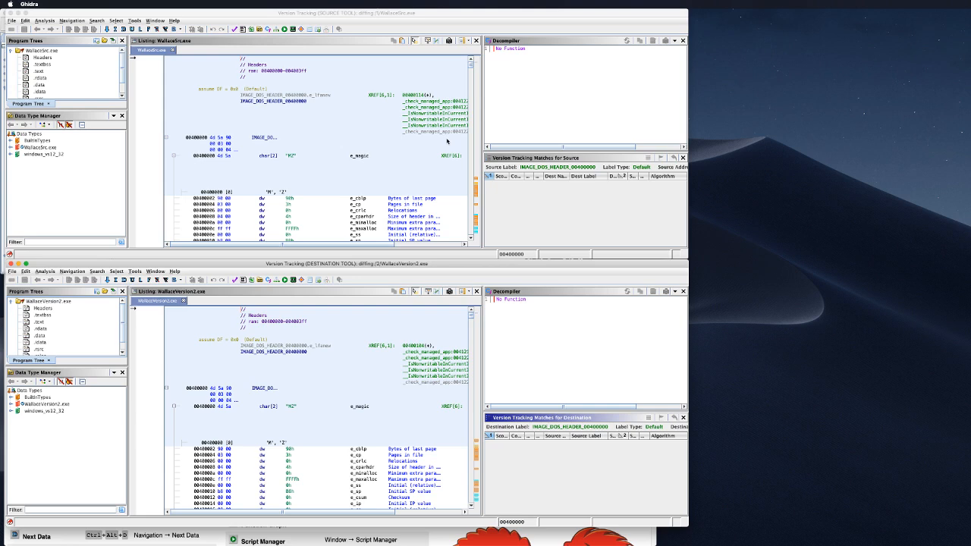
{"action": "scroll", "coordinate": [386, 136], "scroll_direction": "down", "scroll_amount": 5}
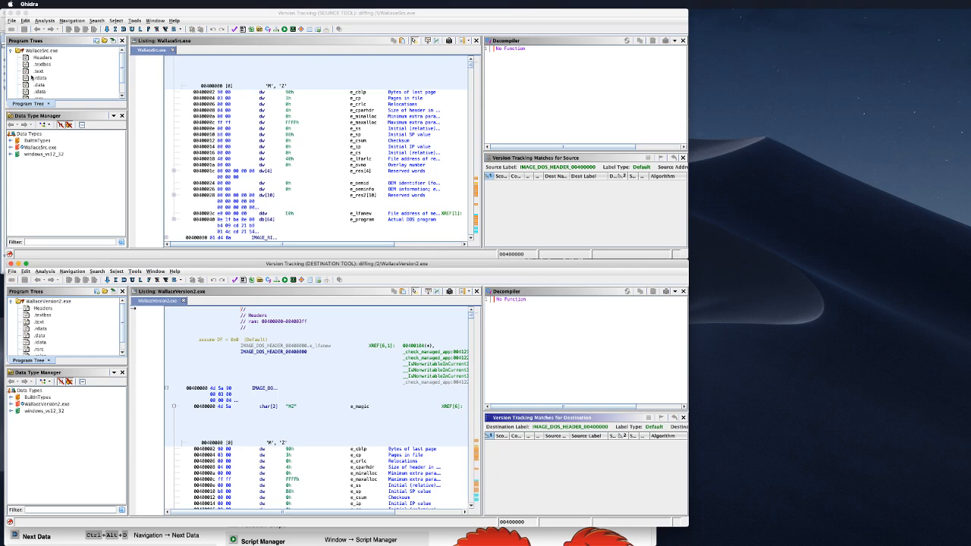
Step: Open the Symbol Table for WallaceSrc.exe from the toolbar
{"action": "left_click", "coordinate": [150, 20]}
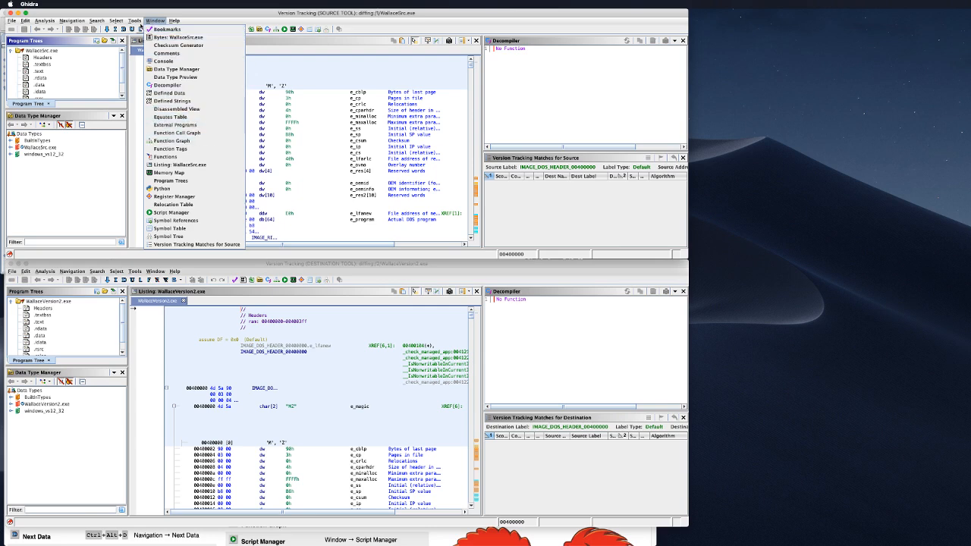
{"action": "left_click", "coordinate": [154, 22]}
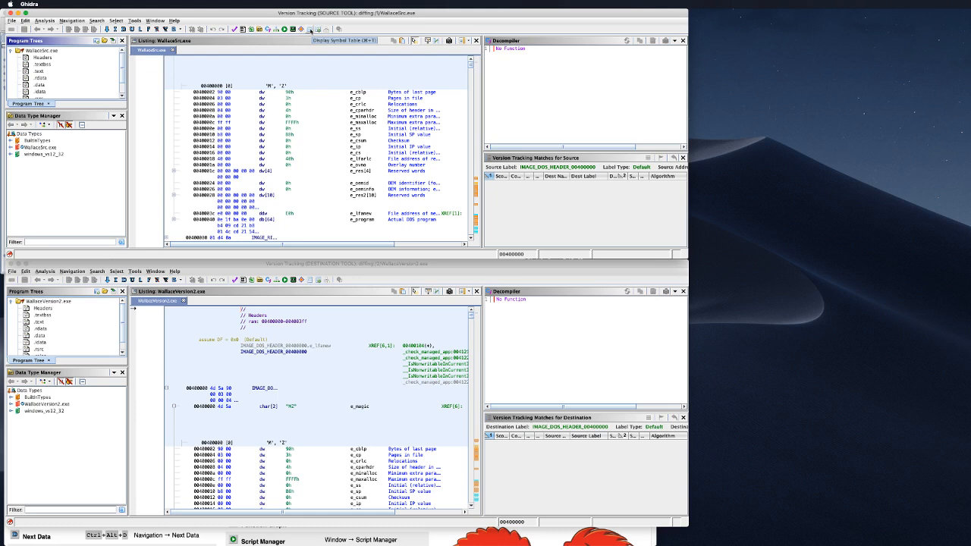
{"action": "left_click", "coordinate": [309, 30]}
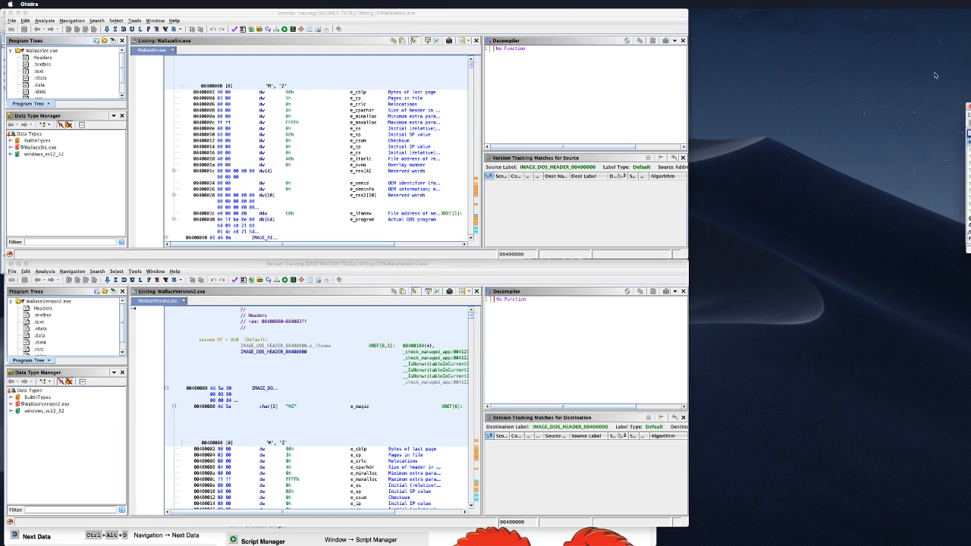
Step: Go to FUN_00411440 in the source program via its symbol table
{"action": "left_click_drag", "start_coordinate": [970, 107], "coordinate": [296, 66]}
{"action": "scroll", "coordinate": [280, 144], "scroll_direction": "down", "scroll_amount": 5}
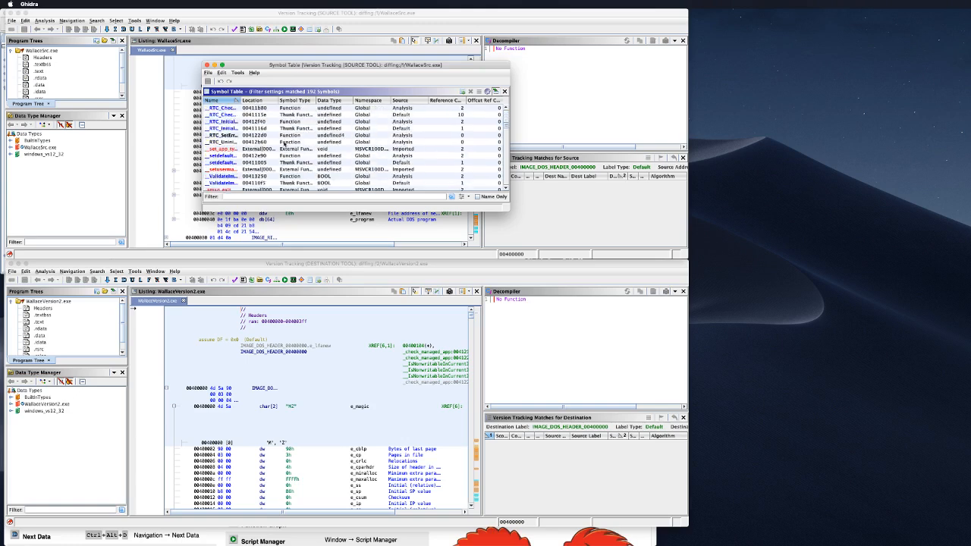
{"action": "scroll", "coordinate": [279, 144], "scroll_direction": "down", "scroll_amount": 10}
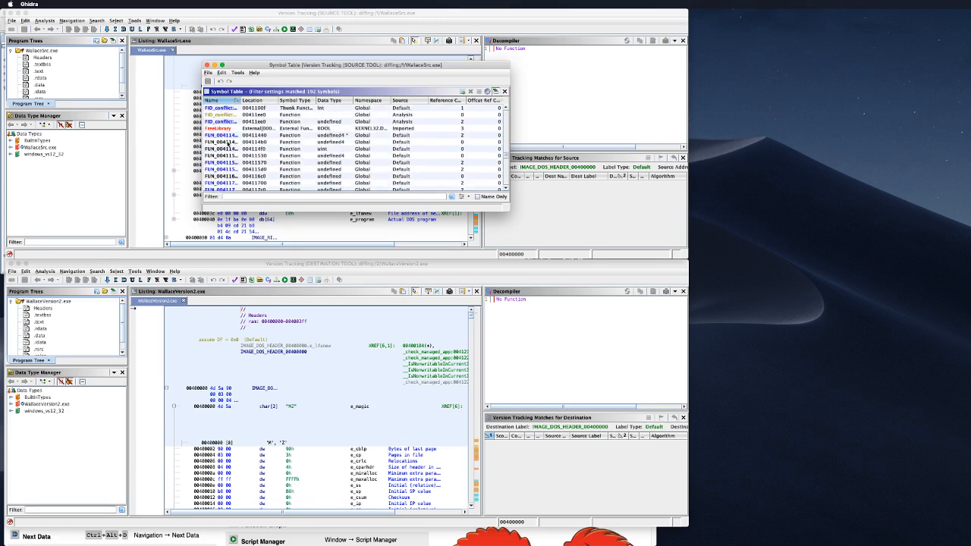
{"action": "left_click", "coordinate": [228, 136]}
{"action": "left_click_drag", "start_coordinate": [300, 66], "coordinate": [727, 46]}
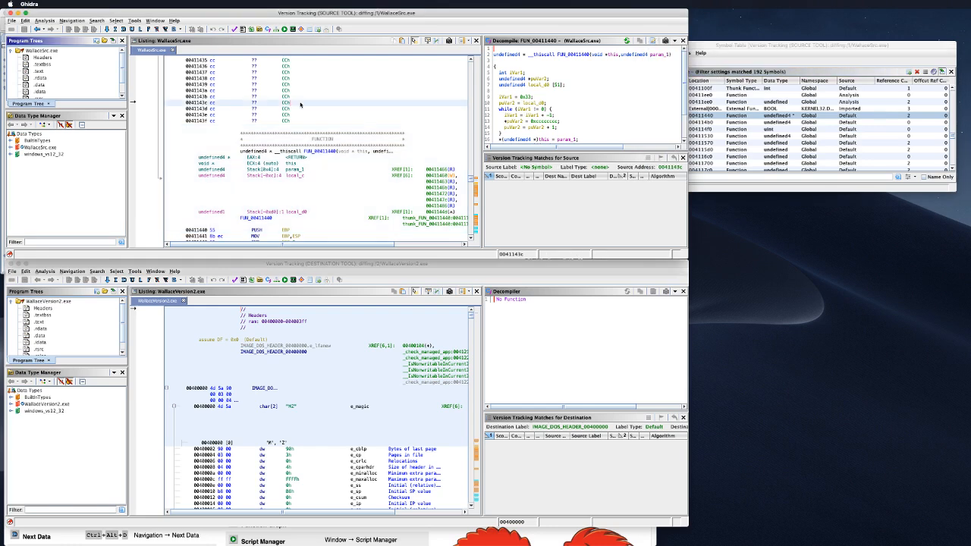
{"action": "right_click", "coordinate": [334, 115]}
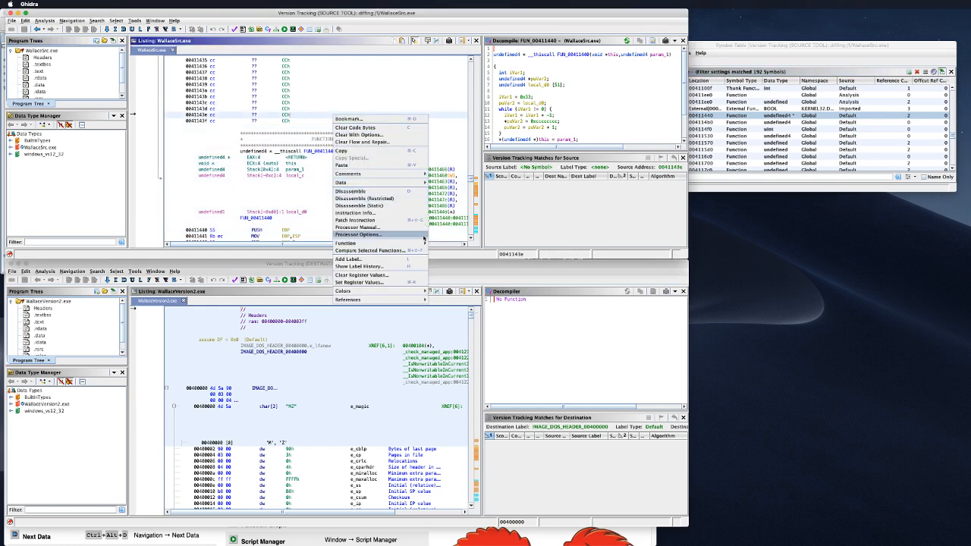
{"action": "left_click", "coordinate": [237, 180]}
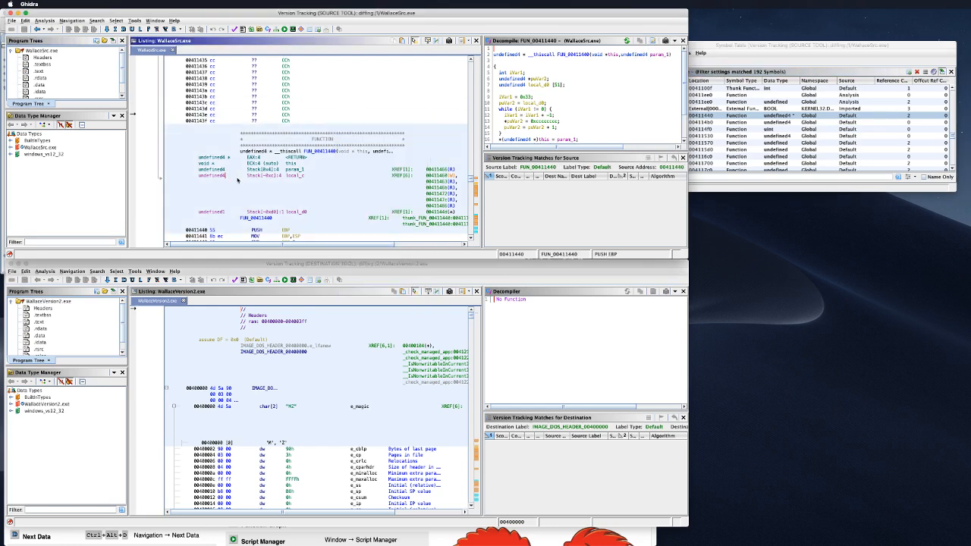
{"action": "scroll", "coordinate": [375, 402], "scroll_direction": "down", "scroll_amount": 10}
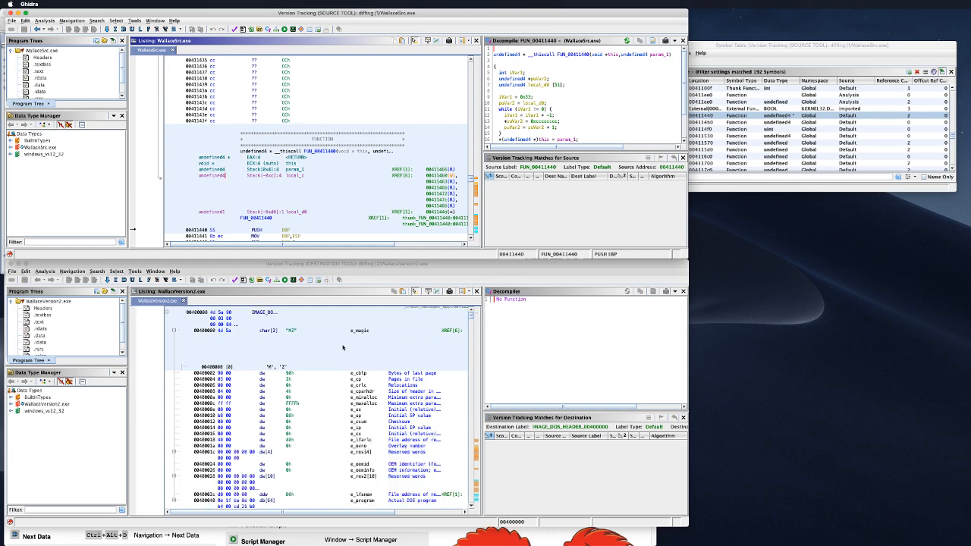
{"action": "scroll", "coordinate": [364, 431], "scroll_direction": "down", "scroll_amount": 15}
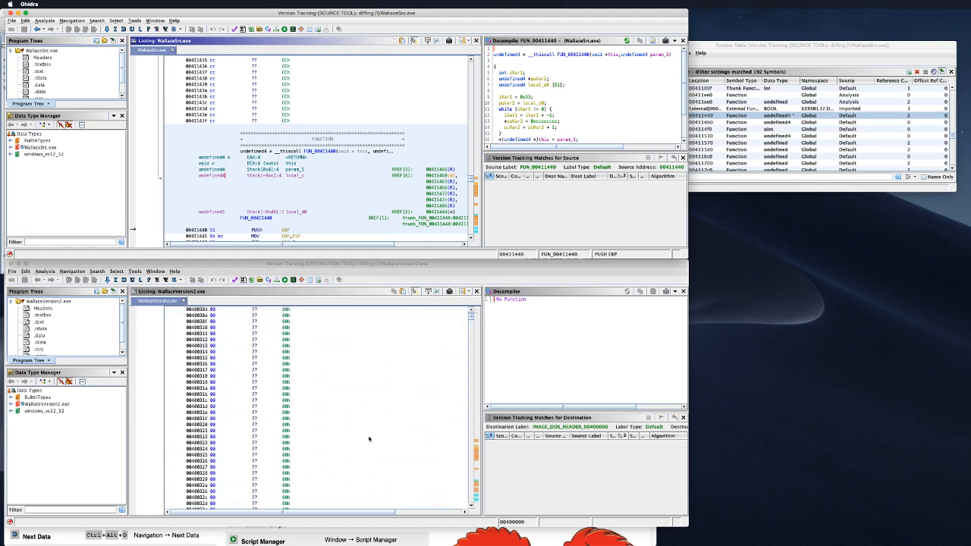
{"action": "scroll", "coordinate": [364, 455], "scroll_direction": "down", "scroll_amount": 20}
{"action": "scroll", "coordinate": [356, 470], "scroll_direction": "down", "scroll_amount": 20}
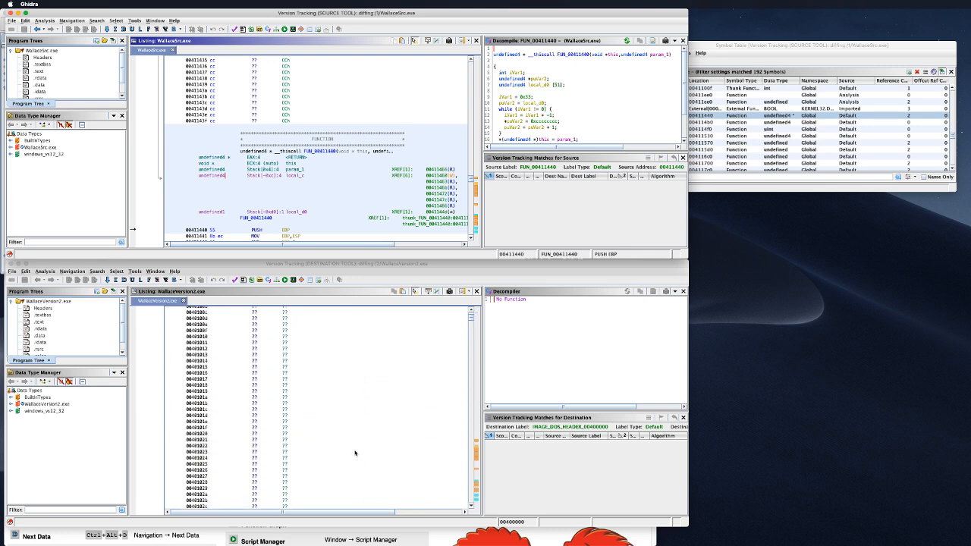
{"action": "scroll", "coordinate": [357, 461], "scroll_direction": "down", "scroll_amount": 20}
Step: Open the destination symbol table and go to FUN_00411430
{"action": "left_click", "coordinate": [302, 280]}
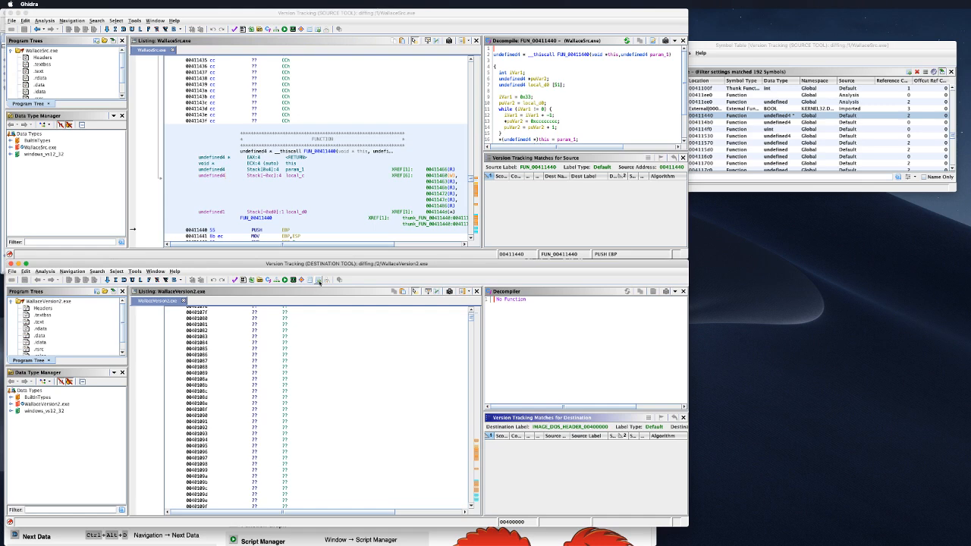
{"action": "left_click", "coordinate": [309, 282]}
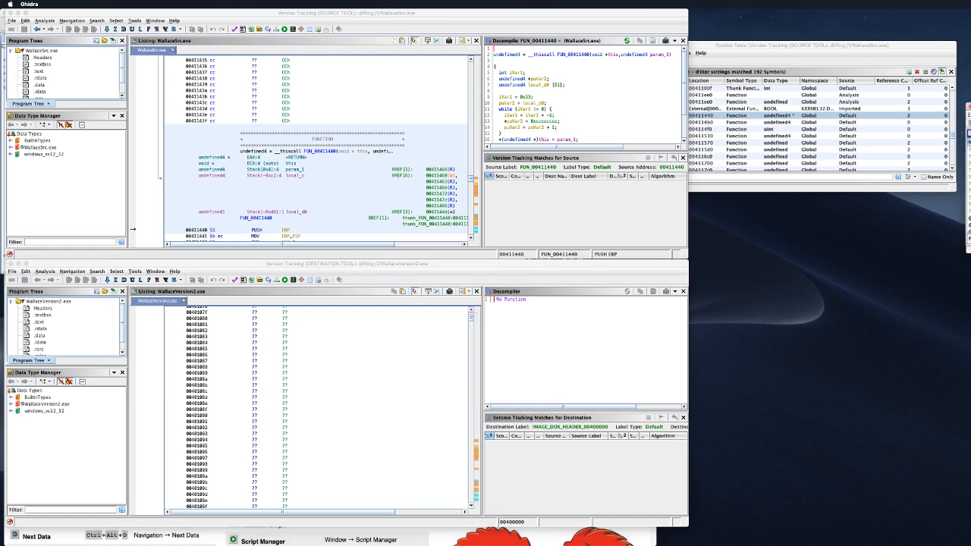
{"action": "left_click_drag", "start_coordinate": [970, 110], "coordinate": [759, 203]}
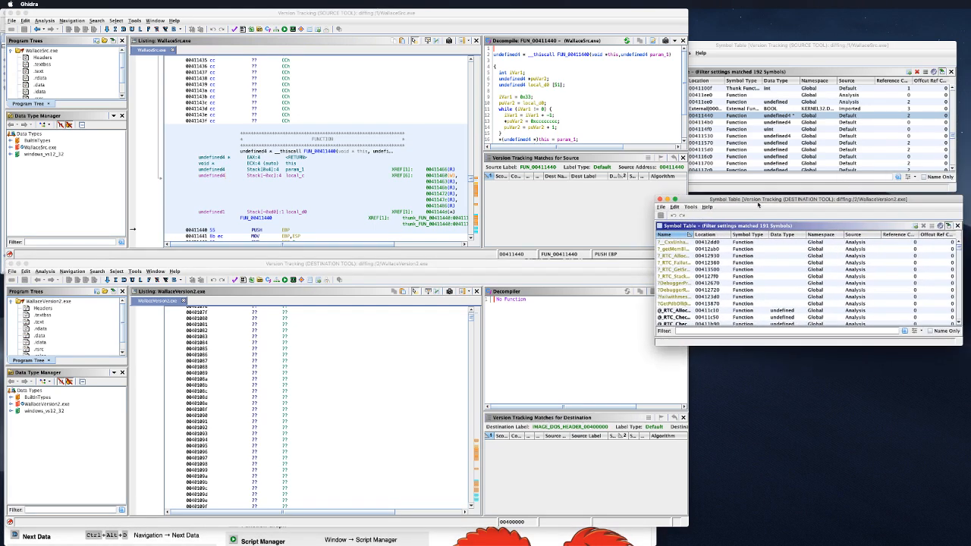
{"action": "scroll", "coordinate": [799, 291], "scroll_direction": "down", "scroll_amount": 10}
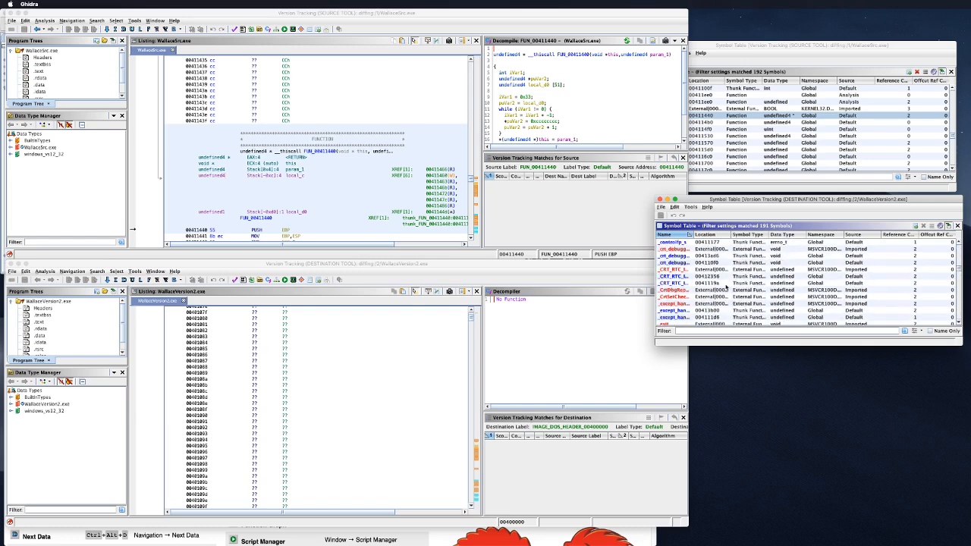
{"action": "scroll", "coordinate": [725, 286], "scroll_direction": "down", "scroll_amount": 5}
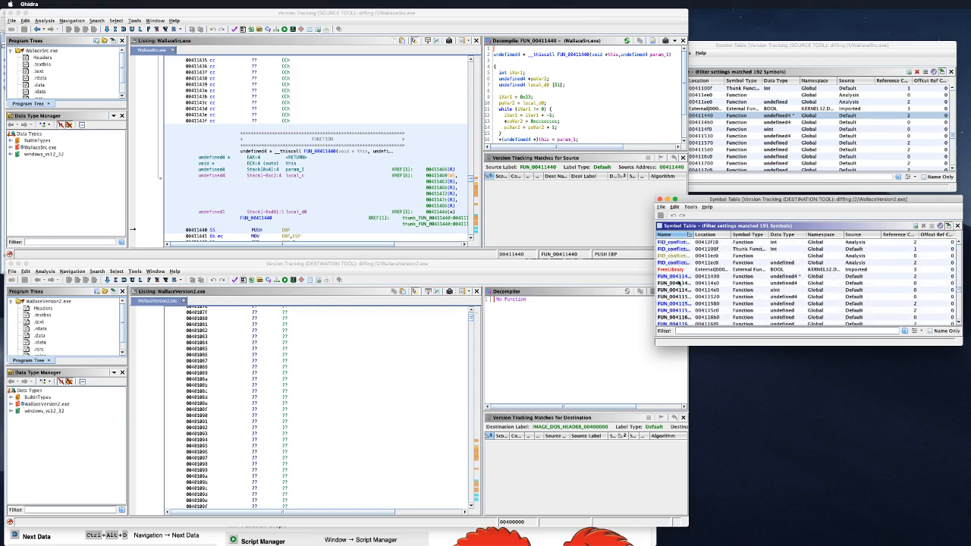
{"action": "left_click", "coordinate": [680, 277]}
Step: Try Compare Selected Functions on FUN_00411440 and dismiss the error
{"action": "left_click", "coordinate": [338, 411]}
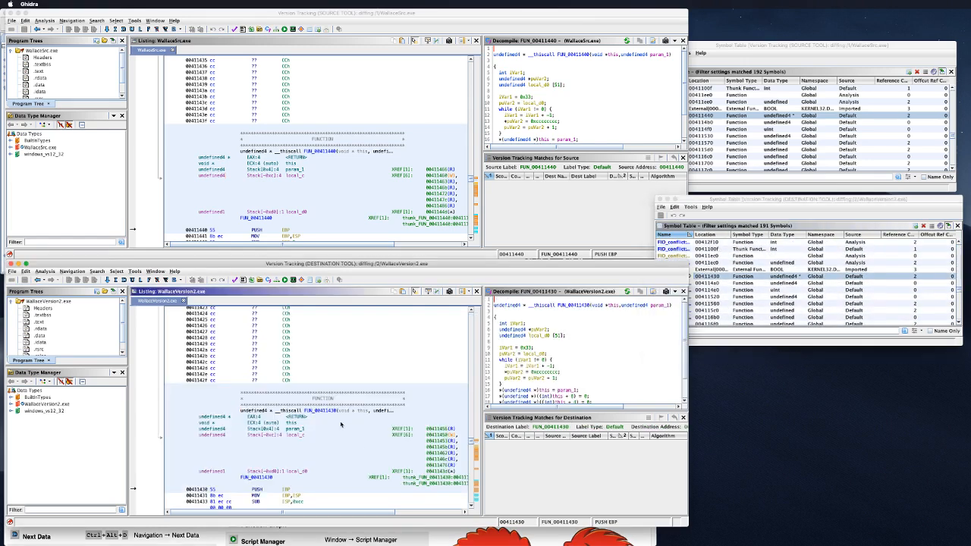
{"action": "left_click", "coordinate": [330, 153]}
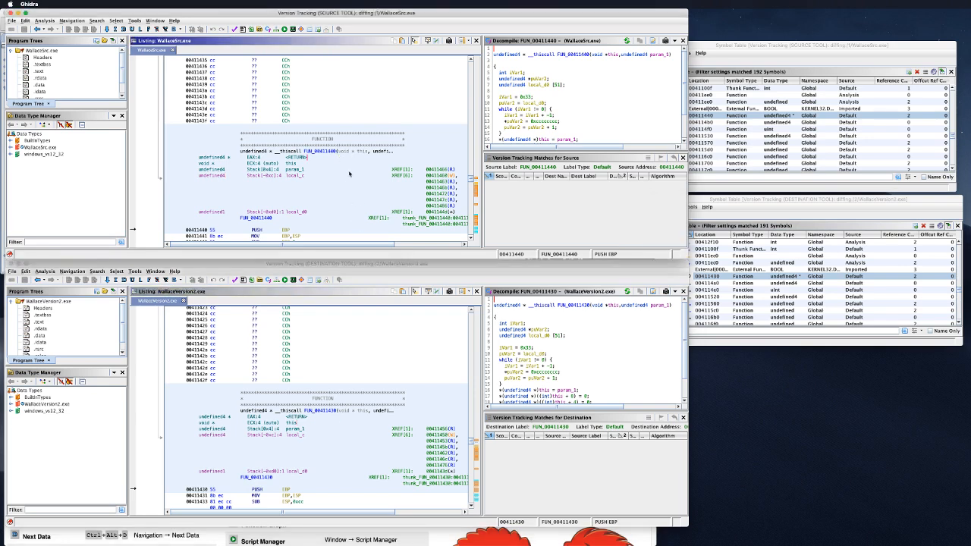
{"action": "right_click", "coordinate": [349, 173]}
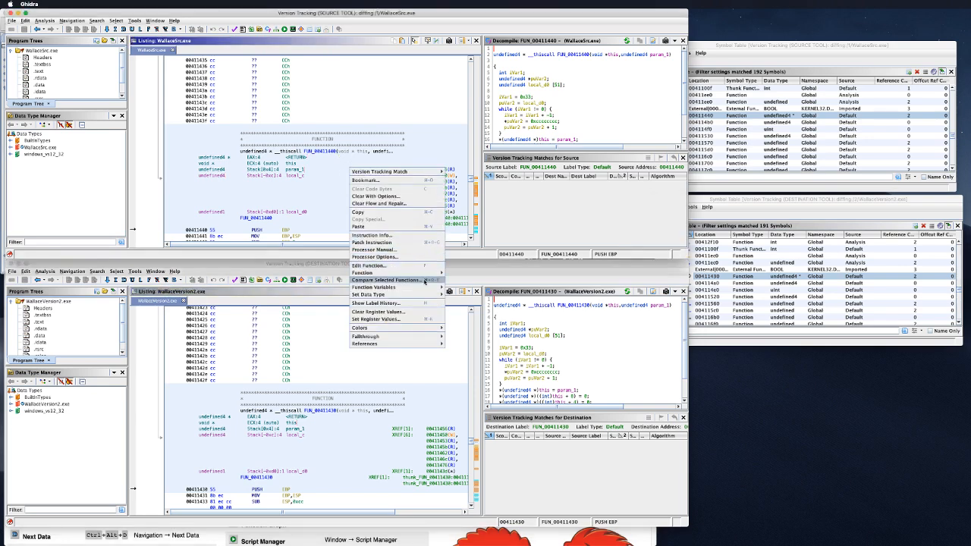
{"action": "left_click", "coordinate": [425, 282]}
{"action": "left_click", "coordinate": [353, 150]}
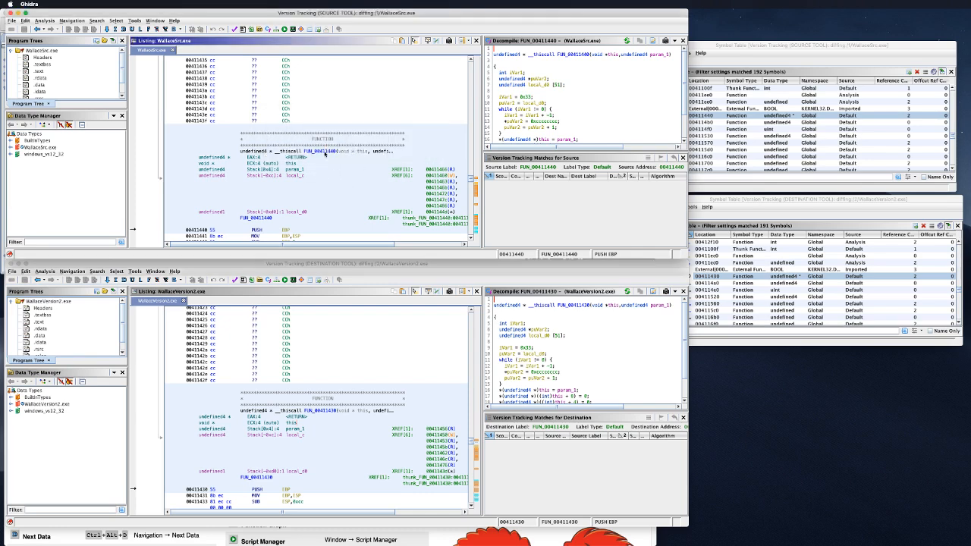
Step: Try Compare Selected Functions on the FUN_00411430 header and dismiss the error
{"action": "left_click", "coordinate": [328, 415]}
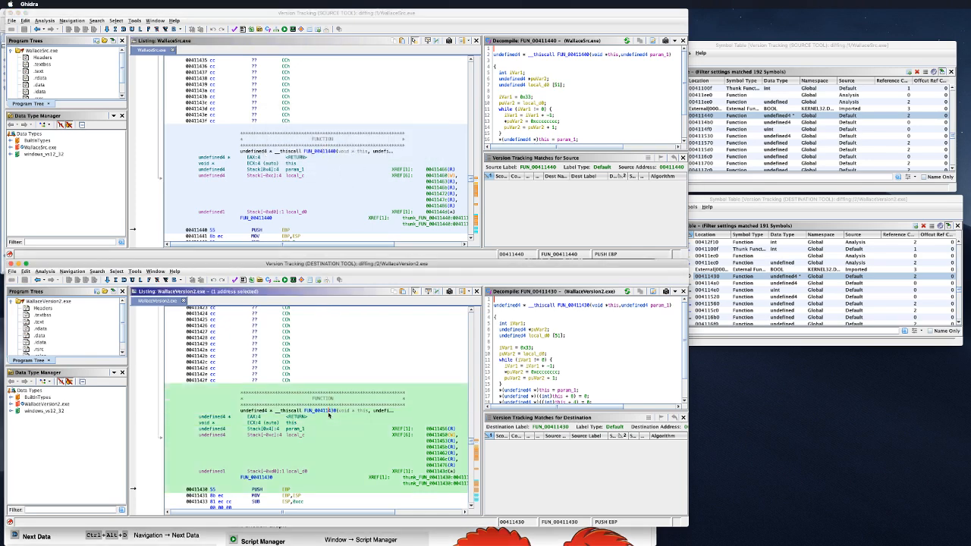
{"action": "right_click", "coordinate": [327, 413]}
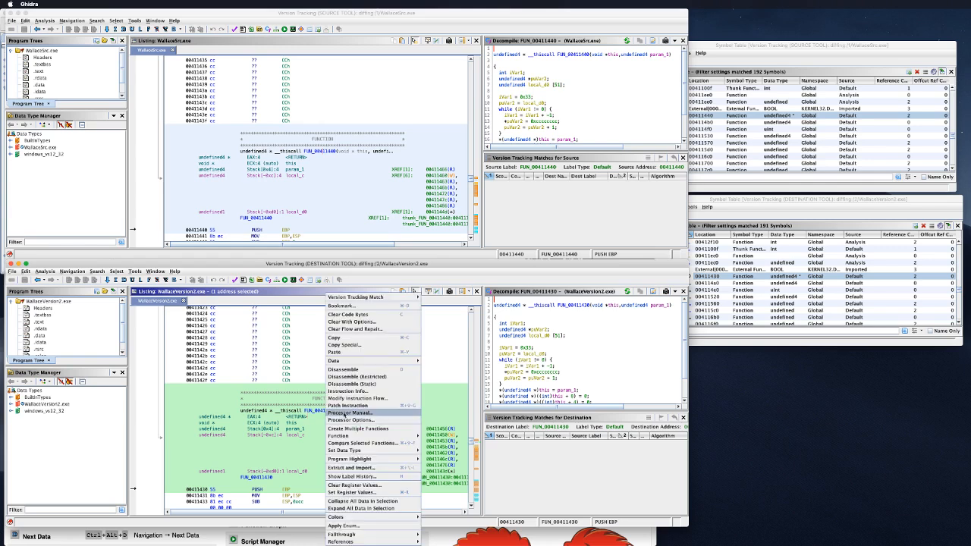
{"action": "mouse_move", "coordinate": [401, 460]}
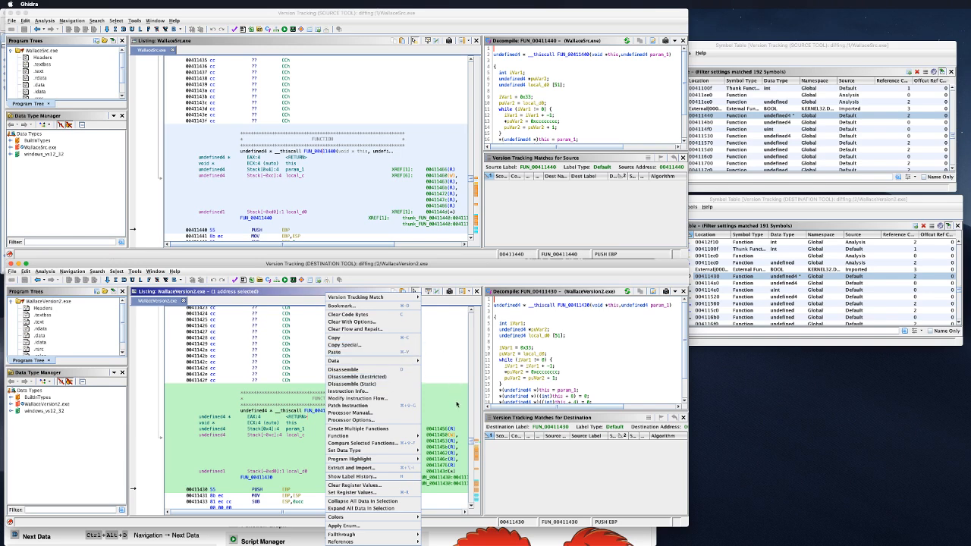
{"action": "mouse_move", "coordinate": [399, 439]}
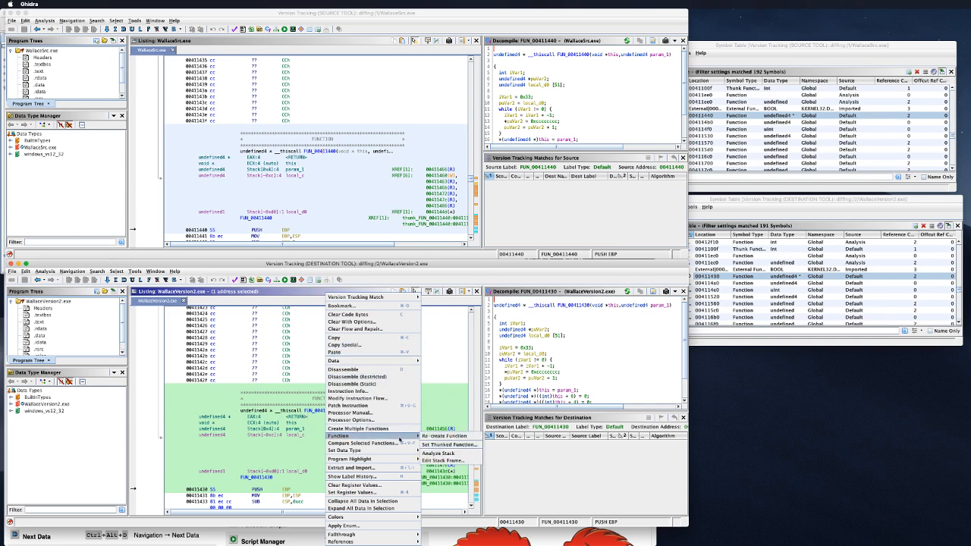
{"action": "left_click", "coordinate": [363, 443]}
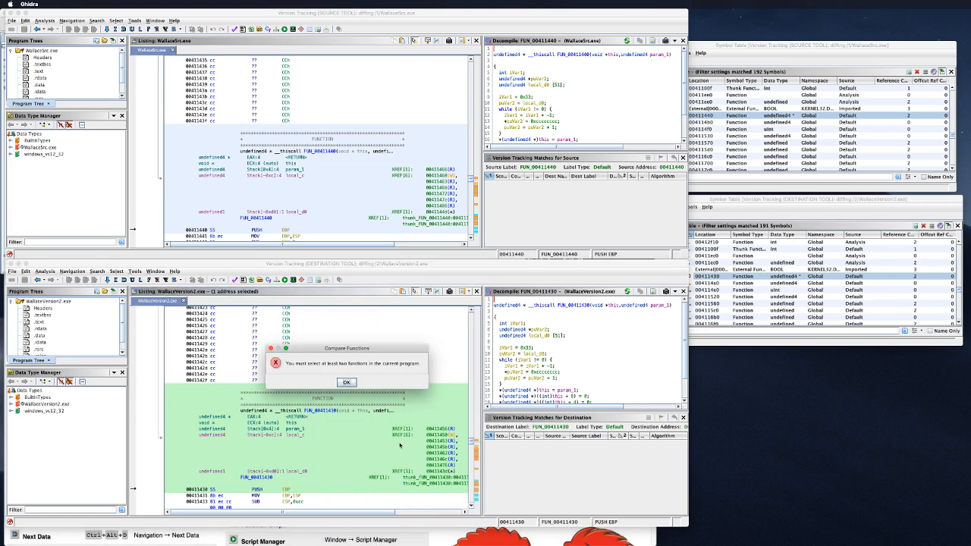
{"action": "left_click", "coordinate": [347, 382]}
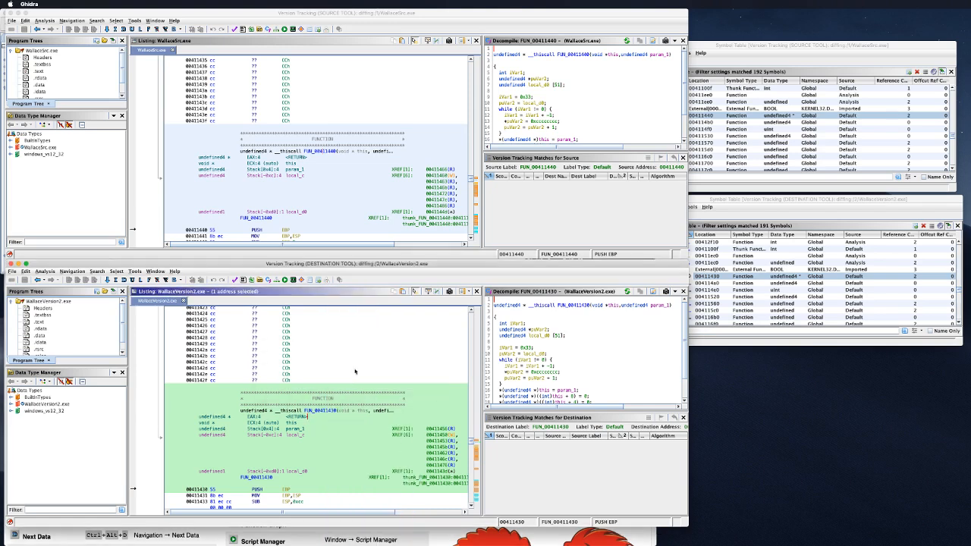
Step: Place the destination listing on the LEA EDI instruction inside FUN_00411430
{"action": "left_click", "coordinate": [331, 151]}
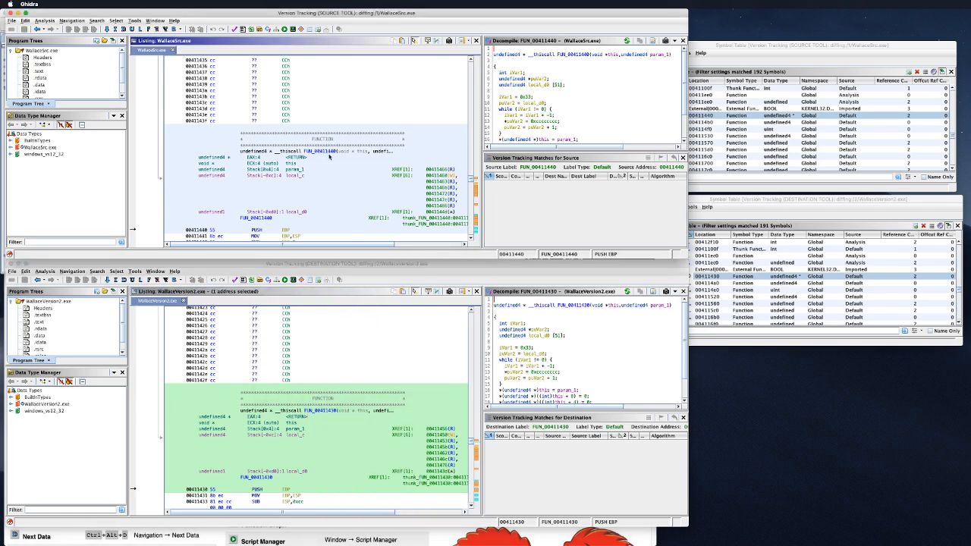
{"action": "left_click", "coordinate": [354, 446]}
{"action": "scroll", "coordinate": [357, 455], "scroll_direction": "down", "scroll_amount": 10}
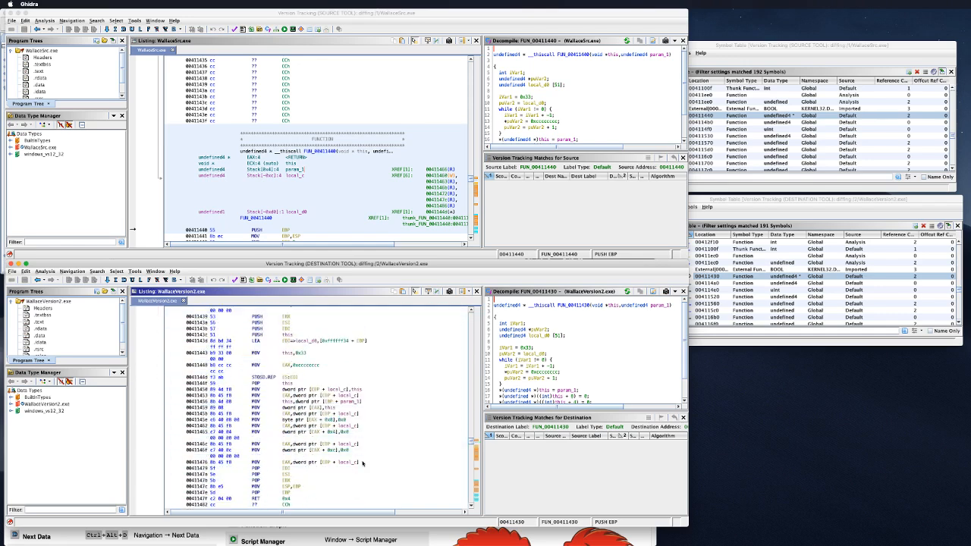
{"action": "scroll", "coordinate": [363, 463], "scroll_direction": "up", "scroll_amount": 4}
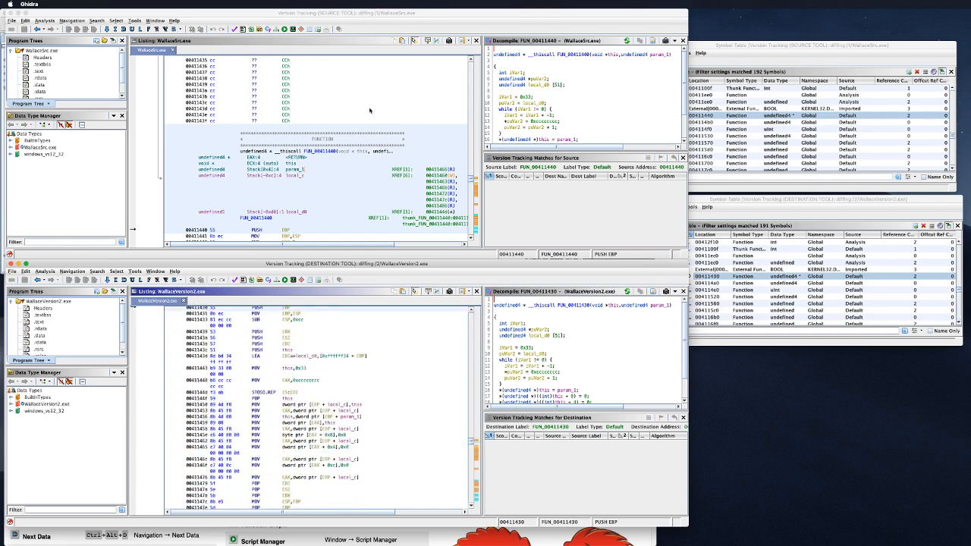
{"action": "left_click", "coordinate": [544, 187]}
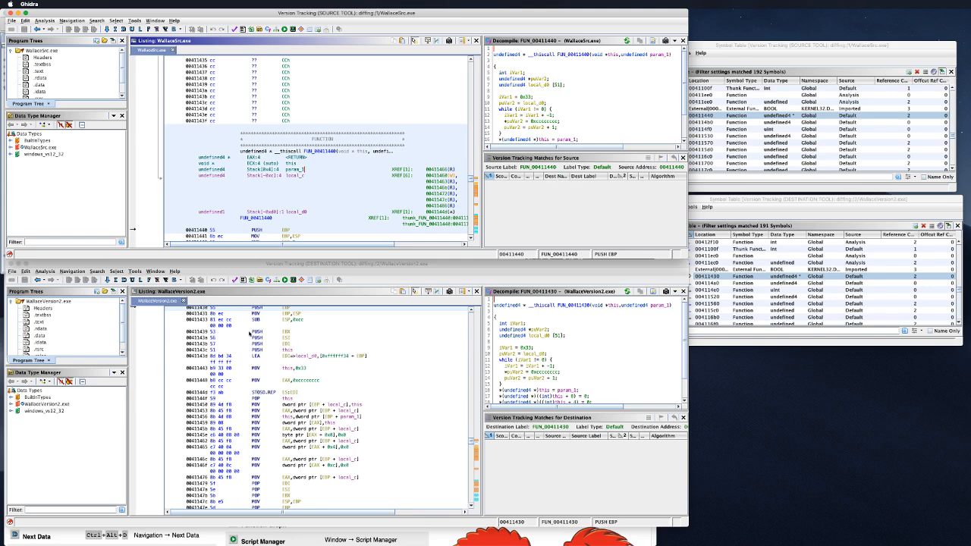
{"action": "left_click", "coordinate": [268, 356]}
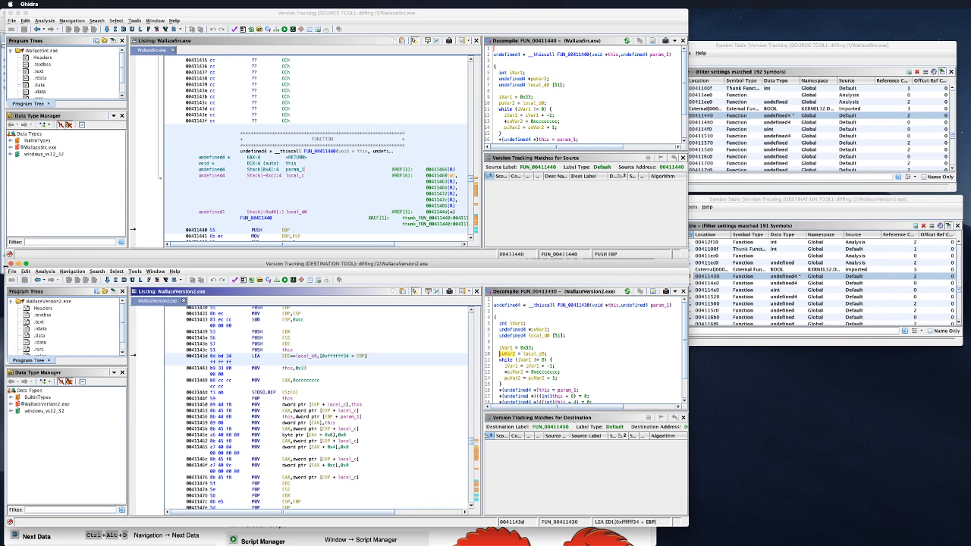
Step: Close both version tracking tools and the session window, confirming with Yes
{"action": "left_click", "coordinate": [9, 263]}
{"action": "left_click", "coordinate": [334, 382]}
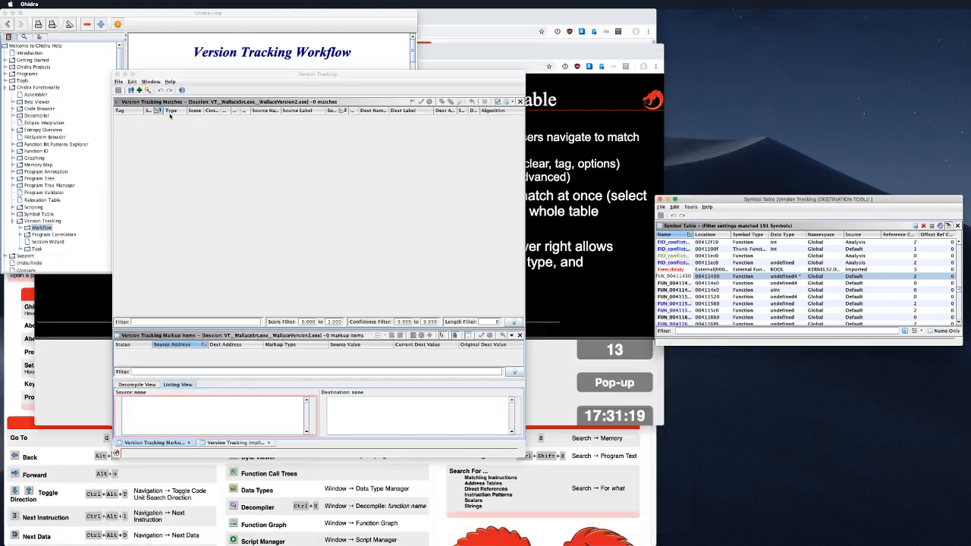
{"action": "left_click", "coordinate": [116, 73]}
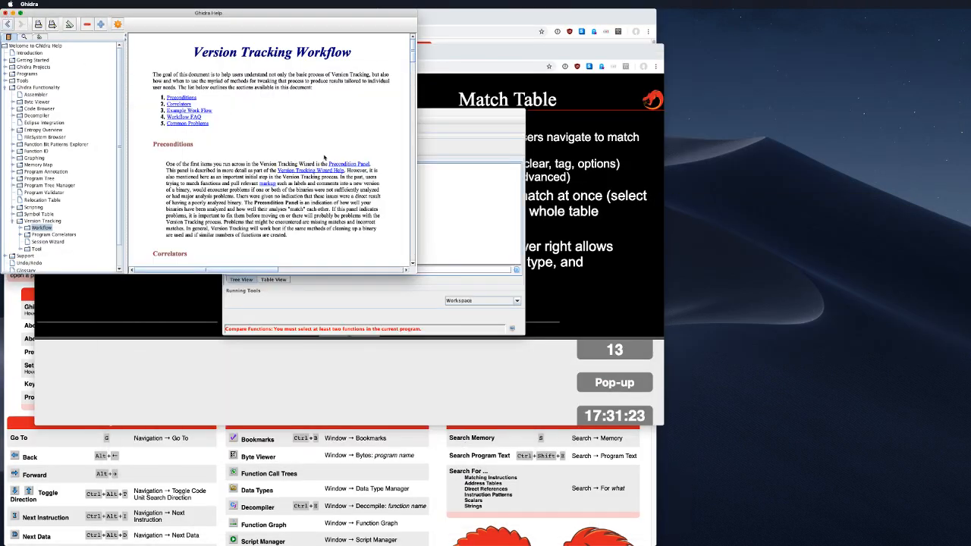
Step: Close the help page and reopen the VT_WallaceSrc.exe_WallaceVersion2.exe session from the project tree
{"action": "scroll", "coordinate": [297, 161], "scroll_direction": "down", "scroll_amount": 10}
{"action": "scroll", "coordinate": [297, 162], "scroll_direction": "down", "scroll_amount": 8}
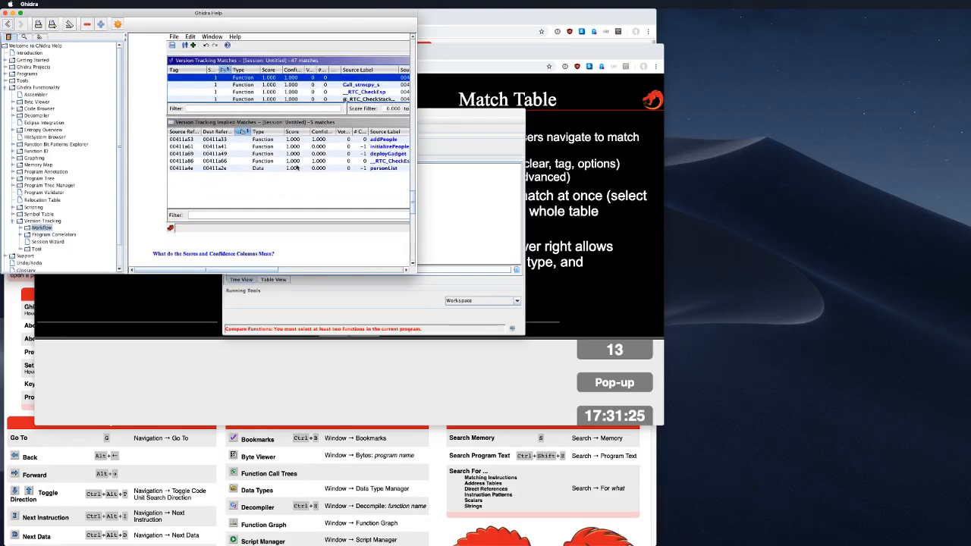
{"action": "scroll", "coordinate": [298, 170], "scroll_direction": "up", "scroll_amount": 20}
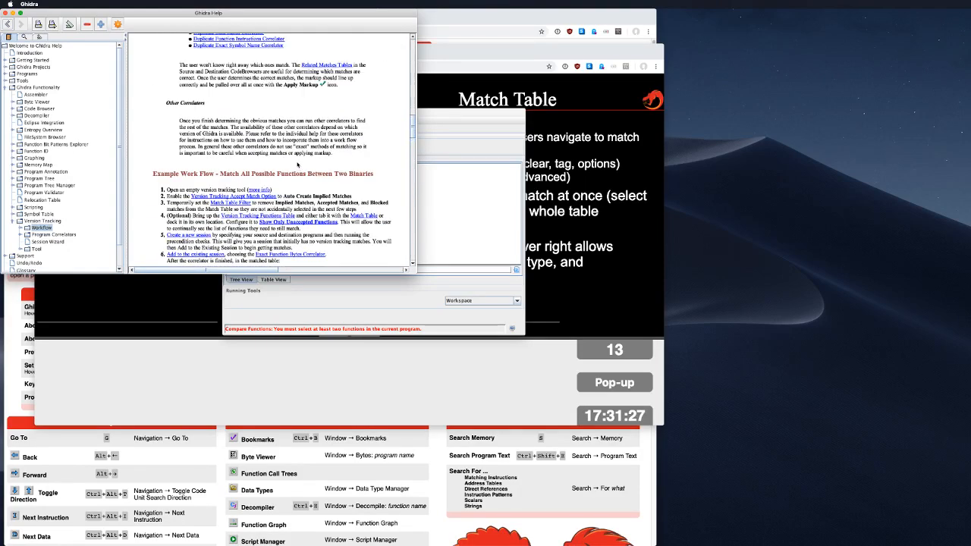
{"action": "left_click", "coordinate": [9, 13]}
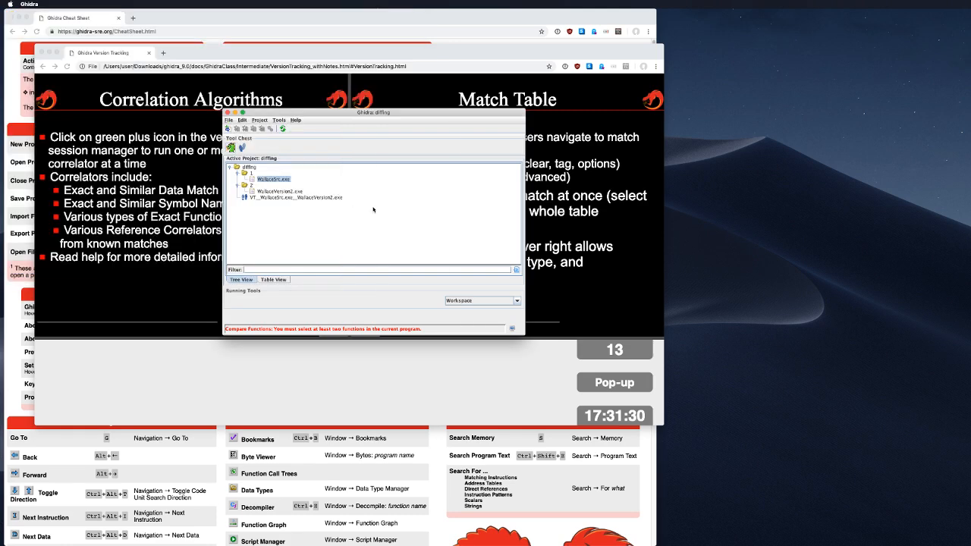
{"action": "left_click", "coordinate": [286, 198]}
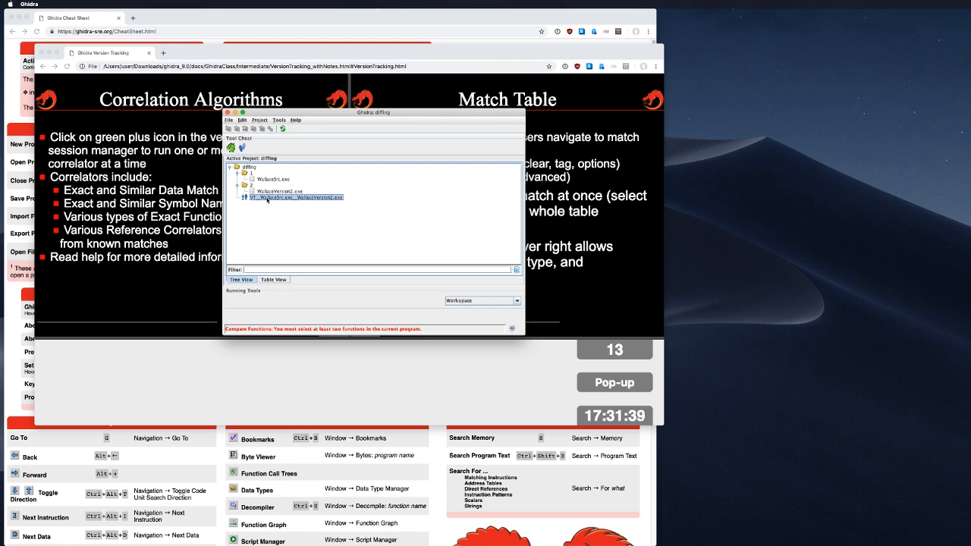
{"action": "double_click", "coordinate": [267, 199]}
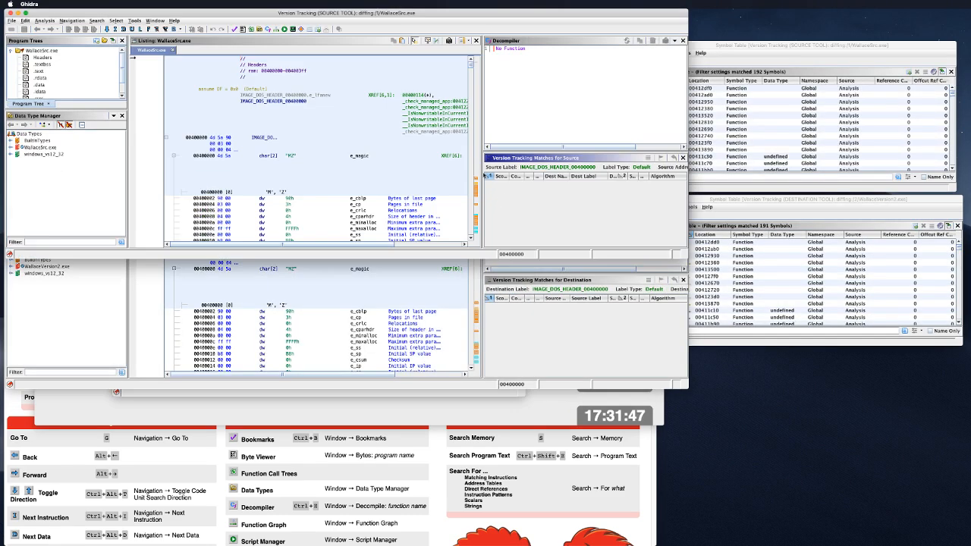
Step: Stack the destination tool below the source tool, then bring up Select Other Program for a diff
{"action": "left_click", "coordinate": [776, 195]}
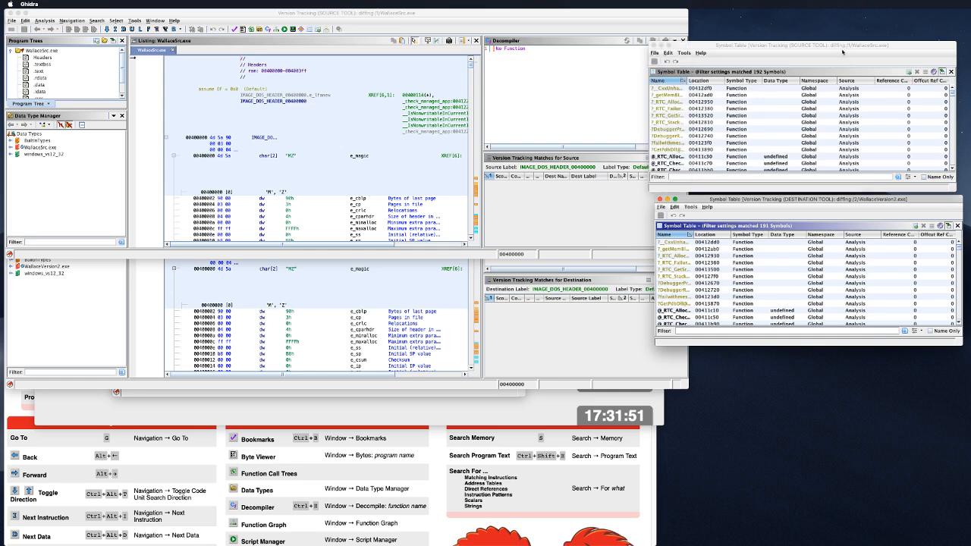
{"action": "left_click", "coordinate": [563, 98]}
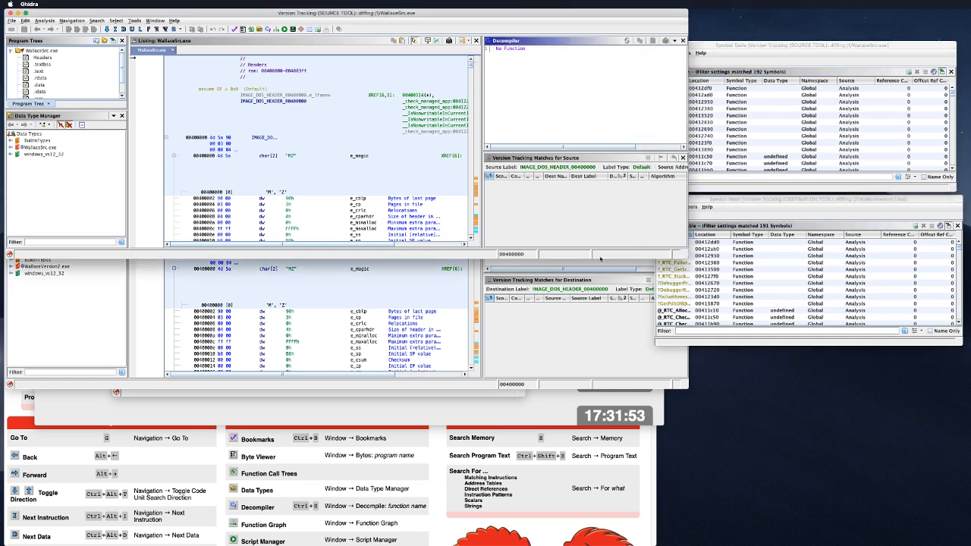
{"action": "left_click", "coordinate": [601, 314]}
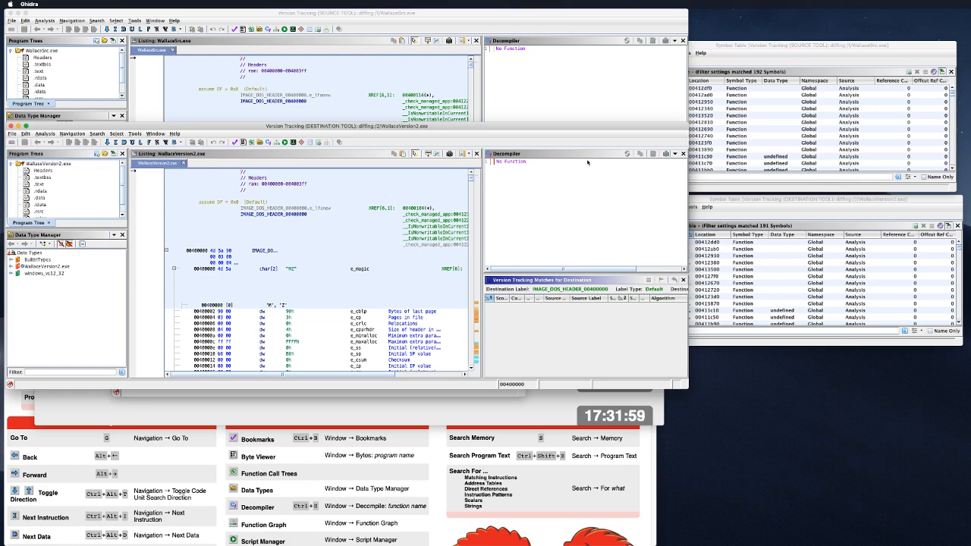
{"action": "left_click_drag", "start_coordinate": [530, 126], "coordinate": [527, 261]}
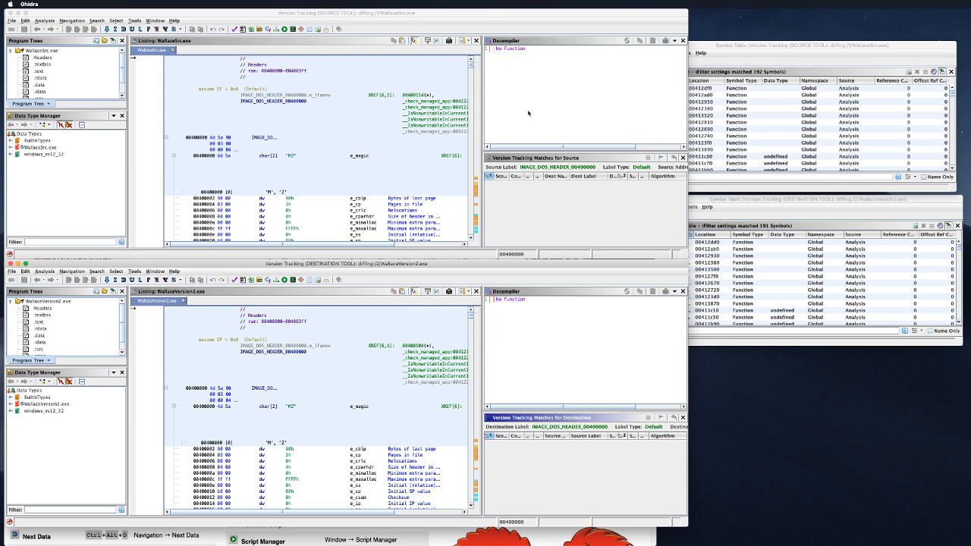
{"action": "left_click", "coordinate": [436, 42]}
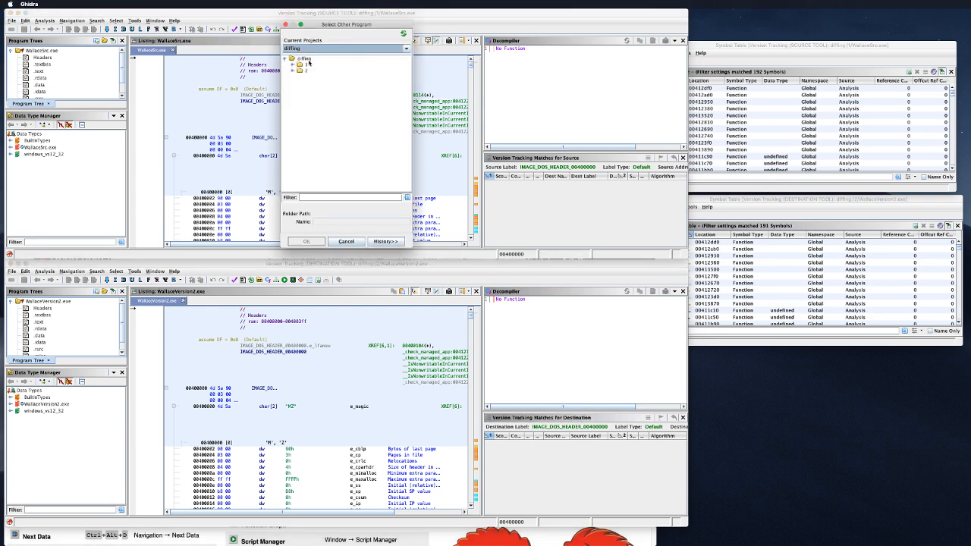
Step: Diff WallaceSrc.exe against WallaceVersion2.exe from folder 2 using all difference types
{"action": "left_click", "coordinate": [293, 71]}
{"action": "double_click", "coordinate": [328, 77]}
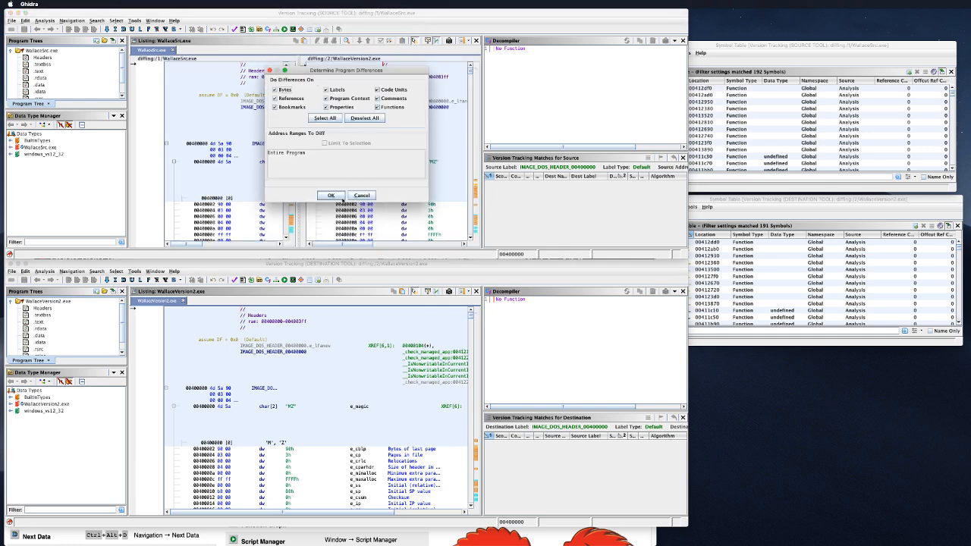
{"action": "left_click", "coordinate": [339, 196]}
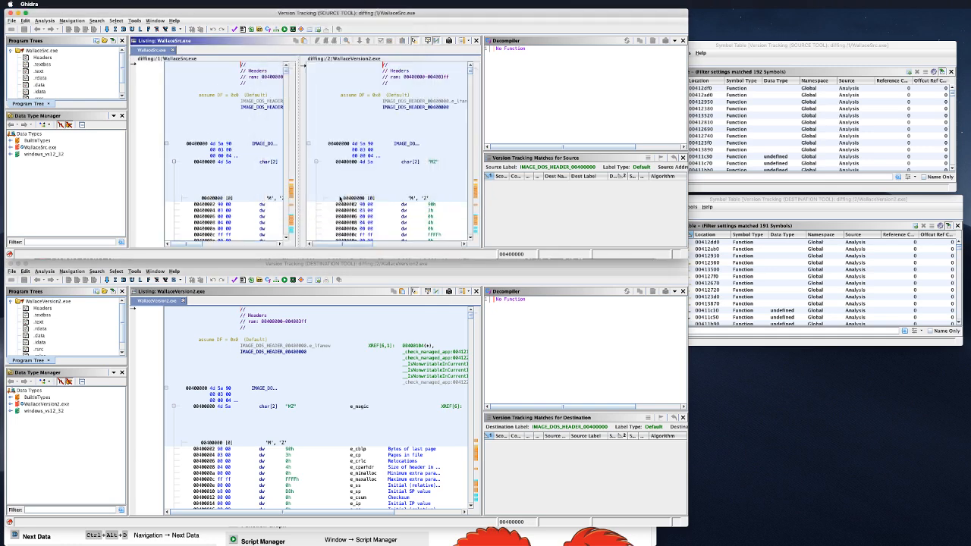
{"action": "key", "text": "Return"}
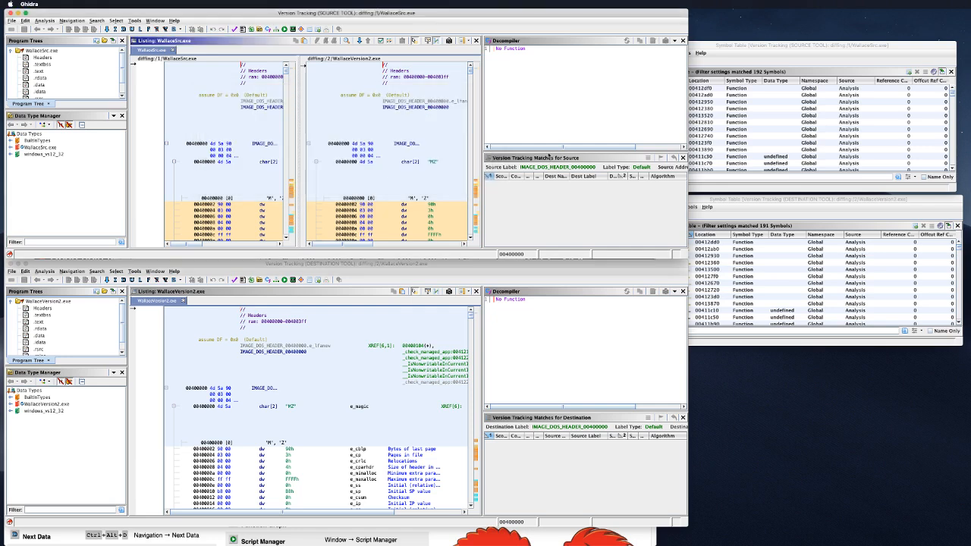
Step: Close the diff session, leaving the single WallaceSrc.exe listing
{"action": "left_click", "coordinate": [466, 40]}
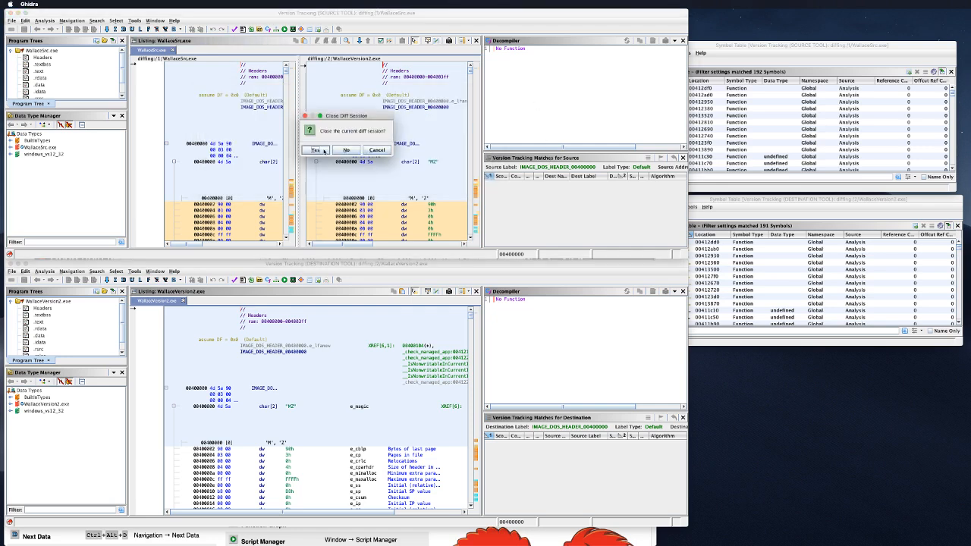
{"action": "left_click", "coordinate": [323, 150]}
{"action": "scroll", "coordinate": [362, 173], "scroll_direction": "down", "scroll_amount": 10}
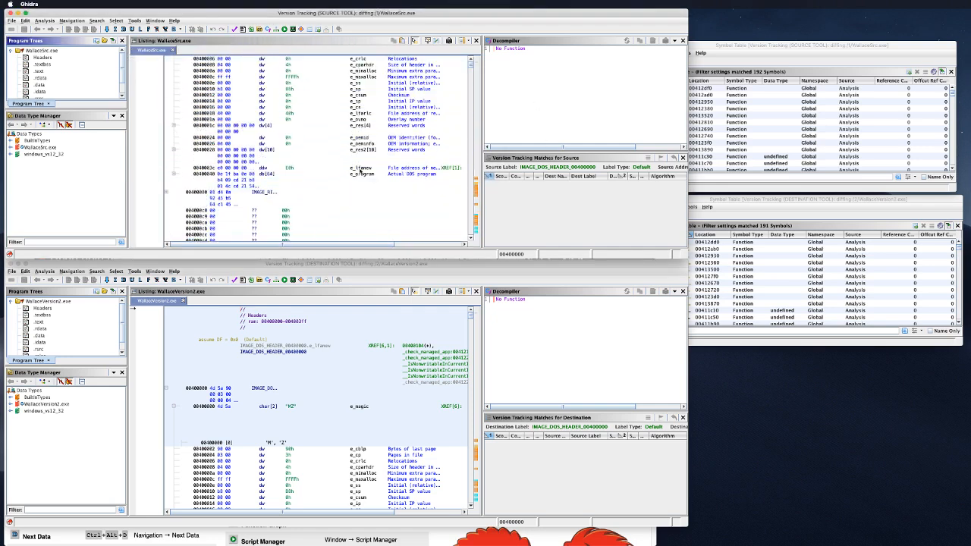
{"action": "scroll", "coordinate": [356, 173], "scroll_direction": "up", "scroll_amount": 3}
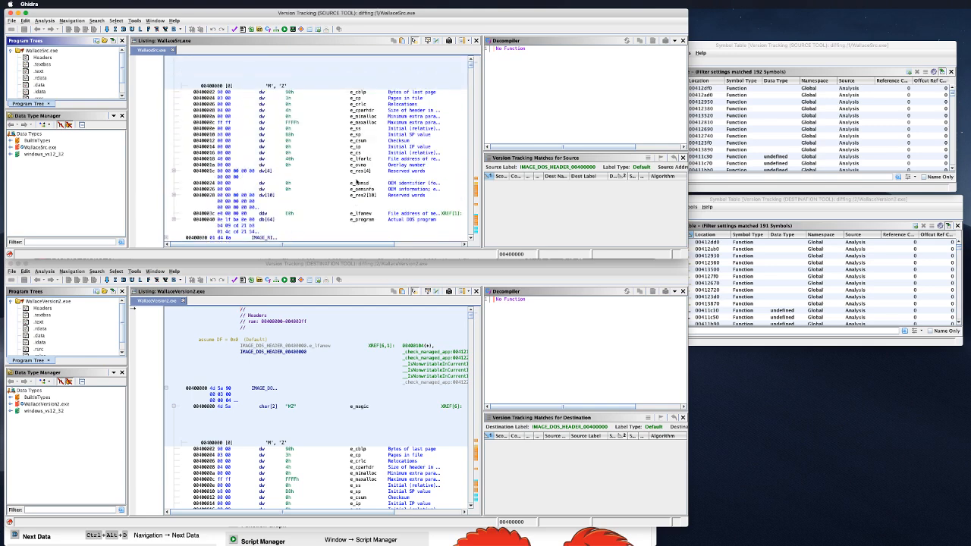
{"action": "scroll", "coordinate": [356, 182], "scroll_direction": "up", "scroll_amount": 5}
{"action": "scroll", "coordinate": [361, 370], "scroll_direction": "down", "scroll_amount": 10}
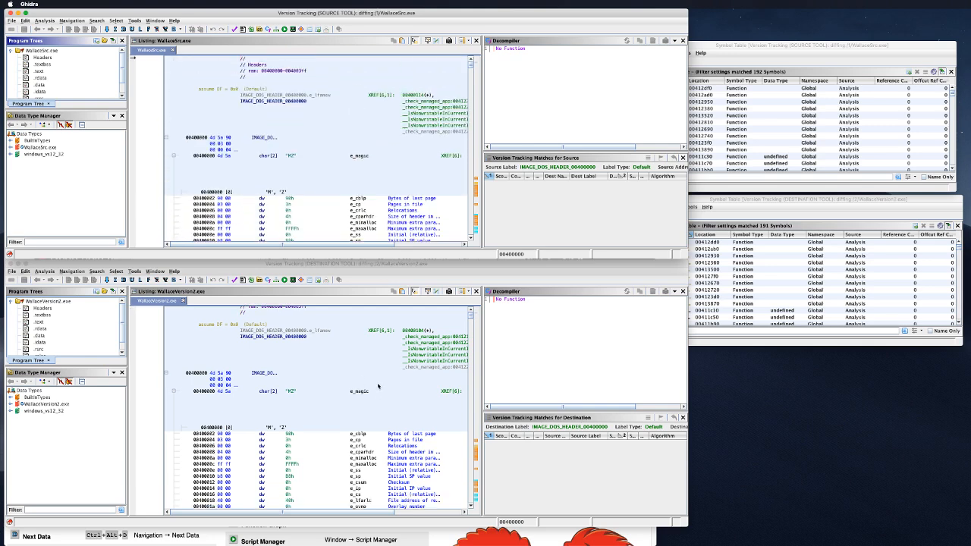
{"action": "scroll", "coordinate": [378, 391], "scroll_direction": "down", "scroll_amount": 15}
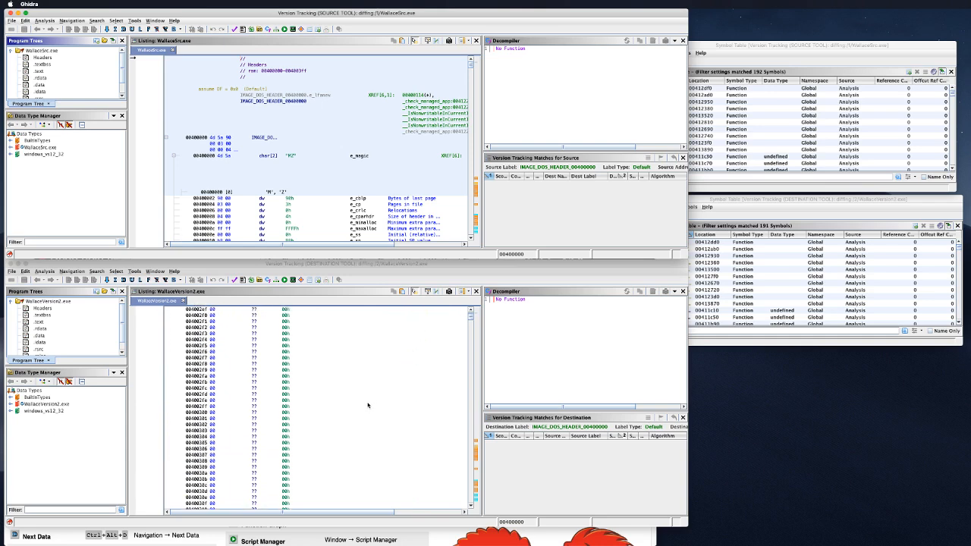
{"action": "scroll", "coordinate": [370, 401], "scroll_direction": "up", "scroll_amount": 10}
Step: Place the destination WallaceVersion2.exe listing on the 004000d0 IMAGE_NT line
{"action": "left_click", "coordinate": [622, 506]}
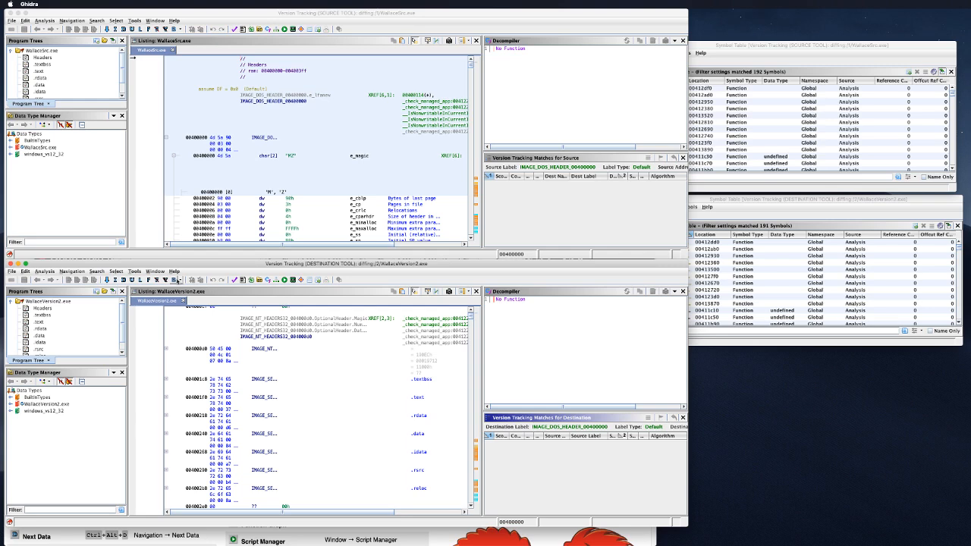
{"action": "left_click", "coordinate": [155, 270]}
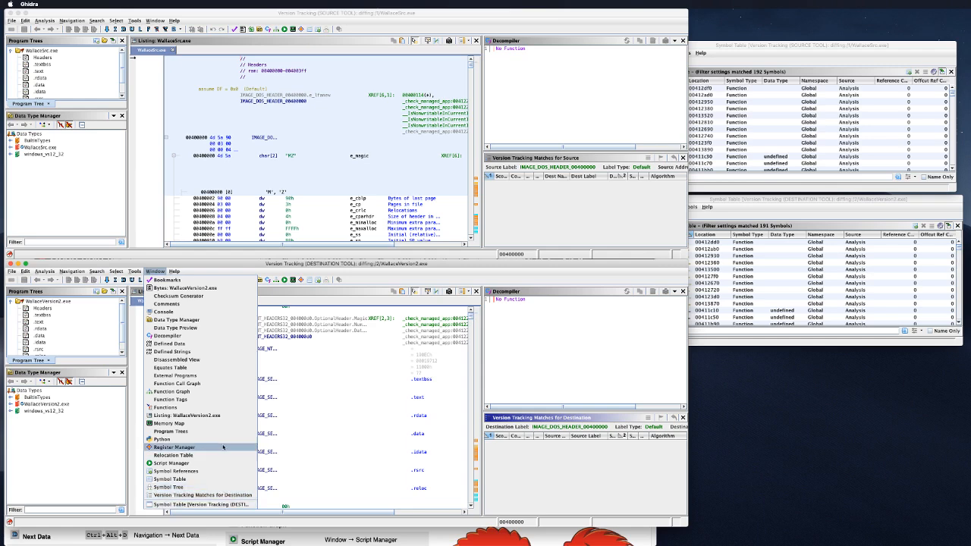
{"action": "left_click", "coordinate": [404, 362]}
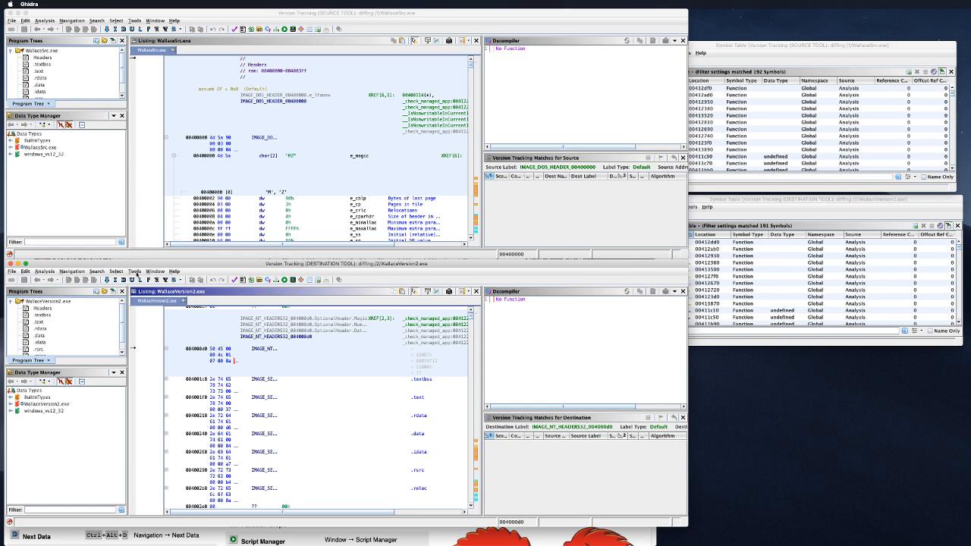
Step: Look over the Navigation menu, scroll past the section headers, and switch to the Chrome slides
{"action": "left_click", "coordinate": [26, 271]}
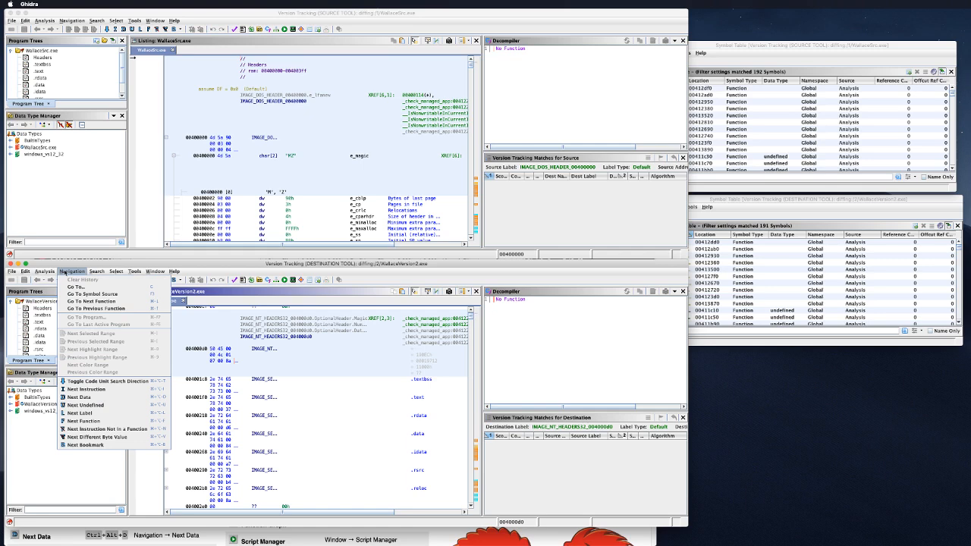
{"action": "left_click", "coordinate": [44, 271]}
{"action": "scroll", "coordinate": [355, 422], "scroll_direction": "down", "scroll_amount": 10}
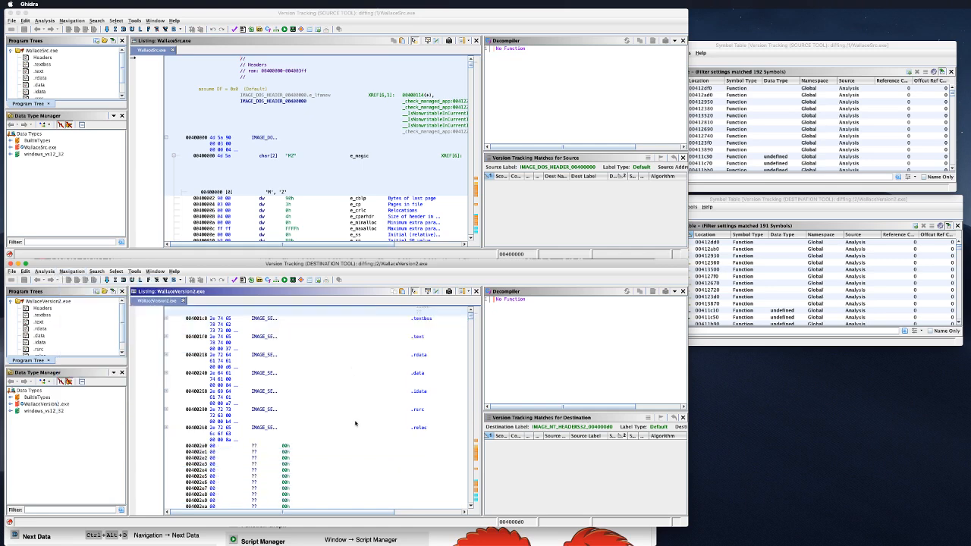
{"action": "scroll", "coordinate": [365, 432], "scroll_direction": "down", "scroll_amount": 9}
{"action": "key", "text": "super+Tab"}
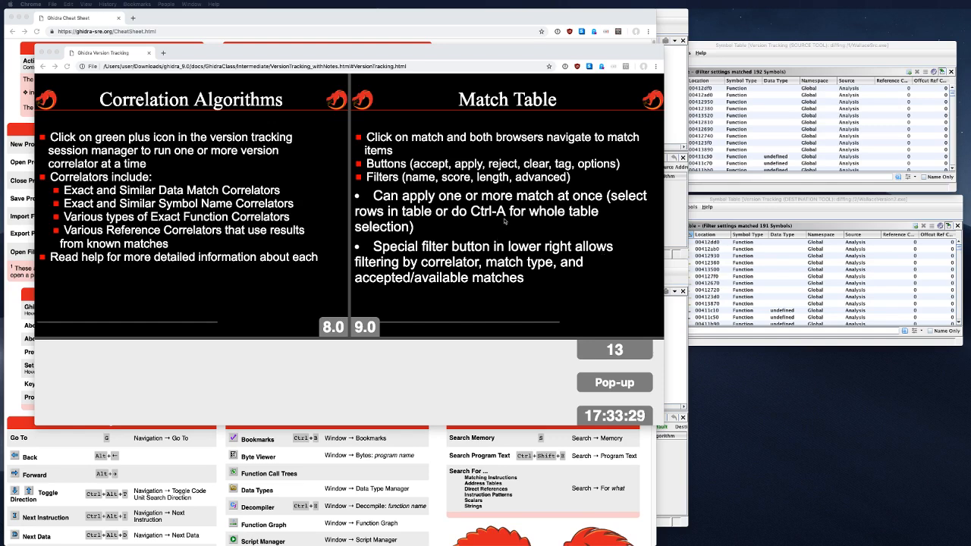
Step: Step back to the Validators and Correlation Algorithms slide, then return to Ghidra's symbol tables
{"action": "left_click", "coordinate": [506, 221]}
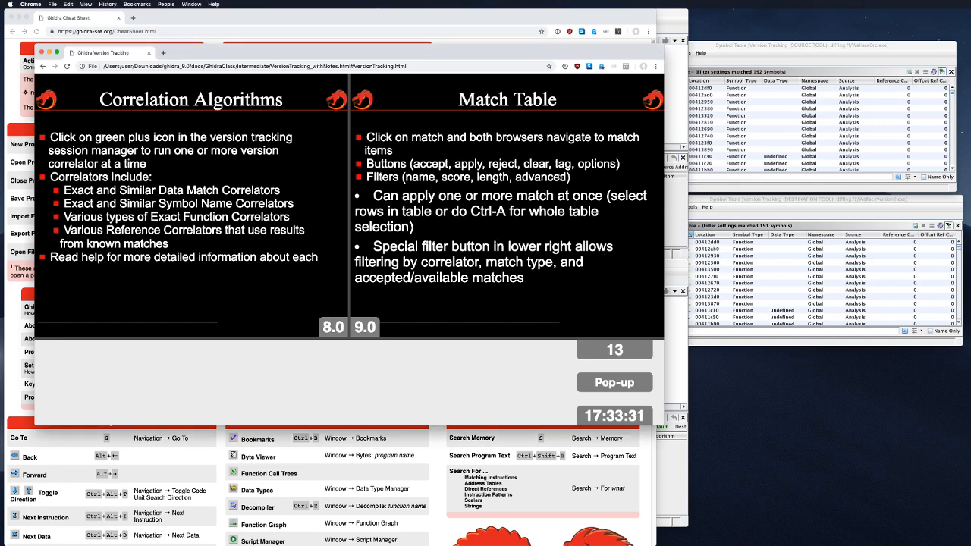
{"action": "key", "text": "Left"}
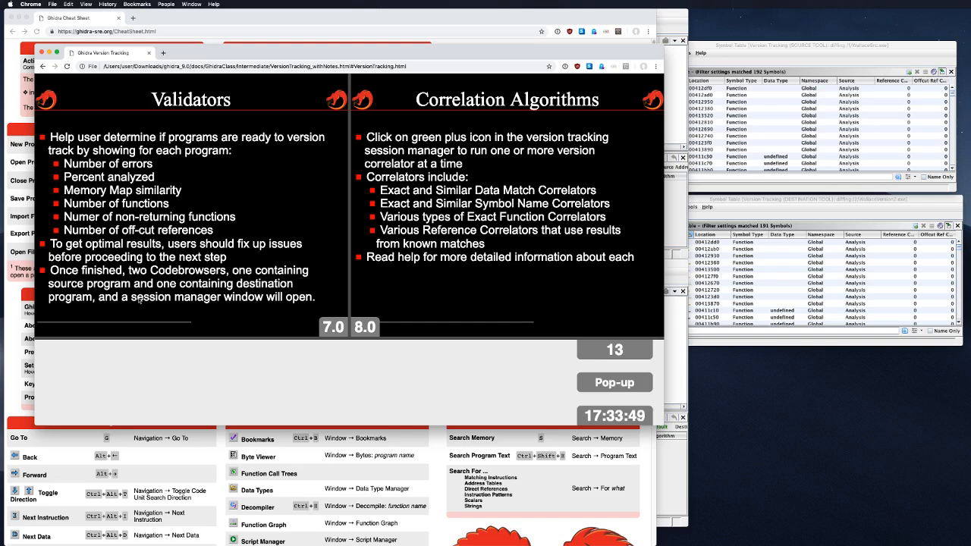
{"action": "left_click", "coordinate": [689, 91]}
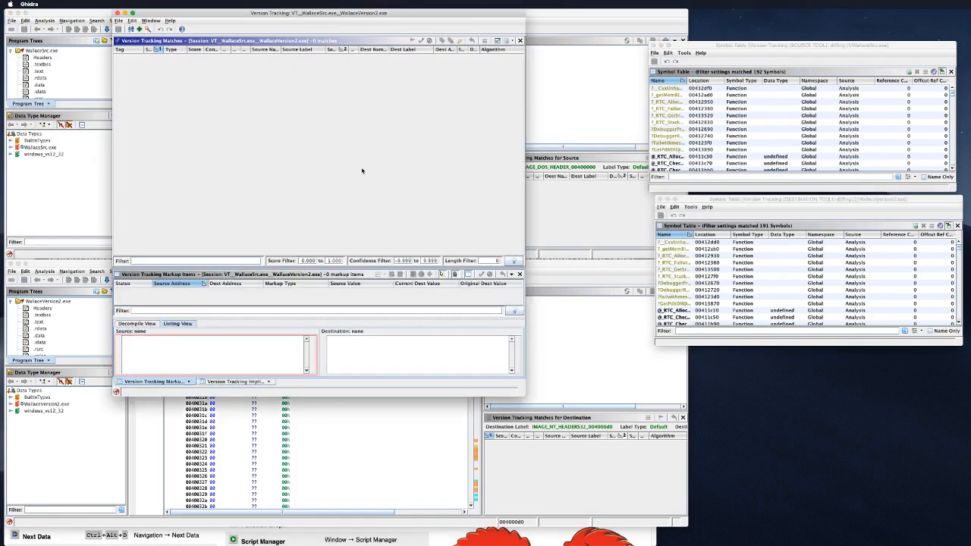
Step: Move the Version Tracking window toward the centre and launch the Version Tracking Wizard
{"action": "left_click_drag", "start_coordinate": [311, 17], "coordinate": [366, 66]}
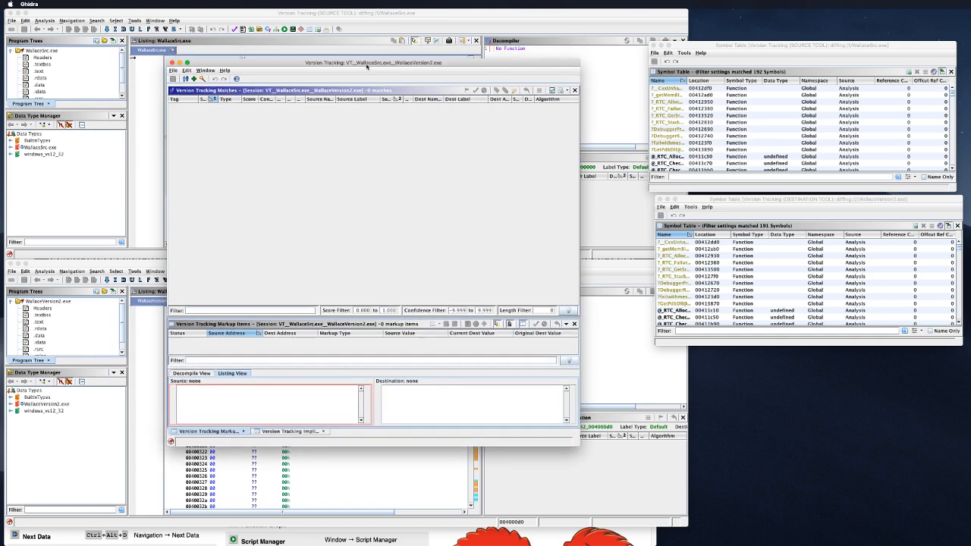
{"action": "left_click", "coordinate": [195, 79]}
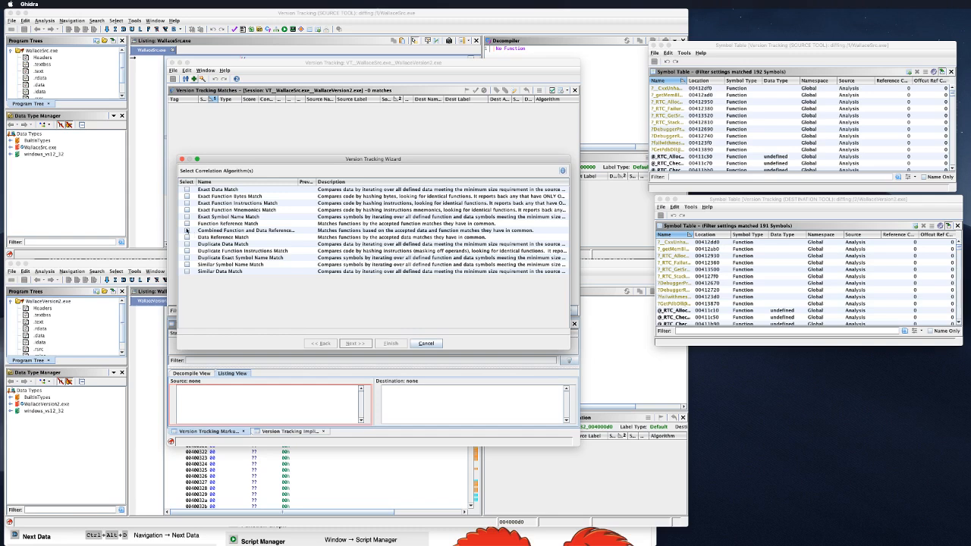
Step: Swap Function Reference Match for Combined Function and Data Reference Match, run it, and acknowledge no matches
{"action": "left_click", "coordinate": [187, 224]}
{"action": "left_click", "coordinate": [187, 223]}
{"action": "left_click", "coordinate": [188, 230]}
{"action": "left_click", "coordinate": [368, 344]}
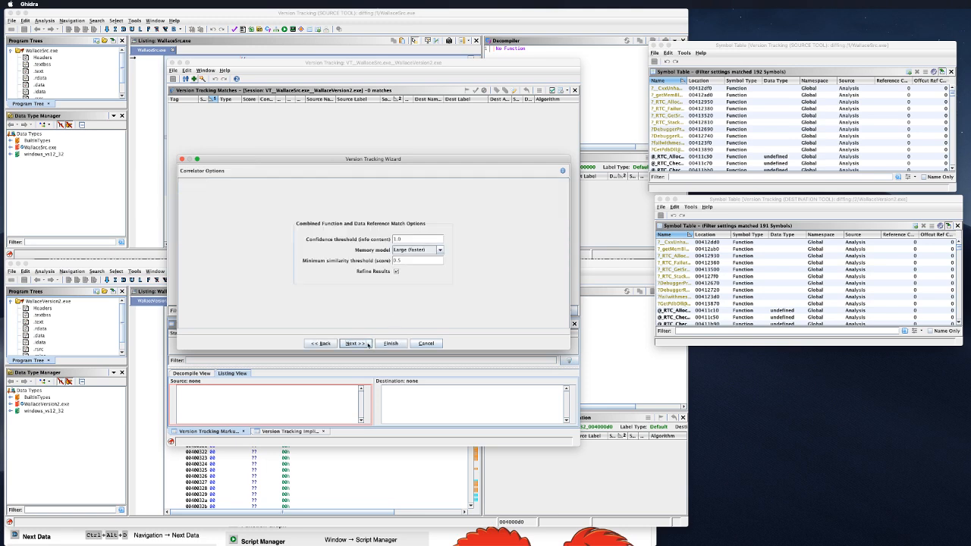
{"action": "left_click", "coordinate": [365, 345]}
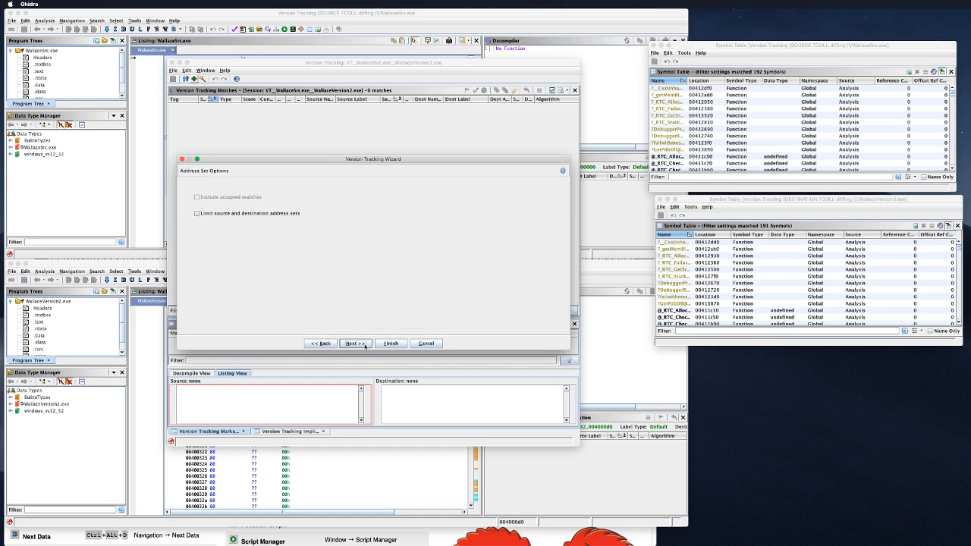
{"action": "left_click", "coordinate": [365, 345]}
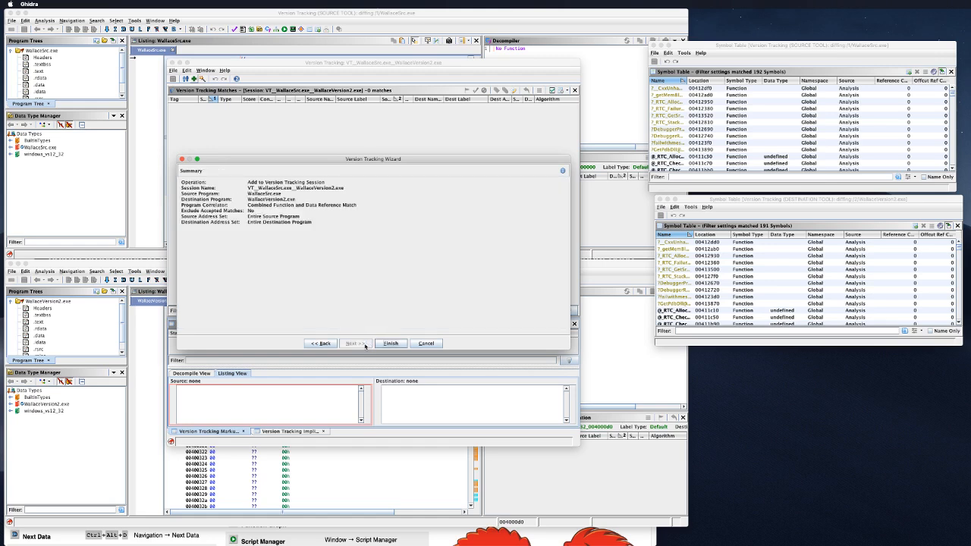
{"action": "left_click", "coordinate": [390, 343]}
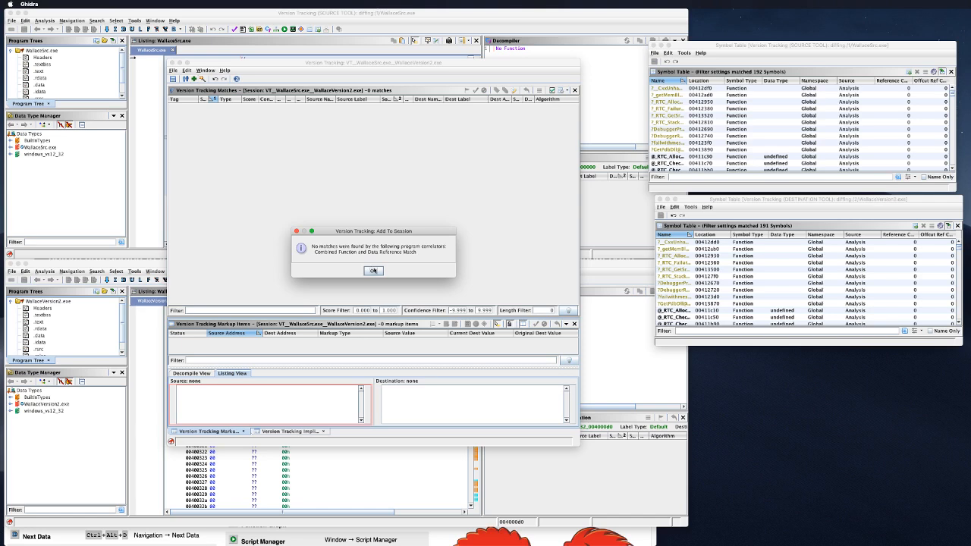
{"action": "left_click", "coordinate": [373, 271]}
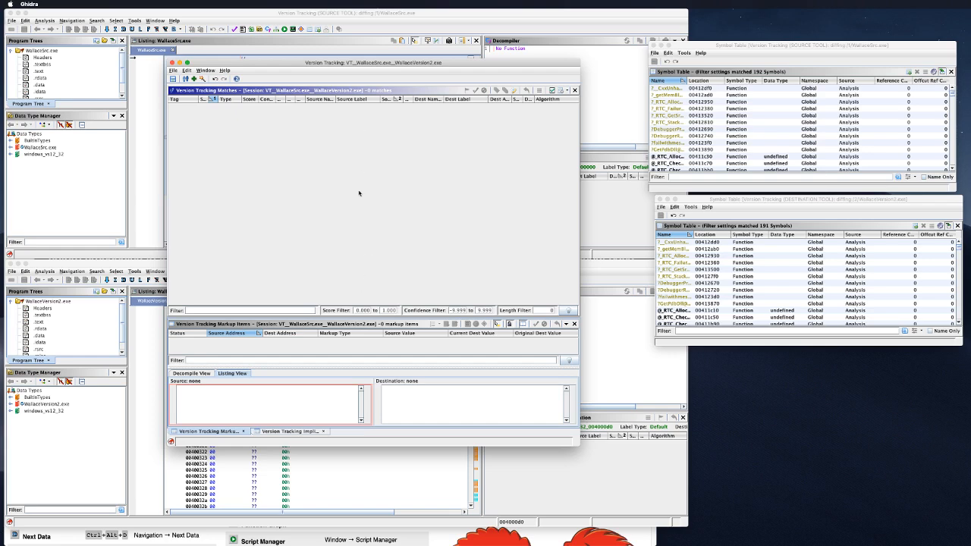
Step: Run Exact Function Bytes Match to add 18 matches, then reopen the Add to Session wizard
{"action": "left_click", "coordinate": [194, 79]}
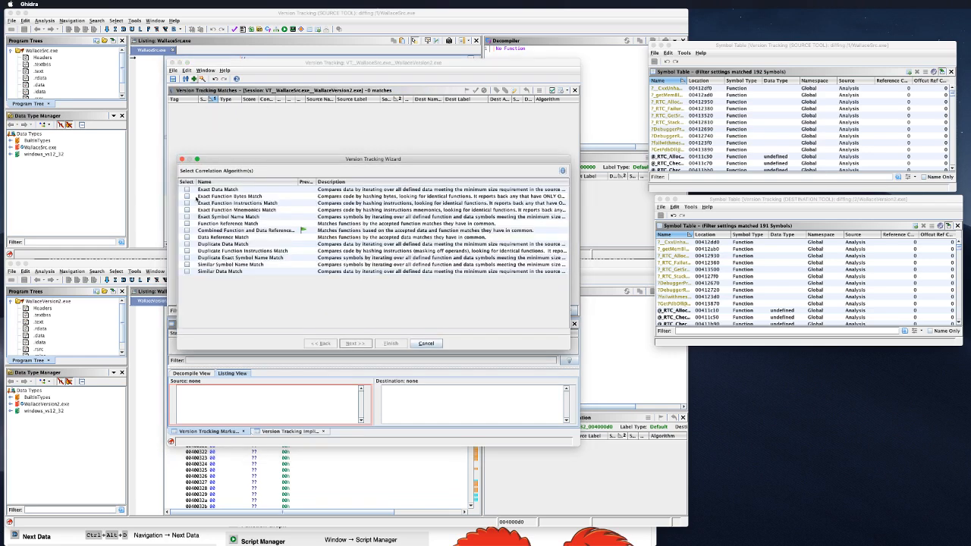
{"action": "left_click", "coordinate": [186, 196]}
{"action": "left_click", "coordinate": [364, 343]}
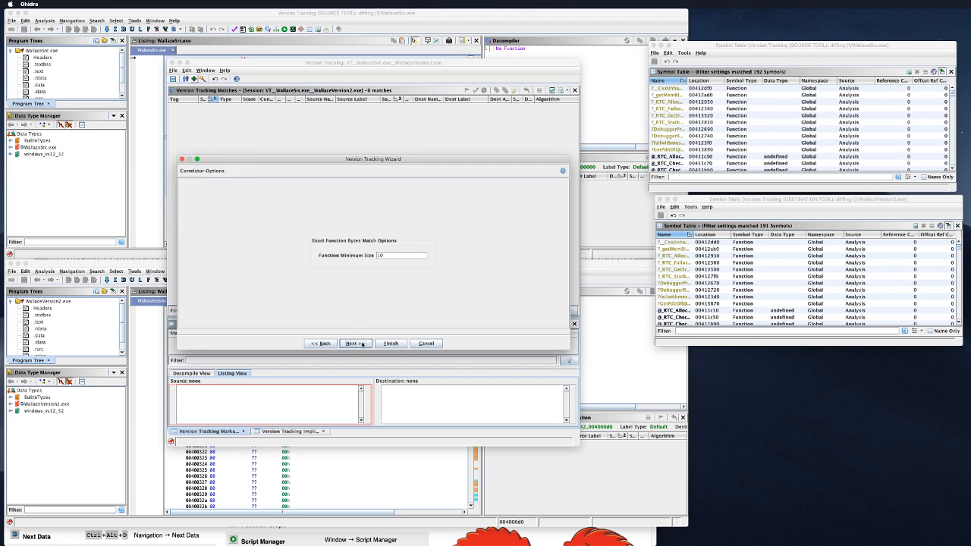
{"action": "left_click", "coordinate": [366, 345]}
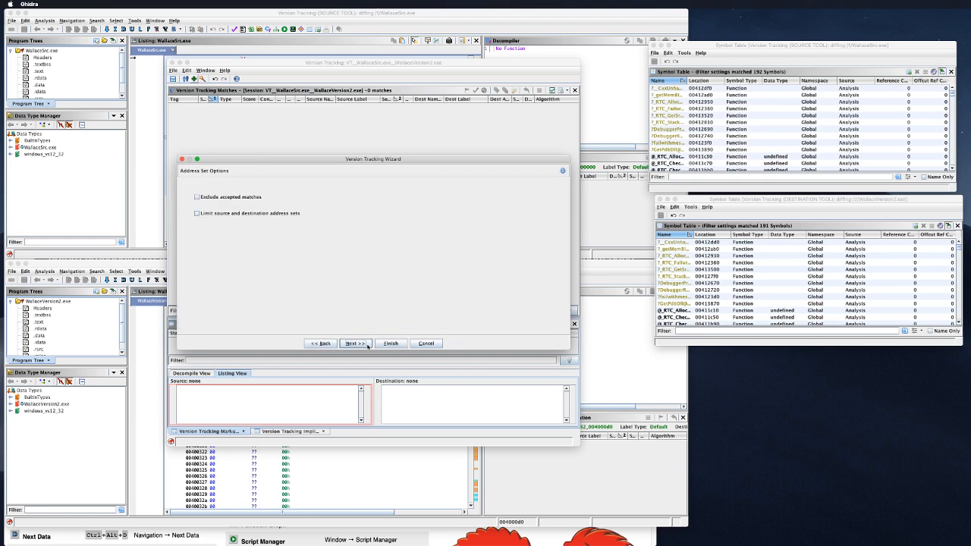
{"action": "left_click", "coordinate": [367, 344]}
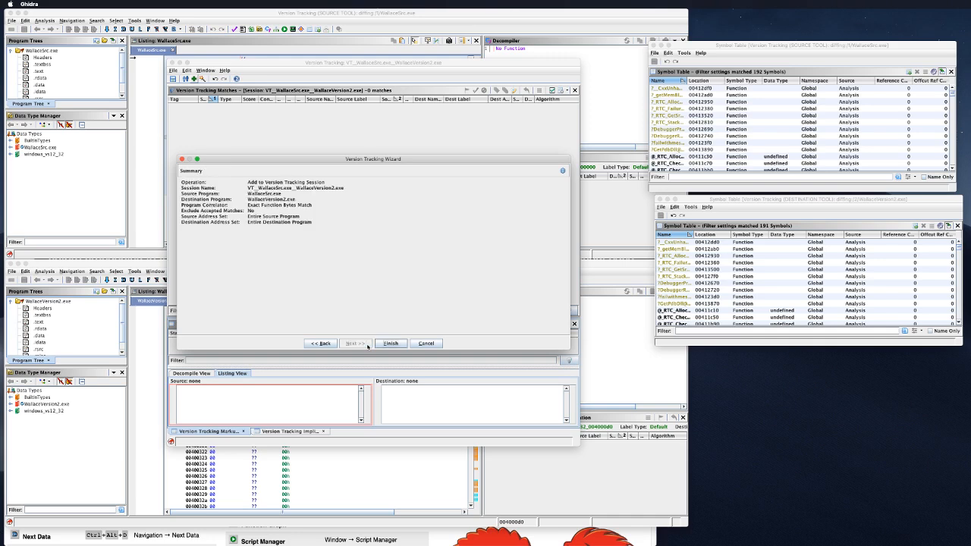
{"action": "left_click", "coordinate": [389, 344]}
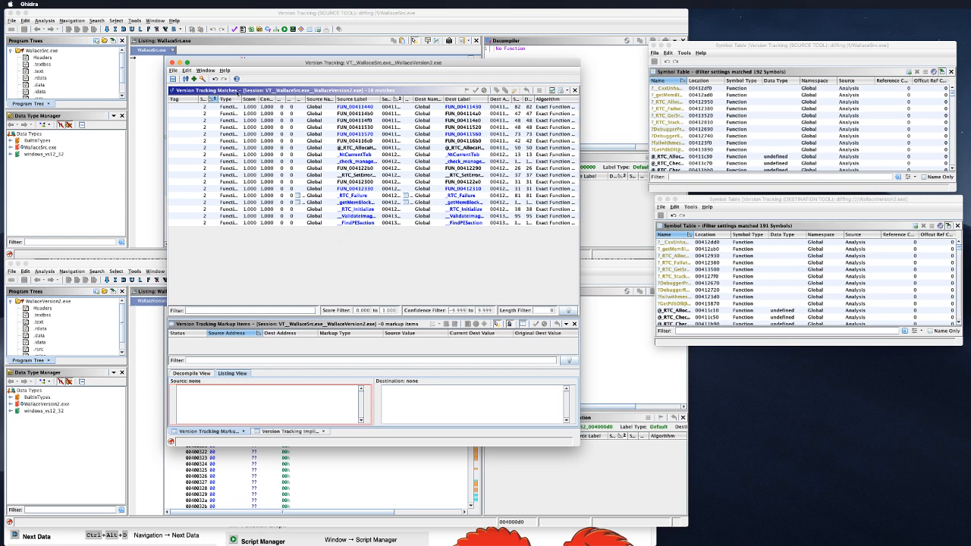
{"action": "left_click", "coordinate": [195, 79]}
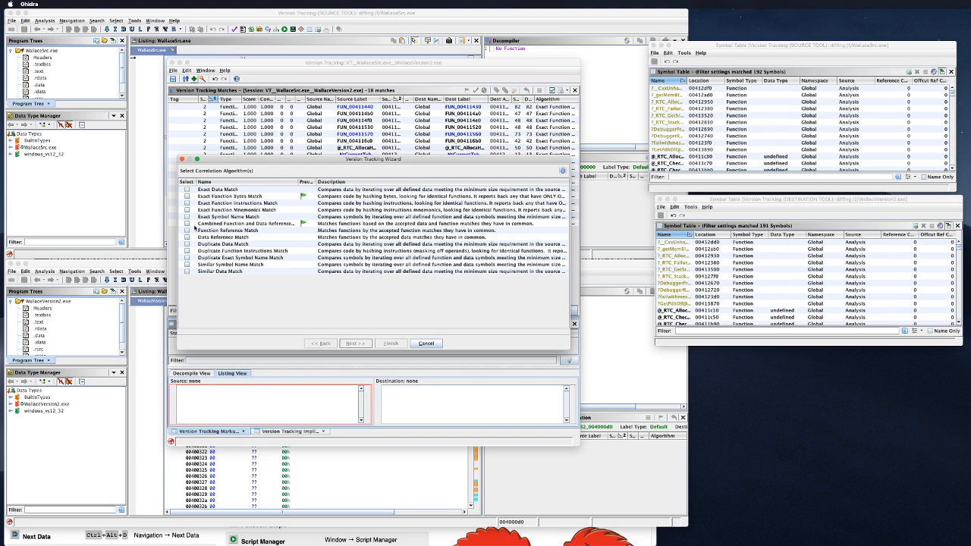
Step: Widen the Previous column, then run Function Reference Match and dismiss its no-matches message
{"action": "left_click_drag", "start_coordinate": [316, 182], "coordinate": [338, 181]}
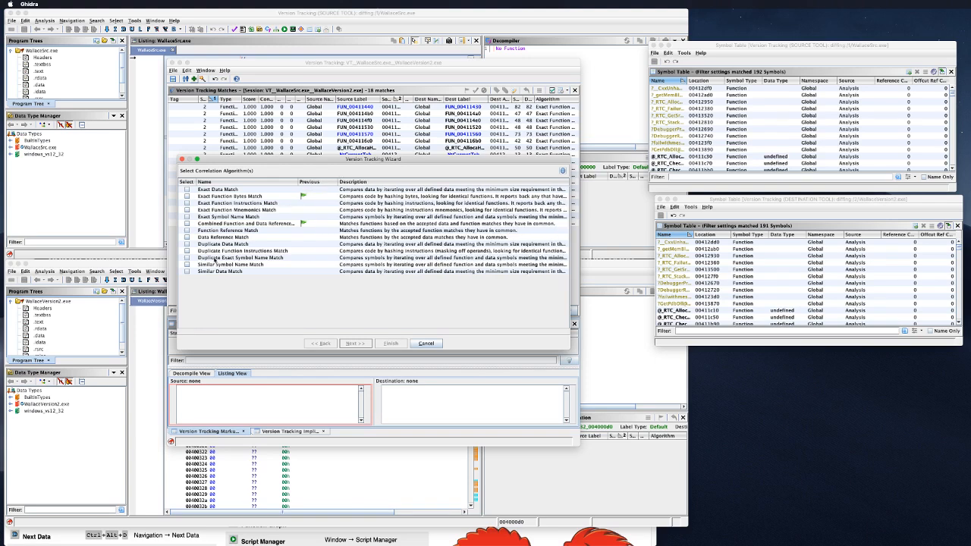
{"action": "left_click", "coordinate": [187, 272]}
{"action": "left_click", "coordinate": [186, 273]}
{"action": "left_click", "coordinate": [186, 231]}
{"action": "left_click", "coordinate": [371, 345]}
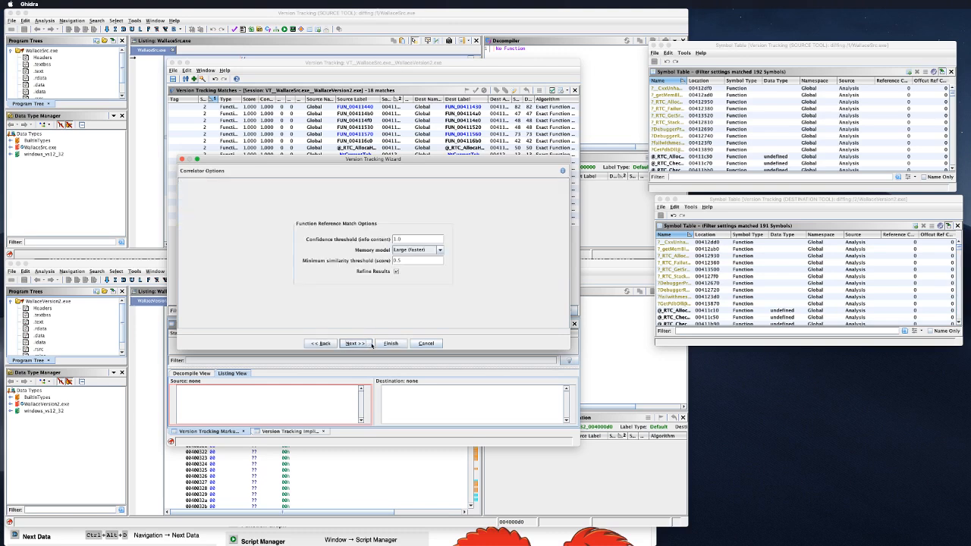
{"action": "left_click", "coordinate": [364, 345]}
{"action": "left_click", "coordinate": [364, 344]}
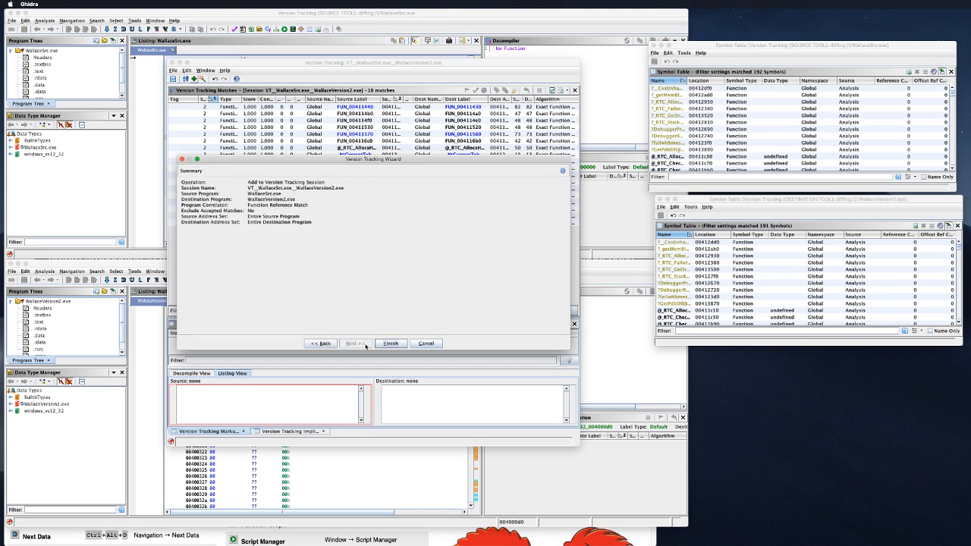
{"action": "left_click", "coordinate": [390, 344]}
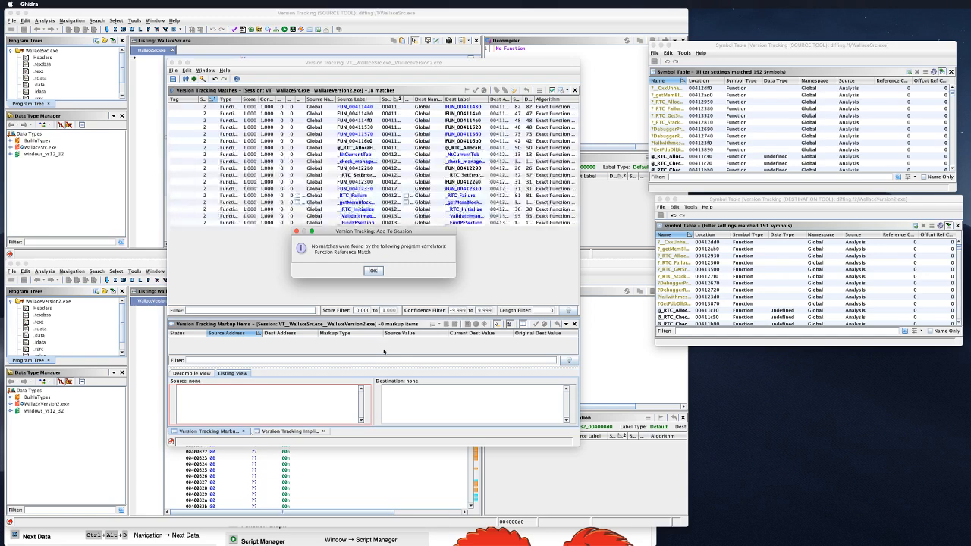
{"action": "left_click", "coordinate": [373, 271]}
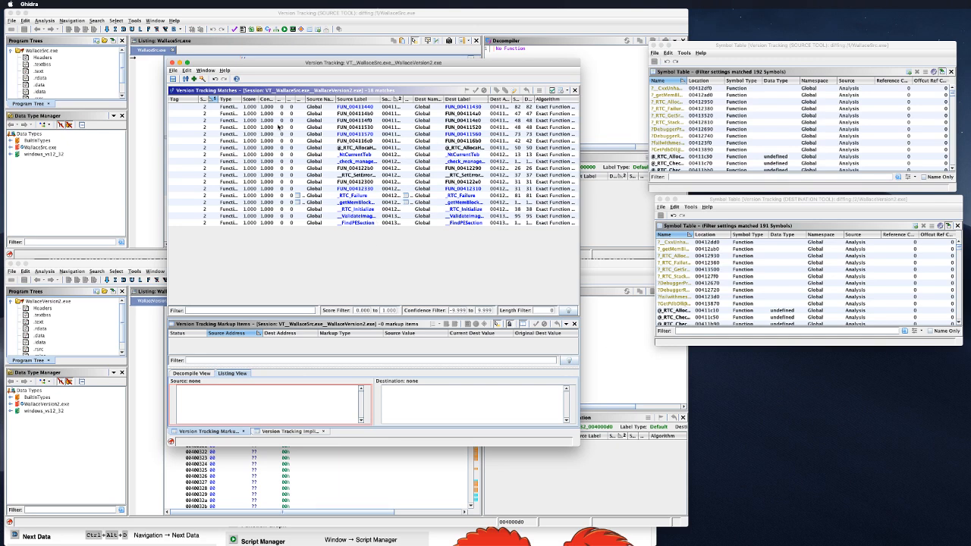
Step: Reopen the wizard and tick all twelve correlators, from Exact Data Match to Similar Symbol Name Match
{"action": "left_click", "coordinate": [194, 78]}
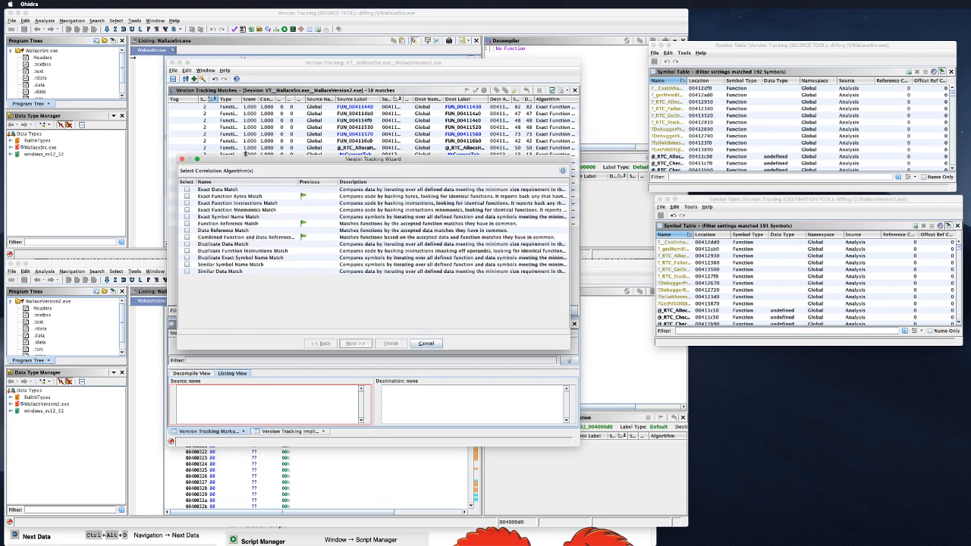
{"action": "left_click", "coordinate": [186, 189]}
{"action": "left_click", "coordinate": [187, 196]}
{"action": "left_click", "coordinate": [186, 202]}
{"action": "left_click", "coordinate": [187, 210]}
{"action": "left_click", "coordinate": [187, 216]}
{"action": "left_click", "coordinate": [187, 223]}
{"action": "left_click", "coordinate": [186, 230]}
{"action": "left_click", "coordinate": [187, 237]}
{"action": "left_click", "coordinate": [186, 244]}
{"action": "left_click", "coordinate": [187, 251]}
{"action": "left_click", "coordinate": [186, 257]}
{"action": "left_click", "coordinate": [187, 265]}
Step: Run all selected correlators, growing the session to 584 matches, and dismiss the no-matches message
{"action": "left_click", "coordinate": [355, 343]}
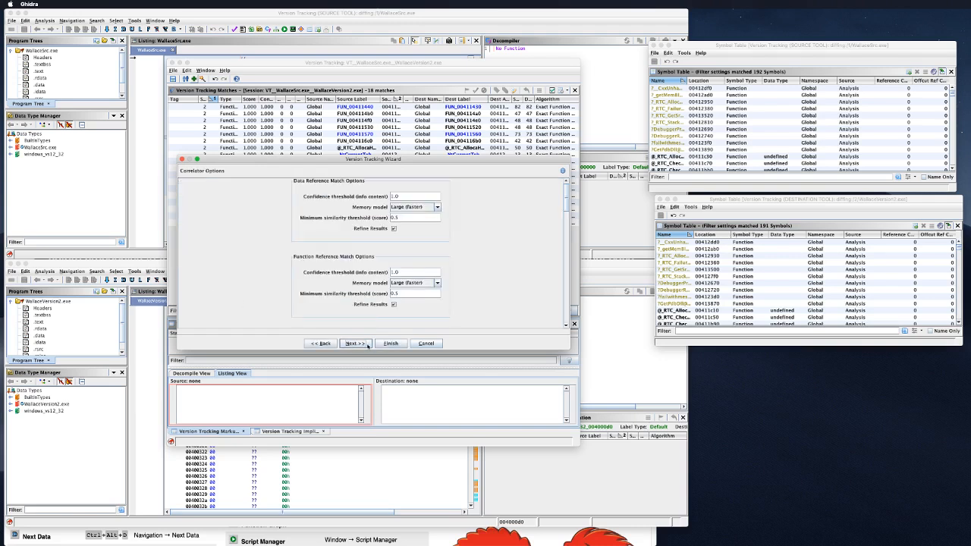
{"action": "left_click", "coordinate": [369, 345]}
{"action": "left_click", "coordinate": [357, 343]}
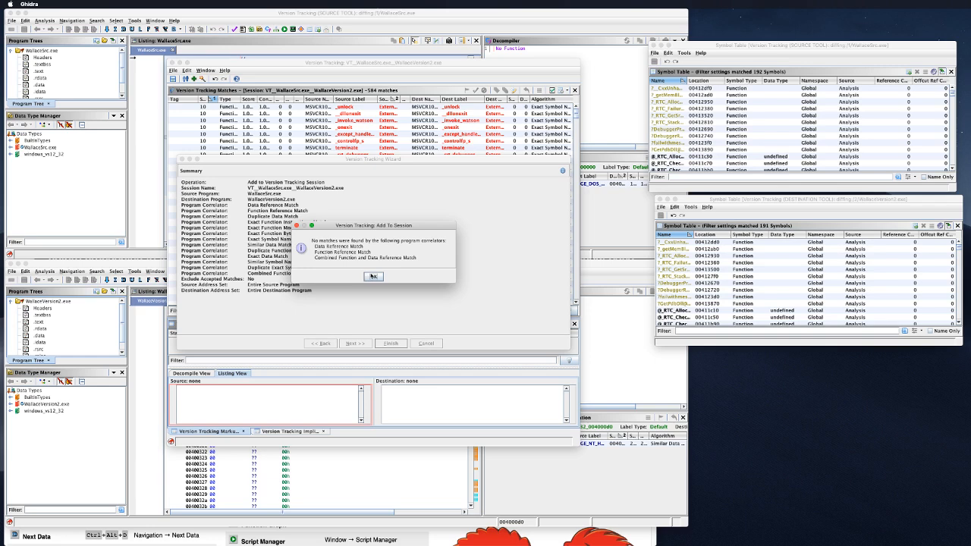
{"action": "left_click", "coordinate": [372, 276]}
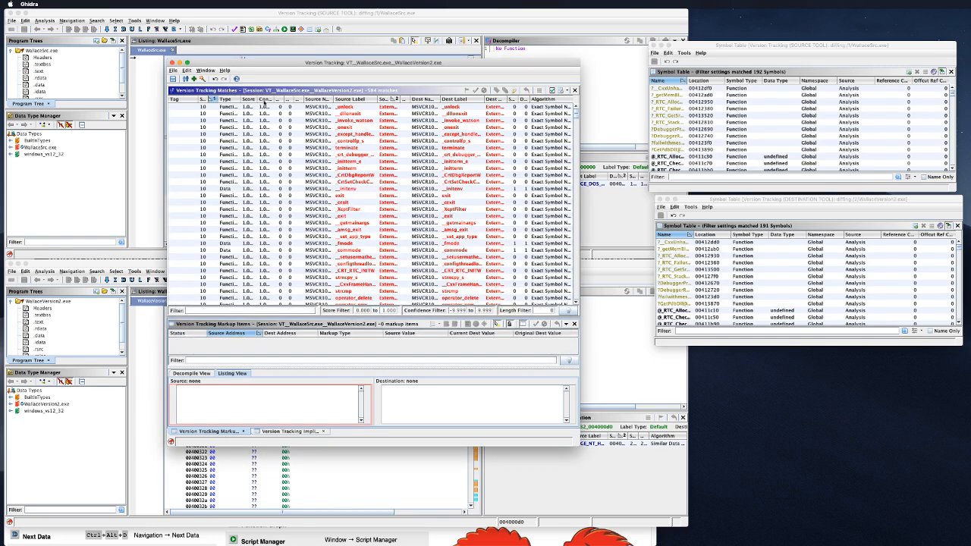
Step: Widen and sort by the Score column, and widen the address columns to show full addresses
{"action": "left_click_drag", "start_coordinate": [262, 100], "coordinate": [329, 100]}
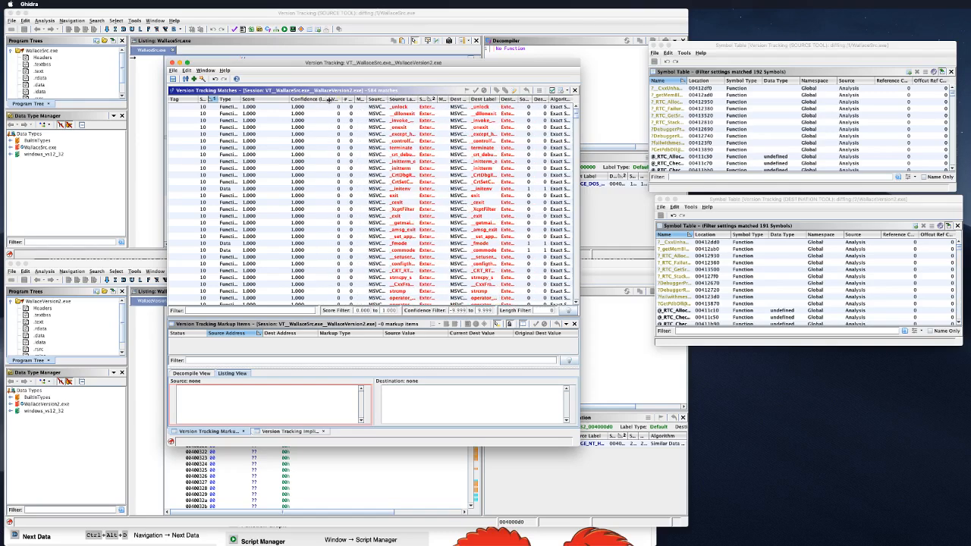
{"action": "left_click", "coordinate": [264, 99]}
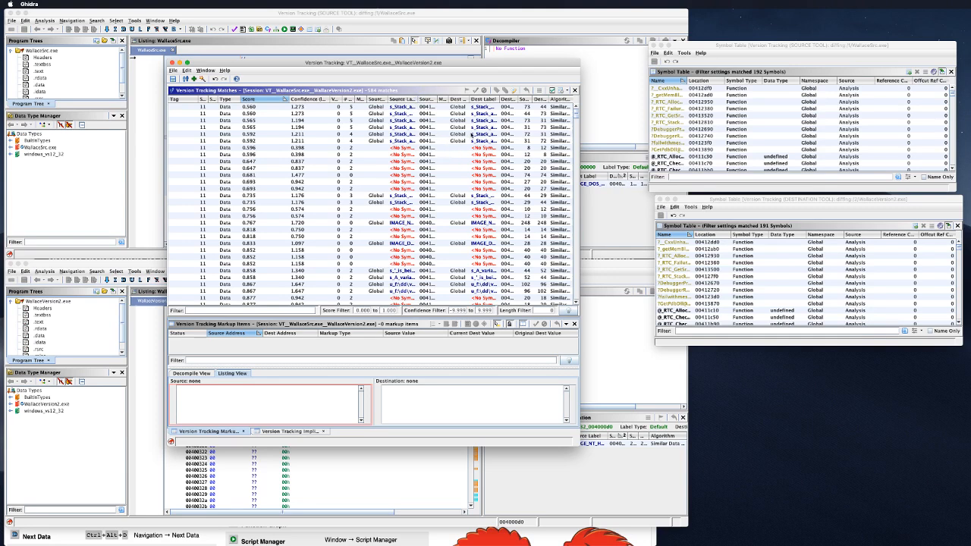
{"action": "left_click_drag", "start_coordinate": [519, 98], "coordinate": [551, 98]}
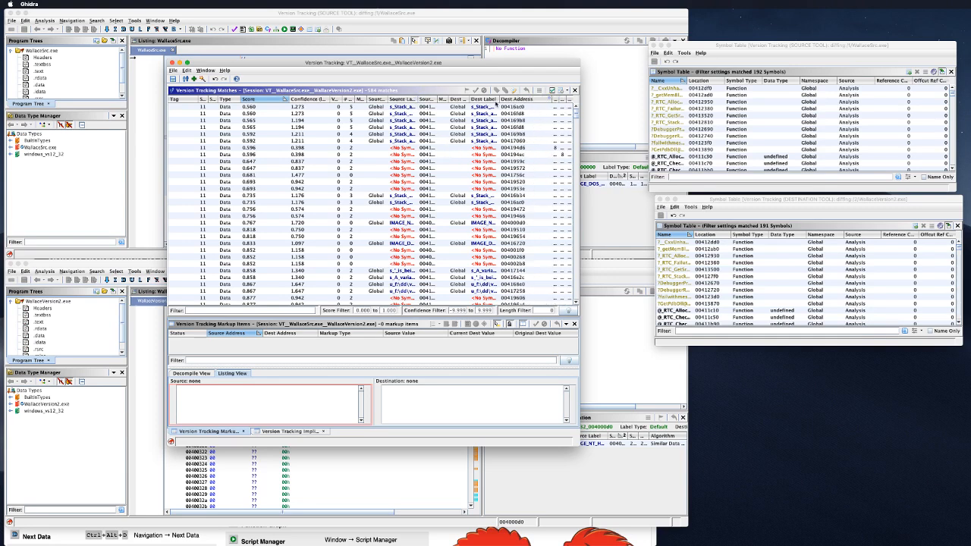
{"action": "left_click_drag", "start_coordinate": [437, 98], "coordinate": [464, 98]}
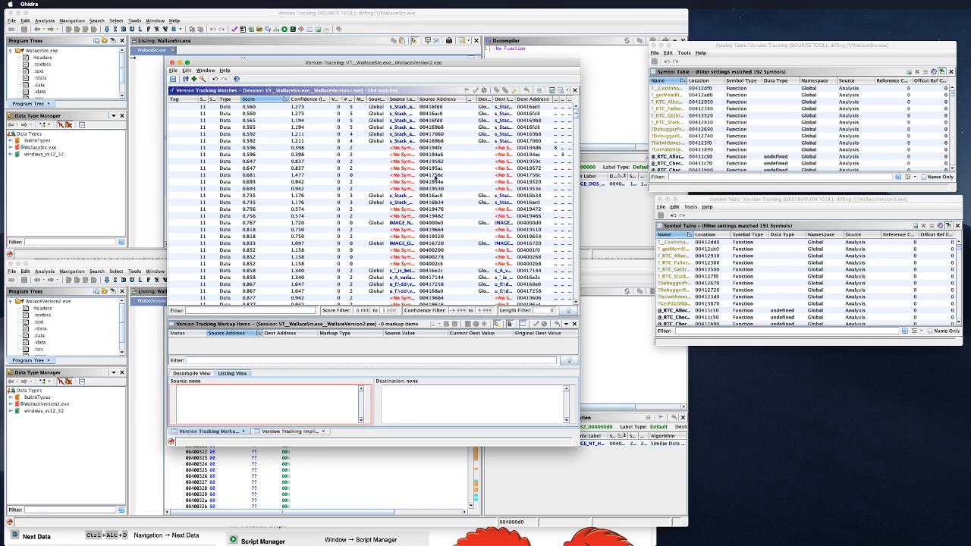
{"action": "scroll", "coordinate": [415, 176], "scroll_direction": "down", "scroll_amount": 3}
{"action": "scroll", "coordinate": [270, 202], "scroll_direction": "down", "scroll_amount": 2}
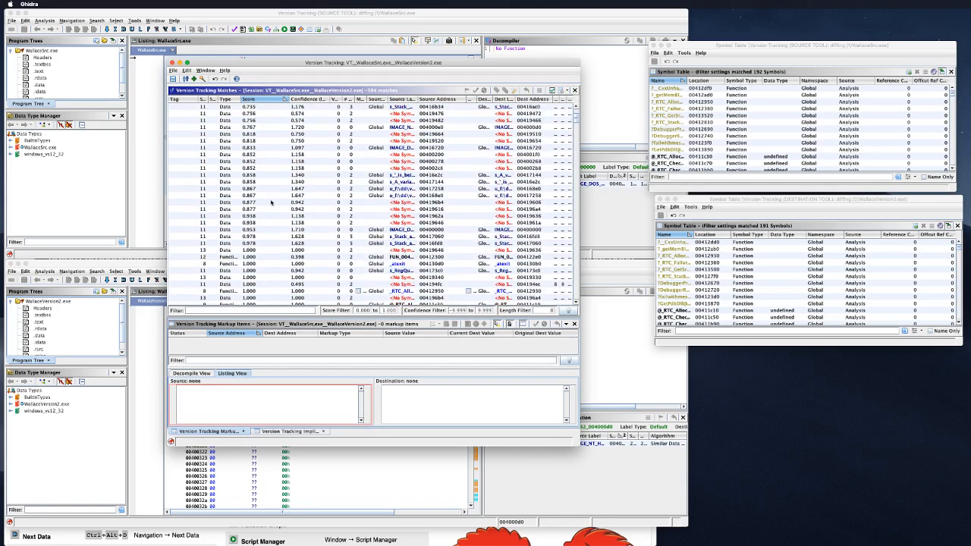
Step: Select the FUN_00412300 match, enlarge the comparison panes, and maximize the Version Tracking window
{"action": "left_click", "coordinate": [386, 258]}
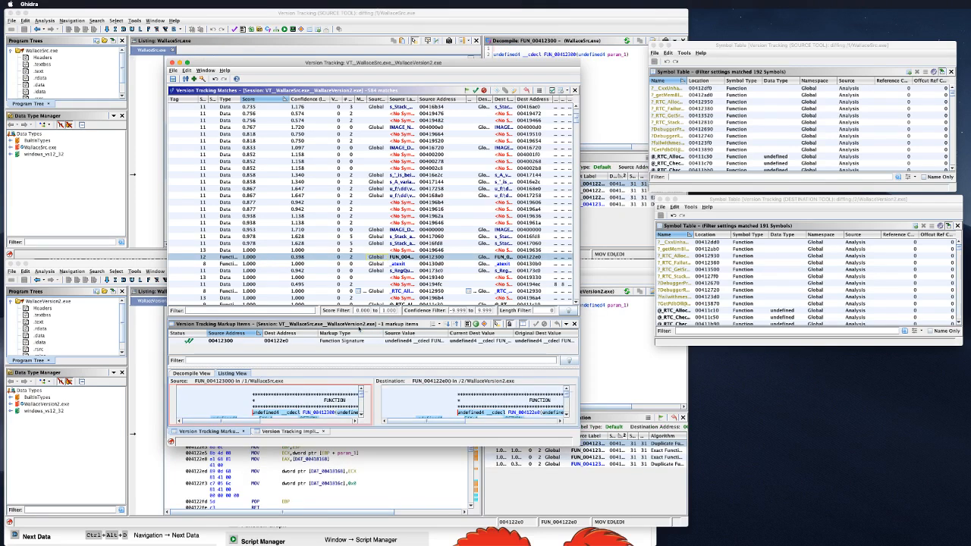
{"action": "left_click_drag", "start_coordinate": [402, 368], "coordinate": [401, 334]}
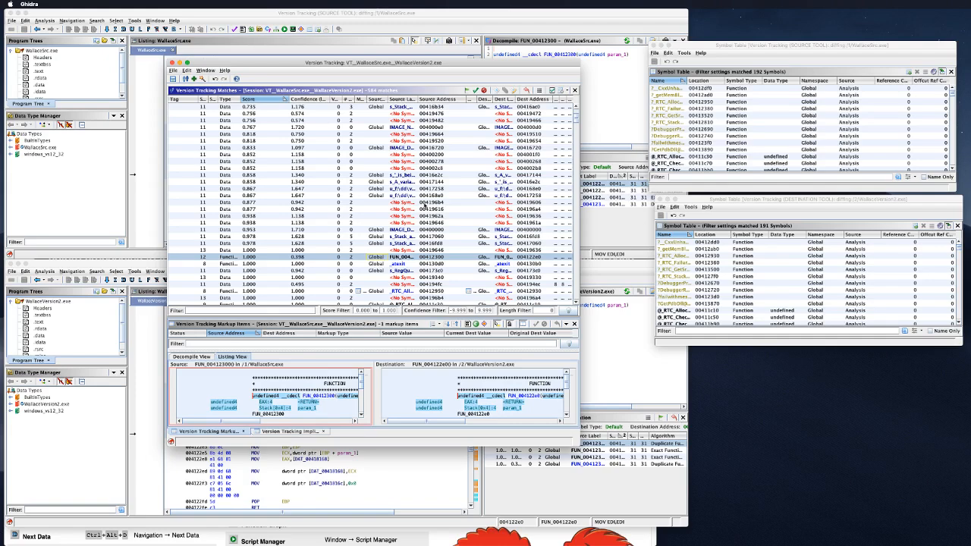
{"action": "double_click", "coordinate": [448, 59]}
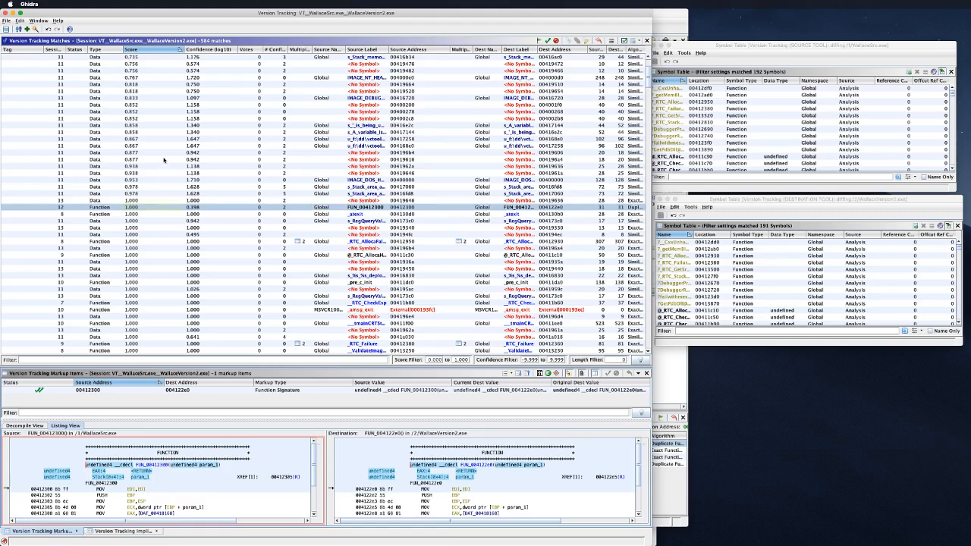
Step: Sort the matches by source label and scroll through the list
{"action": "scroll", "coordinate": [172, 132], "scroll_direction": "up", "scroll_amount": 5}
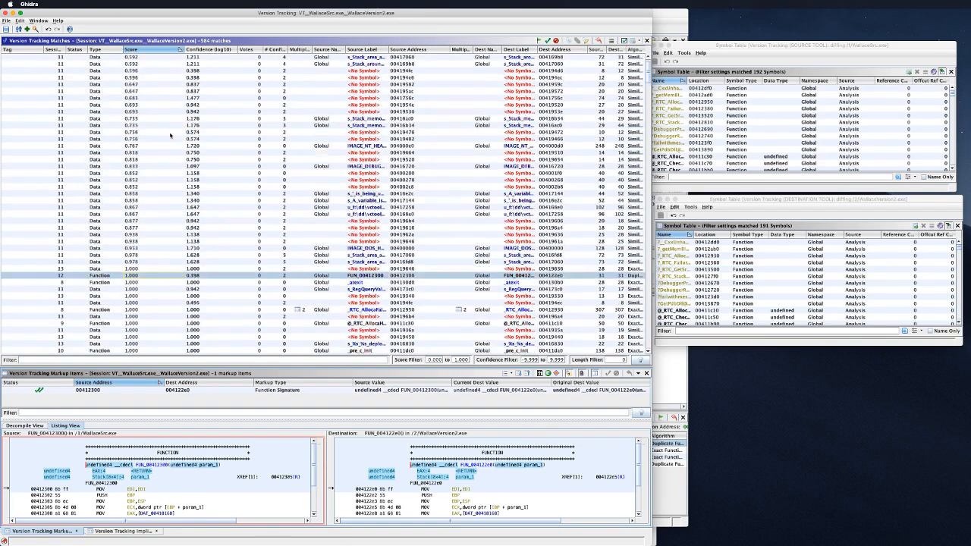
{"action": "left_click", "coordinate": [373, 50]}
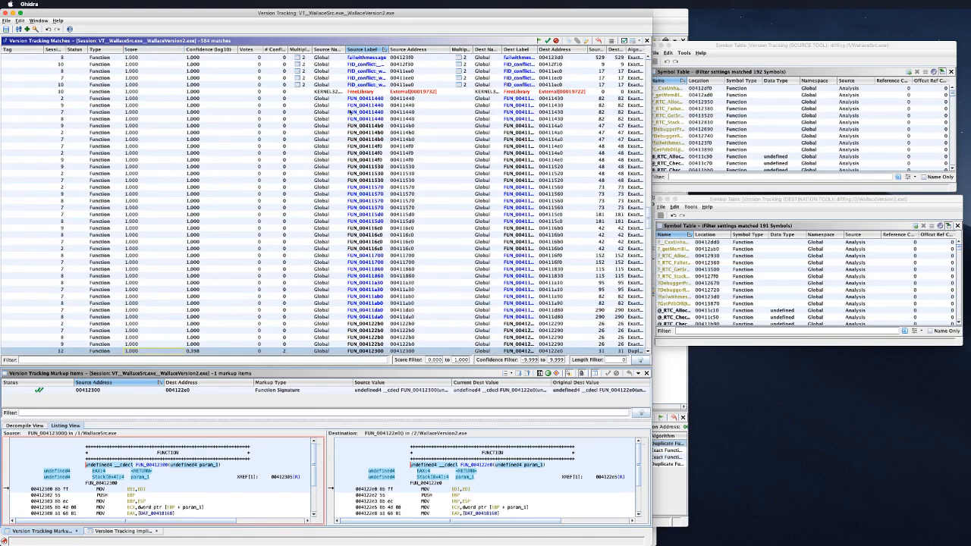
{"action": "scroll", "coordinate": [345, 113], "scroll_direction": "up", "scroll_amount": 3}
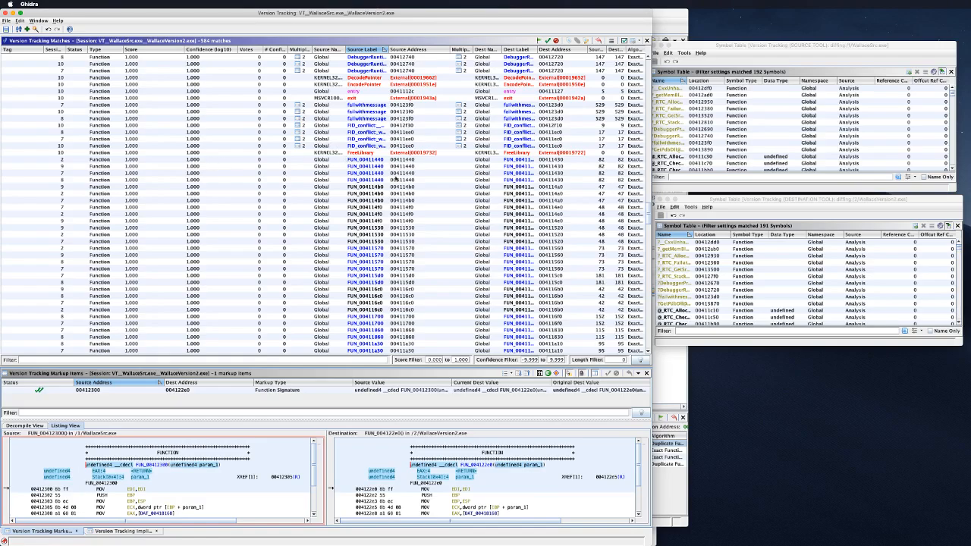
{"action": "scroll", "coordinate": [396, 179], "scroll_direction": "up", "scroll_amount": 15}
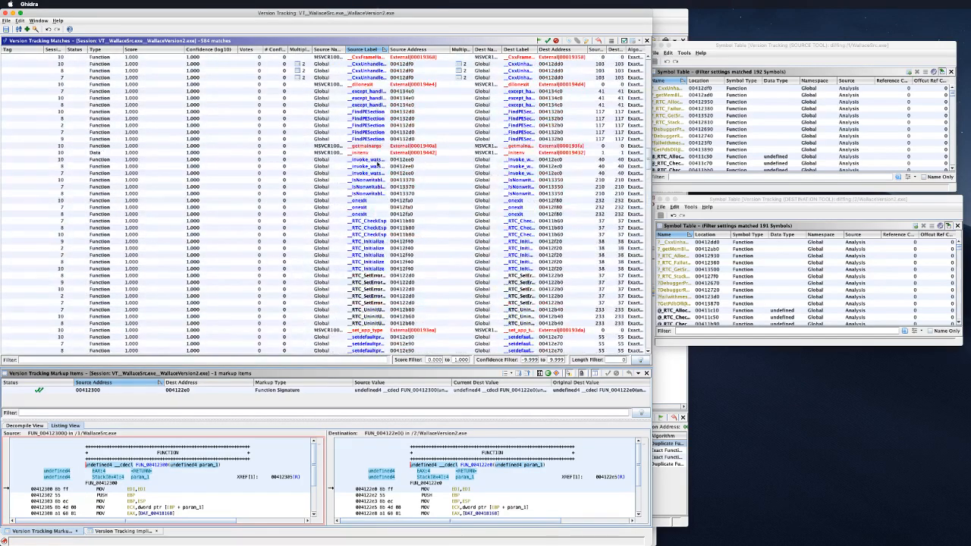
{"action": "scroll", "coordinate": [377, 163], "scroll_direction": "up", "scroll_amount": 15}
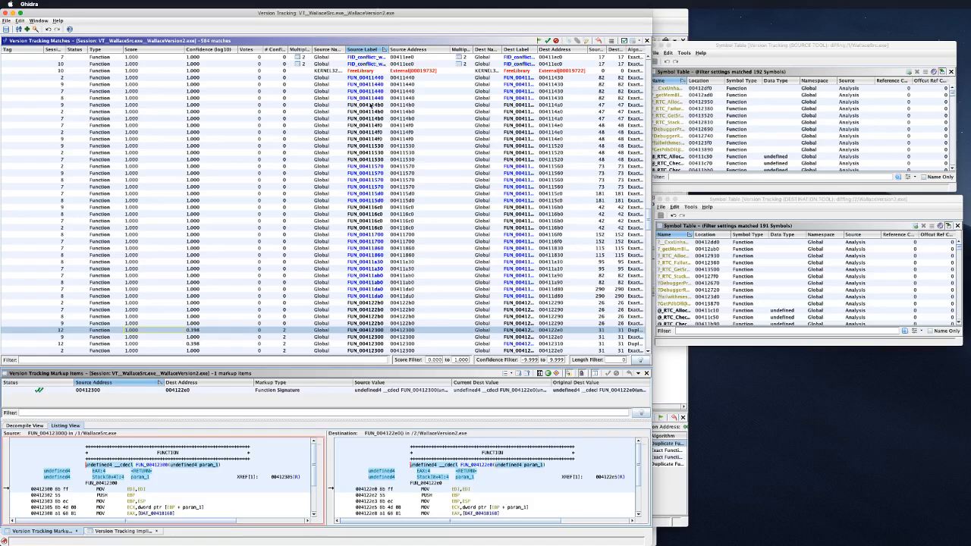
{"action": "scroll", "coordinate": [355, 203], "scroll_direction": "down", "scroll_amount": 1}
{"action": "scroll", "coordinate": [356, 258], "scroll_direction": "down", "scroll_amount": 3}
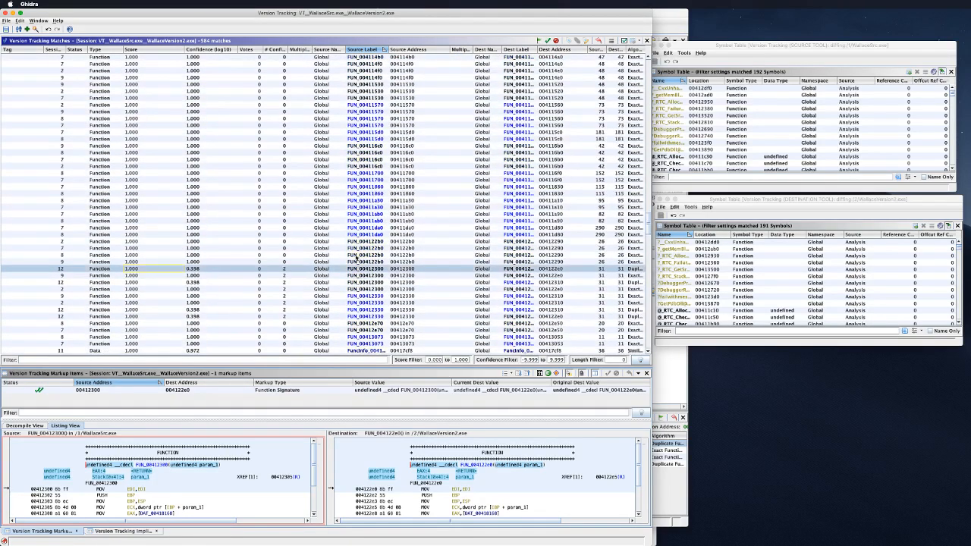
{"action": "scroll", "coordinate": [356, 257], "scroll_direction": "down", "scroll_amount": 1}
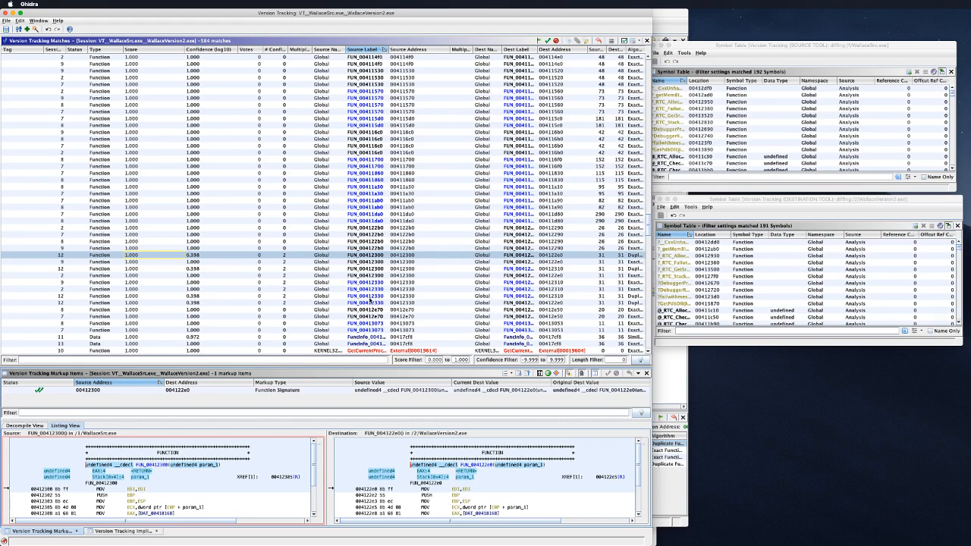
Step: Compare the FUN_00412330 function match and the IMAGE_DEBUG data match side by side
{"action": "left_click", "coordinate": [368, 282]}
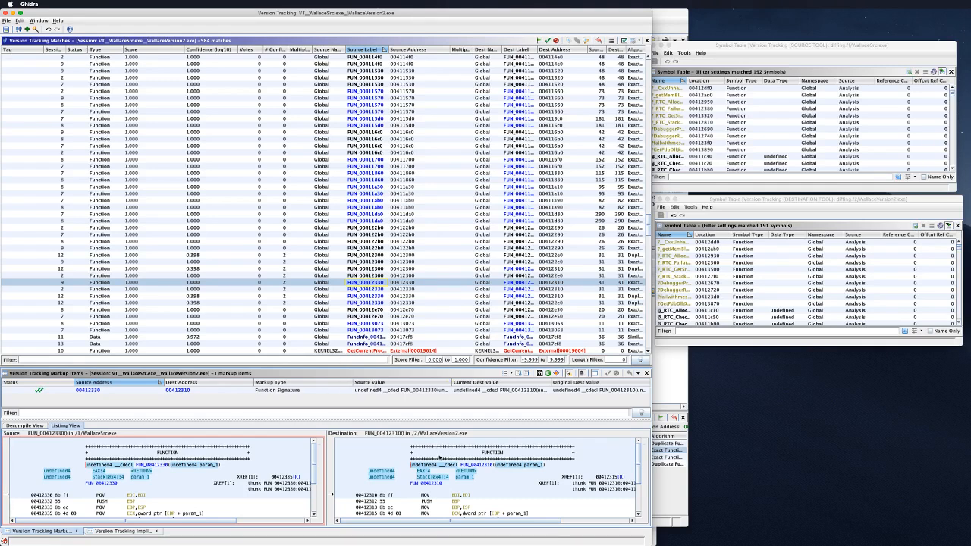
{"action": "scroll", "coordinate": [436, 462], "scroll_direction": "down", "scroll_amount": 3}
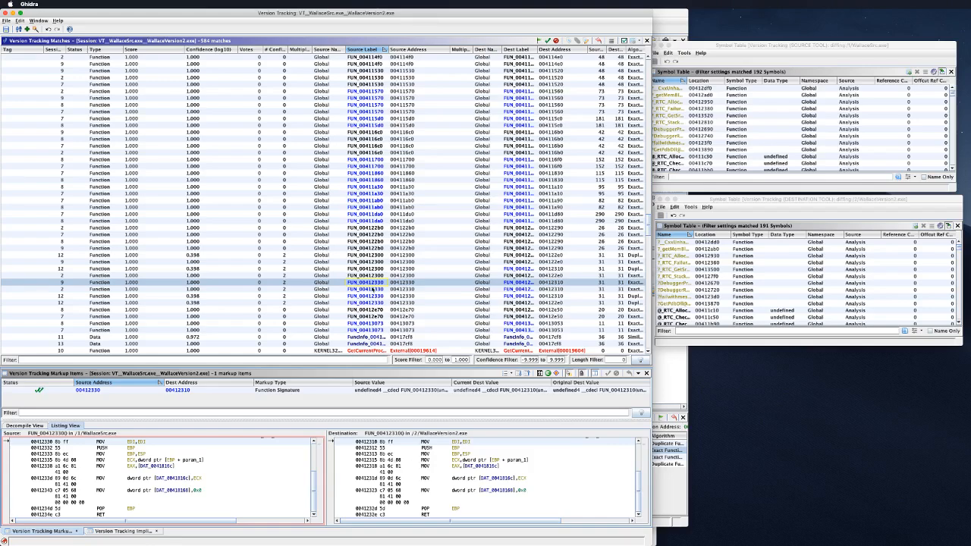
{"action": "scroll", "coordinate": [372, 291], "scroll_direction": "down", "scroll_amount": 9}
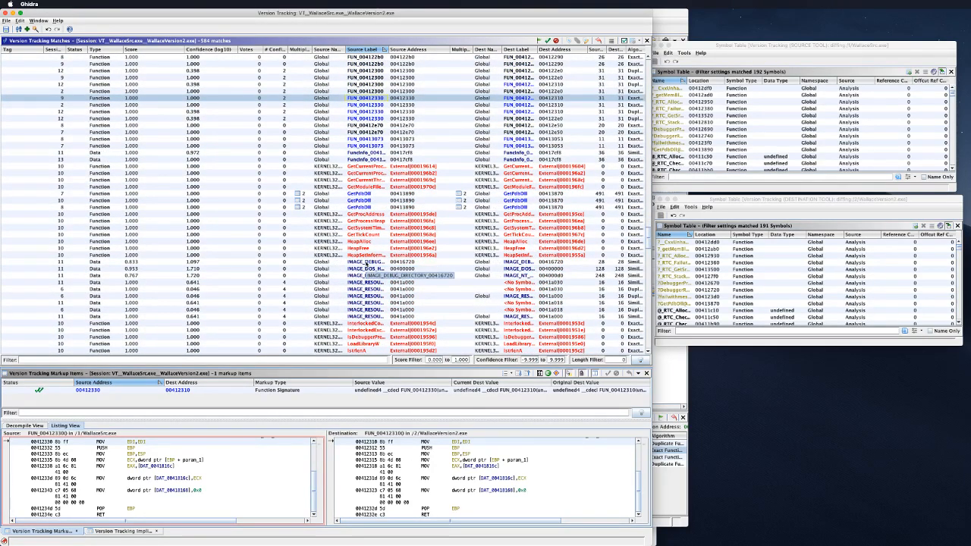
{"action": "left_click", "coordinate": [367, 262]}
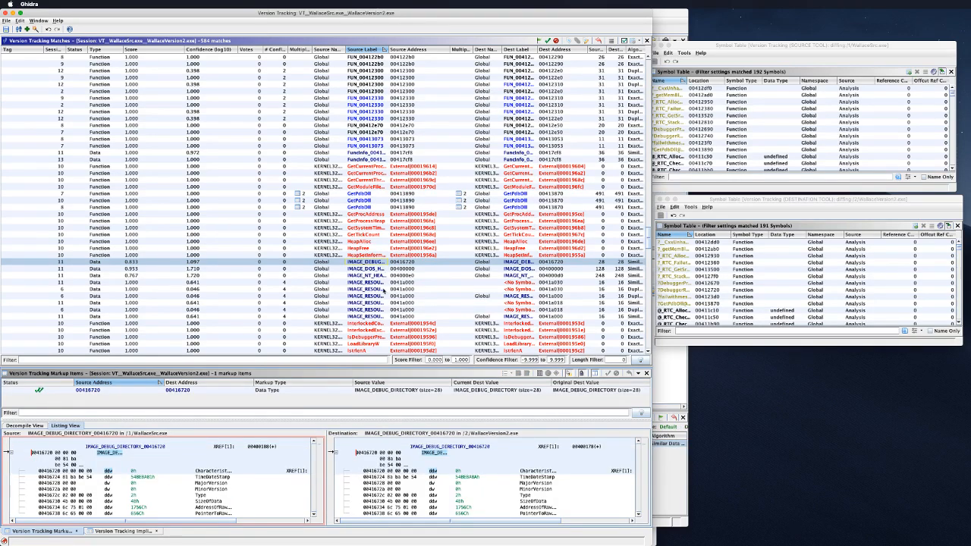
{"action": "scroll", "coordinate": [383, 291], "scroll_direction": "down", "scroll_amount": 10}
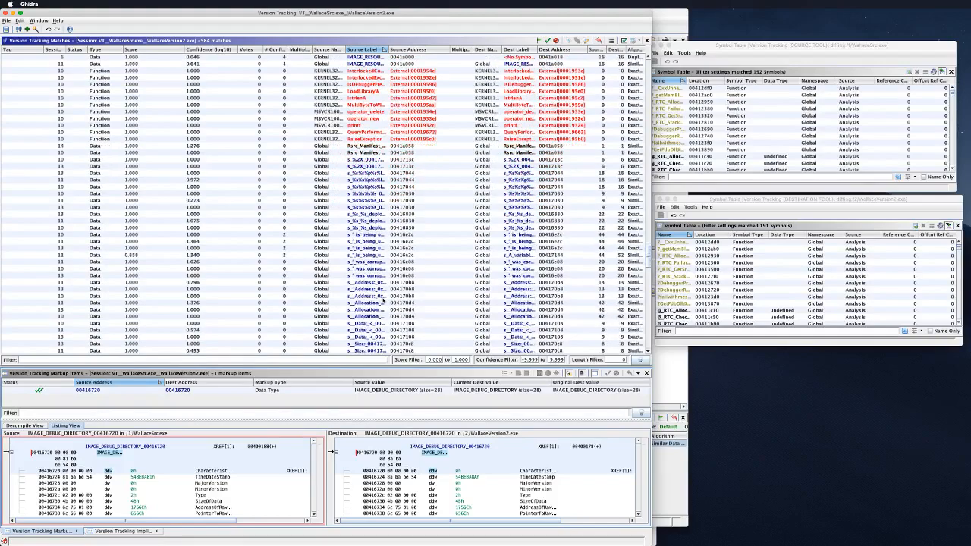
{"action": "scroll", "coordinate": [384, 302], "scroll_direction": "down", "scroll_amount": 15}
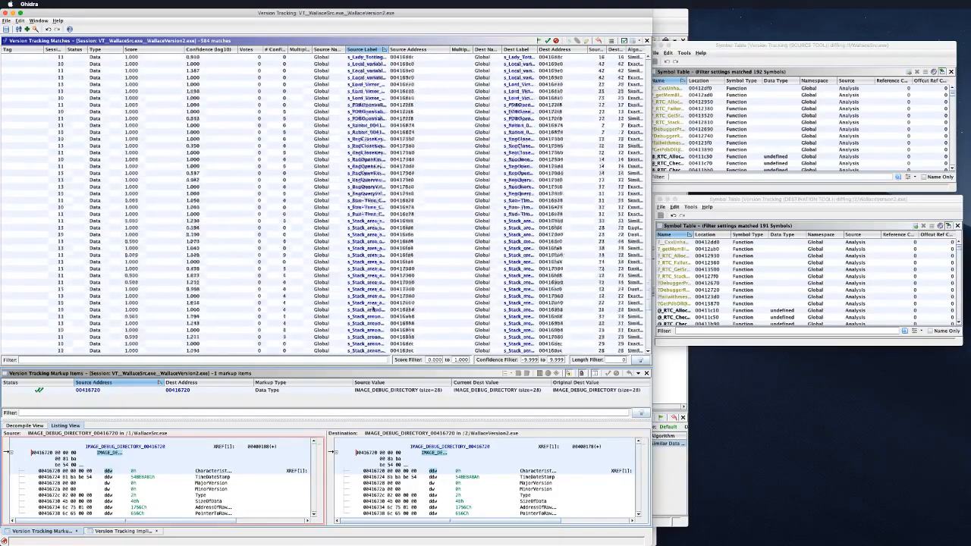
{"action": "scroll", "coordinate": [372, 251], "scroll_direction": "down", "scroll_amount": 15}
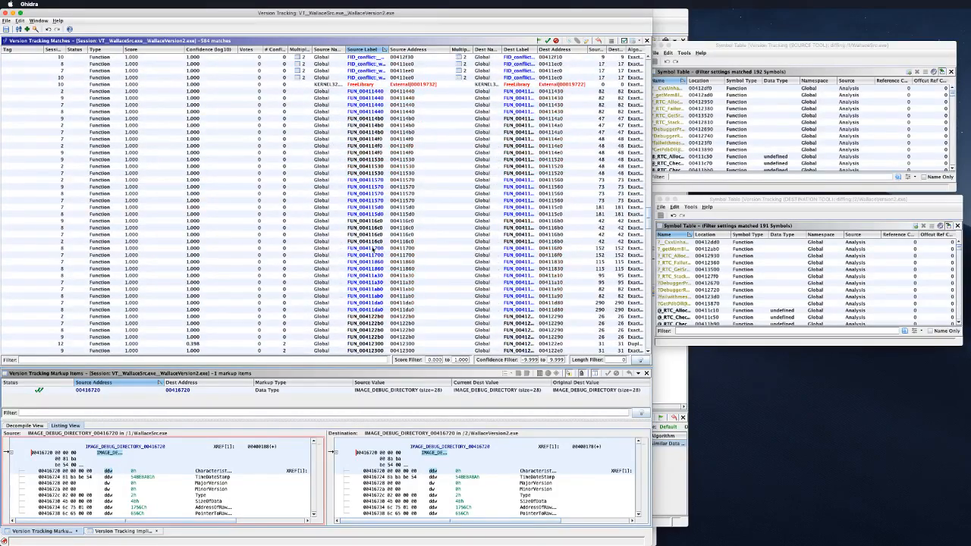
{"action": "scroll", "coordinate": [373, 253], "scroll_direction": "down", "scroll_amount": 10}
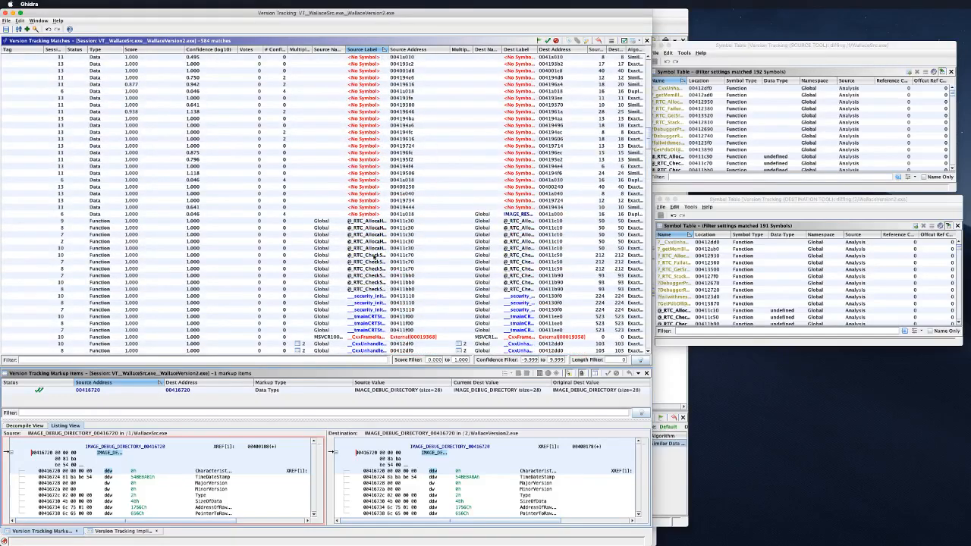
{"action": "scroll", "coordinate": [374, 257], "scroll_direction": "down", "scroll_amount": 6}
{"action": "scroll", "coordinate": [379, 227], "scroll_direction": "down", "scroll_amount": 6}
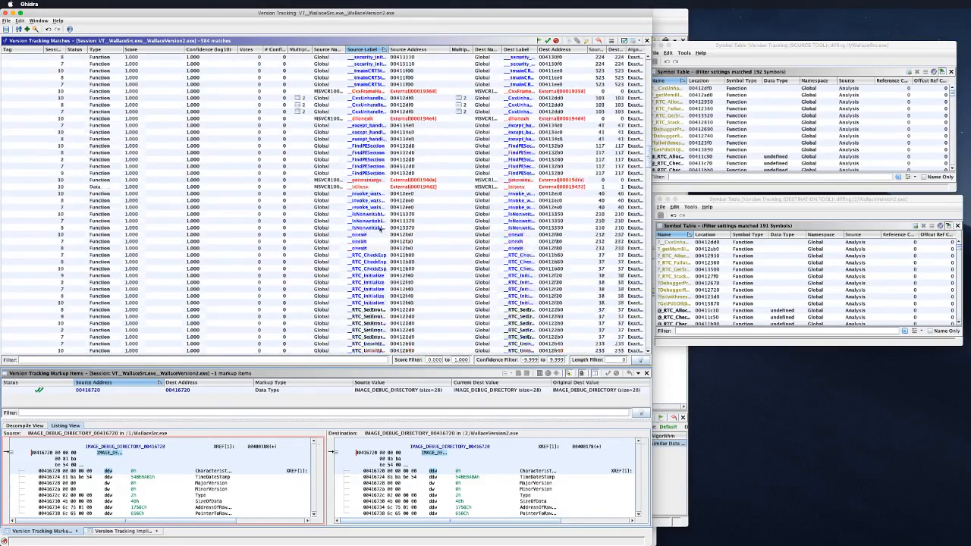
{"action": "scroll", "coordinate": [379, 227], "scroll_direction": "down", "scroll_amount": 2}
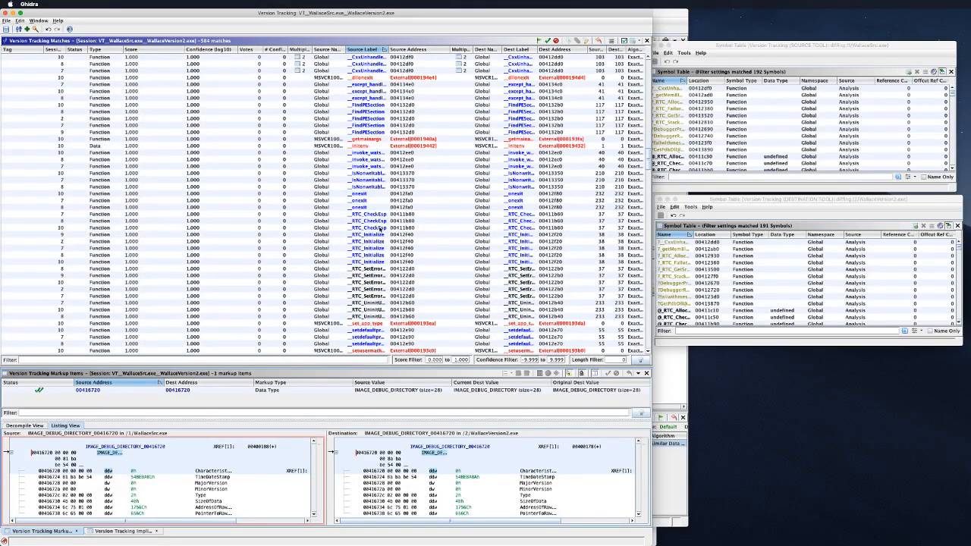
Step: Re-sort by score and review the FUN_00412300 match's source and destination listings
{"action": "left_click", "coordinate": [169, 49]}
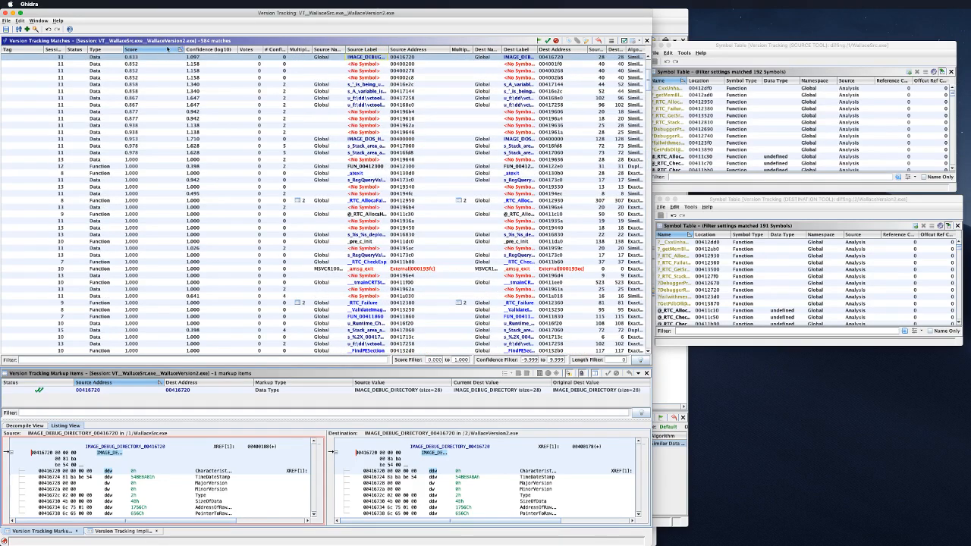
{"action": "scroll", "coordinate": [166, 80], "scroll_direction": "up", "scroll_amount": 7}
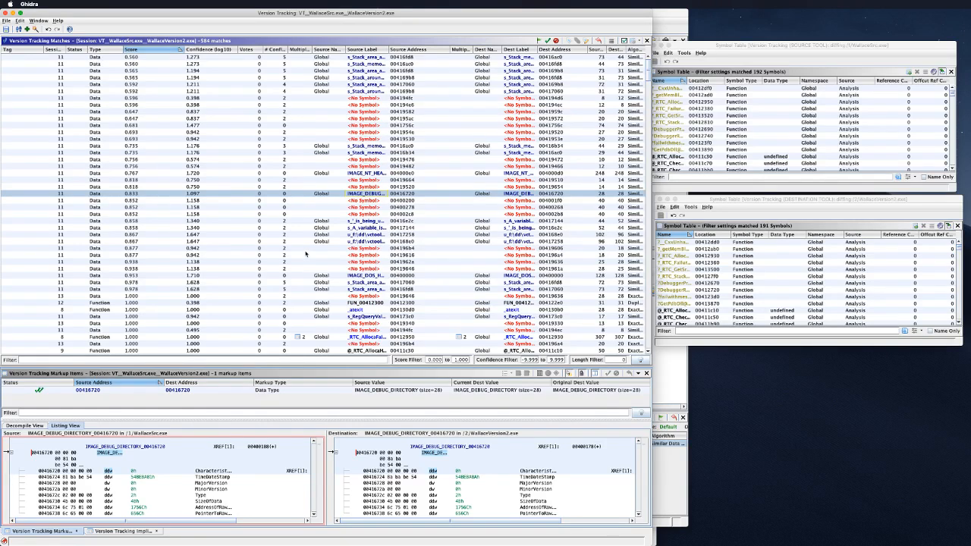
{"action": "scroll", "coordinate": [353, 152], "scroll_direction": "down", "scroll_amount": 8}
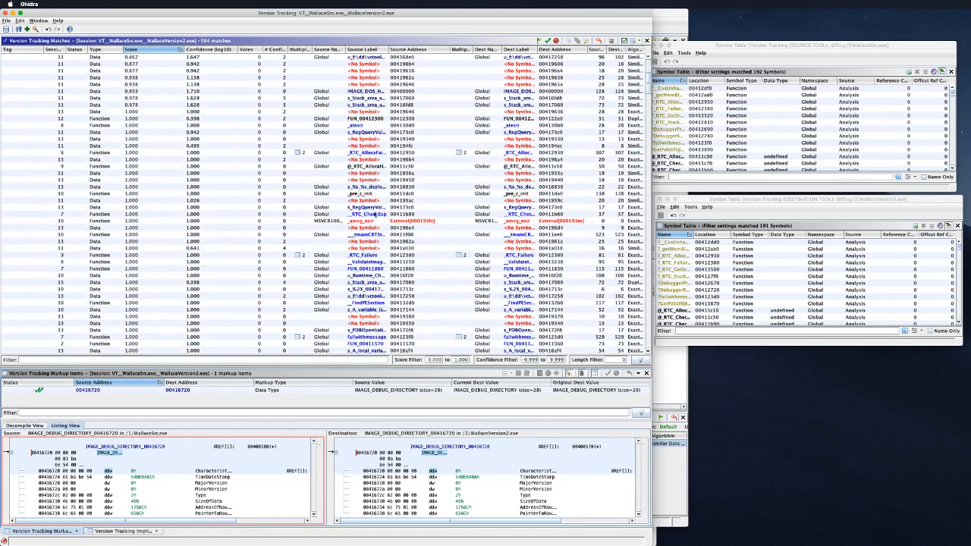
{"action": "scroll", "coordinate": [376, 195], "scroll_direction": "up", "scroll_amount": 4}
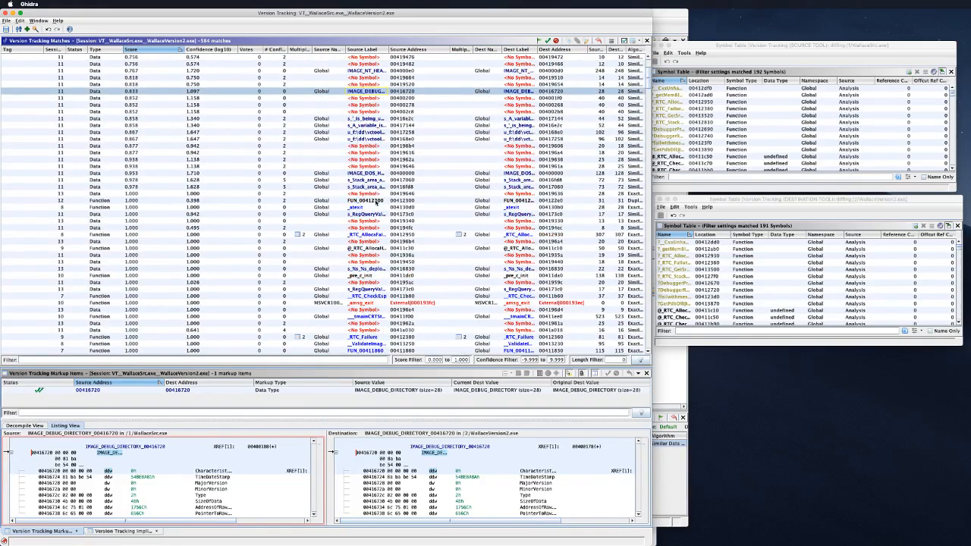
{"action": "left_click", "coordinate": [377, 200]}
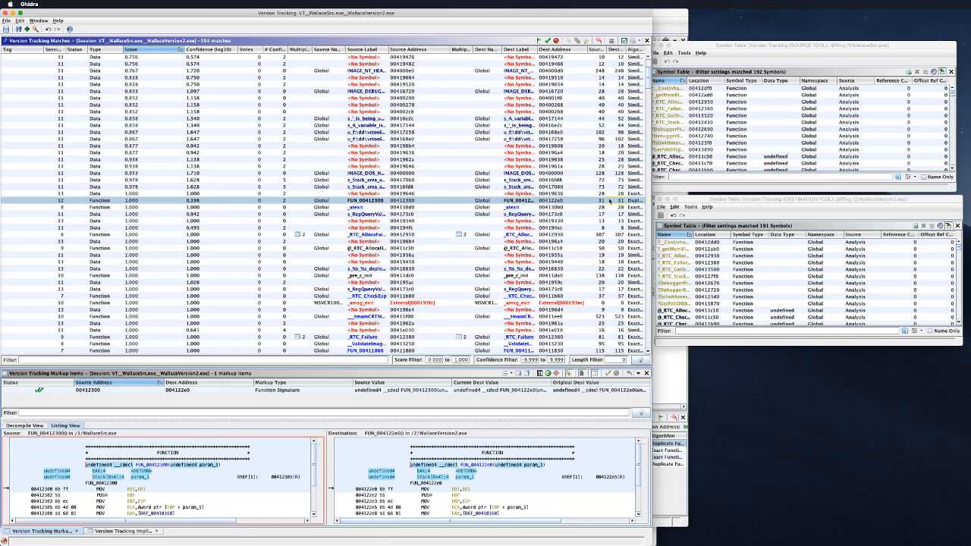
{"action": "scroll", "coordinate": [432, 477], "scroll_direction": "down", "scroll_amount": 3}
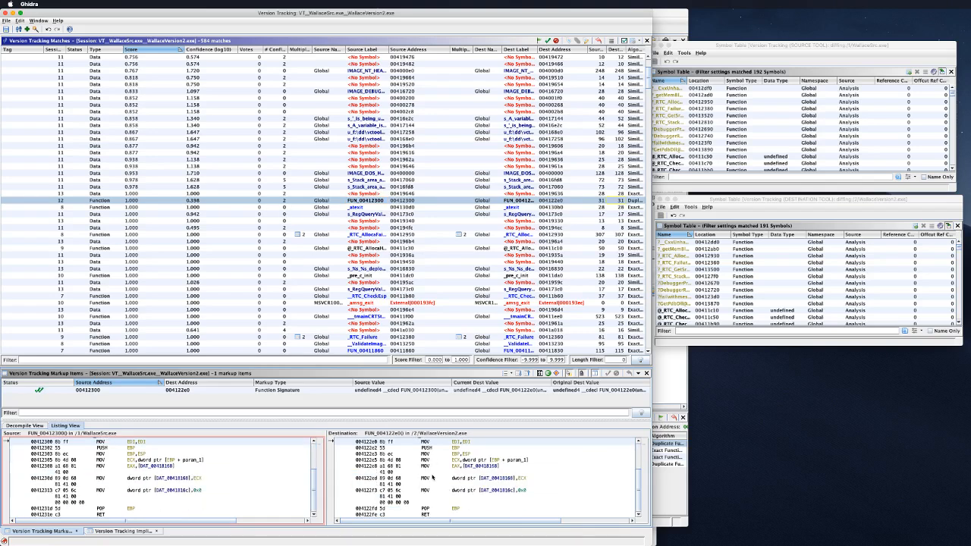
{"action": "scroll", "coordinate": [432, 477], "scroll_direction": "up", "scroll_amount": 3}
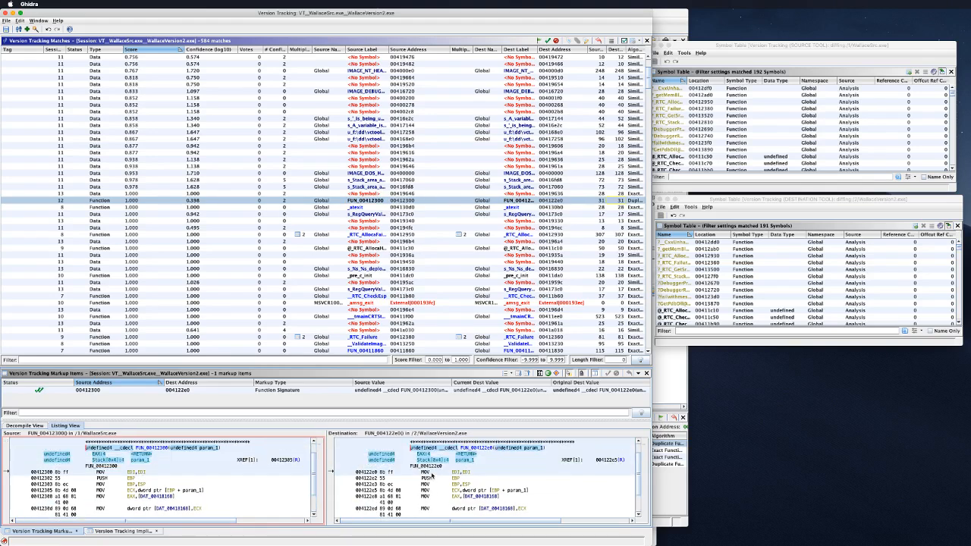
{"action": "scroll", "coordinate": [433, 477], "scroll_direction": "down", "scroll_amount": 3}
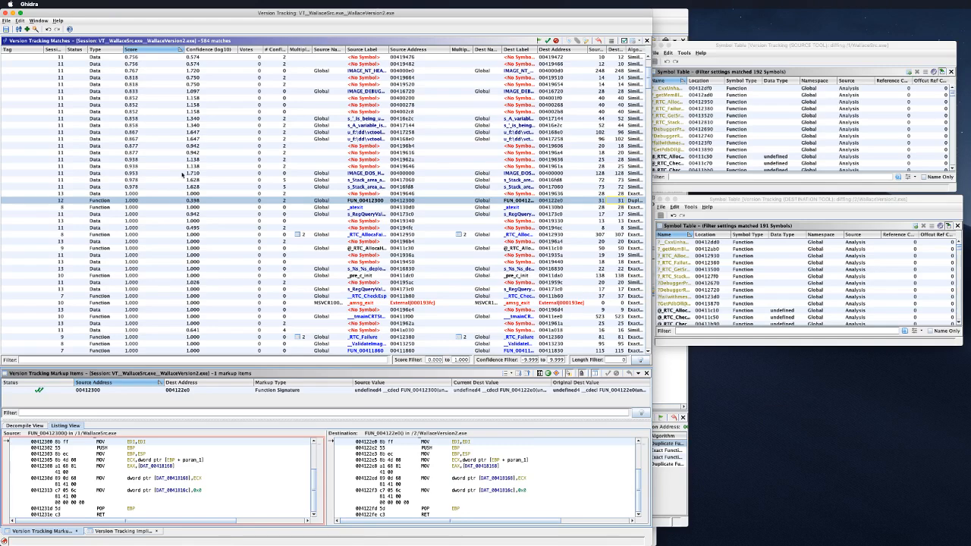
{"action": "scroll", "coordinate": [179, 173], "scroll_direction": "down", "scroll_amount": 1}
{"action": "scroll", "coordinate": [180, 202], "scroll_direction": "up", "scroll_amount": 2}
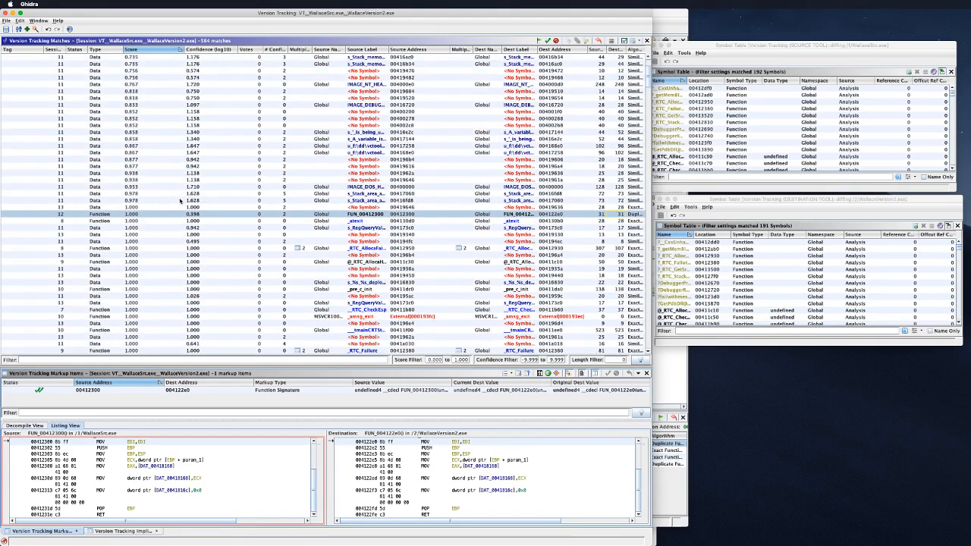
{"action": "scroll", "coordinate": [183, 177], "scroll_direction": "up", "scroll_amount": 4}
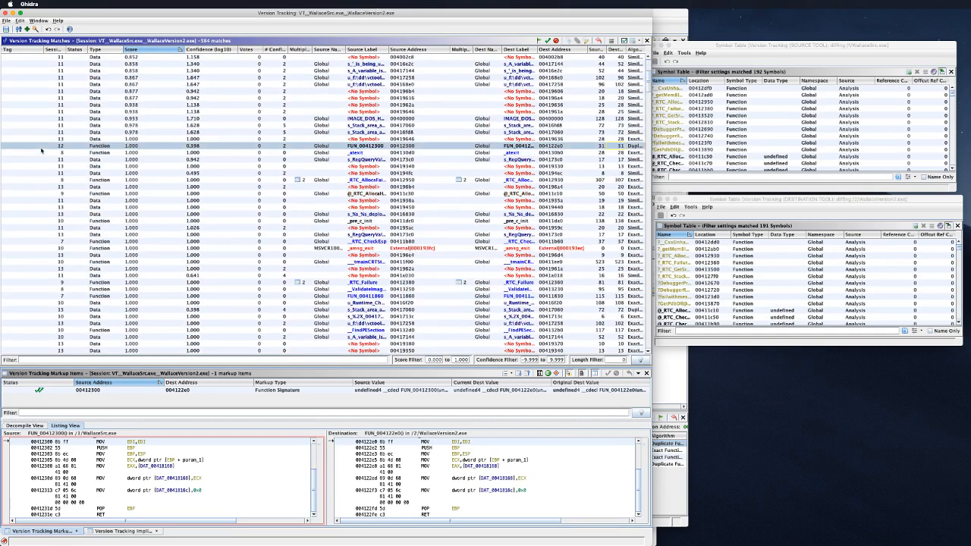
Step: Sort the matches by type and scroll down the table
{"action": "left_click", "coordinate": [96, 50]}
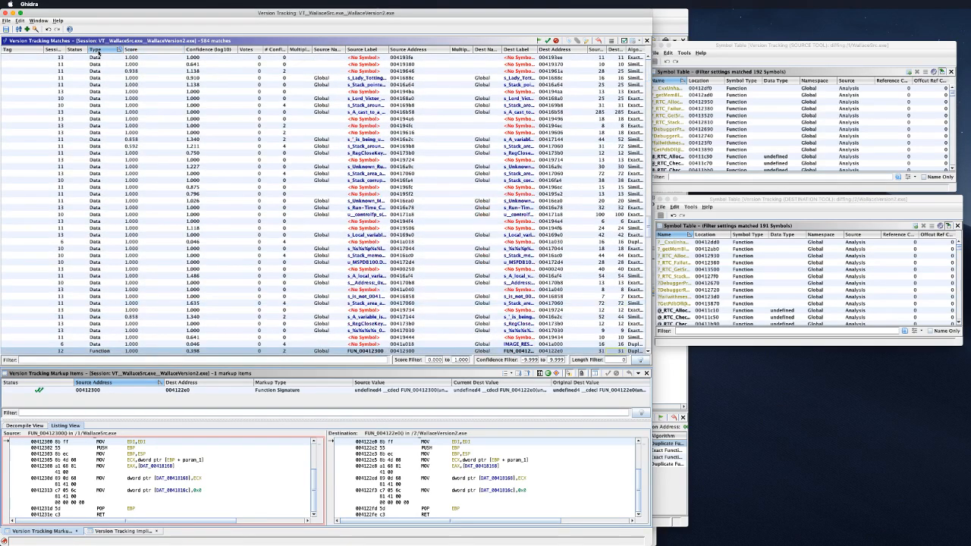
{"action": "scroll", "coordinate": [119, 157], "scroll_direction": "down", "scroll_amount": 10}
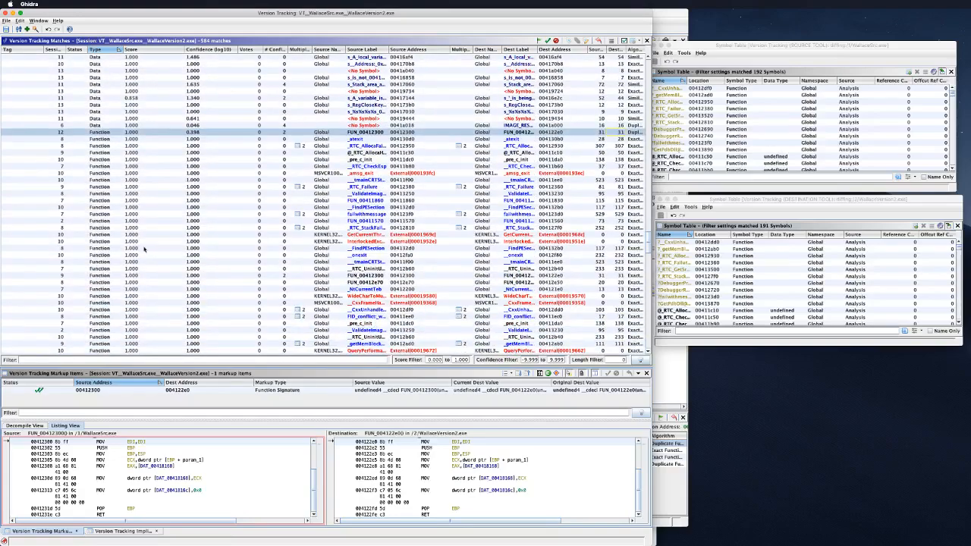
{"action": "scroll", "coordinate": [135, 248], "scroll_direction": "down", "scroll_amount": 10}
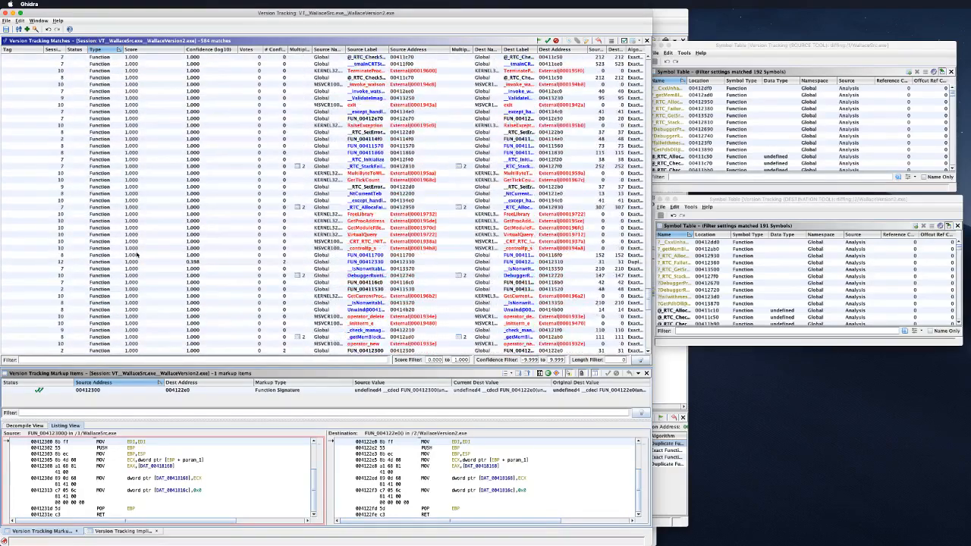
{"action": "scroll", "coordinate": [136, 256], "scroll_direction": "down", "scroll_amount": 3}
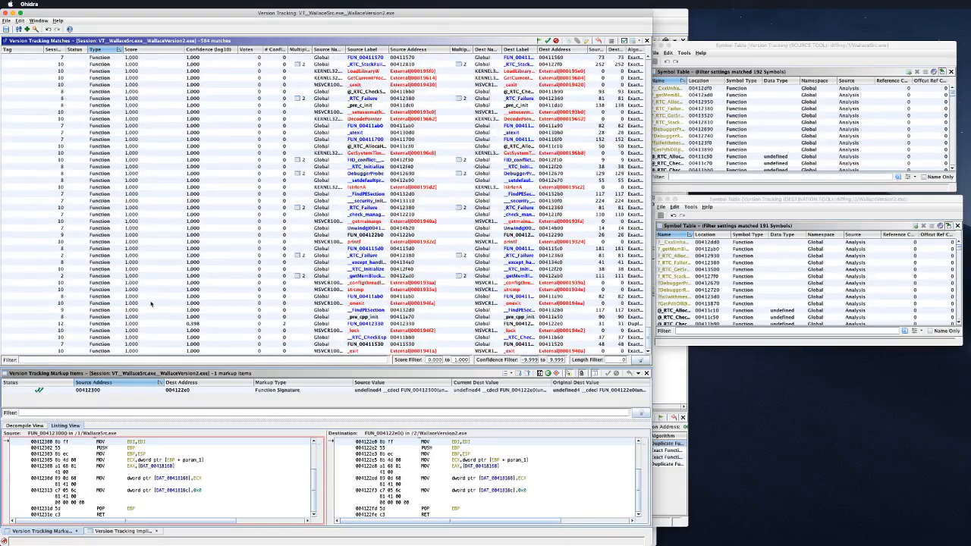
{"action": "scroll", "coordinate": [152, 304], "scroll_direction": "down", "scroll_amount": 10}
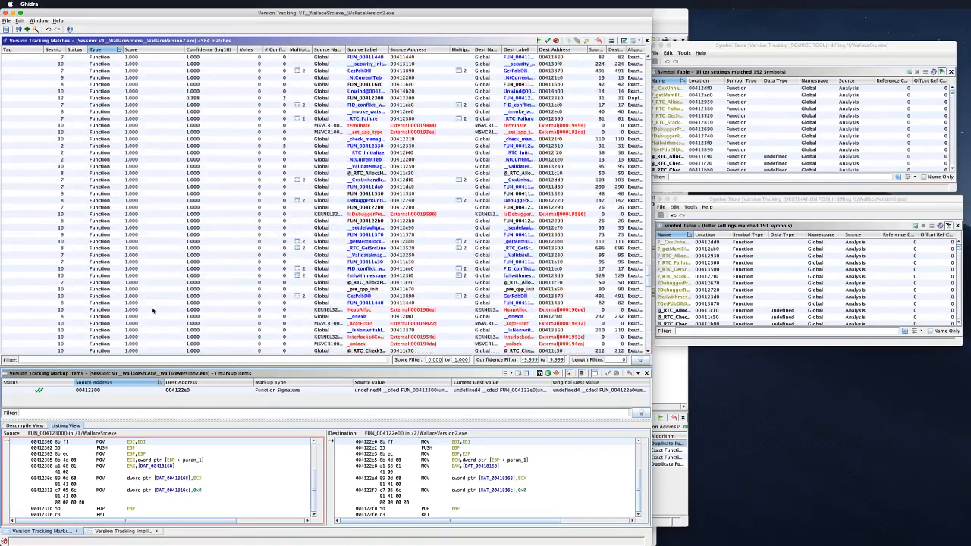
{"action": "scroll", "coordinate": [152, 310], "scroll_direction": "down", "scroll_amount": 10}
Step: Show the FUN_00412330 match in both listings, then open the Add to Session wizard
{"action": "left_click", "coordinate": [196, 291]}
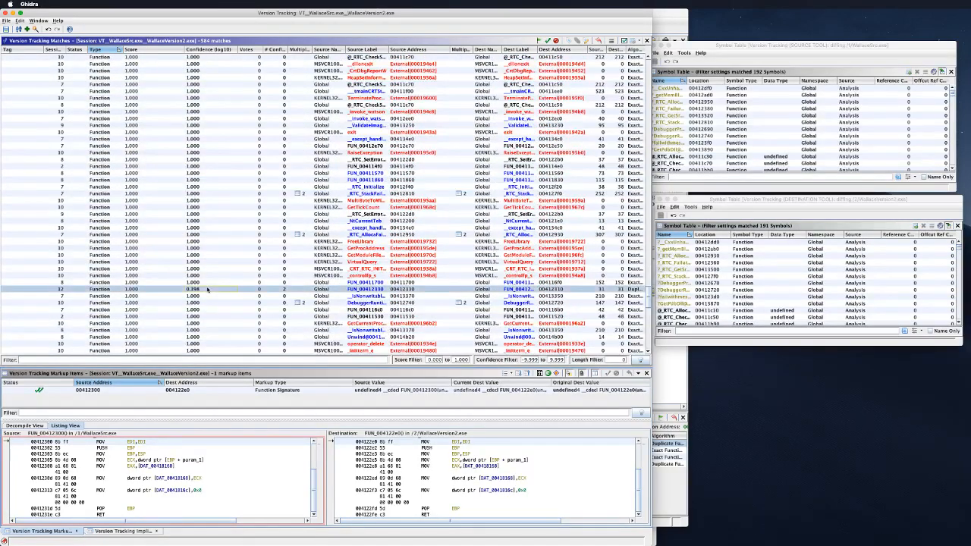
{"action": "scroll", "coordinate": [374, 471], "scroll_direction": "down", "scroll_amount": 3}
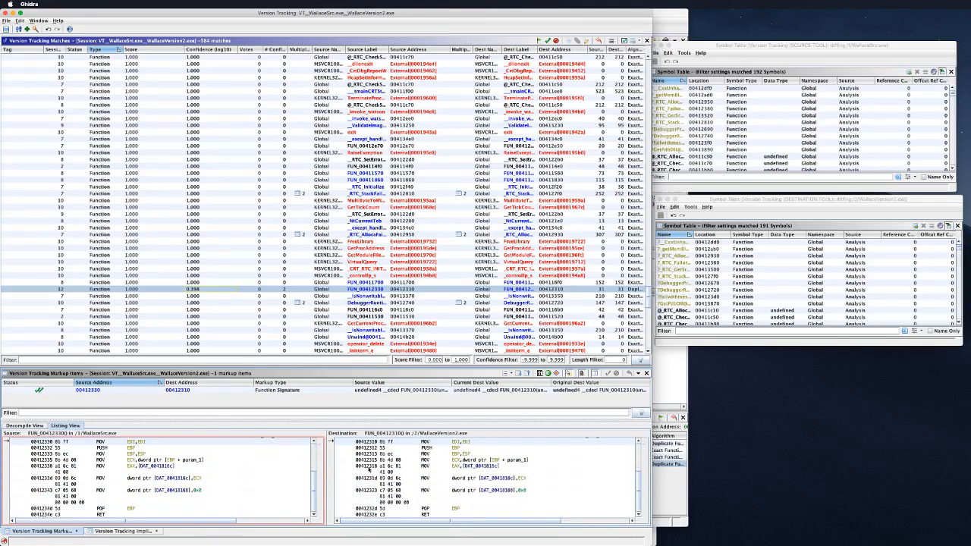
{"action": "scroll", "coordinate": [371, 470], "scroll_direction": "up", "scroll_amount": 3}
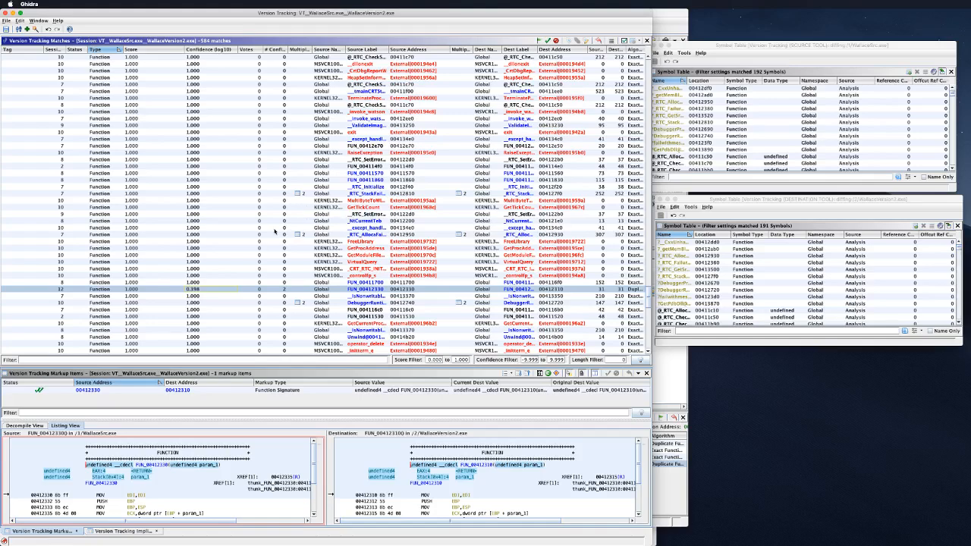
{"action": "scroll", "coordinate": [262, 248], "scroll_direction": "down", "scroll_amount": 10}
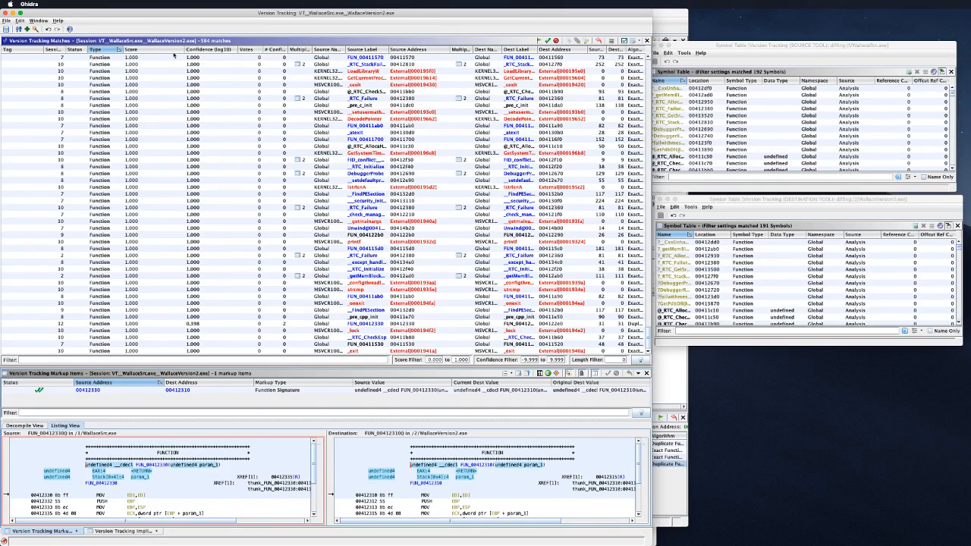
{"action": "scroll", "coordinate": [259, 241], "scroll_direction": "up", "scroll_amount": 20}
{"action": "scroll", "coordinate": [258, 241], "scroll_direction": "up", "scroll_amount": 20}
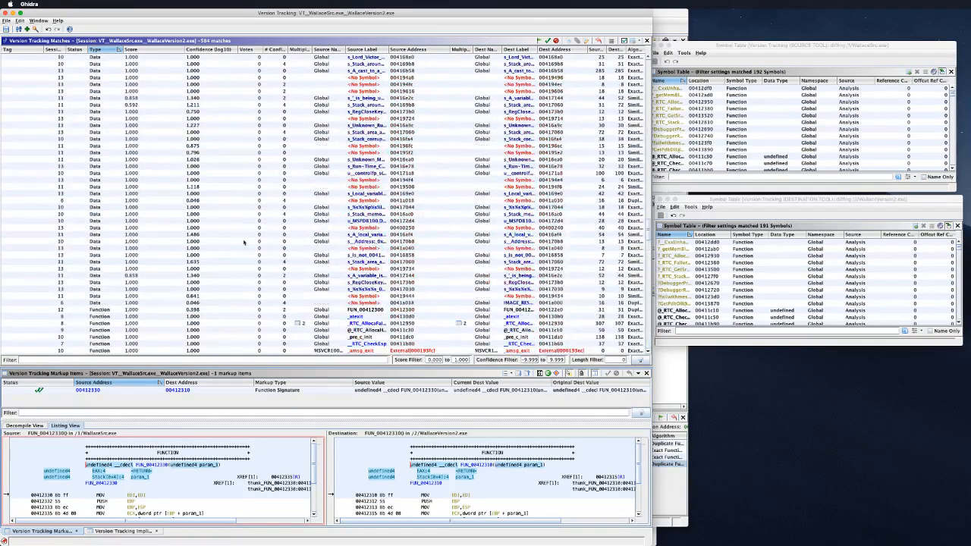
{"action": "scroll", "coordinate": [166, 221], "scroll_direction": "up", "scroll_amount": 10}
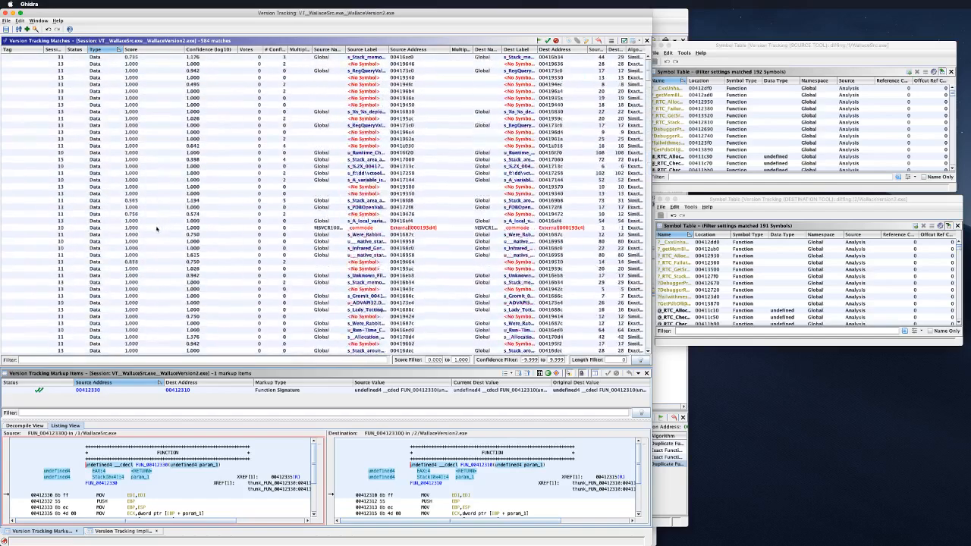
{"action": "left_click", "coordinate": [27, 29]}
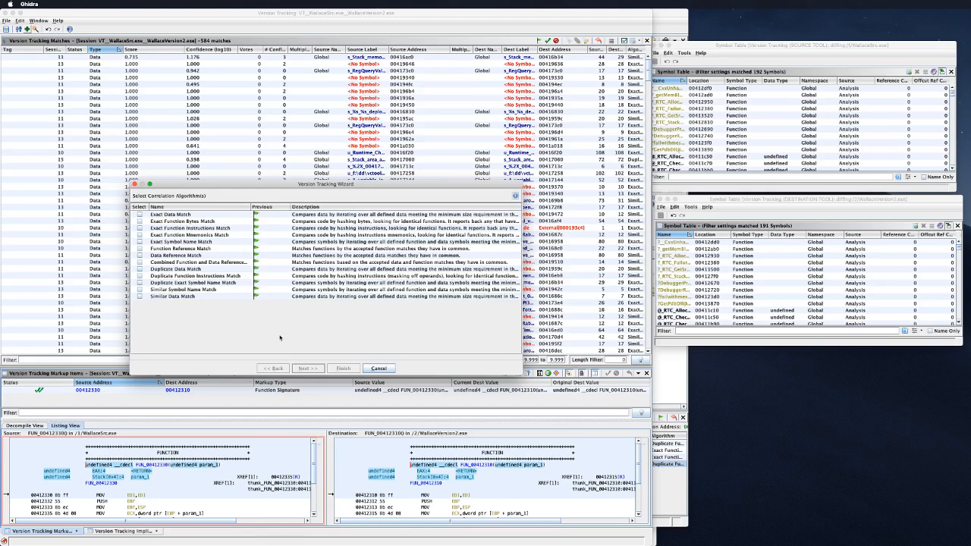
Step: Cancel the Version Tracking Wizard without running correlators and switch to Chrome
{"action": "left_click", "coordinate": [378, 368]}
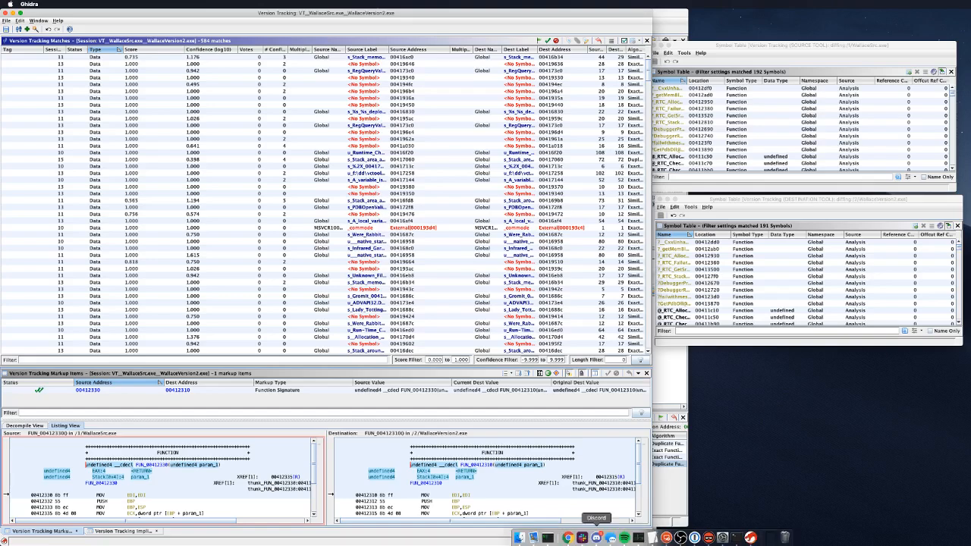
{"action": "left_click", "coordinate": [749, 536]}
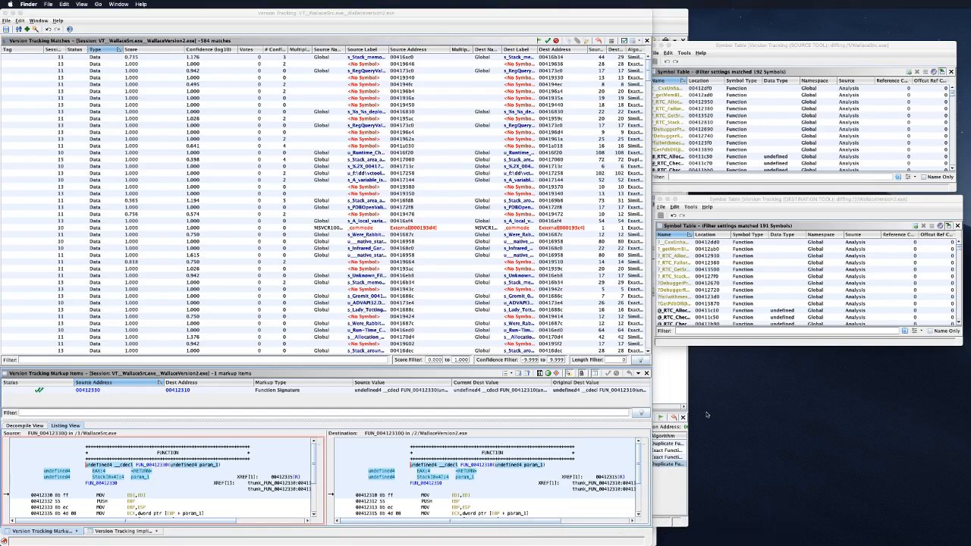
{"action": "key", "text": "super+Tab"}
{"action": "key", "text": "super+Tab"}
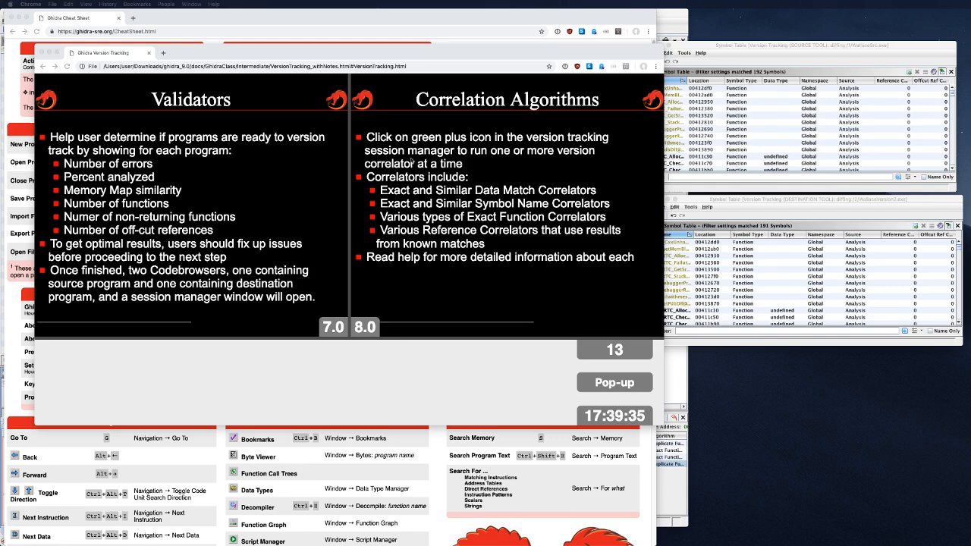
Step: Advance through Match Table, Markup Table and Decompile/Listing Views to Functions List, then return to Ghidra
{"action": "left_click", "coordinate": [499, 195]}
{"action": "key", "text": "Right"}
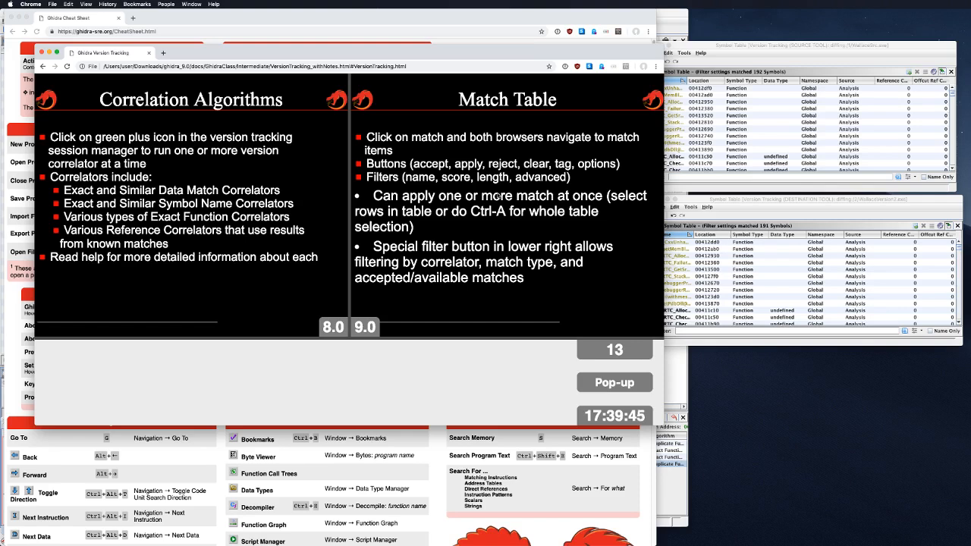
{"action": "key", "text": "Right"}
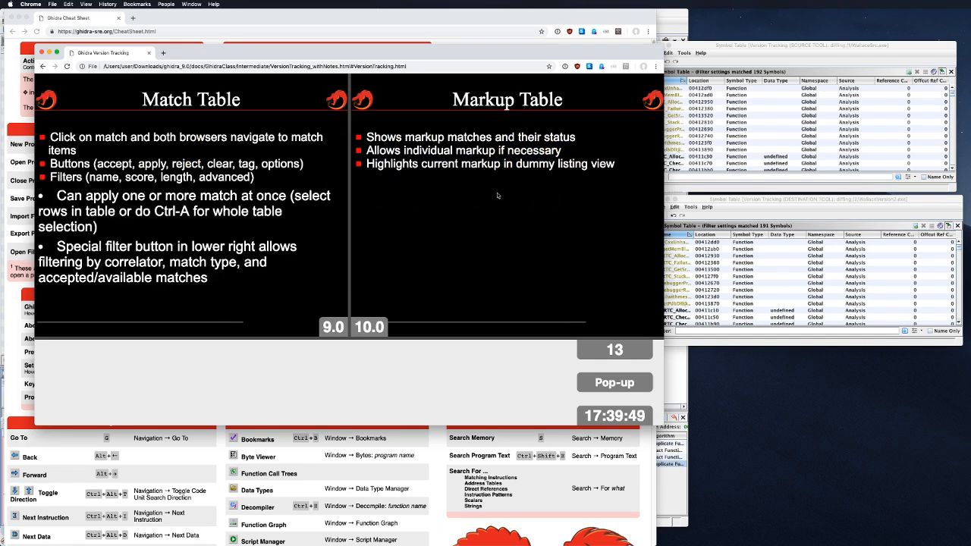
{"action": "key", "text": "Right"}
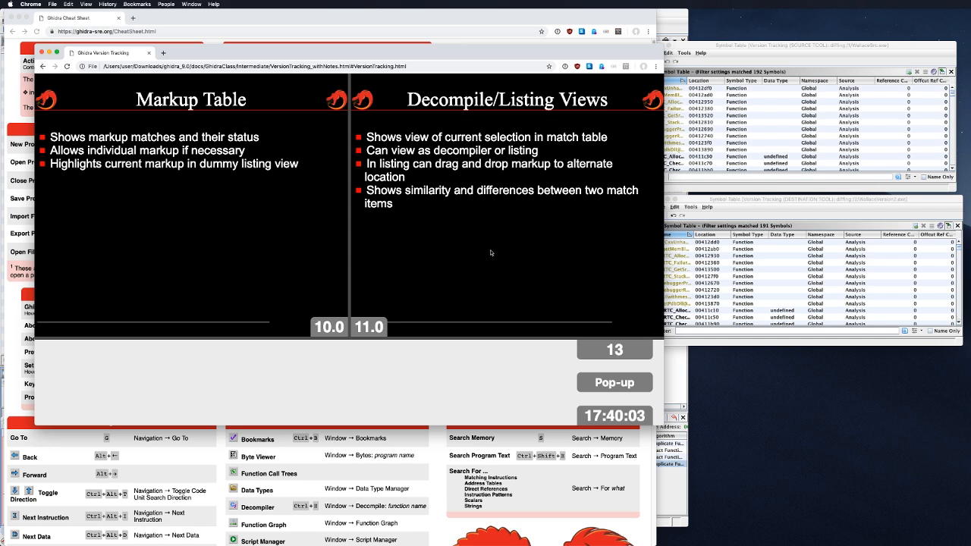
{"action": "key", "text": "Right"}
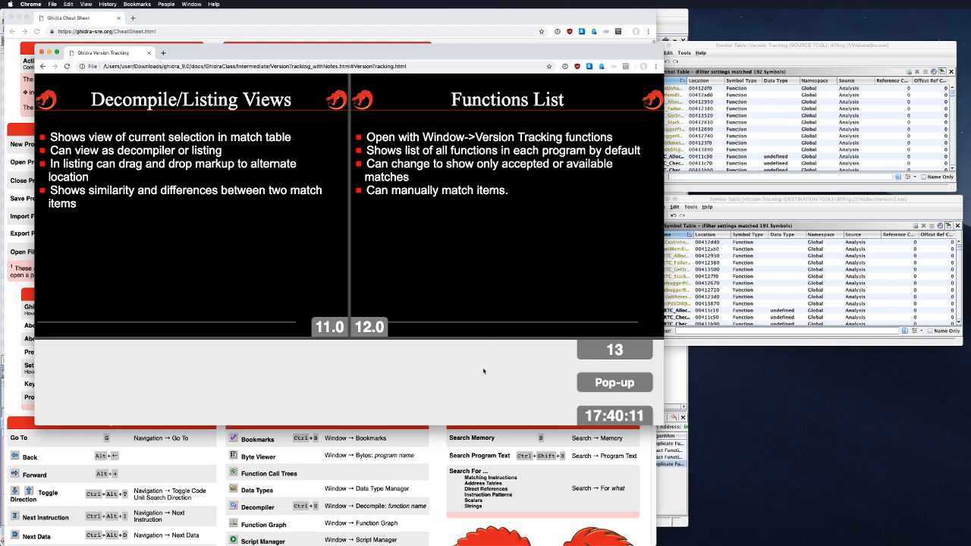
{"action": "mouse_move", "coordinate": [519, 537]}
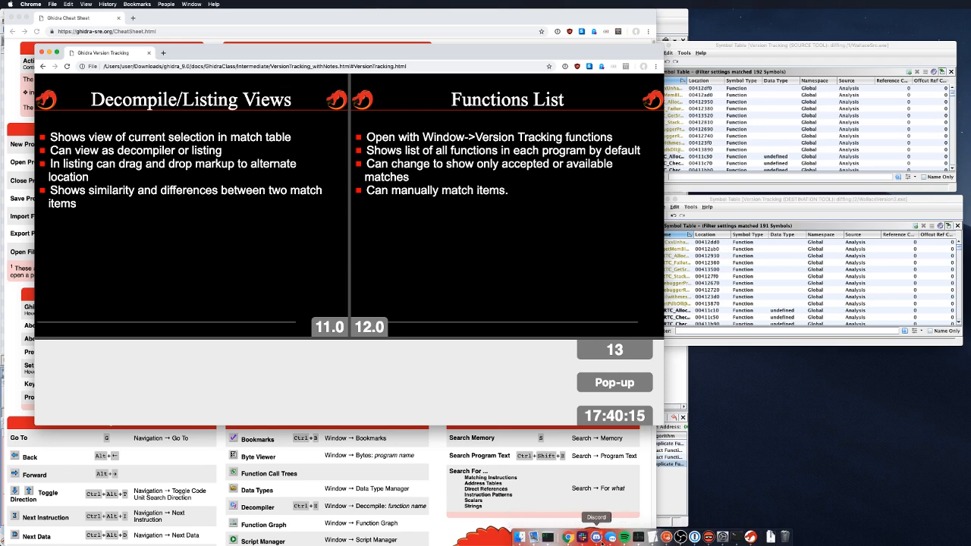
{"action": "left_click", "coordinate": [749, 536]}
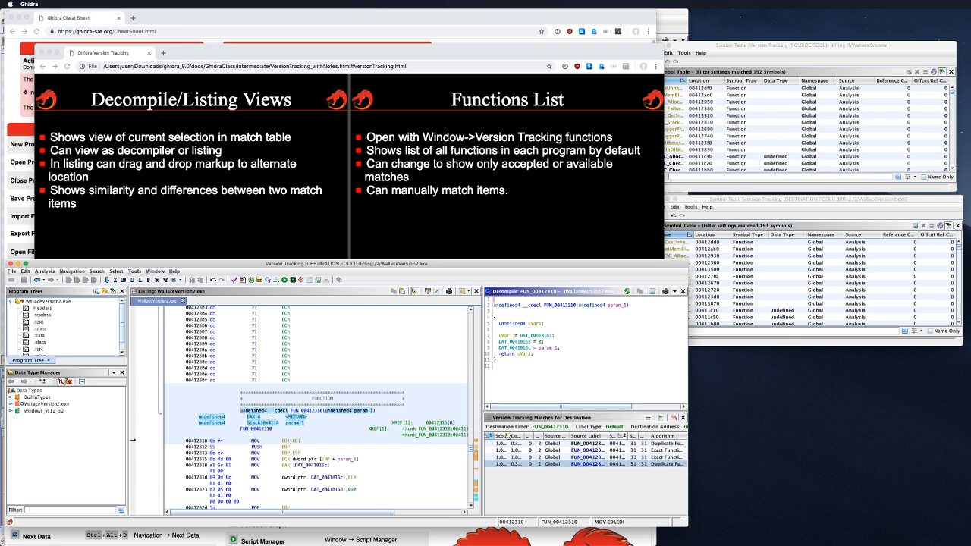
Step: Widen the Score and Source Label columns and check FUN_00412310's destination matches
{"action": "left_click_drag", "start_coordinate": [507, 433], "coordinate": [517, 434]}
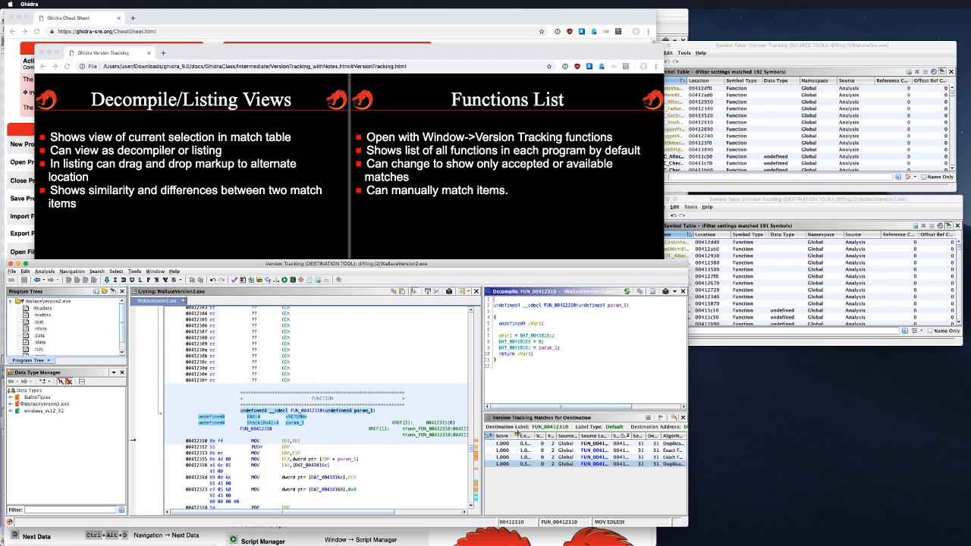
{"action": "left_click", "coordinate": [511, 450]}
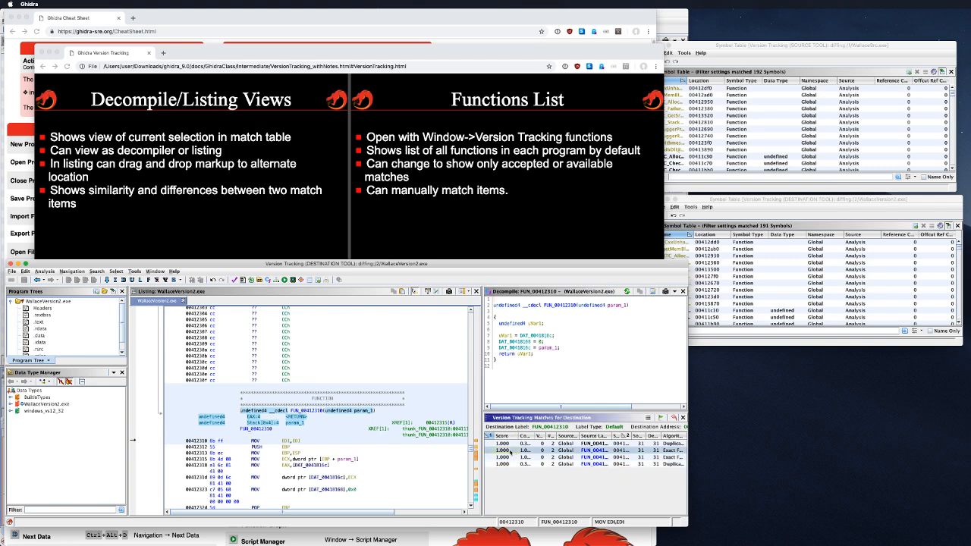
{"action": "left_click", "coordinate": [508, 444]}
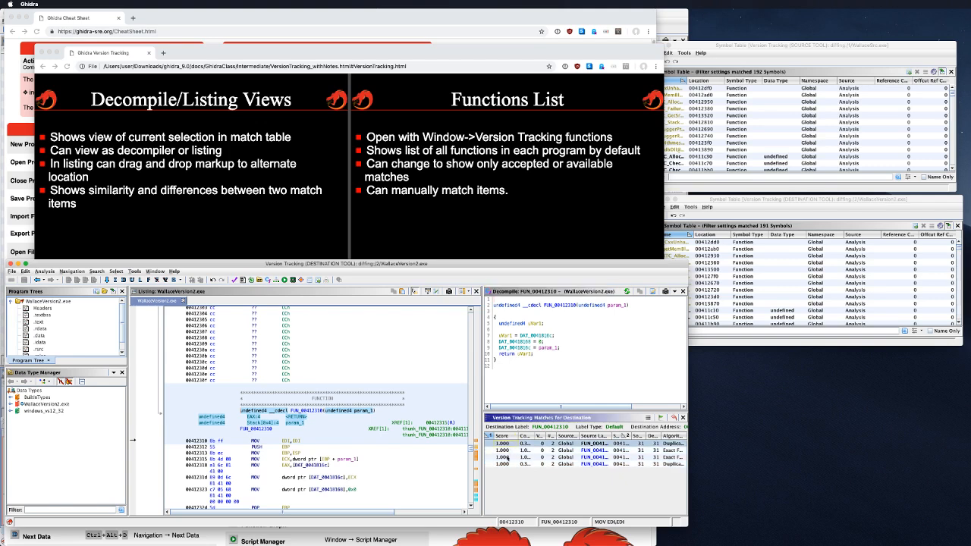
{"action": "left_click", "coordinate": [506, 458]}
{"action": "left_click_drag", "start_coordinate": [610, 436], "coordinate": [633, 434]}
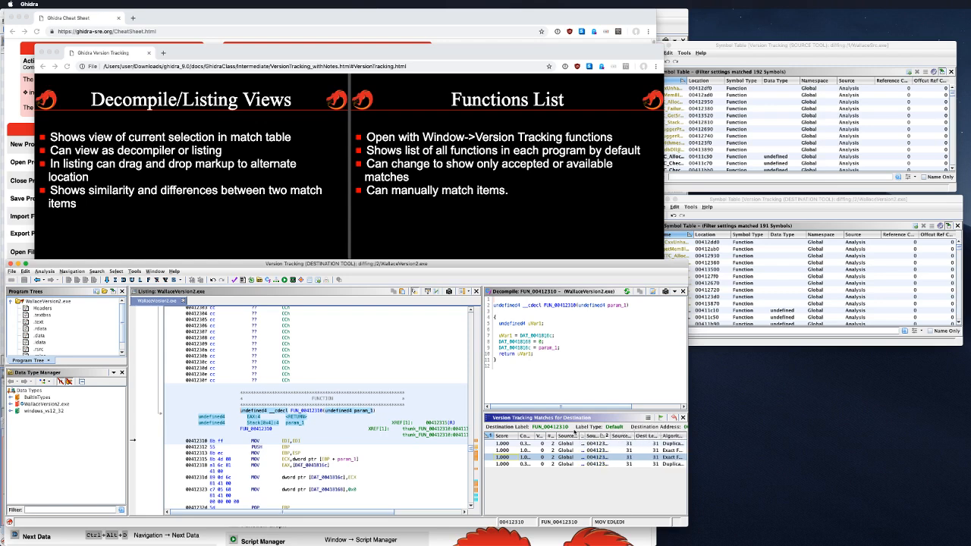
{"action": "left_click_drag", "start_coordinate": [599, 436], "coordinate": [630, 430]}
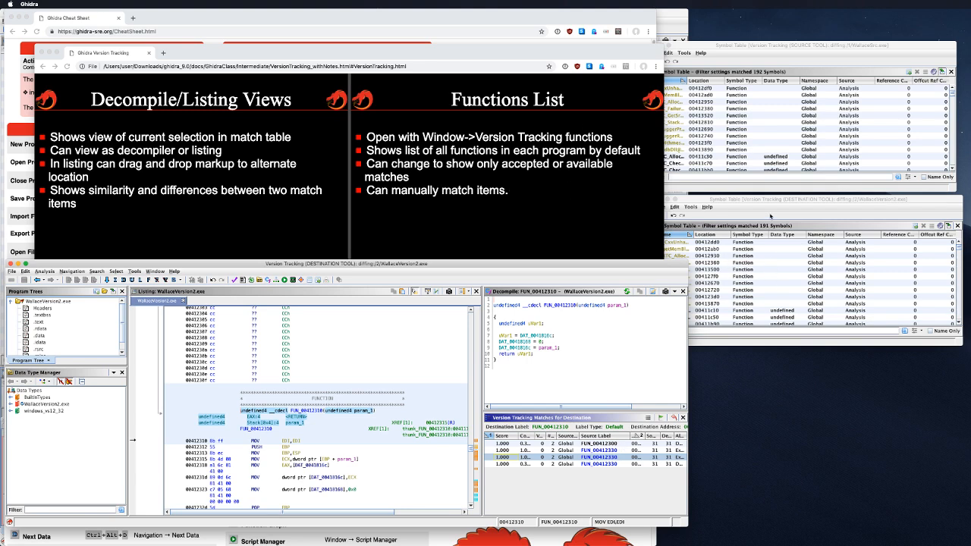
Step: Bring the destination symbol table and tool forward, then return to the main session window
{"action": "left_click", "coordinate": [768, 212]}
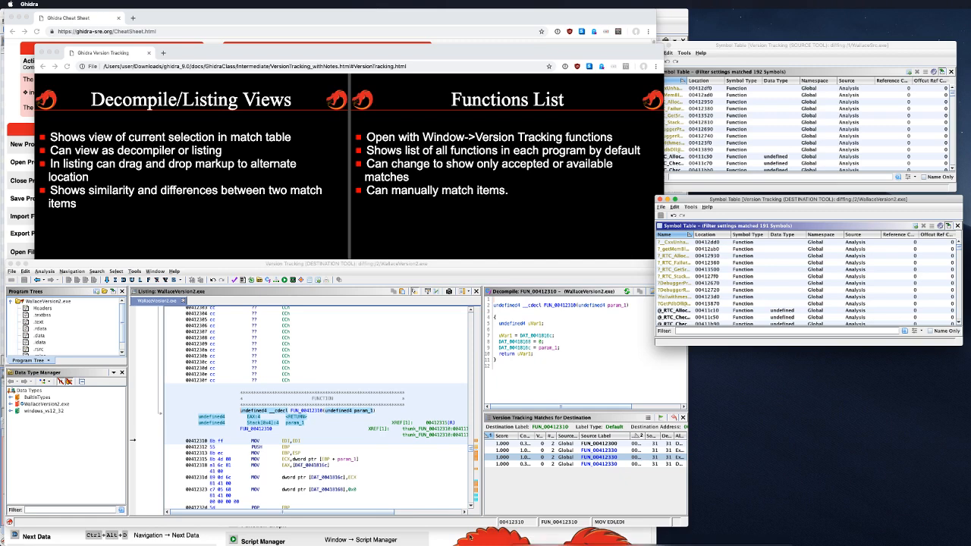
{"action": "left_click", "coordinate": [586, 410]}
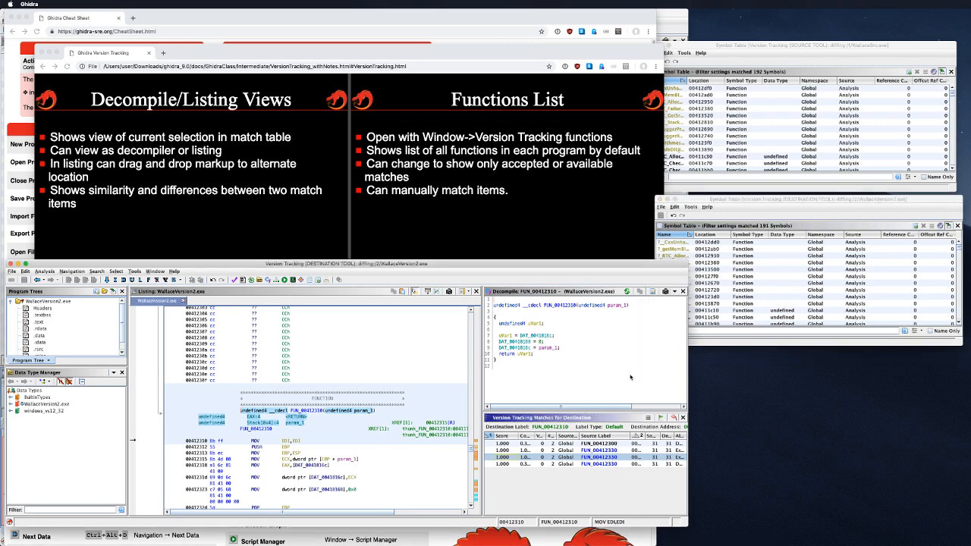
{"action": "key", "text": "super+Tab"}
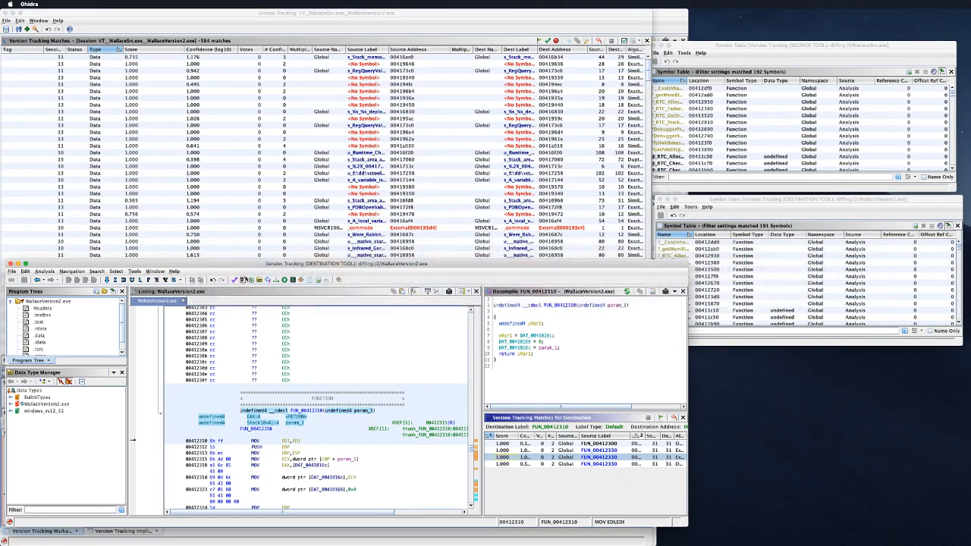
{"action": "left_click", "coordinate": [352, 12]}
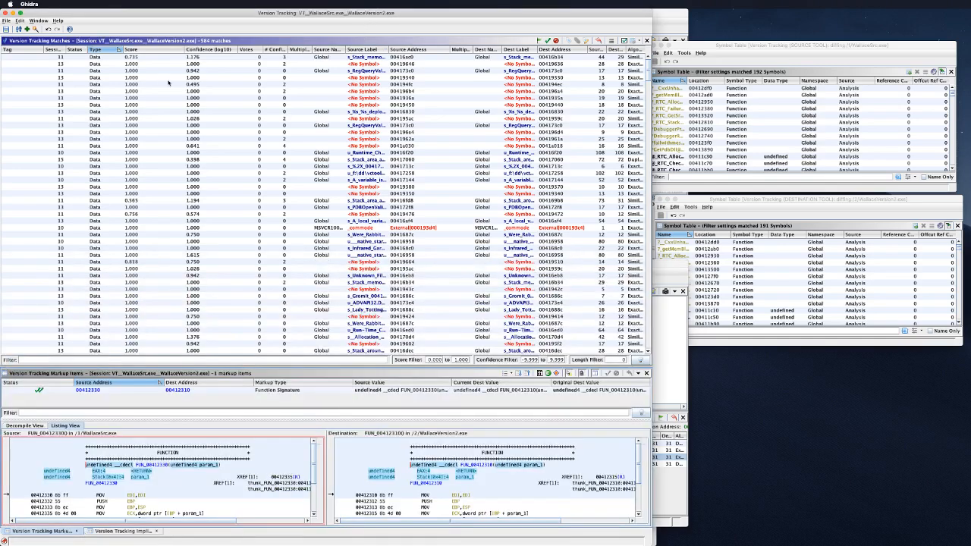
{"action": "left_click", "coordinate": [35, 29]}
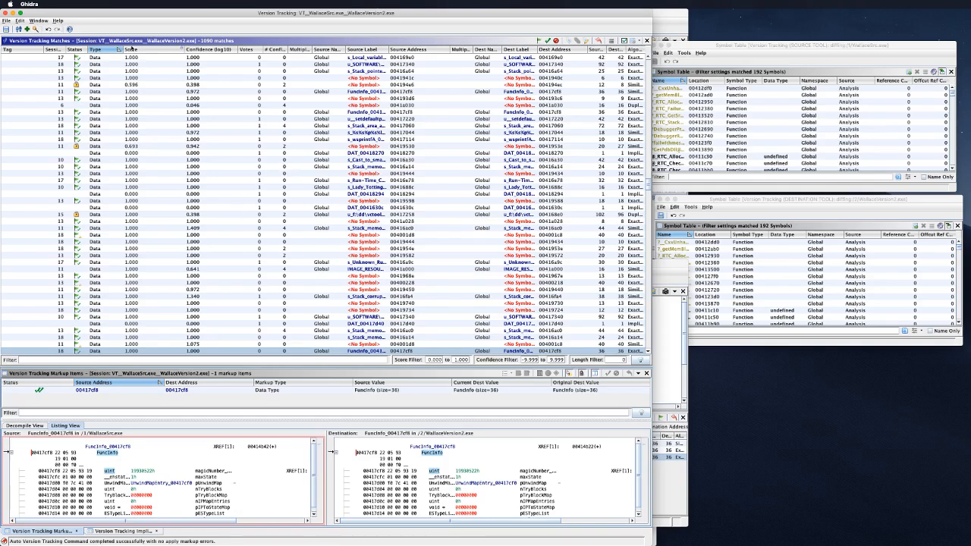
{"action": "left_click", "coordinate": [98, 49]}
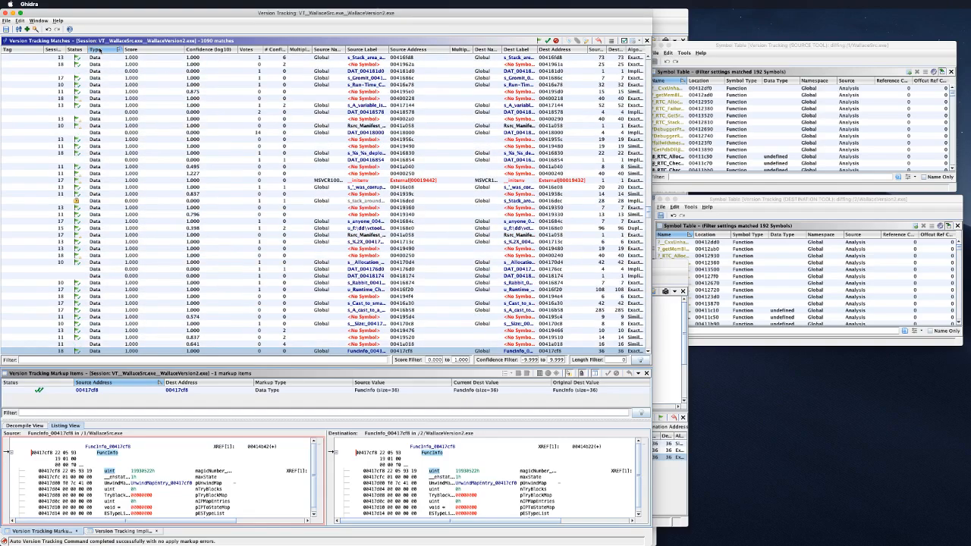
{"action": "left_click", "coordinate": [99, 49]}
{"action": "scroll", "coordinate": [182, 178], "scroll_direction": "down", "scroll_amount": 10}
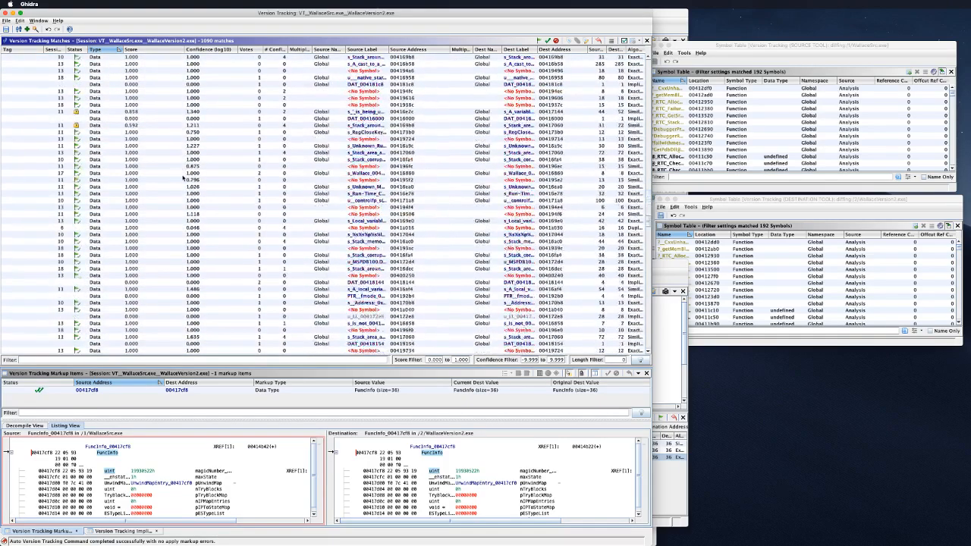
{"action": "scroll", "coordinate": [182, 178], "scroll_direction": "down", "scroll_amount": 3}
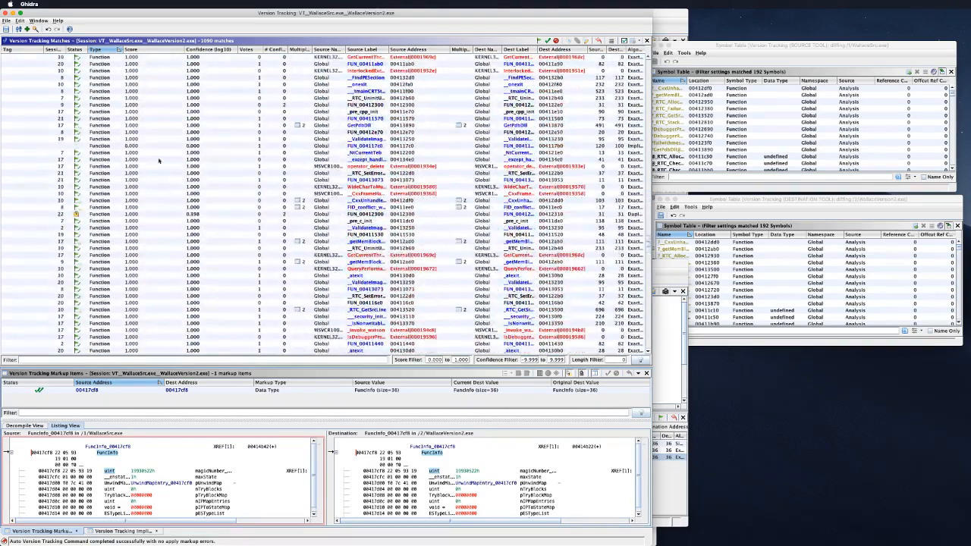
{"action": "scroll", "coordinate": [151, 162], "scroll_direction": "up", "scroll_amount": 1}
{"action": "left_click", "coordinate": [147, 164]}
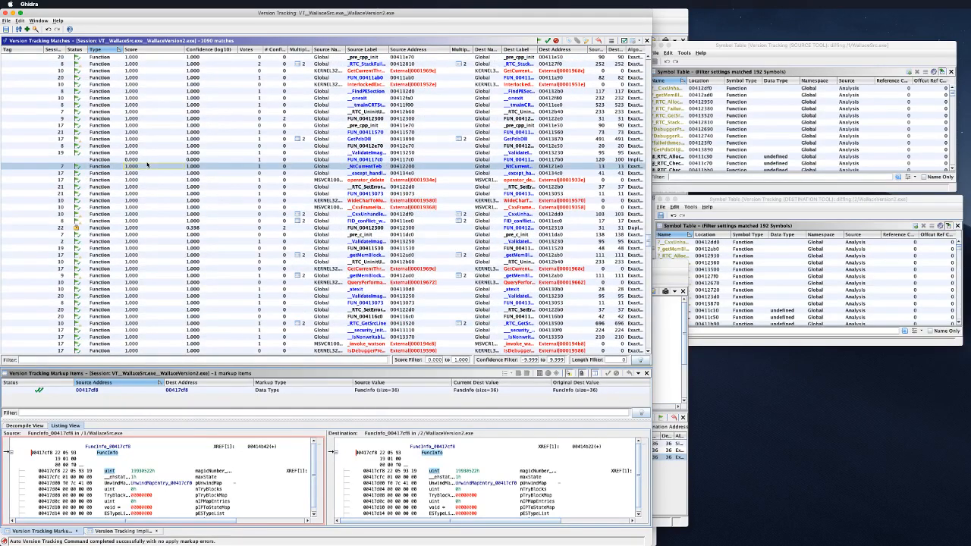
{"action": "left_click", "coordinate": [148, 160]}
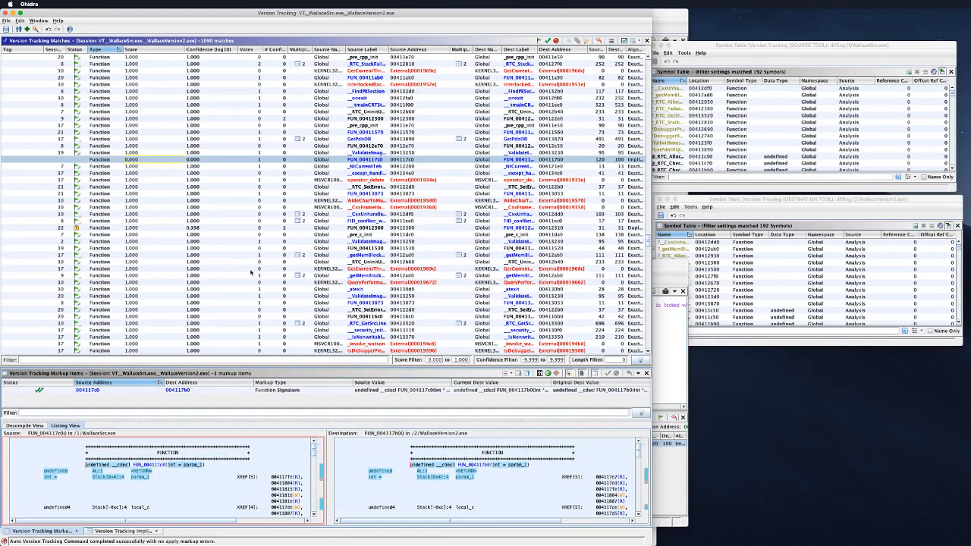
{"action": "scroll", "coordinate": [174, 174], "scroll_direction": "up", "scroll_amount": 10}
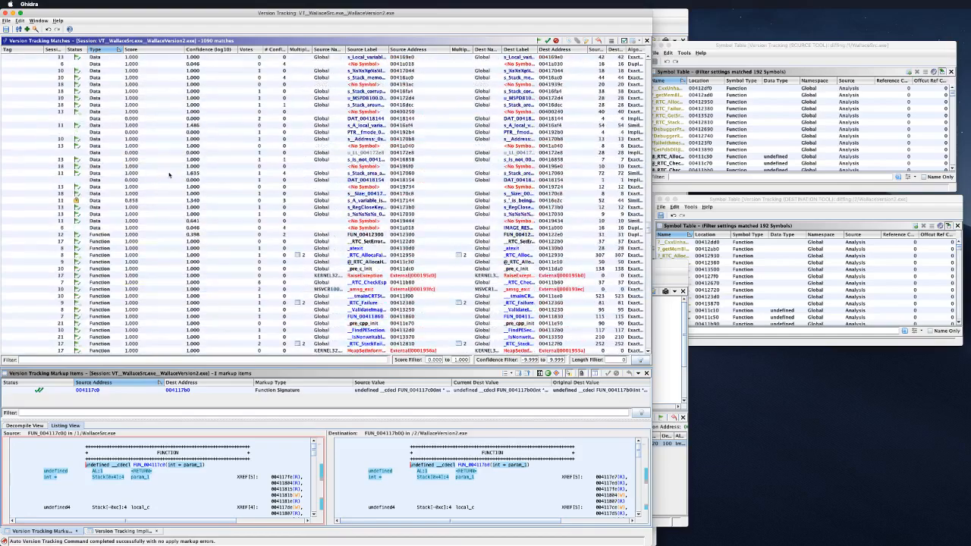
{"action": "scroll", "coordinate": [152, 220], "scroll_direction": "down", "scroll_amount": 5}
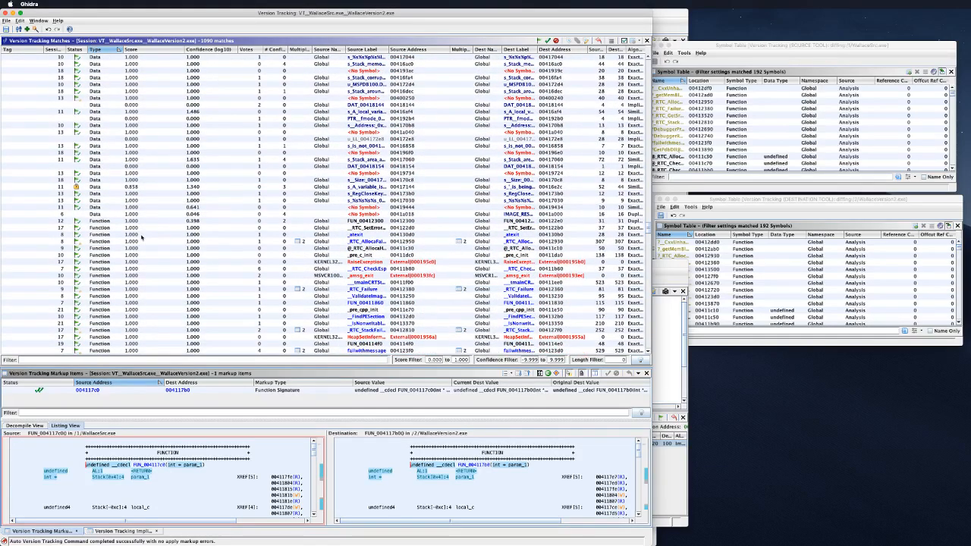
{"action": "scroll", "coordinate": [140, 237], "scroll_direction": "down", "scroll_amount": 10}
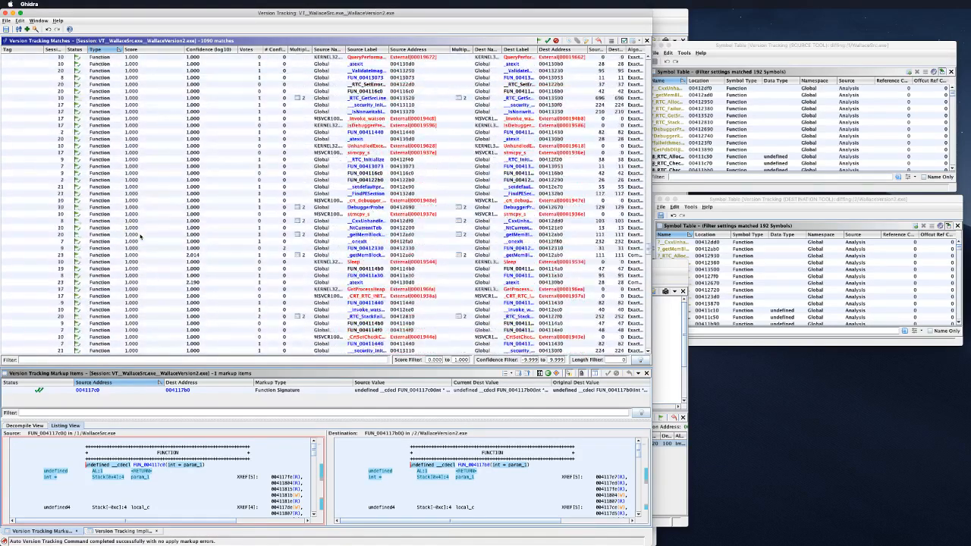
{"action": "scroll", "coordinate": [140, 237], "scroll_direction": "down", "scroll_amount": 10}
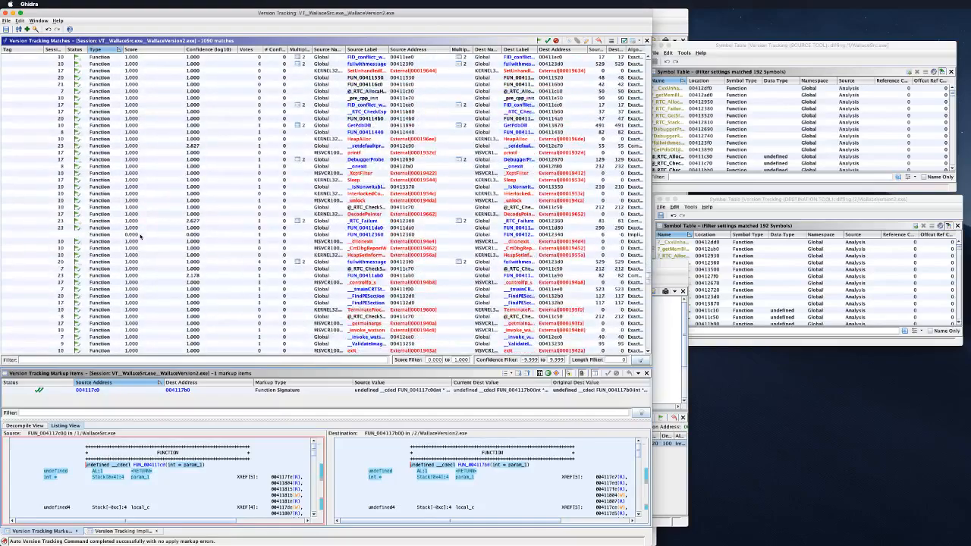
{"action": "scroll", "coordinate": [140, 238], "scroll_direction": "down", "scroll_amount": 10}
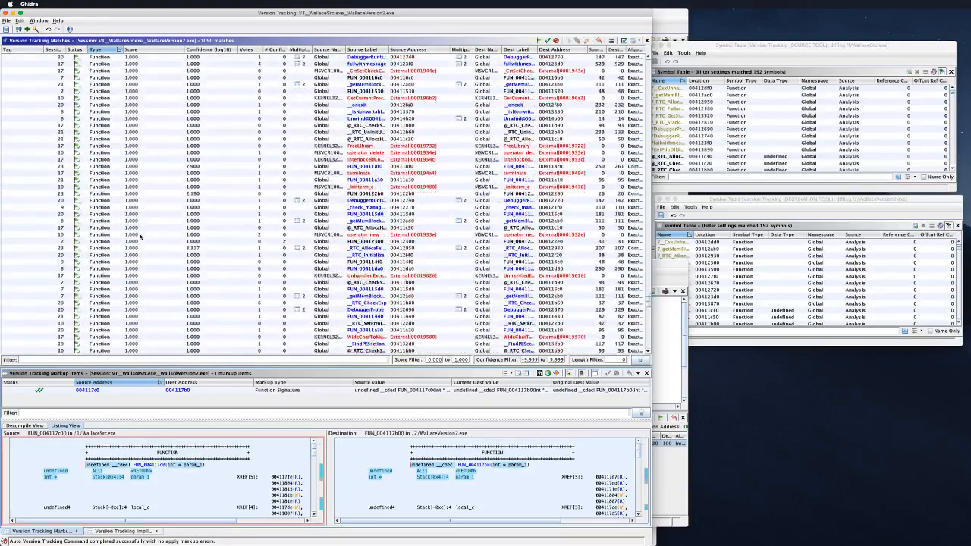
{"action": "scroll", "coordinate": [140, 237], "scroll_direction": "down", "scroll_amount": 3}
{"action": "scroll", "coordinate": [140, 237], "scroll_direction": "down", "scroll_amount": 10}
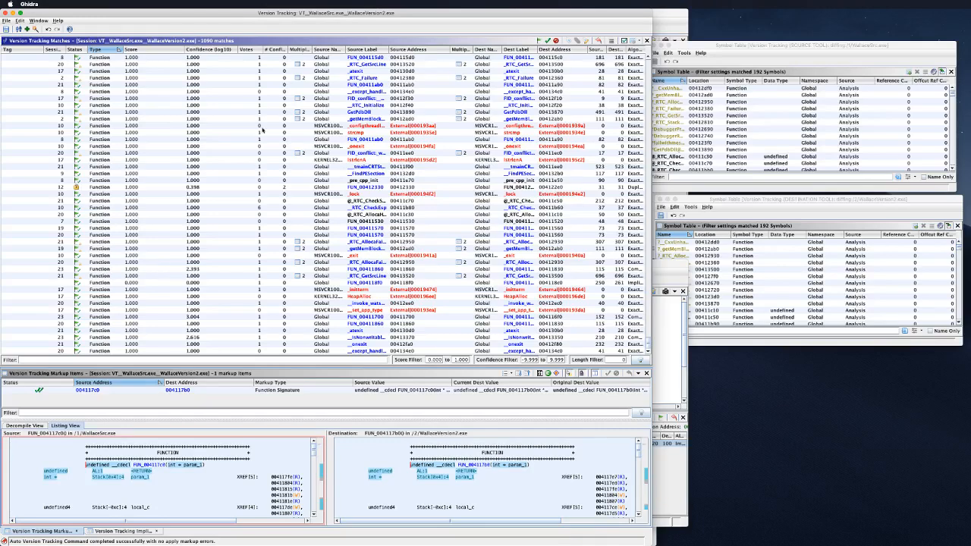
Step: Select the FUN_00412330 match and compare it with FUN_004122e0 as side-by-side decompiled C
{"action": "left_click", "coordinate": [289, 188]}
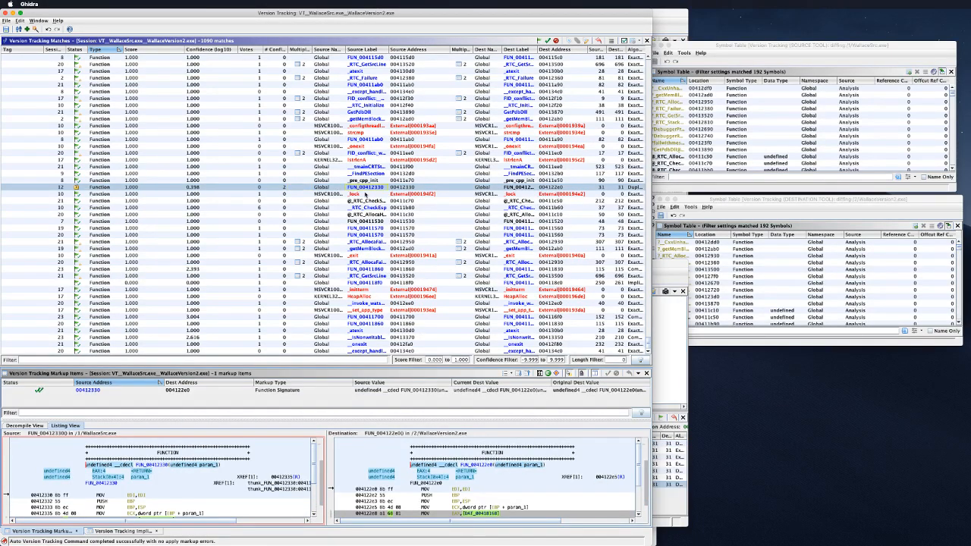
{"action": "scroll", "coordinate": [415, 466], "scroll_direction": "down", "scroll_amount": 2}
{"action": "scroll", "coordinate": [414, 466], "scroll_direction": "down", "scroll_amount": 1}
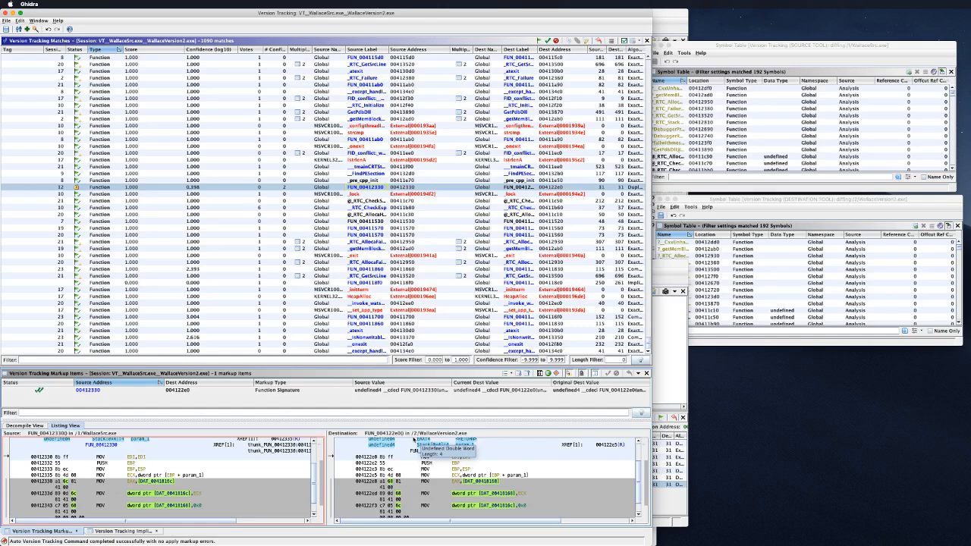
{"action": "scroll", "coordinate": [470, 468], "scroll_direction": "down", "scroll_amount": 2}
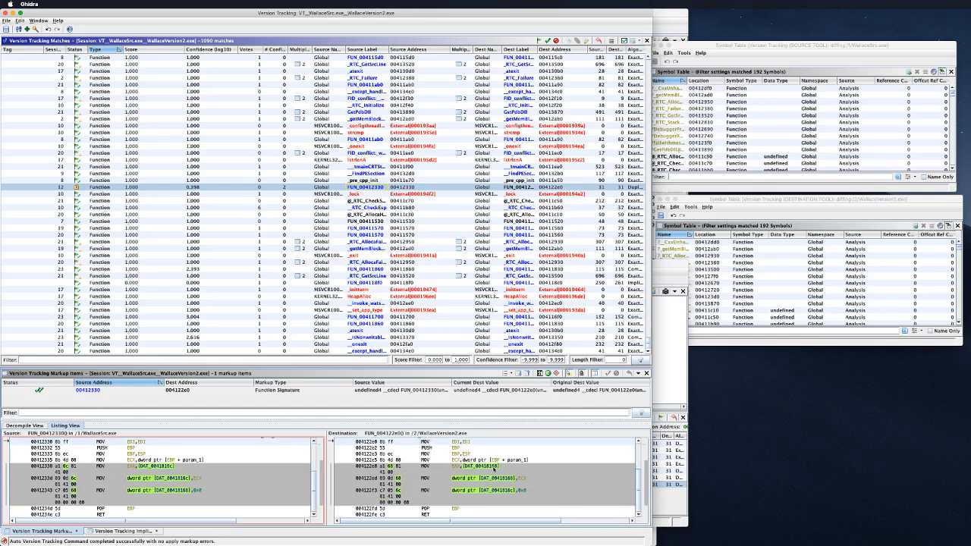
{"action": "left_click", "coordinate": [30, 426]}
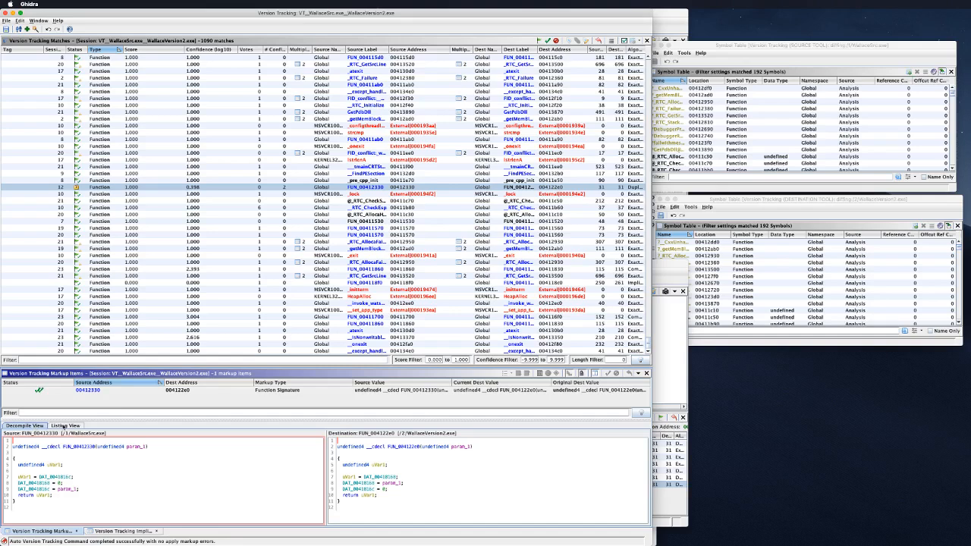
{"action": "scroll", "coordinate": [275, 189], "scroll_direction": "up", "scroll_amount": 5}
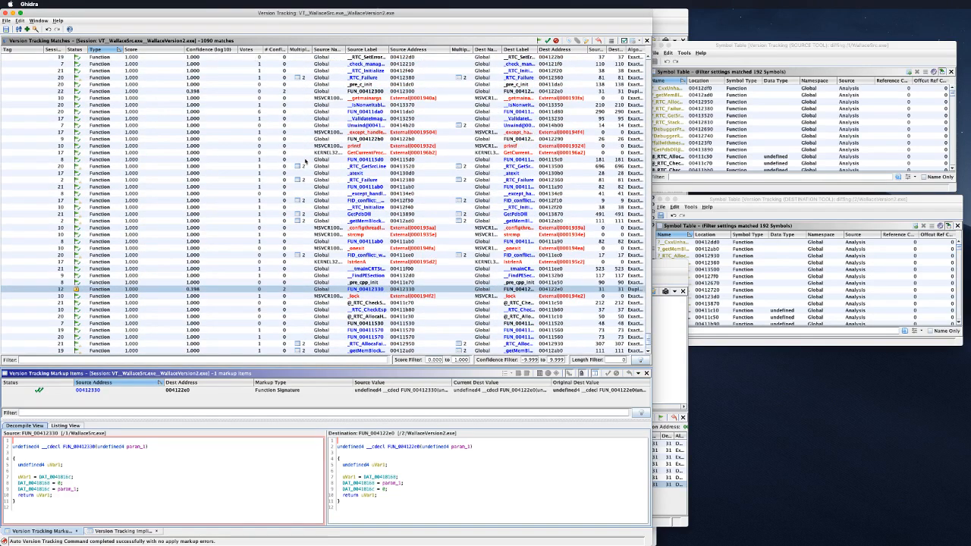
Step: Widen the Multiple Source Labels? column, reselect the FUN_00412330 match, and switch to Finder
{"action": "left_click_drag", "start_coordinate": [311, 50], "coordinate": [350, 57]}
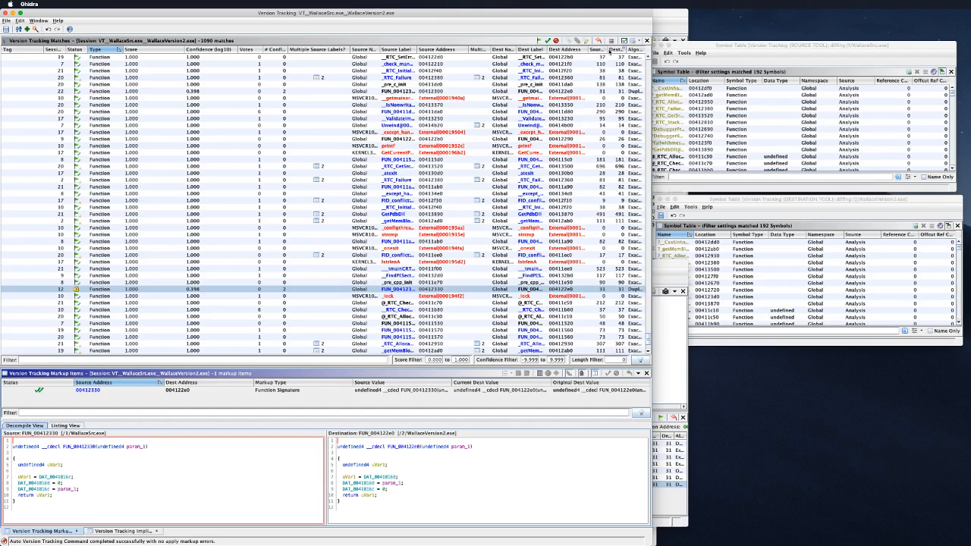
{"action": "scroll", "coordinate": [163, 218], "scroll_direction": "down", "scroll_amount": 10}
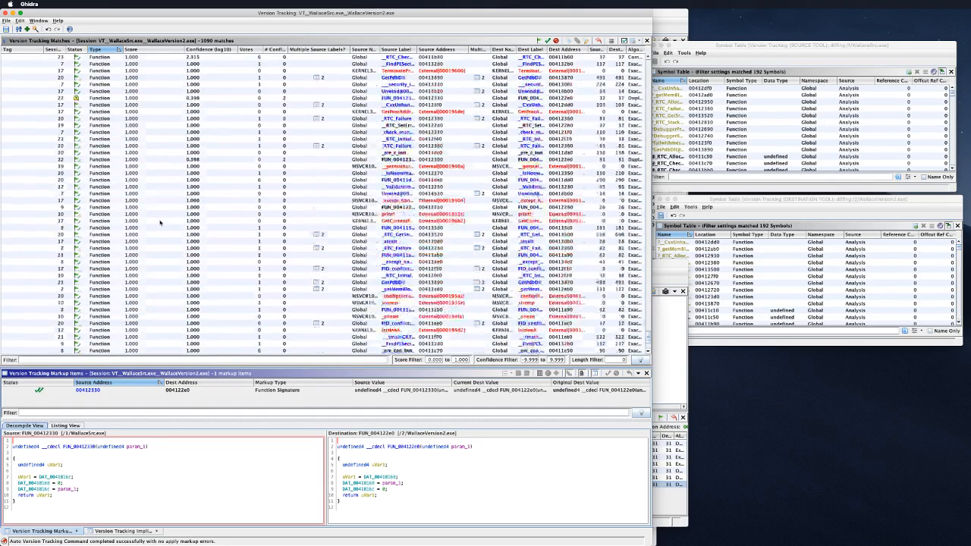
{"action": "scroll", "coordinate": [132, 256], "scroll_direction": "down", "scroll_amount": 2}
{"action": "left_click", "coordinate": [140, 330]}
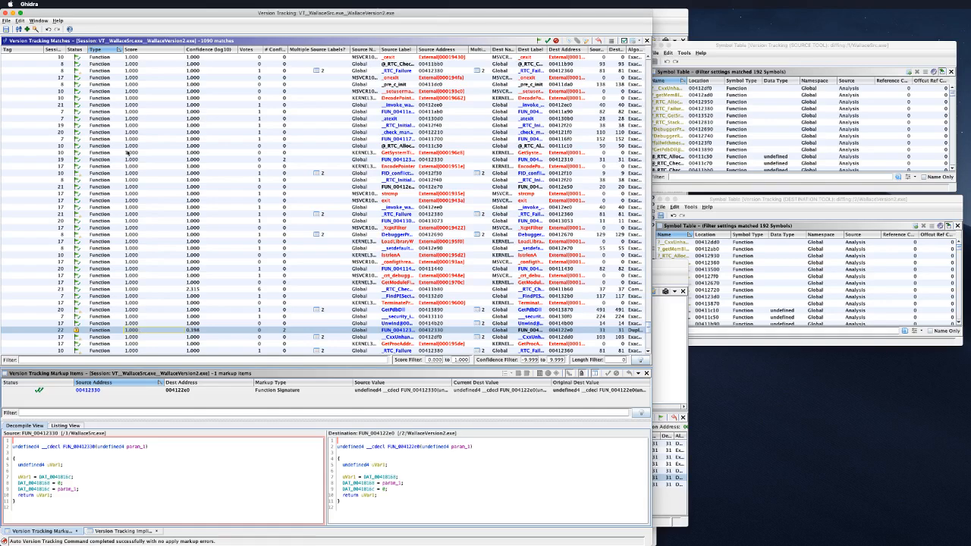
{"action": "scroll", "coordinate": [130, 153], "scroll_direction": "up", "scroll_amount": 10}
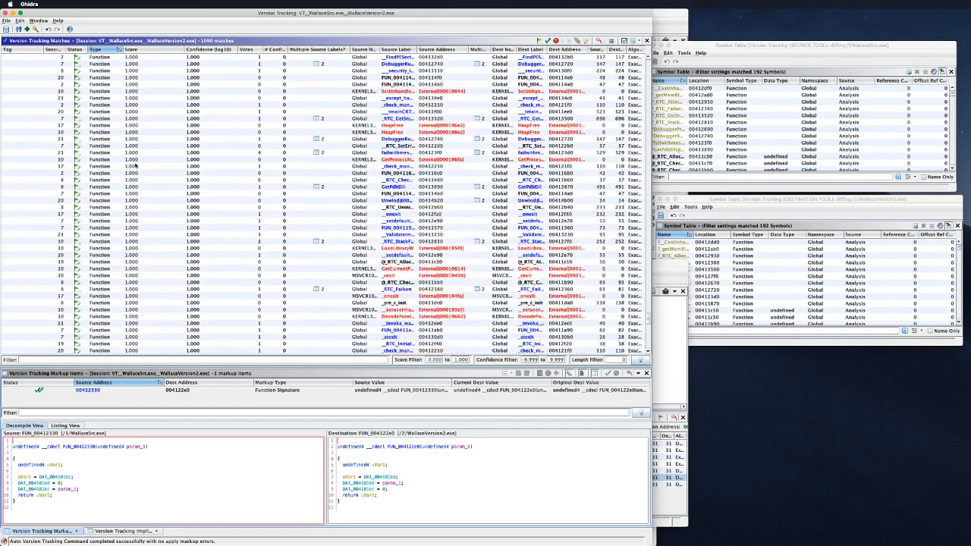
{"action": "scroll", "coordinate": [135, 164], "scroll_direction": "up", "scroll_amount": 12}
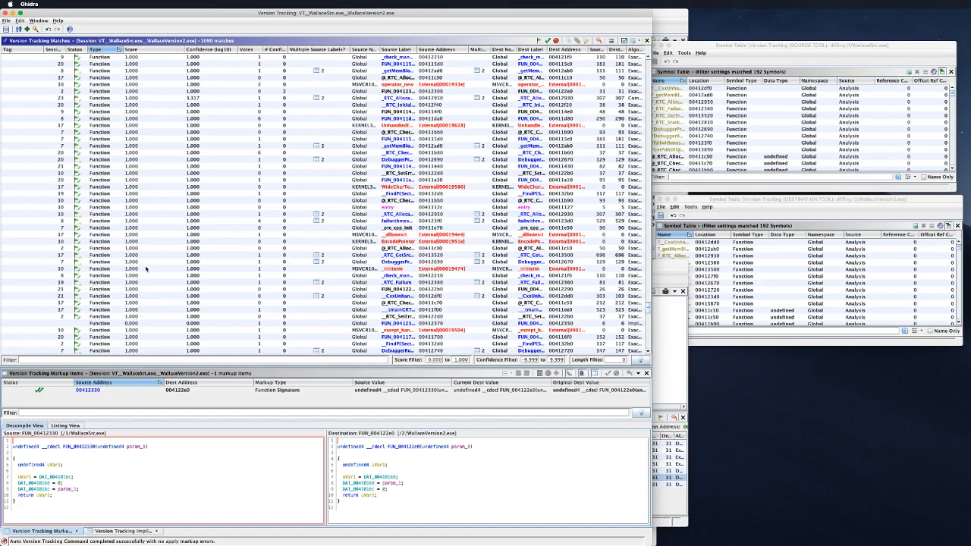
{"action": "scroll", "coordinate": [147, 267], "scroll_direction": "up", "scroll_amount": 10}
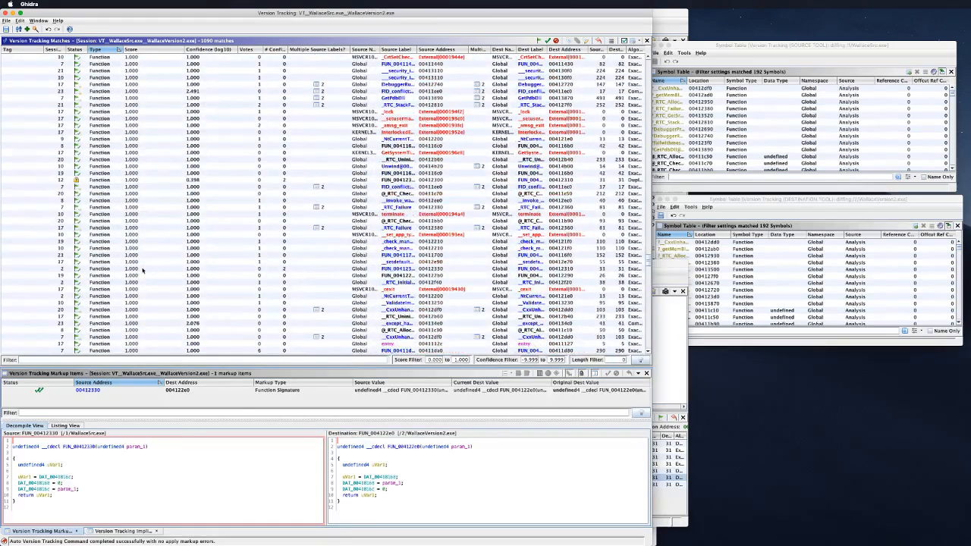
{"action": "scroll", "coordinate": [141, 269], "scroll_direction": "up", "scroll_amount": 12}
{"action": "scroll", "coordinate": [142, 269], "scroll_direction": "up", "scroll_amount": 1}
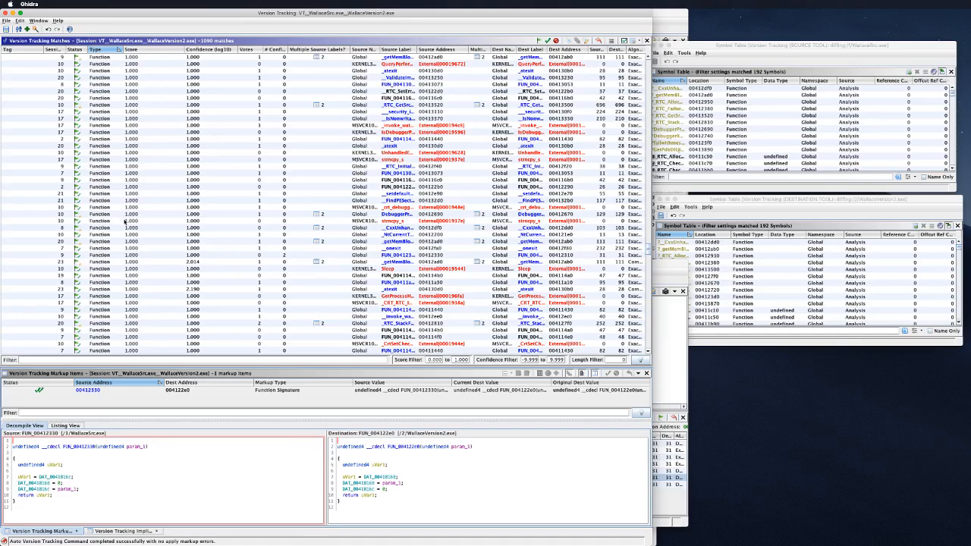
{"action": "mouse_move", "coordinate": [533, 542]}
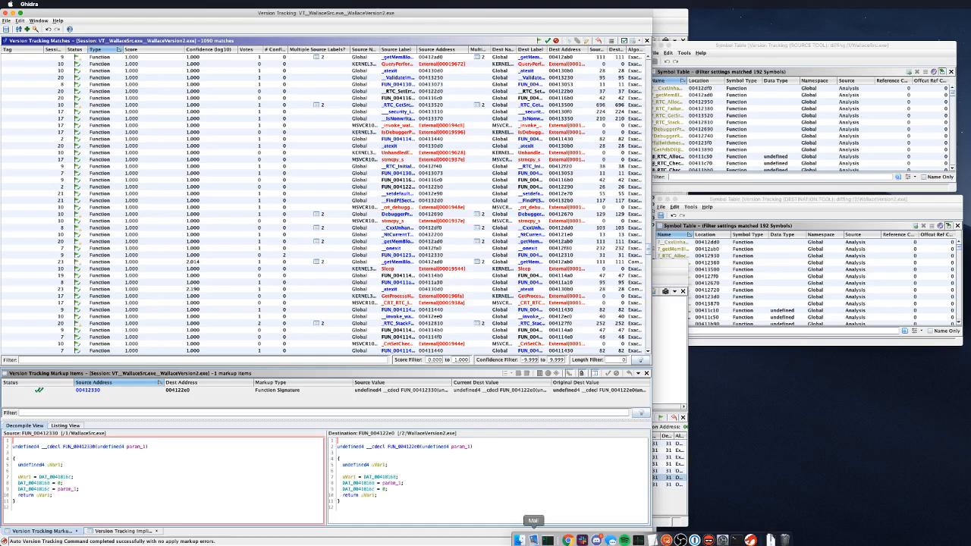
{"action": "left_click", "coordinate": [521, 537]}
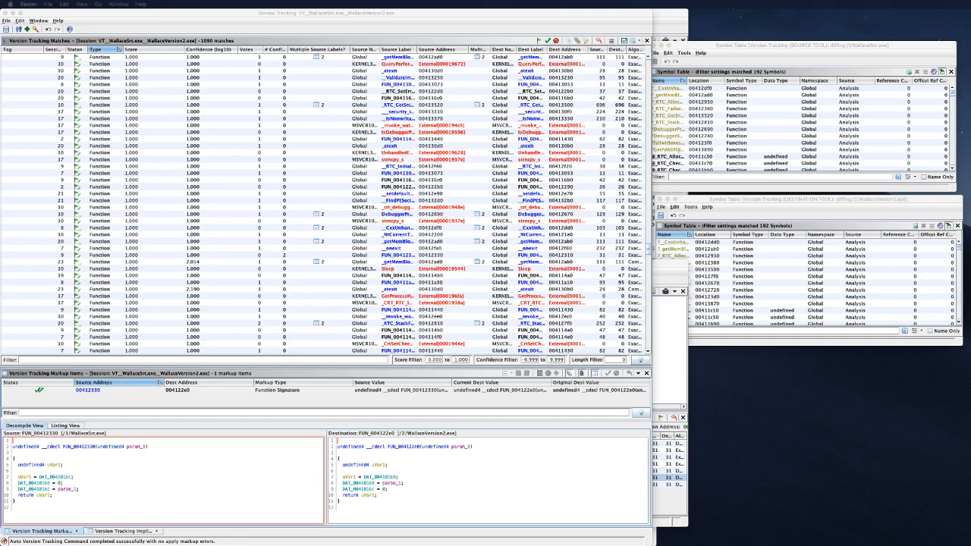
Step: Drag the Finder window showing Mod1's Gadget and Wallace source files over Ghidra
{"action": "left_click_drag", "start_coordinate": [970, 102], "coordinate": [688, 175]}
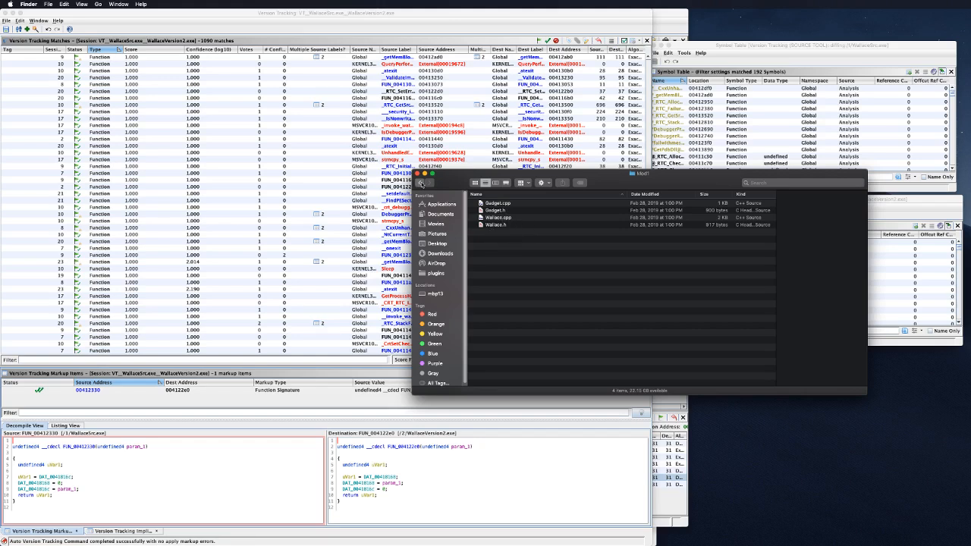
Step: Browse the Mod2 and Original source folders, then return up to VersionTracking
{"action": "left_click", "coordinate": [421, 183]}
{"action": "double_click", "coordinate": [494, 210]}
{"action": "left_click", "coordinate": [420, 183]}
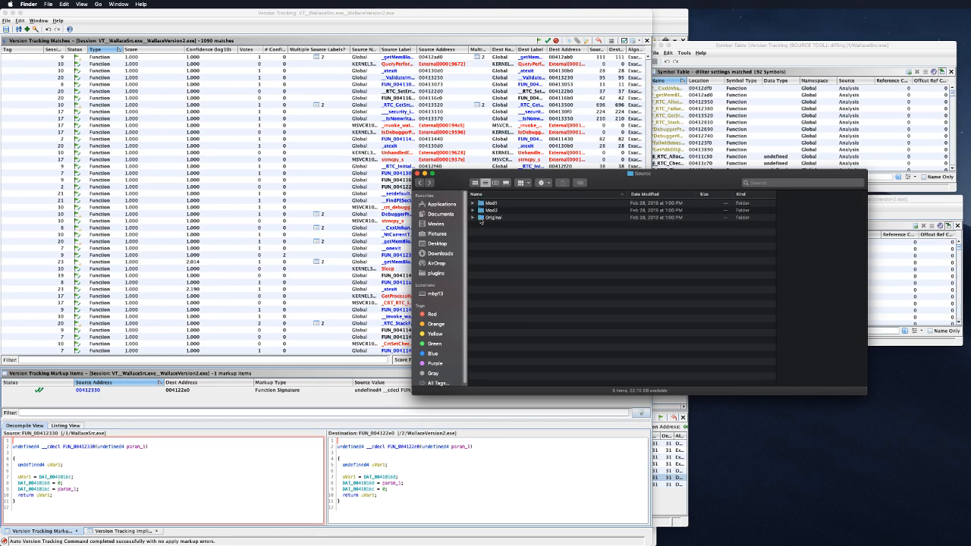
{"action": "double_click", "coordinate": [481, 218]}
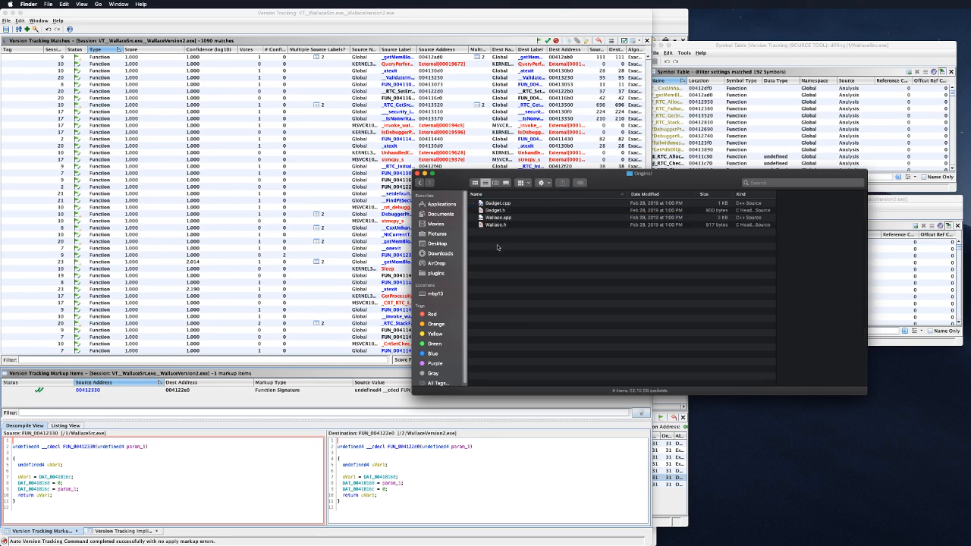
{"action": "left_click_drag", "start_coordinate": [597, 177], "coordinate": [660, 193]}
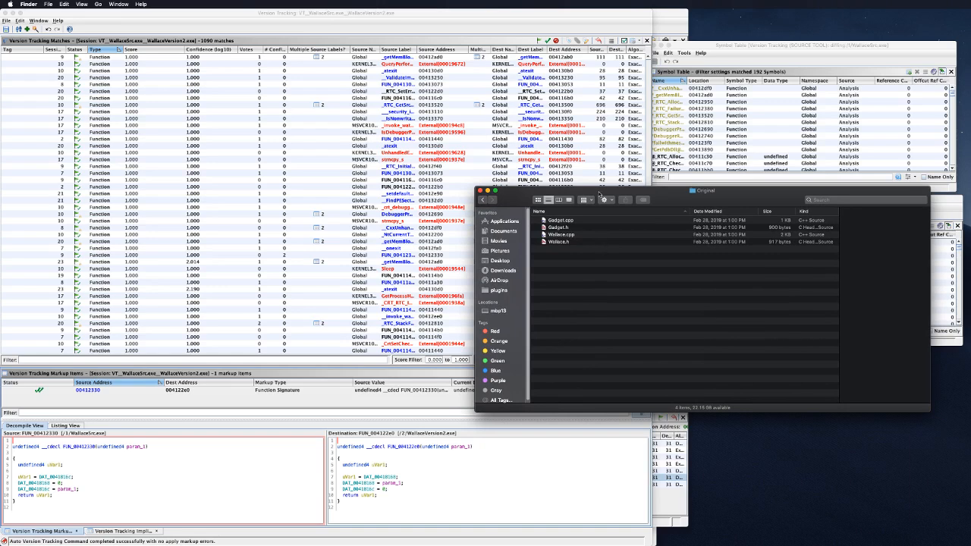
{"action": "left_click", "coordinate": [482, 200]}
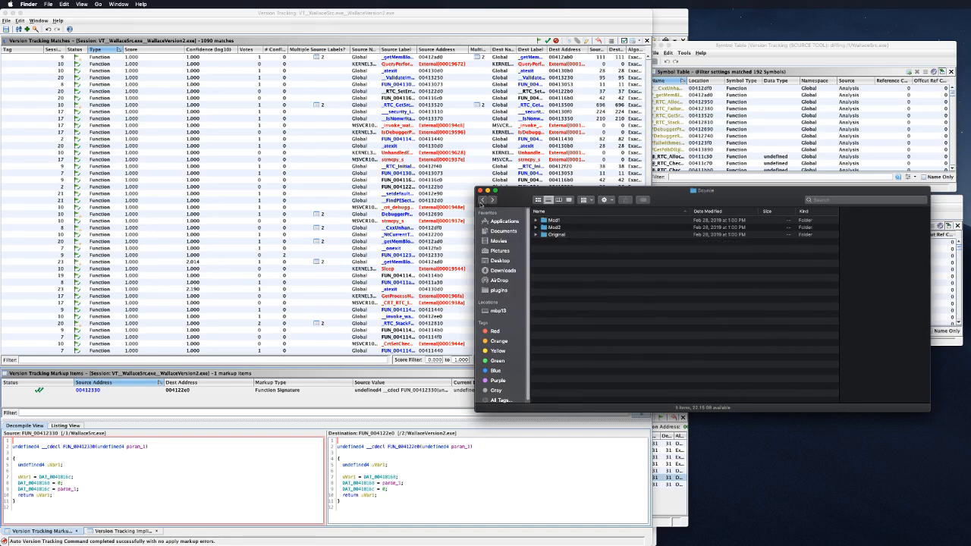
{"action": "left_click", "coordinate": [482, 200]}
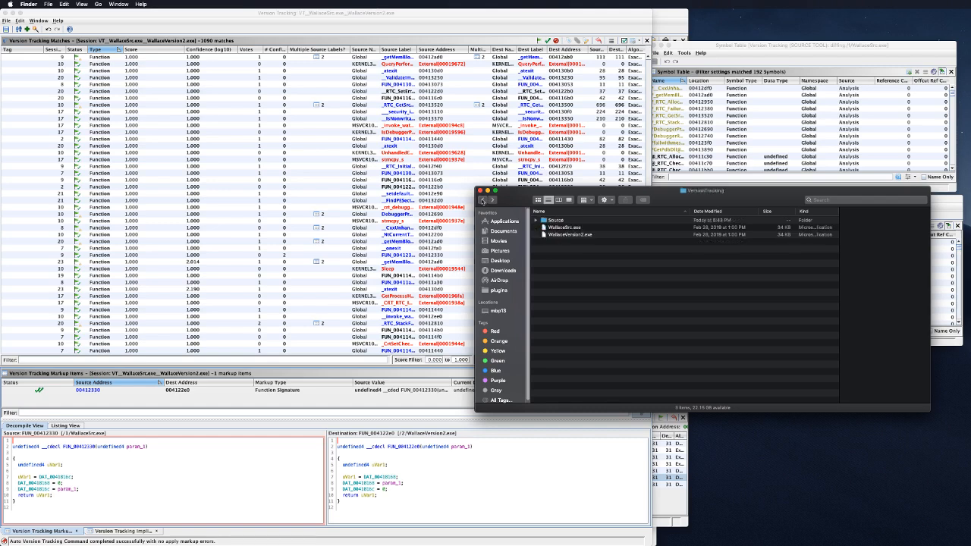
Step: Preview WallaceSrc.exe and WallaceVersion2.exe, then expand Source and its Mod2 subfolder
{"action": "left_click", "coordinate": [574, 235]}
{"action": "left_click", "coordinate": [573, 227]}
{"action": "left_click", "coordinate": [597, 237]}
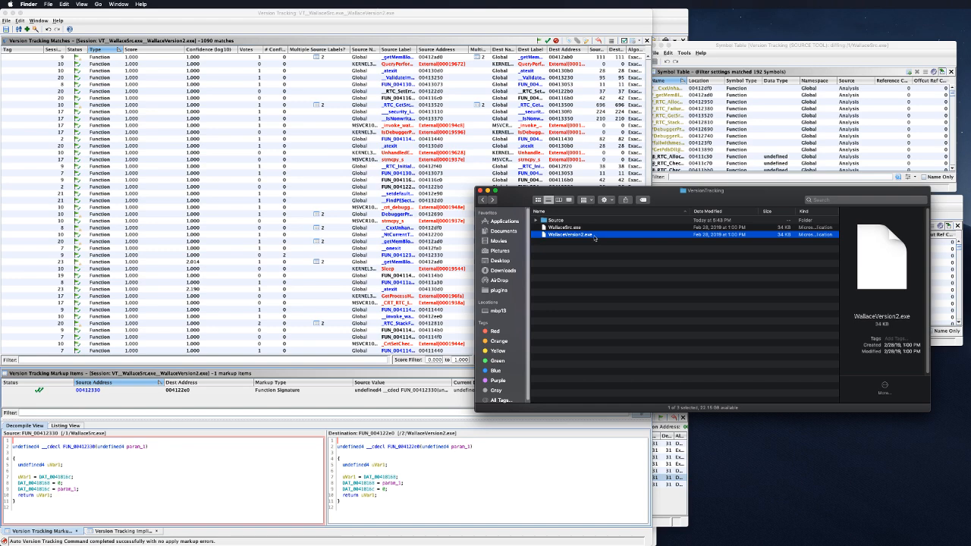
{"action": "left_click", "coordinate": [536, 219]}
{"action": "left_click", "coordinate": [553, 236]}
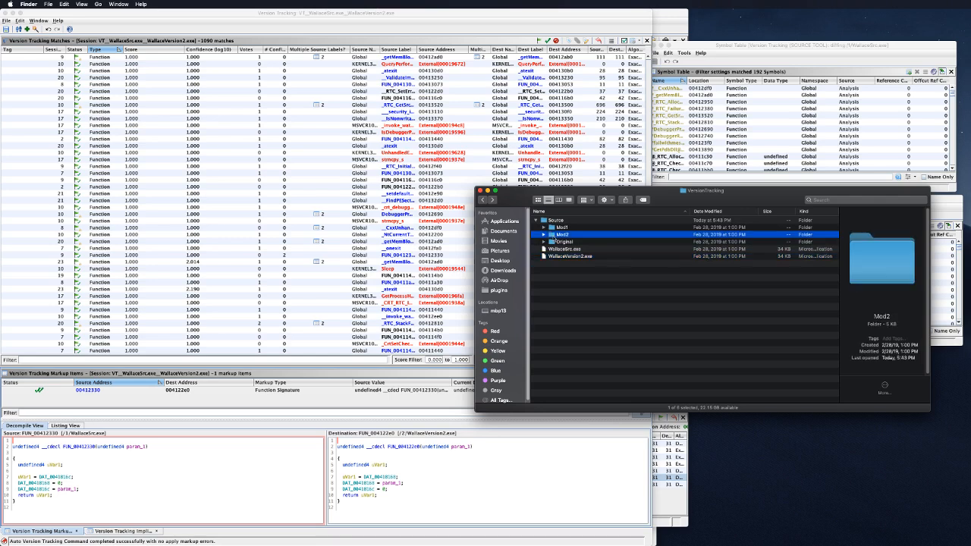
{"action": "left_click", "coordinate": [544, 235]}
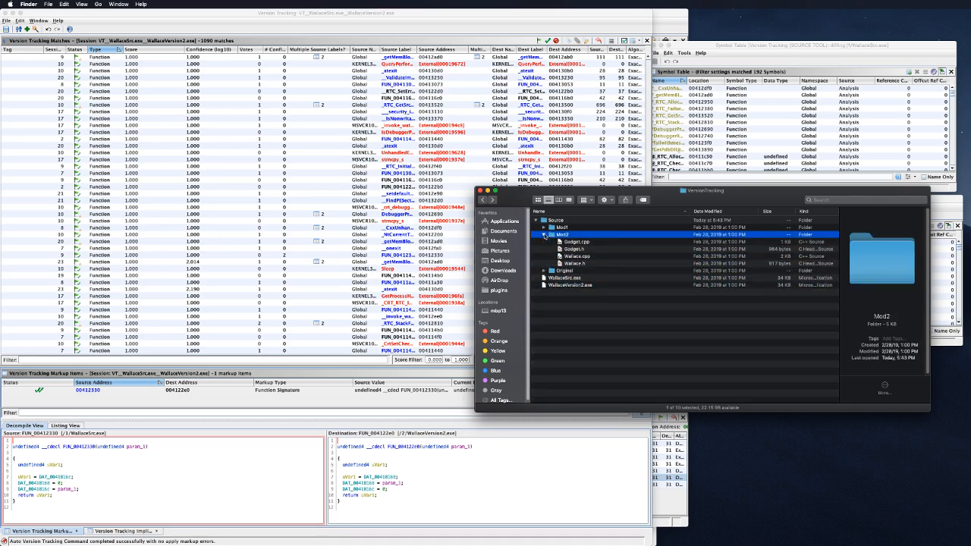
Step: Preview Mod2's Gadget.cpp, Gadget.h, Wallace.cpp and Wallace.h source files
{"action": "left_click", "coordinate": [574, 263]}
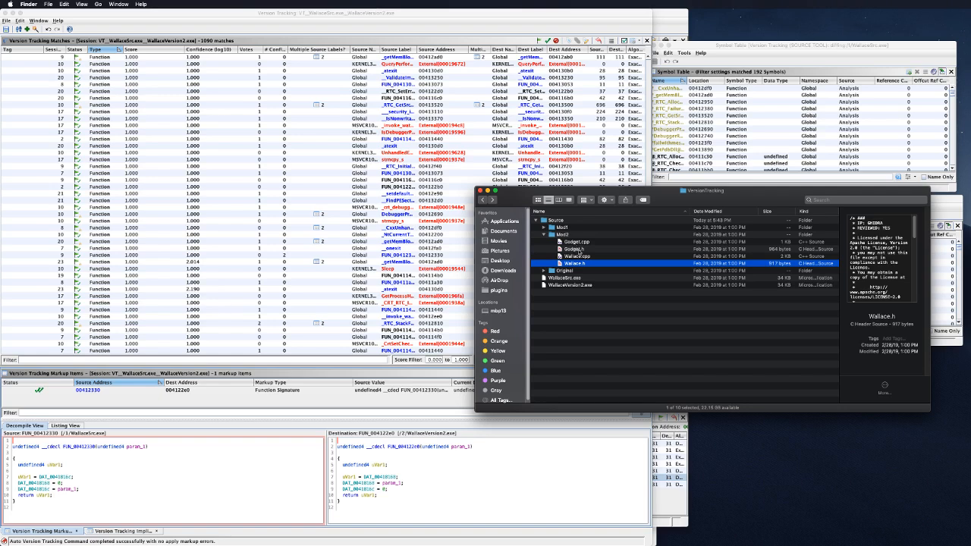
{"action": "left_click", "coordinate": [577, 250]}
{"action": "left_click", "coordinate": [580, 256]}
{"action": "left_click", "coordinate": [581, 243]}
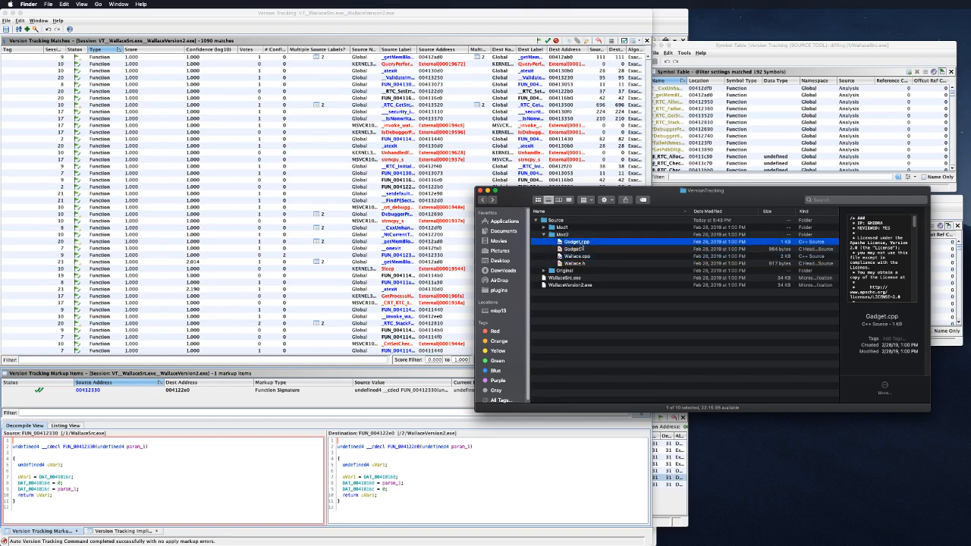
{"action": "left_click", "coordinate": [574, 265]}
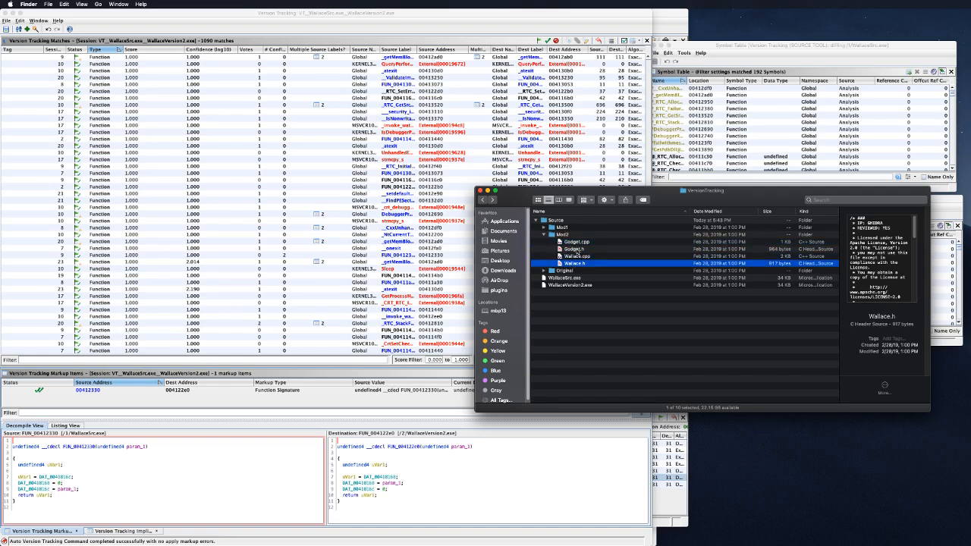
{"action": "left_click", "coordinate": [581, 242], "text": "shift"}
Step: Bring up the Source folder's context menu, then dismiss it
{"action": "left_click", "coordinate": [543, 220]}
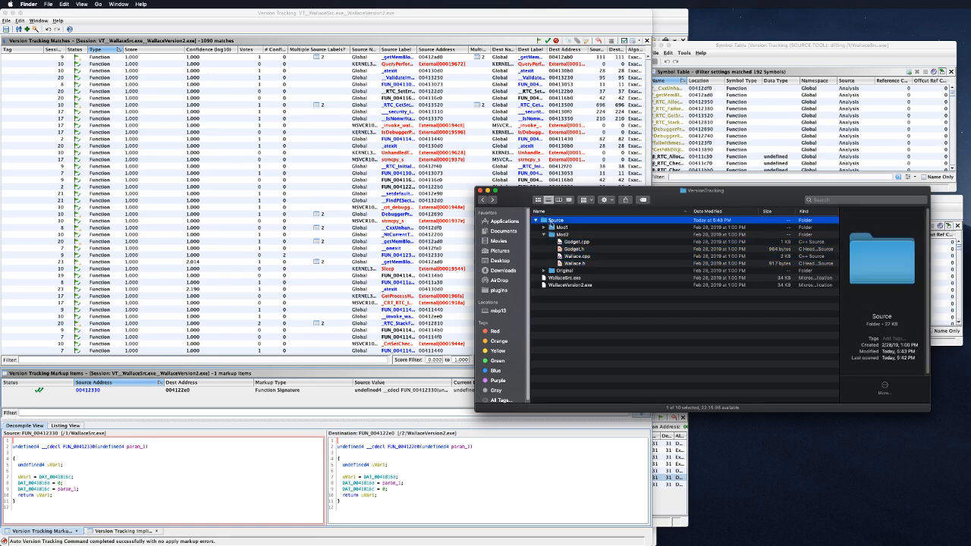
{"action": "right_click", "coordinate": [552, 219]}
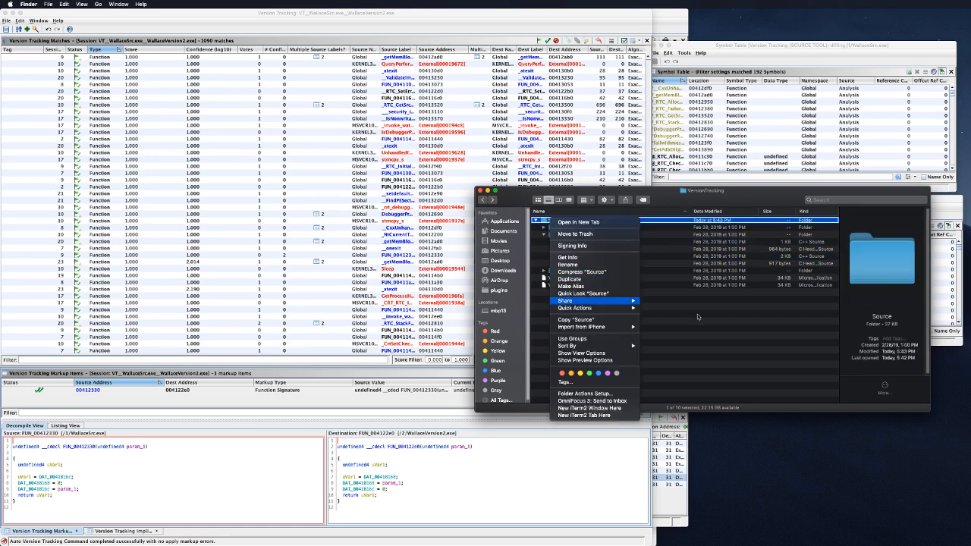
{"action": "mouse_move", "coordinate": [622, 302]}
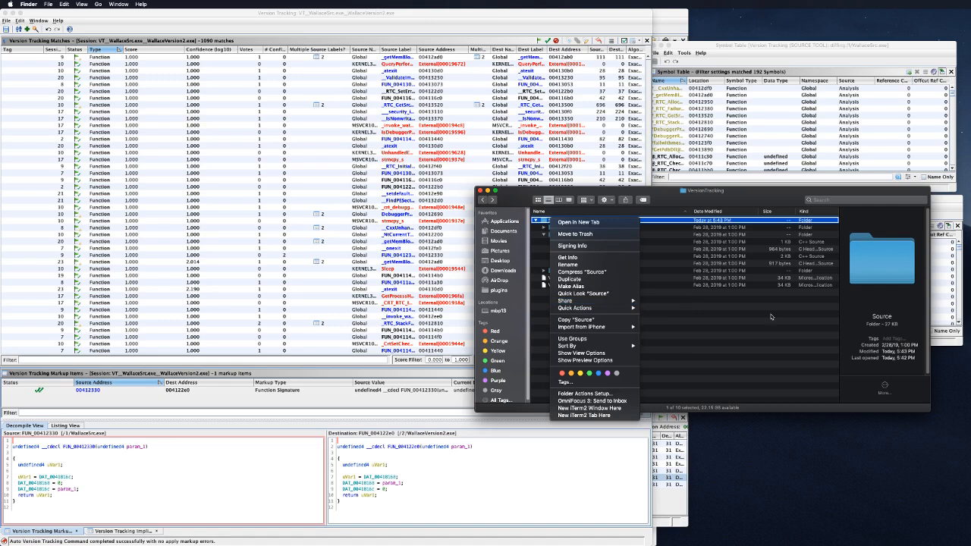
{"action": "left_click", "coordinate": [736, 308]}
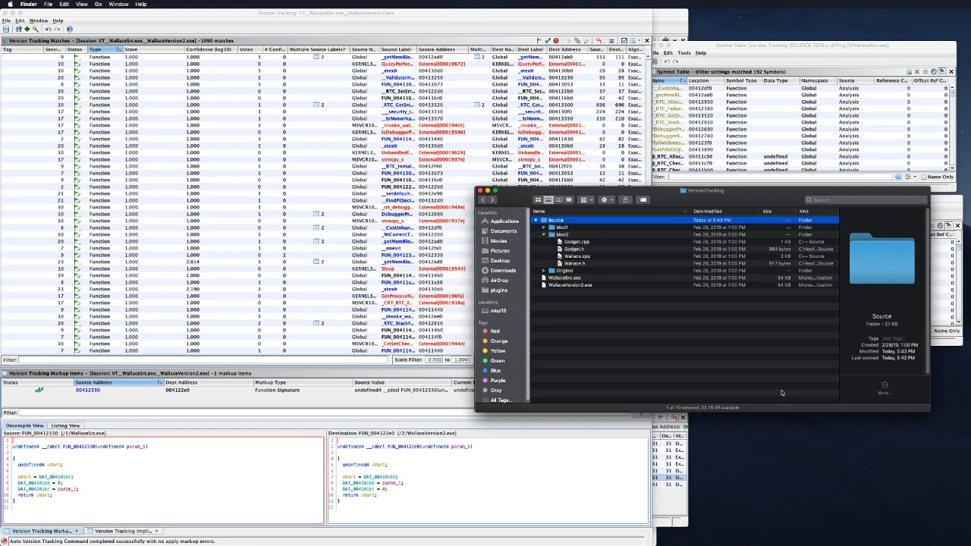
Step: Launch a new Visual Studio Code window via Spotlight and move it to the right
{"action": "key", "text": "super+space"}
{"action": "type", "text": "visual"}
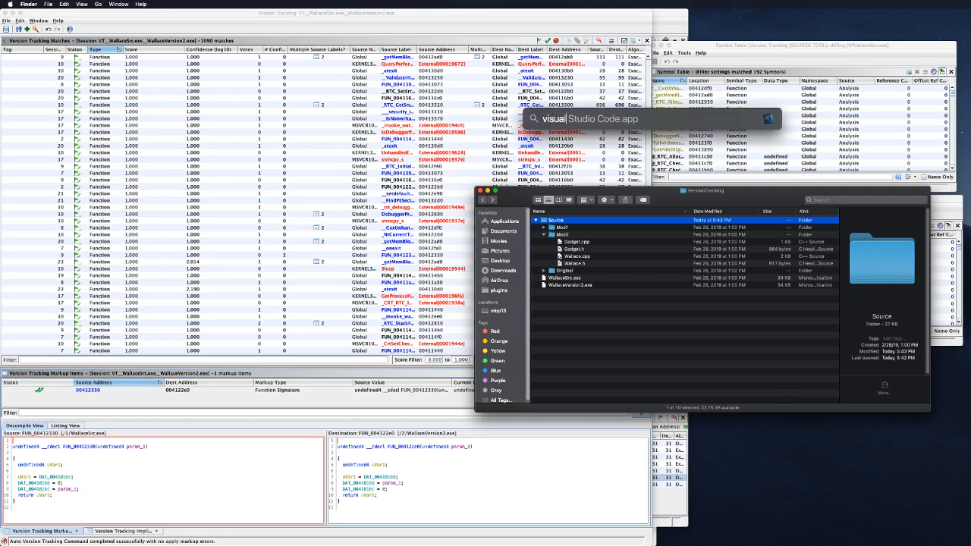
{"action": "key", "text": "Return"}
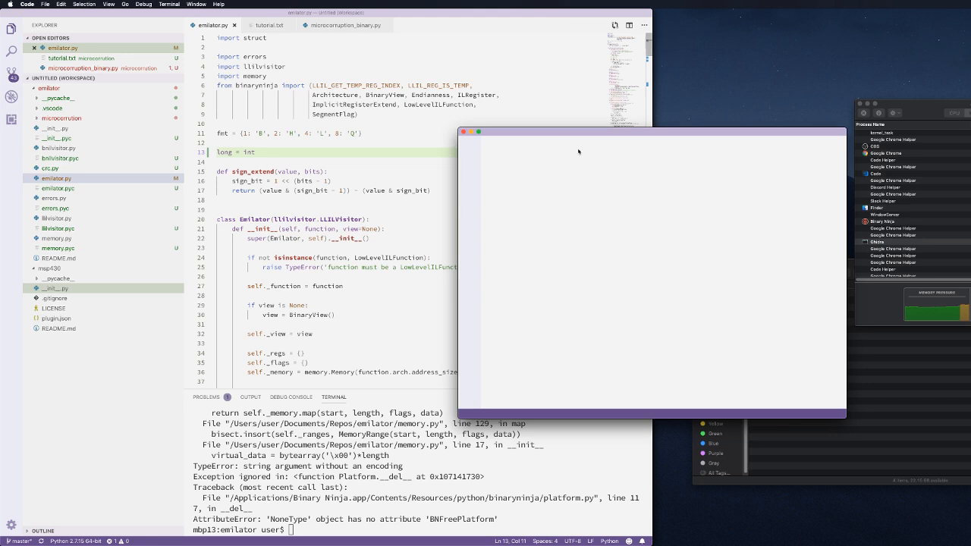
{"action": "left_click_drag", "start_coordinate": [576, 134], "coordinate": [928, 109]}
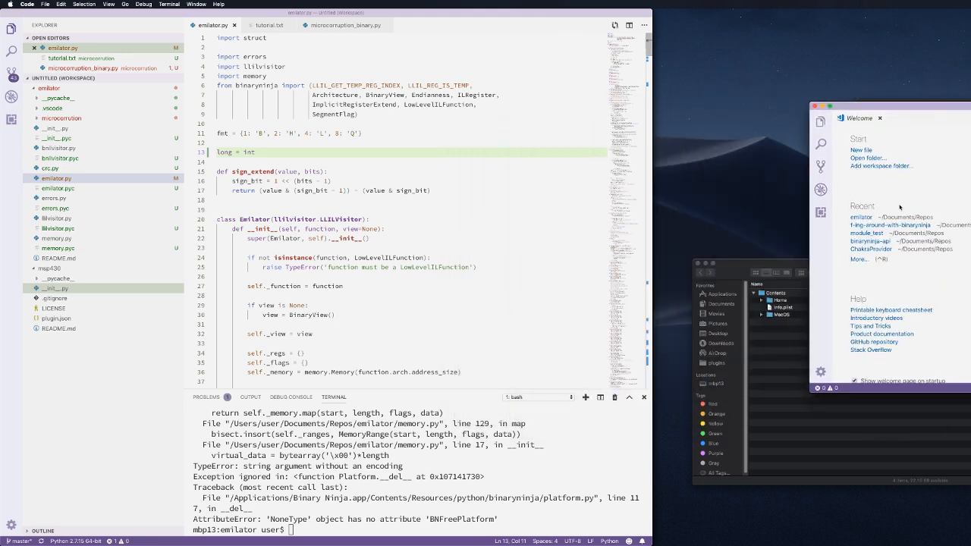
Step: Open the ghidra_9.0 folder from Downloads and expand its docs folder
{"action": "left_click", "coordinate": [878, 158]}
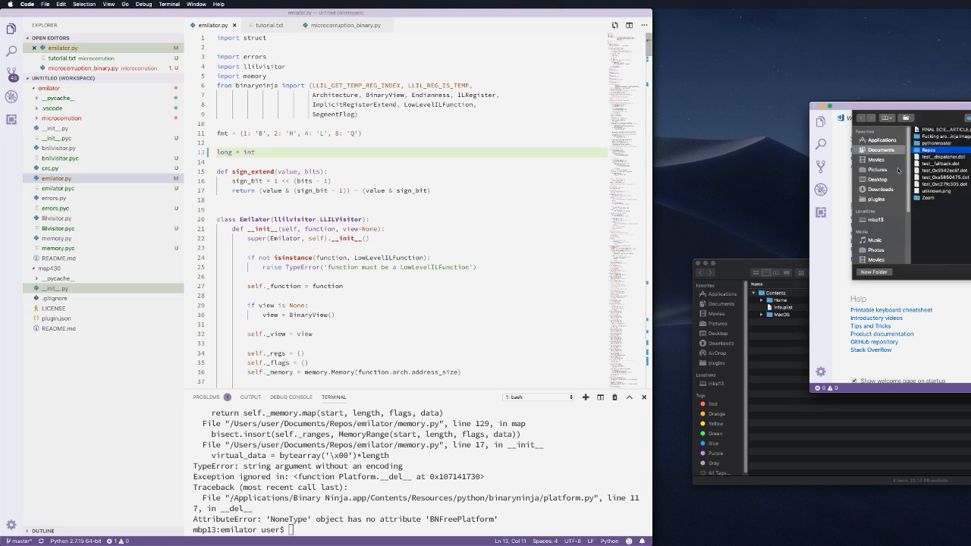
{"action": "left_click", "coordinate": [886, 191]}
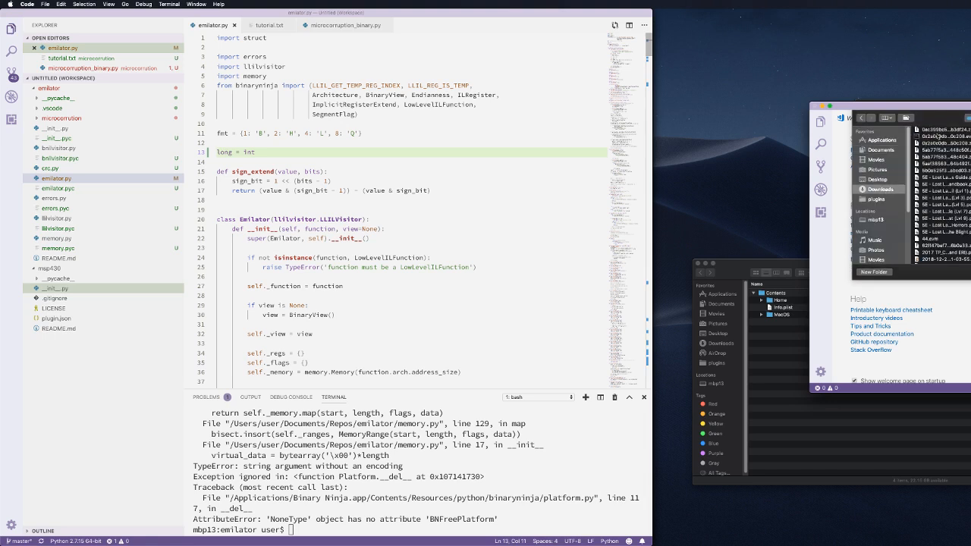
{"action": "scroll", "coordinate": [932, 153], "scroll_direction": "down", "scroll_amount": 3}
{"action": "scroll", "coordinate": [947, 160], "scroll_direction": "down", "scroll_amount": 5}
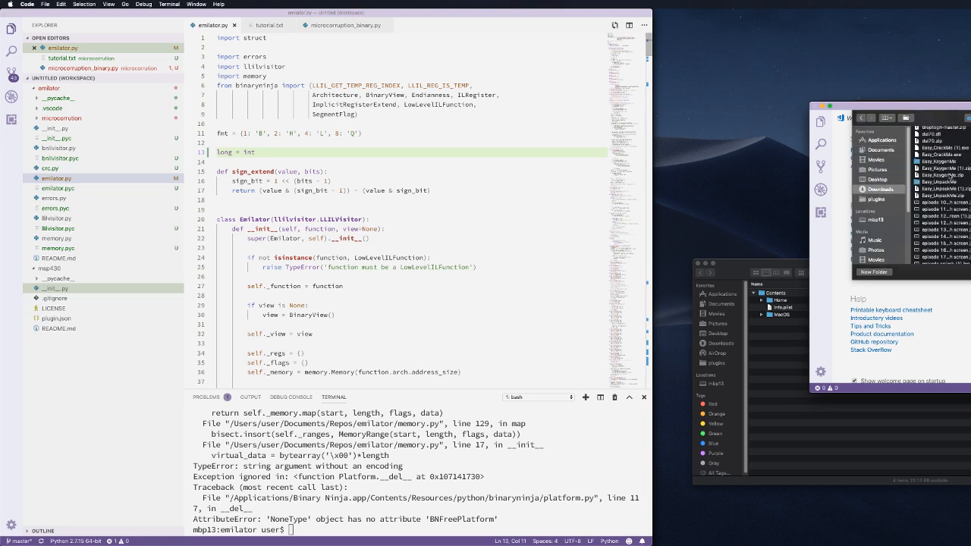
{"action": "scroll", "coordinate": [949, 176], "scroll_direction": "down", "scroll_amount": 3}
{"action": "double_click", "coordinate": [946, 197]}
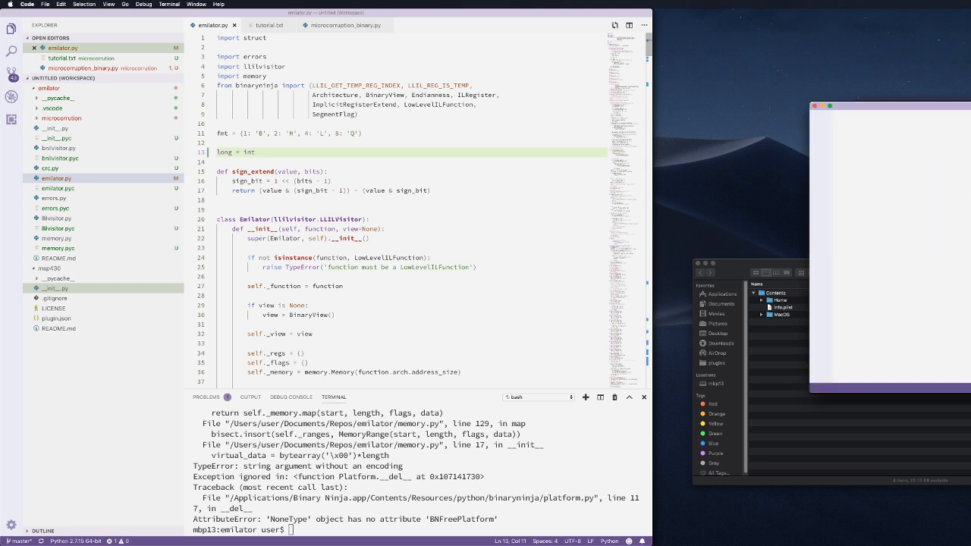
{"action": "left_click_drag", "start_coordinate": [970, 106], "coordinate": [287, 85]}
{"action": "left_click", "coordinate": [137, 139]}
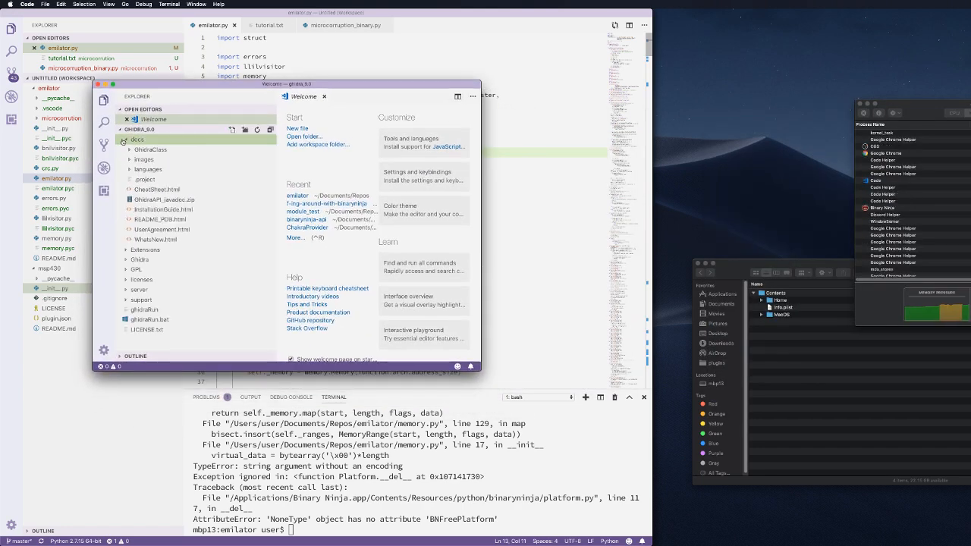
Step: Maximize the window and open GhidraClass/ExerciseFiles/VersionTracking/Source/Original/Wallace.cpp
{"action": "double_click", "coordinate": [202, 82]}
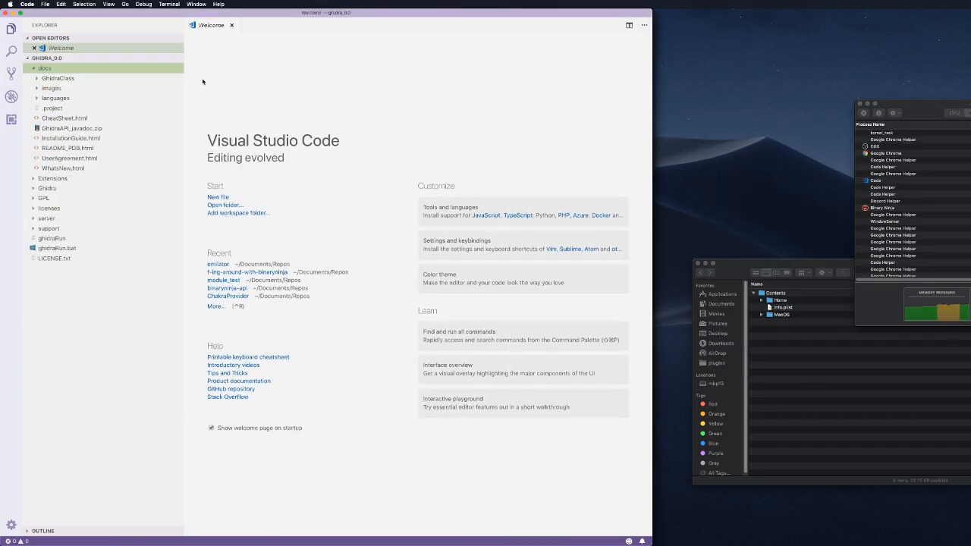
{"action": "left_click", "coordinate": [42, 78]}
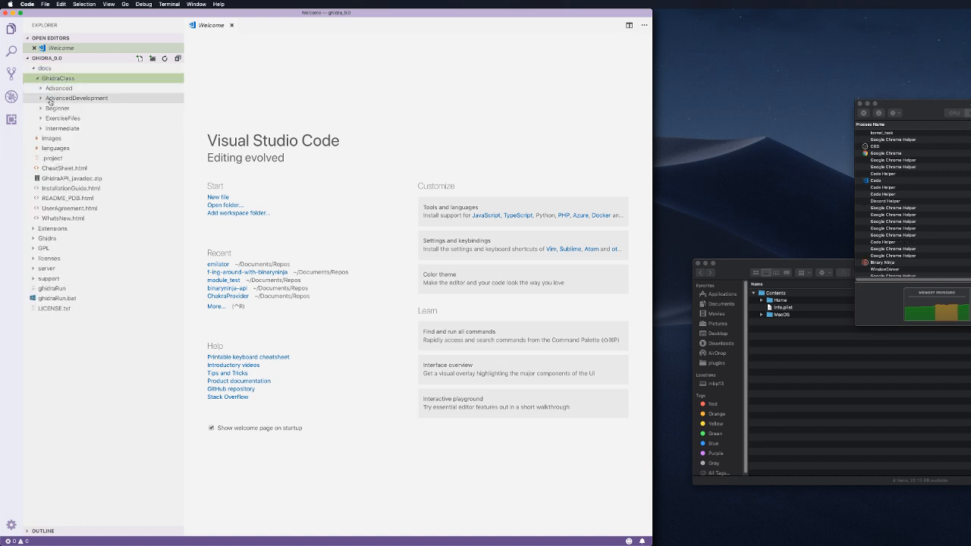
{"action": "left_click", "coordinate": [42, 119]}
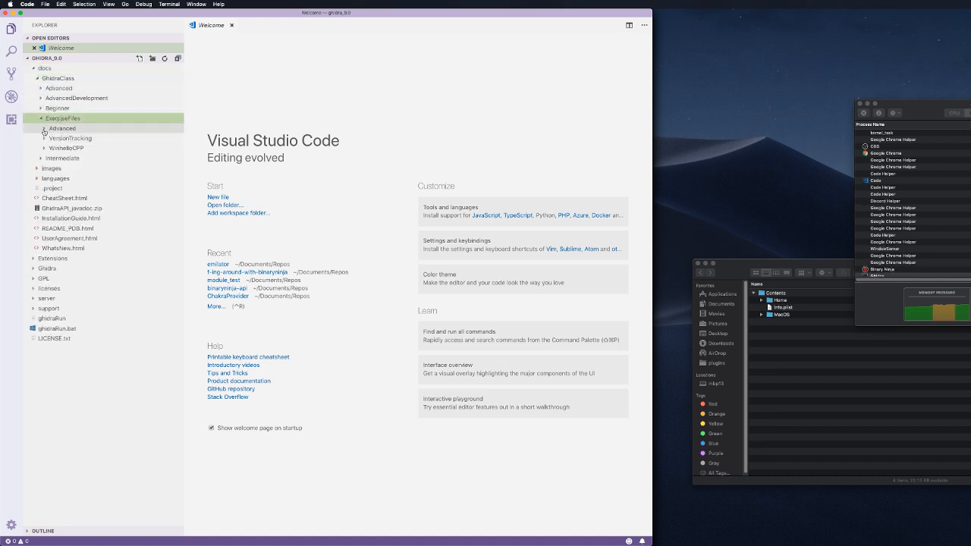
{"action": "left_click", "coordinate": [64, 138]}
{"action": "left_click", "coordinate": [62, 148]}
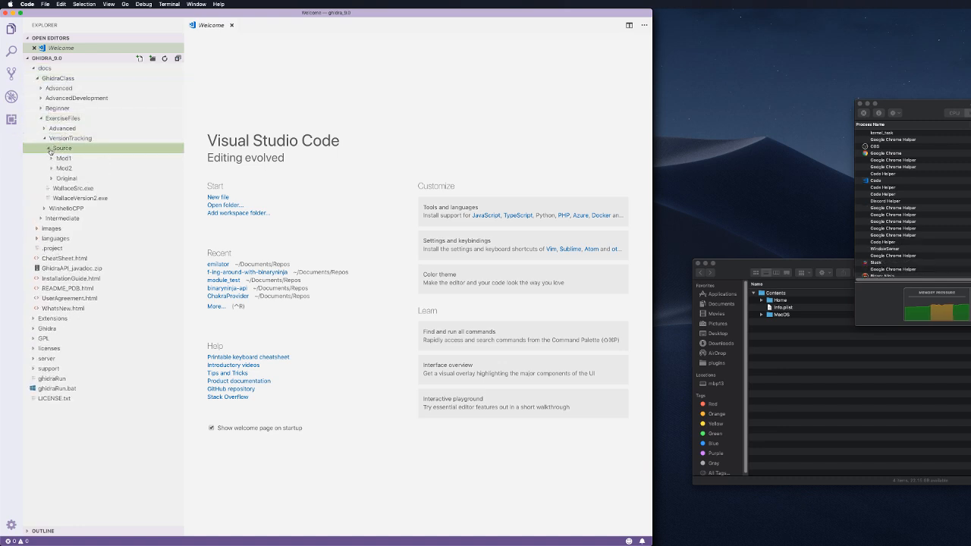
{"action": "left_click", "coordinate": [65, 178]}
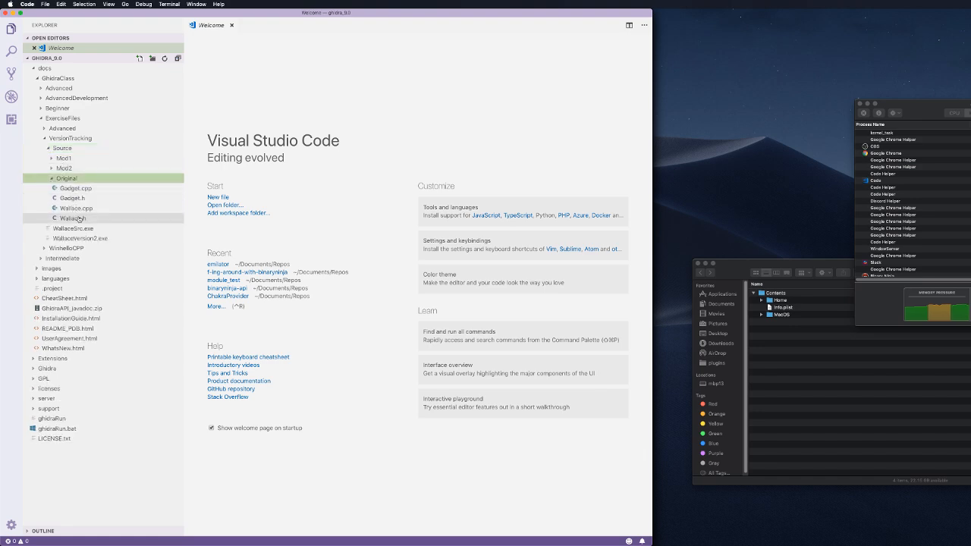
{"action": "left_click", "coordinate": [79, 211]}
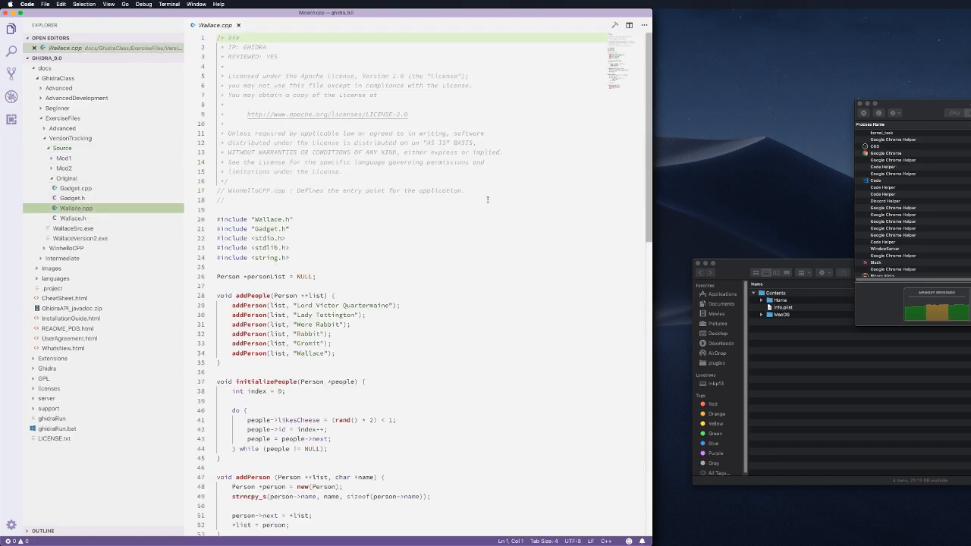
Step: Scroll through the original Wallace.cpp, then expand the Mod2 folder
{"action": "scroll", "coordinate": [490, 199], "scroll_direction": "down", "scroll_amount": 6}
{"action": "scroll", "coordinate": [490, 199], "scroll_direction": "up", "scroll_amount": 4}
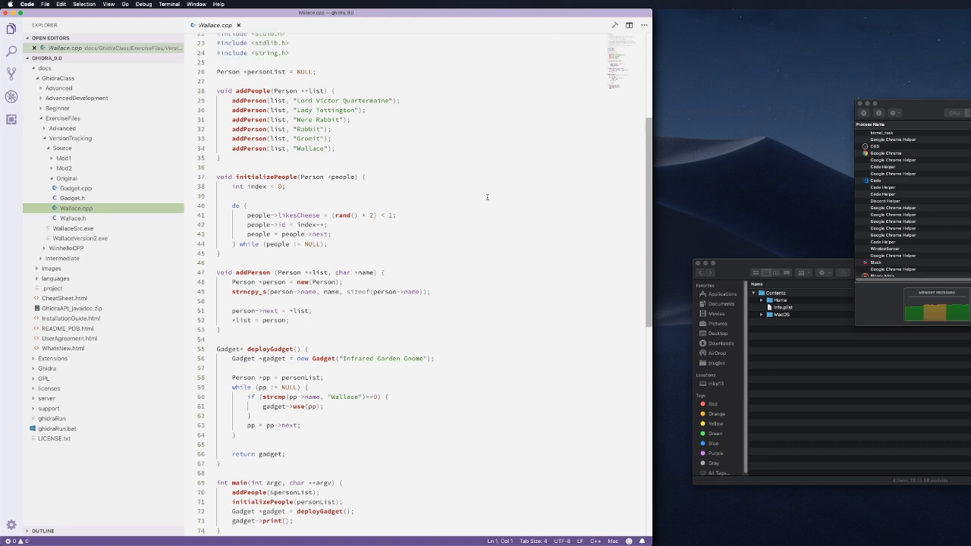
{"action": "scroll", "coordinate": [487, 197], "scroll_direction": "down", "scroll_amount": 3}
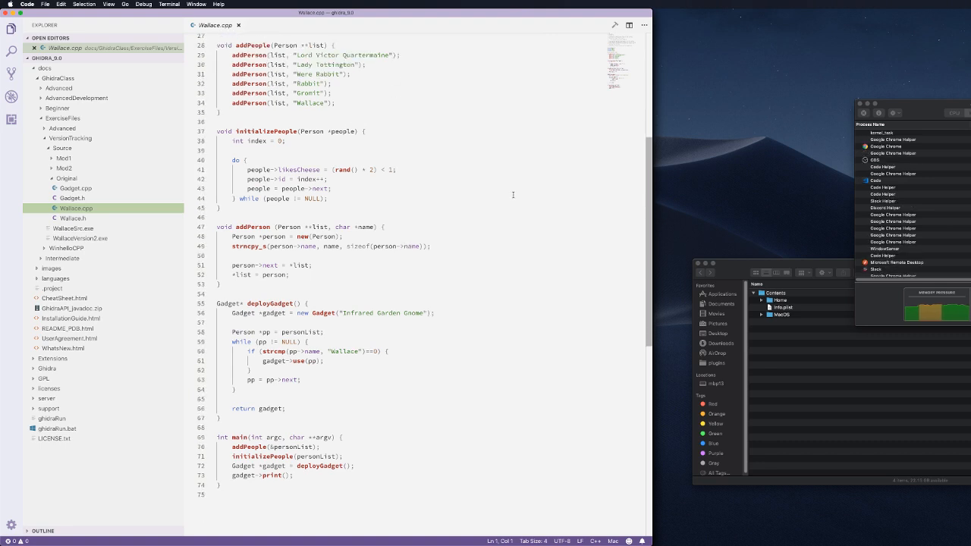
{"action": "scroll", "coordinate": [512, 195], "scroll_direction": "up", "scroll_amount": 3}
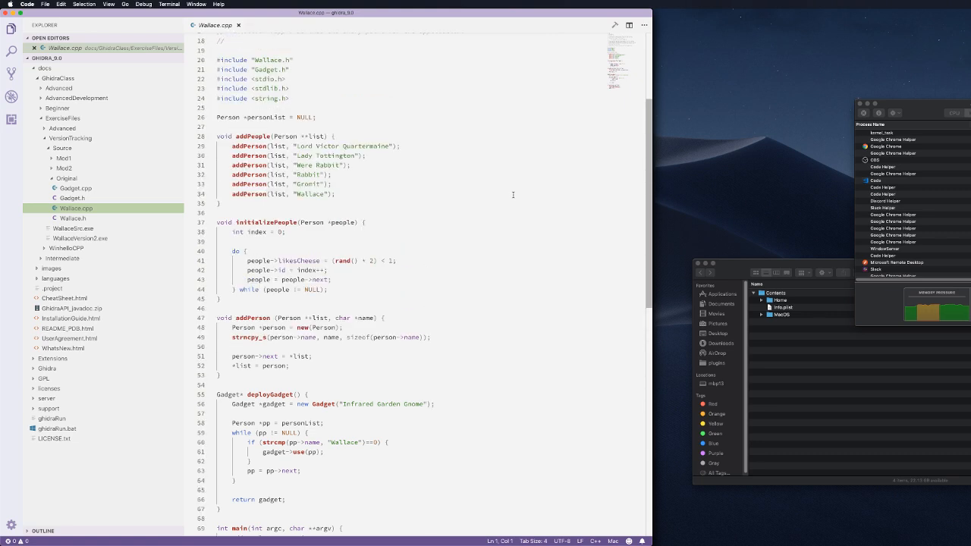
{"action": "scroll", "coordinate": [512, 195], "scroll_direction": "down", "scroll_amount": 5}
{"action": "scroll", "coordinate": [512, 195], "scroll_direction": "up", "scroll_amount": 3}
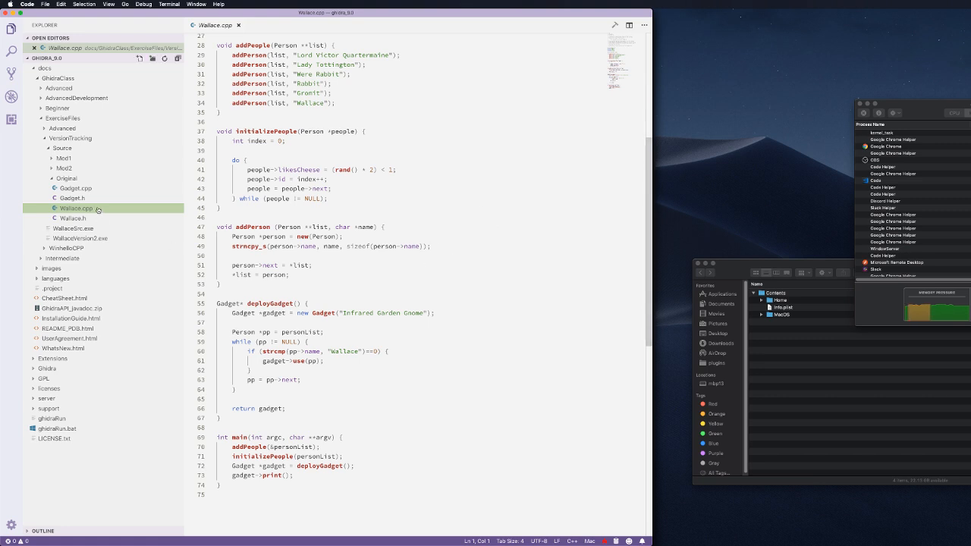
{"action": "left_click", "coordinate": [53, 168]}
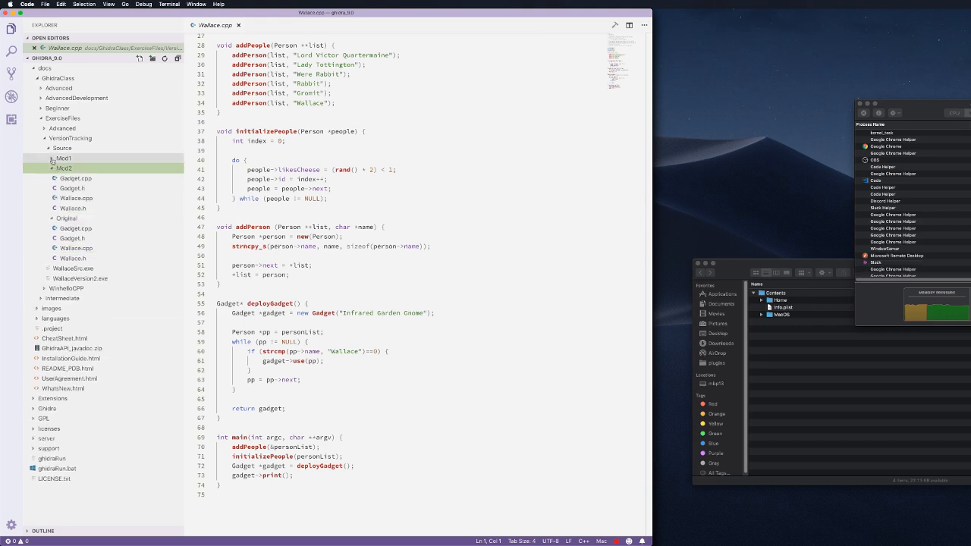
{"action": "left_click", "coordinate": [63, 199]}
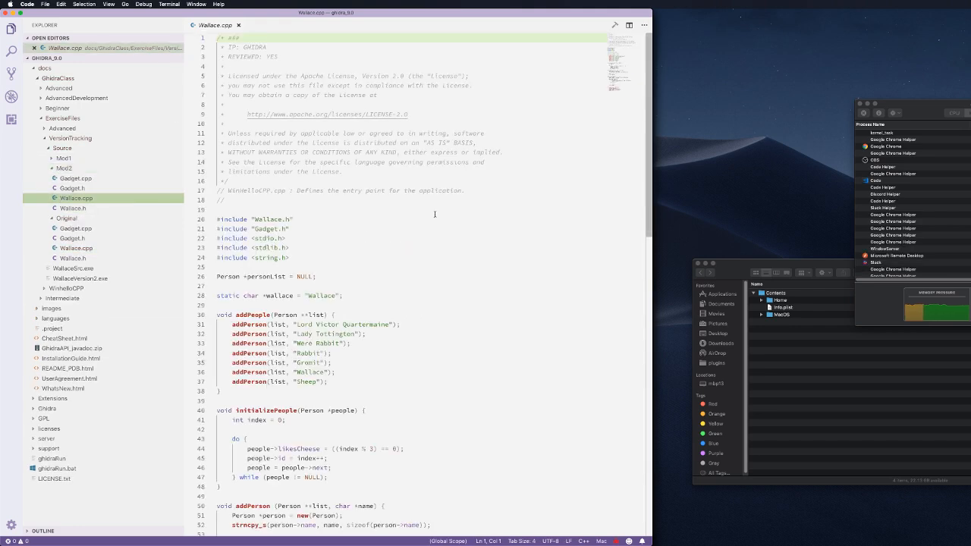
{"action": "scroll", "coordinate": [501, 217], "scroll_direction": "down", "scroll_amount": 3}
{"action": "scroll", "coordinate": [500, 218], "scroll_direction": "down", "scroll_amount": 5}
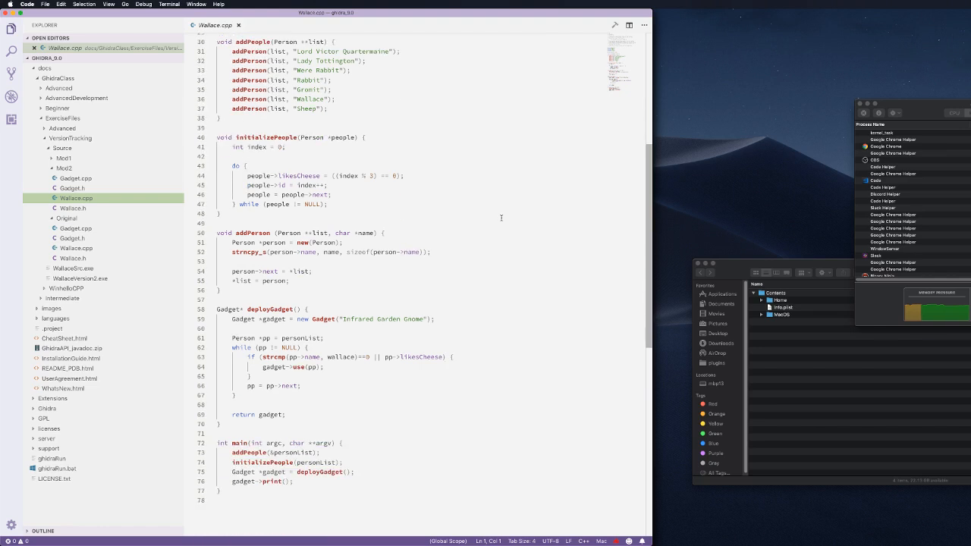
{"action": "scroll", "coordinate": [500, 217], "scroll_direction": "up", "scroll_amount": 2}
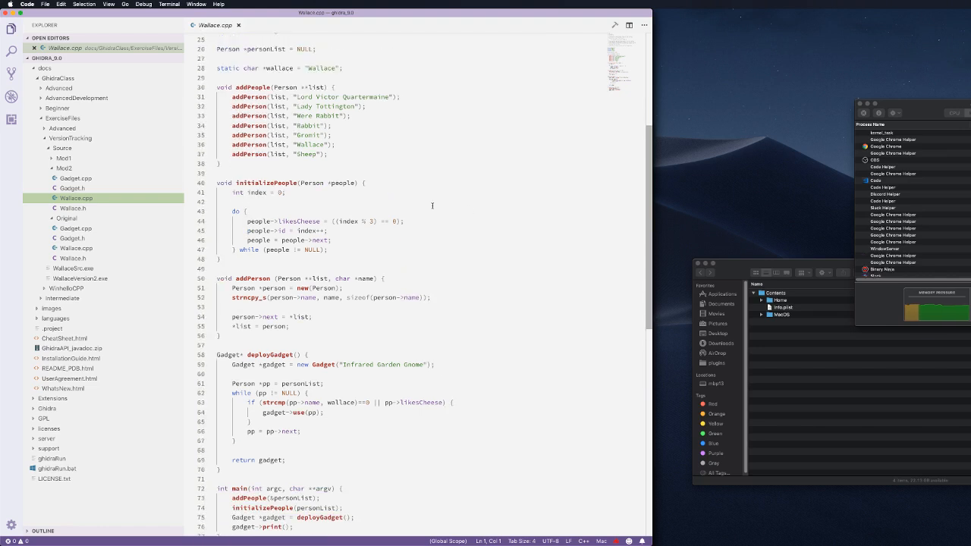
{"action": "left_click", "coordinate": [87, 248]}
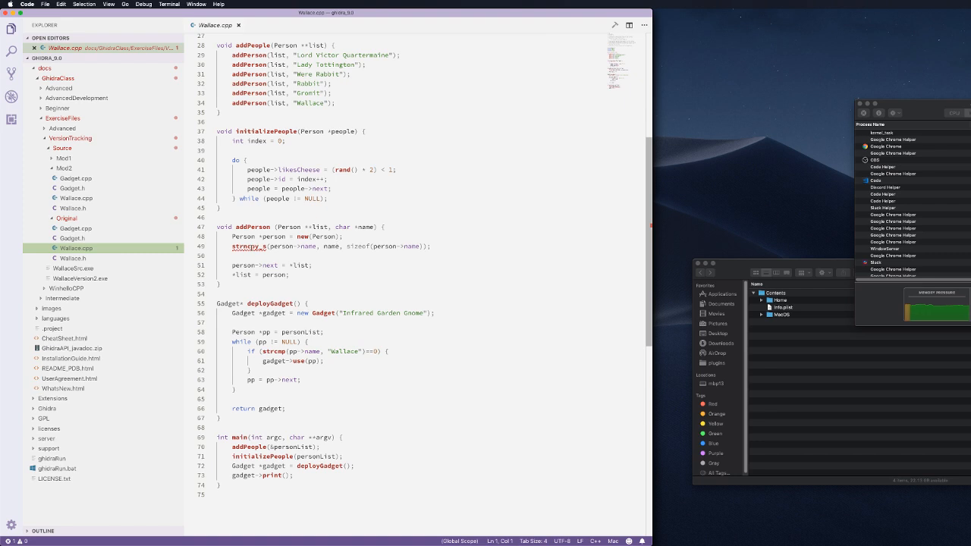
{"action": "mouse_move", "coordinate": [248, 246]}
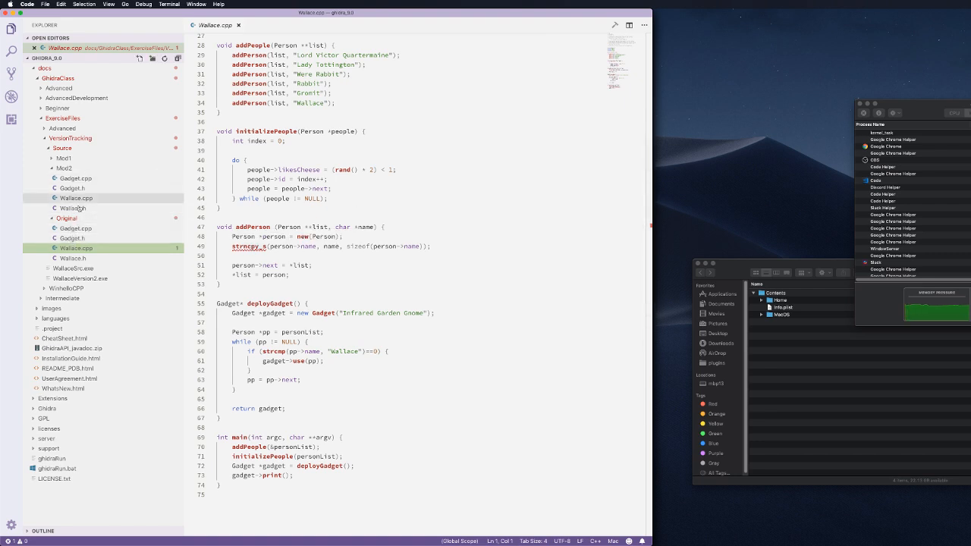
Step: Diff Original/Wallace.cpp against Mod2/Wallace.cpp via Select for Compare and scroll the changes
{"action": "right_click", "coordinate": [82, 249]}
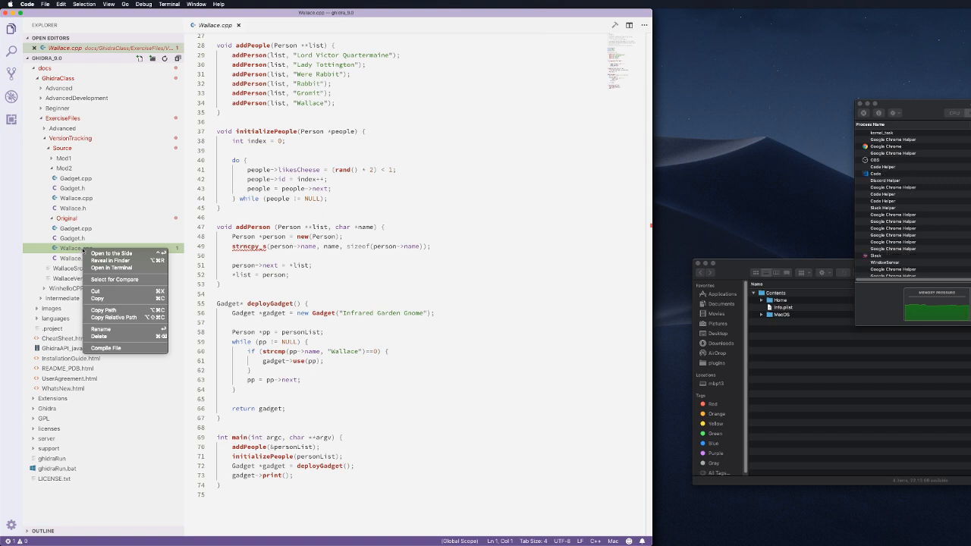
{"action": "left_click", "coordinate": [135, 279]}
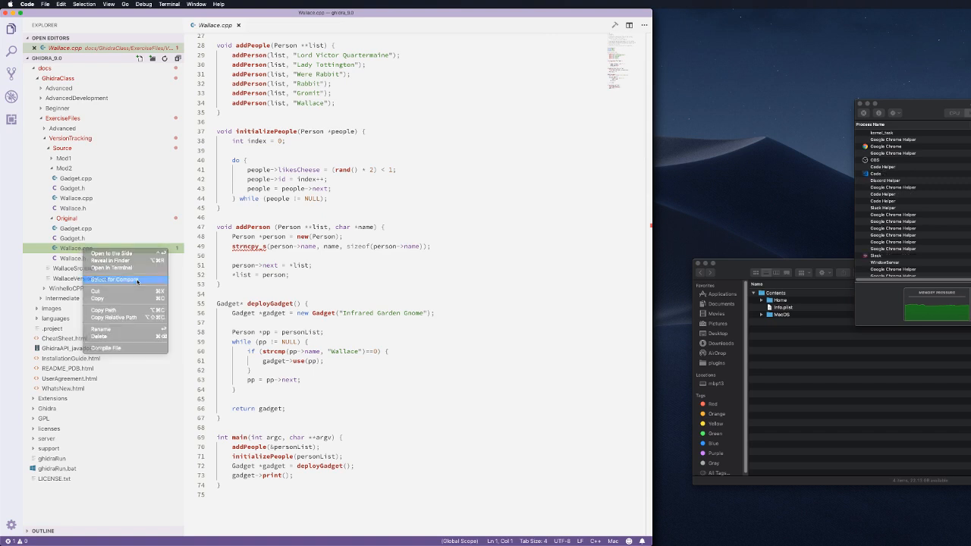
{"action": "right_click", "coordinate": [78, 197]}
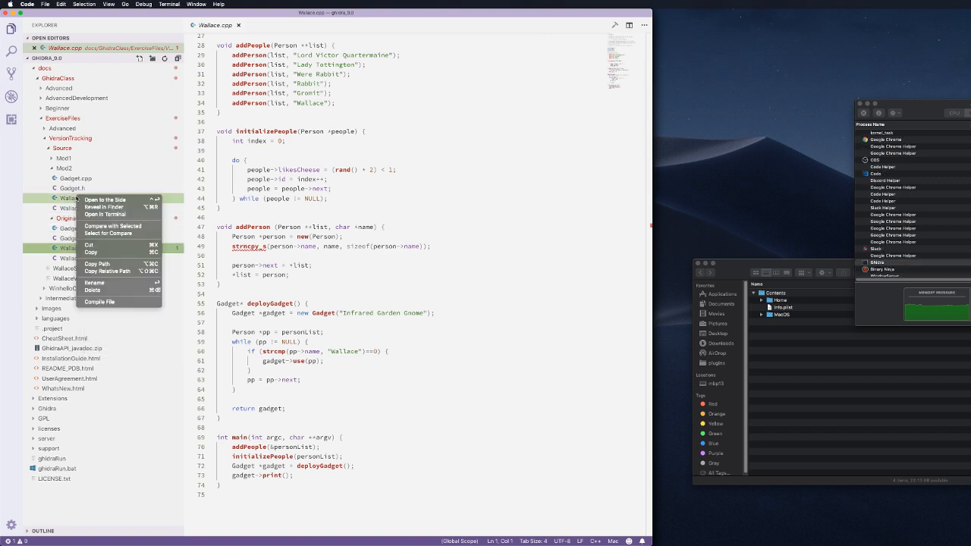
{"action": "left_click", "coordinate": [126, 226]}
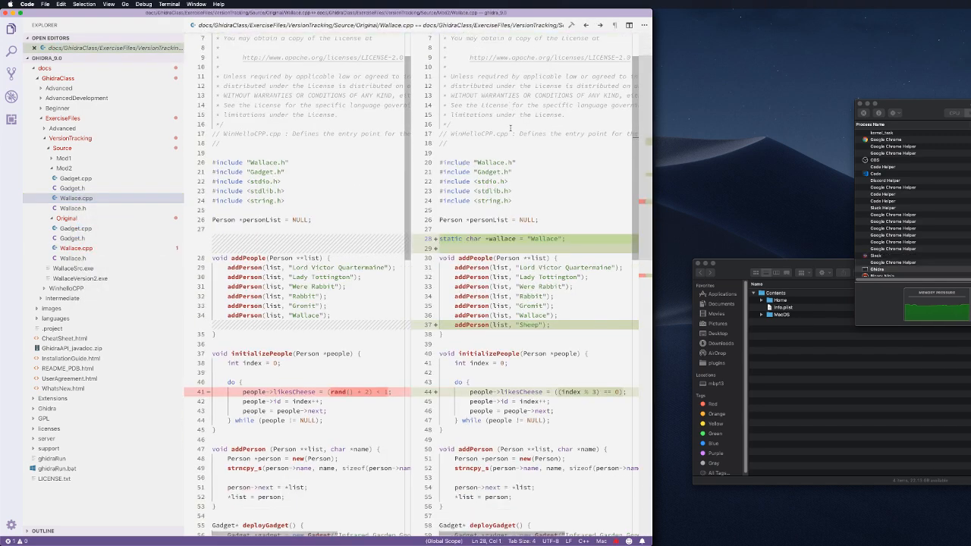
{"action": "scroll", "coordinate": [510, 128], "scroll_direction": "down", "scroll_amount": 3}
{"action": "scroll", "coordinate": [510, 127], "scroll_direction": "down", "scroll_amount": 2}
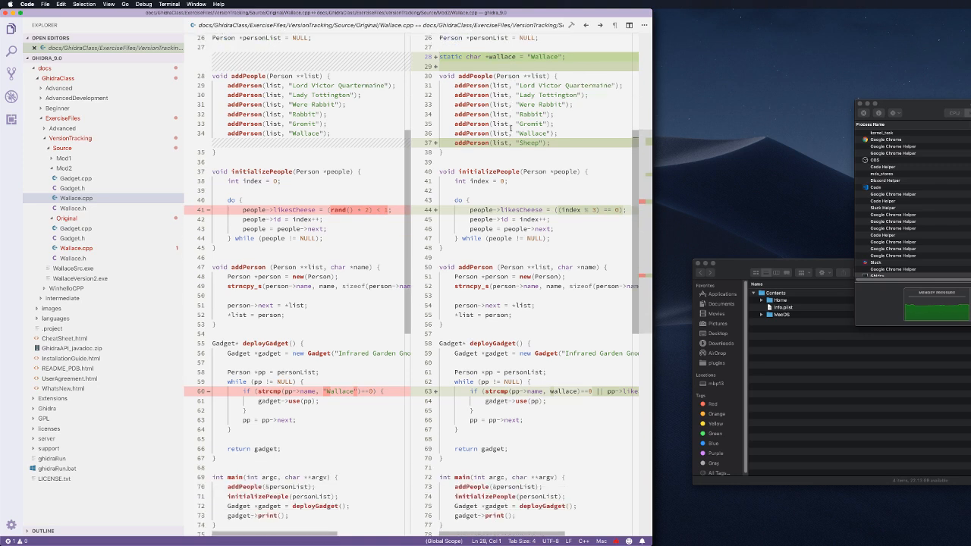
{"action": "scroll", "coordinate": [510, 128], "scroll_direction": "down", "scroll_amount": 2}
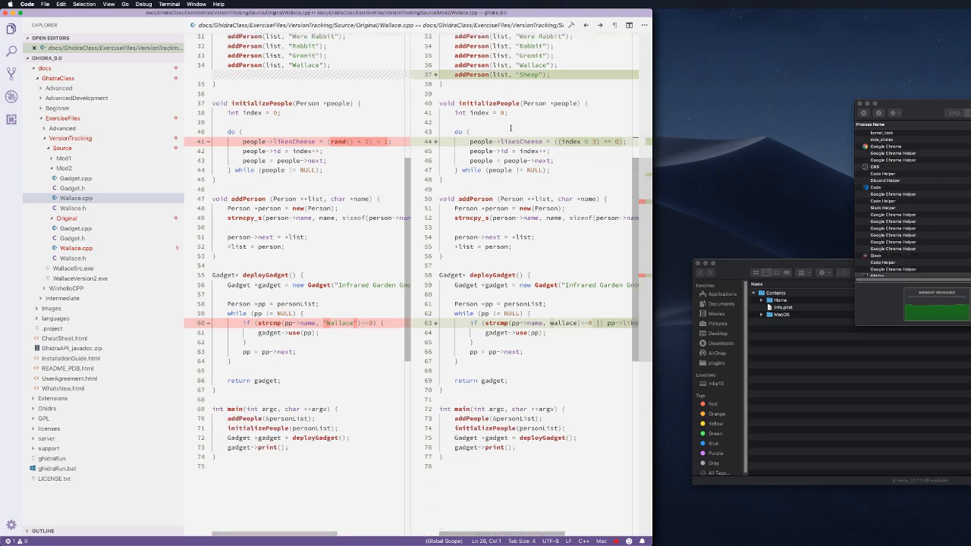
{"action": "scroll", "coordinate": [510, 127], "scroll_direction": "up", "scroll_amount": 4}
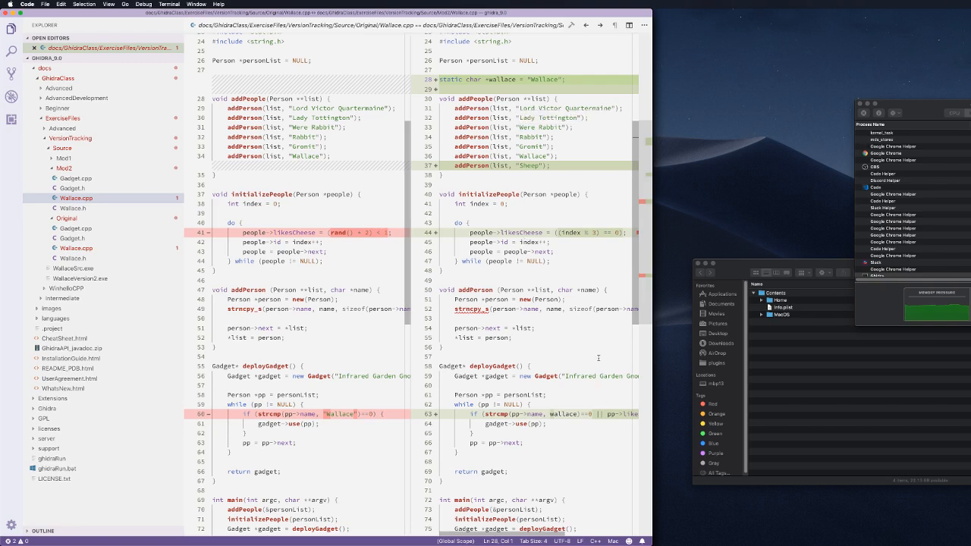
Step: Return to Ghidra and select the UnhandledExceptionFilter match with its two markup items
{"action": "mouse_move", "coordinate": [593, 309]}
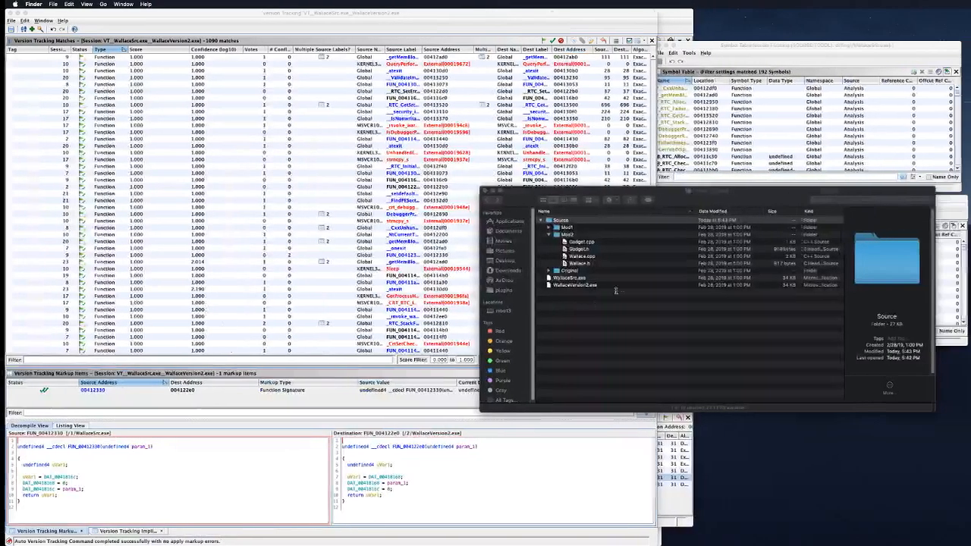
{"action": "left_click", "coordinate": [618, 213]}
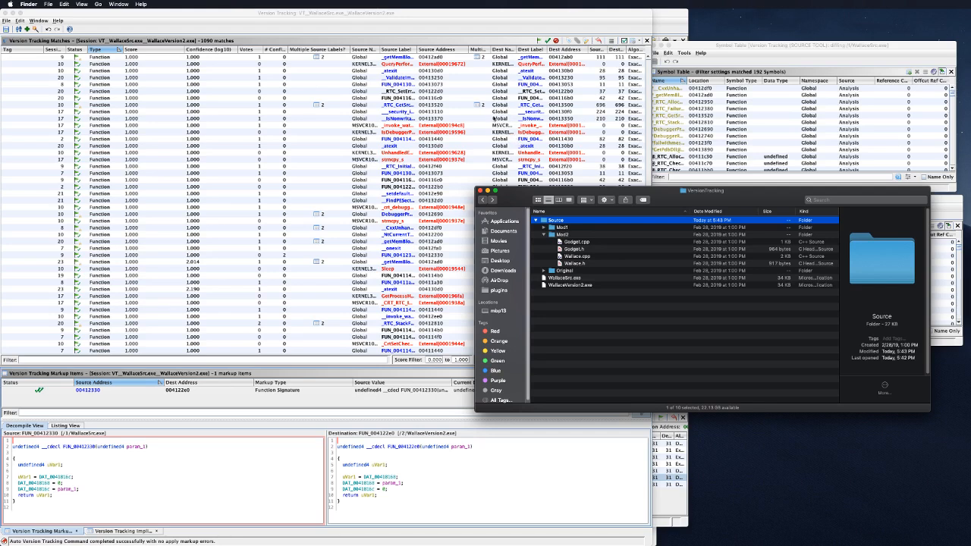
{"action": "left_click", "coordinate": [385, 153]}
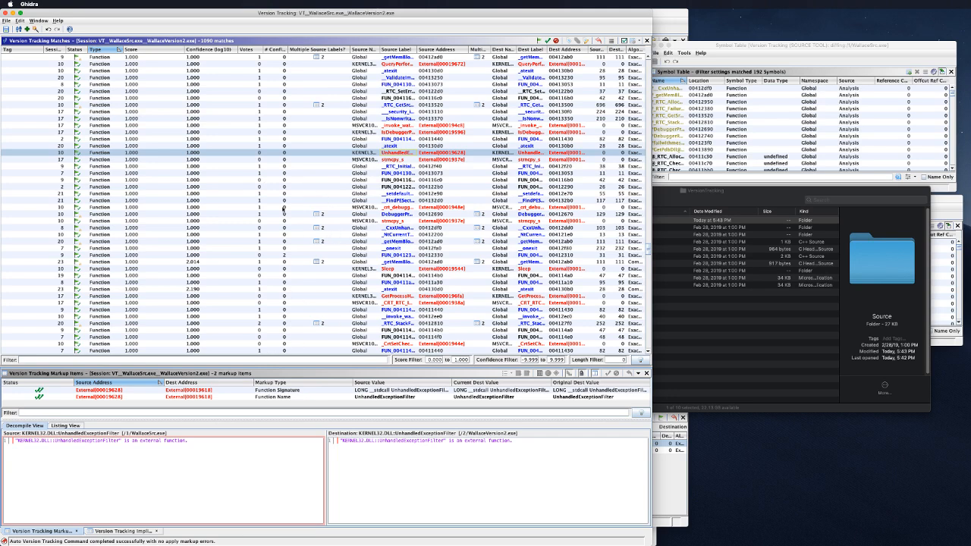
Step: Sort matches by Source Label and select the FUN_00411440 match against FUN_00411430
{"action": "left_click", "coordinate": [405, 50]}
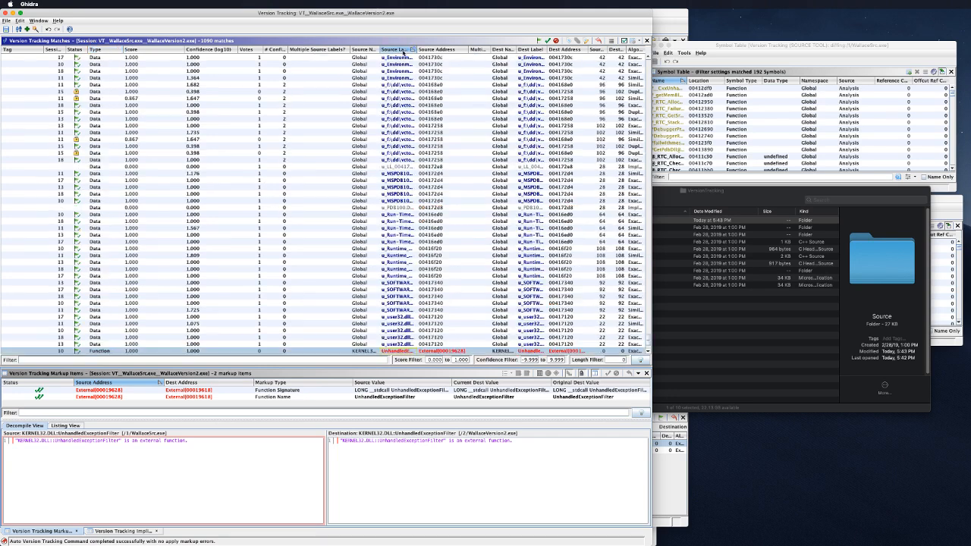
{"action": "scroll", "coordinate": [389, 186], "scroll_direction": "down", "scroll_amount": 4}
{"action": "scroll", "coordinate": [386, 200], "scroll_direction": "up", "scroll_amount": 20}
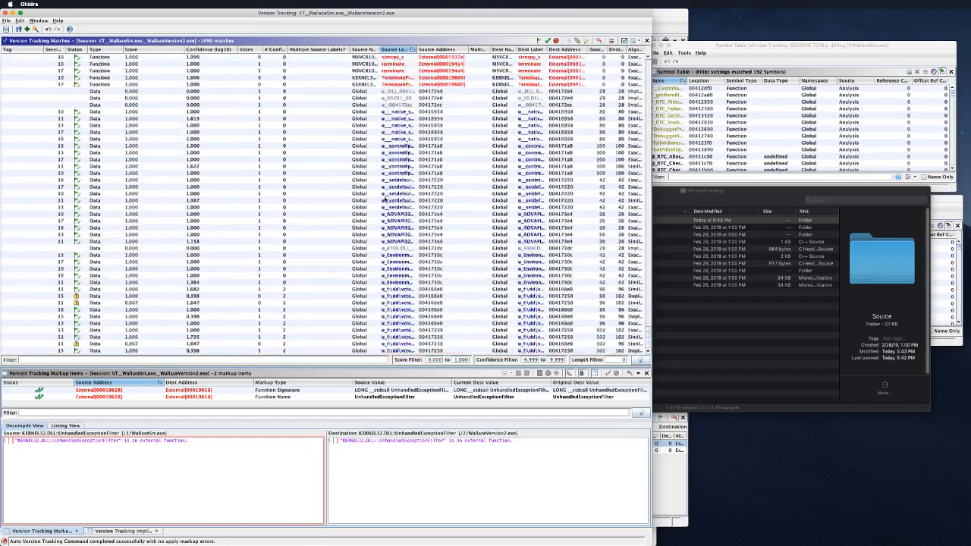
{"action": "scroll", "coordinate": [386, 205], "scroll_direction": "up", "scroll_amount": 20}
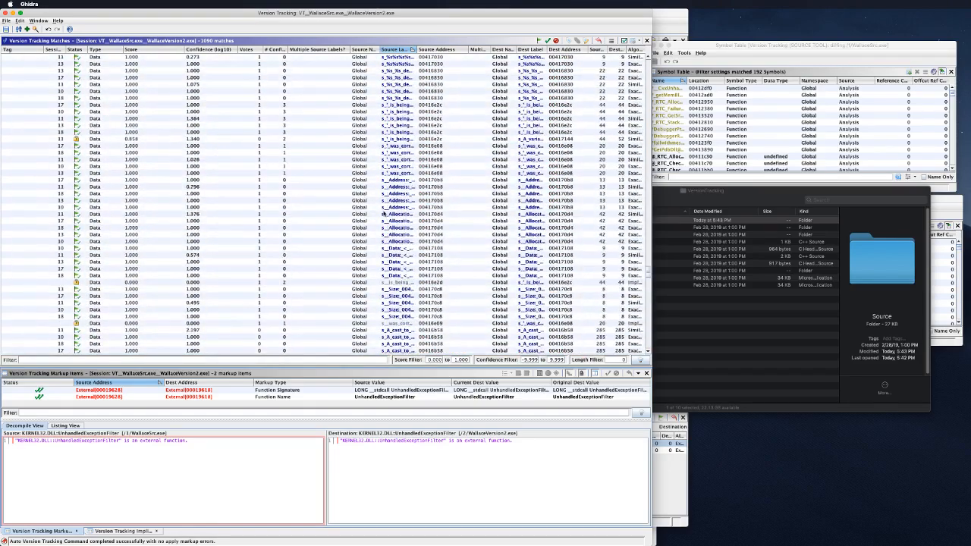
{"action": "scroll", "coordinate": [385, 214], "scroll_direction": "up", "scroll_amount": 15}
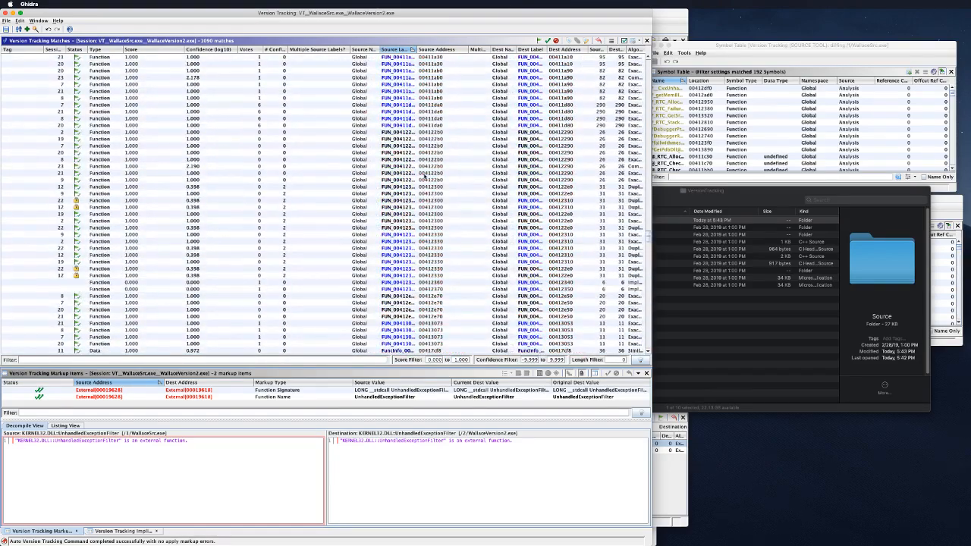
{"action": "scroll", "coordinate": [421, 188], "scroll_direction": "up", "scroll_amount": 10}
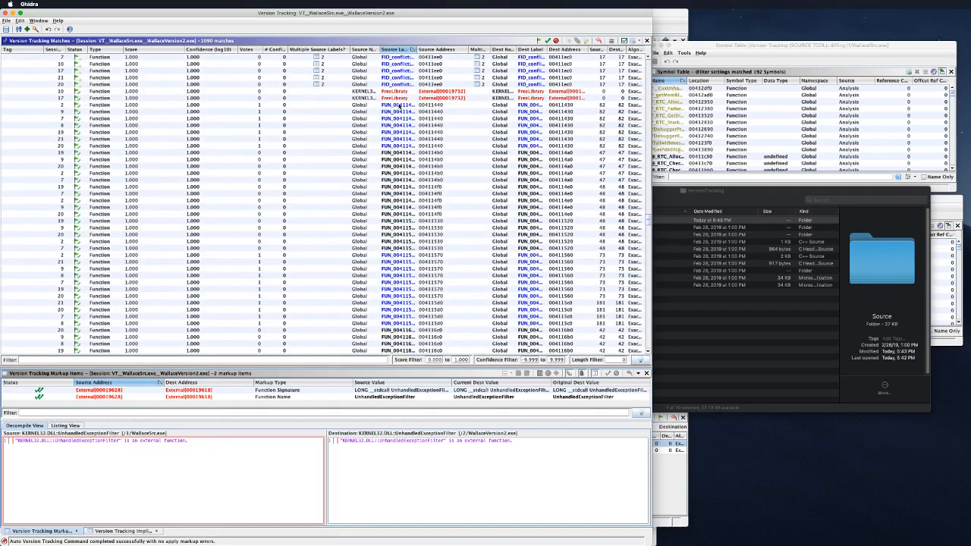
{"action": "left_click", "coordinate": [400, 105]}
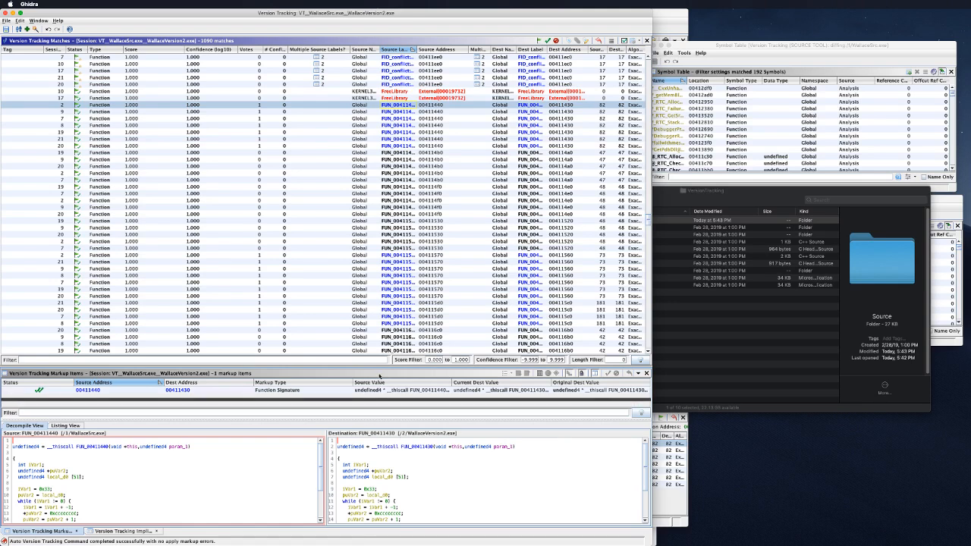
Step: Enlarge the code comparison and view the match's empty Implied Matches tab
{"action": "left_click_drag", "start_coordinate": [379, 397], "coordinate": [377, 407]}
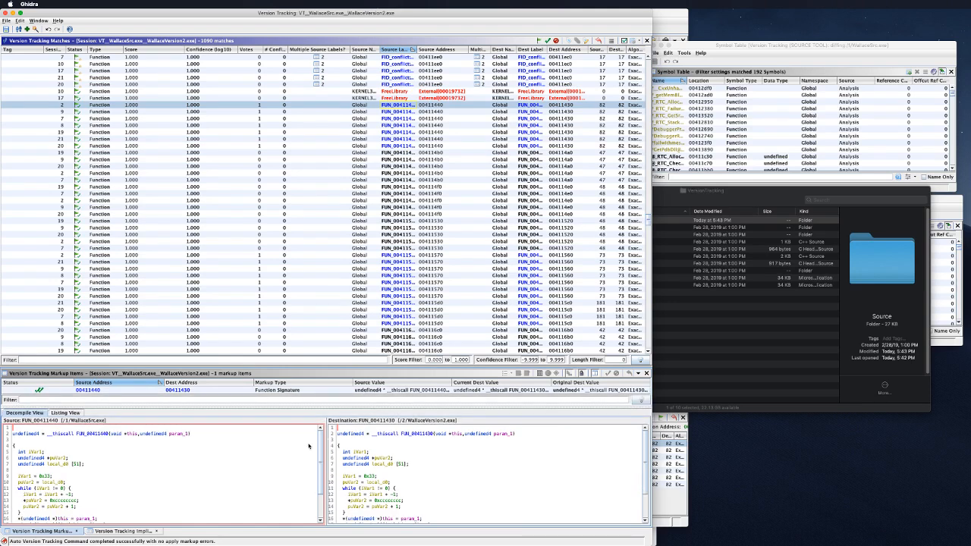
{"action": "scroll", "coordinate": [284, 480], "scroll_direction": "down", "scroll_amount": 2}
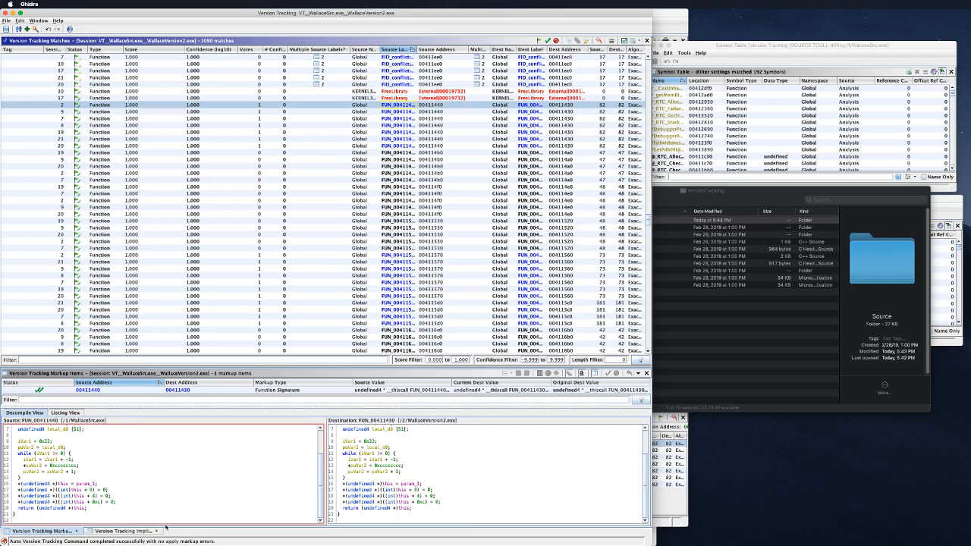
{"action": "left_click", "coordinate": [123, 531]}
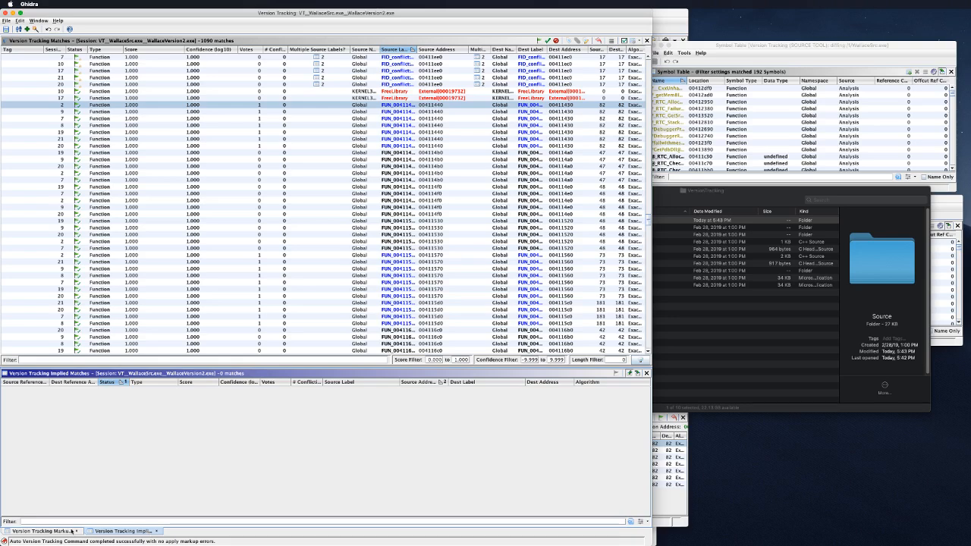
Step: Return to Markup Items and step through the next matches down to FUN_004114b0
{"action": "left_click", "coordinate": [41, 531]}
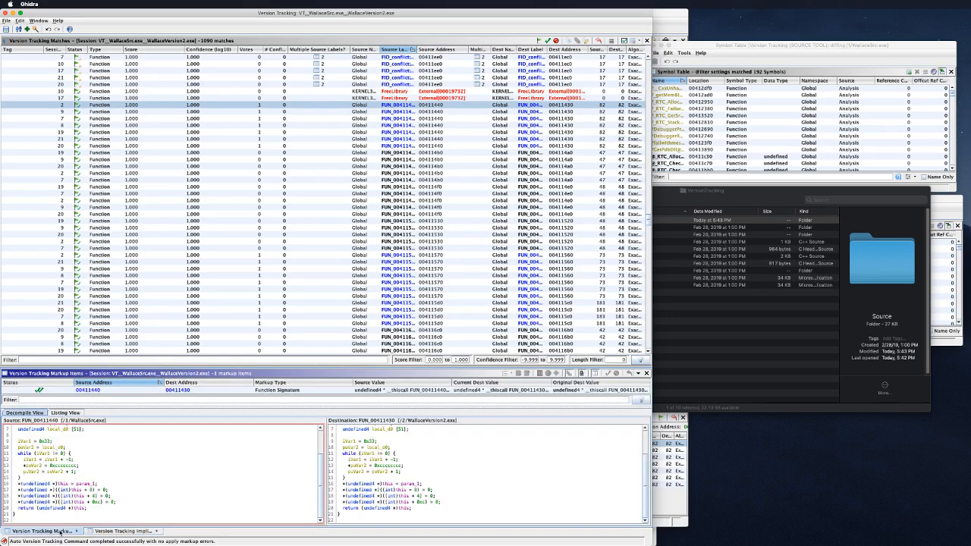
{"action": "left_click", "coordinate": [121, 530]}
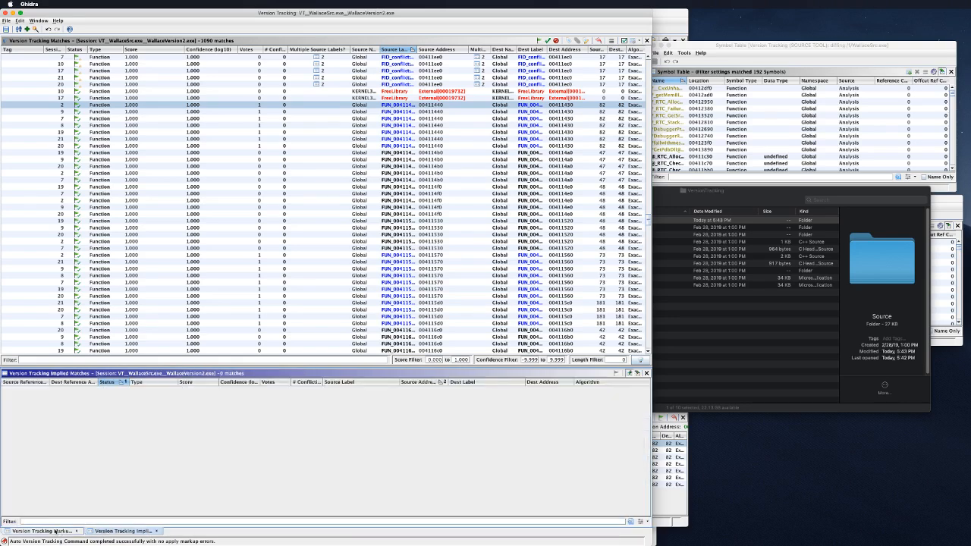
{"action": "left_click", "coordinate": [42, 530]}
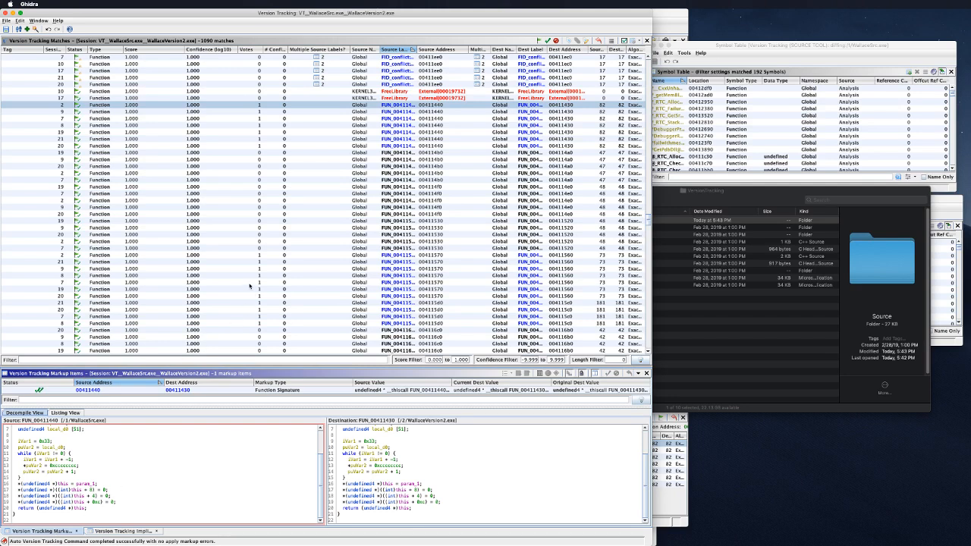
{"action": "left_click", "coordinate": [402, 111]}
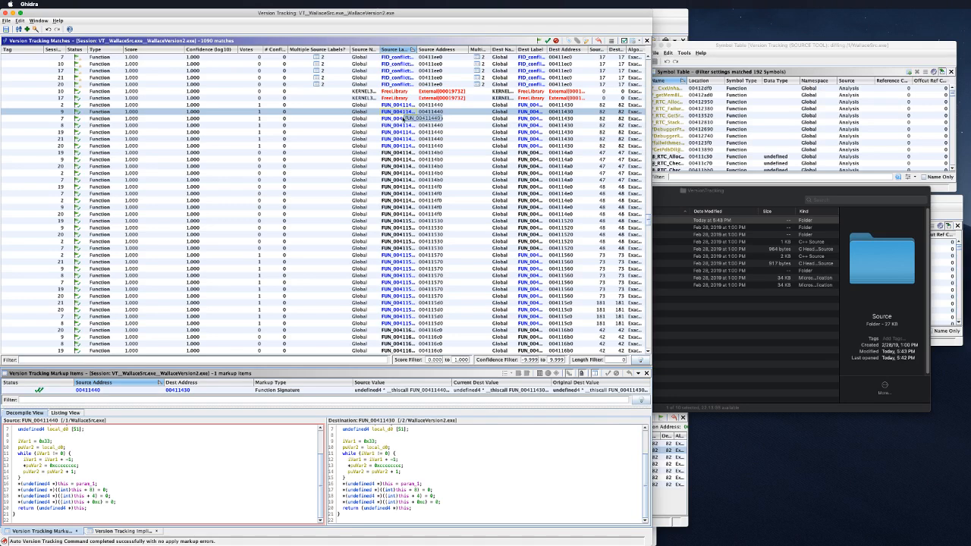
{"action": "left_click", "coordinate": [399, 119]}
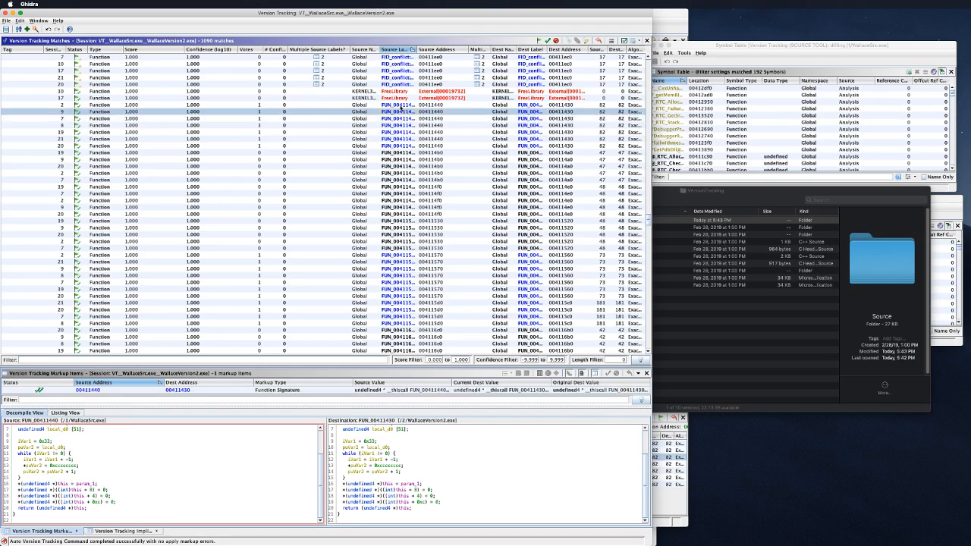
{"action": "left_click", "coordinate": [401, 126]}
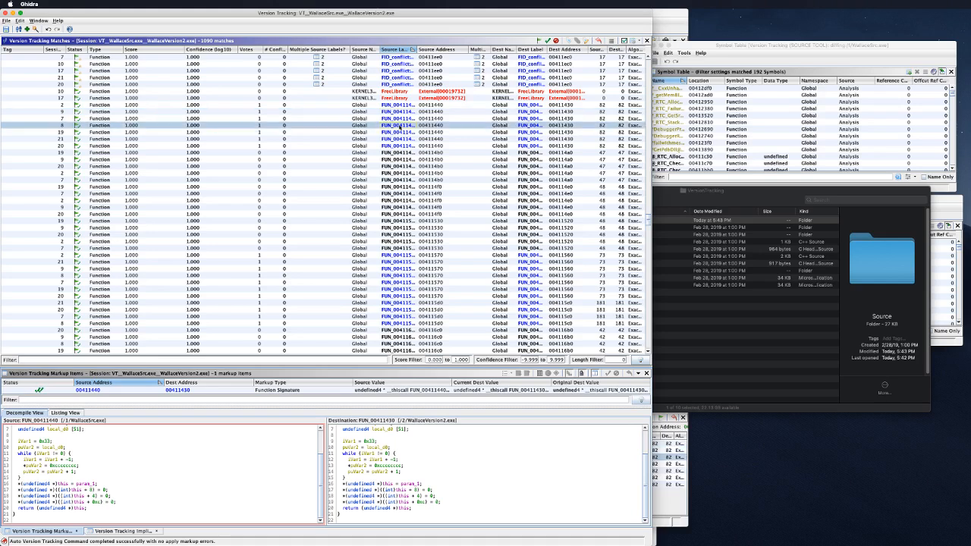
{"action": "left_click", "coordinate": [402, 153]}
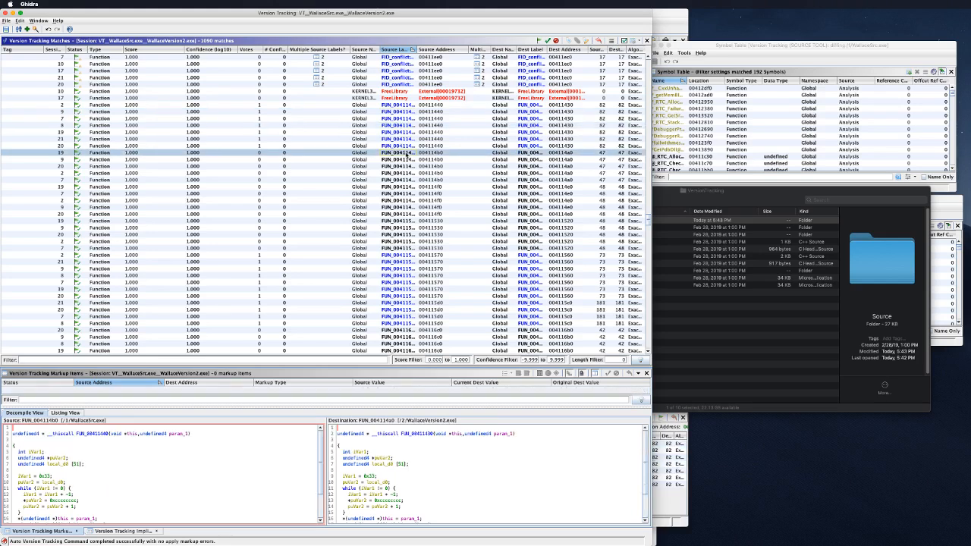
{"action": "scroll", "coordinate": [276, 466], "scroll_direction": "down", "scroll_amount": 1}
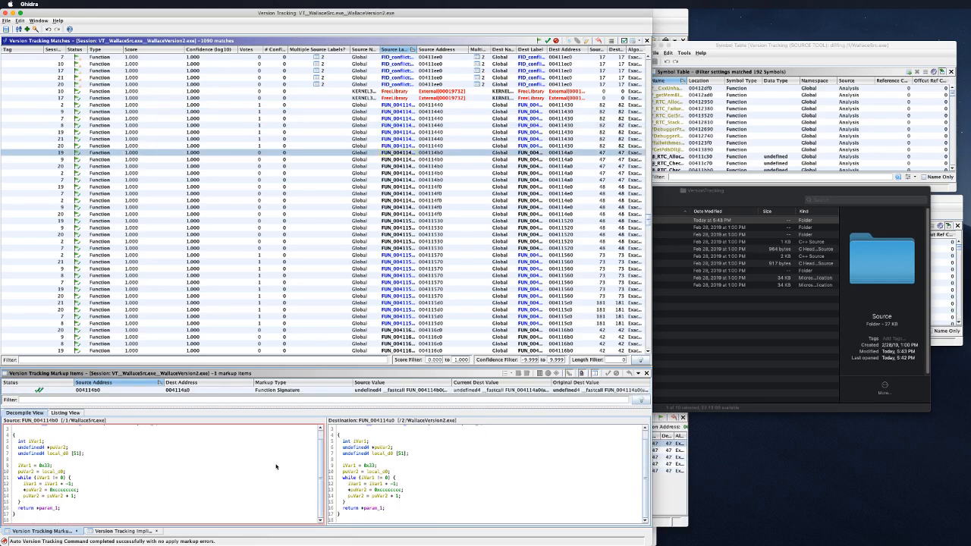
{"action": "scroll", "coordinate": [276, 467], "scroll_direction": "up", "scroll_amount": 1}
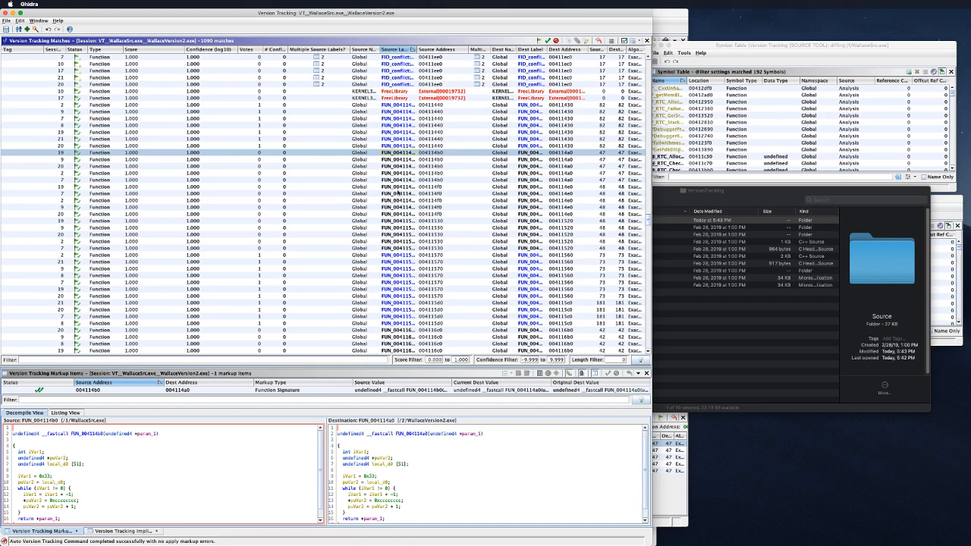
Step: Compare decompiled code of the FUN_004114f0, FUN_00411530, FUN_00411570 and FUN_004116c0 matches
{"action": "left_click", "coordinate": [398, 194]}
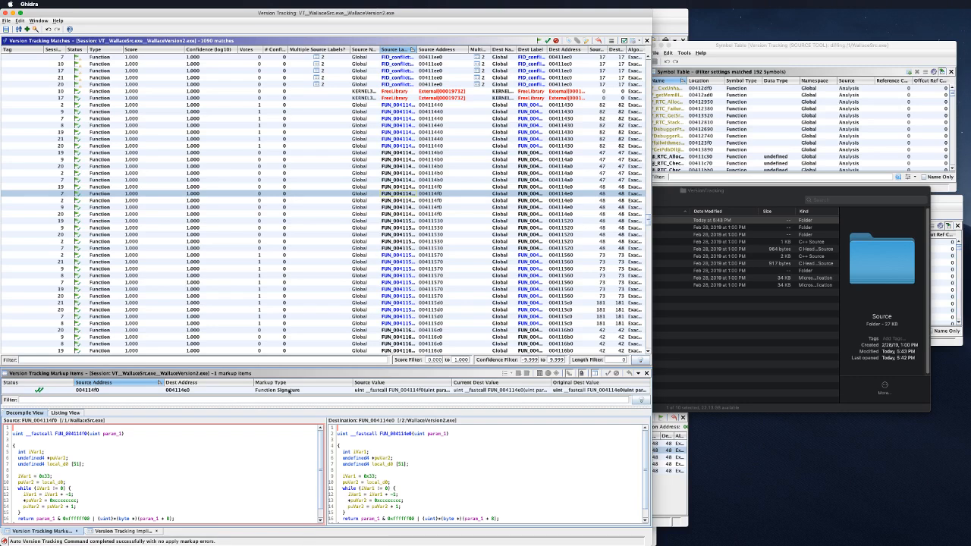
{"action": "scroll", "coordinate": [228, 470], "scroll_direction": "down", "scroll_amount": 1}
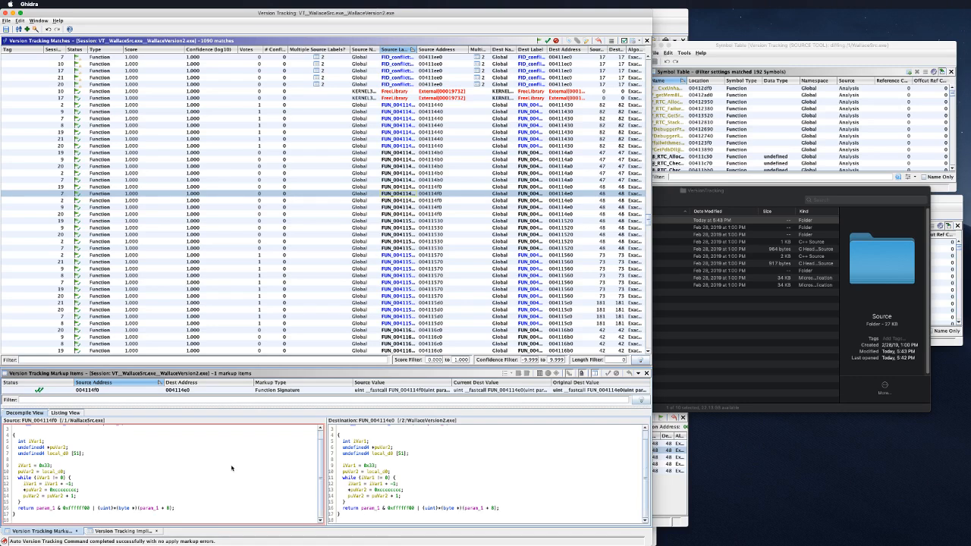
{"action": "left_click", "coordinate": [405, 248]}
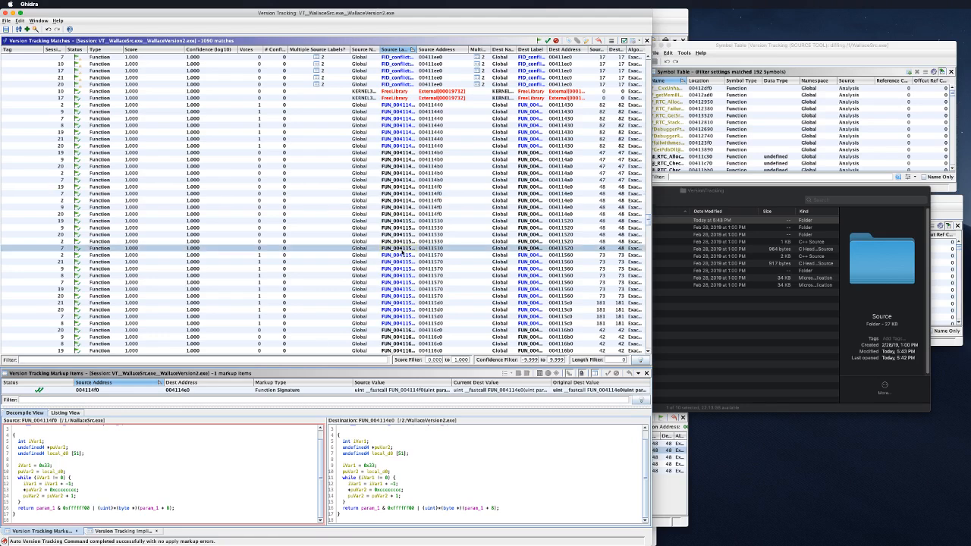
{"action": "scroll", "coordinate": [264, 439], "scroll_direction": "down", "scroll_amount": 1}
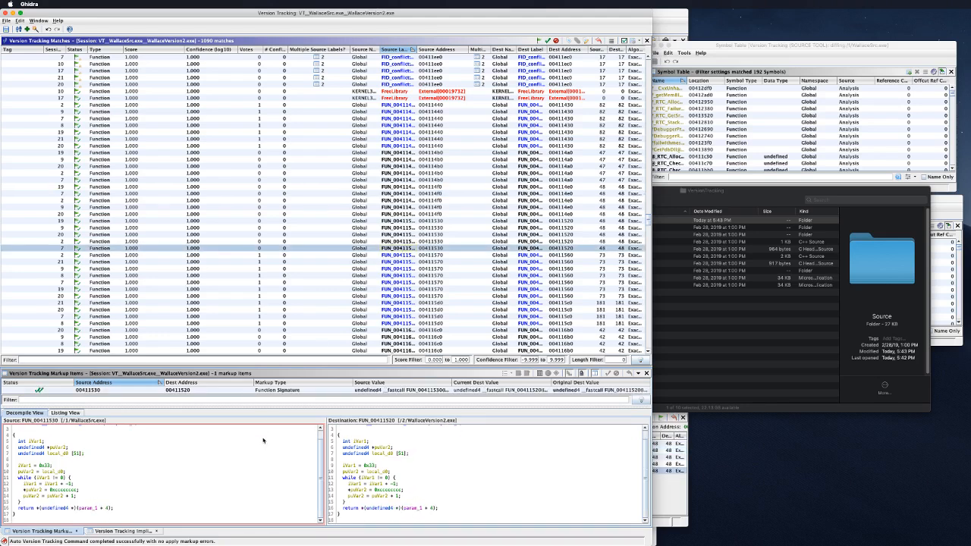
{"action": "left_click", "coordinate": [406, 257]}
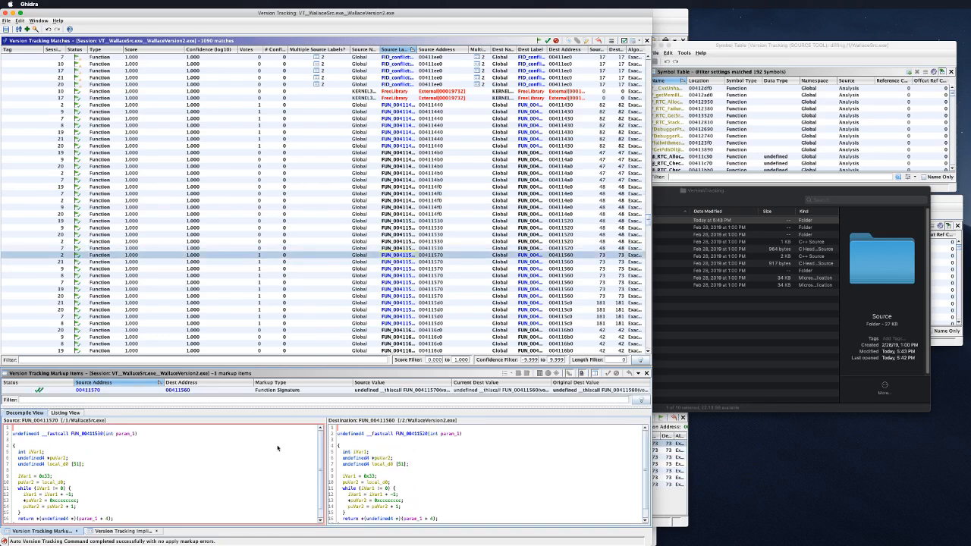
{"action": "scroll", "coordinate": [268, 453], "scroll_direction": "down", "scroll_amount": 3}
{"action": "left_click", "coordinate": [404, 262]}
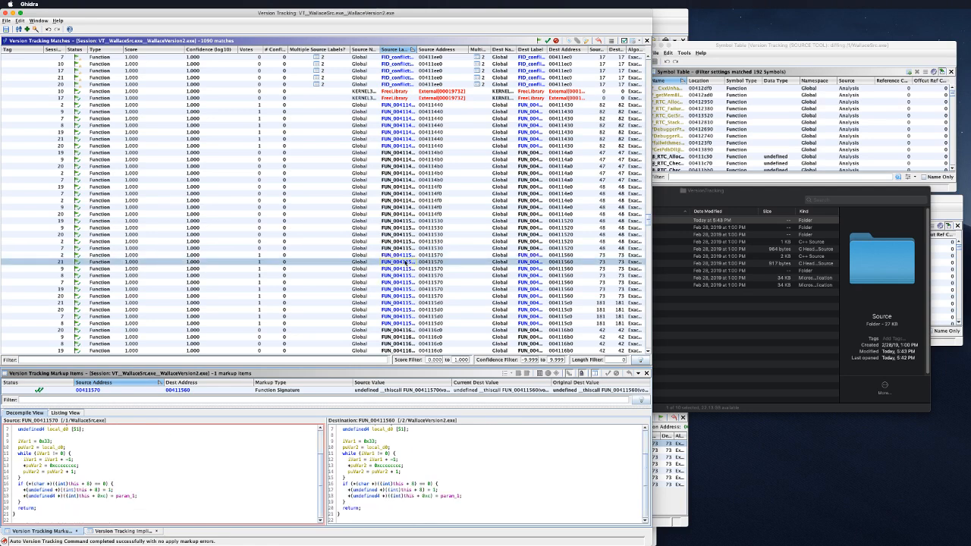
{"action": "left_click", "coordinate": [406, 331]}
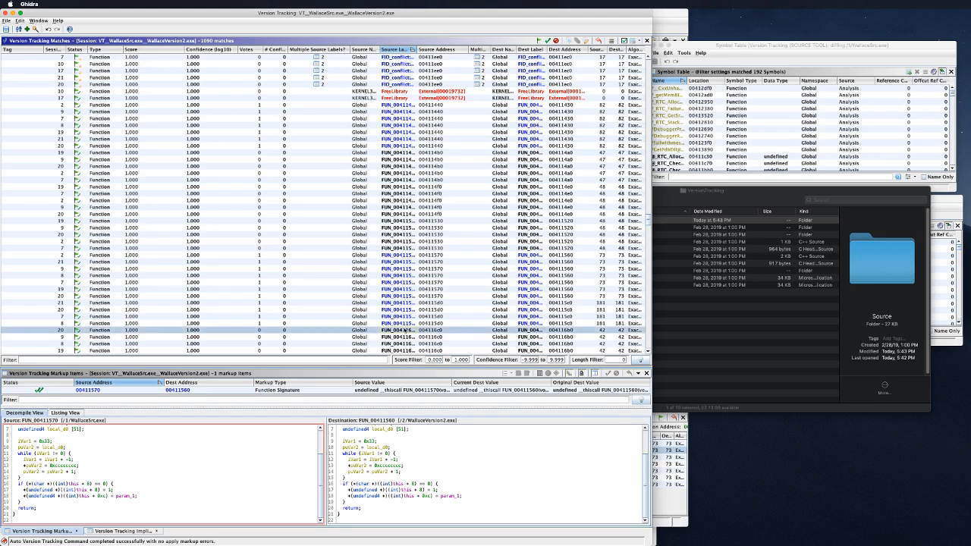
{"action": "scroll", "coordinate": [283, 469], "scroll_direction": "down", "scroll_amount": 1}
{"action": "scroll", "coordinate": [283, 468], "scroll_direction": "up", "scroll_amount": 1}
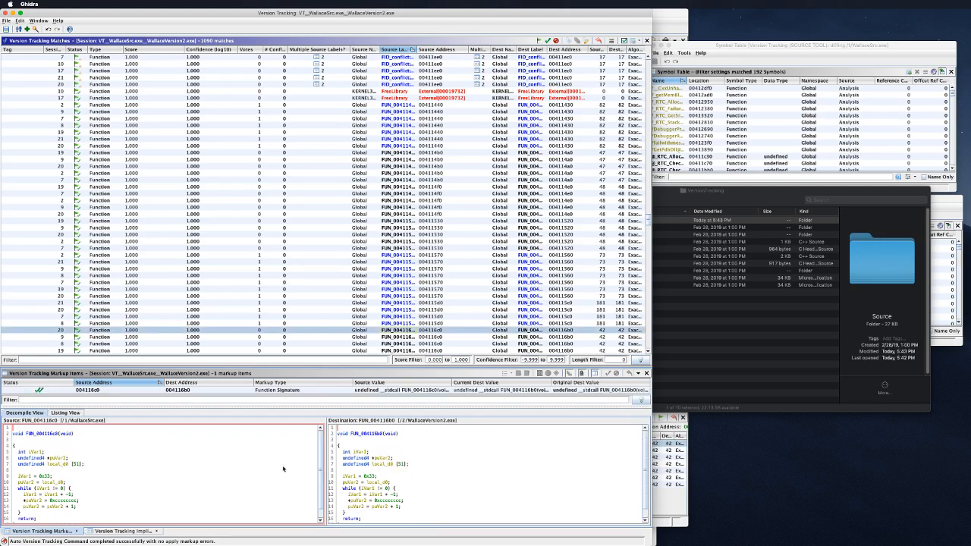
{"action": "scroll", "coordinate": [419, 291], "scroll_direction": "down", "scroll_amount": 4}
Step: Compare the FUN_00411700 match as disassembly listings, then return to decompiled code
{"action": "left_click", "coordinate": [403, 282]}
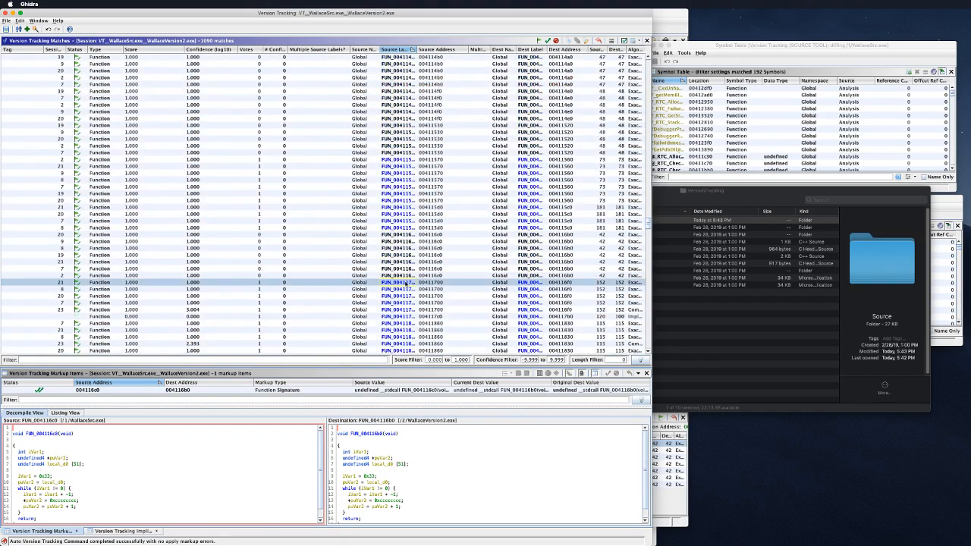
{"action": "scroll", "coordinate": [268, 443], "scroll_direction": "down", "scroll_amount": 4}
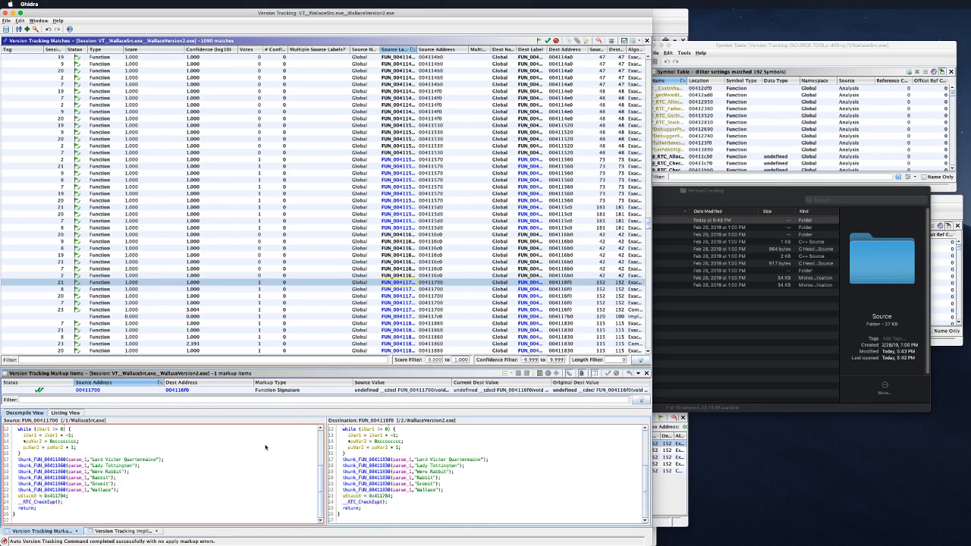
{"action": "scroll", "coordinate": [267, 457], "scroll_direction": "up", "scroll_amount": 3}
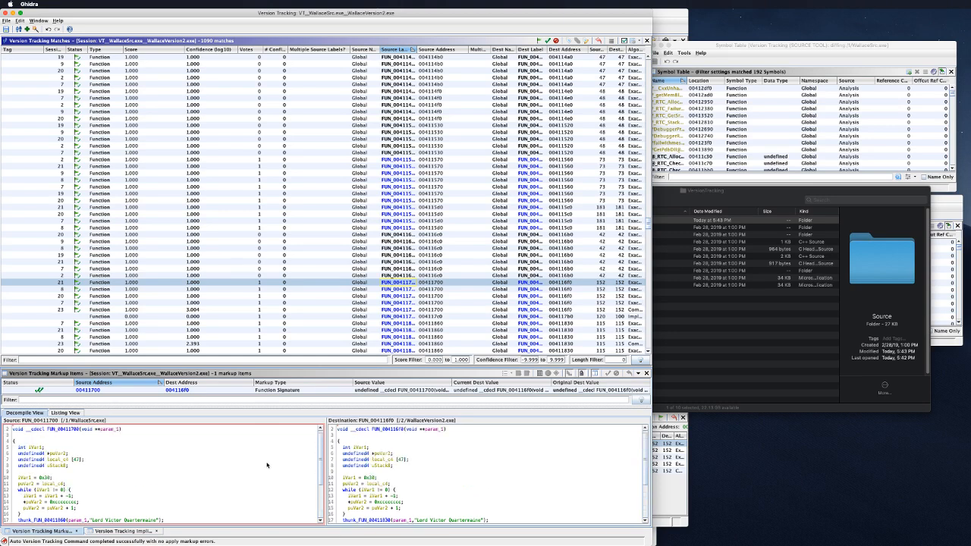
{"action": "scroll", "coordinate": [267, 464], "scroll_direction": "down", "scroll_amount": 3}
{"action": "left_click", "coordinate": [65, 412]}
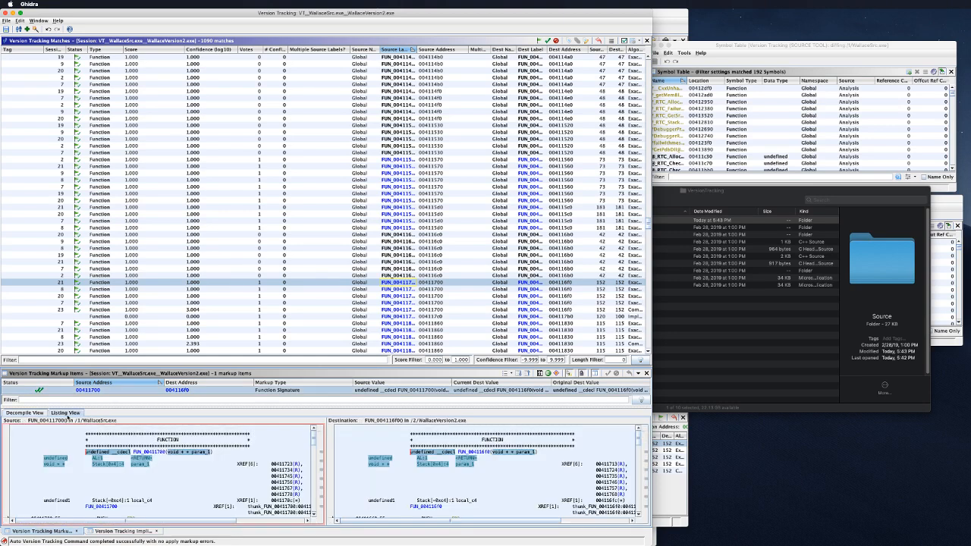
{"action": "scroll", "coordinate": [197, 461], "scroll_direction": "down", "scroll_amount": 5}
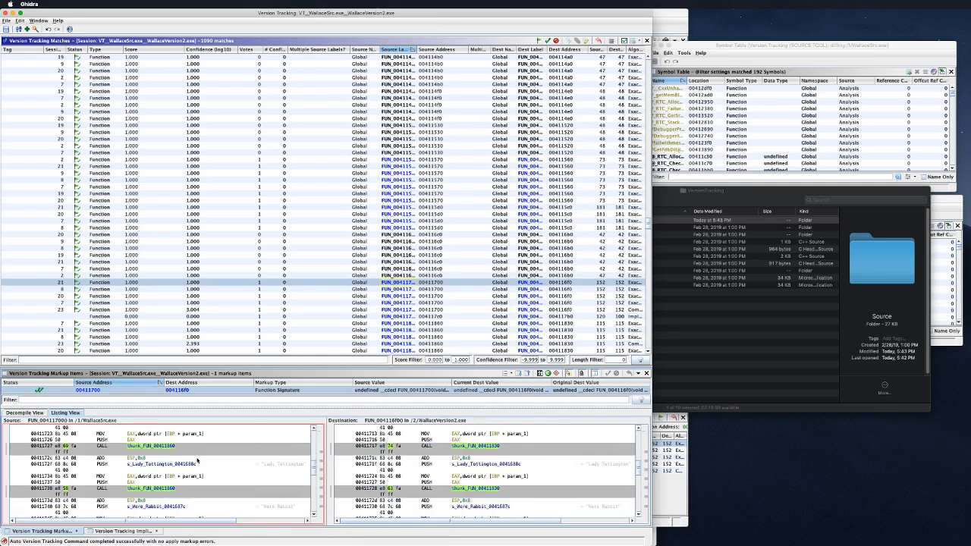
{"action": "scroll", "coordinate": [197, 460], "scroll_direction": "down", "scroll_amount": 2}
{"action": "scroll", "coordinate": [197, 460], "scroll_direction": "down", "scroll_amount": 6}
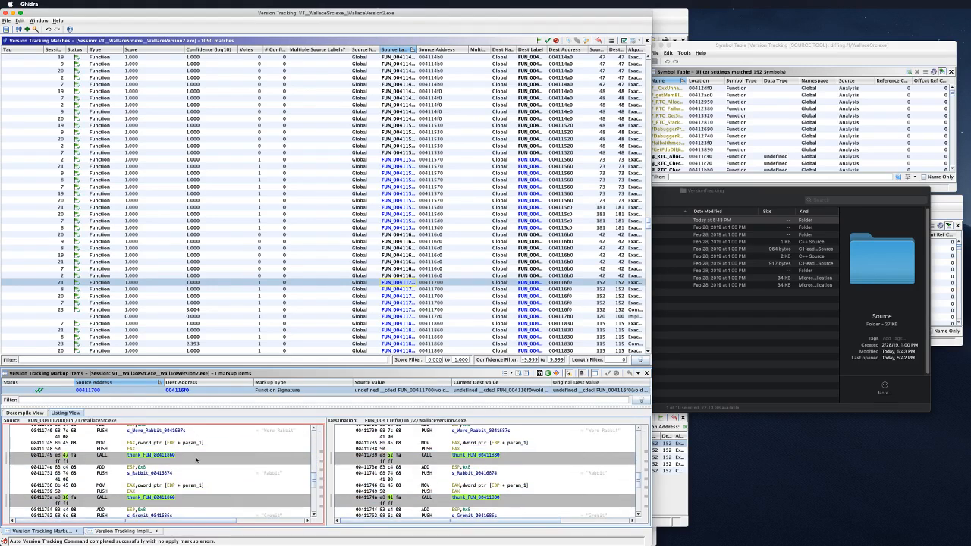
{"action": "scroll", "coordinate": [195, 460], "scroll_direction": "down", "scroll_amount": 2}
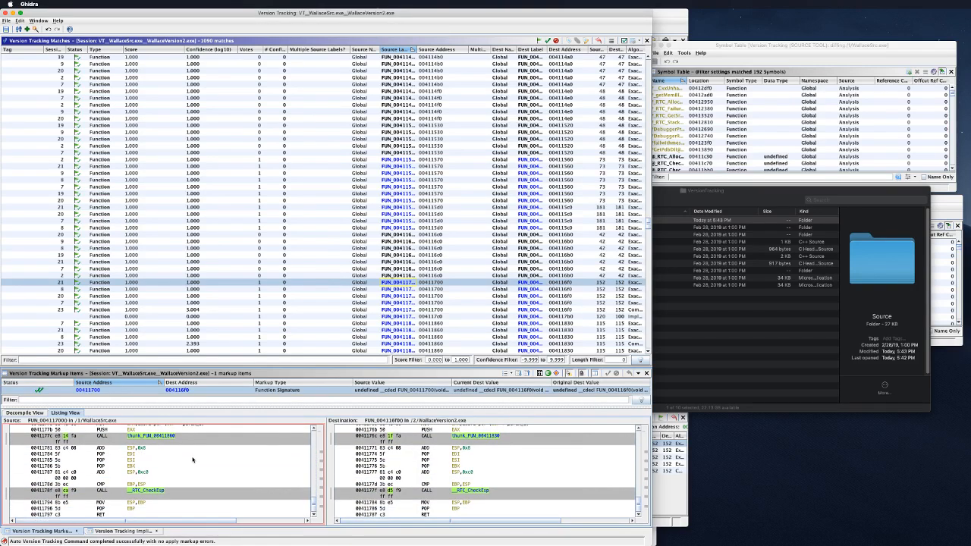
{"action": "left_click", "coordinate": [25, 412]}
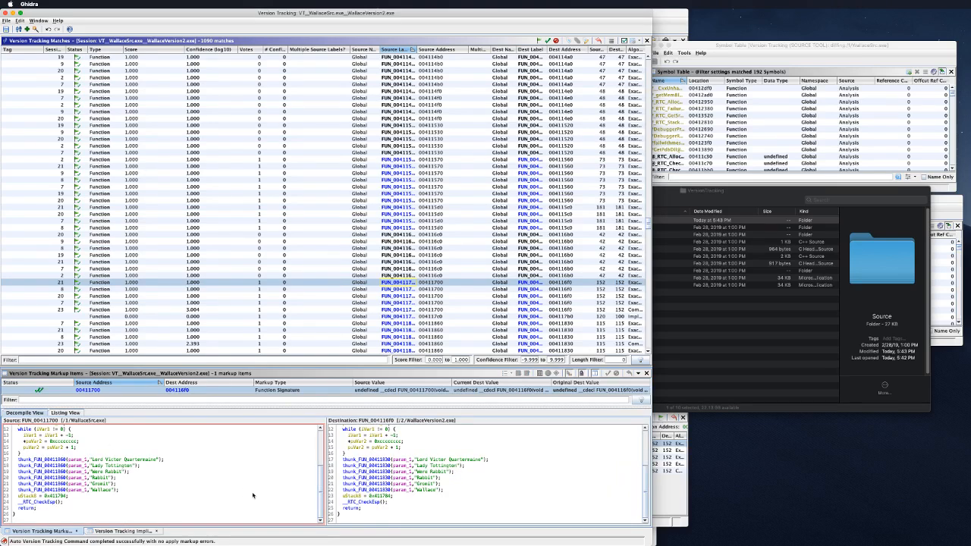
Step: Cross-highlight the thunk calls on lines 17, 18, 19 and 22 and the line-23 constant
{"action": "left_click", "coordinate": [54, 460]}
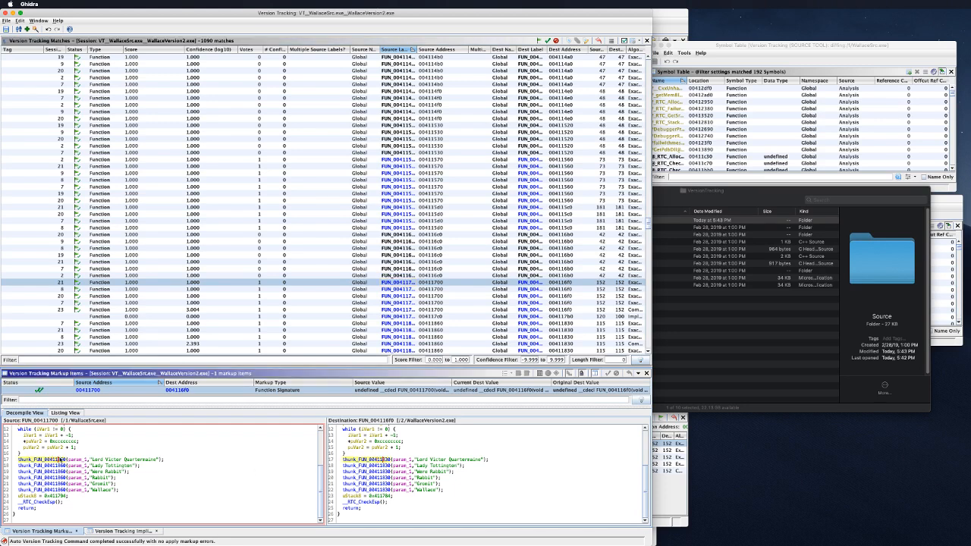
{"action": "left_click", "coordinate": [360, 465]}
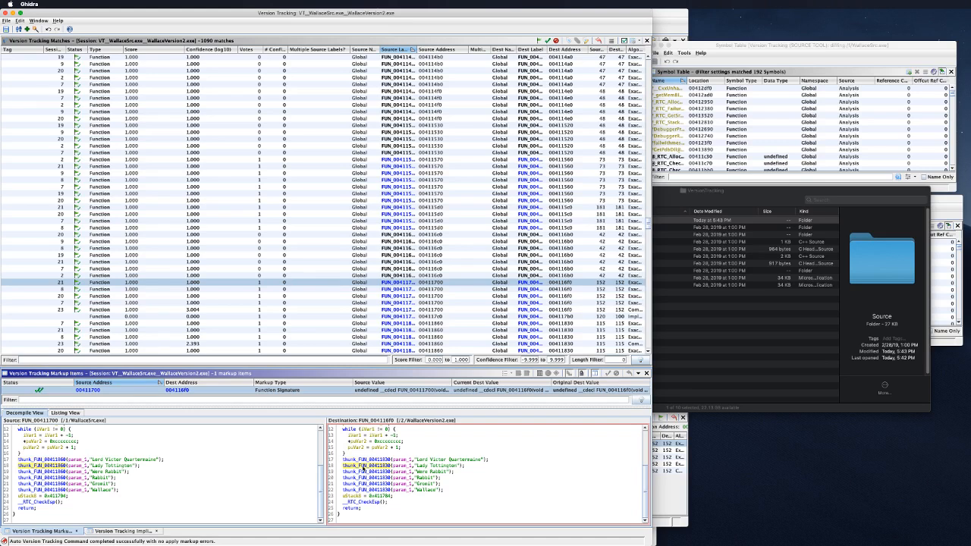
{"action": "left_click", "coordinate": [364, 472]}
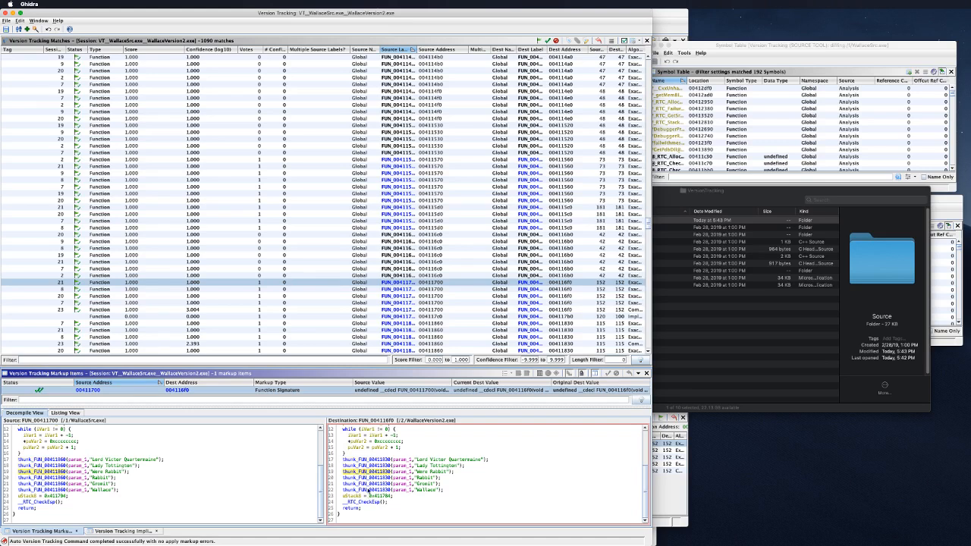
{"action": "left_click", "coordinate": [368, 489]}
{"action": "left_click", "coordinate": [386, 496]}
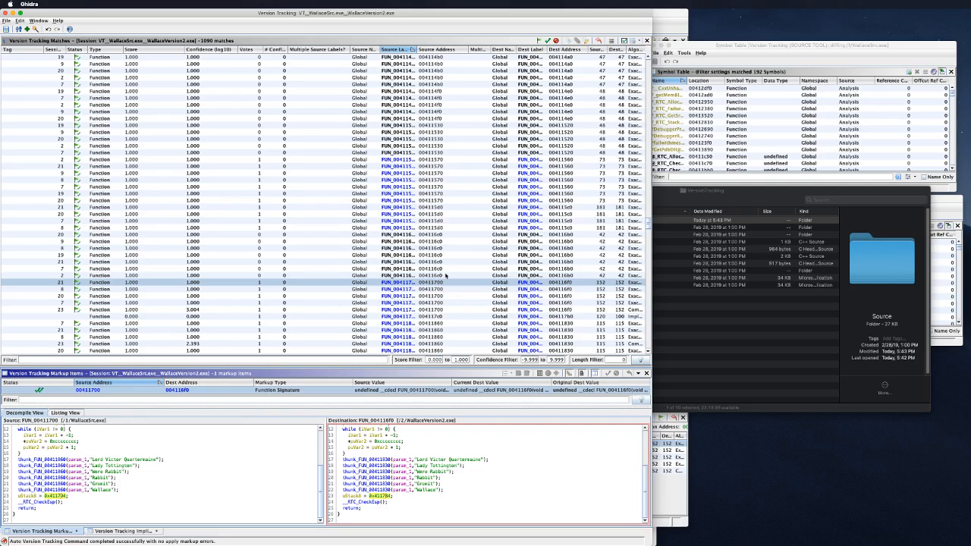
{"action": "scroll", "coordinate": [398, 298], "scroll_direction": "down", "scroll_amount": 1}
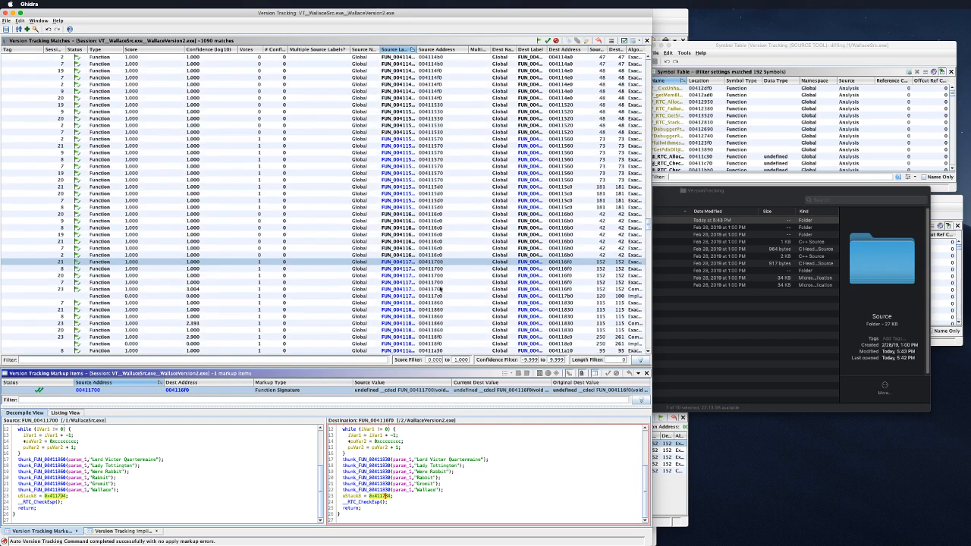
Step: Compare FUN_00411860 with FUN_00411830, highlighting 0x36 on line 12, then switch desktops
{"action": "left_click", "coordinate": [406, 303]}
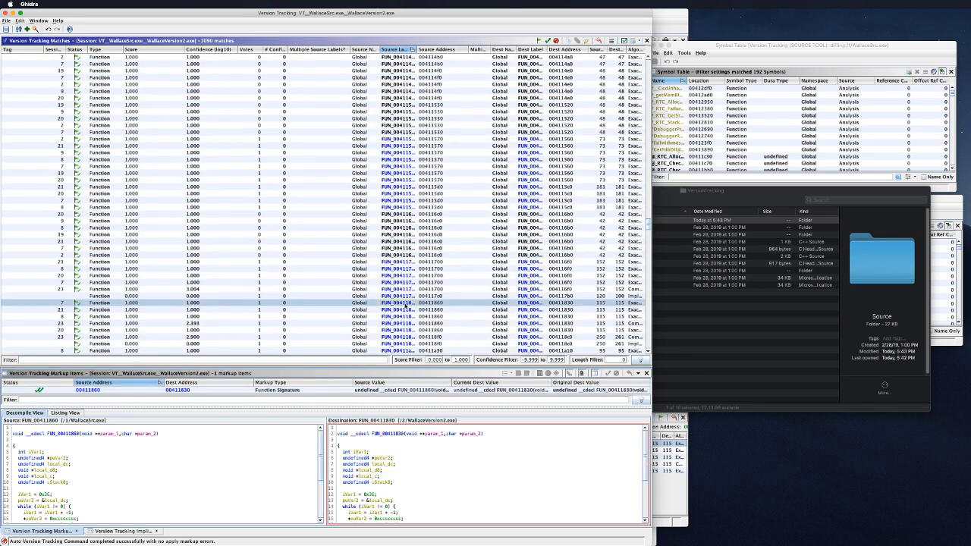
{"action": "scroll", "coordinate": [248, 437], "scroll_direction": "down", "scroll_amount": 4}
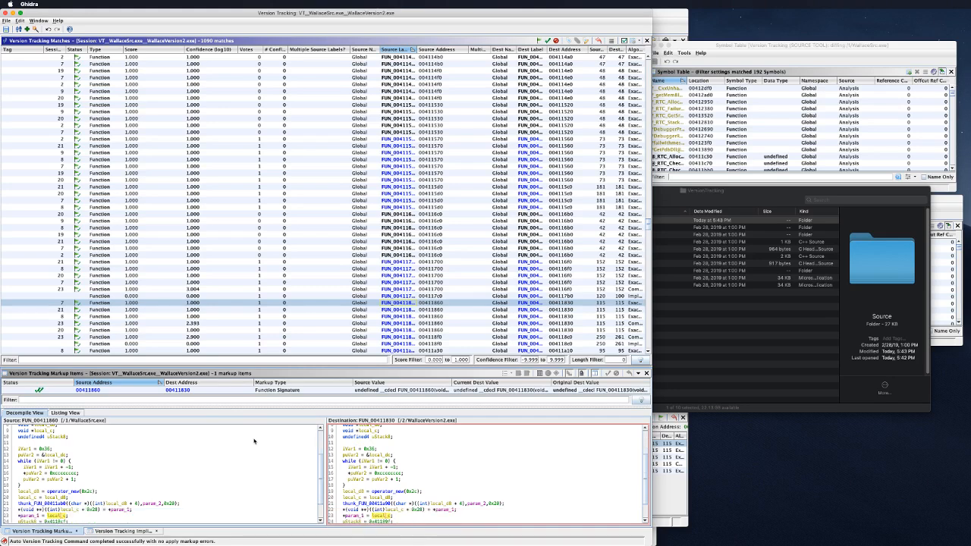
{"action": "left_click", "coordinate": [256, 436]}
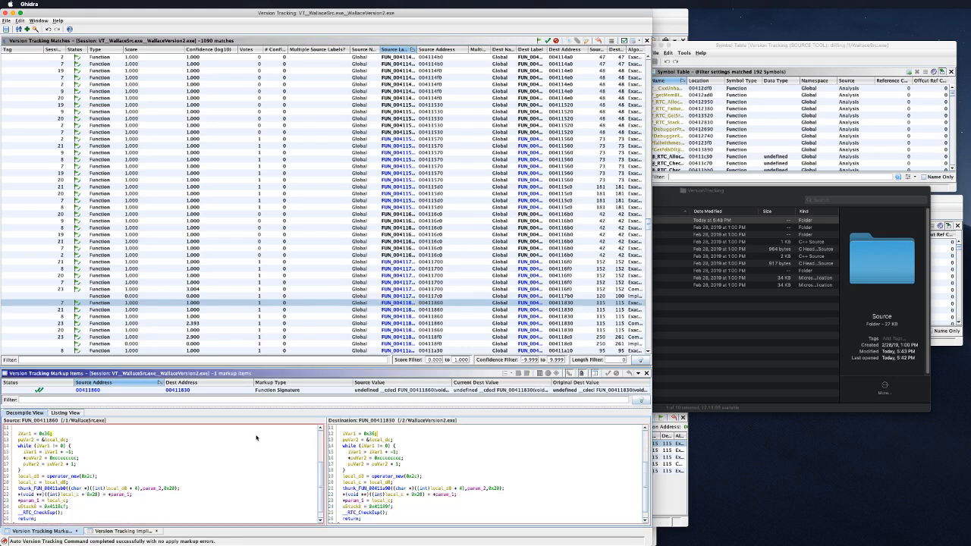
{"action": "scroll", "coordinate": [256, 438], "scroll_direction": "up", "scroll_amount": 2}
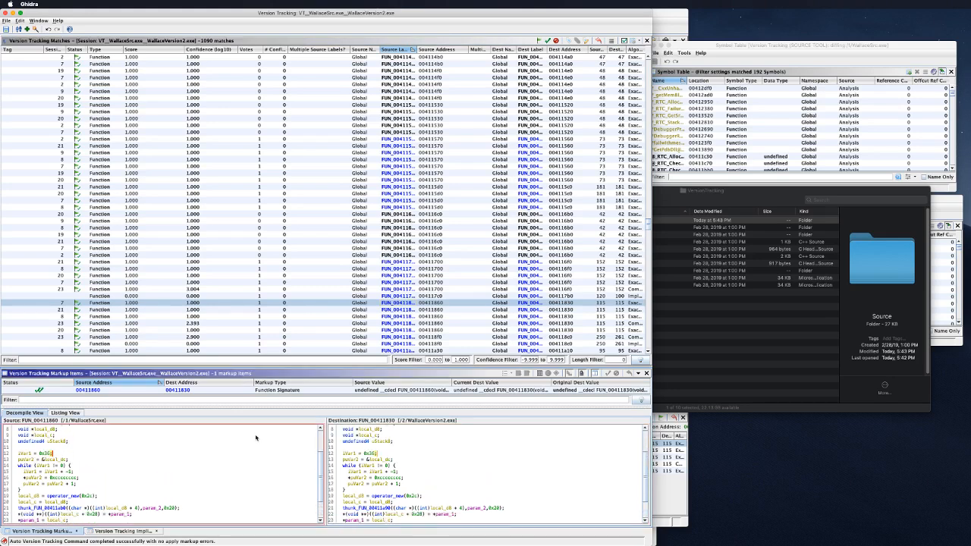
{"action": "scroll", "coordinate": [256, 437], "scroll_direction": "up", "scroll_amount": 1}
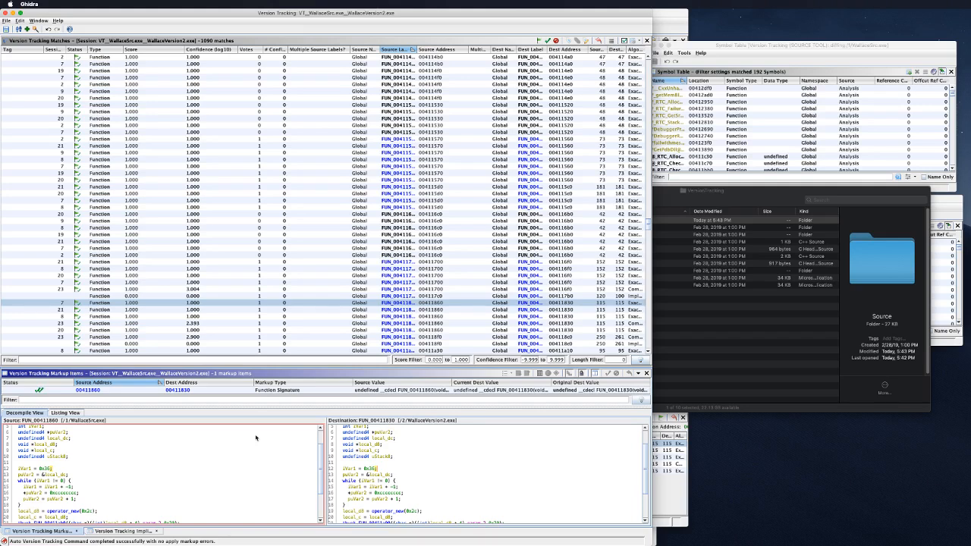
{"action": "scroll", "coordinate": [255, 438], "scroll_direction": "up", "scroll_amount": 2}
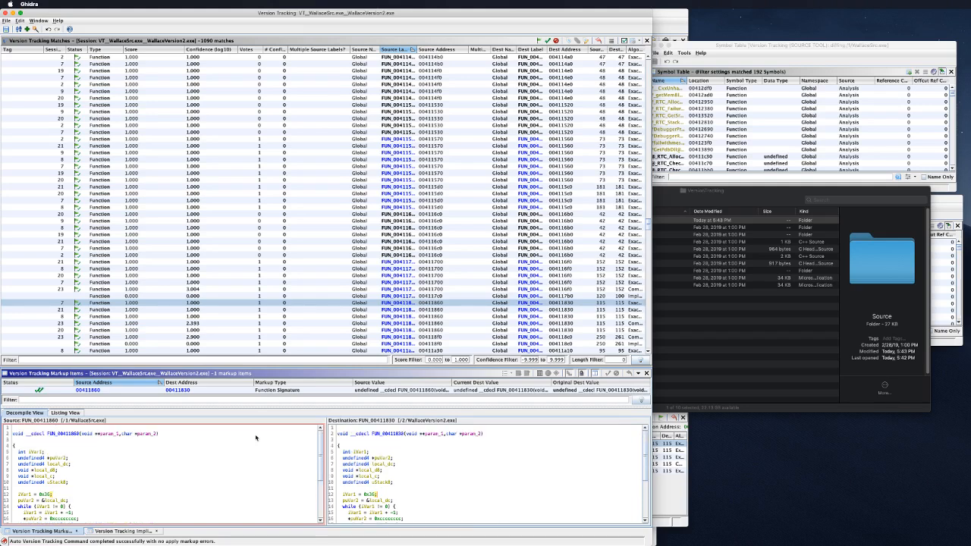
{"action": "scroll", "coordinate": [256, 438], "scroll_direction": "down", "scroll_amount": 2}
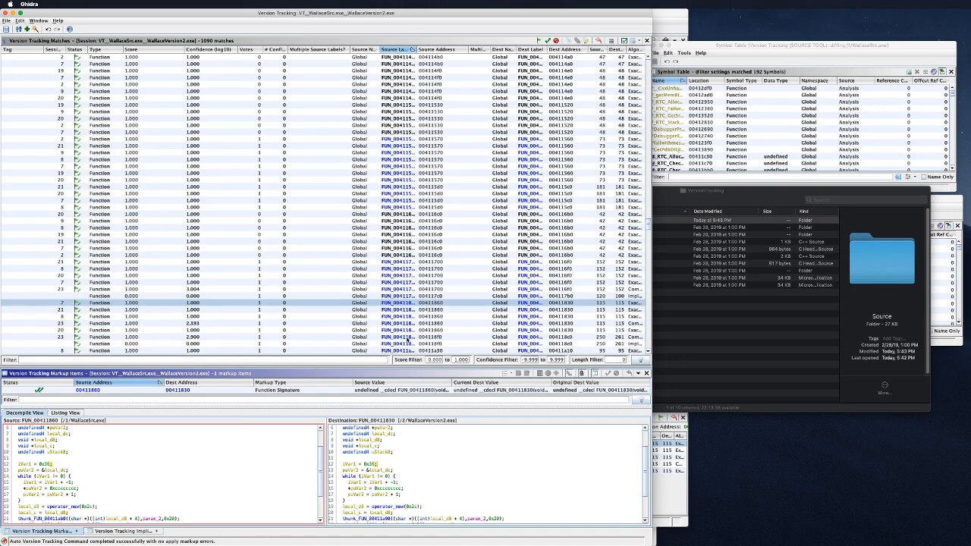
{"action": "key", "text": "ctrl+Left"}
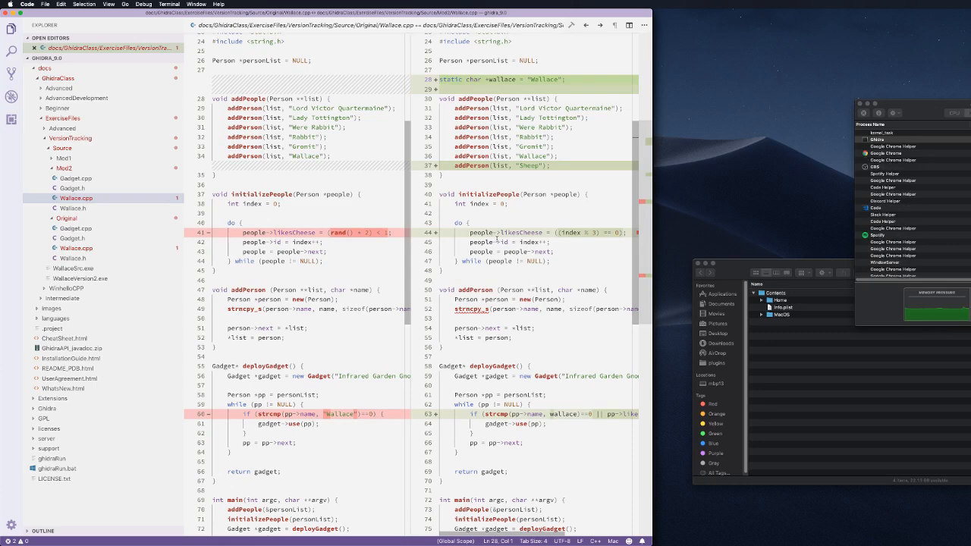
Step: Scroll through the Original-versus-Mod2 Wallace.cpp diff, then swipe back to the Ghidra desktop
{"action": "scroll", "coordinate": [564, 321], "scroll_direction": "down", "scroll_amount": 10}
{"action": "scroll", "coordinate": [563, 321], "scroll_direction": "up", "scroll_amount": 6}
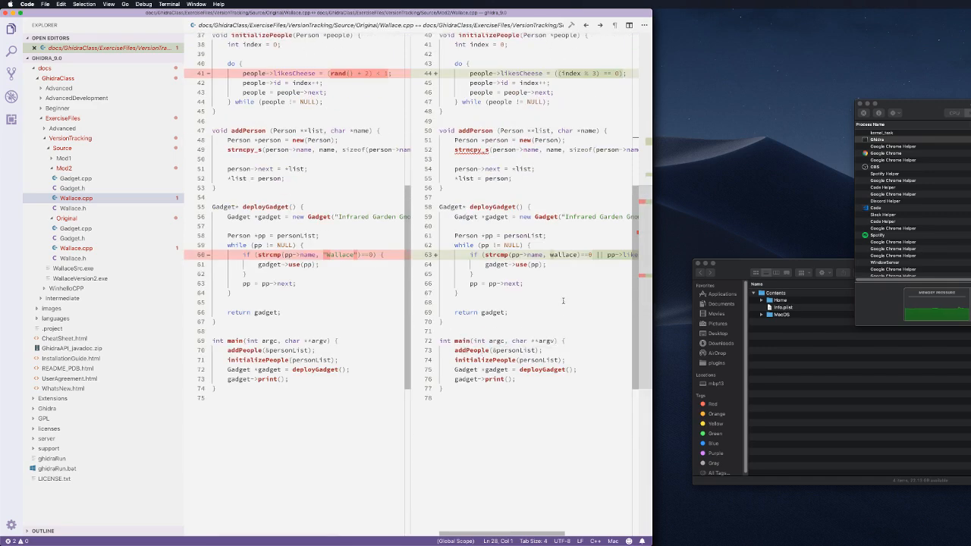
{"action": "scroll", "coordinate": [562, 301], "scroll_direction": "up", "scroll_amount": 8}
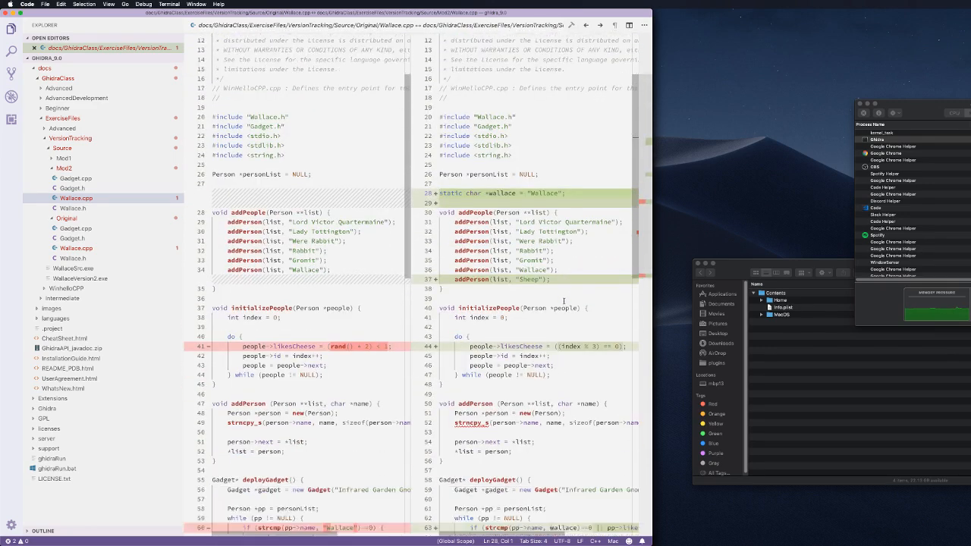
{"action": "scroll", "coordinate": [563, 301], "scroll_direction": "down", "scroll_amount": 8}
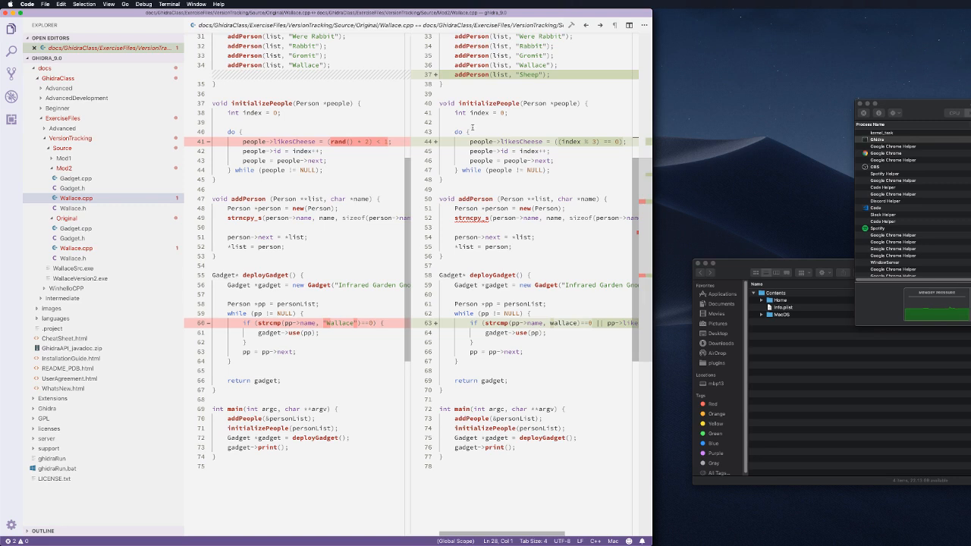
{"action": "mouse_move", "coordinate": [534, 100]}
{"action": "key", "text": "ctrl+Right"}
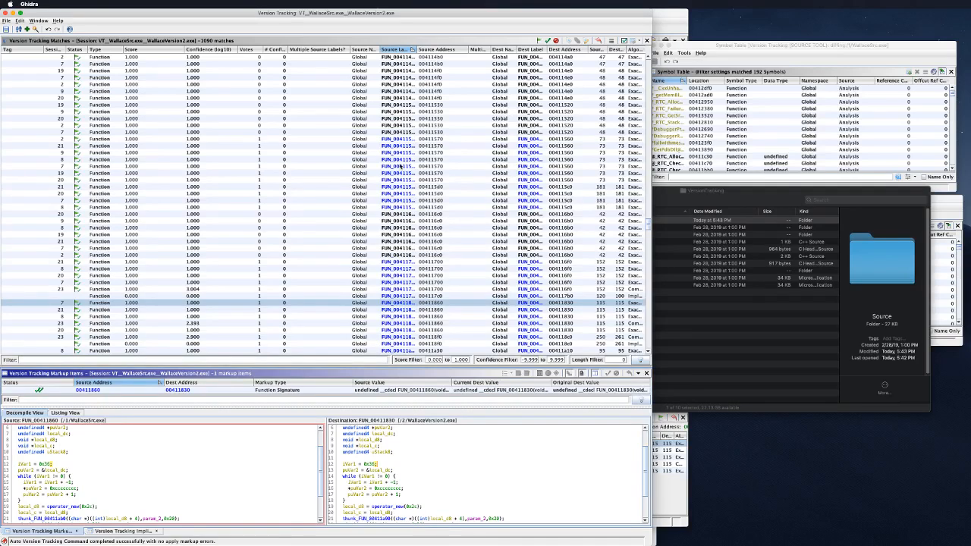
Step: Step through the 00411570, 004115d0/004115c0, 00411700/004116f0 and 00411860/00411830 matches in the Decompile View
{"action": "left_click", "coordinate": [404, 140]}
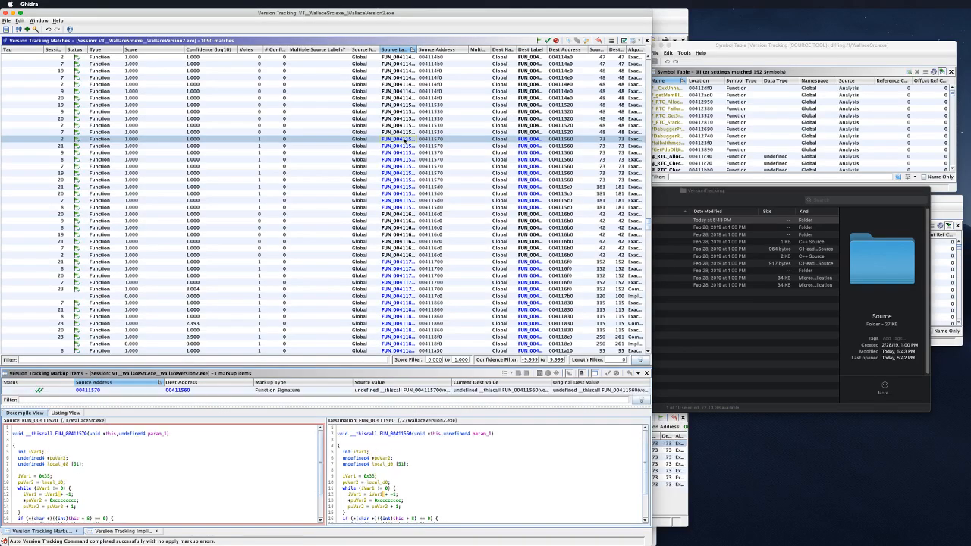
{"action": "left_click", "coordinate": [408, 207]}
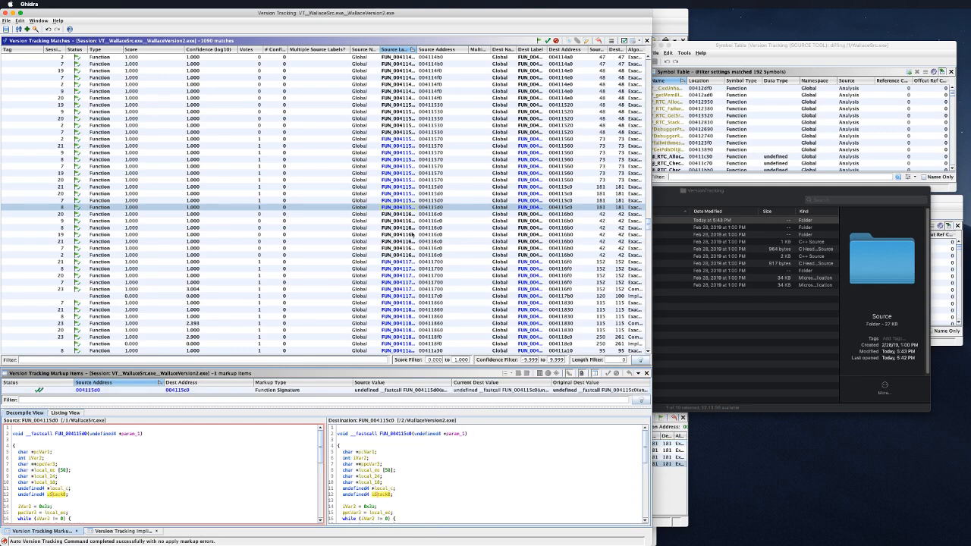
{"action": "scroll", "coordinate": [411, 234], "scroll_direction": "down", "scroll_amount": 2}
{"action": "left_click", "coordinate": [407, 228]}
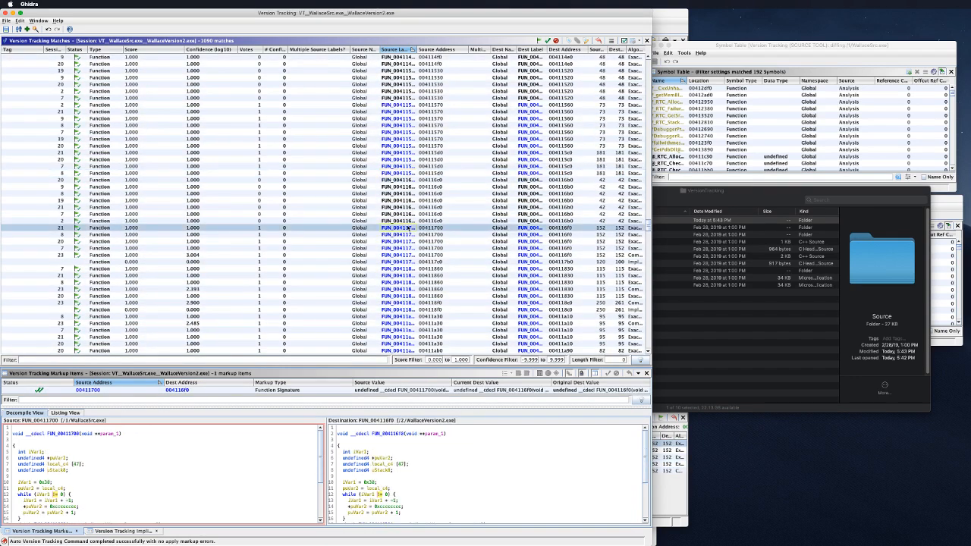
{"action": "scroll", "coordinate": [408, 228], "scroll_direction": "down", "scroll_amount": 2}
{"action": "right_click", "coordinate": [408, 228]}
{"action": "left_click", "coordinate": [398, 242]}
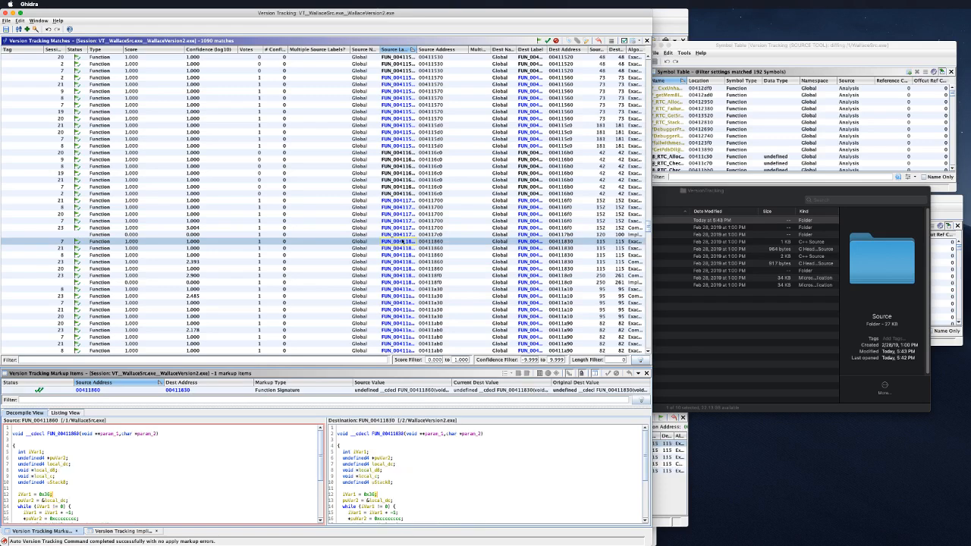
{"action": "scroll", "coordinate": [442, 476], "scroll_direction": "down", "scroll_amount": 4}
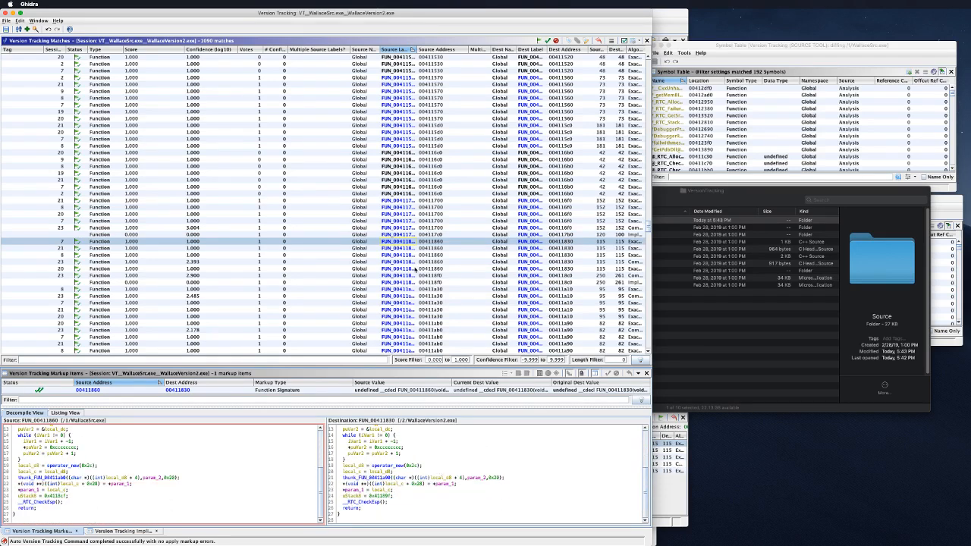
{"action": "scroll", "coordinate": [410, 267], "scroll_direction": "down", "scroll_amount": 6}
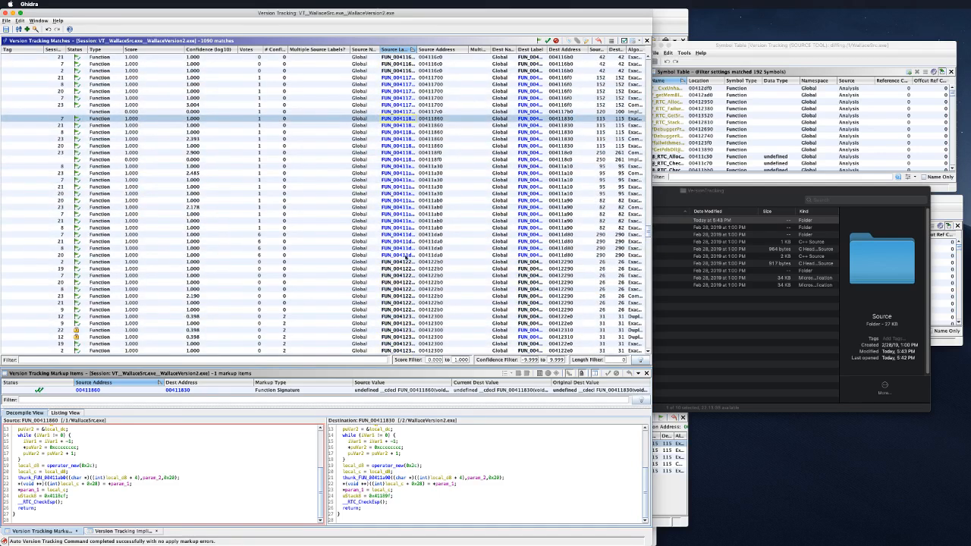
Step: Compare the 004122b0, 00411da0 and finally the 00411a30/00411a10 matches, moving Version Tracking aside
{"action": "left_click", "coordinate": [406, 261]}
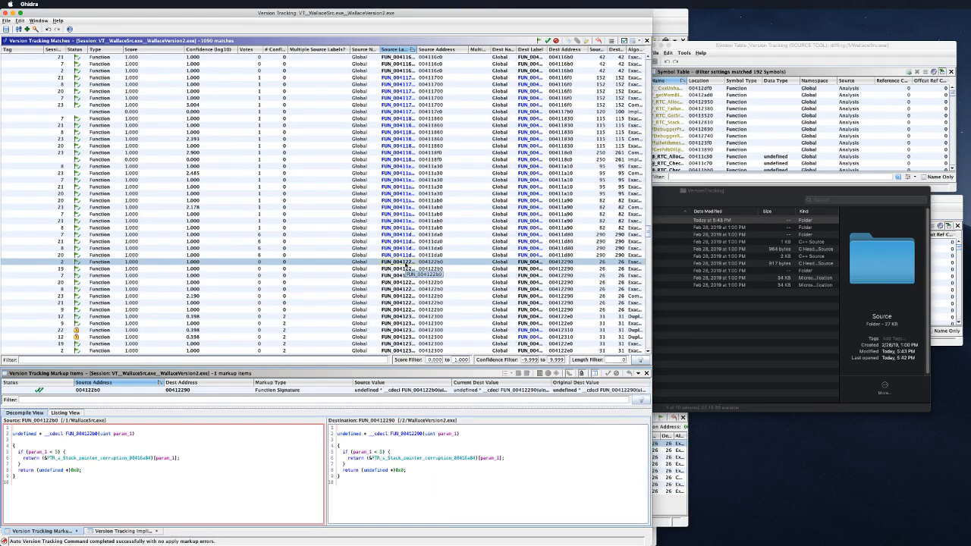
{"action": "left_click", "coordinate": [404, 256]}
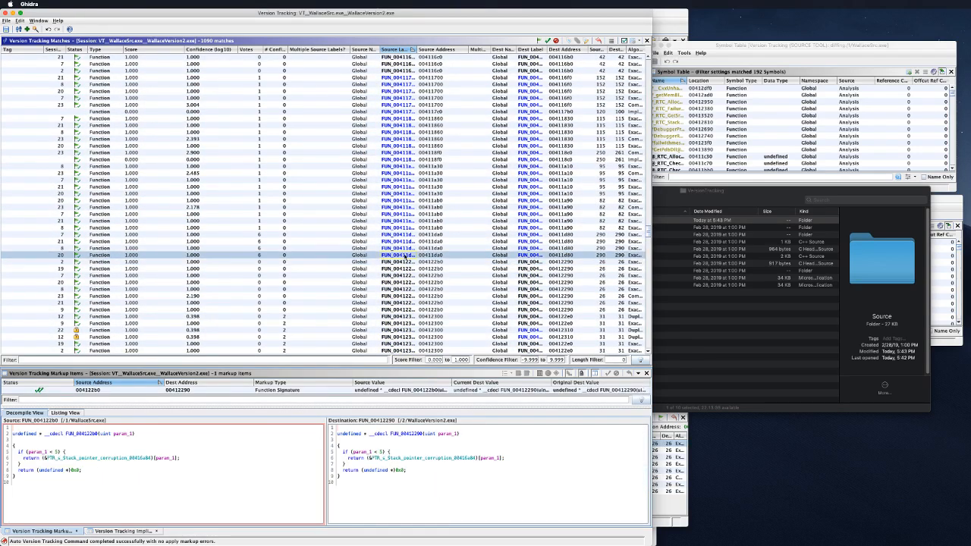
{"action": "left_click", "coordinate": [404, 247]}
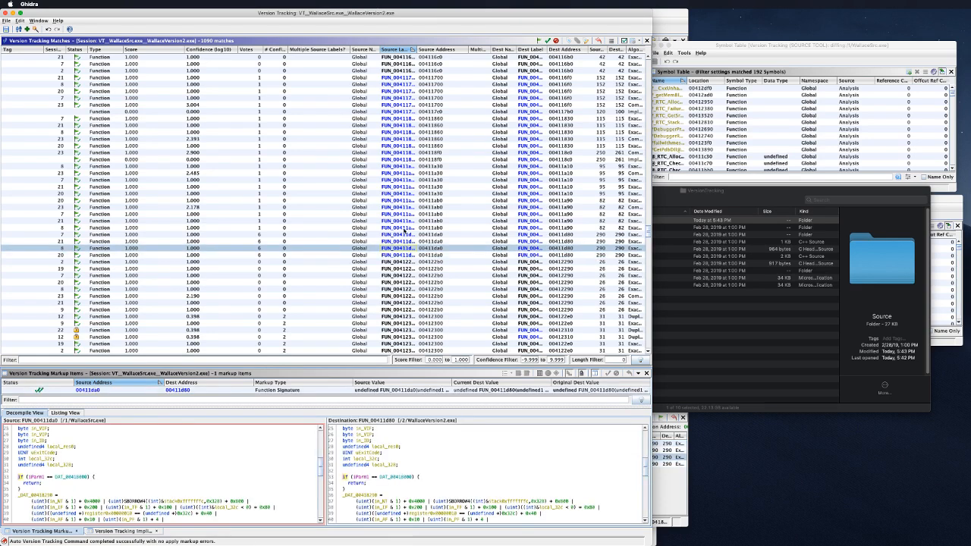
{"action": "left_click", "coordinate": [400, 186]}
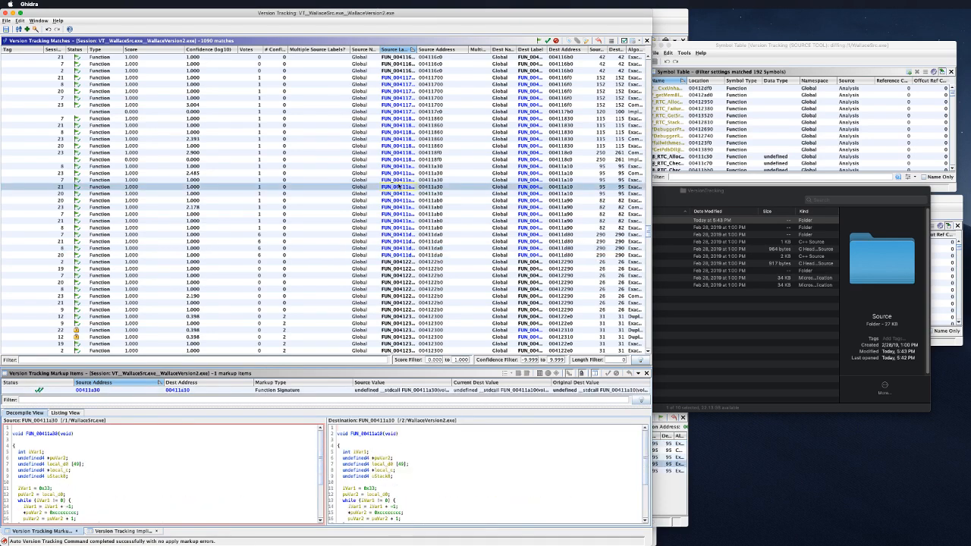
{"action": "scroll", "coordinate": [476, 448], "scroll_direction": "down", "scroll_amount": 3}
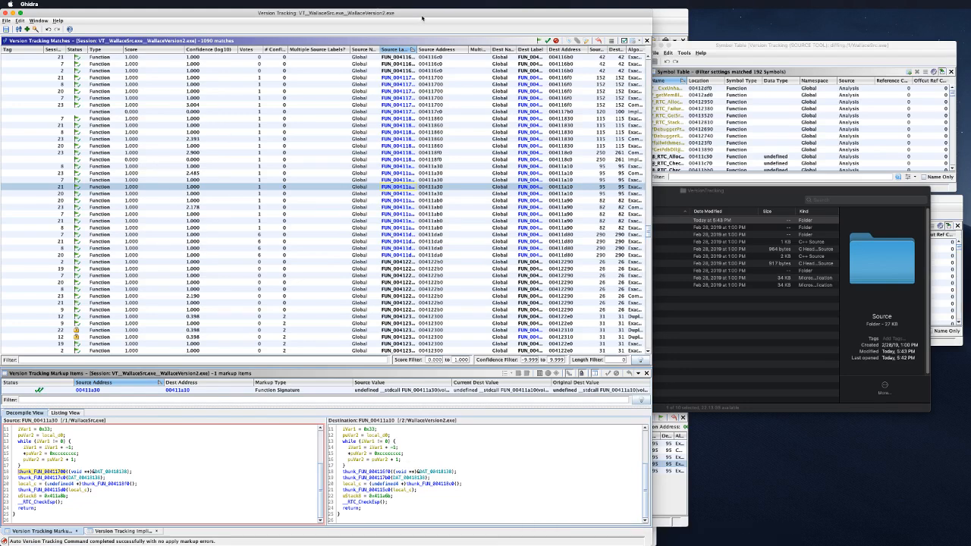
{"action": "left_click_drag", "start_coordinate": [412, 13], "coordinate": [732, 13]}
Step: Trace FUN_00411a30's call at 00411a4c in the source listing, back to the function header
{"action": "left_click", "coordinate": [294, 199]}
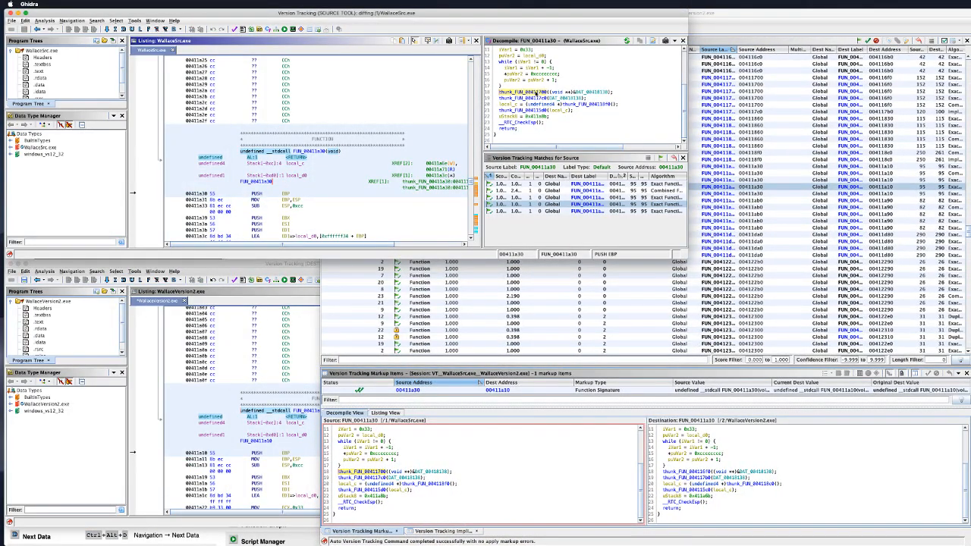
{"action": "left_click", "coordinate": [536, 93]}
{"action": "left_click", "coordinate": [640, 69]}
{"action": "scroll", "coordinate": [639, 96], "scroll_direction": "up", "scroll_amount": 2}
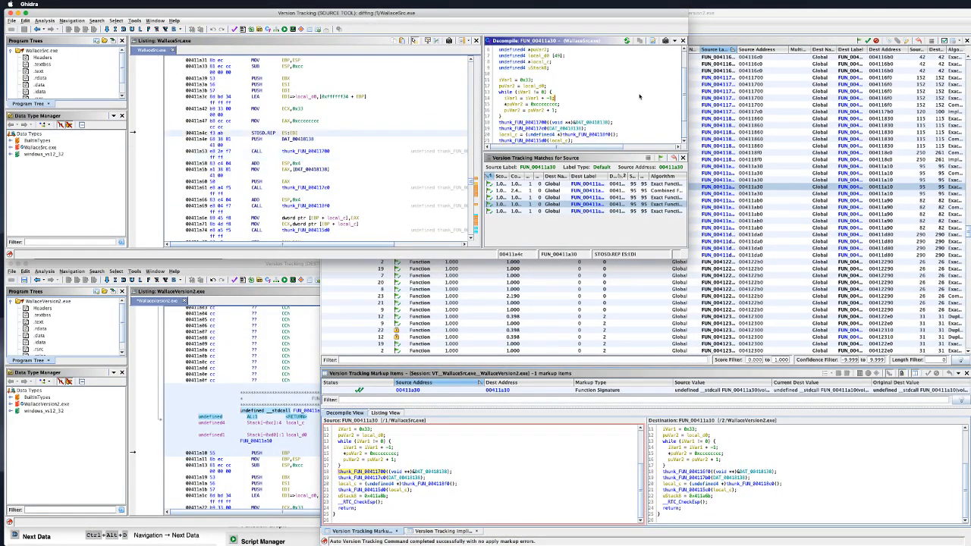
{"action": "scroll", "coordinate": [640, 96], "scroll_direction": "up", "scroll_amount": 2}
{"action": "left_click", "coordinate": [540, 54]}
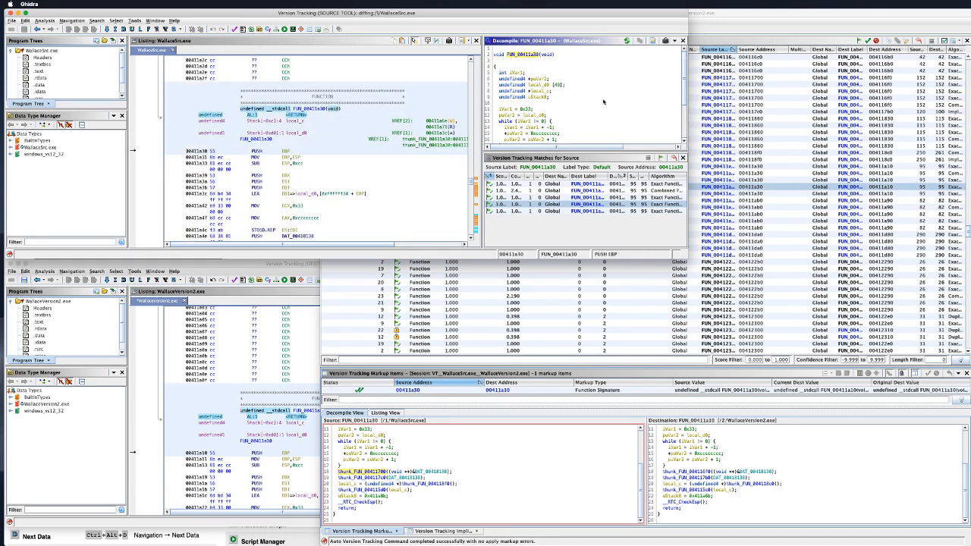
{"action": "scroll", "coordinate": [603, 102], "scroll_direction": "down", "scroll_amount": 2}
{"action": "scroll", "coordinate": [614, 113], "scroll_direction": "down", "scroll_amount": 1}
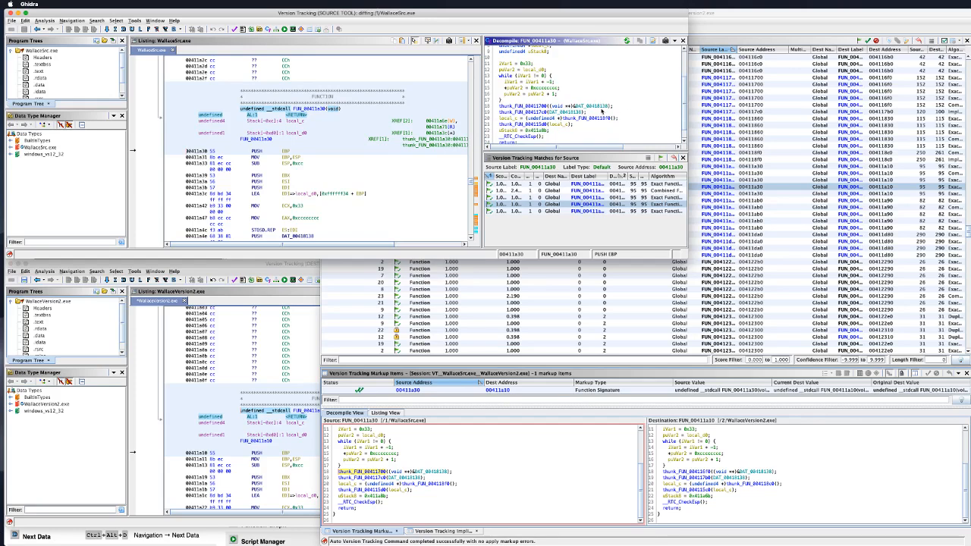
Step: Follow the DAT_00418138 reference to its data definition, then switch to the VS Code Wallace.cpp diff
{"action": "left_click", "coordinate": [593, 107]}
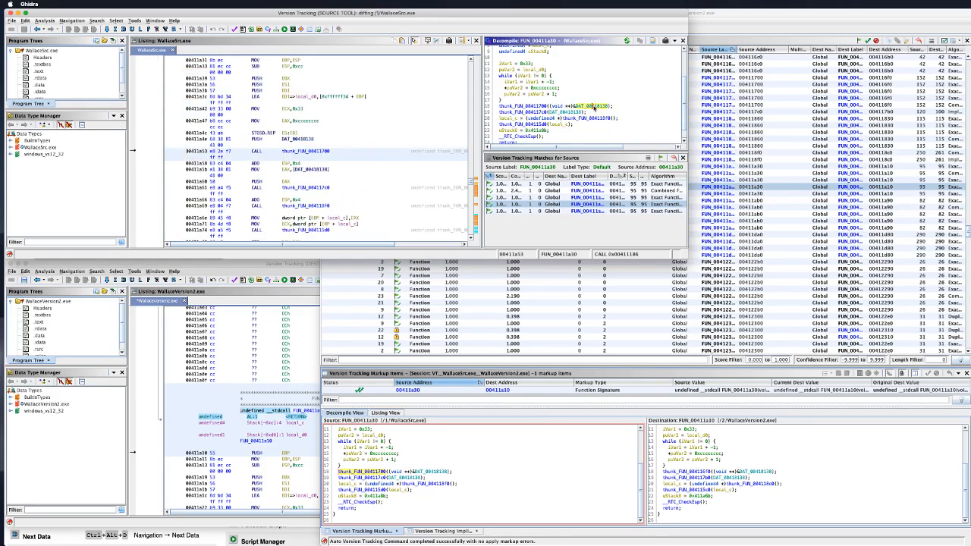
{"action": "double_click", "coordinate": [594, 107]}
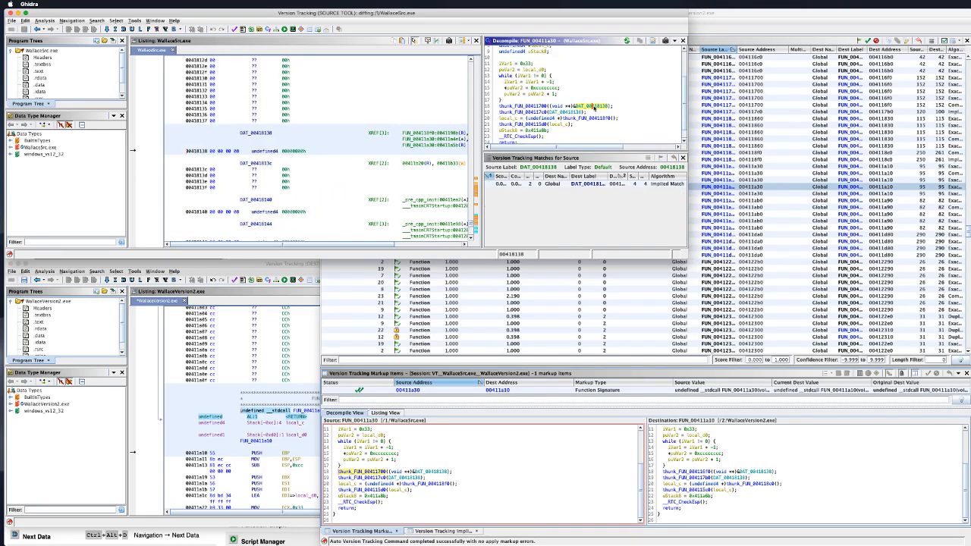
{"action": "key", "text": "super+Tab"}
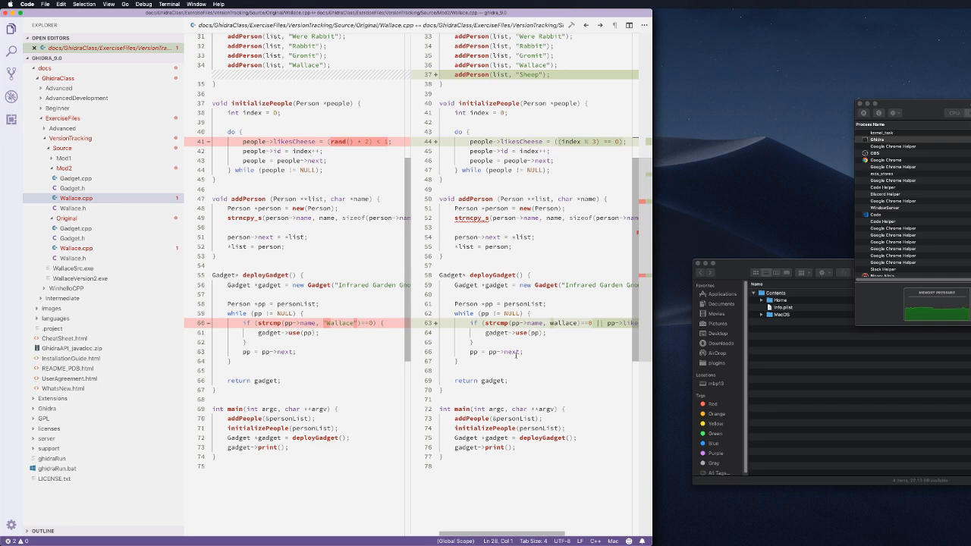
Step: Scroll the Original-versus-Mod2 Wallace.cpp diff to review the added wallace string and Sheep entry
{"action": "scroll", "coordinate": [515, 354], "scroll_direction": "up", "scroll_amount": 10}
{"action": "scroll", "coordinate": [533, 342], "scroll_direction": "down", "scroll_amount": 2}
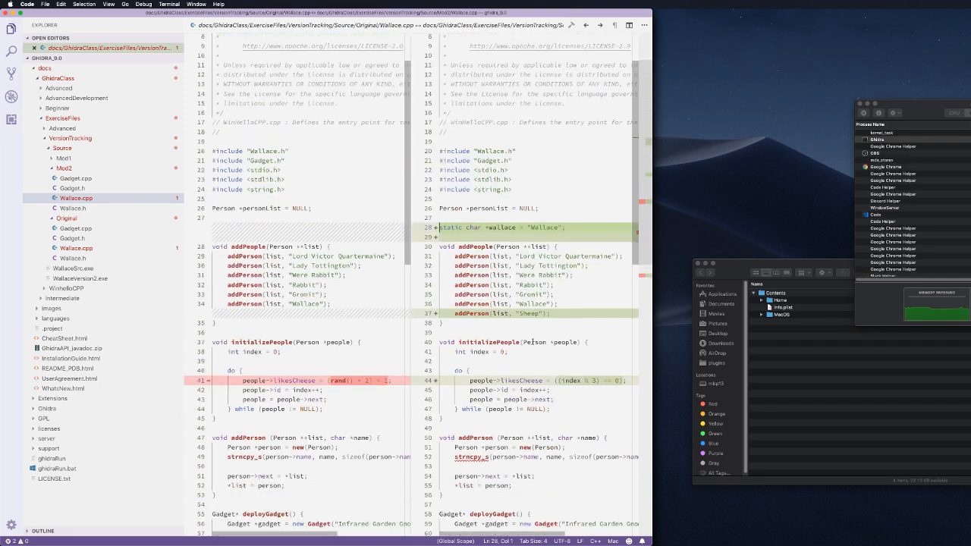
{"action": "scroll", "coordinate": [522, 257], "scroll_direction": "down", "scroll_amount": 4}
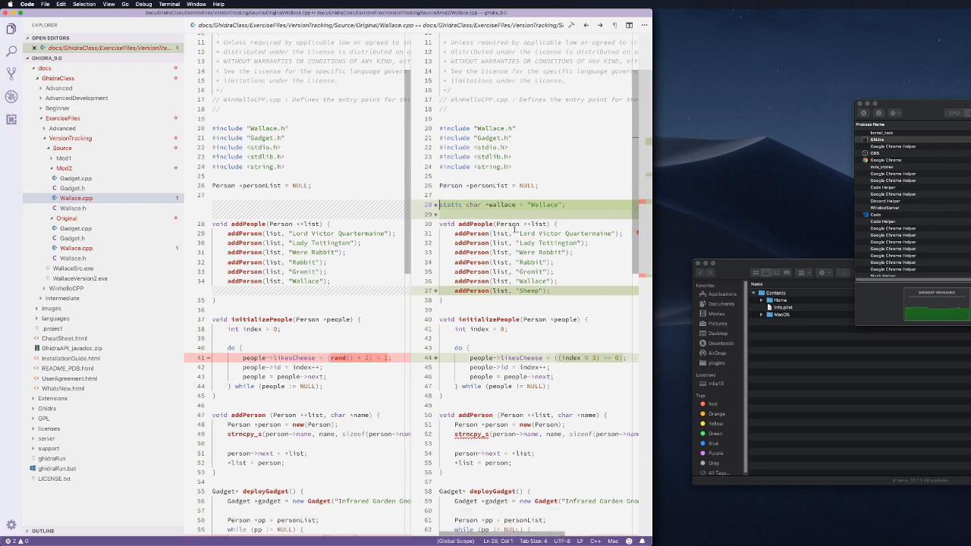
{"action": "scroll", "coordinate": [521, 287], "scroll_direction": "down", "scroll_amount": 2}
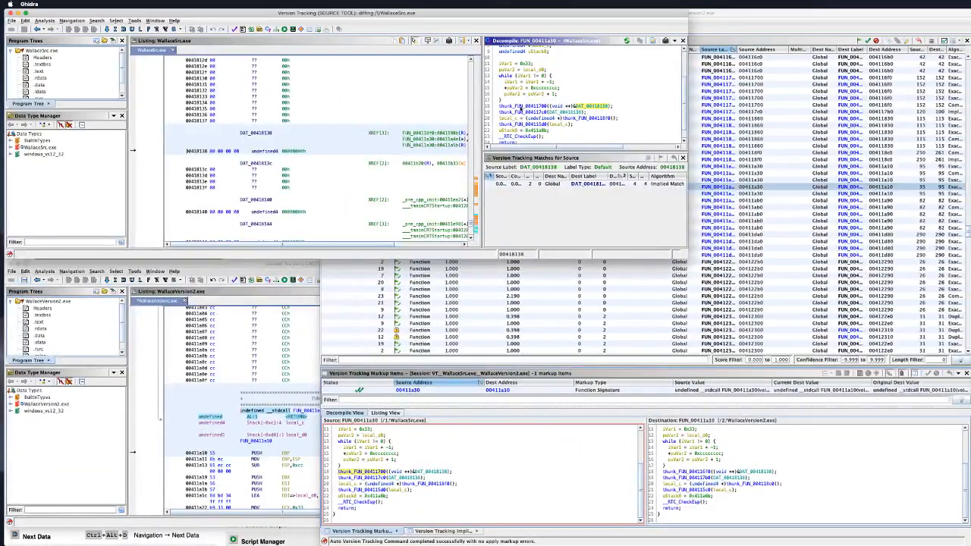
Step: Follow the thunk_FUN_00411700 call into FUN_00411700, then return to caller FUN_00411a30
{"action": "left_click", "coordinate": [596, 107]}
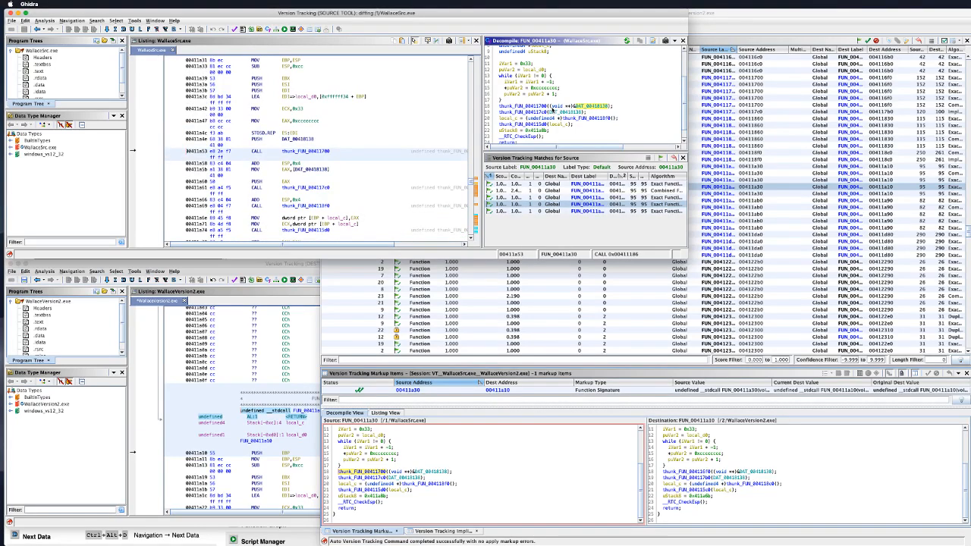
{"action": "right_click", "coordinate": [529, 106]}
{"action": "left_click", "coordinate": [528, 106]}
{"action": "double_click", "coordinate": [527, 106]}
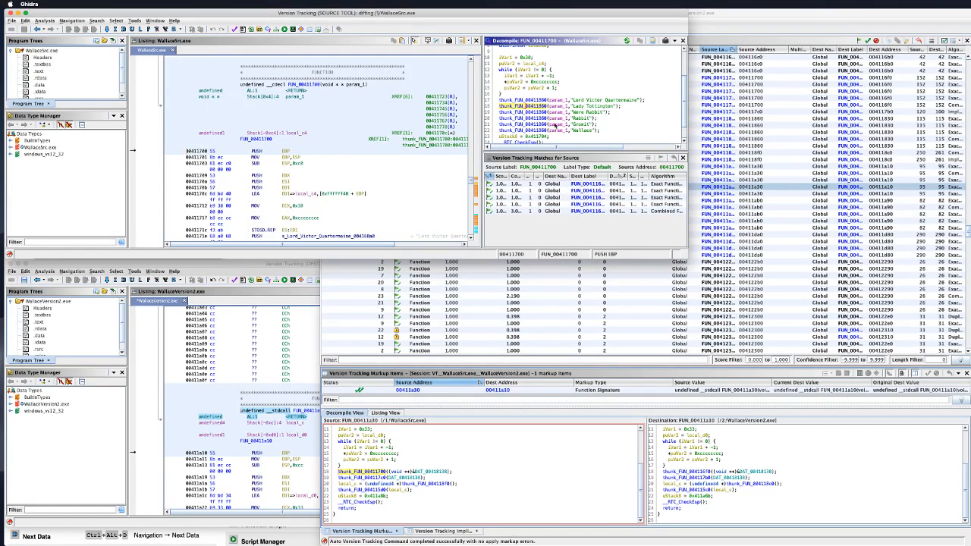
{"action": "left_click", "coordinate": [39, 29]}
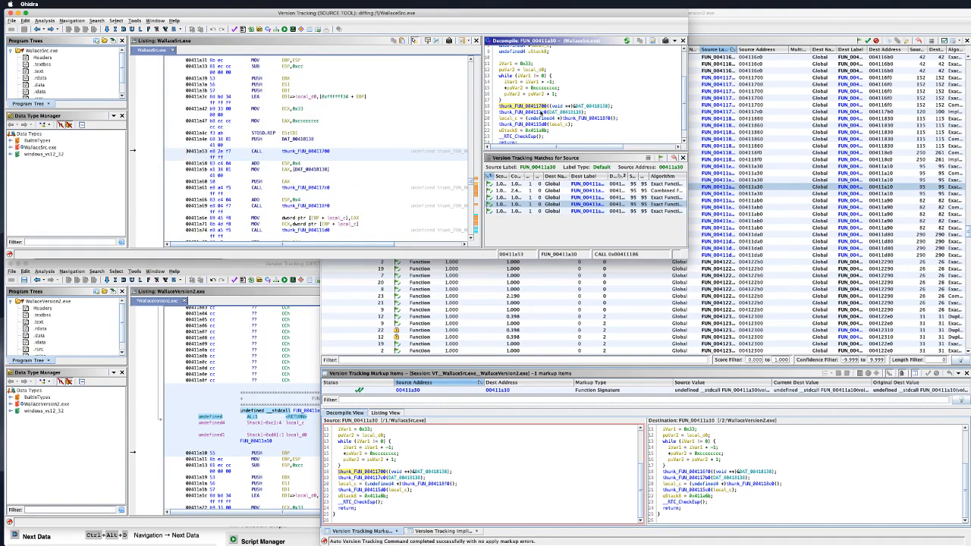
Step: Follow thunk_FUN_004117c0 and select the FUN_004117c0/FUN_004117b0 match in the Matches table
{"action": "double_click", "coordinate": [541, 112]}
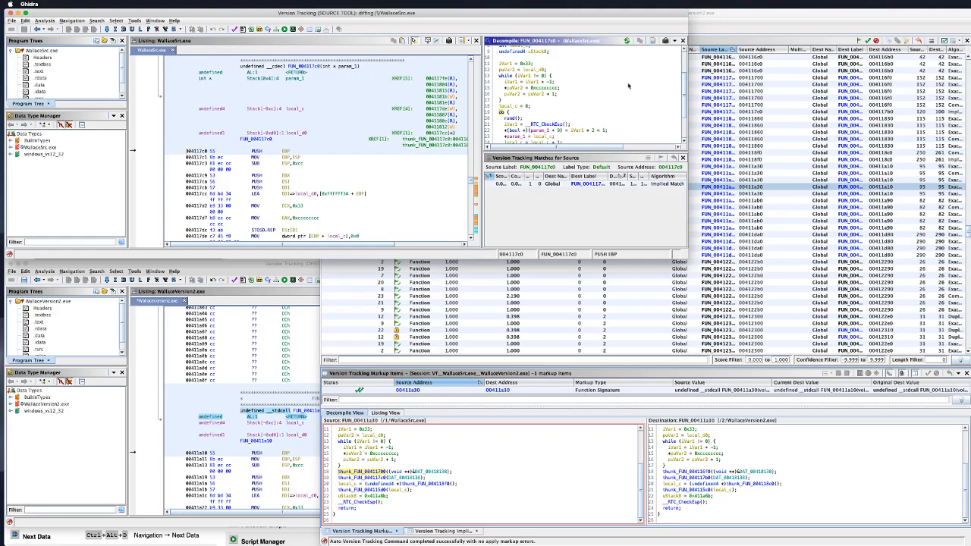
{"action": "scroll", "coordinate": [631, 82], "scroll_direction": "up", "scroll_amount": 1}
{"action": "scroll", "coordinate": [636, 89], "scroll_direction": "up", "scroll_amount": 3}
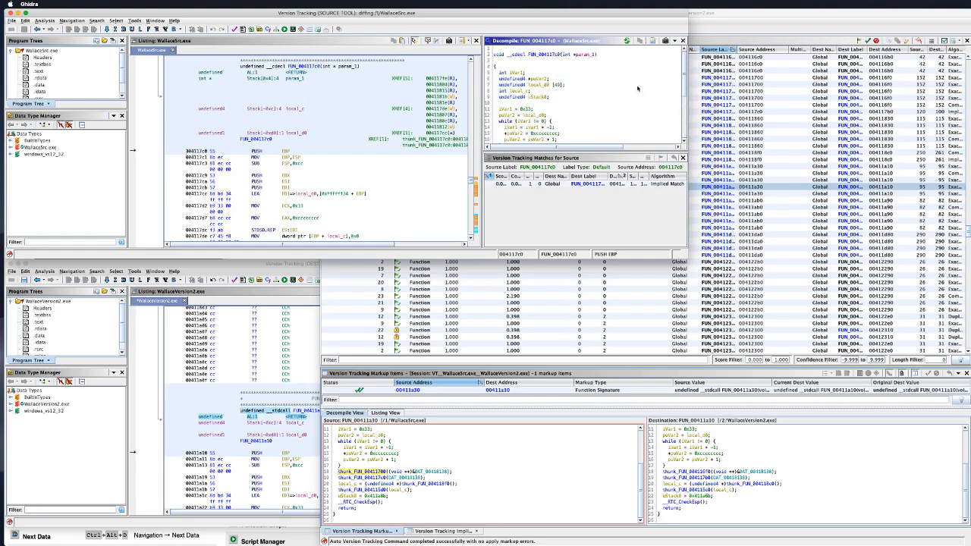
{"action": "left_click_drag", "start_coordinate": [743, 15], "coordinate": [477, 15]}
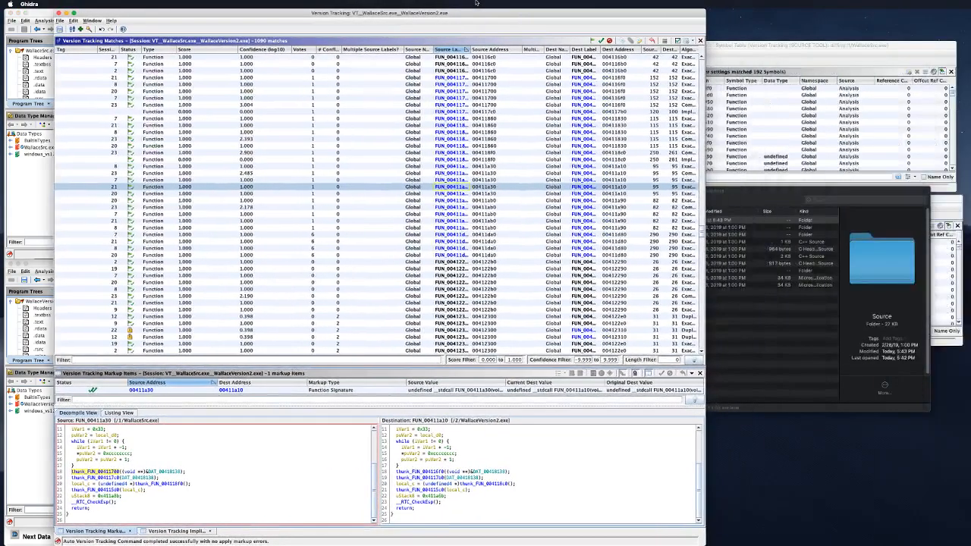
{"action": "left_click", "coordinate": [459, 112]}
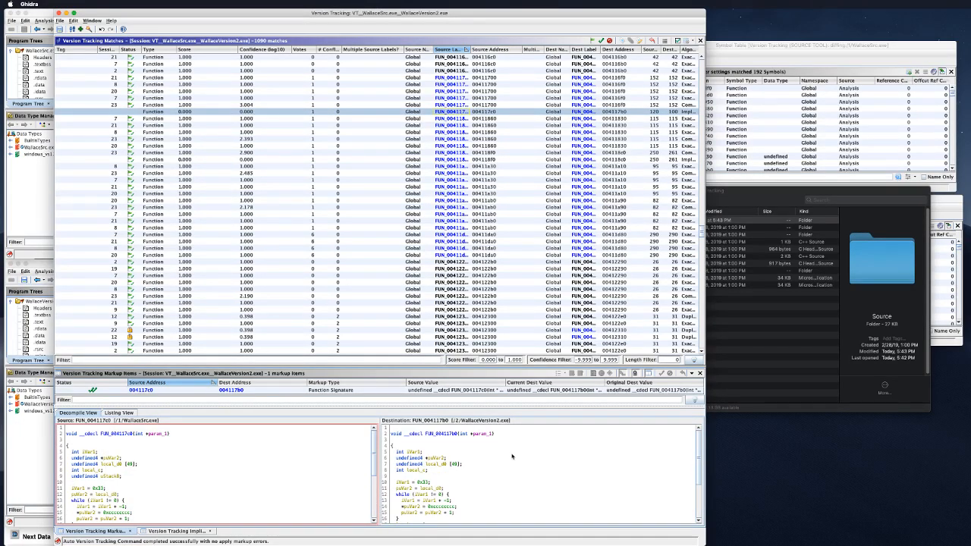
{"action": "scroll", "coordinate": [273, 456], "scroll_direction": "down", "scroll_amount": 3}
{"action": "scroll", "coordinate": [282, 456], "scroll_direction": "down", "scroll_amount": 2}
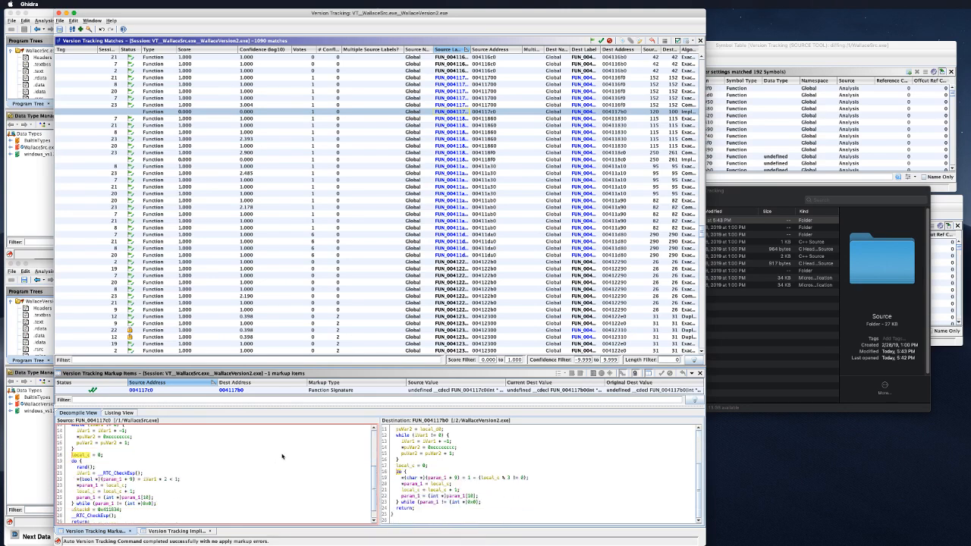
{"action": "scroll", "coordinate": [288, 475], "scroll_direction": "up", "scroll_amount": 2}
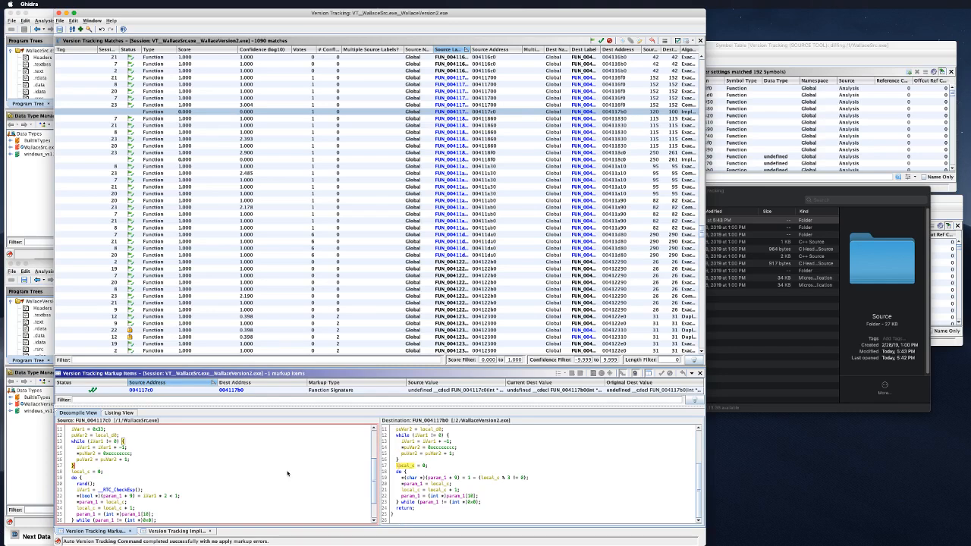
{"action": "scroll", "coordinate": [287, 474], "scroll_direction": "down", "scroll_amount": 2}
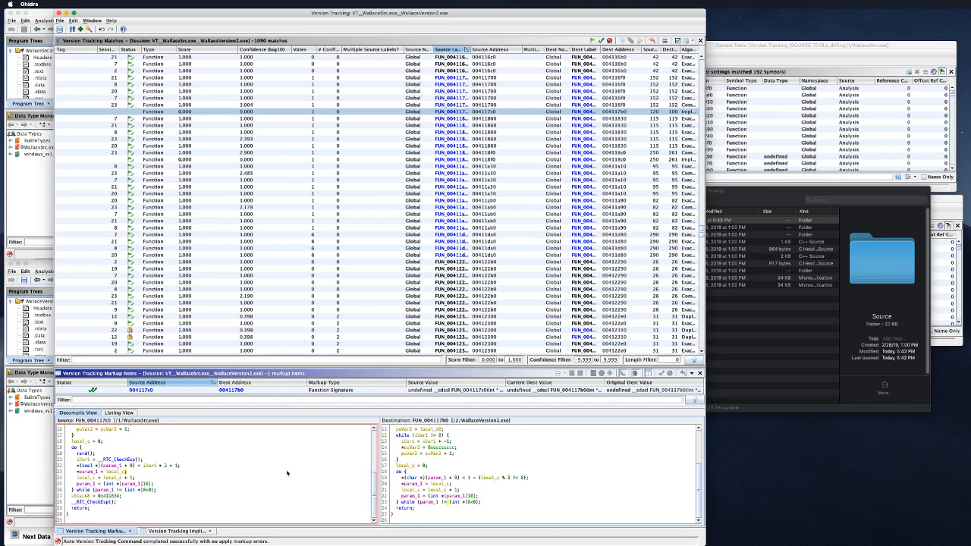
{"action": "left_click", "coordinate": [189, 449]}
{"action": "scroll", "coordinate": [267, 458], "scroll_direction": "up", "scroll_amount": 5}
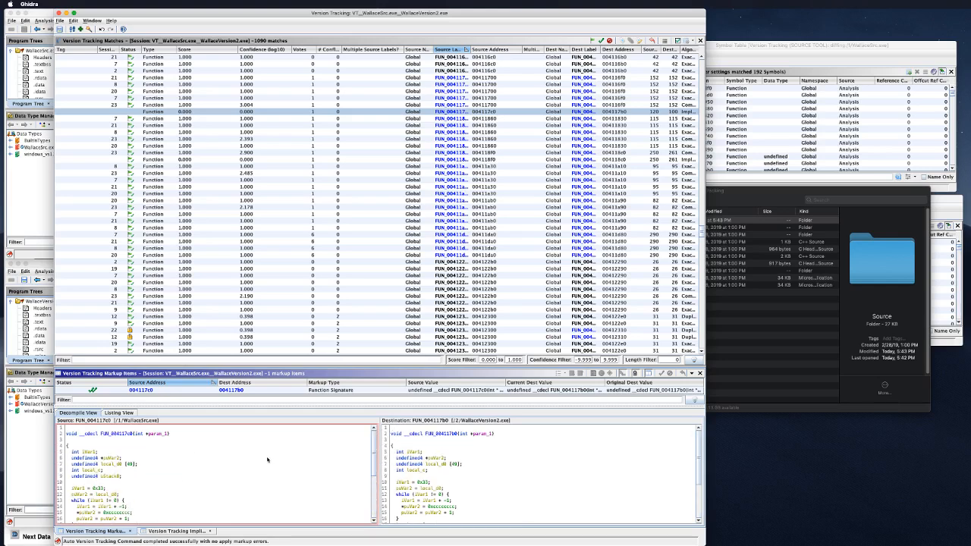
{"action": "scroll", "coordinate": [267, 458], "scroll_direction": "down", "scroll_amount": 3}
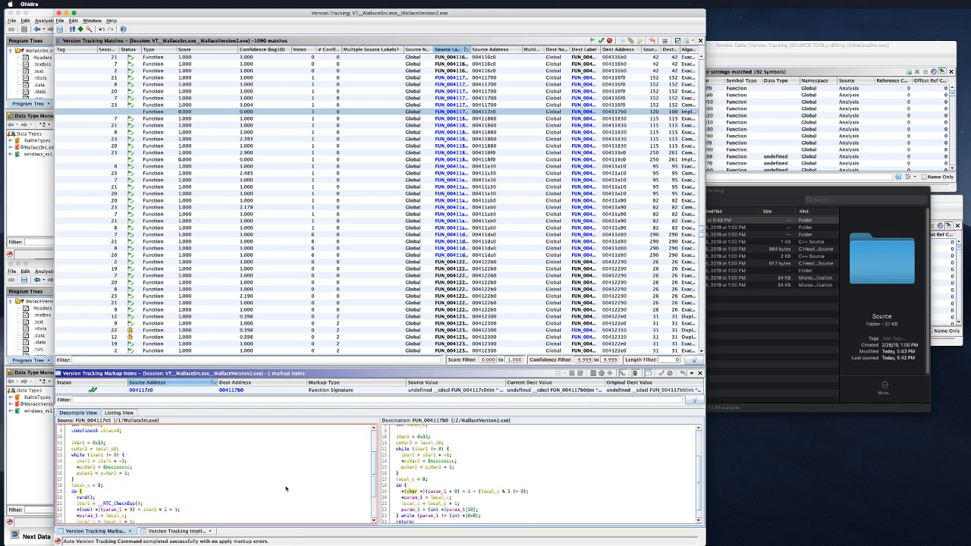
{"action": "scroll", "coordinate": [286, 485], "scroll_direction": "up", "scroll_amount": 5}
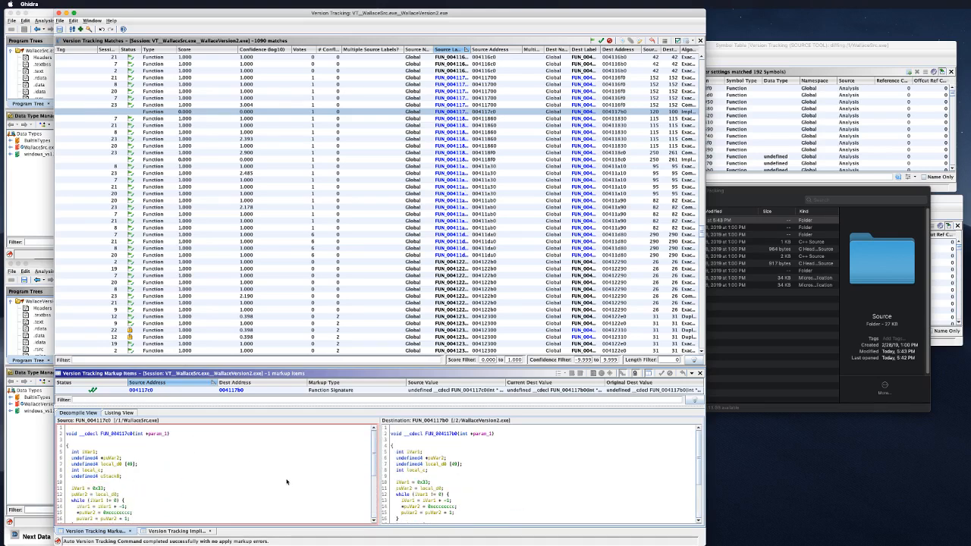
{"action": "scroll", "coordinate": [286, 481], "scroll_direction": "down", "scroll_amount": 5}
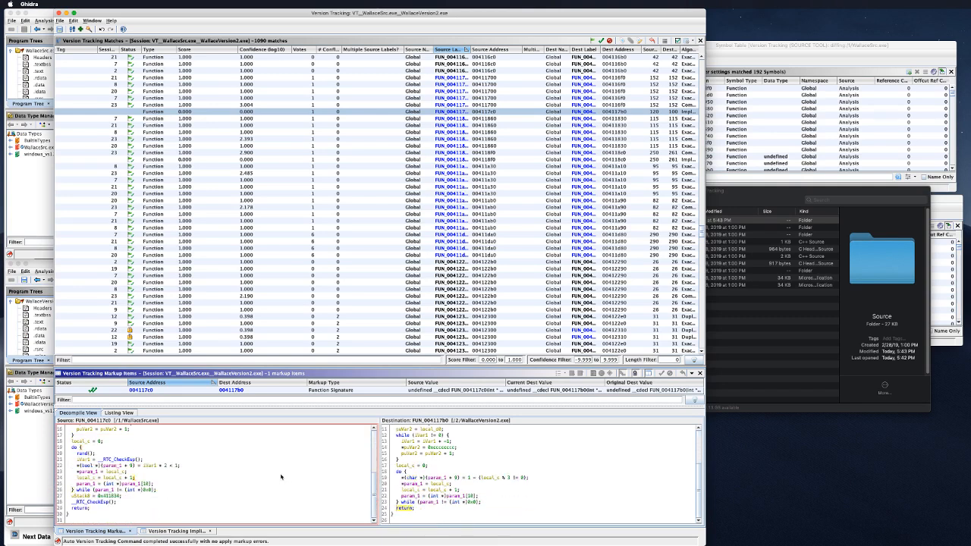
{"action": "left_click", "coordinate": [236, 459]}
{"action": "left_click", "coordinate": [239, 445]}
{"action": "left_click", "coordinate": [125, 462]}
{"action": "left_click", "coordinate": [175, 464]}
{"action": "left_click", "coordinate": [171, 449]}
{"action": "left_click", "coordinate": [188, 478]}
{"action": "left_click", "coordinate": [209, 470]}
{"action": "left_click", "coordinate": [217, 455]}
{"action": "left_click", "coordinate": [177, 448]}
{"action": "left_click", "coordinate": [175, 475]}
{"action": "left_click", "coordinate": [152, 490]}
{"action": "left_click", "coordinate": [161, 479]}
{"action": "left_click", "coordinate": [479, 491]}
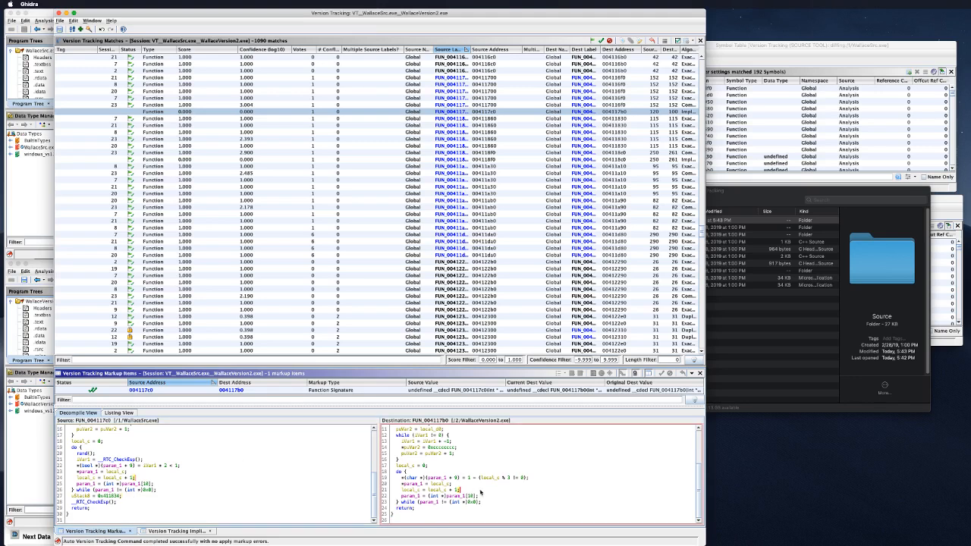
{"action": "left_click", "coordinate": [418, 453]}
{"action": "left_click", "coordinate": [420, 445]}
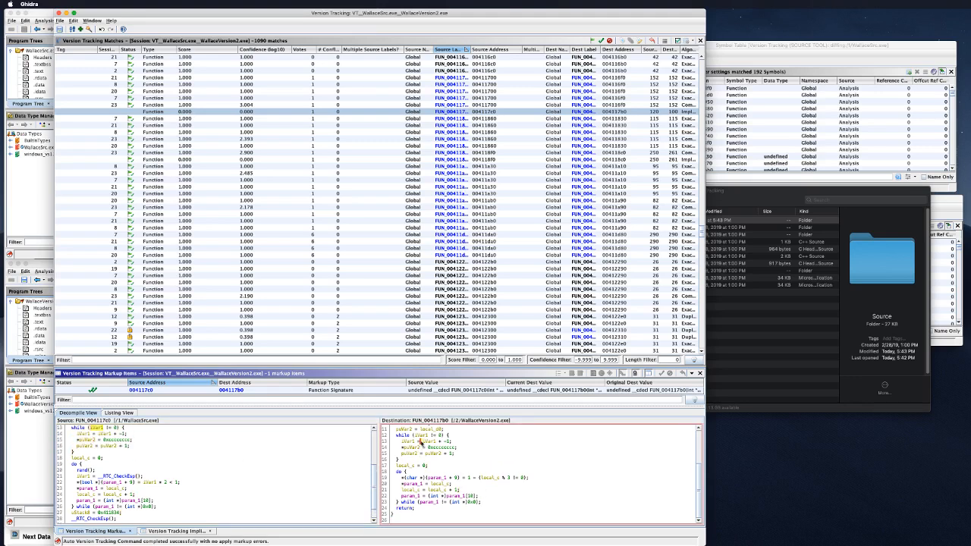
{"action": "scroll", "coordinate": [185, 475], "scroll_direction": "up", "scroll_amount": 3}
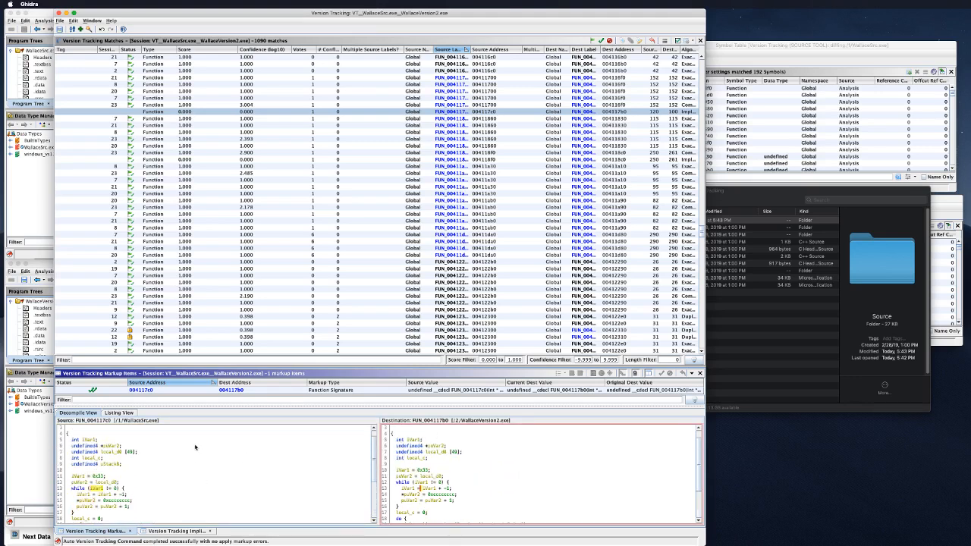
{"action": "scroll", "coordinate": [195, 447], "scroll_direction": "up", "scroll_amount": 1}
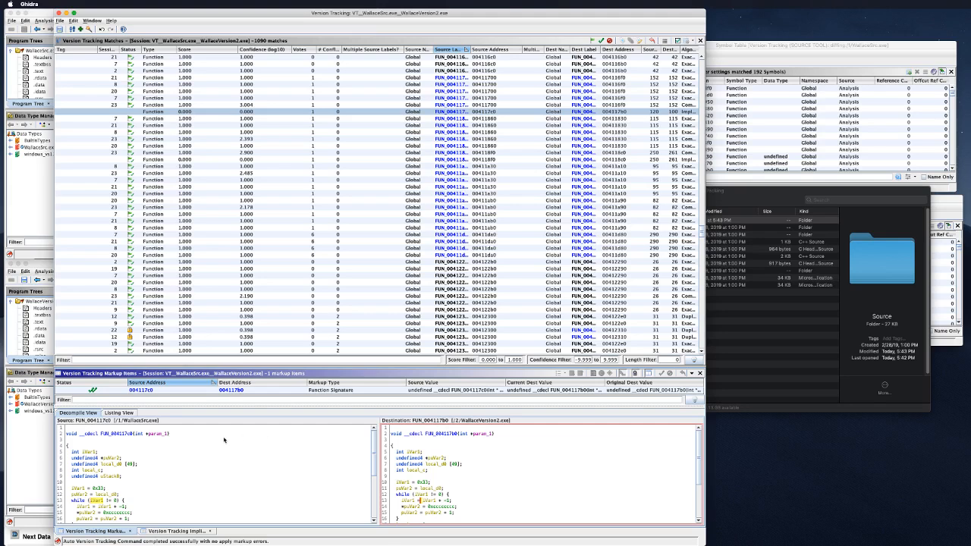
{"action": "left_click", "coordinate": [158, 454]}
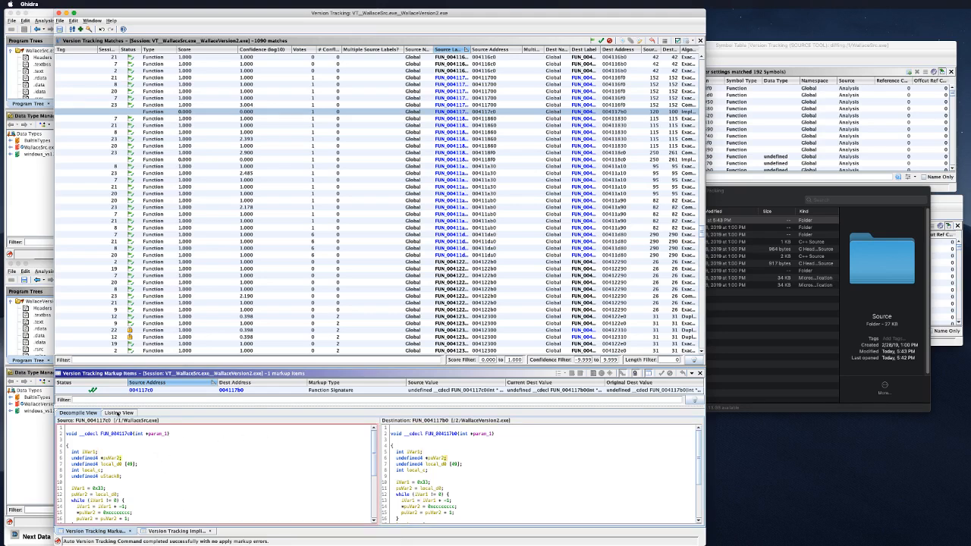
{"action": "left_click", "coordinate": [147, 412]}
{"action": "scroll", "coordinate": [252, 464], "scroll_direction": "down", "scroll_amount": 5}
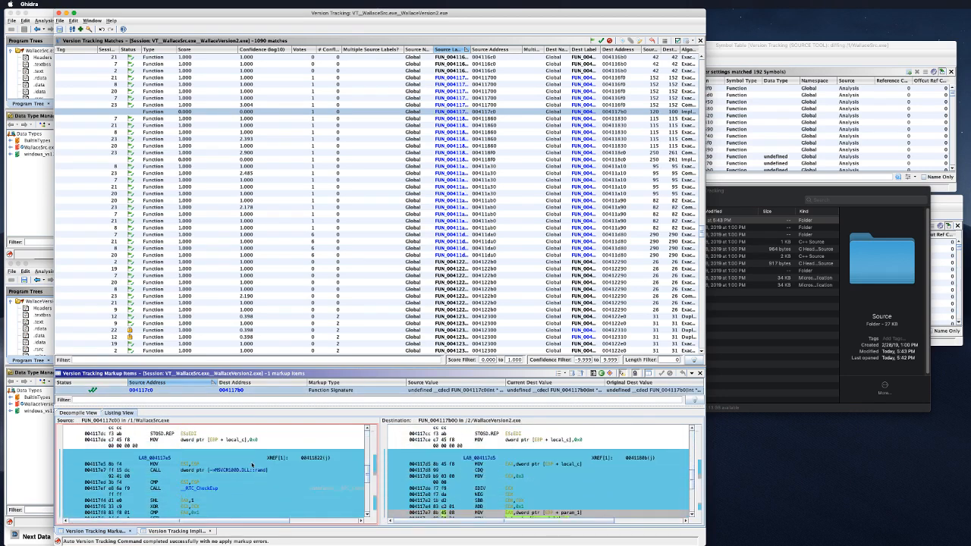
{"action": "scroll", "coordinate": [251, 464], "scroll_direction": "down", "scroll_amount": 2}
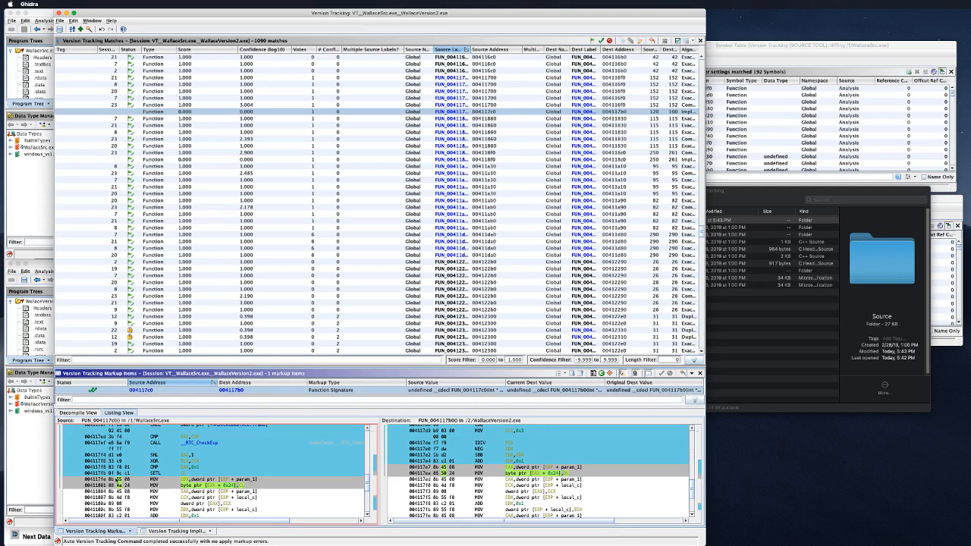
{"action": "scroll", "coordinate": [227, 479], "scroll_direction": "down", "scroll_amount": 5}
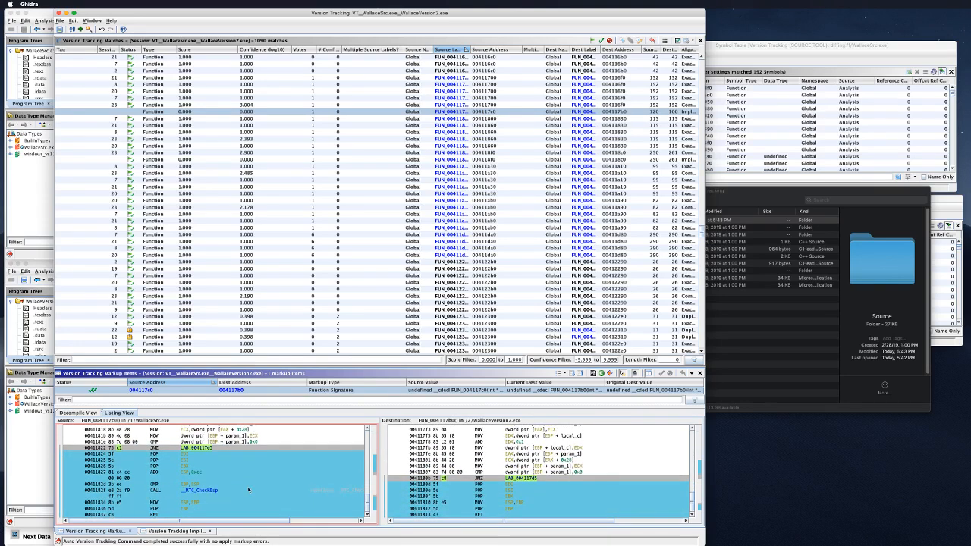
{"action": "scroll", "coordinate": [248, 490], "scroll_direction": "up", "scroll_amount": 3}
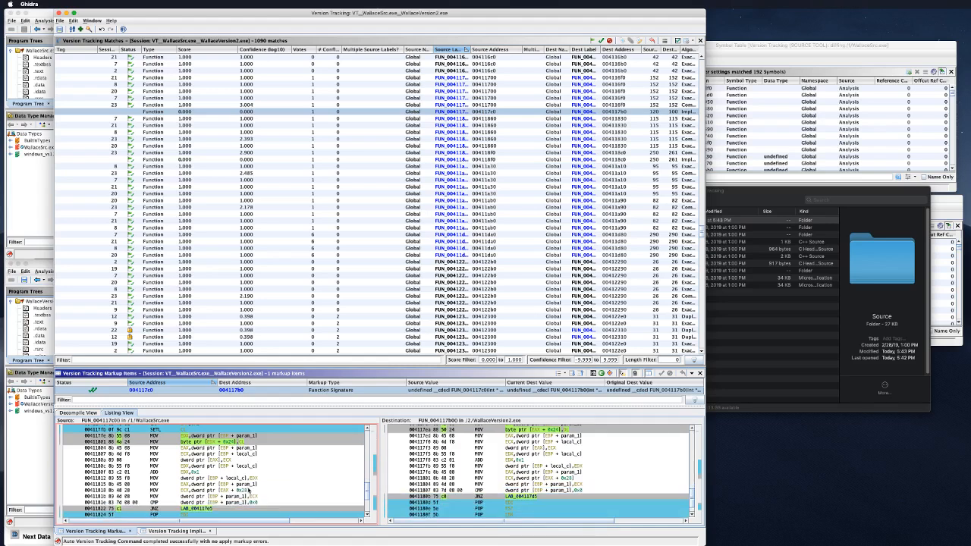
{"action": "scroll", "coordinate": [248, 490], "scroll_direction": "up", "scroll_amount": 1}
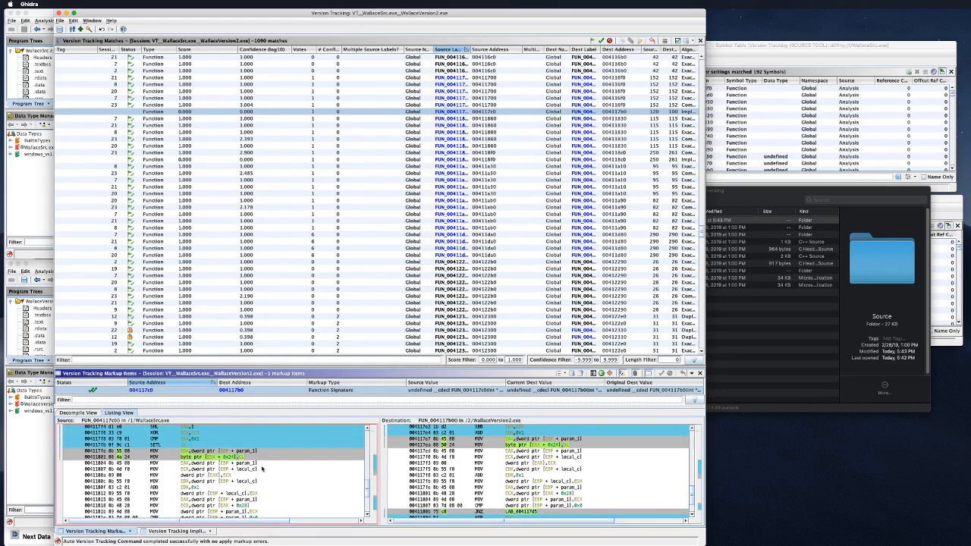
{"action": "scroll", "coordinate": [262, 468], "scroll_direction": "up", "scroll_amount": 4}
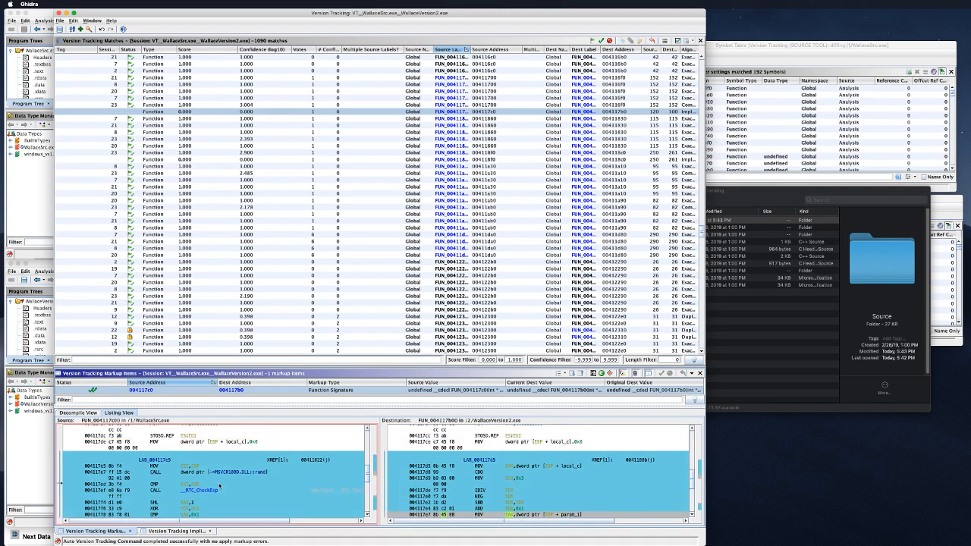
{"action": "scroll", "coordinate": [173, 472], "scroll_direction": "down", "scroll_amount": 2}
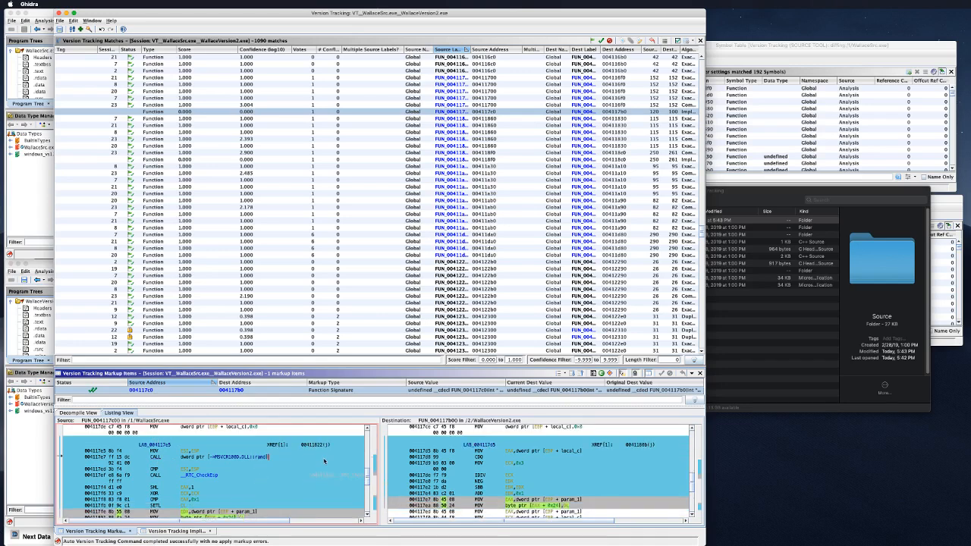
{"action": "right_click", "coordinate": [325, 458]}
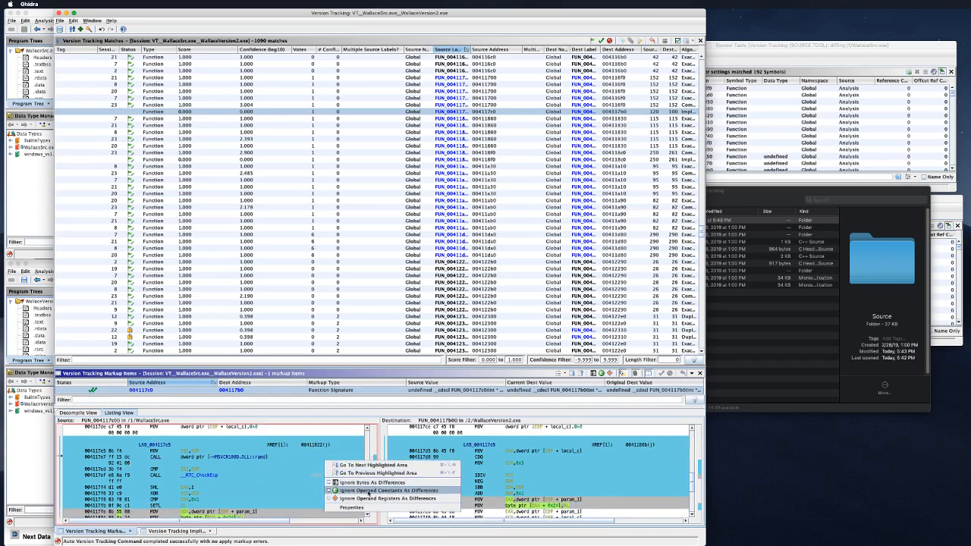
{"action": "left_click", "coordinate": [282, 481]}
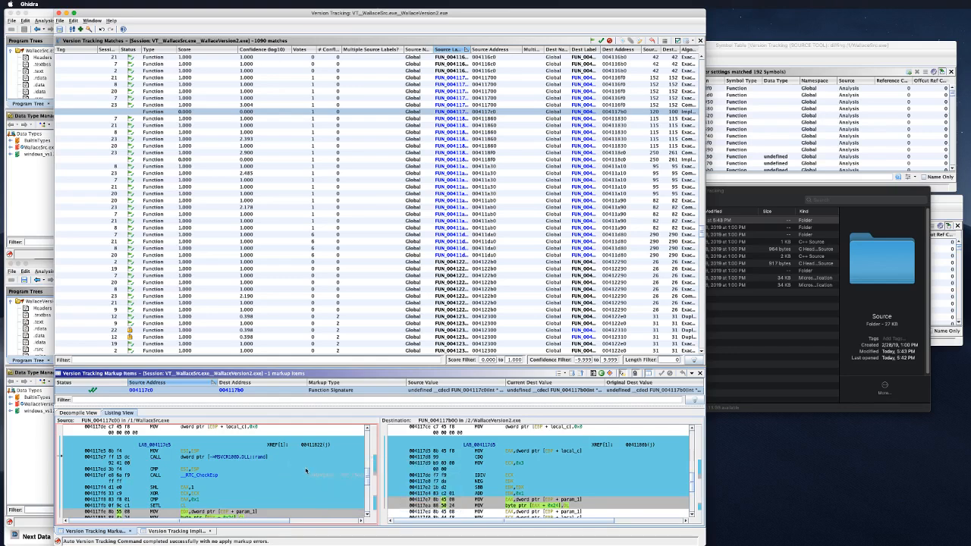
{"action": "scroll", "coordinate": [306, 470], "scroll_direction": "down", "scroll_amount": 2}
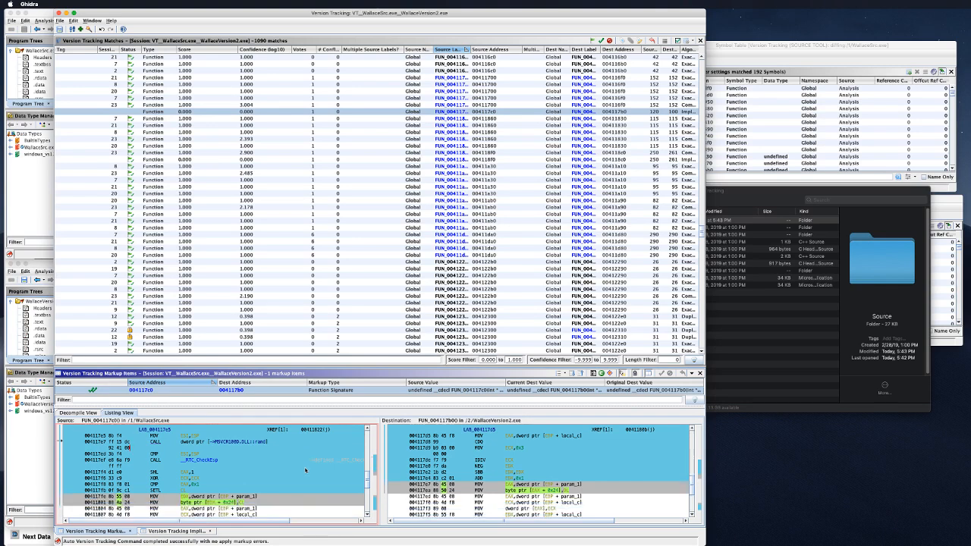
{"action": "scroll", "coordinate": [305, 469], "scroll_direction": "down", "scroll_amount": 2}
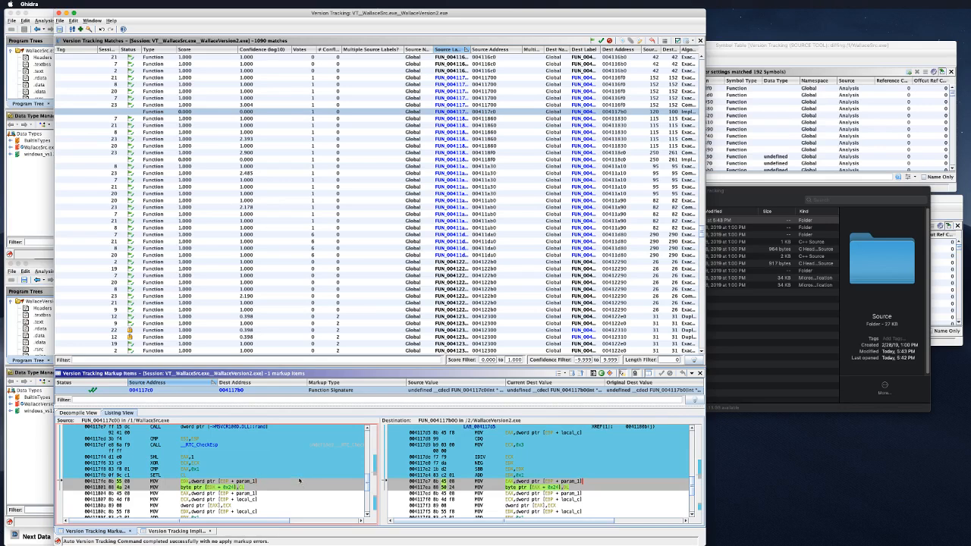
{"action": "scroll", "coordinate": [306, 470], "scroll_direction": "down", "scroll_amount": 5}
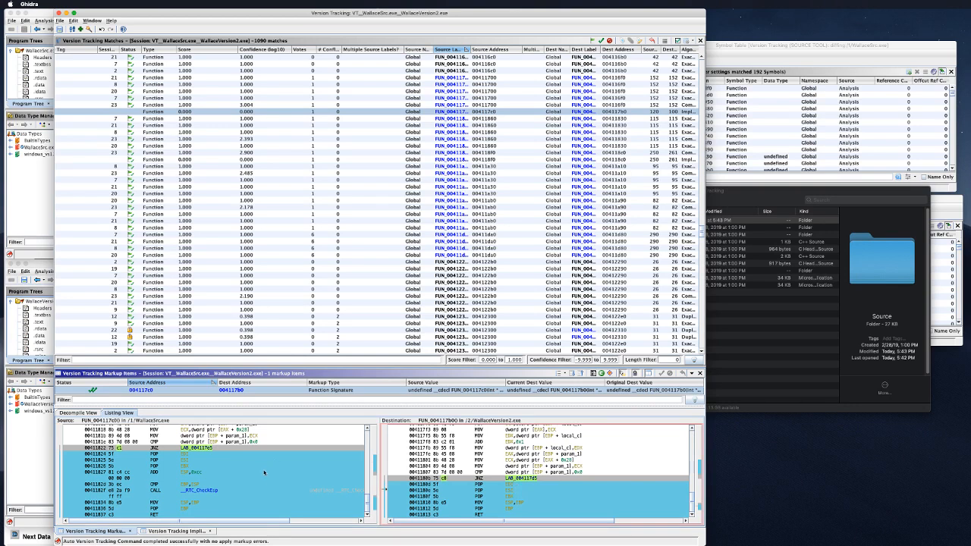
{"action": "scroll", "coordinate": [264, 473], "scroll_direction": "up", "scroll_amount": 1}
{"action": "right_click", "coordinate": [277, 493]}
{"action": "left_click", "coordinate": [276, 479]}
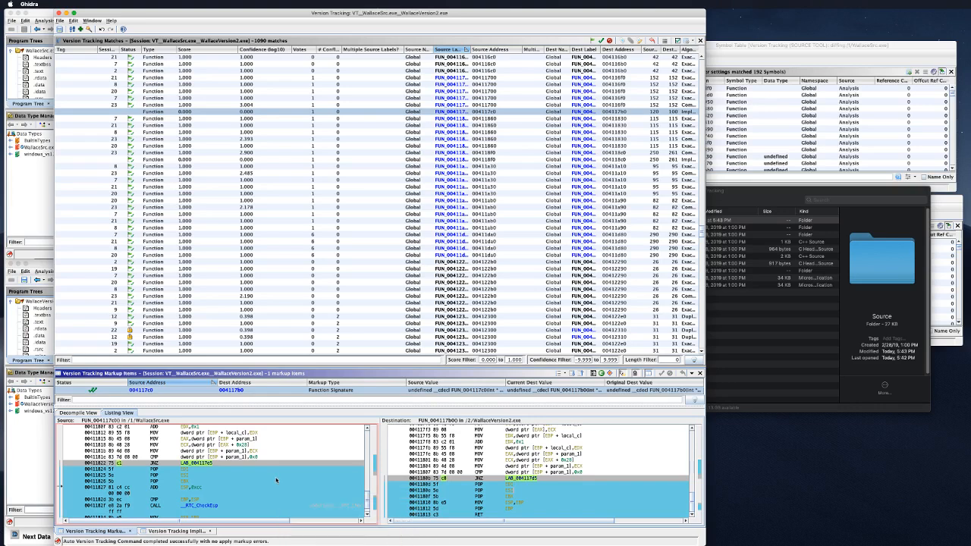
{"action": "right_click", "coordinate": [276, 479]}
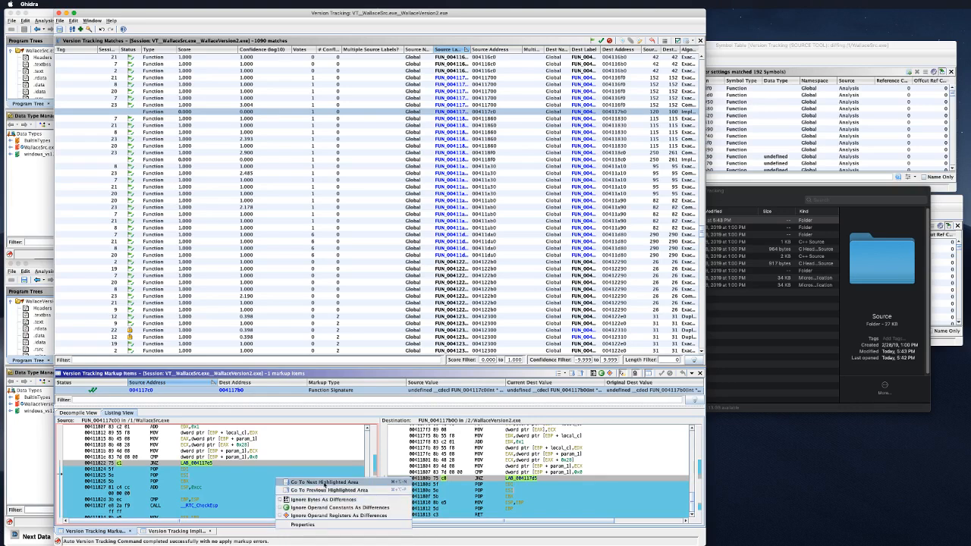
{"action": "left_click", "coordinate": [326, 490]}
{"action": "right_click", "coordinate": [326, 489]}
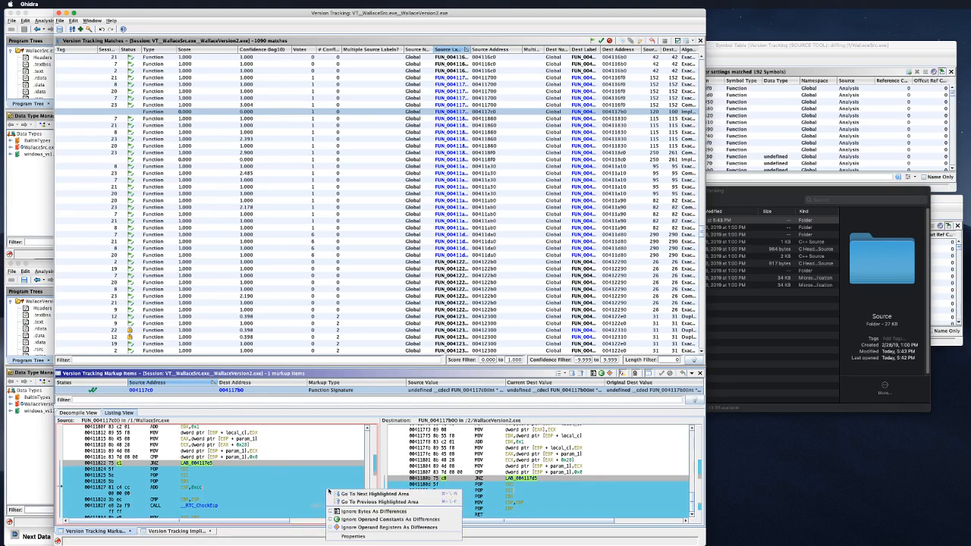
{"action": "left_click", "coordinate": [342, 501]}
{"action": "right_click", "coordinate": [342, 500]}
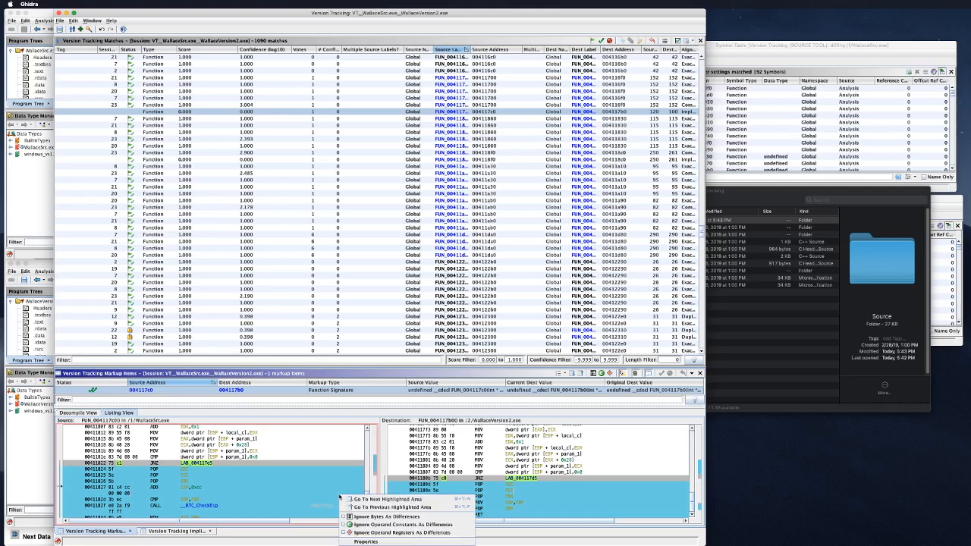
{"action": "left_click", "coordinate": [352, 500]}
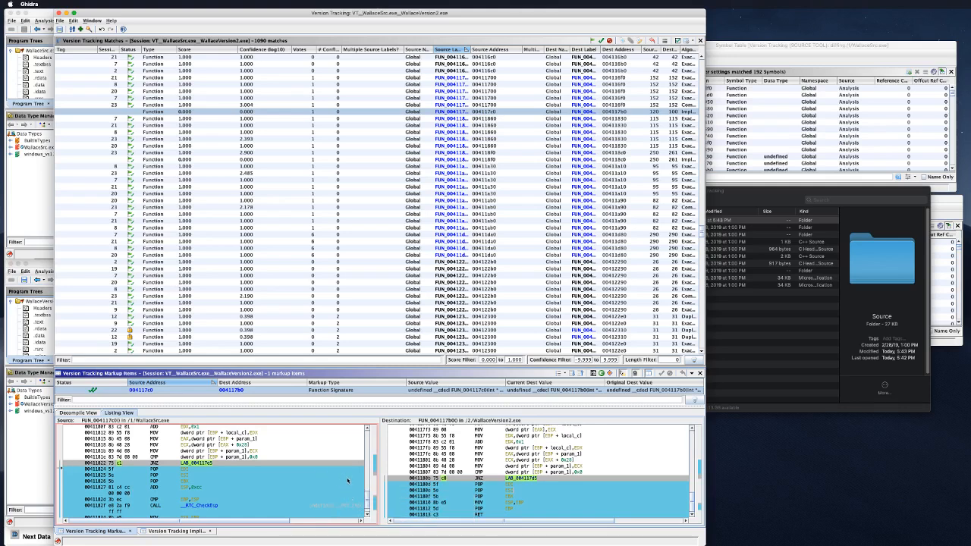
{"action": "scroll", "coordinate": [349, 489], "scroll_direction": "down", "scroll_amount": 1}
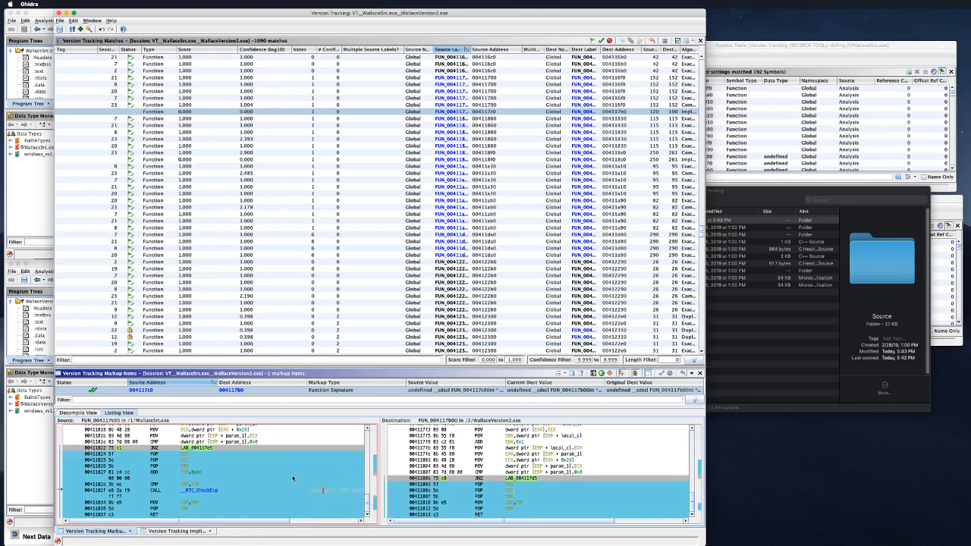
{"action": "right_click", "coordinate": [308, 431]}
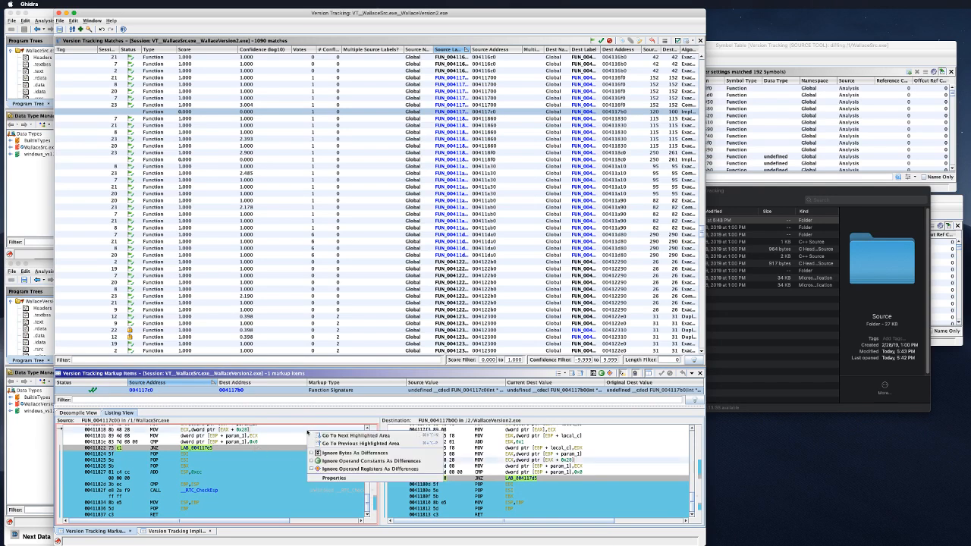
{"action": "left_click", "coordinate": [343, 443]}
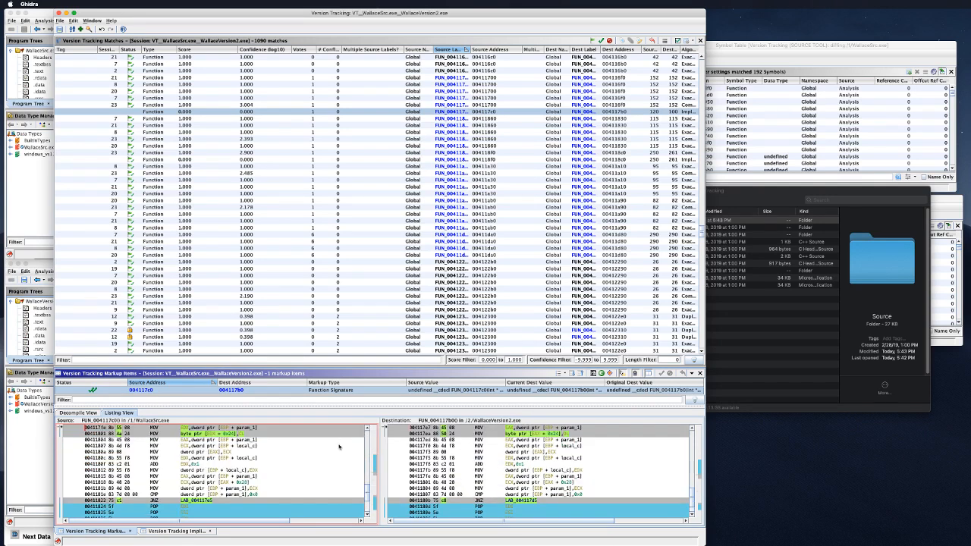
{"action": "right_click", "coordinate": [318, 466]}
{"action": "left_click", "coordinate": [338, 479]}
{"action": "right_click", "coordinate": [295, 434]}
{"action": "left_click", "coordinate": [310, 442]}
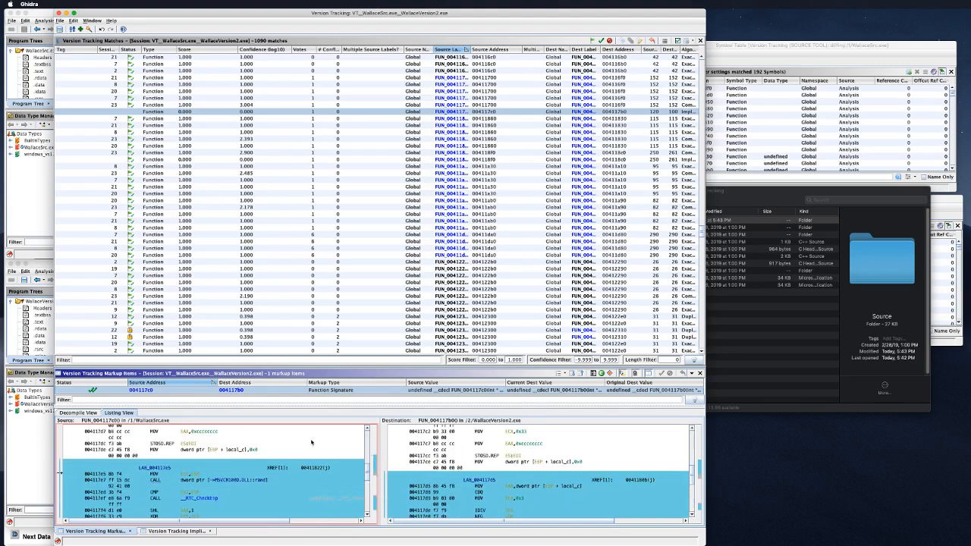
{"action": "scroll", "coordinate": [306, 491], "scroll_direction": "down", "scroll_amount": 2}
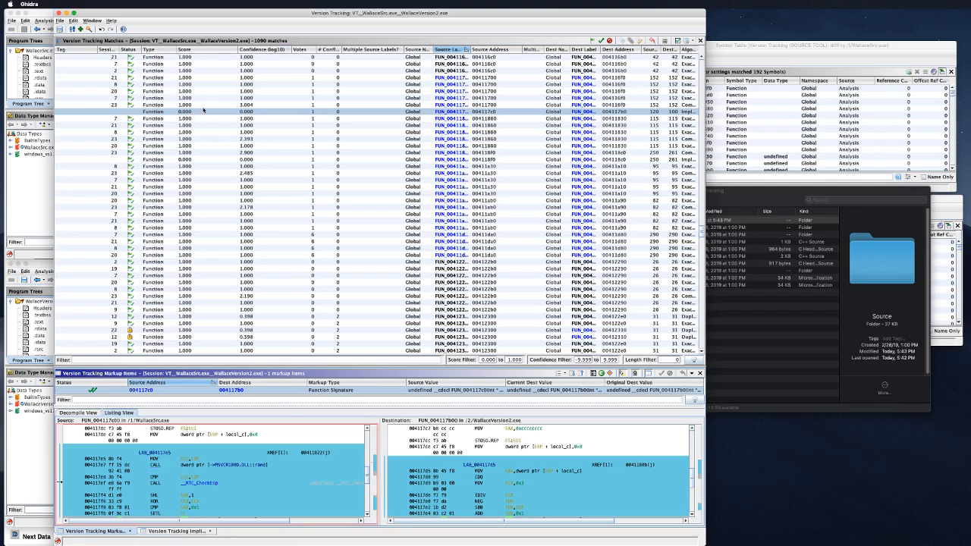
{"action": "left_click", "coordinate": [203, 113]}
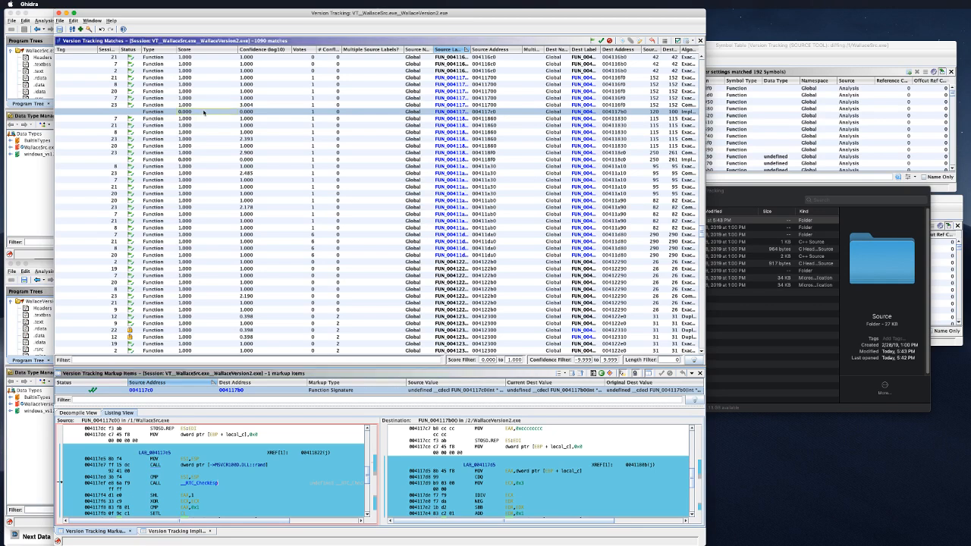
Step: Open the 00412360 function match and examine its source and destination listings
{"action": "scroll", "coordinate": [206, 224], "scroll_direction": "down", "scroll_amount": 9}
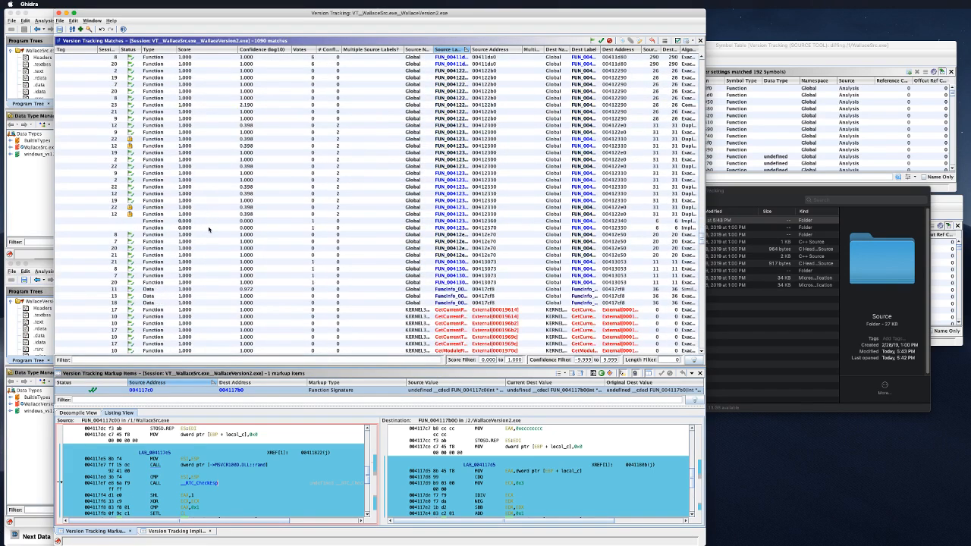
{"action": "scroll", "coordinate": [210, 229], "scroll_direction": "up", "scroll_amount": 1}
{"action": "left_click", "coordinate": [210, 229]}
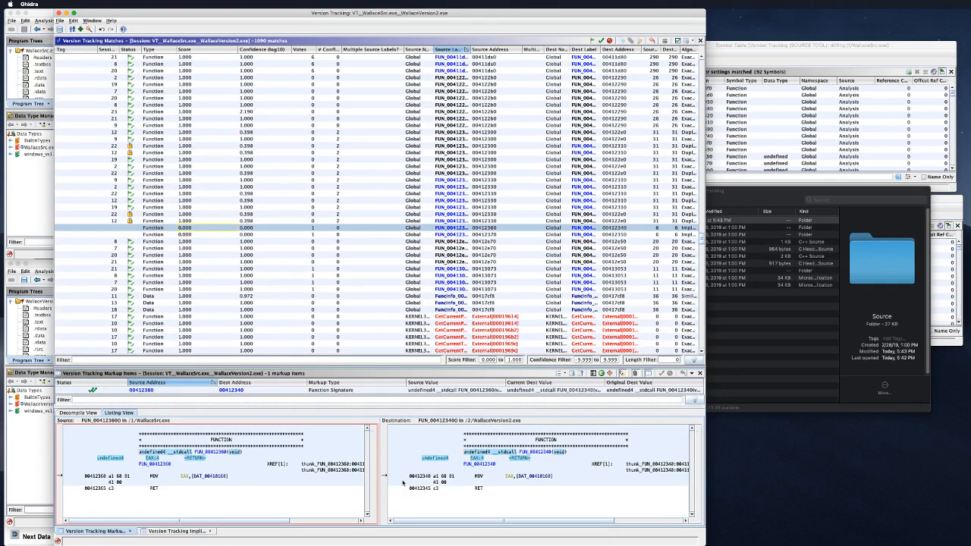
{"action": "left_click", "coordinate": [479, 480]}
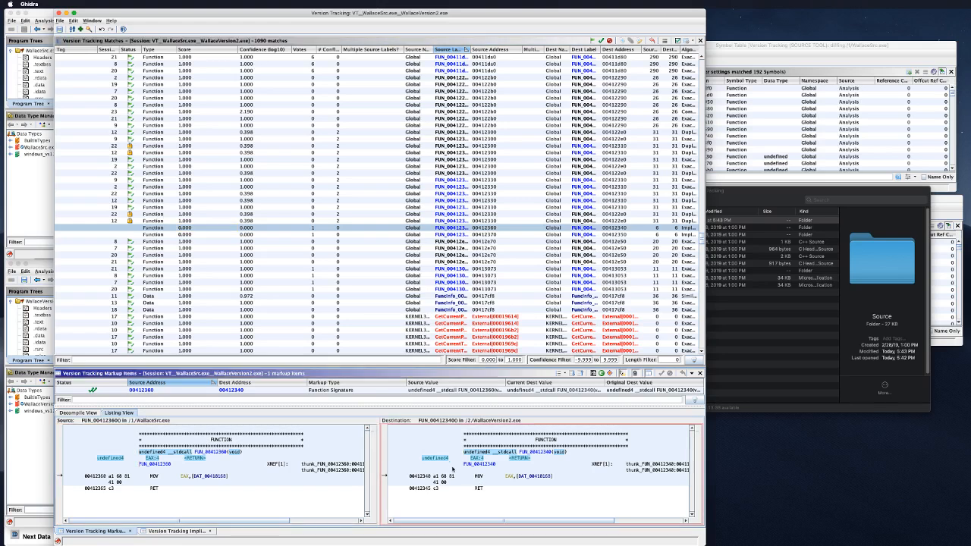
{"action": "left_click", "coordinate": [260, 490]}
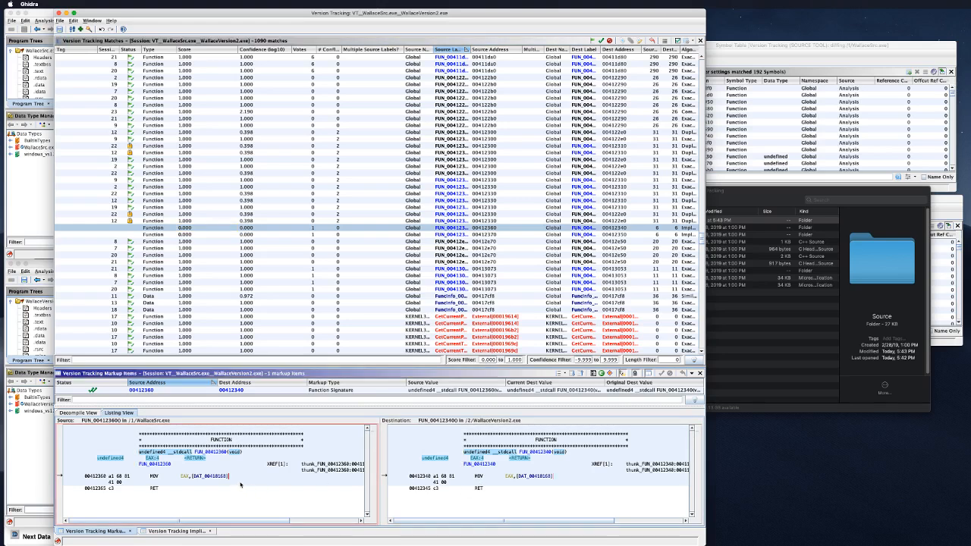
Step: Inspect the 00412370 match and the FuncInfo 00417cf8 data match, then switch Spaces with Ctrl+Left
{"action": "left_click", "coordinate": [238, 234]}
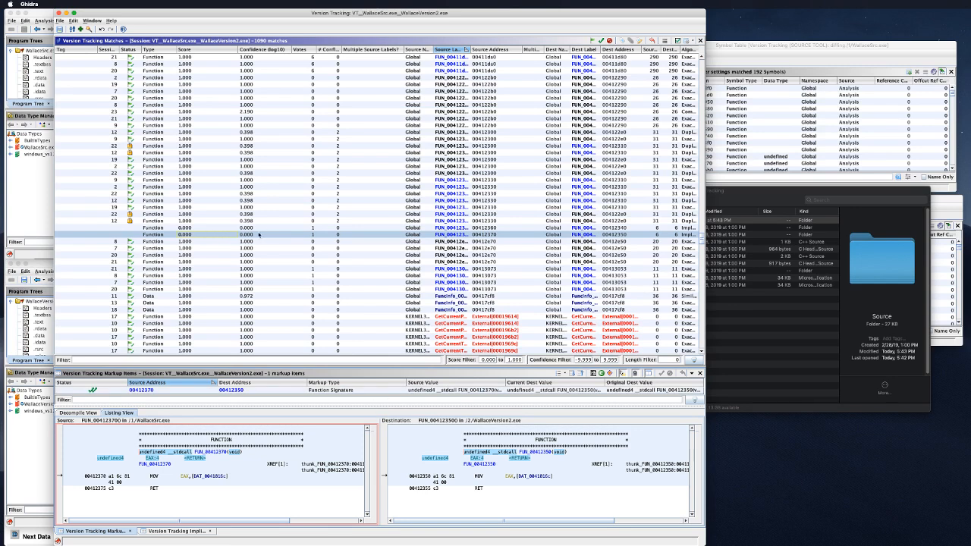
{"action": "left_click", "coordinate": [276, 297]}
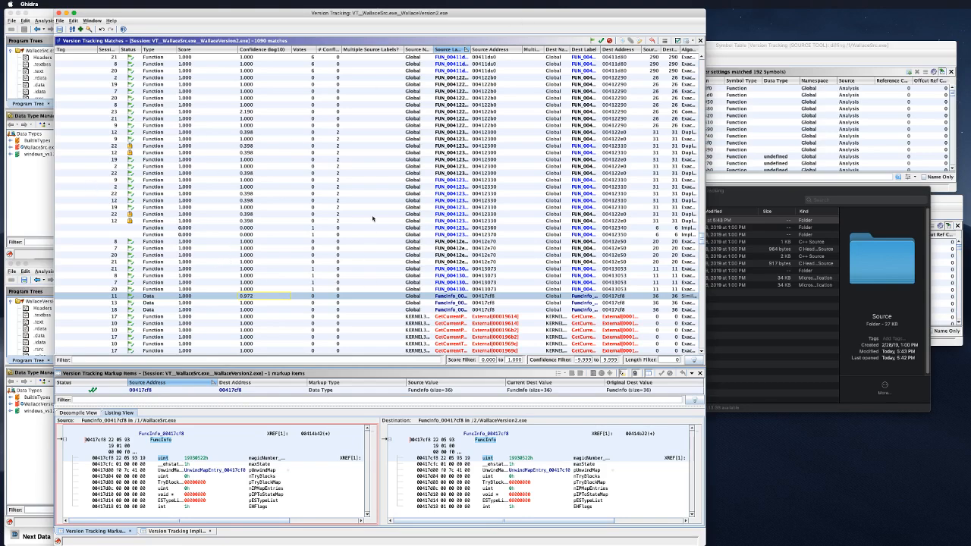
{"action": "key", "text": "ctrl+Left"}
{"action": "key", "text": "ctrl+Left"}
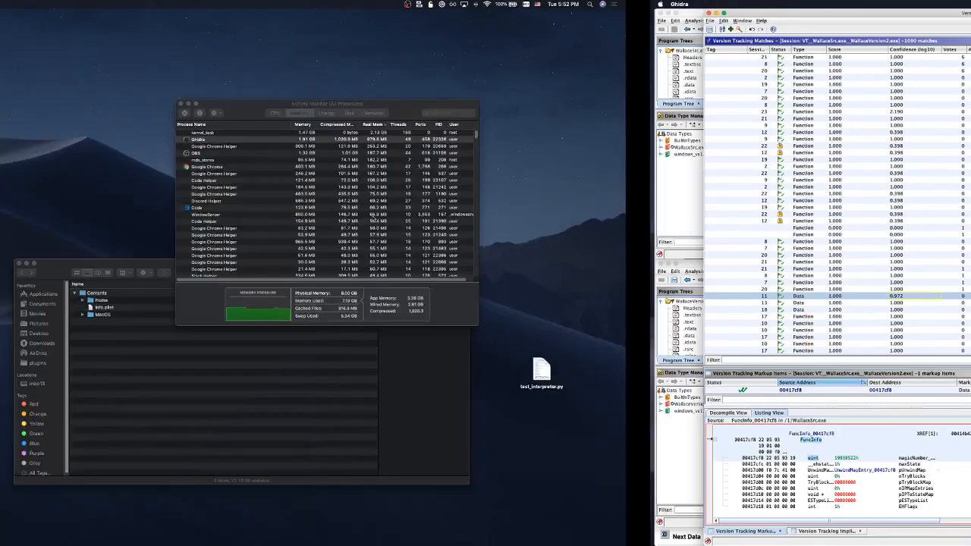
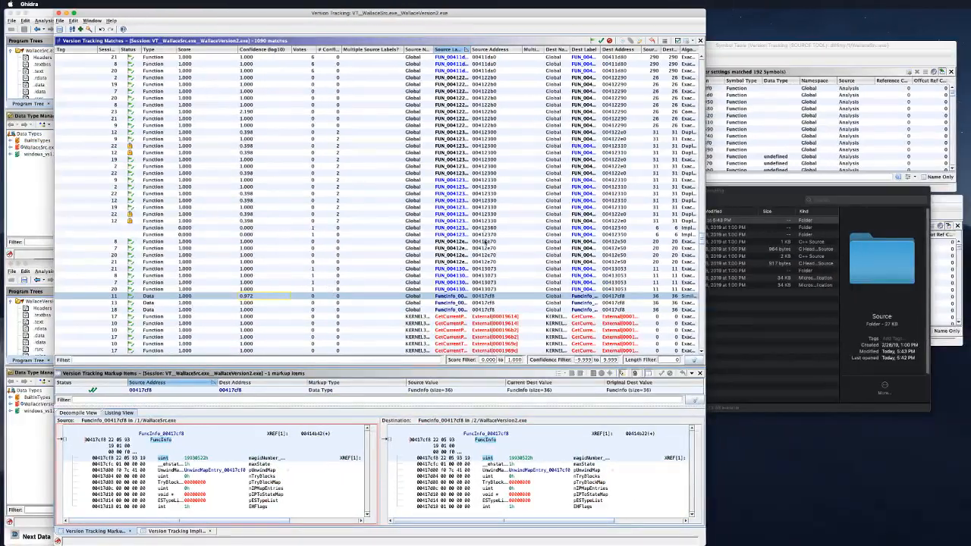
Step: Bring Ghidra's WallaceSrc.exe Version Tracking source tool in front of the VS Code Wallace.cpp diff
{"action": "key", "text": "super+grave"}
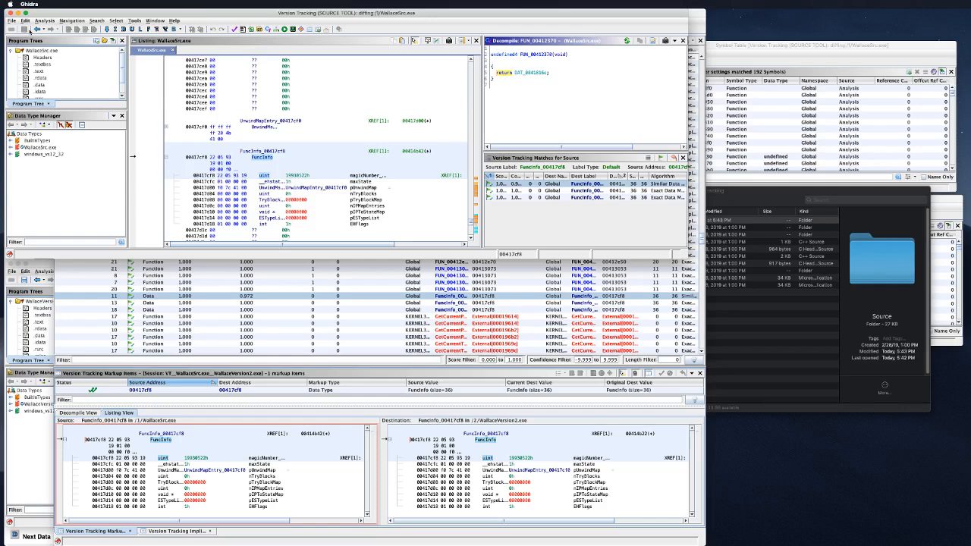
Step: Step back through recently visited source functions, past FUN_004117c0, to FUN_00411a30
{"action": "left_click", "coordinate": [38, 29]}
{"action": "left_click", "coordinate": [38, 28]}
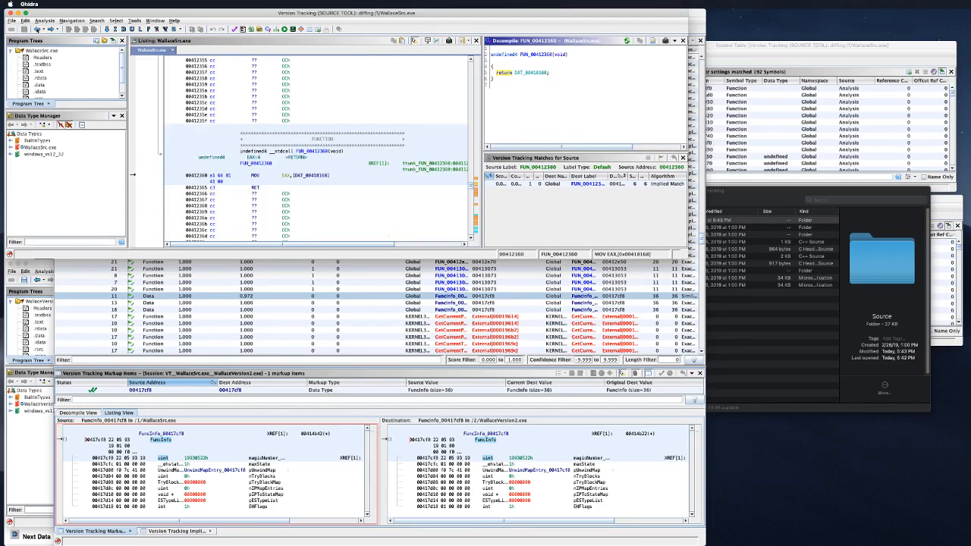
{"action": "left_click", "coordinate": [38, 29]}
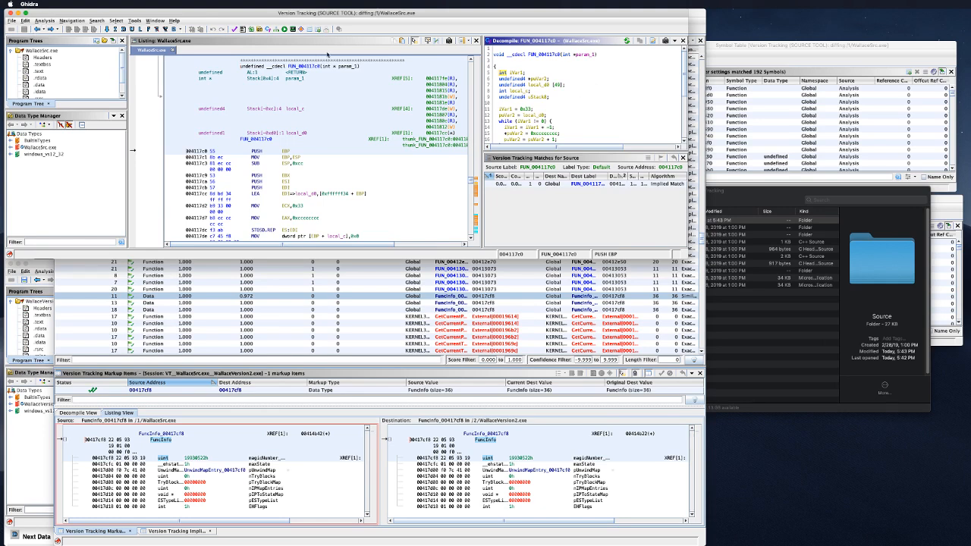
{"action": "left_click", "coordinate": [37, 30]}
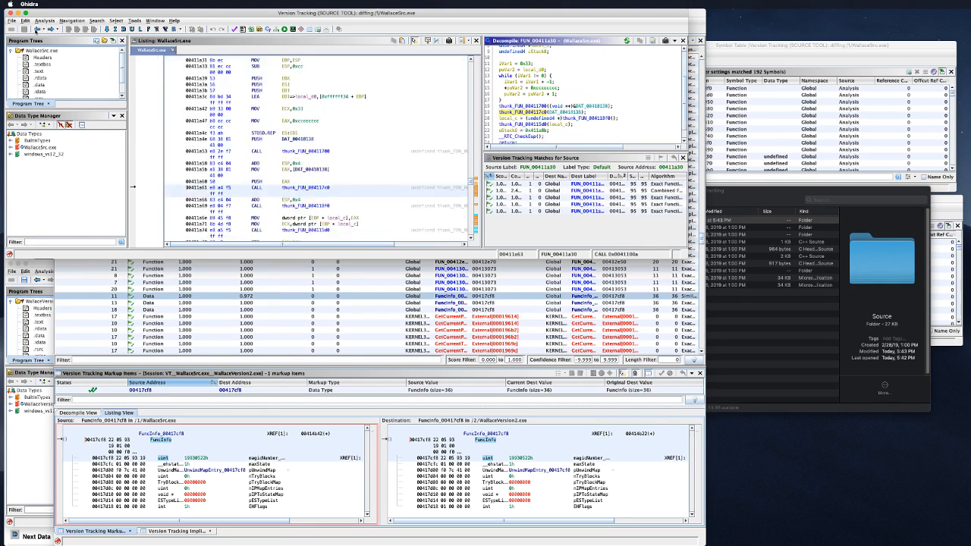
Step: Follow the thunk_FUN_004118f0 call into FUN_004118f0, then return to the matches list
{"action": "left_click", "coordinate": [584, 118]}
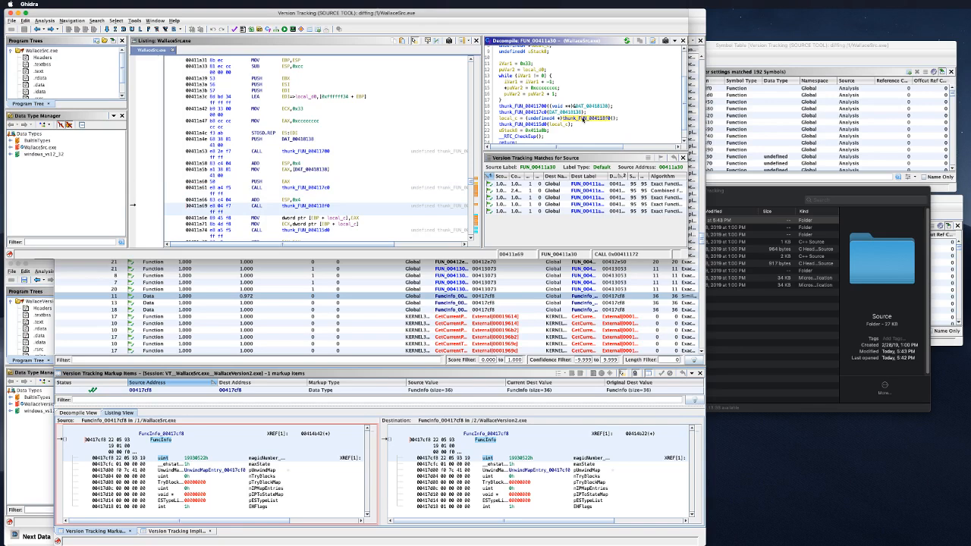
{"action": "double_click", "coordinate": [583, 118]}
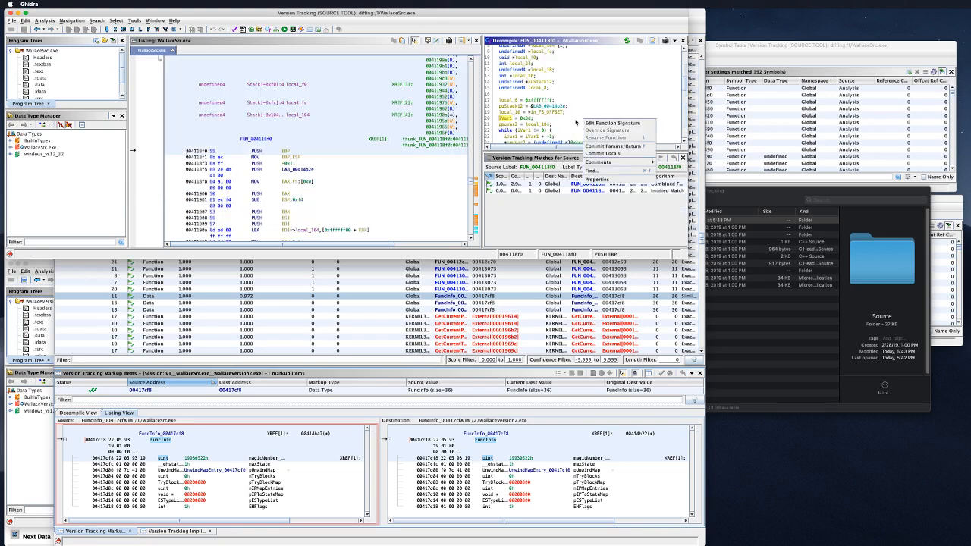
{"action": "scroll", "coordinate": [603, 109], "scroll_direction": "up", "scroll_amount": 3}
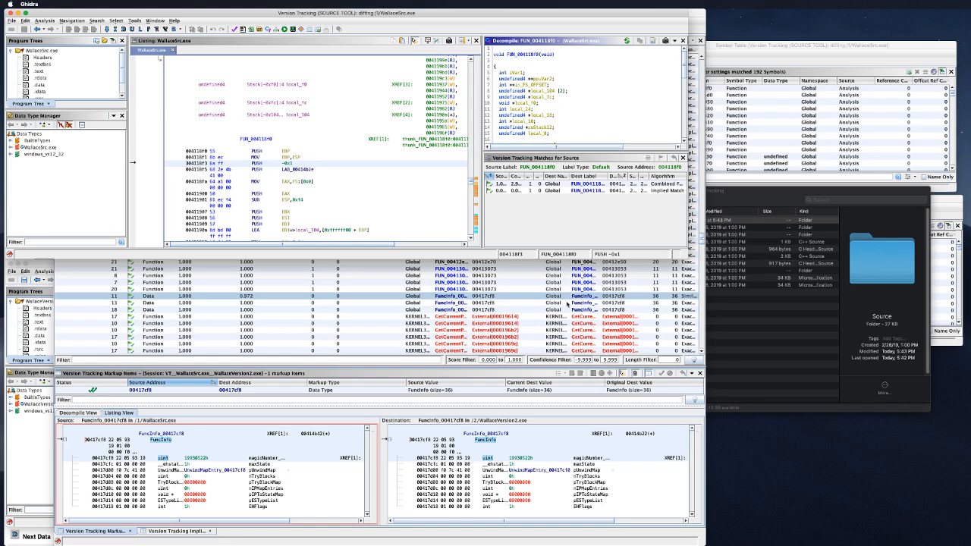
{"action": "left_click", "coordinate": [566, 303]}
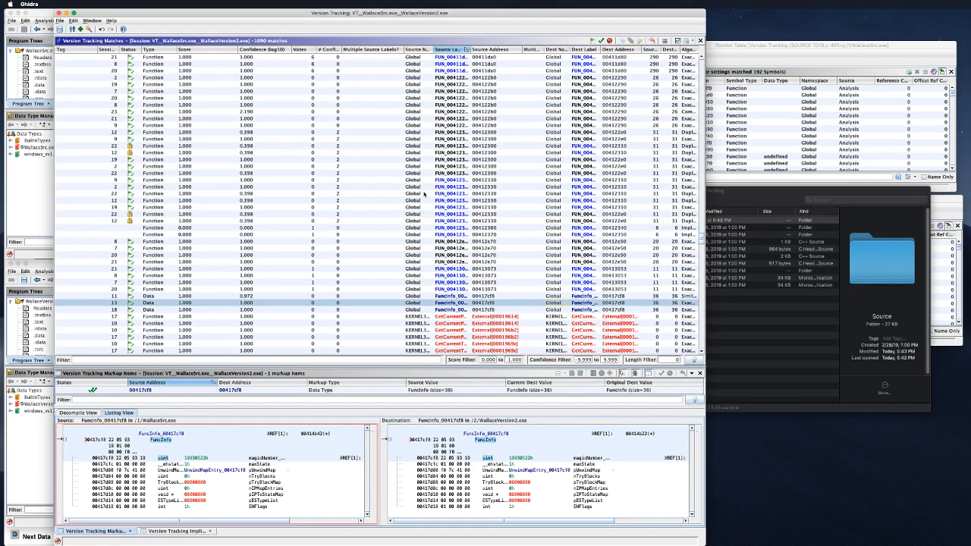
Step: Select the 2.900-score match for FUN_004118f0 and scroll through its listing comparison
{"action": "scroll", "coordinate": [473, 196], "scroll_direction": "up", "scroll_amount": 10}
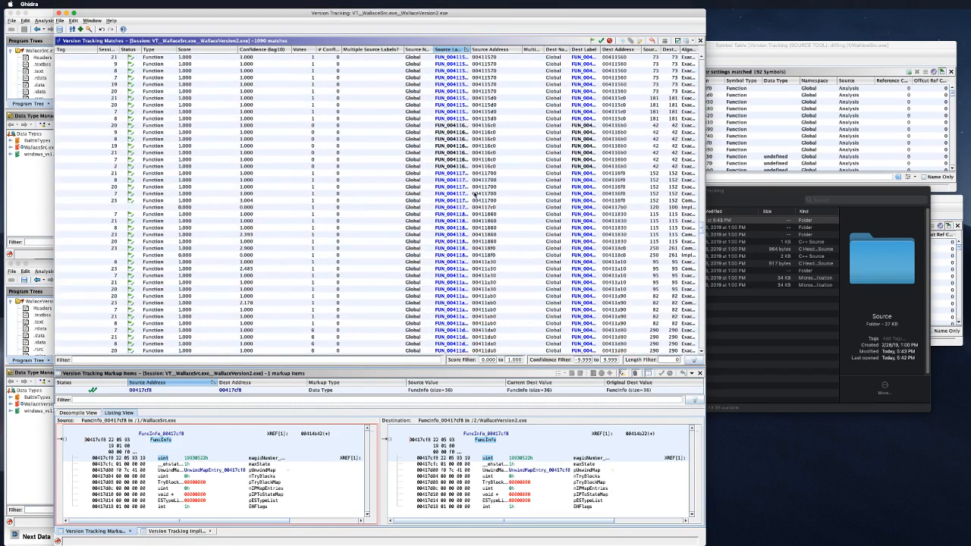
{"action": "left_click", "coordinate": [452, 249]}
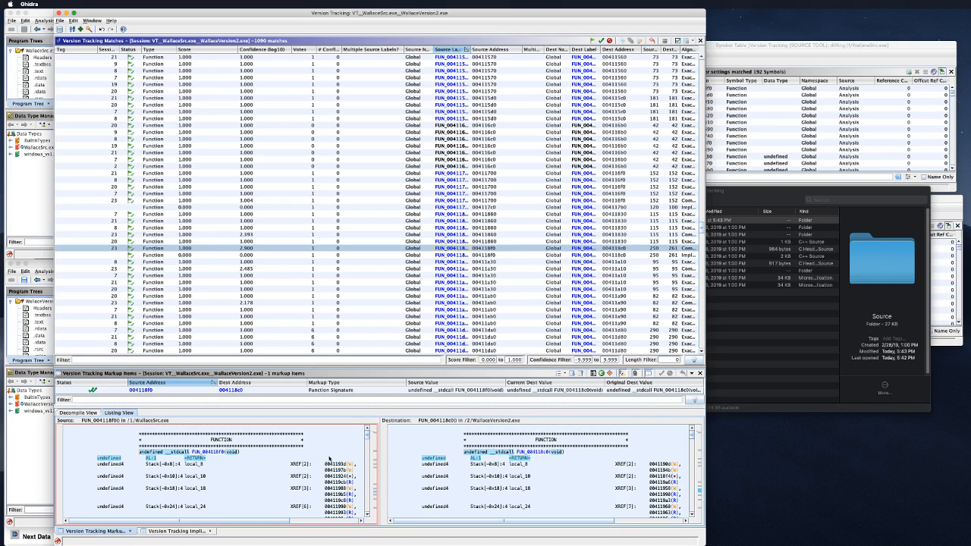
{"action": "scroll", "coordinate": [329, 458], "scroll_direction": "down", "scroll_amount": 10}
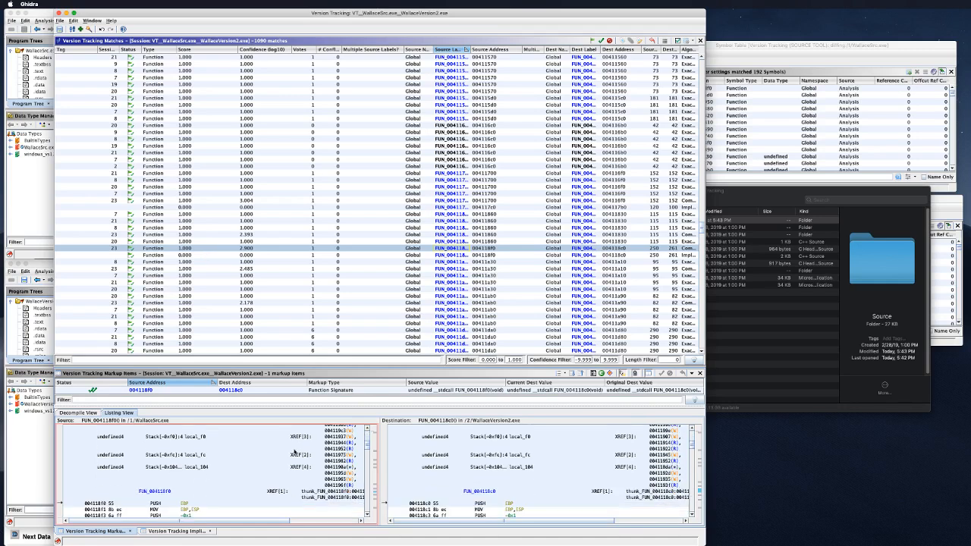
{"action": "scroll", "coordinate": [294, 449], "scroll_direction": "down", "scroll_amount": 3}
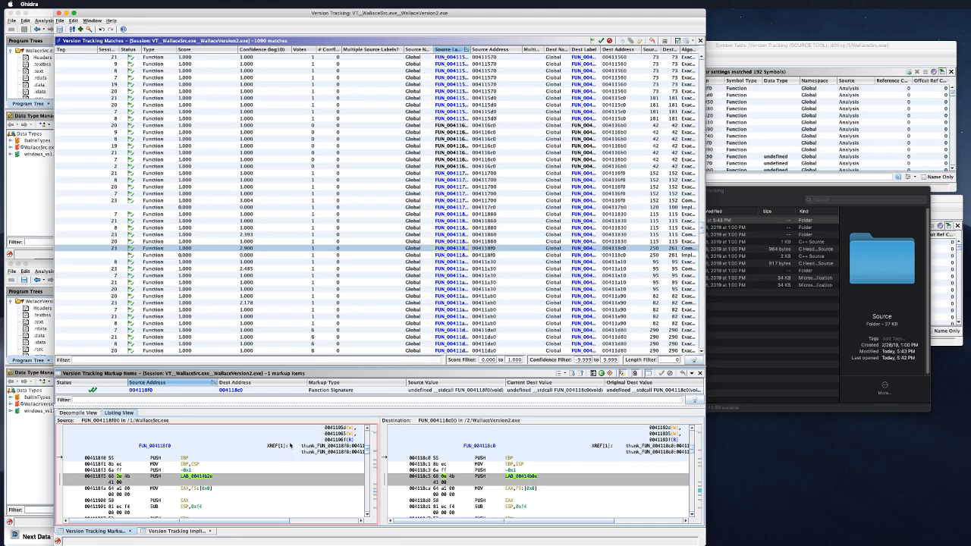
{"action": "scroll", "coordinate": [289, 445], "scroll_direction": "down", "scroll_amount": 8}
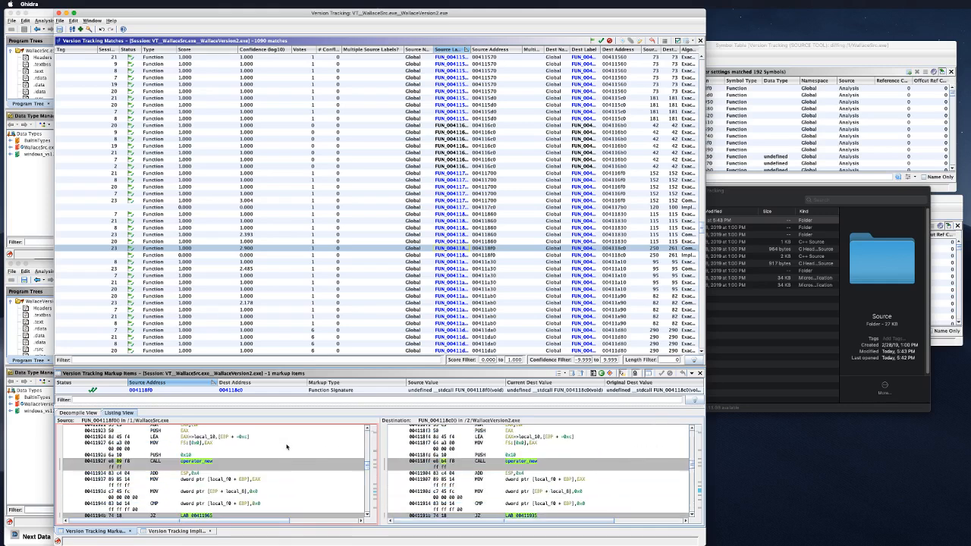
{"action": "scroll", "coordinate": [285, 445], "scroll_direction": "down", "scroll_amount": 3}
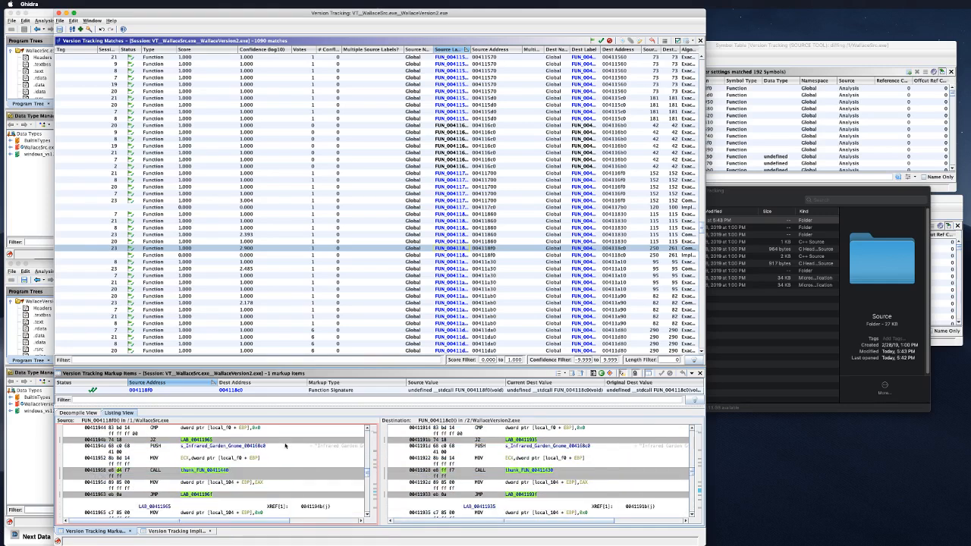
{"action": "scroll", "coordinate": [285, 445], "scroll_direction": "down", "scroll_amount": 7}
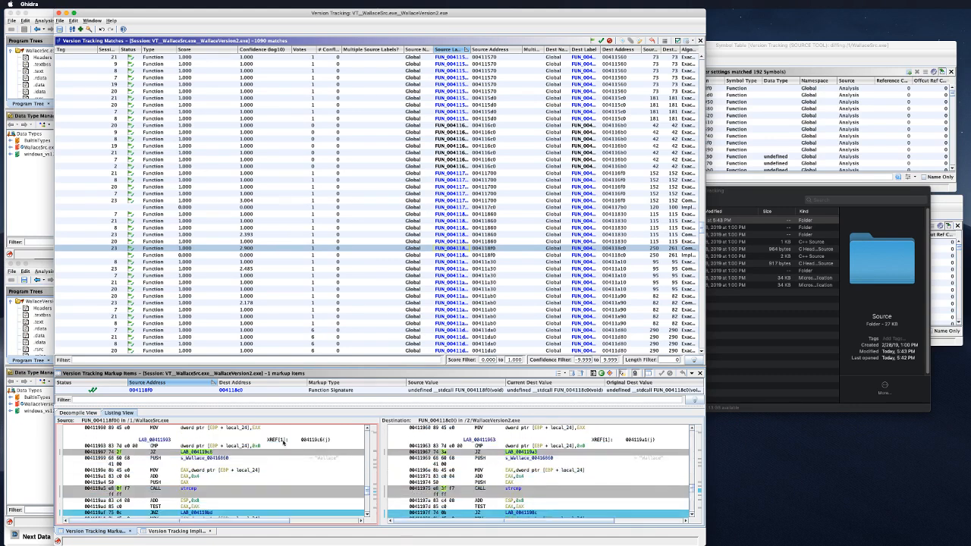
{"action": "scroll", "coordinate": [283, 443], "scroll_direction": "down", "scroll_amount": 4}
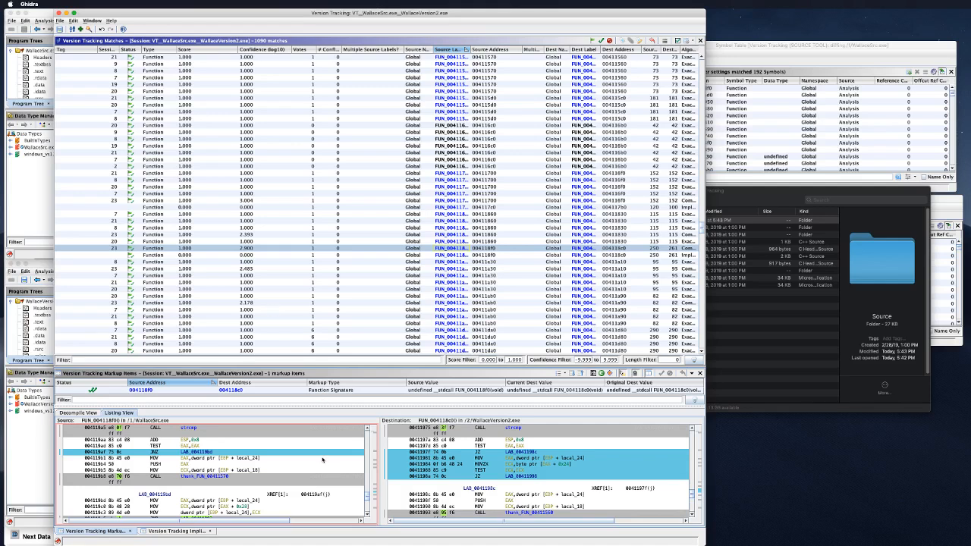
Step: Line up both listings on the JNZ LAB_004119bd row, then switch to the Decompile View
{"action": "left_click", "coordinate": [320, 453]}
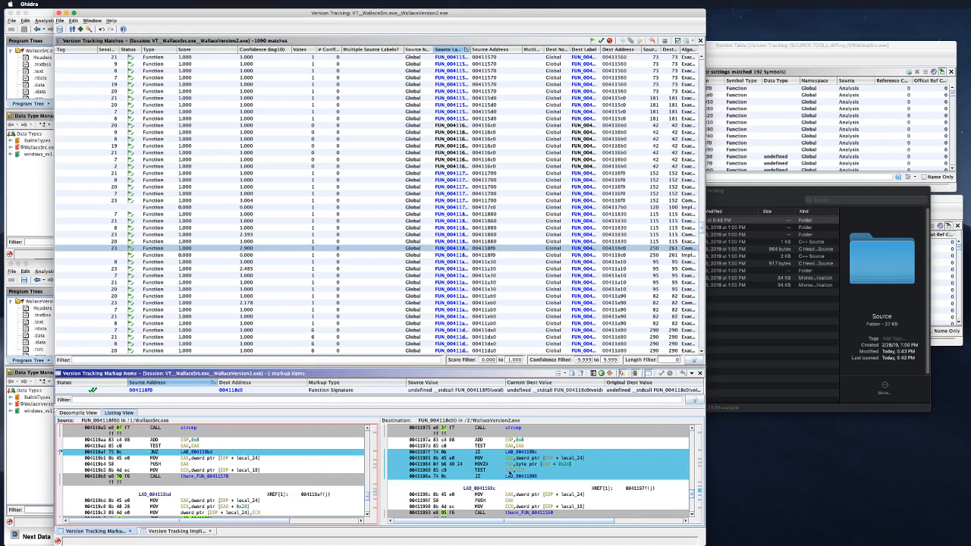
{"action": "left_click", "coordinate": [509, 472]}
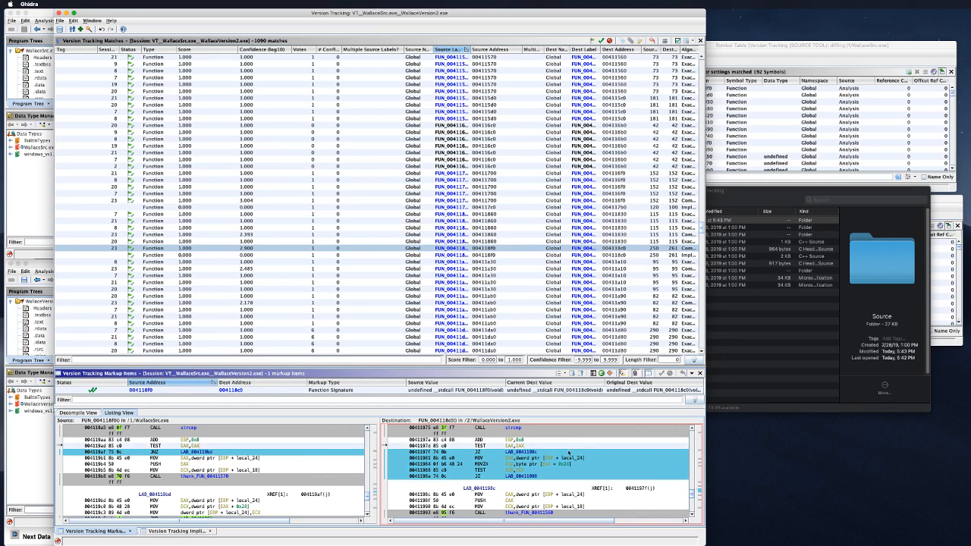
{"action": "scroll", "coordinate": [325, 458], "scroll_direction": "down", "scroll_amount": 2}
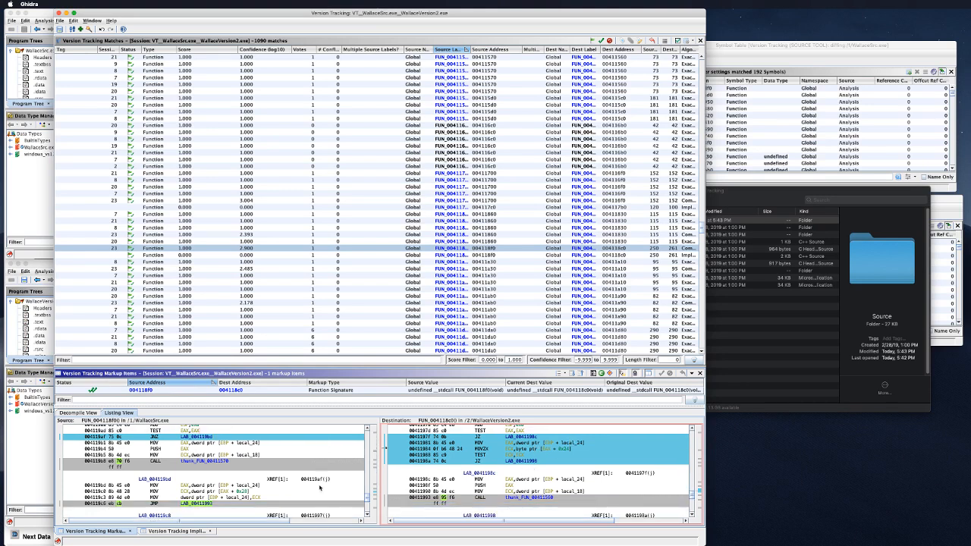
{"action": "scroll", "coordinate": [311, 476], "scroll_direction": "up", "scroll_amount": 2}
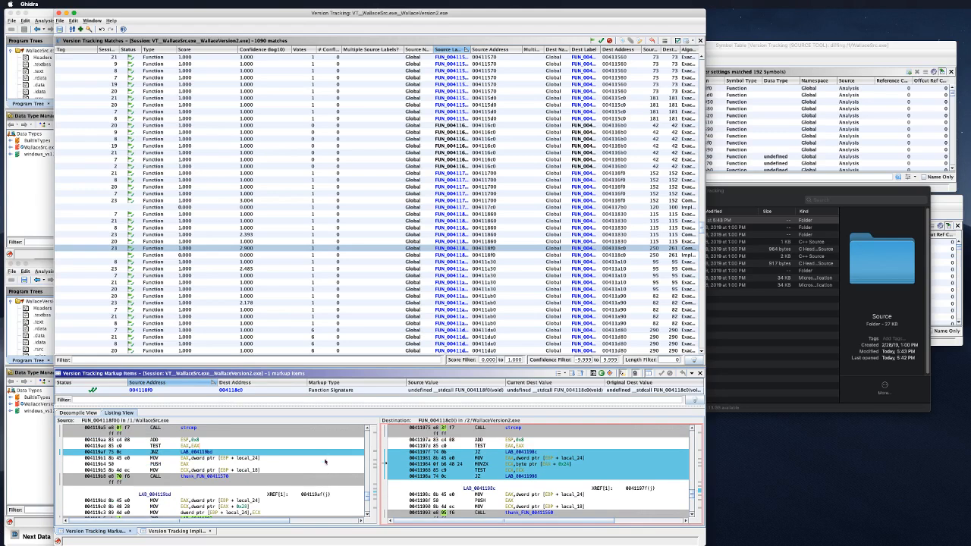
{"action": "left_click", "coordinate": [323, 450]}
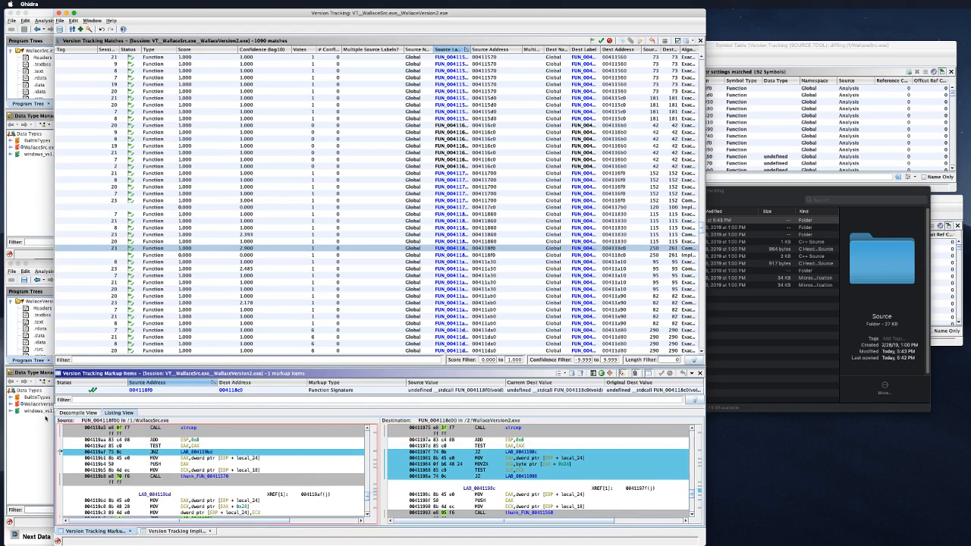
{"action": "left_click", "coordinate": [78, 412]}
Step: Select the 0.398-score FUN_00412330 → 004122e0 match to compare its decompiled code
{"action": "scroll", "coordinate": [235, 478], "scroll_direction": "down", "scroll_amount": 5}
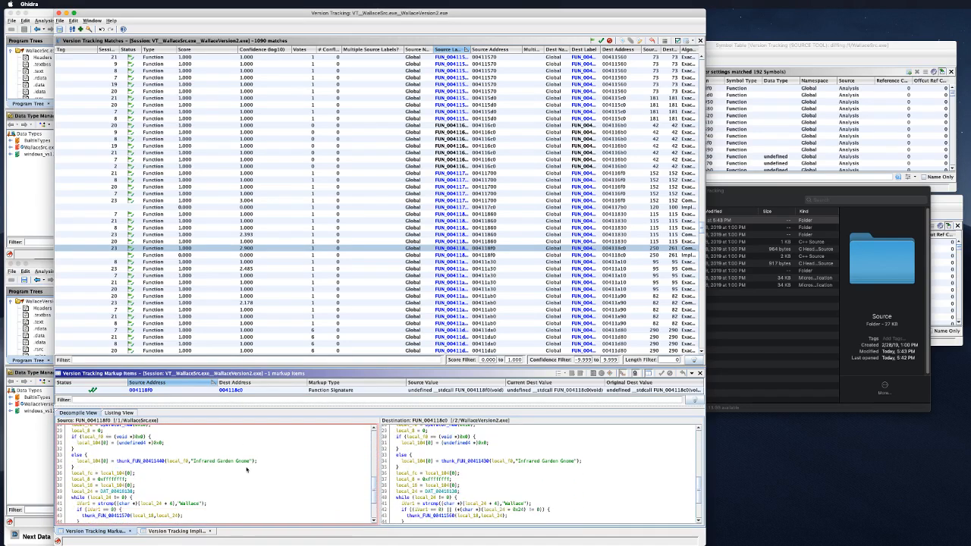
{"action": "scroll", "coordinate": [247, 469], "scroll_direction": "down", "scroll_amount": 3}
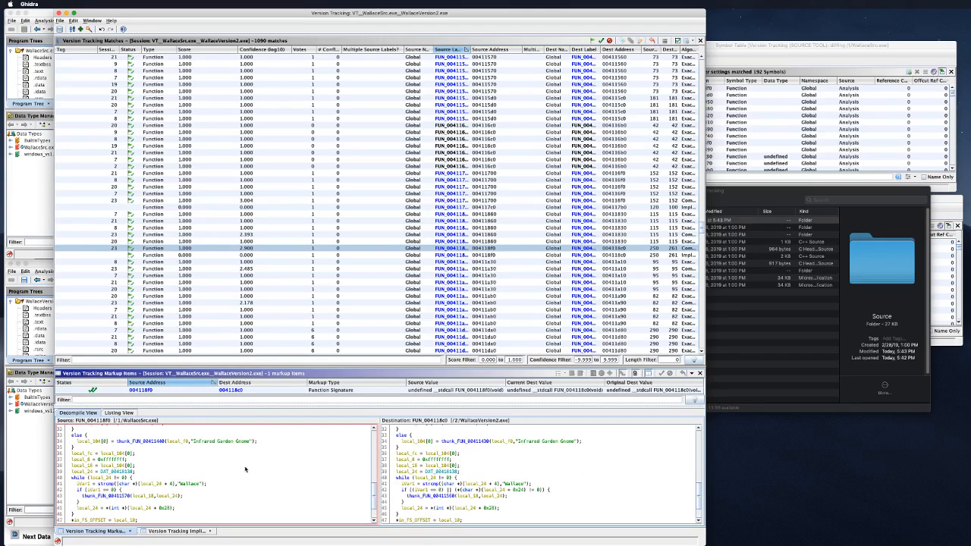
{"action": "scroll", "coordinate": [244, 469], "scroll_direction": "up", "scroll_amount": 8}
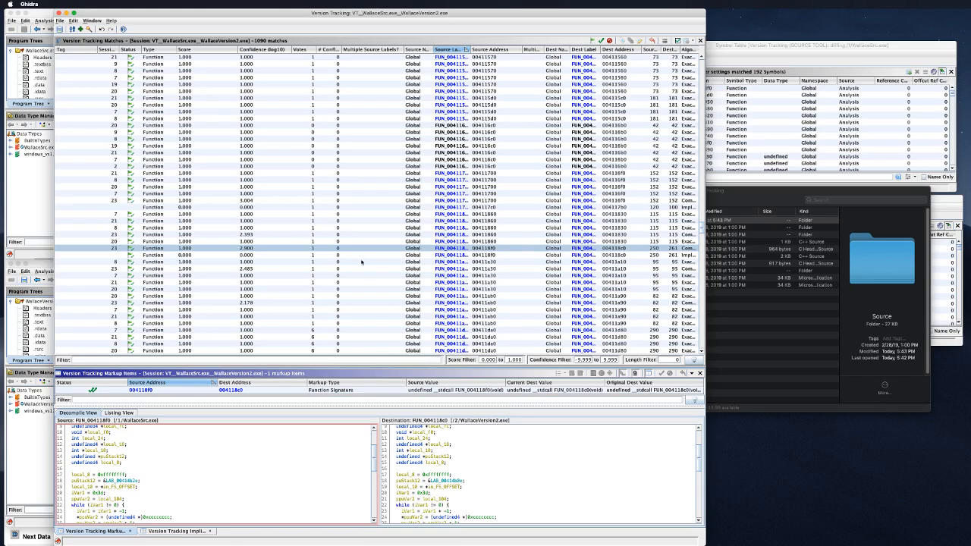
{"action": "scroll", "coordinate": [362, 281], "scroll_direction": "down", "scroll_amount": 10}
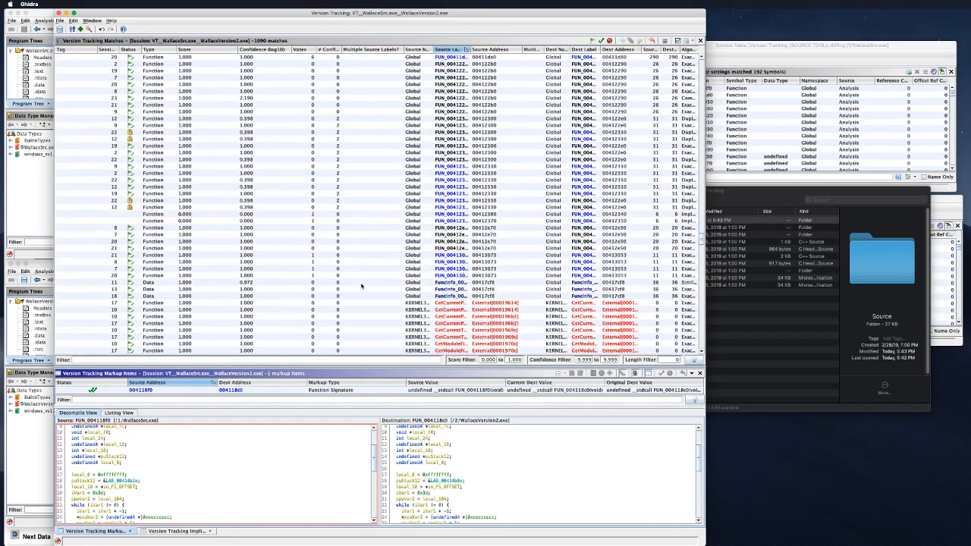
{"action": "left_click", "coordinate": [260, 200]}
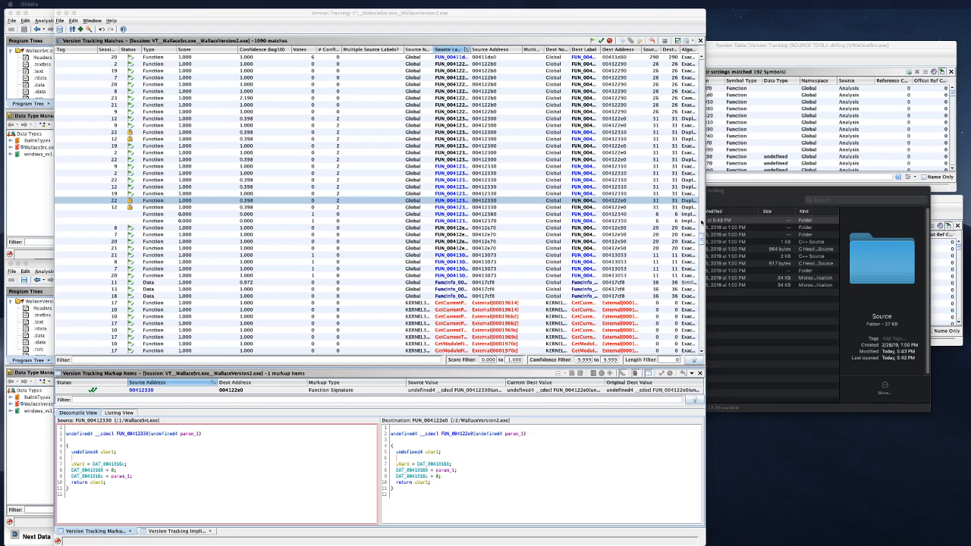
Step: Show the FUN_00412300 match in Listing View with register operand differences ignored
{"action": "left_click", "coordinate": [449, 159]}
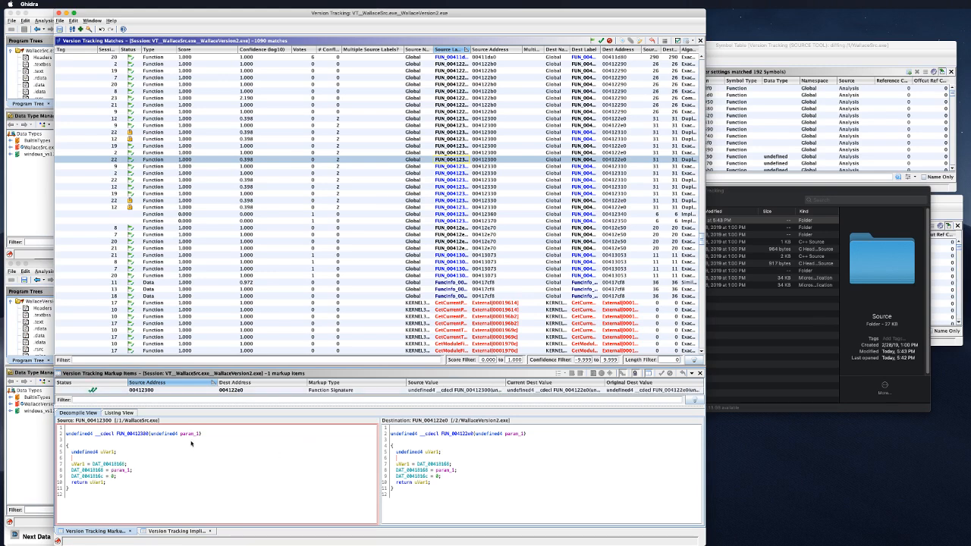
{"action": "left_click", "coordinate": [119, 412]}
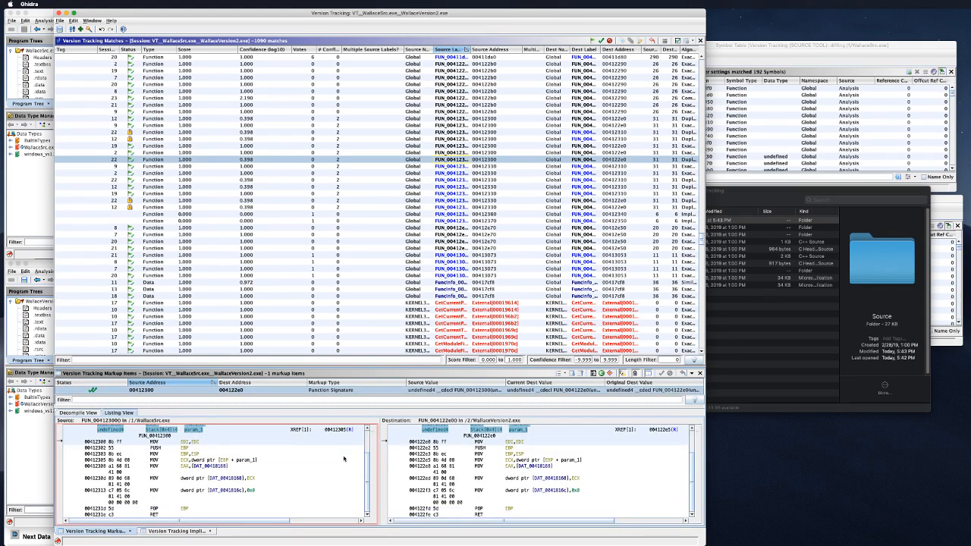
{"action": "scroll", "coordinate": [341, 459], "scroll_direction": "up", "scroll_amount": 2}
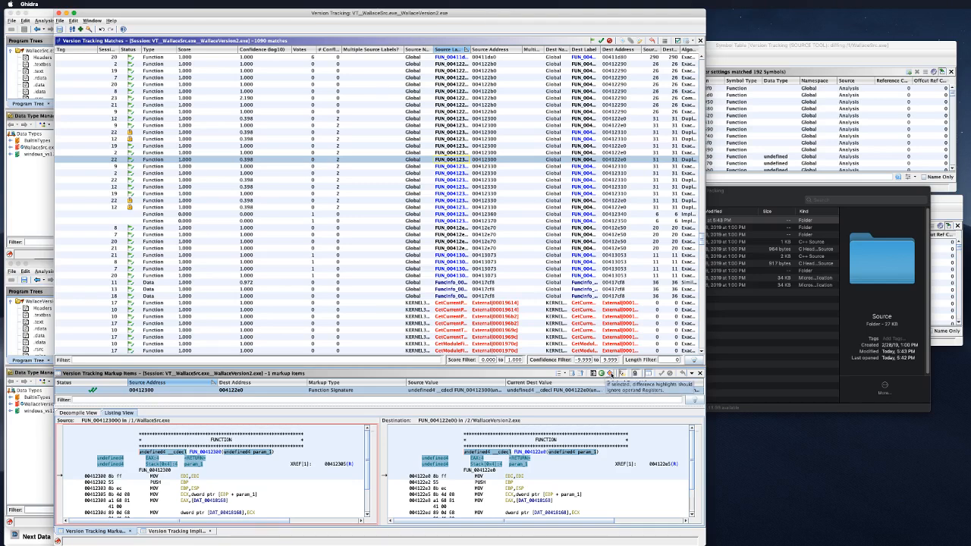
{"action": "left_click", "coordinate": [609, 373]}
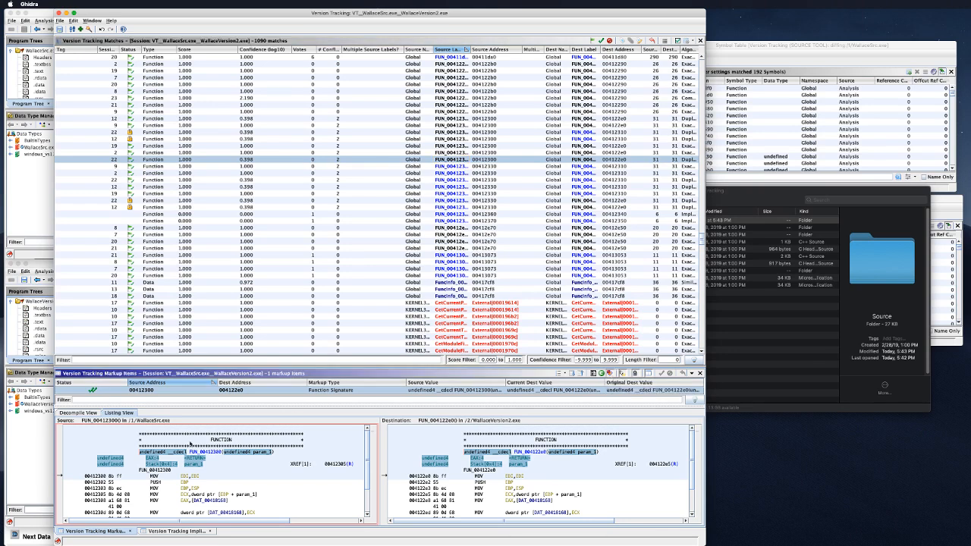
{"action": "scroll", "coordinate": [477, 161], "scroll_direction": "up", "scroll_amount": 10}
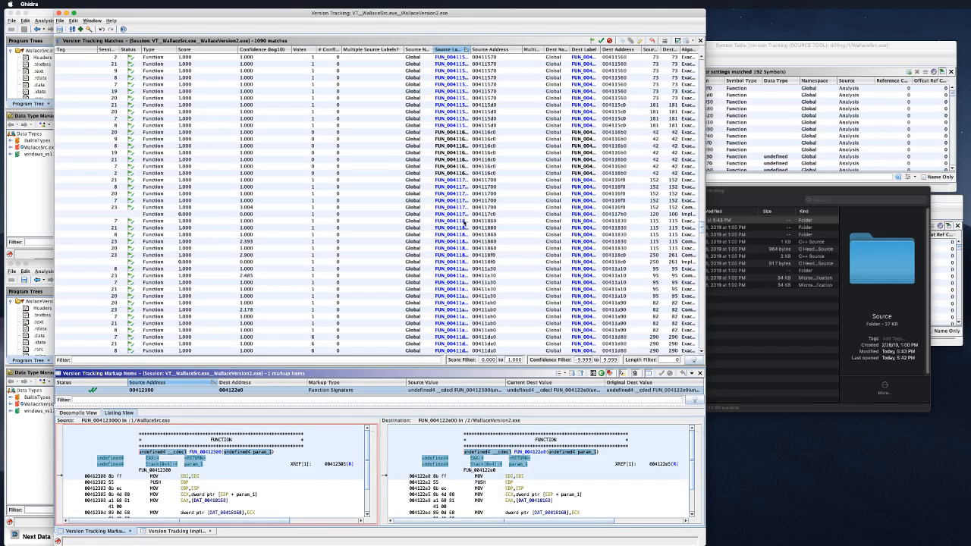
Step: Open the 2.900-score FUN_004118f0 → FUN_004118c0 match and scroll through both listings
{"action": "left_click", "coordinate": [459, 256]}
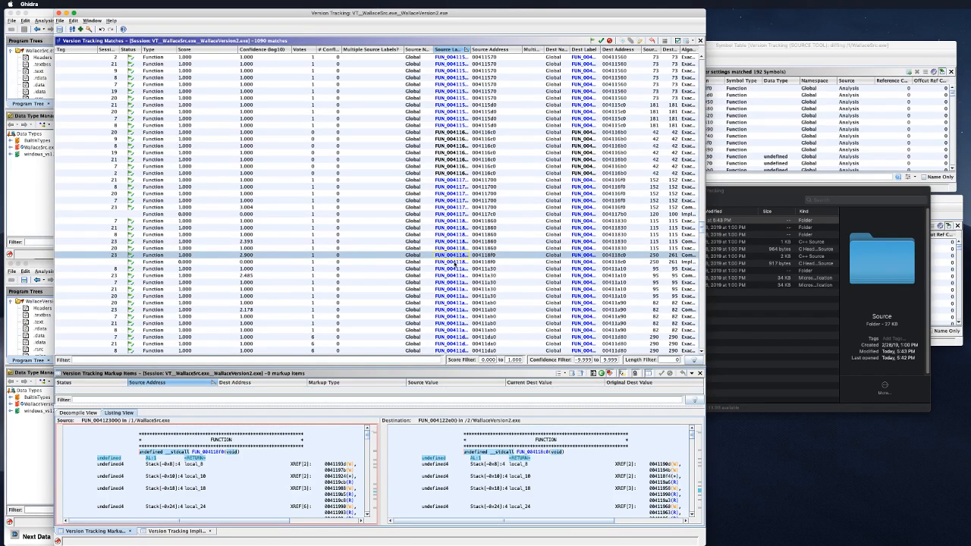
{"action": "scroll", "coordinate": [303, 474], "scroll_direction": "down", "scroll_amount": 5}
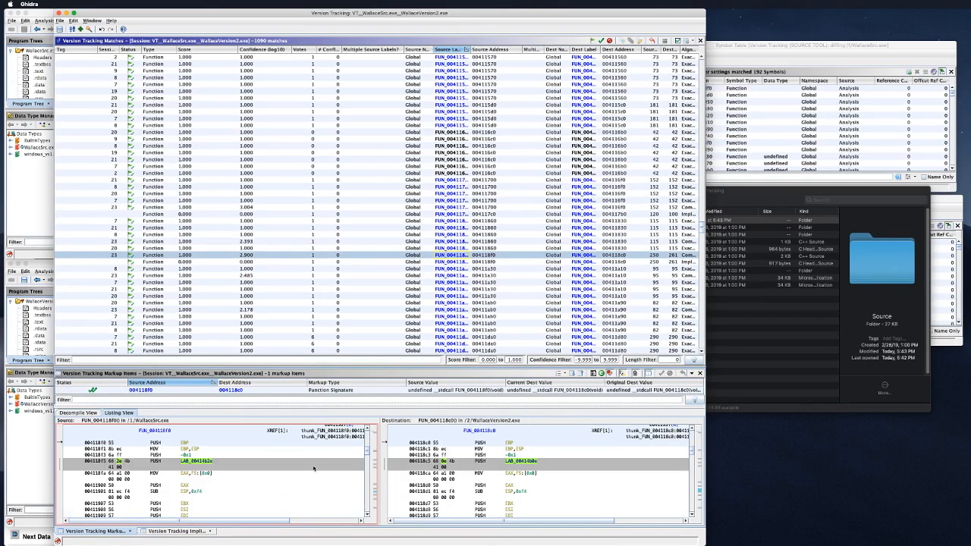
{"action": "scroll", "coordinate": [313, 467], "scroll_direction": "down", "scroll_amount": 4}
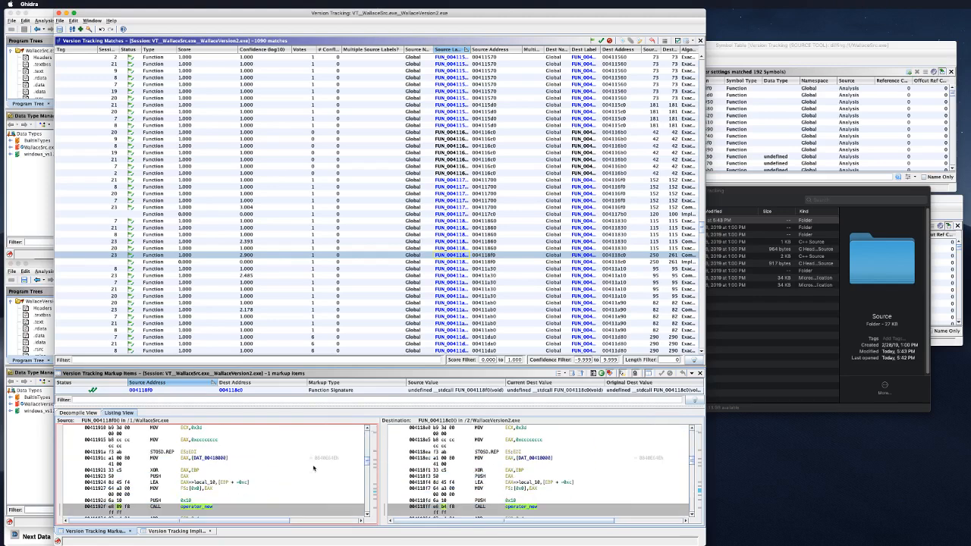
{"action": "scroll", "coordinate": [313, 467], "scroll_direction": "down", "scroll_amount": 4}
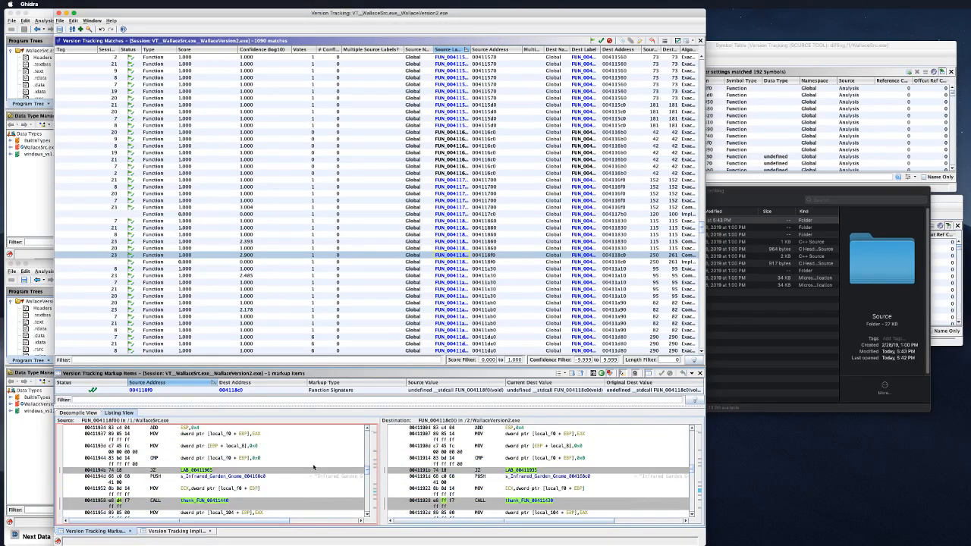
{"action": "scroll", "coordinate": [314, 467], "scroll_direction": "down", "scroll_amount": 3}
{"action": "scroll", "coordinate": [313, 467], "scroll_direction": "up", "scroll_amount": 2}
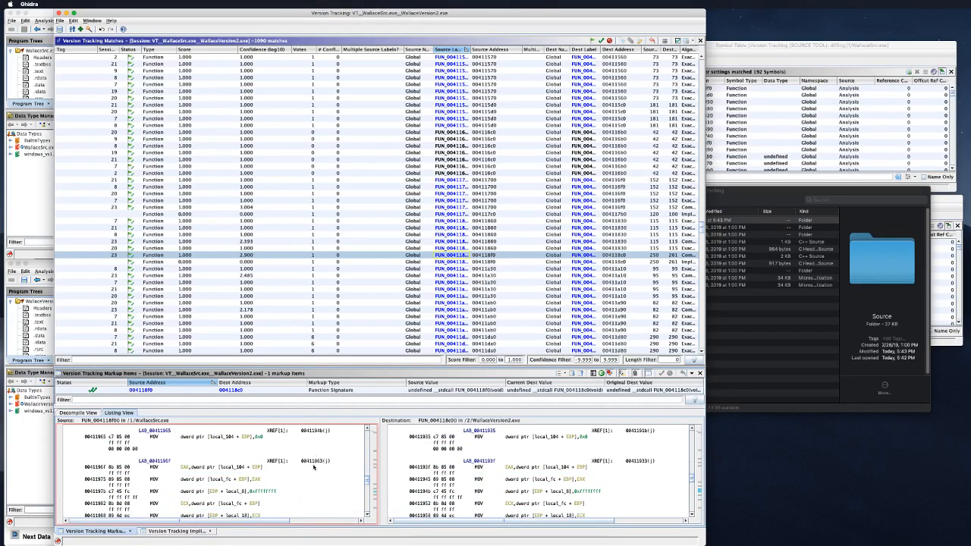
{"action": "left_click", "coordinate": [608, 374]}
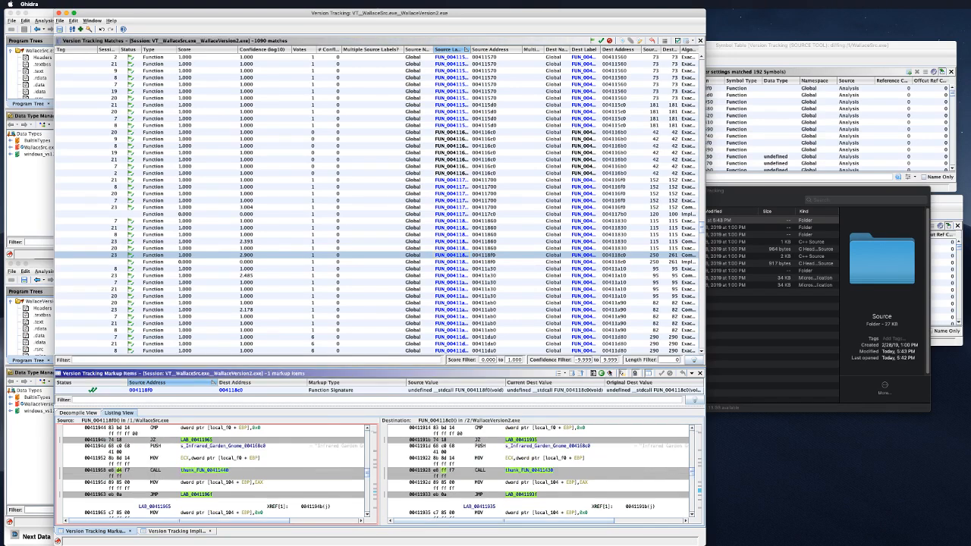
{"action": "scroll", "coordinate": [306, 440], "scroll_direction": "up", "scroll_amount": 5}
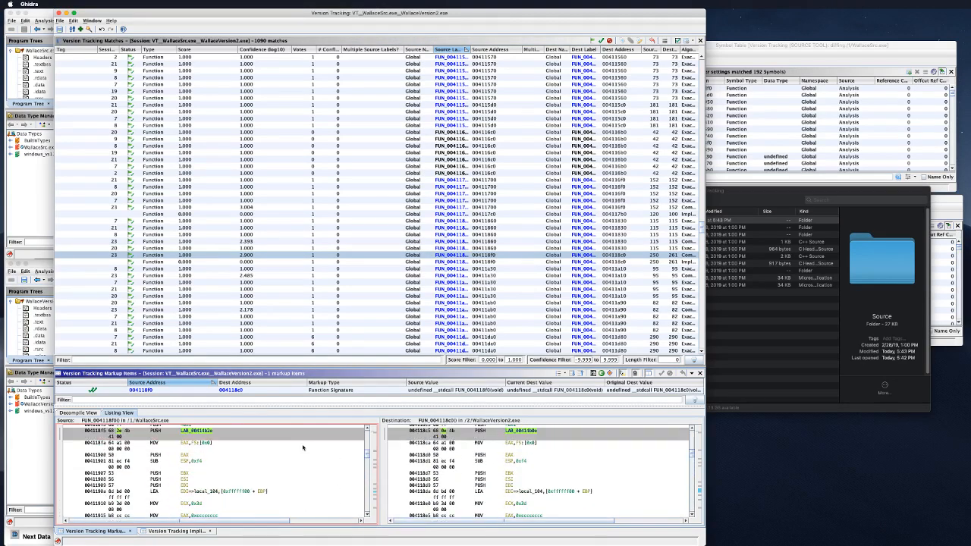
{"action": "scroll", "coordinate": [303, 446], "scroll_direction": "down", "scroll_amount": 10}
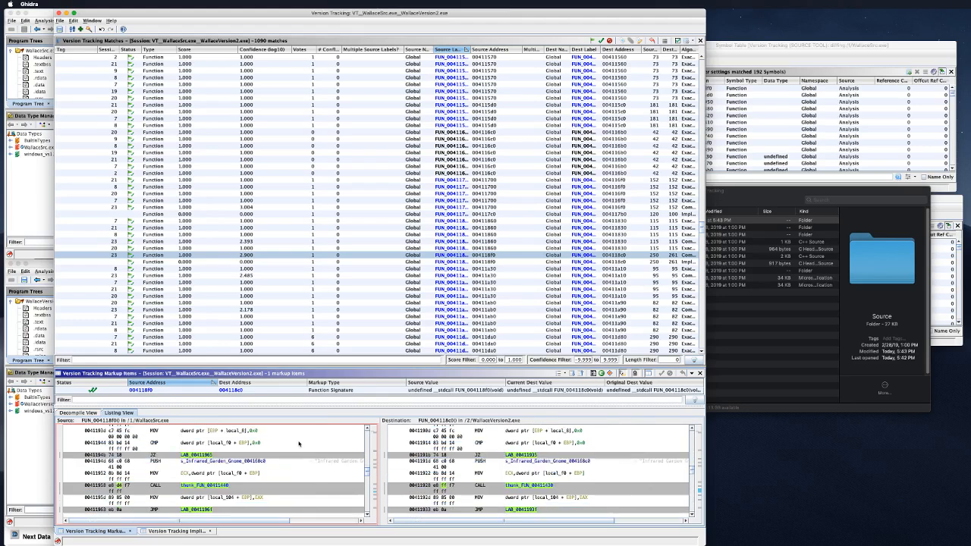
{"action": "scroll", "coordinate": [299, 444], "scroll_direction": "down", "scroll_amount": 3}
{"action": "scroll", "coordinate": [299, 443], "scroll_direction": "down", "scroll_amount": 5}
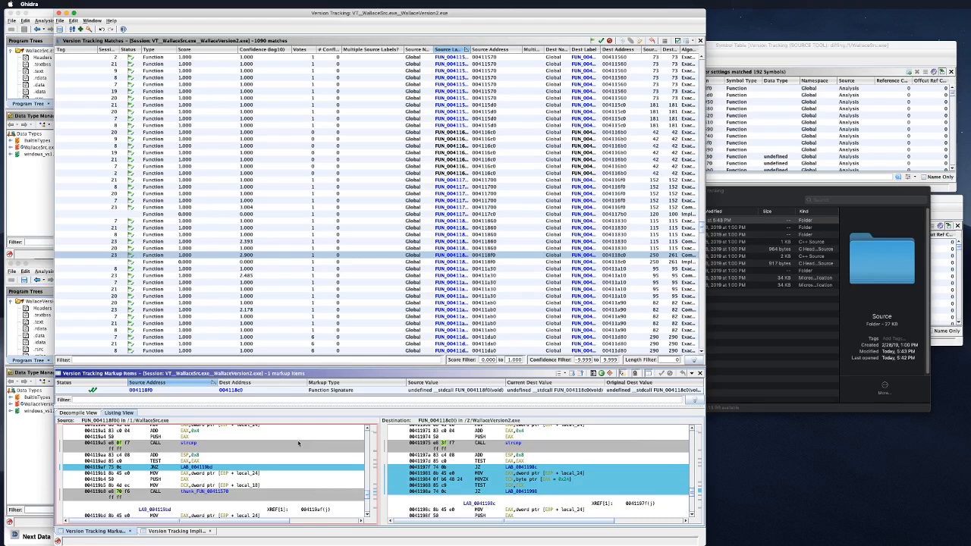
{"action": "scroll", "coordinate": [296, 442], "scroll_direction": "down", "scroll_amount": 5}
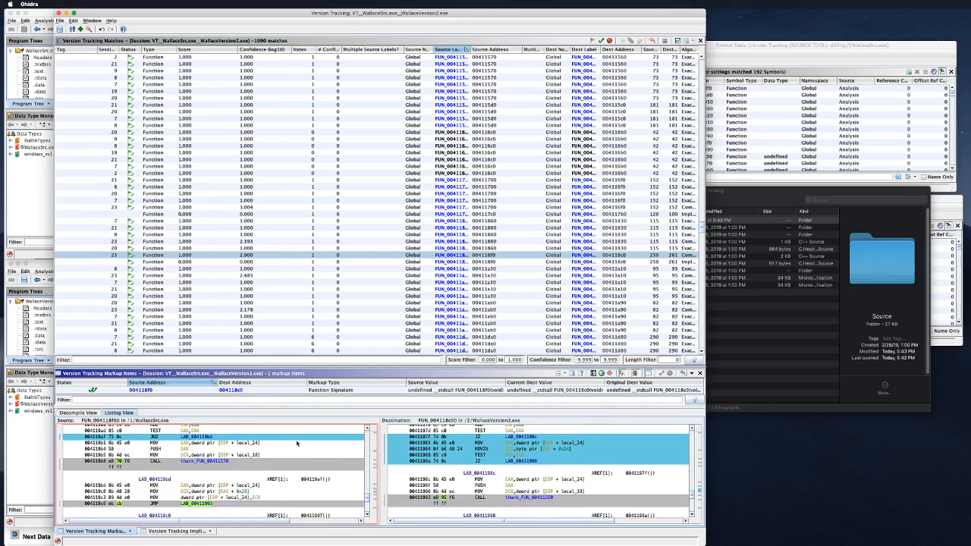
{"action": "scroll", "coordinate": [297, 443], "scroll_direction": "down", "scroll_amount": 5}
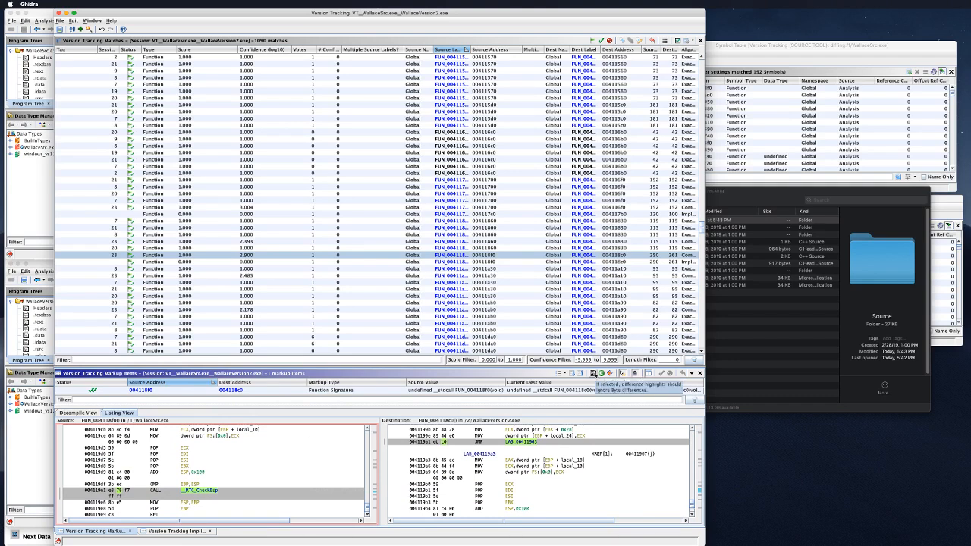
Step: Ignore byte and constant operand differences in the listing comparison
{"action": "left_click", "coordinate": [593, 373]}
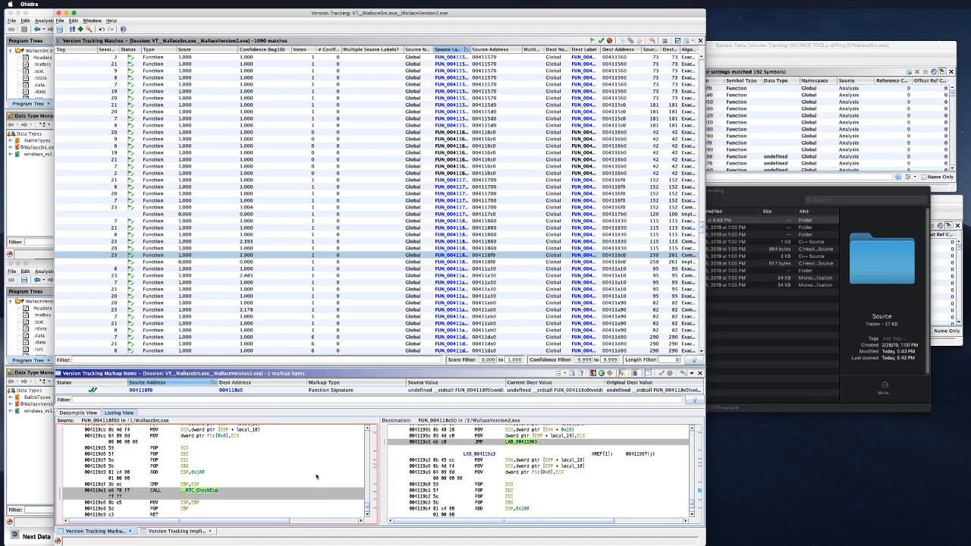
{"action": "scroll", "coordinate": [317, 478], "scroll_direction": "up", "scroll_amount": 1}
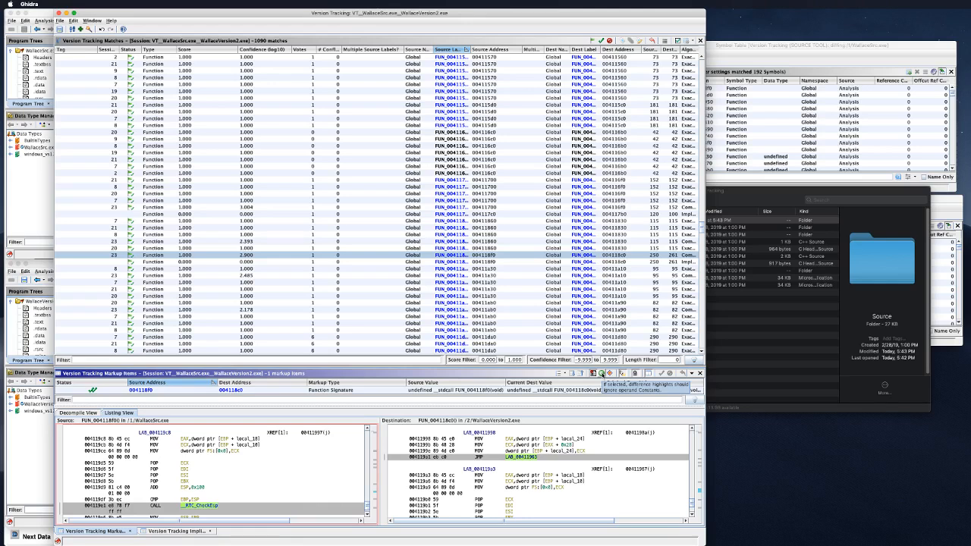
{"action": "left_click", "coordinate": [600, 374]}
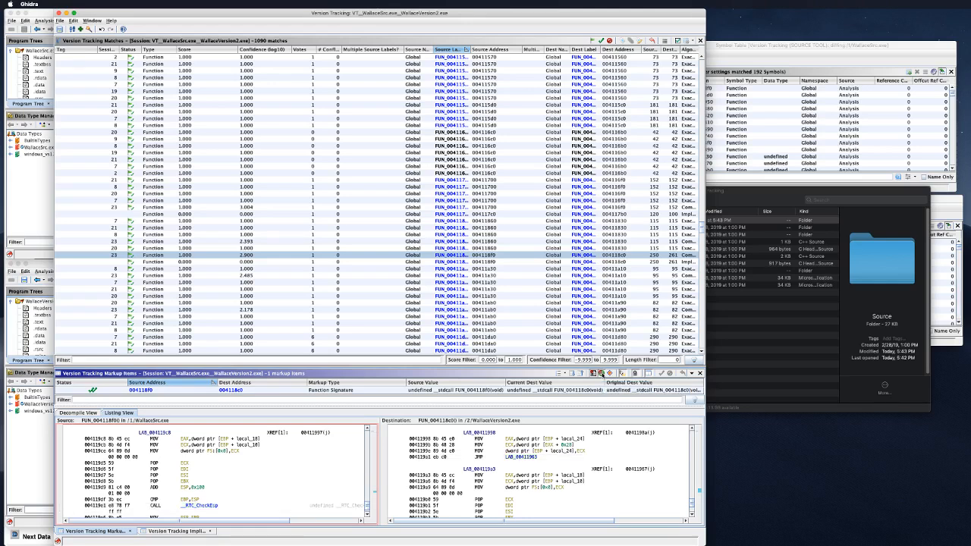
{"action": "scroll", "coordinate": [272, 497], "scroll_direction": "up", "scroll_amount": 5}
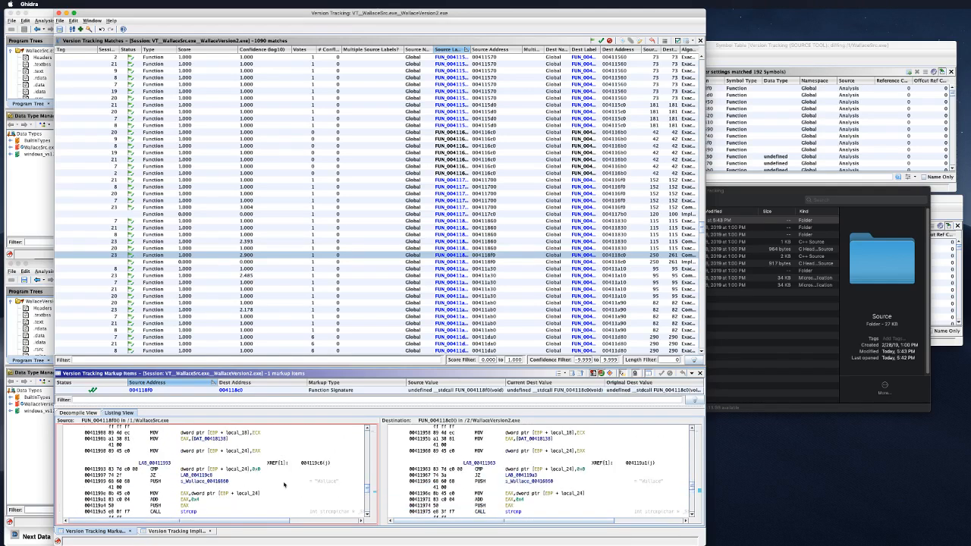
{"action": "scroll", "coordinate": [285, 484], "scroll_direction": "down", "scroll_amount": 5}
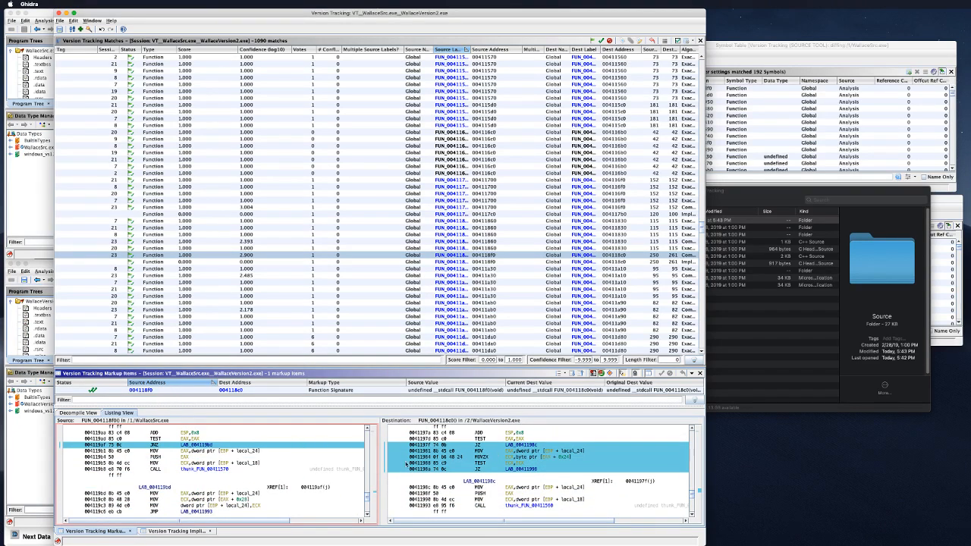
{"action": "scroll", "coordinate": [405, 464], "scroll_direction": "up", "scroll_amount": 3}
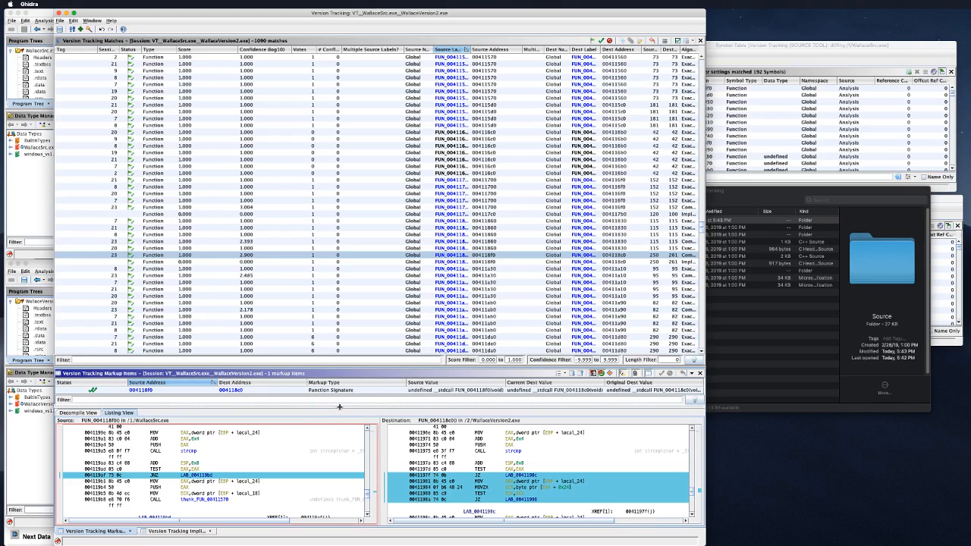
Step: Resize the panels and dock the Markup Items panel above the Matches table
{"action": "left_click_drag", "start_coordinate": [339, 408], "coordinate": [338, 399]}
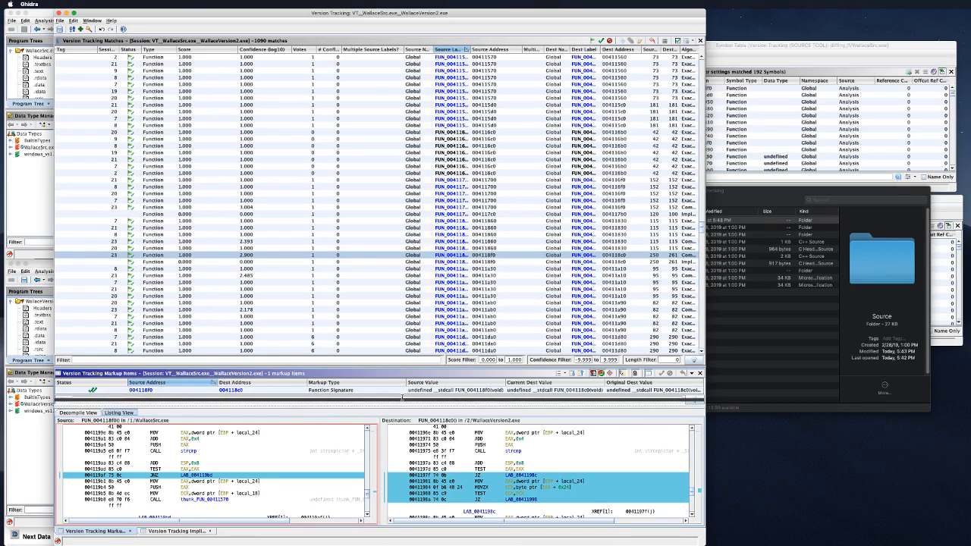
{"action": "left_click_drag", "start_coordinate": [402, 397], "coordinate": [206, 408]}
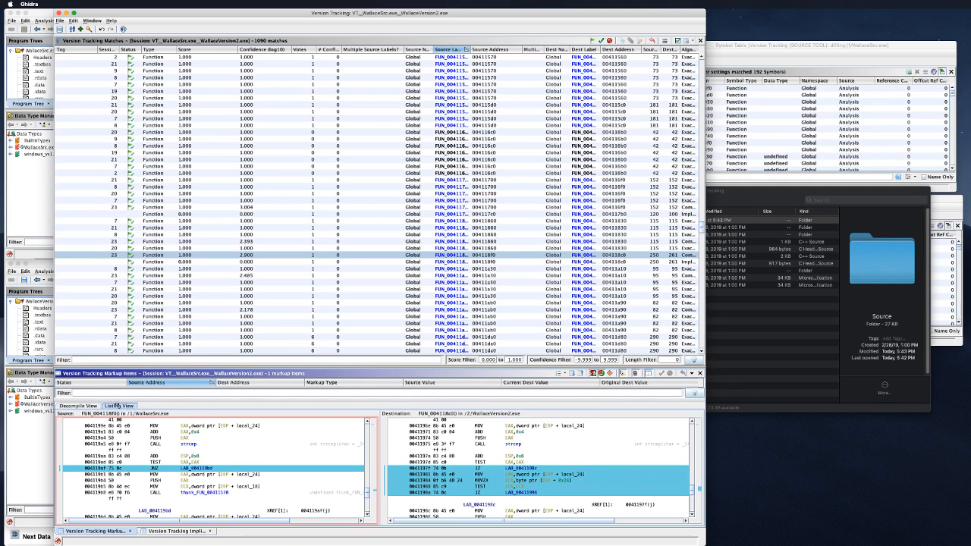
{"action": "left_click", "coordinate": [259, 434]}
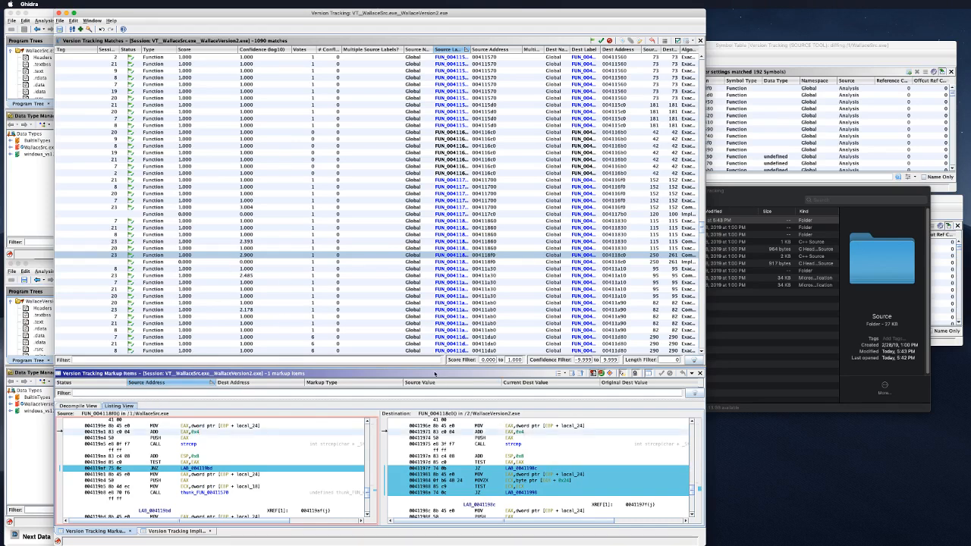
{"action": "left_click_drag", "start_coordinate": [470, 374], "coordinate": [410, 203]}
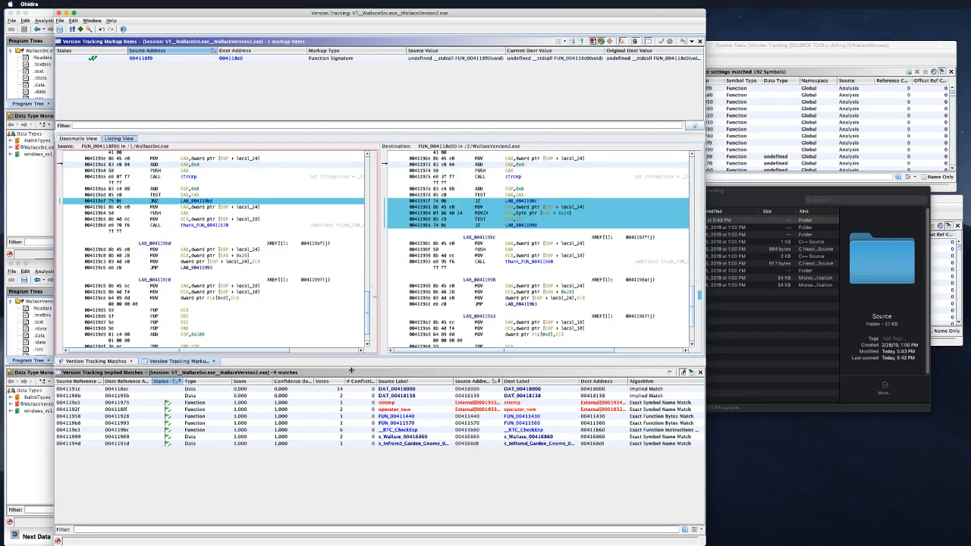
Step: Enlarge the markup and listing panels, review the listings, then return to the Matches table
{"action": "left_click_drag", "start_coordinate": [351, 367], "coordinate": [339, 447]}
{"action": "scroll", "coordinate": [295, 309], "scroll_direction": "up", "scroll_amount": 5}
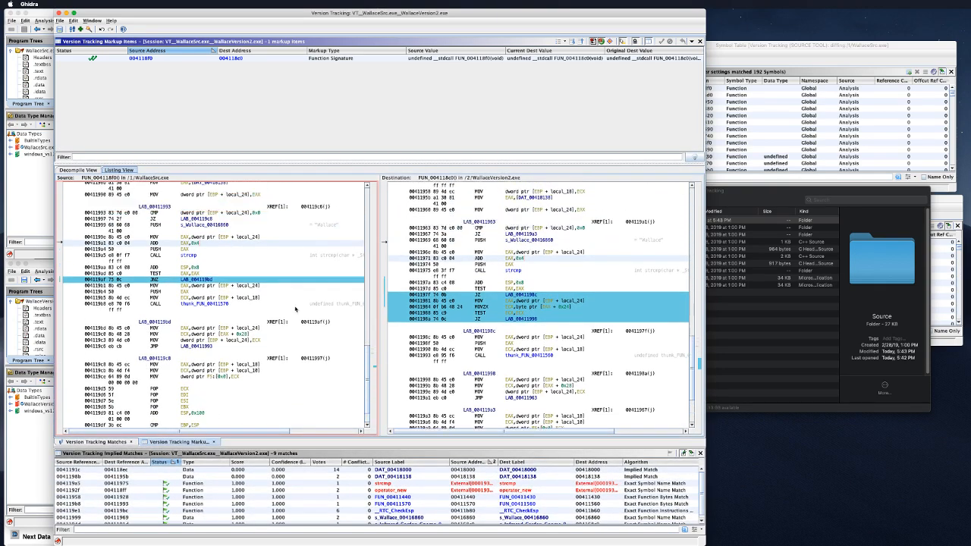
{"action": "scroll", "coordinate": [295, 308], "scroll_direction": "up", "scroll_amount": 10}
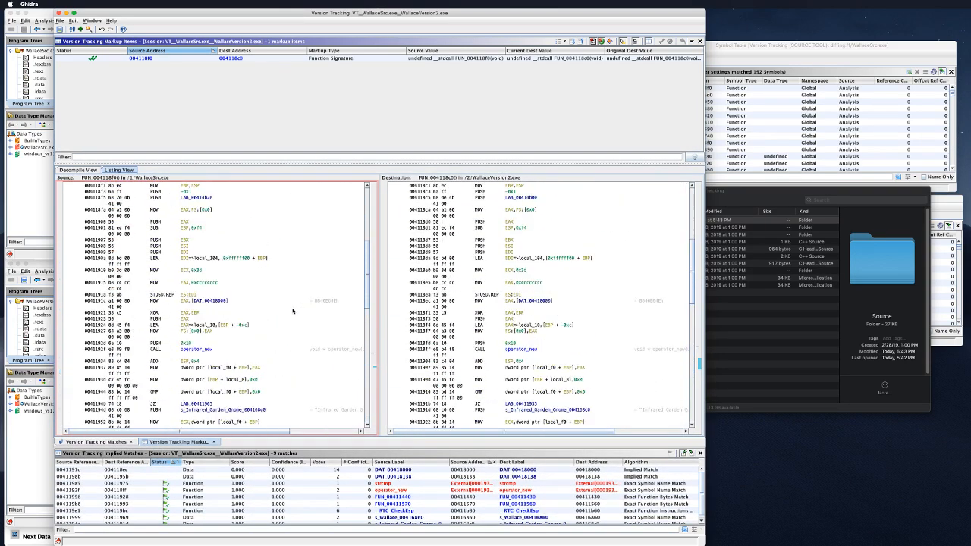
{"action": "scroll", "coordinate": [293, 313], "scroll_direction": "down", "scroll_amount": 8}
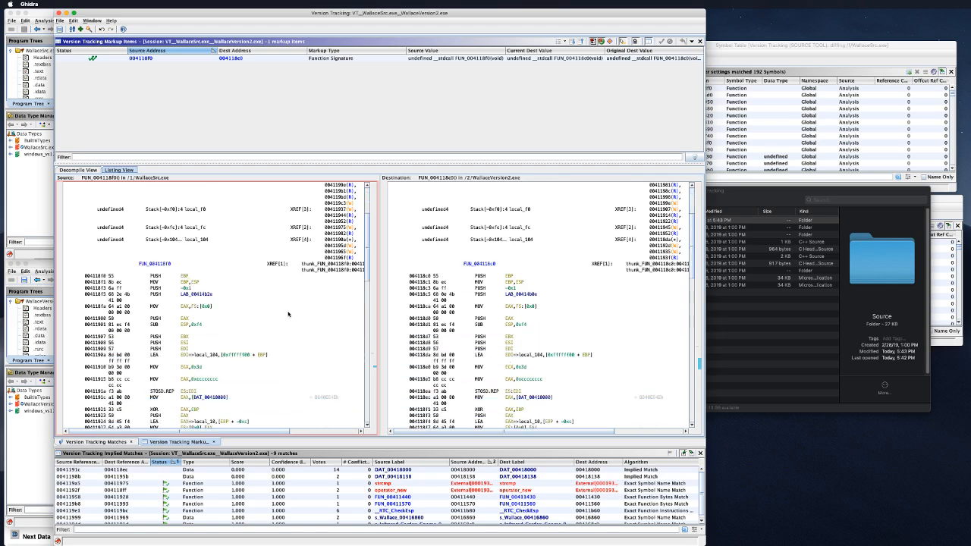
{"action": "scroll", "coordinate": [290, 317], "scroll_direction": "down", "scroll_amount": 10}
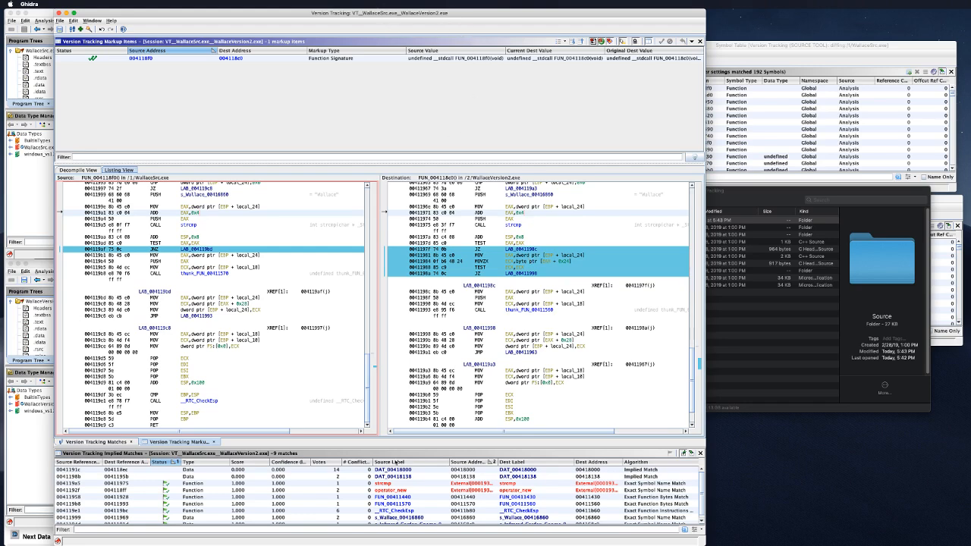
{"action": "scroll", "coordinate": [401, 485], "scroll_direction": "down", "scroll_amount": 1}
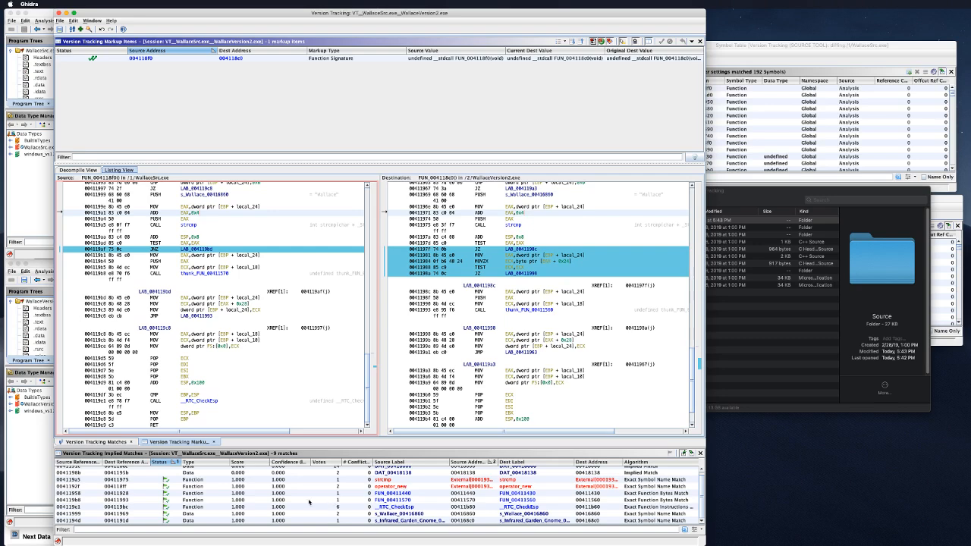
{"action": "scroll", "coordinate": [311, 499], "scroll_direction": "up", "scroll_amount": 2}
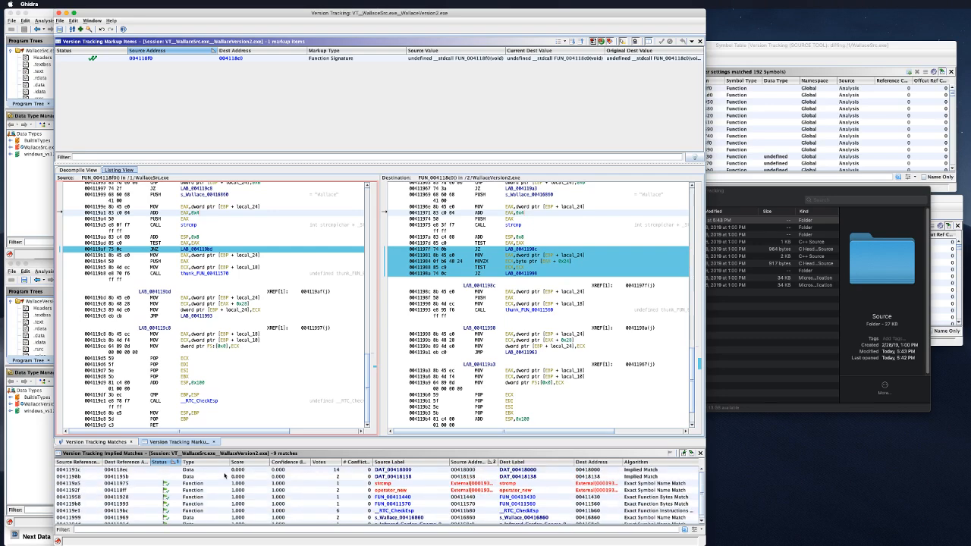
{"action": "left_click", "coordinate": [89, 442]}
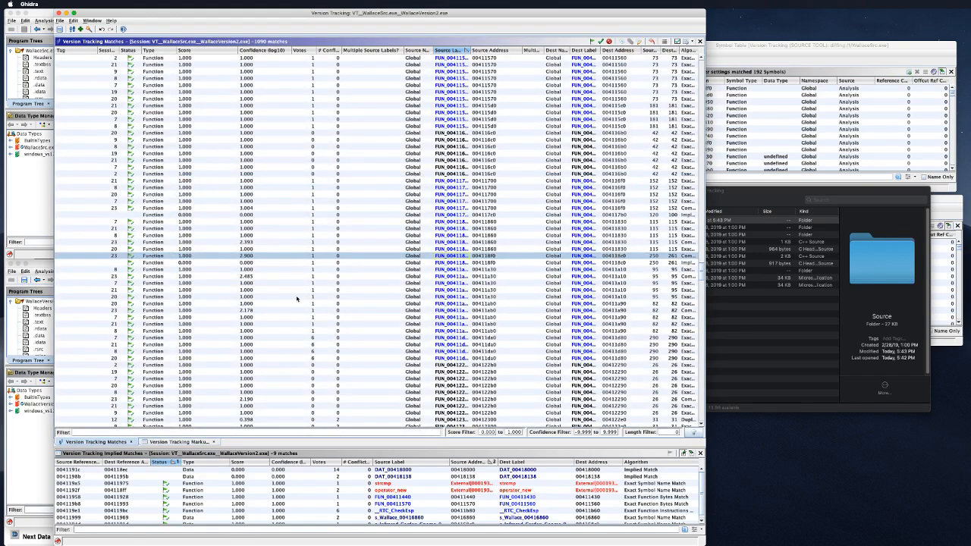
Step: Select the 2.393-score FUN_00411860 → FUN_00411830 match and view its markup items and listings
{"action": "left_click", "coordinate": [256, 243]}
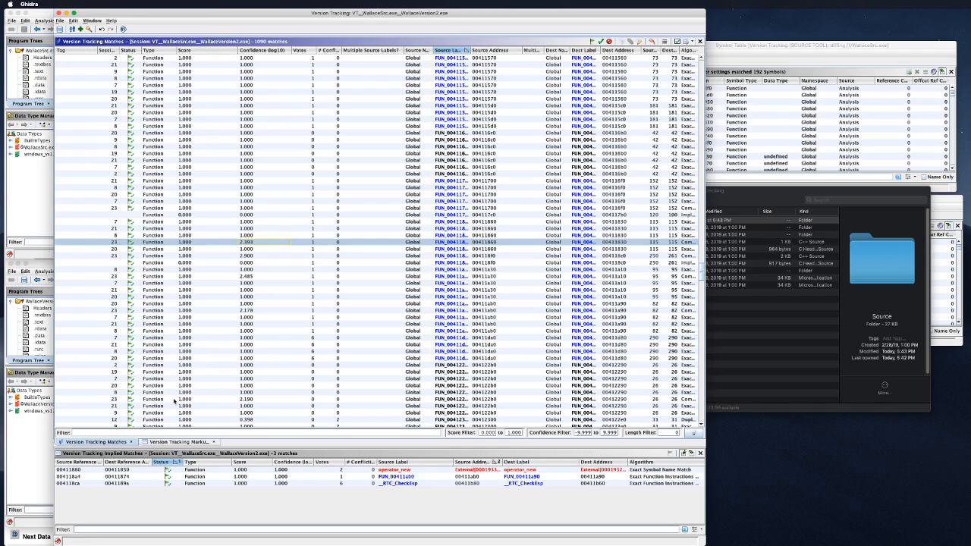
{"action": "left_click", "coordinate": [179, 441]}
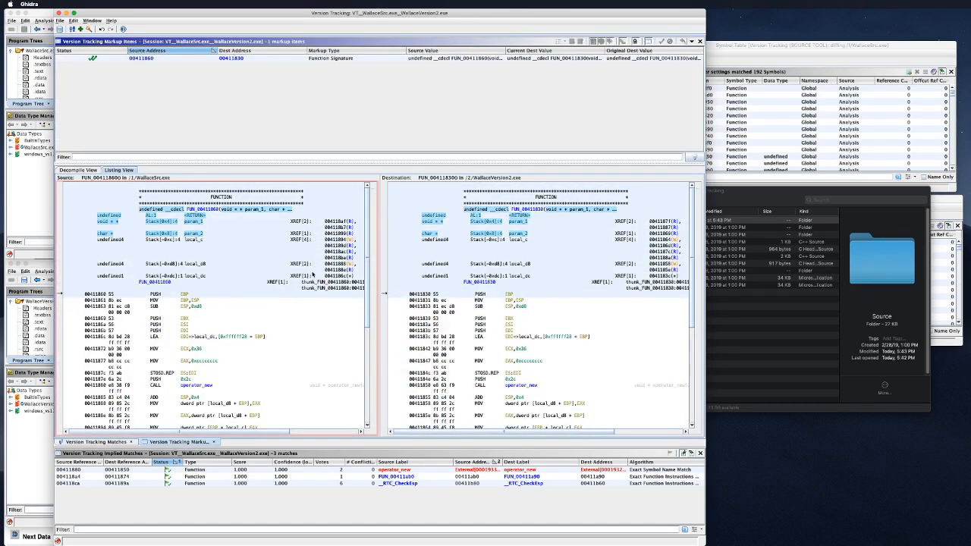
{"action": "scroll", "coordinate": [311, 274], "scroll_direction": "down", "scroll_amount": 5}
{"action": "scroll", "coordinate": [311, 279], "scroll_direction": "up", "scroll_amount": 4}
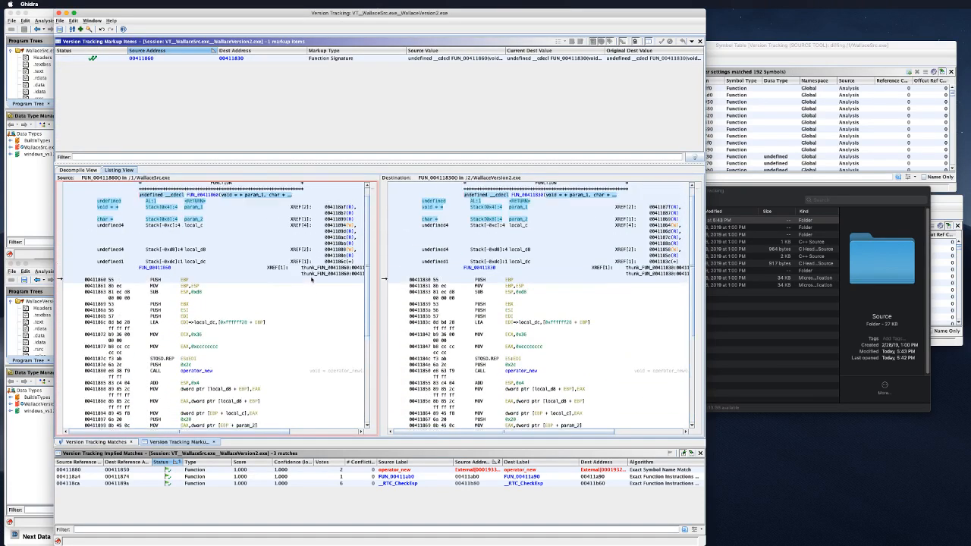
{"action": "scroll", "coordinate": [311, 279], "scroll_direction": "up", "scroll_amount": 1}
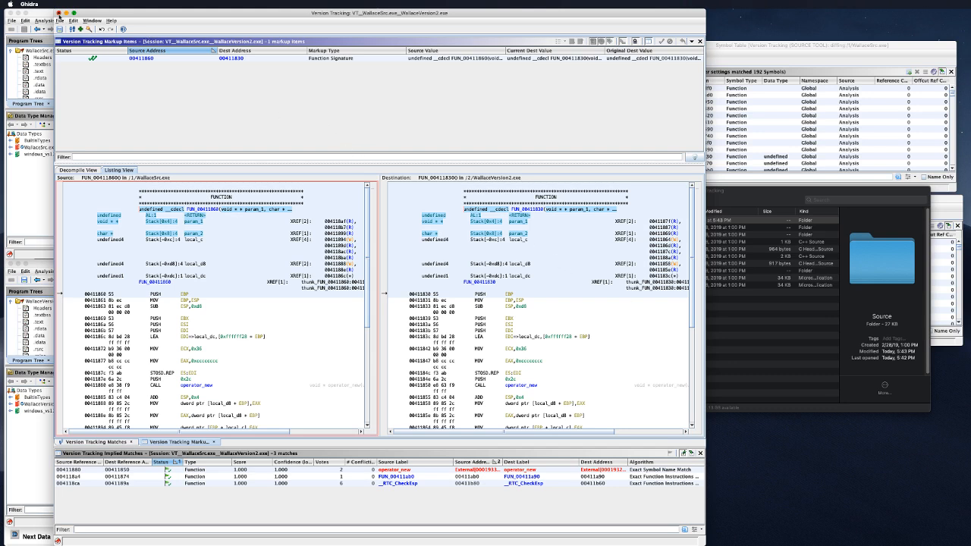
Step: Close the Version Tracking session, answer the Save Modified Files prompt, and close the project window
{"action": "left_click", "coordinate": [59, 13]}
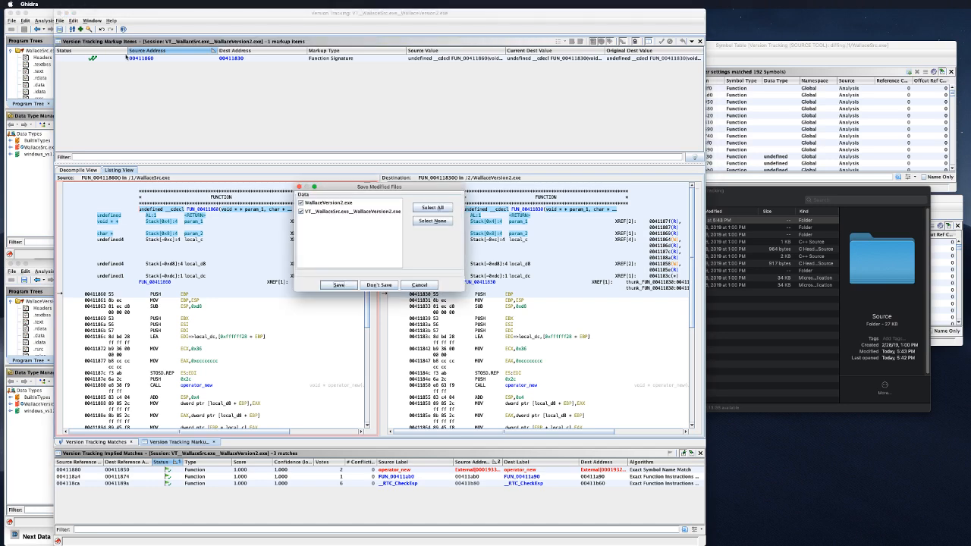
{"action": "left_click", "coordinate": [379, 284]}
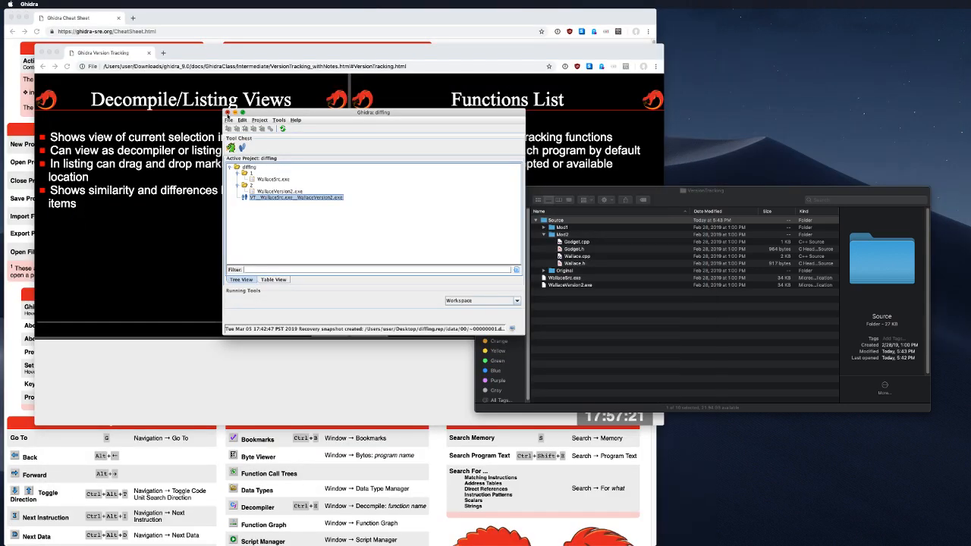
{"action": "left_click", "coordinate": [227, 113]}
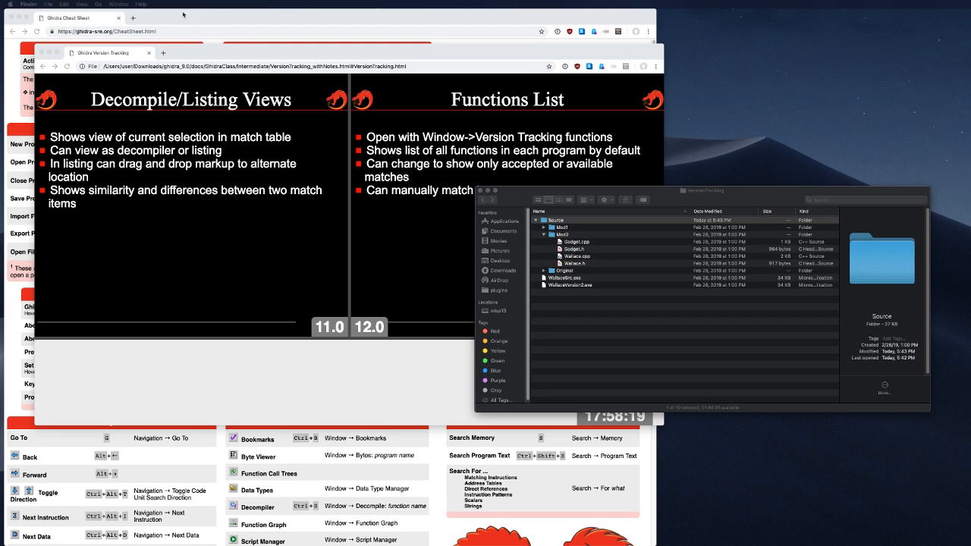
Step: Close the Version Tracking slides window and the VersionTracking Finder folder window
{"action": "left_click", "coordinate": [367, 166]}
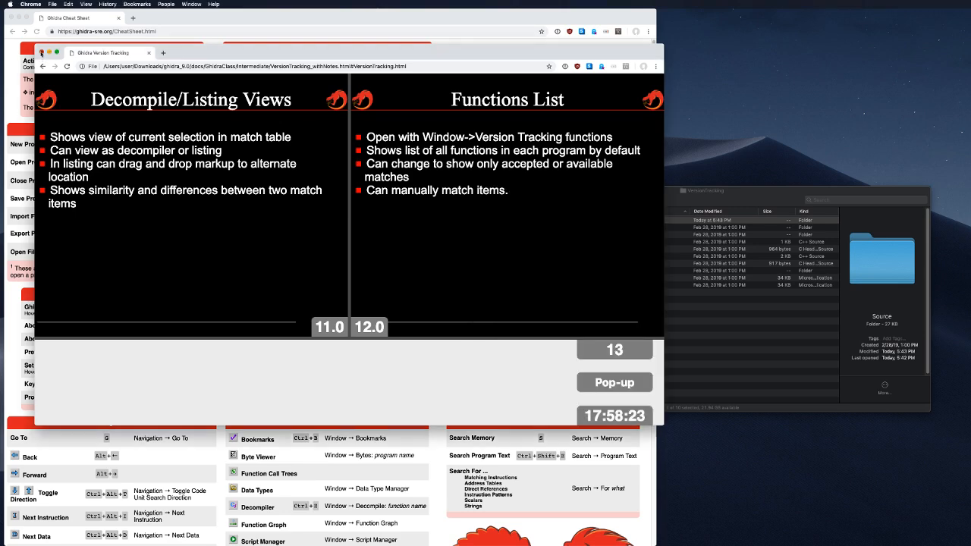
{"action": "left_click", "coordinate": [42, 53]}
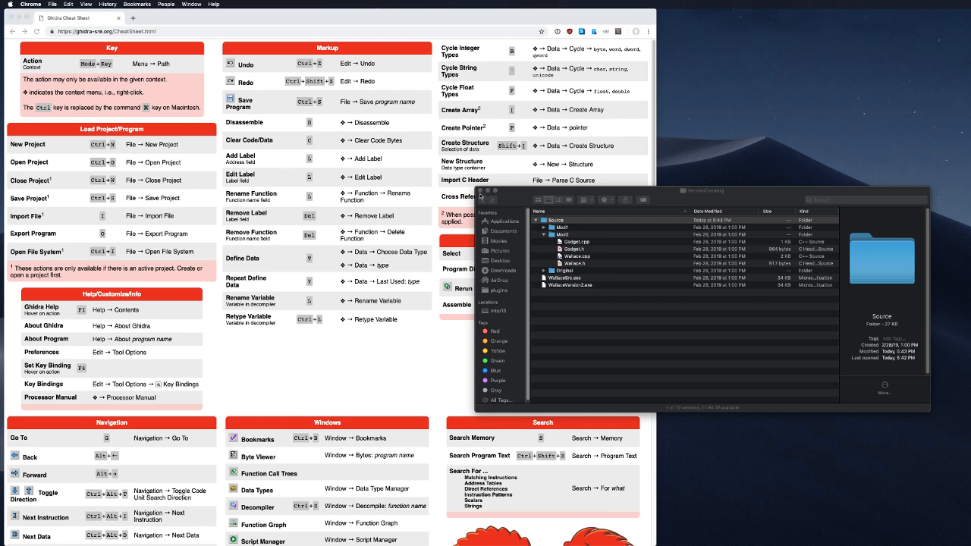
{"action": "left_click", "coordinate": [481, 195]}
{"action": "left_click", "coordinate": [479, 191]}
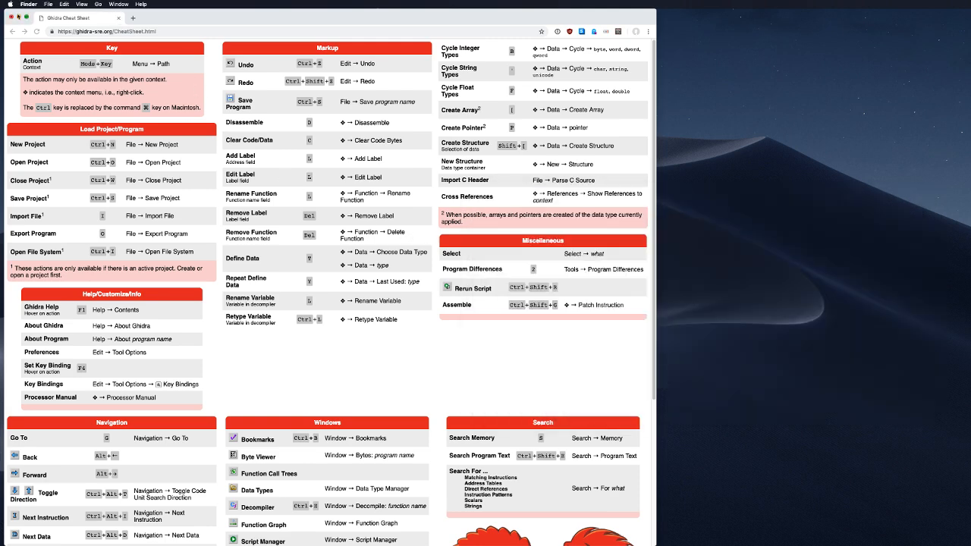